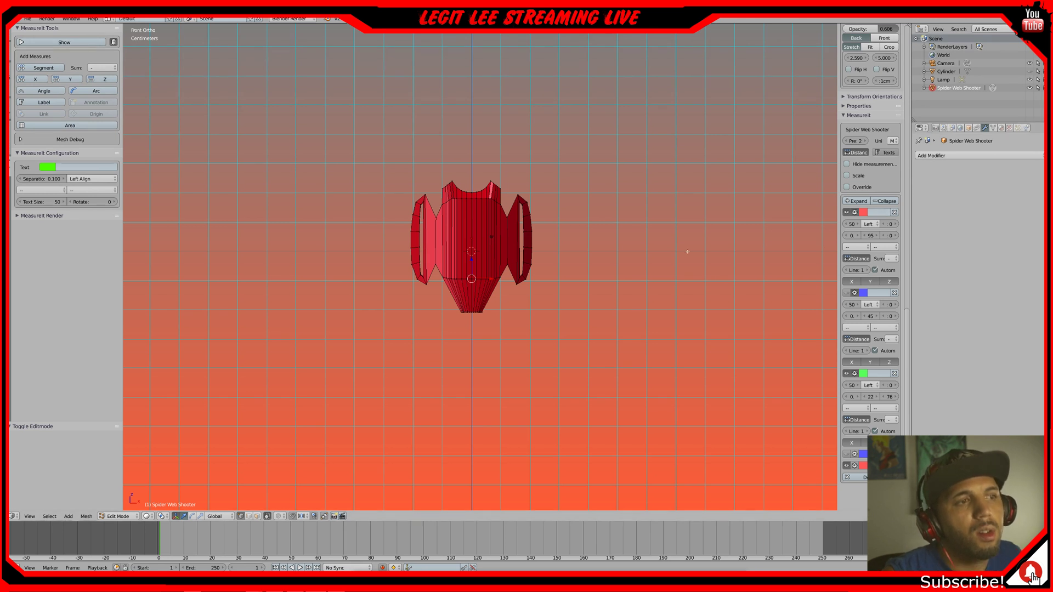
# - Bring up the scene's unit settings and examine the web shooter model from an angled view
pyautogui.scroll(-3, 688, 252)
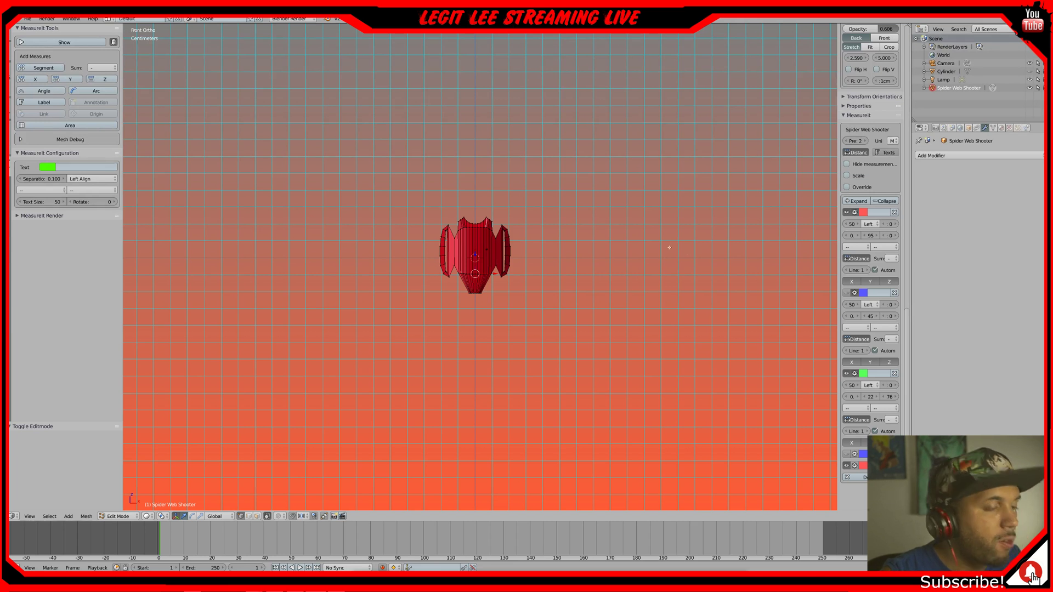
pyautogui.click(951, 130)
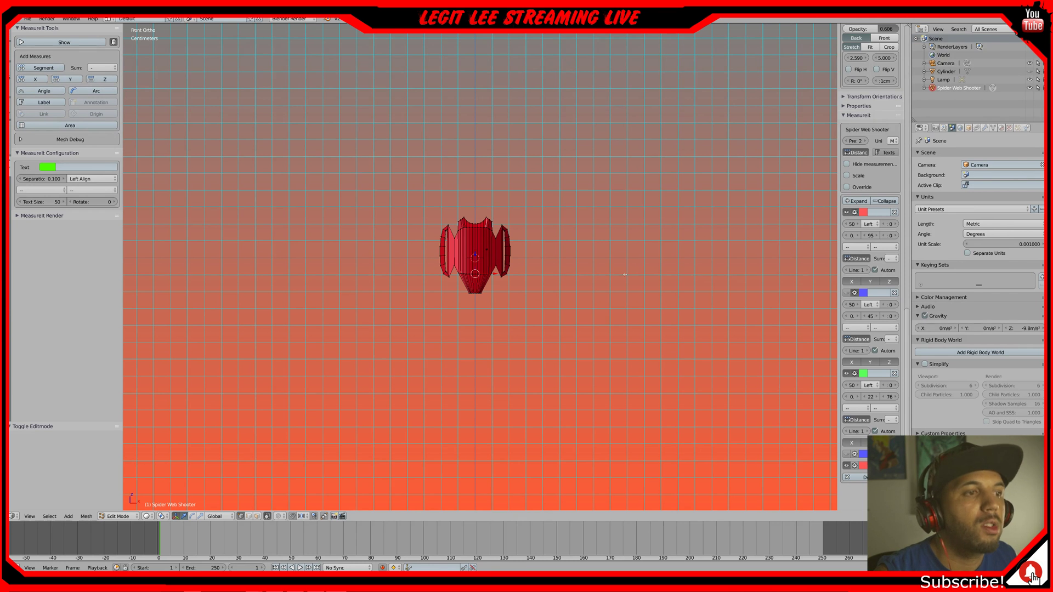
pyautogui.moveTo(624, 274); pyautogui.dragTo(591, 315, button='middle')
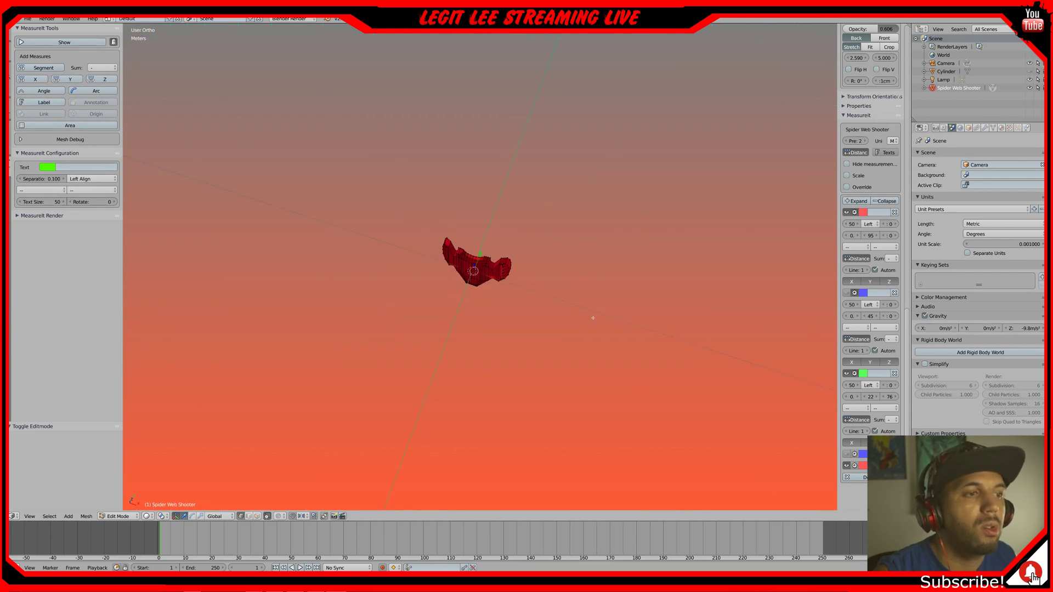
pyautogui.scroll(-3, 513, 249)
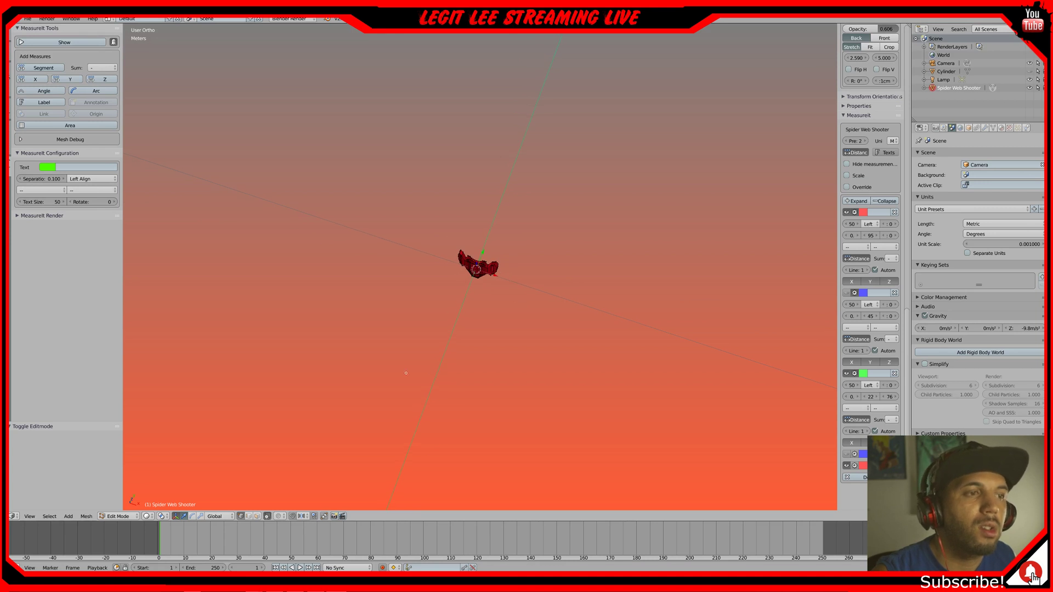
pyautogui.scroll(2, 629, 335)
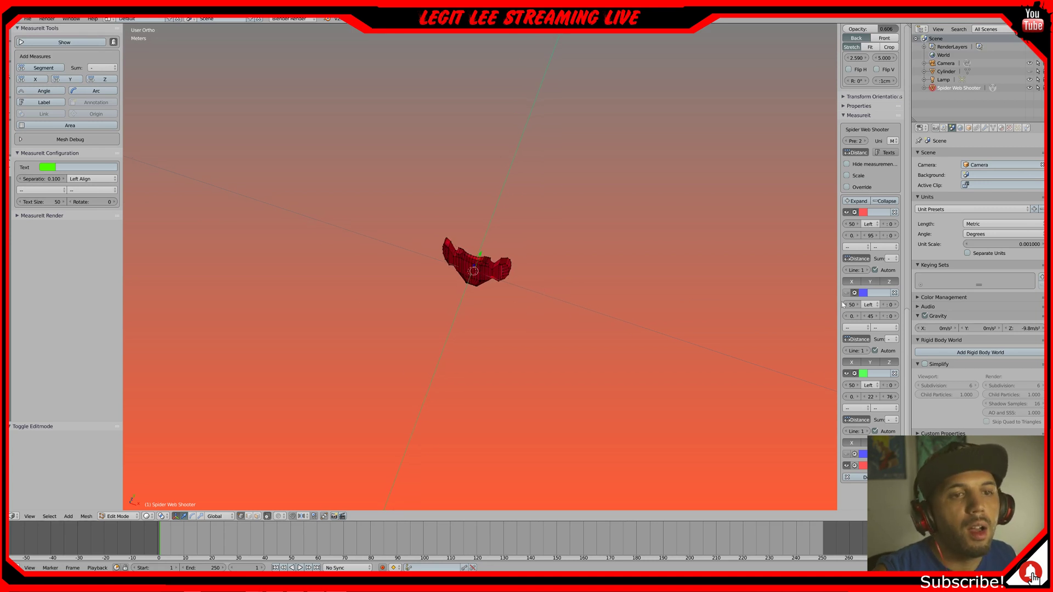
# - Expand the viewport display settings and set the grid floor scale to 0.001
pyautogui.scroll(6, 844, 307)
pyautogui.scroll(10, 875, 318)
pyautogui.scroll(8, 875, 318)
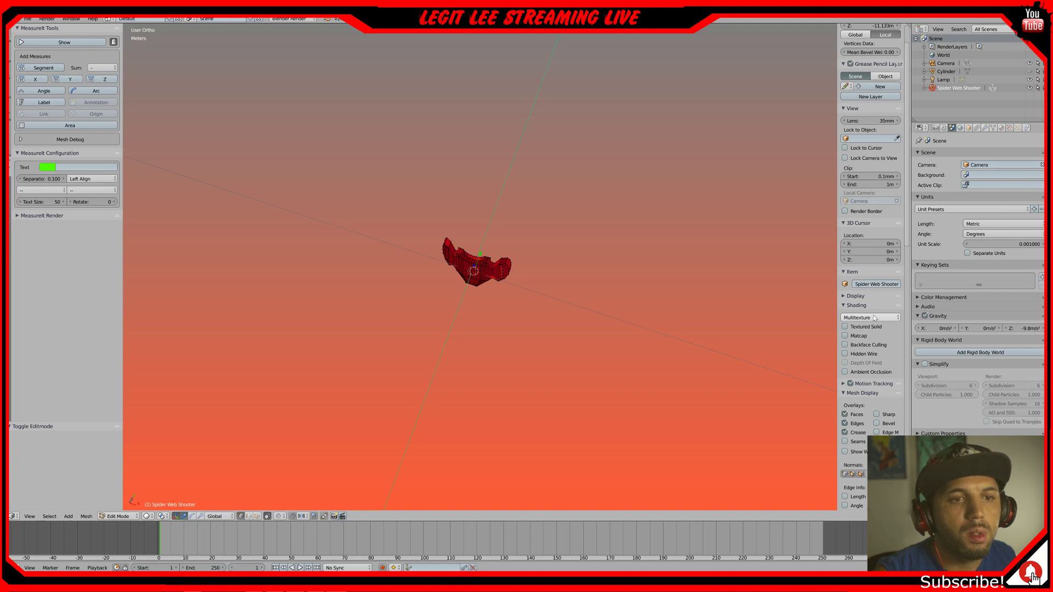
pyautogui.click(849, 296)
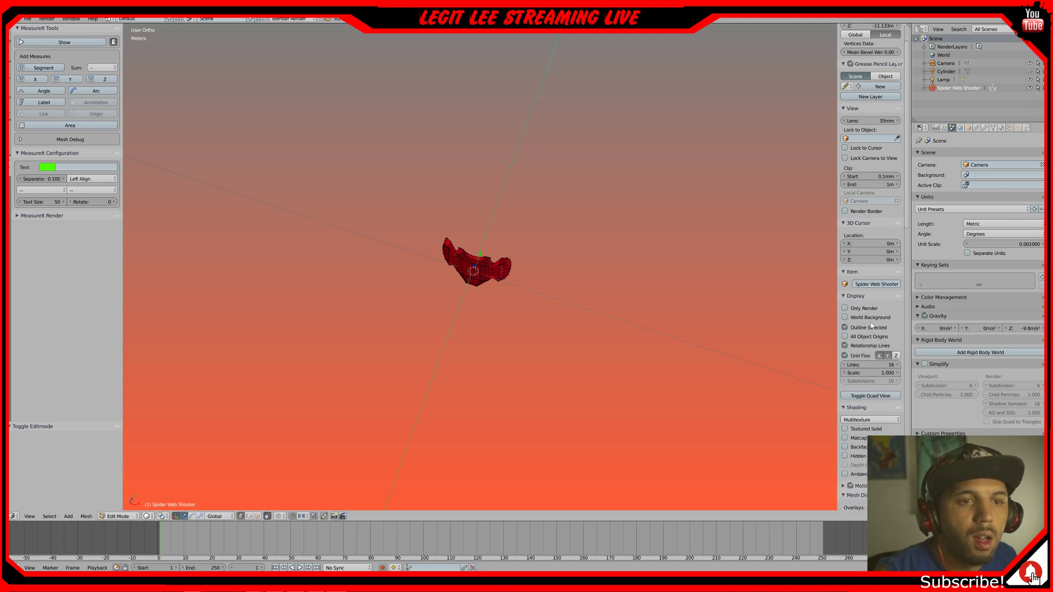
pyautogui.click(889, 373)
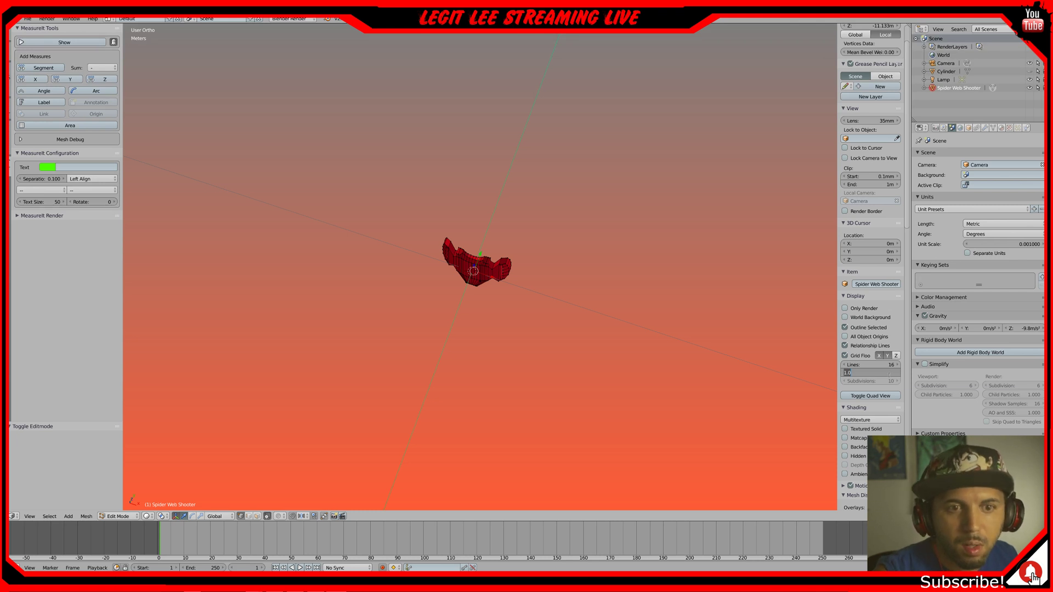
pyautogui.write('0')
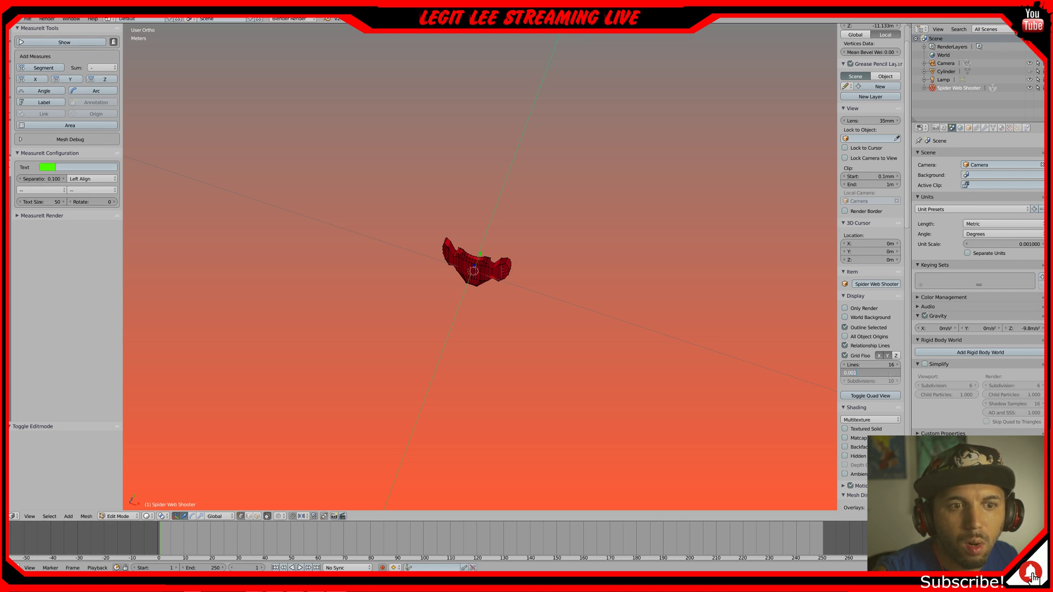
pyautogui.press('Return')
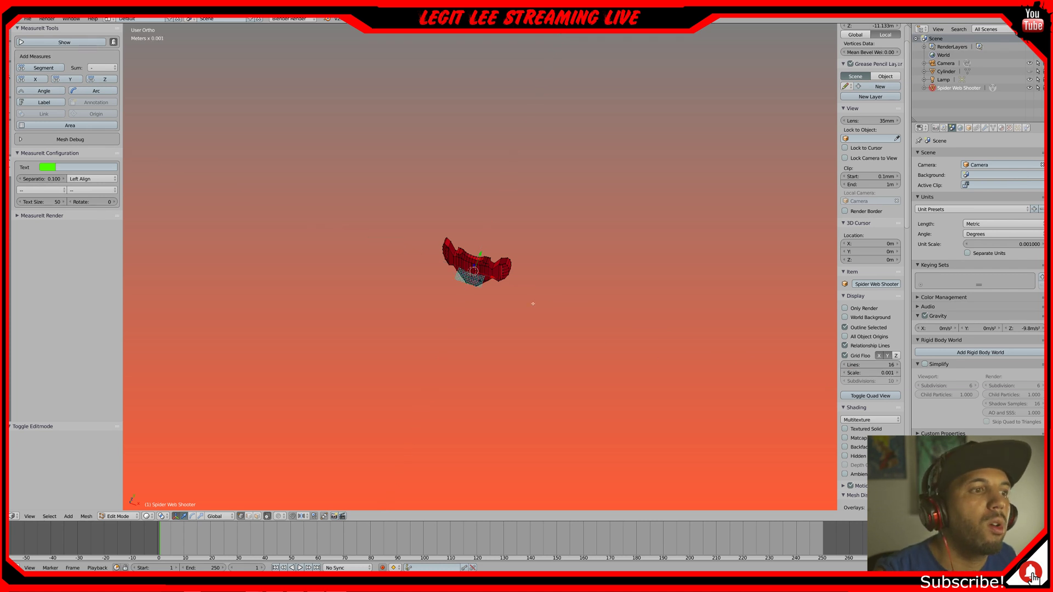
# - Inspect the web shooter against the rescaled grid, switch to Object Mode and hide the Spider Web Shooter object
pyautogui.scroll(10, 478, 281)
pyautogui.moveTo(476, 351); pyautogui.dragTo(472, 177, button='middle')
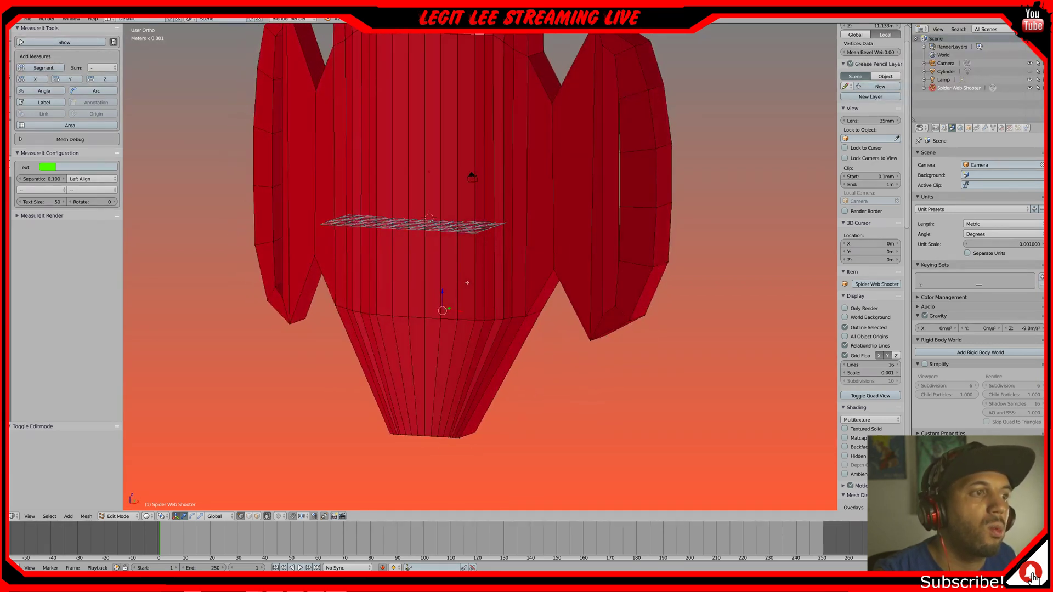
pyautogui.moveTo(472, 177); pyautogui.dragTo(528, 375, button='middle')
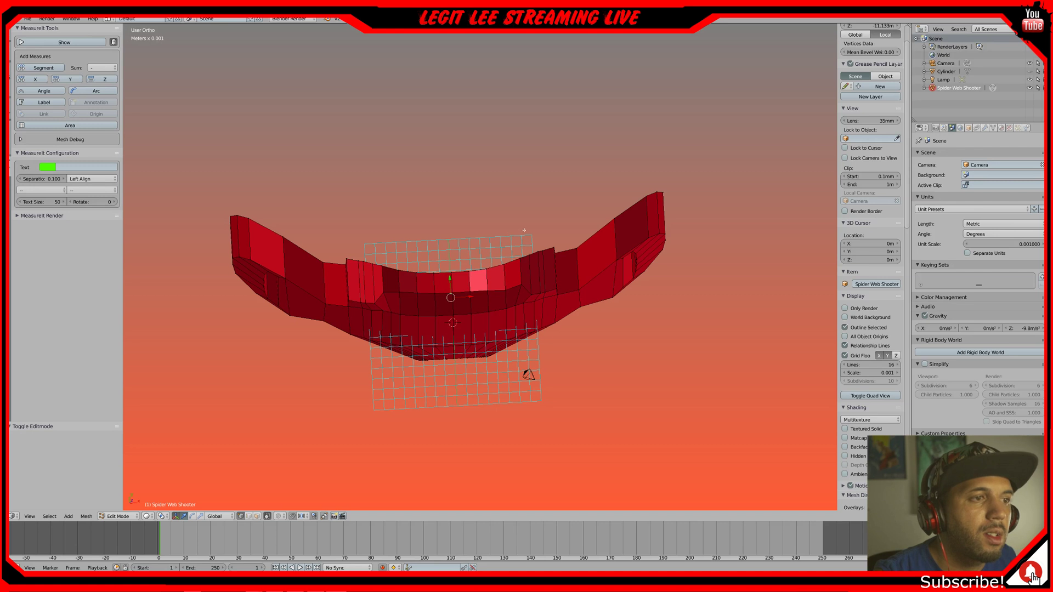
pyautogui.moveTo(517, 250); pyautogui.dragTo(519, 297, button='middle')
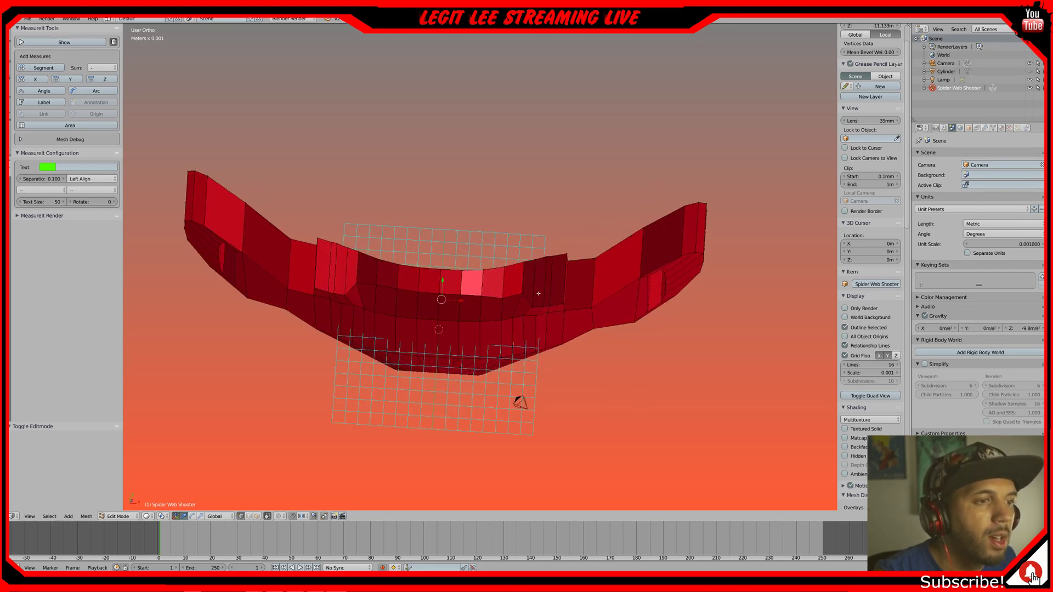
pyautogui.press('Tab')
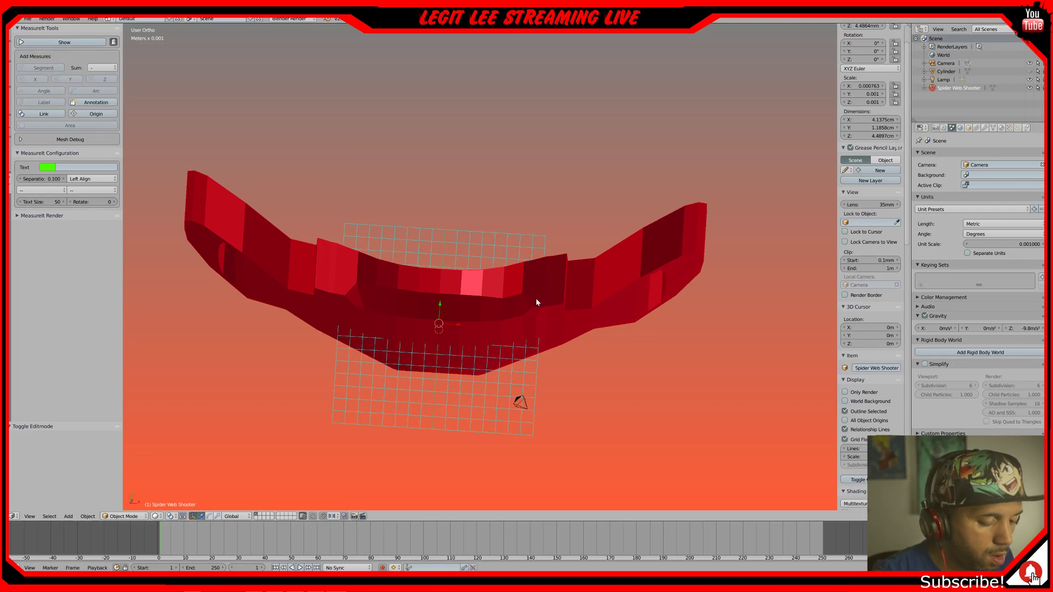
pyautogui.press('h')
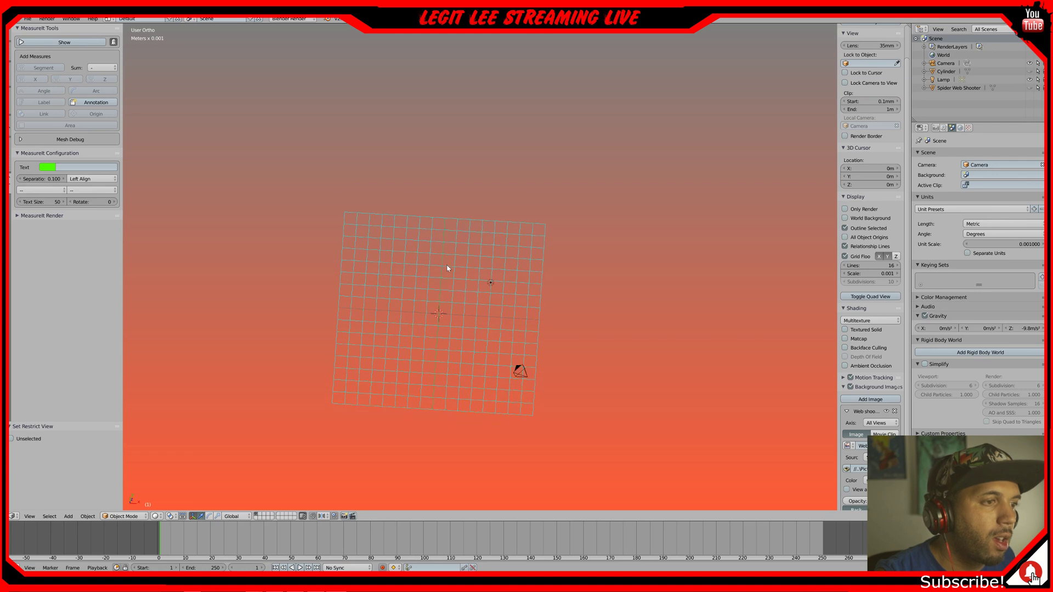
# - Switch to the front view and hide the web shooter background reference image
pyautogui.press('KP_1')
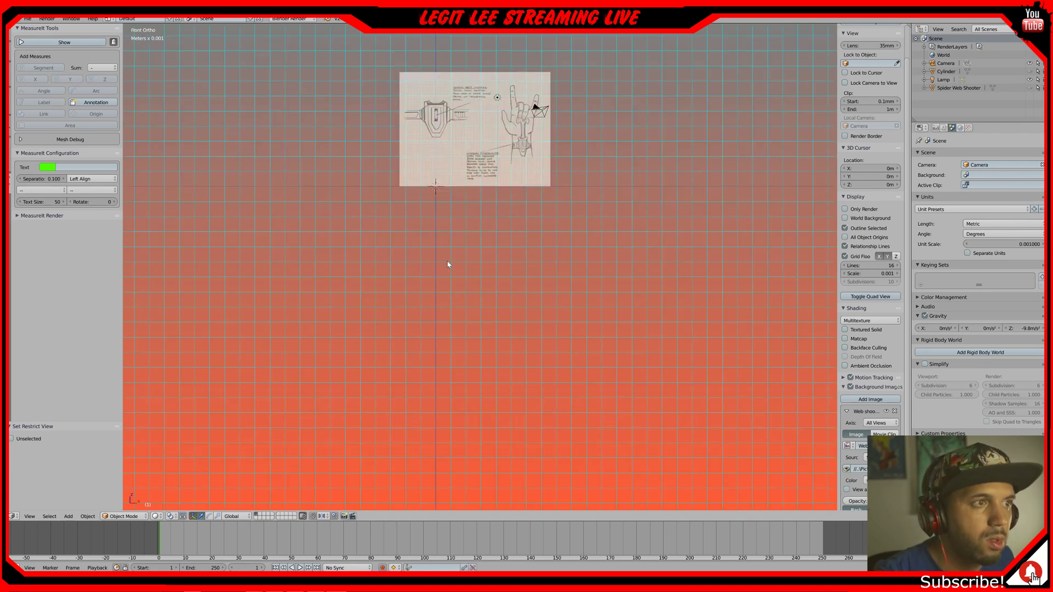
pyautogui.keyDown('shift'); pyautogui.moveTo(486, 197); pyautogui.dragTo(474, 338, button='middle'); pyautogui.keyUp('shift')
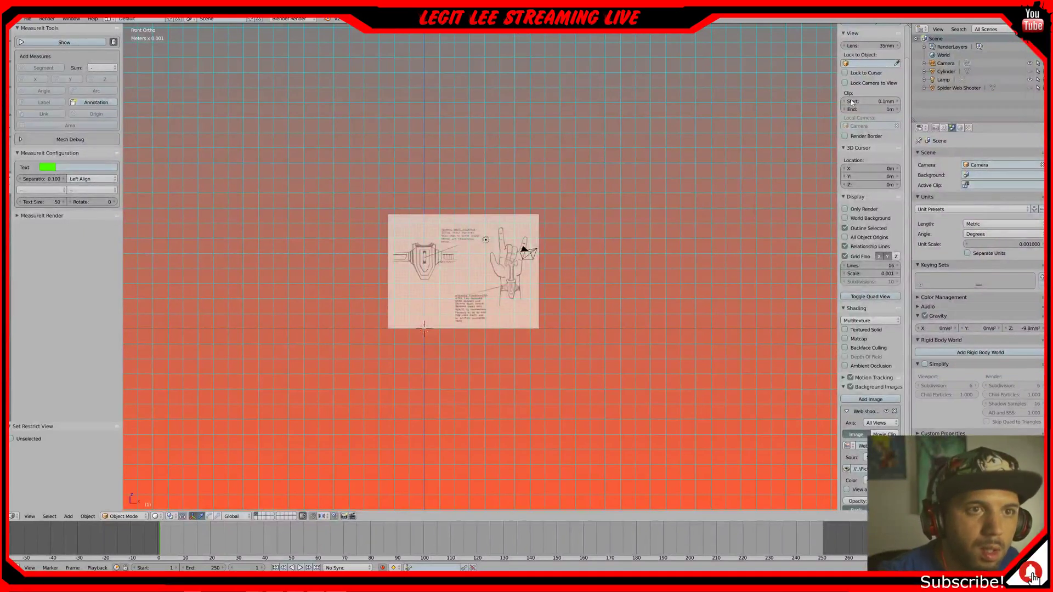
pyautogui.scroll(-2, 868, 356)
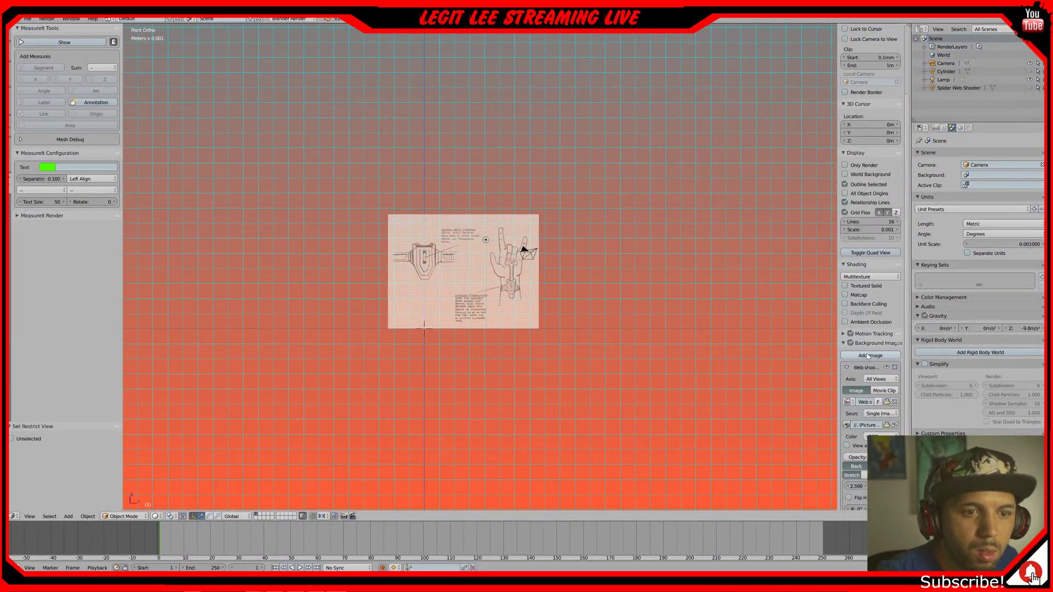
pyautogui.click(887, 367)
# - Add a mesh cube at the 3D cursor in the scene's origin
pyautogui.scroll(1, 494, 274)
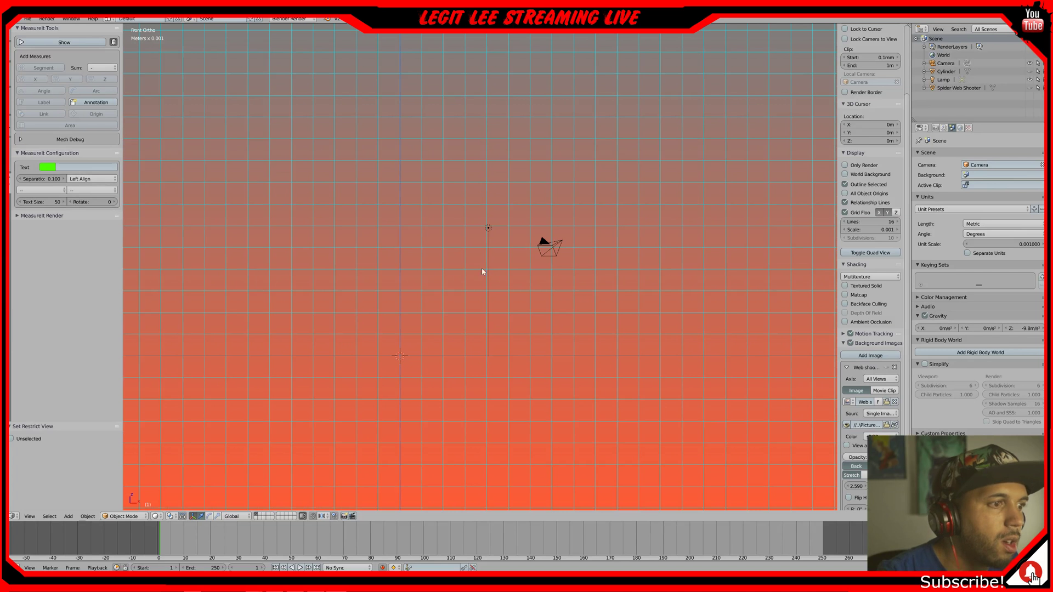
pyautogui.scroll(1, 417, 294)
pyautogui.keyDown('shift'); pyautogui.moveTo(474, 261); pyautogui.dragTo(520, 238, button='middle'); pyautogui.keyUp('shift')
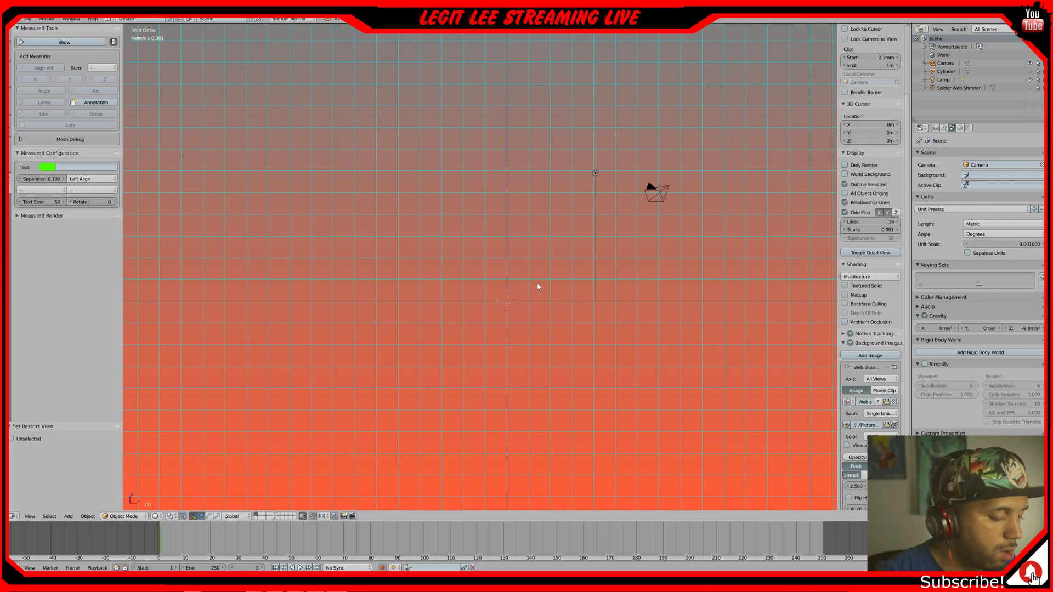
pyautogui.hotkey('shift', 's')
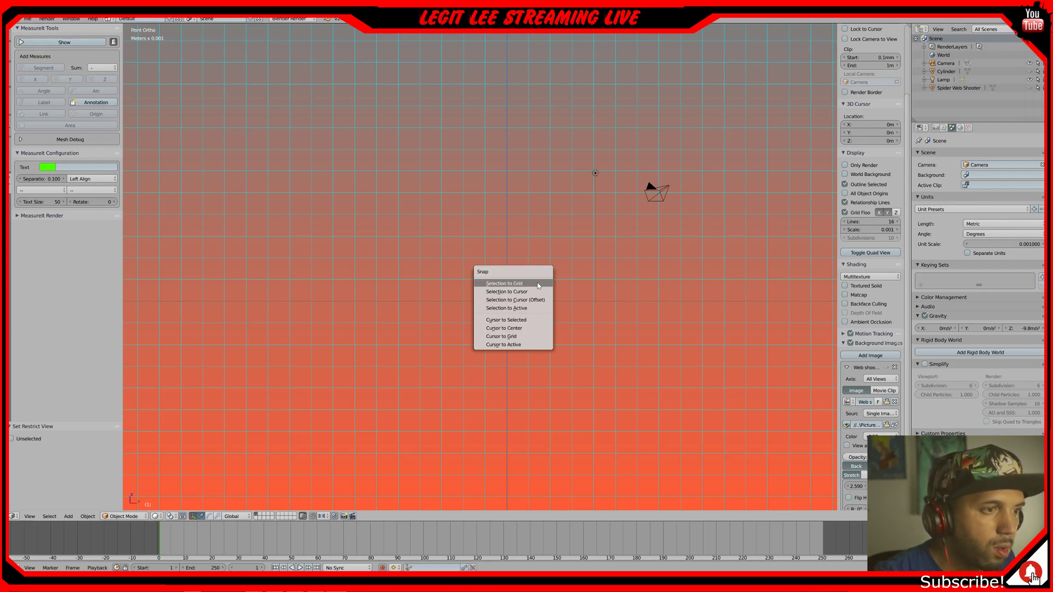
pyautogui.hotkey('shift', 'a')
pyautogui.moveTo(445, 240)
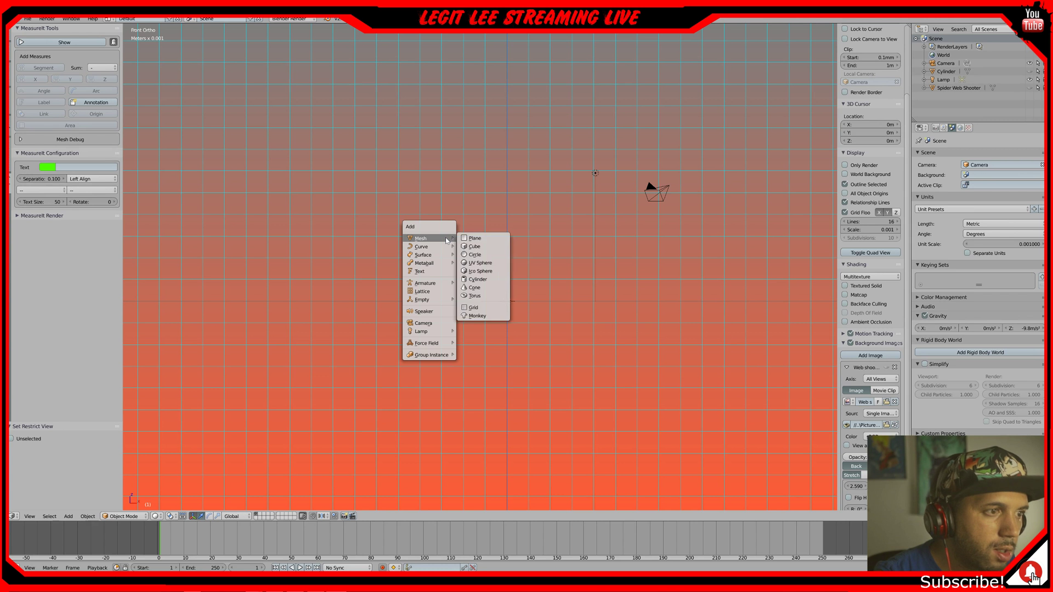
pyautogui.click(482, 245)
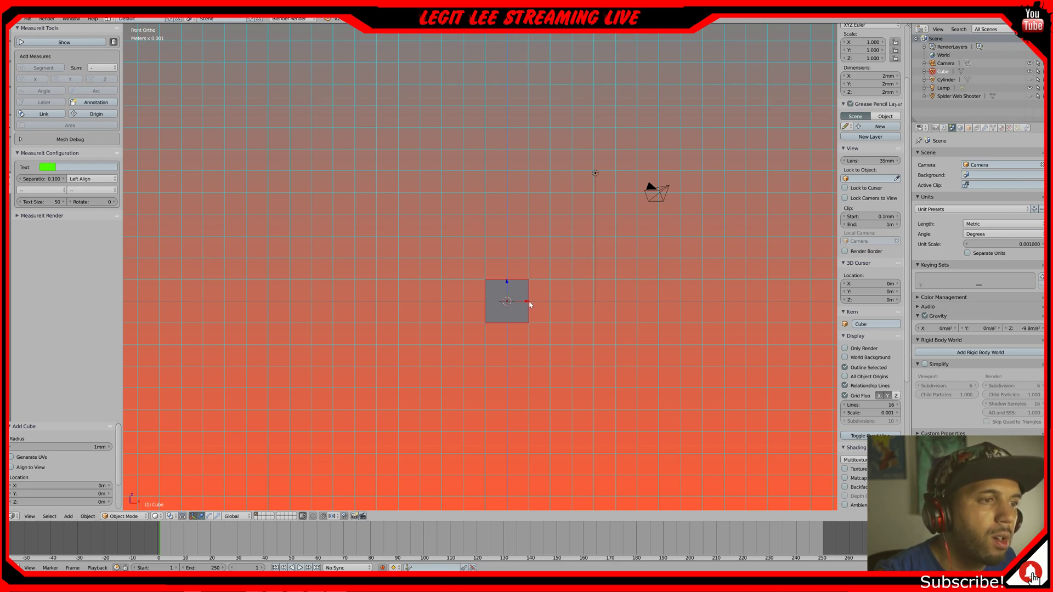
# - Put the new cube into Edit Mode in an angled view and deselect all its geometry
pyautogui.moveTo(528, 296); pyautogui.dragTo(534, 327, button='middle')
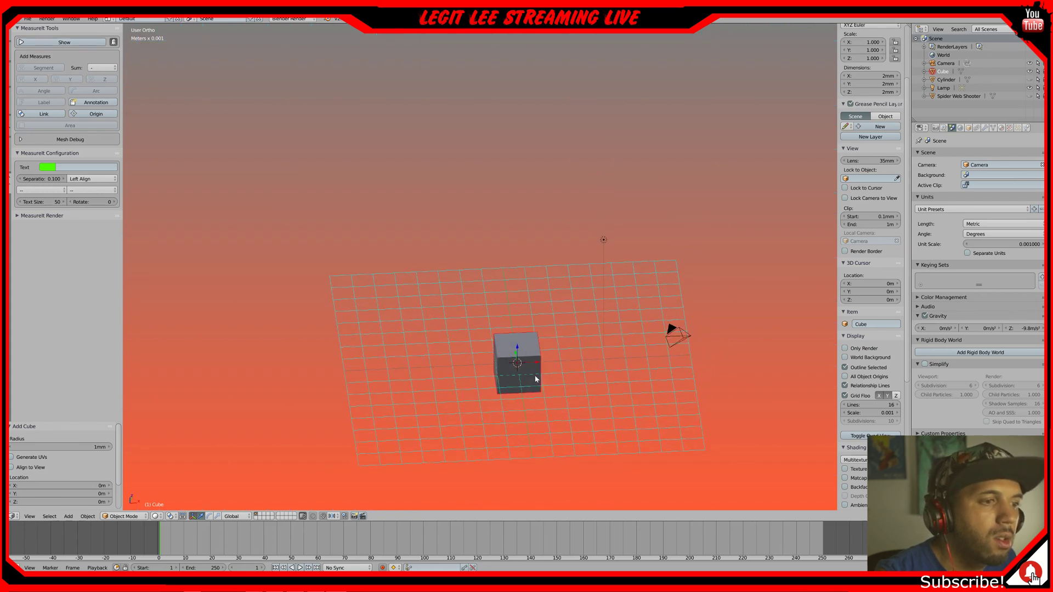
pyautogui.scroll(3, 535, 379)
pyautogui.keyDown('shift'); pyautogui.moveTo(545, 365); pyautogui.dragTo(558, 219, button='middle'); pyautogui.keyUp('shift')
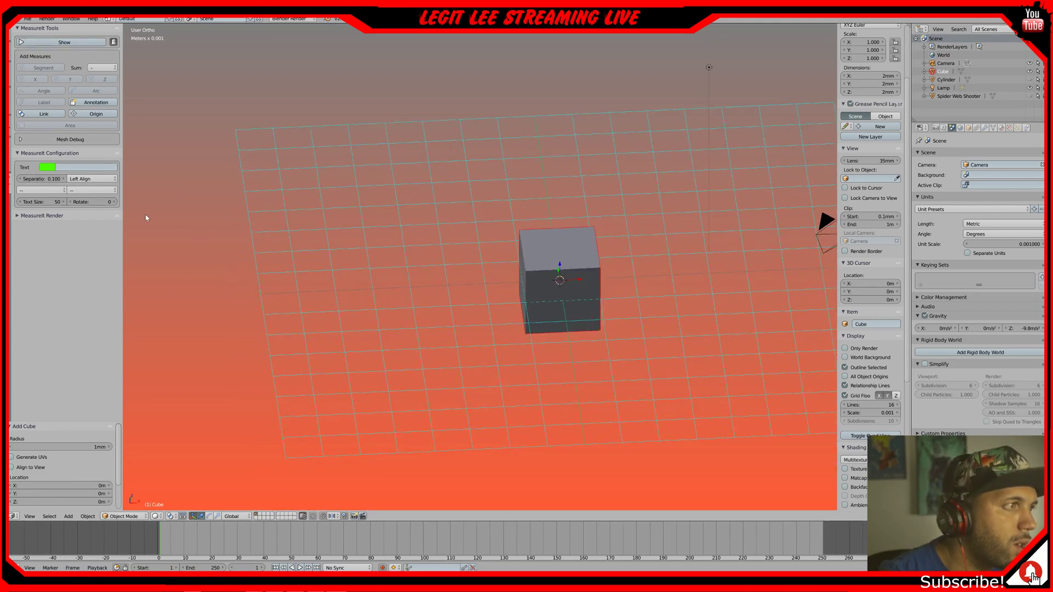
pyautogui.press('Tab')
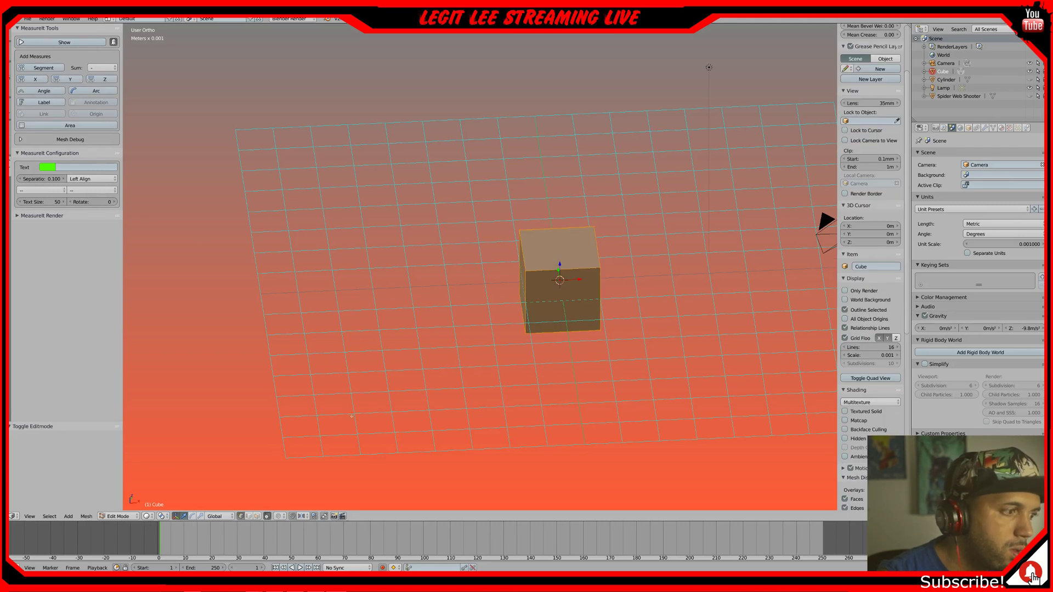
pyautogui.press('a')
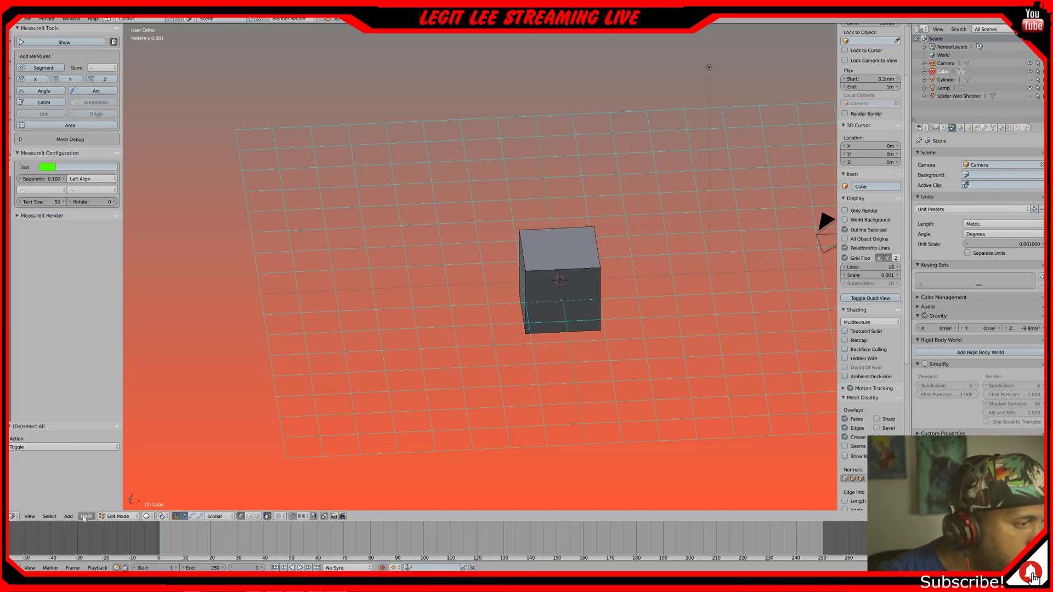
# - Run the space_view3d_screencast_keys script in the Text Editor, return to the 3D View and start the screencast keys display
pyautogui.click(12, 517)
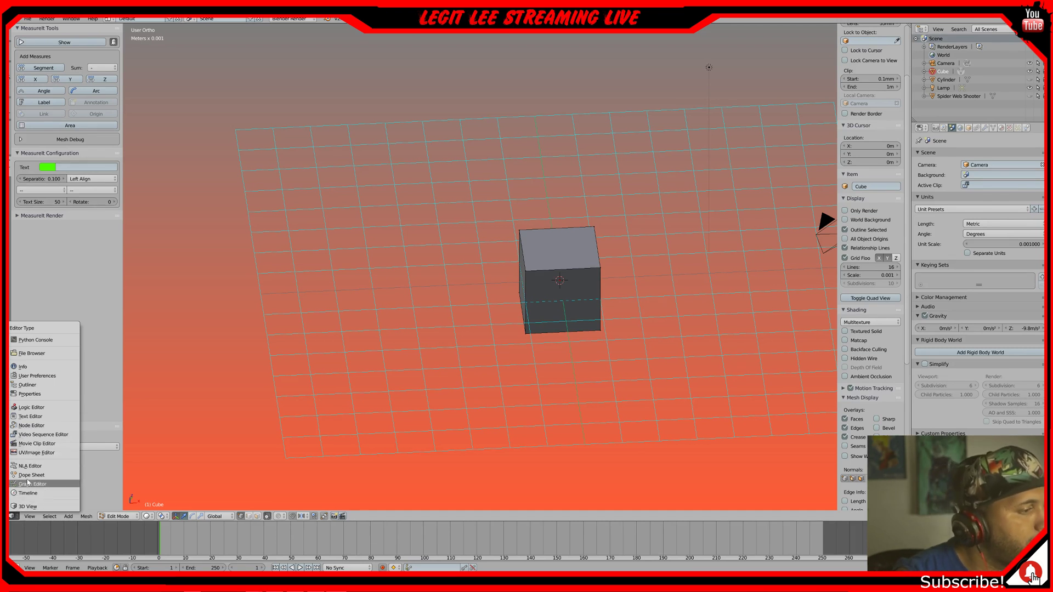
pyautogui.click(43, 417)
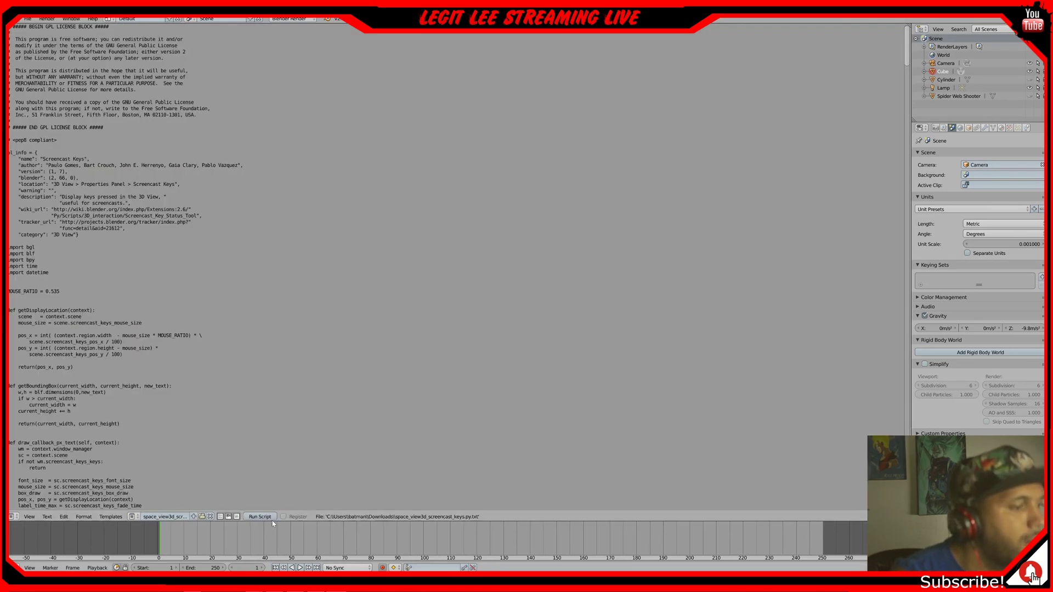
pyautogui.click(12, 518)
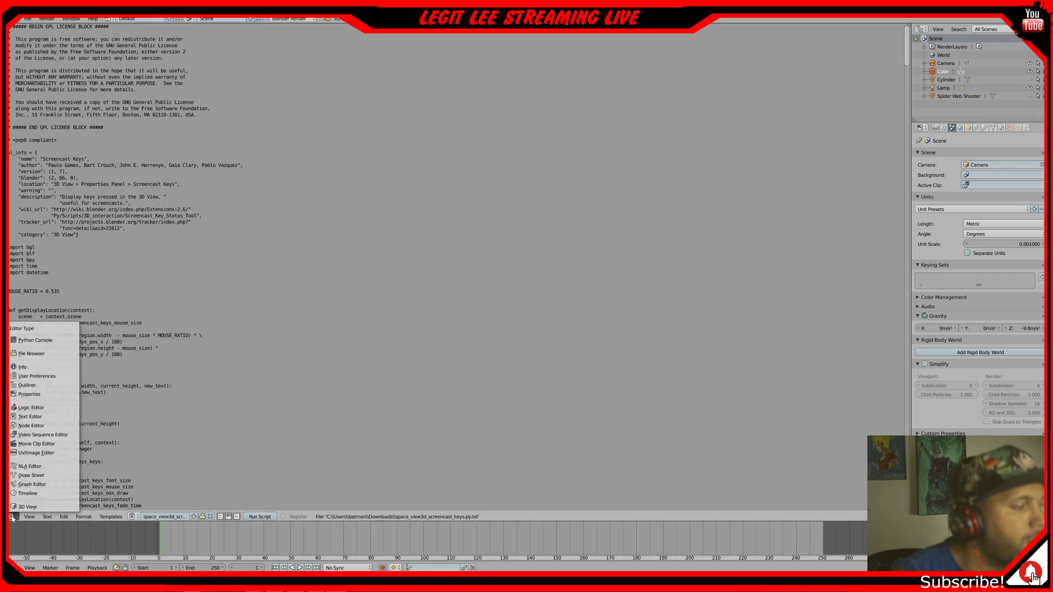
pyautogui.click(25, 507)
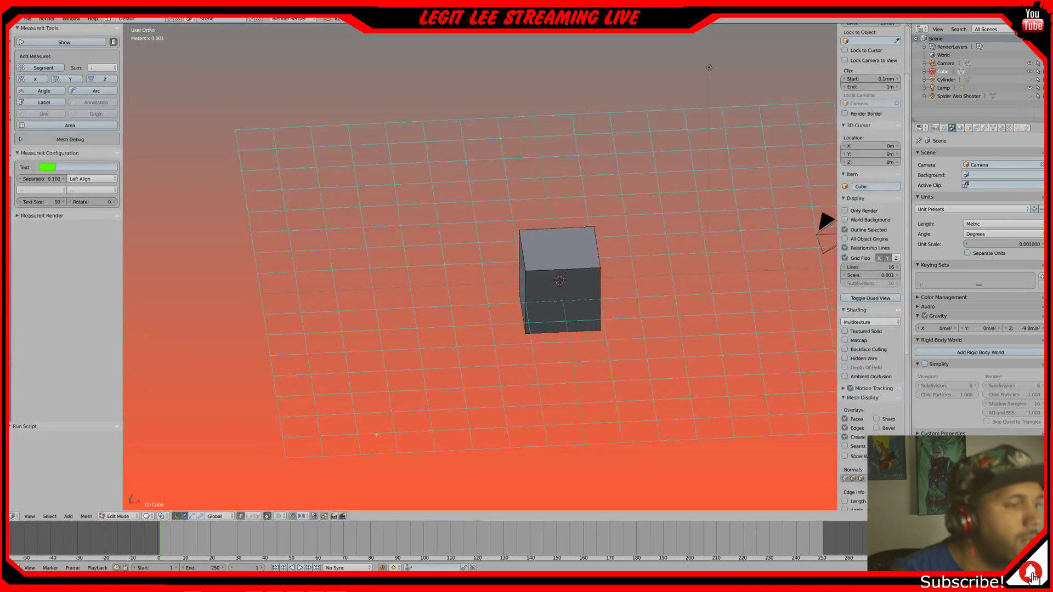
pyautogui.scroll(-10, 871, 269)
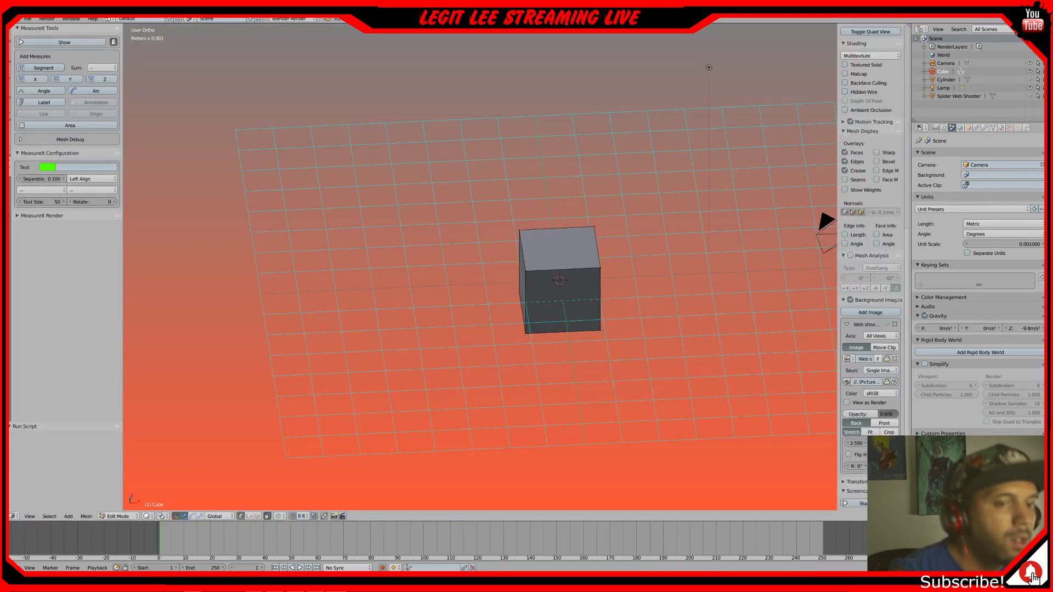
pyautogui.click(874, 503)
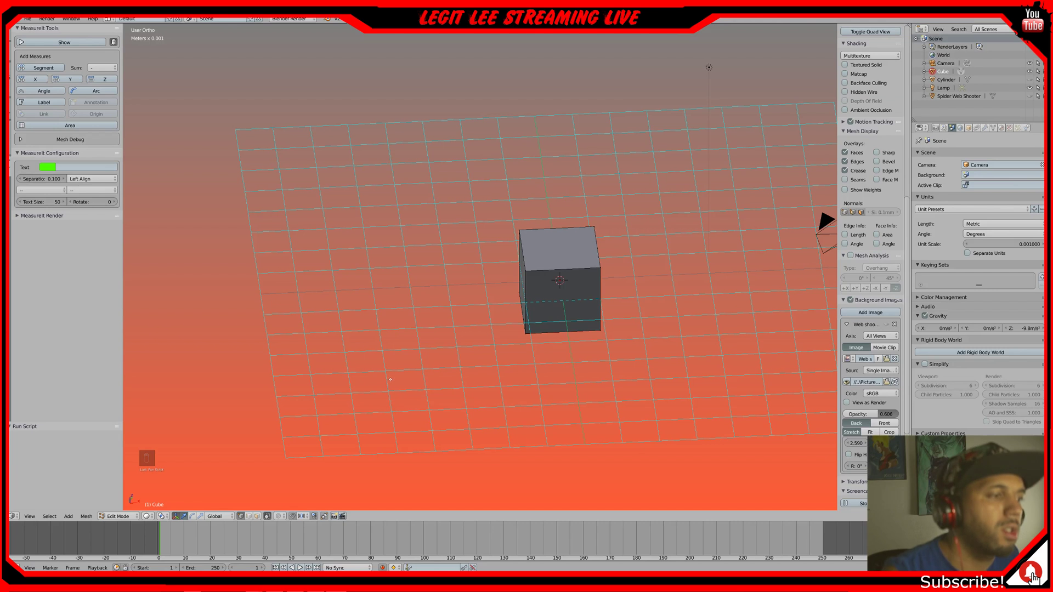
pyautogui.moveTo(464, 377); pyautogui.dragTo(422, 377, button='middle')
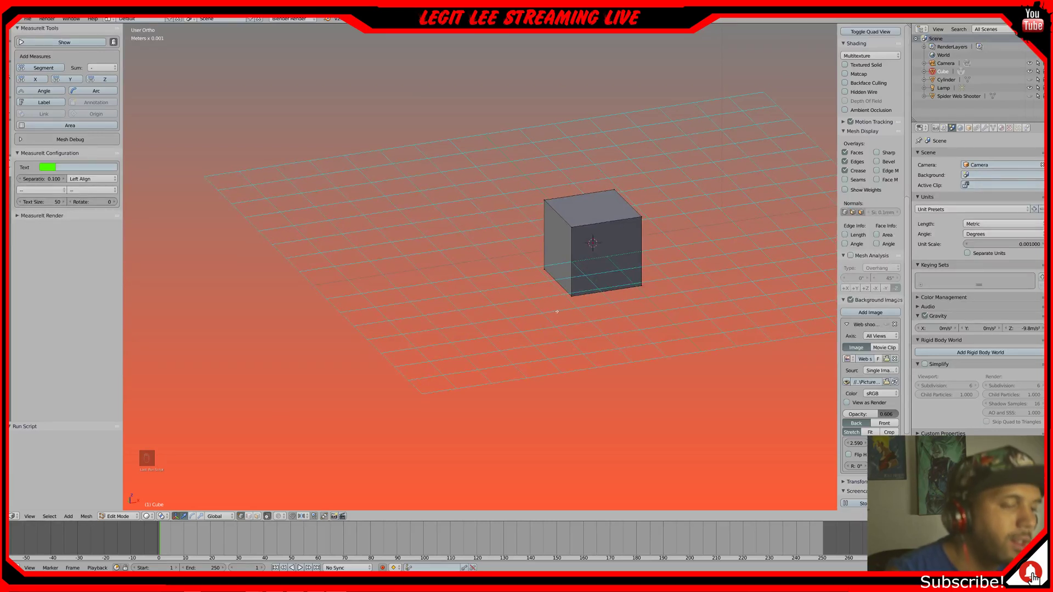
pyautogui.moveTo(558, 311); pyautogui.dragTo(548, 314, button='middle')
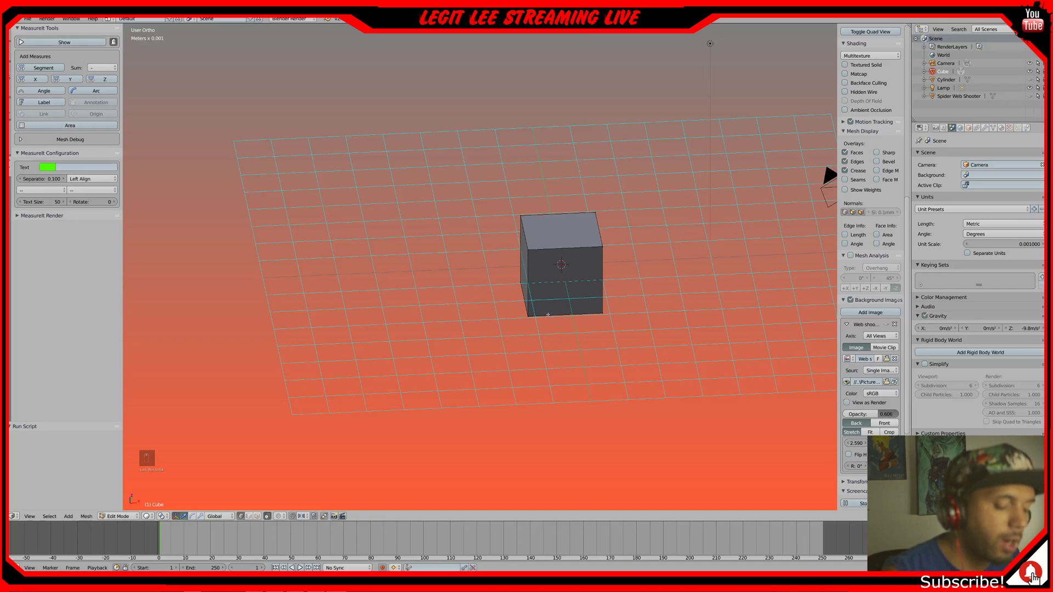
# - Select the bottom edge of the cube's left face in edge select mode and add a visible MeasureIt segment dimension to it
pyautogui.press('KP_1')
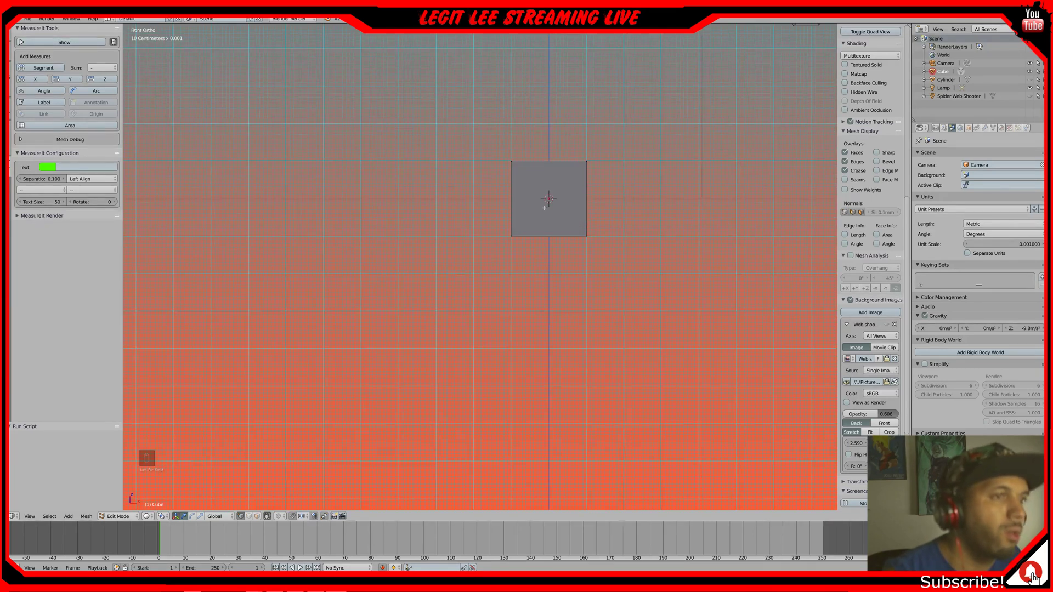
pyautogui.moveTo(585, 221); pyautogui.dragTo(525, 296, button='middle')
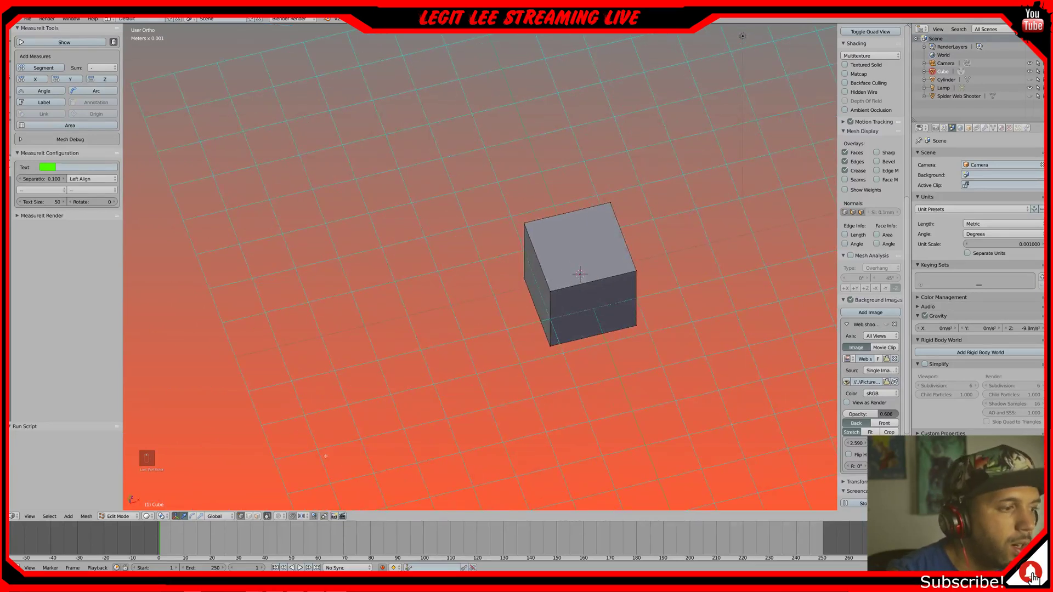
pyautogui.click(249, 516)
pyautogui.rightClick(537, 311)
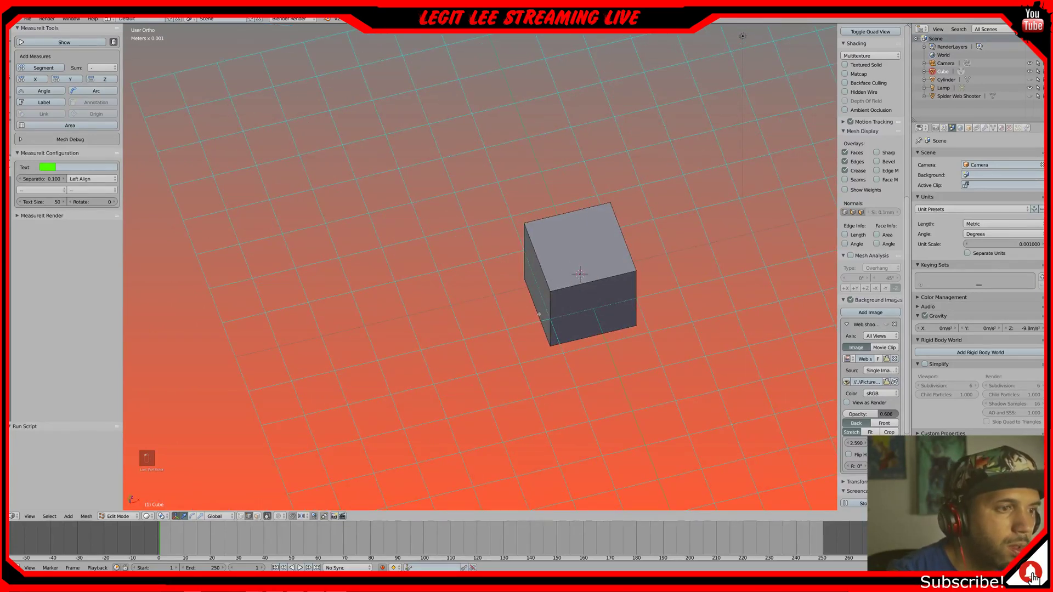
pyautogui.scroll(5, 872, 219)
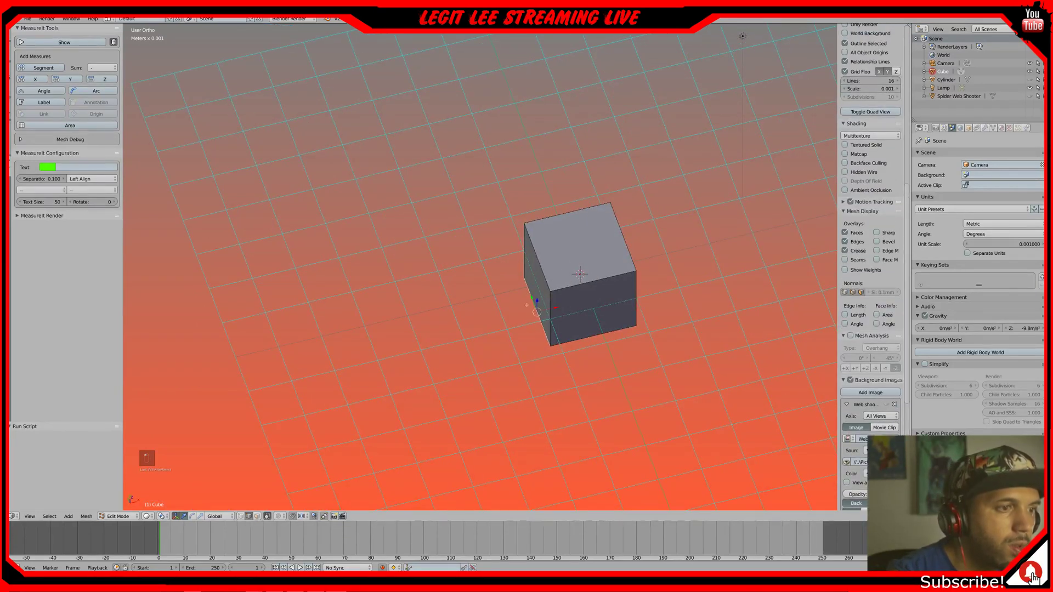
pyautogui.click(44, 67)
pyautogui.moveTo(572, 336)
pyautogui.mouseDown(button='middle')
pyautogui.moveTo(575, 319)
pyautogui.moveTo(573, 341)
pyautogui.mouseUp(button='middle')
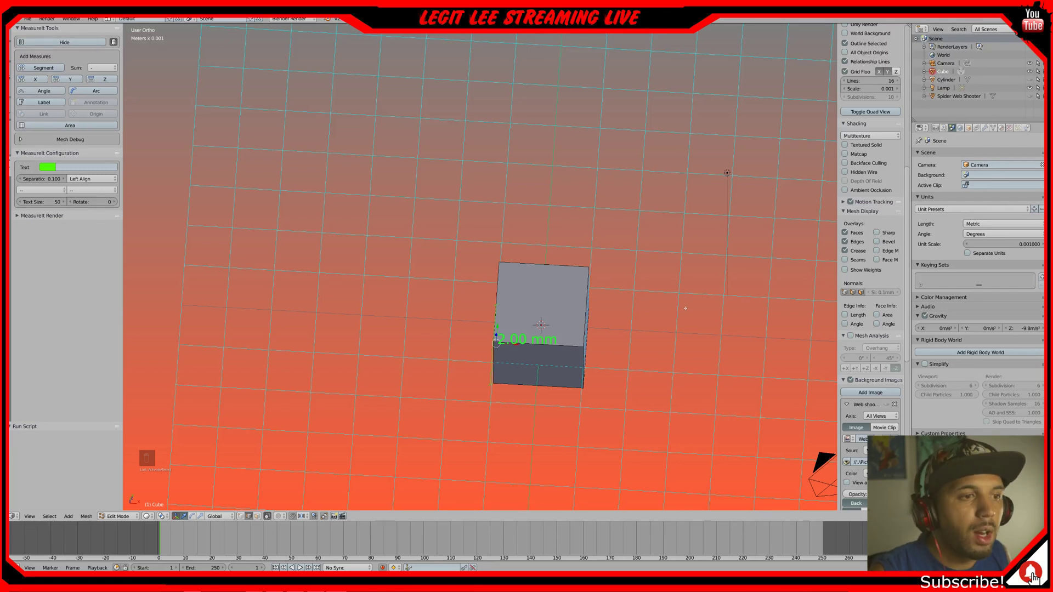
# - Switch to the front view and clear the selection of all the cube's geometry
pyautogui.press('KP_1')
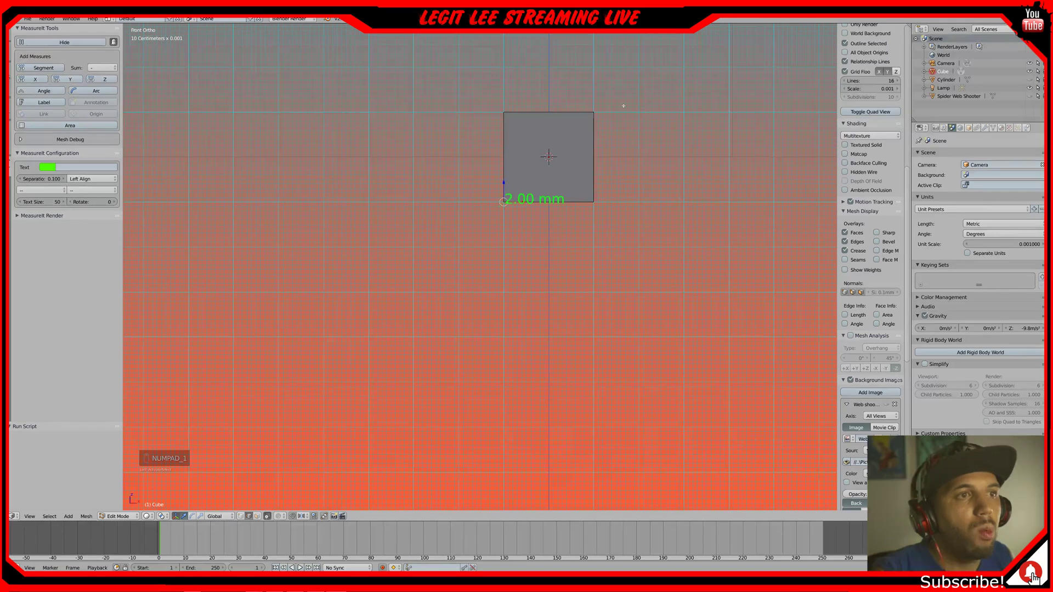
pyautogui.keyDown('shift'); pyautogui.moveTo(503, 184); pyautogui.dragTo(429, 336, button='middle'); pyautogui.keyUp('shift')
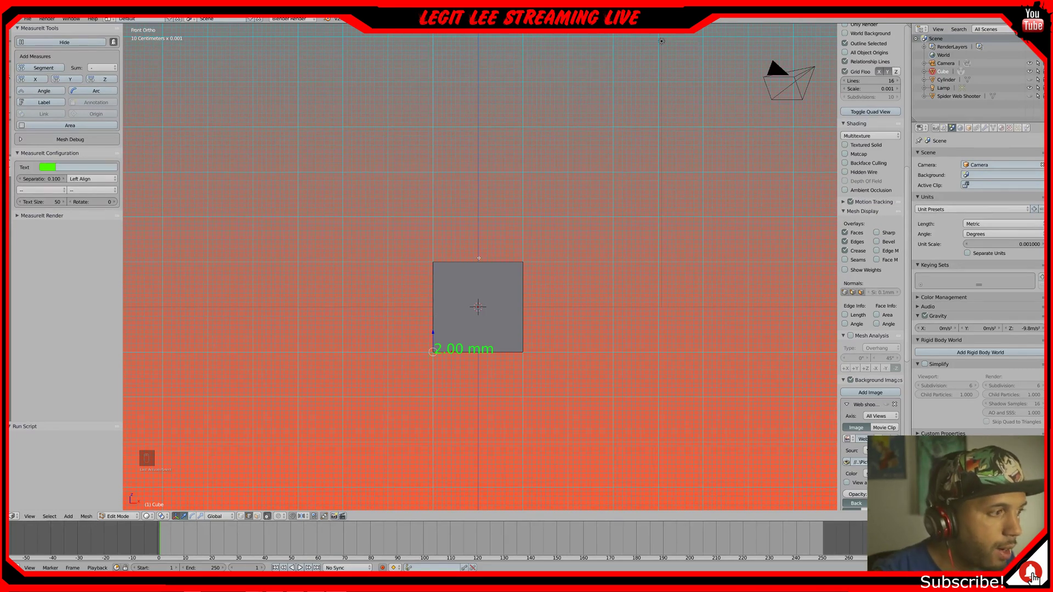
pyautogui.press('a')
pyautogui.press('a')
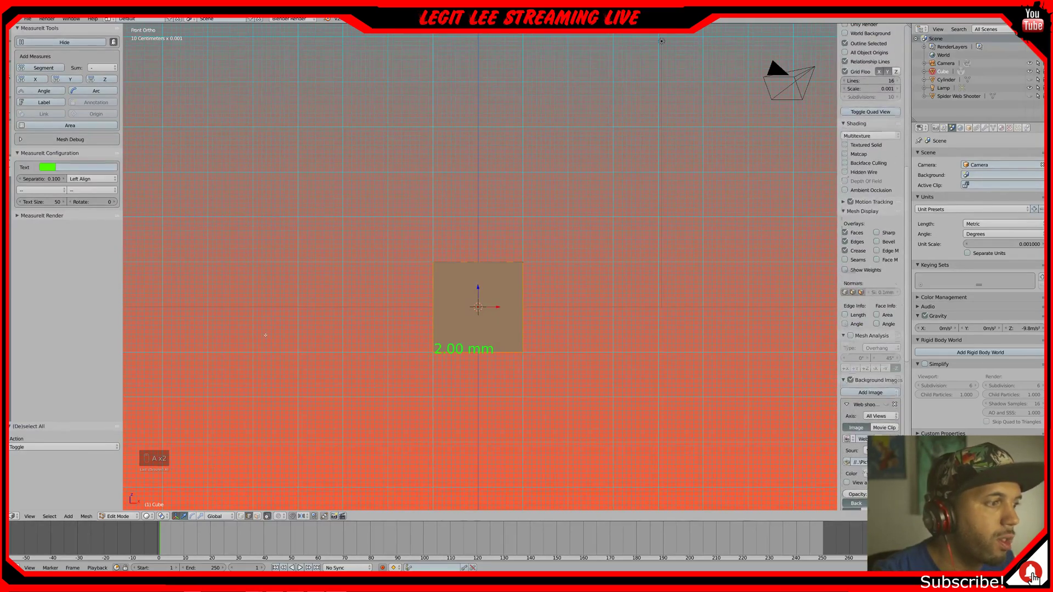
pyautogui.press('a')
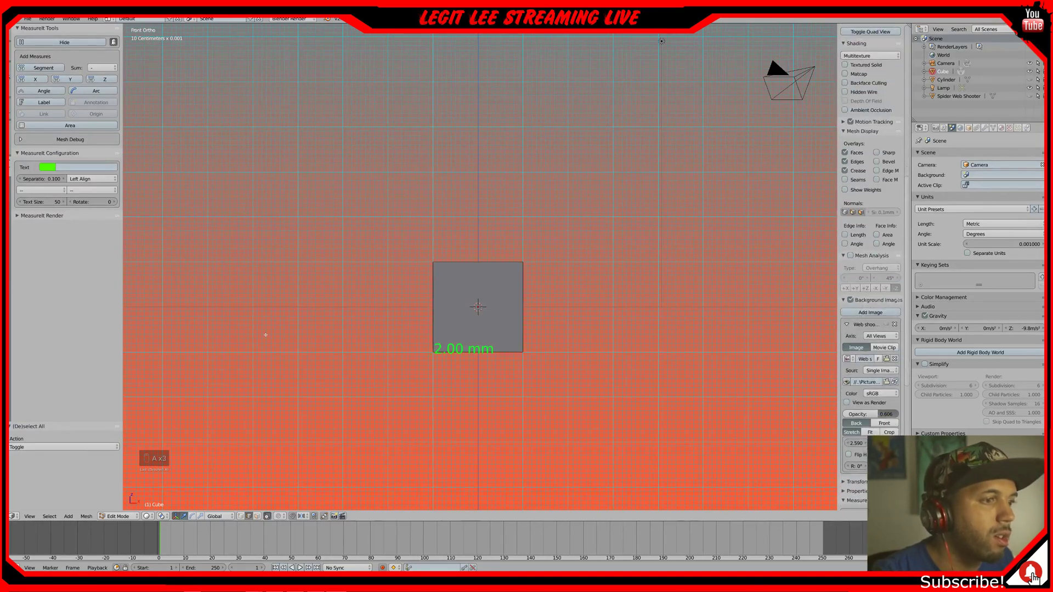
# - Put the cube back into Object Mode and deselect it
pyautogui.click(123, 517)
pyautogui.click(129, 507)
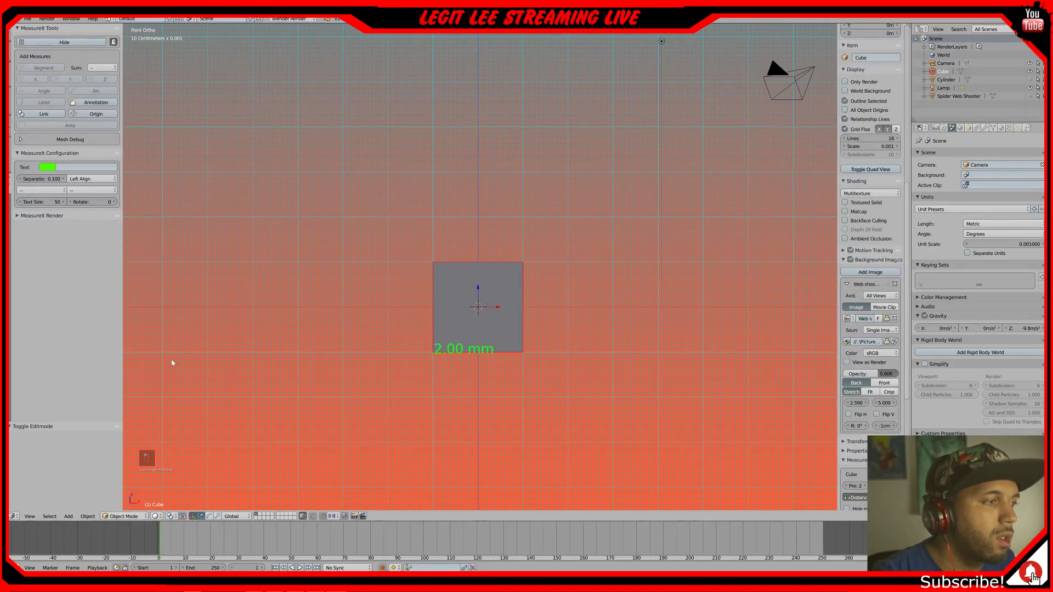
pyautogui.press('a')
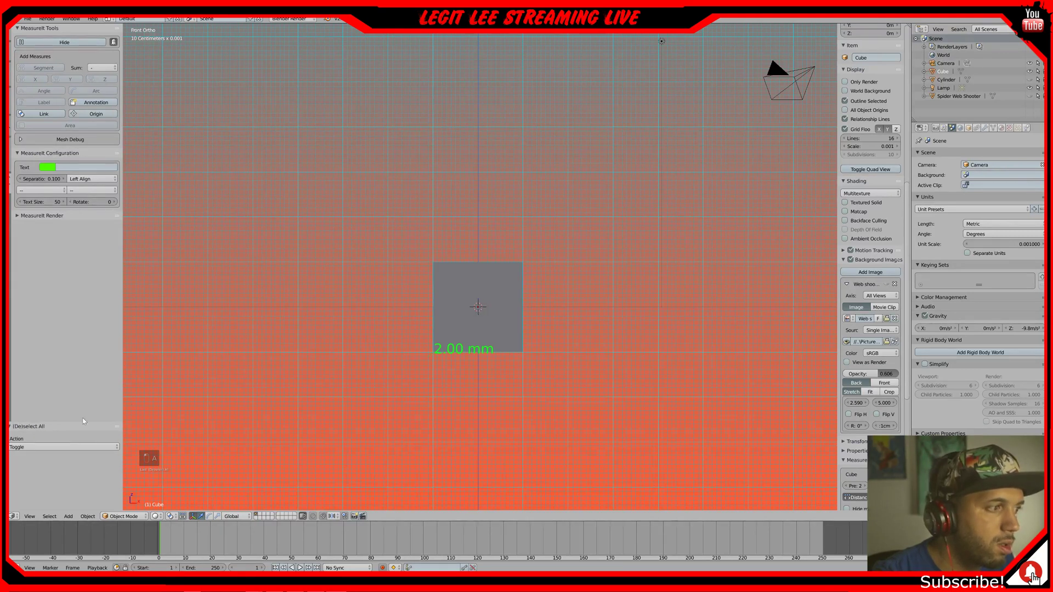
# - Collapse the (De)select All operator settings and reset the 3D cursor to the scene's origin
pyautogui.click(22, 430)
pyautogui.click(312, 392)
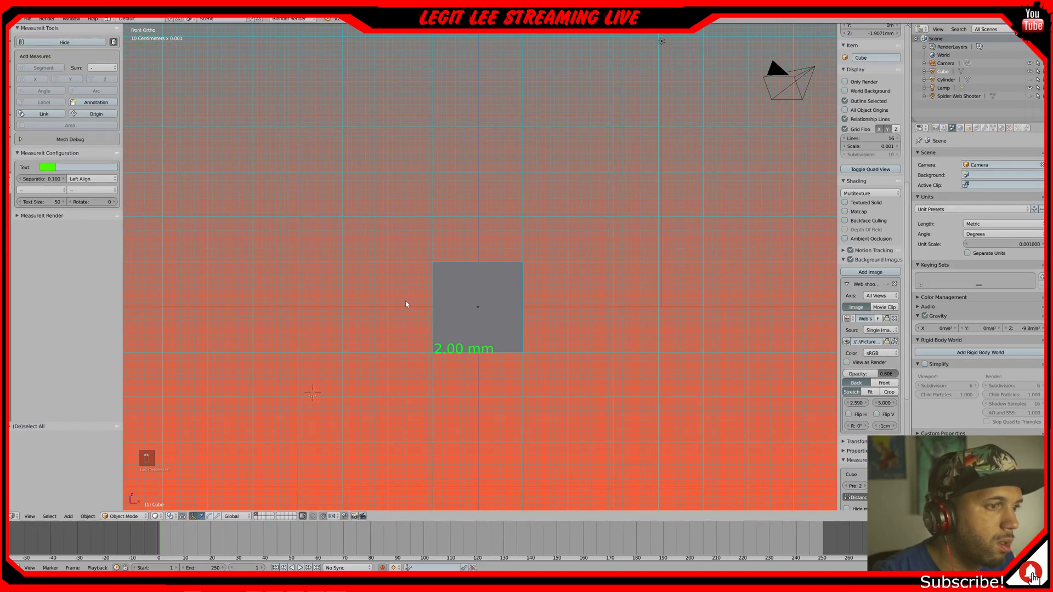
pyautogui.hotkey('shift', 'c')
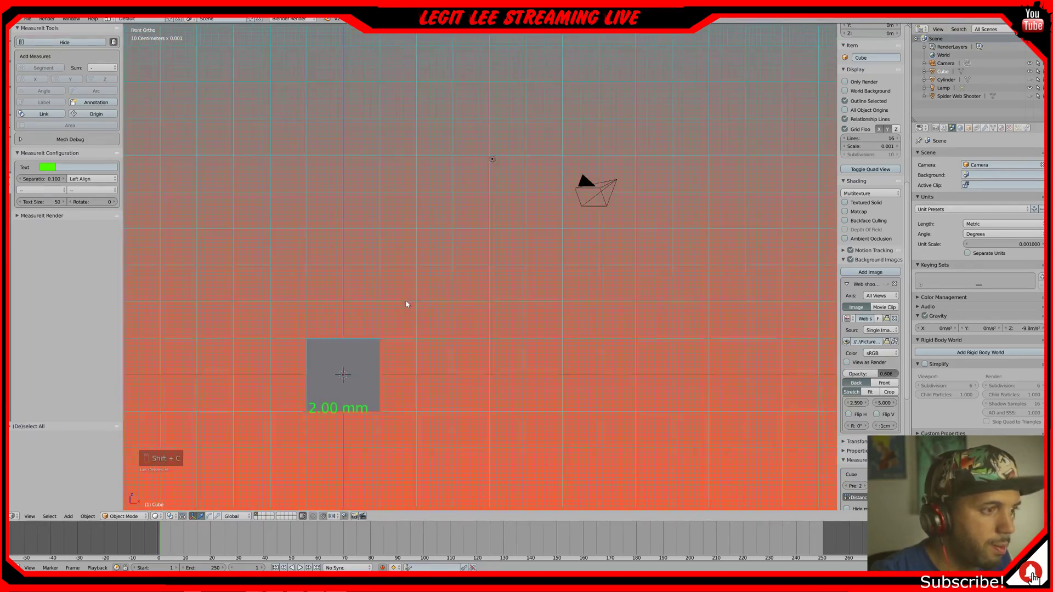
pyautogui.keyDown('shift'); pyautogui.moveTo(397, 284); pyautogui.dragTo(572, 193, button='middle'); pyautogui.keyUp('shift')
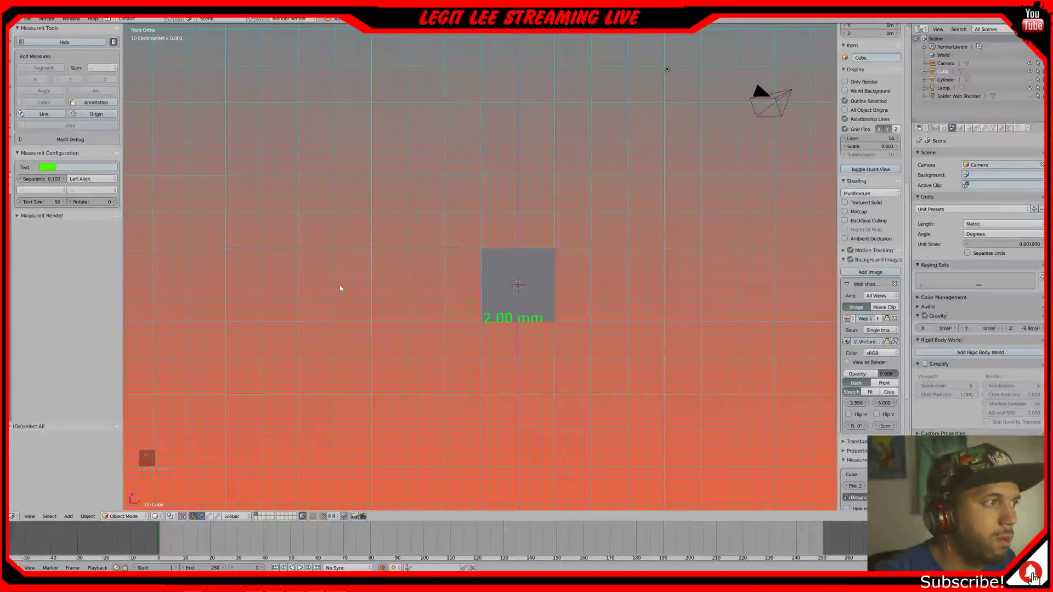
# - Check the floating options of the last (De)select All operation and dismiss them
pyautogui.press('F6')
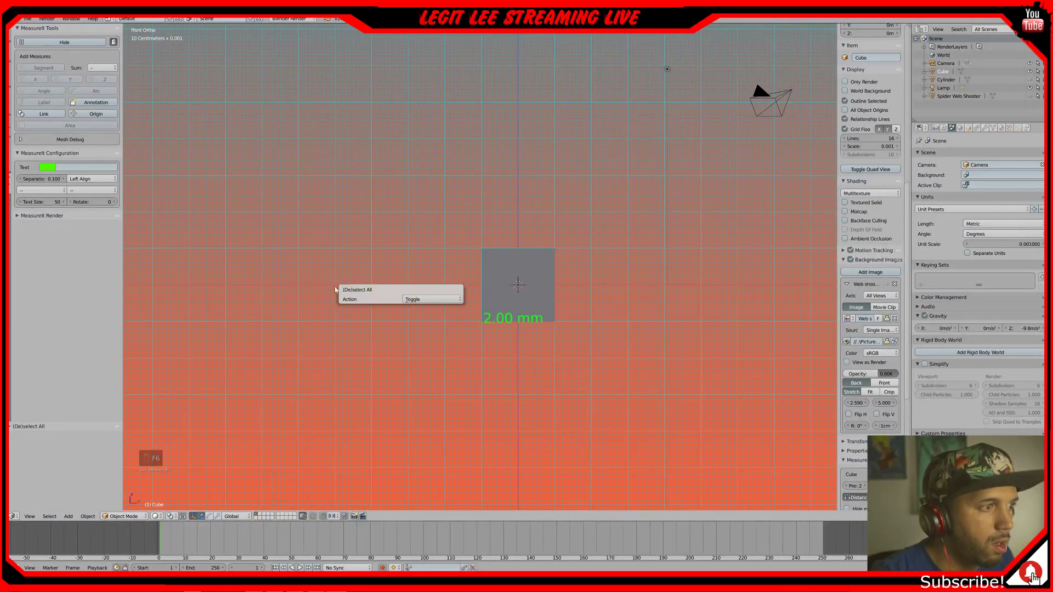
pyautogui.press('F6')
pyautogui.click(433, 303)
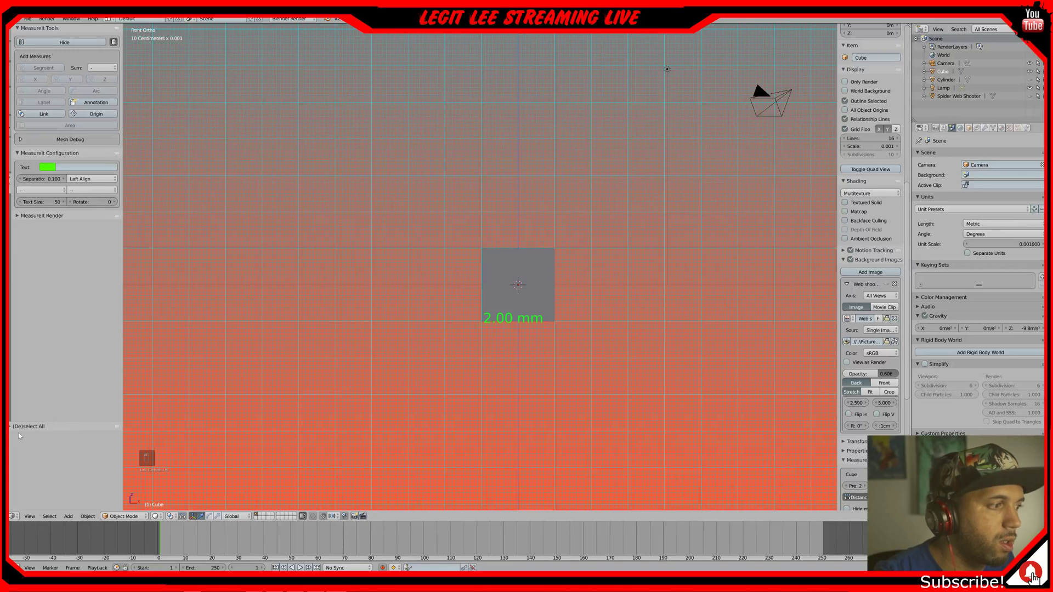
pyautogui.click(32, 519)
pyautogui.click(14, 516)
pyautogui.click(18, 508)
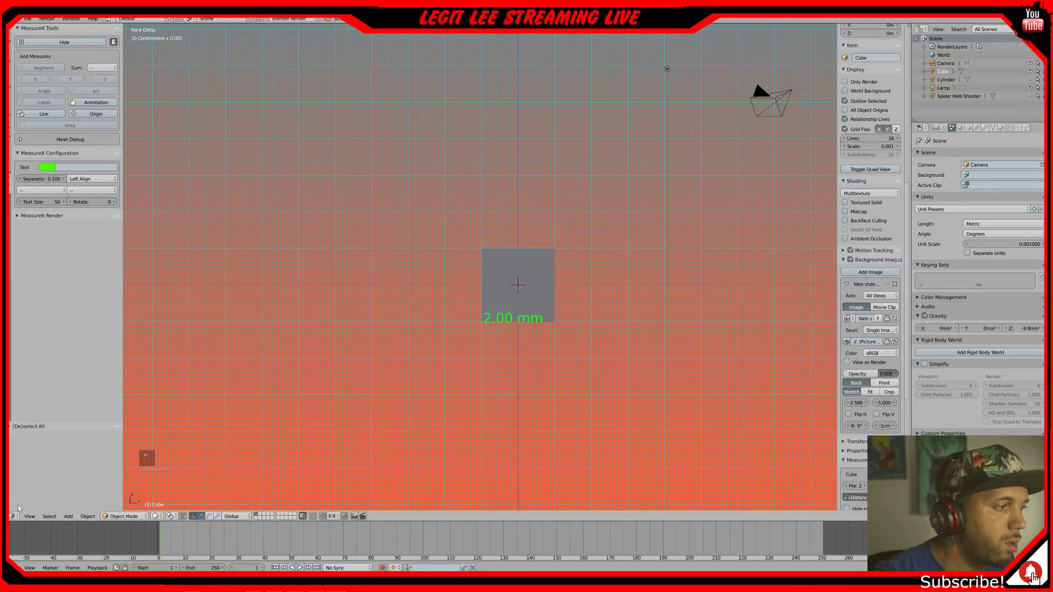
pyautogui.click(11, 517)
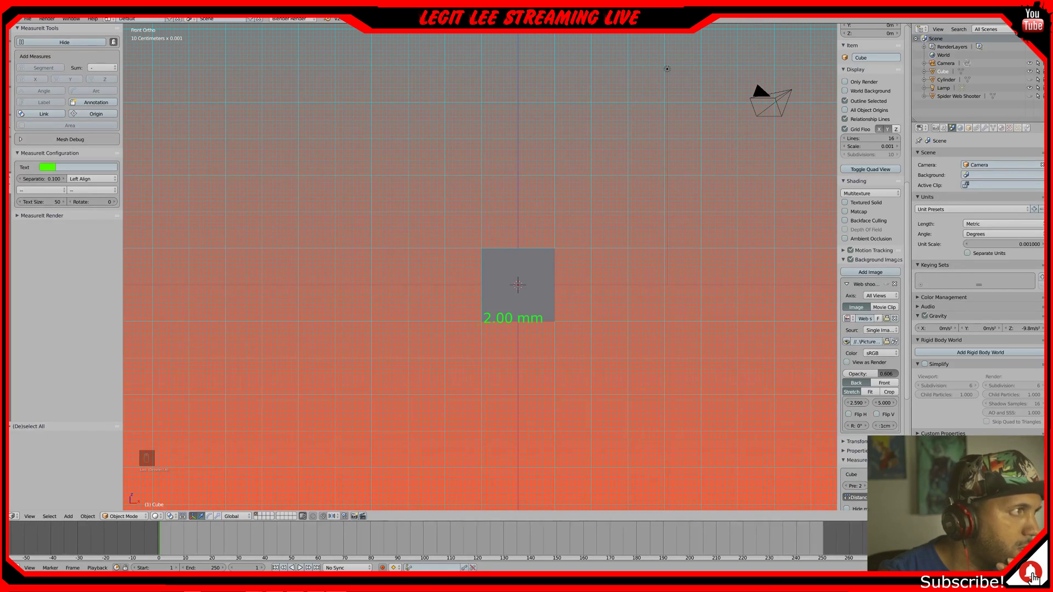
pyautogui.click(9, 168)
pyautogui.click(10, 127)
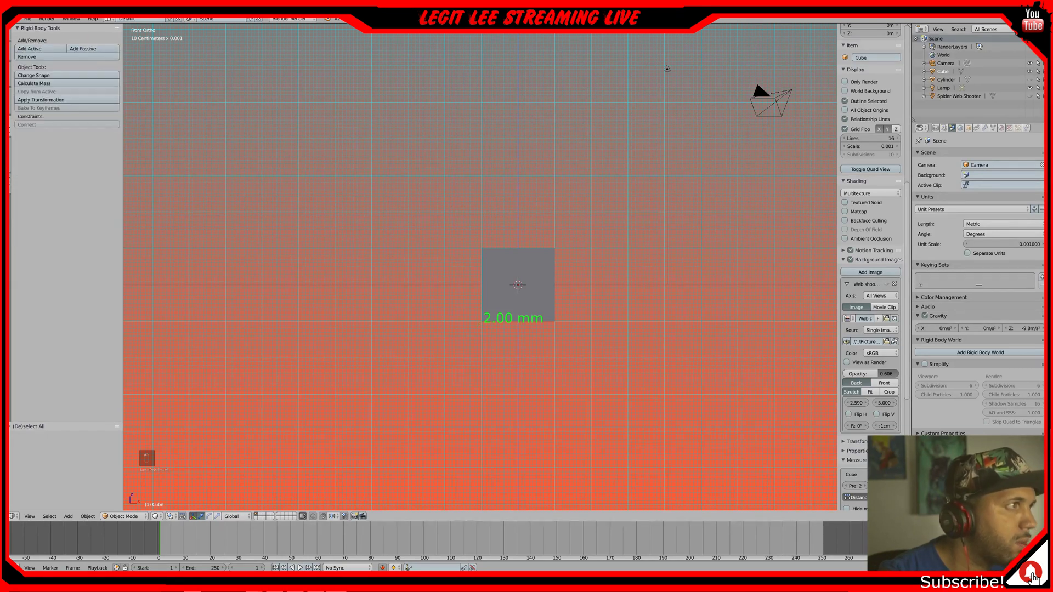
pyautogui.click(10, 187)
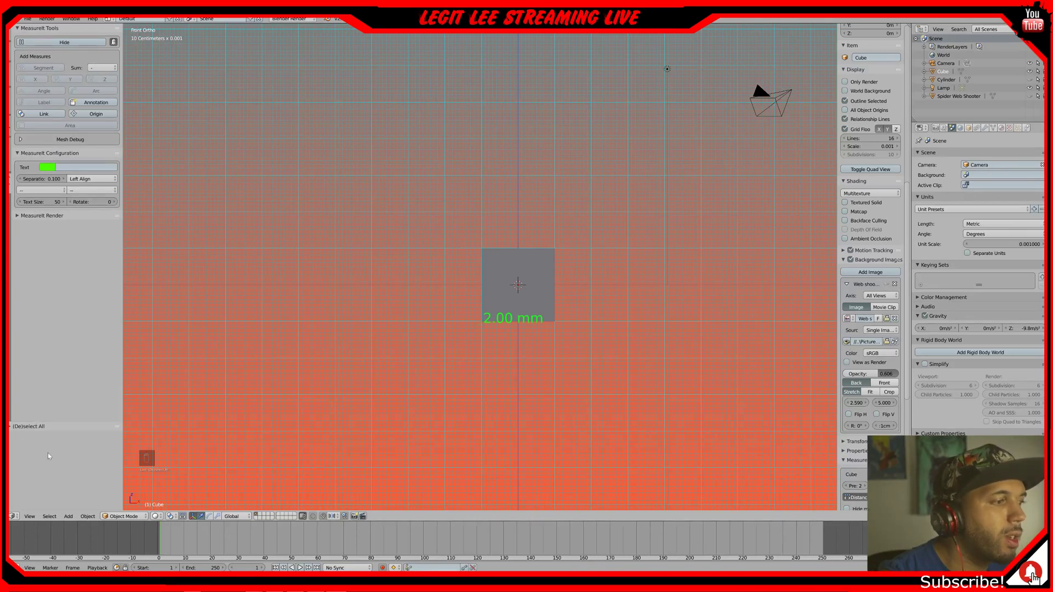
pyautogui.click(87, 517)
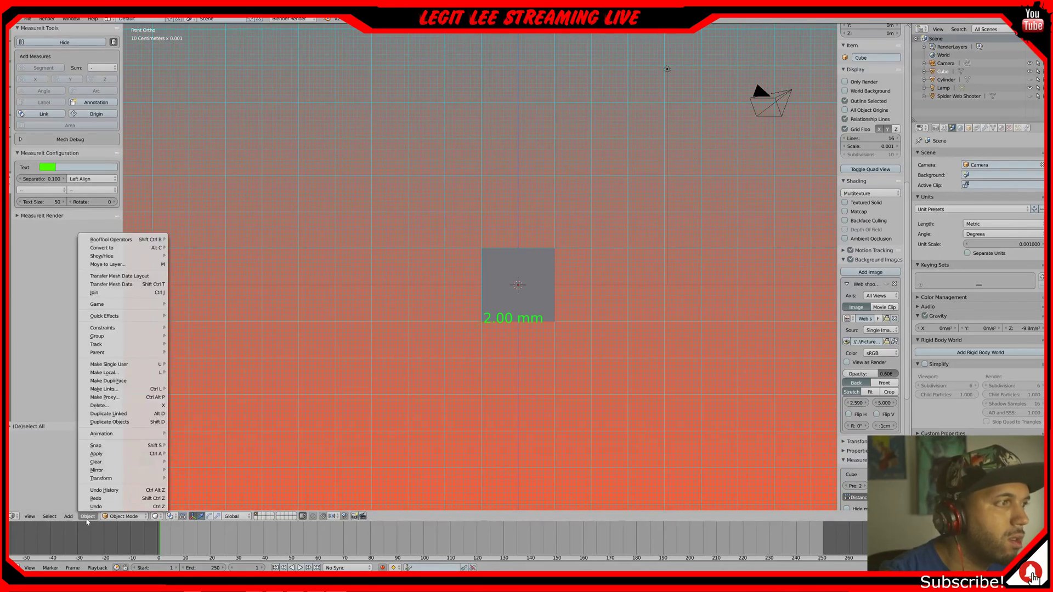
# - Select the cube, try a small move along the X axis and undo that move
pyautogui.rightClick(521, 283)
pyautogui.press('g')
pyautogui.click(548, 287)
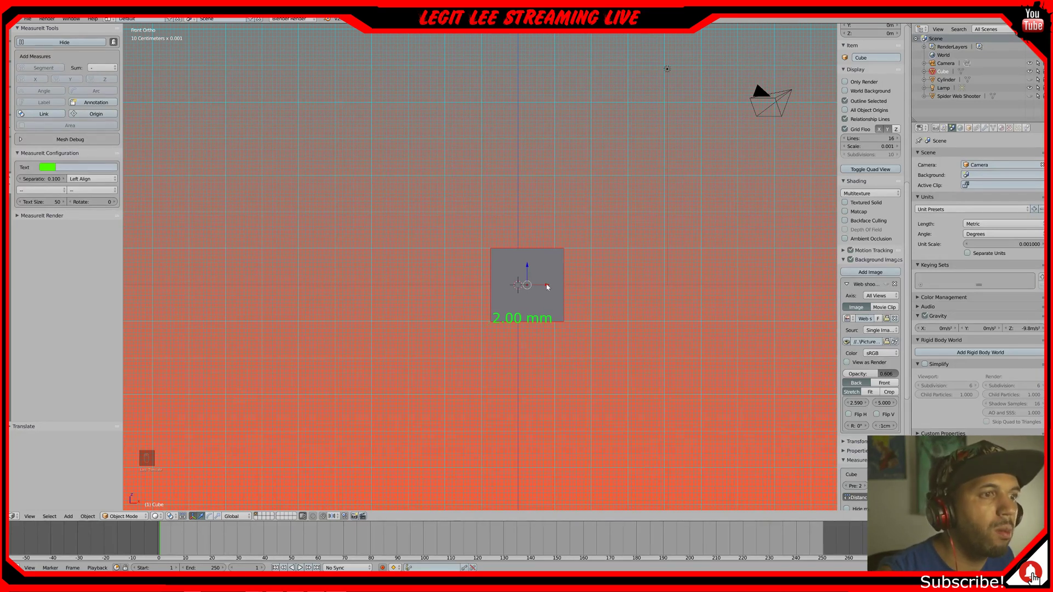
pyautogui.hotkey('ctrl', 'z')
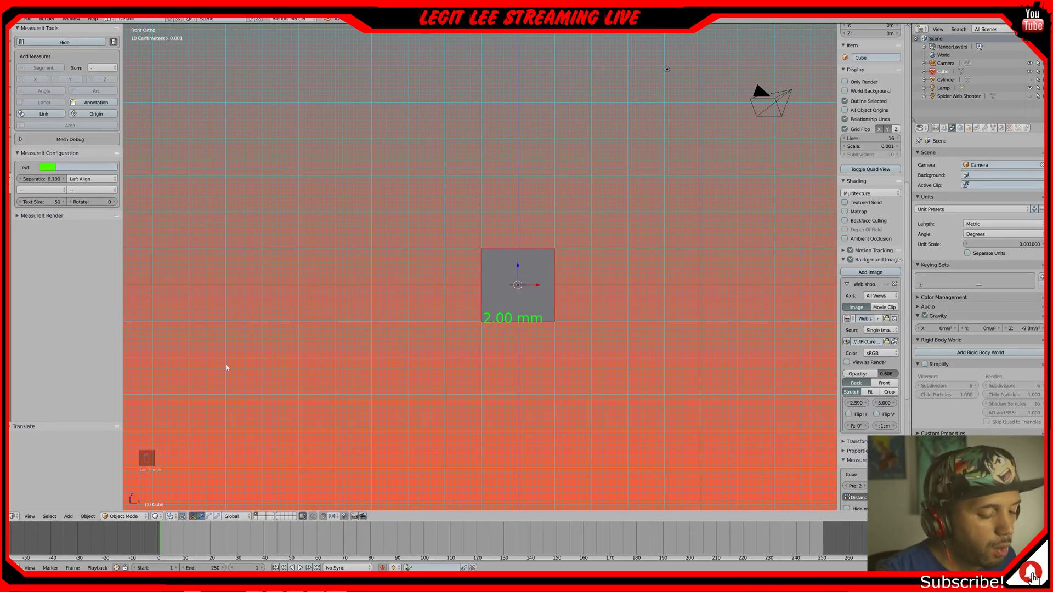
# - Set the X vector value to 0 in the floating options of the cube's last Translate operation
pyautogui.press('F6')
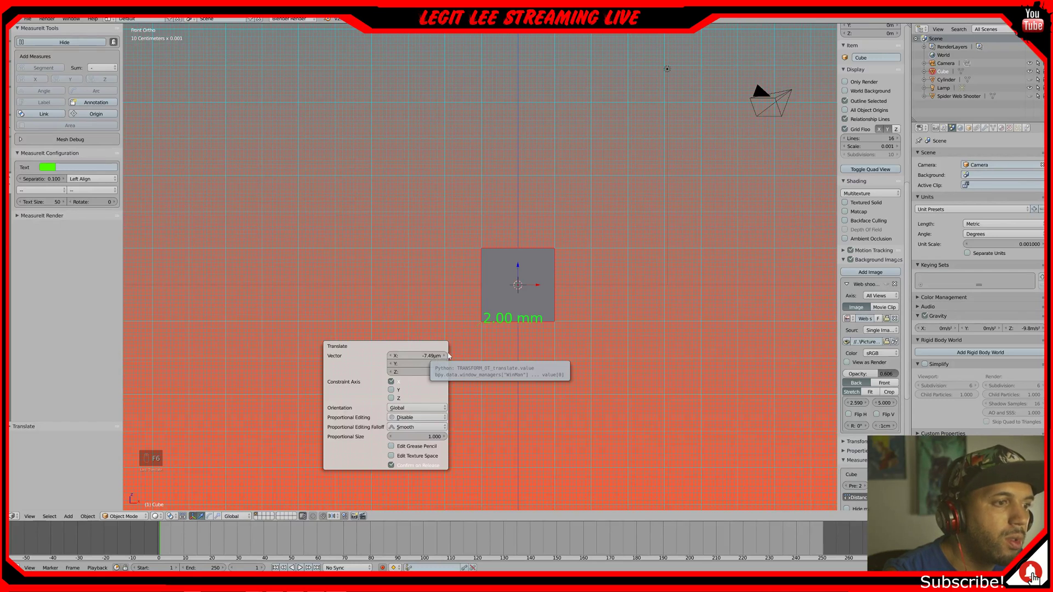
pyautogui.click(434, 357)
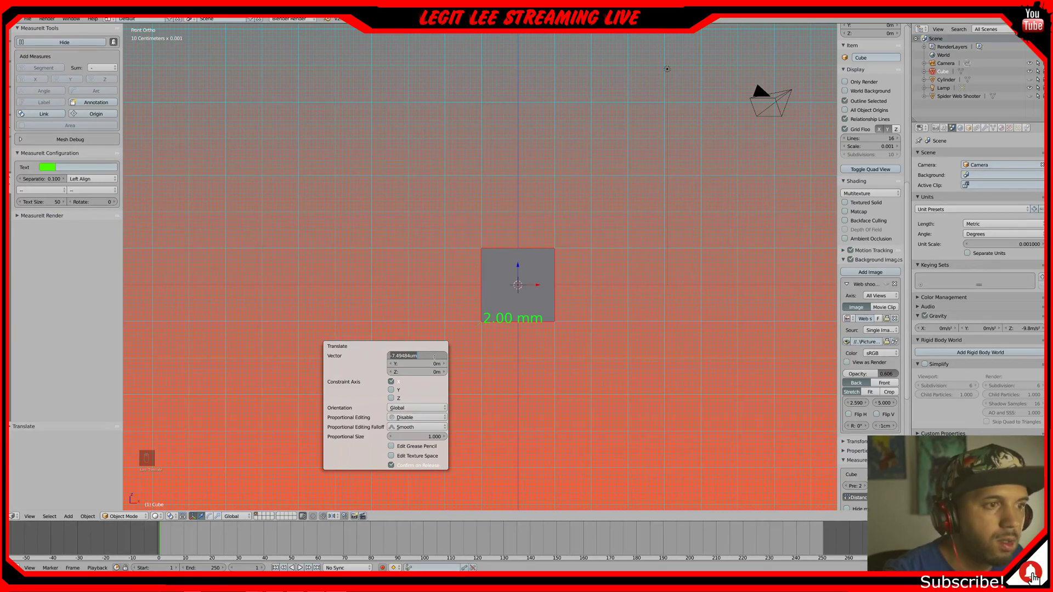
pyautogui.write('0')
pyautogui.press('Return')
# - Set the X vector value of the cube's Translate operation to 1 mm
pyautogui.click(437, 355)
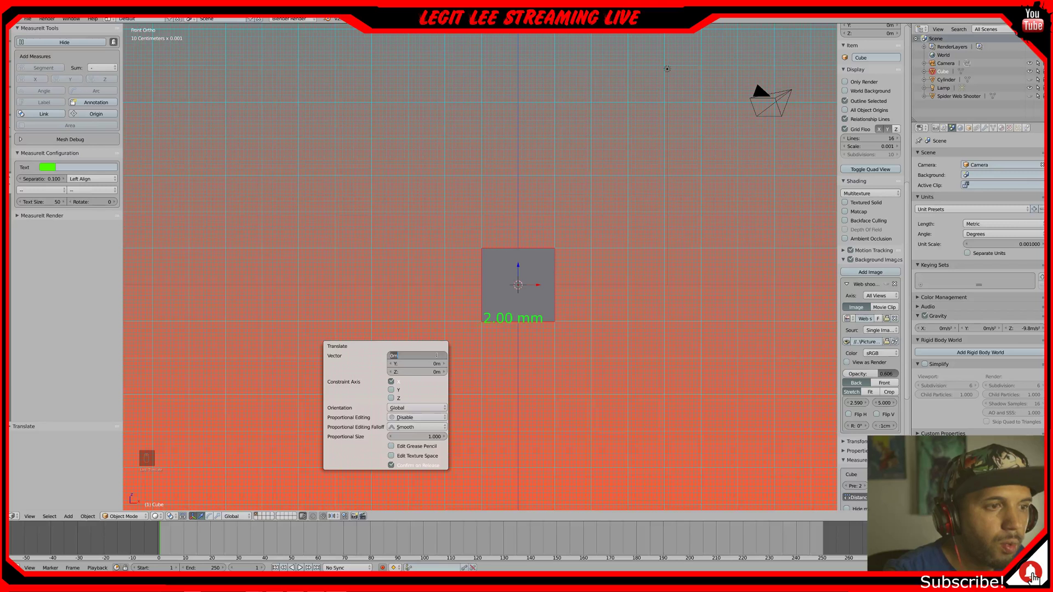
pyautogui.write('1')
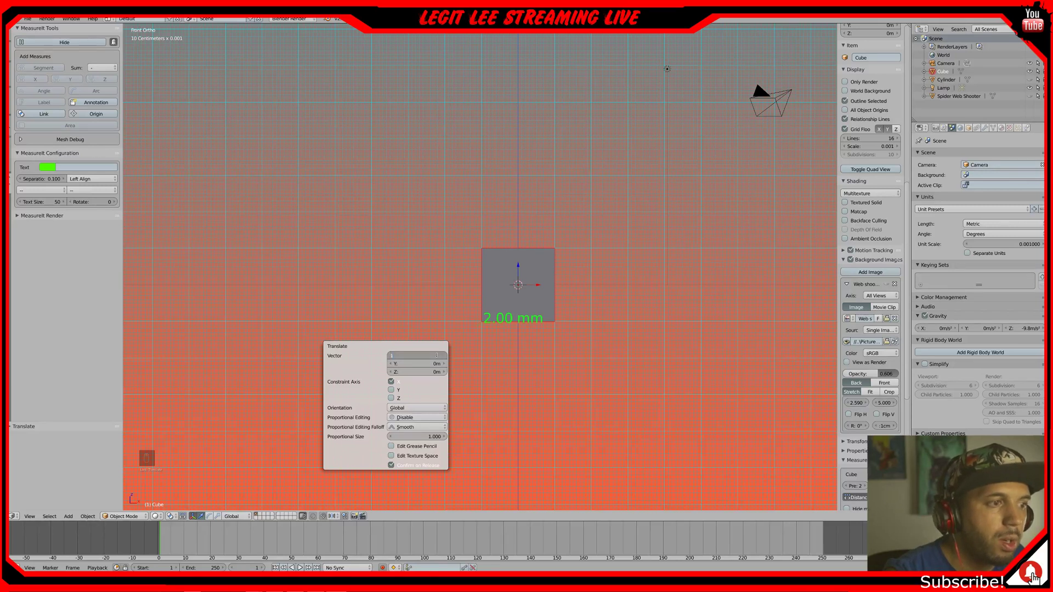
pyautogui.write('mm')
pyautogui.press('Return')
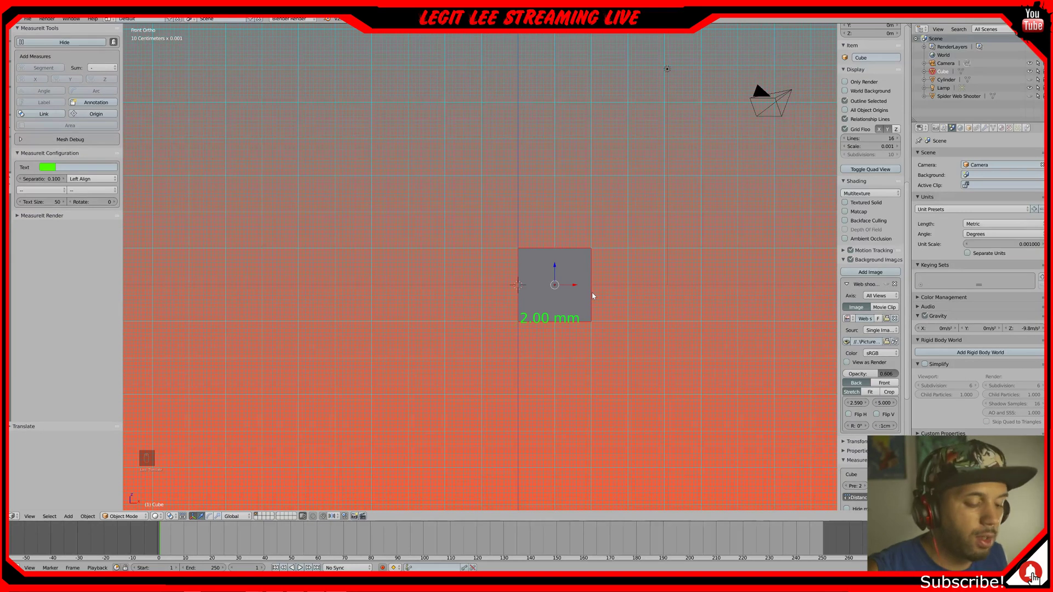
# - Reopen the floating Translate options and set the cube's X vector value to 10 mm
pyautogui.press('F6')
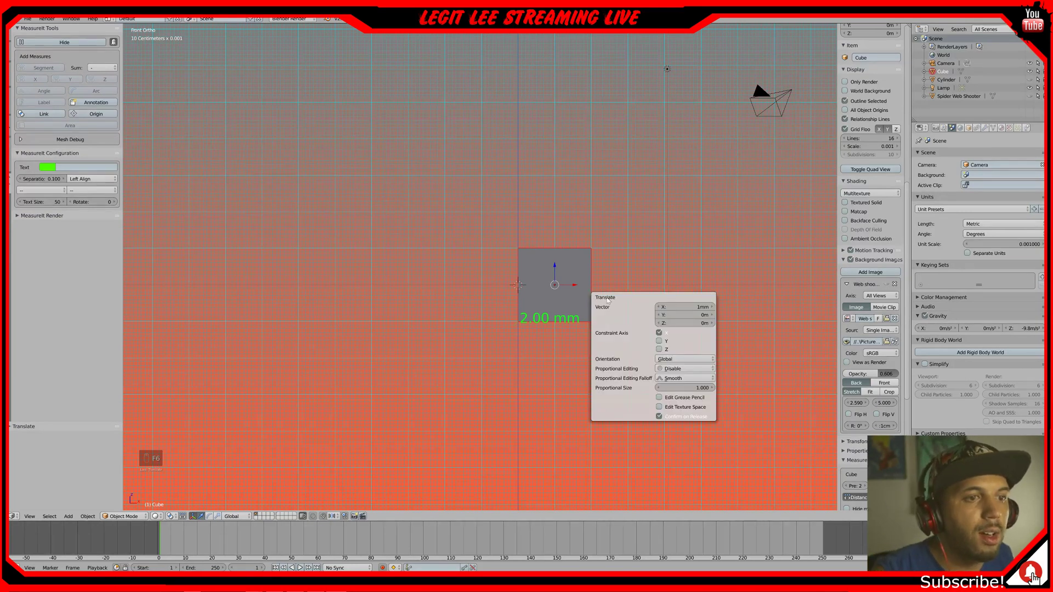
pyautogui.click(705, 307)
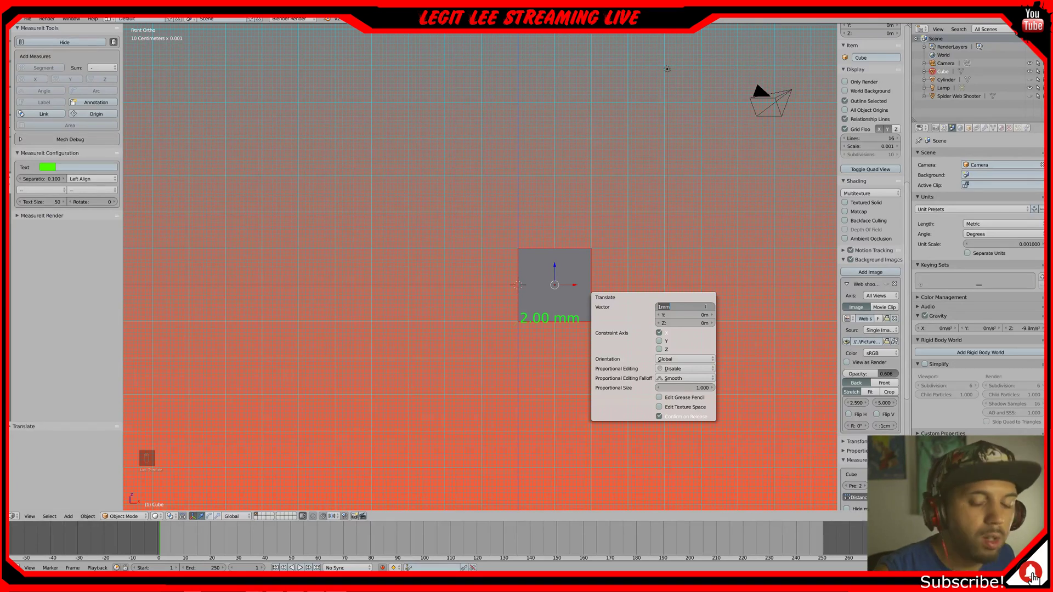
pyautogui.write('10')
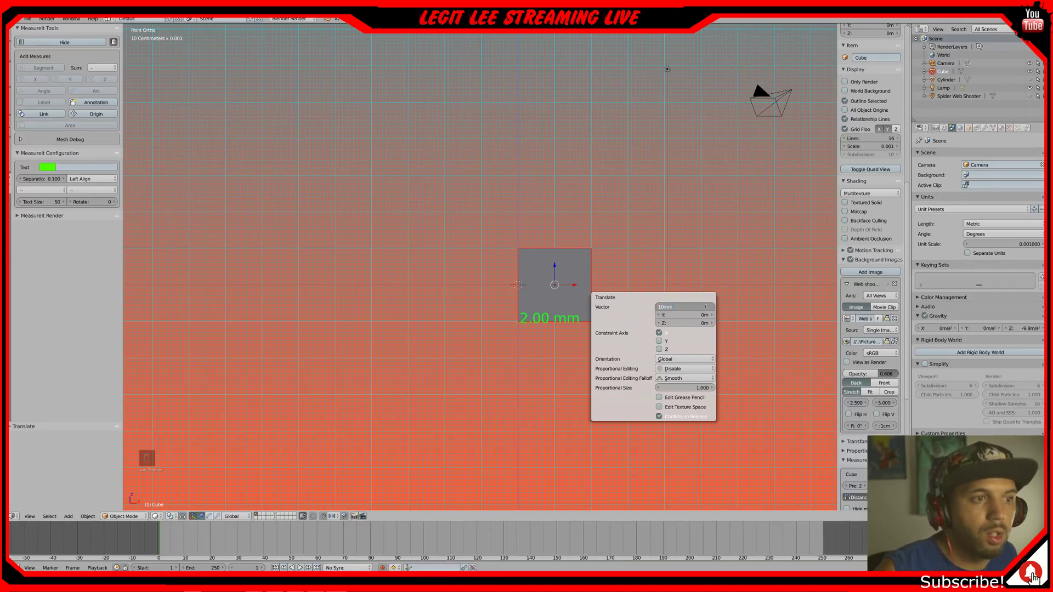
pyautogui.press('Return')
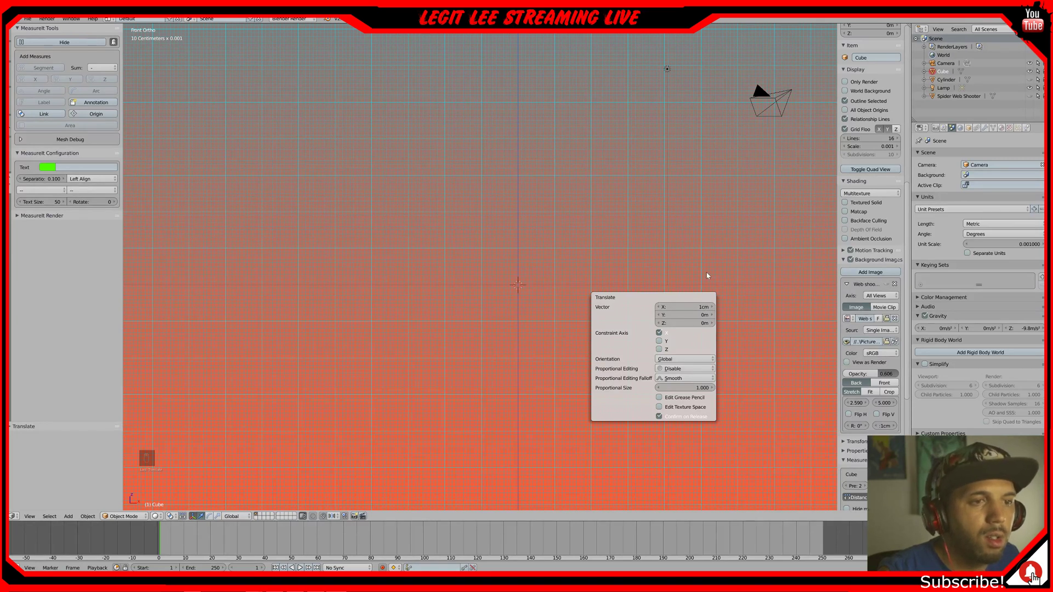
pyautogui.scroll(-3, 704, 277)
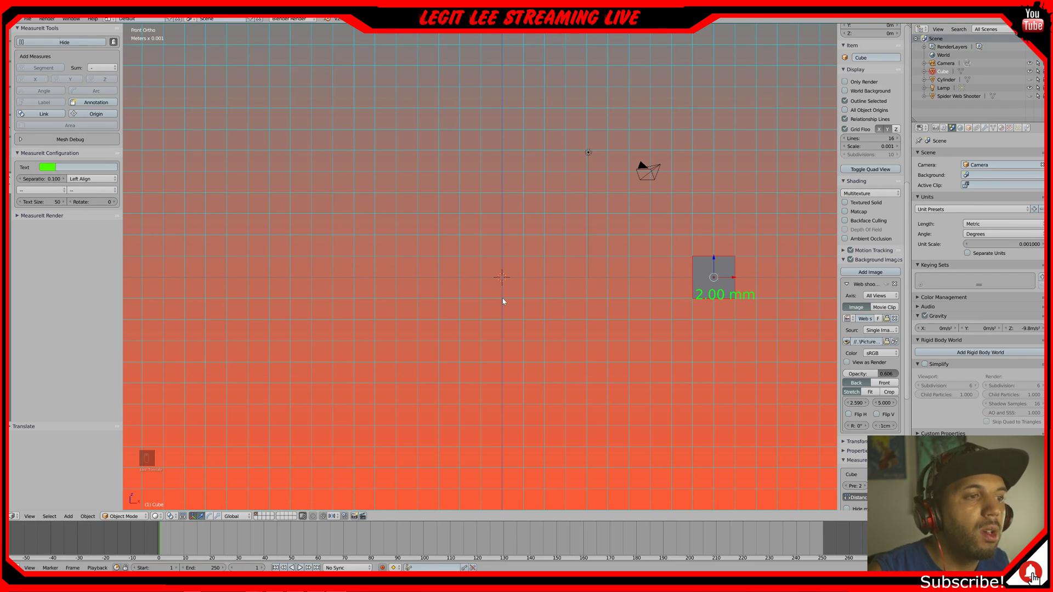
# - Reopen the cube's floating Translate options, switch the orientation to Local and set it back to Global
pyautogui.press('F6')
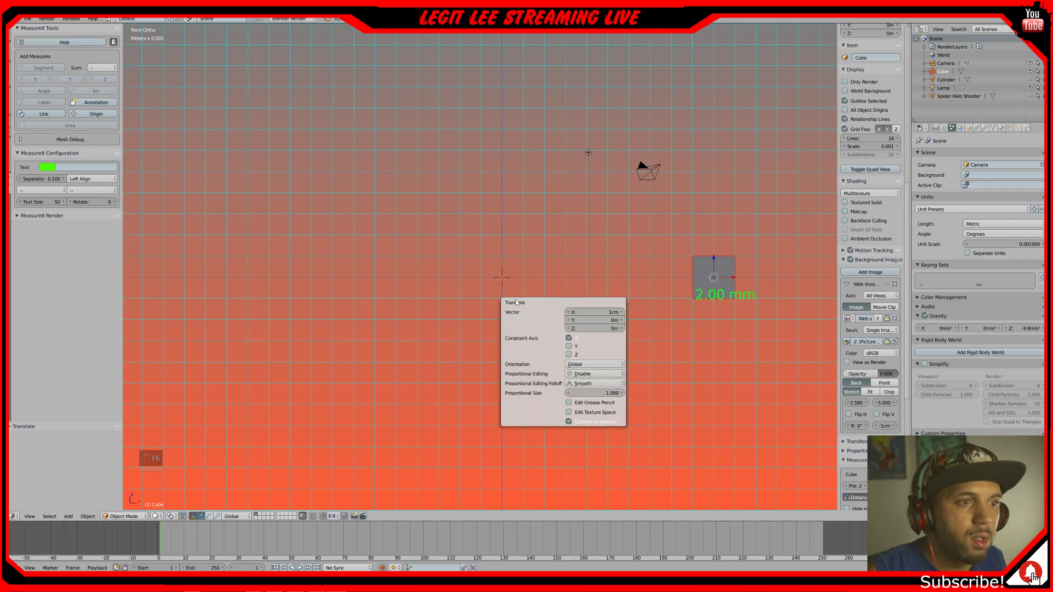
pyautogui.click(610, 310)
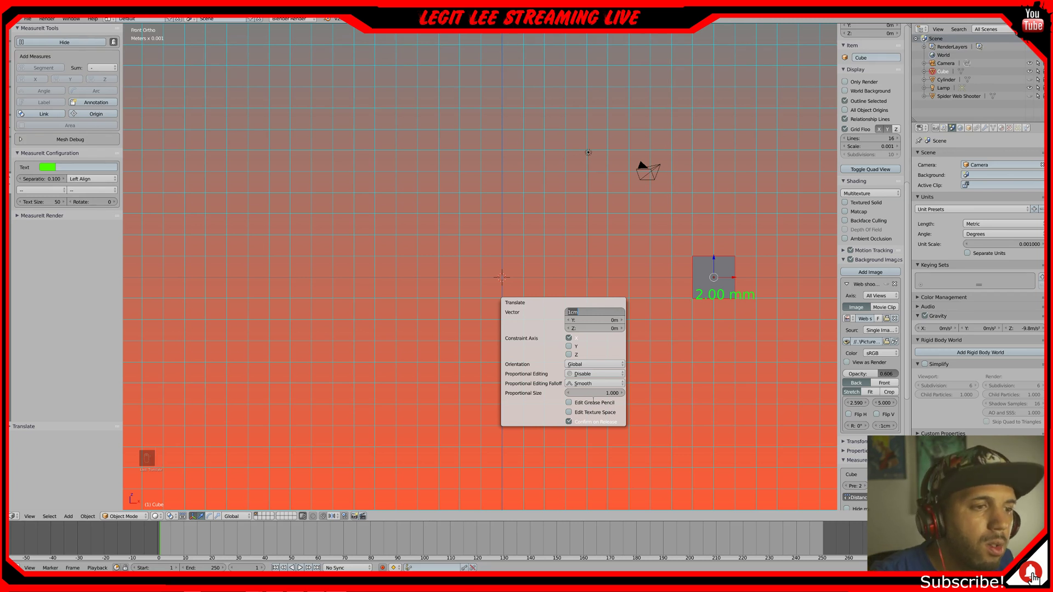
pyautogui.click(622, 364)
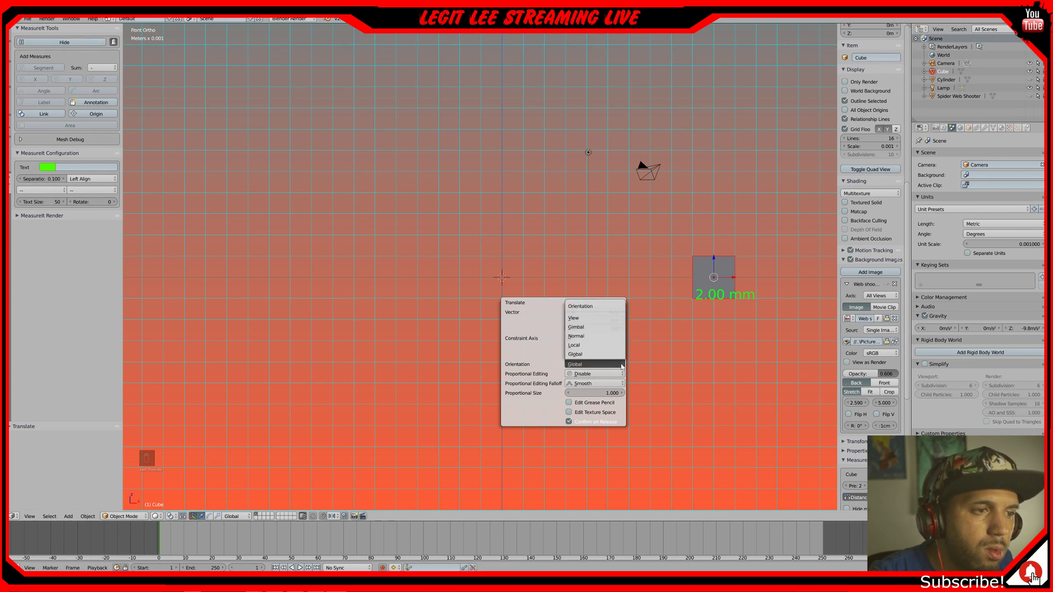
pyautogui.click(602, 345)
pyautogui.click(611, 364)
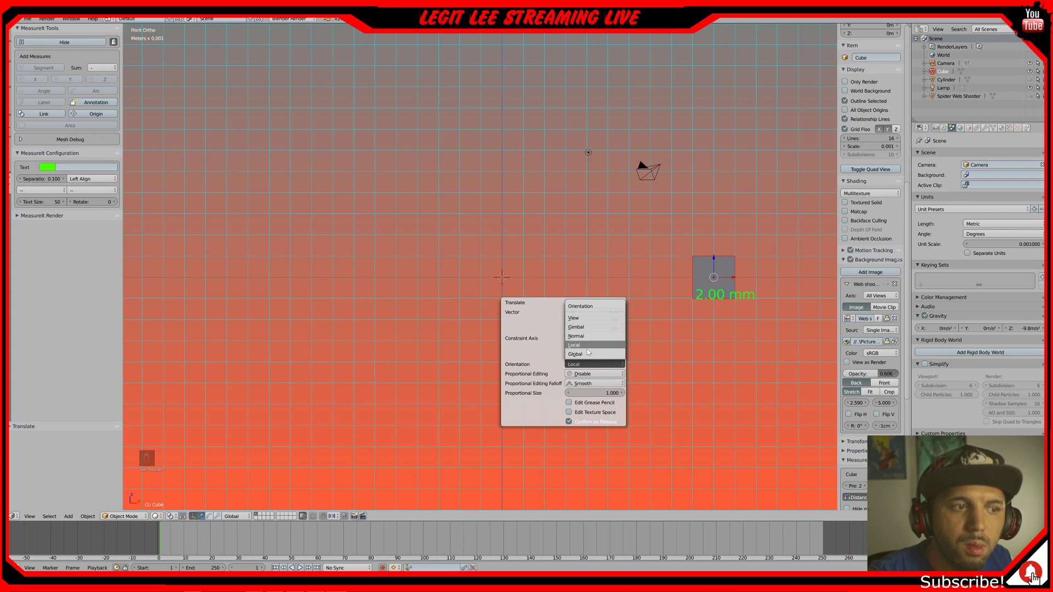
pyautogui.click(575, 355)
# - Set the X vector value of the cube's Translate operation to 0
pyautogui.click(610, 313)
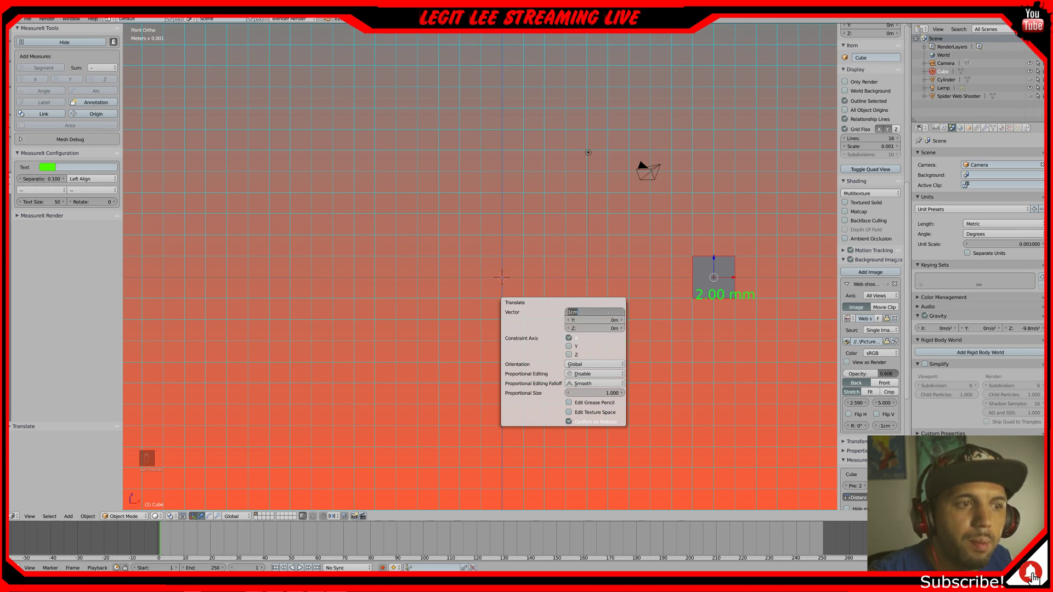
pyautogui.write('0')
pyautogui.press('Return')
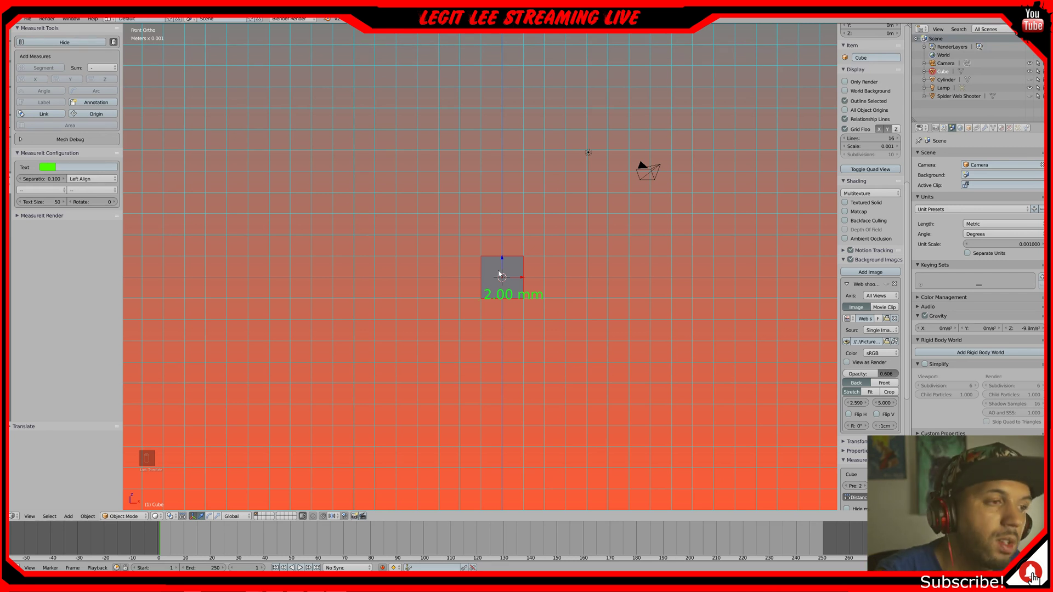
# - Undo the last ten operations to remove the cube and bring back the Spider Web Shooter model
pyautogui.press('KP_1')
pyautogui.press('KP_1')
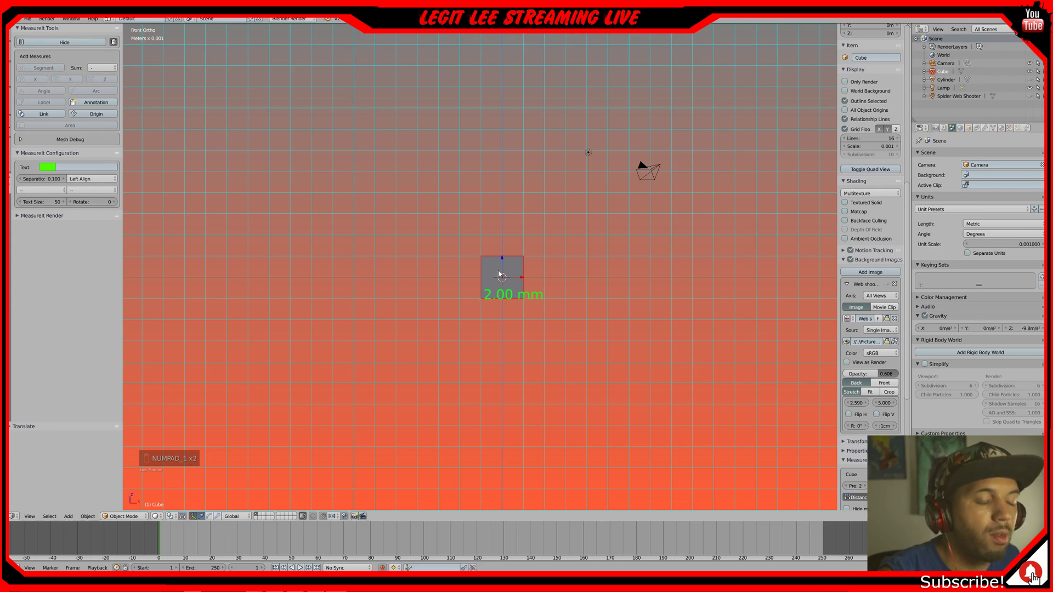
pyautogui.press('KP_7')
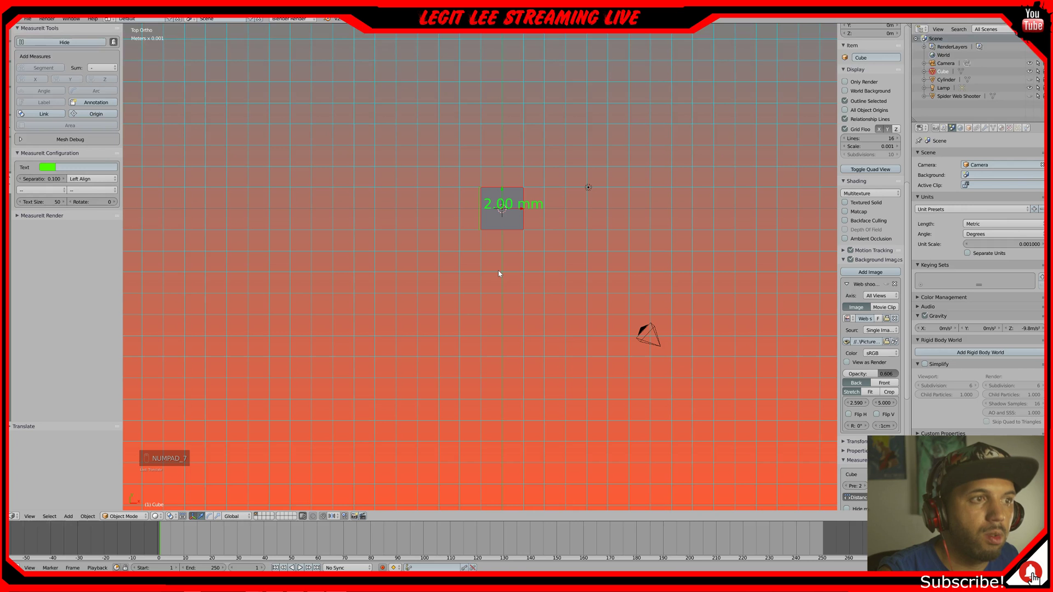
pyautogui.press('KP_1')
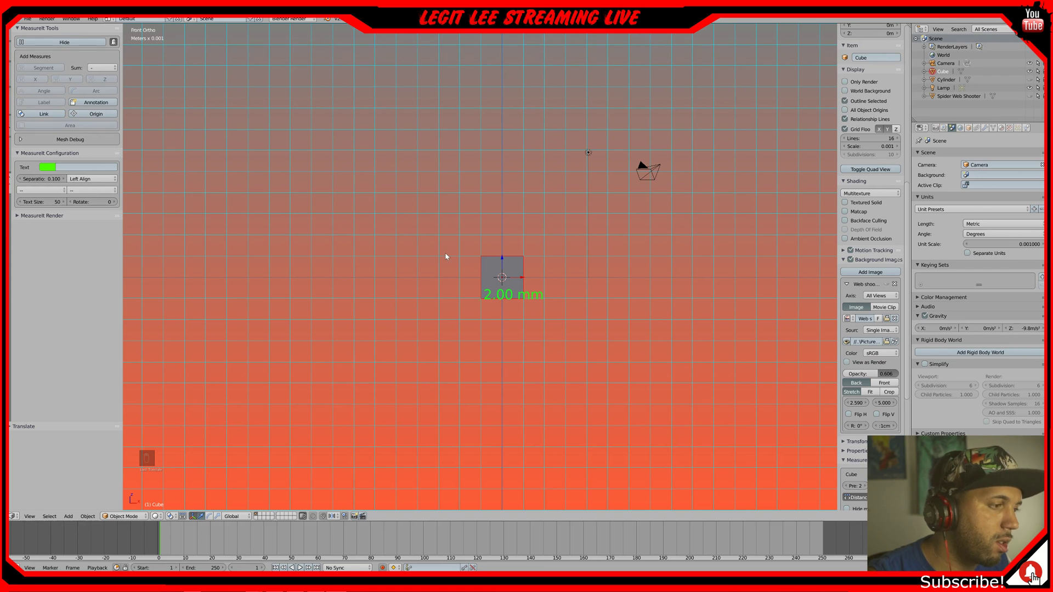
pyautogui.hotkey('ctrl', 'z')
pyautogui.hotkey('ctrl', 'z')
pyautogui.hotkey('ctrl', 'z')
pyautogui.hotkey('ctrl', 'z')
pyautogui.hotkey('ctrl', 'z')
pyautogui.hotkey('ctrl', 'z')
pyautogui.hotkey('ctrl', 'z')
pyautogui.hotkey('ctrl', 'z')
pyautogui.hotkey('ctrl', 'z')
pyautogui.hotkey('ctrl', 'z')
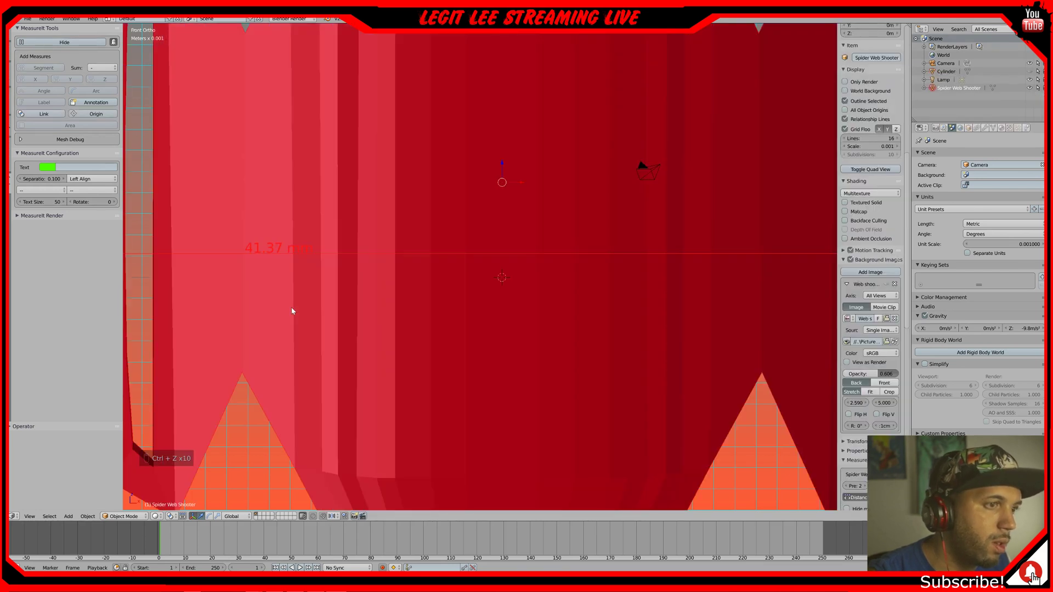
# - Examine the Spider Web Shooter model and its measurement labels from the front, from the top and at oblique angles
pyautogui.scroll(-10, 292, 309)
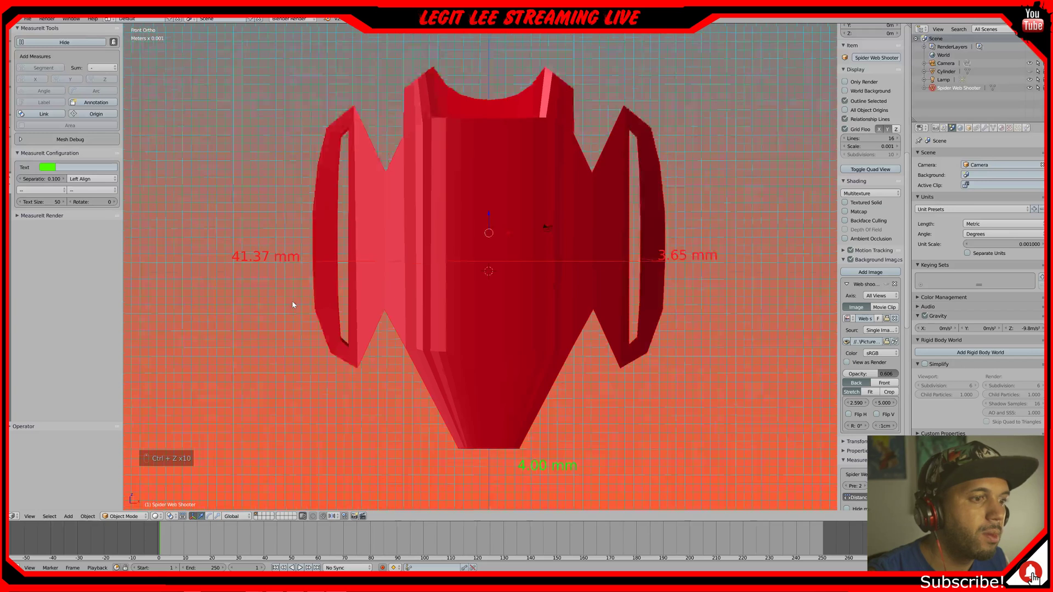
pyautogui.press('KP_1')
pyautogui.press('KP_7')
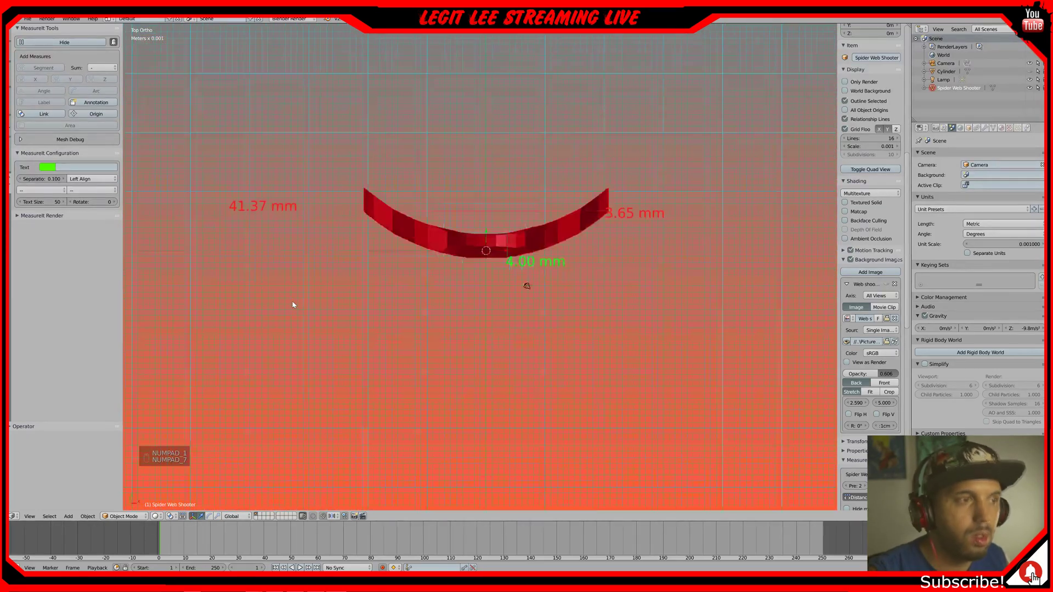
pyautogui.press('KP_1')
pyautogui.press('KP_7')
pyautogui.press('KP_1')
pyautogui.moveTo(311, 303); pyautogui.dragTo(342, 317, button='middle')
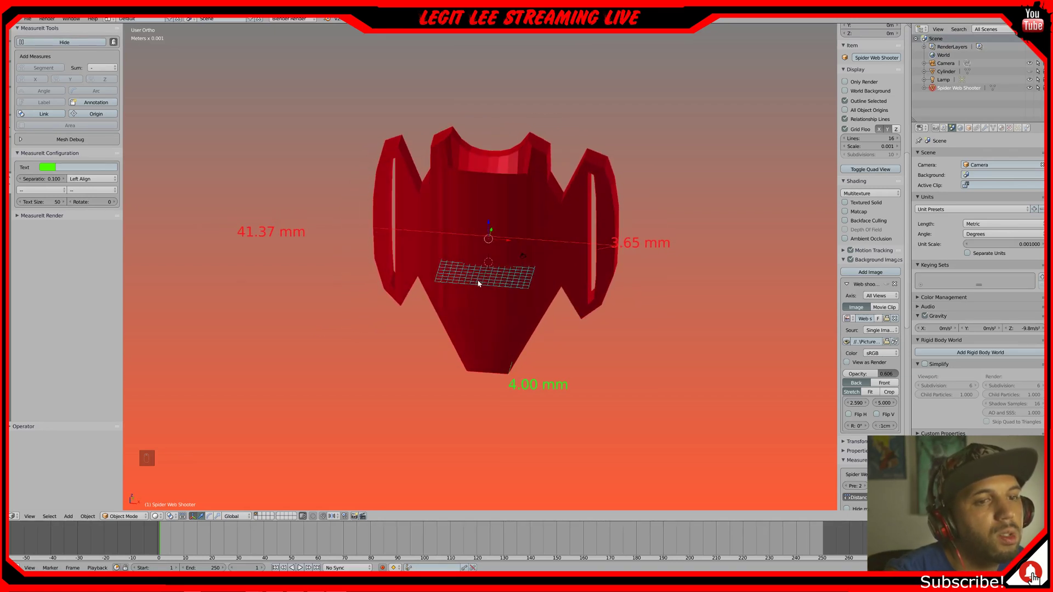
pyautogui.moveTo(478, 281); pyautogui.dragTo(478, 296, button='middle')
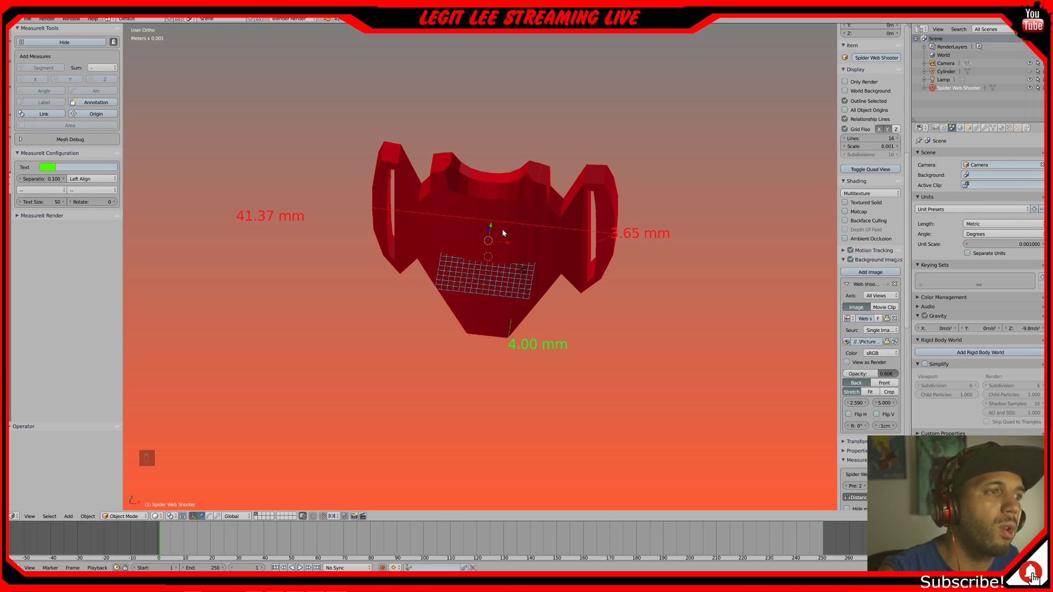
pyautogui.moveTo(602, 273); pyautogui.dragTo(591, 284, button='middle')
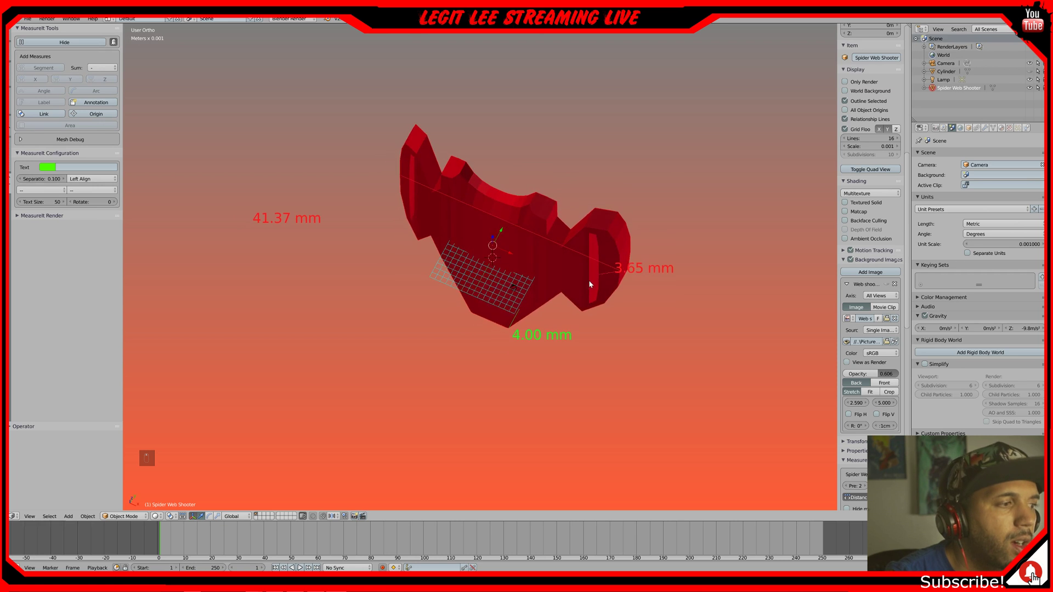
pyautogui.scroll(3, 590, 284)
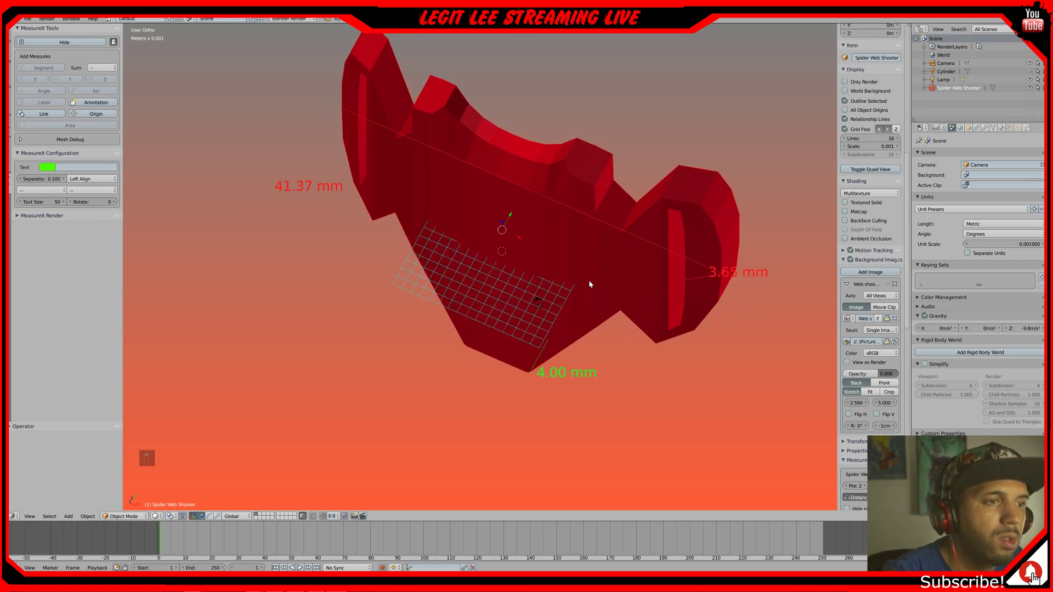
pyautogui.scroll(-1, 590, 284)
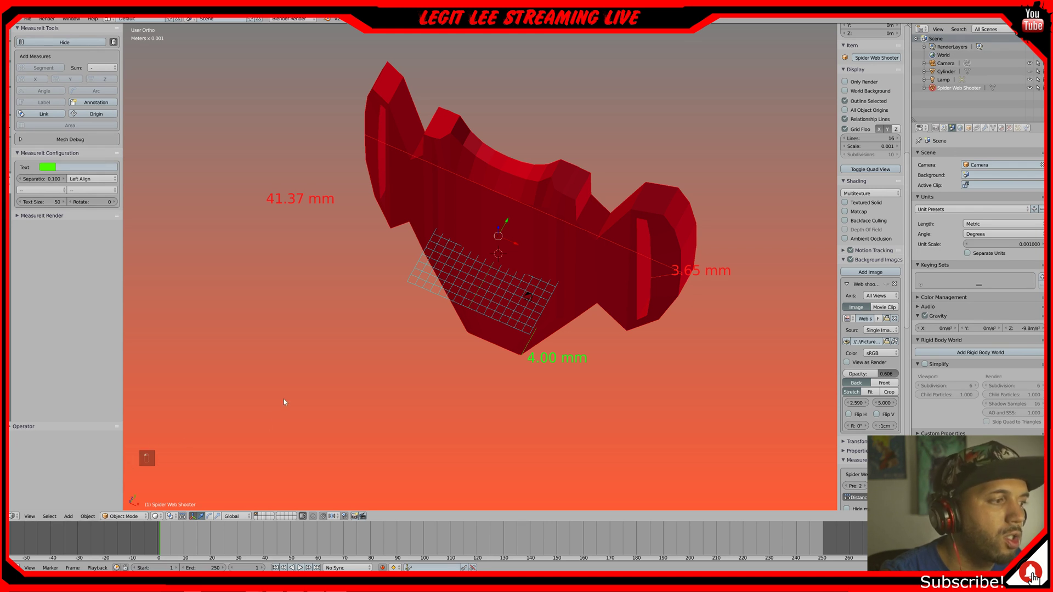
pyautogui.press('KP_1')
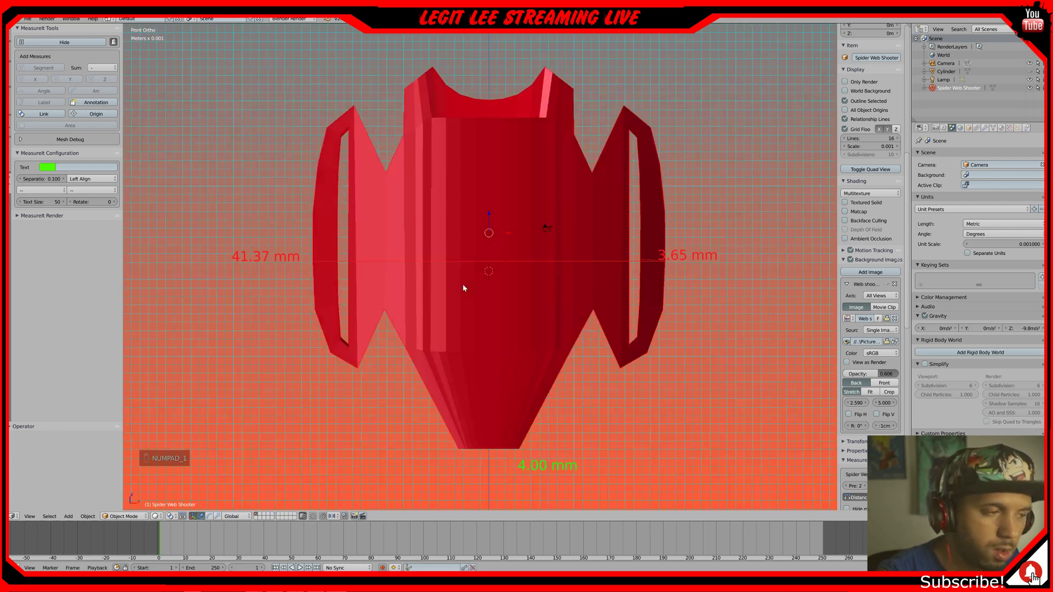
pyautogui.moveTo(508, 265); pyautogui.dragTo(481, 293, button='middle')
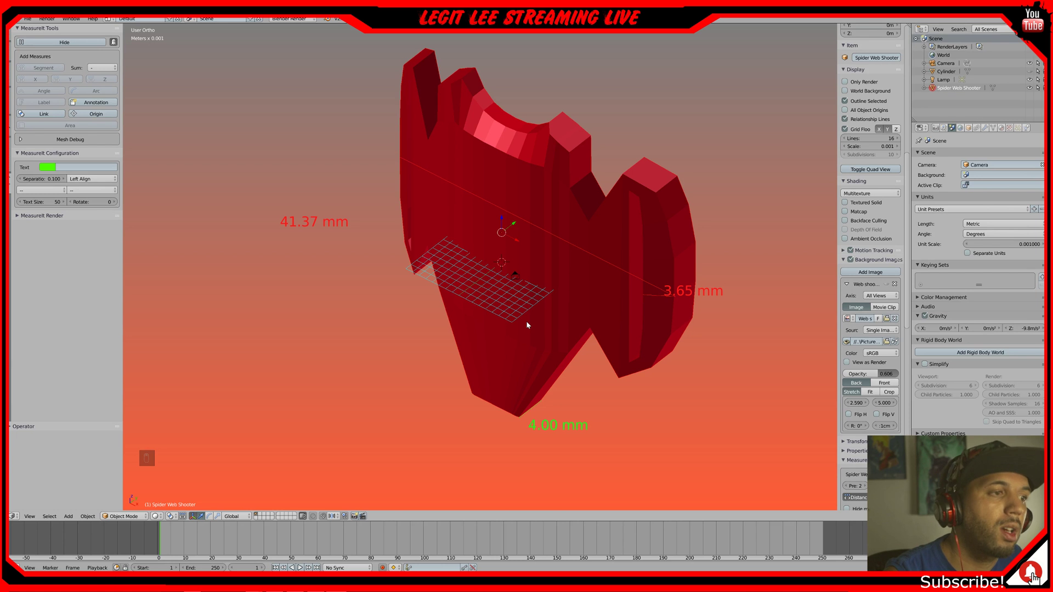
pyautogui.moveTo(485, 309); pyautogui.dragTo(514, 324, button='middle')
# - Hide the Spider Web Shooter model and add a new cube mesh to the scene
pyautogui.rightClick(546, 221)
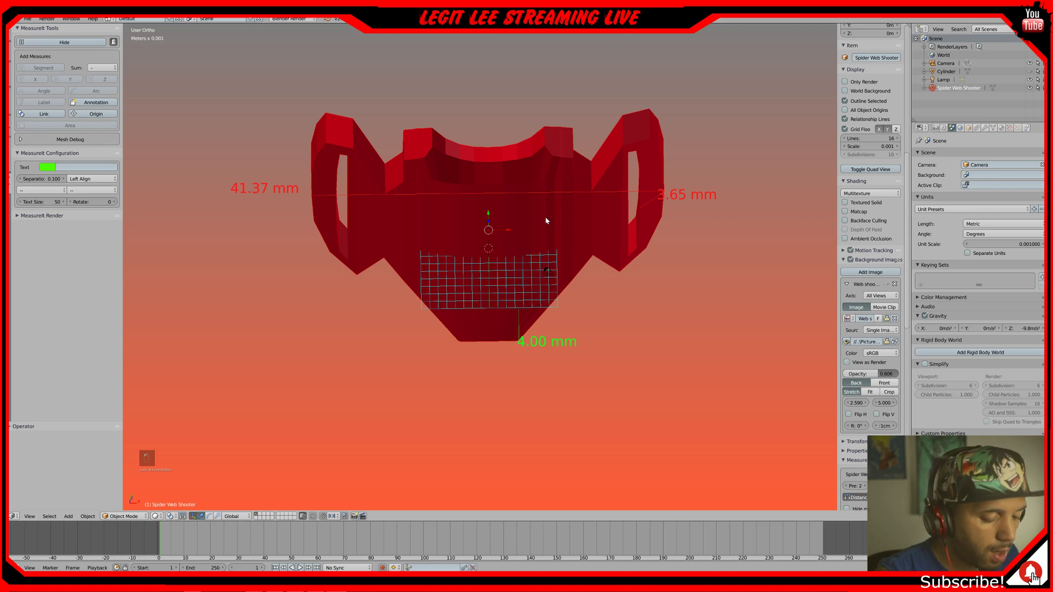
pyautogui.press('h')
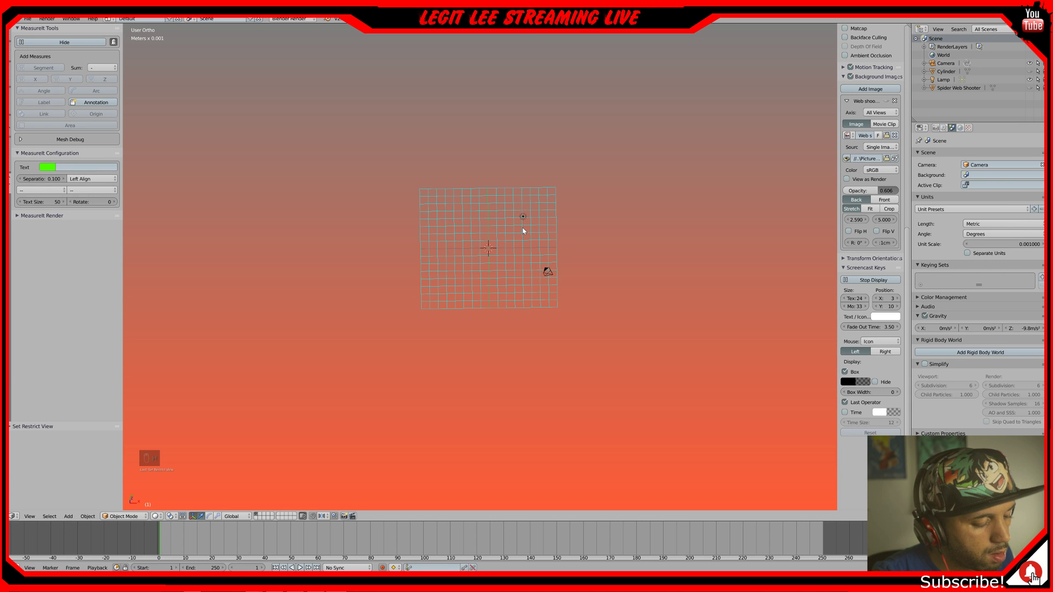
pyautogui.hotkey('shift', 'a')
pyautogui.click(551, 237)
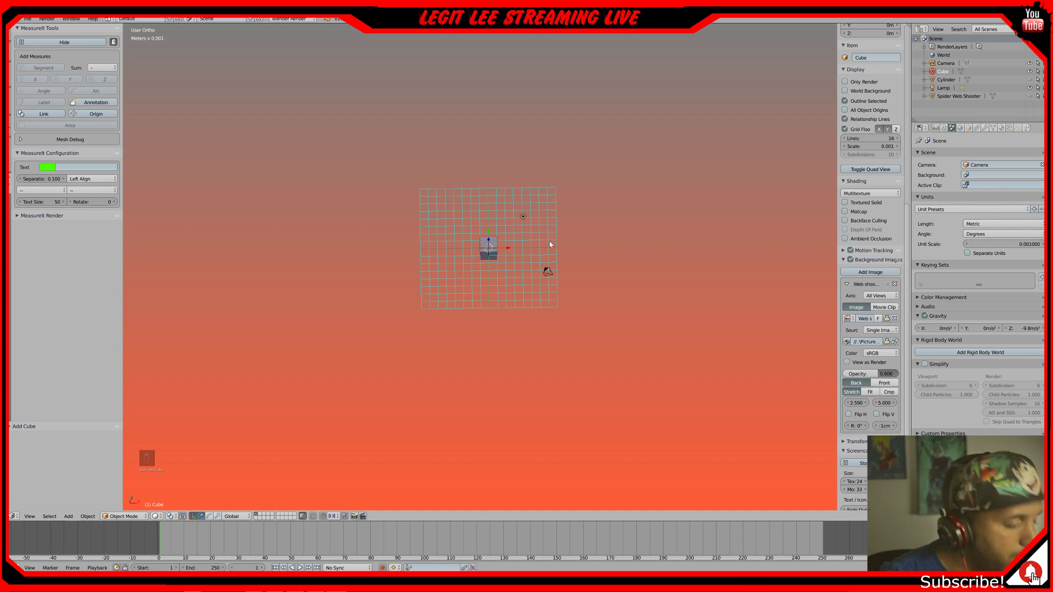
# - In Edit Mode, add a green MeasureIt segment between the two vertices of the cube's lower side edge running front to back
pyautogui.press('KP_1')
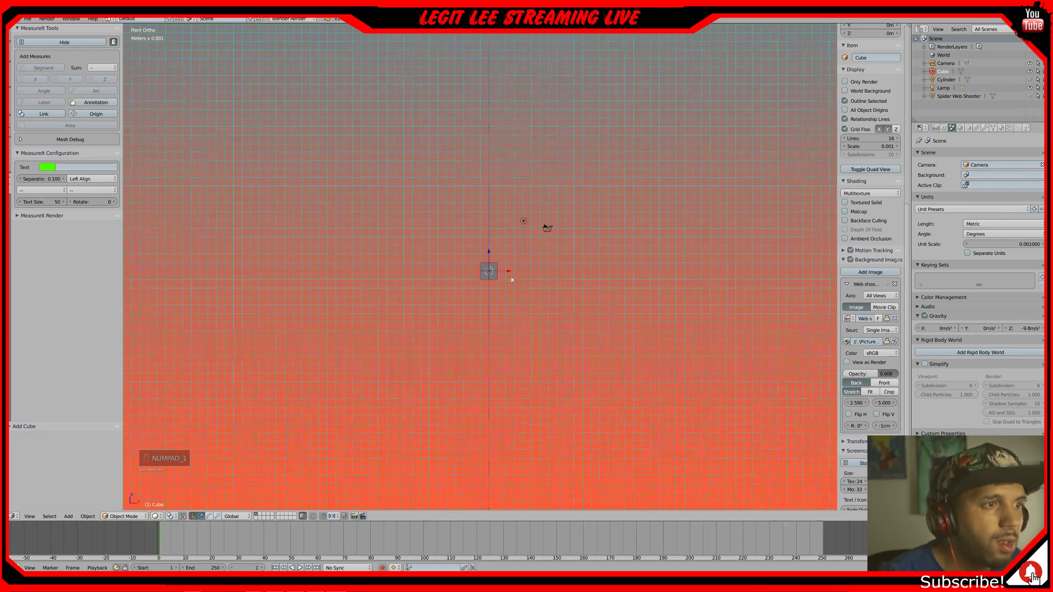
pyautogui.scroll(8, 512, 280)
pyautogui.scroll(1, 511, 283)
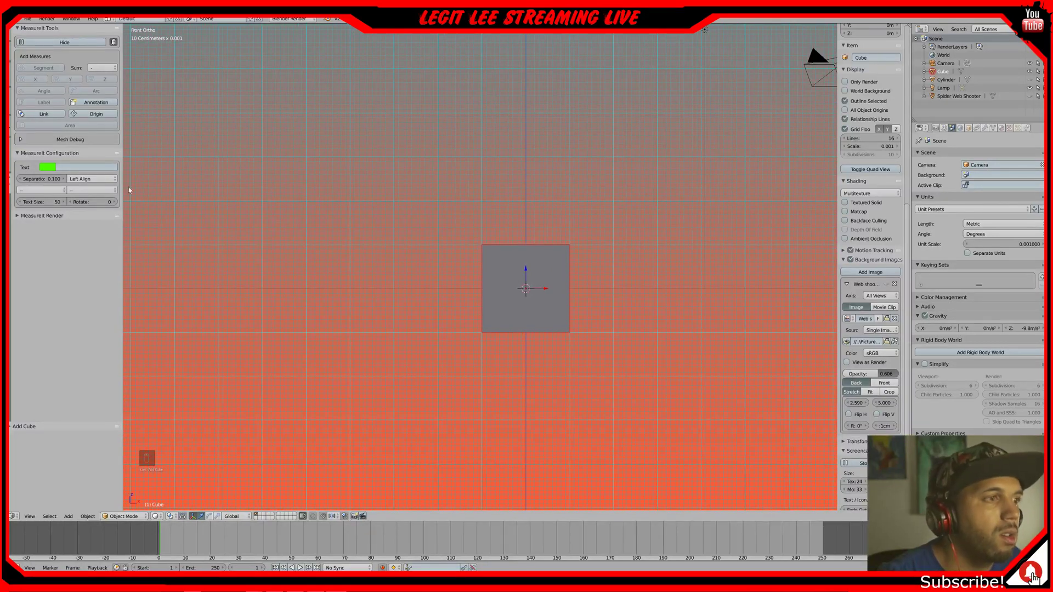
pyautogui.moveTo(429, 295); pyautogui.dragTo(436, 300, button='middle')
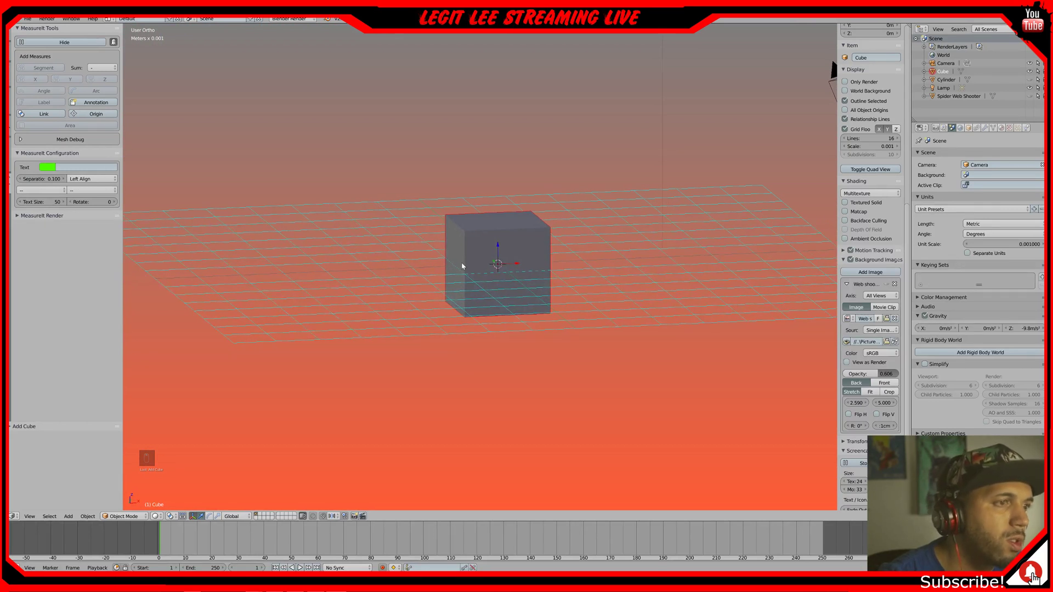
pyautogui.press('Tab')
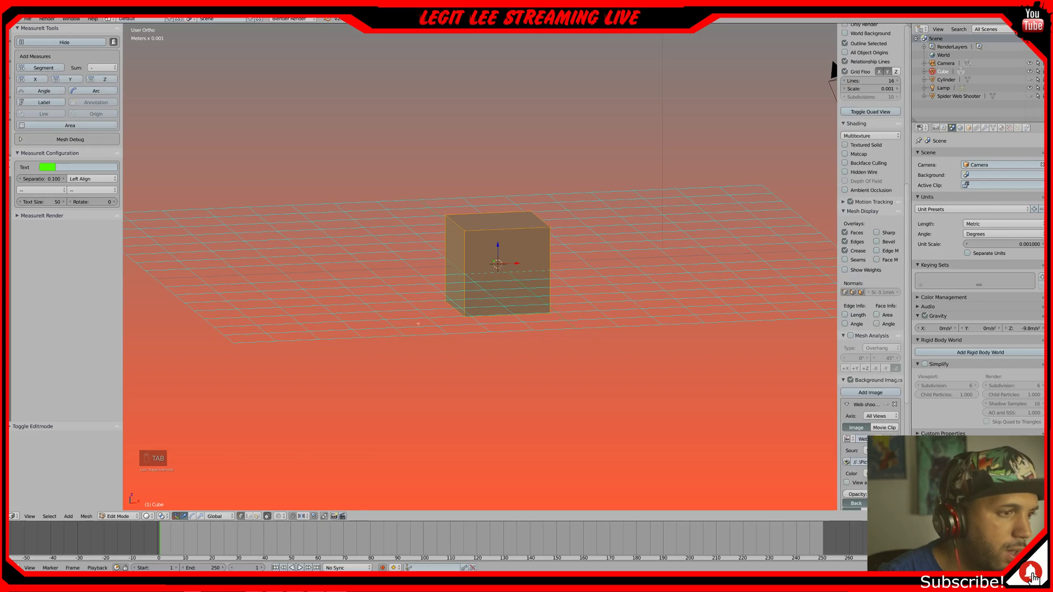
pyautogui.press('a')
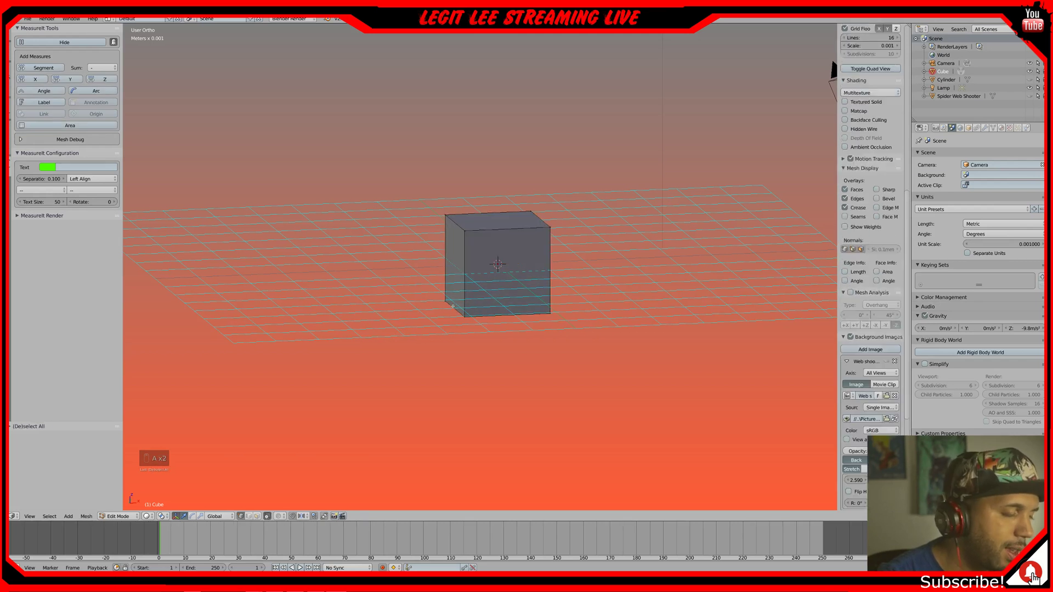
pyautogui.rightClick(453, 306)
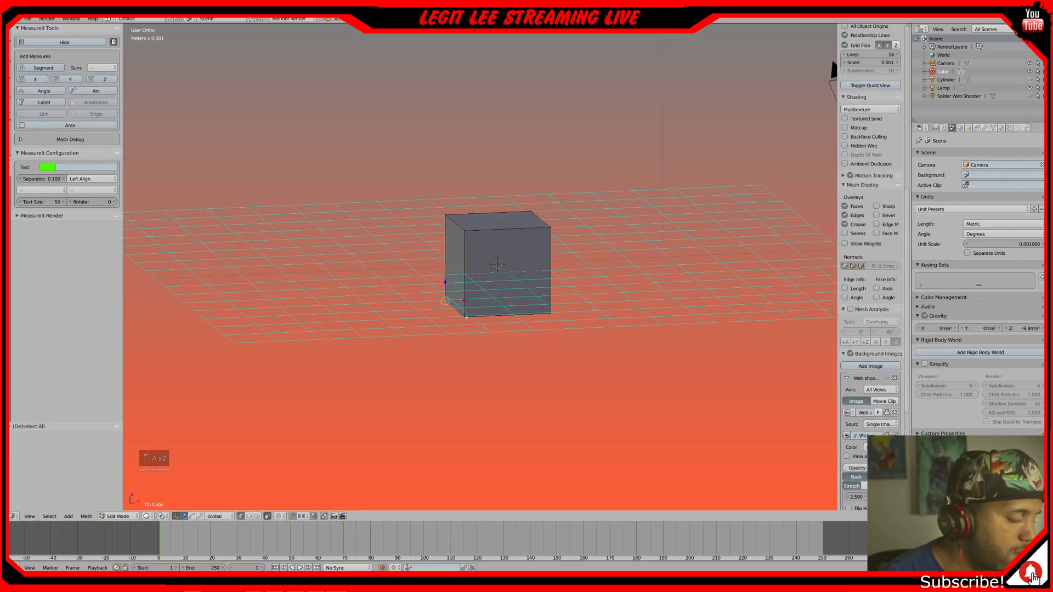
pyautogui.keyDown('shift'); pyautogui.rightClick(466, 317); pyautogui.keyUp('shift')
pyautogui.click(46, 67)
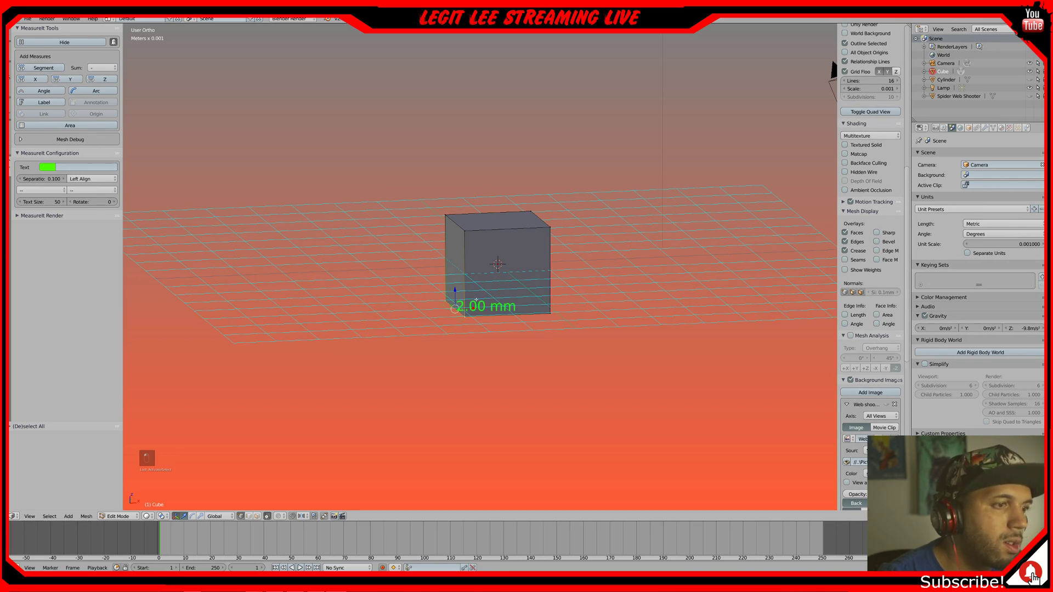
# - Add a blue MeasureIt segment along the cube's nearest vertical edge
pyautogui.press('a')
pyautogui.rightClick(465, 315)
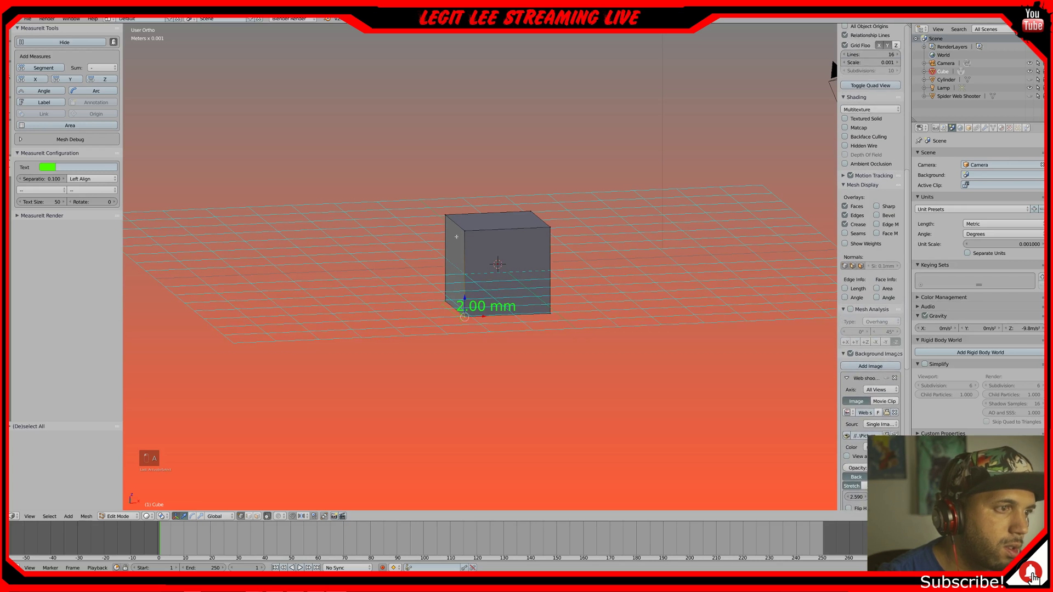
pyautogui.keyDown('shift'); pyautogui.rightClick(464, 232); pyautogui.keyUp('shift')
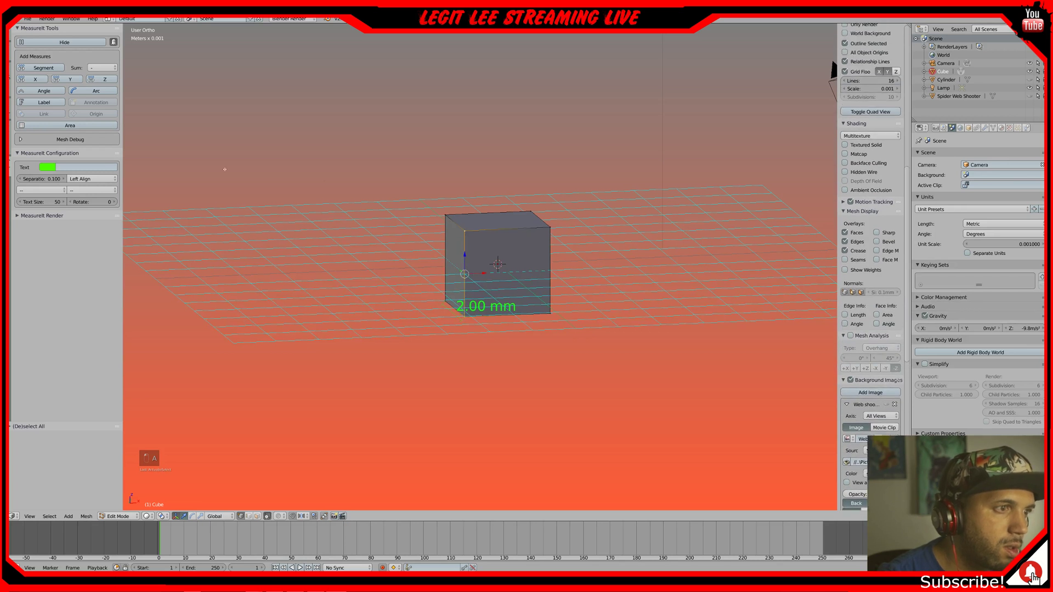
pyautogui.click(41, 167)
pyautogui.click(52, 90)
pyautogui.click(43, 68)
# - Add a red MeasureIt segment along the cube's lower front edge
pyautogui.rightClick(471, 314)
pyautogui.keyDown('shift'); pyautogui.rightClick(549, 314); pyautogui.keyUp('shift')
pyautogui.click(44, 167)
pyautogui.click(86, 91)
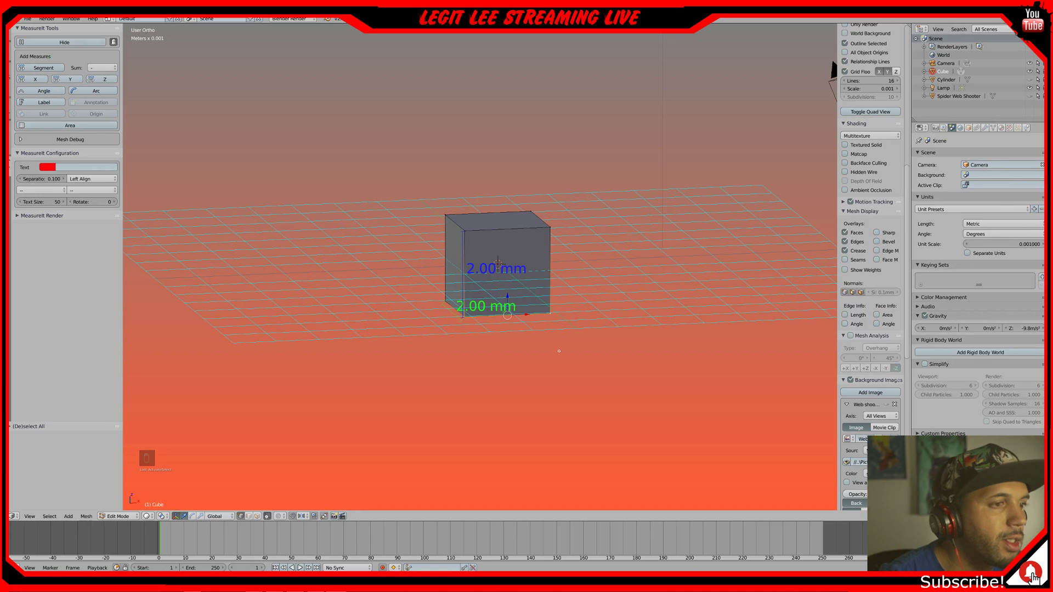
pyautogui.click(44, 68)
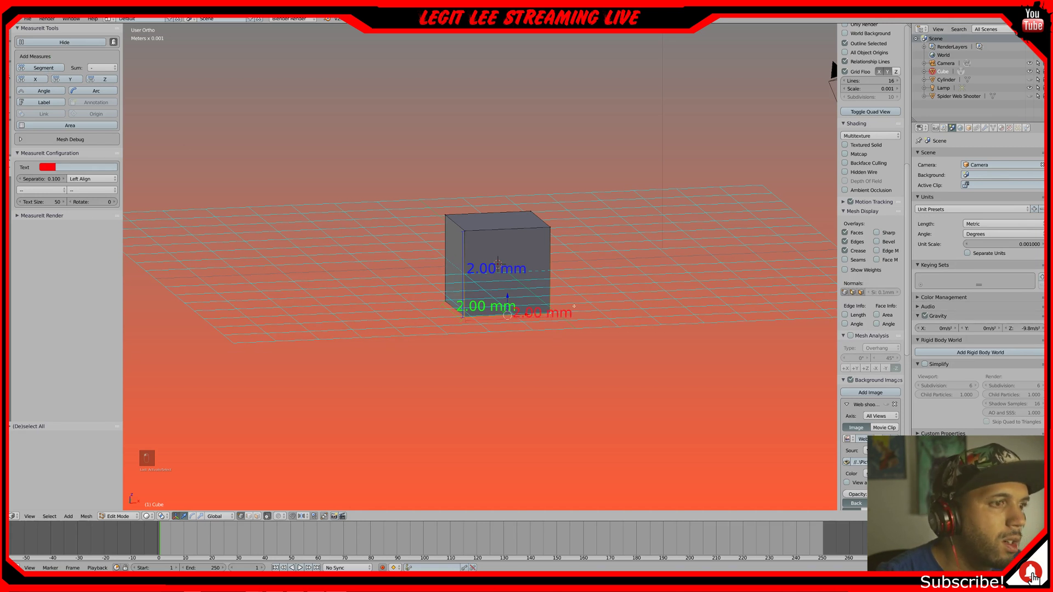
# - Expand the settings of all three MeasureIt segments and offset the green, red and blue measurement labels clear of the cube
pyautogui.scroll(-12, 898, 380)
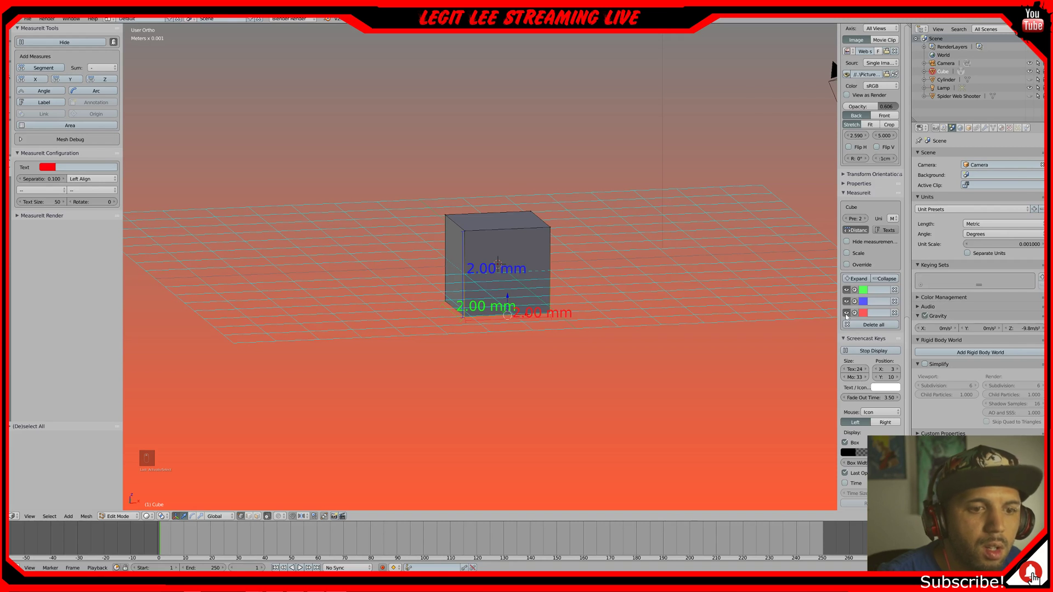
pyautogui.click(855, 290)
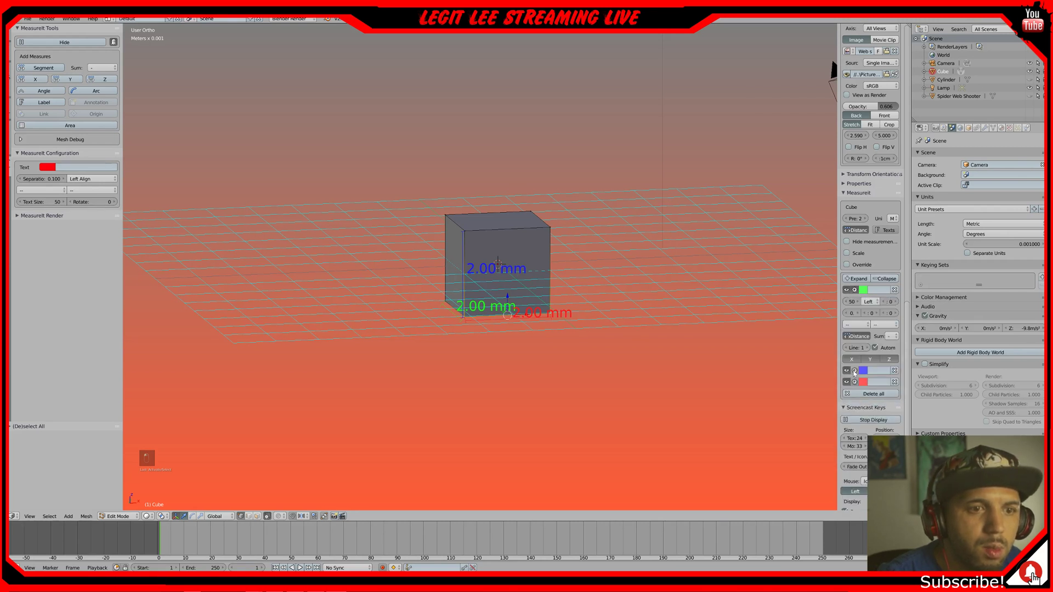
pyautogui.click(855, 371)
pyautogui.click(855, 452)
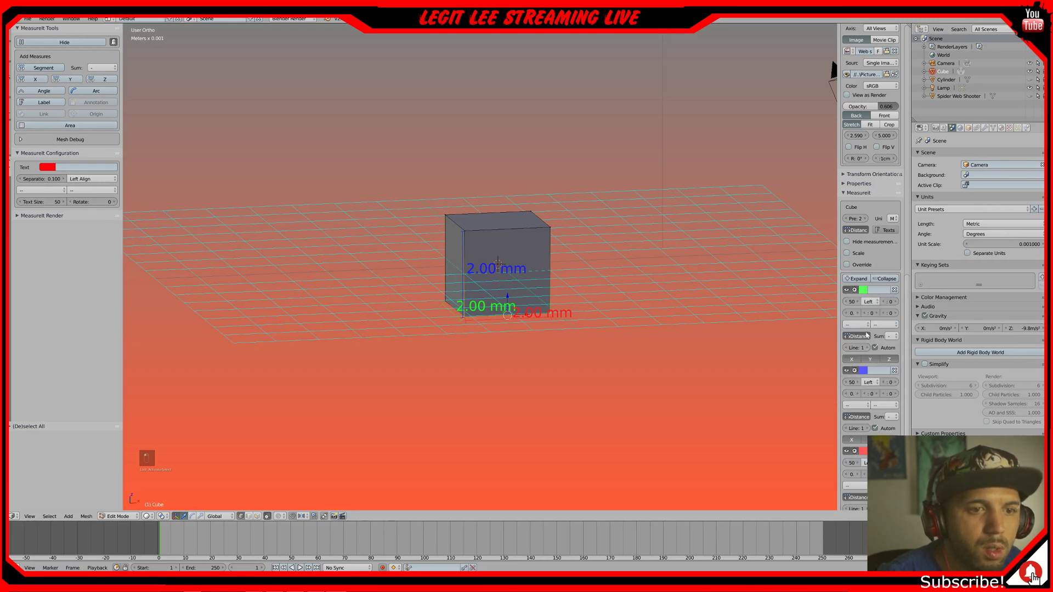
pyautogui.moveTo(873, 313); pyautogui.dragTo(886, 313)
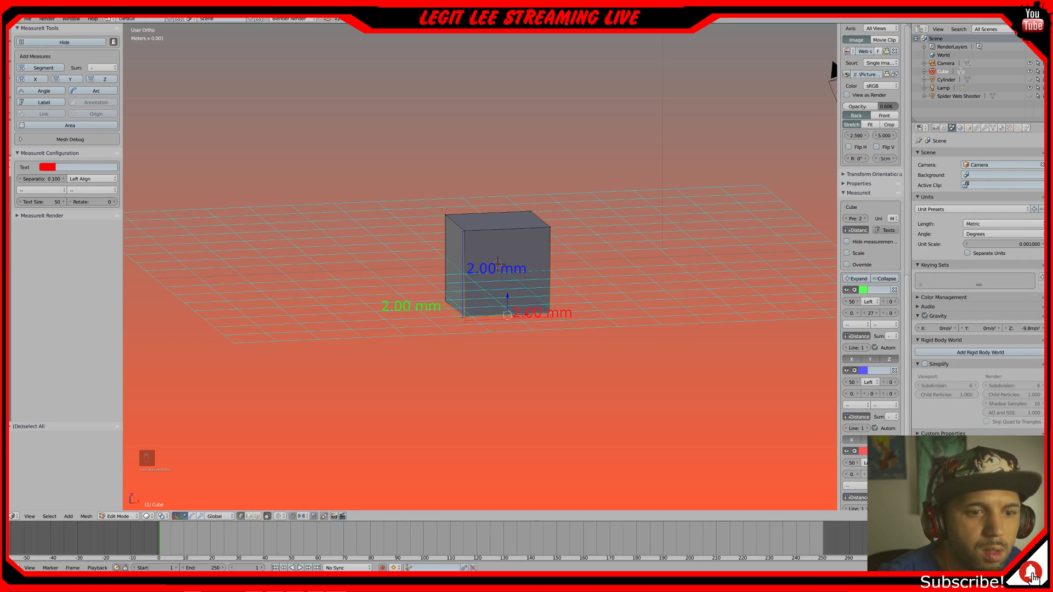
pyautogui.moveTo(889, 474); pyautogui.dragTo(862, 474)
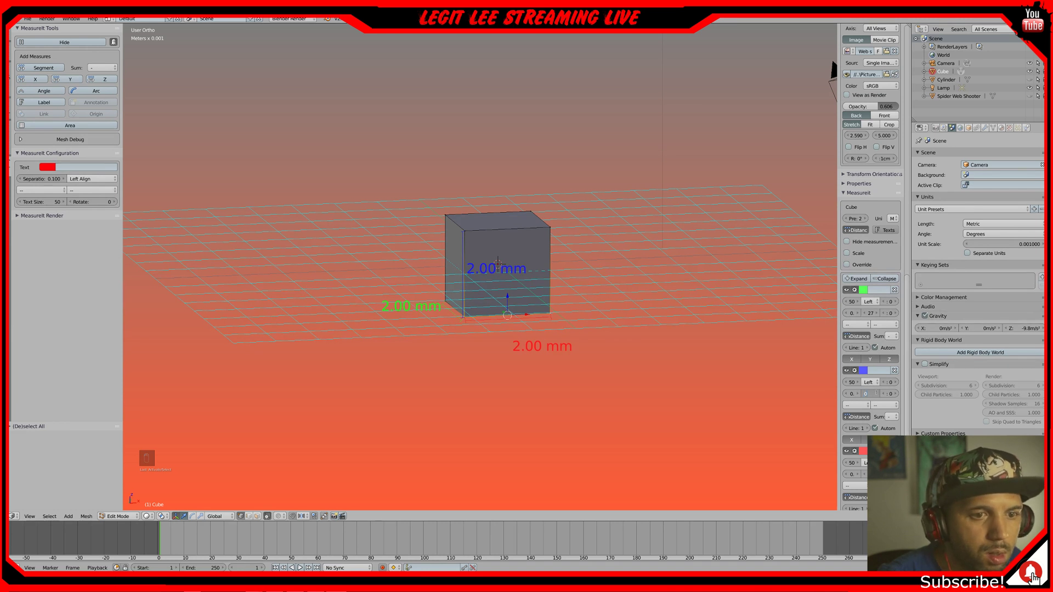
pyautogui.click(838, 408)
pyautogui.moveTo(871, 393); pyautogui.dragTo(824, 393)
pyautogui.moveTo(661, 283); pyautogui.dragTo(560, 243, button='middle')
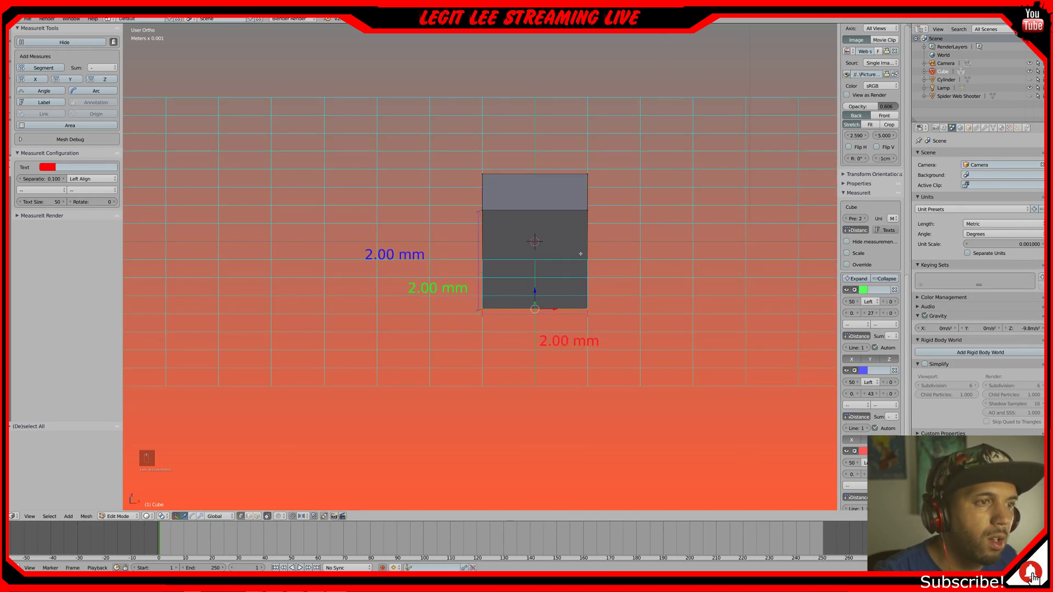
# - Select all of the cube's geometry in the front orthographic view
pyautogui.press('KP_1')
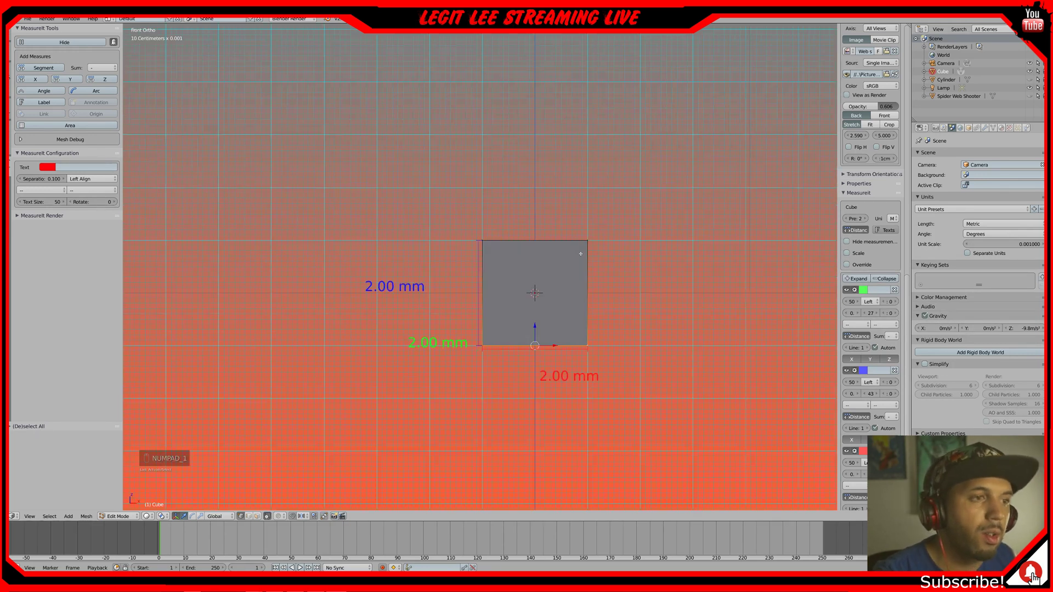
pyautogui.press('a')
pyautogui.press('a')
pyautogui.press('a')
pyautogui.press('a')
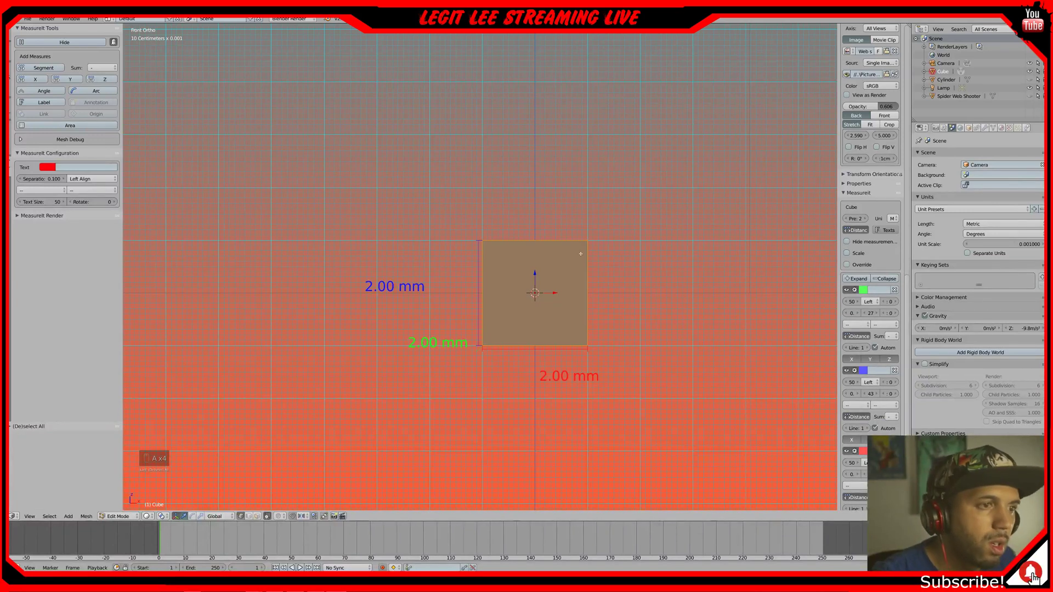
pyautogui.press('g')
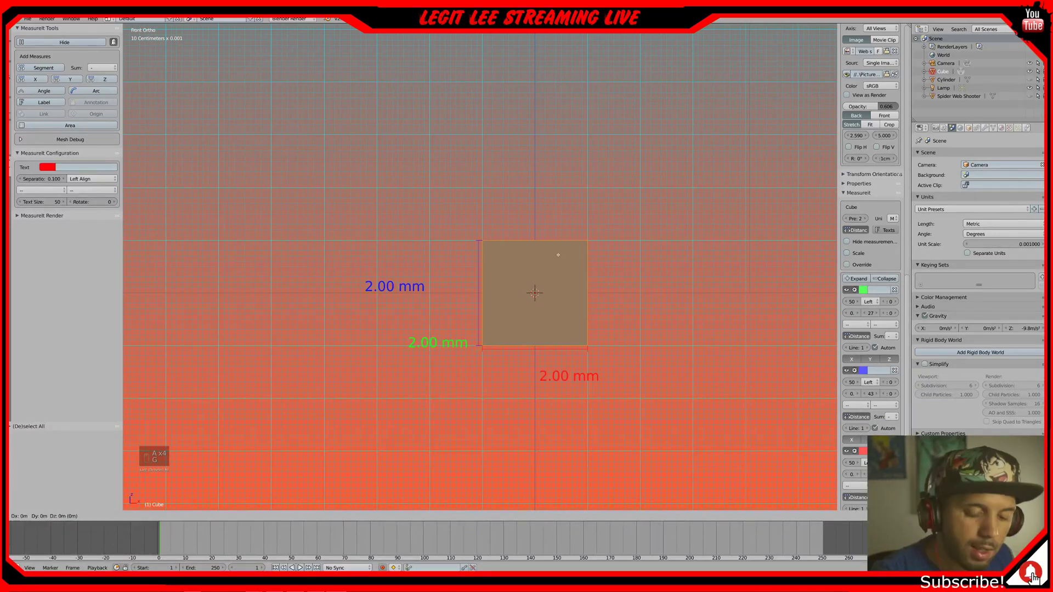
pyautogui.press('z')
pyautogui.press('0')
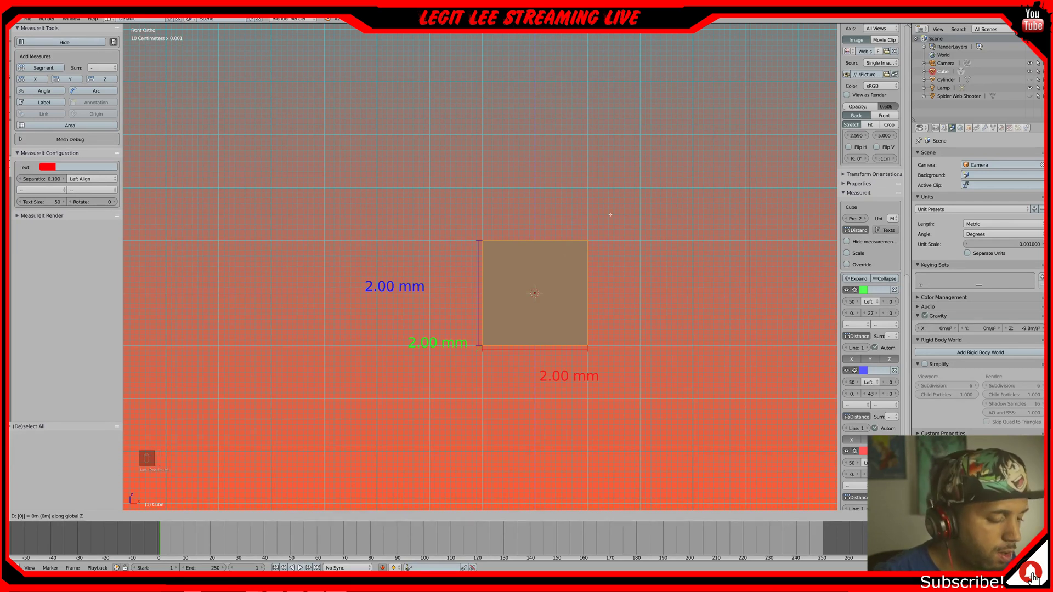
pyautogui.press('g')
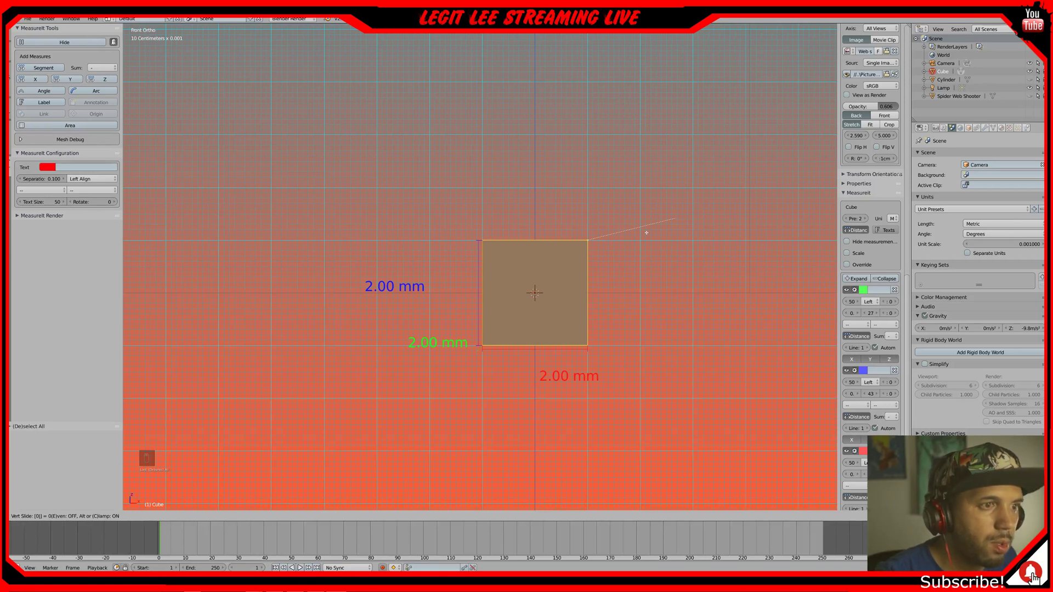
pyautogui.write('0')
pyautogui.press('Return')
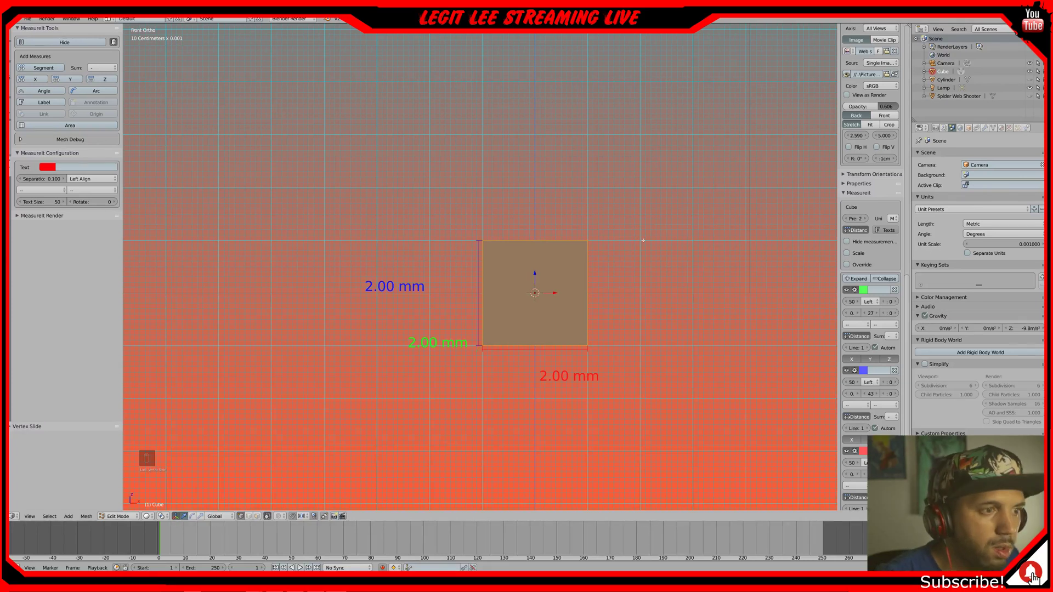
pyautogui.press('g')
pyautogui.press('z')
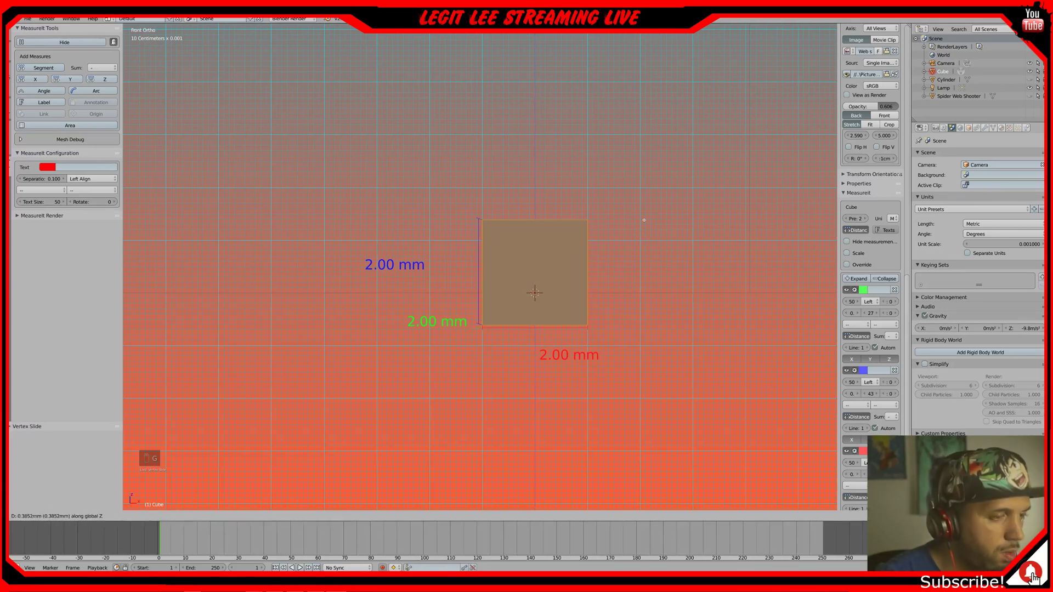
pyautogui.write('0')
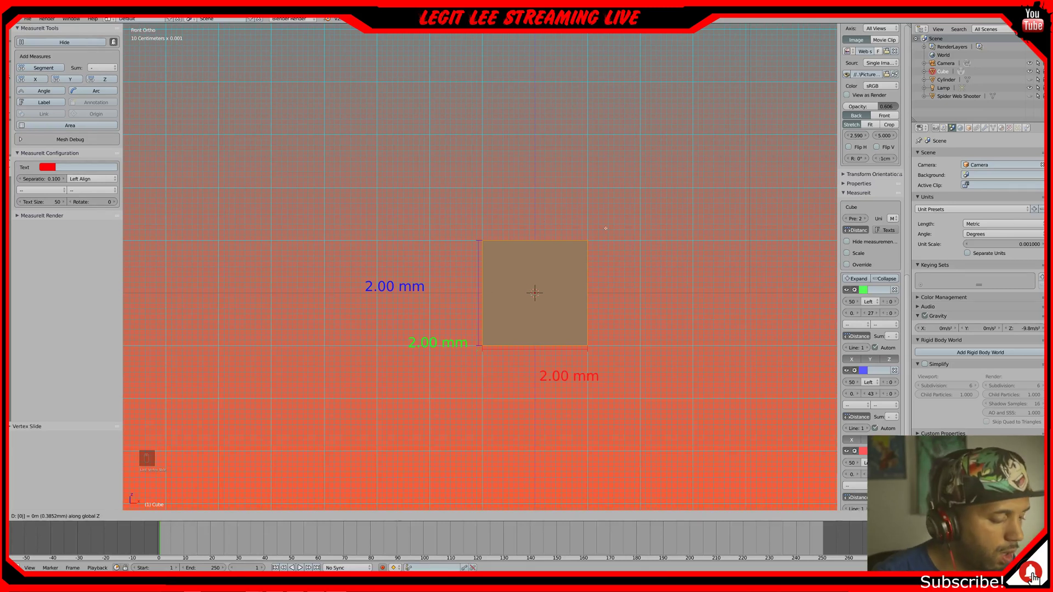
pyautogui.press('g')
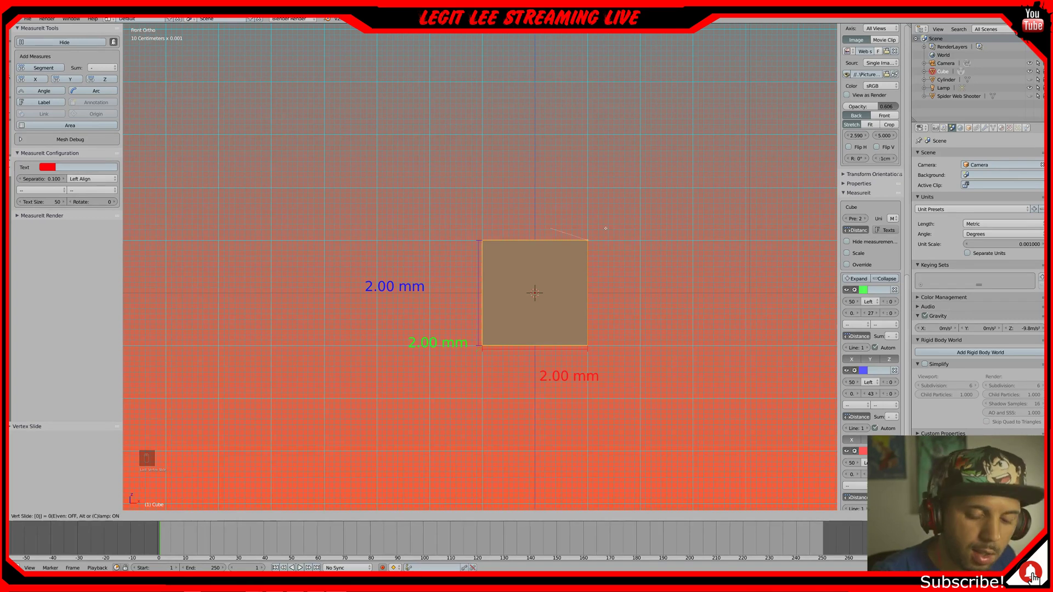
pyautogui.write('1')
pyautogui.press('Escape')
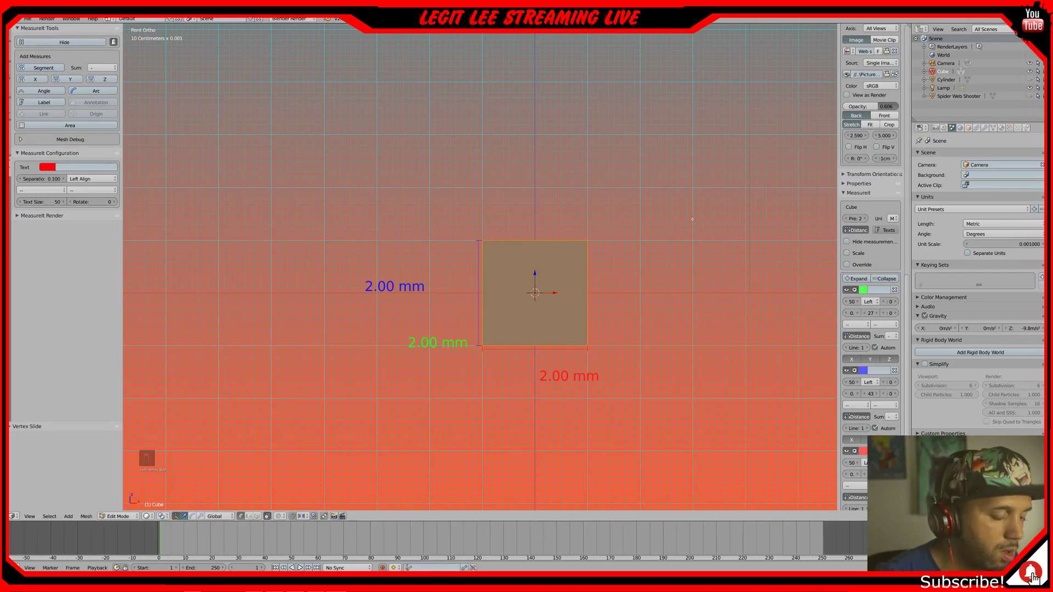
# - Move the selected cube geometry up 1 mm along the global Z axis
pyautogui.press('g')
pyautogui.press('z')
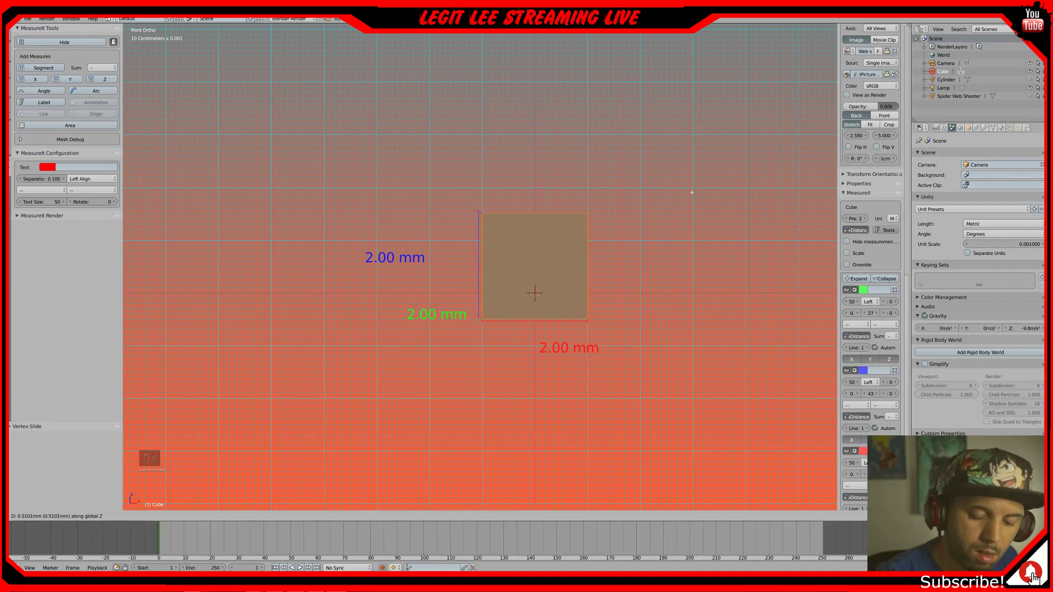
pyautogui.write('1')
pyautogui.press('Return')
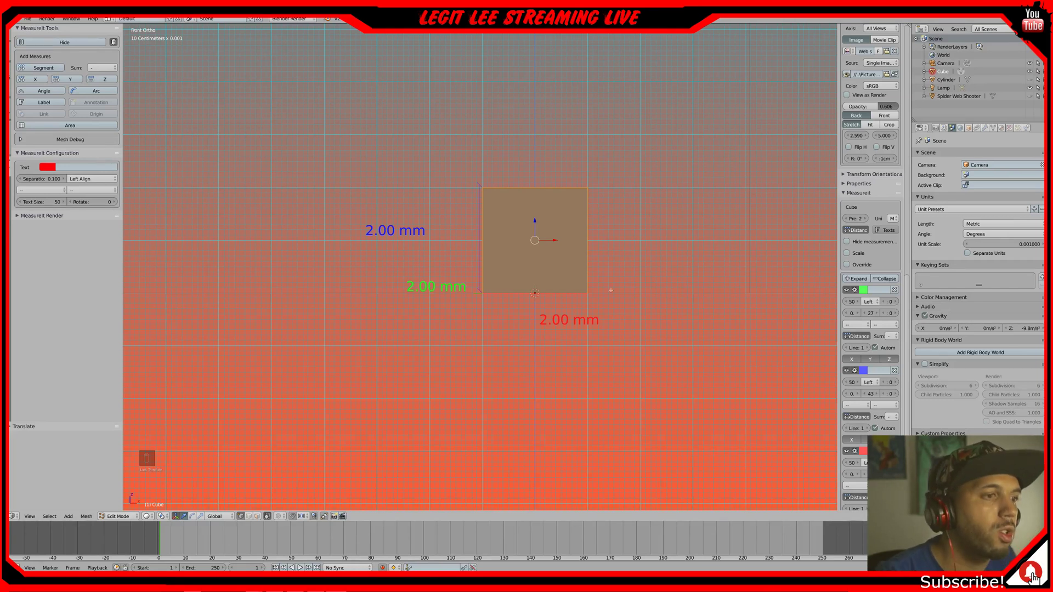
pyautogui.moveTo(610, 291)
pyautogui.mouseDown(button='middle')
pyautogui.moveTo(611, 300)
pyautogui.moveTo(610, 286)
pyautogui.mouseUp(button='middle')
pyautogui.press('KP_1')
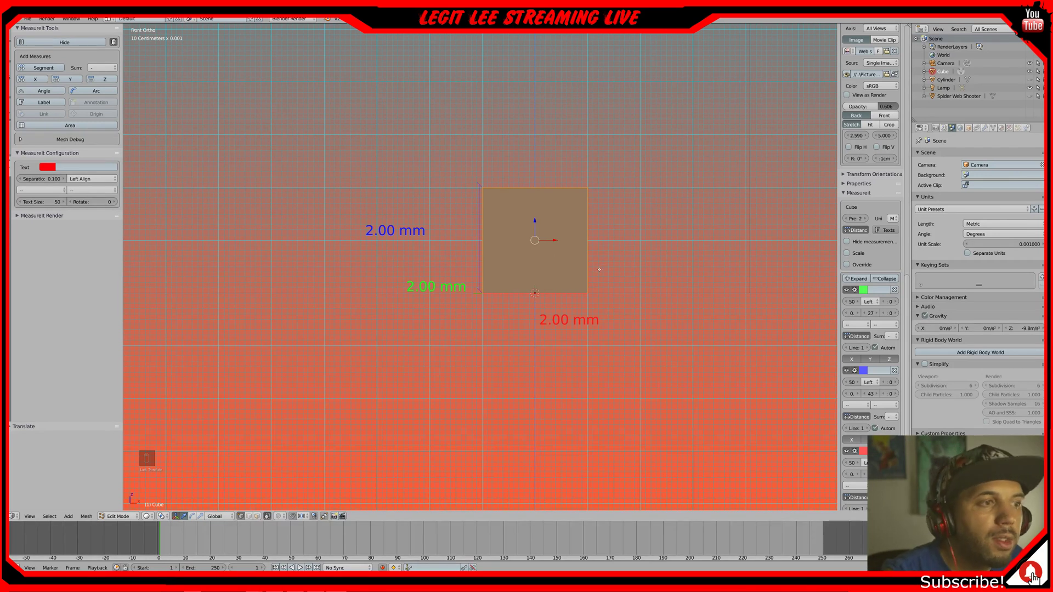
# - Try scaling the cube by a factor of 19 along global X in top view, and undo it
pyautogui.press('KP_7')
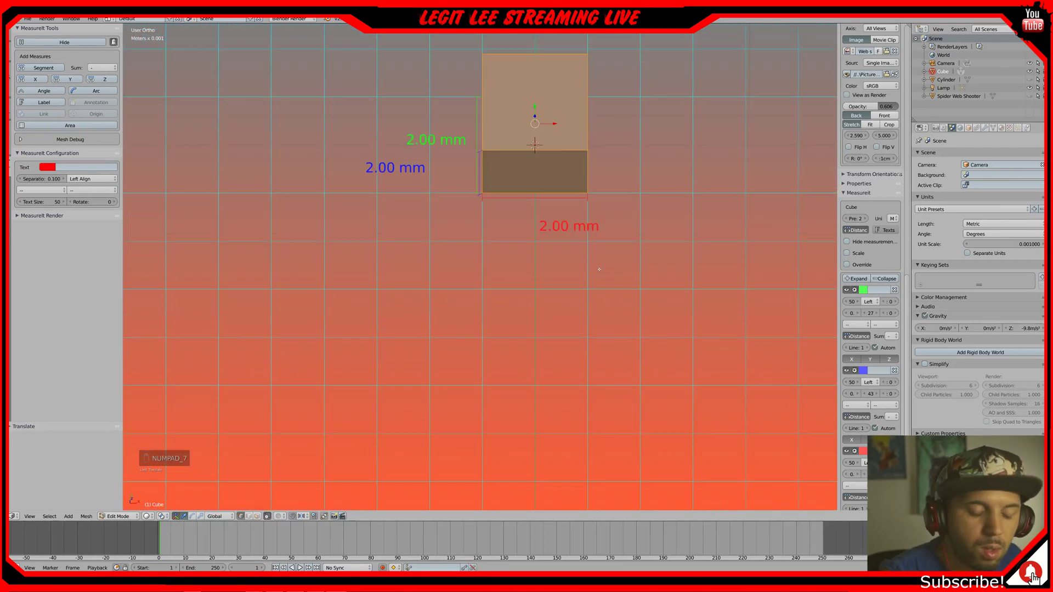
pyautogui.keyDown('shift'); pyautogui.moveTo(595, 308); pyautogui.dragTo(582, 397, button='middle'); pyautogui.keyUp('shift')
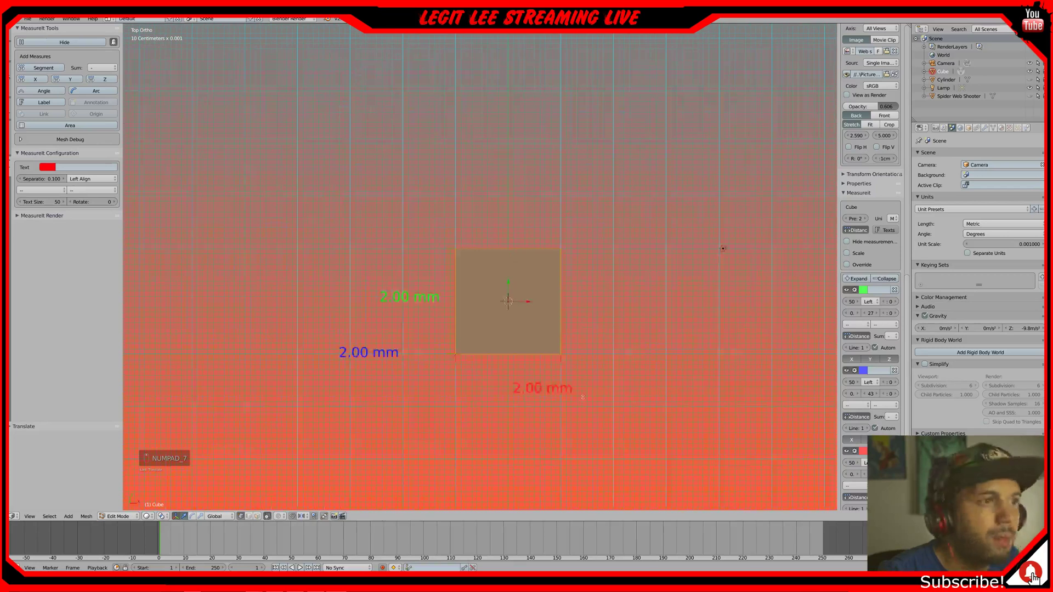
pyautogui.moveTo(580, 319); pyautogui.dragTo(566, 303, button='middle')
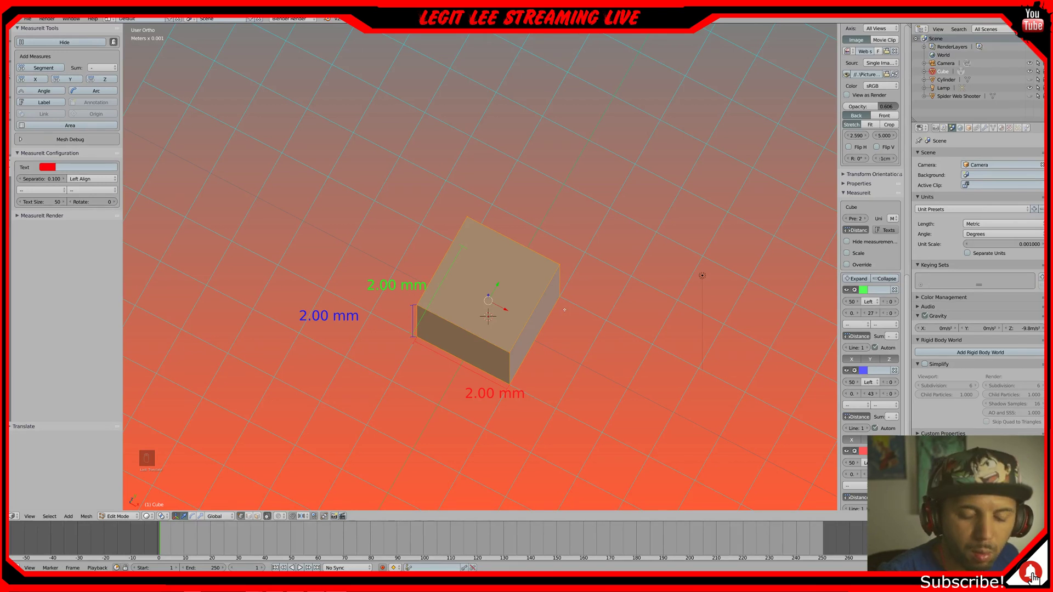
pyautogui.press('KP_7')
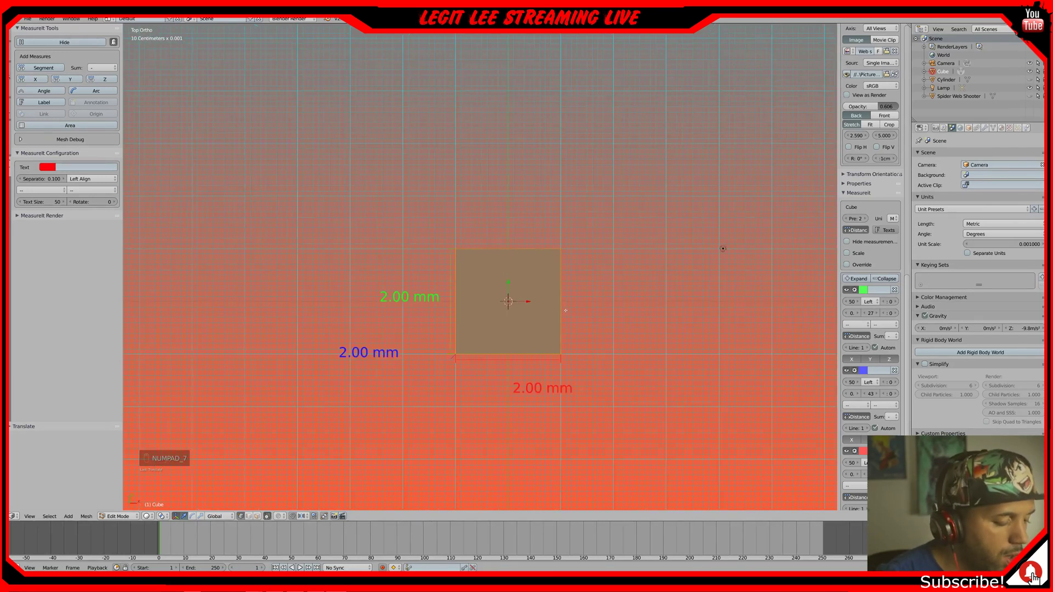
pyautogui.press('s')
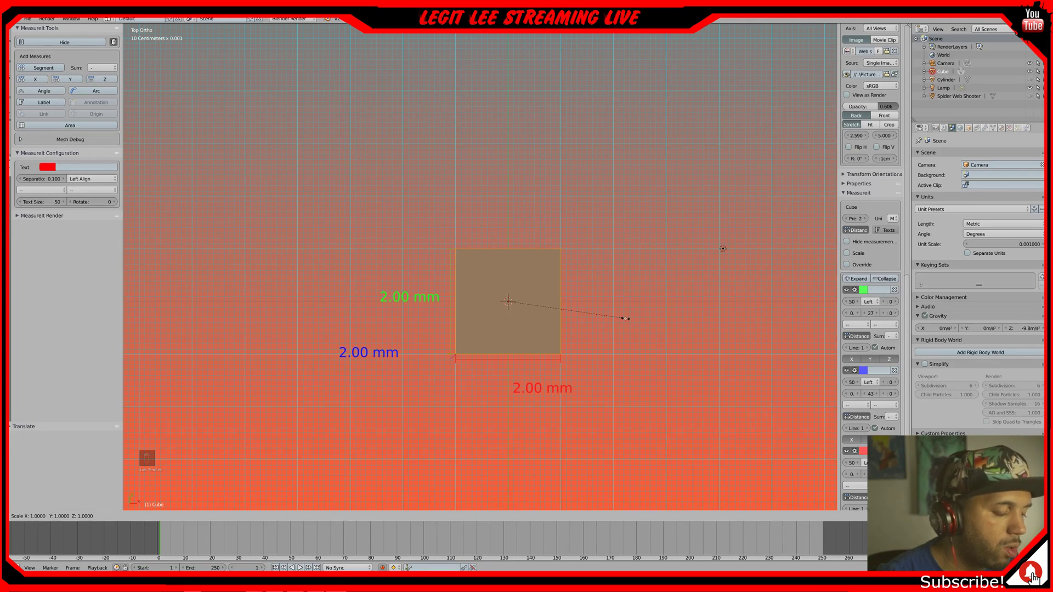
pyautogui.press('x')
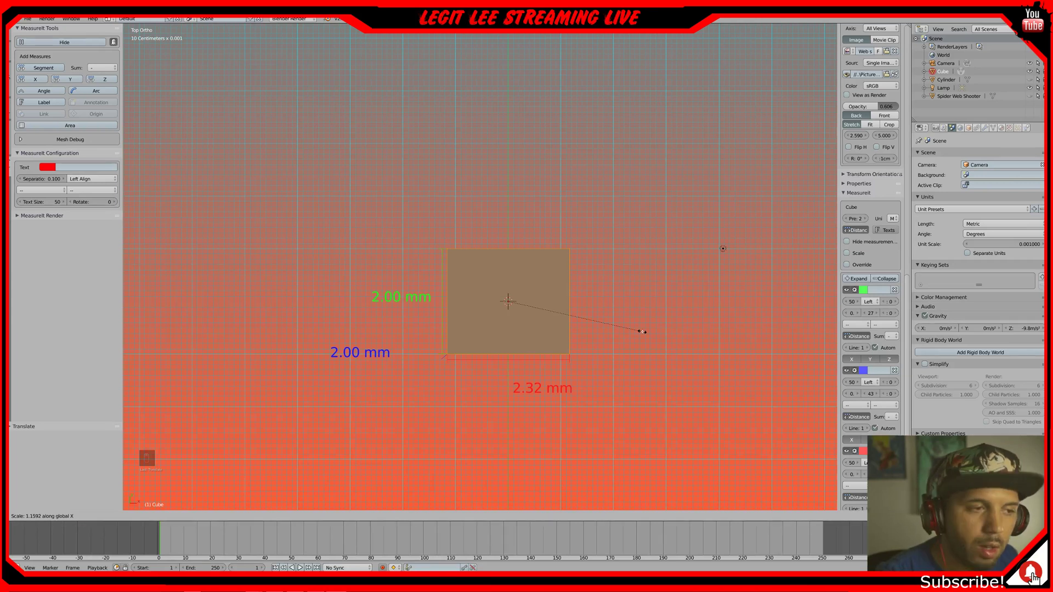
pyautogui.write('19')
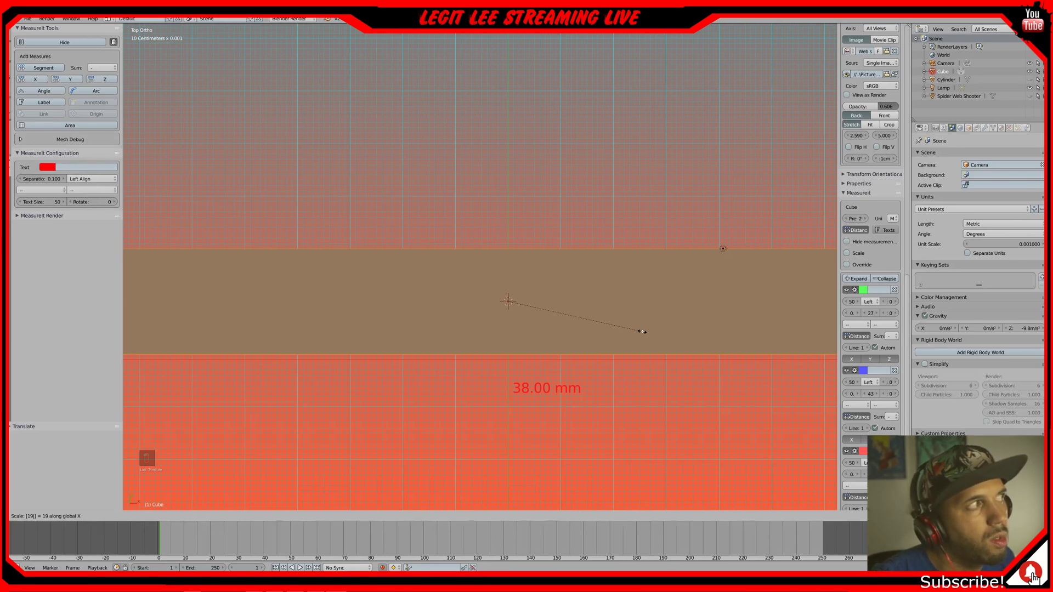
pyautogui.click(643, 332)
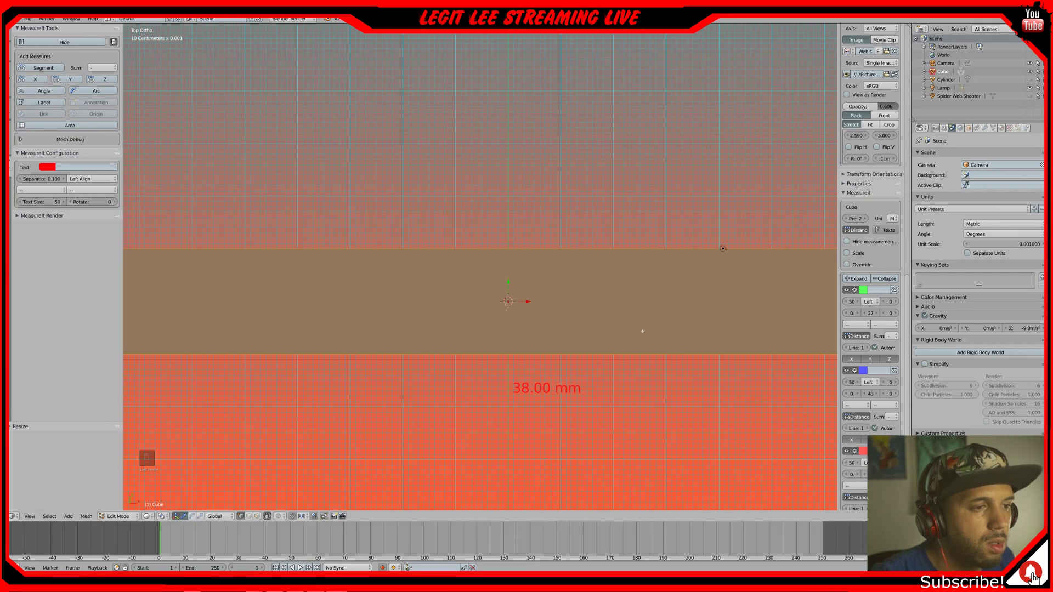
pyautogui.hotkey('ctrl', 'z')
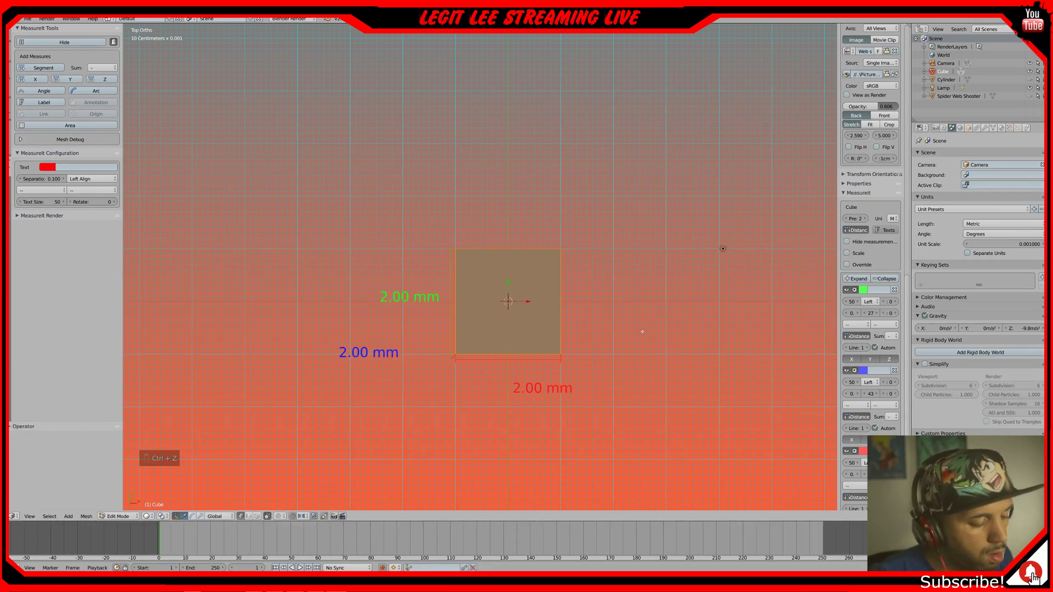
# - Try scaling the cube by a factor of 10 along global X, and undo the resize
pyautogui.press('s')
pyautogui.press('x')
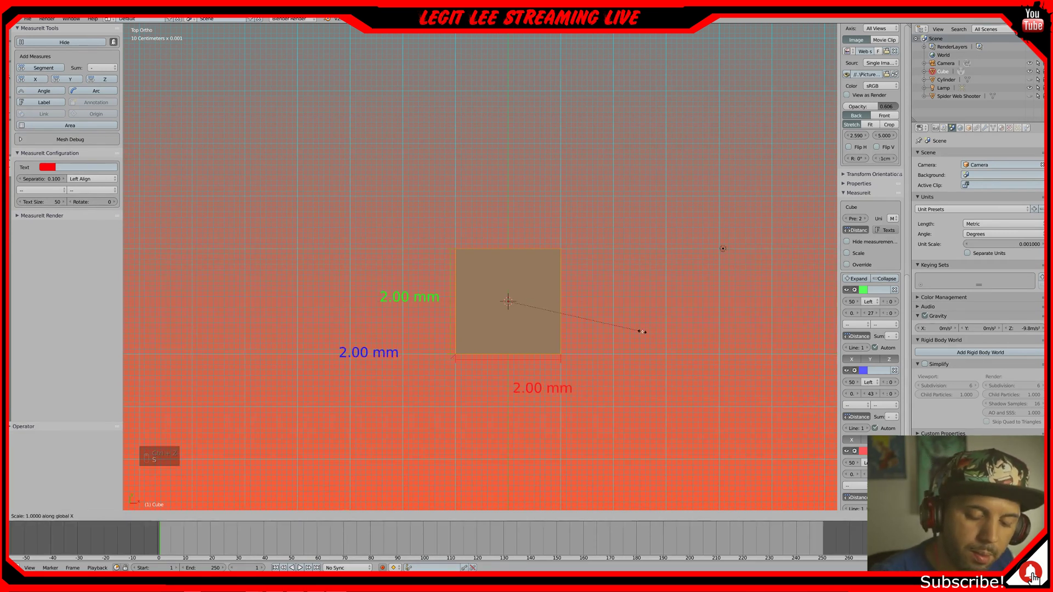
pyautogui.write('10')
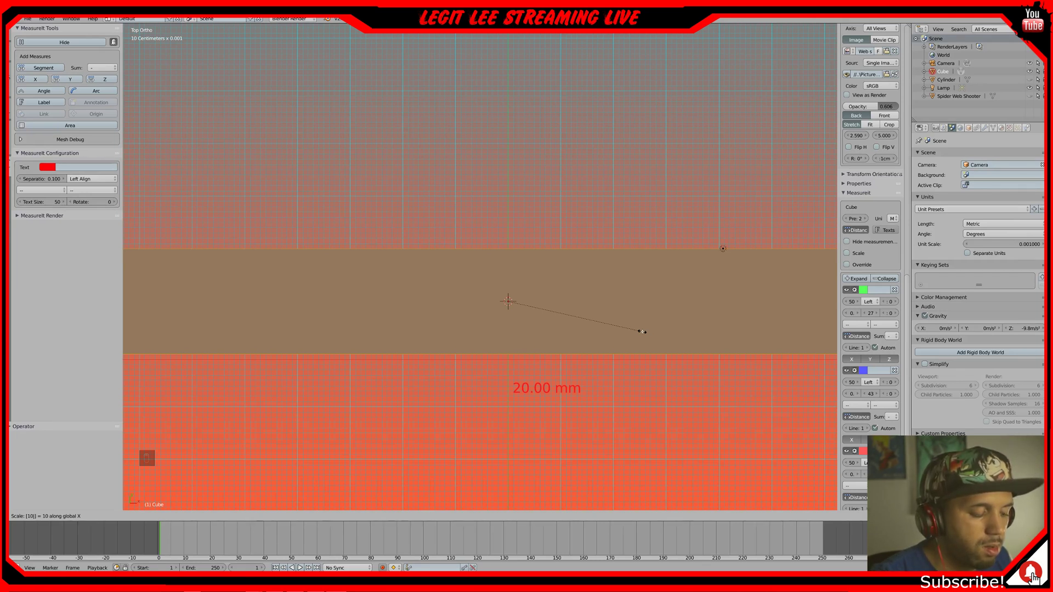
pyautogui.press('Return')
pyautogui.hotkey('ctrl', 'z')
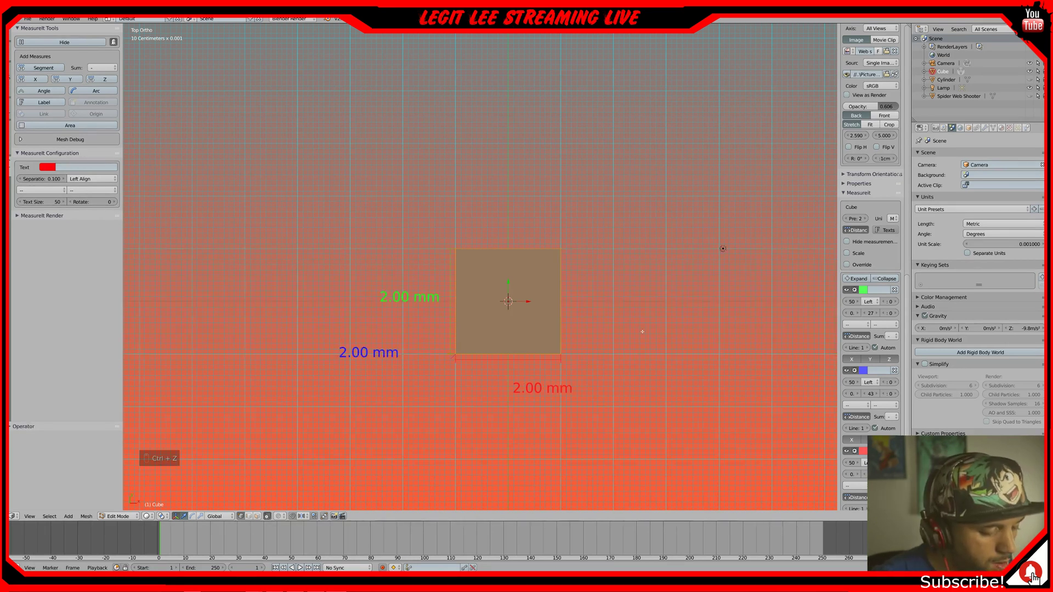
# - Try scale factors of 5 and 55 along global X on the cube, and cancel the scaling
pyautogui.press('s')
pyautogui.press('x')
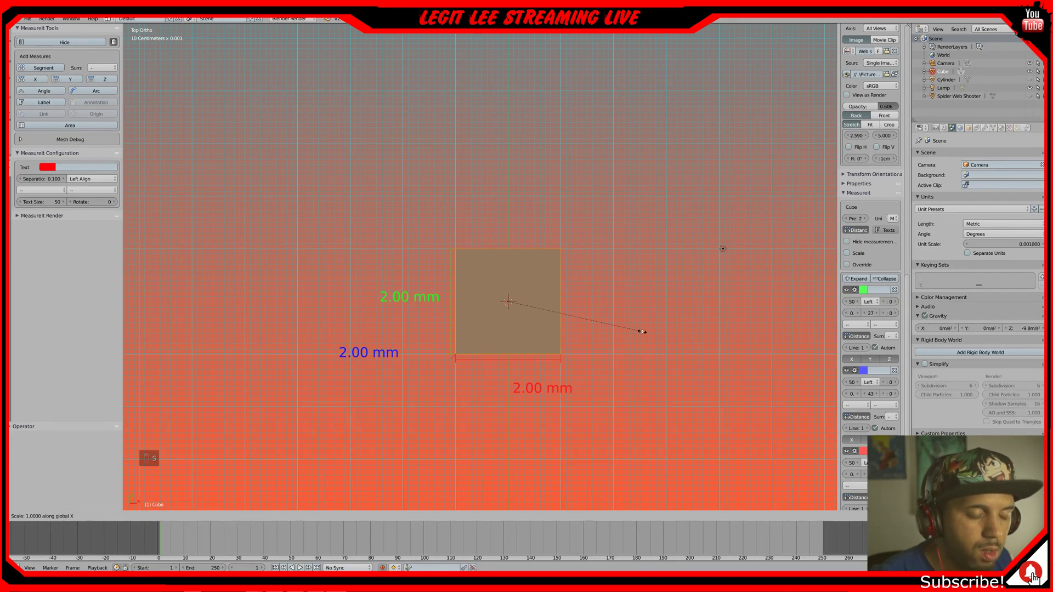
pyautogui.press('5')
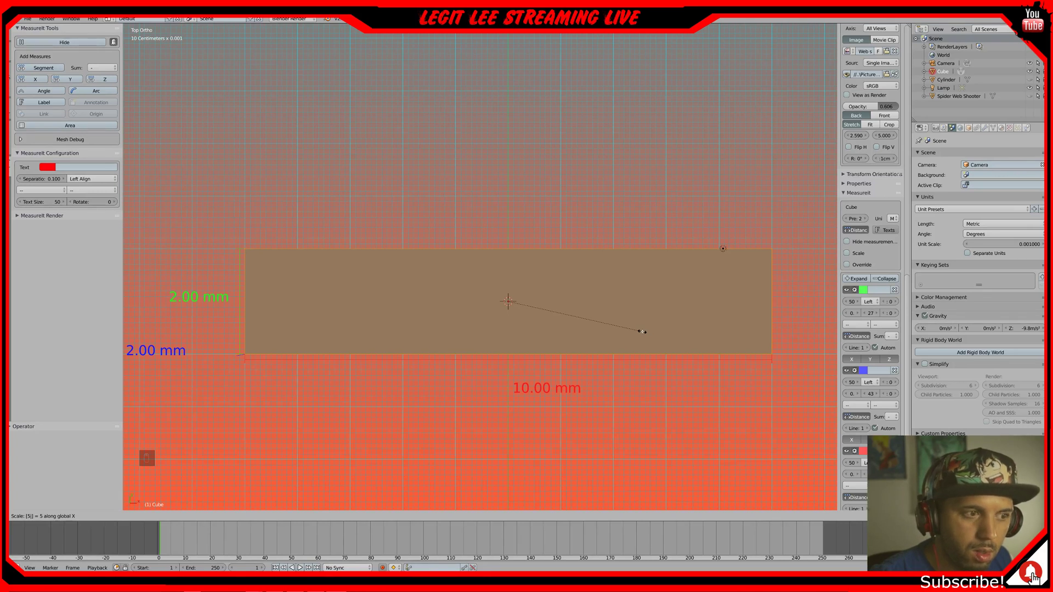
pyautogui.press('5')
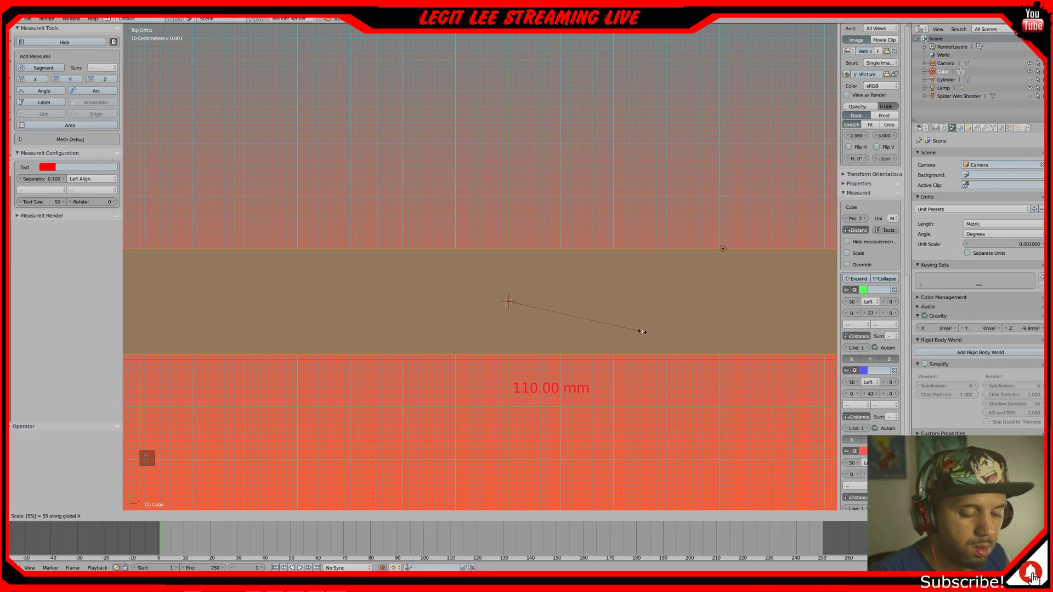
pyautogui.press('Escape')
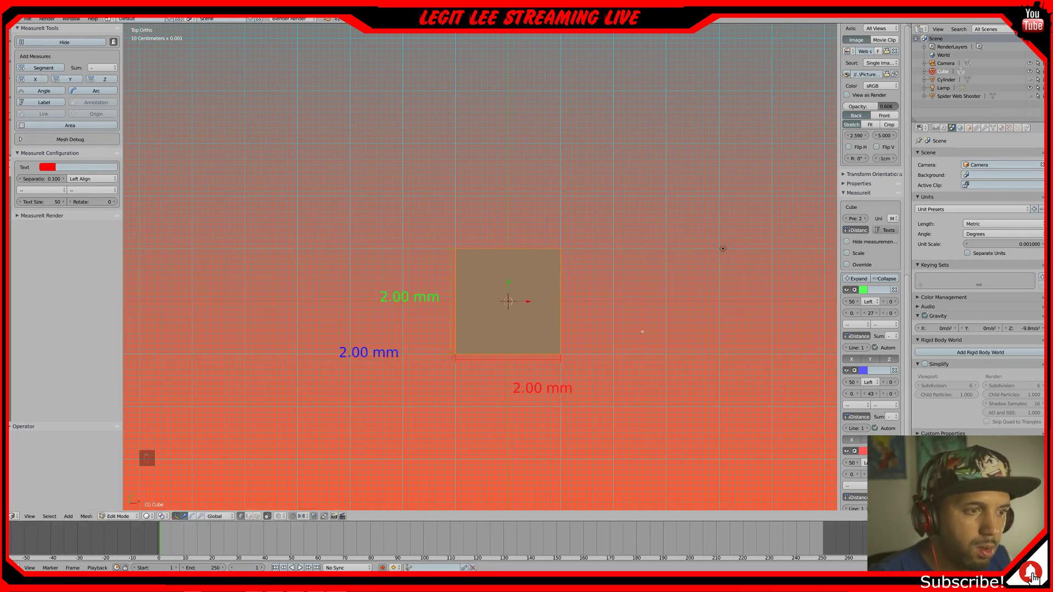
# - Scale the selected cube geometry by a factor of 10 along the global X axis
pyautogui.press('s')
pyautogui.press('x')
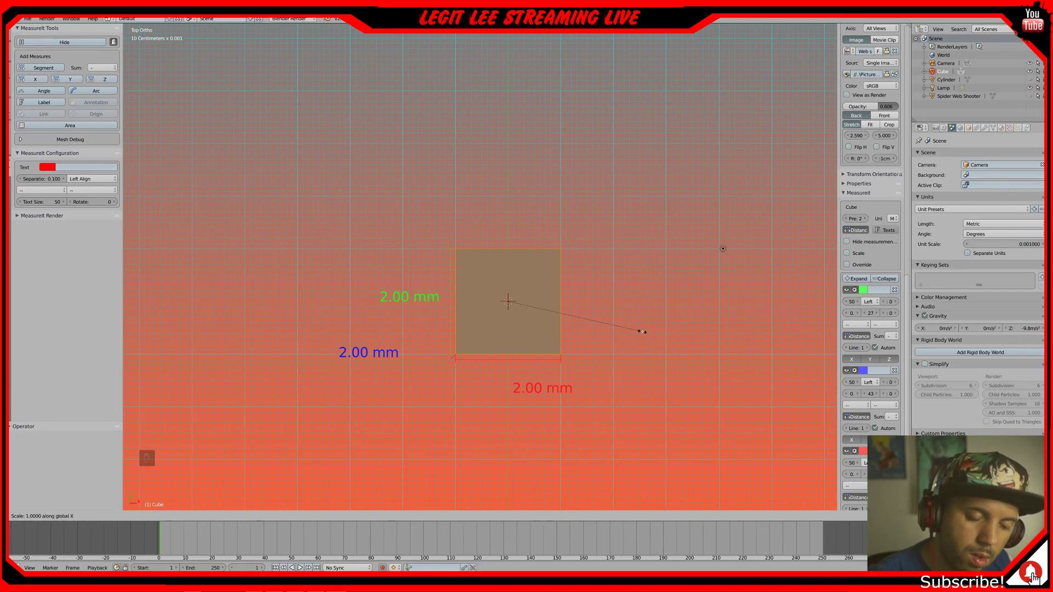
pyautogui.write('10')
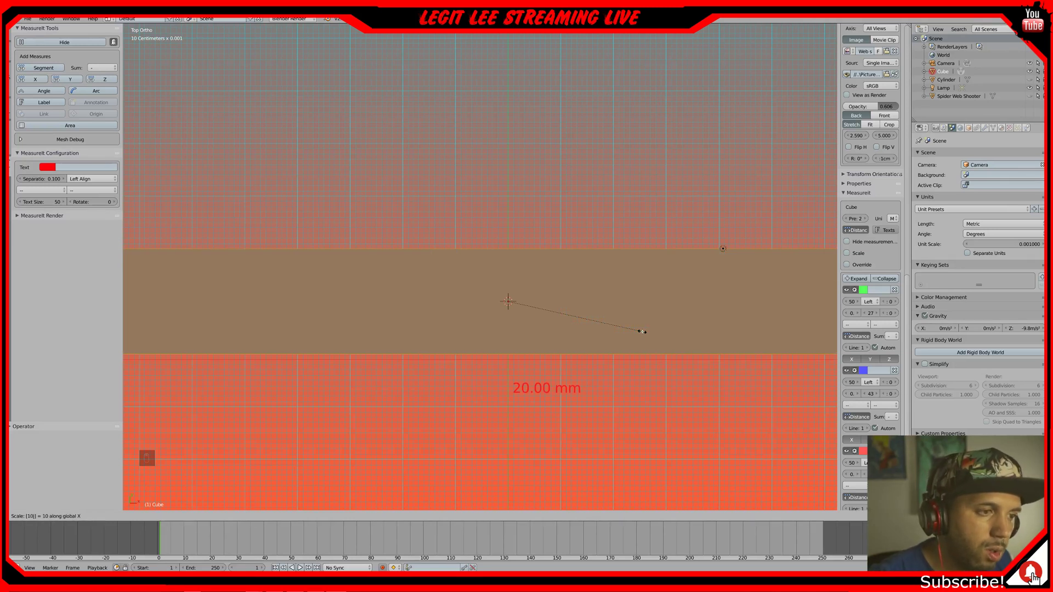
pyautogui.click(642, 332)
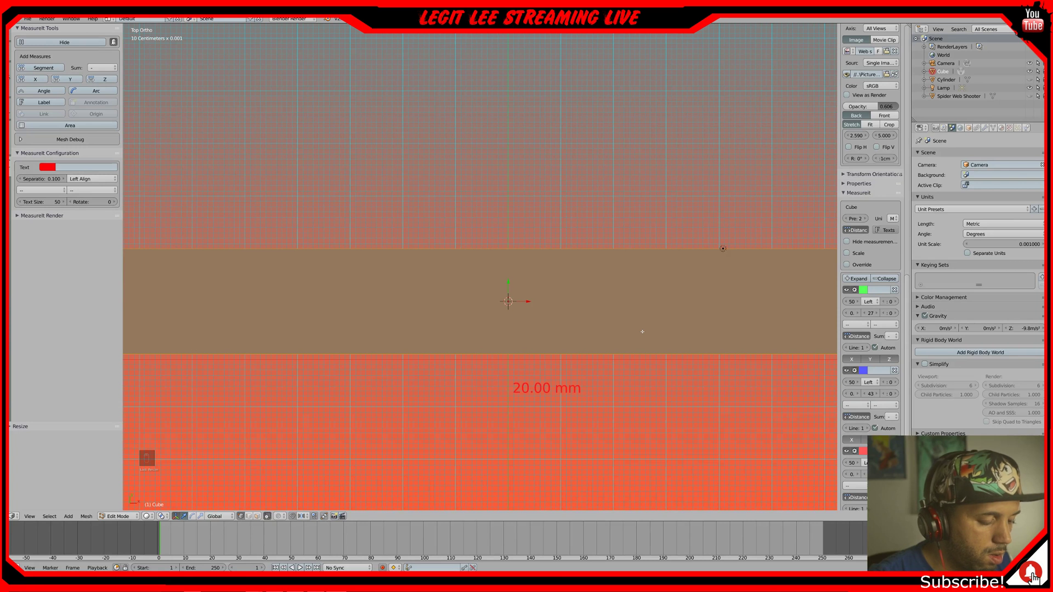
# - Fine-adjust the block's scale along global X by eye until its red-measured edge is 21.00 mm long
pyautogui.press('s')
pyautogui.press('x')
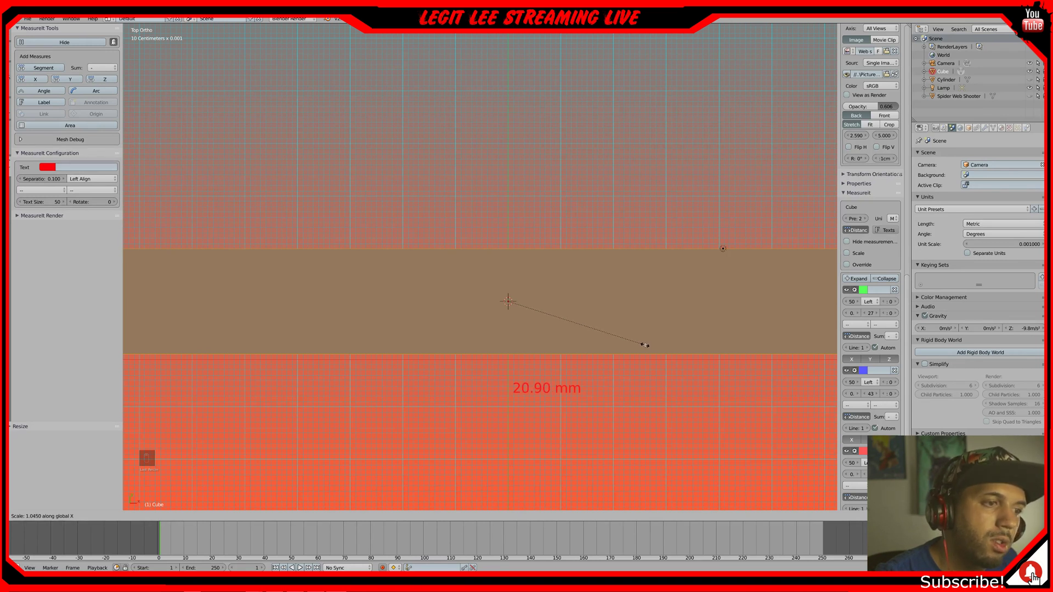
pyautogui.click(649, 346)
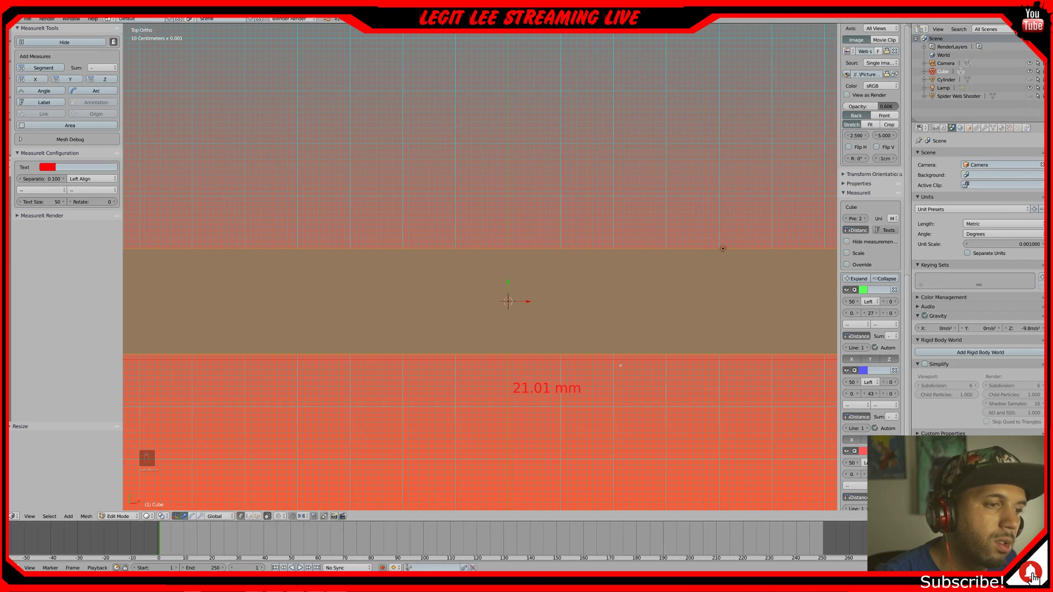
pyautogui.press('s')
pyautogui.press('x')
pyautogui.click(606, 382)
pyautogui.scroll(3, 607, 383)
pyautogui.press('s')
pyautogui.press('x')
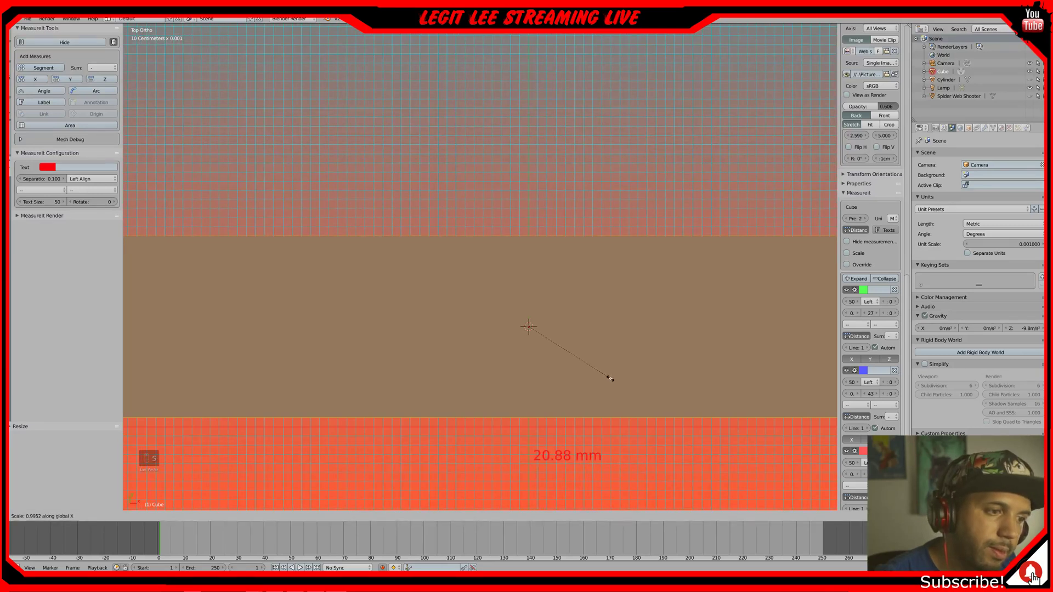
pyautogui.click(611, 378)
pyautogui.scroll(-5, 611, 378)
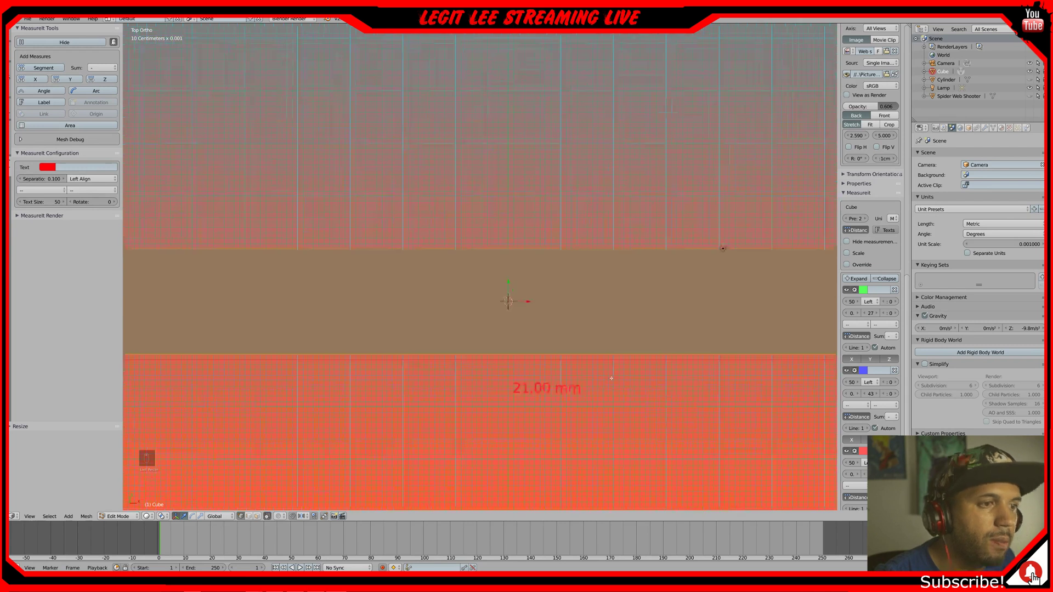
pyautogui.scroll(-2, 611, 379)
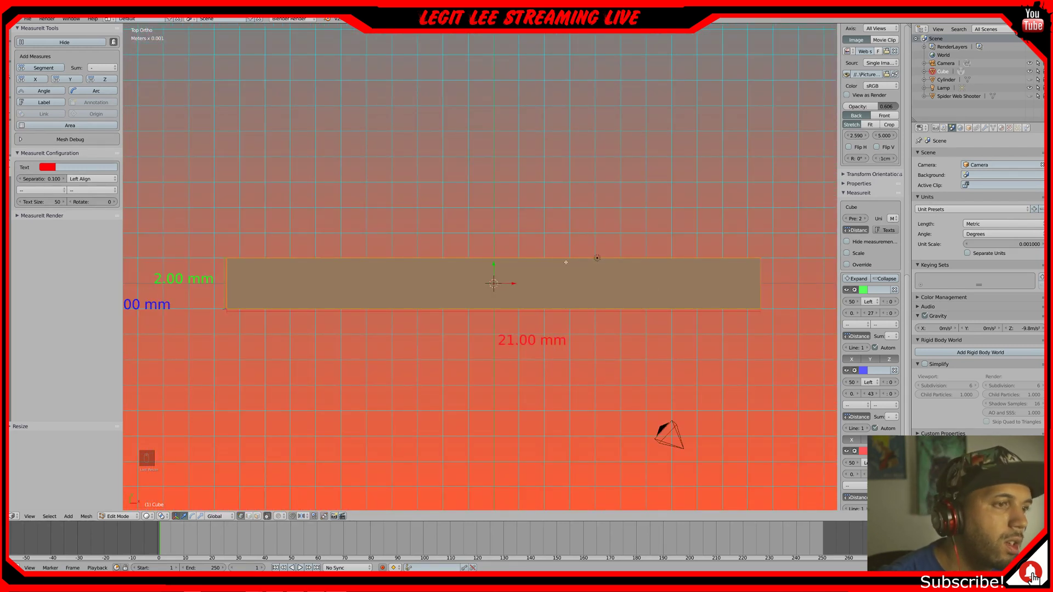
pyautogui.press('s')
pyautogui.press('z')
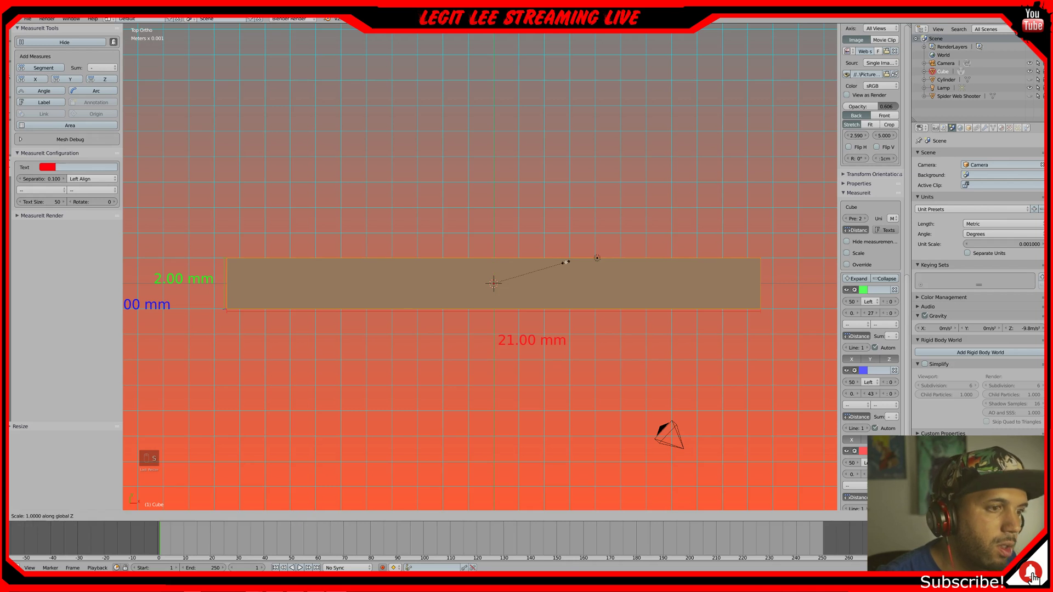
pyautogui.rightClick(566, 263)
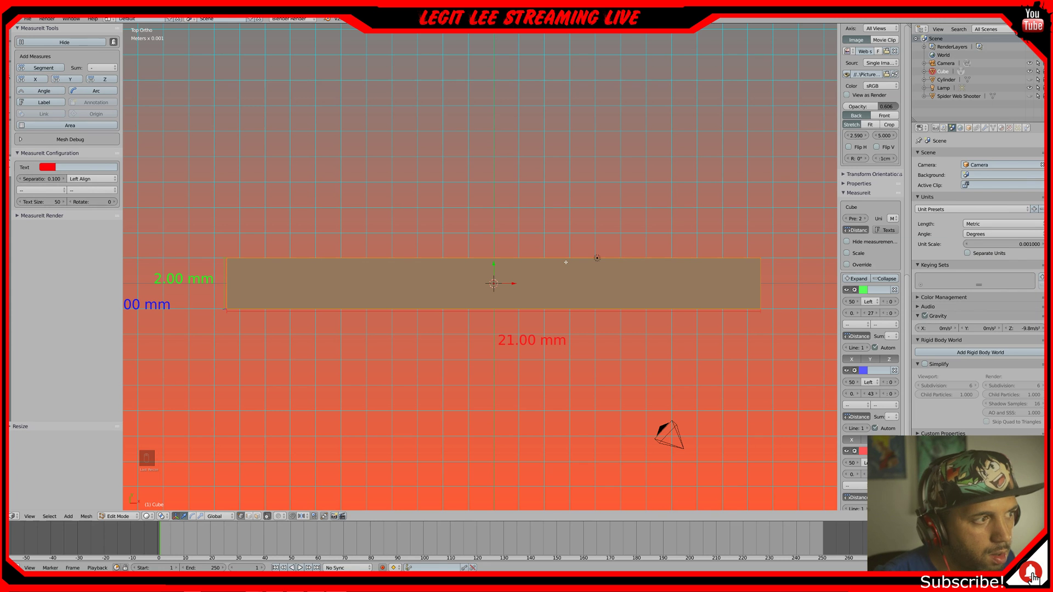
# - Scale the block by a factor of 10 along the global Y axis
pyautogui.press('s')
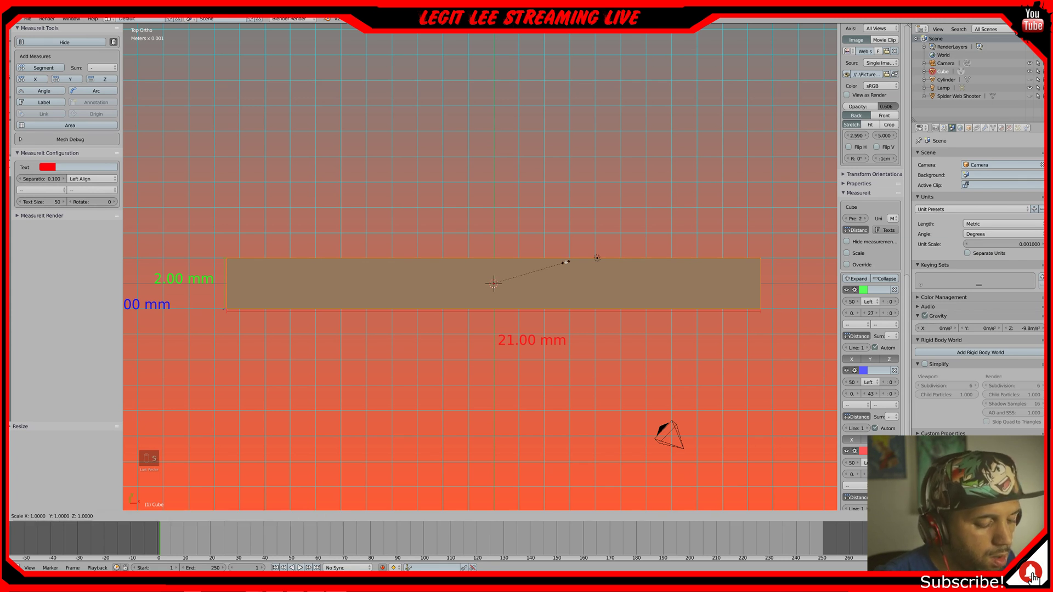
pyautogui.press('y')
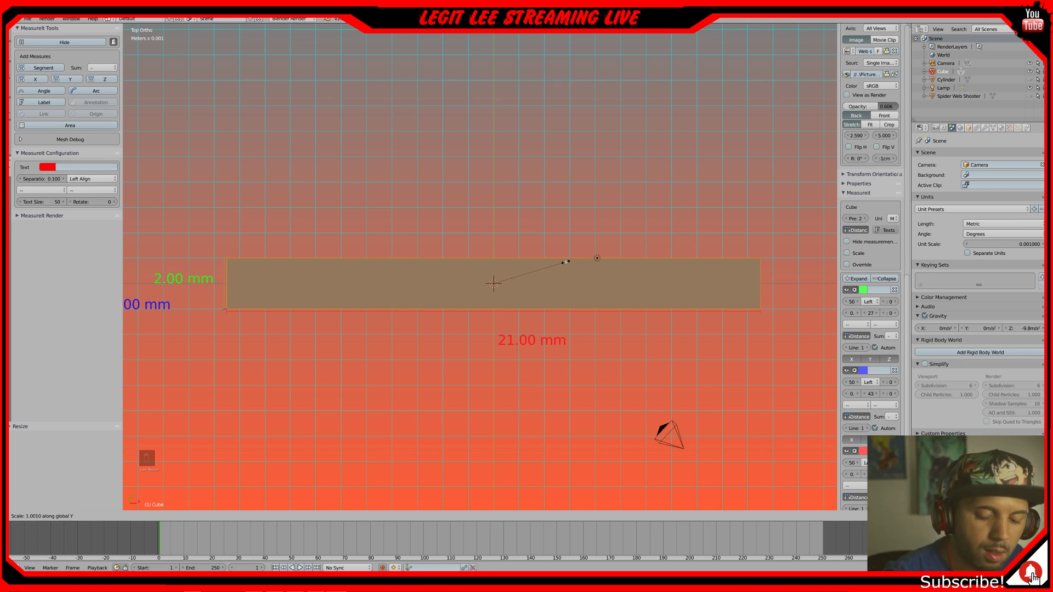
pyautogui.write('10')
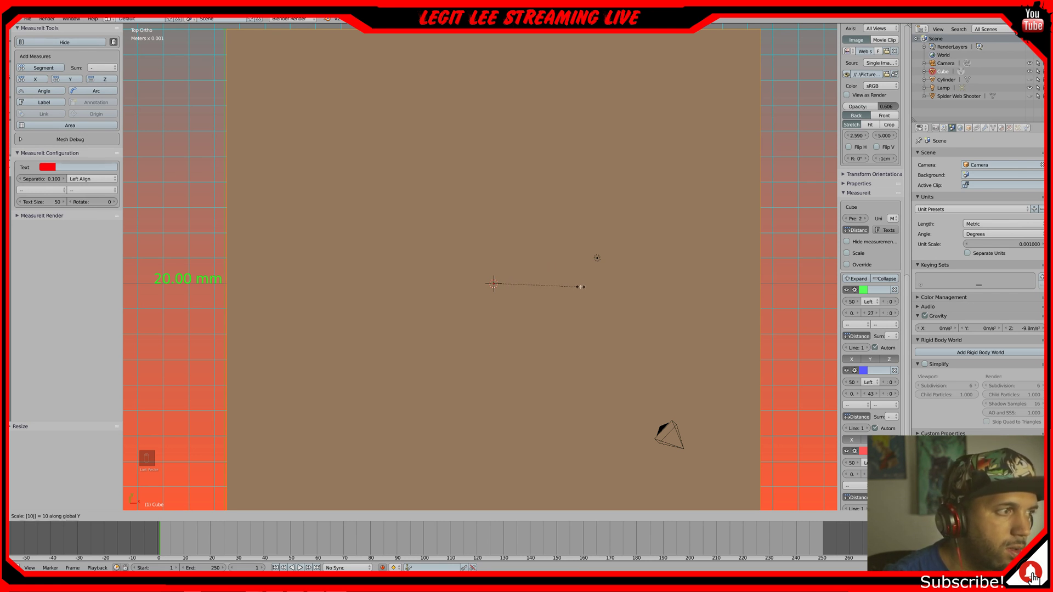
pyautogui.press('Return')
# - Fine-adjust the block's scale along global Y by eye until its green-measured edge is 21.00 mm long
pyautogui.press('s')
pyautogui.press('y')
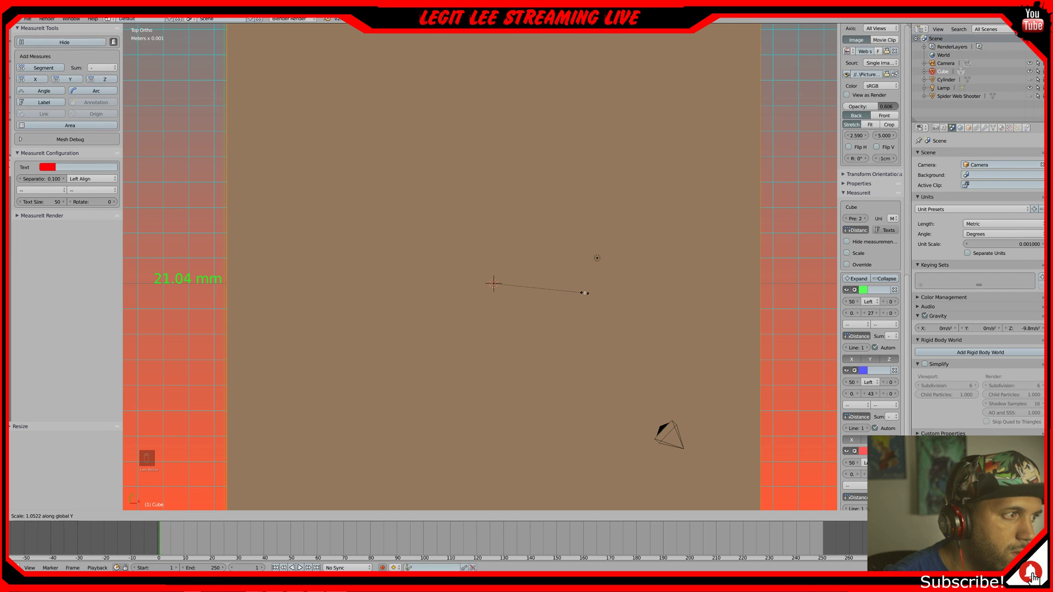
pyautogui.click(585, 292)
pyautogui.scroll(1, 585, 292)
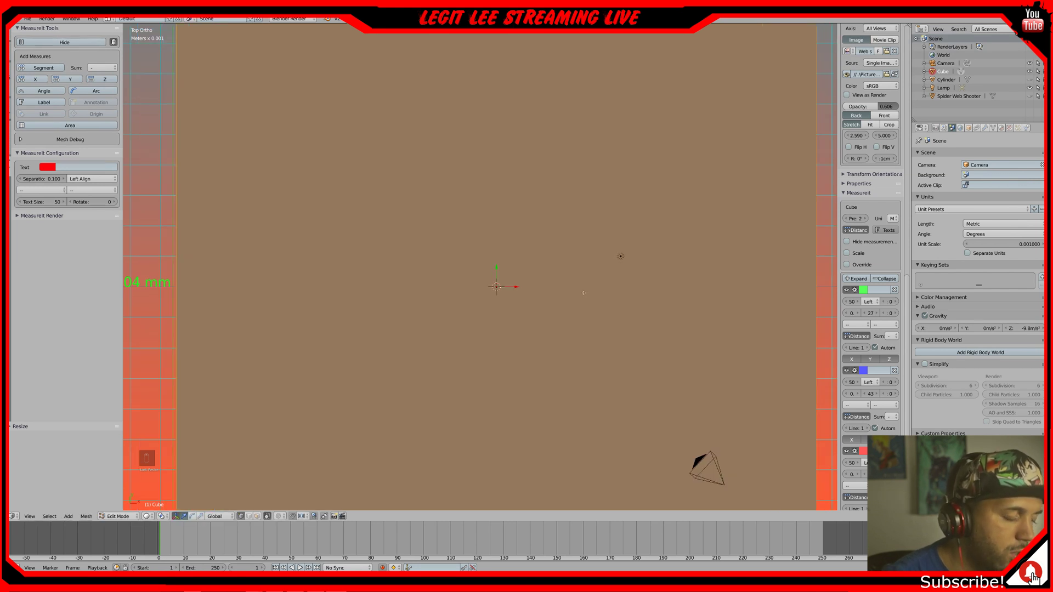
pyautogui.keyDown('shift'); pyautogui.moveTo(492, 307); pyautogui.dragTo(587, 320, button='middle'); pyautogui.keyUp('shift')
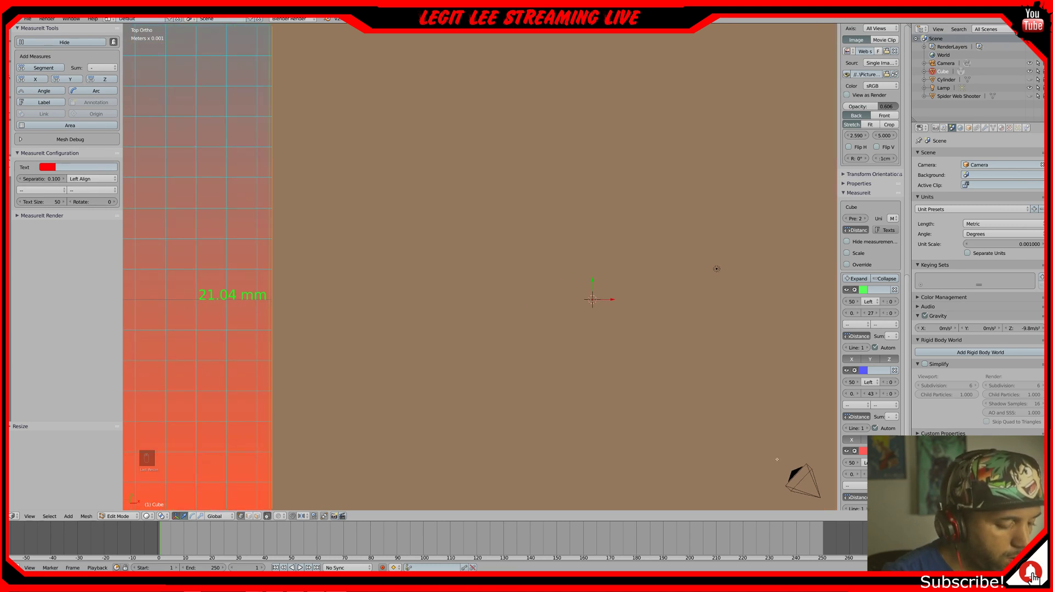
pyautogui.press('s')
pyautogui.press('y')
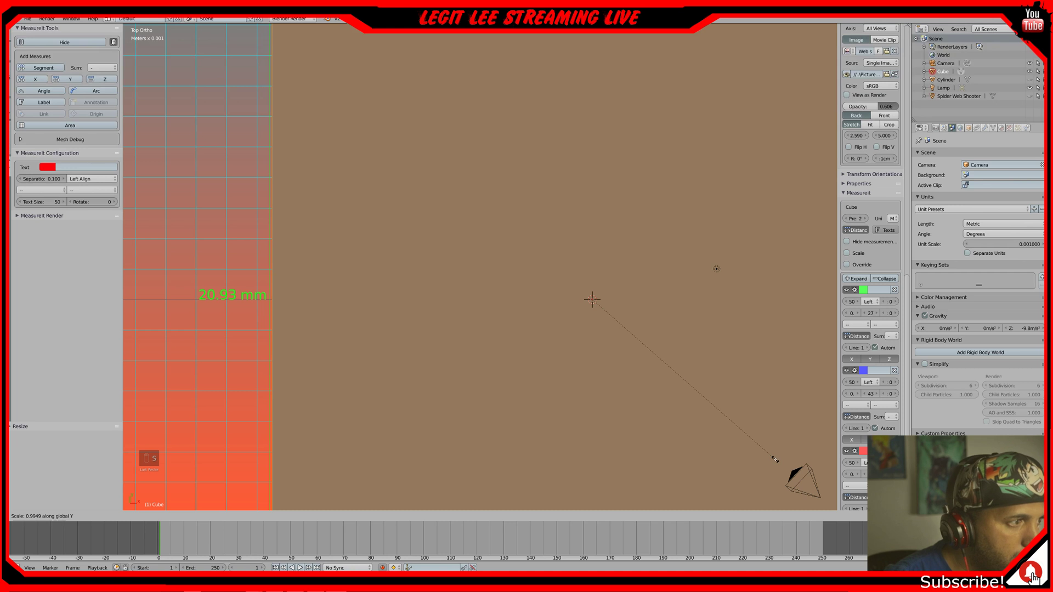
pyautogui.click(775, 459)
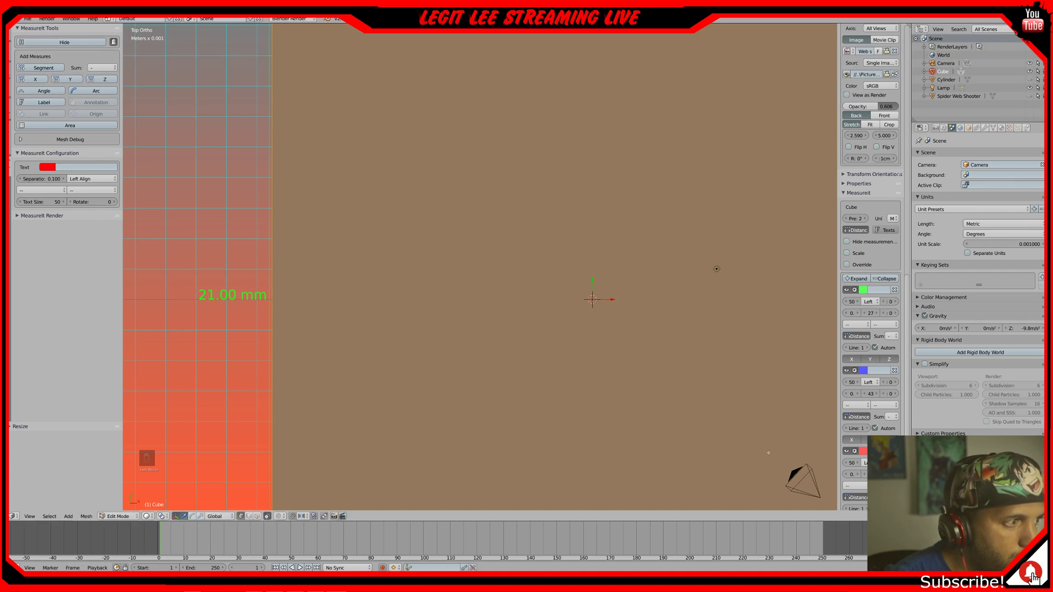
pyautogui.scroll(-4, 650, 354)
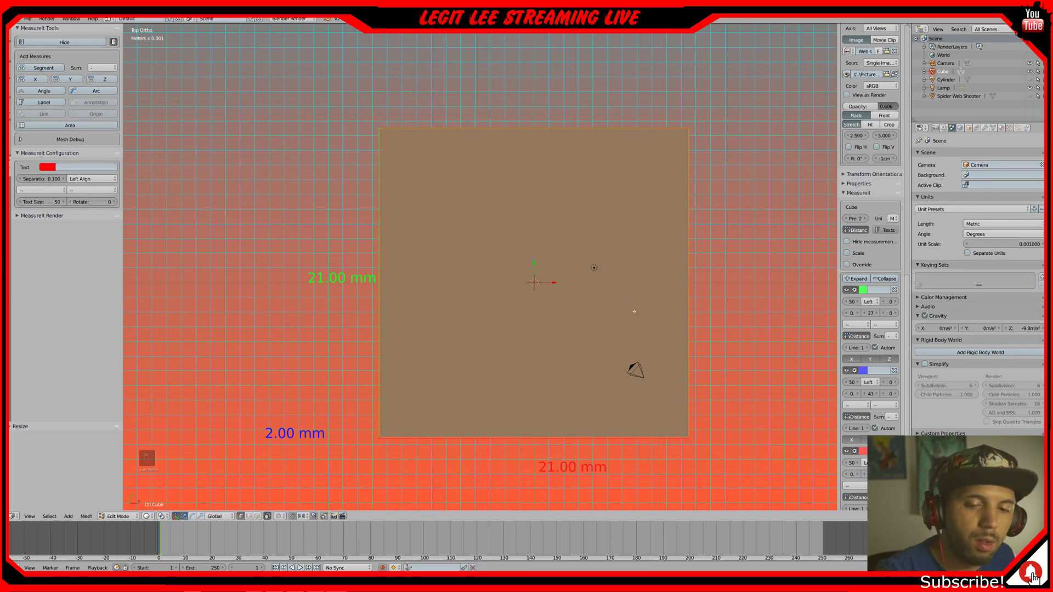
# - Select only the top face of the block in face select mode and show it in front view
pyautogui.press('KP_1')
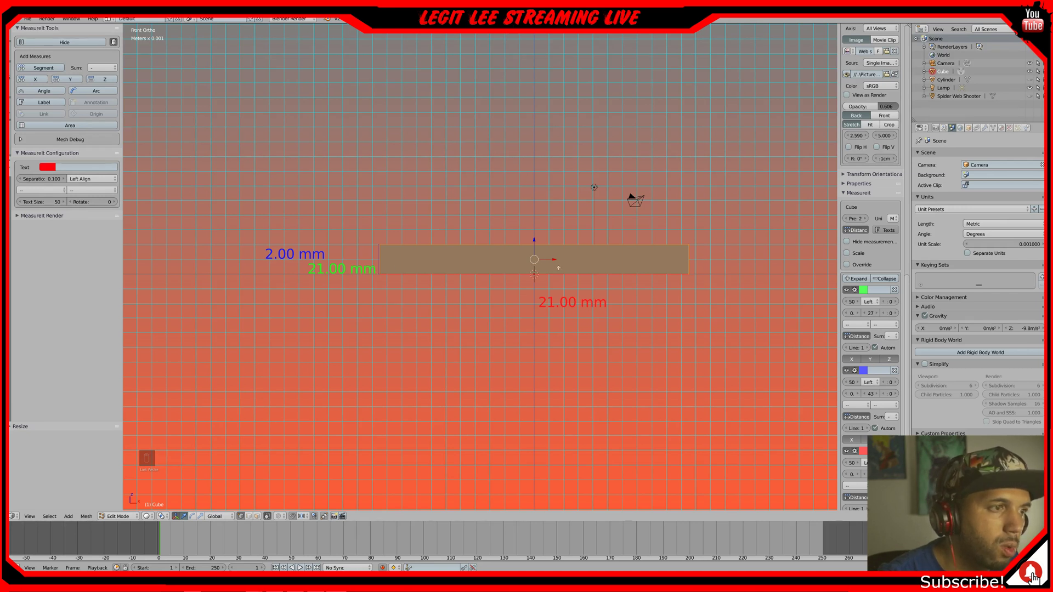
pyautogui.moveTo(568, 265); pyautogui.dragTo(569, 276, button='middle')
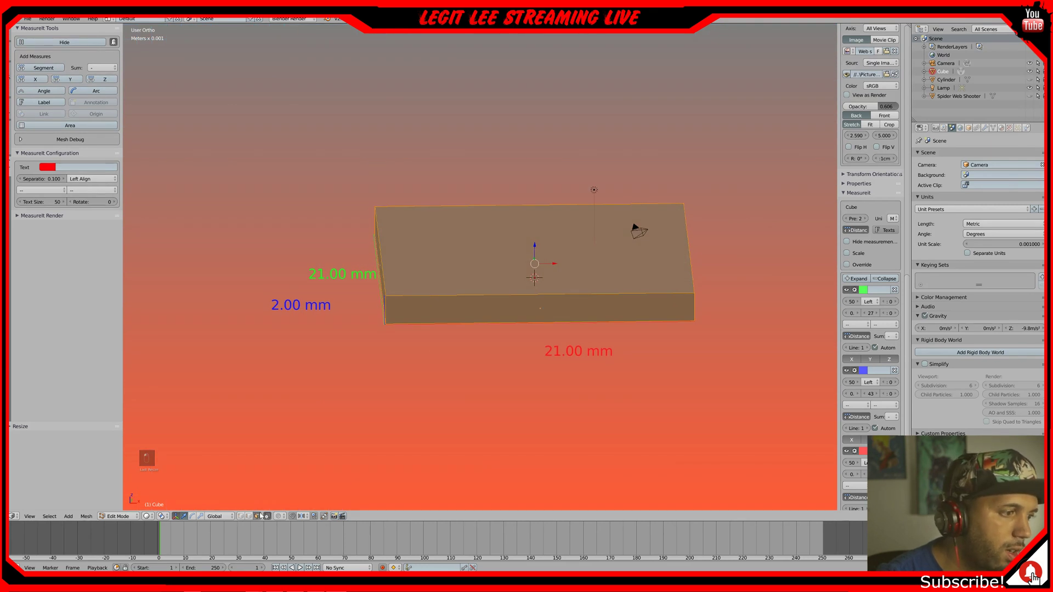
pyautogui.rightClick(503, 258)
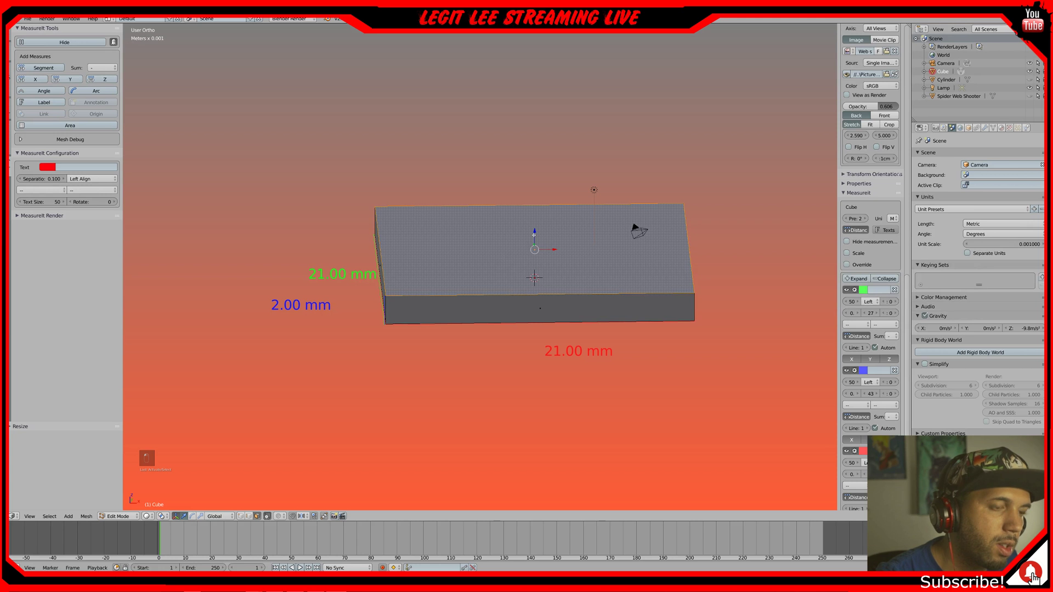
pyautogui.press('KP_1')
# - Try to raise the top face freehand by about 0.47 mm along Z, and undo the move
pyautogui.moveTo(535, 225); pyautogui.dragTo(536, 218)
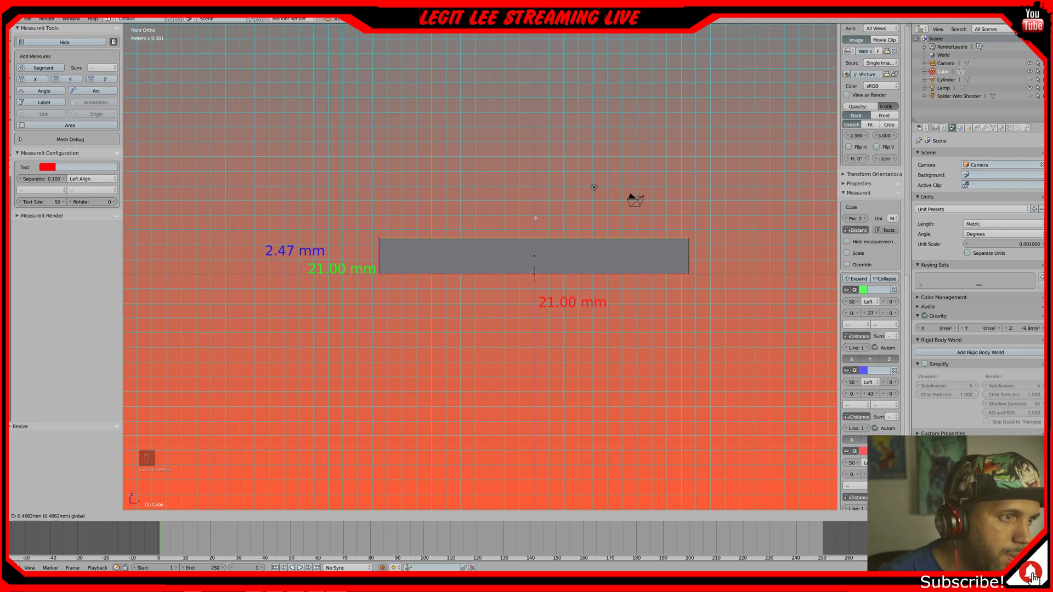
pyautogui.moveTo(536, 218); pyautogui.dragTo(536, 218)
pyautogui.hotkey('ctrl', 'z')
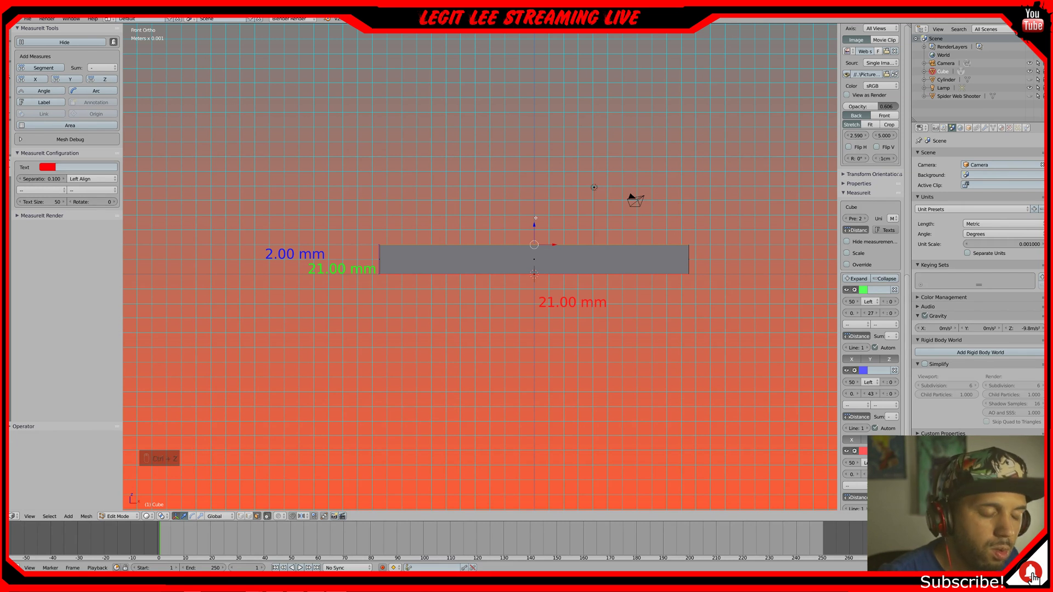
# - Move the block's top face up 2 mm along the global Z axis
pyautogui.press('g')
pyautogui.press('z')
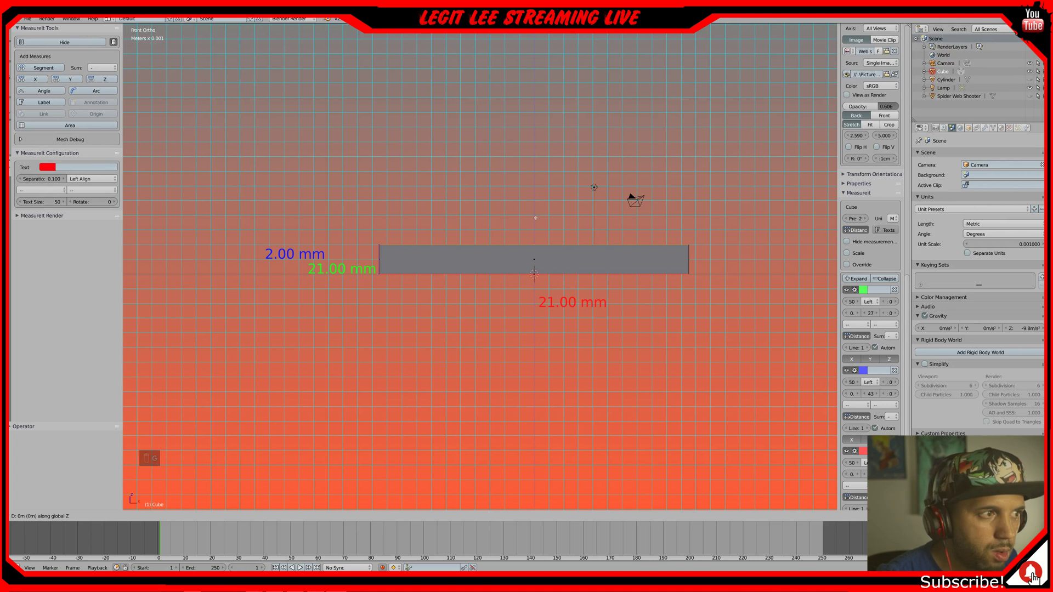
pyautogui.write('2')
pyautogui.press('Return')
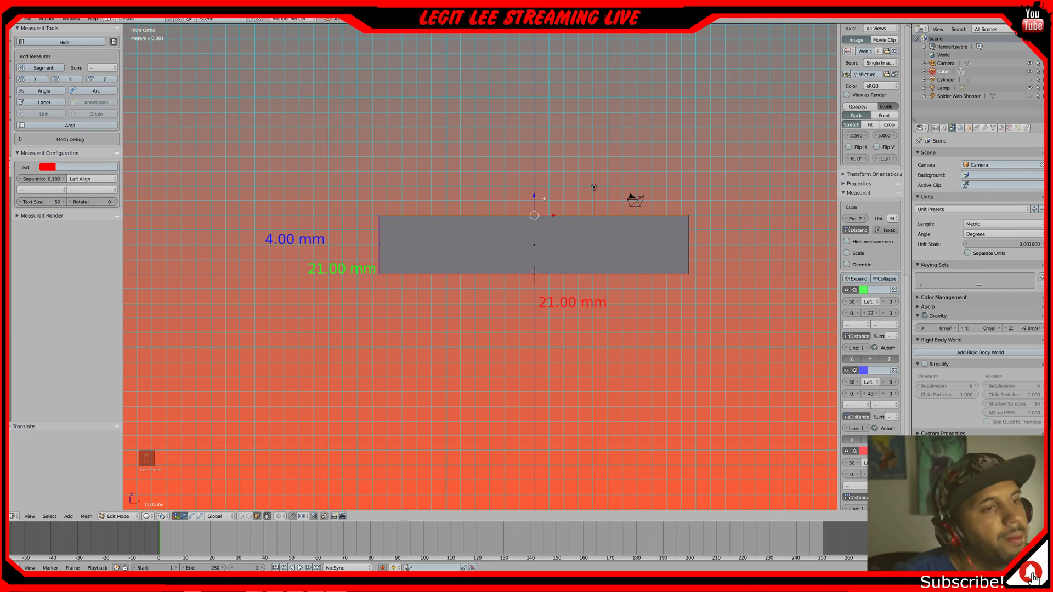
# - Clear the selection and select the block's four vertical corner edges in edge select mode
pyautogui.moveTo(491, 246); pyautogui.dragTo(488, 281, button='middle')
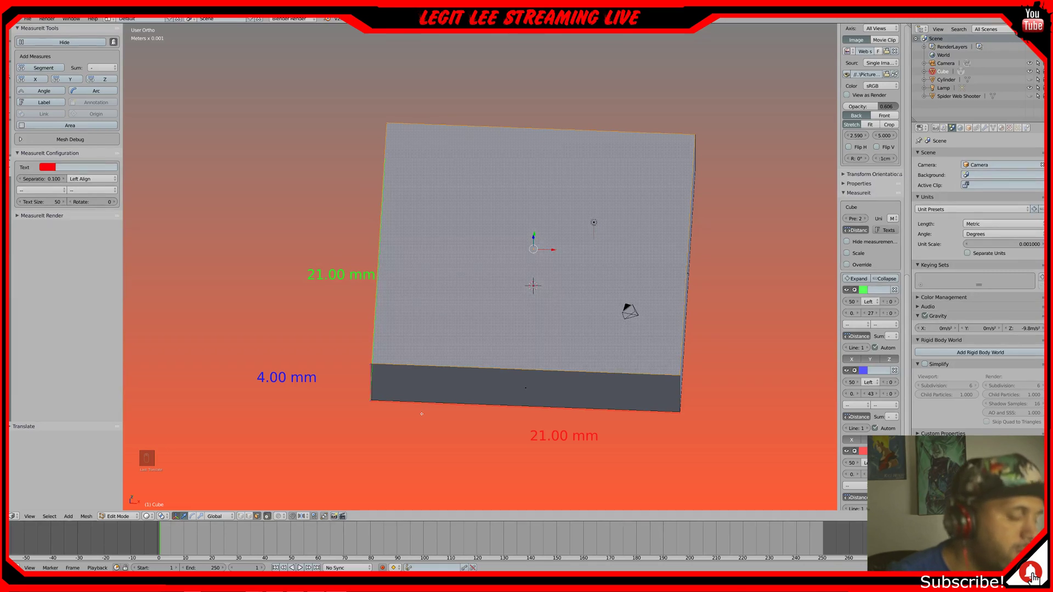
pyautogui.press('a')
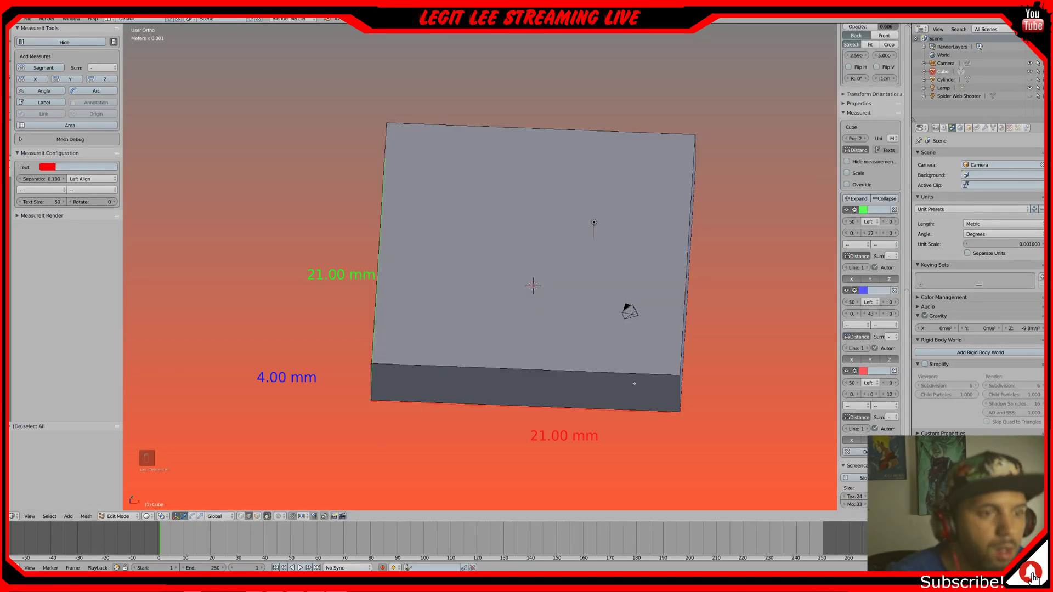
pyautogui.rightClick(669, 376)
pyautogui.moveTo(473, 382); pyautogui.dragTo(506, 385, button='middle')
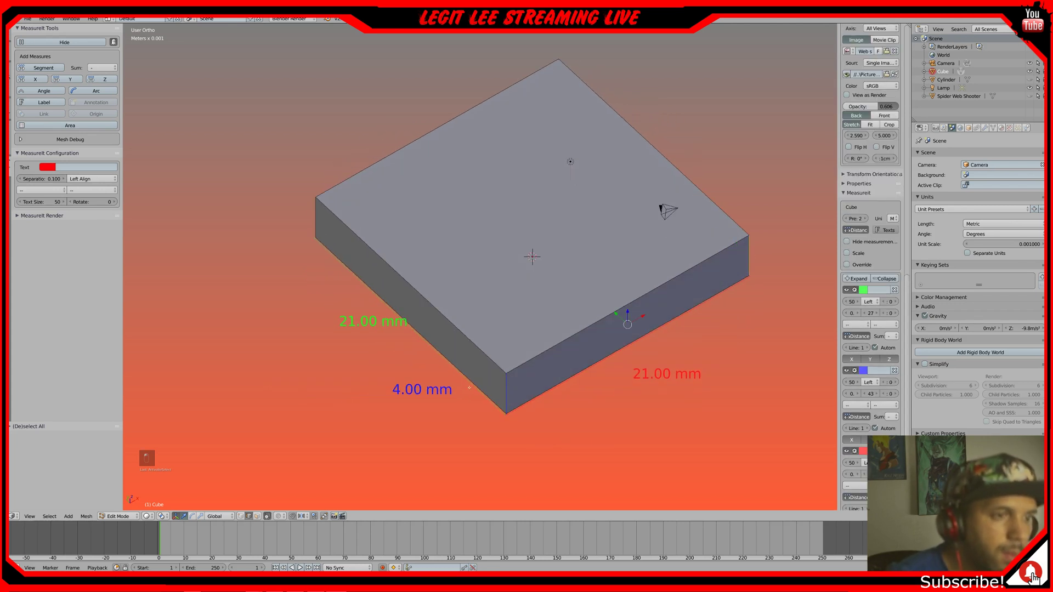
pyautogui.moveTo(478, 386); pyautogui.dragTo(547, 354, button='middle')
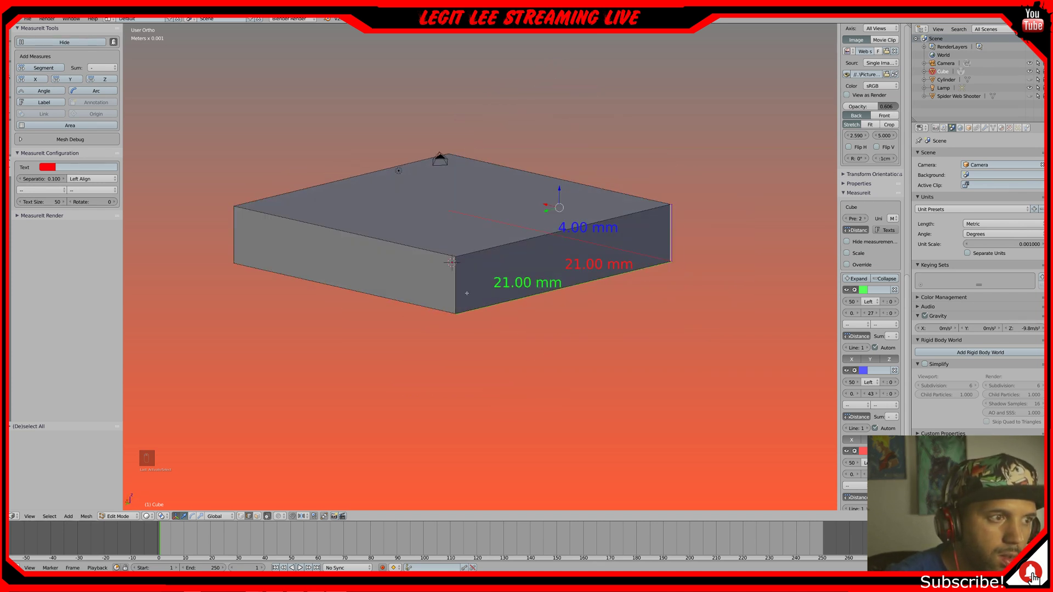
pyautogui.moveTo(466, 294); pyautogui.dragTo(501, 324, button='middle')
pyautogui.keyDown('shift'); pyautogui.rightClick(460, 282); pyautogui.keyUp('shift')
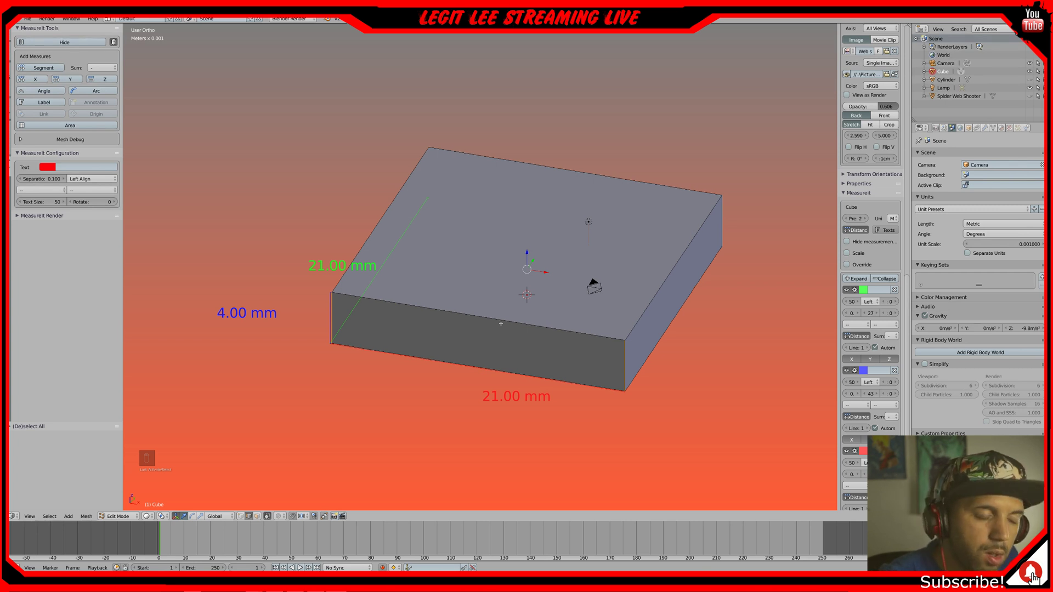
# - Try bevelling the block's four vertical corner edges by about 1.8 mm with 4 segments, and undo the bevel
pyautogui.hotkey('shift', 'b')
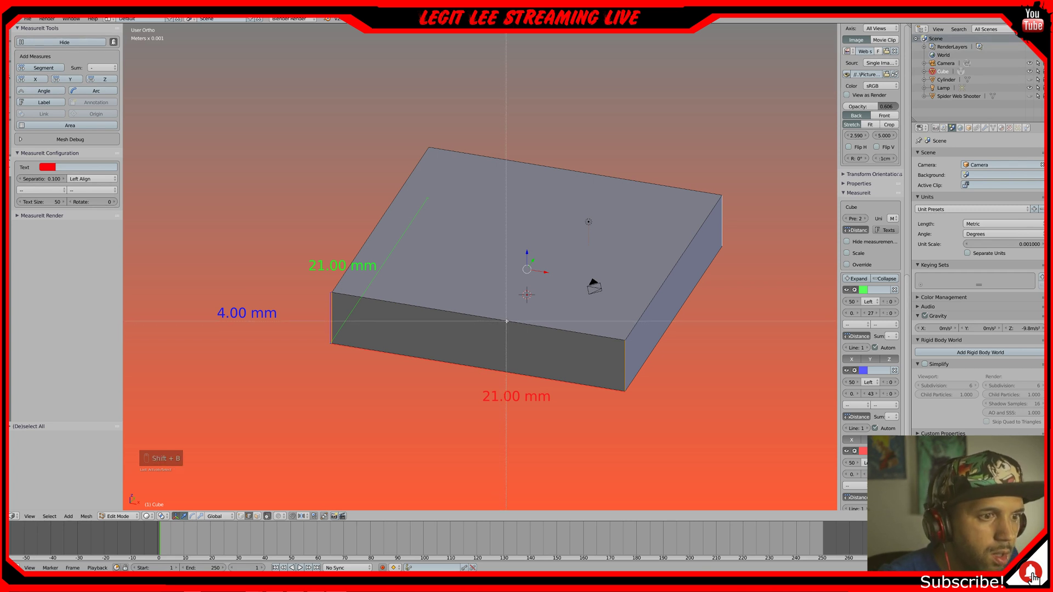
pyautogui.rightClick(651, 348)
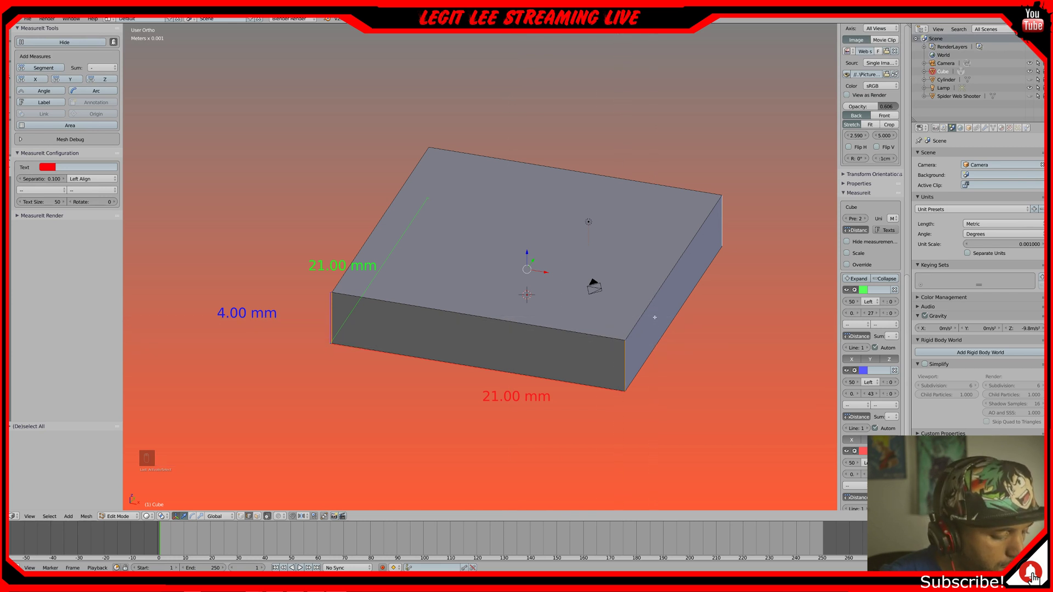
pyautogui.hotkey('ctrl', 'b')
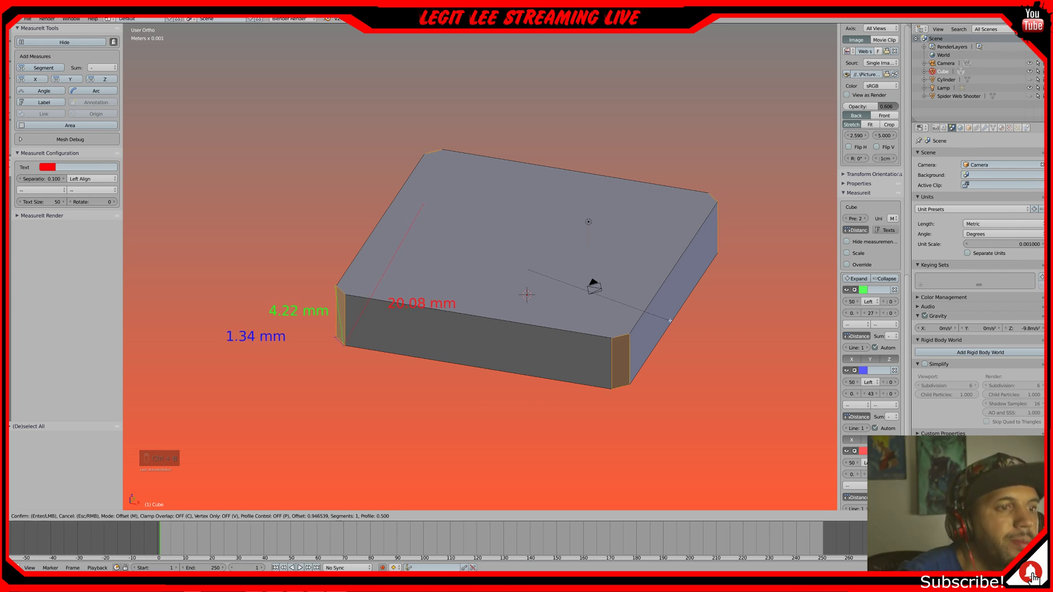
pyautogui.scroll(2, 670, 320)
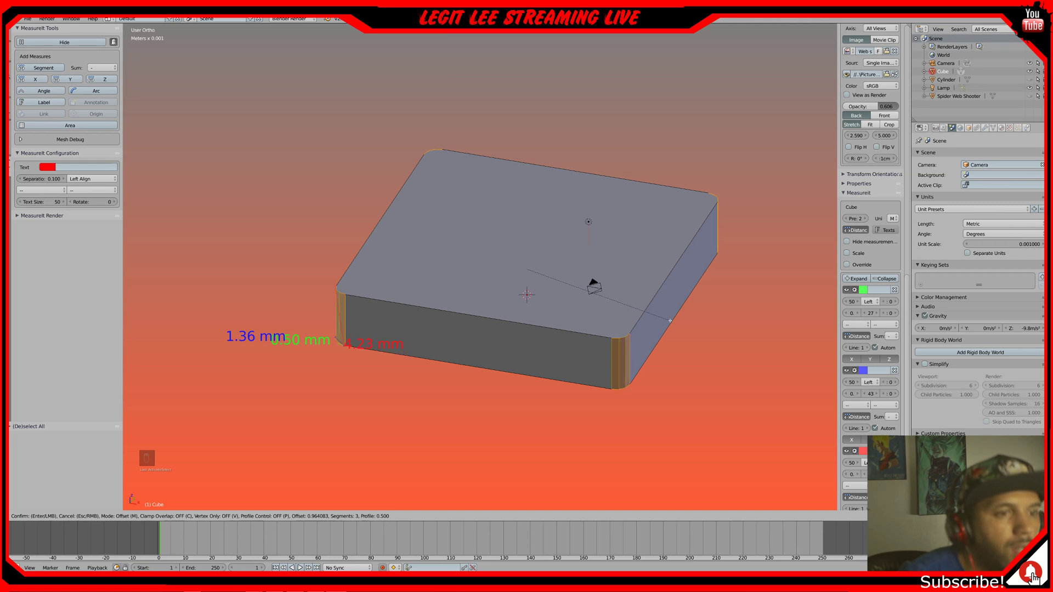
pyautogui.scroll(1, 670, 321)
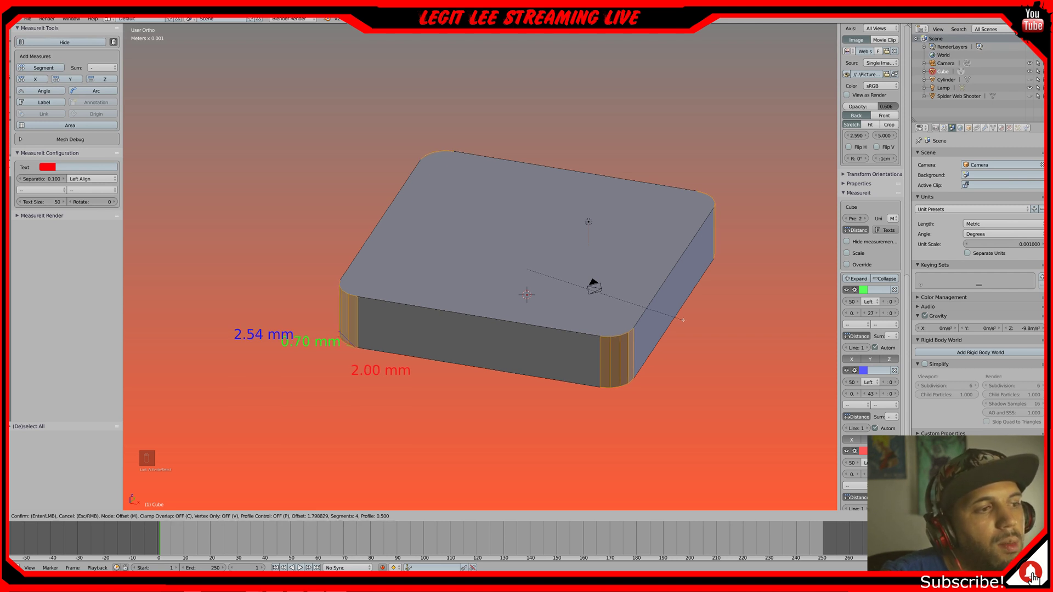
pyautogui.click(683, 320)
pyautogui.moveTo(683, 320); pyautogui.dragTo(730, 353, button='middle')
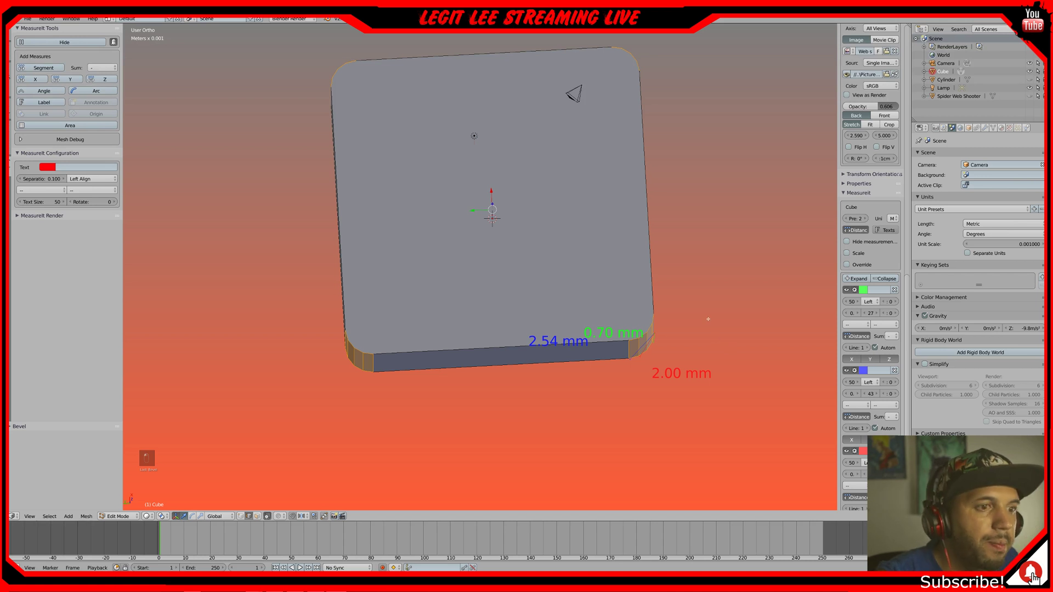
pyautogui.press('d')
pyautogui.press('d')
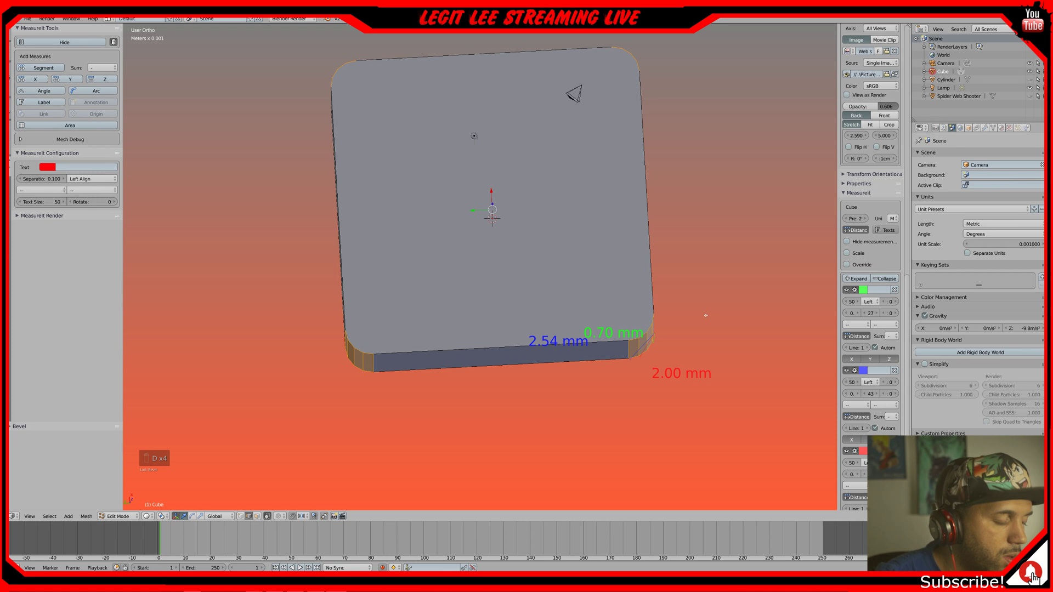
pyautogui.hotkey('ctrl', 'z')
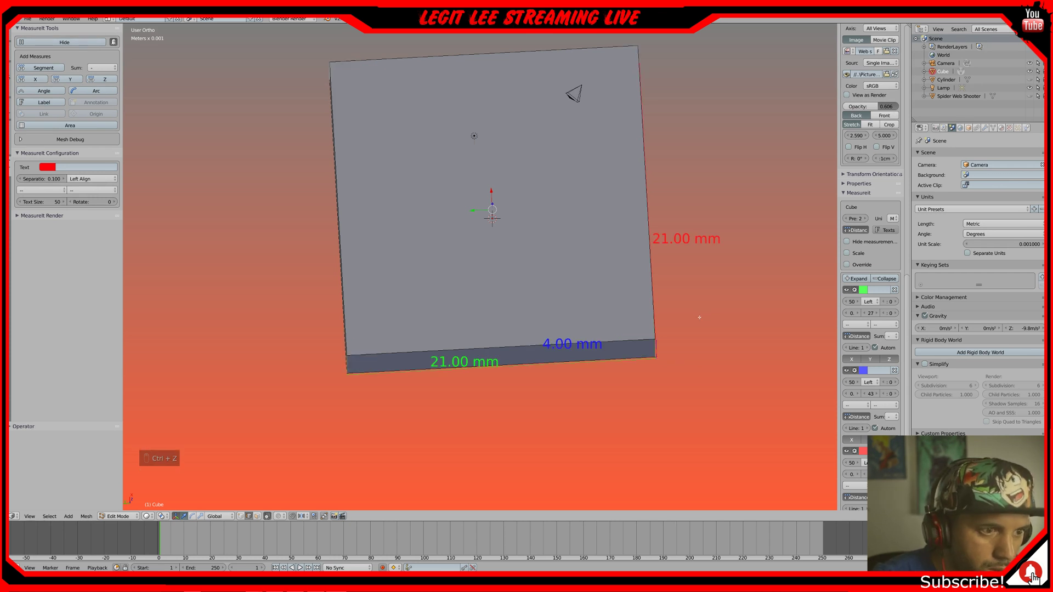
# - Bevel the block's four vertical corner edges by about 1.41 mm with 4 segments and clear the selection
pyautogui.hotkey('ctrl', 'b')
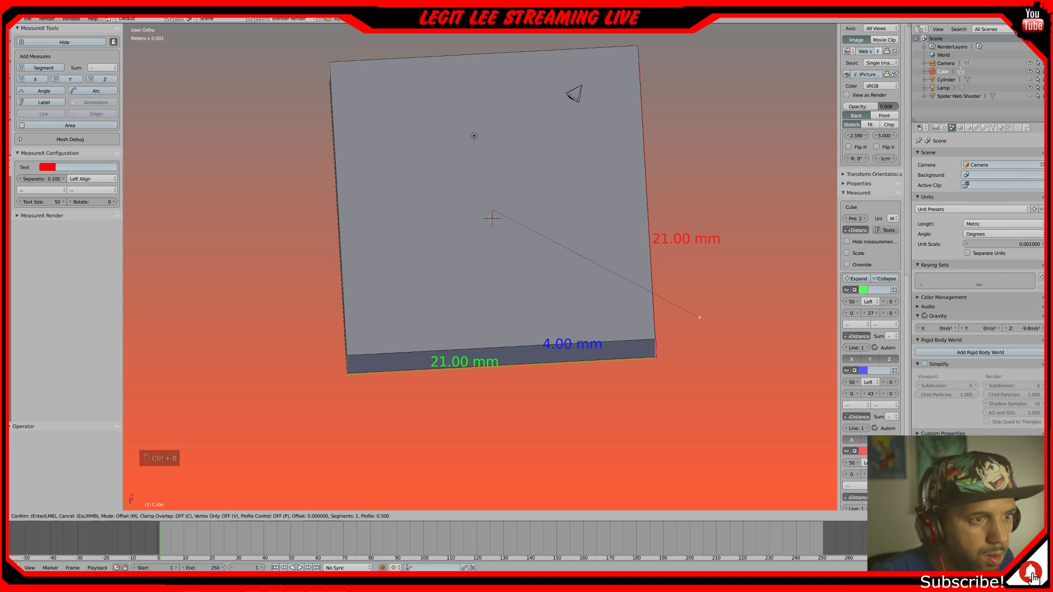
pyautogui.scroll(2, 713, 323)
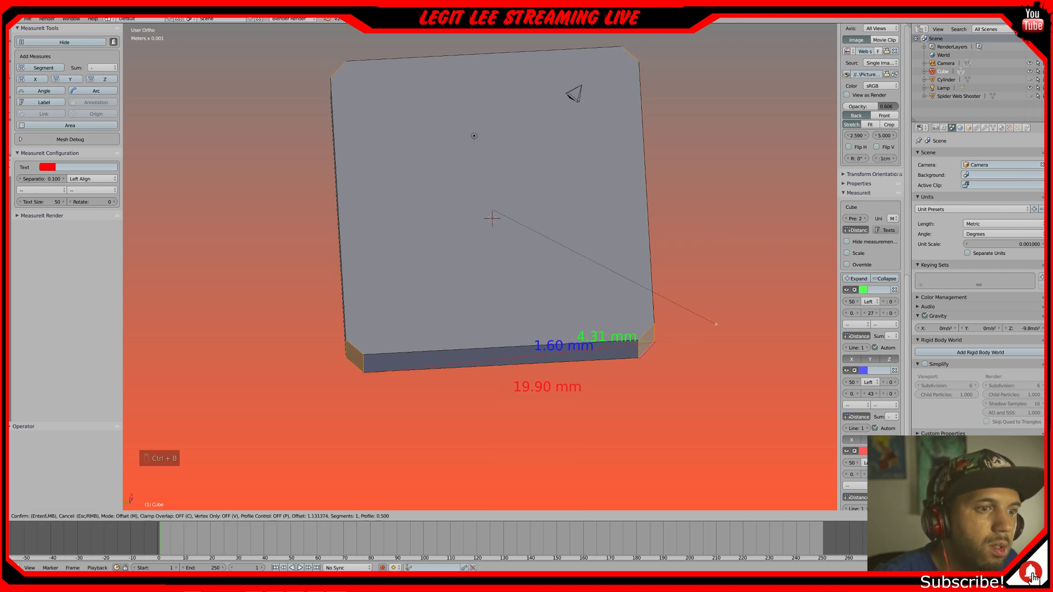
pyautogui.scroll(1, 716, 324)
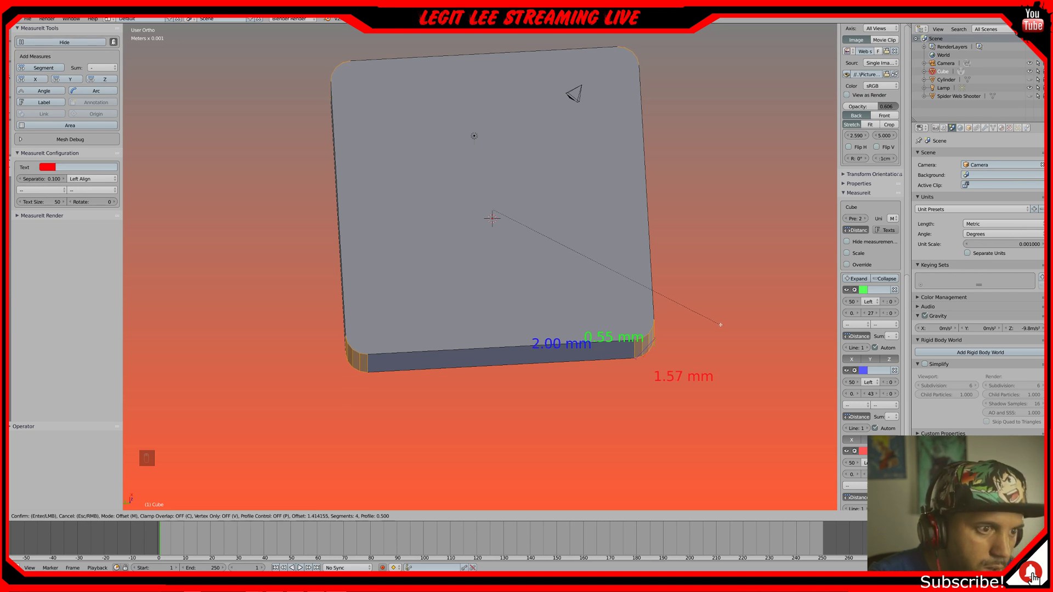
pyautogui.click(720, 325)
pyautogui.press('a')
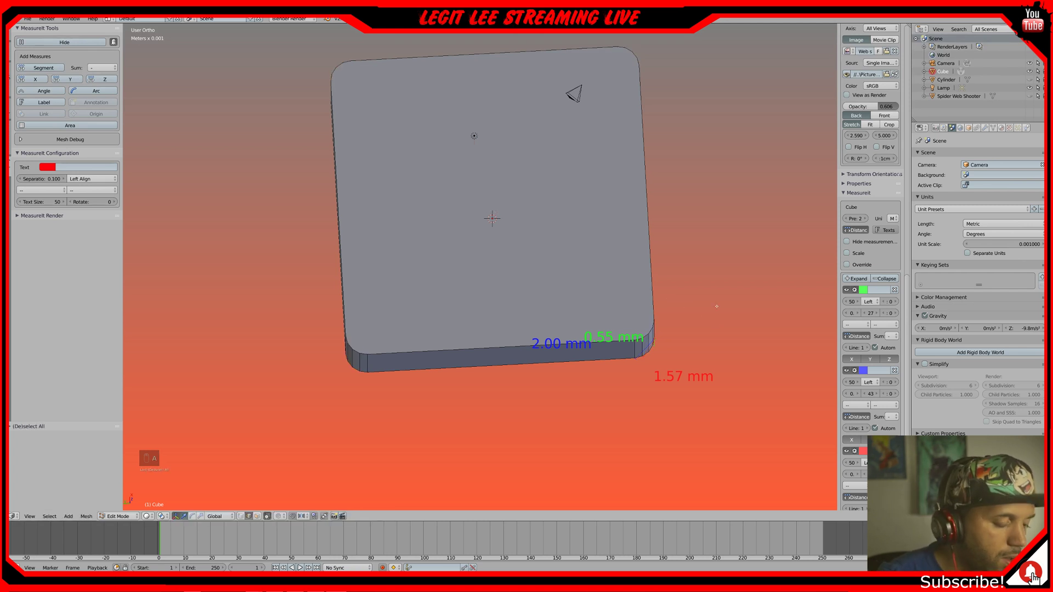
# - Select the block's entire mesh in top view and display it in wireframe
pyautogui.moveTo(717, 301); pyautogui.dragTo(706, 285, button='middle')
pyautogui.moveTo(688, 259); pyautogui.dragTo(592, 317, button='middle')
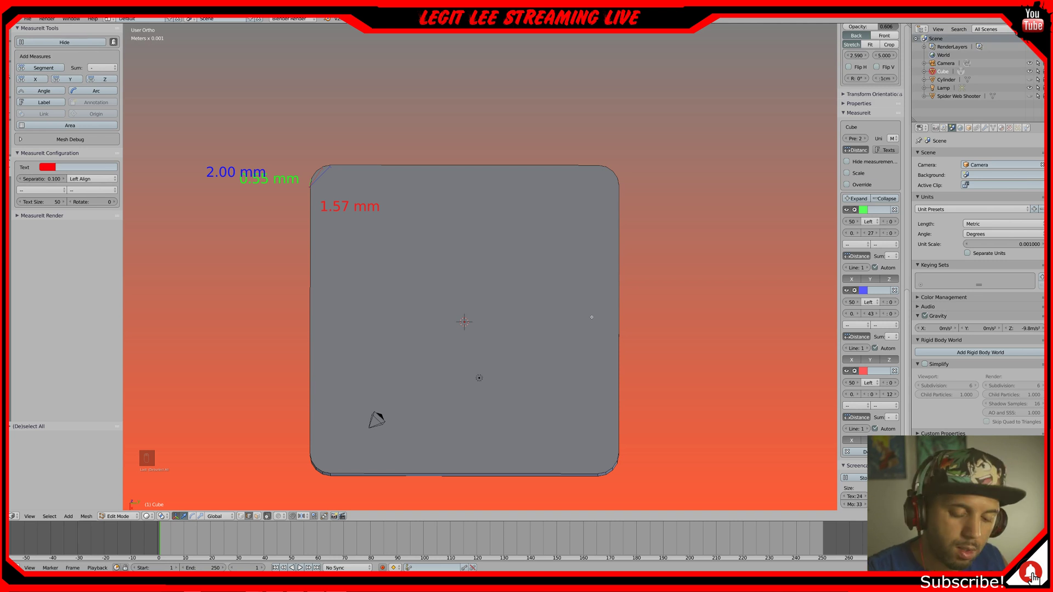
pyautogui.press('KP_1')
pyautogui.press('KP_7')
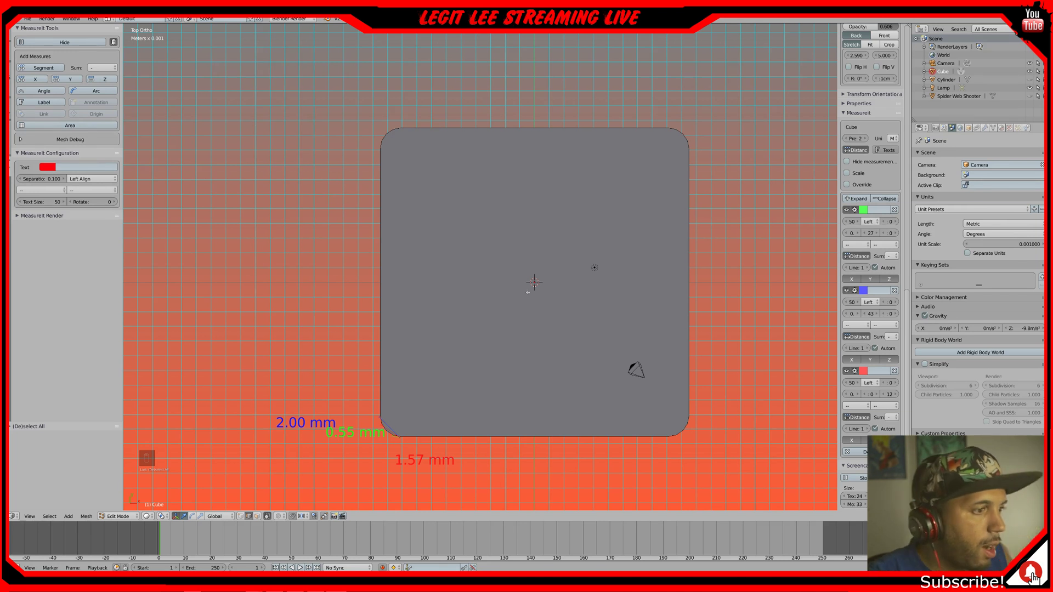
pyautogui.press('a')
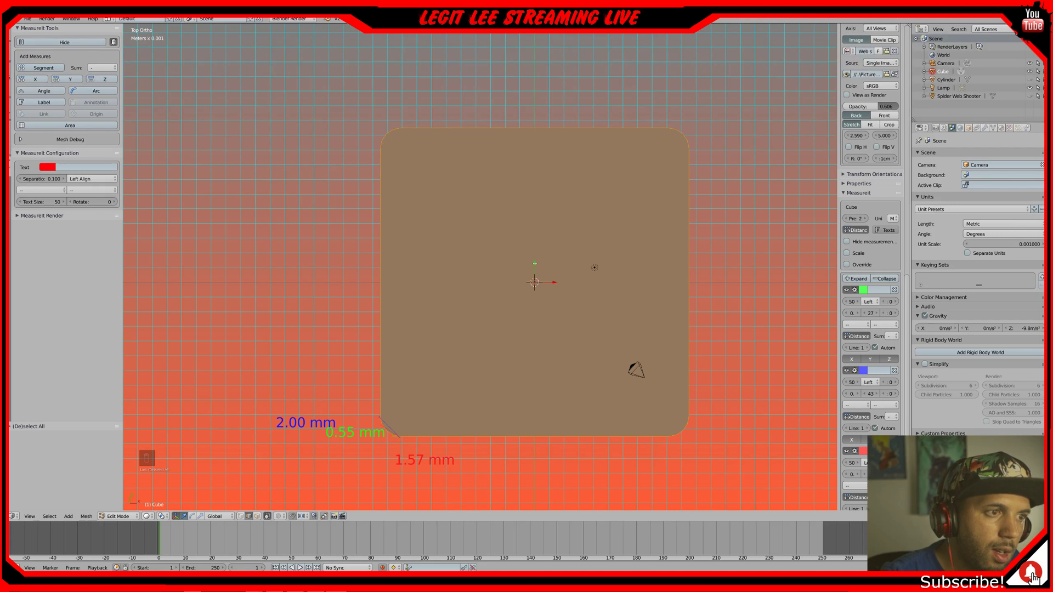
pyautogui.press('g')
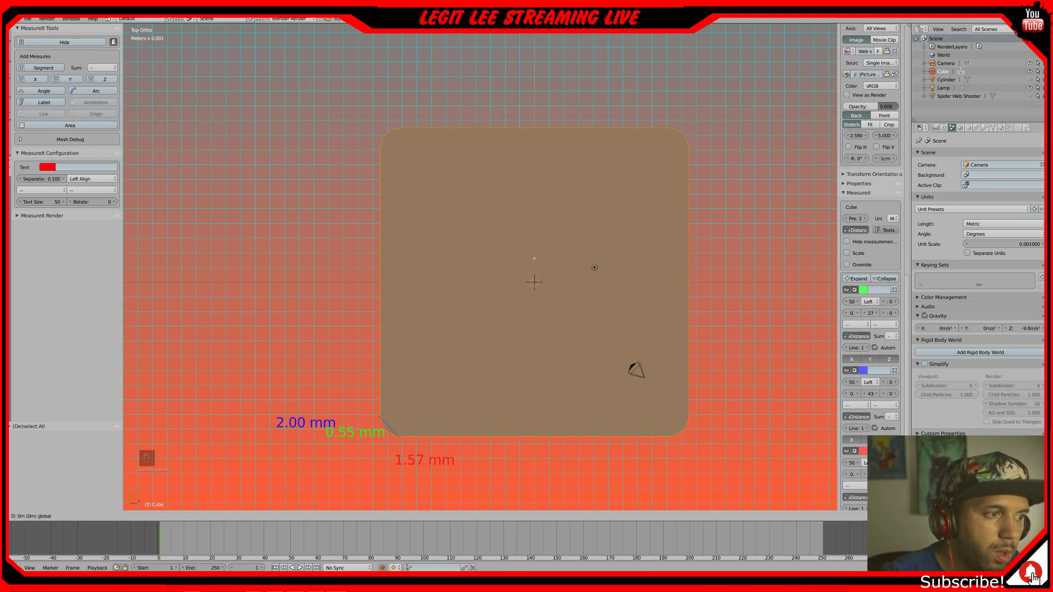
pyautogui.click(534, 258)
pyautogui.press('z')
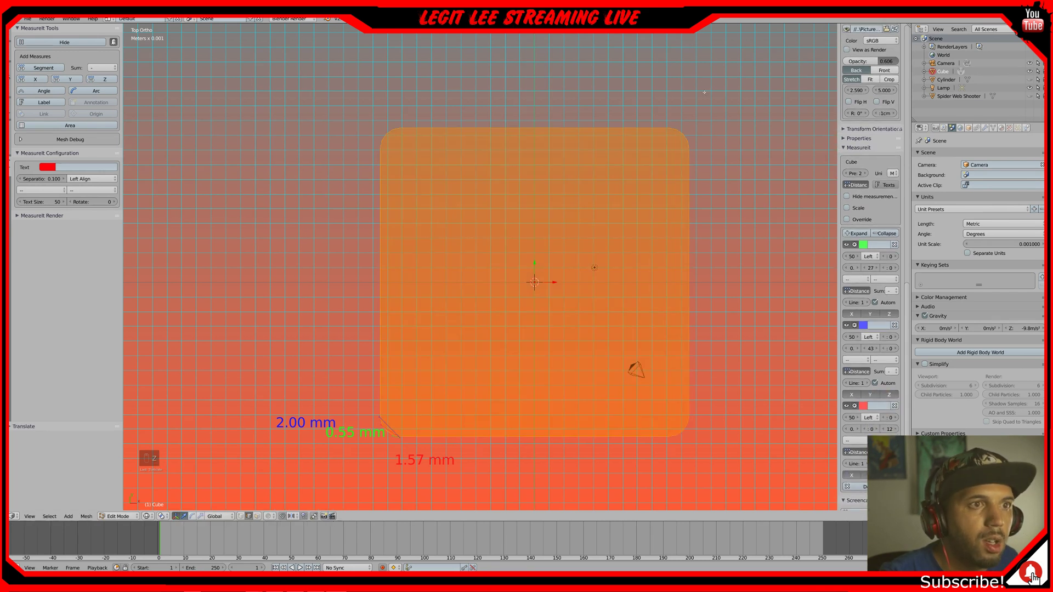
# - Try moving the whole mesh 1 mm along the global X axis in top view, and undo the move
pyautogui.moveTo(271, 185); pyautogui.dragTo(287, 219, button='middle')
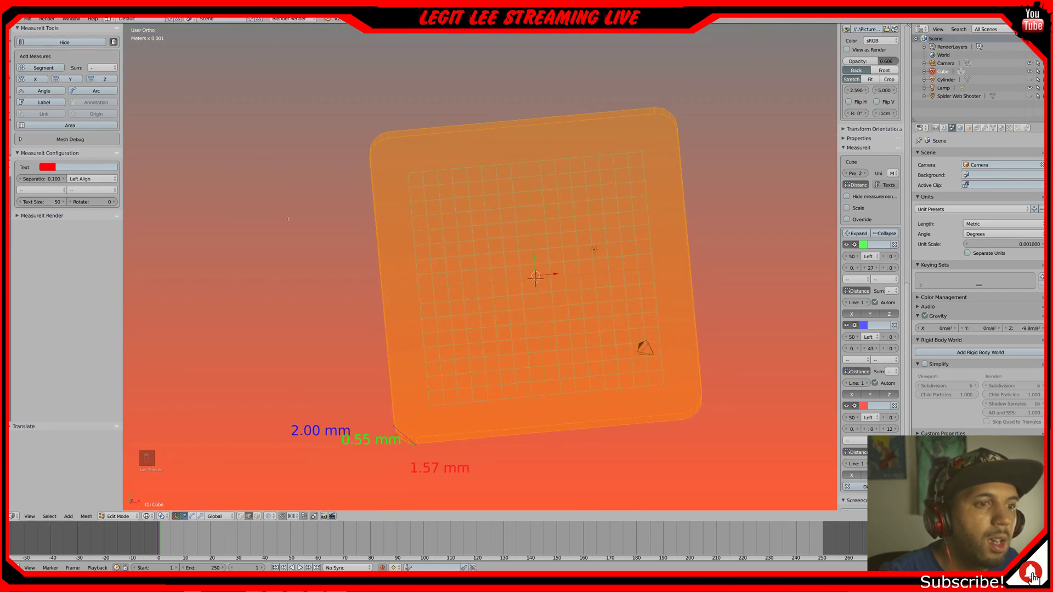
pyautogui.moveTo(569, 177); pyautogui.dragTo(565, 178, button='middle')
pyautogui.scroll(1, 565, 178)
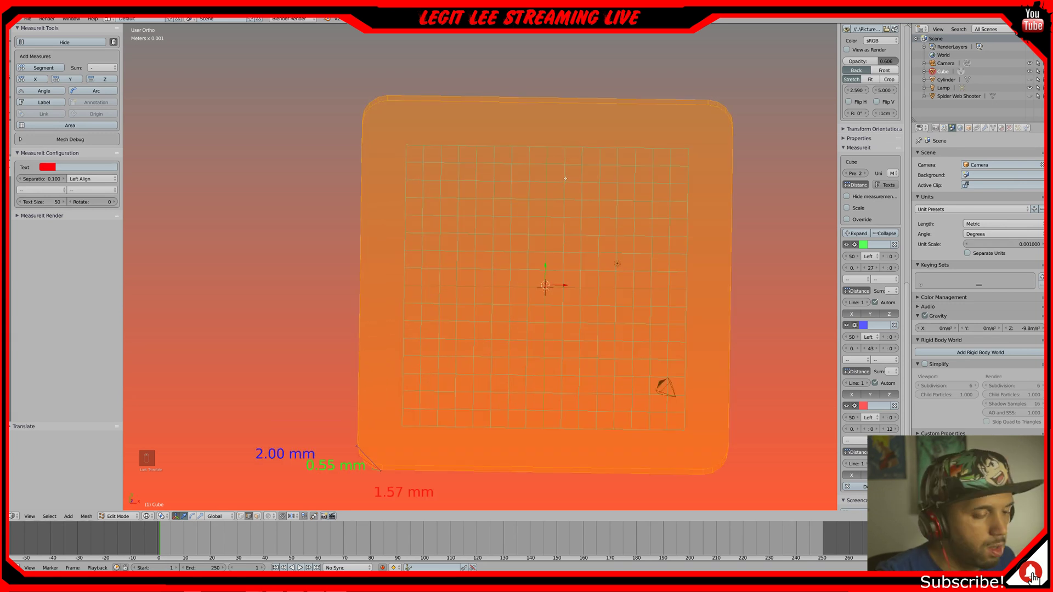
pyautogui.press('KP_1')
pyautogui.press('Num_Lock')
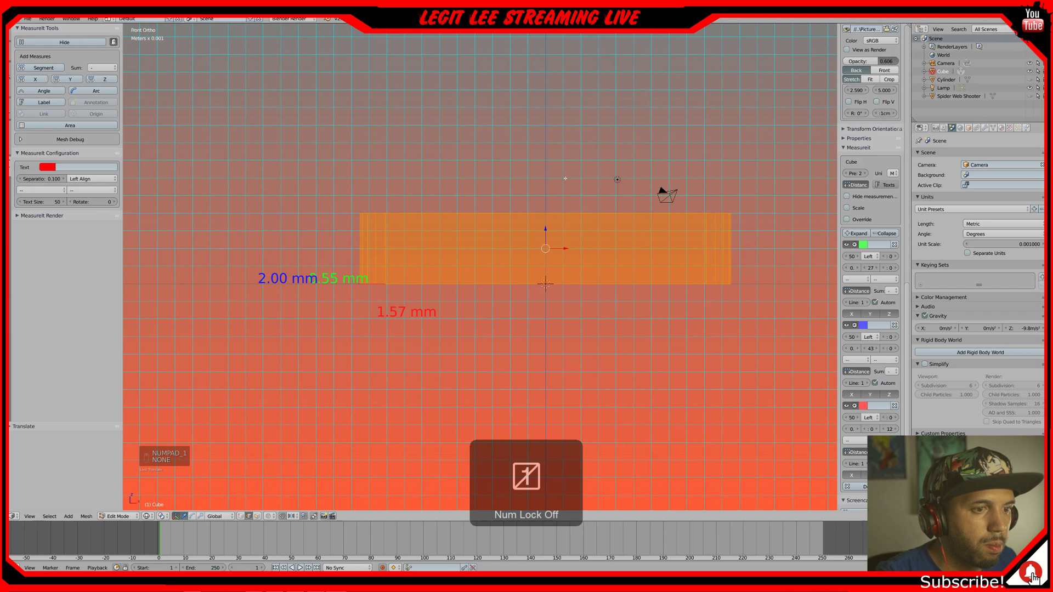
pyautogui.press('Num_Lock')
pyautogui.press('KP_7')
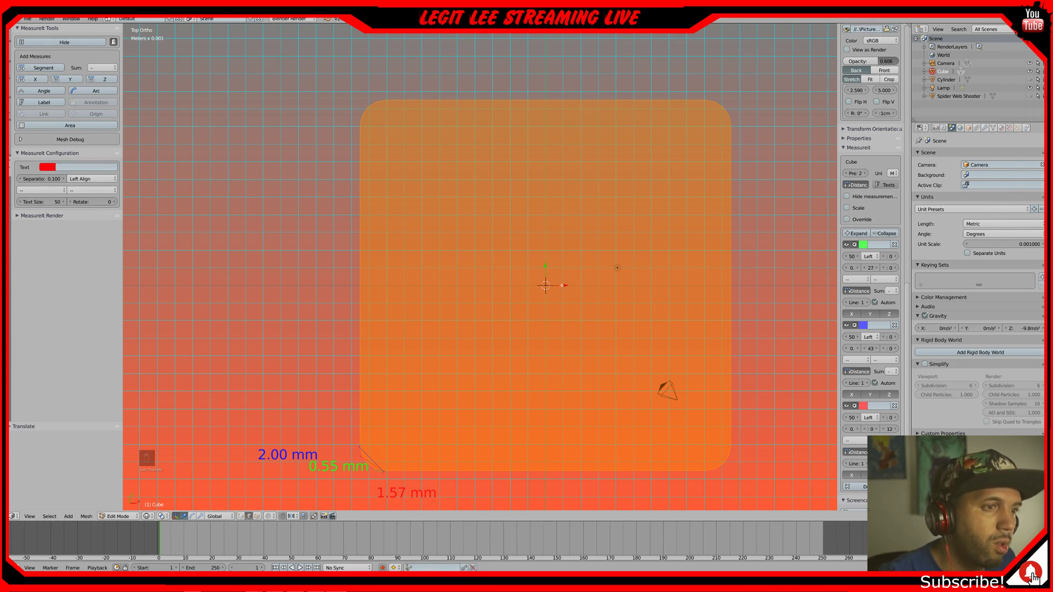
pyautogui.click(562, 285)
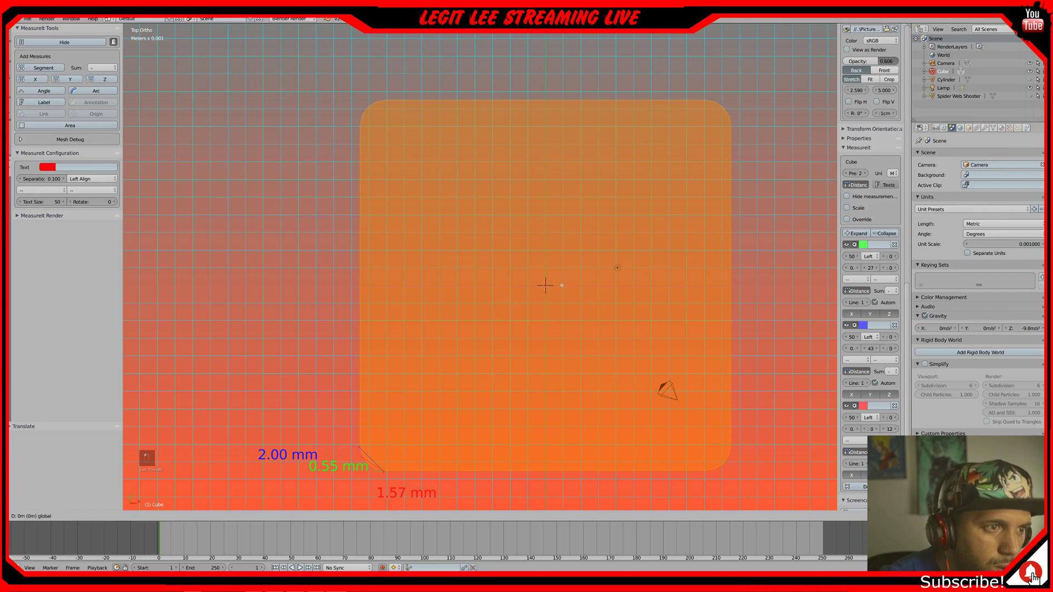
pyautogui.moveTo(567, 285); pyautogui.dragTo(573, 285)
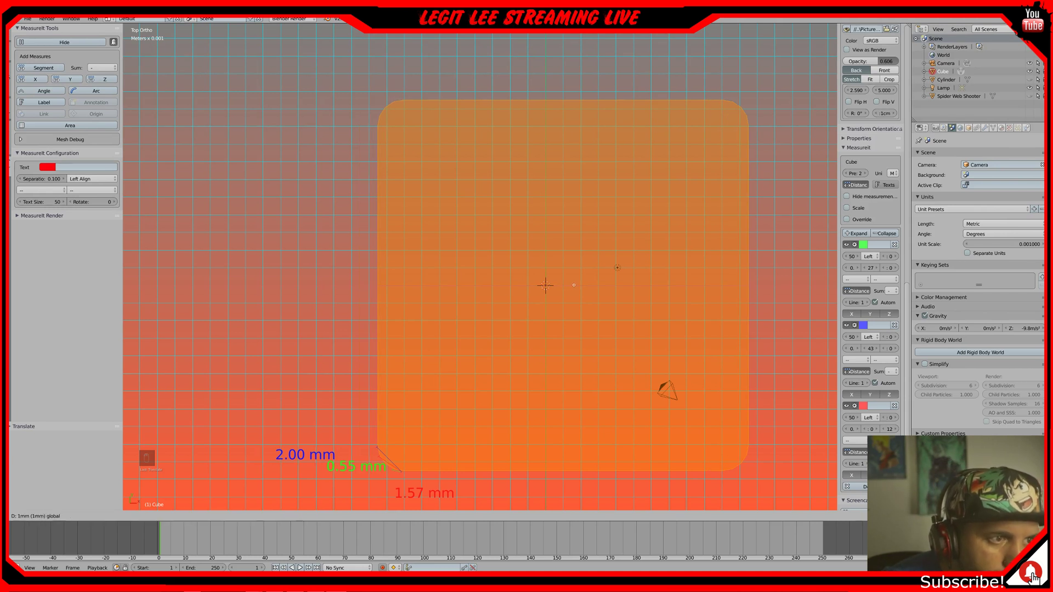
pyautogui.moveTo(573, 285); pyautogui.dragTo(572, 288)
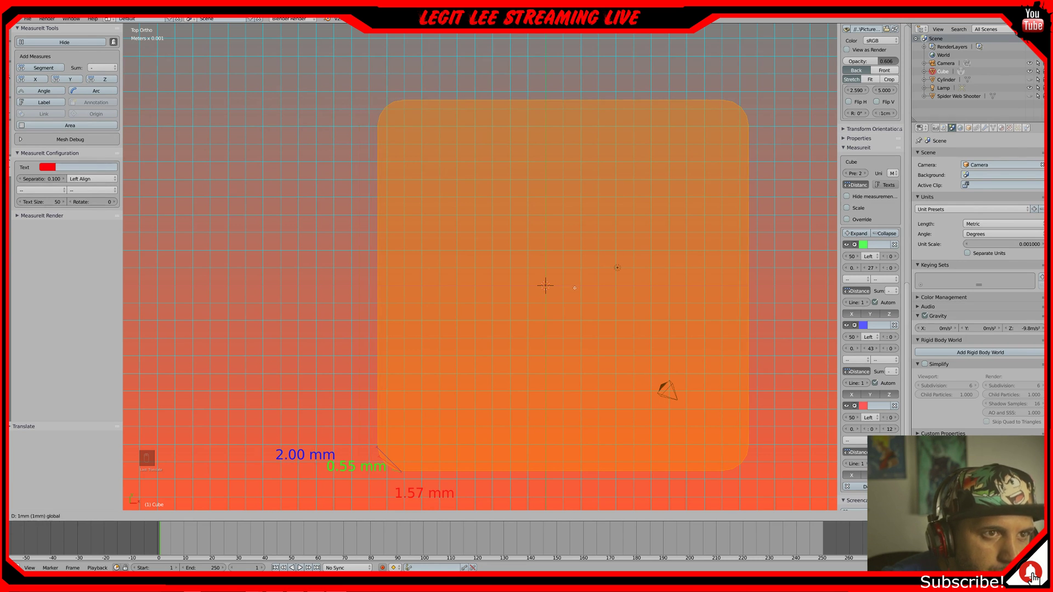
pyautogui.moveTo(572, 288); pyautogui.dragTo(571, 290)
pyautogui.hotkey('ctrl', 'z')
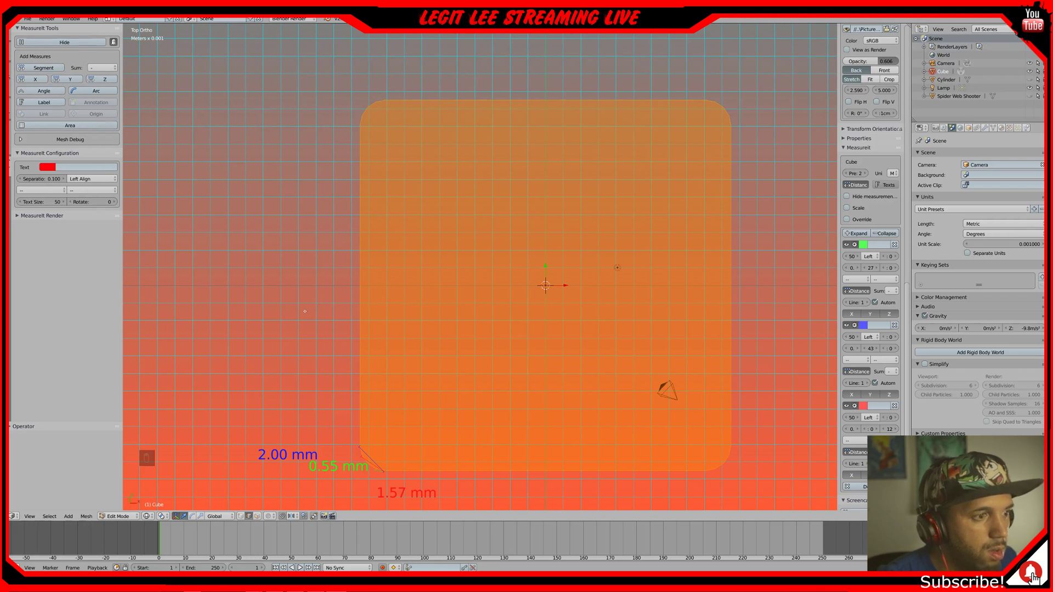
# - Return the block to object mode and show it with solid shading in top view
pyautogui.press('Tab')
pyautogui.press('Tab')
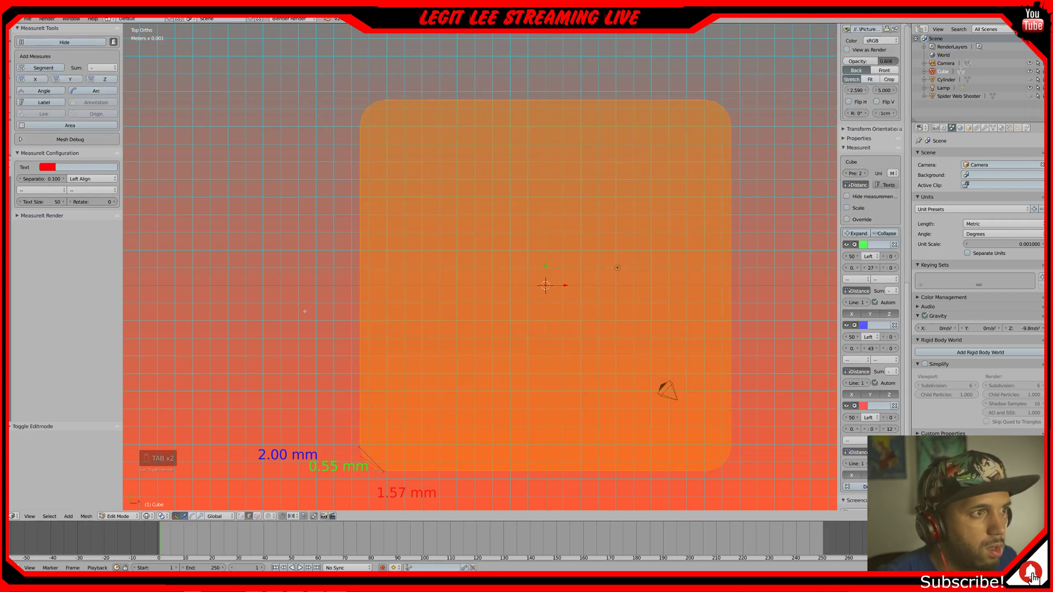
pyautogui.press('Tab')
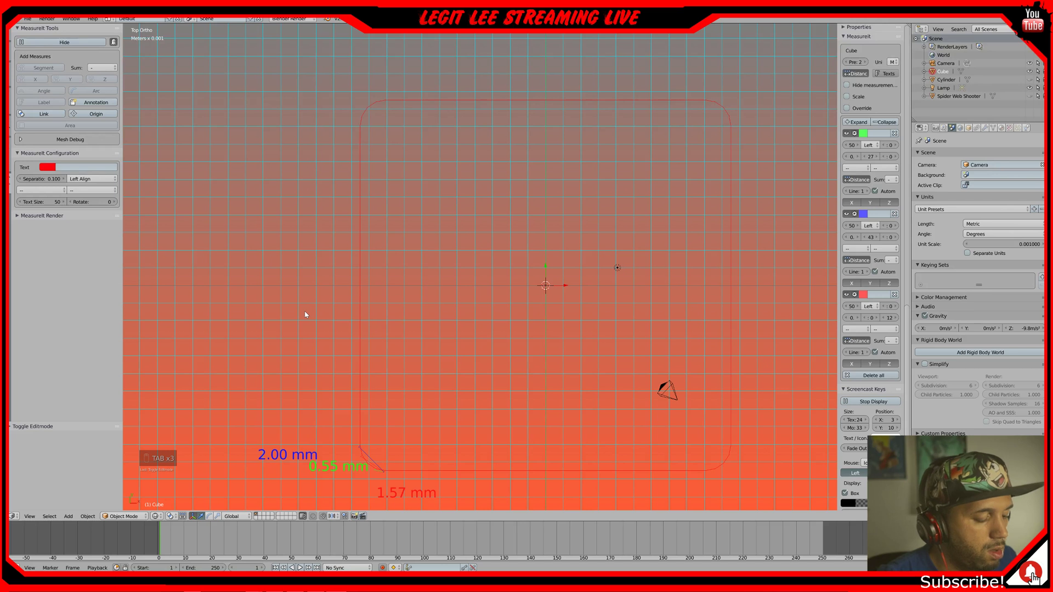
pyautogui.press('z')
pyautogui.moveTo(307, 308)
pyautogui.mouseDown(button='middle')
pyautogui.moveTo(318, 275)
pyautogui.moveTo(299, 313)
pyautogui.moveTo(309, 297)
pyautogui.mouseUp(button='middle')
pyautogui.press('KP_7')
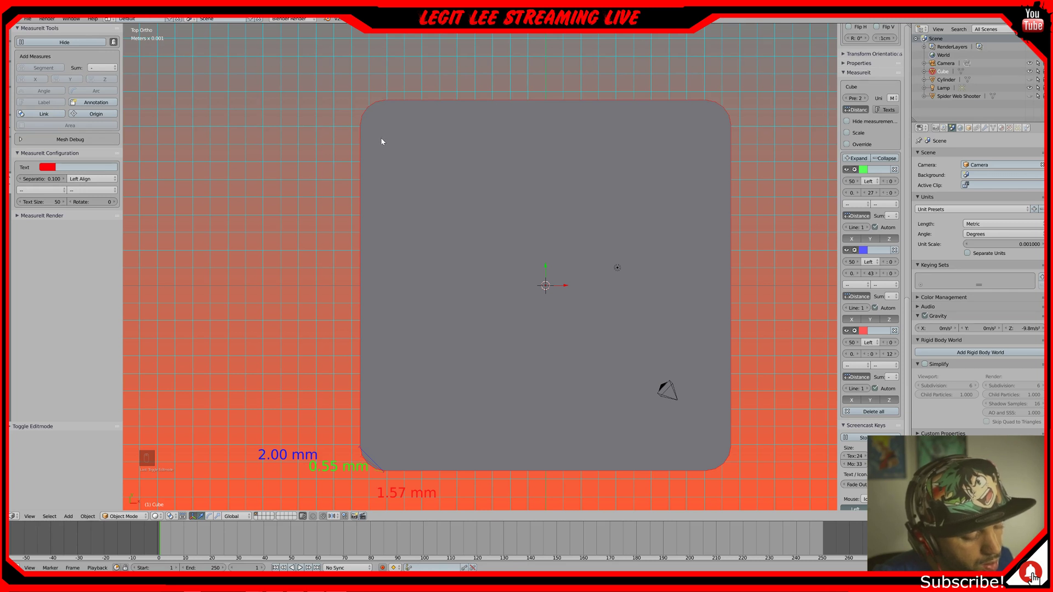
# - Add a mesh cylinder at the block's centre and check its position in wireframe shading
pyautogui.hotkey('shift', 'a')
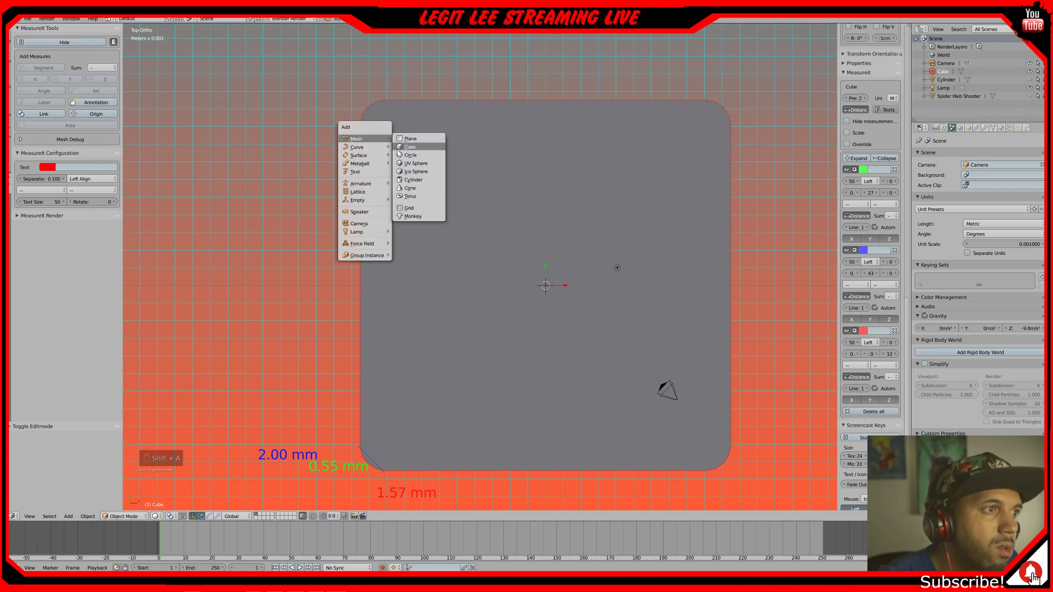
pyautogui.click(421, 182)
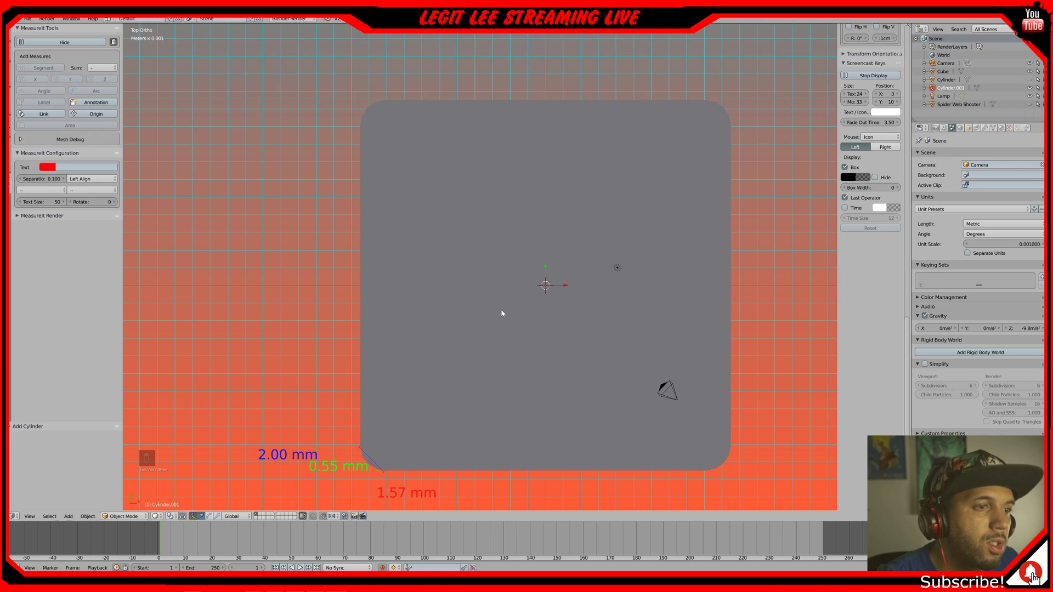
pyautogui.press('z')
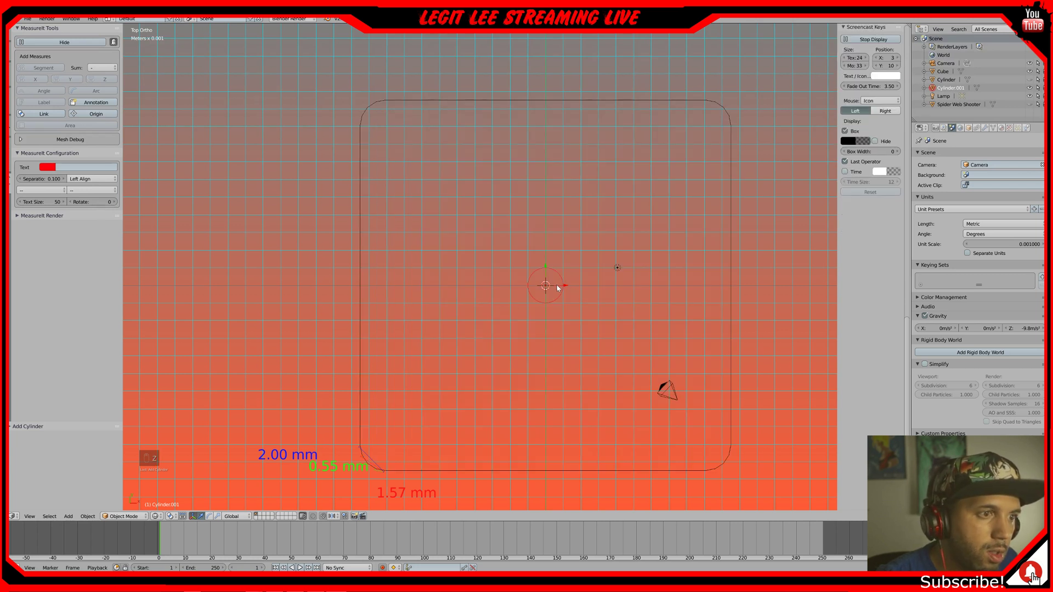
pyautogui.press('z')
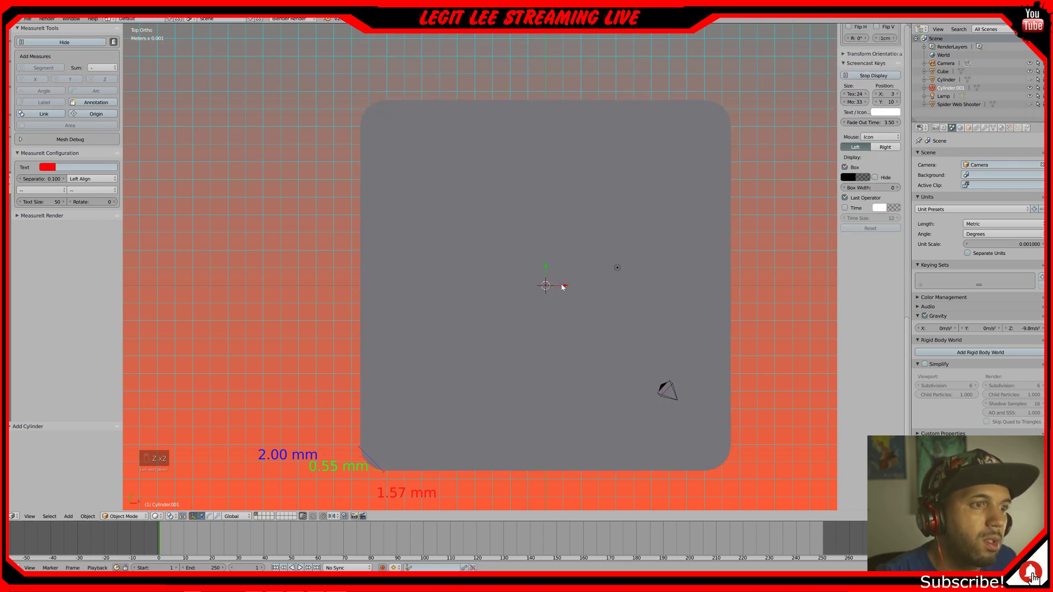
# - Move the new cylinder along negative X to just outside the block and raise it along Z until its base meets the block's underside level
pyautogui.moveTo(567, 288); pyautogui.dragTo(515, 292)
pyautogui.moveTo(407, 296); pyautogui.dragTo(360, 296)
pyautogui.moveTo(359, 292); pyautogui.dragTo(354, 249, button='middle')
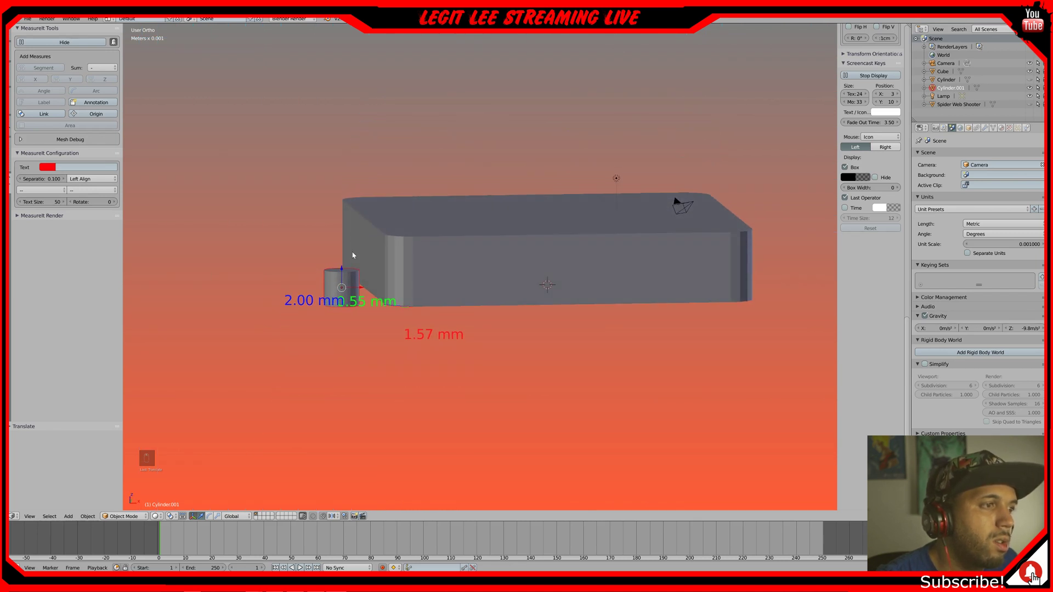
pyautogui.press('KP_1')
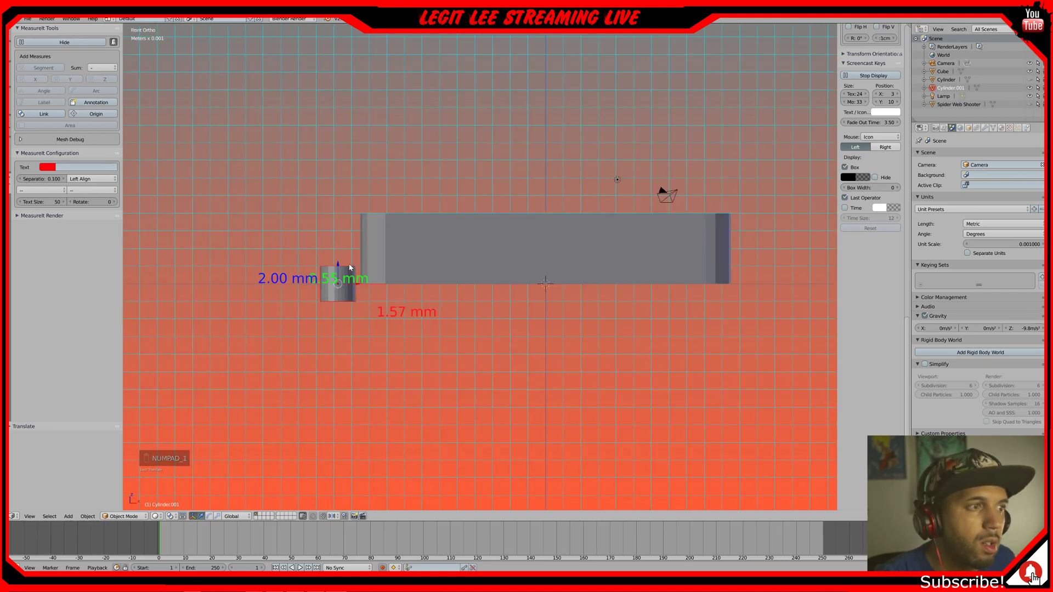
pyautogui.moveTo(338, 266); pyautogui.dragTo(340, 249)
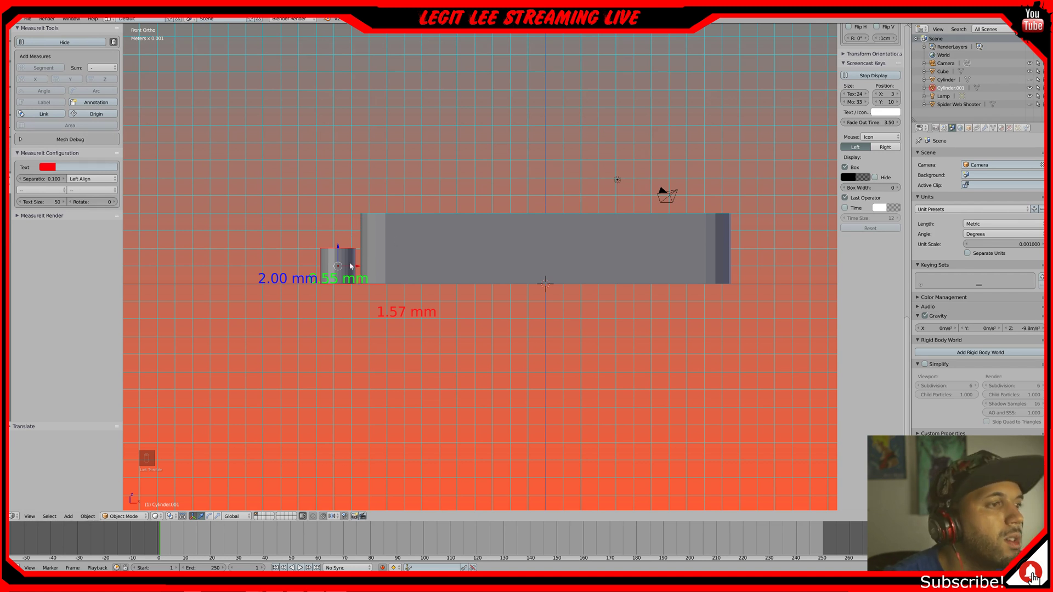
# - Try raising the cylinder along Z to the block's top level and nudging it along X beside the block
pyautogui.moveTo(338, 250); pyautogui.dragTo(339, 209)
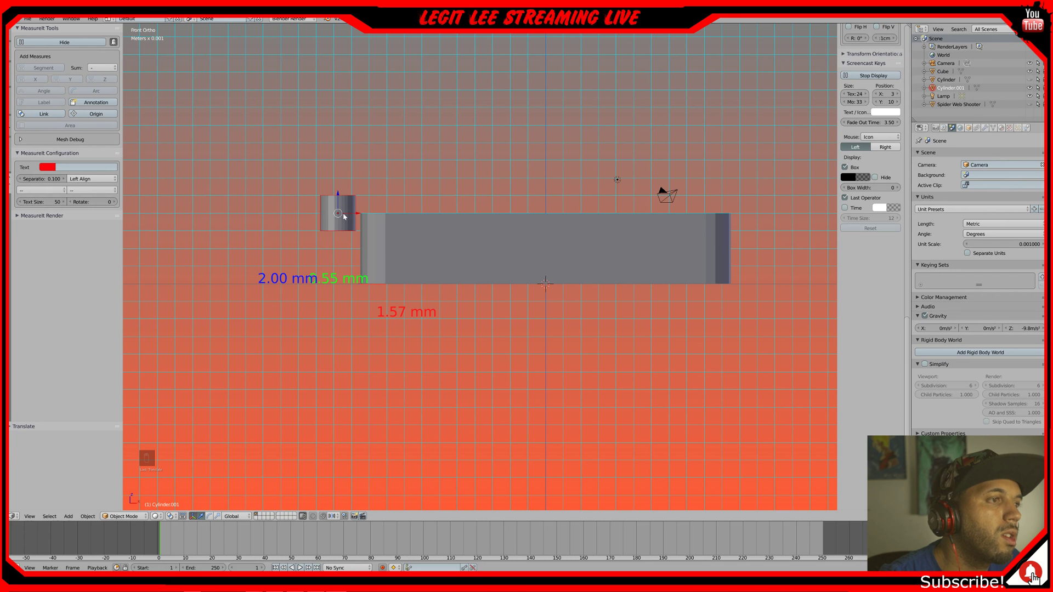
pyautogui.moveTo(356, 215); pyautogui.dragTo(353, 213)
pyautogui.scroll(3, 348, 219)
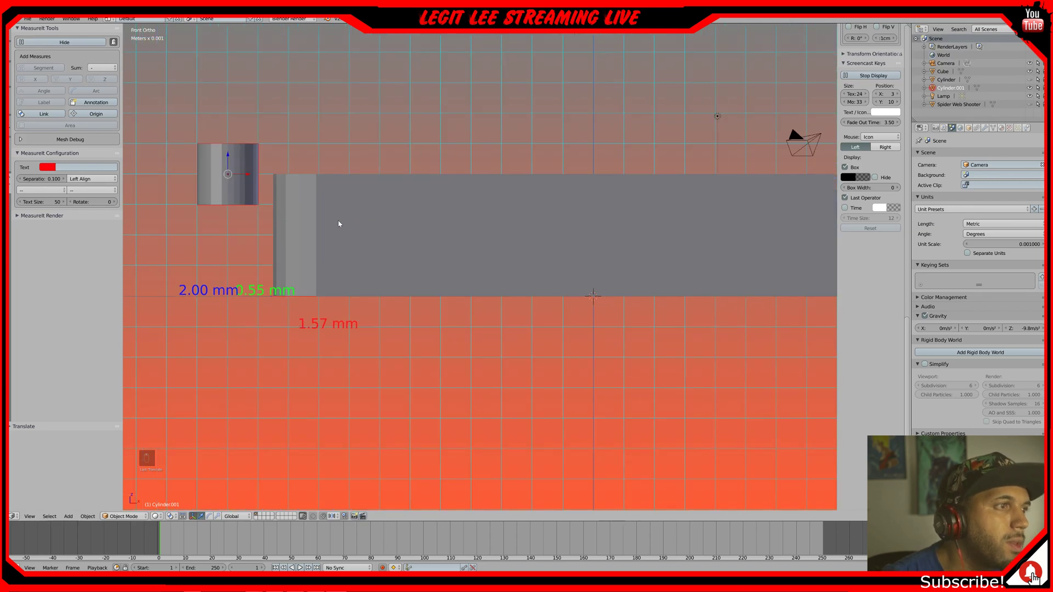
pyautogui.keyDown('shift'); pyautogui.moveTo(241, 188); pyautogui.dragTo(343, 200, button='middle'); pyautogui.keyUp('shift')
pyautogui.moveTo(350, 194); pyautogui.dragTo(350, 193)
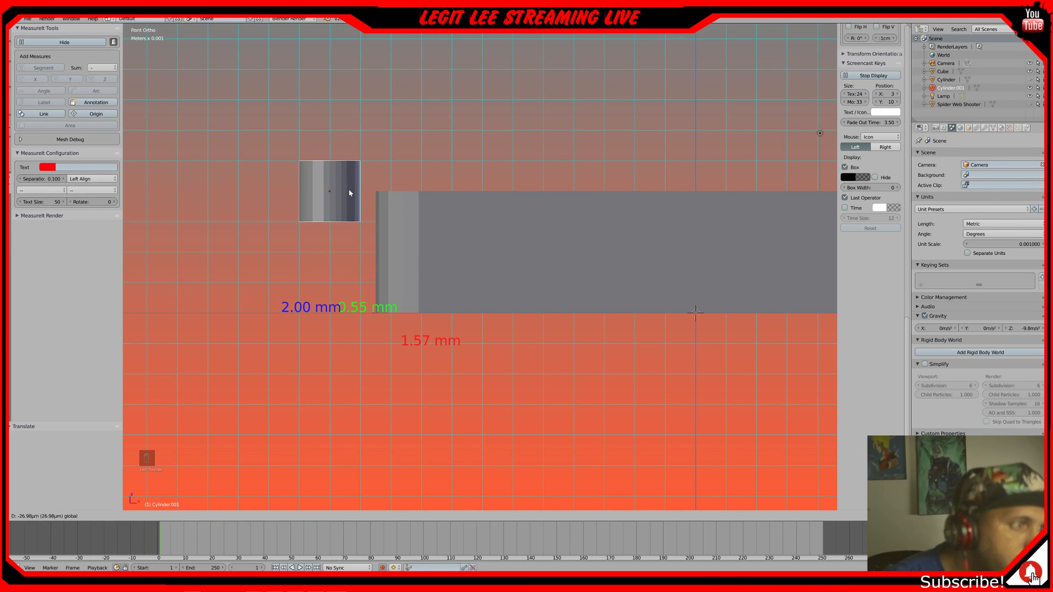
pyautogui.moveTo(350, 193); pyautogui.dragTo(367, 195)
pyautogui.rightClick(368, 196)
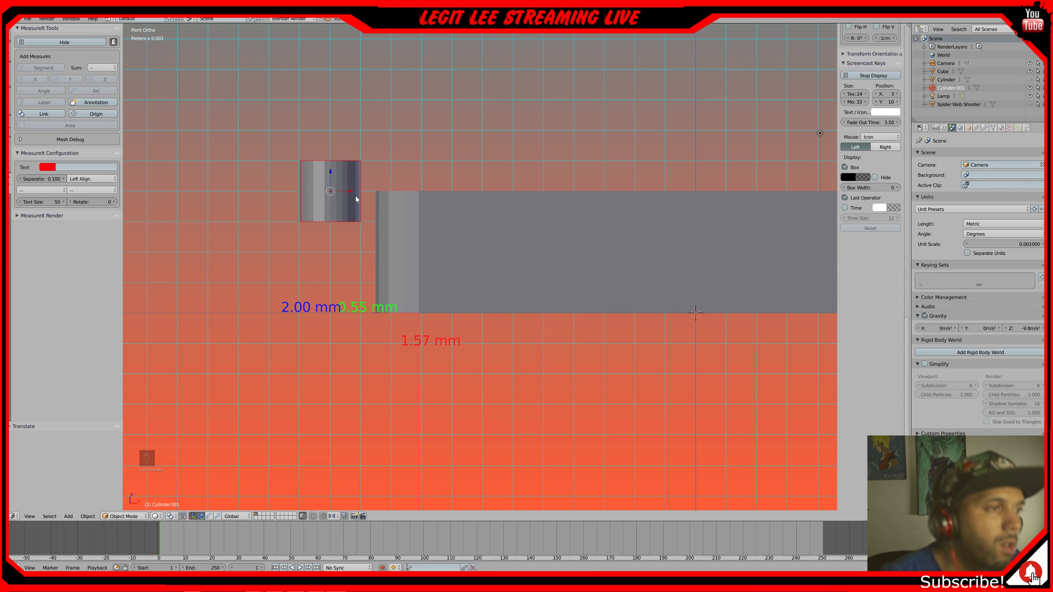
# - Undo the cylinder's moves back to its starting position at the block's centre
pyautogui.hotkey('ctrl', 'z')
pyautogui.hotkey('ctrl', 'z')
pyautogui.hotkey('ctrl', 'z')
pyautogui.hotkey('ctrl', 'z')
pyautogui.hotkey('ctrl', 'z')
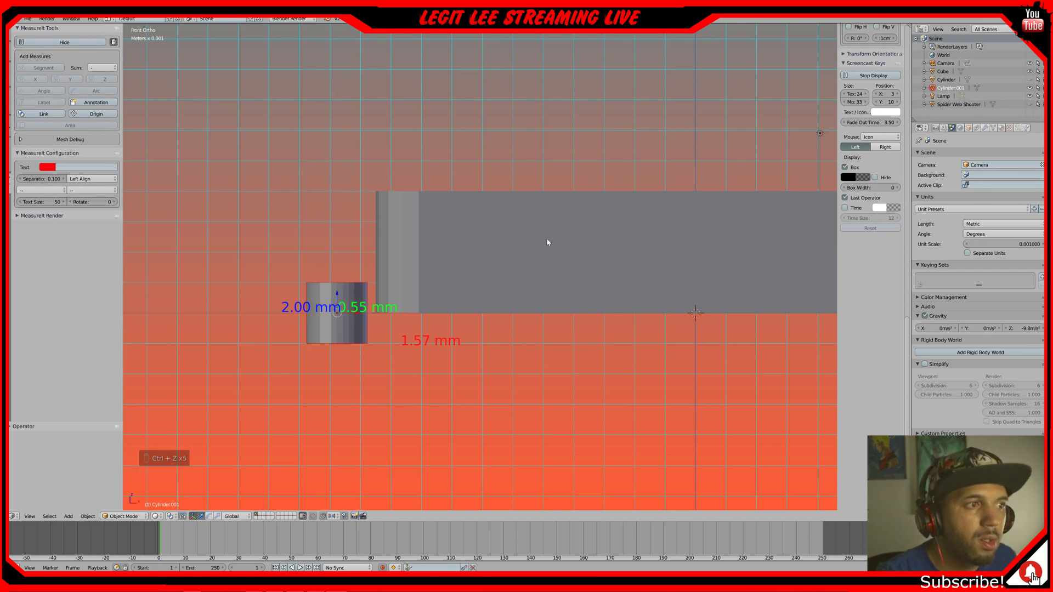
pyautogui.hotkey('ctrl', 'z')
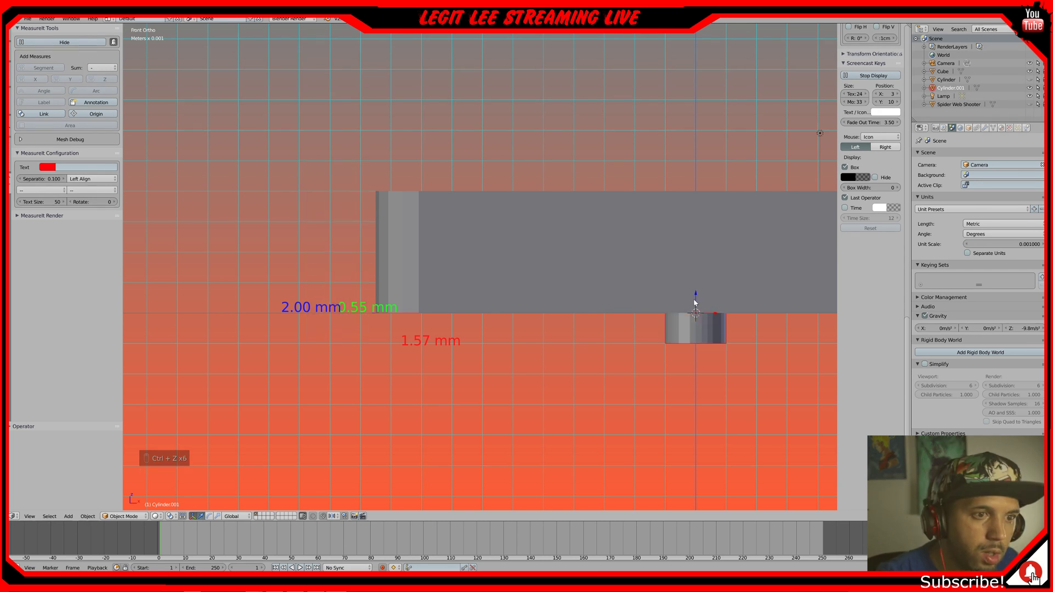
# - Raise the cylinder until it sits half-sunk in the block's top face, and shift it along X and Y to the back-left corner
pyautogui.moveTo(696, 299); pyautogui.dragTo(435, 185)
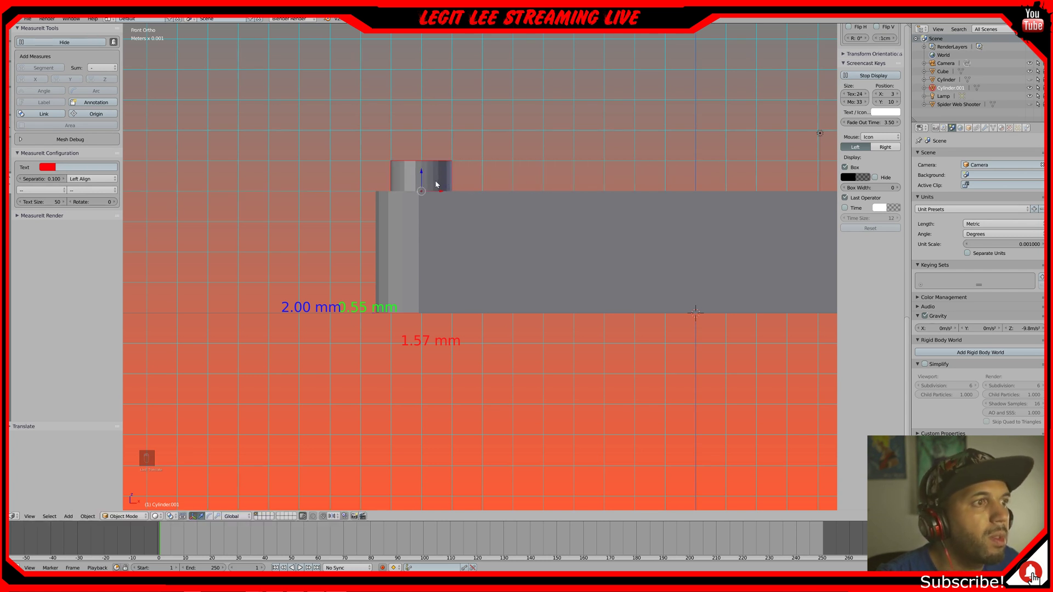
pyautogui.moveTo(508, 186); pyautogui.dragTo(504, 221, button='middle')
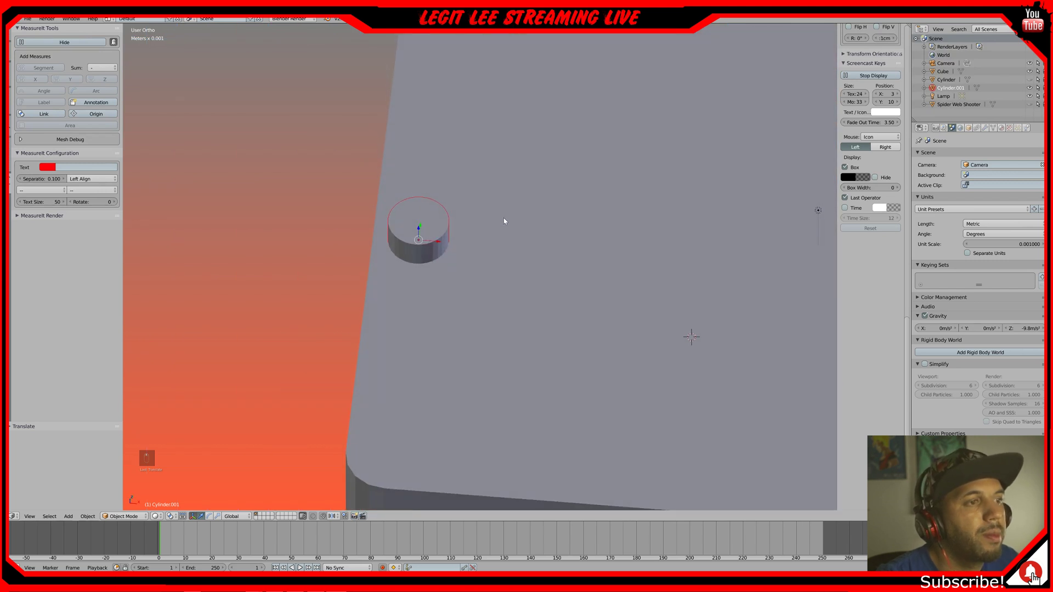
pyautogui.press('KP_7')
pyautogui.scroll(-2, 503, 221)
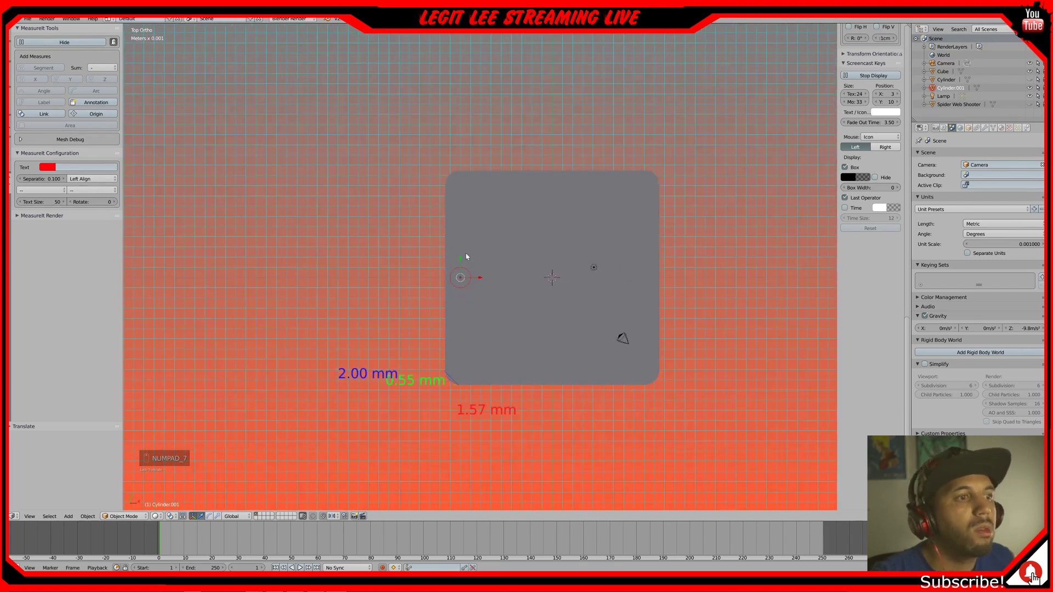
pyautogui.moveTo(460, 264); pyautogui.dragTo(465, 189)
pyautogui.click(465, 174)
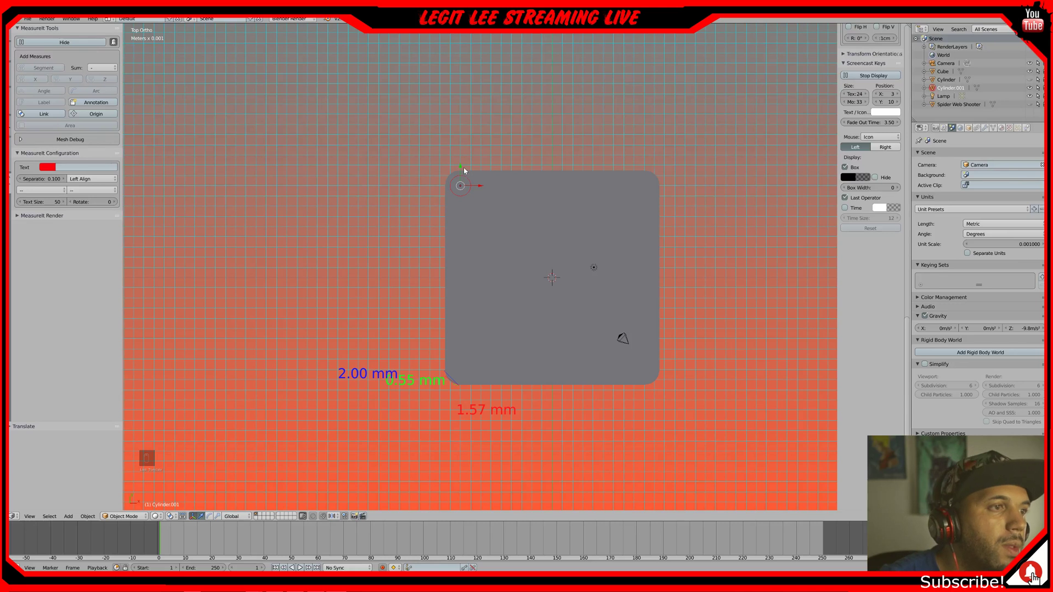
# - Nudge the cylinder along Y in top view until its circle touches the block's back edge
pyautogui.scroll(2, 459, 168)
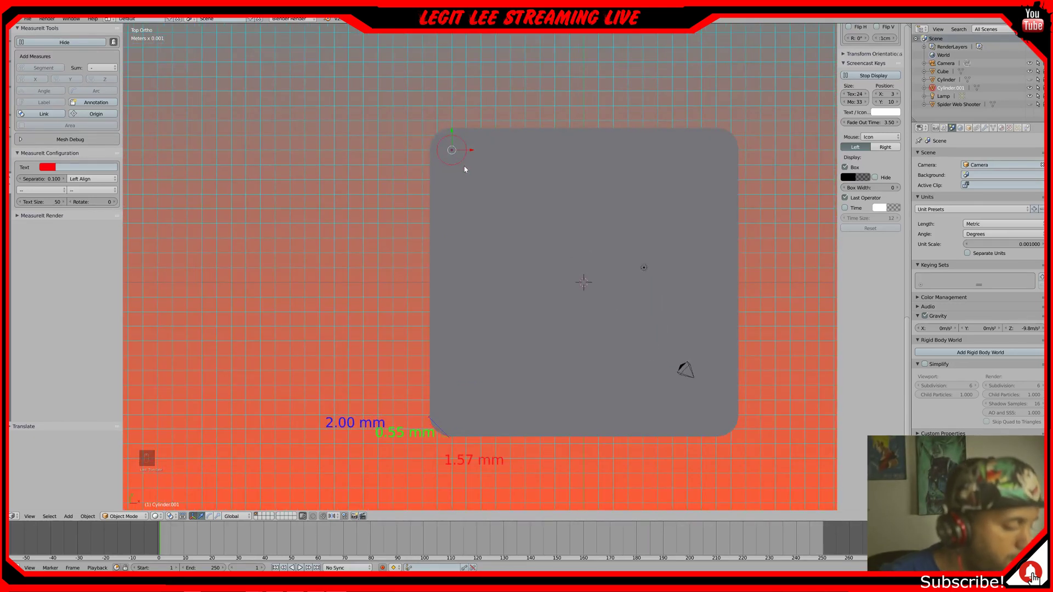
pyautogui.keyDown('shift'); pyautogui.moveTo(465, 168); pyautogui.dragTo(451, 311, button='middle'); pyautogui.keyUp('shift')
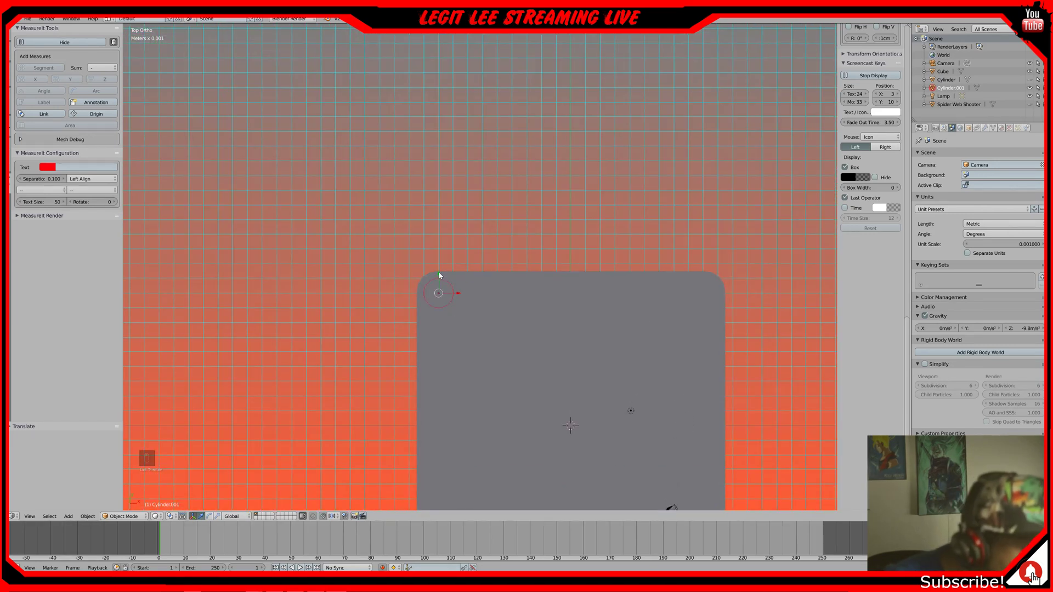
pyautogui.press('g')
pyautogui.press('y')
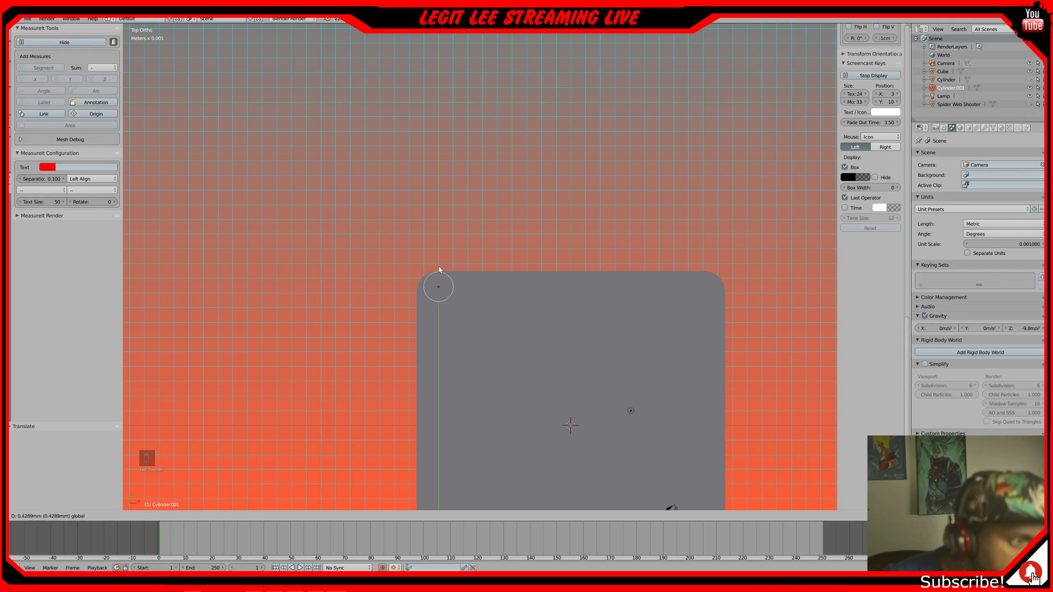
pyautogui.click(439, 269)
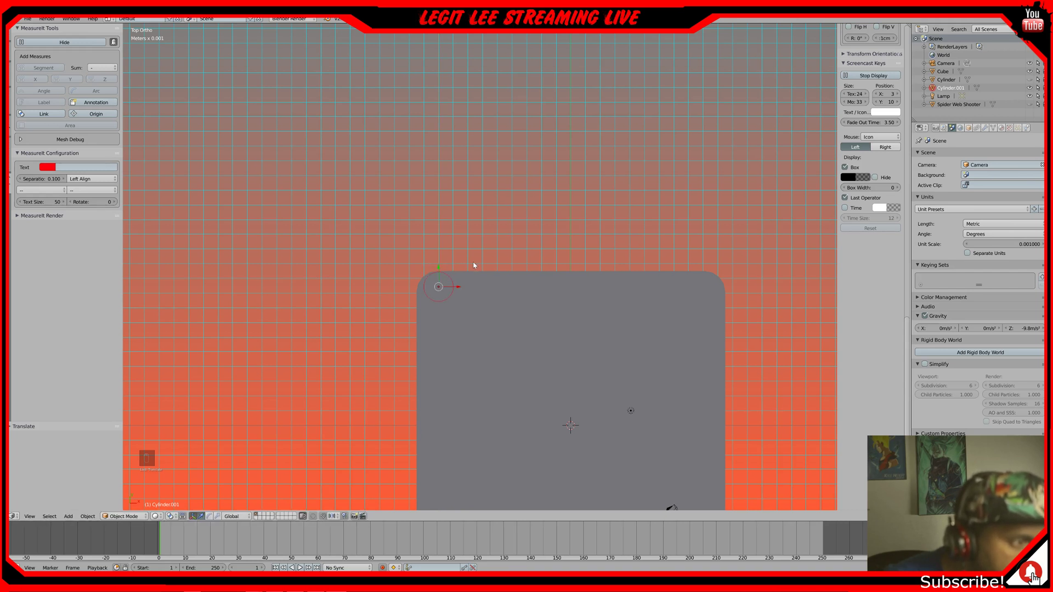
pyautogui.scroll(2, 468, 261)
pyautogui.scroll(2, 469, 264)
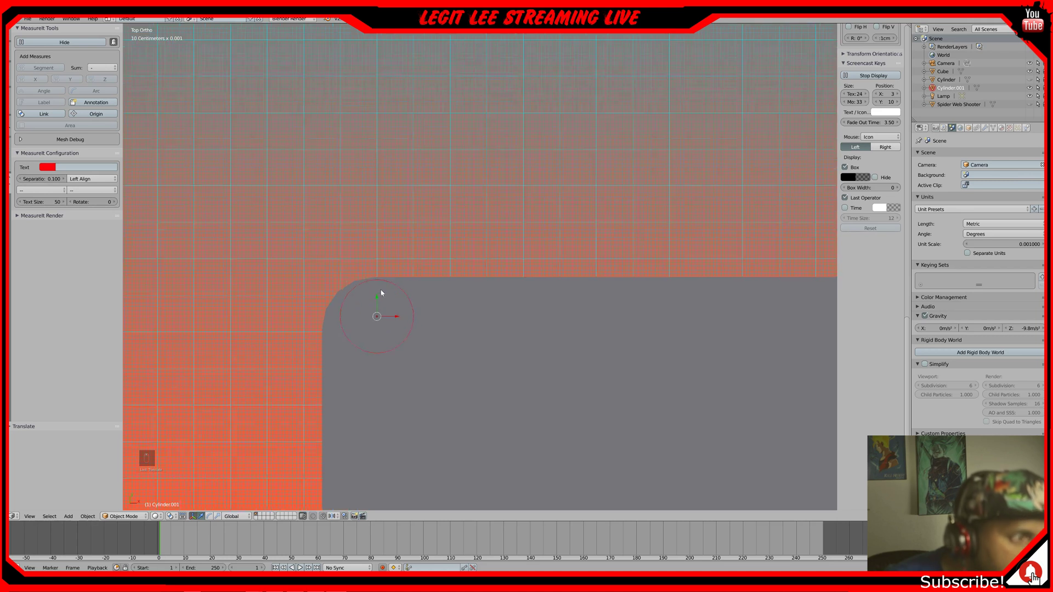
pyautogui.press('g')
pyautogui.press('y')
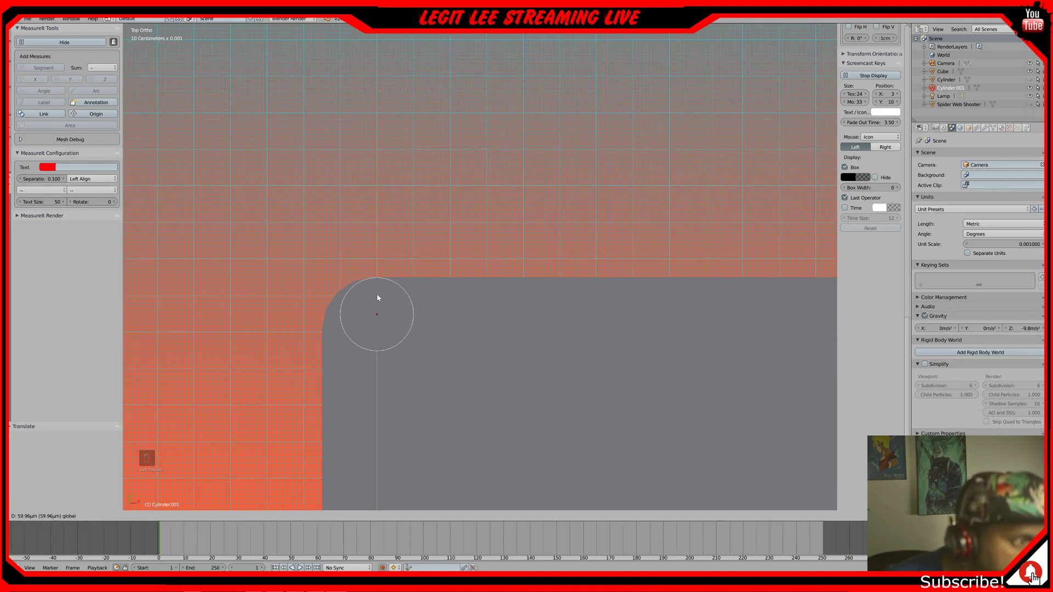
pyautogui.click(378, 298)
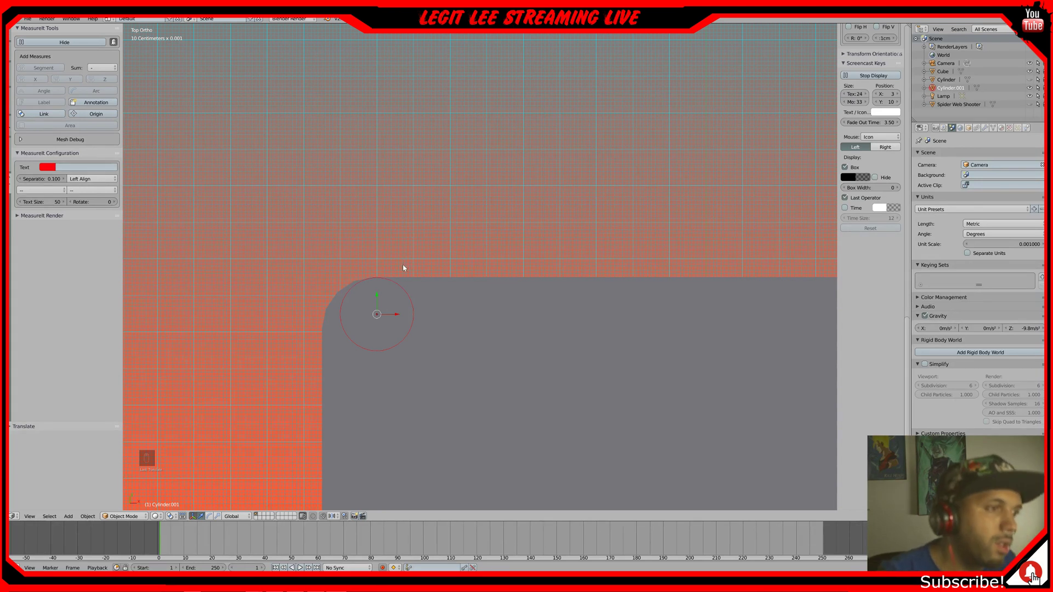
# - Move the cylinder about 1 mm inward from the block's back edge along negative Y
pyautogui.scroll(-1, 404, 267)
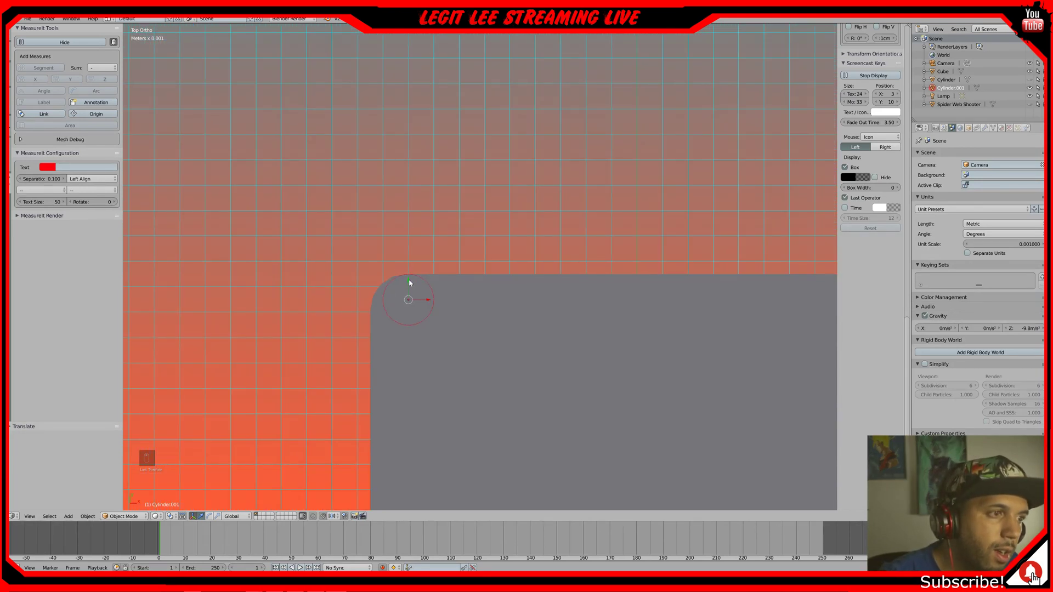
pyautogui.press('g')
pyautogui.press('y')
pyautogui.click(409, 298)
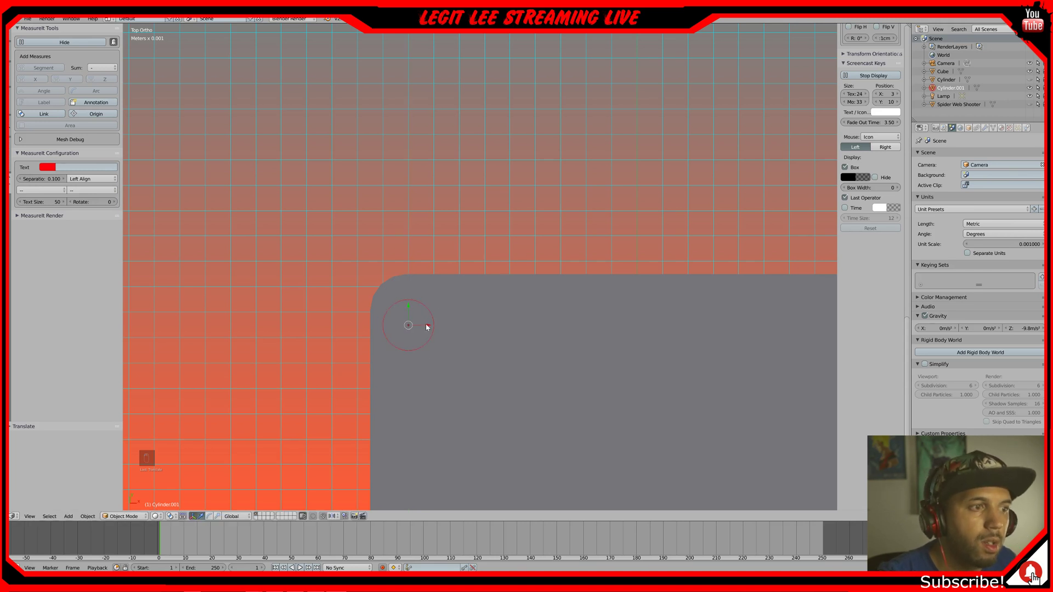
# - Align the cylinder with the block's left edge along X, and offset it 1 mm inward from that edge
pyautogui.press('g')
pyautogui.press('x')
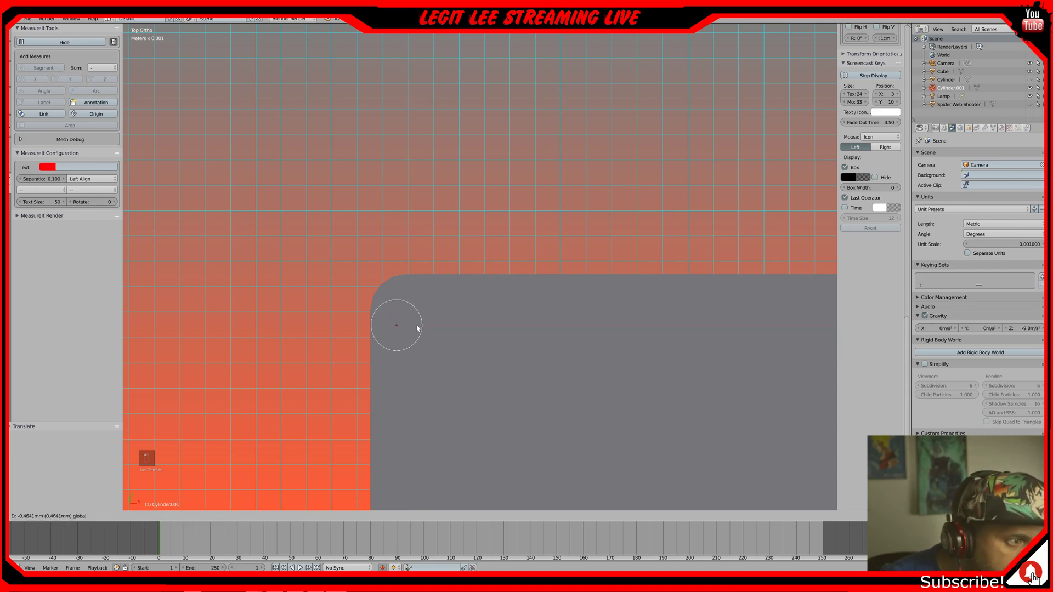
pyautogui.click(417, 328)
pyautogui.press('g')
pyautogui.press('x')
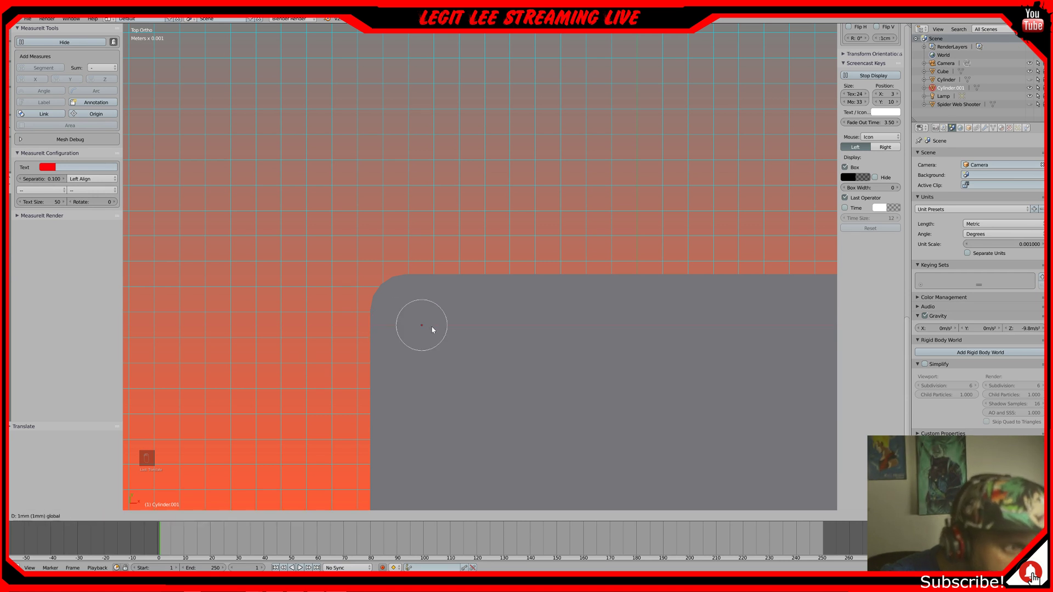
pyautogui.click(432, 329)
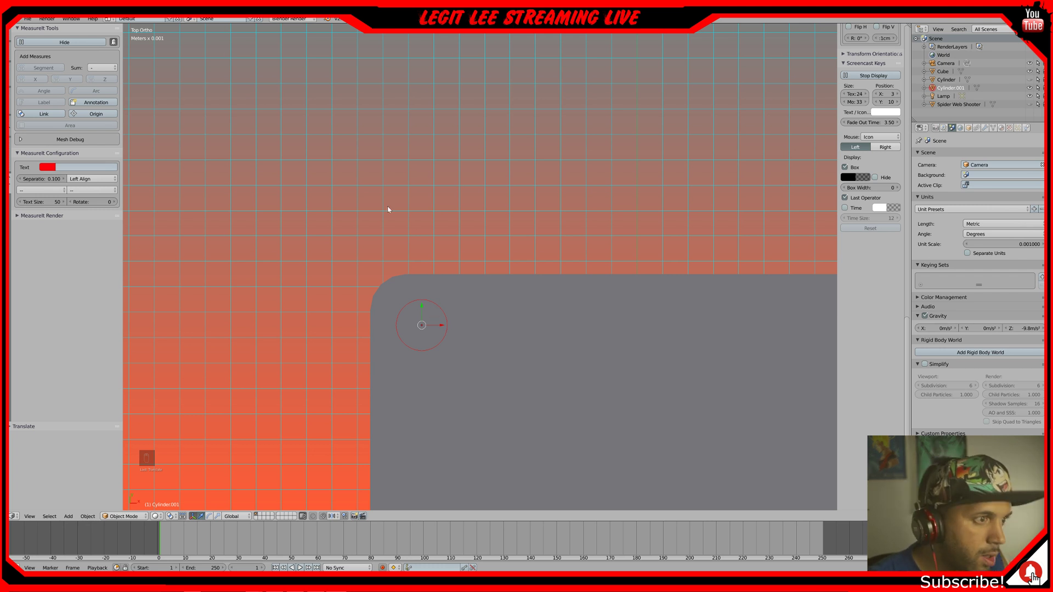
# - Add a mesh cube at the block's centre and raise it along Z until it floats above the block
pyautogui.scroll(-3, 369, 199)
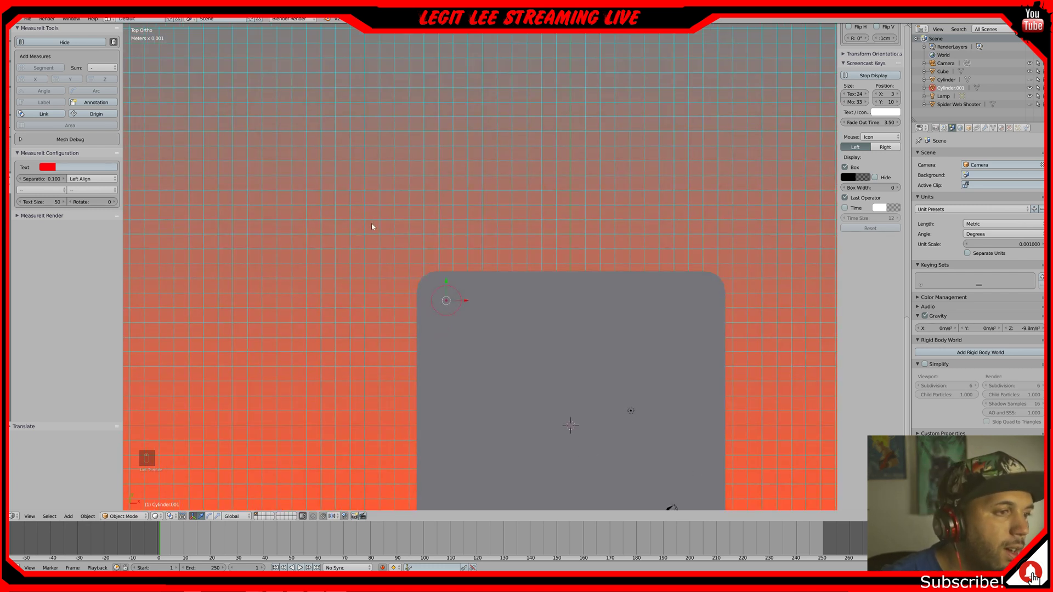
pyautogui.hotkey('shift', 'a')
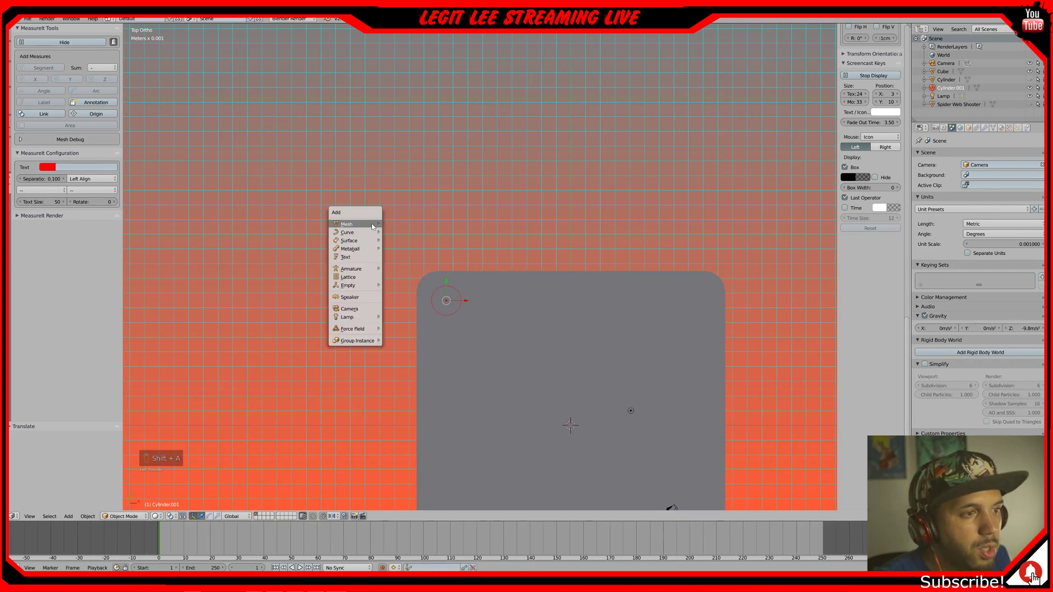
pyautogui.click(401, 234)
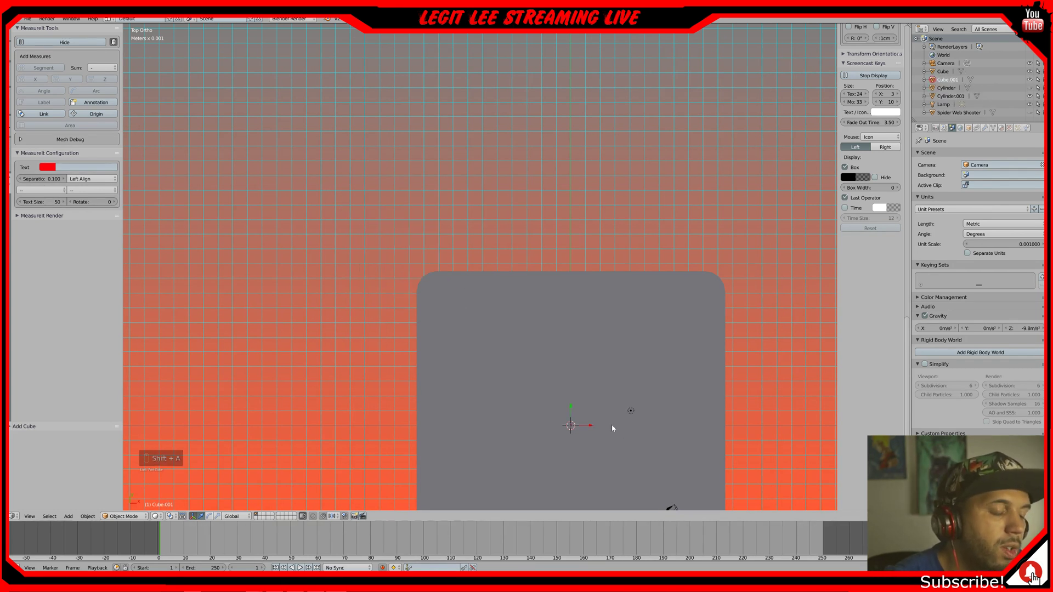
pyautogui.moveTo(623, 442); pyautogui.dragTo(622, 392, button='middle')
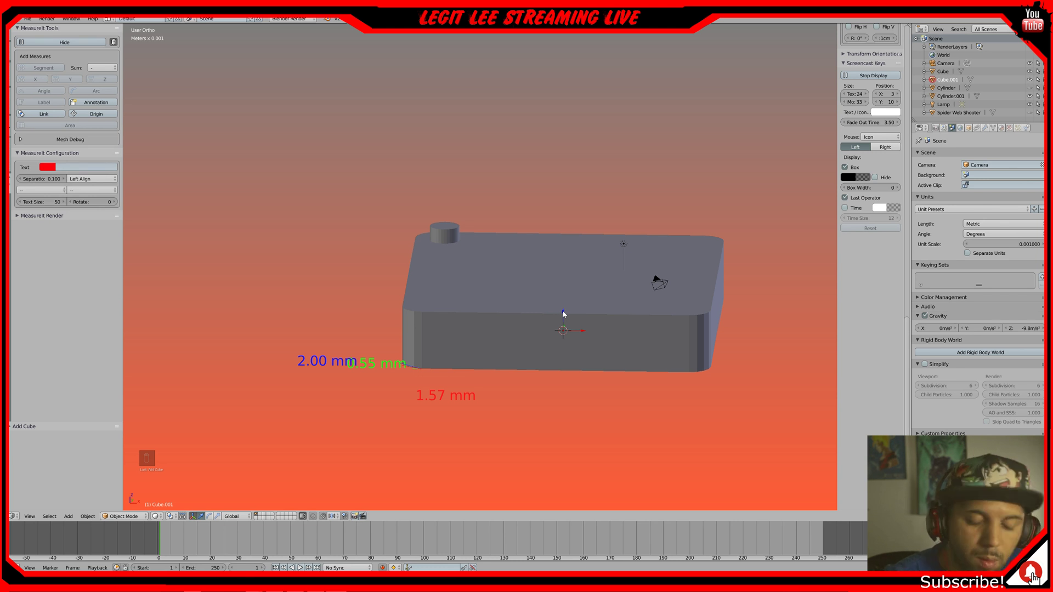
pyautogui.press('KP_1')
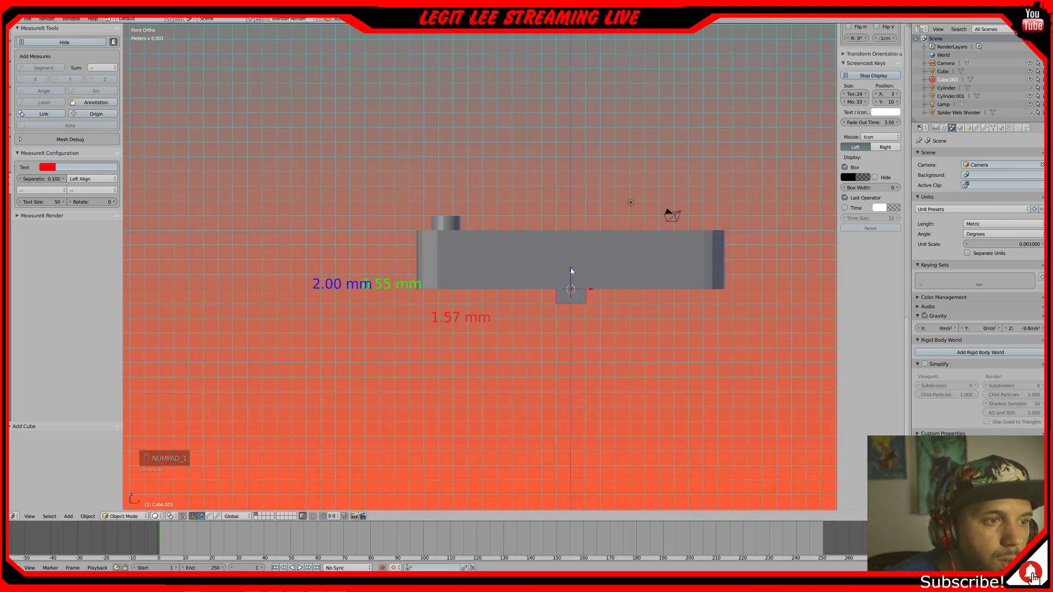
pyautogui.moveTo(570, 274); pyautogui.dragTo(571, 157)
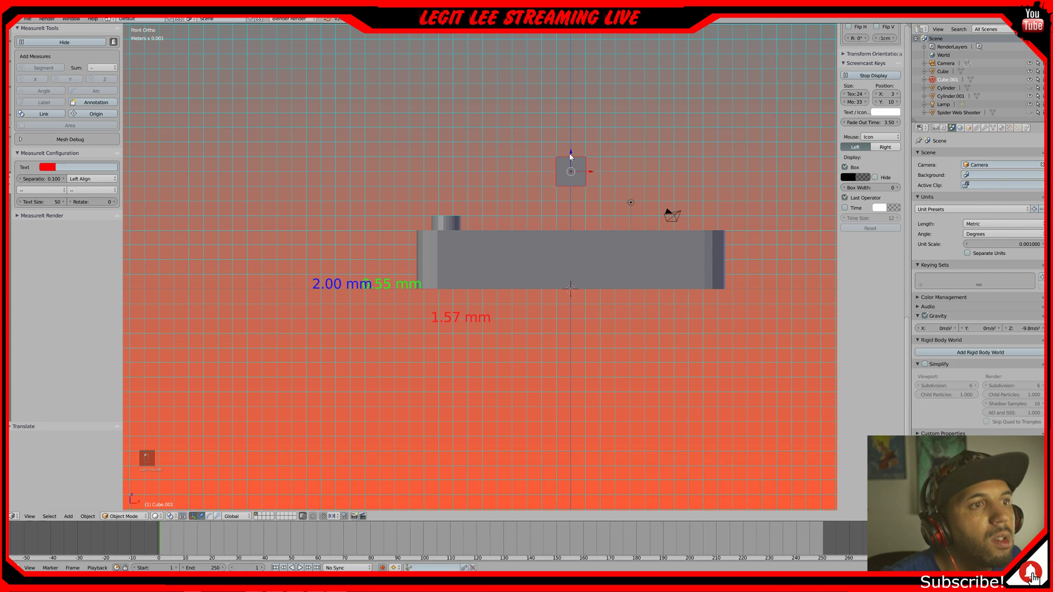
# - Enter edit mode on the new cube and add a MeasureIt segment to its lower front edge
pyautogui.moveTo(570, 157); pyautogui.dragTo(572, 198, button='middle')
pyautogui.scroll(2, 583, 373)
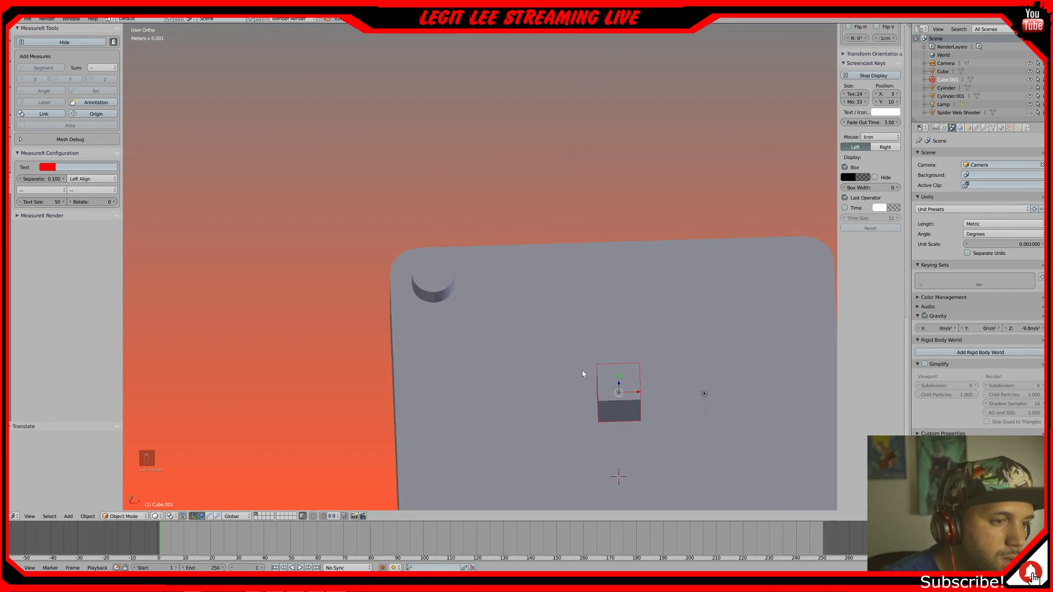
pyautogui.keyDown('shift'); pyautogui.moveTo(584, 371); pyautogui.dragTo(561, 238, button='middle'); pyautogui.keyUp('shift')
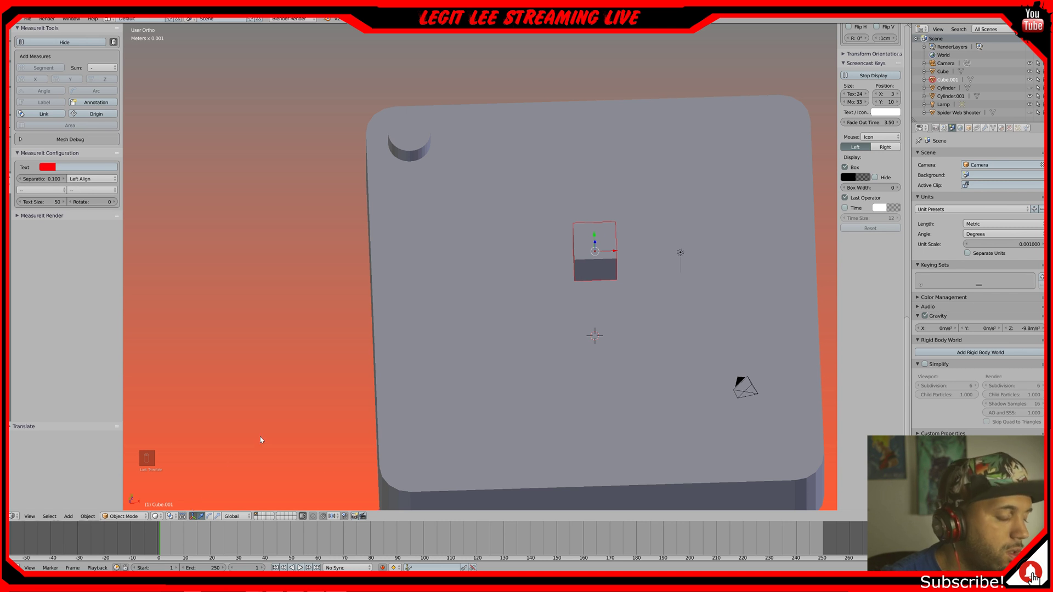
pyautogui.press('Tab')
pyautogui.rightClick(594, 270)
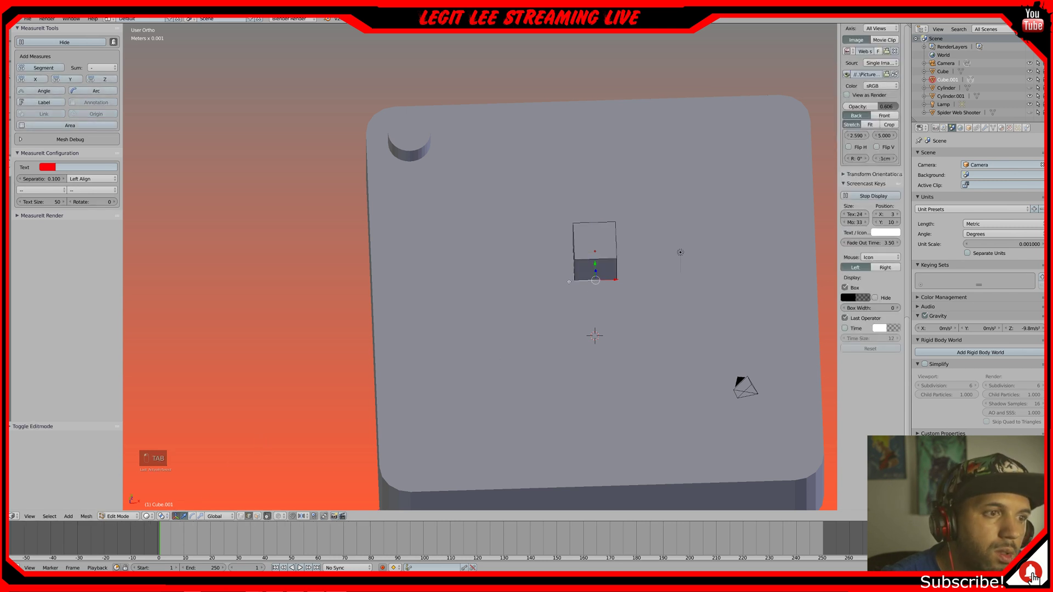
pyautogui.click(44, 67)
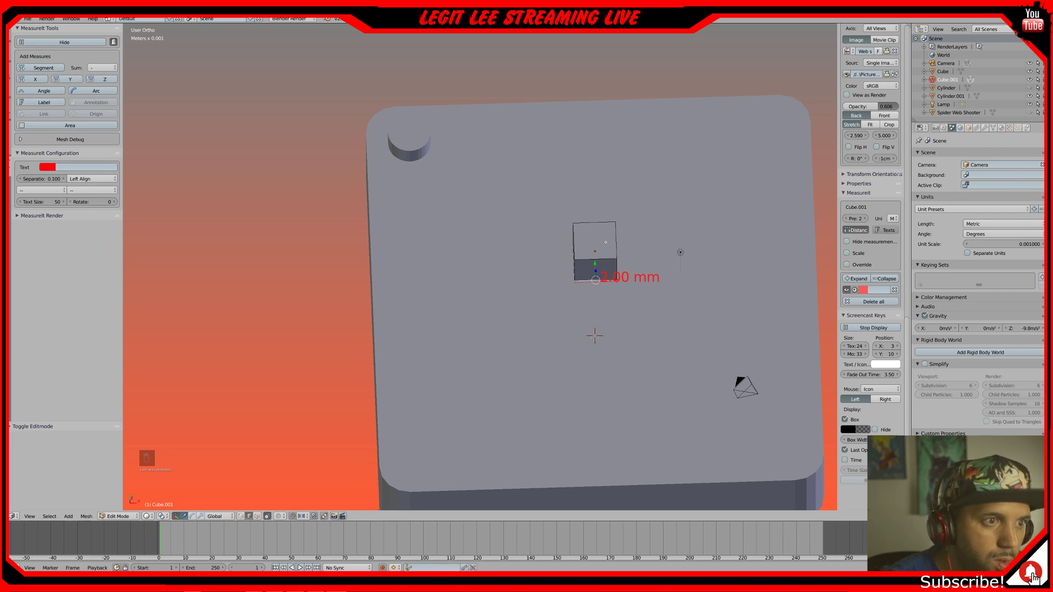
# - Select the cube's entire mesh and scale it along X to a width of 1.50 mm
pyautogui.press('KP_1')
pyautogui.keyDown('shift'); pyautogui.moveTo(606, 241); pyautogui.dragTo(584, 432, button='middle'); pyautogui.keyUp('shift')
pyautogui.press('a')
pyautogui.press('a')
pyautogui.press('a')
pyautogui.press('a')
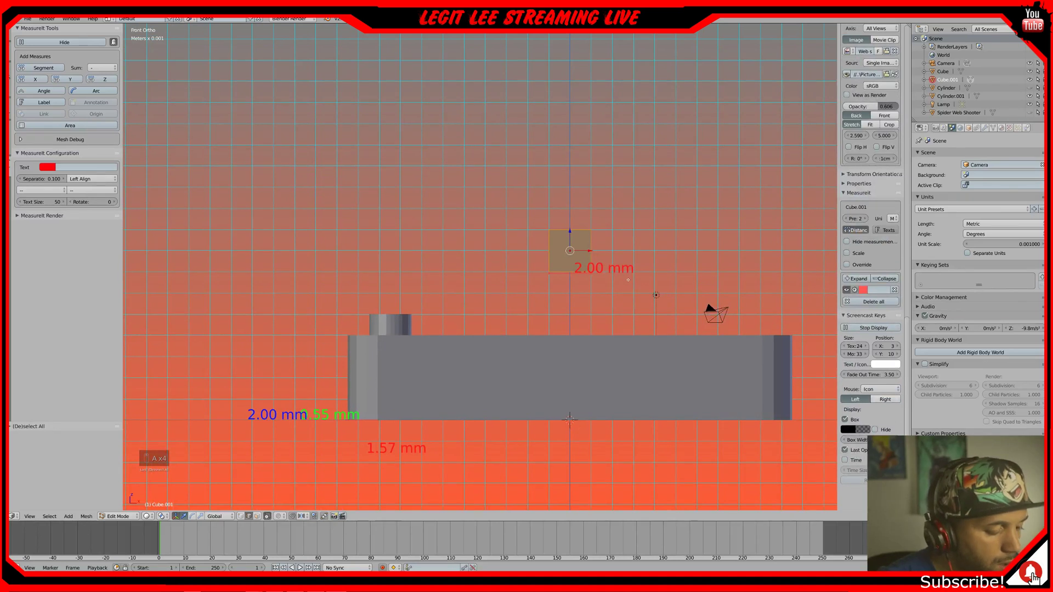
pyautogui.press('s')
pyautogui.press('x')
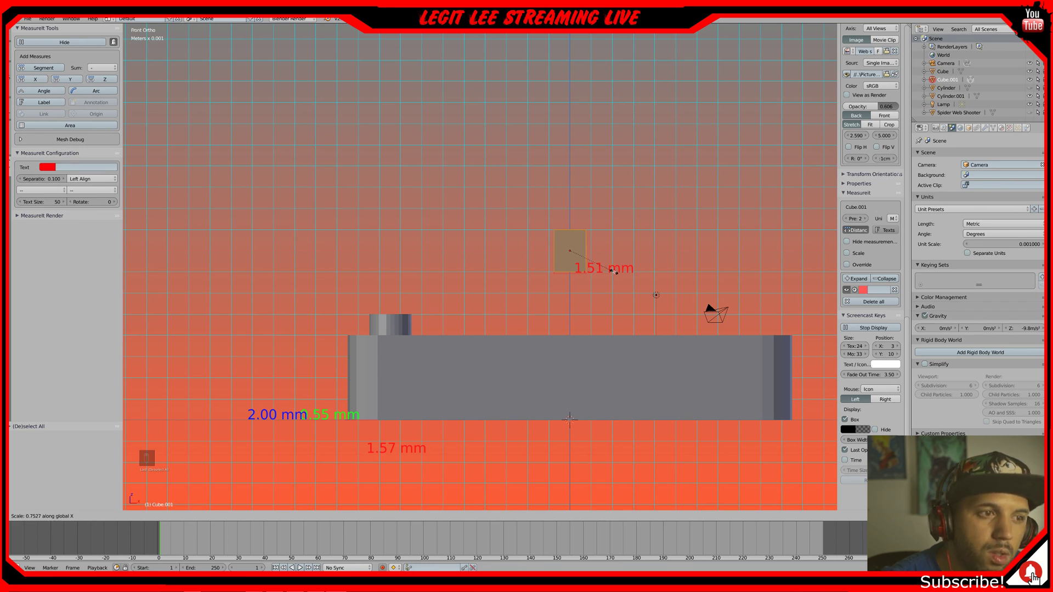
pyautogui.click(614, 271)
pyautogui.moveTo(604, 267); pyautogui.dragTo(596, 303, button='middle')
pyautogui.press('KP_7')
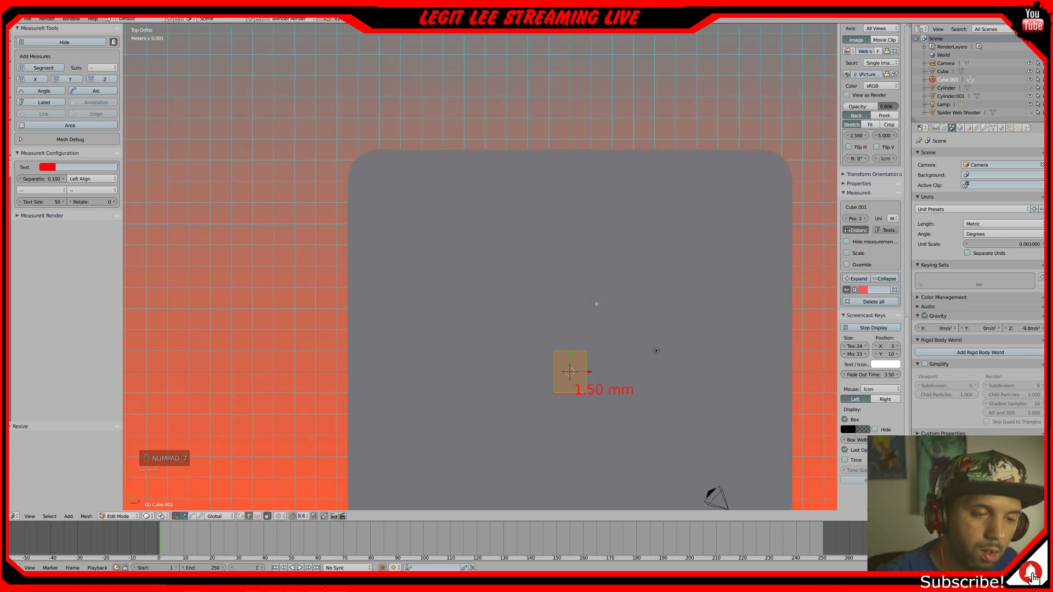
# - Return to object mode and give the cylinder in the block's corner a new material
pyautogui.press('Tab')
pyautogui.rightClick(388, 193)
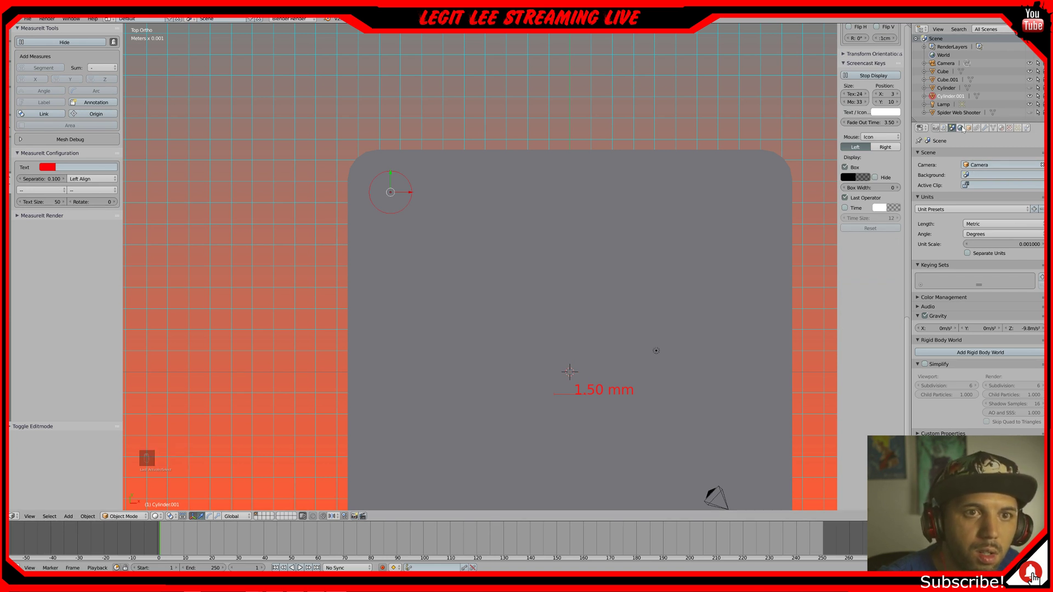
pyautogui.click(1002, 129)
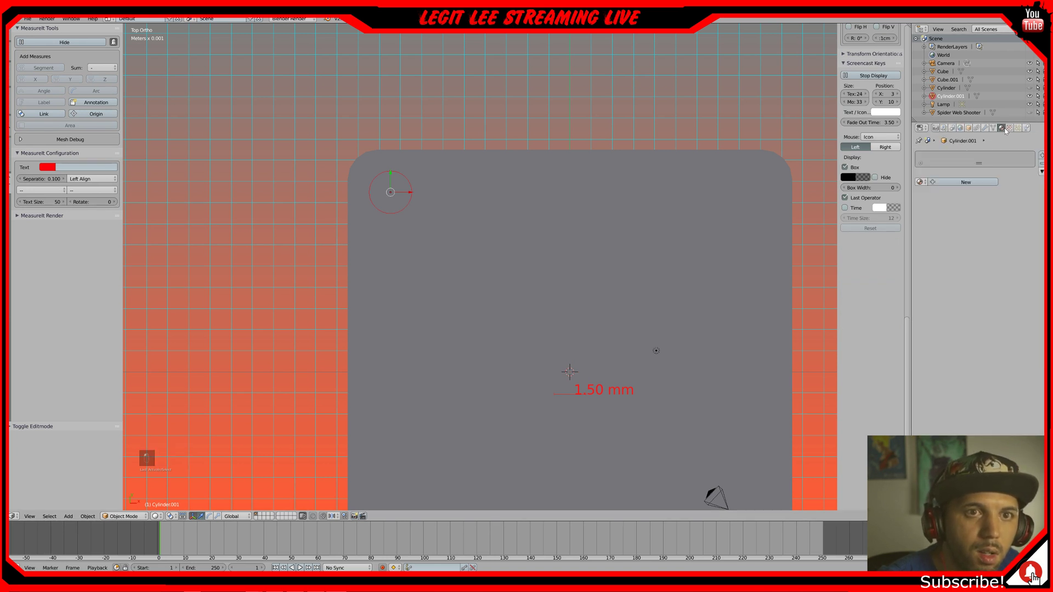
pyautogui.click(941, 183)
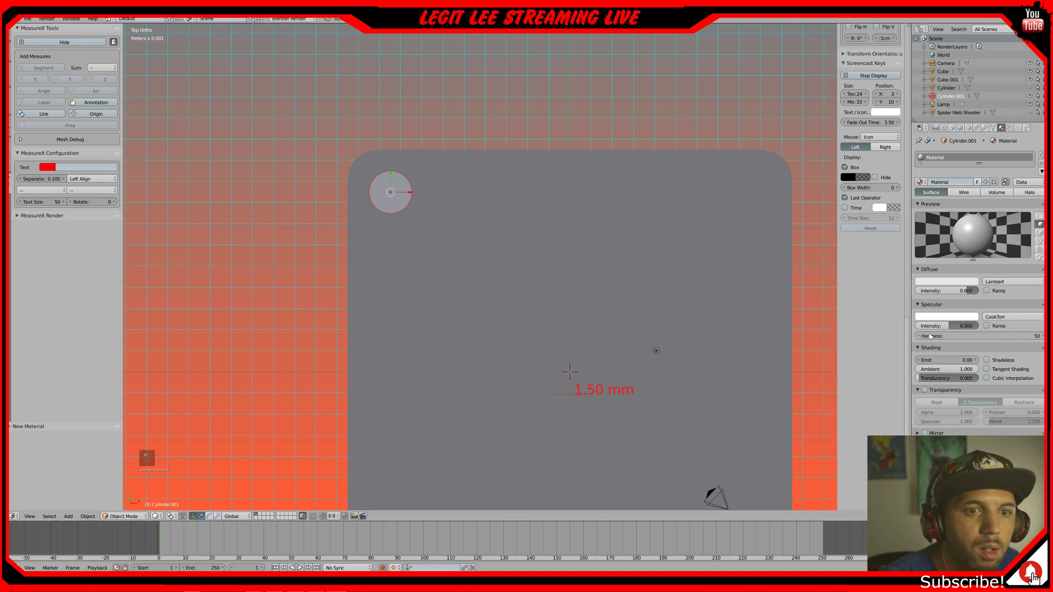
# - Set the cylinder material's diffuse colour to bright yellow with zero blue, and its specular intensity to 1.000
pyautogui.click(964, 282)
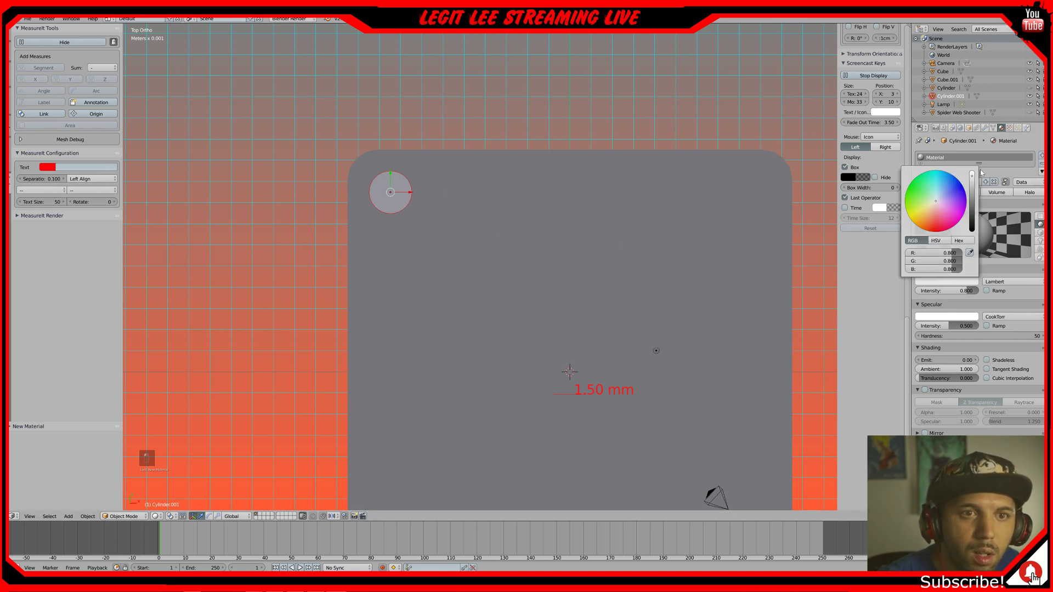
pyautogui.moveTo(935, 204)
pyautogui.mouseDown()
pyautogui.moveTo(913, 223)
pyautogui.moveTo(909, 213)
pyautogui.mouseUp()
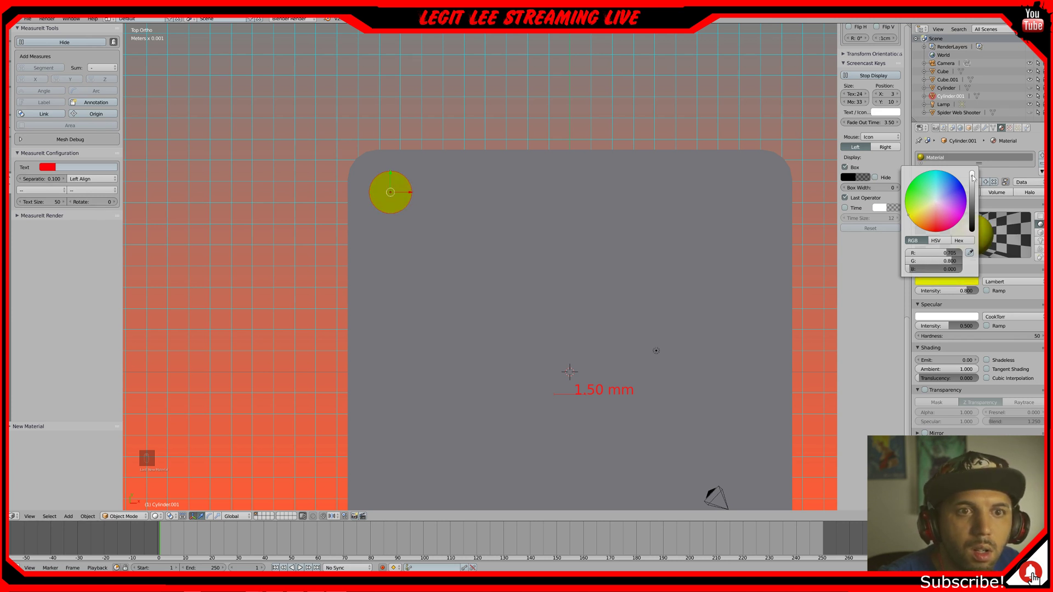
pyautogui.moveTo(972, 176); pyautogui.dragTo(972, 171)
pyautogui.moveTo(912, 219); pyautogui.dragTo(909, 217)
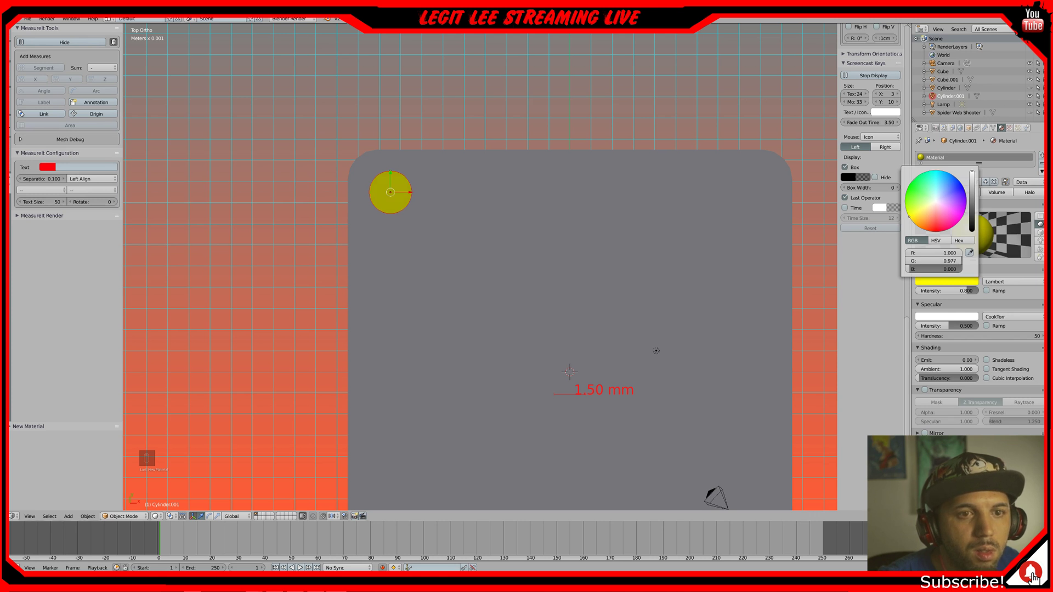
pyautogui.click(940, 259)
pyautogui.click(923, 271)
pyautogui.press('BackSpace')
pyautogui.press('Return')
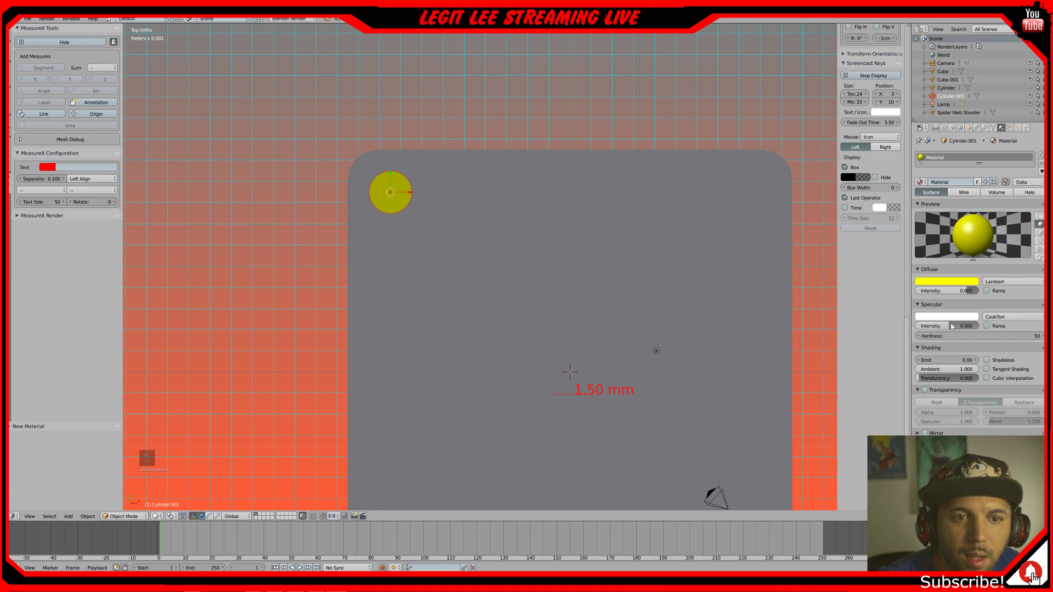
pyautogui.moveTo(950, 325); pyautogui.dragTo(980, 328)
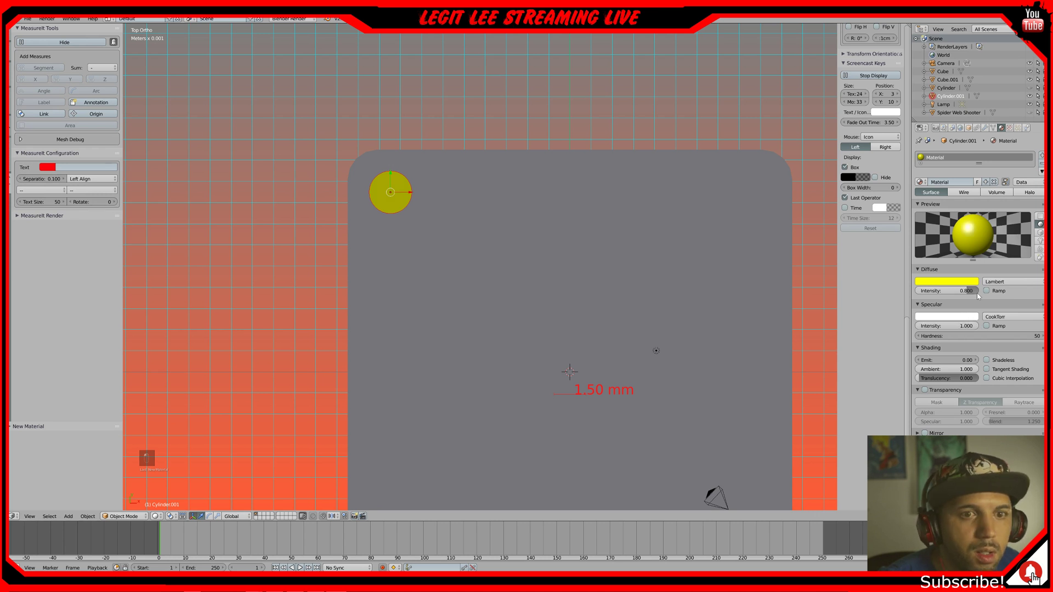
# - Give the small cube a new material with a pure red diffuse colour and a diffuse intensity of 1.000
pyautogui.moveTo(689, 285); pyautogui.dragTo(596, 268, button='middle')
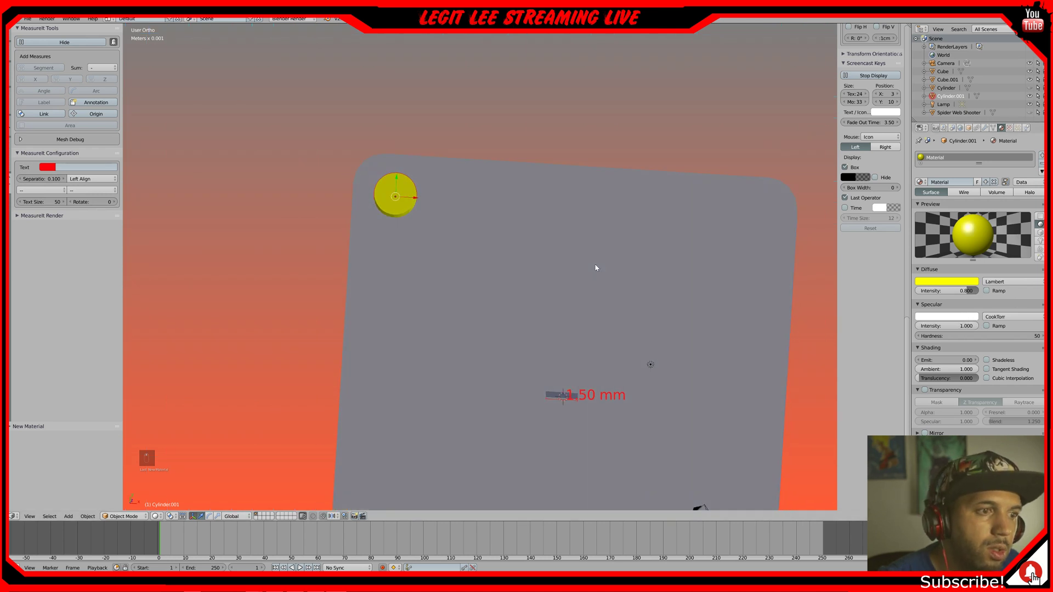
pyautogui.press('Tab')
pyautogui.press('Tab')
pyautogui.rightClick(575, 382)
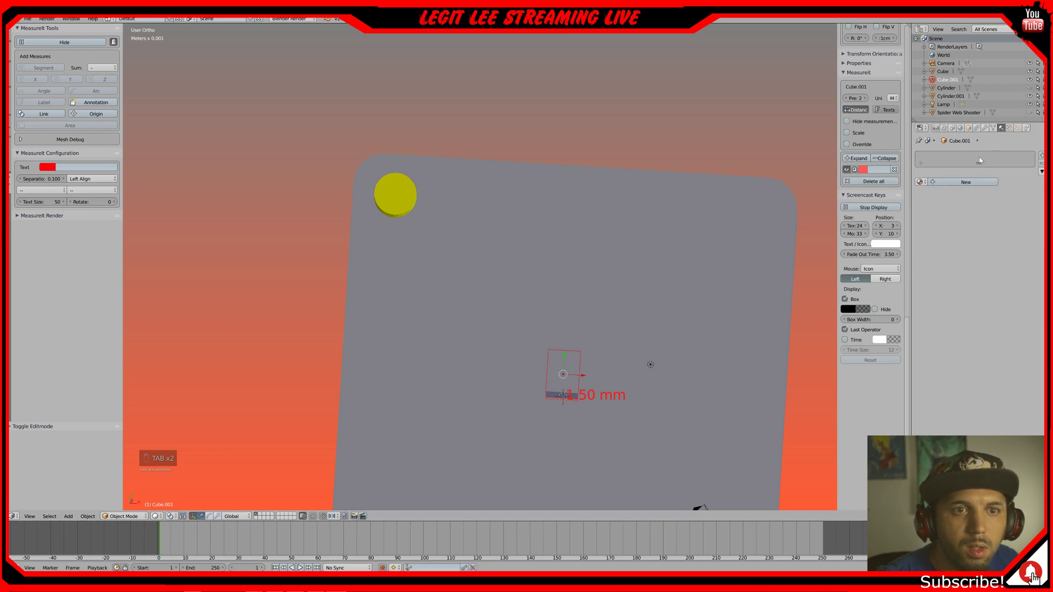
pyautogui.click(960, 182)
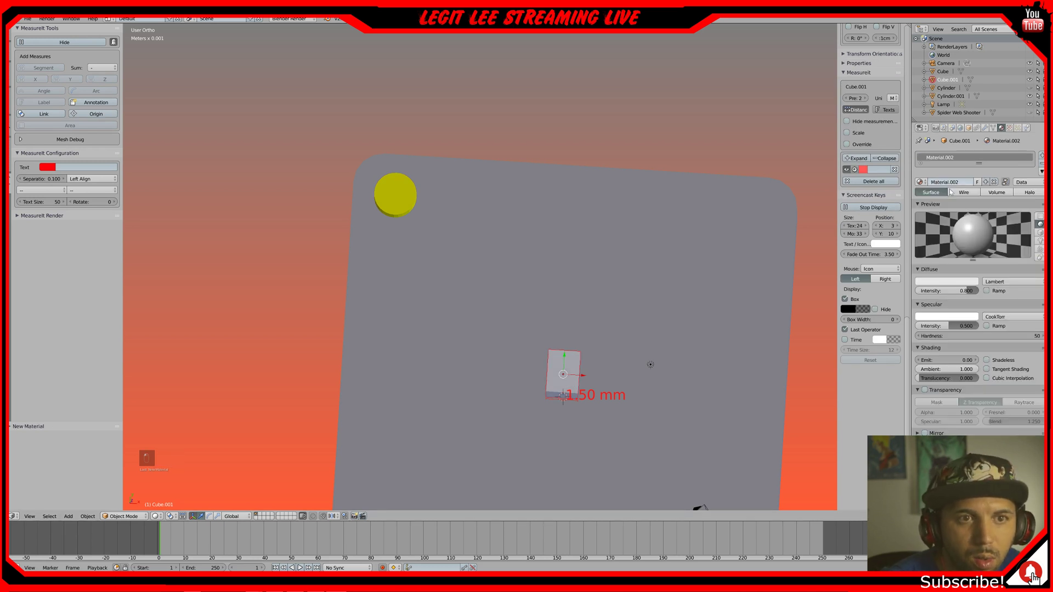
pyautogui.moveTo(965, 294); pyautogui.dragTo(982, 254)
pyautogui.click(949, 281)
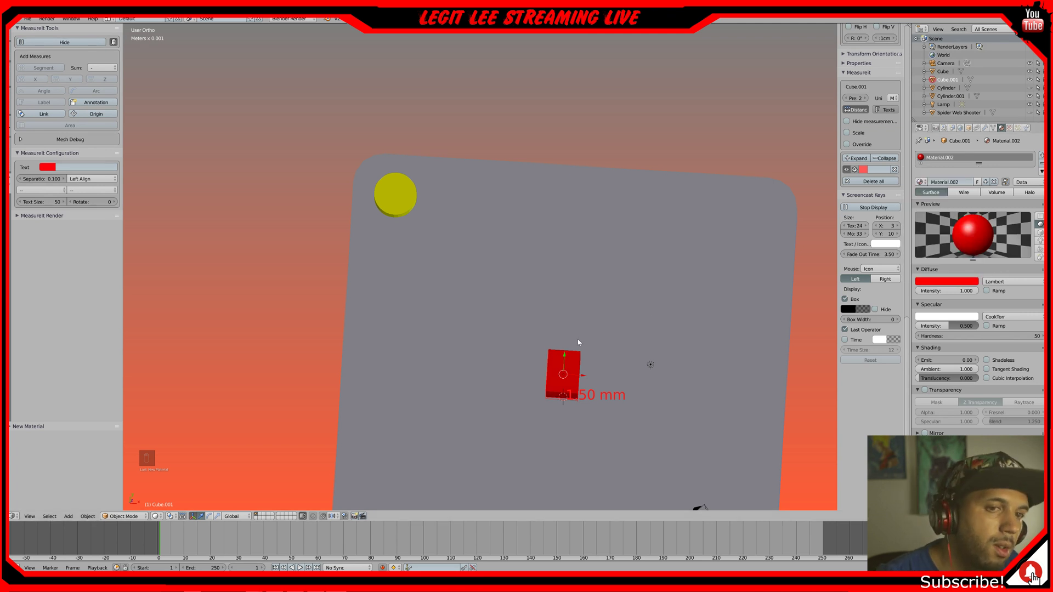
# - In top view, move the red cube from the block's centre to the rounded corner beside the yellow cylinder
pyautogui.press('KP_7')
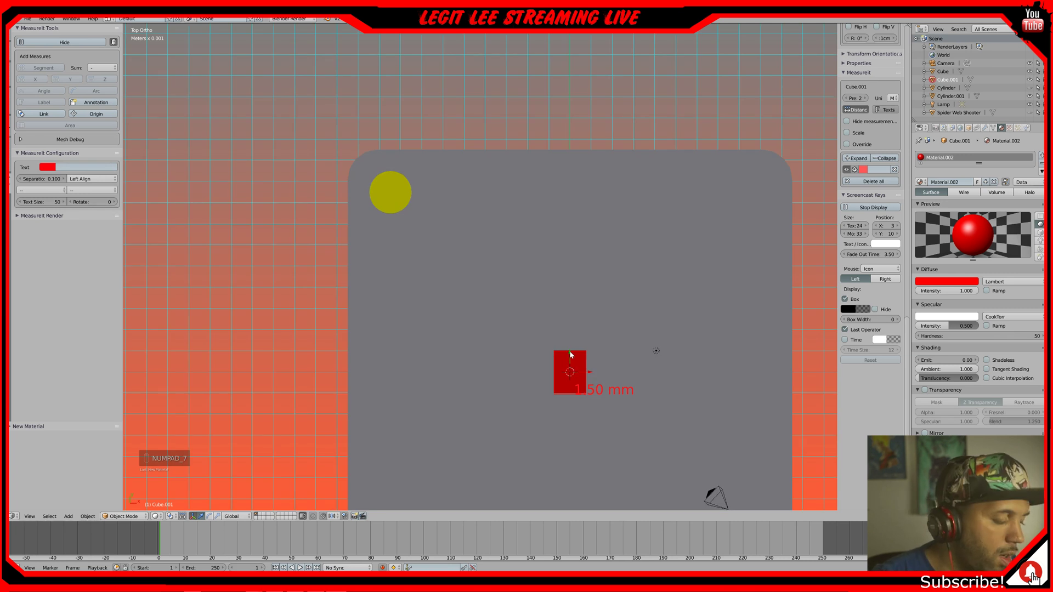
pyautogui.moveTo(571, 355); pyautogui.dragTo(382, 185)
pyautogui.keyDown('shift'); pyautogui.moveTo(382, 186); pyautogui.dragTo(484, 255, button='middle'); pyautogui.keyUp('shift')
pyautogui.scroll(4, 484, 254)
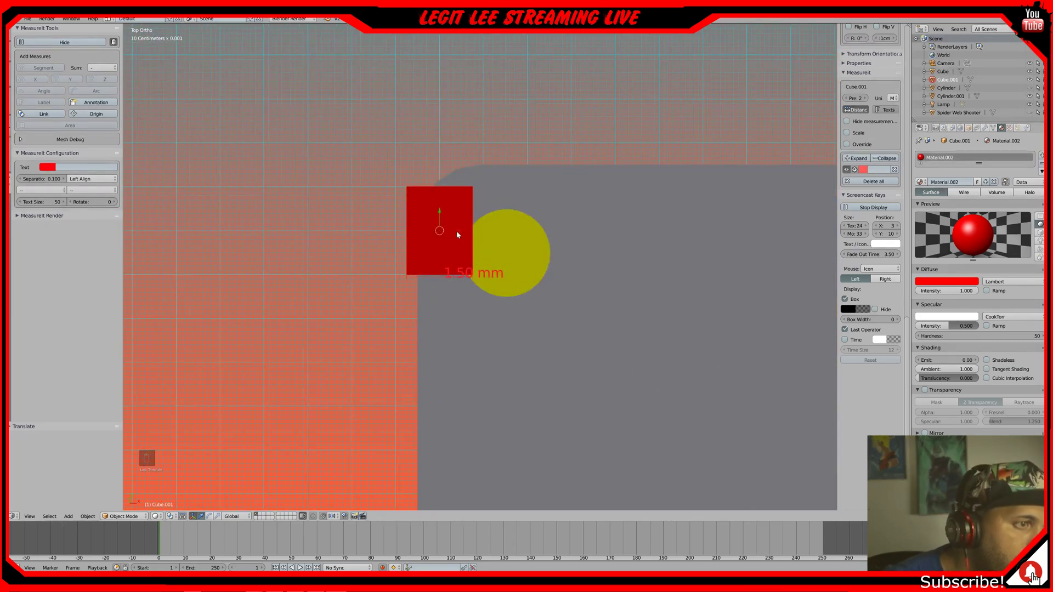
pyautogui.moveTo(439, 216); pyautogui.dragTo(437, 266)
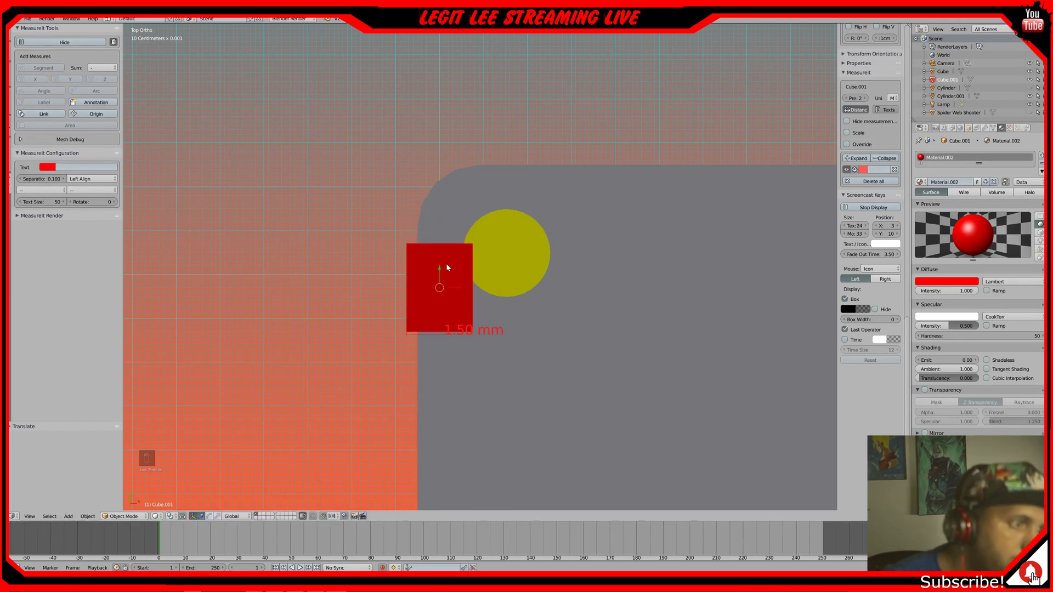
pyautogui.hotkey('ctrl', 'z')
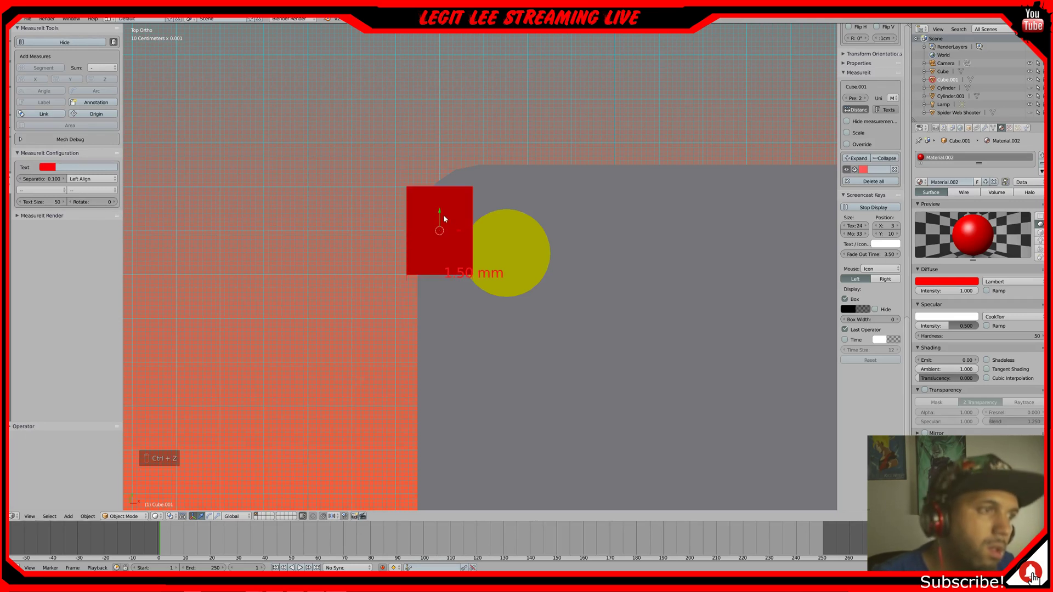
pyautogui.moveTo(439, 210); pyautogui.dragTo(445, 252)
pyautogui.scroll(-4, 455, 254)
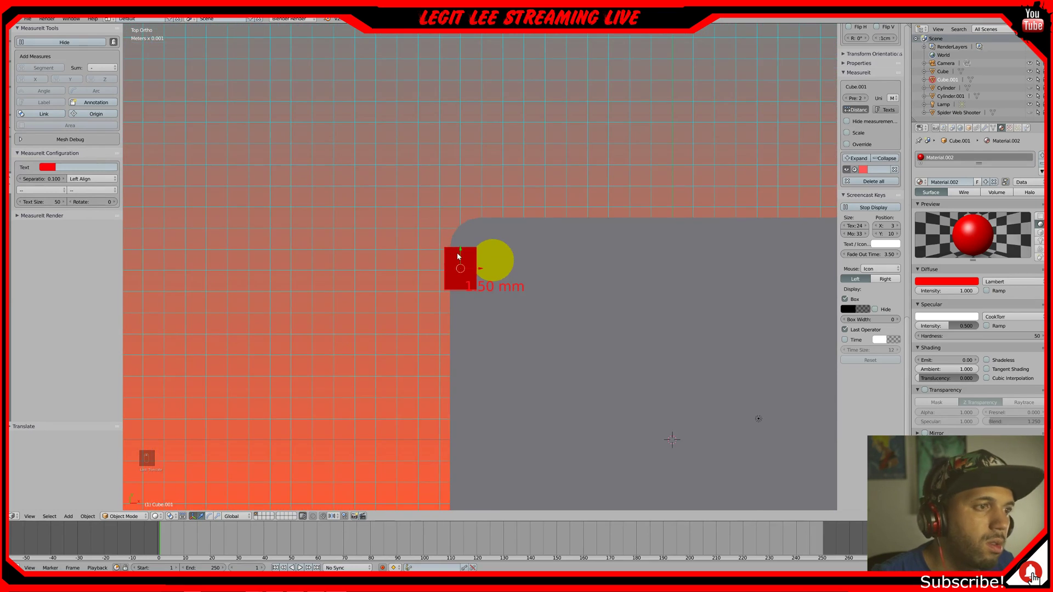
pyautogui.hotkey('ctrl', 'z')
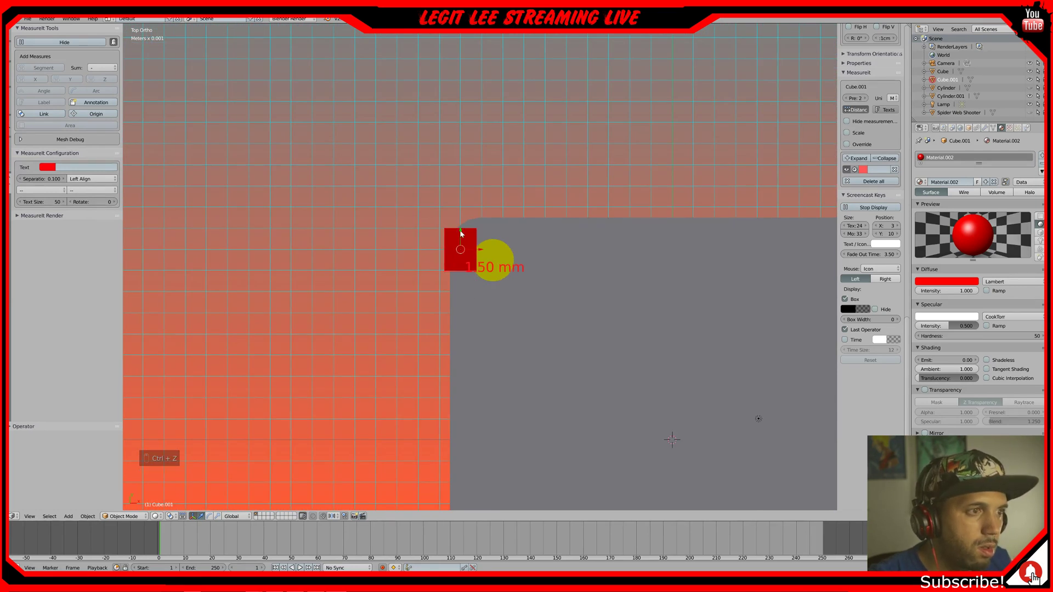
# - Move the red cube along Y until it sits just below the yellow cylinder on the block's left edge
pyautogui.moveTo(459, 233); pyautogui.dragTo(462, 254)
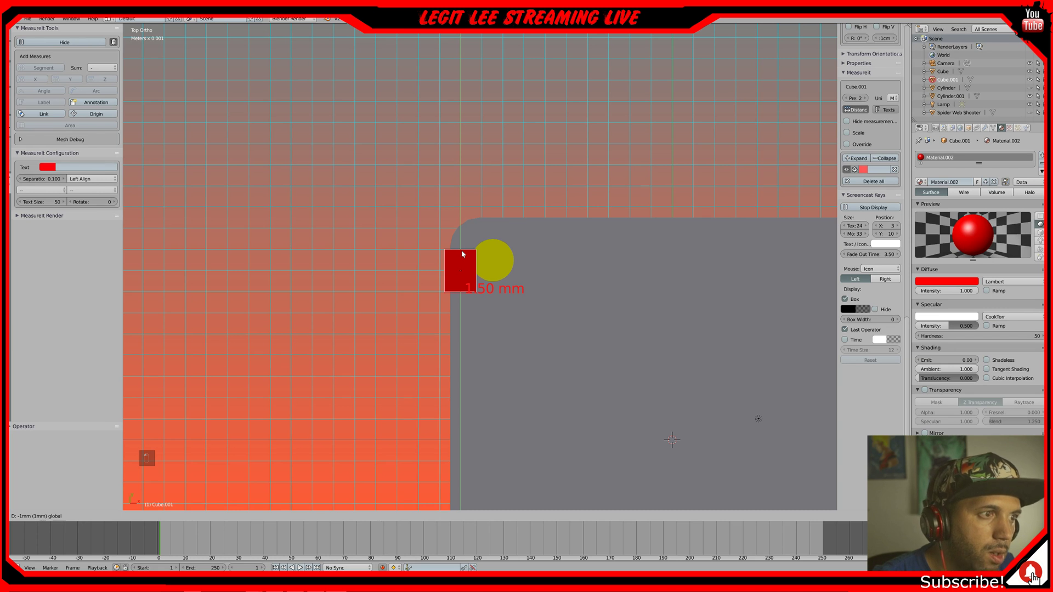
pyautogui.moveTo(462, 254); pyautogui.dragTo(462, 308)
pyautogui.scroll(3, 479, 300)
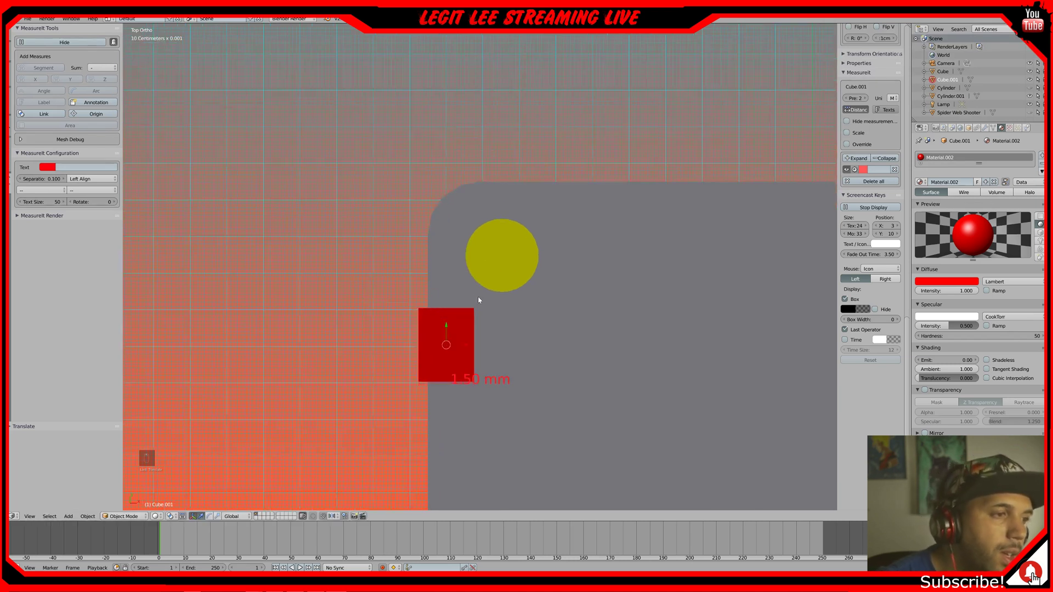
# - Move the red cube about 0.24 mm along X so its left side lines up with the block's left edge
pyautogui.keyDown('shift'); pyautogui.moveTo(472, 310); pyautogui.dragTo(514, 221, button='middle'); pyautogui.keyUp('shift')
pyautogui.scroll(1, 516, 220)
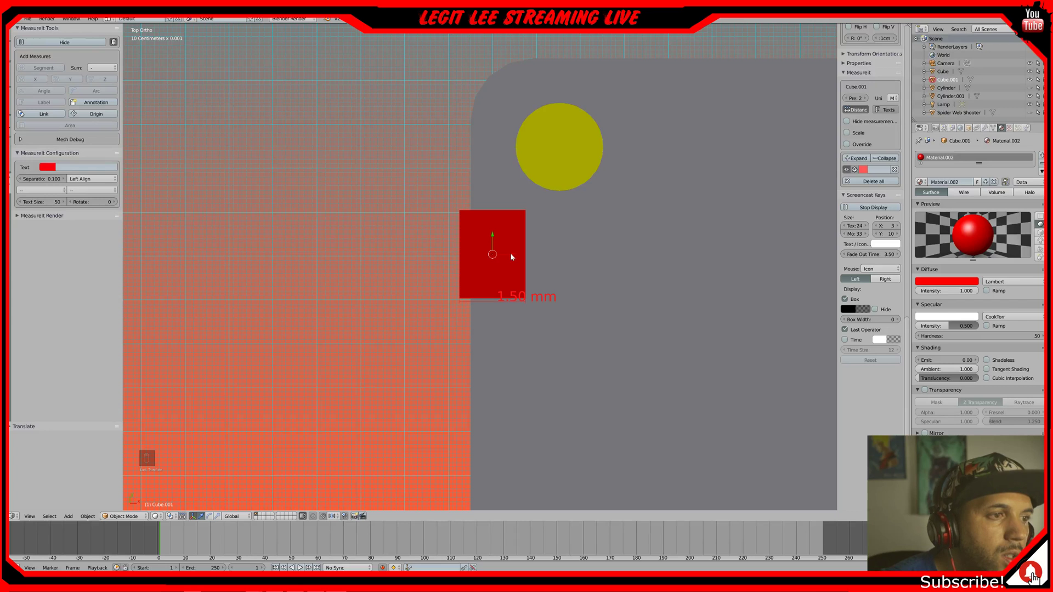
pyautogui.press('g')
pyautogui.press('x')
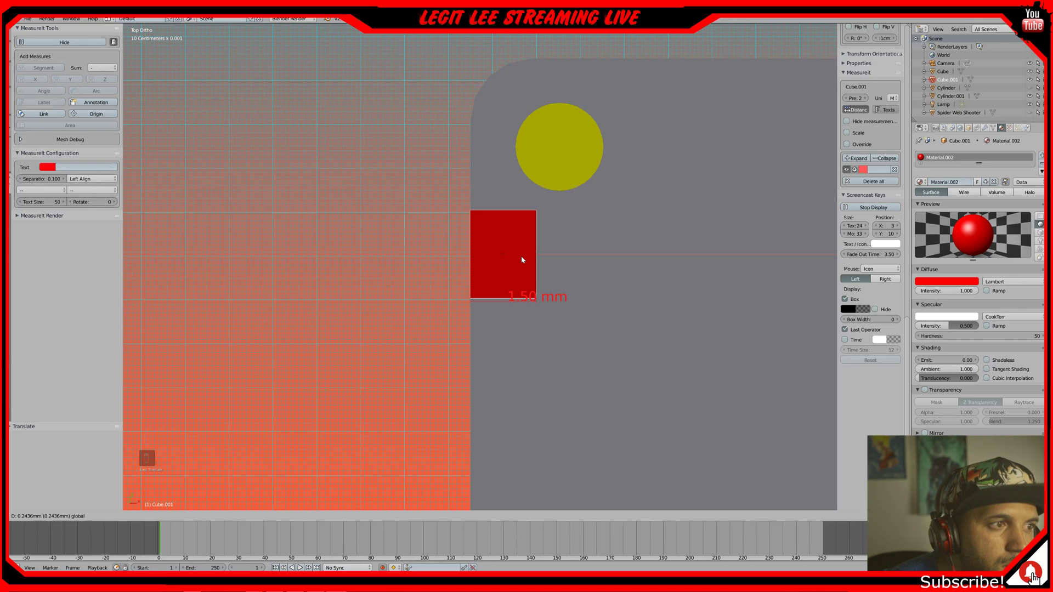
pyautogui.click(522, 260)
pyautogui.scroll(3, 523, 260)
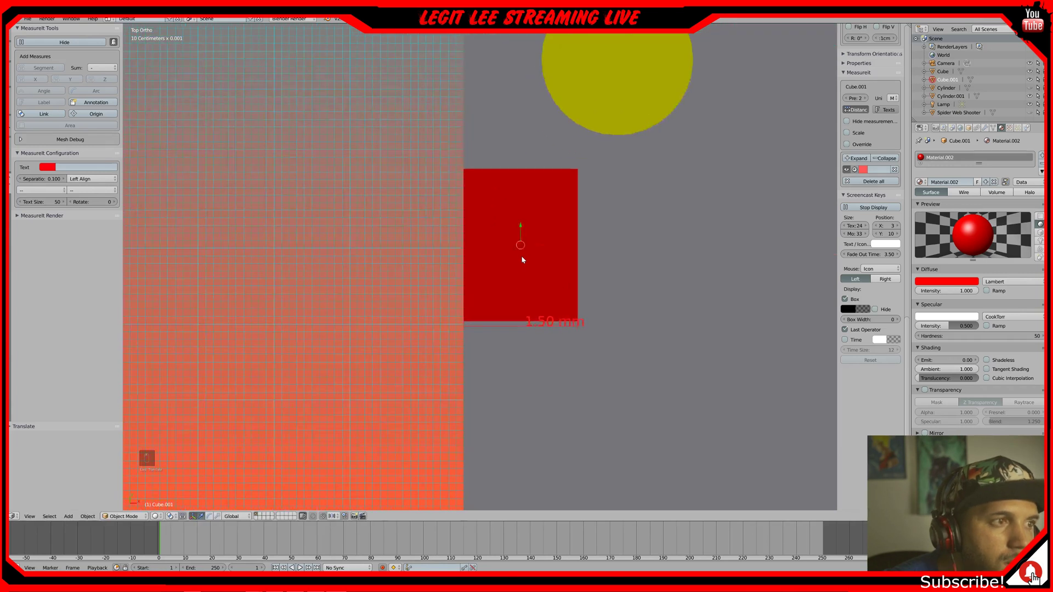
pyautogui.scroll(-3, 522, 260)
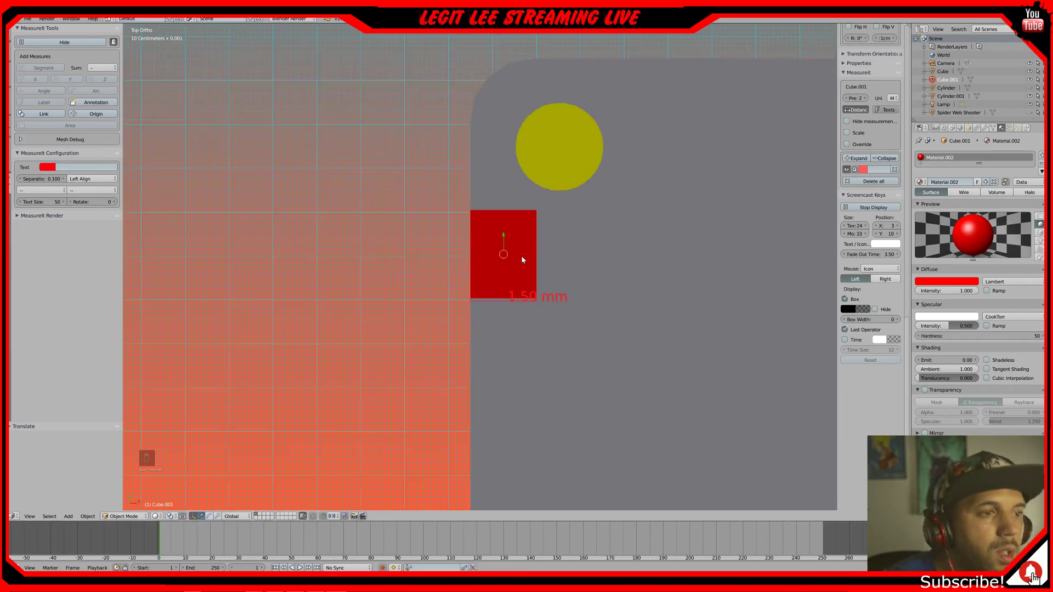
# - Move the red cube 2 mm up along Y so it sits between the block's left edge and the yellow cylinder
pyautogui.moveTo(506, 235); pyautogui.dragTo(503, 134)
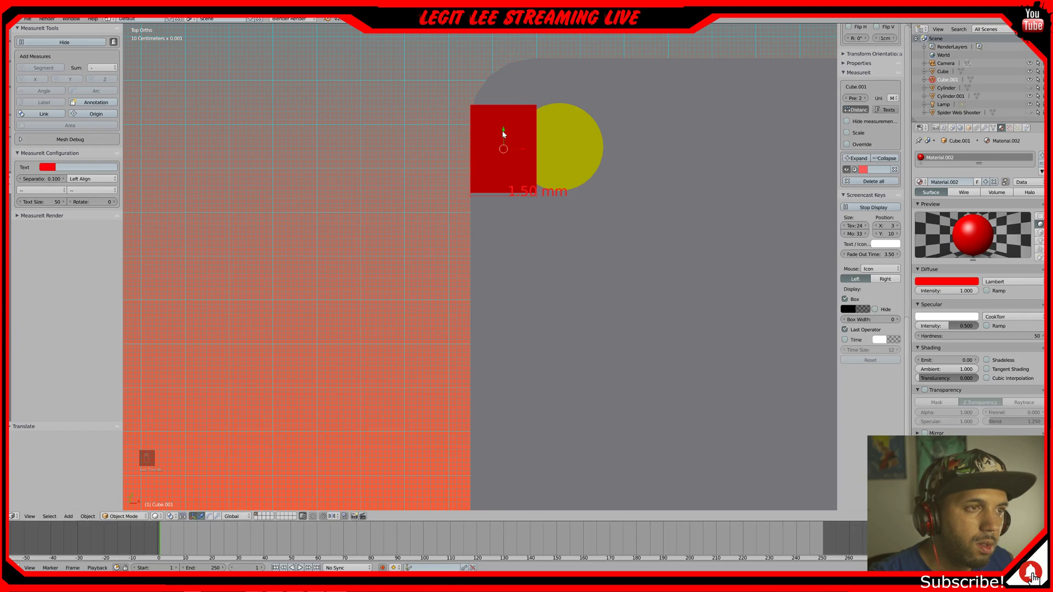
pyautogui.hotkey('ctrl', 'z')
pyautogui.scroll(-8, 502, 182)
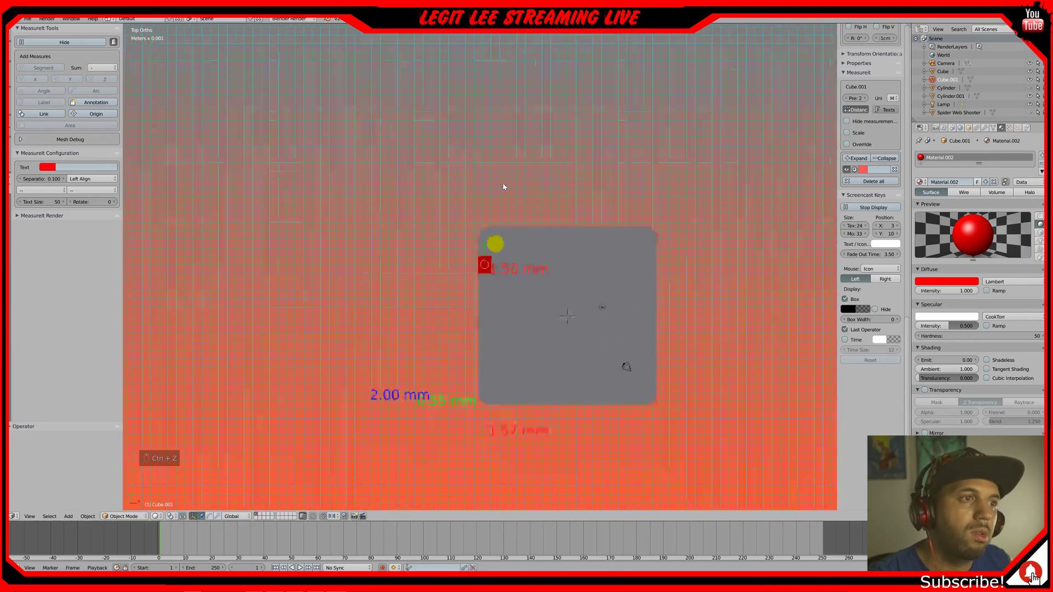
pyautogui.scroll(6, 526, 242)
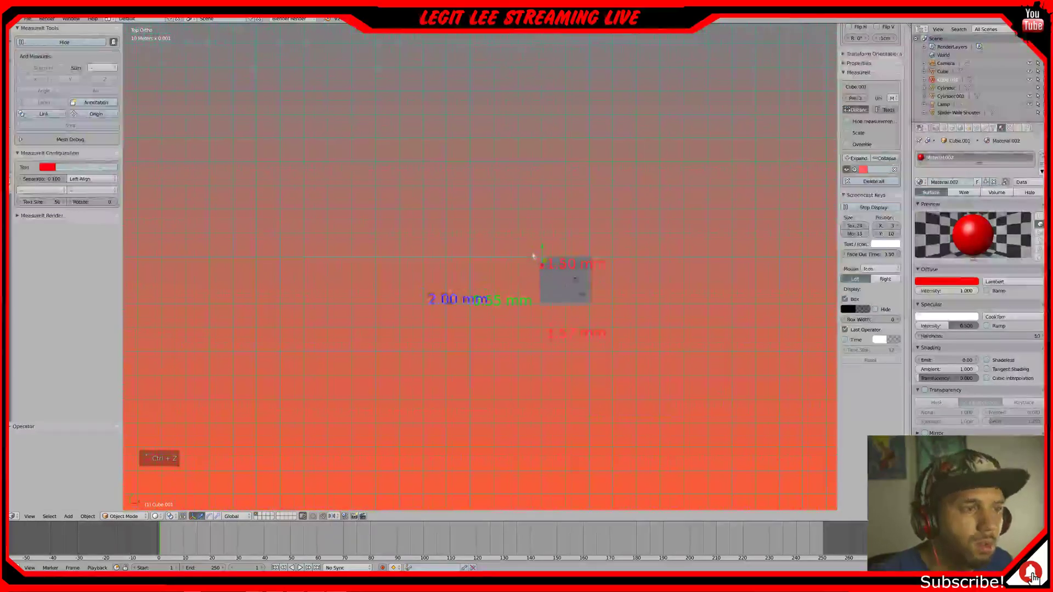
pyautogui.keyDown('shift'); pyautogui.moveTo(647, 260); pyautogui.dragTo(551, 258, button='middle'); pyautogui.keyUp('shift')
pyautogui.scroll(4, 548, 257)
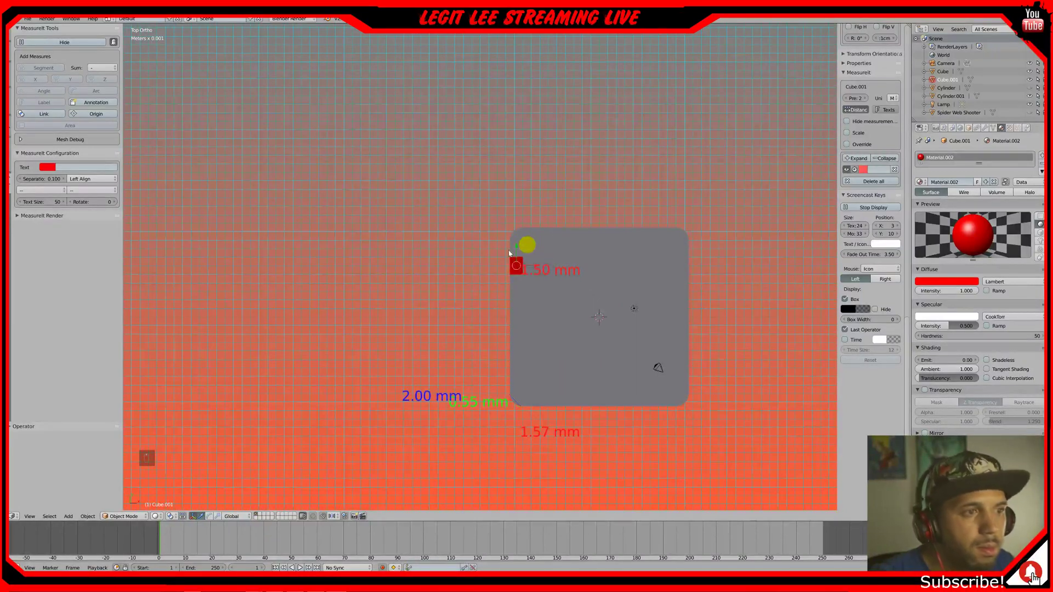
pyautogui.press('g')
pyautogui.press('y')
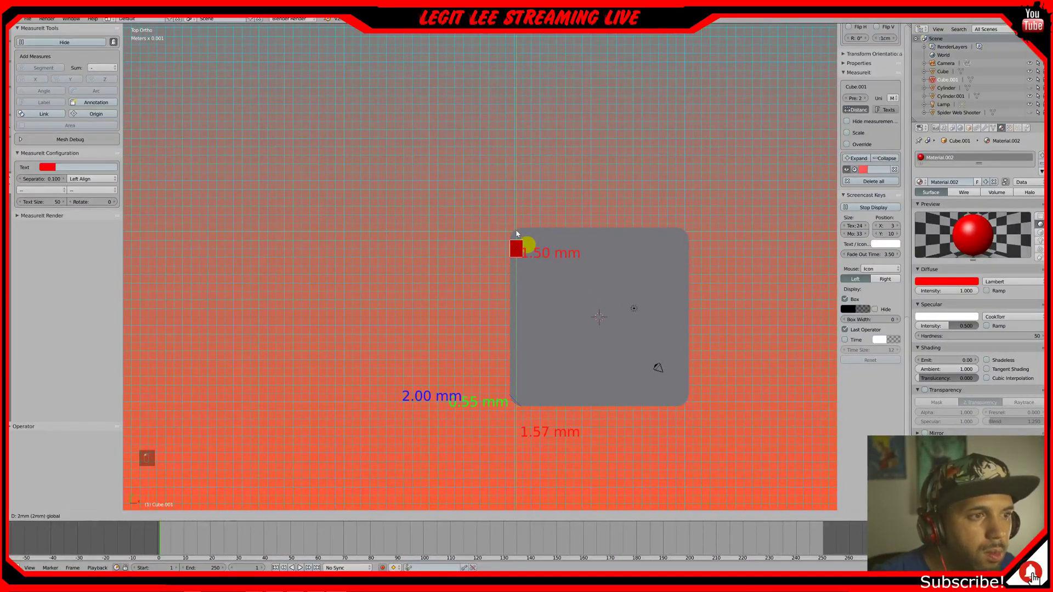
pyautogui.click(517, 233)
pyautogui.scroll(3, 521, 235)
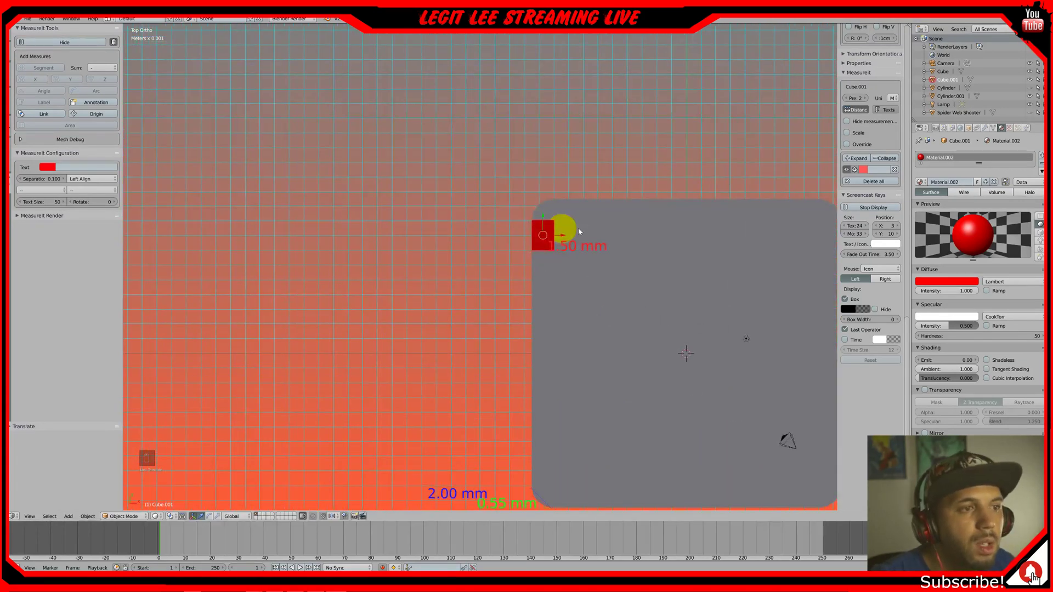
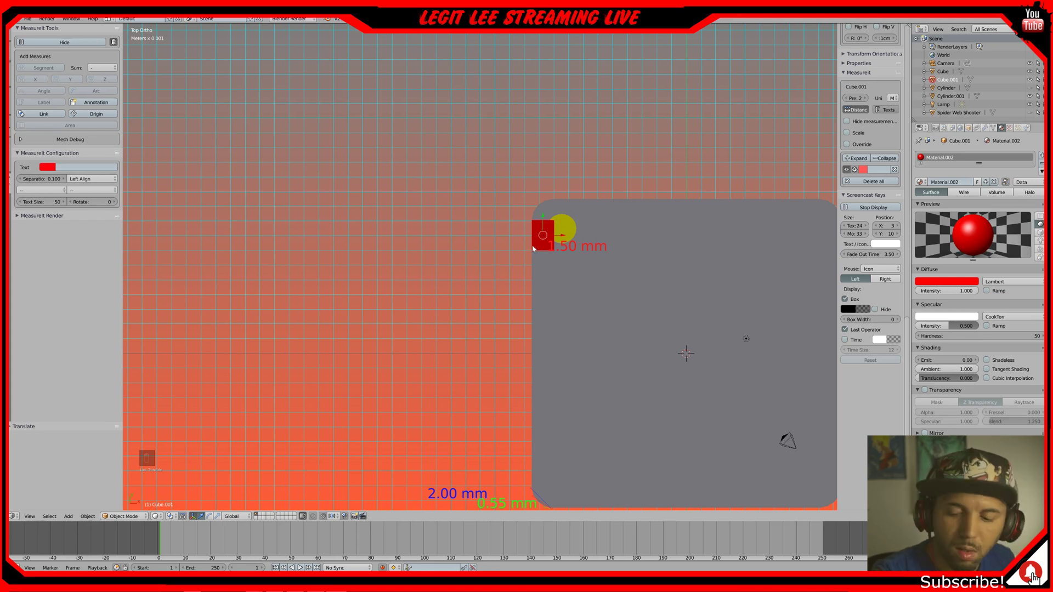
# - Move the yellow cylinder about 0.44 mm down along Y so it is centred beside the red cube
pyautogui.scroll(4, 533, 249)
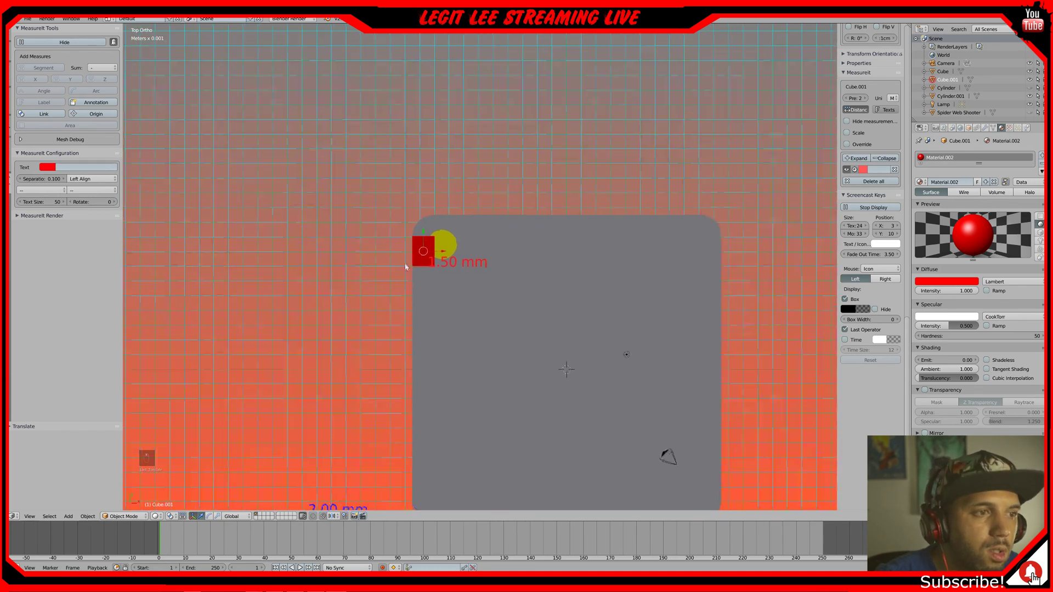
pyautogui.keyDown('shift'); pyautogui.moveTo(437, 251); pyautogui.dragTo(486, 257, button='middle'); pyautogui.keyUp('shift')
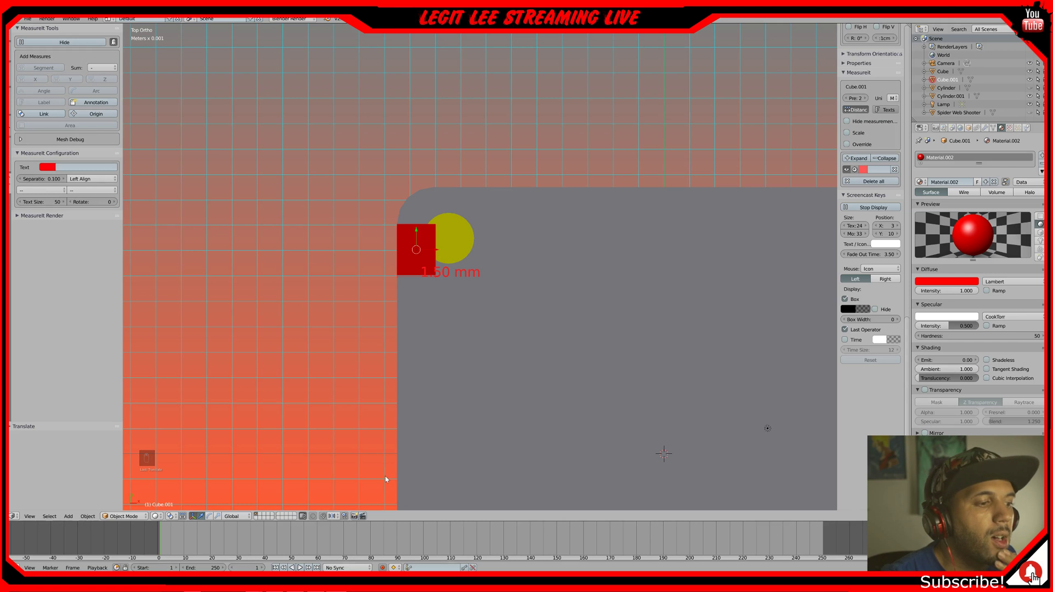
pyautogui.press('Tab')
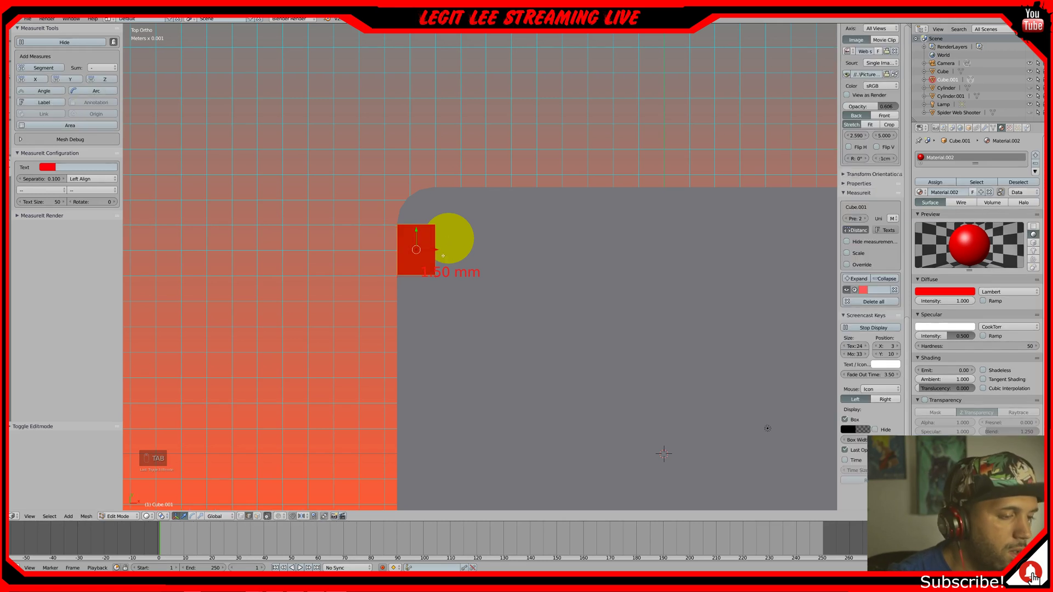
pyautogui.press('Tab')
pyautogui.rightClick(456, 239)
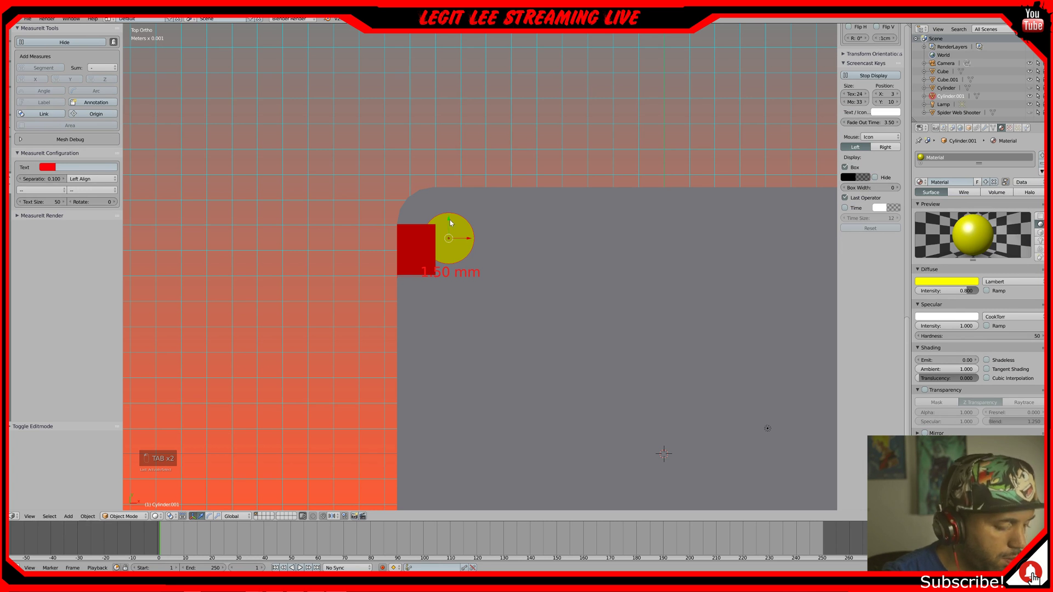
pyautogui.scroll(-2, 450, 222)
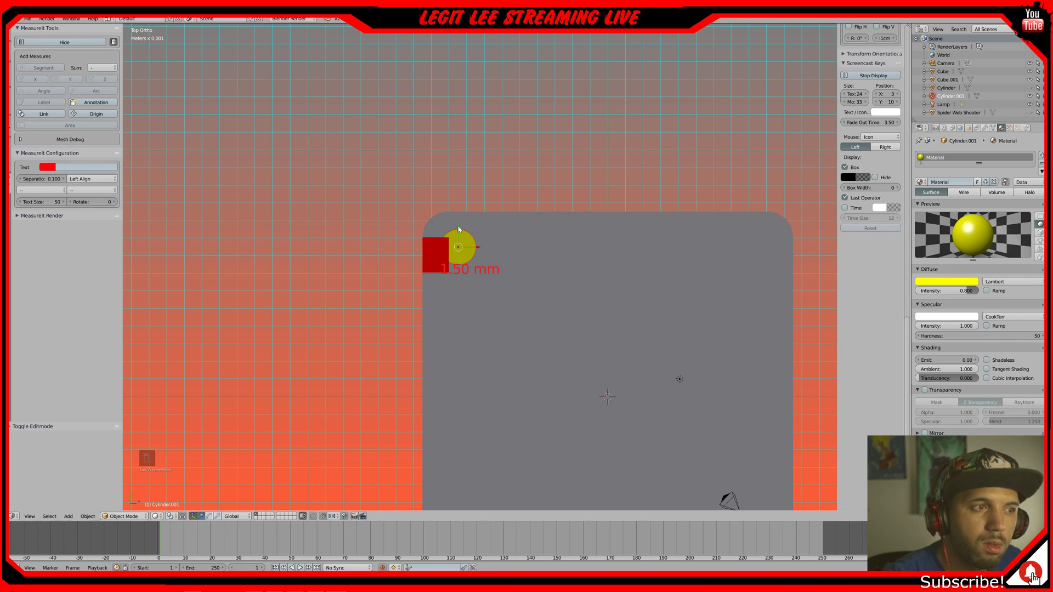
pyautogui.press('g')
pyautogui.press('y')
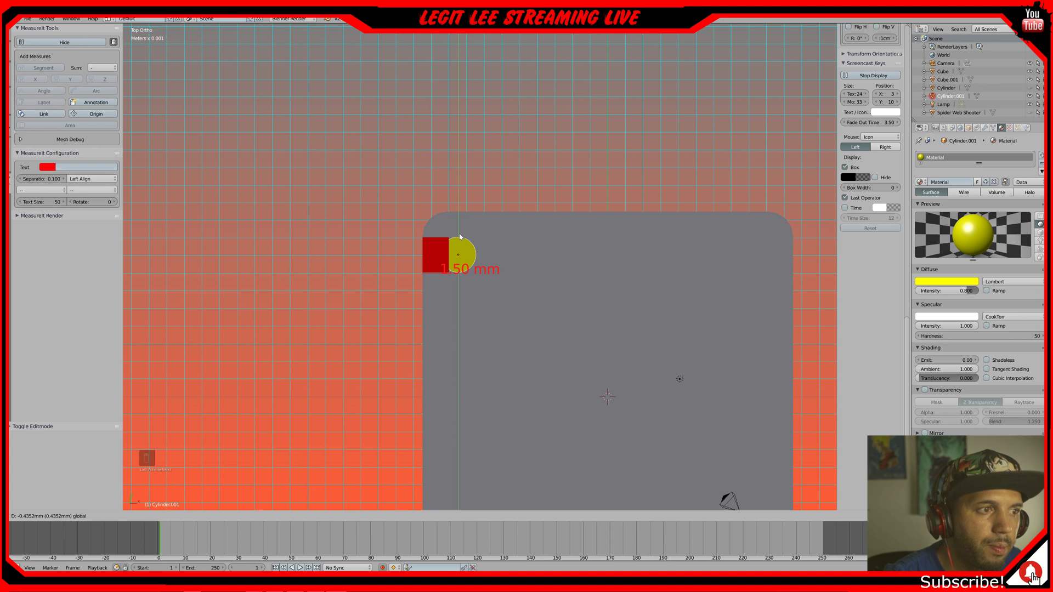
pyautogui.click(459, 237)
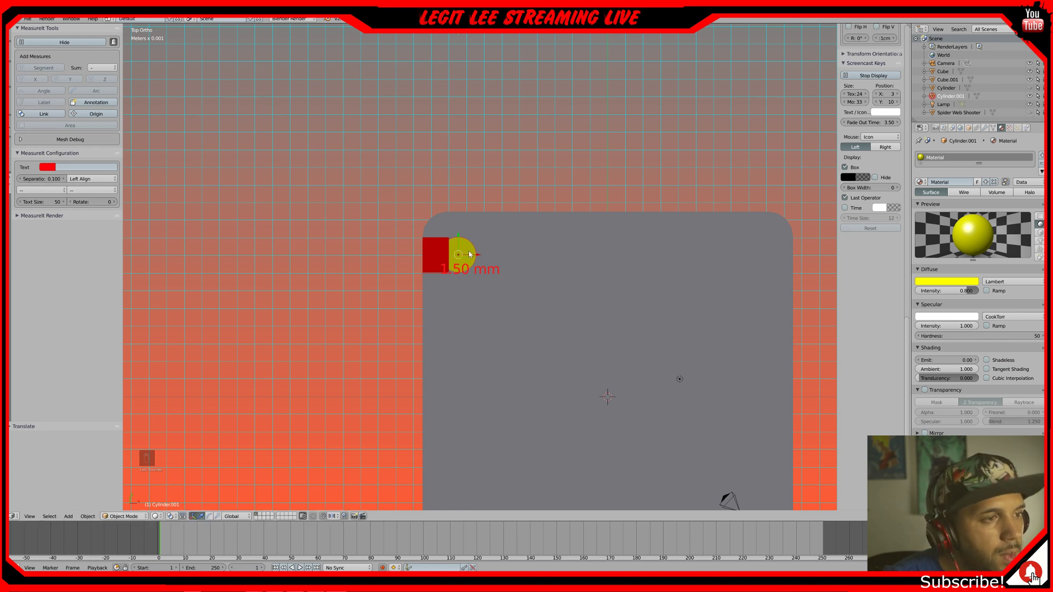
# - Edit the yellow cylinder's mesh in vertex mode and select the middle vertex of its bottom rim from the right view
pyautogui.scroll(4, 469, 254)
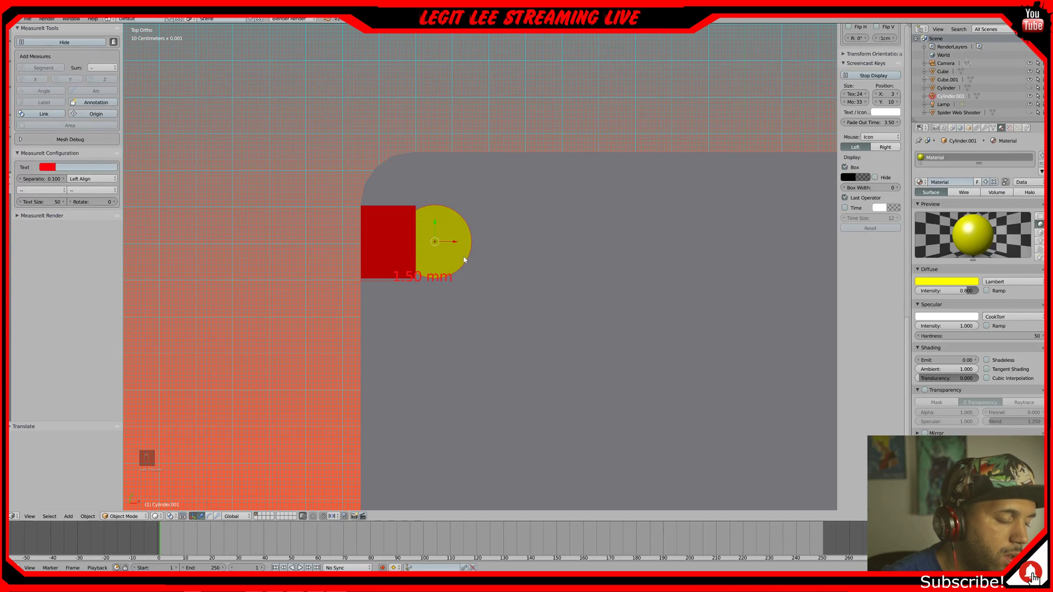
pyautogui.moveTo(464, 259); pyautogui.dragTo(466, 217, button='middle')
pyautogui.moveTo(432, 341); pyautogui.dragTo(438, 131)
pyautogui.moveTo(439, 131); pyautogui.dragTo(443, 168, button='middle')
pyautogui.press('Tab')
pyautogui.press('KP_3')
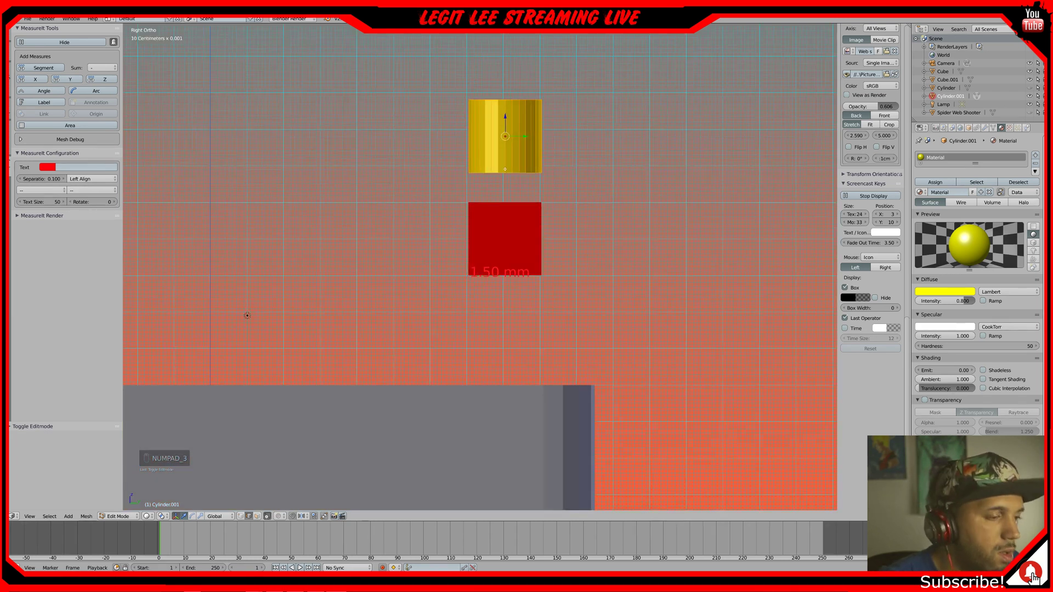
pyautogui.click(248, 516)
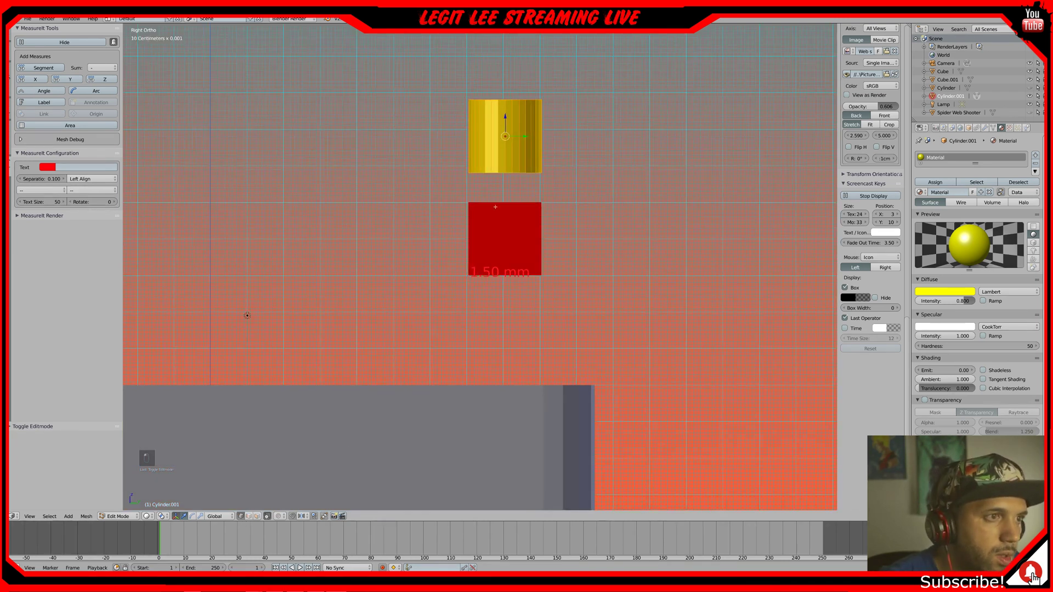
pyautogui.rightClick(506, 173)
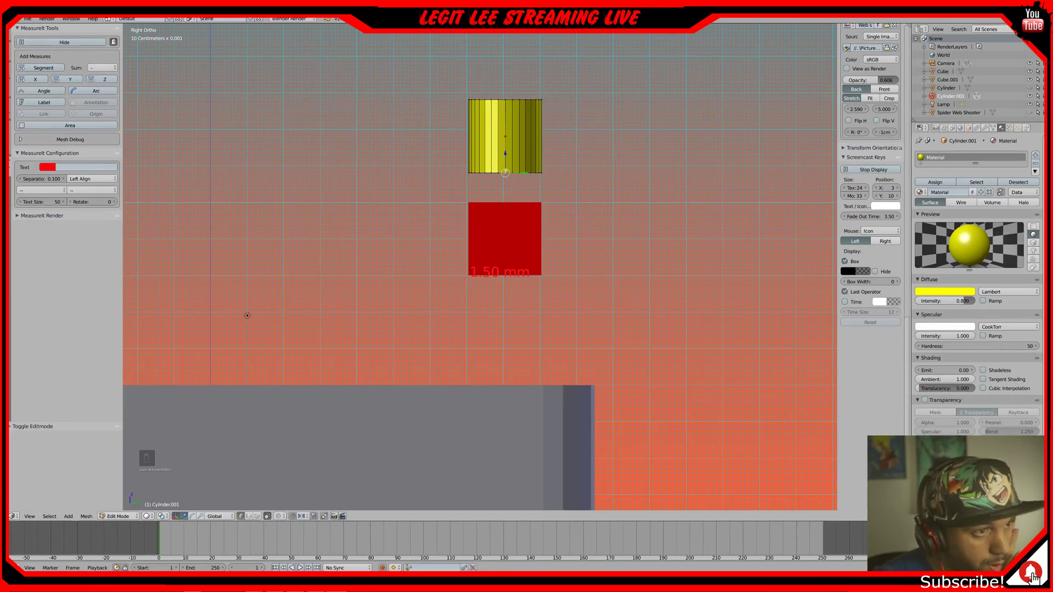
pyautogui.press('ctrl+KP_3')
pyautogui.scroll(3, 480, 266)
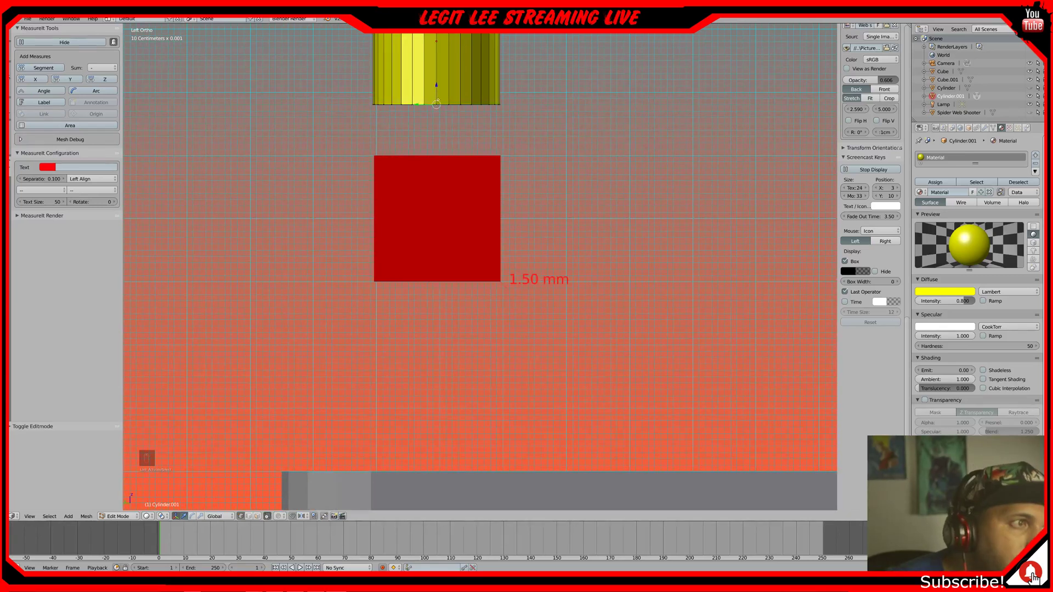
pyautogui.click(437, 103)
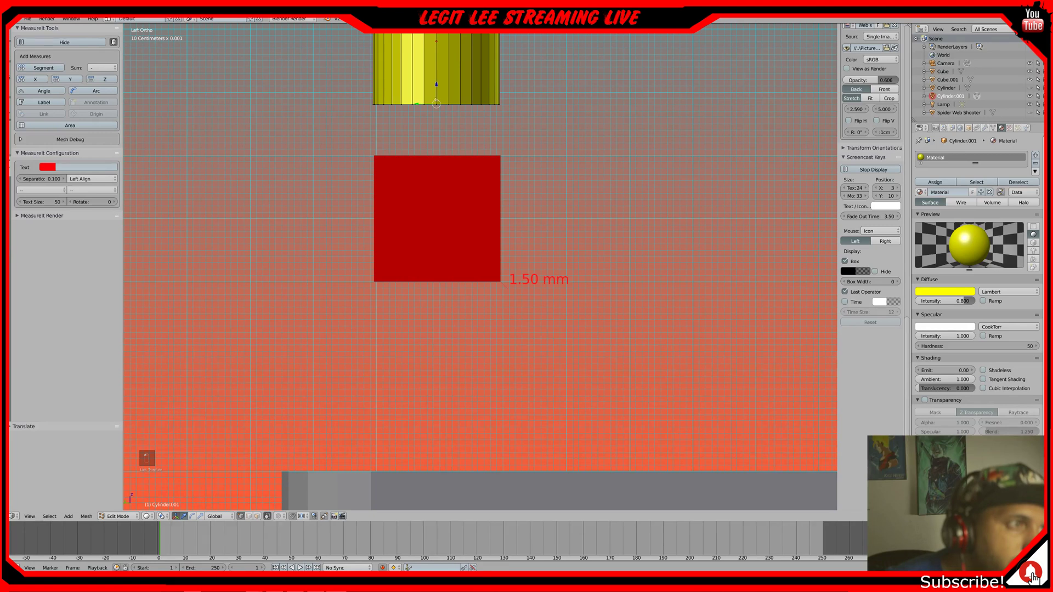
pyautogui.scroll(3, 436, 101)
pyautogui.keyDown('shift'); pyautogui.moveTo(437, 92); pyautogui.dragTo(469, 335, button='middle'); pyautogui.keyUp('shift')
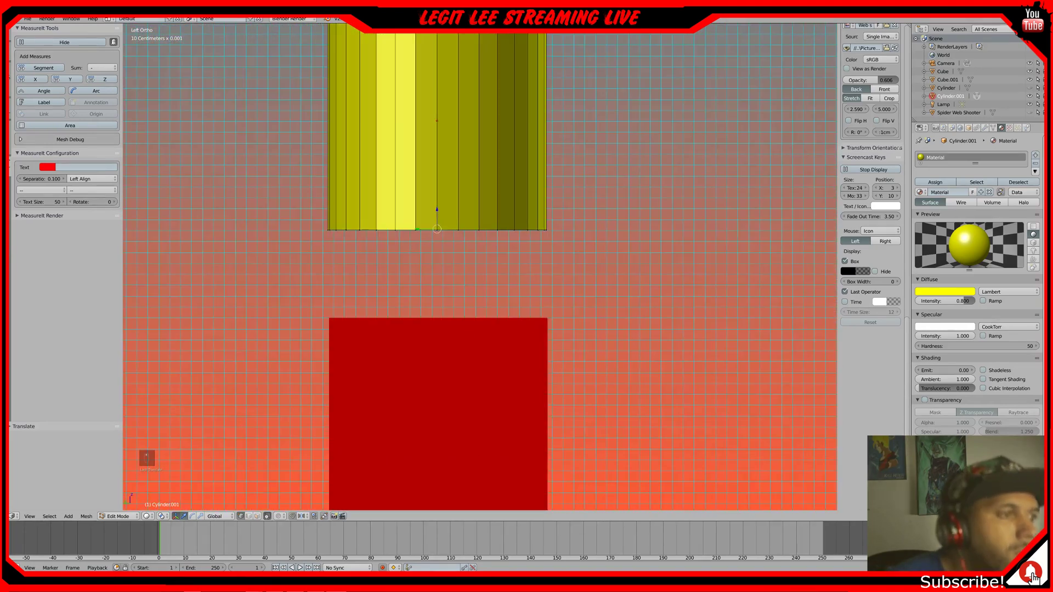
pyautogui.rightClick(436, 221)
pyautogui.moveTo(480, 206); pyautogui.dragTo(389, 210, button='middle')
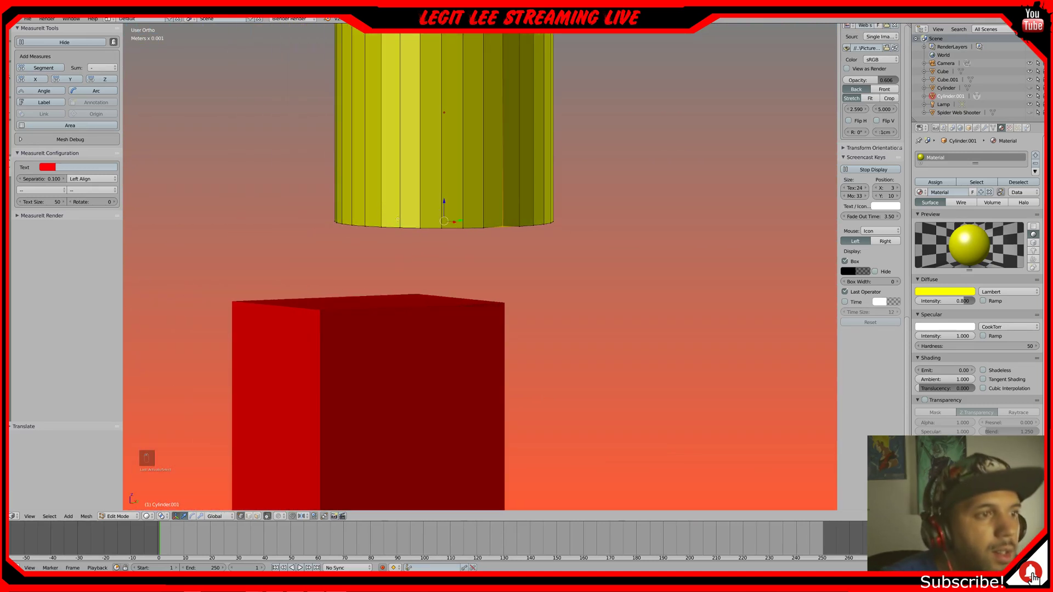
pyautogui.hotkey('ctrl', 'z')
pyautogui.hotkey('ctrl', 'z')
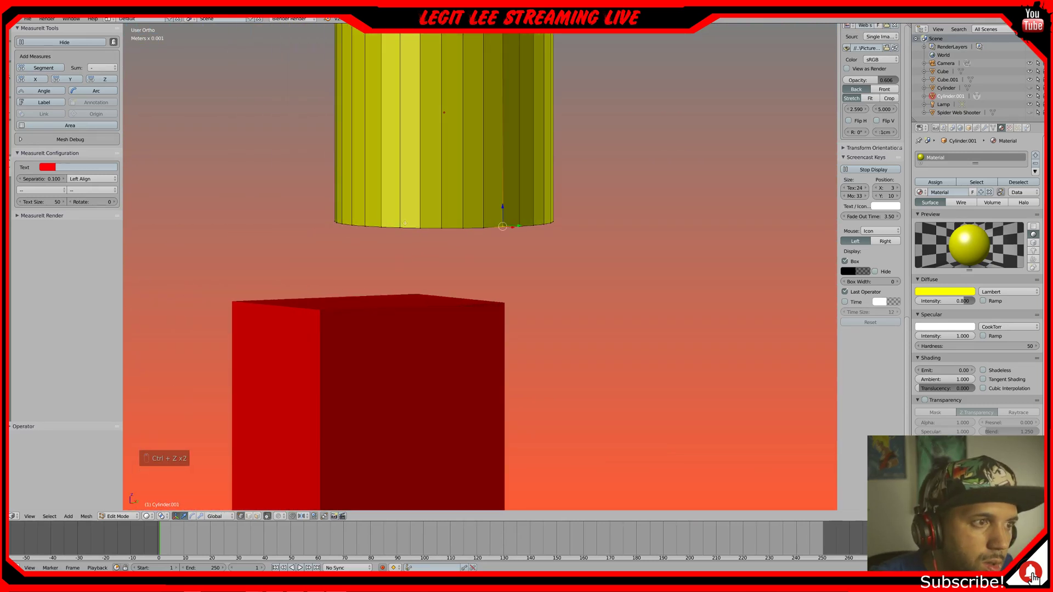
pyautogui.hotkey('ctrl', 'z')
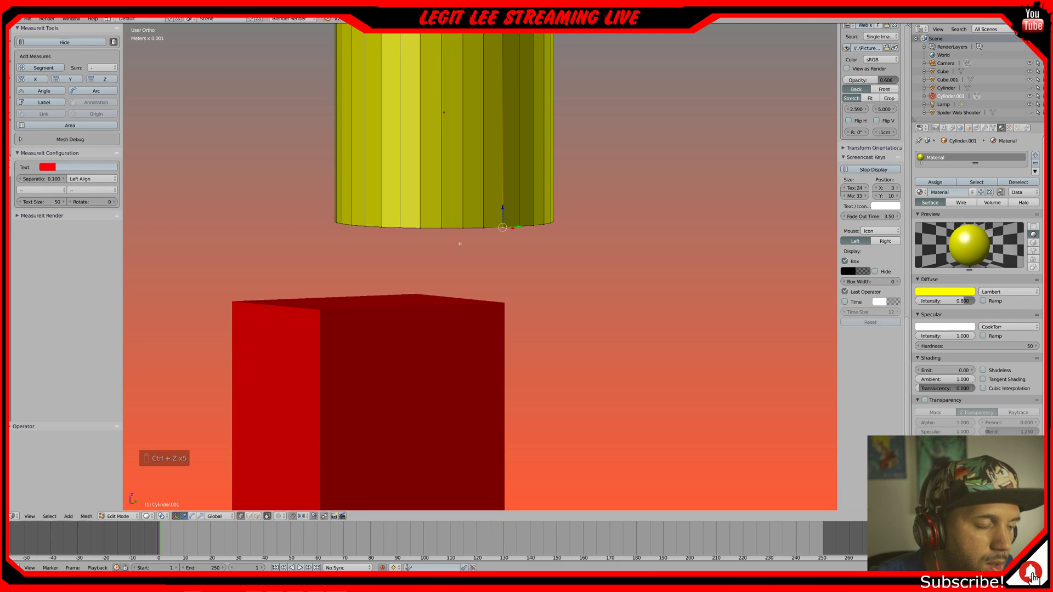
pyautogui.press('ctrl+KP_3')
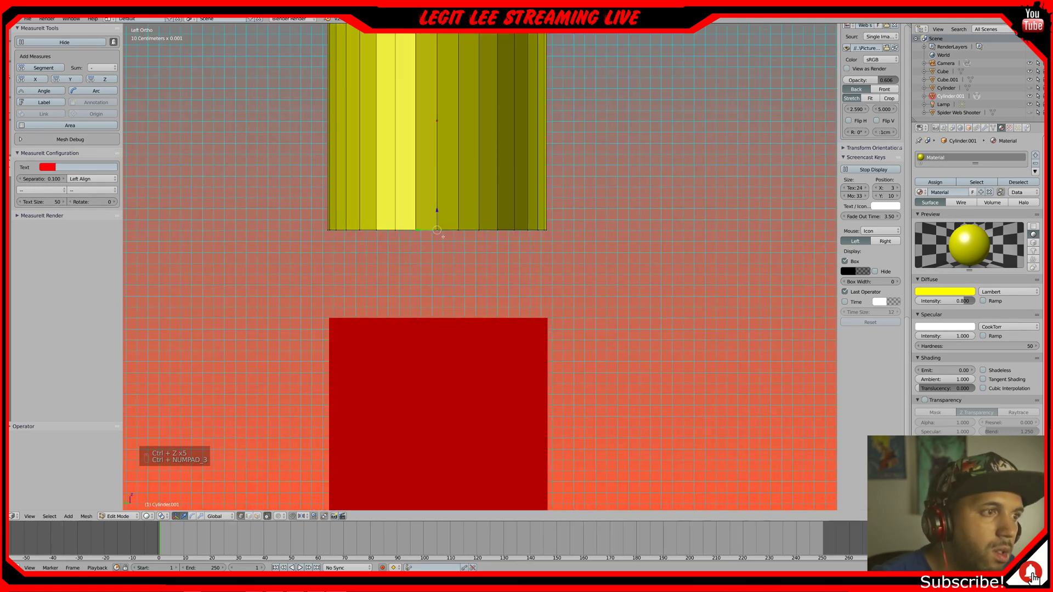
pyautogui.click(440, 218)
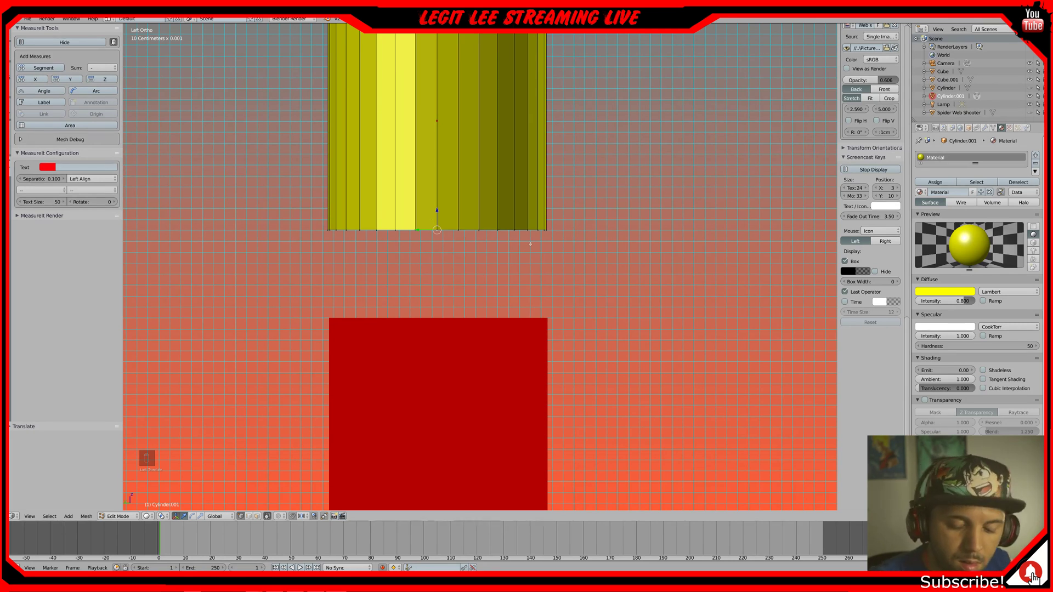
pyautogui.press('ctrl+KP_3')
pyautogui.hotkey('ctrl', 'z')
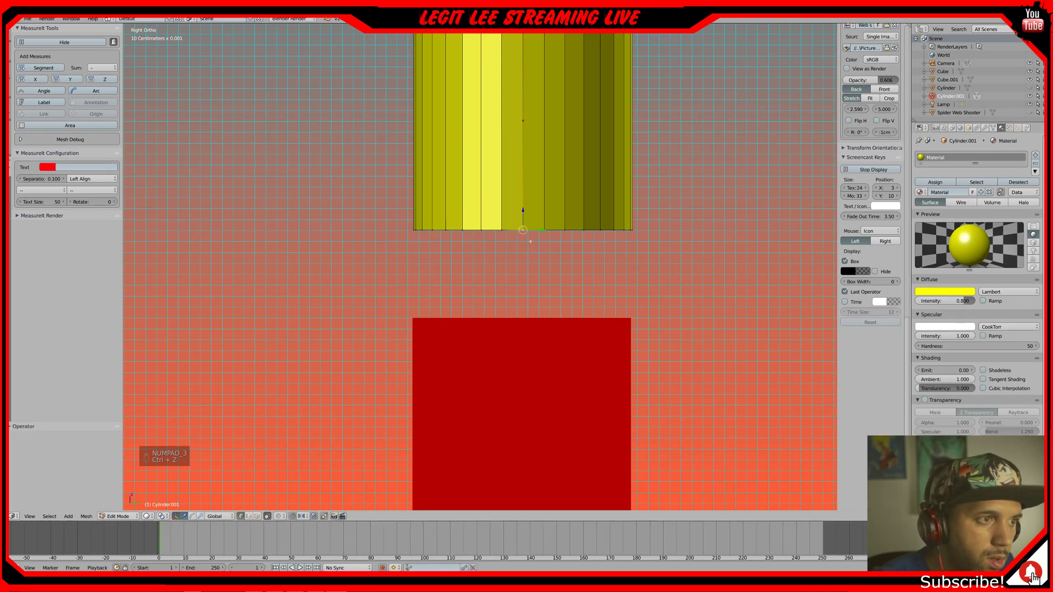
# - From the left view, add the opposite bottom-rim vertex to the selection and create a segment measurement across the cylinder's diameter
pyautogui.press('ctrl+KP_3')
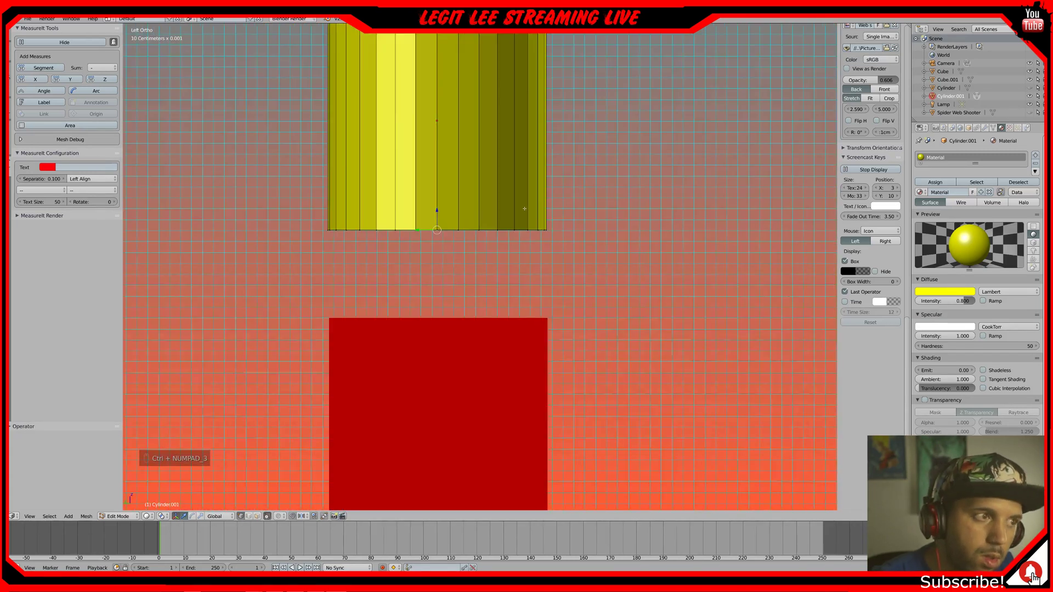
pyautogui.scroll(5, 453, 207)
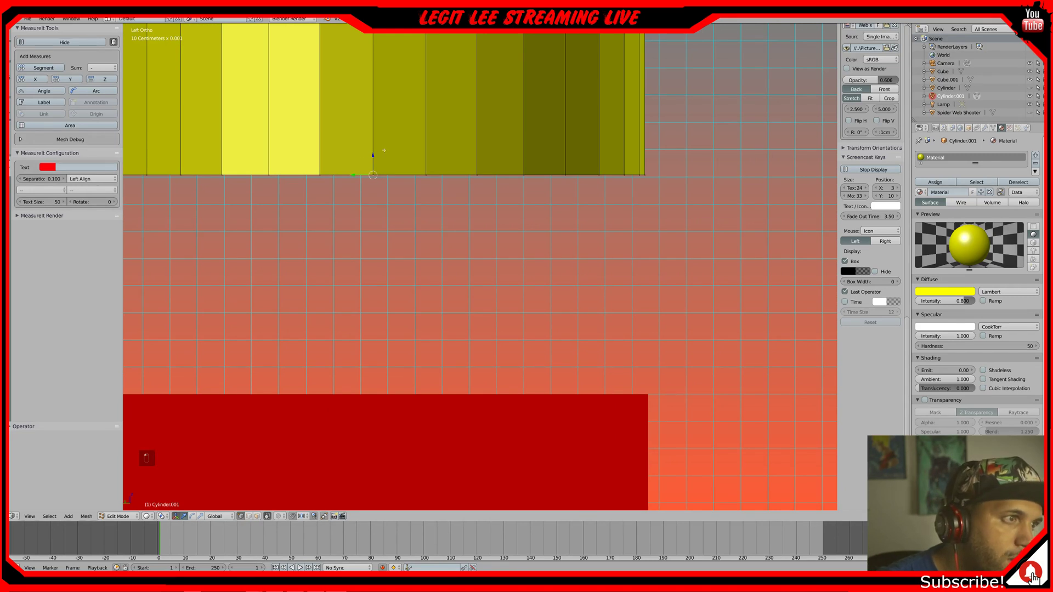
pyautogui.rightClick(376, 171)
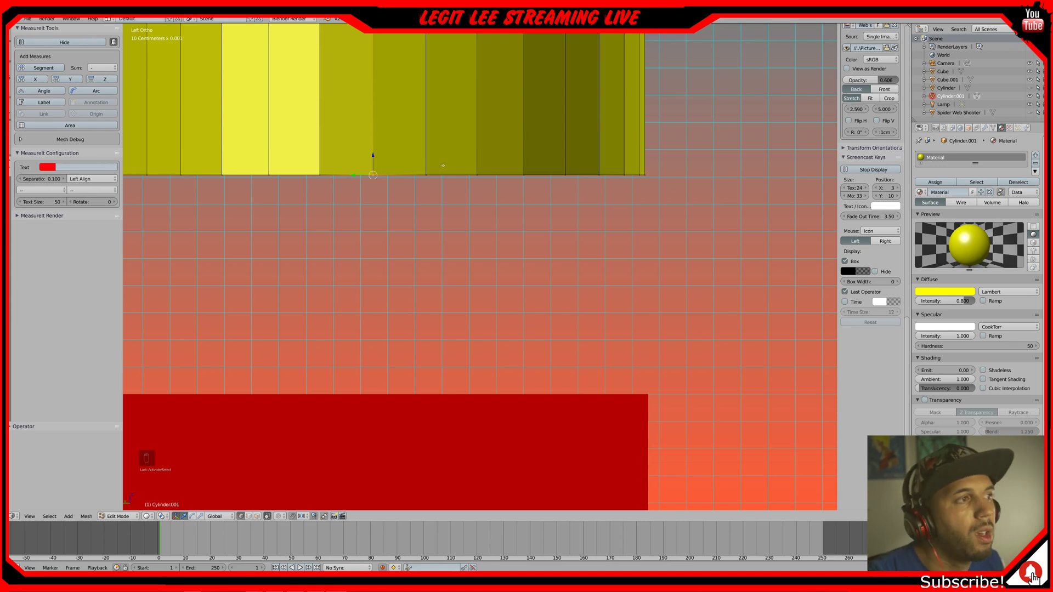
pyautogui.scroll(-1, 313, 69)
pyautogui.click(43, 67)
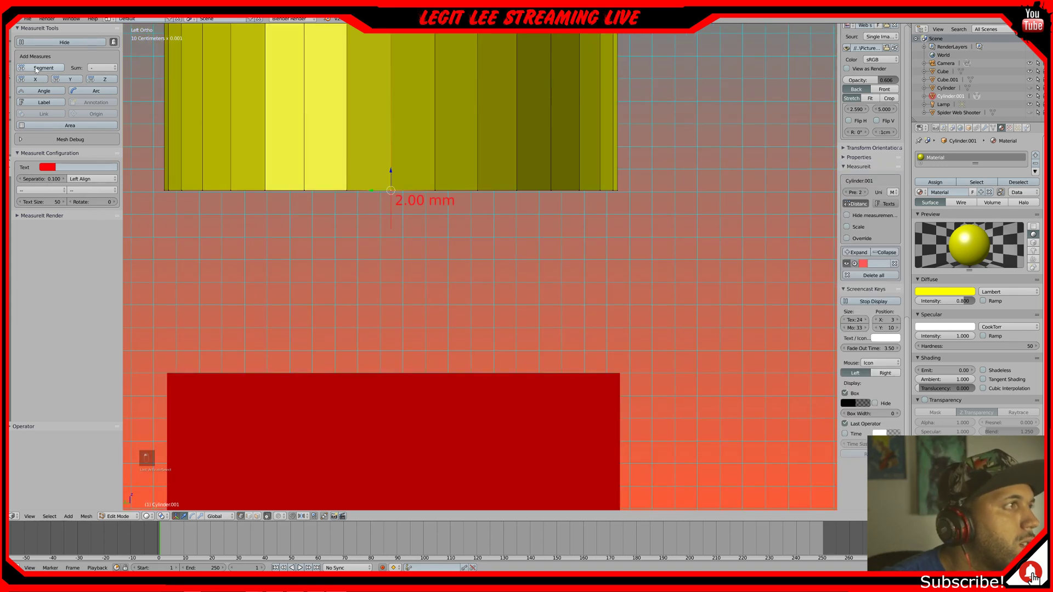
# - In top view, select the cylinder's whole mesh and scale it up to a diameter of 2.50 mm
pyautogui.moveTo(323, 191); pyautogui.dragTo(341, 205, button='middle')
pyautogui.scroll(-2, 341, 204)
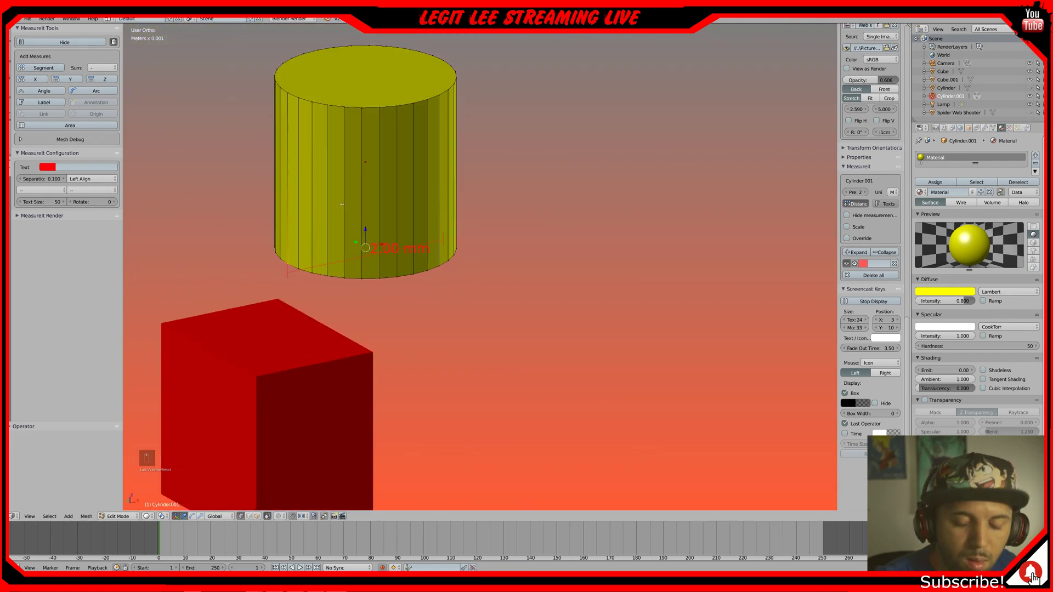
pyautogui.press('KP_7')
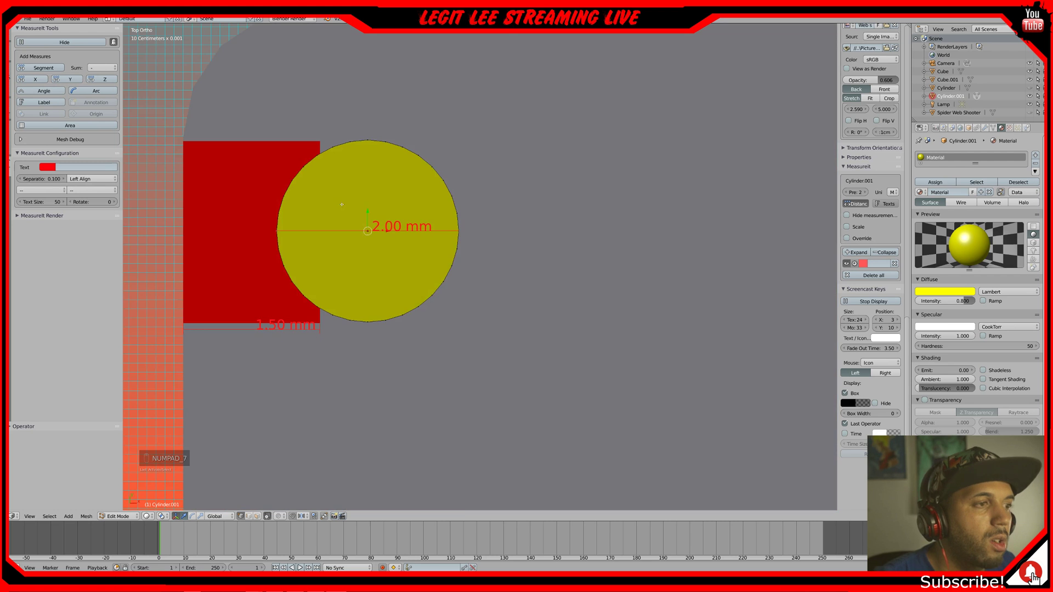
pyautogui.press('a')
pyautogui.press('a')
pyautogui.press('a')
pyautogui.press('a')
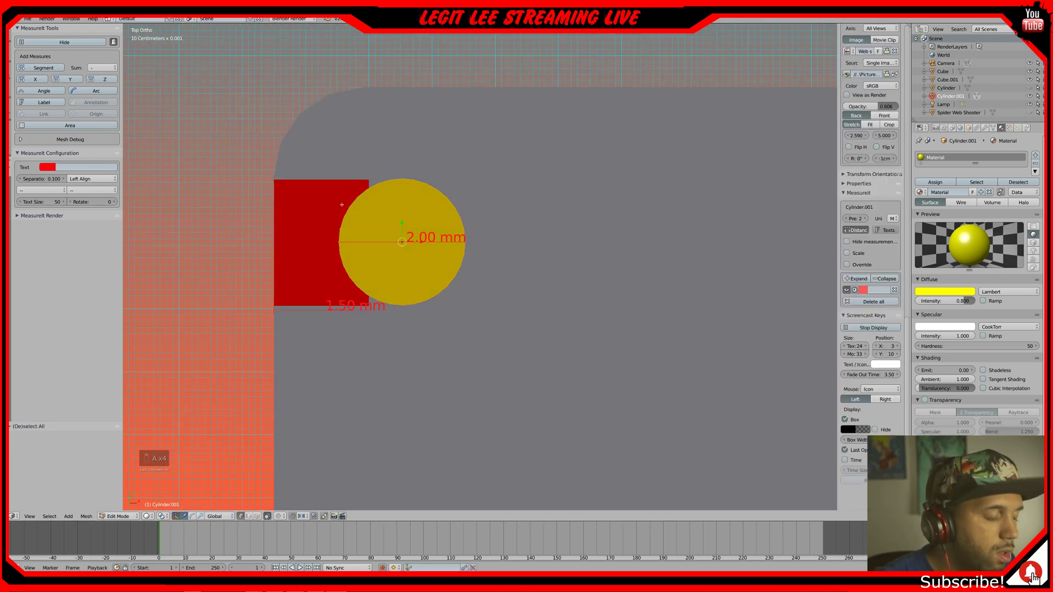
pyautogui.press('s')
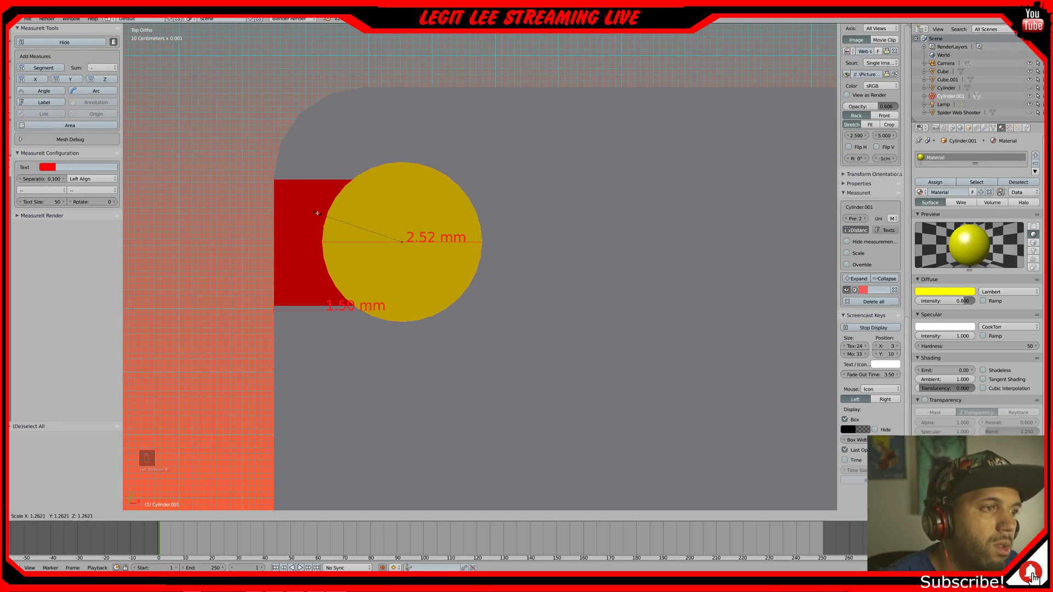
pyautogui.click(318, 213)
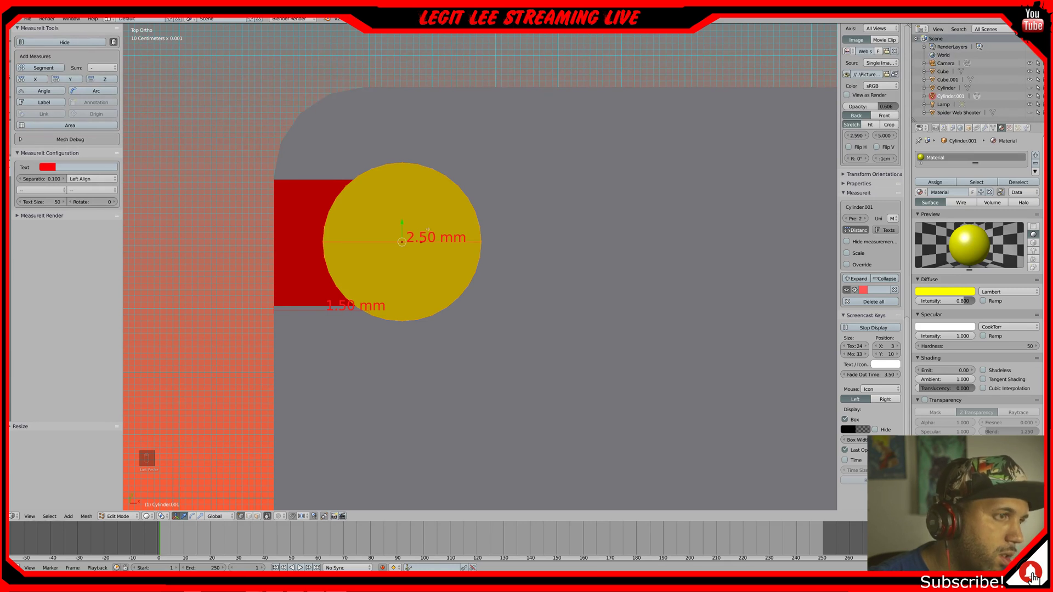
# - Move the cylinder's mesh along X until its left side touches the red cube's right side
pyautogui.press('g')
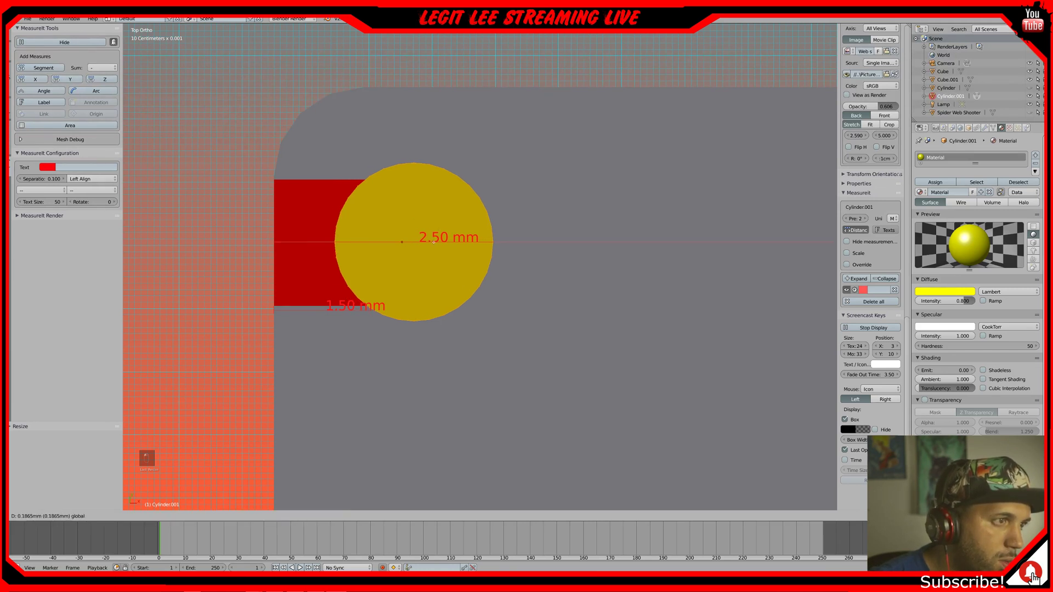
pyautogui.click(466, 246)
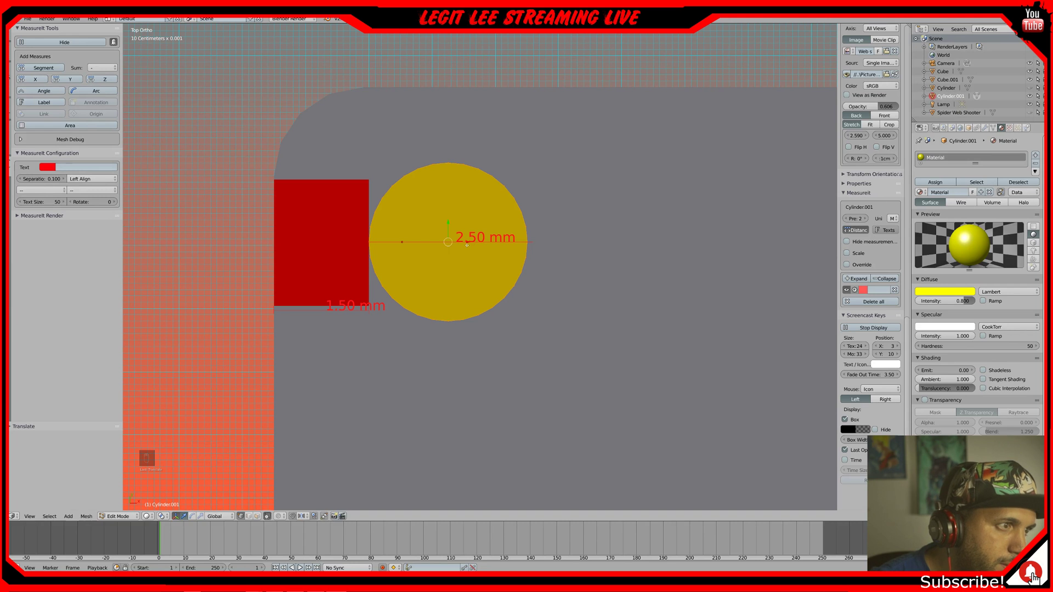
pyautogui.scroll(3, 399, 240)
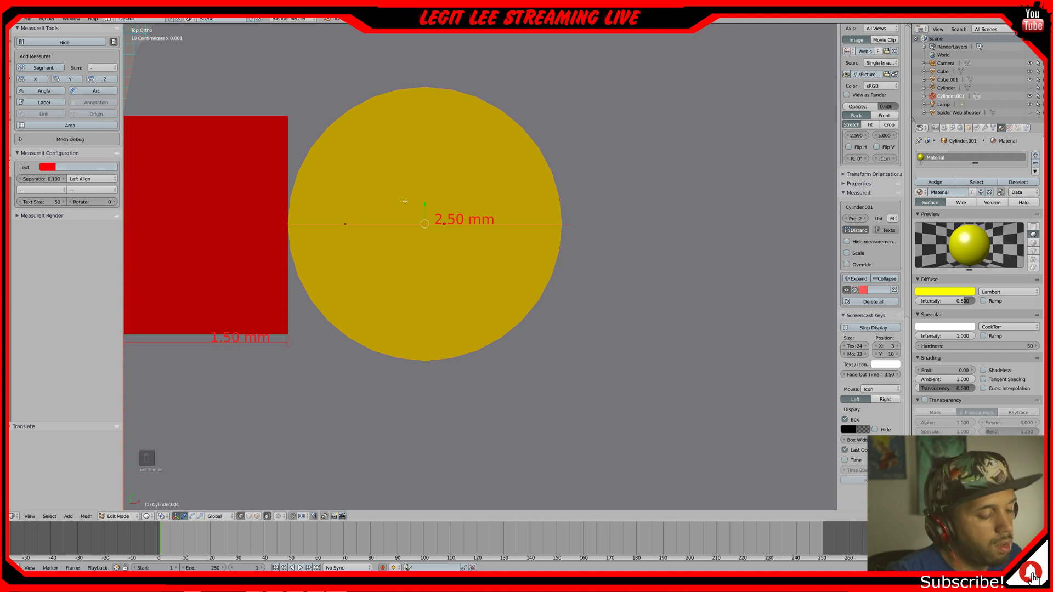
# - Leave mesh editing of the cylinder, duplicate the red cube in place and rotate the copy by 90 degrees
pyautogui.press('Tab')
pyautogui.rightClick(226, 203)
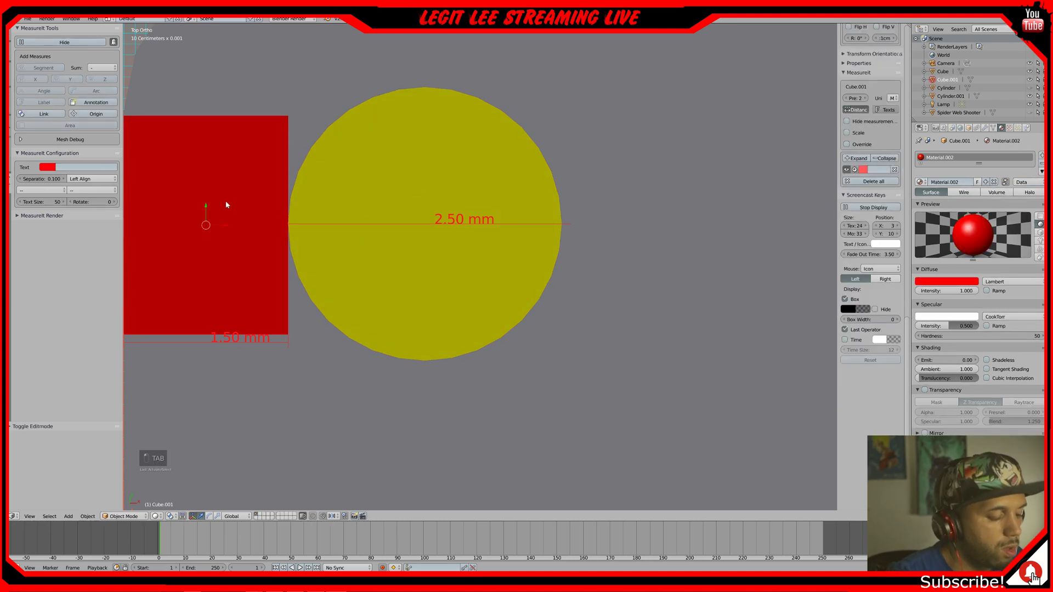
pyautogui.scroll(-3, 226, 204)
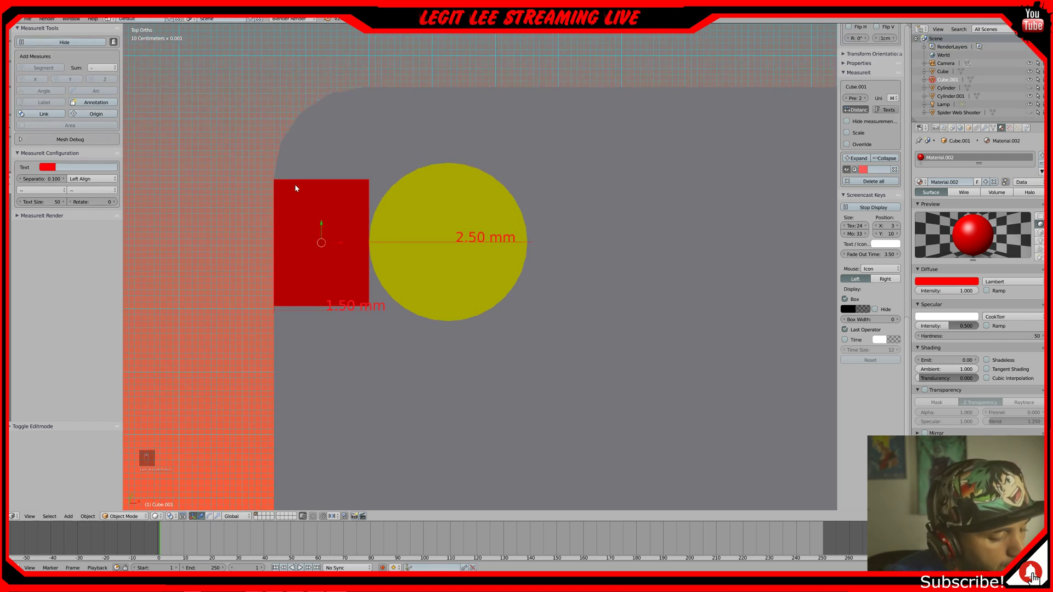
pyautogui.hotkey('shift', 'd')
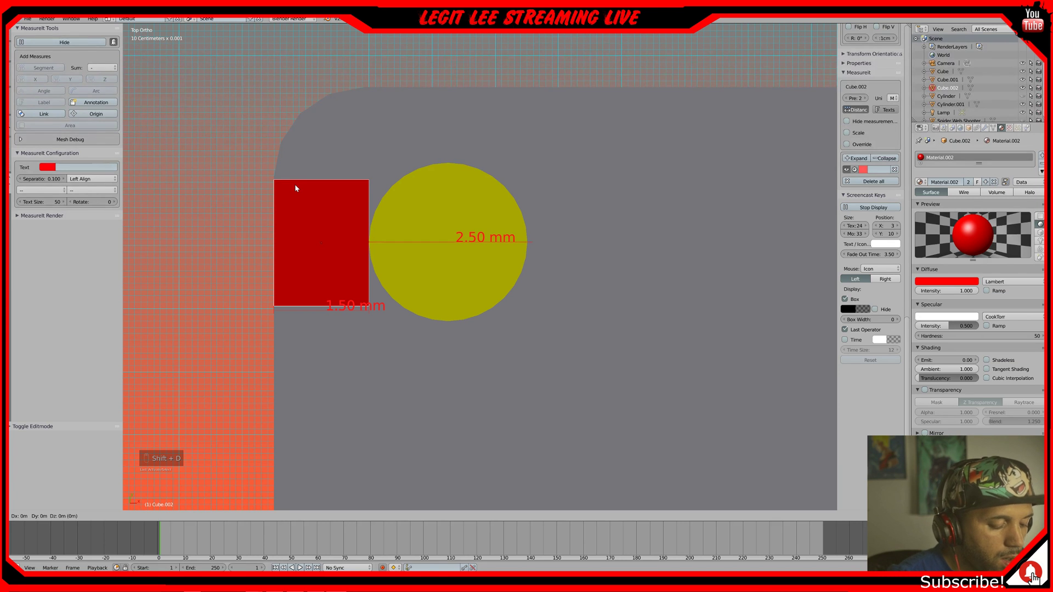
pyautogui.click(295, 188)
pyautogui.write('r90')
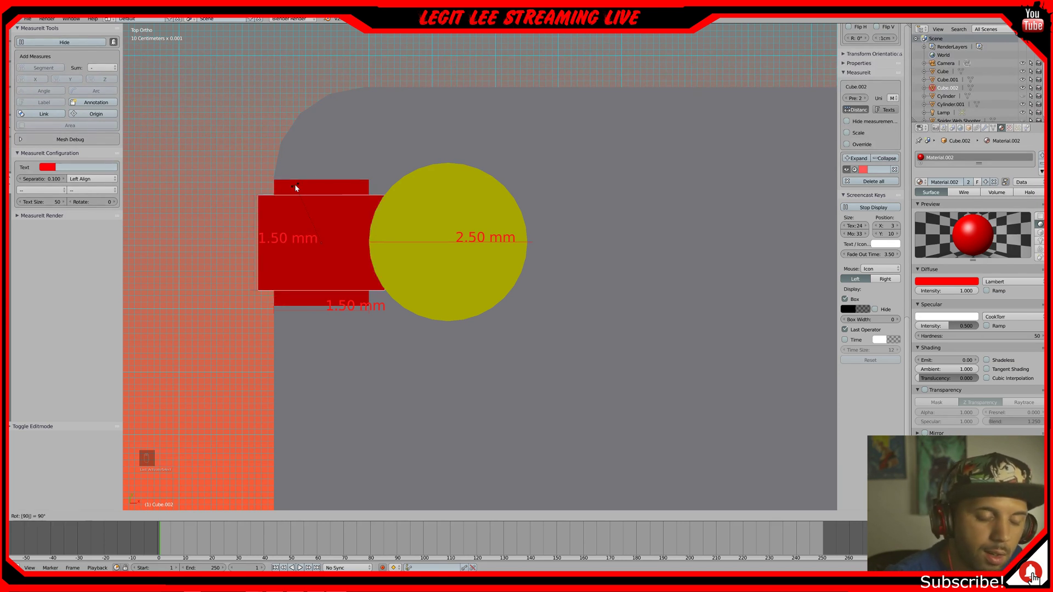
pyautogui.click(295, 188)
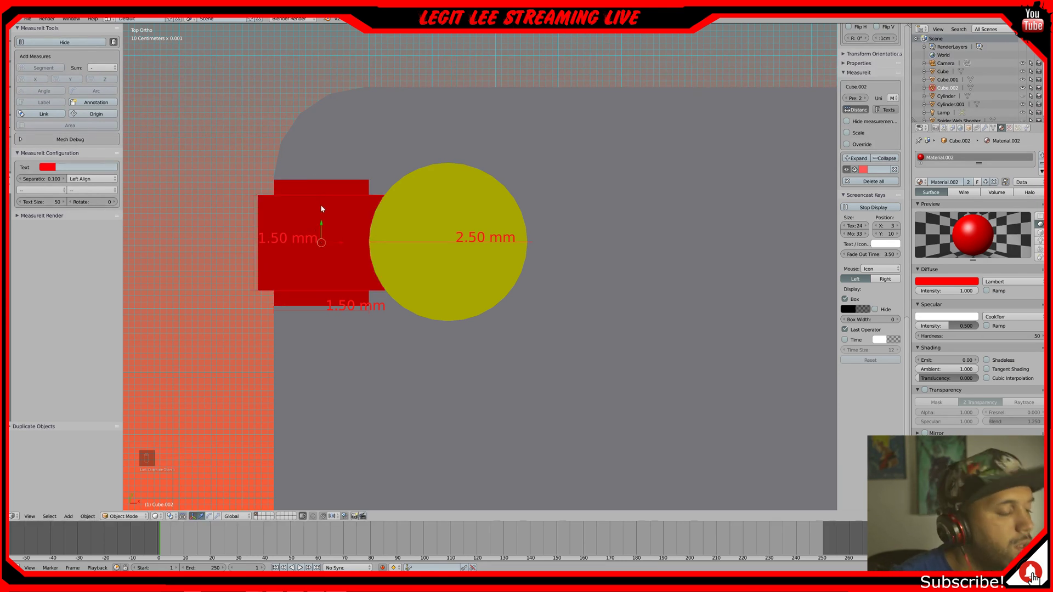
# - Move the rotated cube copy along Y to the block's upper edge and along X until its left side meets the first cube's right side
pyautogui.press('g')
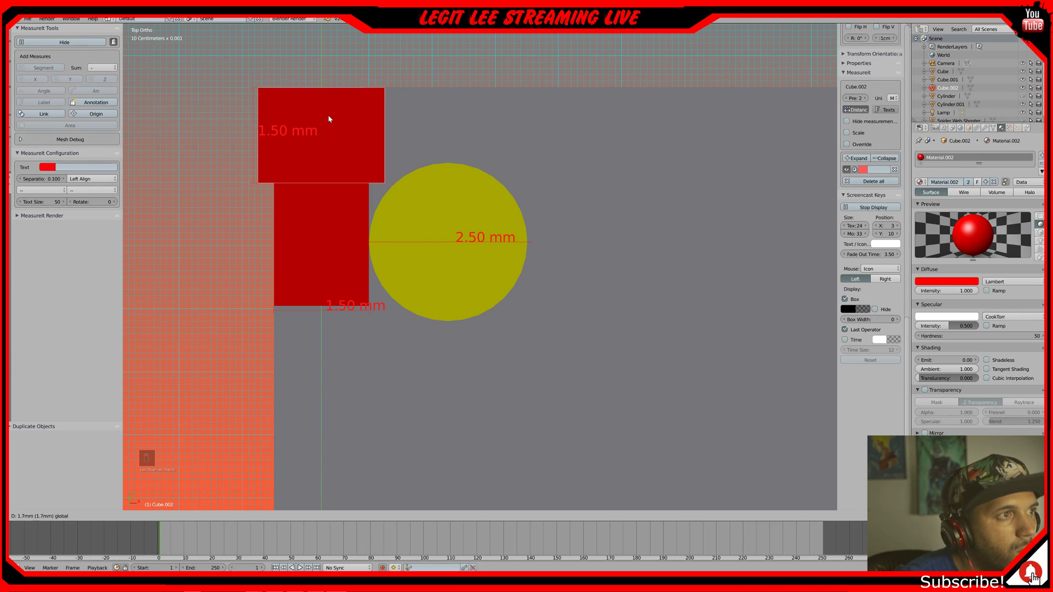
pyautogui.click(328, 114)
pyautogui.keyDown('shift'); pyautogui.moveTo(413, 97); pyautogui.dragTo(382, 231, button='middle'); pyautogui.keyUp('shift')
pyautogui.scroll(2, 381, 232)
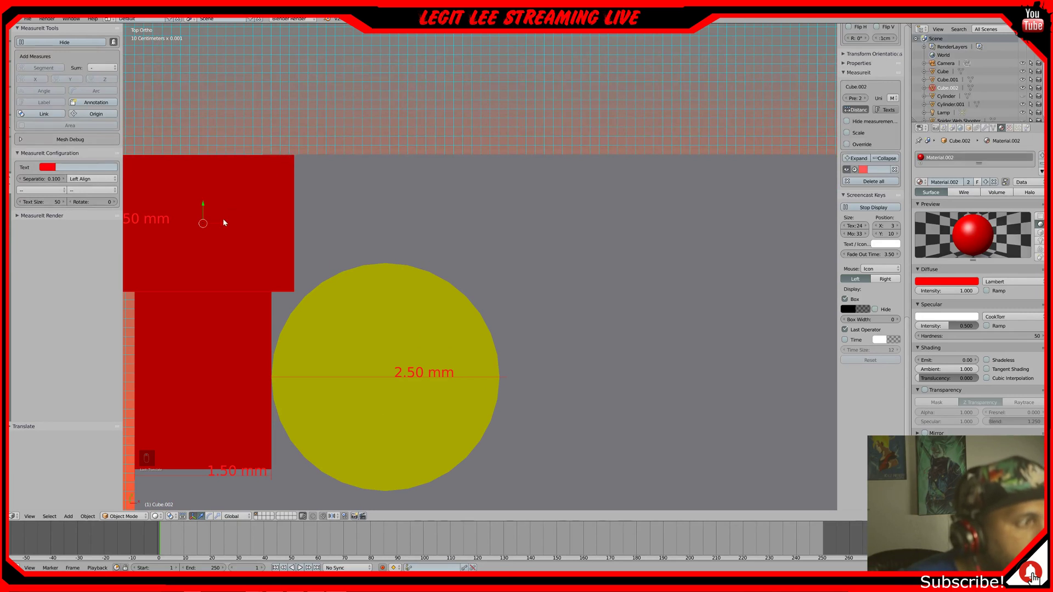
pyautogui.press('g')
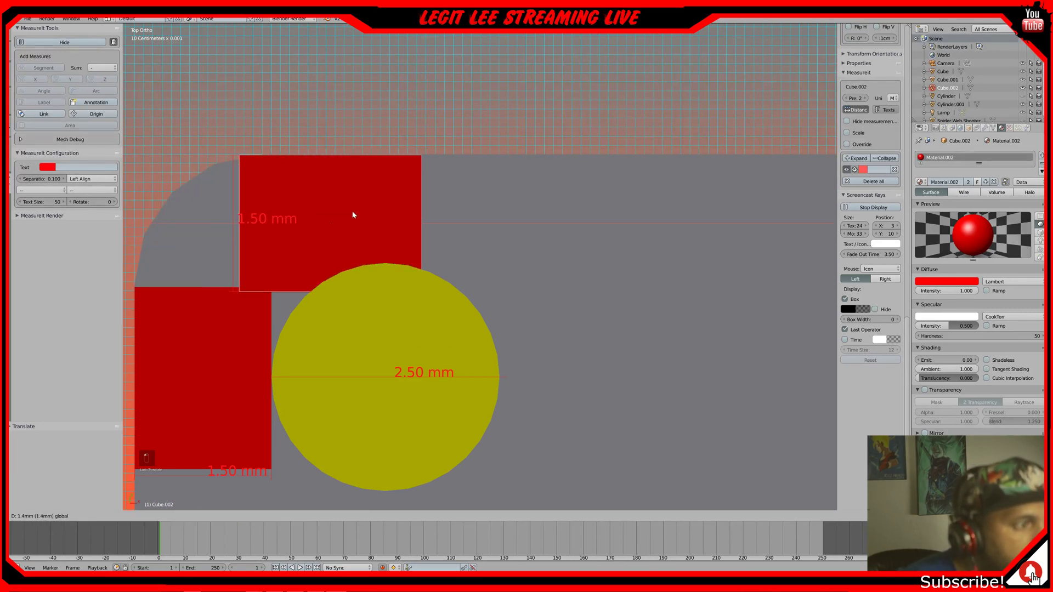
pyautogui.click(383, 212)
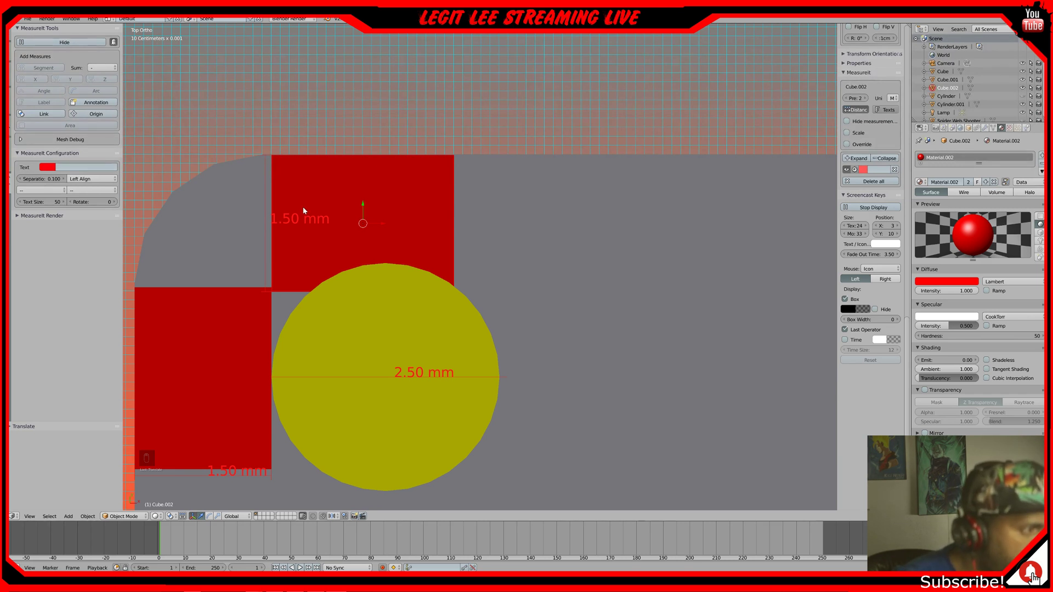
# - Fine-tune the cube copy's Y position until its upper side is flush with the block's upper edge
pyautogui.scroll(5, 394, 194)
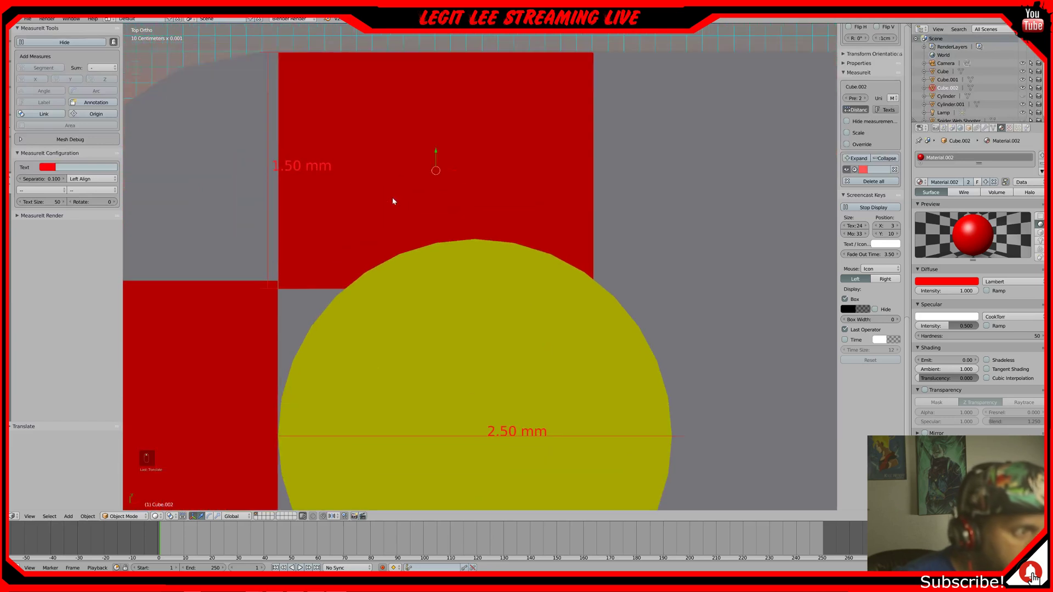
pyautogui.keyDown('shift'); pyautogui.moveTo(341, 196); pyautogui.dragTo(444, 238, button='middle'); pyautogui.keyUp('shift')
pyautogui.scroll(-1, 454, 290)
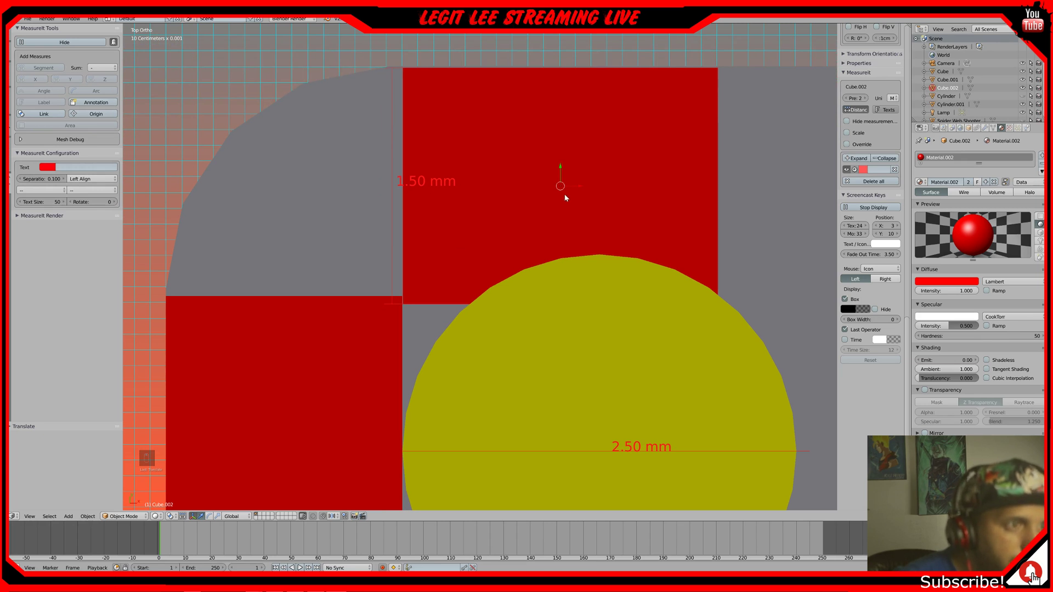
pyautogui.scroll(2, 566, 198)
pyautogui.moveTo(617, 147); pyautogui.dragTo(614, 149)
pyautogui.scroll(-3, 591, 138)
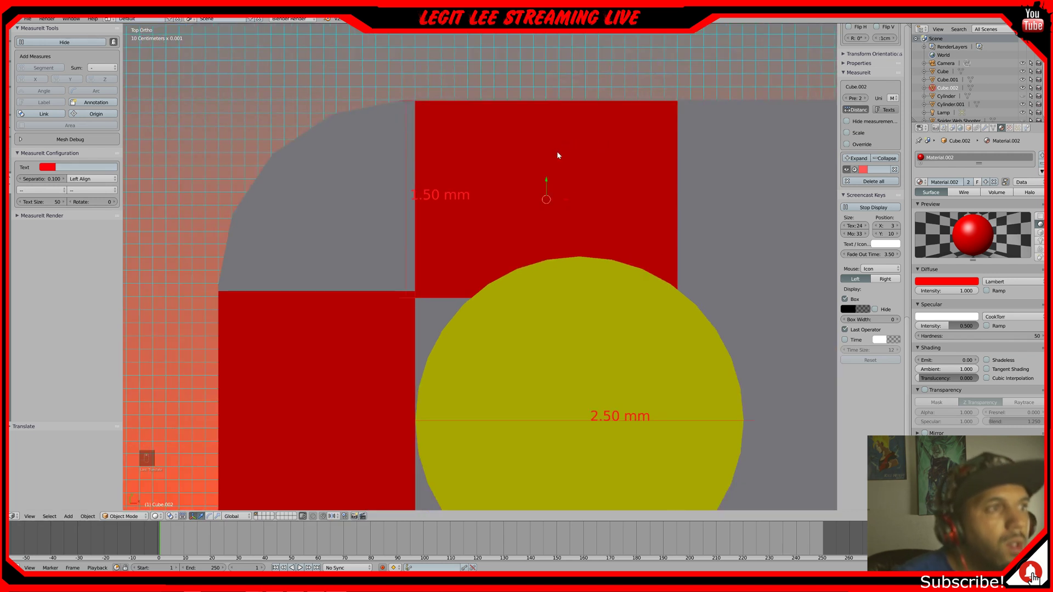
pyautogui.keyDown('shift'); pyautogui.moveTo(557, 156); pyautogui.dragTo(549, 299, button='middle'); pyautogui.keyUp('shift')
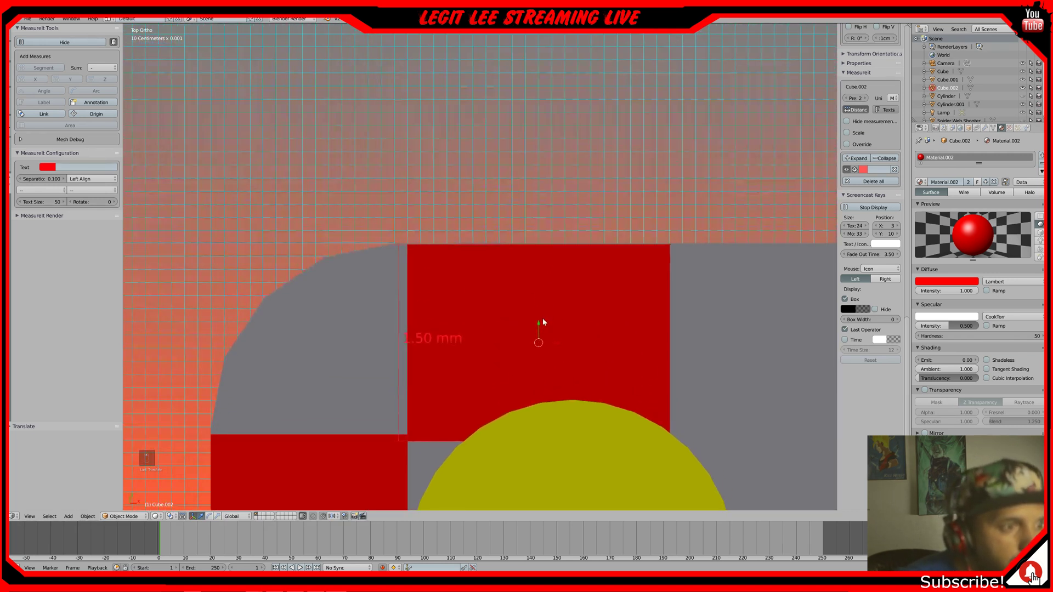
pyautogui.scroll(3, 544, 321)
pyautogui.moveTo(581, 378); pyautogui.dragTo(582, 378)
pyautogui.scroll(-4, 593, 342)
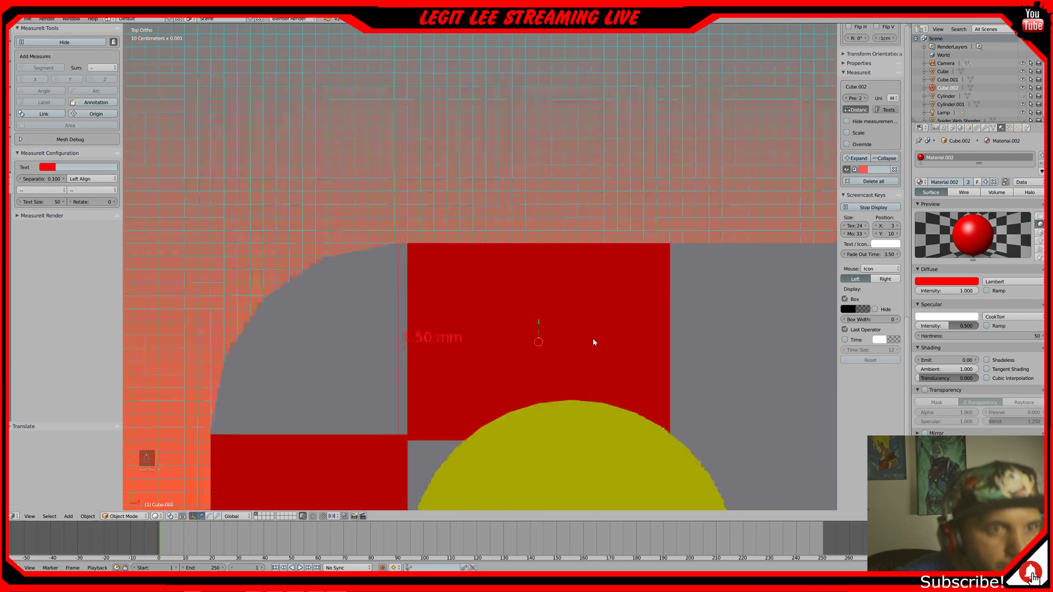
pyautogui.keyDown('shift'); pyautogui.moveTo(573, 359); pyautogui.dragTo(576, 188, button='middle'); pyautogui.keyUp('shift')
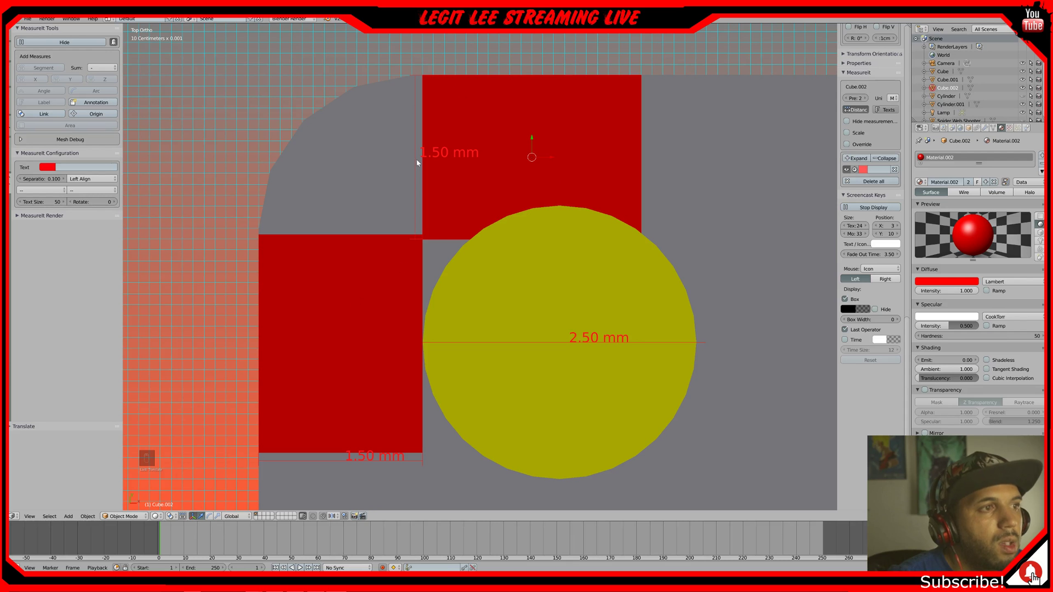
# - Select the yellow cylinder and move it down along Y until its rim touches the rotated cube's lower side
pyautogui.press('Tab')
pyautogui.press('Tab')
pyautogui.rightClick(605, 264)
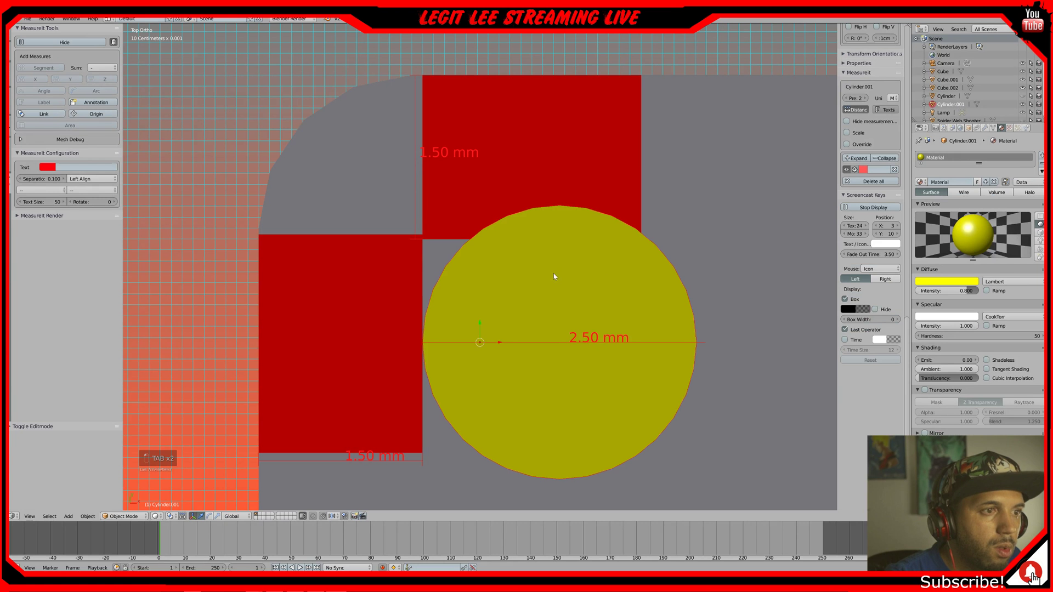
pyautogui.moveTo(479, 324); pyautogui.dragTo(477, 359)
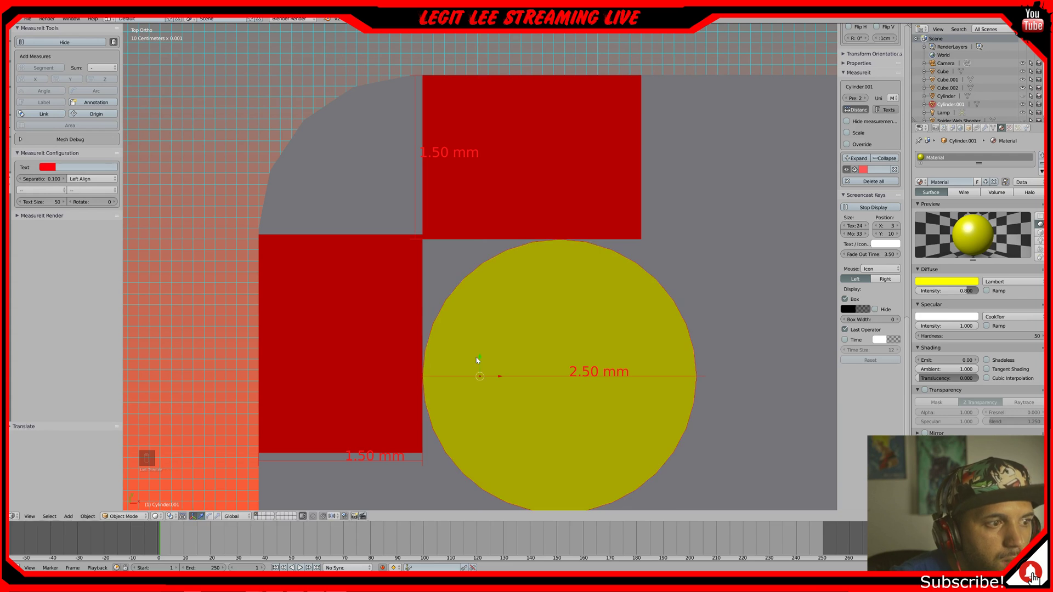
# - Duplicate the yellow cylinder and move the copy along X towards the block's upper right corner
pyautogui.scroll(-5, 504, 311)
pyautogui.scroll(1, 634, 301)
pyautogui.keyDown('shift'); pyautogui.moveTo(634, 301); pyautogui.dragTo(418, 242, button='middle'); pyautogui.keyUp('shift')
pyautogui.scroll(-3, 439, 267)
pyautogui.scroll(1, 306, 233)
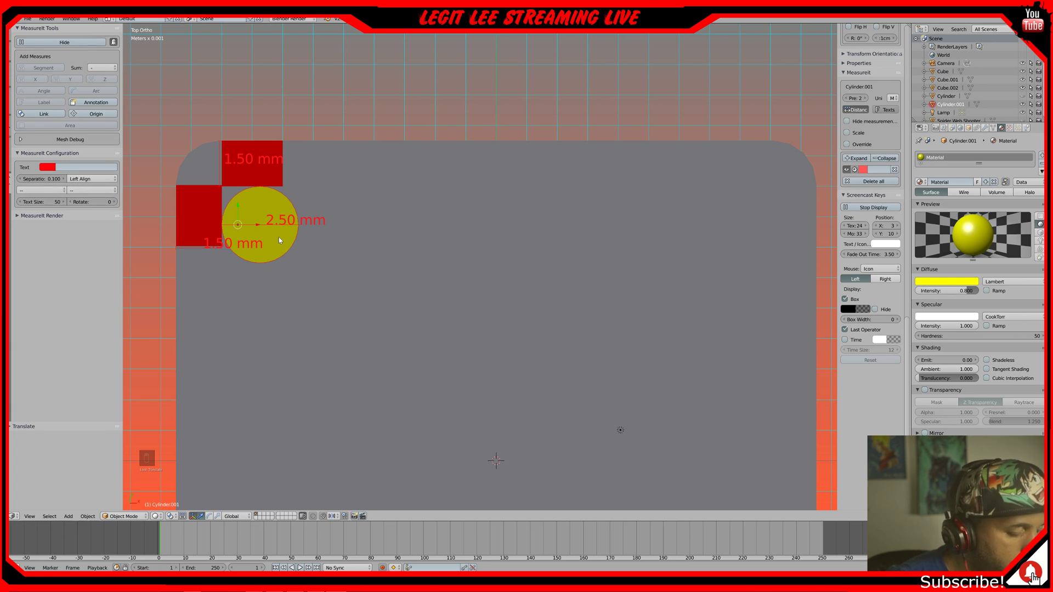
pyautogui.hotkey('shift', 'd')
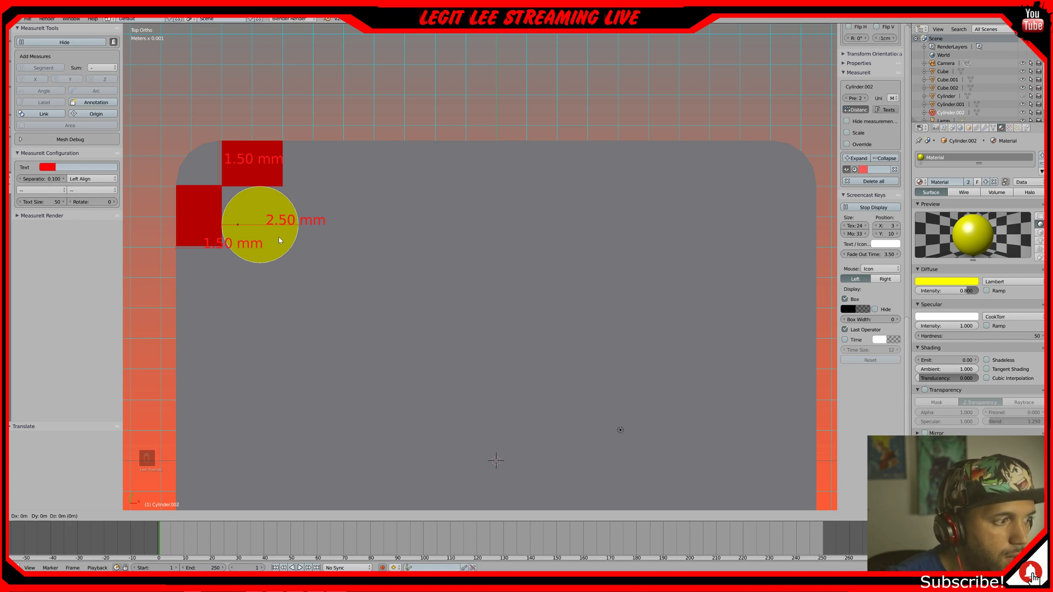
pyautogui.hotkey('ctrl', 'z')
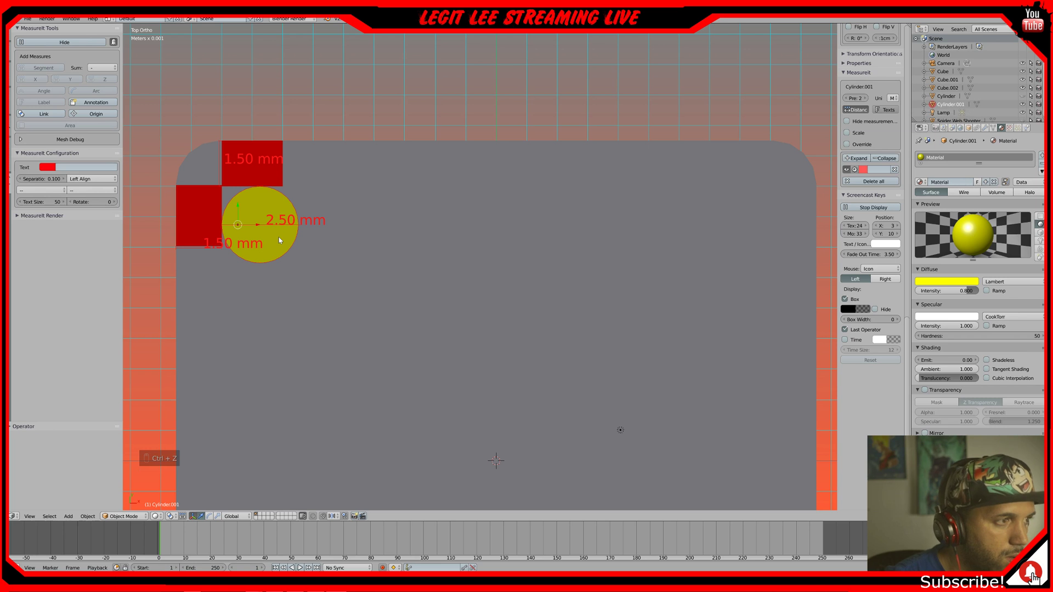
pyautogui.scroll(-6, 280, 240)
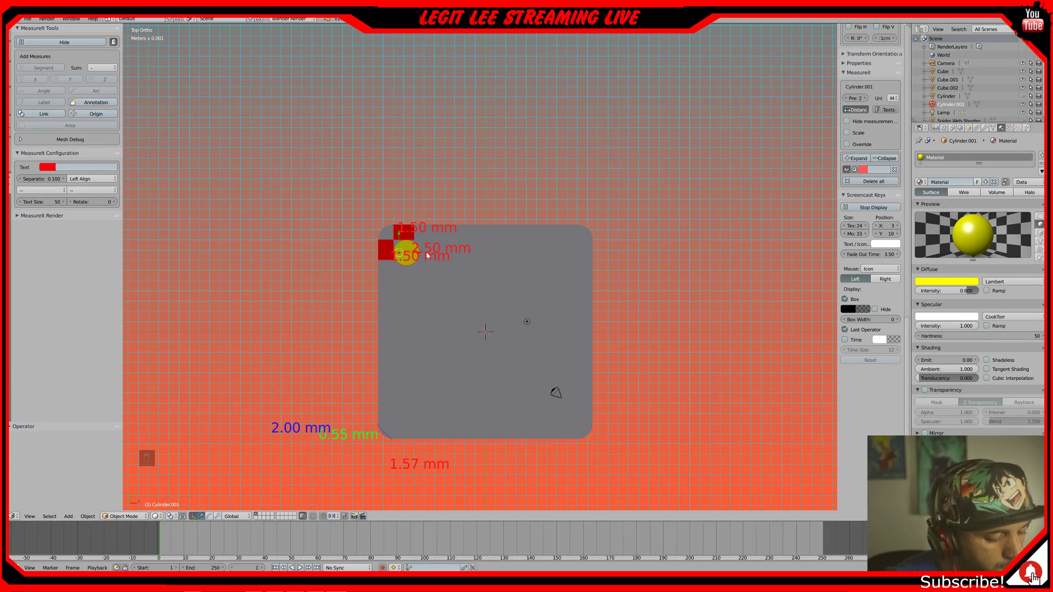
pyautogui.hotkey('shift', 'd')
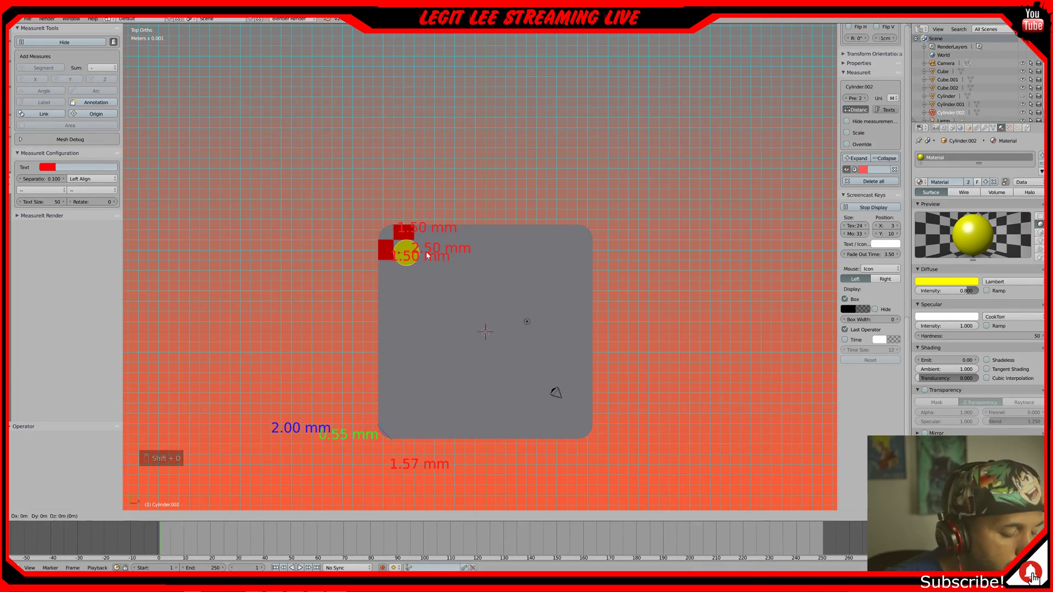
pyautogui.press('x')
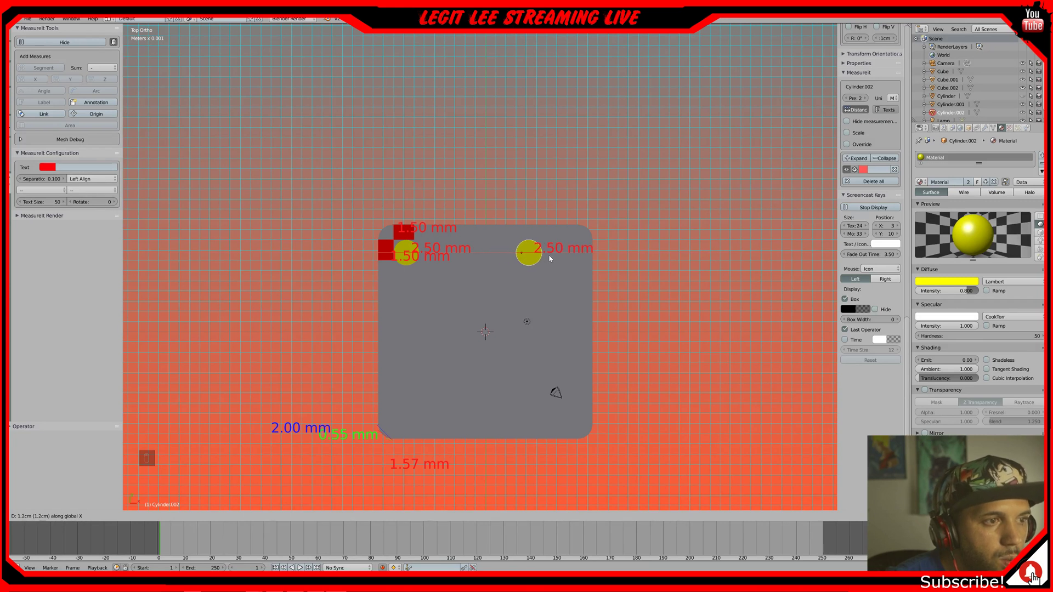
pyautogui.click(581, 258)
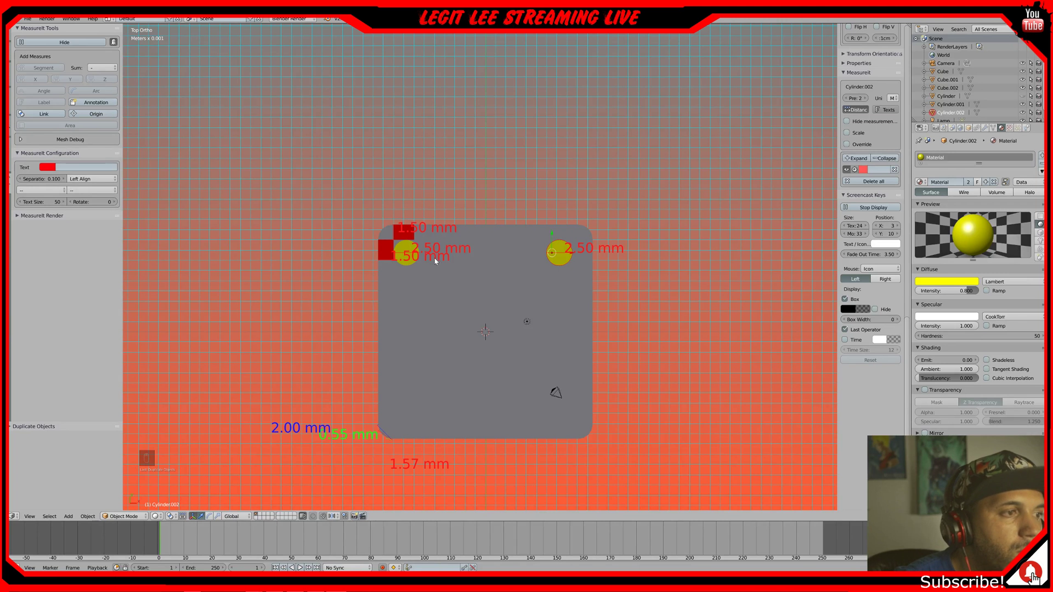
pyautogui.moveTo(448, 268); pyautogui.dragTo(446, 222, button='middle')
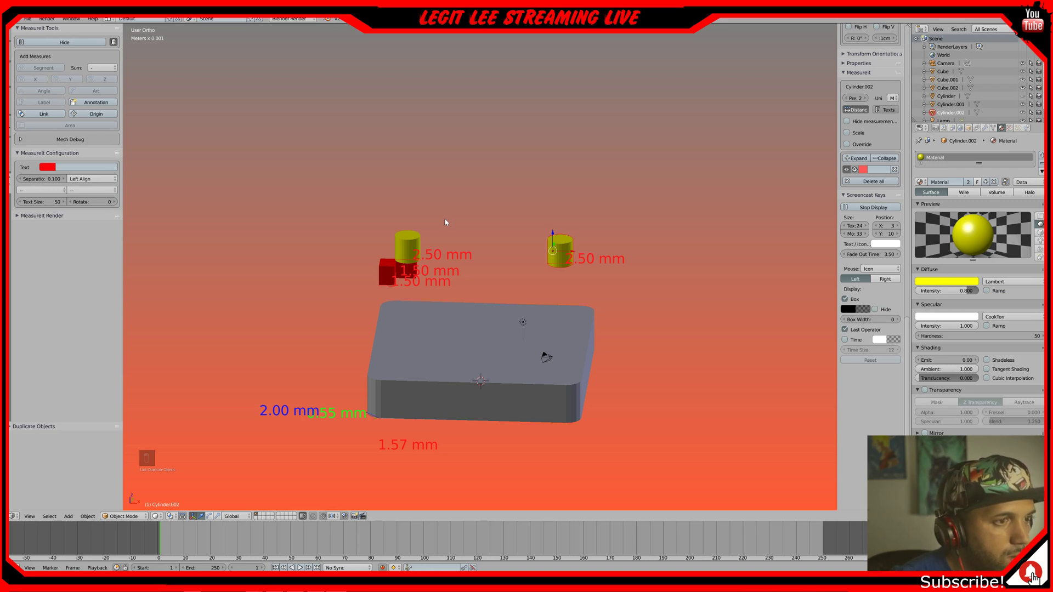
# - Delete the two red spacer cubes at the plate's back left corner
pyautogui.rightClick(379, 273)
pyautogui.moveTo(382, 277); pyautogui.dragTo(387, 321, button='middle')
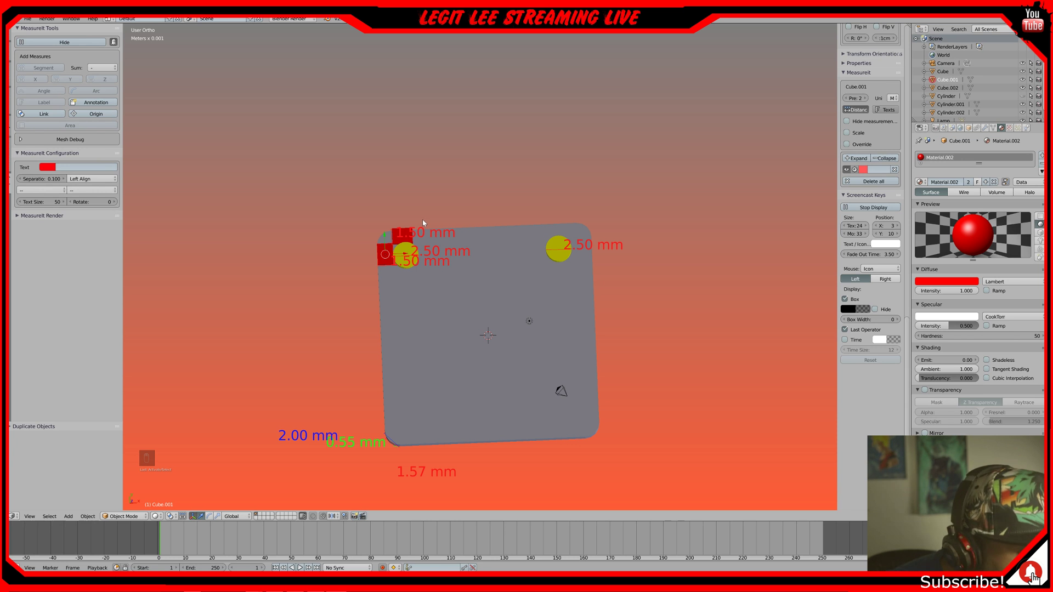
pyautogui.press('x')
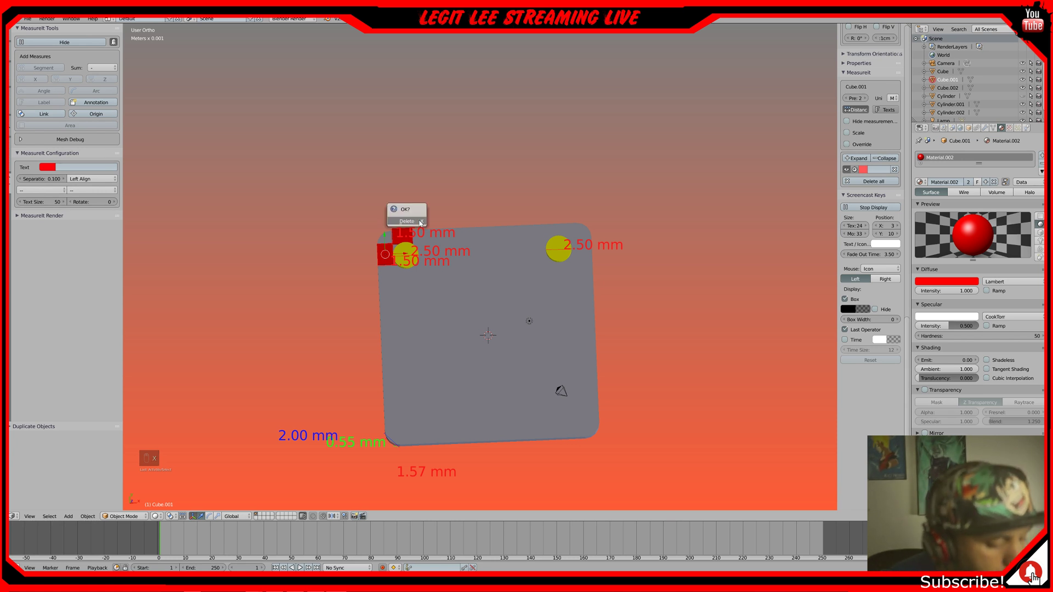
pyautogui.click(410, 231)
pyautogui.rightClick(411, 231)
pyautogui.press('x')
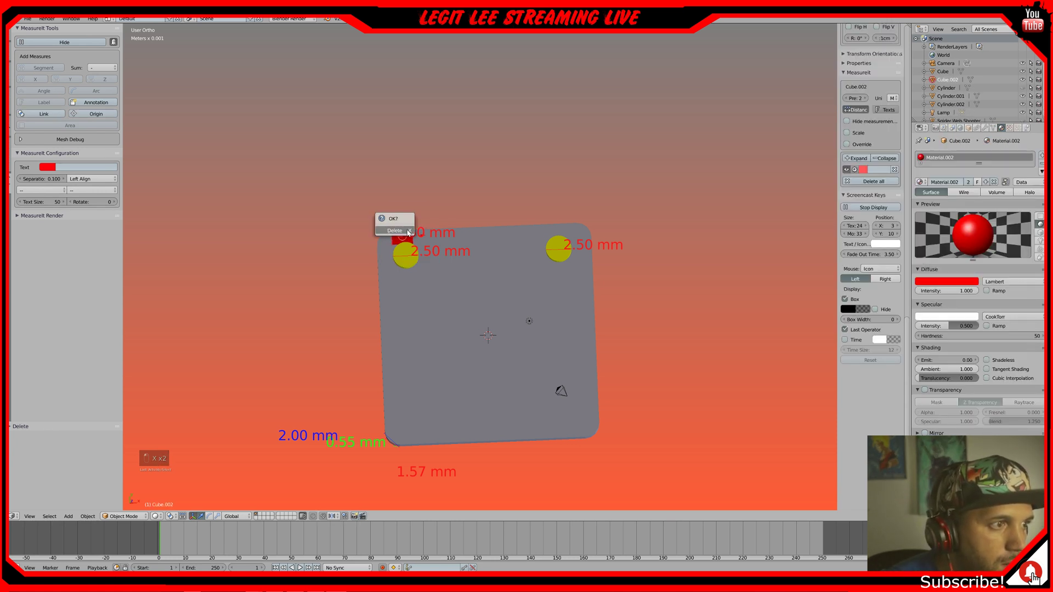
pyautogui.click(411, 231)
# - Stretch the left yellow cylinder along Z so it is taller than the plate is thick
pyautogui.moveTo(495, 254); pyautogui.dragTo(515, 234, button='middle')
pyautogui.moveTo(551, 286)
pyautogui.mouseDown(button='middle')
pyautogui.moveTo(540, 241)
pyautogui.moveTo(518, 248)
pyautogui.moveTo(563, 282)
pyautogui.mouseUp(button='middle')
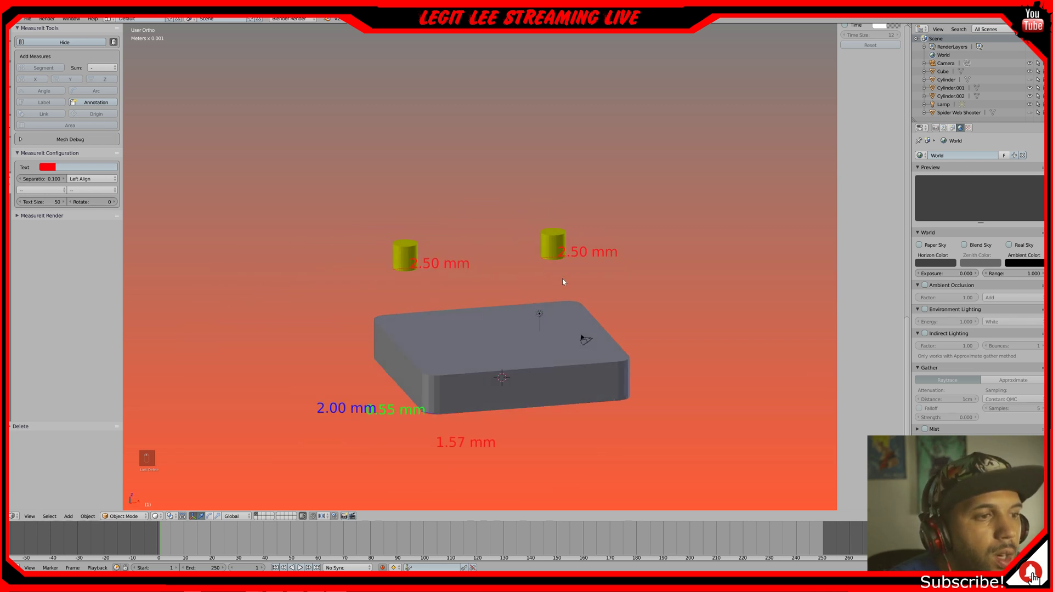
pyautogui.click(405, 249)
pyautogui.press('KP_1')
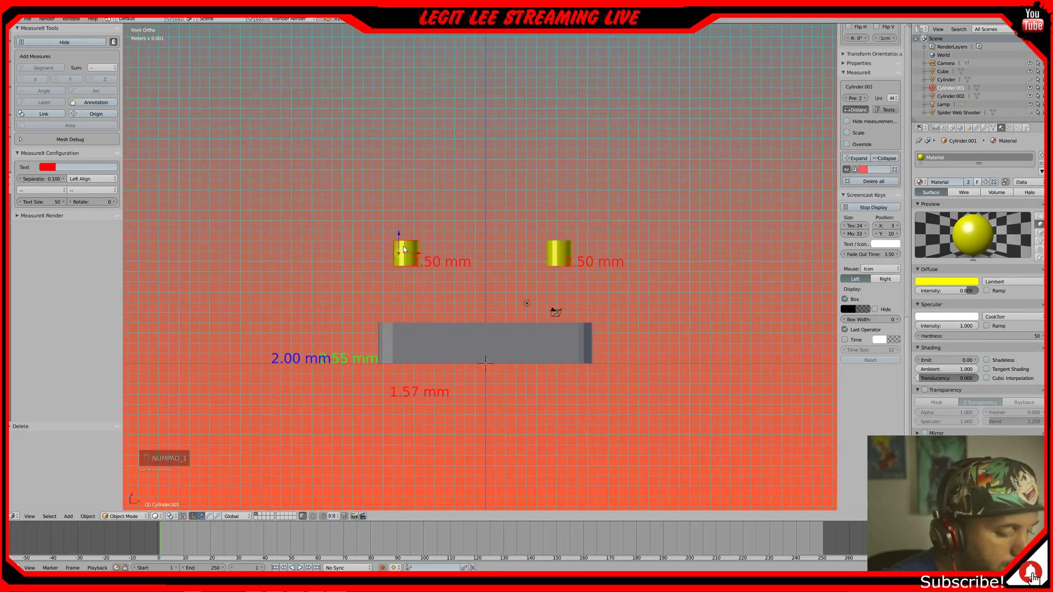
pyautogui.press('s')
pyautogui.press('z')
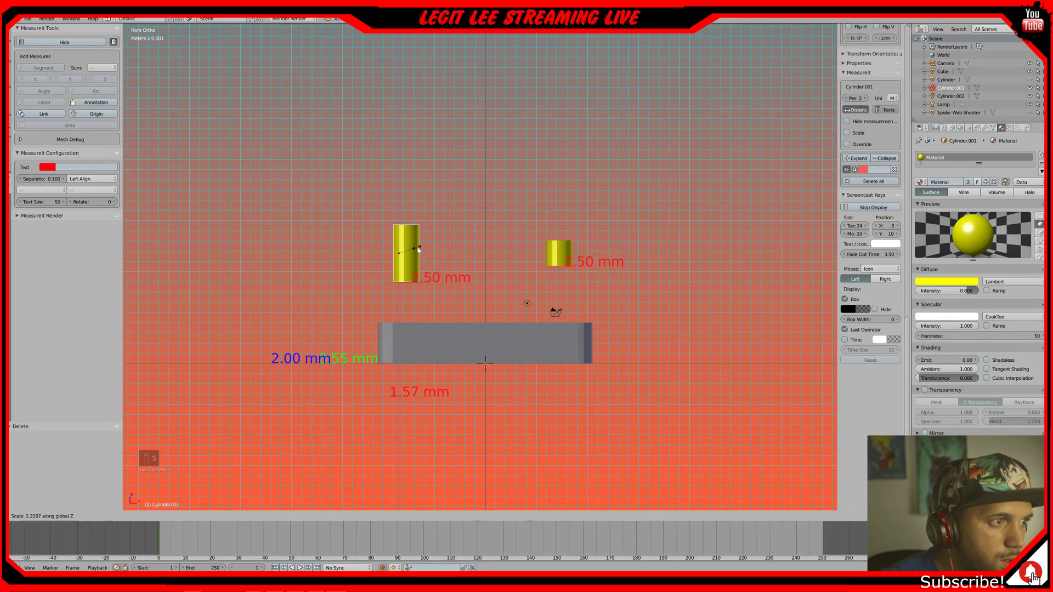
pyautogui.click(420, 244)
# - Stretch the right yellow cylinder along Z to roughly the same height as the left one
pyautogui.click(559, 248)
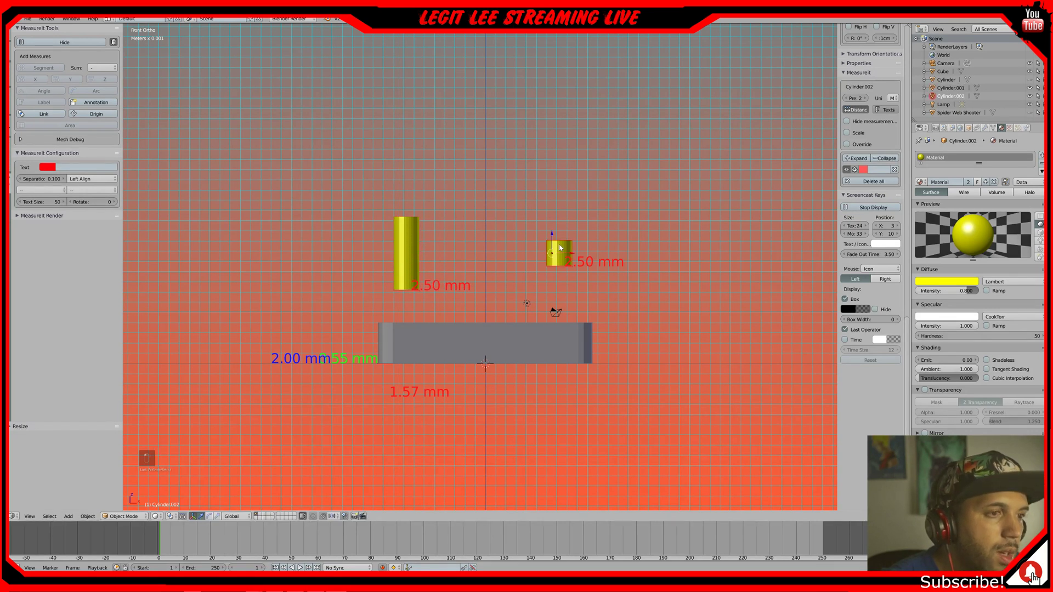
pyautogui.press('s')
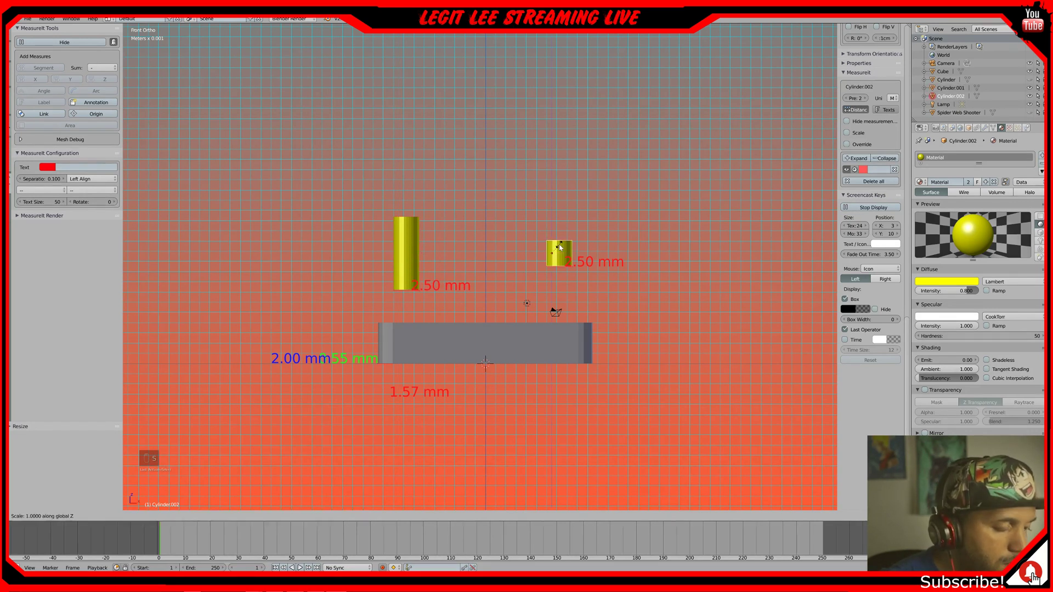
pyautogui.press('z')
pyautogui.click(587, 260)
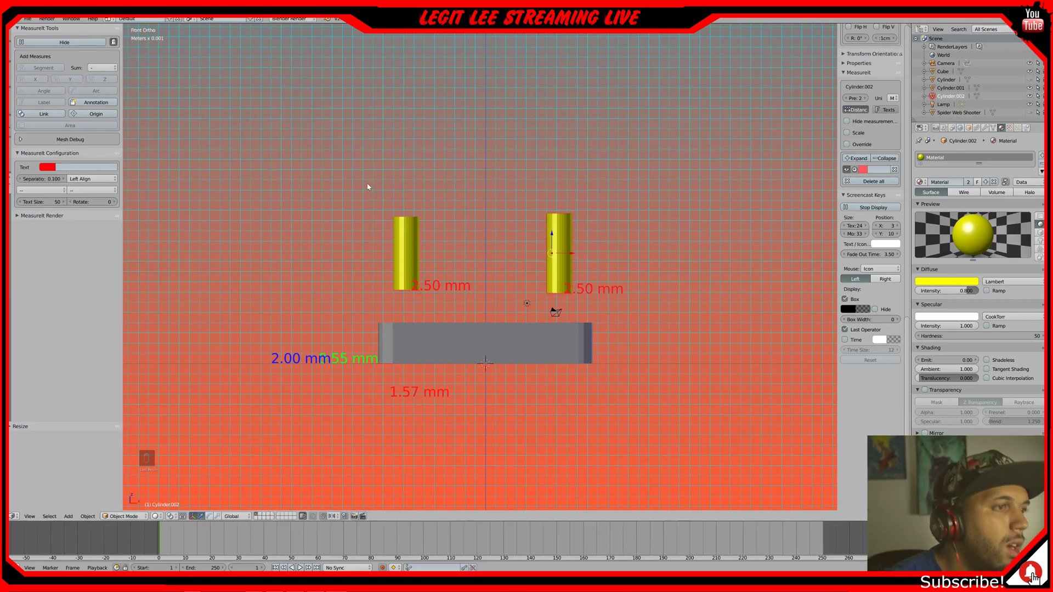
# - Lower both yellow cylinders along Z so they pass through the plate near its back corners
pyautogui.moveTo(606, 231); pyautogui.dragTo(604, 254, button='middle')
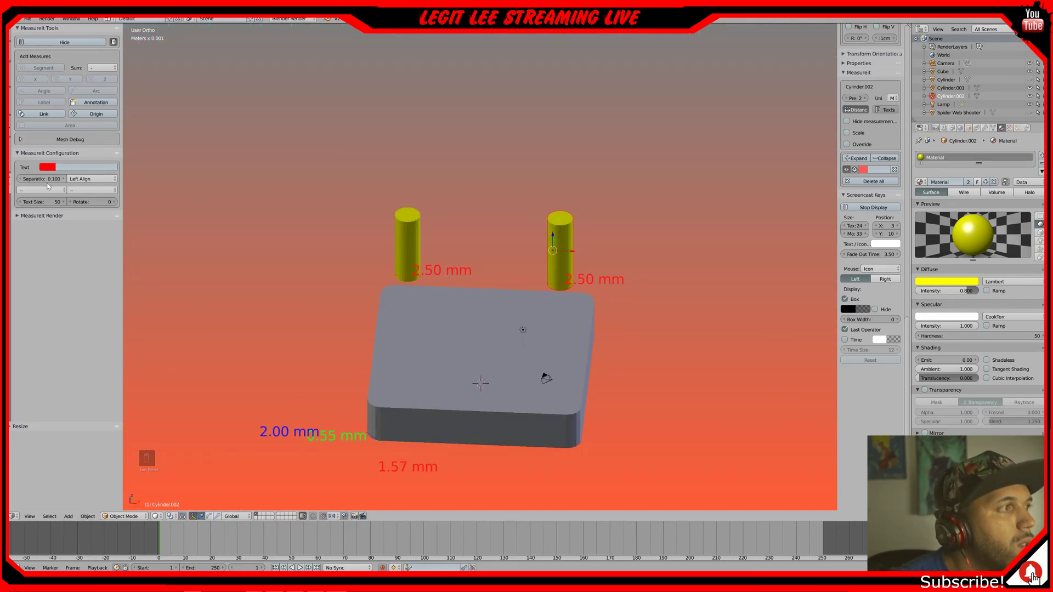
pyautogui.click(10, 48)
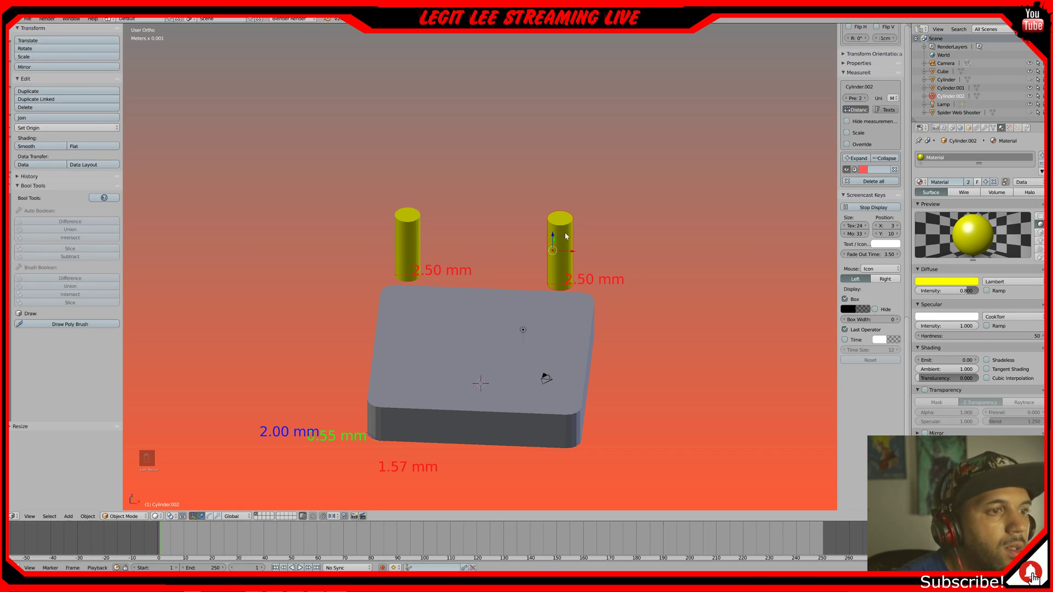
pyautogui.moveTo(553, 237); pyautogui.dragTo(552, 303)
pyautogui.moveTo(551, 302); pyautogui.dragTo(568, 316, button='middle')
pyautogui.click(414, 261)
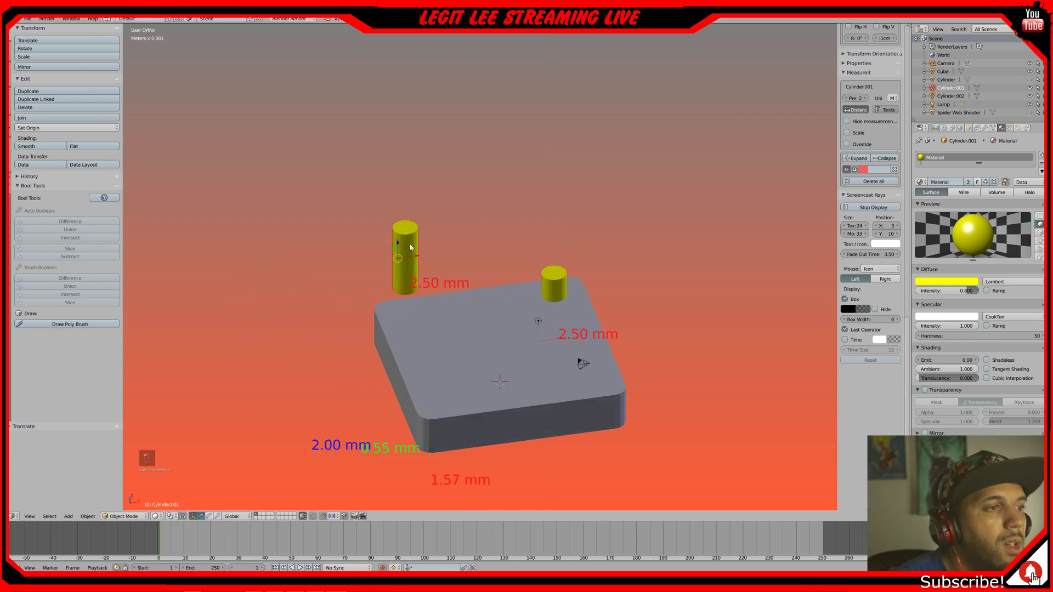
pyautogui.moveTo(401, 243); pyautogui.dragTo(405, 315)
# - Try a Brush Boolean Difference between the plate and the right cylinder with the cylinder as active object, and undo it
pyautogui.moveTo(405, 314); pyautogui.dragTo(438, 334, button='middle')
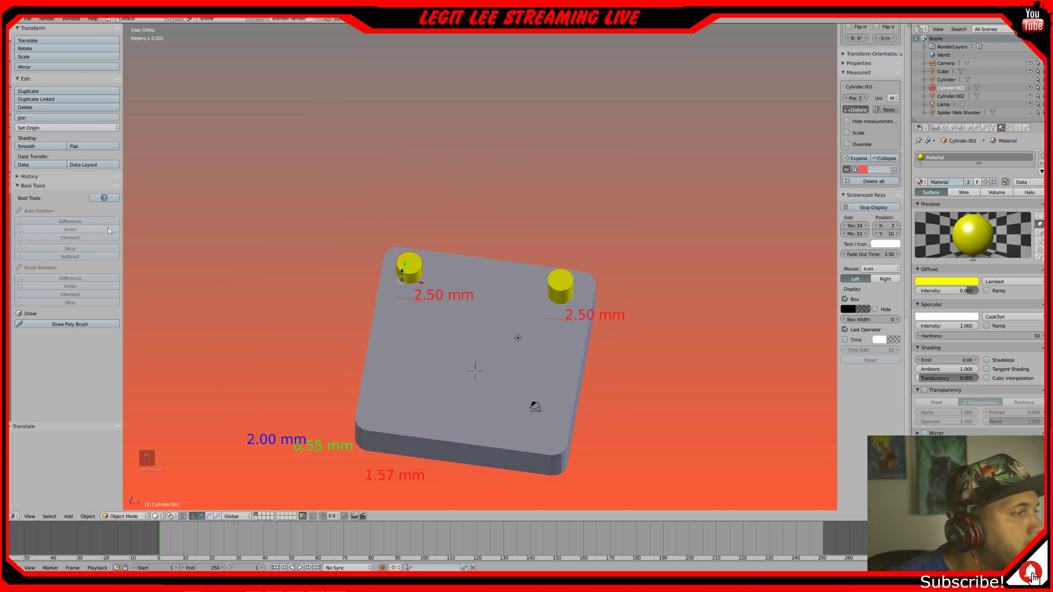
pyautogui.click(560, 285)
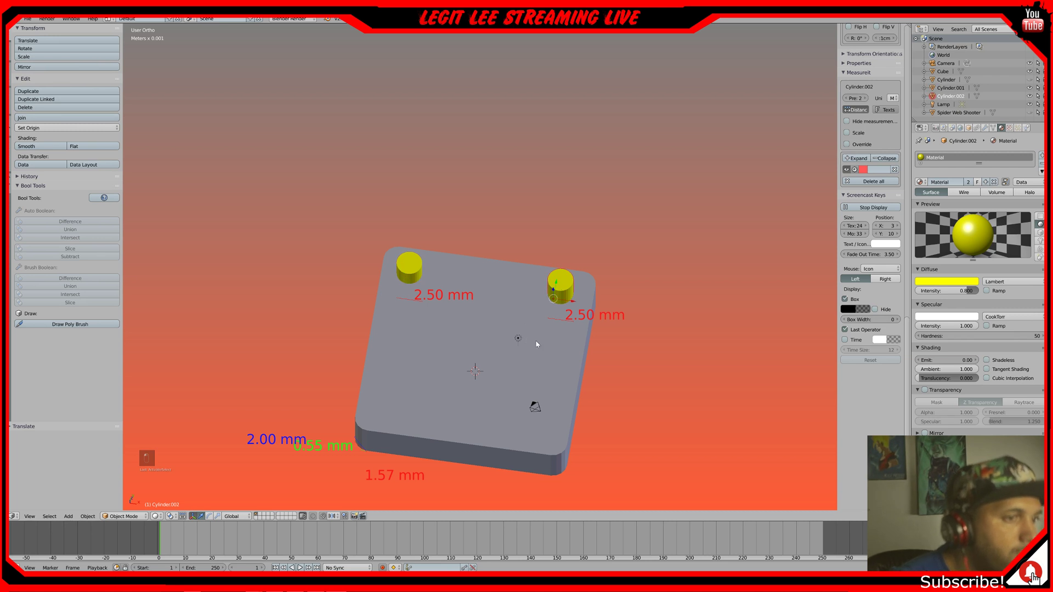
pyautogui.rightClick(544, 342)
pyautogui.keyDown('shift'); pyautogui.rightClick(562, 291); pyautogui.keyUp('shift')
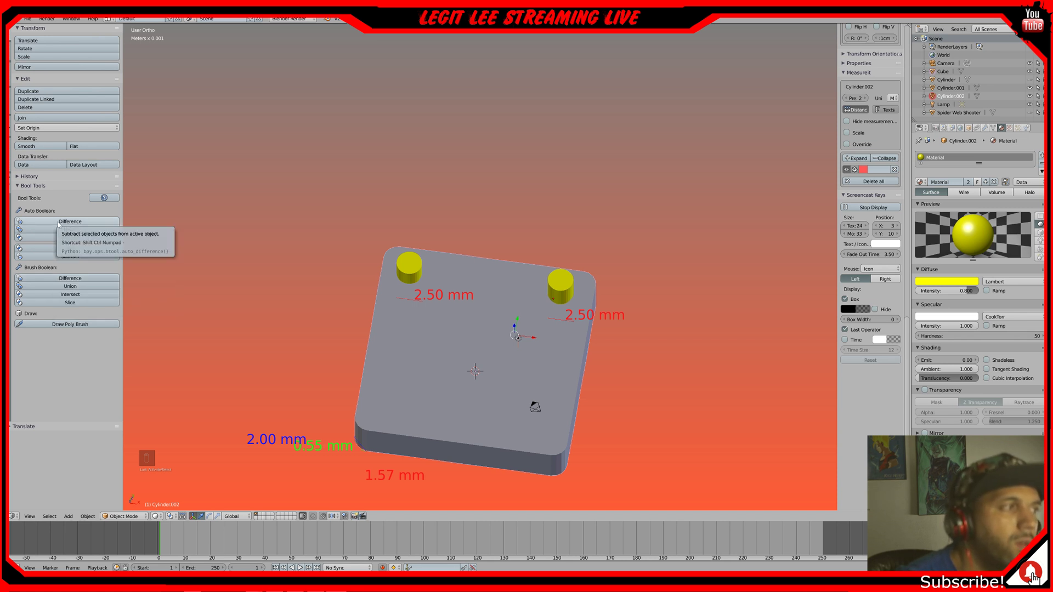
pyautogui.click(56, 280)
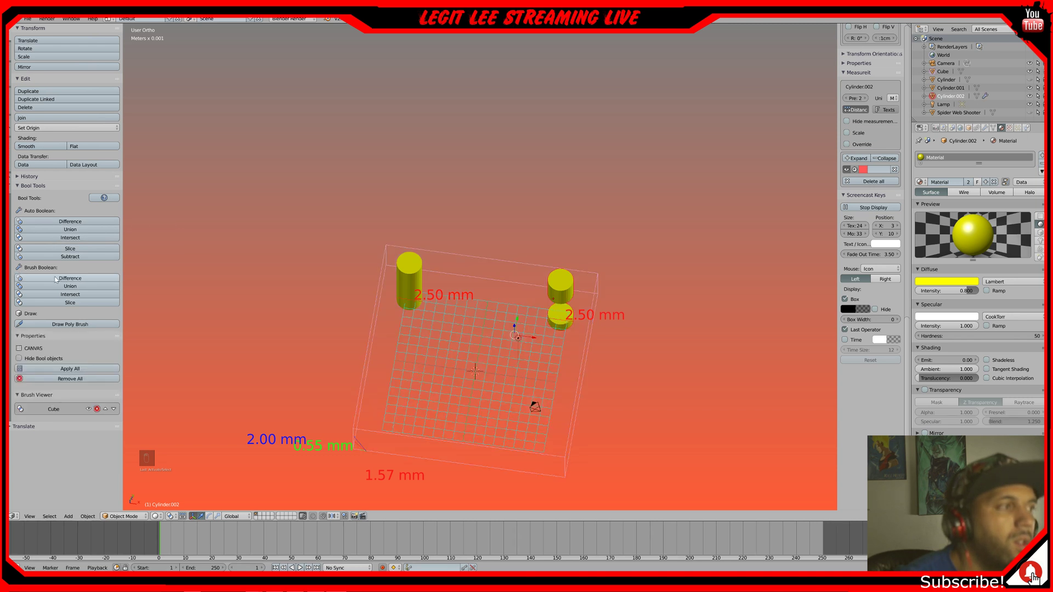
pyautogui.click(55, 279)
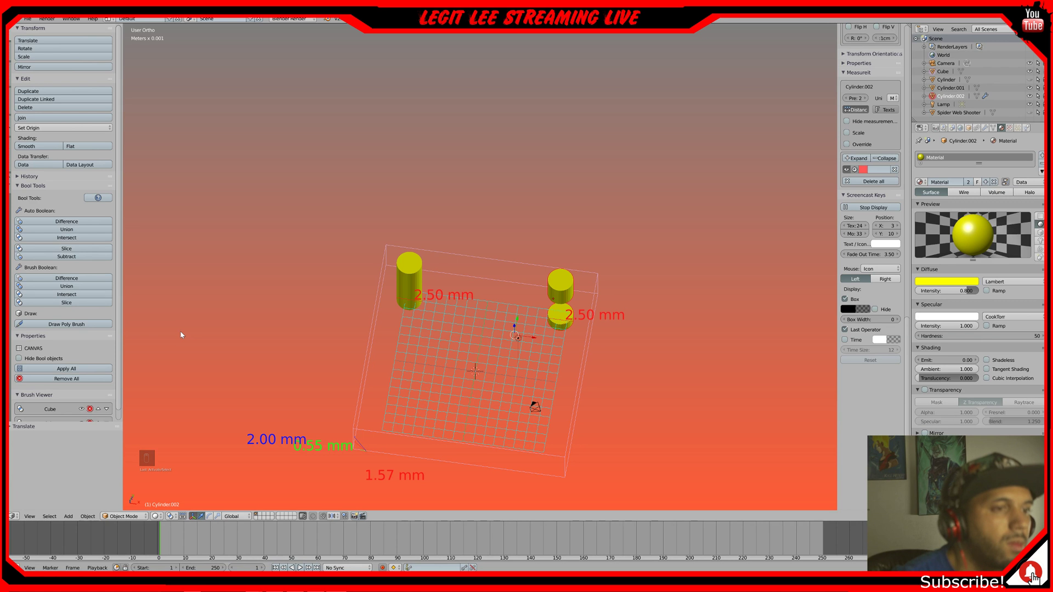
pyautogui.hotkey('ctrl', 'z')
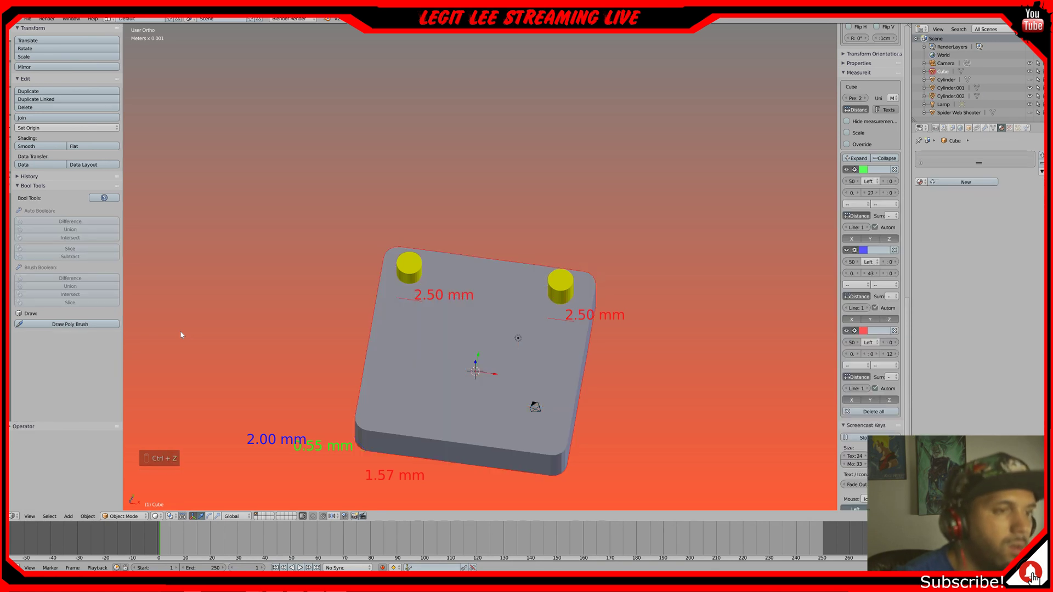
# - Subtract the right cylinder from the plate with a Brush Boolean Difference, keeping the plate as the active object
pyautogui.rightClick(559, 287)
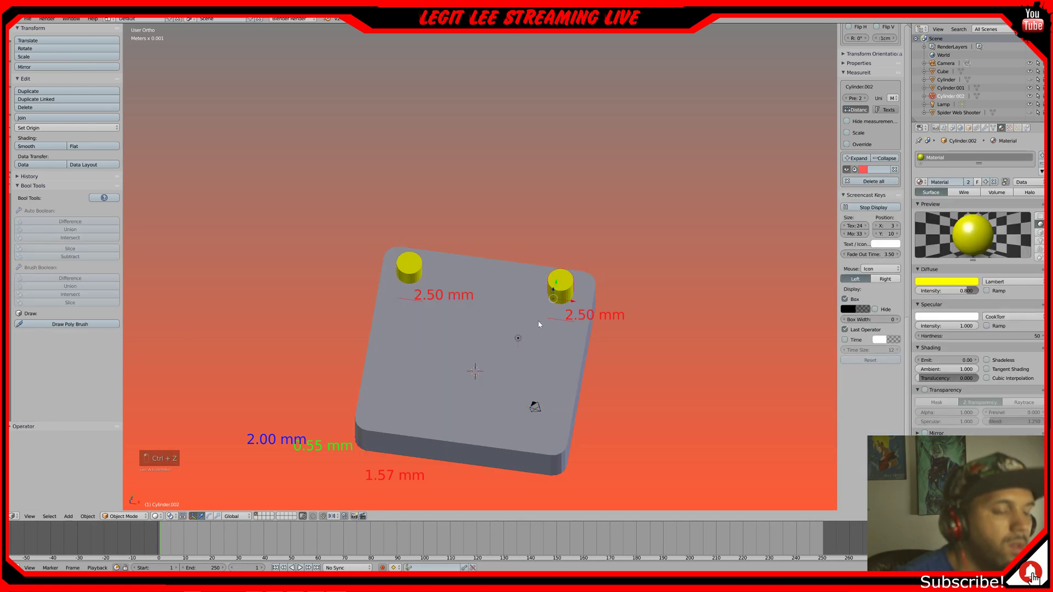
pyautogui.rightClick(540, 325)
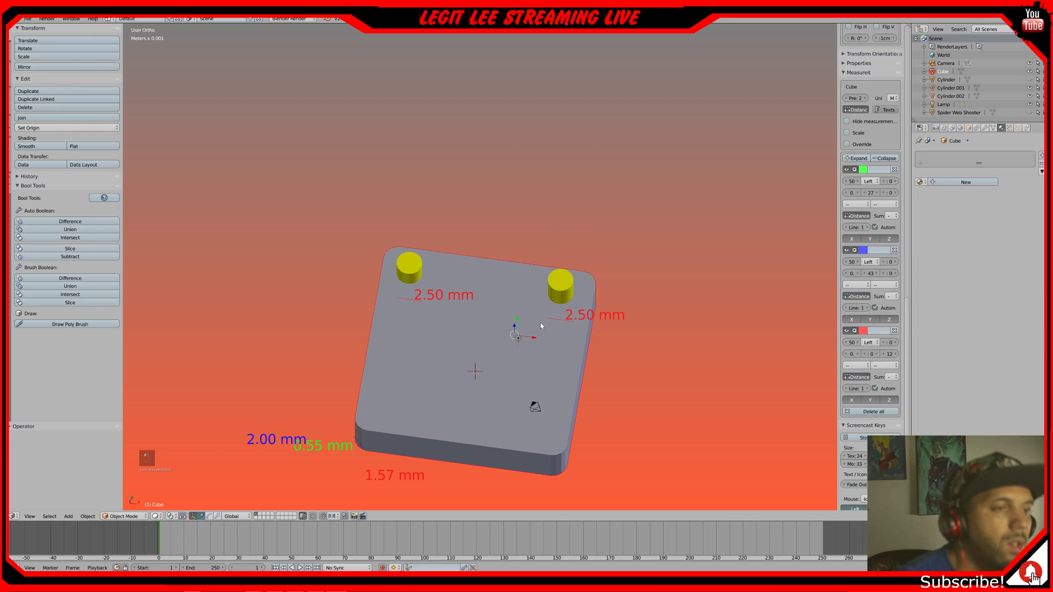
pyautogui.click(91, 279)
# - Subtract the left cylinder from the plate with a Brush Boolean Difference, keeping the plate as the active object
pyautogui.moveTo(443, 311)
pyautogui.mouseDown(button='middle')
pyautogui.moveTo(446, 331)
pyautogui.moveTo(448, 320)
pyautogui.moveTo(435, 324)
pyautogui.mouseUp(button='middle')
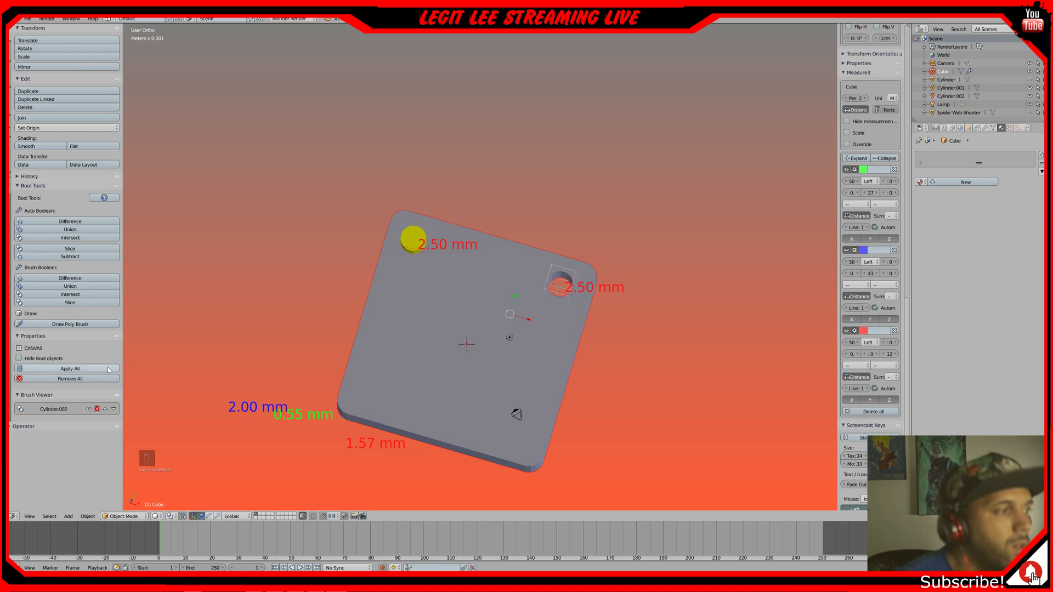
pyautogui.rightClick(412, 242)
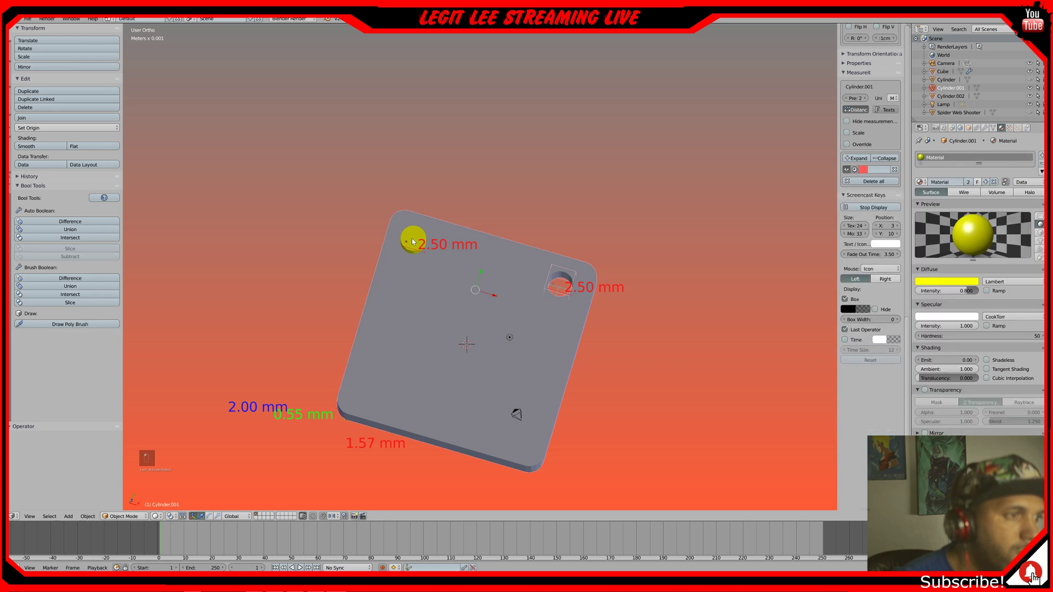
pyautogui.rightClick(413, 295)
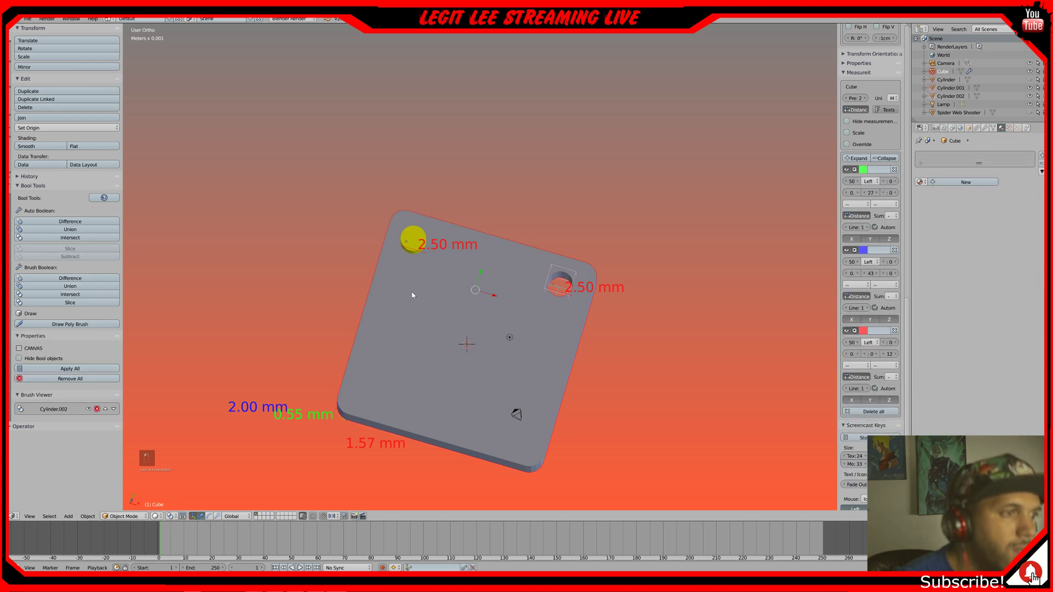
pyautogui.rightClick(409, 242)
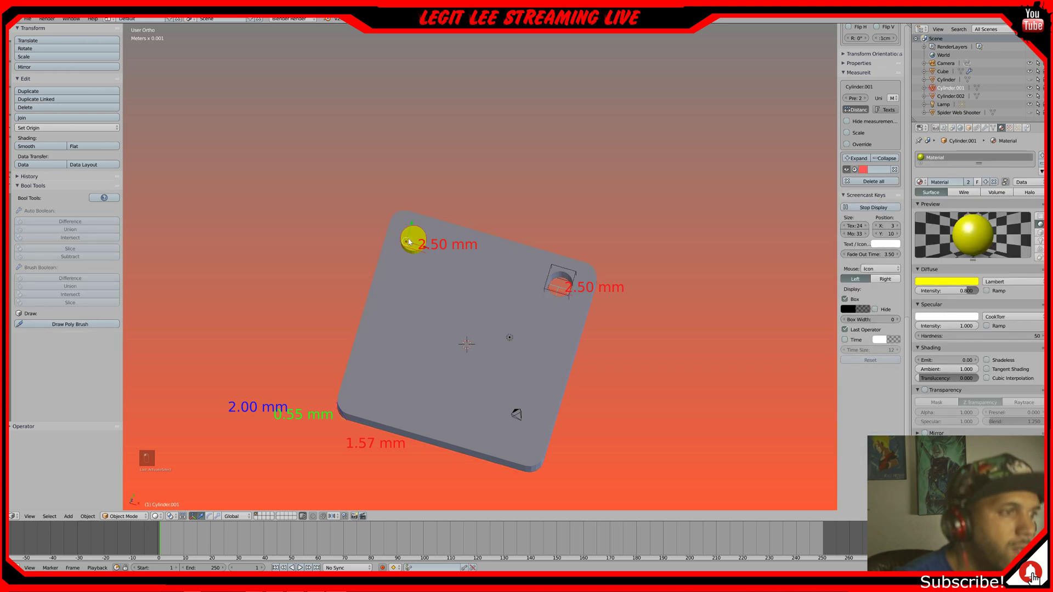
pyautogui.rightClick(418, 291)
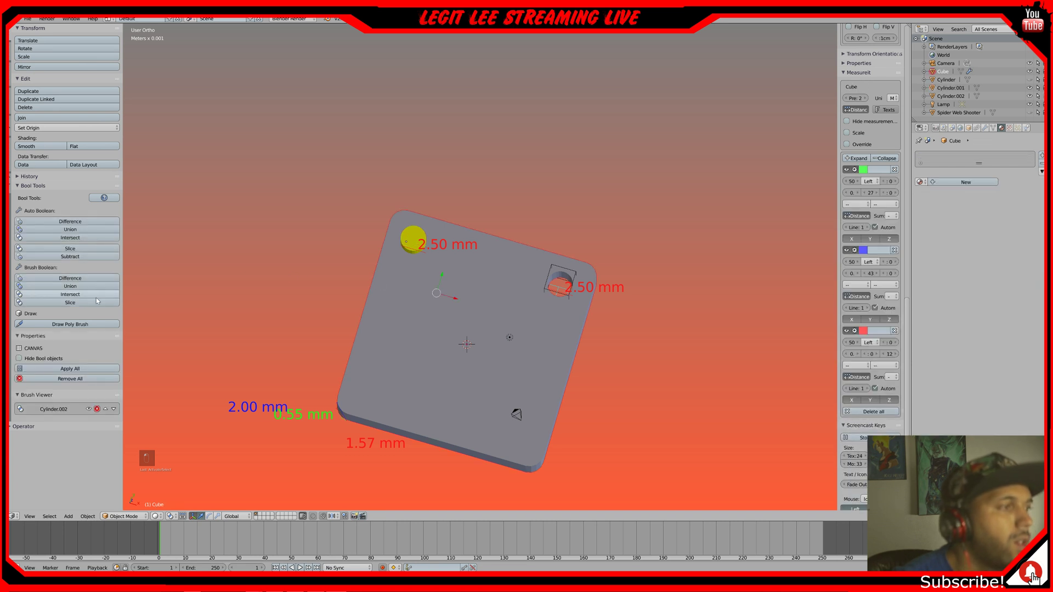
pyautogui.click(92, 280)
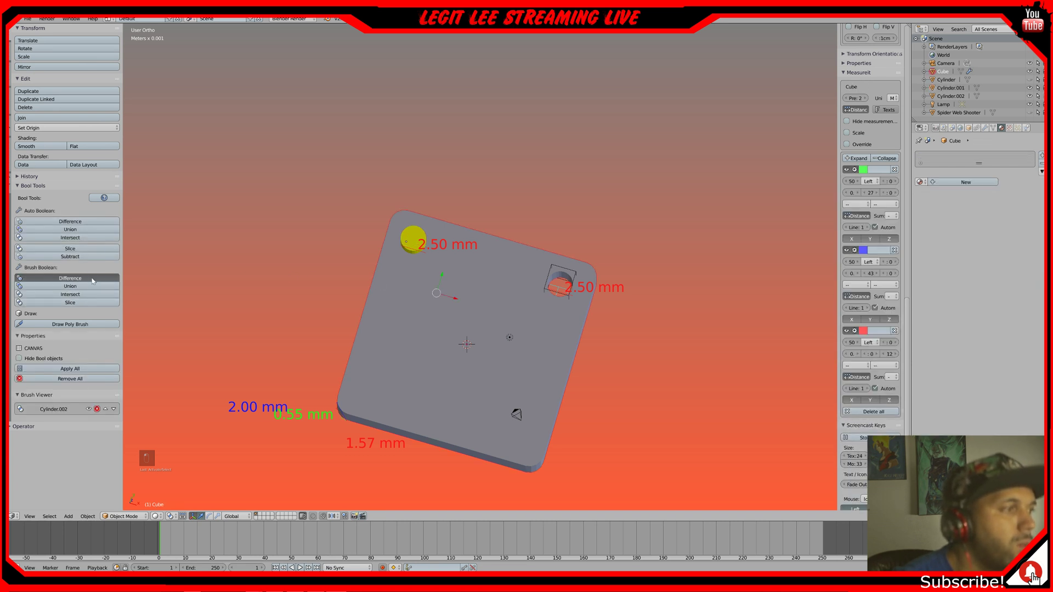
# - Apply all Boolean brushes on the plate to make both corner holes permanent
pyautogui.moveTo(434, 297)
pyautogui.mouseDown(button='middle')
pyautogui.moveTo(438, 284)
pyautogui.moveTo(452, 289)
pyautogui.mouseUp(button='middle')
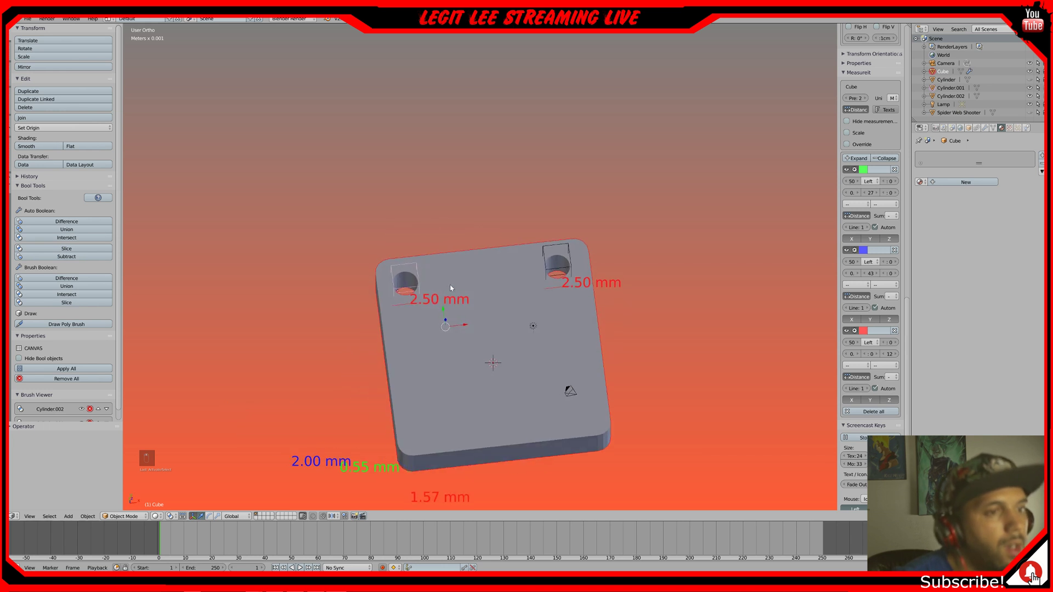
pyautogui.click(65, 369)
pyautogui.moveTo(401, 323)
pyautogui.mouseDown(button='middle')
pyautogui.moveTo(404, 291)
pyautogui.moveTo(357, 232)
pyautogui.moveTo(335, 226)
pyautogui.moveTo(411, 330)
pyautogui.moveTo(392, 353)
pyautogui.moveTo(397, 307)
pyautogui.moveTo(402, 328)
pyautogui.mouseUp(button='middle')
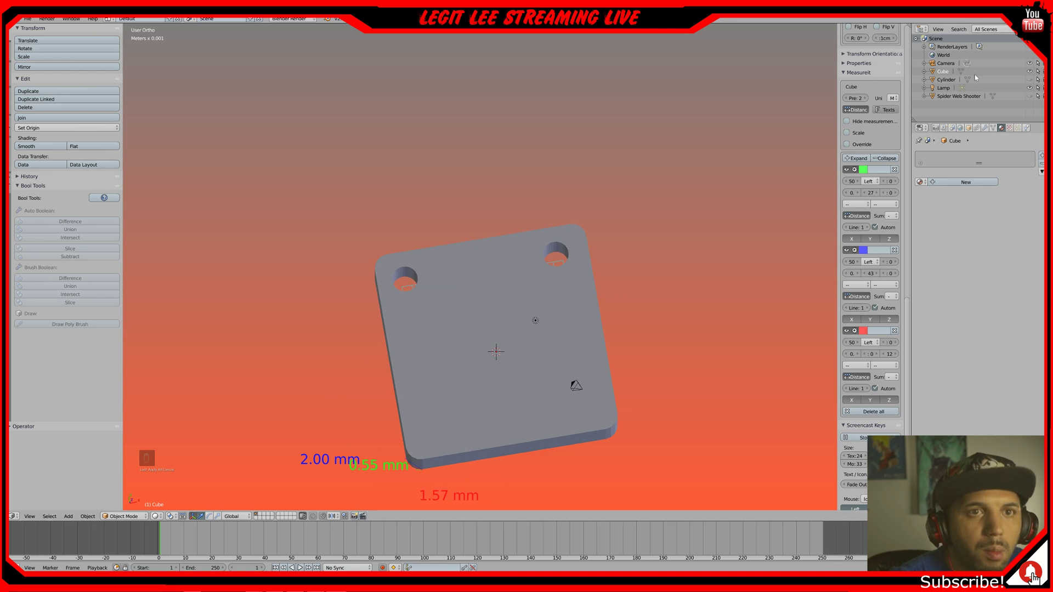
# - Rename the Cube object as LIS3DH Accel
pyautogui.click(943, 71)
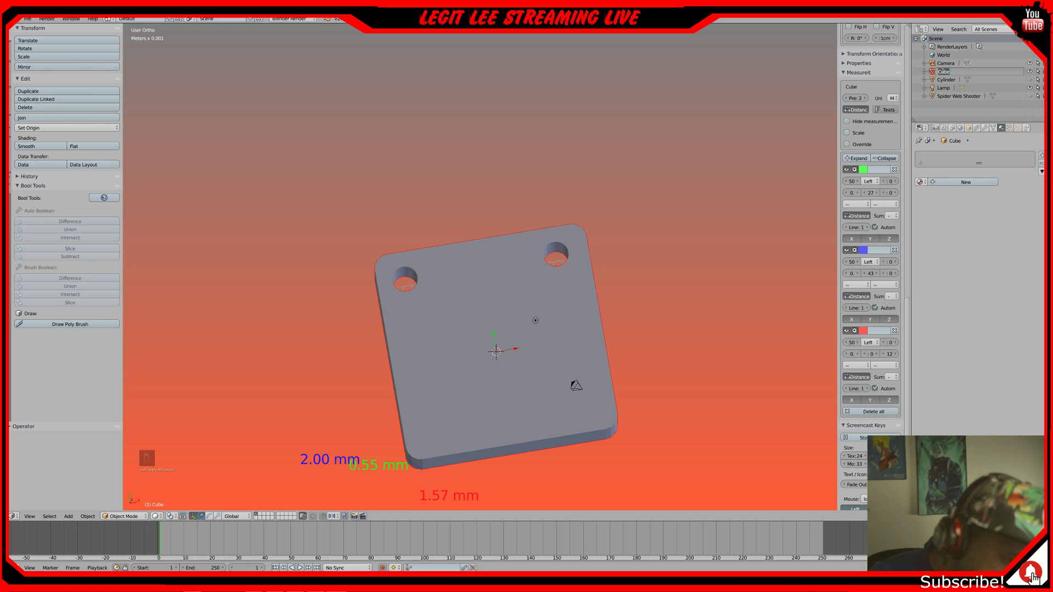
pyautogui.press('BackSpace')
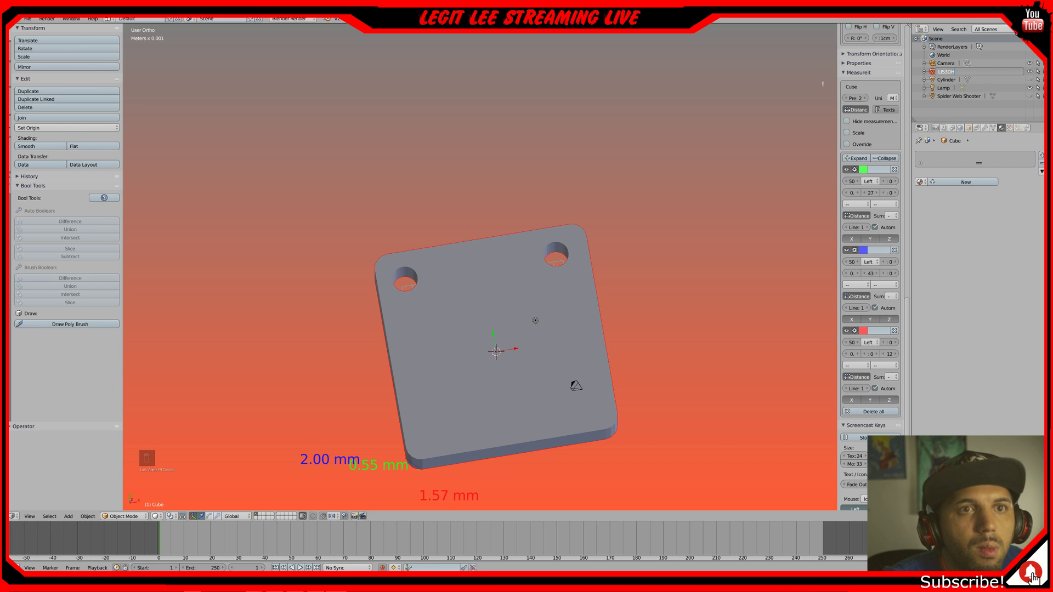
pyautogui.write('cc')
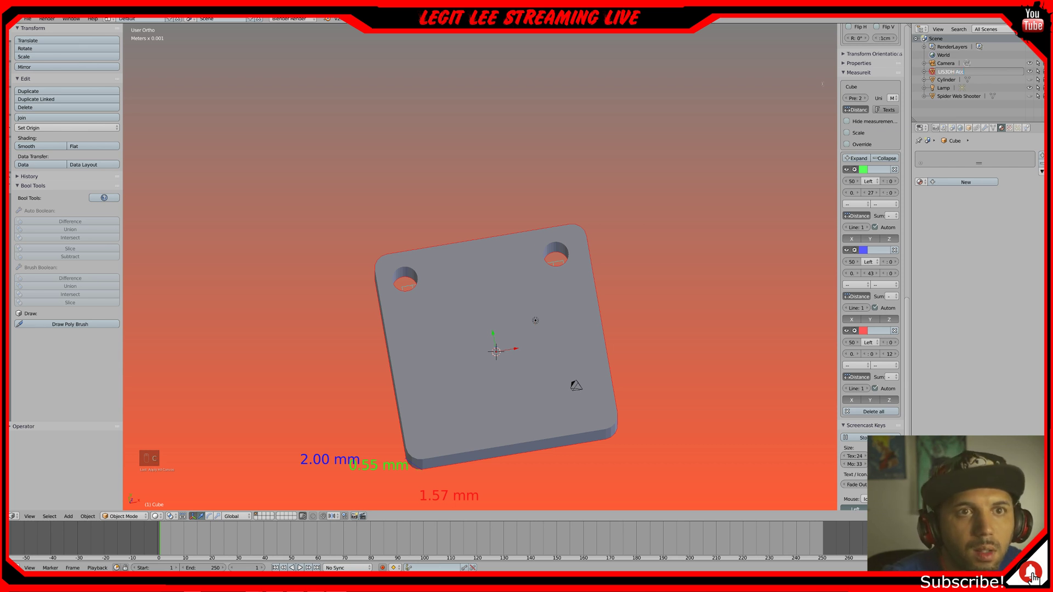
pyautogui.write('el')
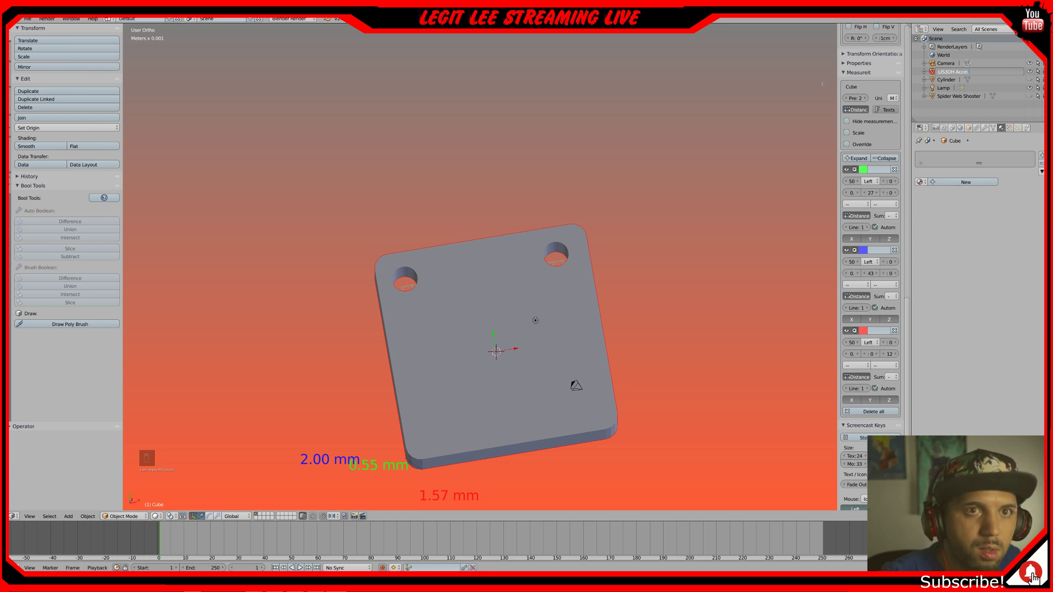
pyautogui.press('Return')
# - Add a new material to the LIS3DH Accel plate
pyautogui.moveTo(659, 222); pyautogui.dragTo(645, 201, button='middle')
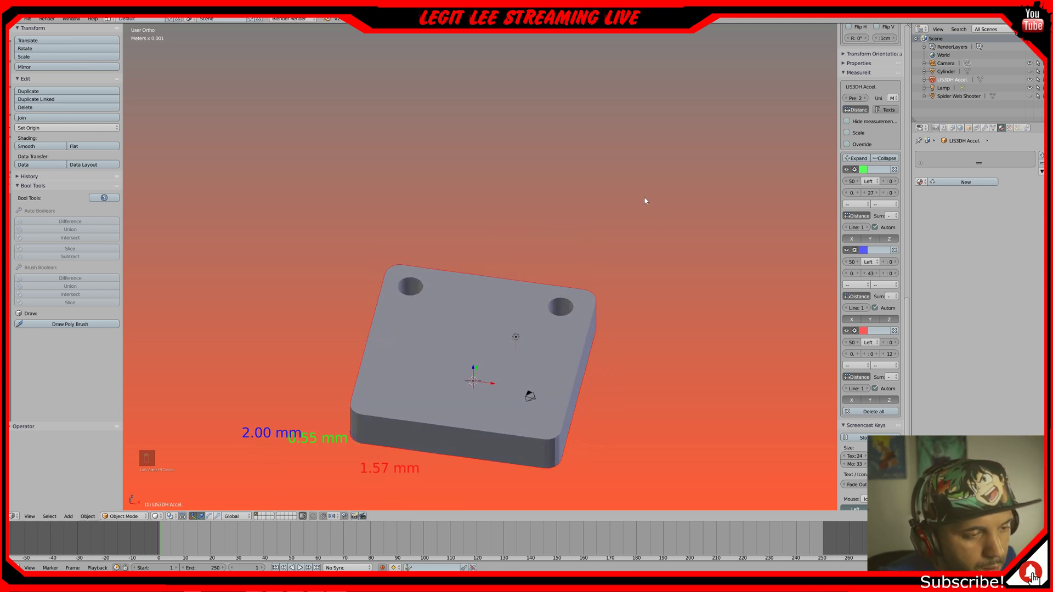
pyautogui.rightClick(516, 311)
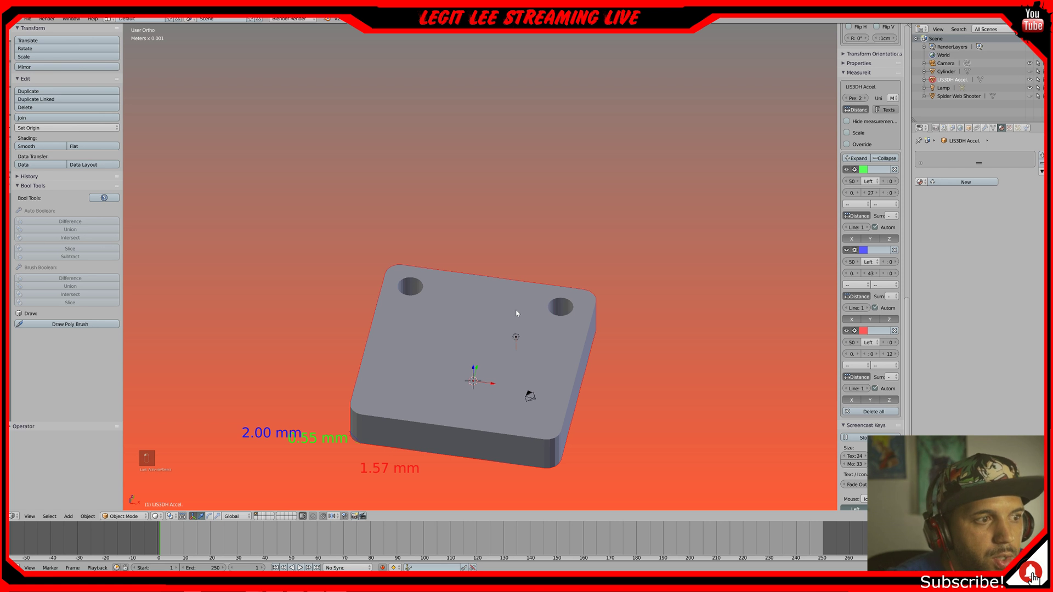
pyautogui.click(964, 182)
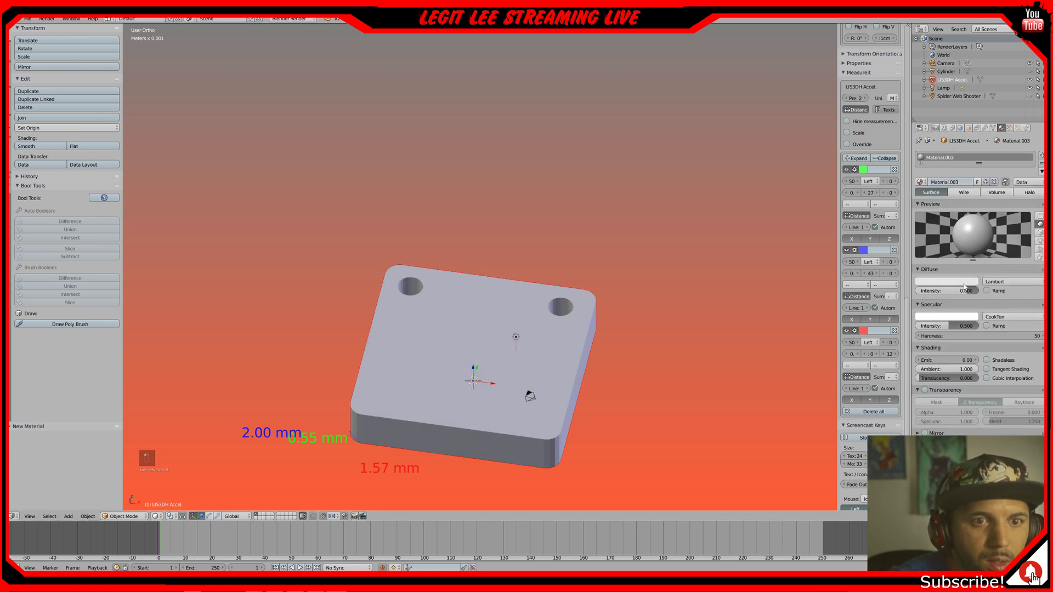
# - Set the diffuse colour of the LIS3DH Accel material to a bright blue, with red at 0.000 and the blue channel raised
pyautogui.click(965, 284)
pyautogui.click(955, 177)
pyautogui.click(959, 181)
pyautogui.moveTo(958, 178); pyautogui.dragTo(950, 174)
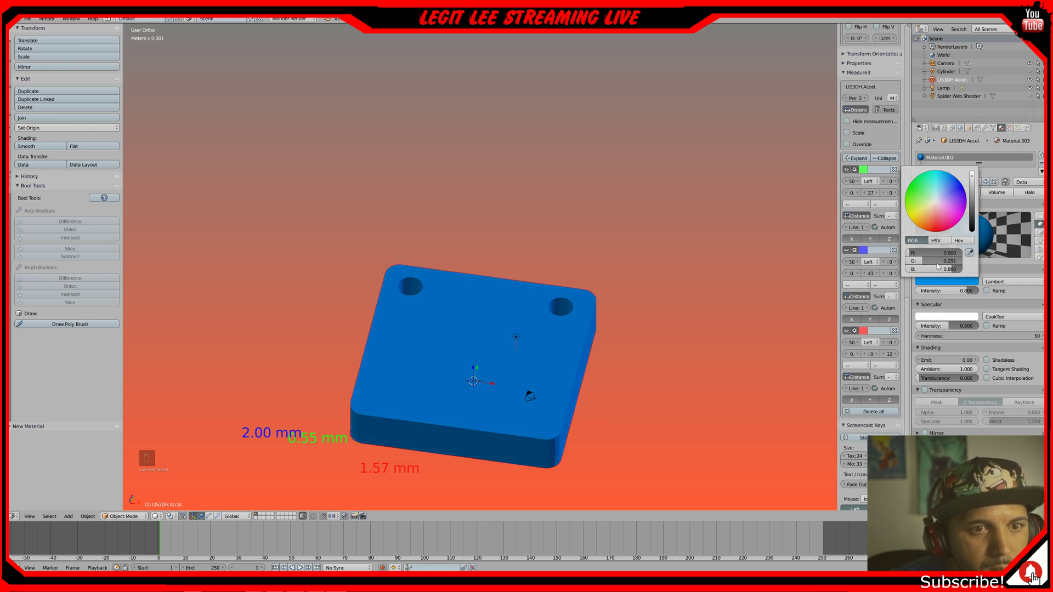
pyautogui.moveTo(953, 269); pyautogui.dragTo(968, 269)
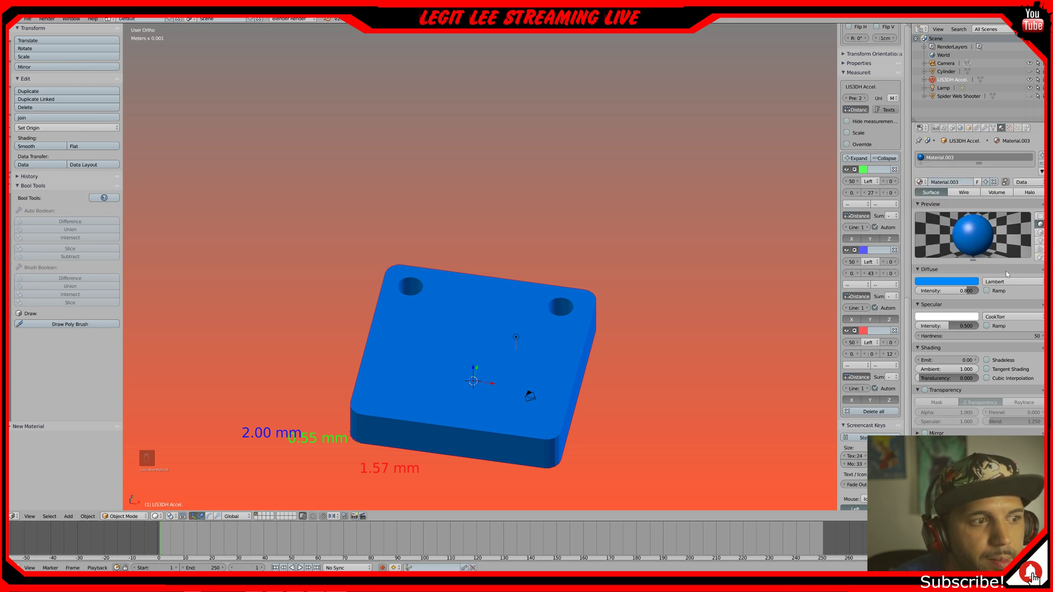
pyautogui.moveTo(641, 289); pyautogui.dragTo(649, 315, button='middle')
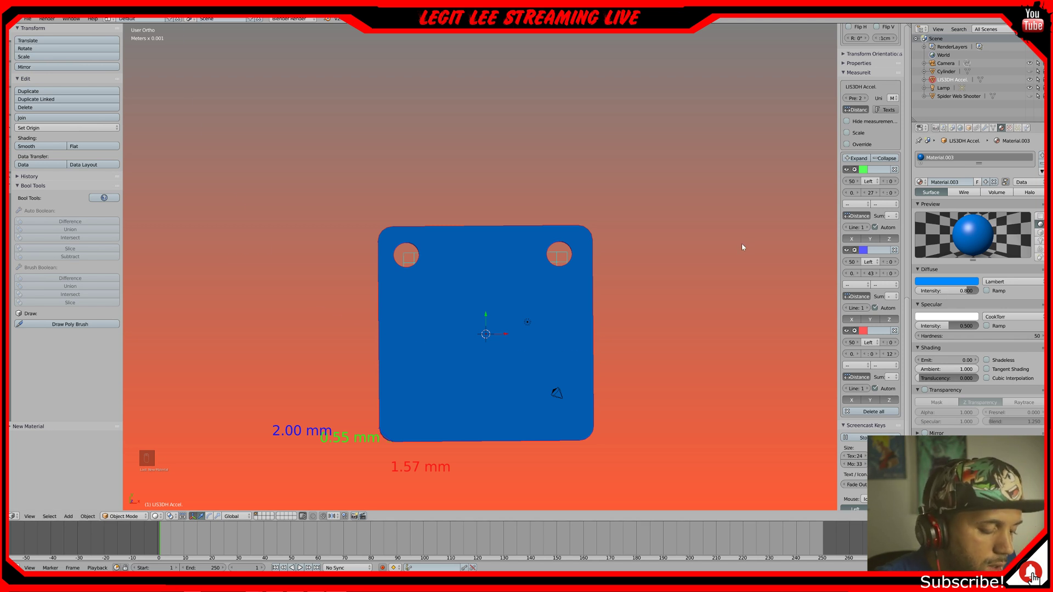
# - Reveal all hidden objects, then hide the large Cylinder so only the web shooter and the accelerometer plate are shown
pyautogui.hotkey('alt', 'h')
pyautogui.moveTo(741, 243); pyautogui.dragTo(623, 219, button='middle')
pyautogui.scroll(-3, 694, 188)
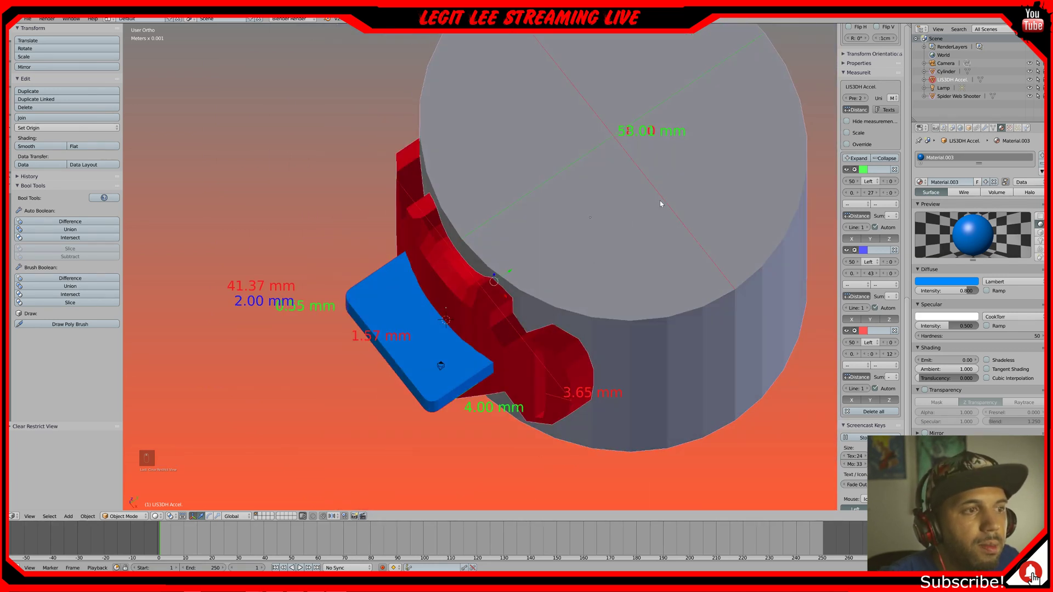
pyautogui.rightClick(637, 256)
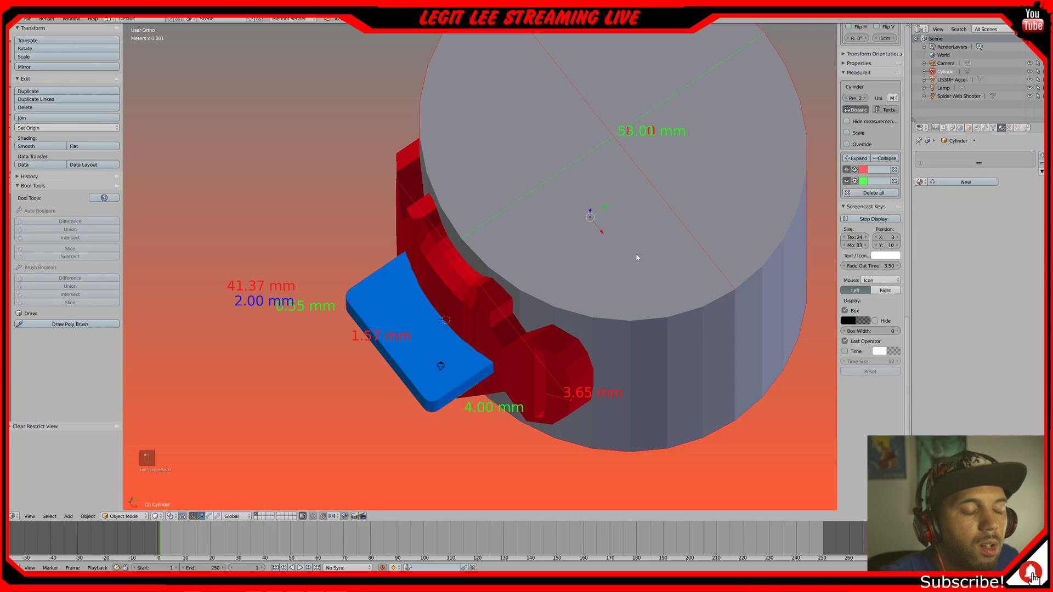
pyautogui.press('h')
# - Rotate the LIS3DH Accel plate 90° in the right view so it stands upright
pyautogui.moveTo(634, 254); pyautogui.dragTo(579, 225, button='middle')
pyautogui.press('KP_3')
pyautogui.rightClick(397, 316)
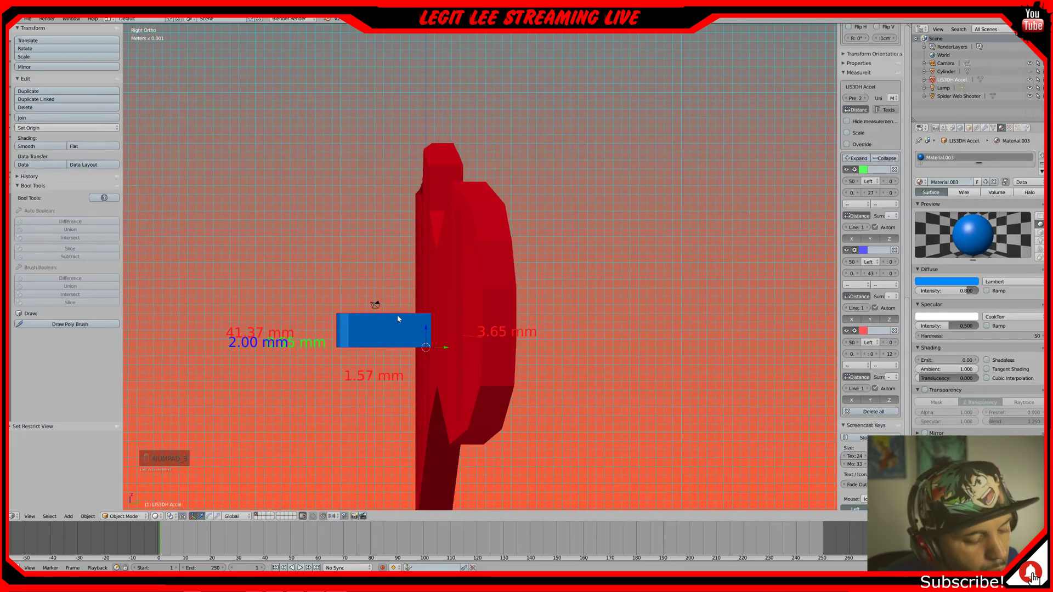
pyautogui.write('r90')
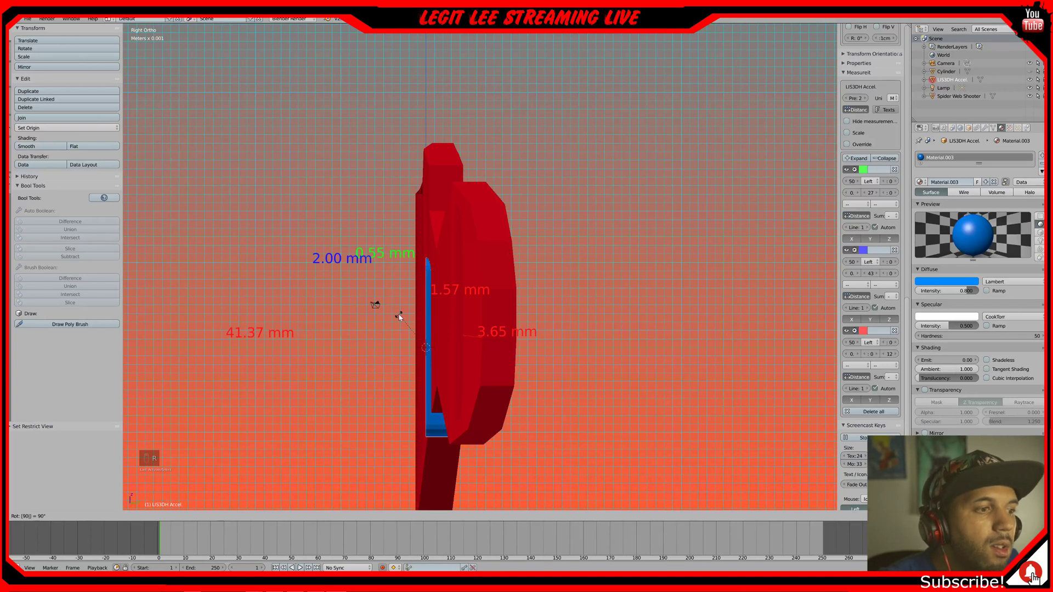
pyautogui.click(399, 316)
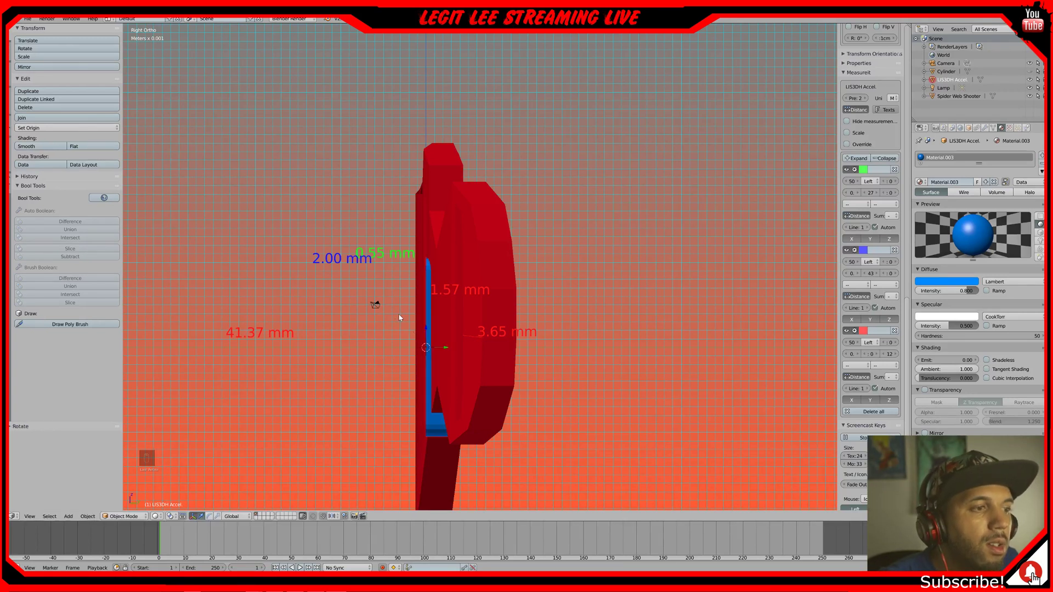
pyautogui.moveTo(398, 309); pyautogui.dragTo(364, 304, button='middle')
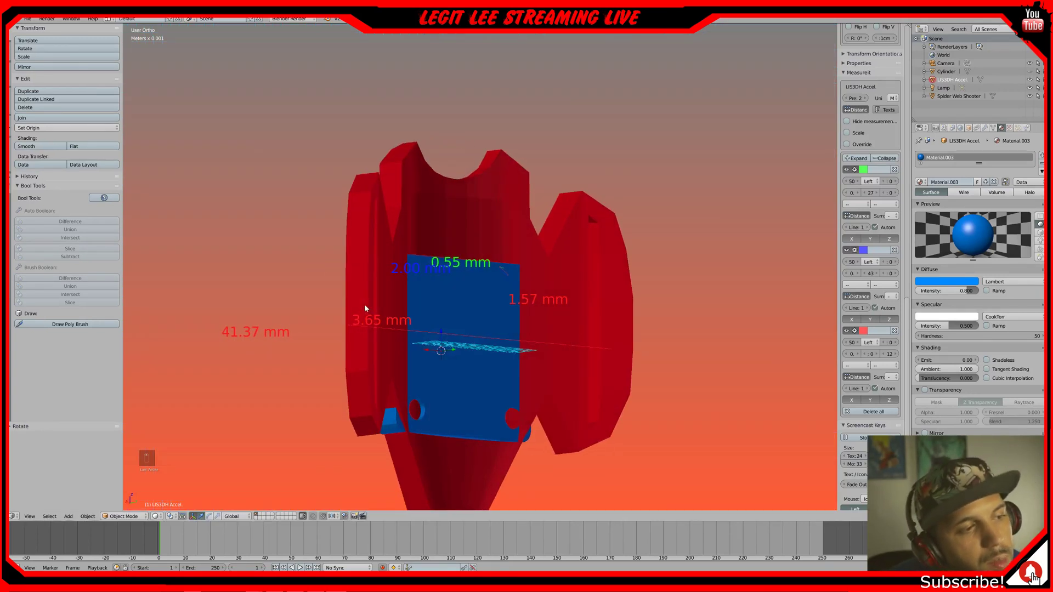
pyautogui.press('KP_3')
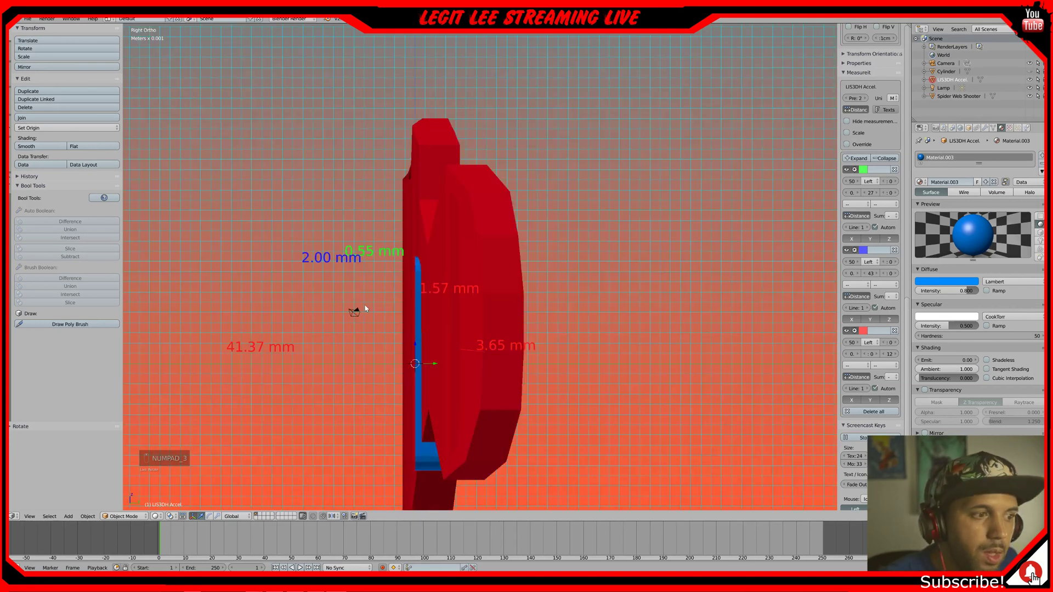
# - Rotate the upright LIS3DH Accel plate through two further 90° turns in the right view so its holes are at the upper end
pyautogui.press('r')
pyautogui.press('r')
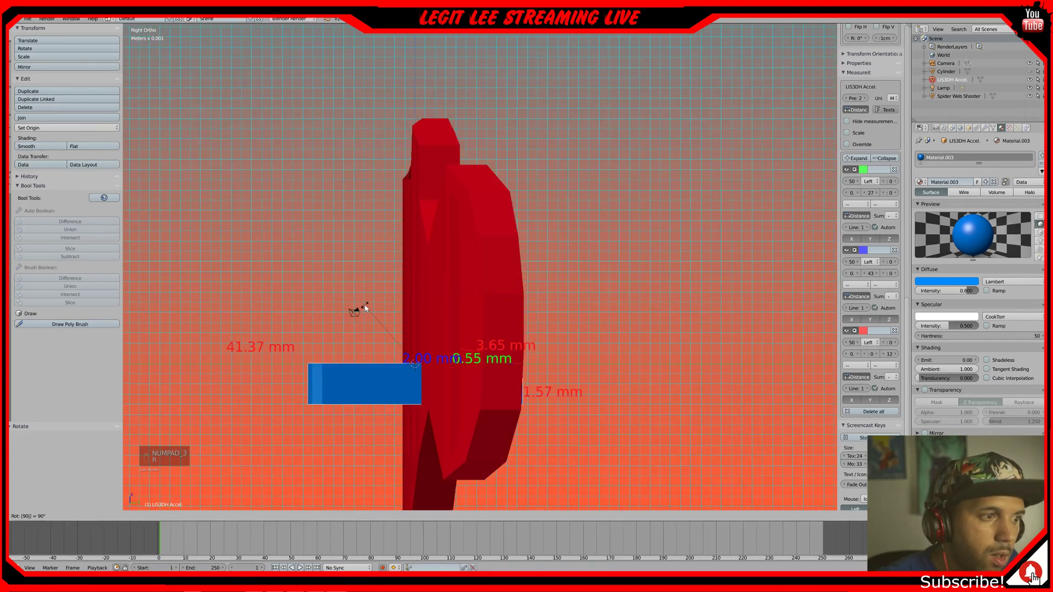
pyautogui.write('90')
pyautogui.press('Return')
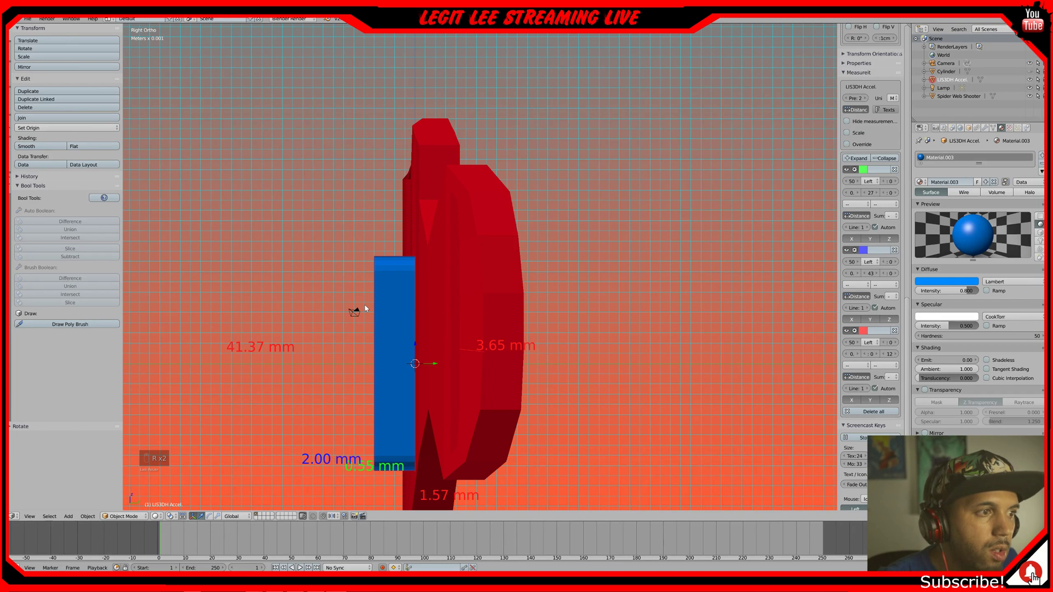
pyautogui.moveTo(411, 325)
pyautogui.mouseDown(button='middle')
pyautogui.moveTo(483, 319)
pyautogui.moveTo(473, 332)
pyautogui.moveTo(408, 342)
pyautogui.mouseUp(button='middle')
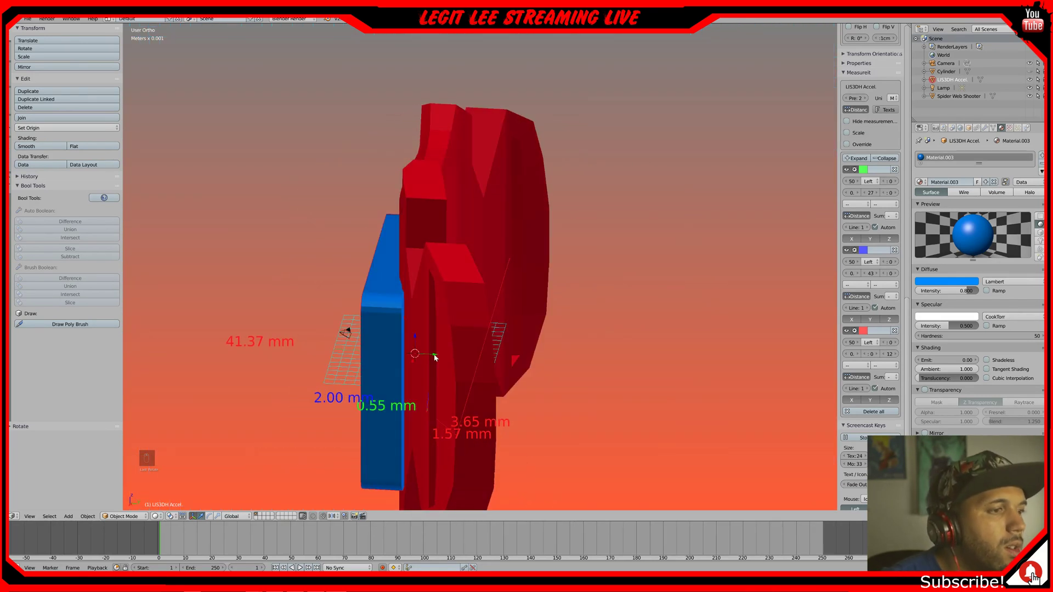
# - Move the LIS3DH Accel plate into the web shooter body and raise it along Z, using wireframe in the right view
pyautogui.press('KP_3')
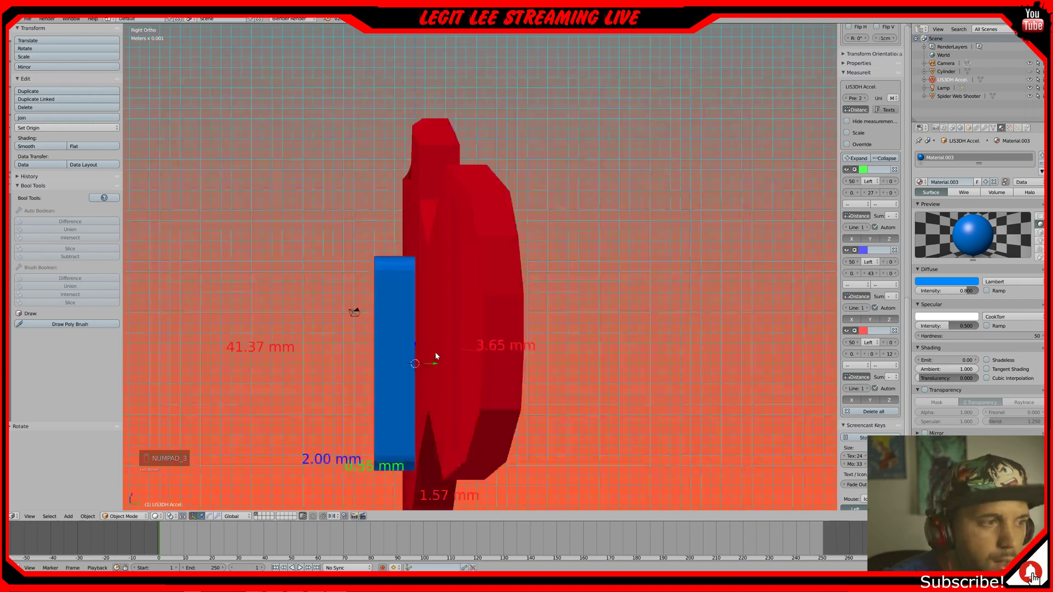
pyautogui.press('z')
pyautogui.press('g')
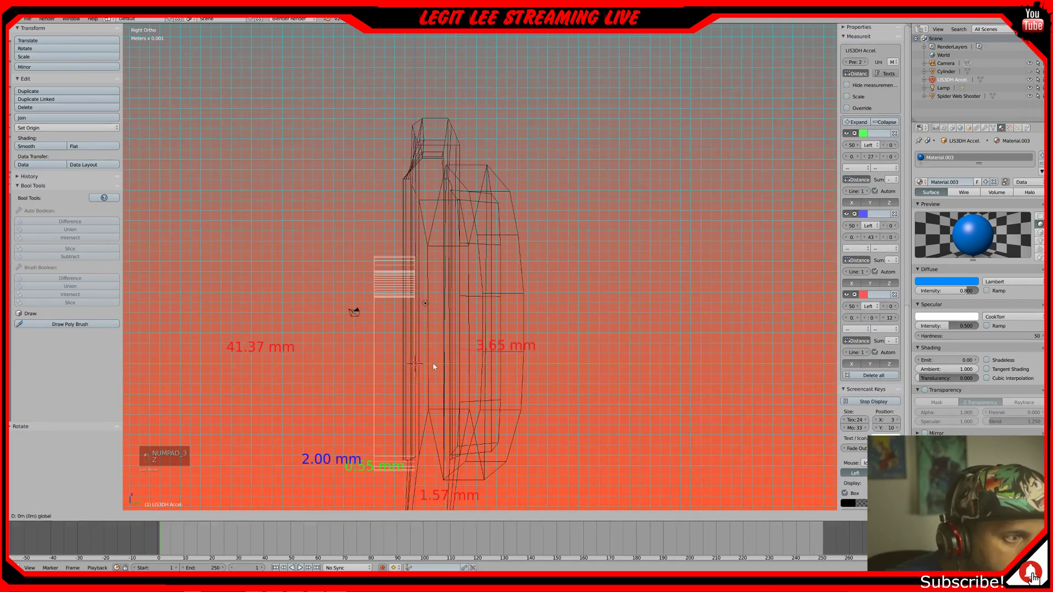
pyautogui.click(469, 361)
pyautogui.moveTo(452, 346); pyautogui.dragTo(455, 291)
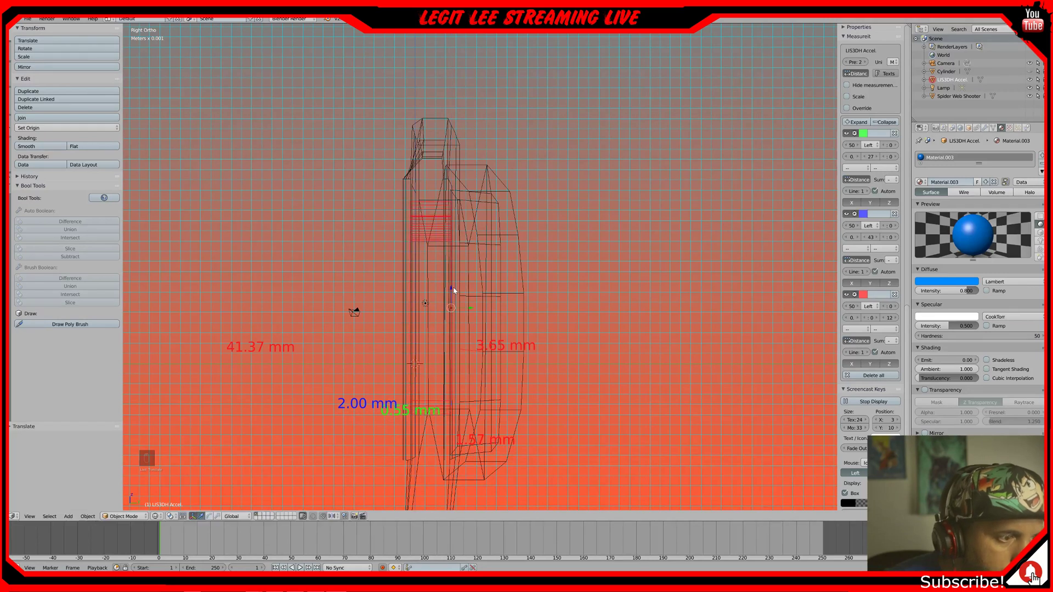
pyautogui.press('z')
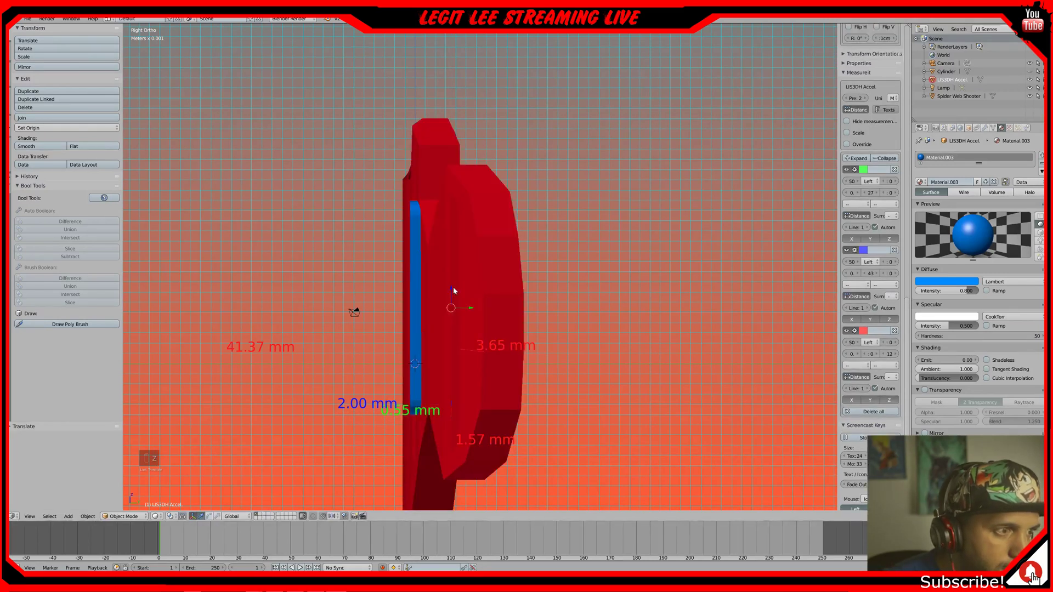
# - Inspect how the plate fits in the web shooter and open the Spider Web Shooter mesh for editing in top view
pyautogui.moveTo(453, 288)
pyautogui.mouseDown(button='middle')
pyautogui.moveTo(412, 322)
pyautogui.moveTo(426, 348)
pyautogui.moveTo(455, 350)
pyautogui.moveTo(531, 308)
pyautogui.moveTo(520, 308)
pyautogui.moveTo(515, 283)
pyautogui.moveTo(506, 290)
pyautogui.mouseUp(button='middle')
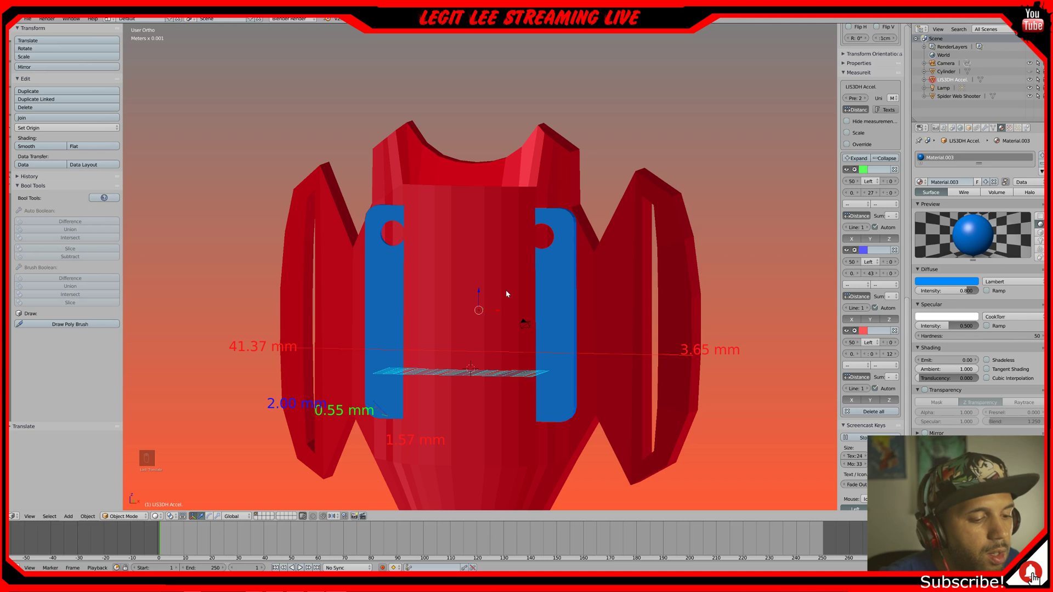
pyautogui.moveTo(507, 294); pyautogui.dragTo(506, 302, button='middle')
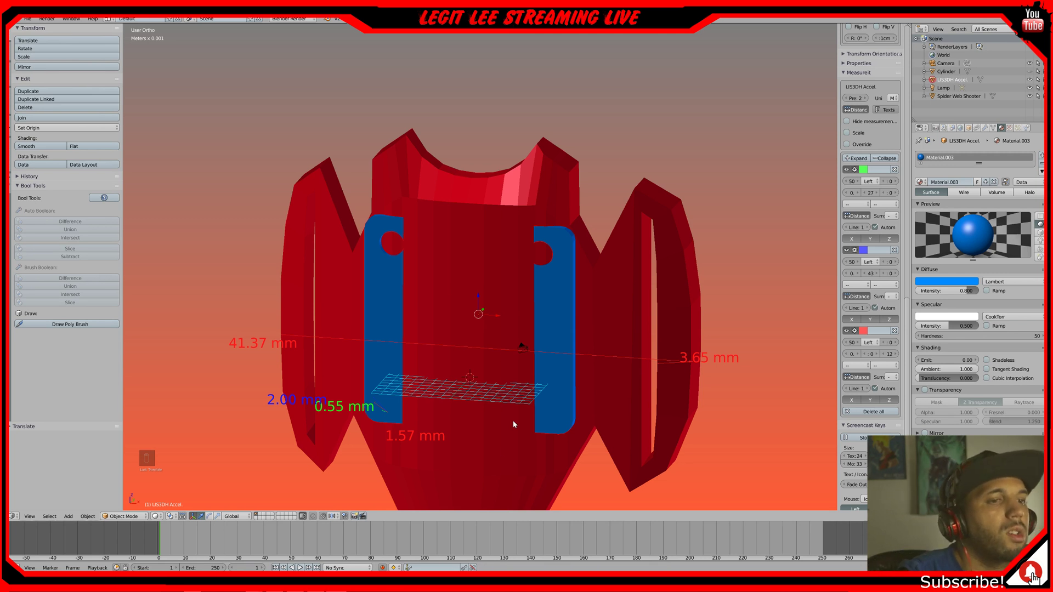
pyautogui.moveTo(380, 252); pyautogui.dragTo(393, 285, button='middle')
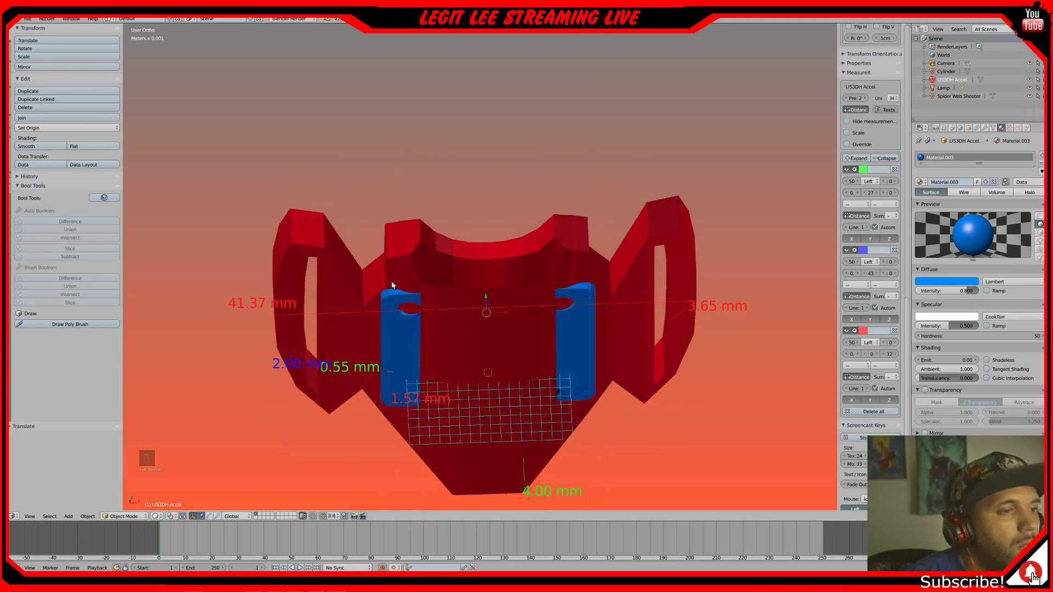
pyautogui.moveTo(550, 248); pyautogui.dragTo(422, 283, button='middle')
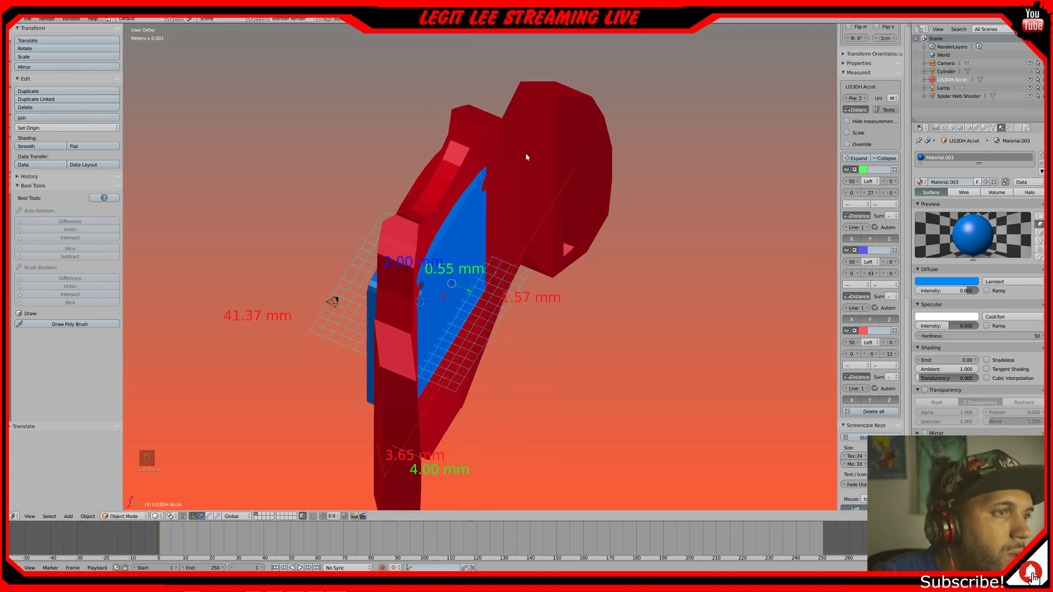
pyautogui.moveTo(548, 159); pyautogui.dragTo(496, 214, button='middle')
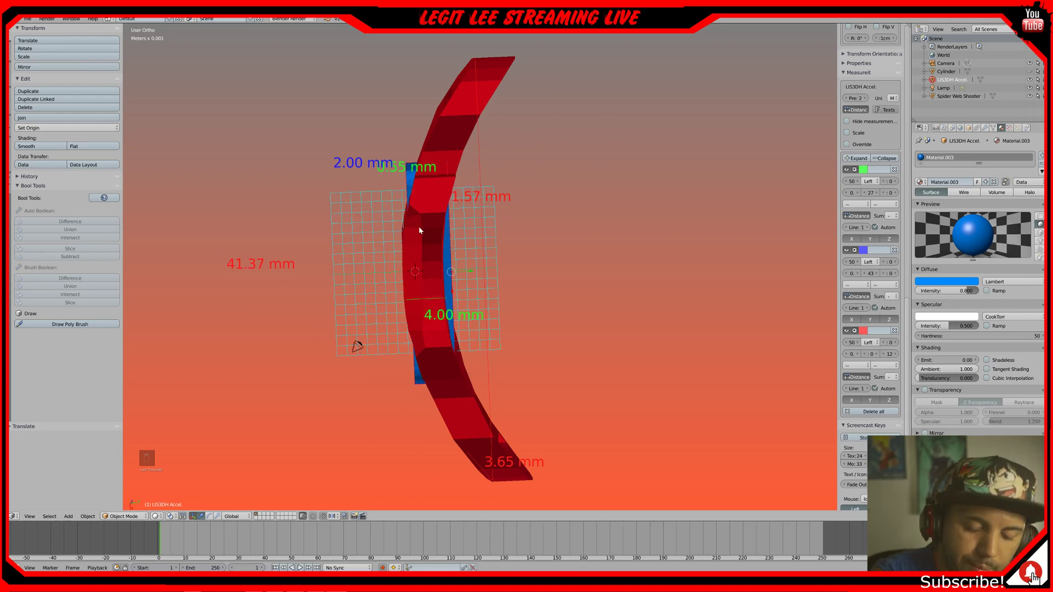
pyautogui.press('KP_7')
pyautogui.rightClick(472, 315)
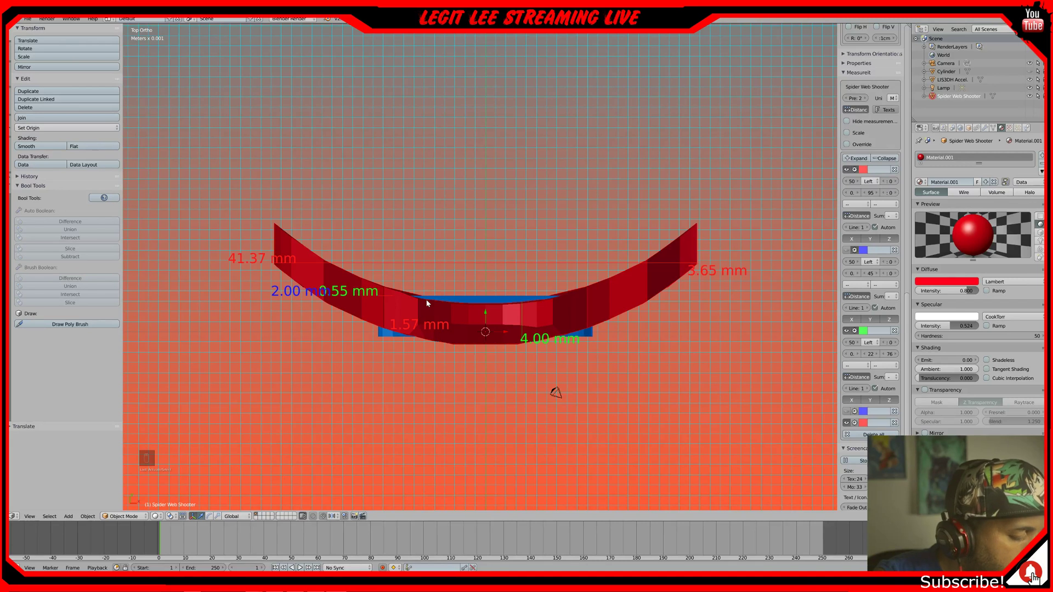
pyautogui.press('Tab')
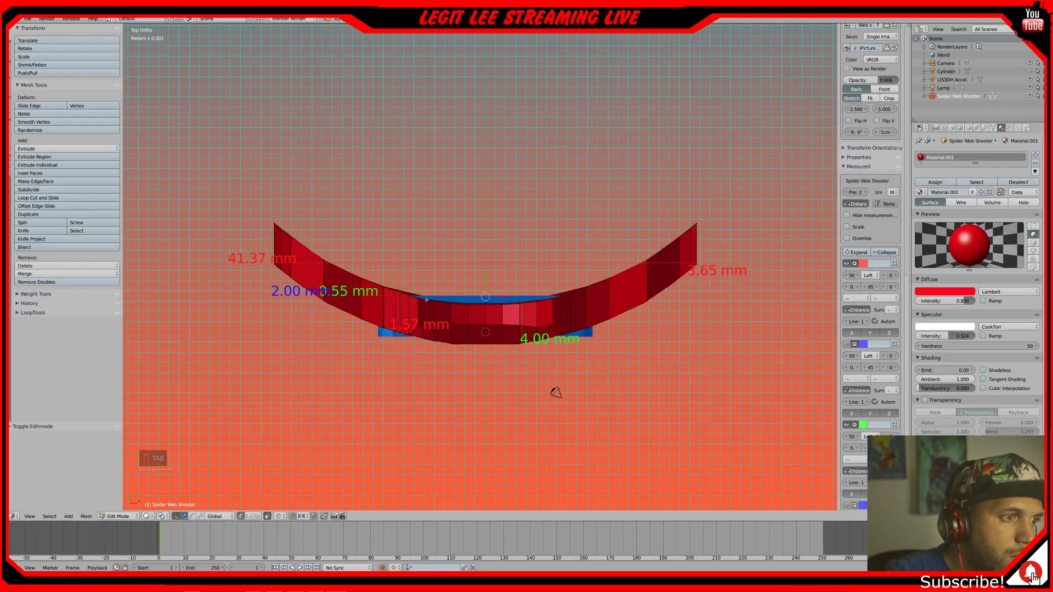
pyautogui.moveTo(377, 259); pyautogui.dragTo(377, 289, button='middle')
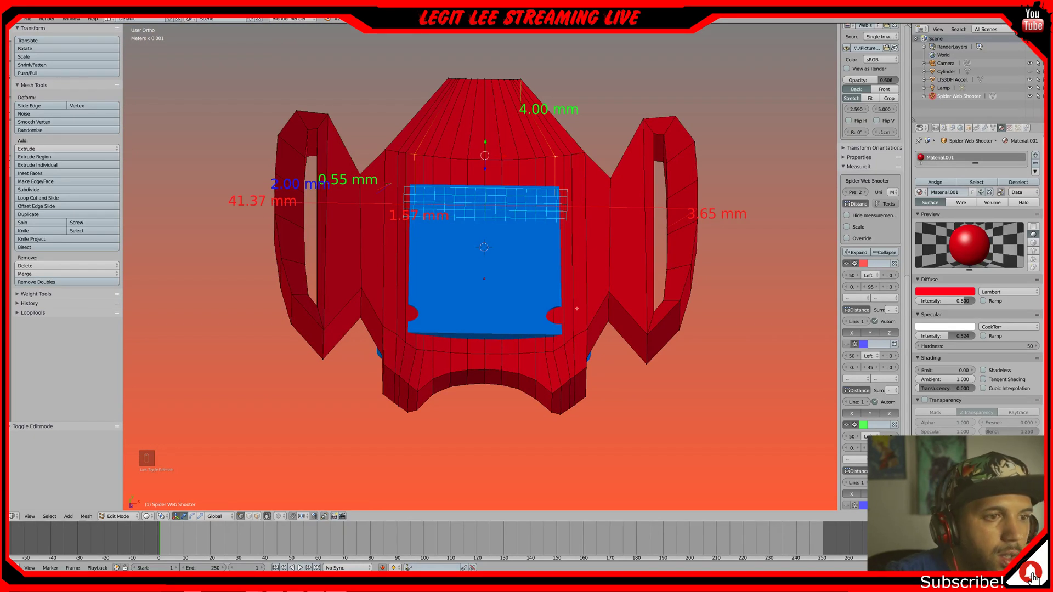
pyautogui.press('KP_1')
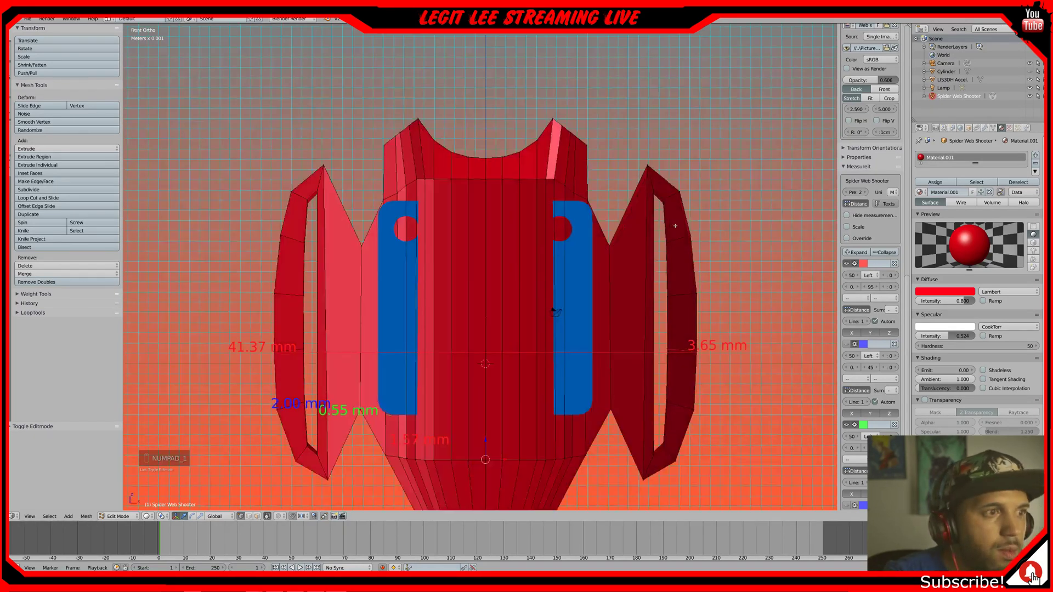
pyautogui.press('KP_7')
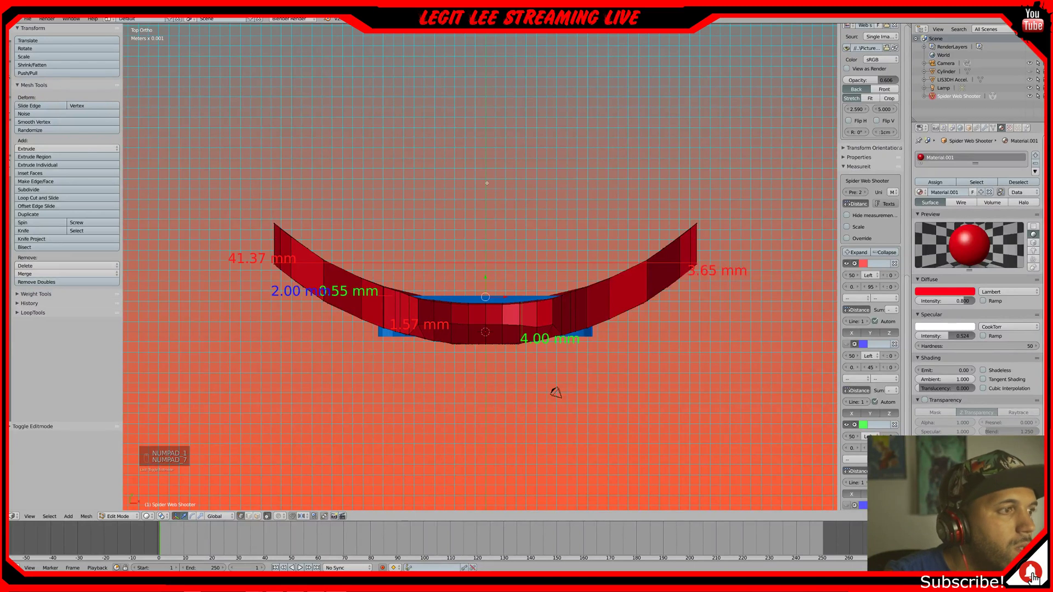
# - Select all vertices along the inner curved surface of the Spider Web Shooter, from one wing tip to the other, in wireframe
pyautogui.press('z')
pyautogui.press('b')
pyautogui.moveTo(286, 225); pyautogui.dragTo(314, 251)
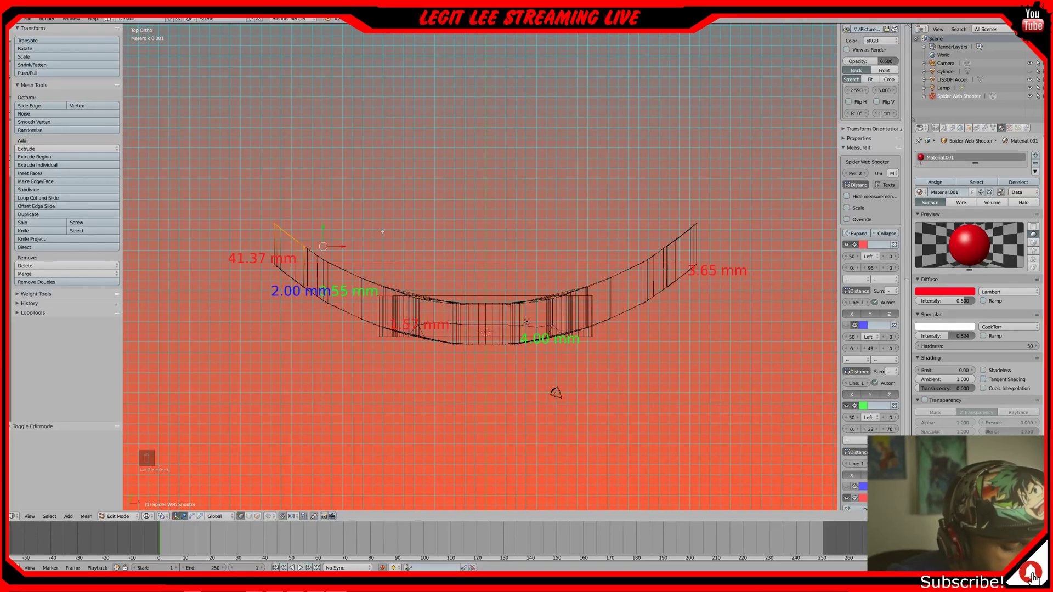
pyautogui.press('c')
pyautogui.moveTo(308, 237)
pyautogui.mouseDown()
pyautogui.moveTo(314, 251)
pyautogui.moveTo(409, 294)
pyautogui.moveTo(469, 301)
pyautogui.moveTo(598, 287)
pyautogui.moveTo(665, 248)
pyautogui.mouseUp()
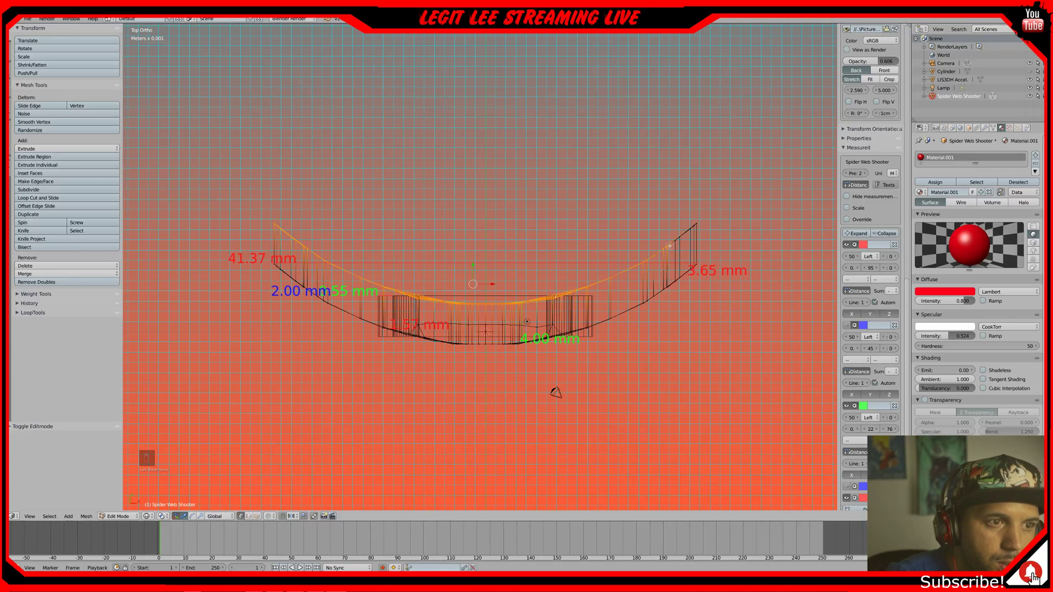
pyautogui.moveTo(670, 245)
pyautogui.mouseDown()
pyautogui.moveTo(694, 225)
pyautogui.moveTo(683, 208)
pyautogui.mouseUp()
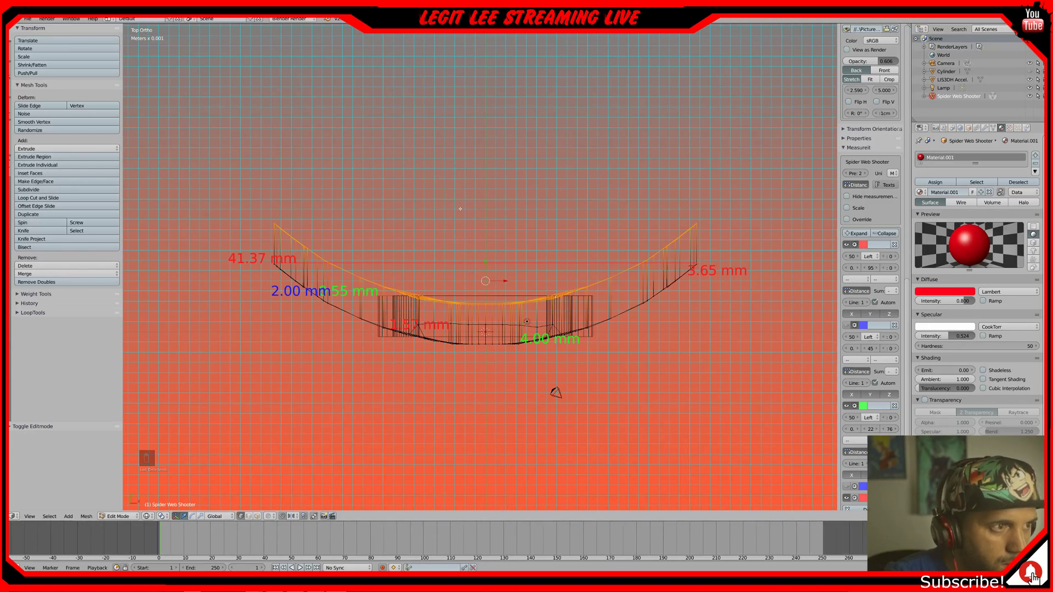
# - Move the selected inner-surface vertices of the Spider Web Shooter along Y until its body is 8.00 mm thick
pyautogui.moveTo(485, 263); pyautogui.dragTo(489, 248)
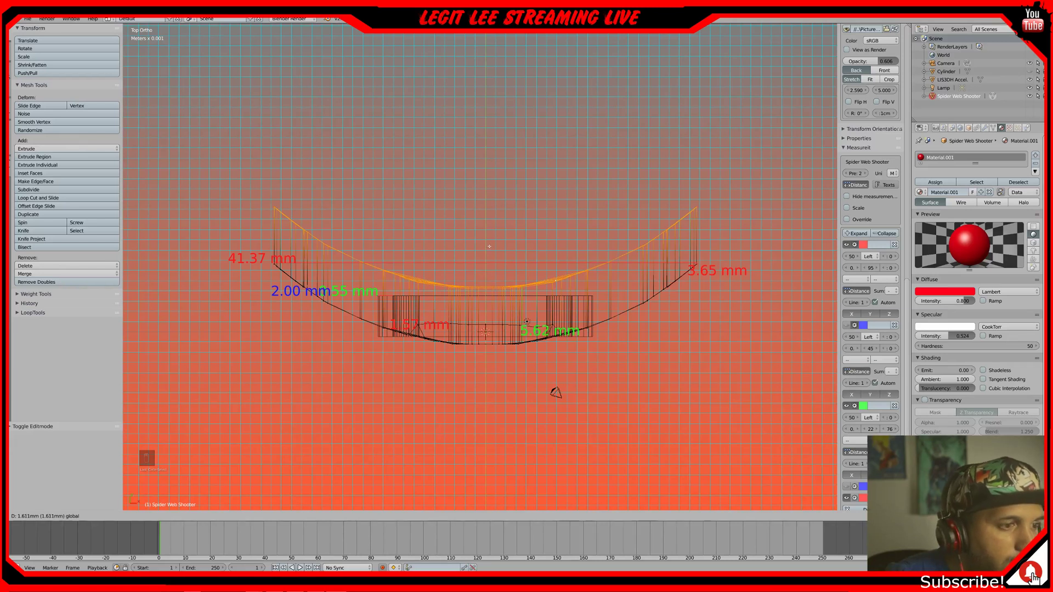
pyautogui.moveTo(489, 247); pyautogui.dragTo(488, 247)
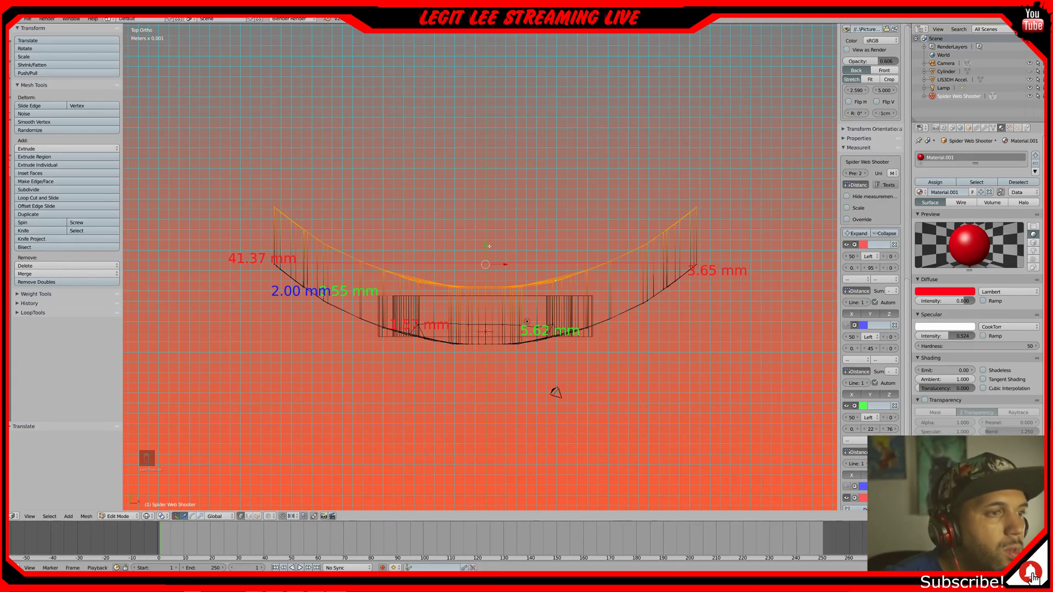
pyautogui.press('g')
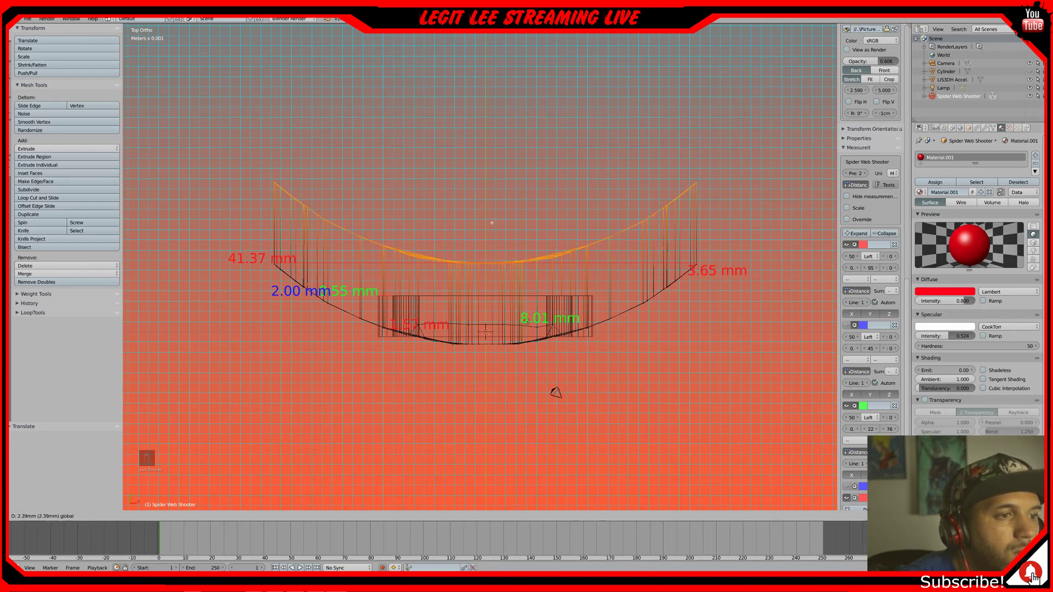
pyautogui.press('Escape')
pyautogui.scroll(2, 492, 219)
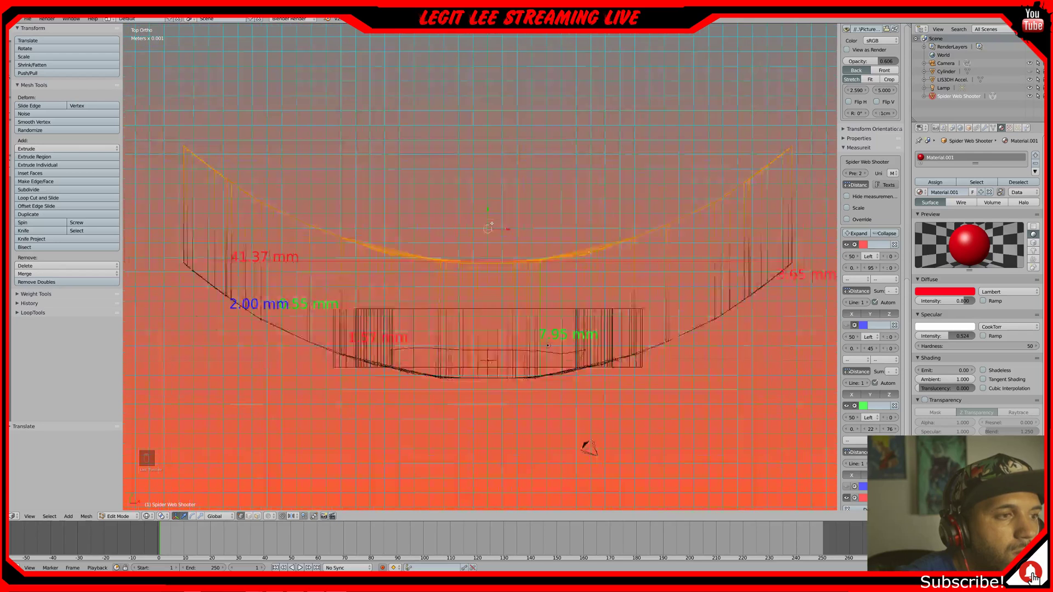
pyautogui.moveTo(490, 204); pyautogui.dragTo(490, 203)
pyautogui.scroll(3, 489, 203)
pyautogui.press('g')
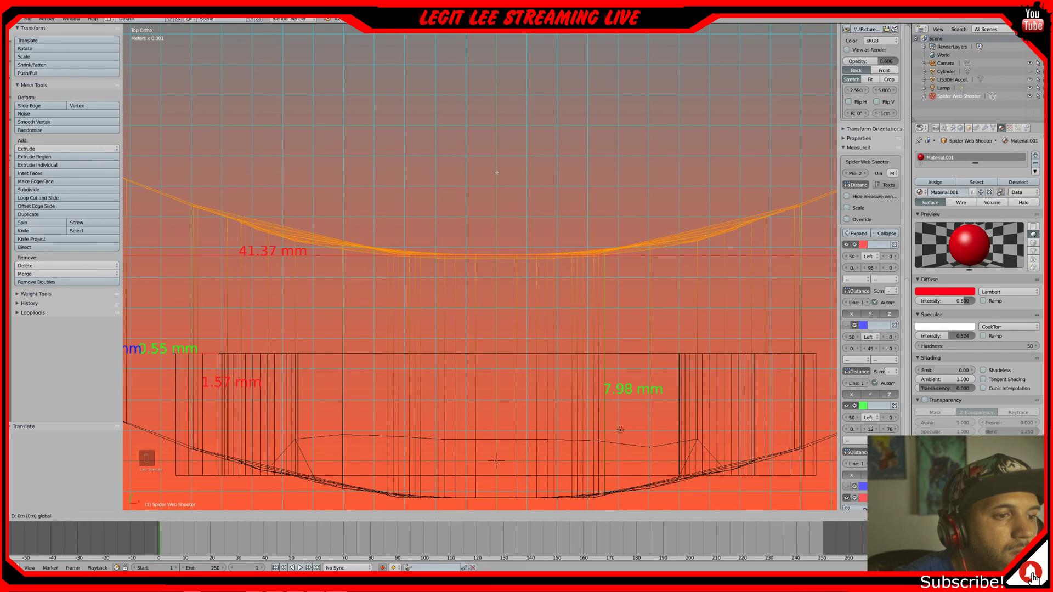
pyautogui.click(497, 172)
pyautogui.scroll(-3, 483, 269)
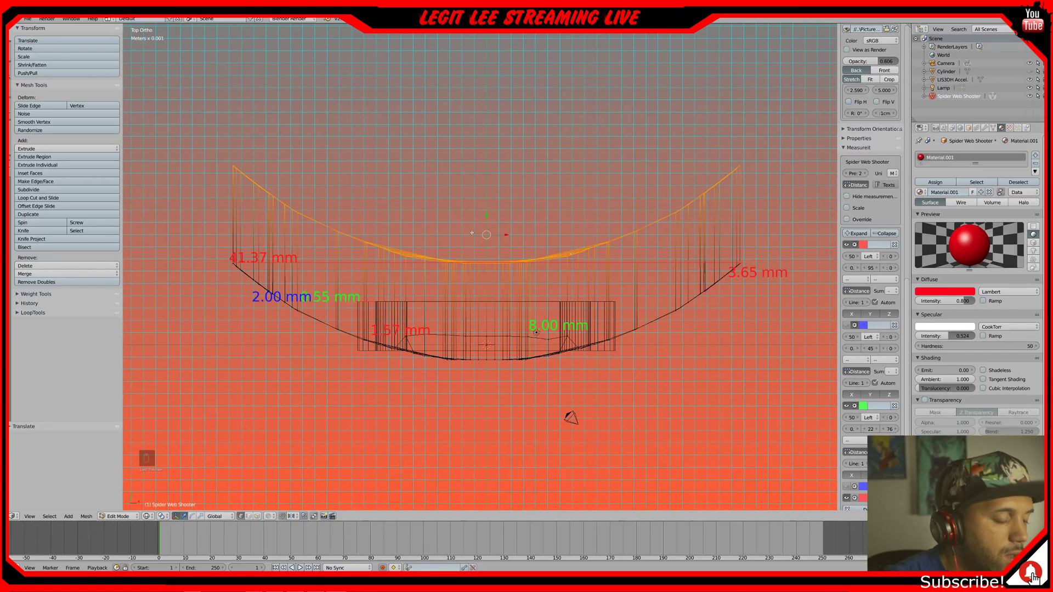
# - Deselect the shooter's vertices, return to Object Mode and move the LIS3DH Accel plate about 2.5 mm along Y into the body
pyautogui.press('a')
pyautogui.press('a')
pyautogui.press('a')
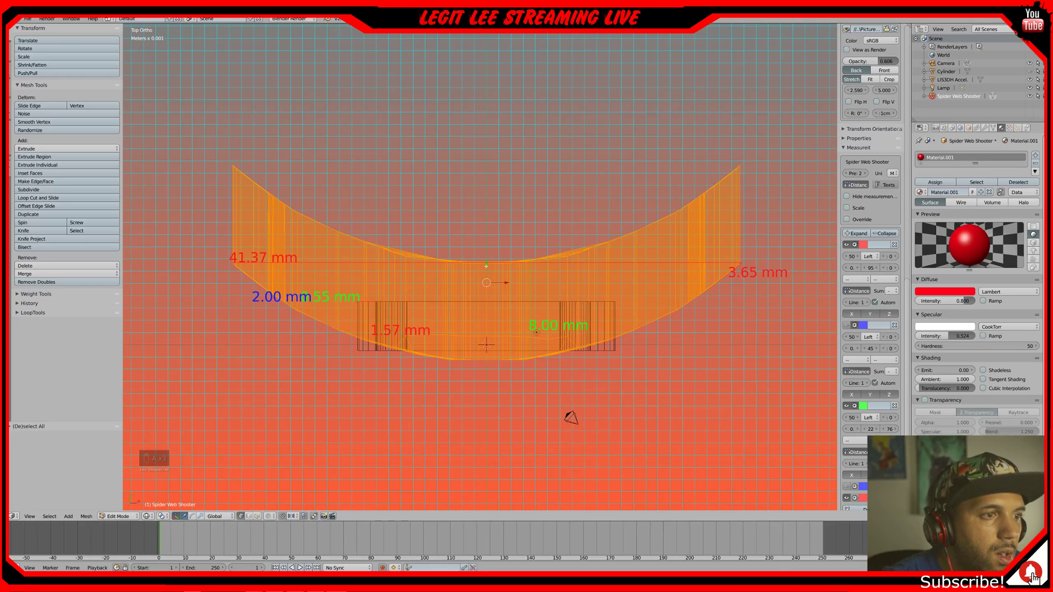
pyautogui.press('a')
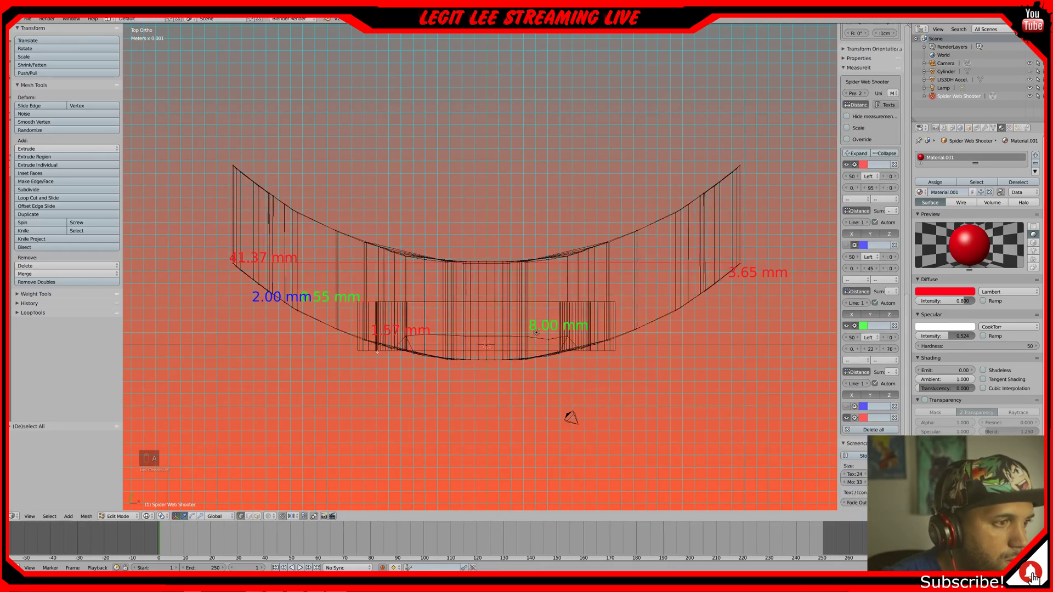
pyautogui.press('Tab')
pyautogui.click(439, 314)
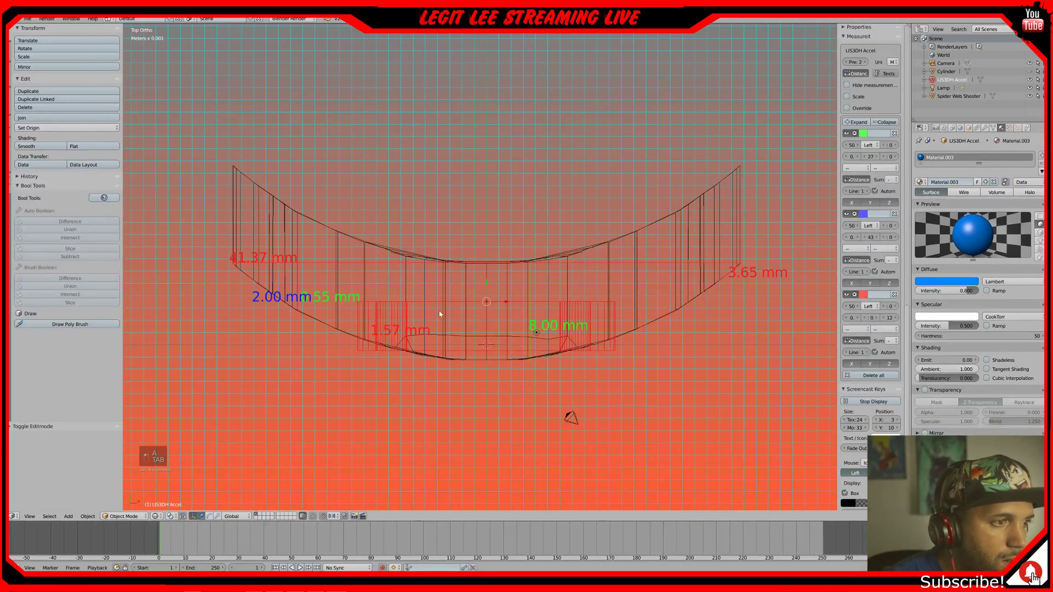
pyautogui.press('g')
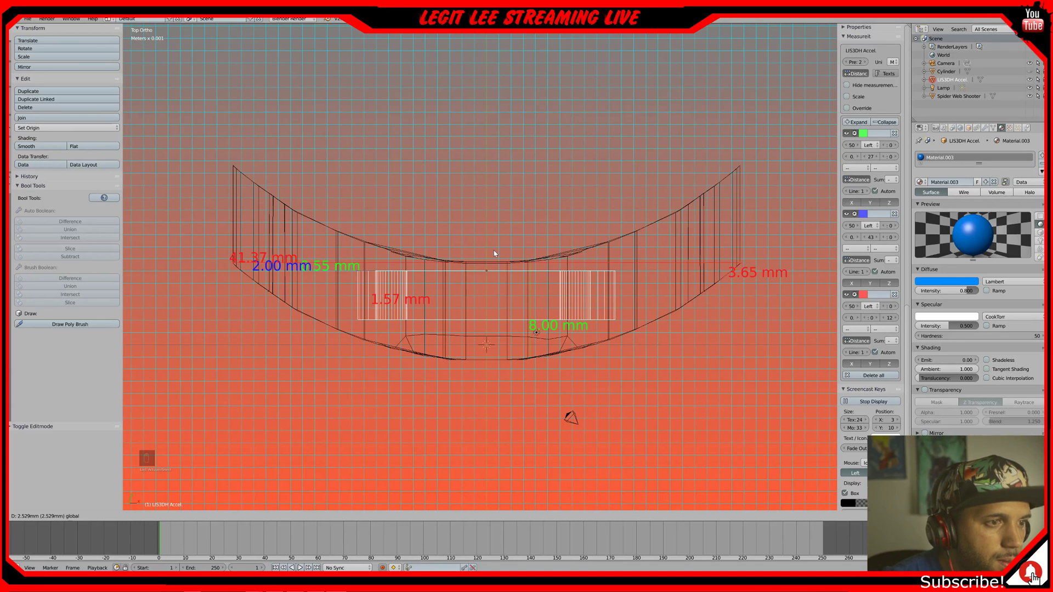
pyautogui.click(494, 251)
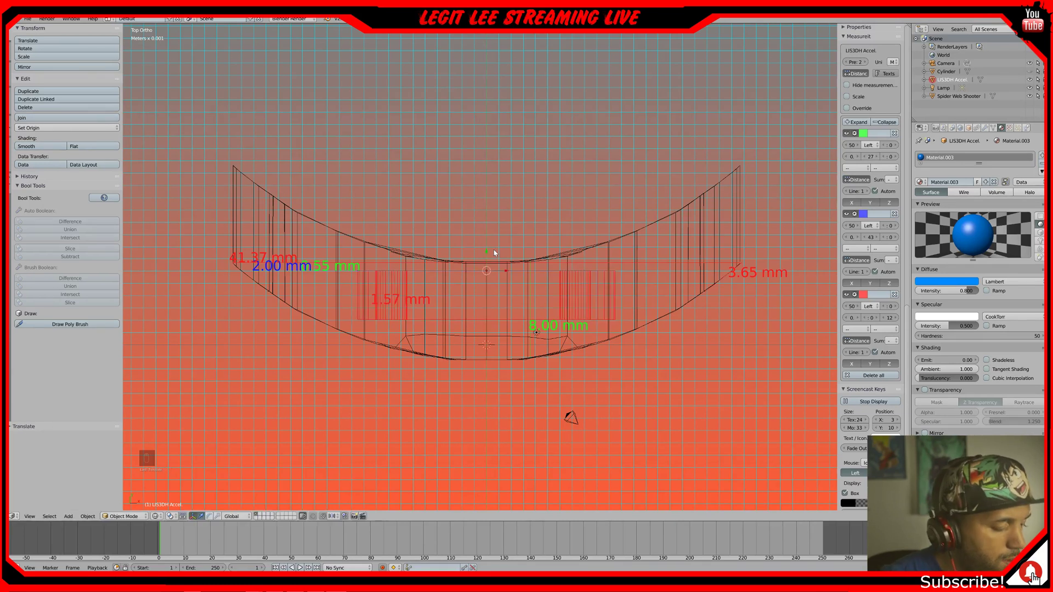
# - Move the LIS3DH Accel plate along Y out to the front face of the shooter, using wireframe in the right view
pyautogui.press('z')
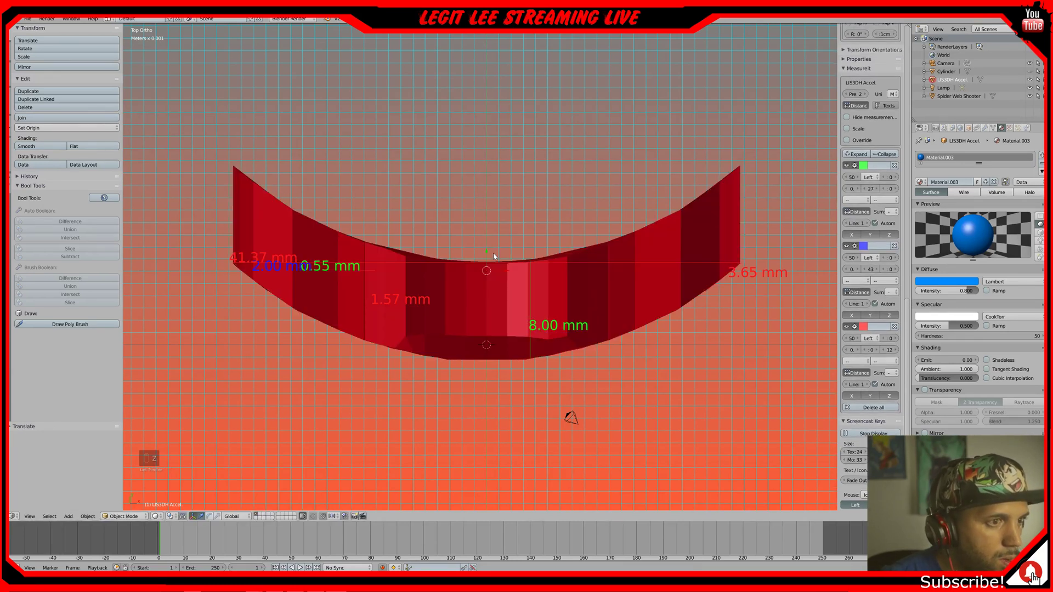
pyautogui.moveTo(493, 252)
pyautogui.mouseDown(button='middle')
pyautogui.moveTo(489, 232)
pyautogui.moveTo(425, 201)
pyautogui.moveTo(383, 212)
pyautogui.moveTo(384, 188)
pyautogui.moveTo(329, 228)
pyautogui.moveTo(308, 181)
pyautogui.moveTo(311, 191)
pyautogui.mouseUp(button='middle')
pyautogui.press('z')
pyautogui.press('z')
pyautogui.press('z')
pyautogui.press('KP_3')
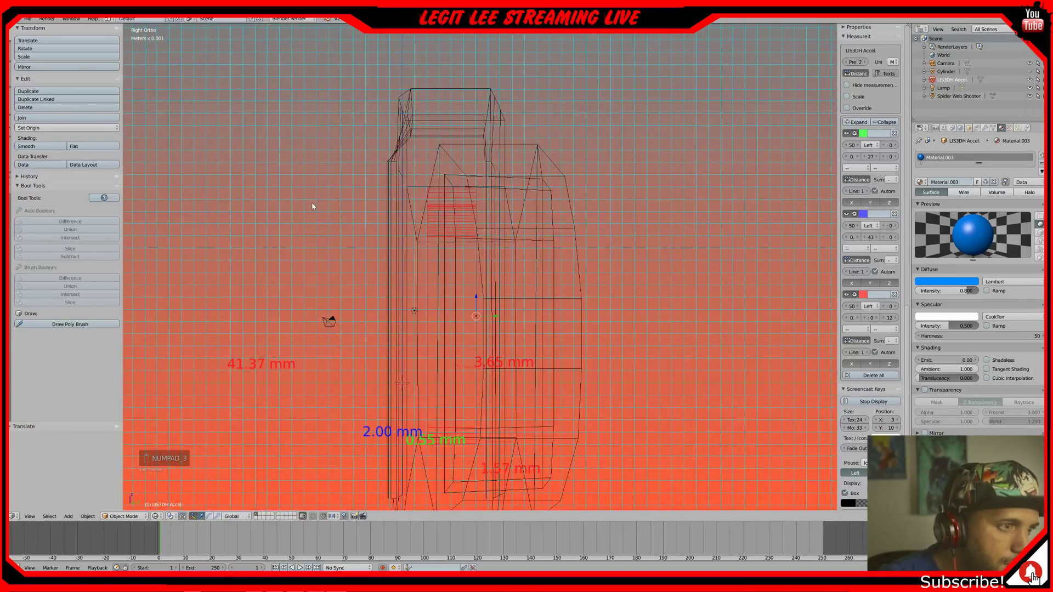
pyautogui.moveTo(493, 317); pyautogui.dragTo(417, 318)
pyautogui.press('z')
pyautogui.moveTo(417, 318)
pyautogui.mouseDown(button='middle')
pyautogui.moveTo(424, 296)
pyautogui.moveTo(467, 295)
pyautogui.moveTo(479, 329)
pyautogui.mouseUp(button='middle')
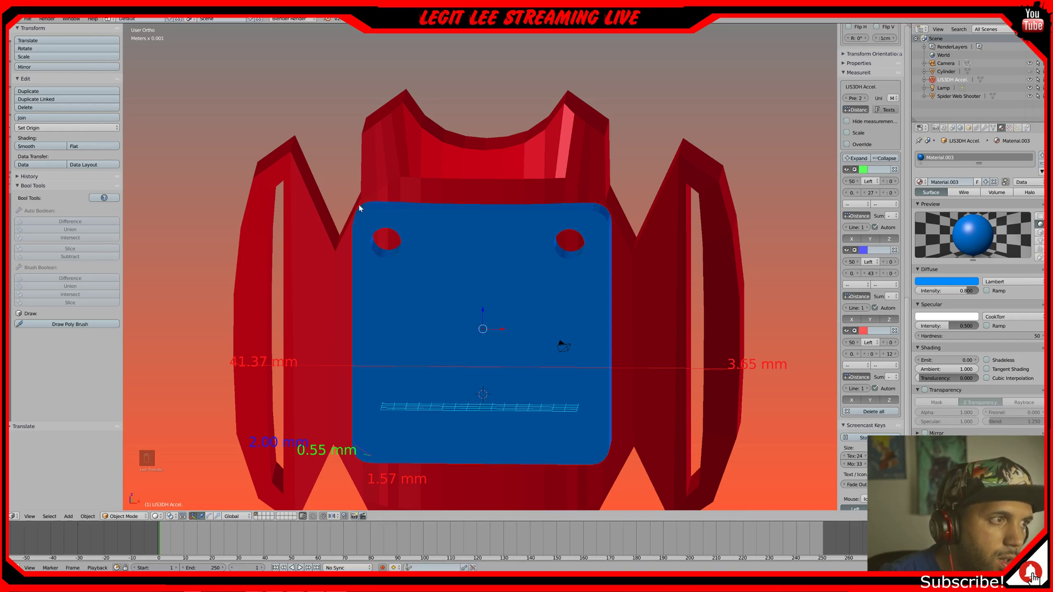
# - Lower the LIS3DH Accel plate along Z on the shooter's body, then nudge it slightly back up in the front view
pyautogui.moveTo(360, 209); pyautogui.dragTo(367, 203, button='middle')
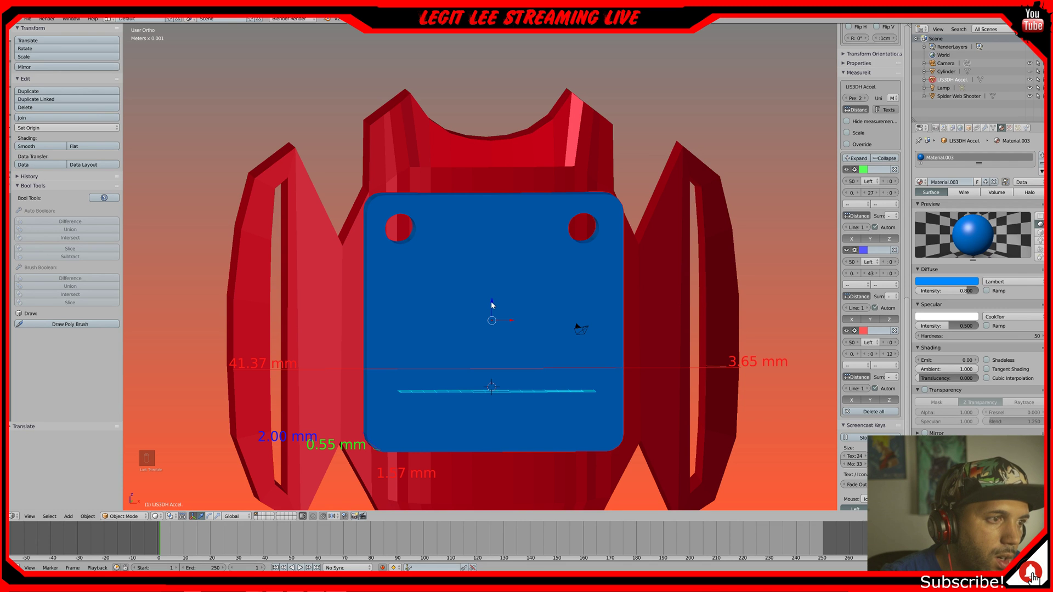
pyautogui.moveTo(492, 302); pyautogui.dragTo(492, 332)
pyautogui.press('KP_1')
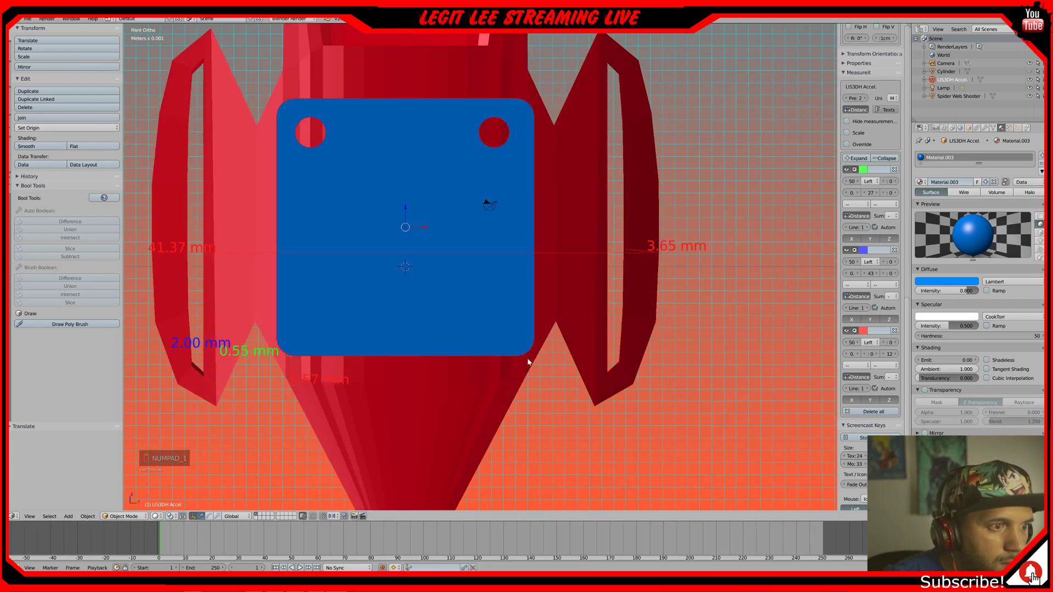
pyautogui.press('g')
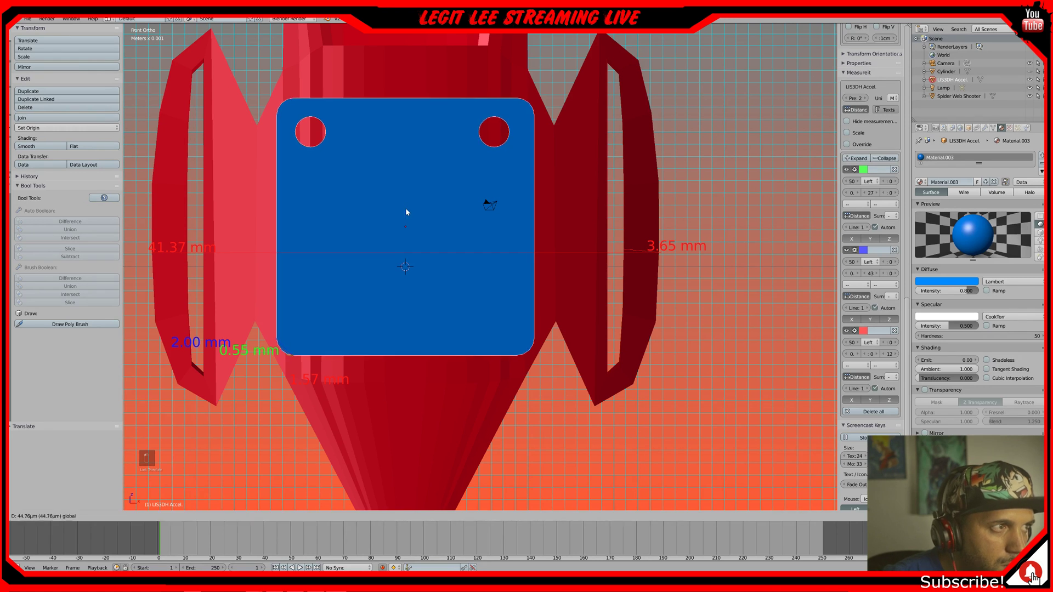
pyautogui.click(405, 207)
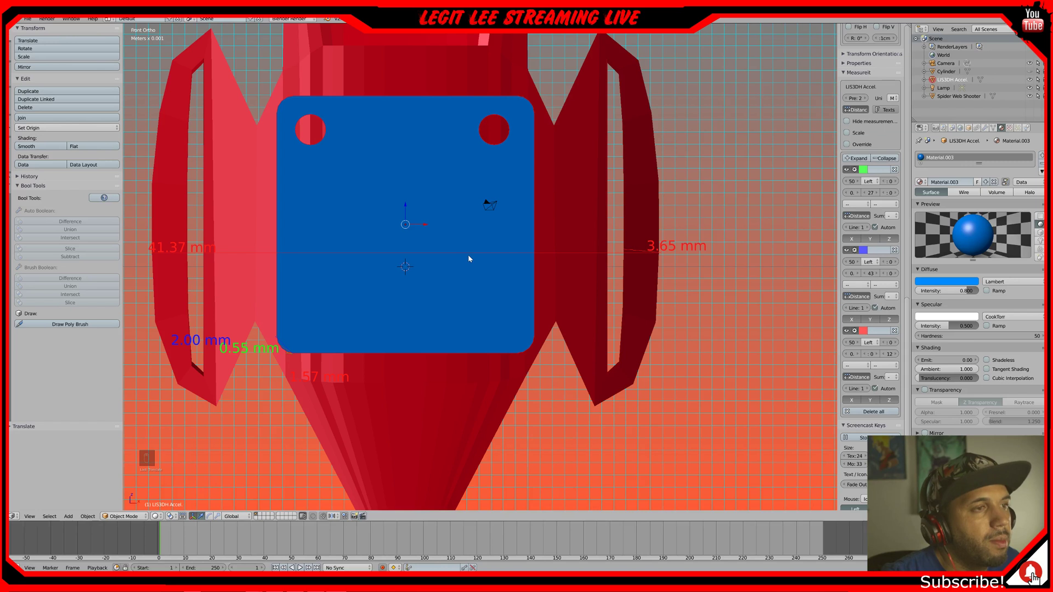
# - Examine the LIS3DH Accel plate's position against the front, sides and back of the web shooter body
pyautogui.moveTo(469, 254)
pyautogui.mouseDown(button='middle')
pyautogui.moveTo(466, 196)
pyautogui.moveTo(466, 285)
pyautogui.moveTo(526, 269)
pyautogui.moveTo(535, 284)
pyautogui.moveTo(477, 277)
pyautogui.moveTo(470, 265)
pyautogui.mouseUp(button='middle')
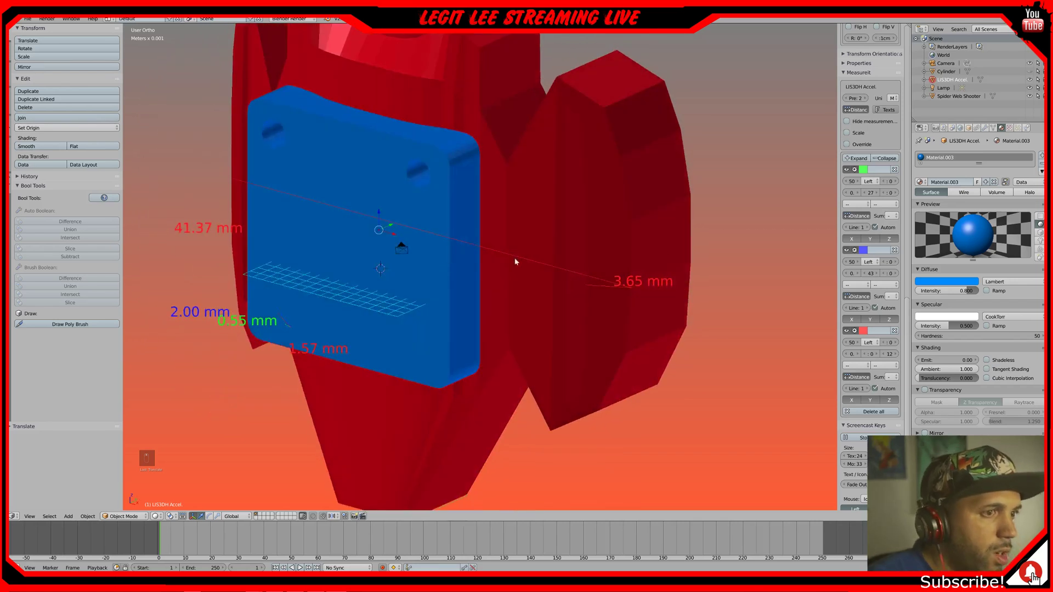
pyautogui.moveTo(361, 243); pyautogui.dragTo(301, 259, button='middle')
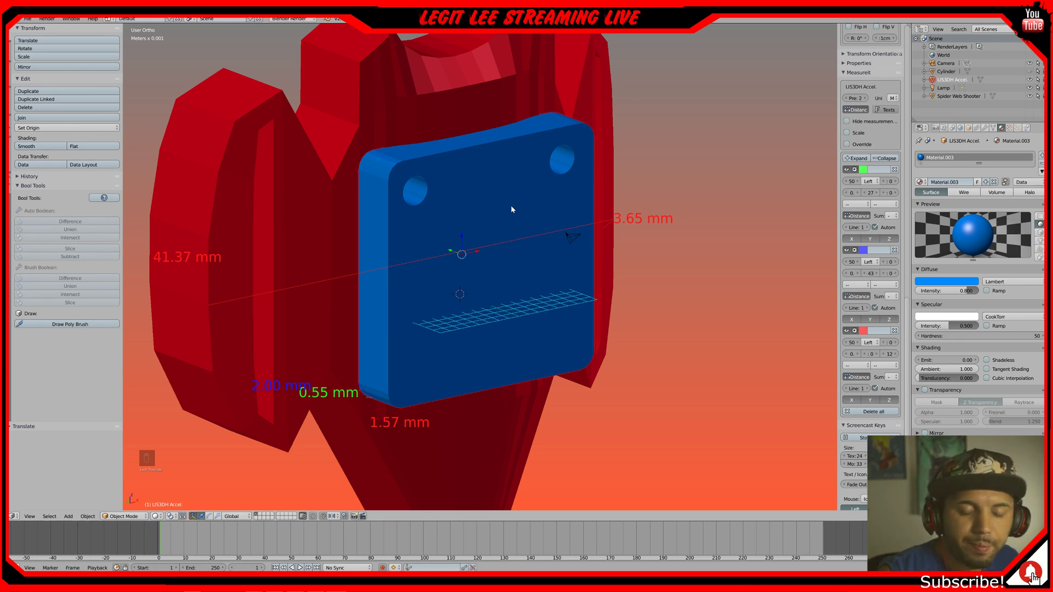
pyautogui.moveTo(469, 208)
pyautogui.mouseDown(button='middle')
pyautogui.moveTo(456, 193)
pyautogui.moveTo(404, 219)
pyautogui.moveTo(439, 219)
pyautogui.moveTo(451, 201)
pyautogui.mouseUp(button='middle')
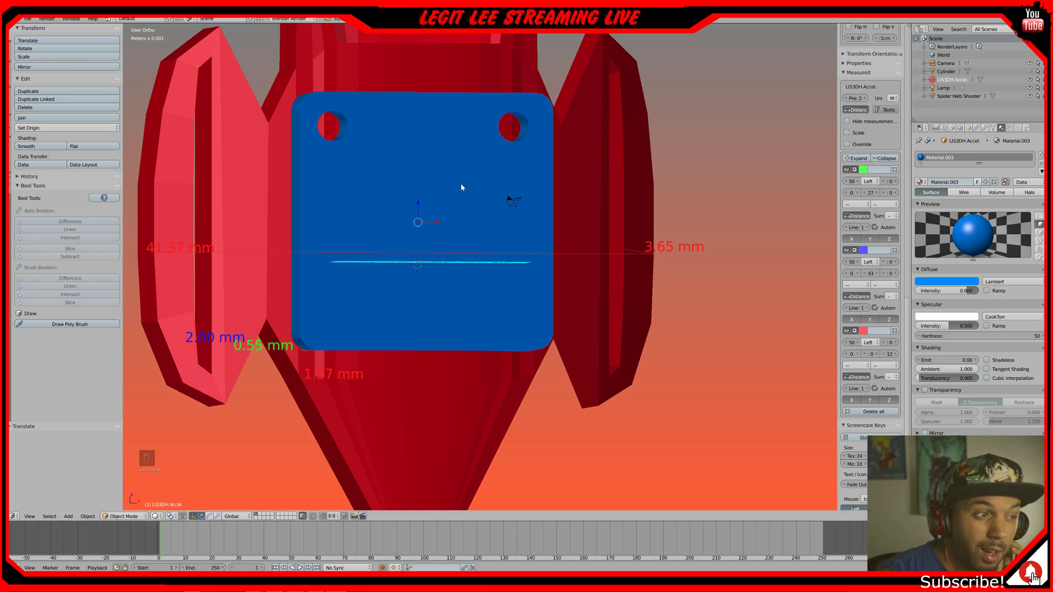
pyautogui.moveTo(453, 212); pyautogui.dragTo(456, 148, button='middle')
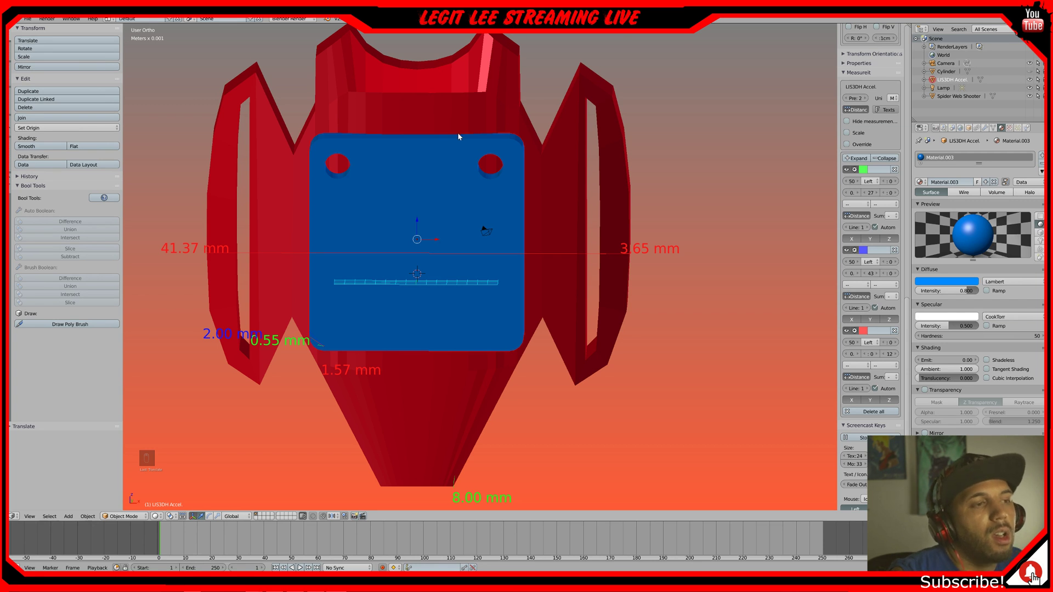
pyautogui.press('KP_1')
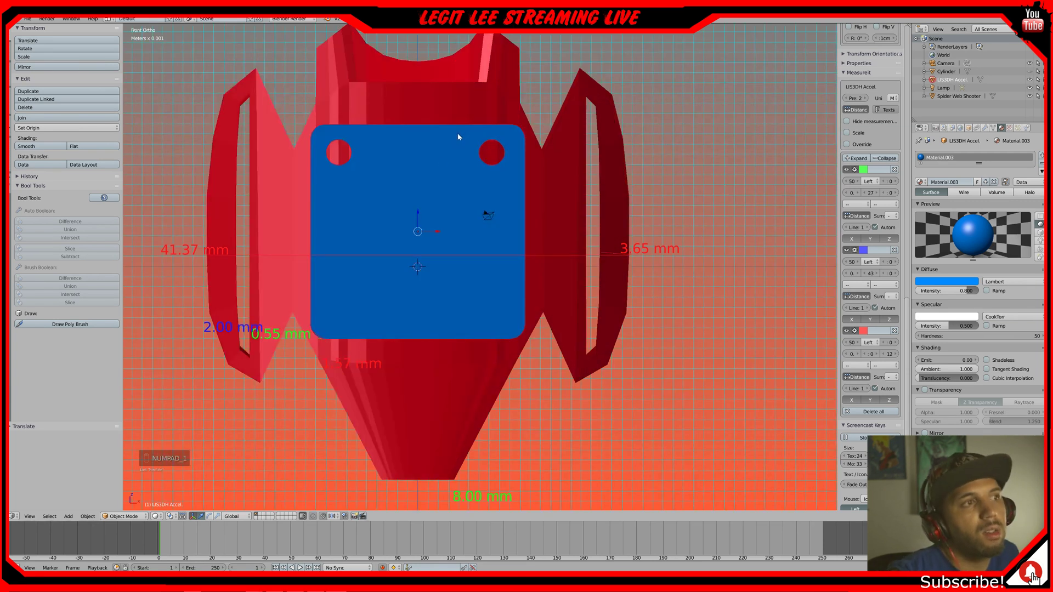
pyautogui.moveTo(498, 188); pyautogui.dragTo(629, 192, button='middle')
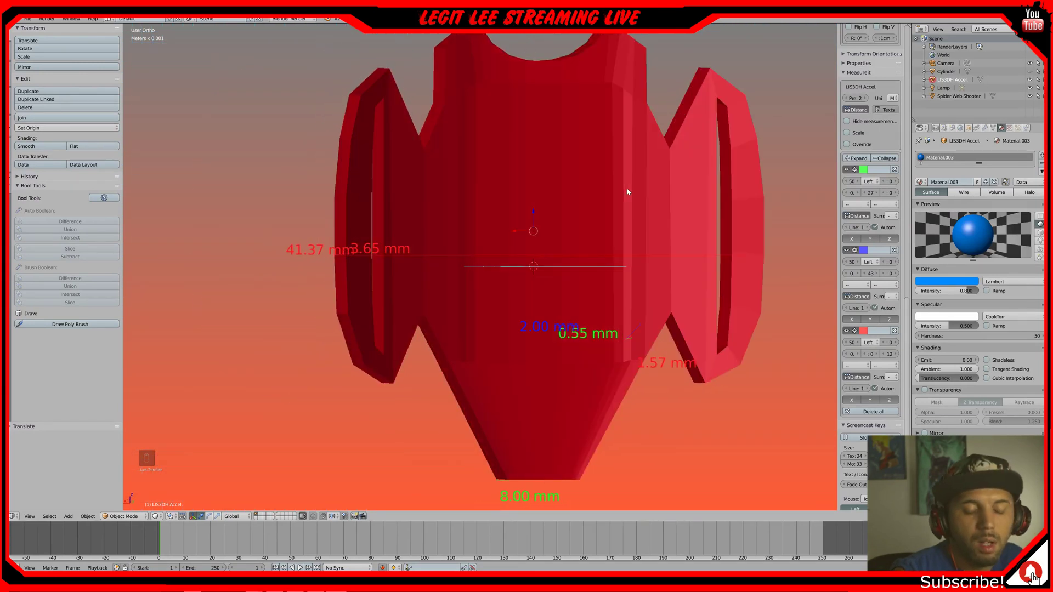
pyautogui.press('KP_1')
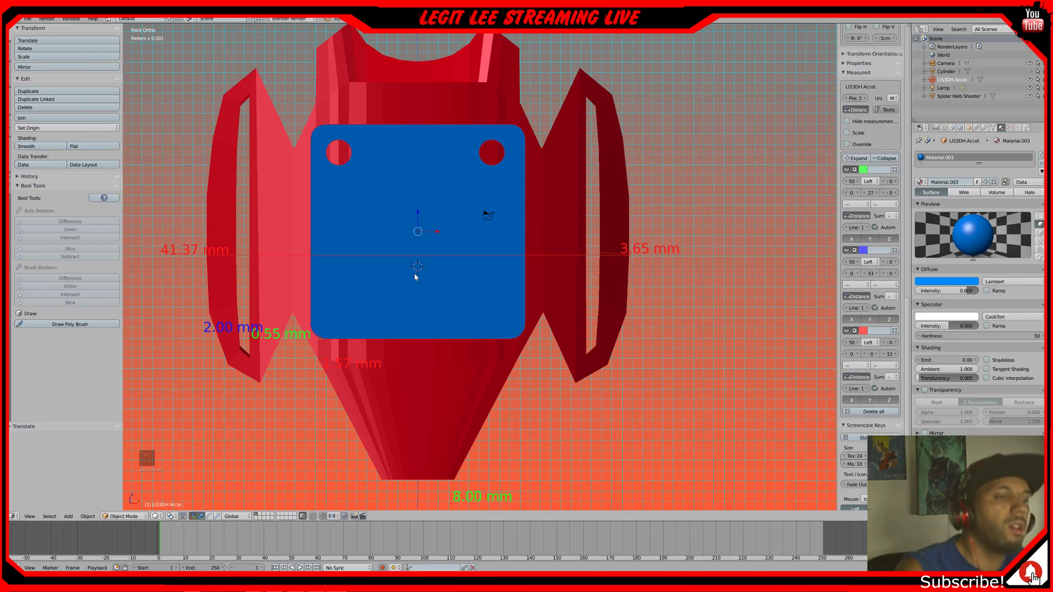
pyautogui.moveTo(435, 383)
pyautogui.mouseDown(button='middle')
pyautogui.moveTo(425, 357)
pyautogui.moveTo(445, 383)
pyautogui.mouseUp(button='middle')
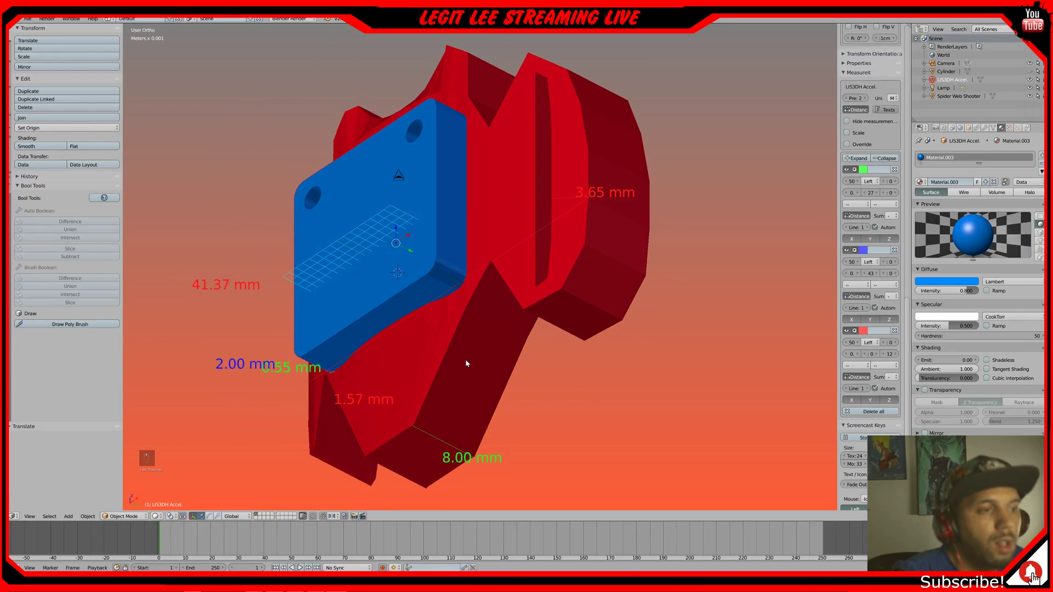
pyautogui.moveTo(430, 452); pyautogui.dragTo(408, 446, button='middle')
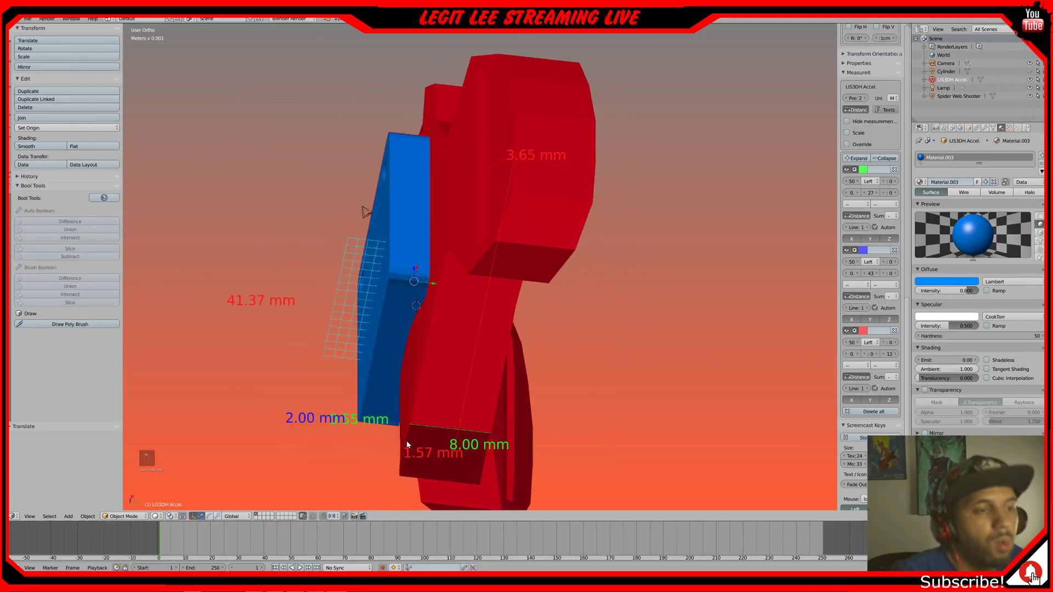
pyautogui.moveTo(465, 417); pyautogui.dragTo(614, 410, button='middle')
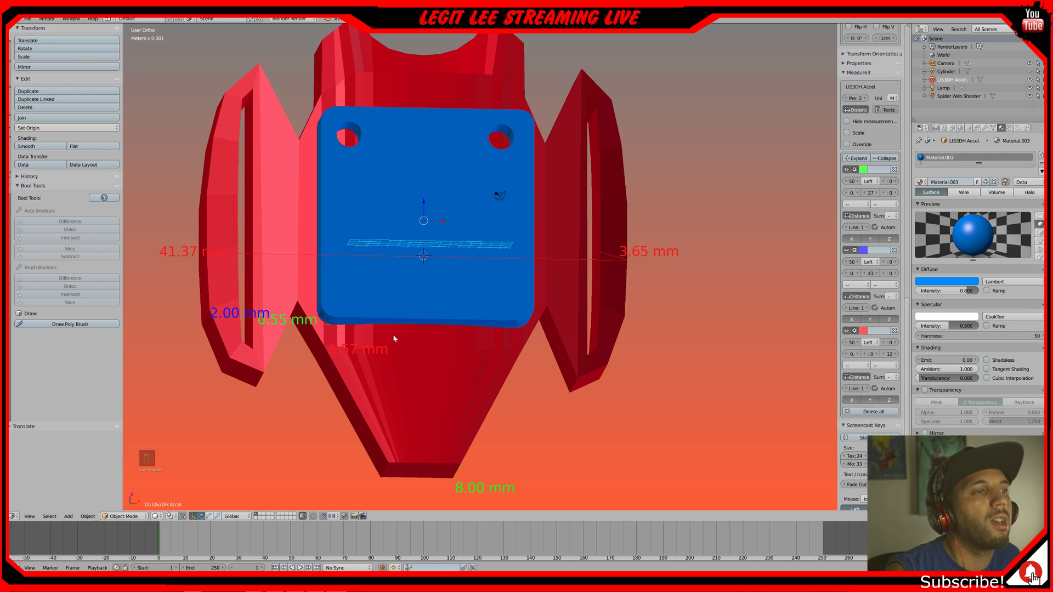
pyautogui.moveTo(393, 306); pyautogui.dragTo(472, 329, button='middle')
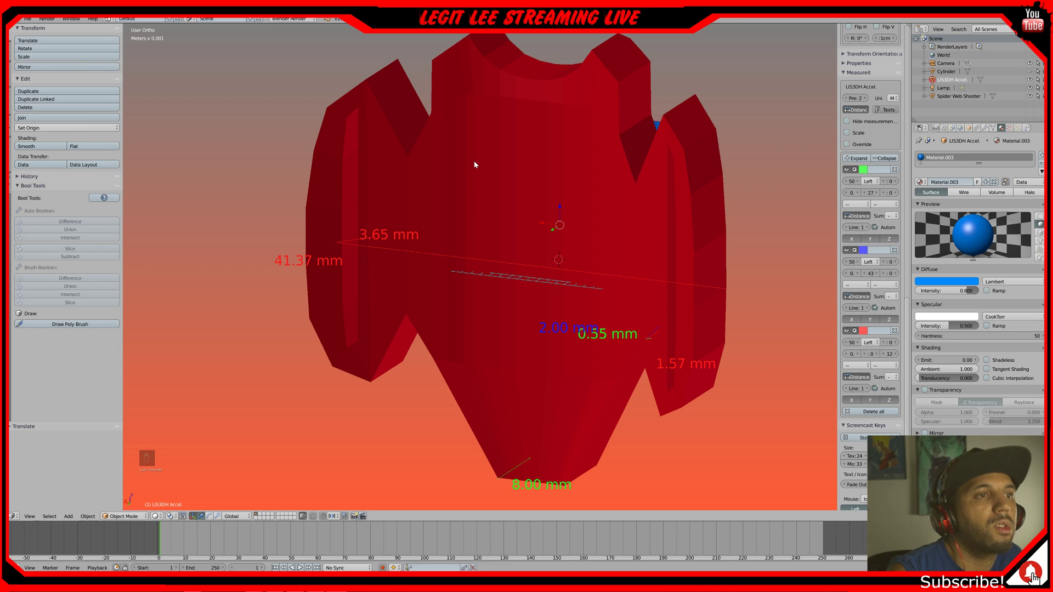
pyautogui.moveTo(587, 191); pyautogui.dragTo(503, 220, button='middle')
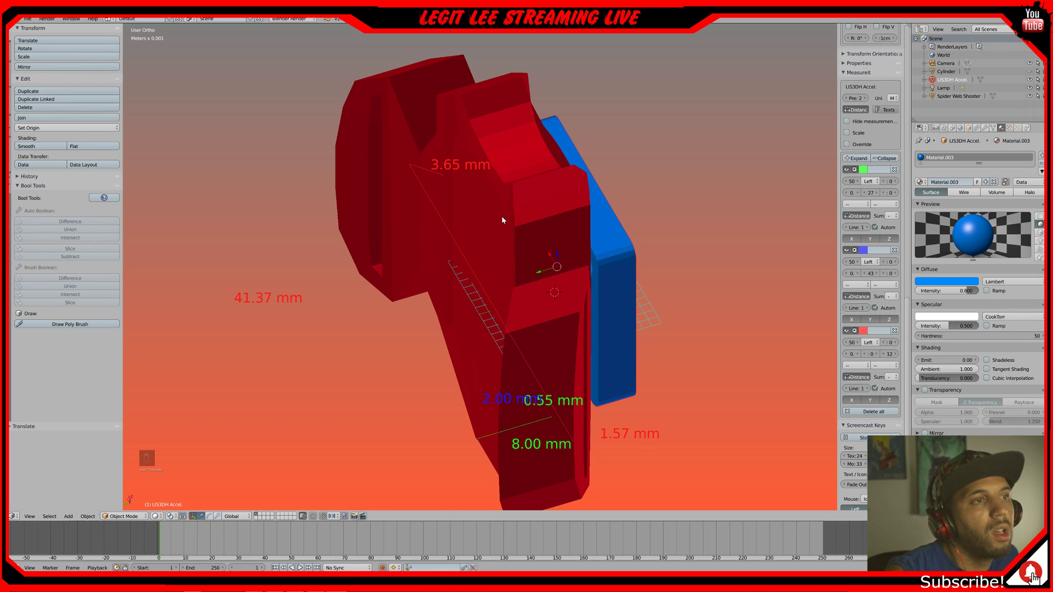
pyautogui.moveTo(457, 192); pyautogui.dragTo(507, 209, button='middle')
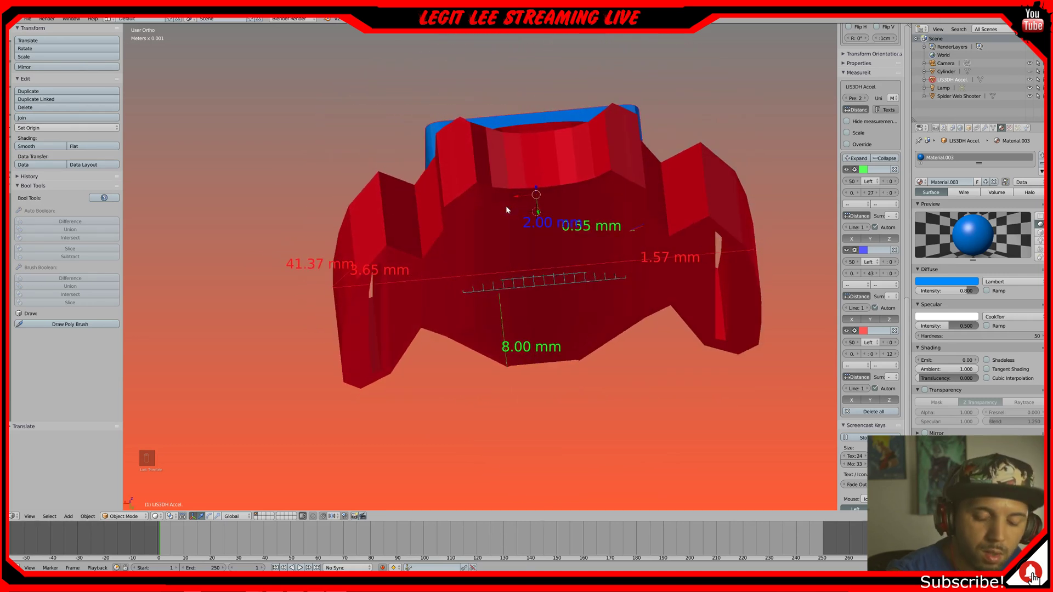
pyautogui.press('KP_1')
pyautogui.press('KP_7')
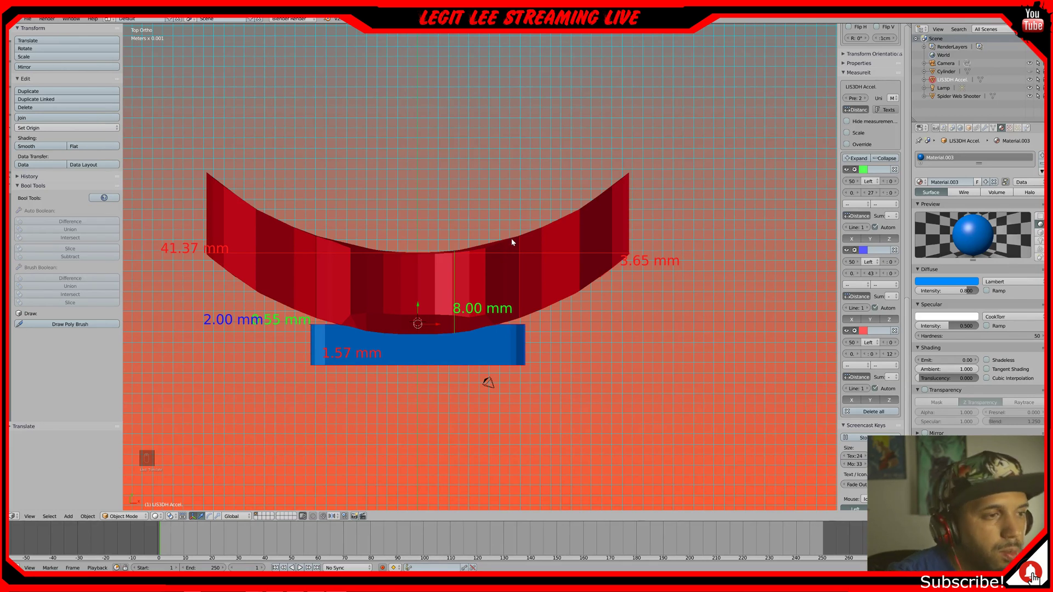
pyautogui.press('KP_1')
pyautogui.press('KP_7')
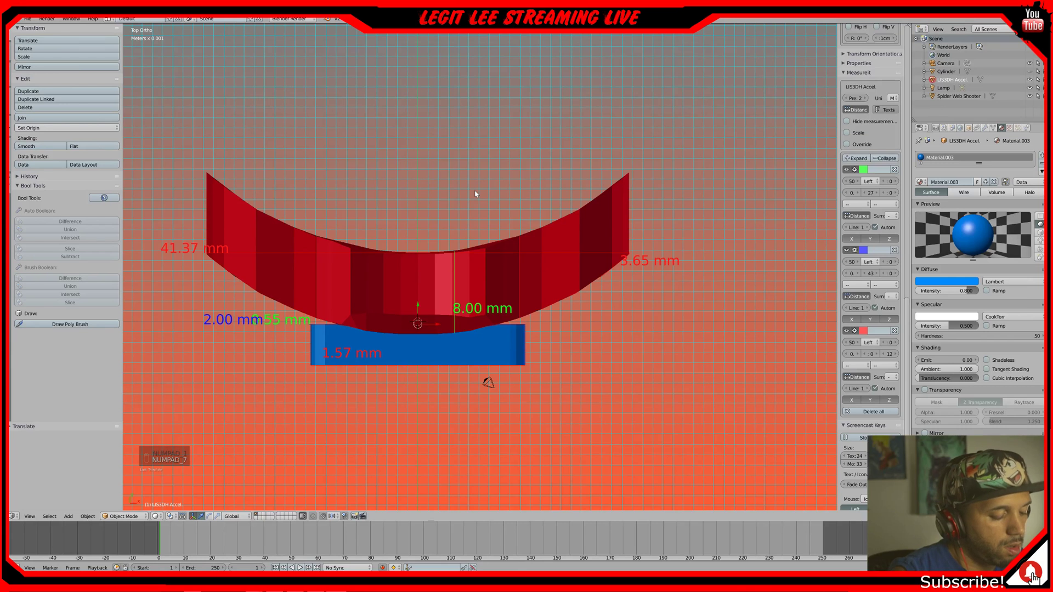
pyautogui.press('Tab')
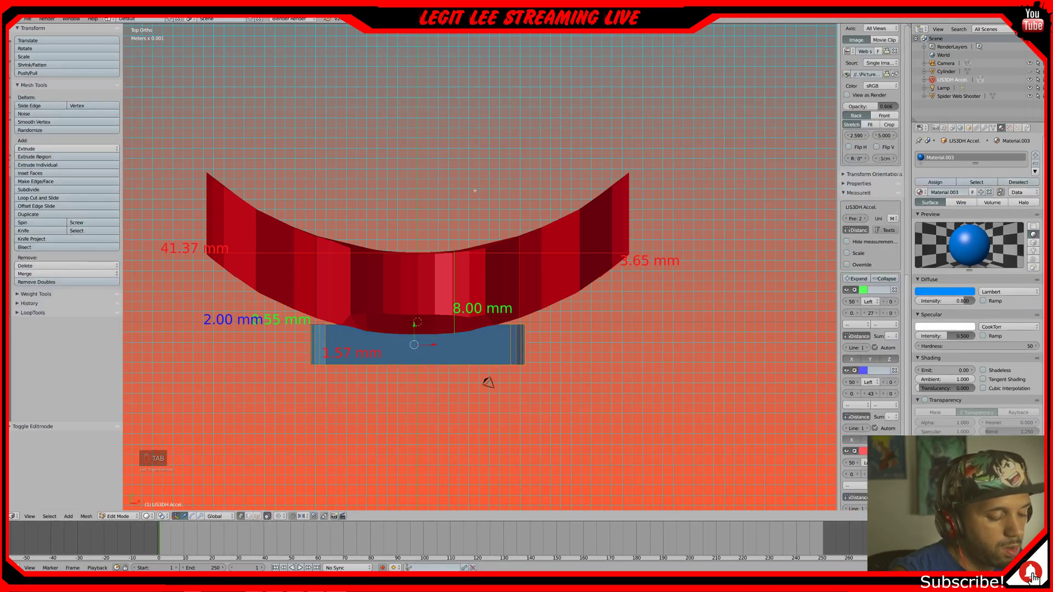
pyautogui.hotkey('shift', 'a')
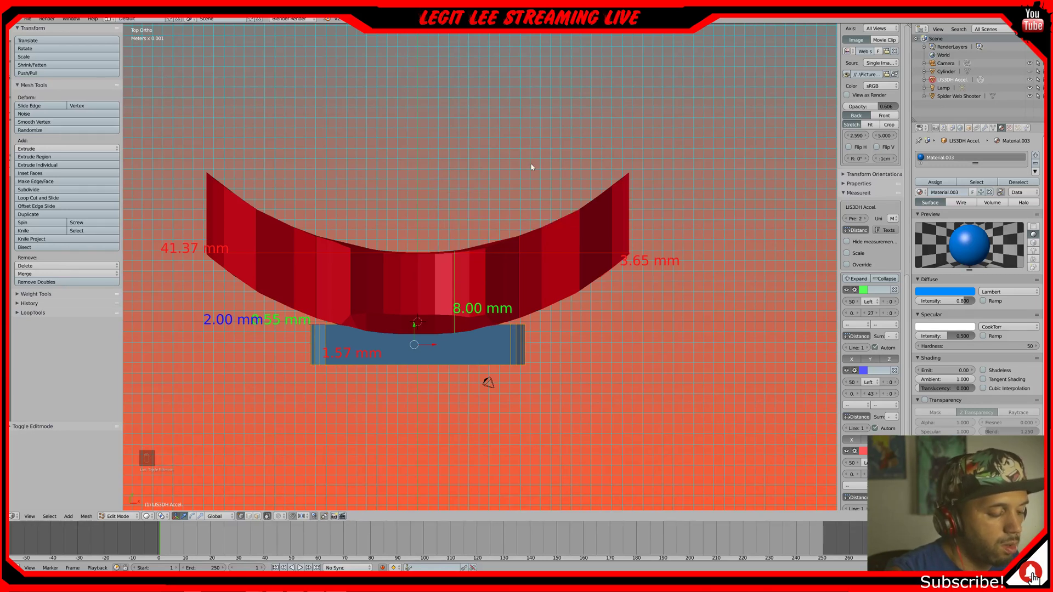
pyautogui.press('Tab')
# - Add a cube as a new object and raise it along Z to just above the shooter's upper notch
pyautogui.hotkey('shift', 'a')
pyautogui.moveTo(532, 166)
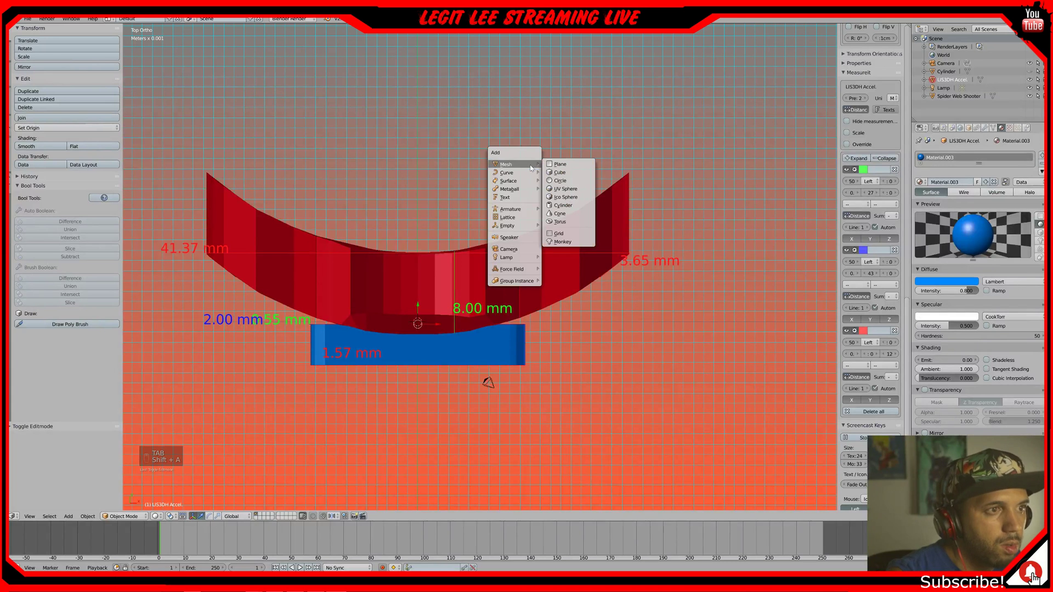
pyautogui.click(558, 173)
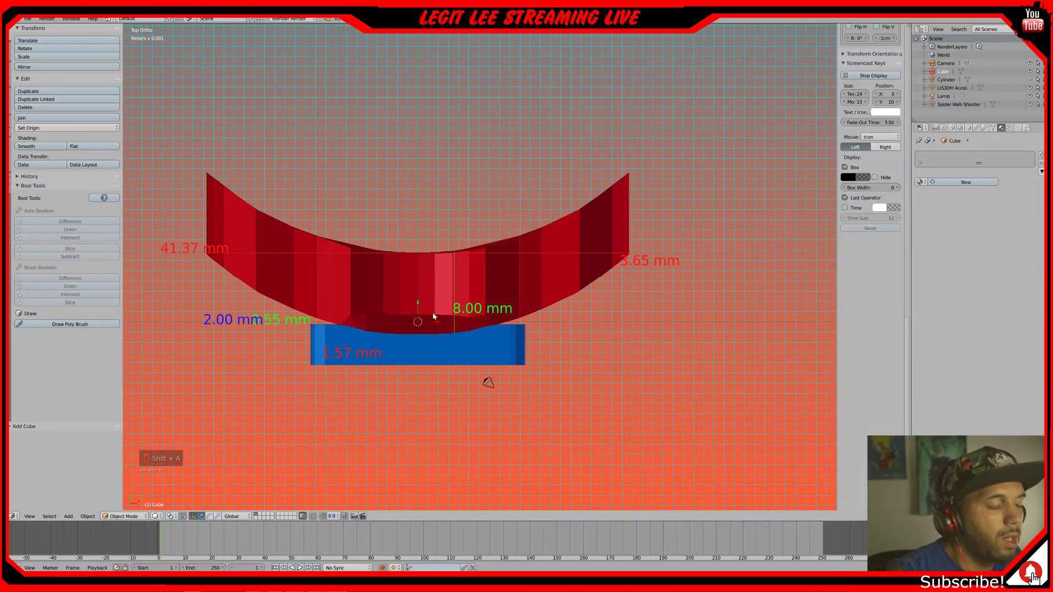
pyautogui.moveTo(434, 316); pyautogui.dragTo(416, 258, button='middle')
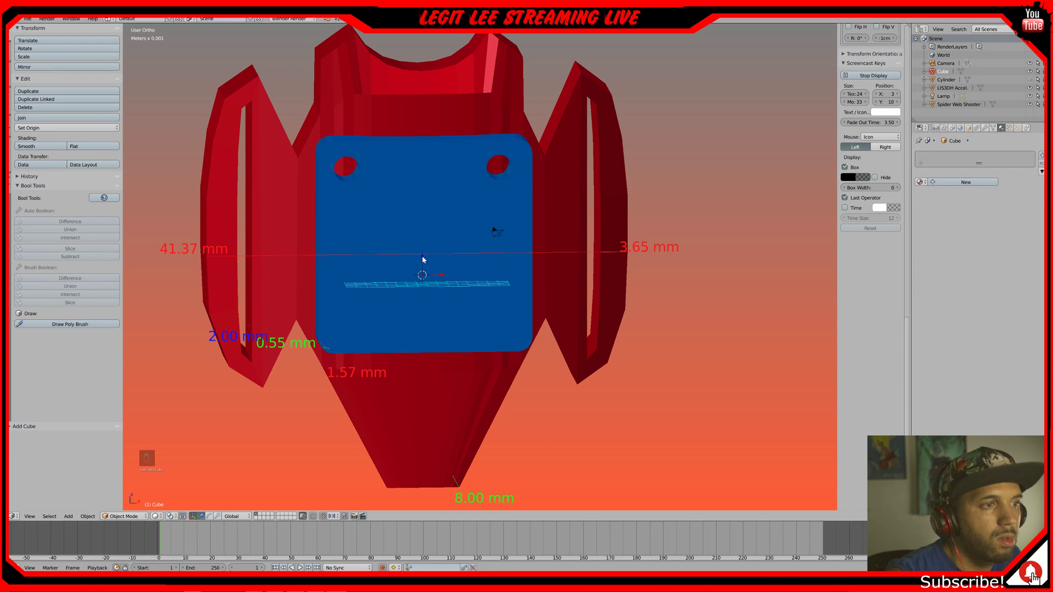
pyautogui.moveTo(423, 260); pyautogui.dragTo(446, 506)
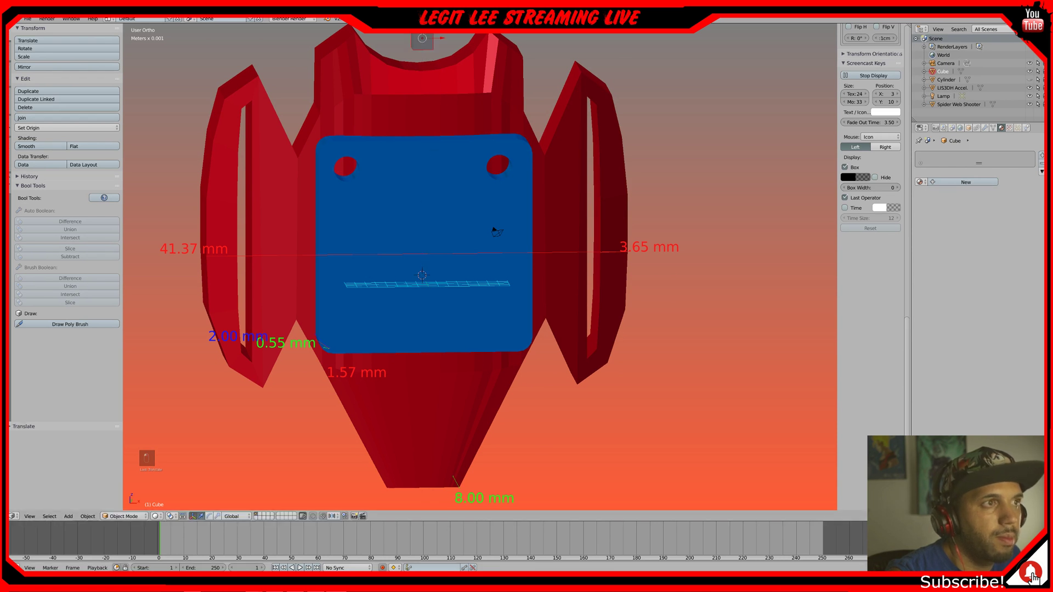
# - In edge select mode, add a red MeasureIt segment to the cube's lower front edge and return to Object Mode
pyautogui.keyDown('shift'); pyautogui.moveTo(456, 245); pyautogui.dragTo(522, 494, button='middle'); pyautogui.keyUp('shift')
pyautogui.scroll(4, 488, 329)
pyautogui.scroll(3, 488, 330)
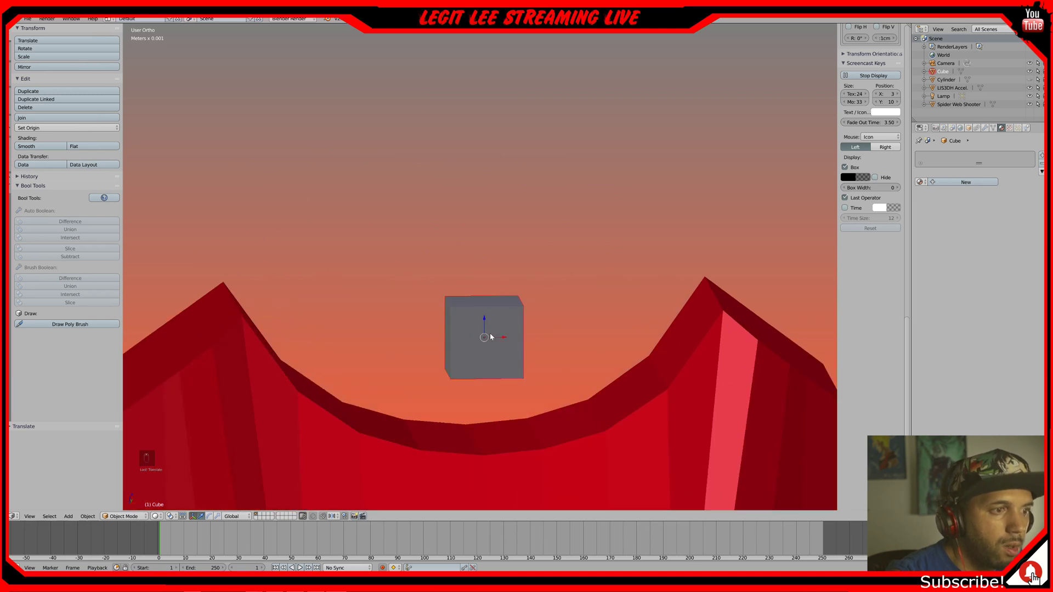
pyautogui.scroll(-1, 392, 330)
pyautogui.press('Tab')
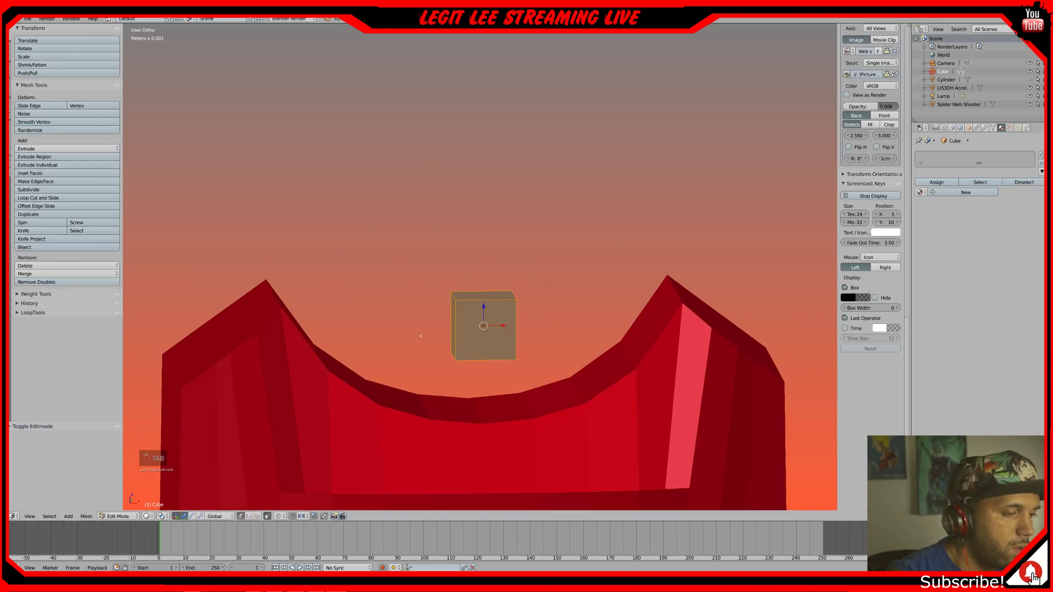
pyautogui.click(248, 517)
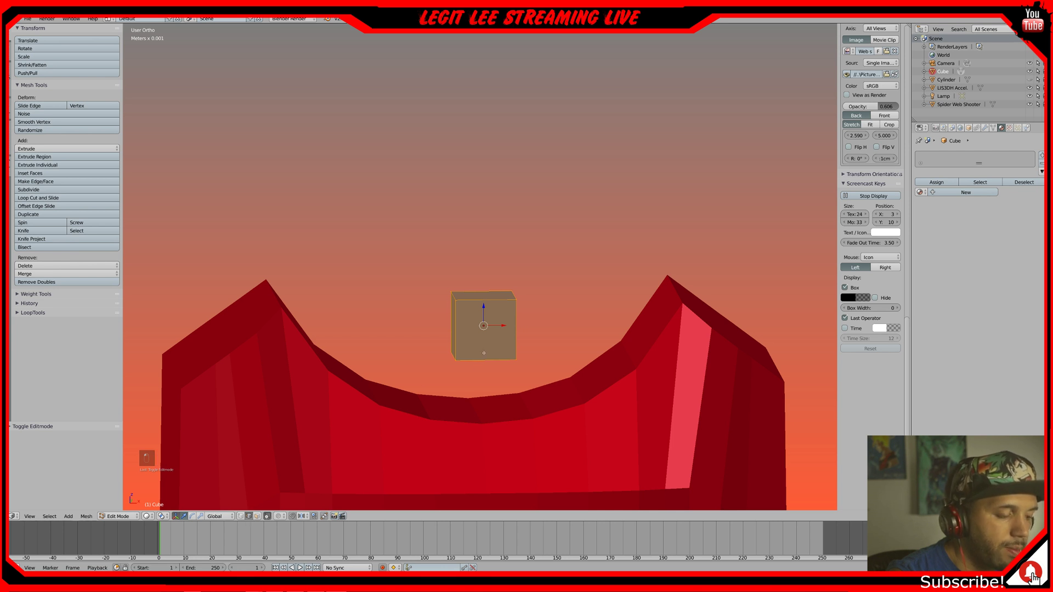
pyautogui.rightClick(468, 350)
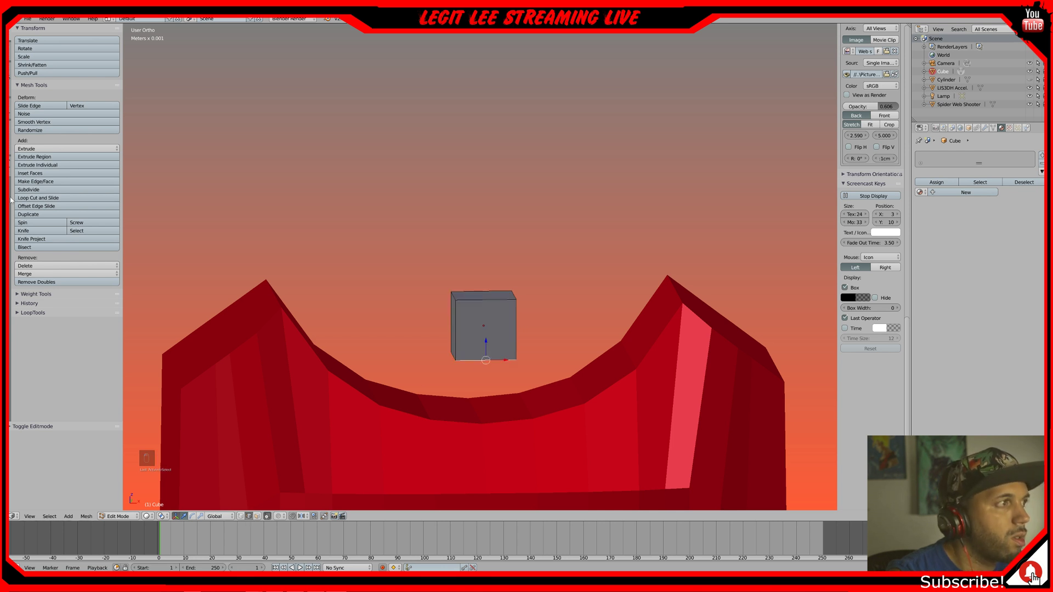
pyautogui.click(11, 159)
pyautogui.click(44, 68)
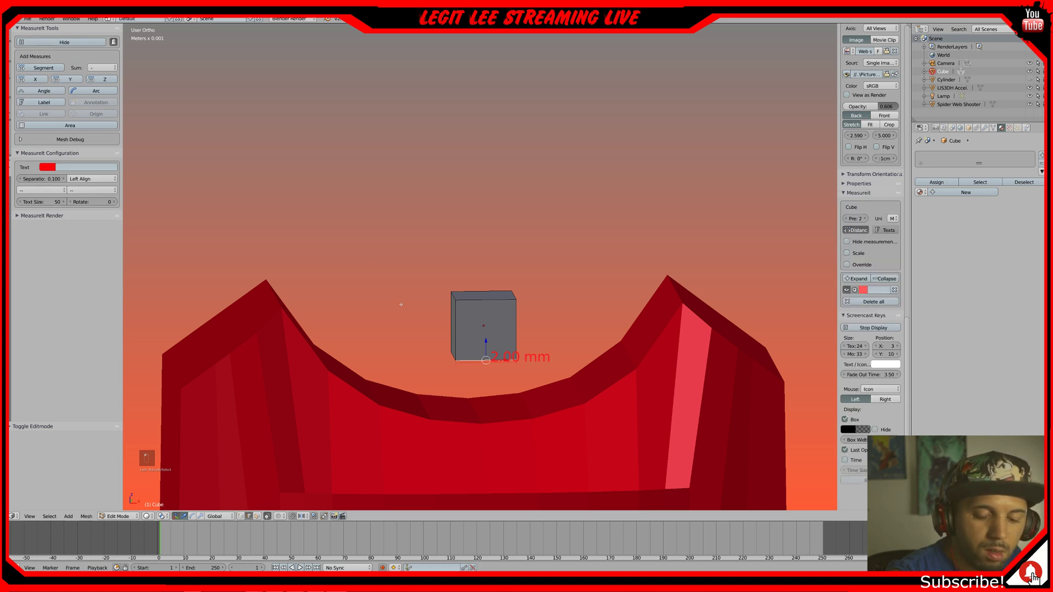
pyautogui.press('Tab')
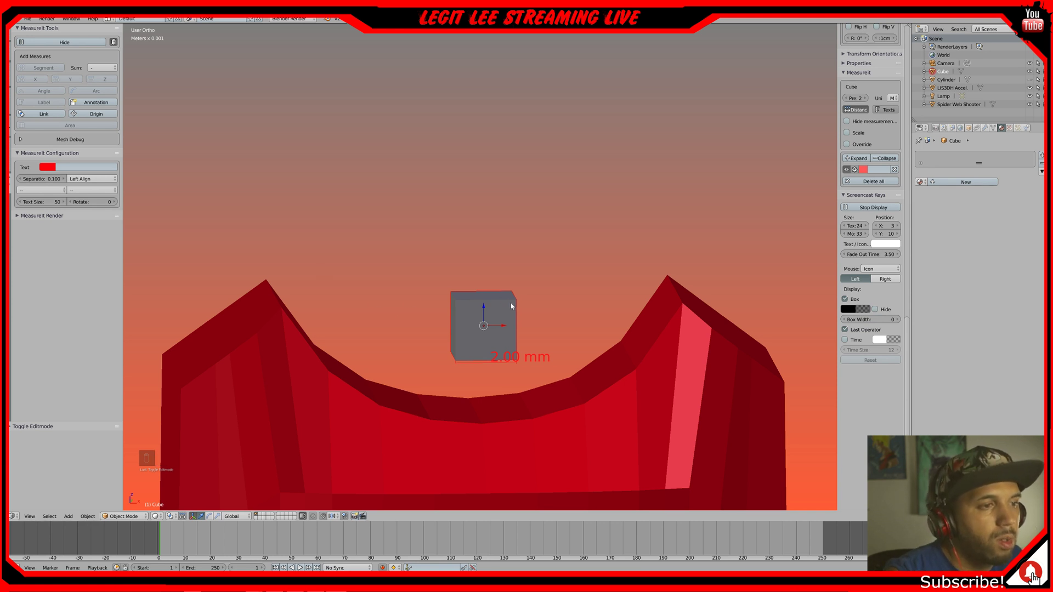
# - Scale the cube along X in the top view to about 21.5 mm, slightly wider than the LIS3DH Accel plate
pyautogui.press('KP_7')
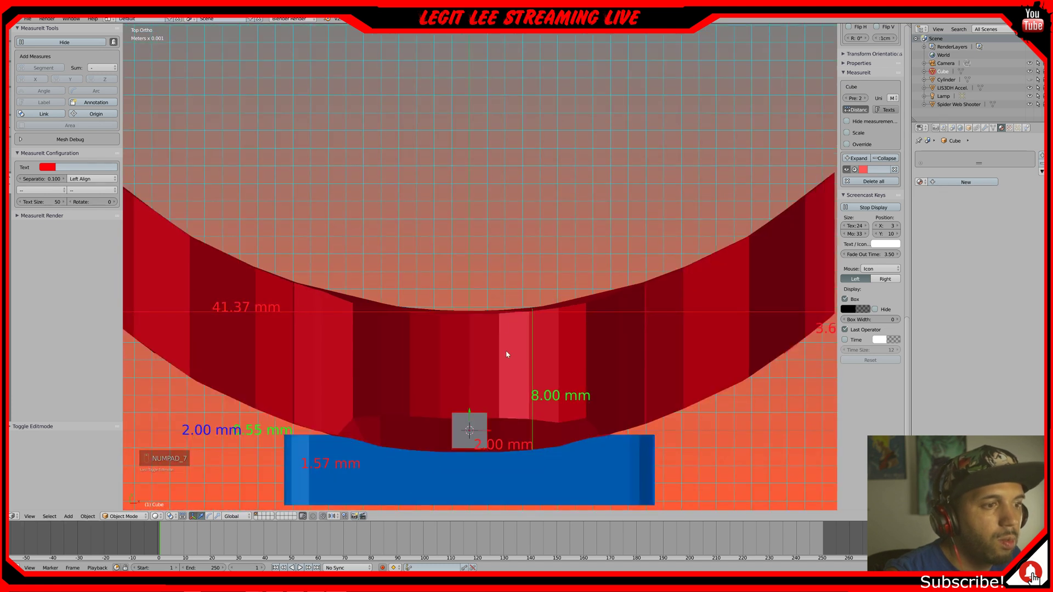
pyautogui.keyDown('shift'); pyautogui.moveTo(508, 381); pyautogui.dragTo(521, 269, button='middle'); pyautogui.keyUp('shift')
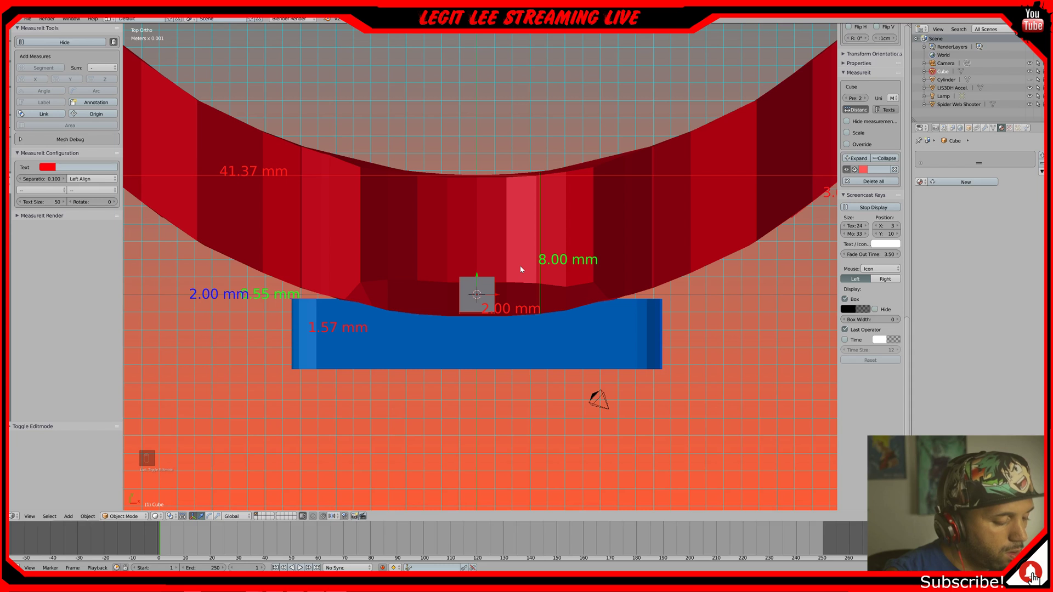
pyautogui.moveTo(522, 270)
pyautogui.keyDown('shift'); pyautogui.mouseDown(button='middle')
pyautogui.moveTo(525, 221)
pyautogui.moveTo(526, 260)
pyautogui.mouseUp(button='middle'); pyautogui.keyUp('shift')
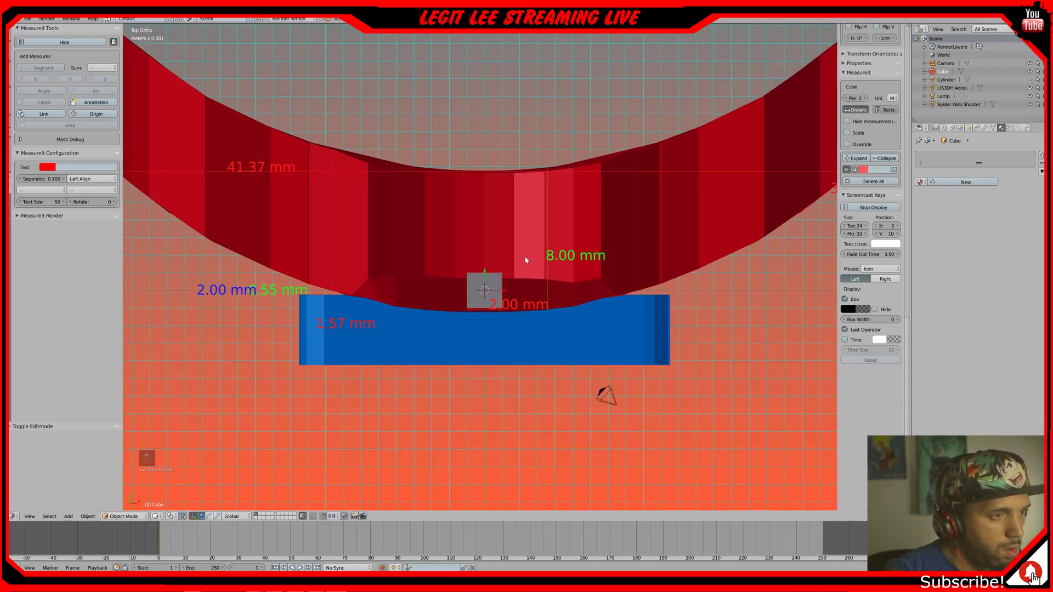
pyautogui.press('s')
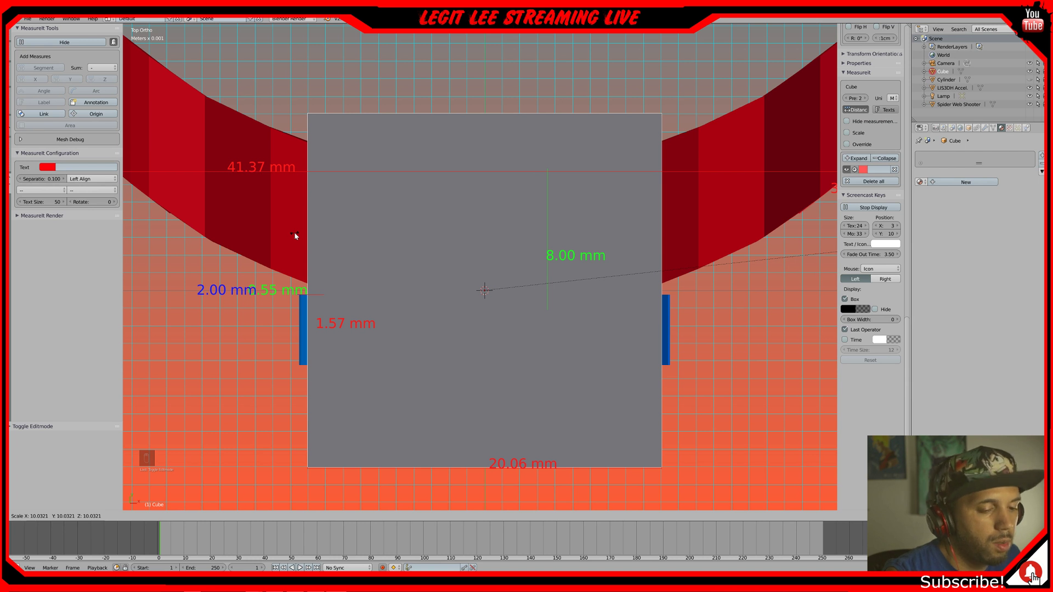
pyautogui.press('x')
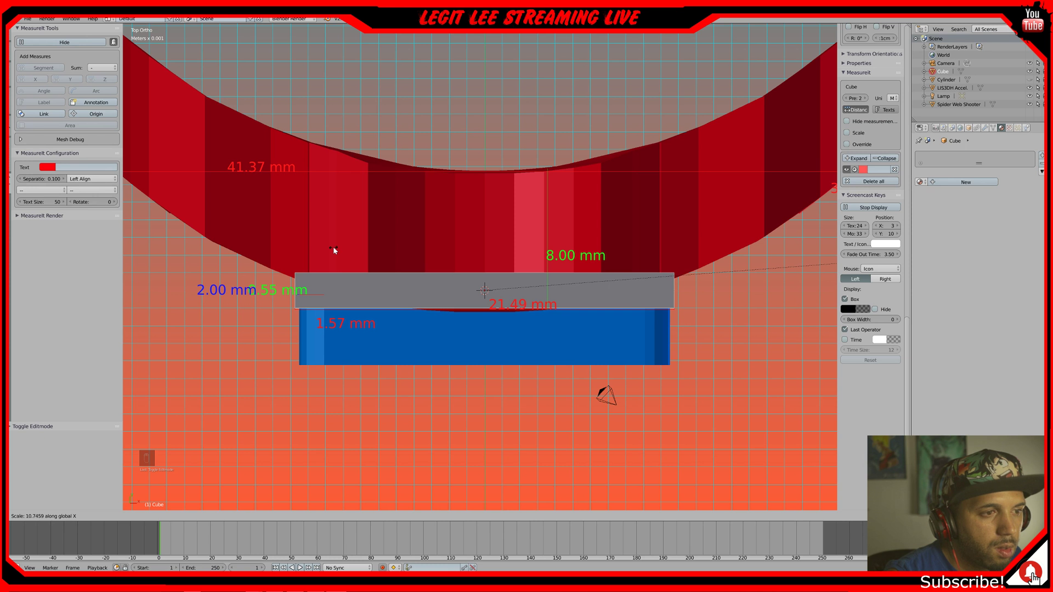
pyautogui.click(333, 250)
pyautogui.moveTo(389, 328)
pyautogui.mouseDown(button='middle')
pyautogui.moveTo(387, 299)
pyautogui.moveTo(389, 328)
pyautogui.mouseUp(button='middle')
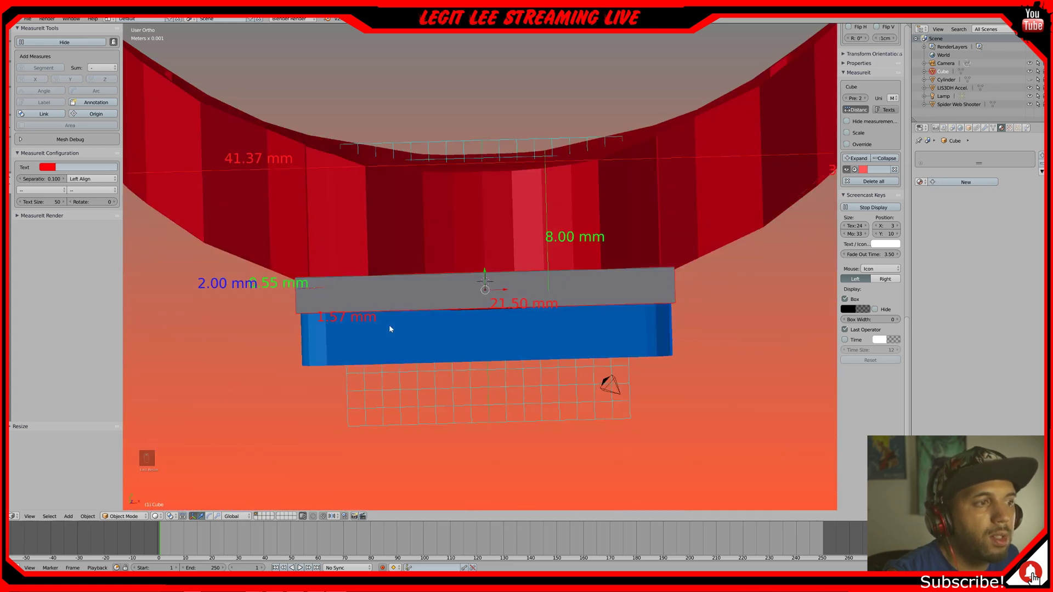
pyautogui.press('KP_7')
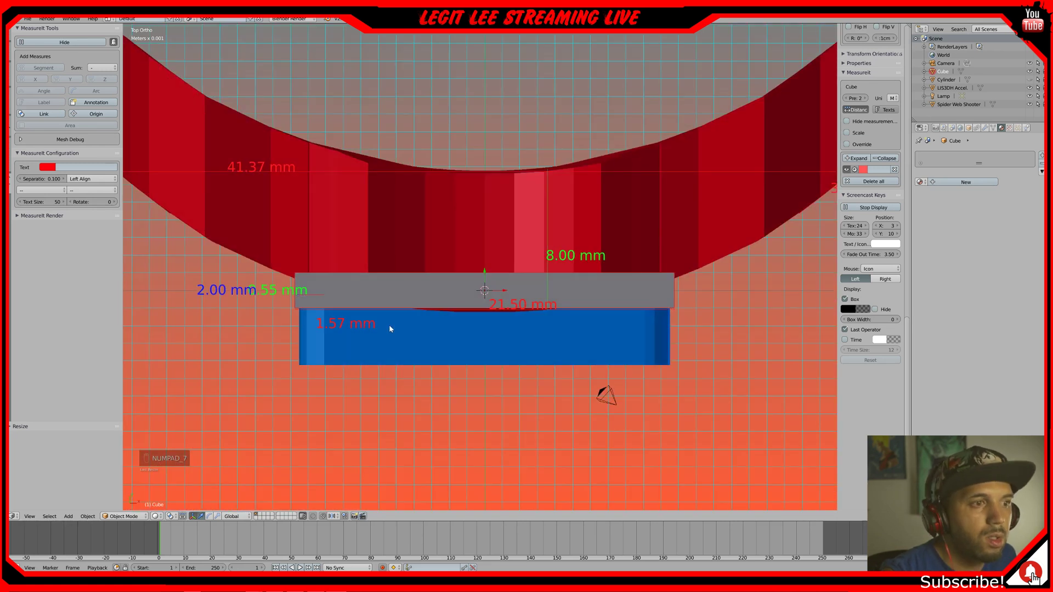
# - Add a green MeasureIt segment to the bar's lower end edge and a blue one to its vertical end edge
pyautogui.press('KP_1')
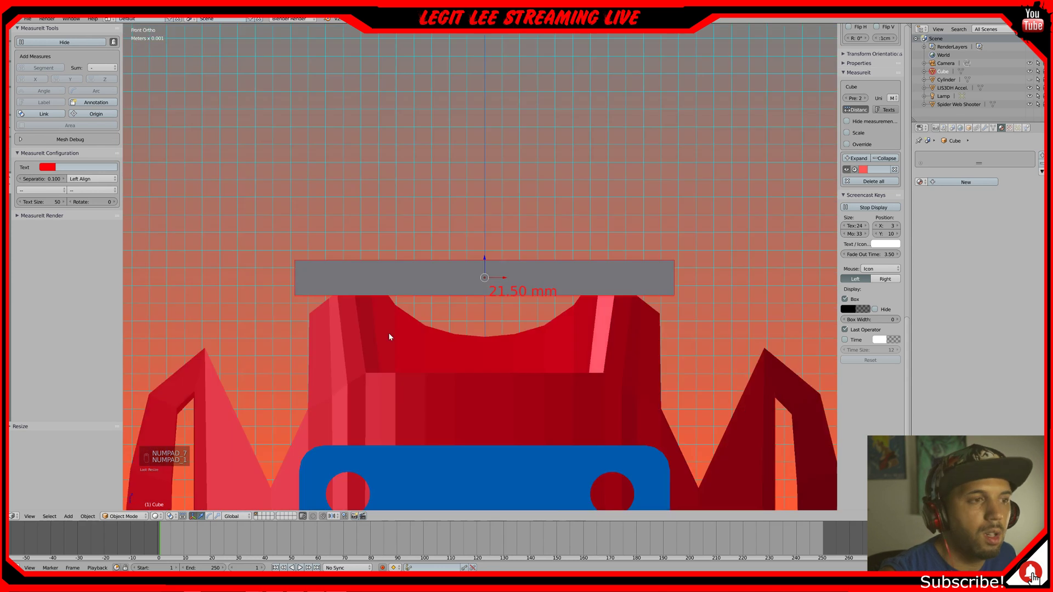
pyautogui.moveTo(325, 294); pyautogui.dragTo(362, 307, button='middle')
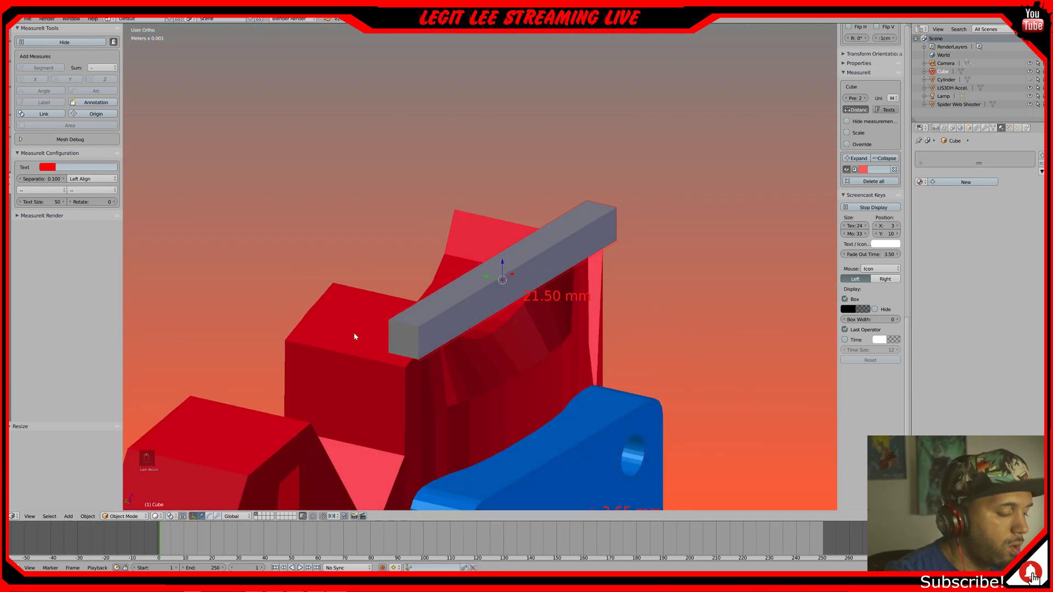
pyautogui.press('Tab')
pyautogui.rightClick(404, 355)
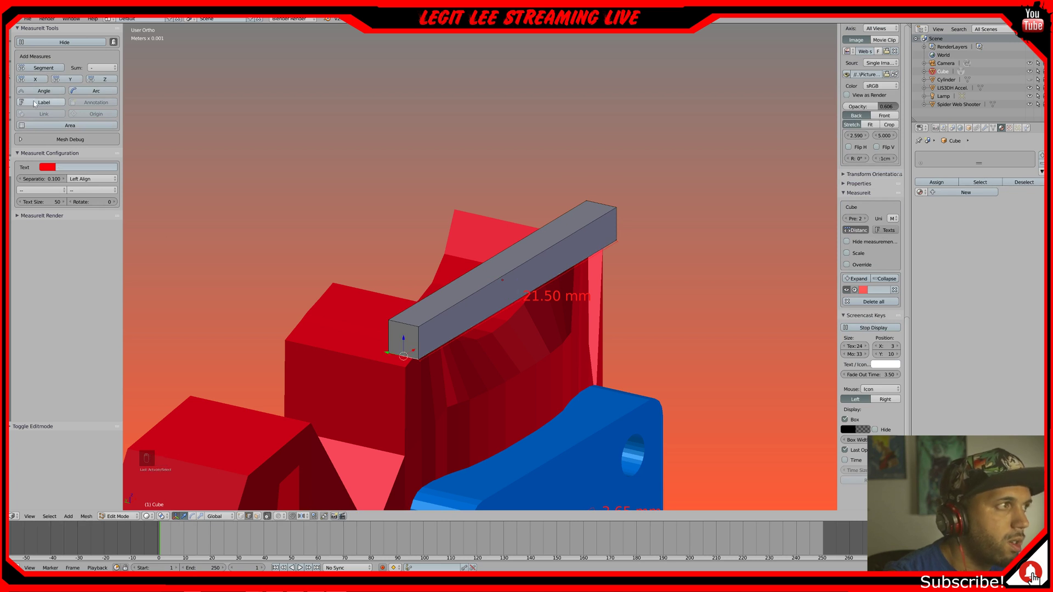
pyautogui.click(48, 170)
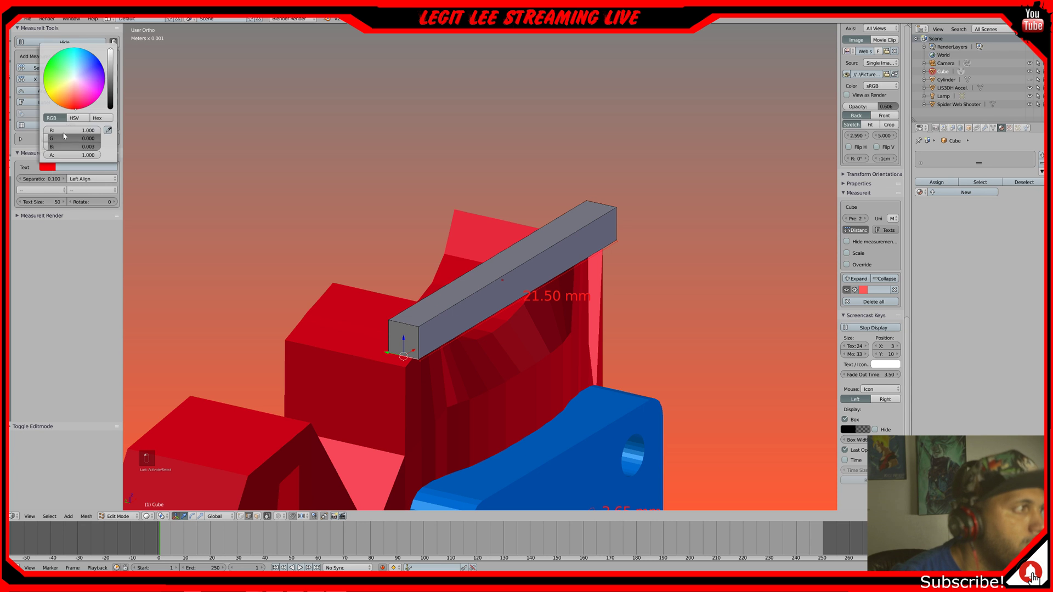
pyautogui.click(68, 91)
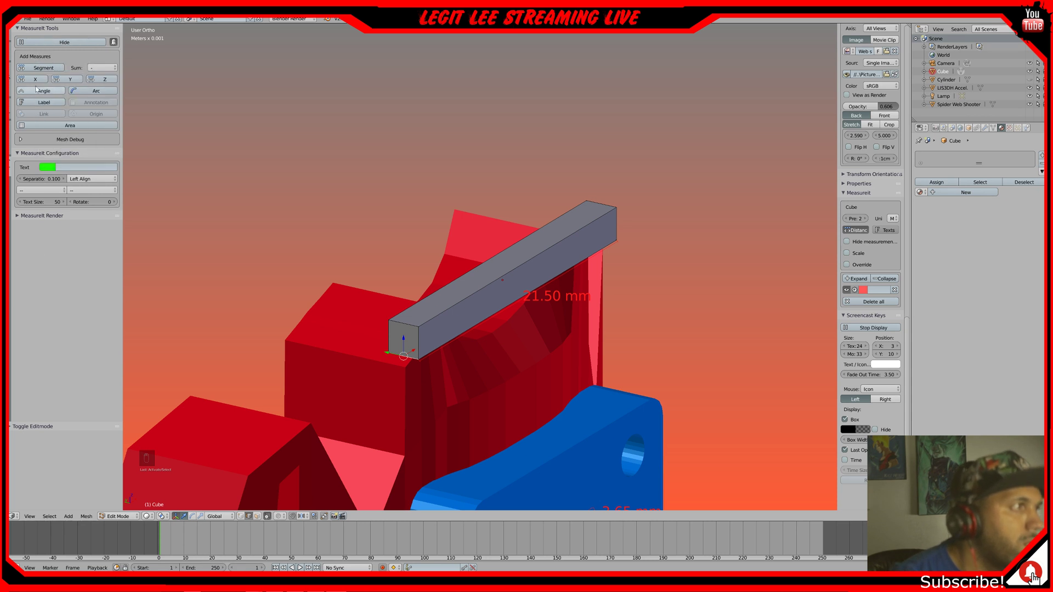
pyautogui.click(41, 67)
pyautogui.rightClick(419, 336)
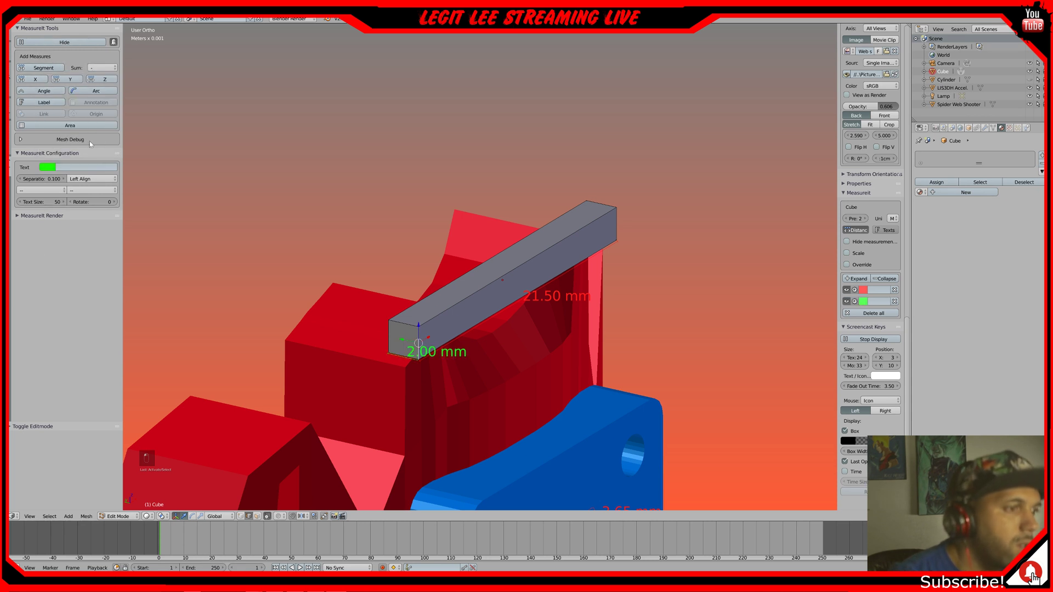
pyautogui.click(44, 170)
pyautogui.click(55, 61)
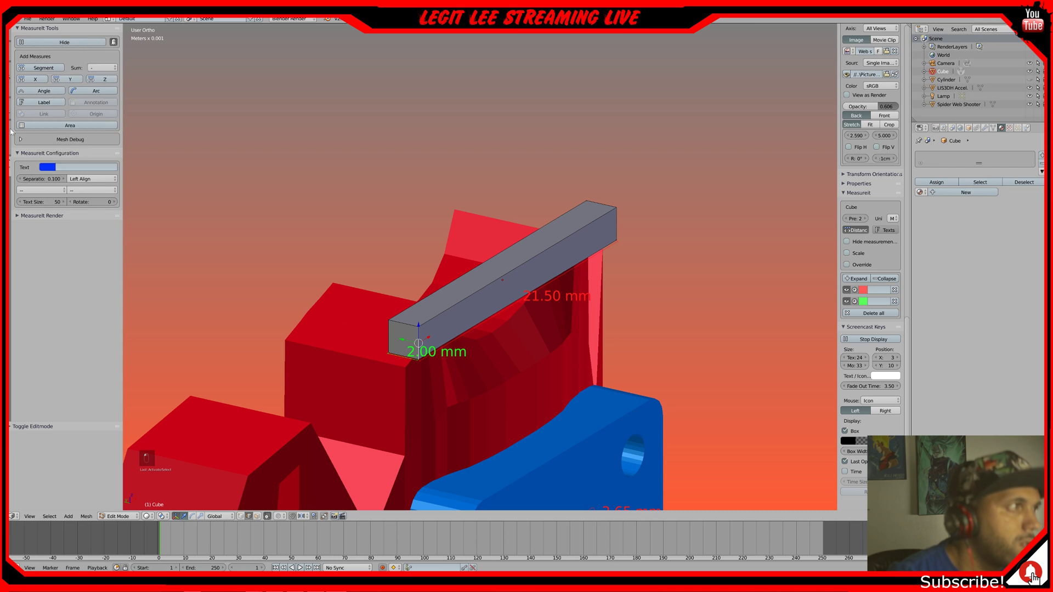
pyautogui.click(47, 69)
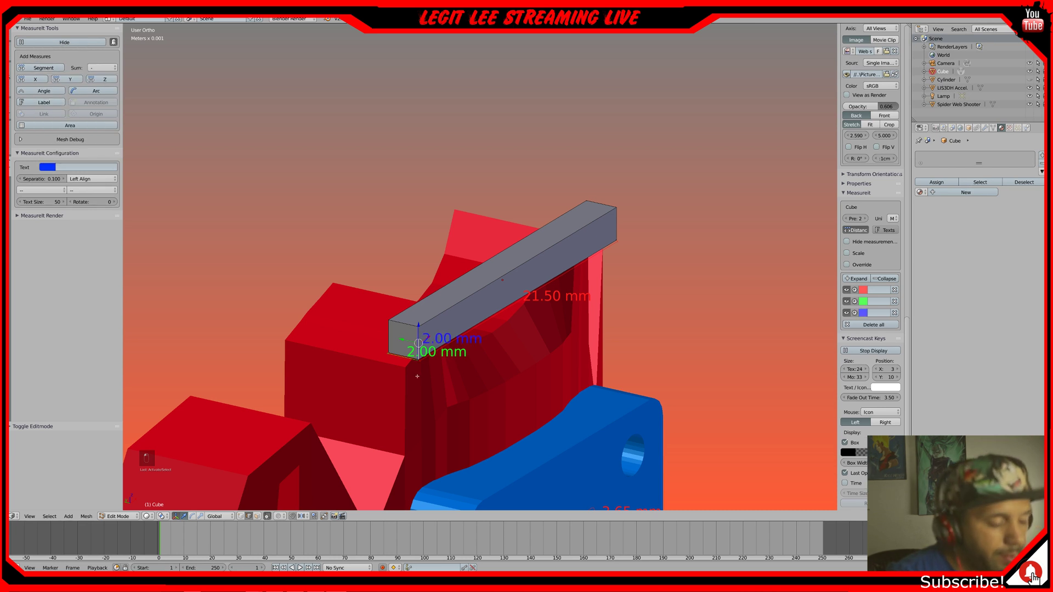
pyautogui.press('Tab')
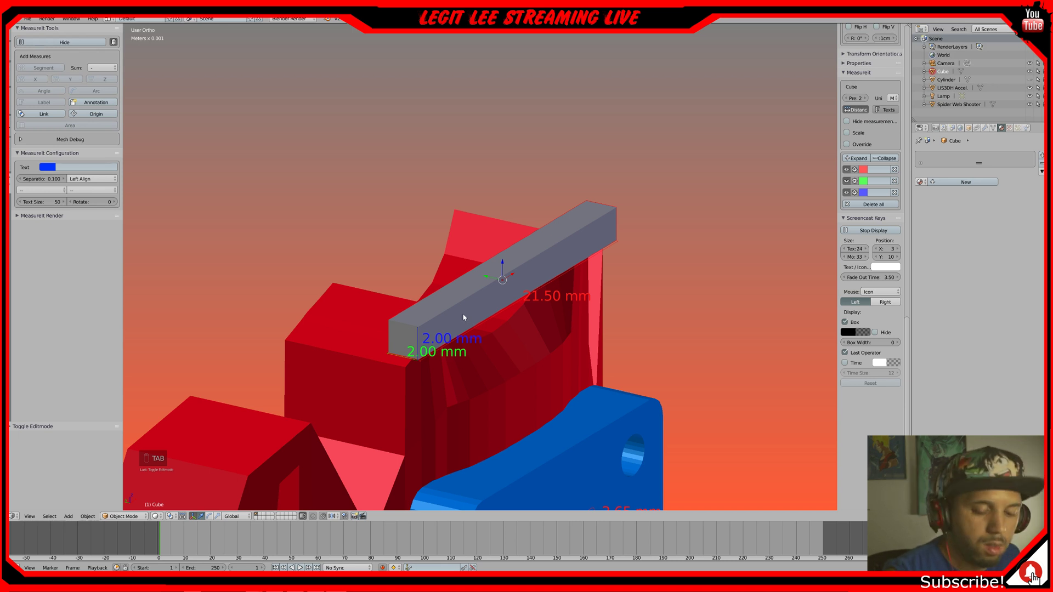
# - Scale the bar along Z in the front view to about 10 mm high
pyautogui.press('KP_1')
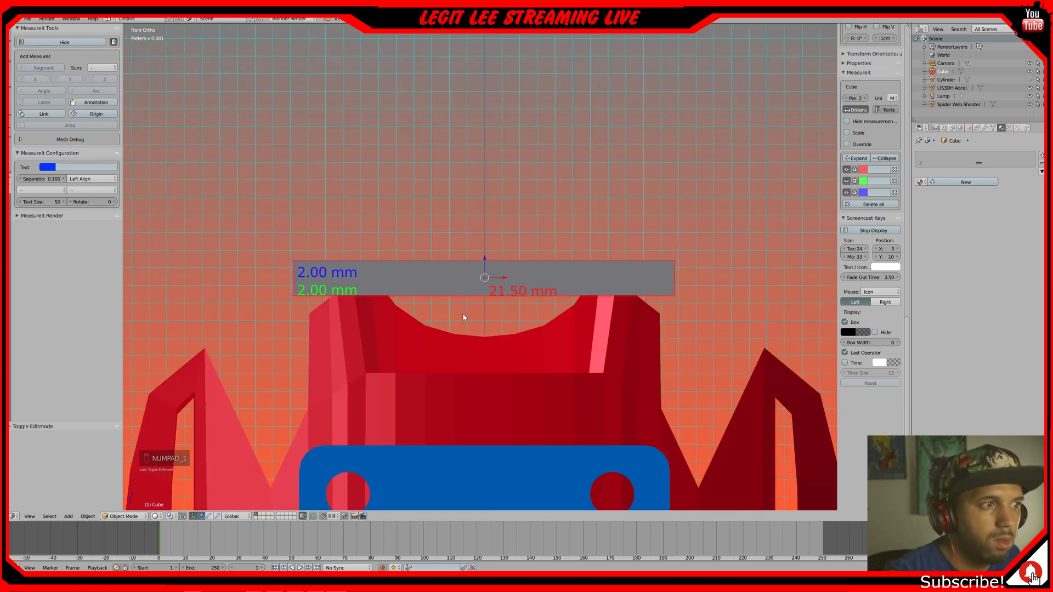
pyautogui.press('s')
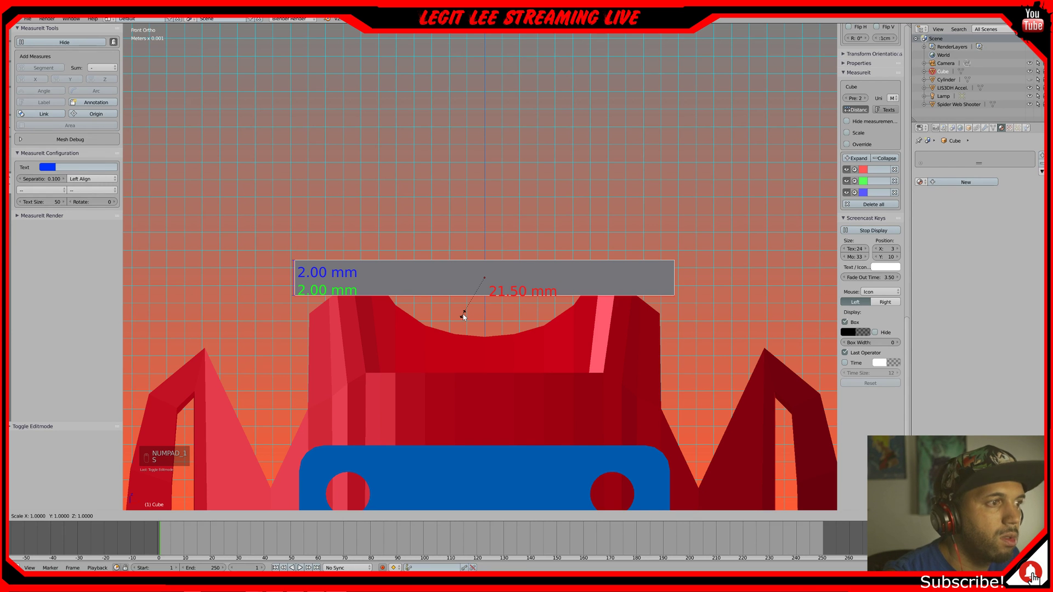
pyautogui.press('z')
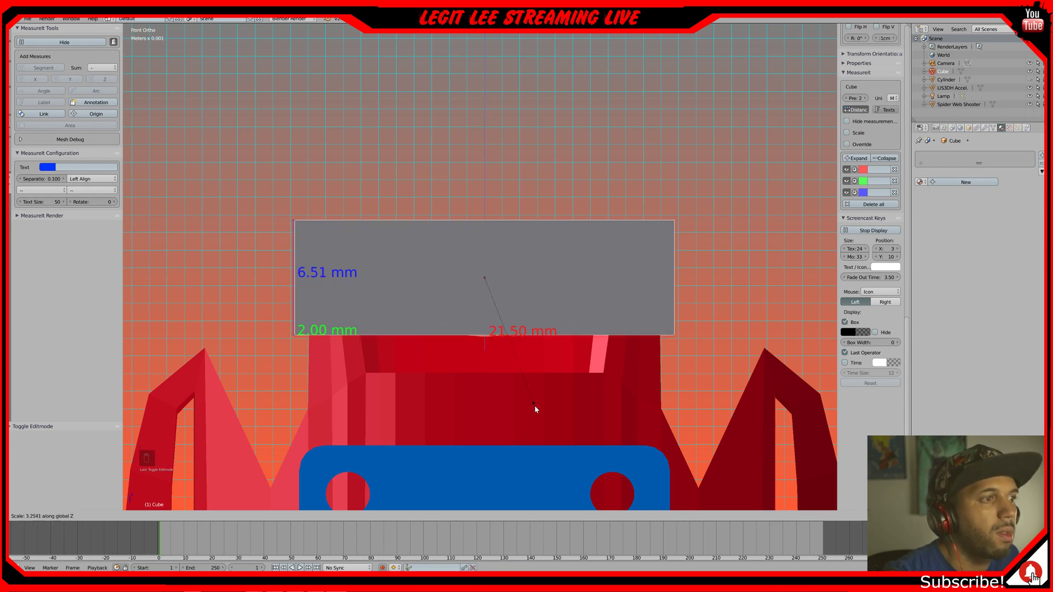
pyautogui.click(573, 472)
pyautogui.scroll(-3, 548, 372)
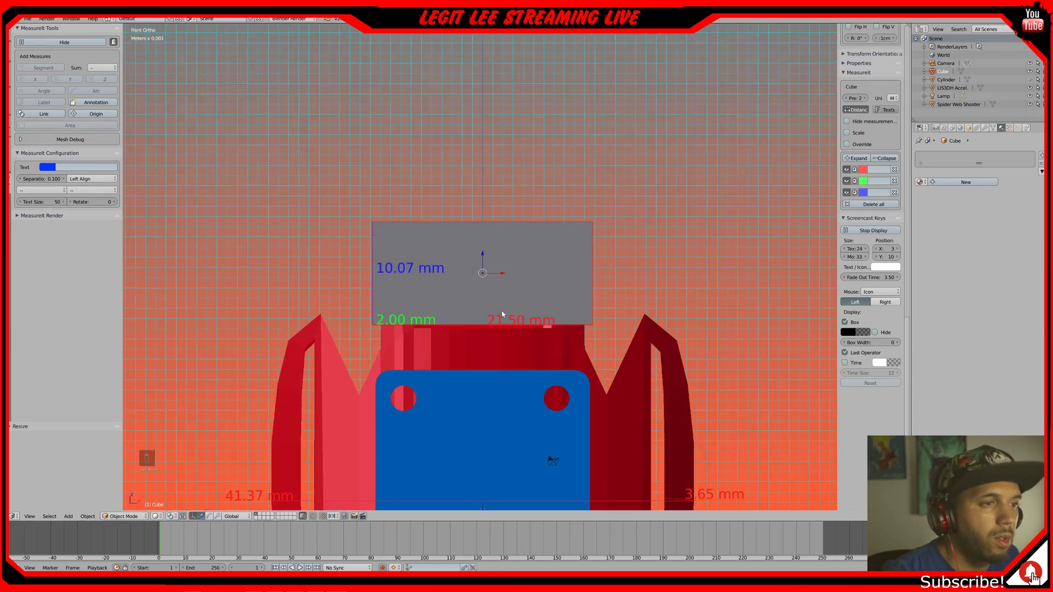
pyautogui.keyDown('shift'); pyautogui.moveTo(499, 322); pyautogui.dragTo(495, 171, button='middle'); pyautogui.keyUp('shift')
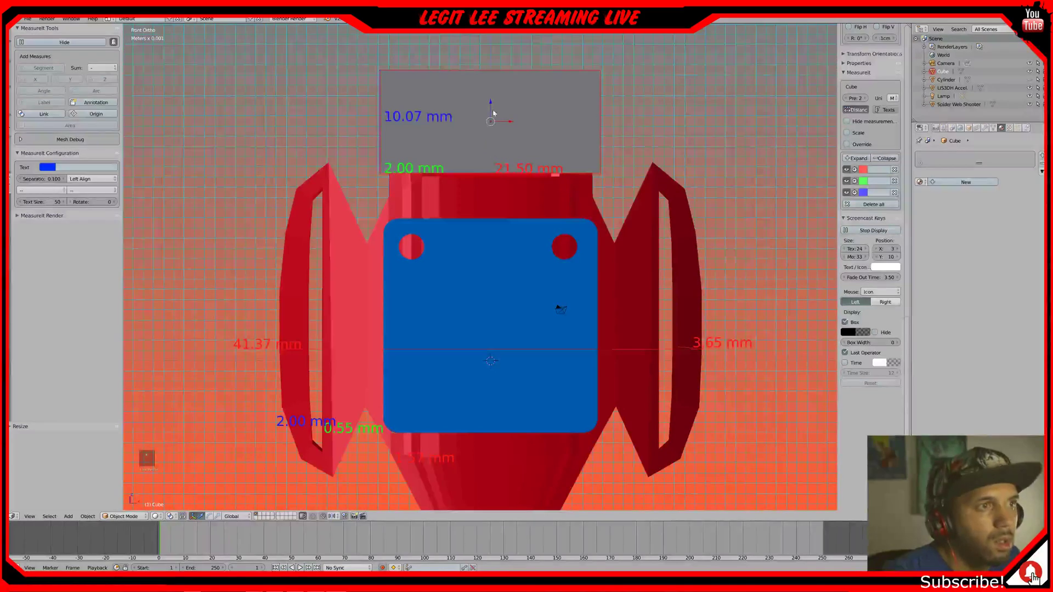
# - Move the box down behind the LIS3DH Accel plate in front view and scale it along Z to about 22.1 mm
pyautogui.moveTo(491, 104); pyautogui.dragTo(494, 308)
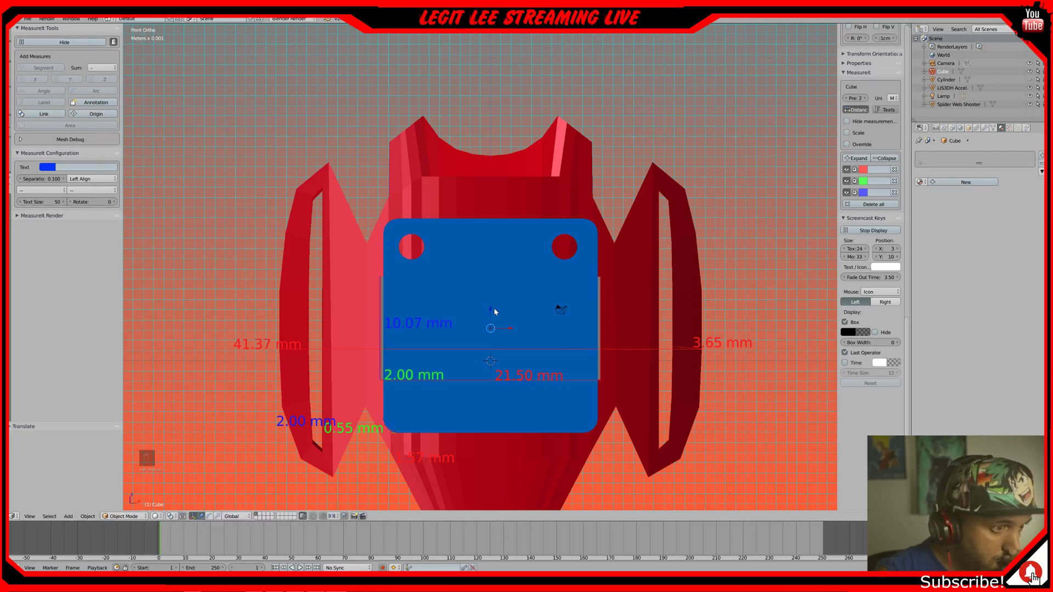
pyautogui.press('s')
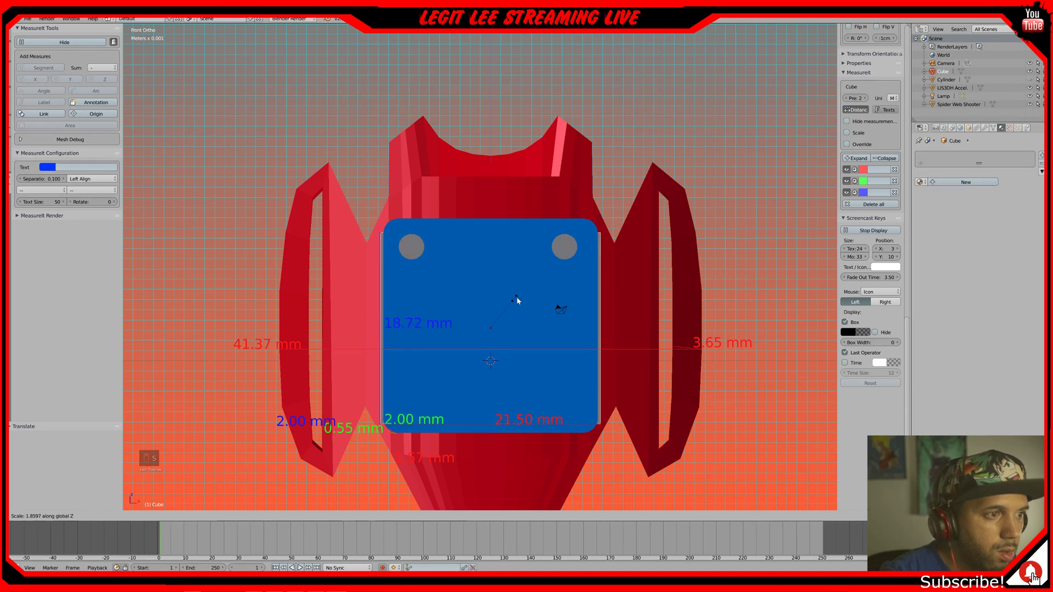
pyautogui.press('z')
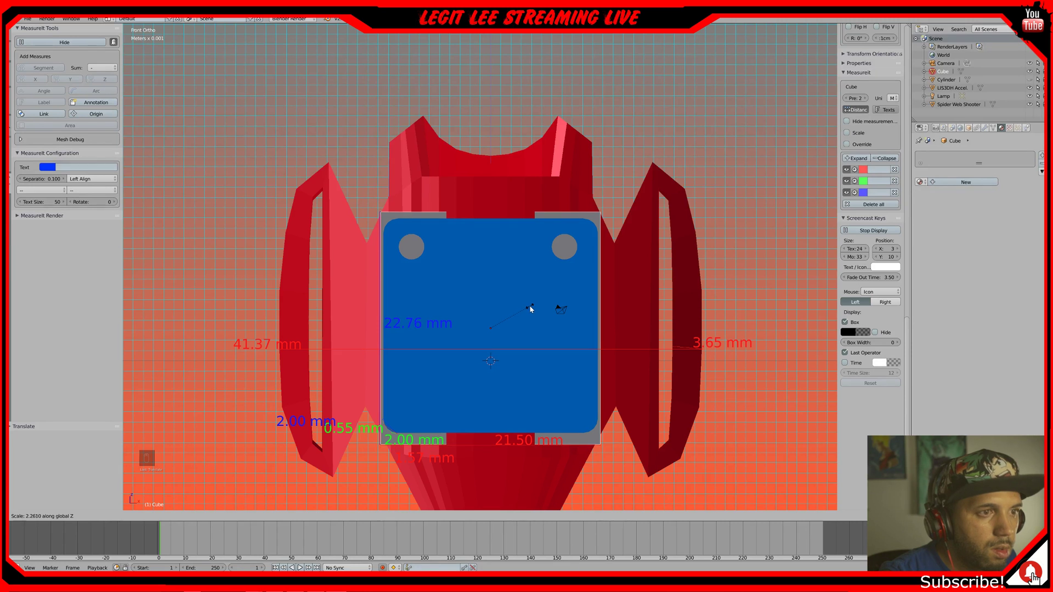
pyautogui.click(528, 311)
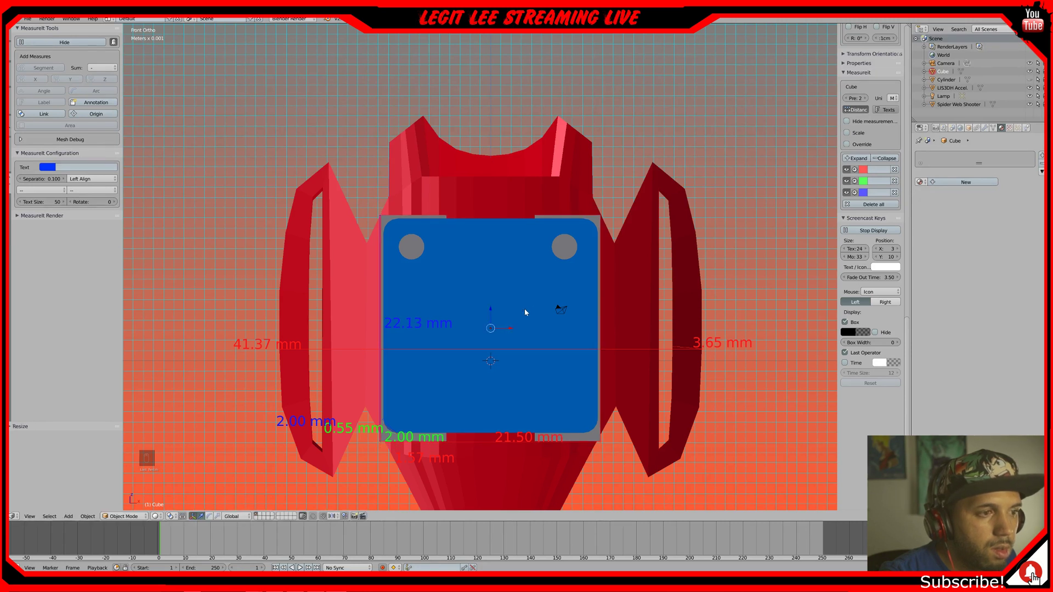
pyautogui.moveTo(488, 308); pyautogui.dragTo(491, 306)
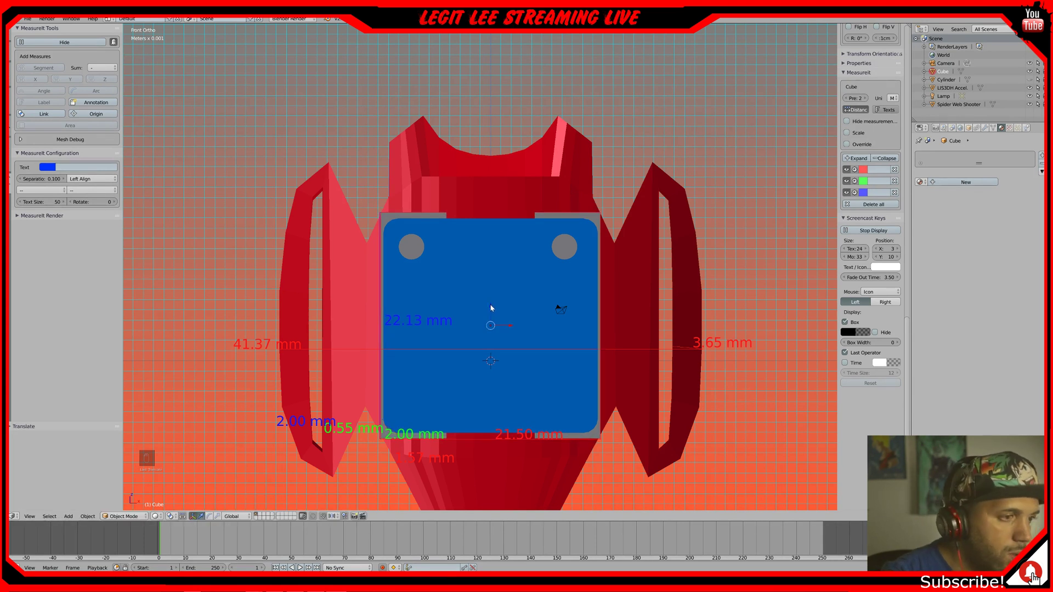
# - Rescale the box along Z to about 22.02 mm so it extends slightly past the plate
pyautogui.press('s')
pyautogui.press('z')
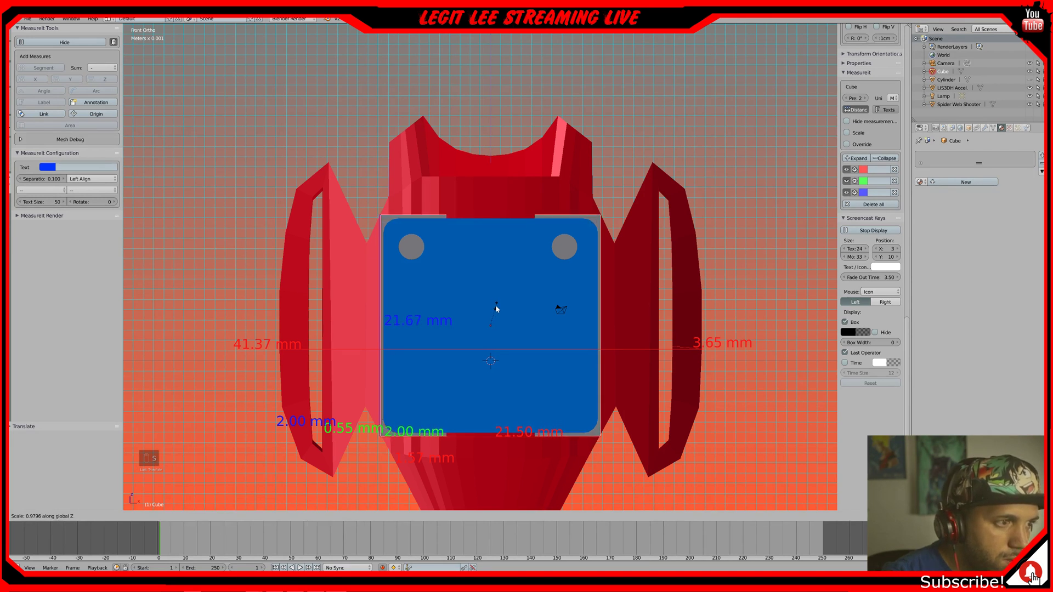
pyautogui.click(506, 313)
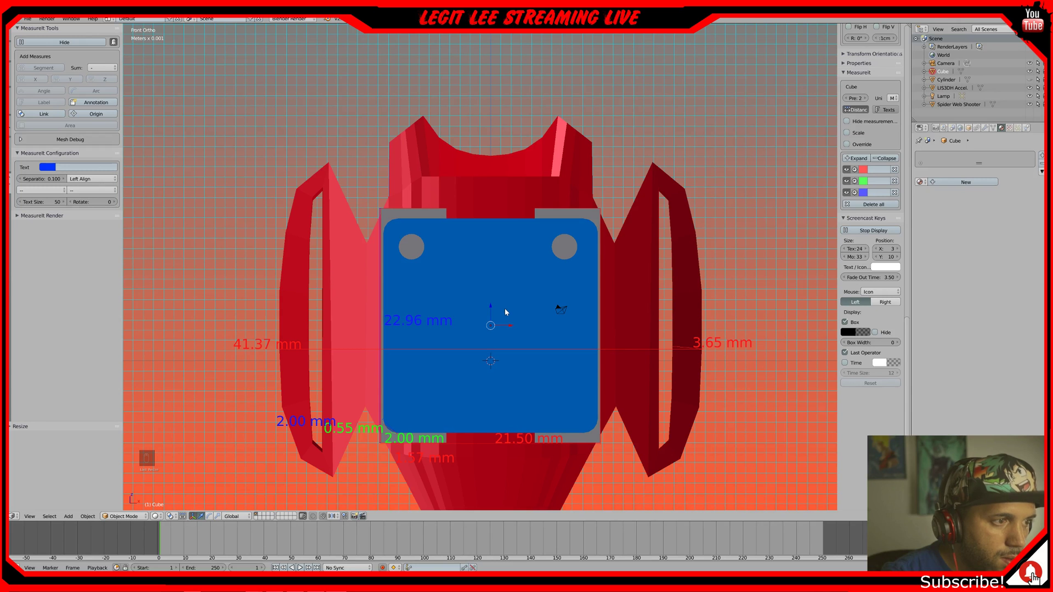
pyautogui.scroll(3, 525, 340)
pyautogui.scroll(-1, 525, 341)
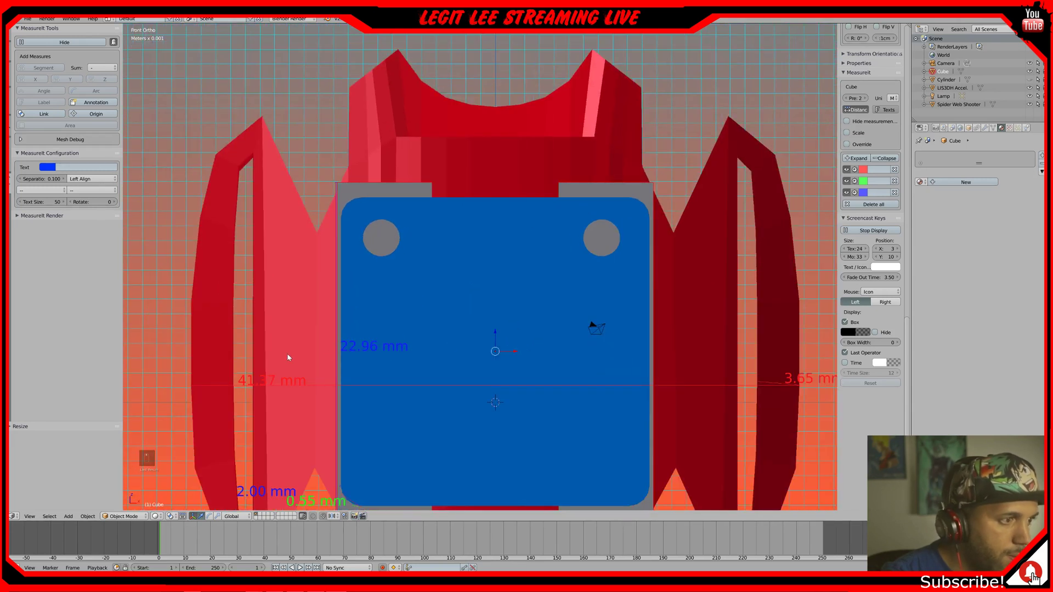
pyautogui.keyDown('shift'); pyautogui.moveTo(288, 353); pyautogui.dragTo(402, 310, button='middle'); pyautogui.keyUp('shift')
pyautogui.scroll(3, 402, 311)
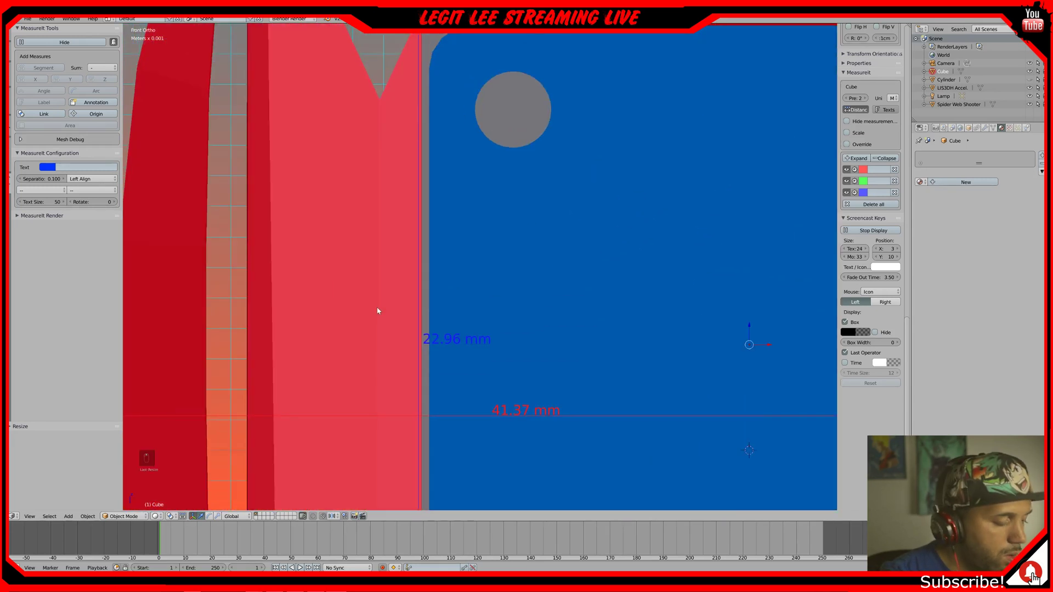
pyautogui.press('s')
pyautogui.press('z')
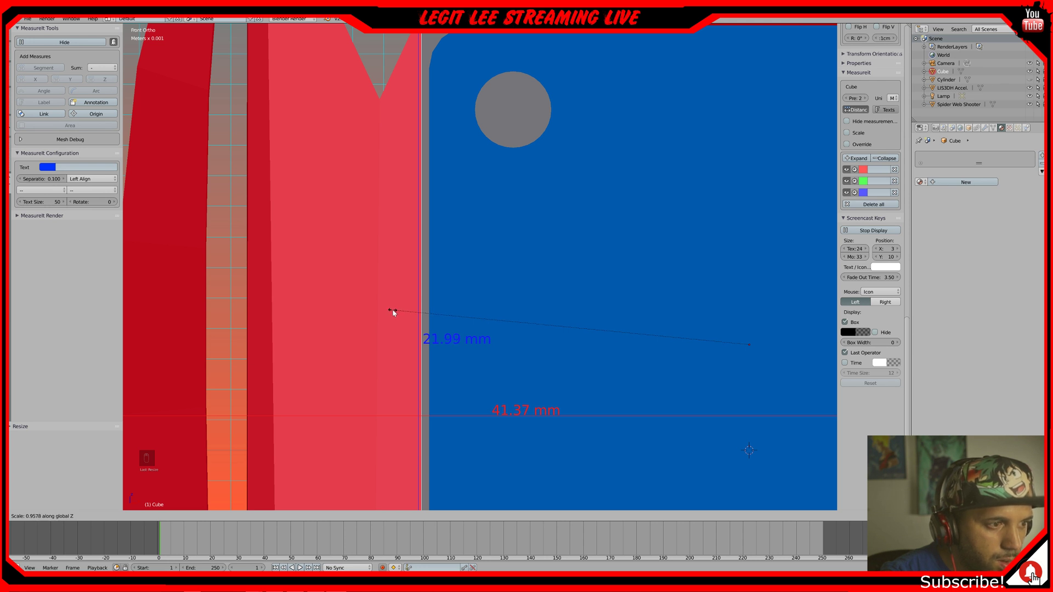
pyautogui.click(393, 313)
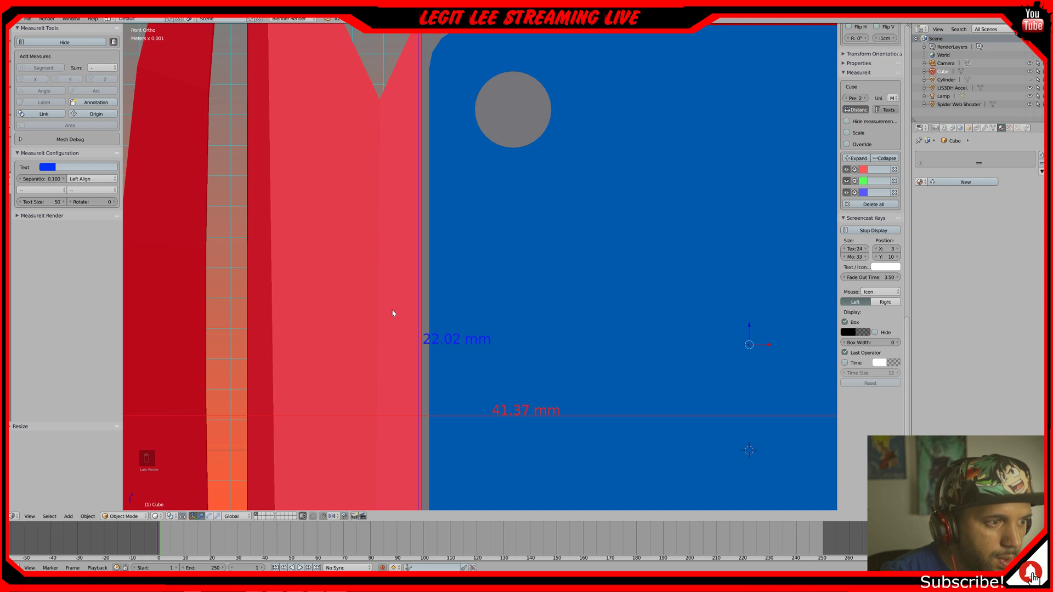
# - Fine-tune the box's Z scale to 22.00 mm
pyautogui.scroll(8, 384, 314)
pyautogui.press('z')
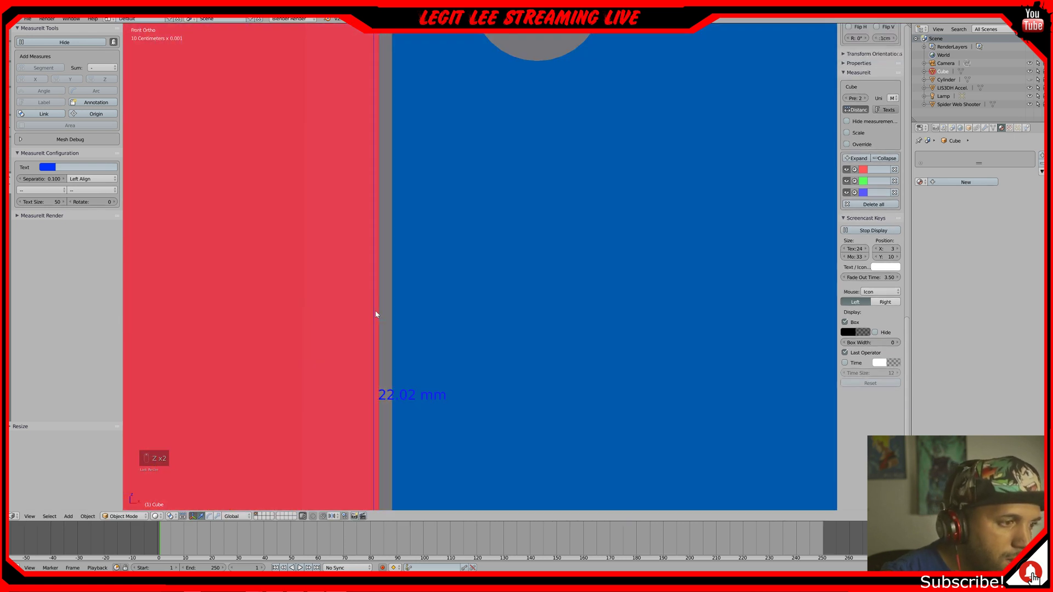
pyautogui.press('s')
pyautogui.press('z')
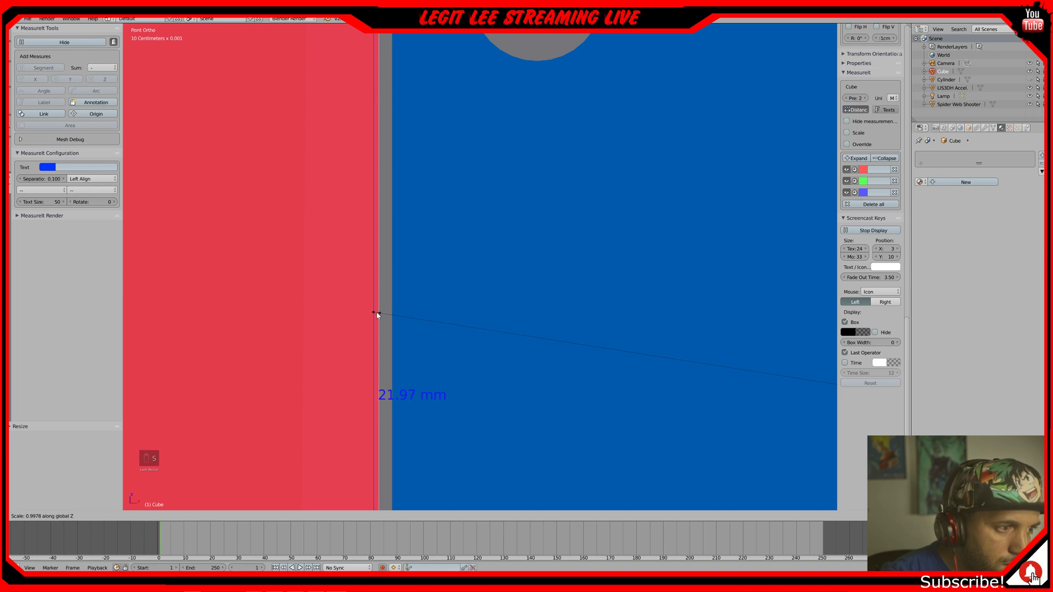
pyautogui.rightClick(377, 316)
pyautogui.scroll(-4, 379, 316)
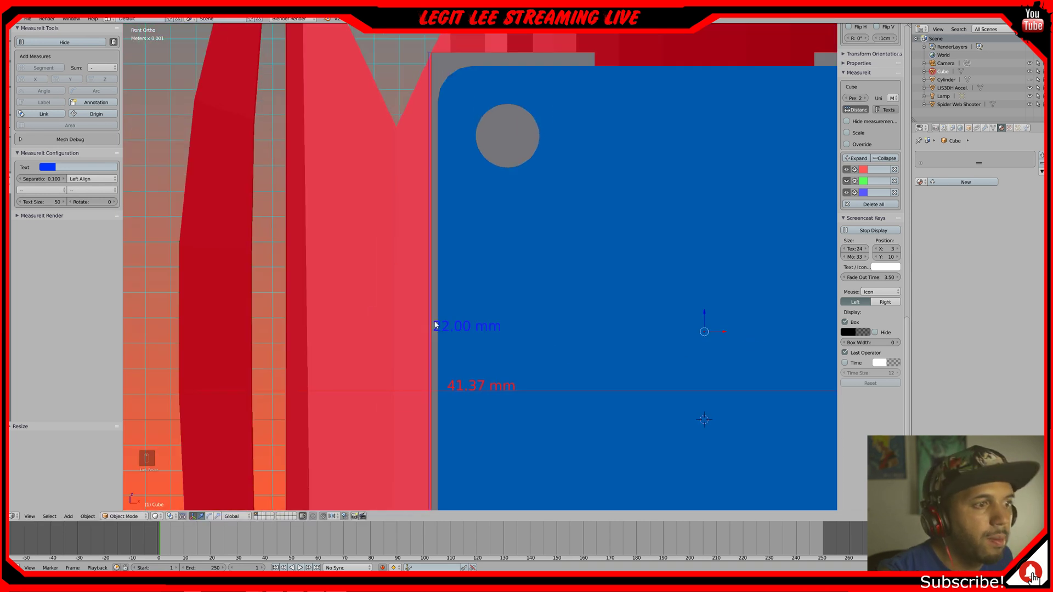
pyautogui.keyDown('shift'); pyautogui.moveTo(507, 313); pyautogui.dragTo(392, 302, button='middle'); pyautogui.keyUp('shift')
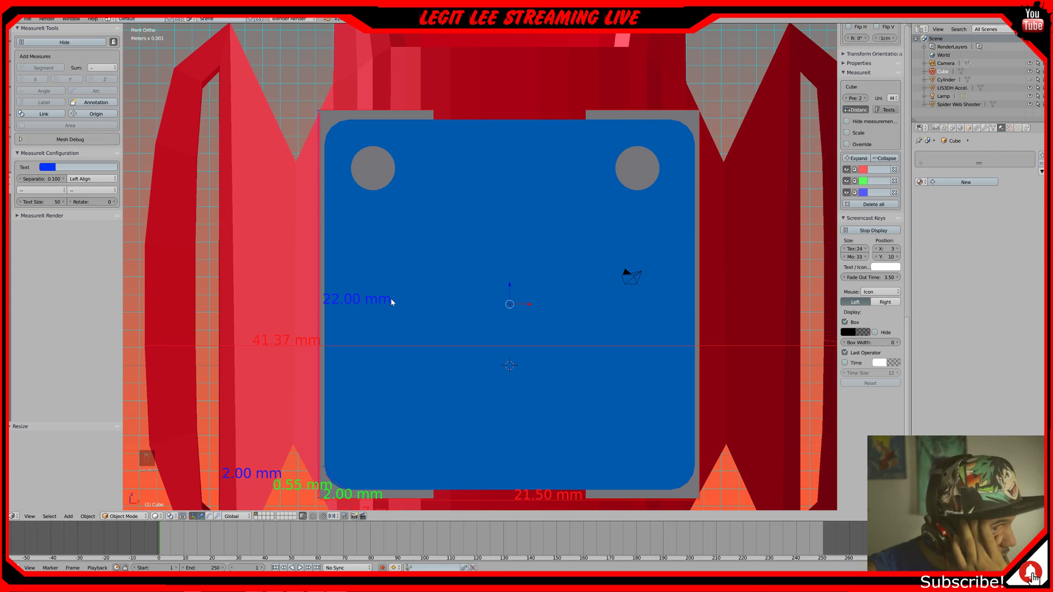
# - Examine from several angles and in front view how the box sits behind the plate on the web shooter
pyautogui.moveTo(405, 286); pyautogui.dragTo(368, 289, button='middle')
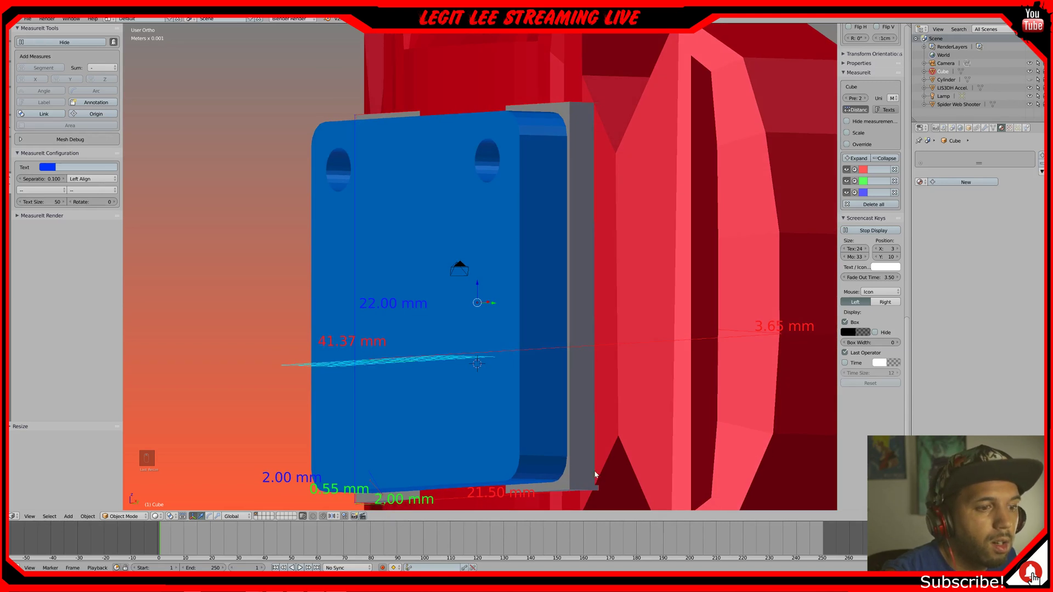
pyautogui.moveTo(596, 475); pyautogui.dragTo(628, 455, button='middle')
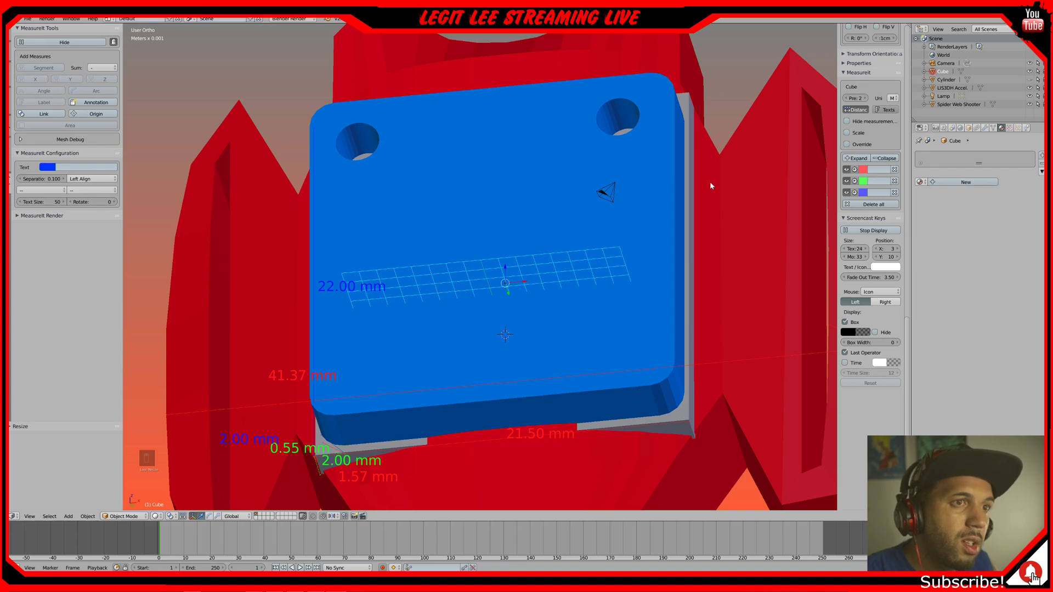
pyautogui.moveTo(511, 263)
pyautogui.mouseDown(button='middle')
pyautogui.moveTo(529, 286)
pyautogui.moveTo(510, 274)
pyautogui.mouseUp(button='middle')
pyautogui.scroll(-1, 520, 282)
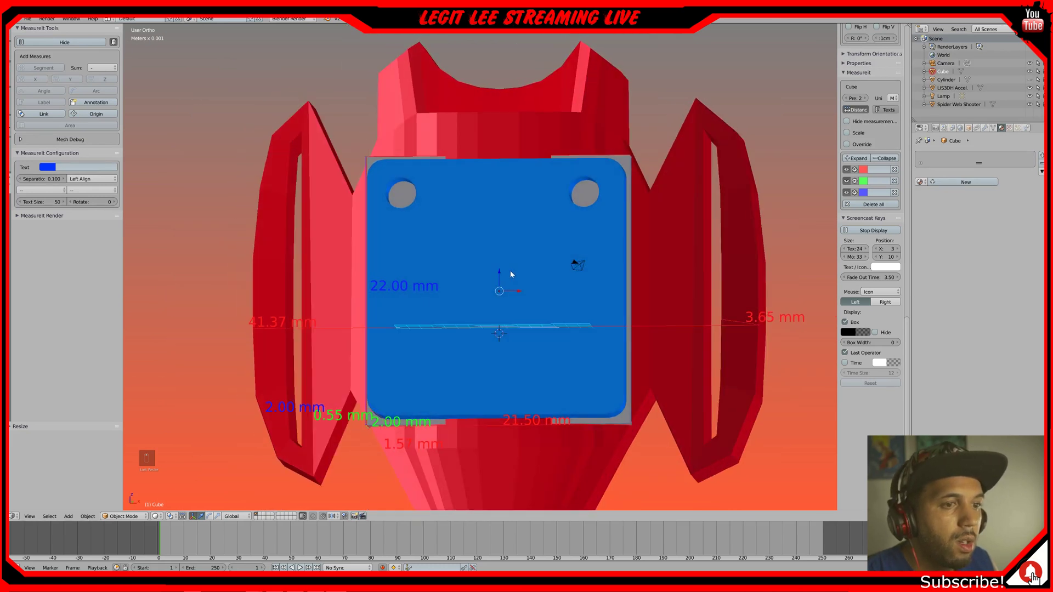
pyautogui.press('KP_1')
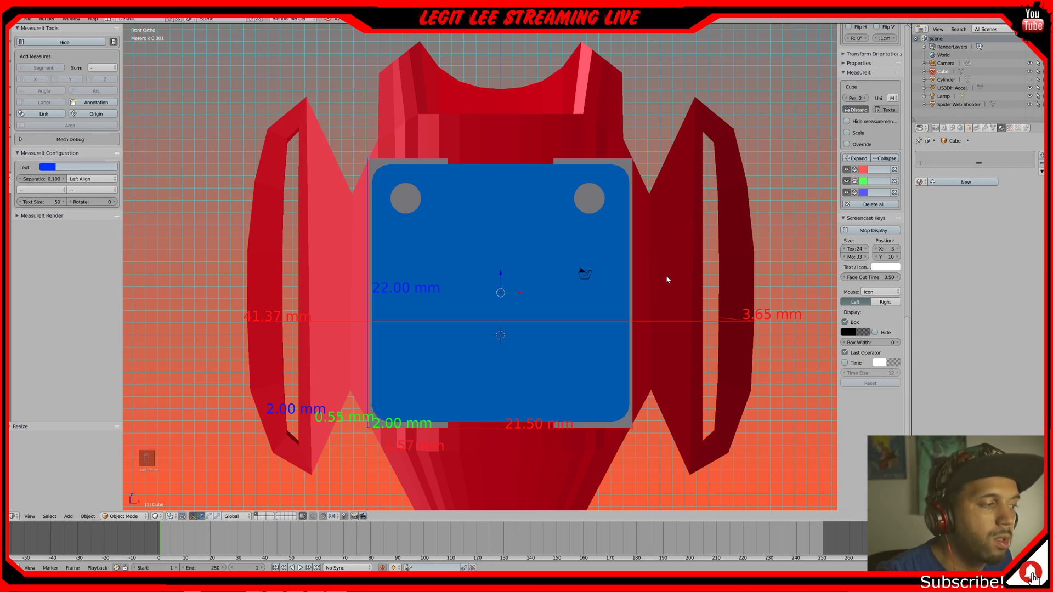
pyautogui.scroll(-1, 579, 280)
pyautogui.keyDown('shift'); pyautogui.moveTo(554, 311); pyautogui.dragTo(551, 265, button='middle'); pyautogui.keyUp('shift')
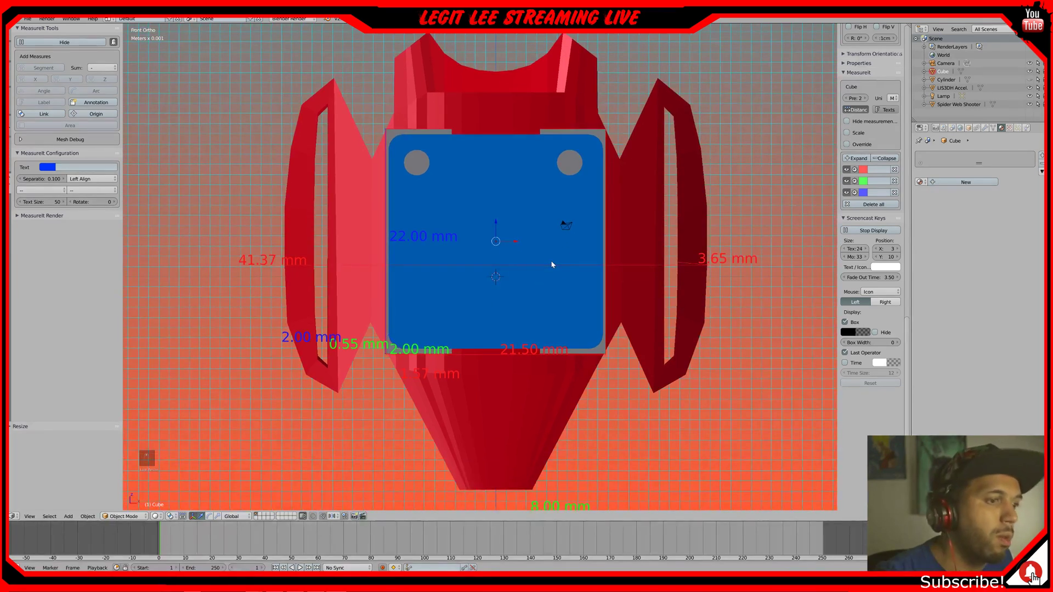
pyautogui.keyDown('shift'); pyautogui.moveTo(552, 265); pyautogui.dragTo(548, 280, button='middle'); pyautogui.keyUp('shift')
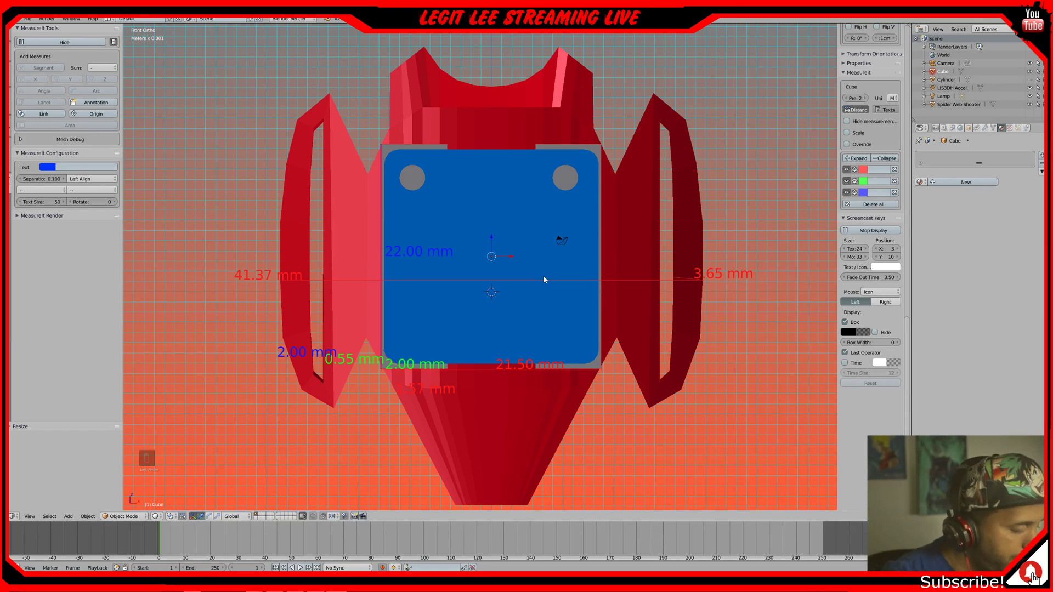
# - Try scaling the Spider Web Shooter along X to an overall width of about 45 mm
pyautogui.rightClick(345, 279)
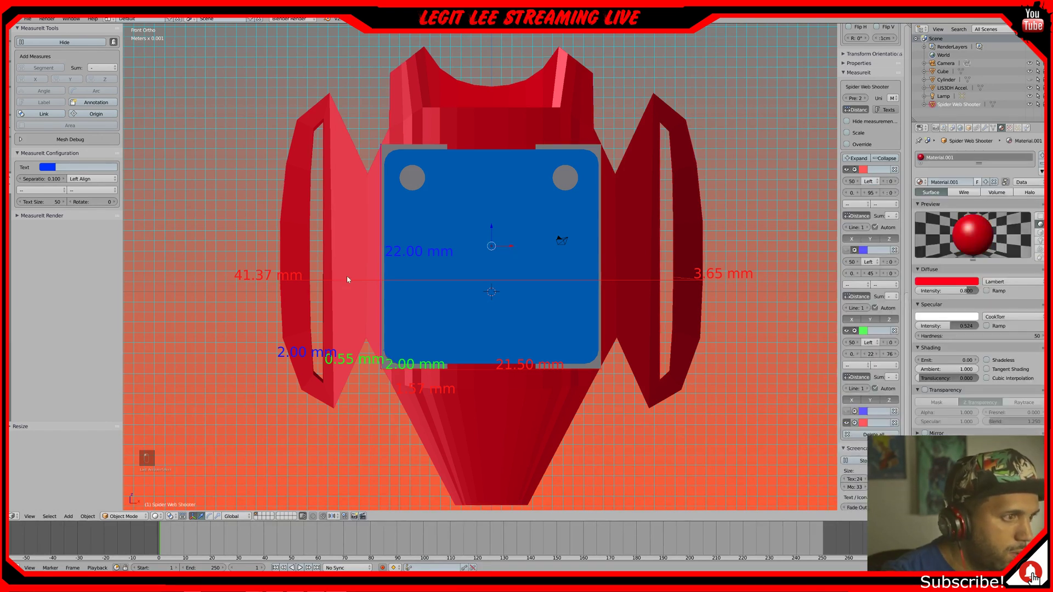
pyautogui.scroll(-1, 656, 309)
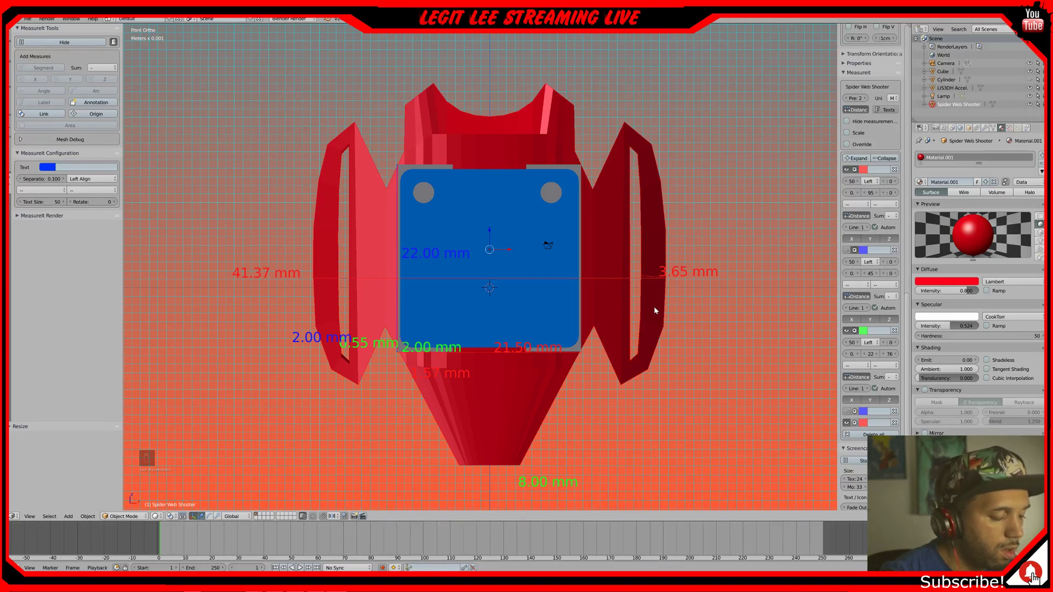
pyautogui.press('s')
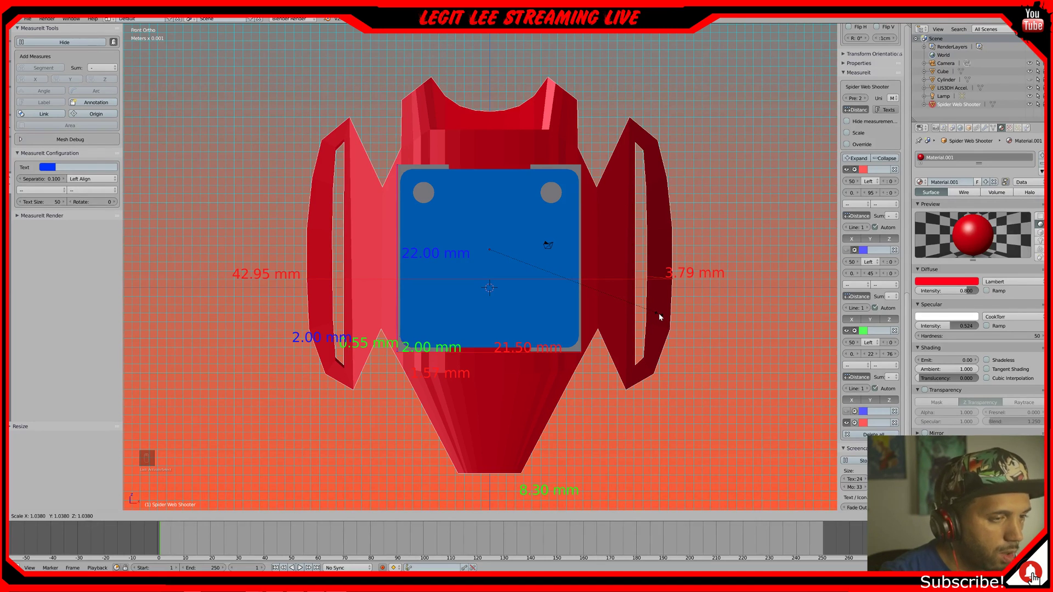
pyautogui.press('x')
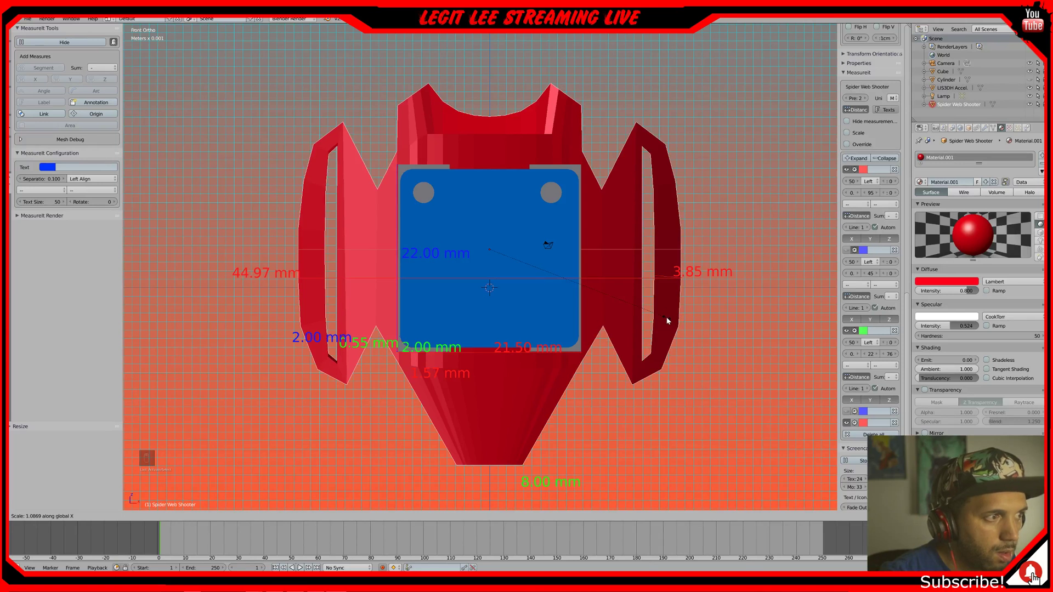
pyautogui.click(668, 320)
pyautogui.scroll(1, 668, 321)
pyautogui.scroll(1, 666, 317)
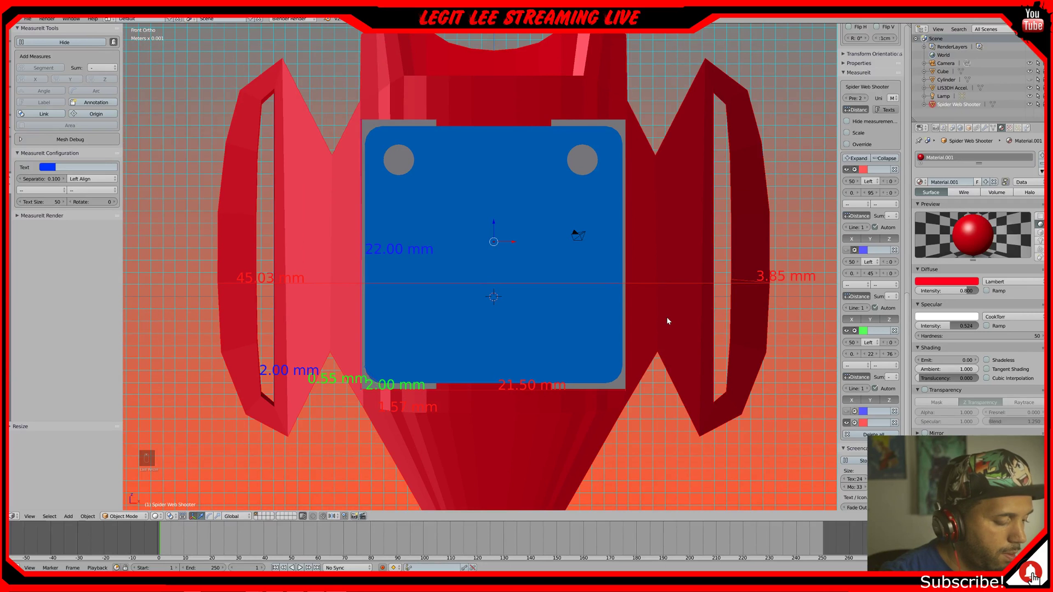
# - Try a slight uniform scale of the Spider Web Shooter to about 45.2 mm overall width
pyautogui.press('s')
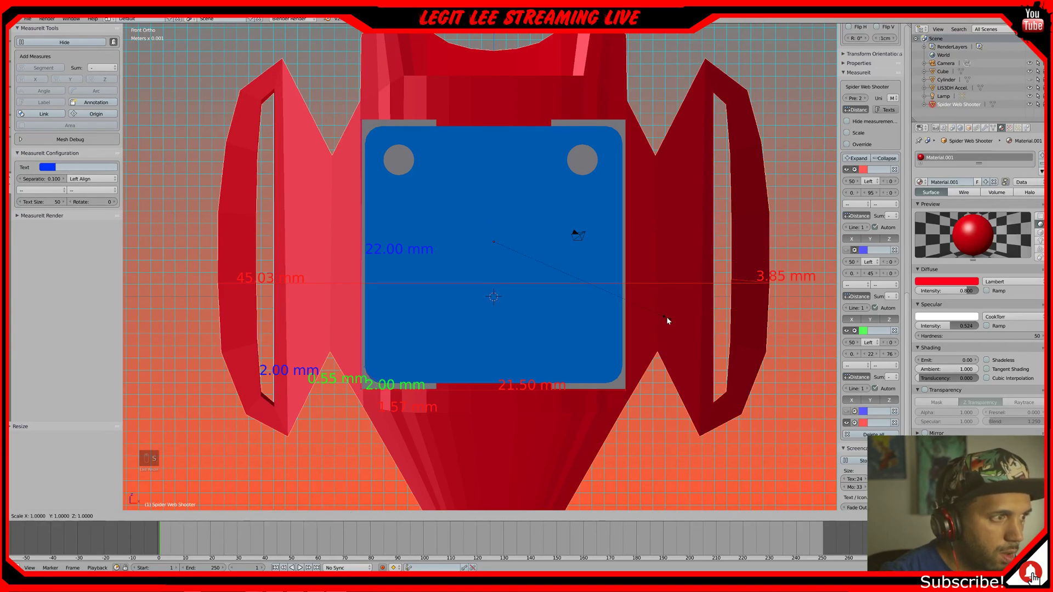
pyautogui.press('Escape')
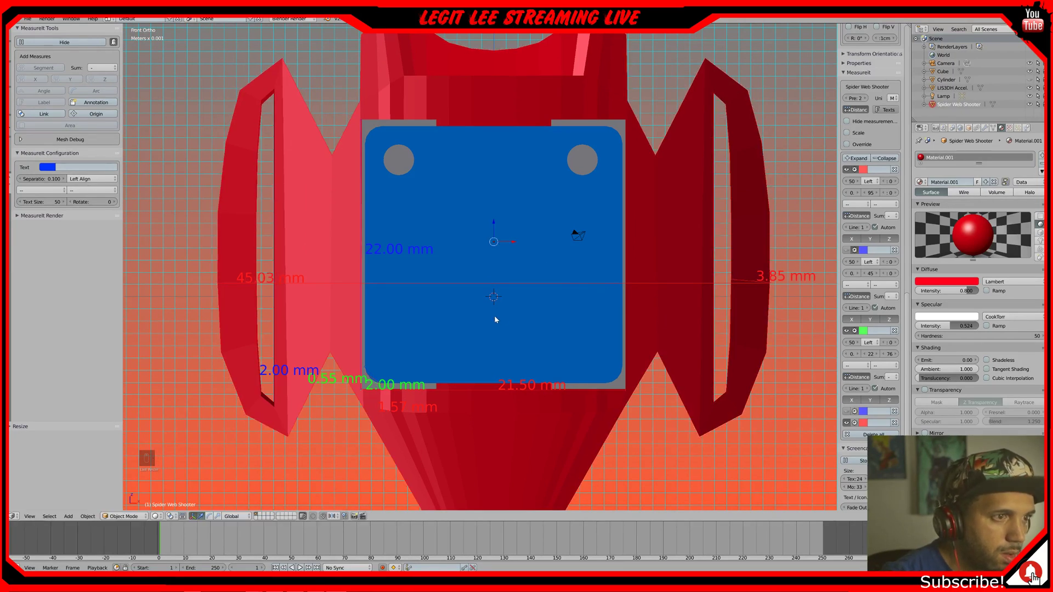
pyautogui.scroll(4, 495, 315)
pyautogui.press('s')
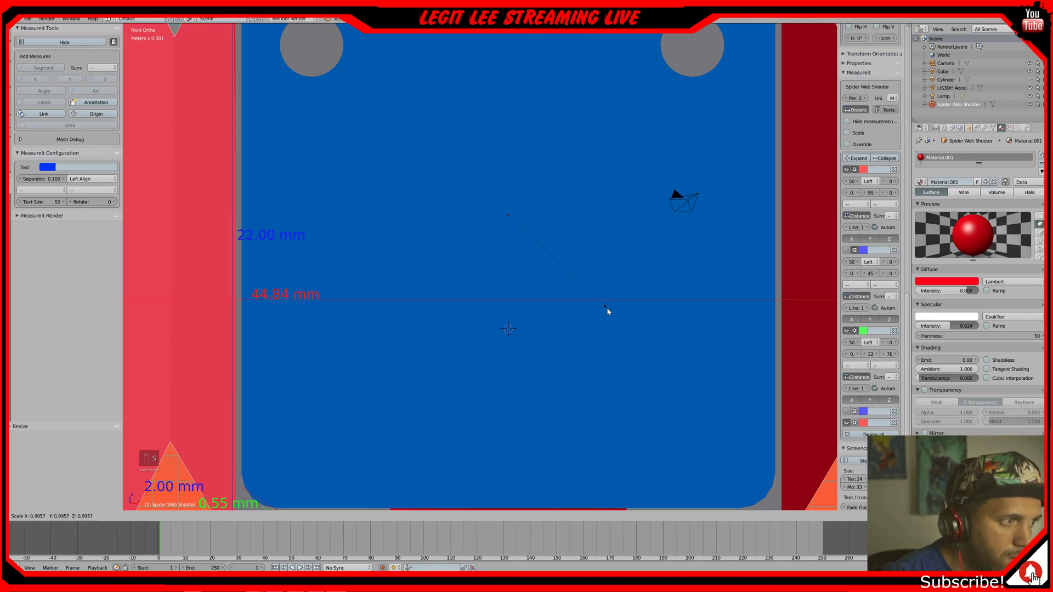
pyautogui.click(608, 307)
# - Undo the last two scalings of the Spider Web Shooter
pyautogui.scroll(-3, 650, 336)
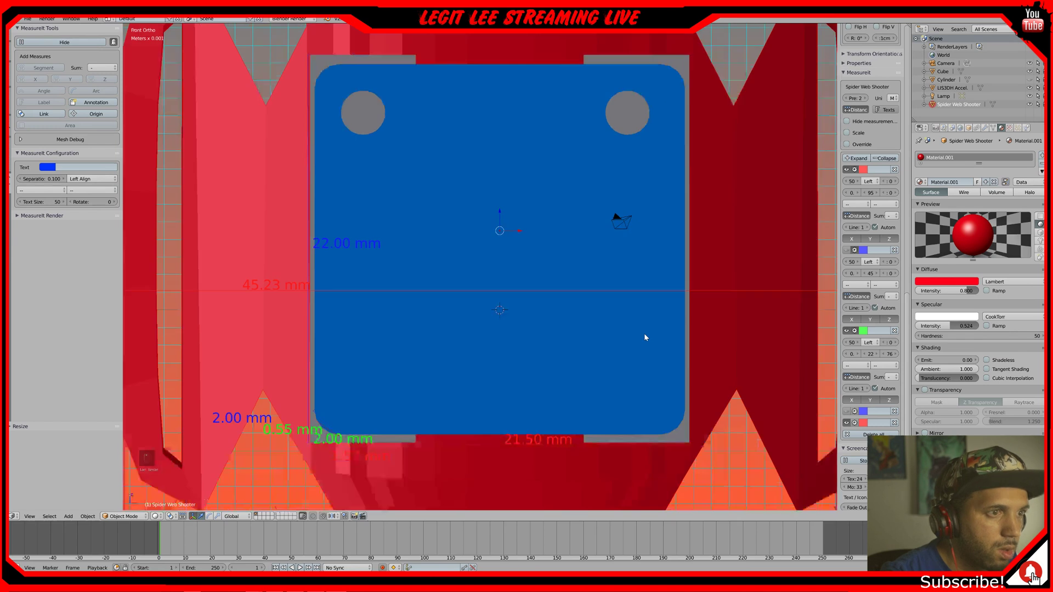
pyautogui.keyDown('shift'); pyautogui.moveTo(682, 328); pyautogui.dragTo(739, 328, button='middle'); pyautogui.keyUp('shift')
pyautogui.keyDown('shift'); pyautogui.moveTo(315, 322); pyautogui.dragTo(653, 332, button='middle'); pyautogui.keyUp('shift')
pyautogui.scroll(2, 391, 317)
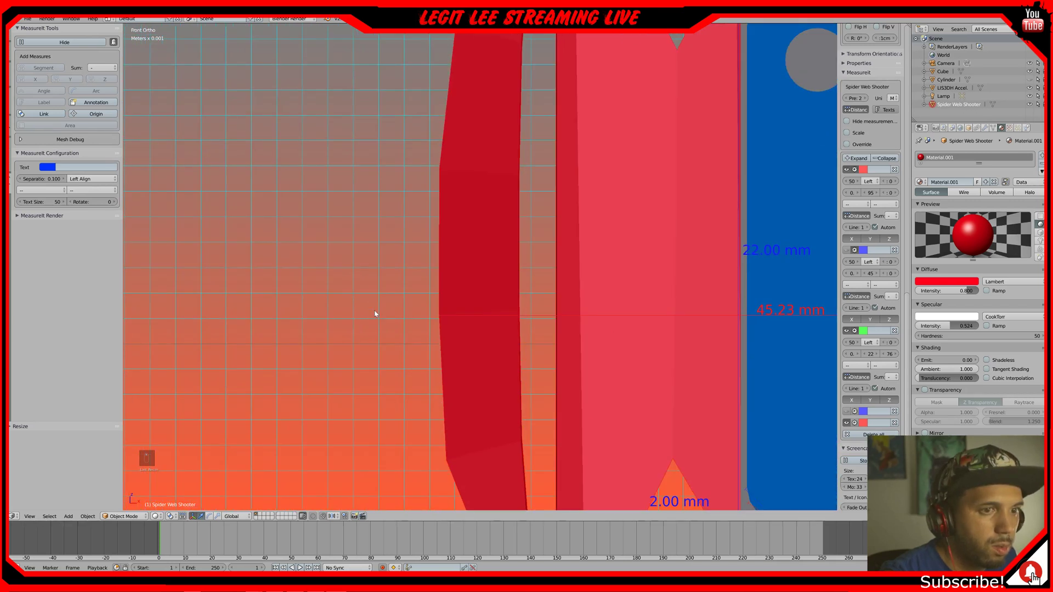
pyautogui.press('s')
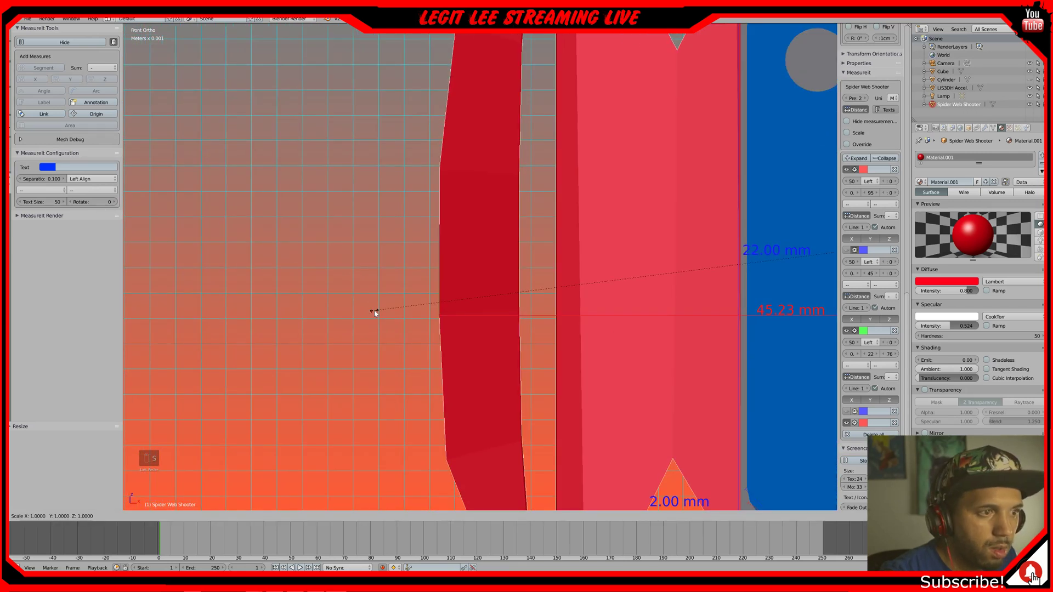
pyautogui.hotkey('ctrl', 'z')
pyautogui.hotkey('ctrl', 's')
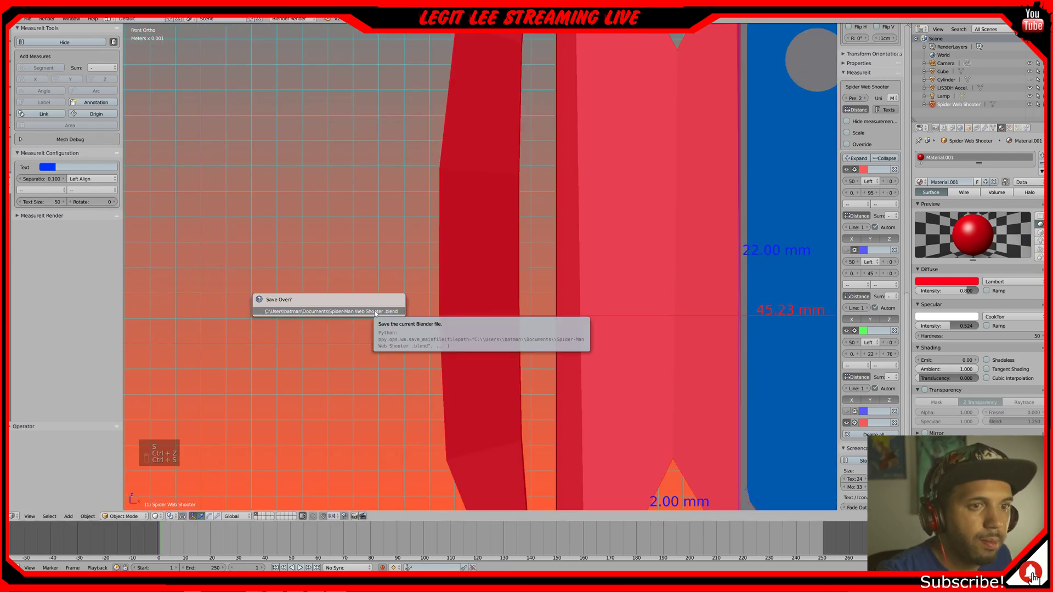
pyautogui.hotkey('ctrl', 'z')
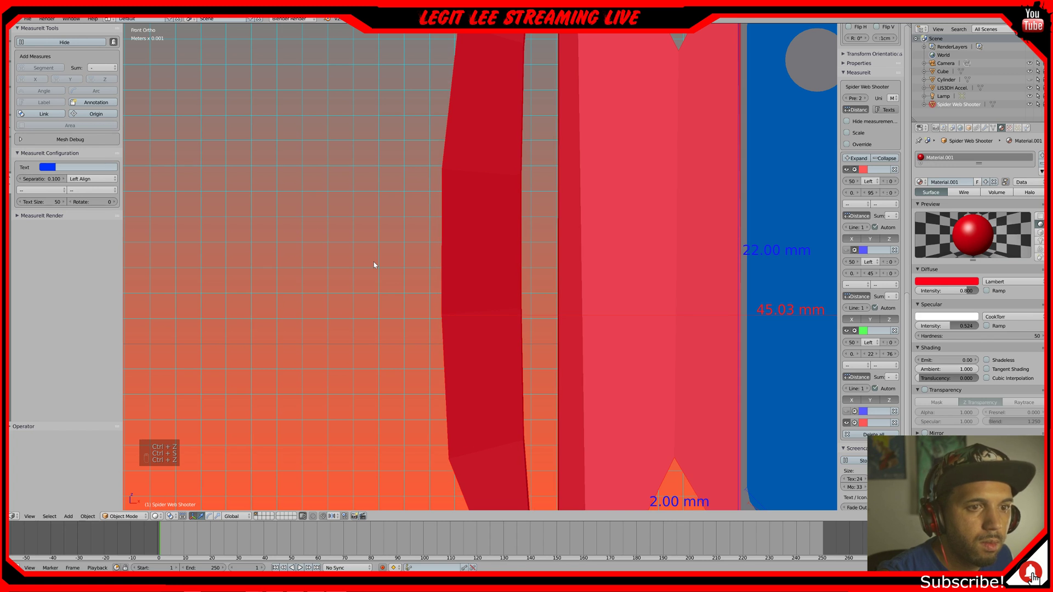
pyautogui.hotkey('ctrl', 'z')
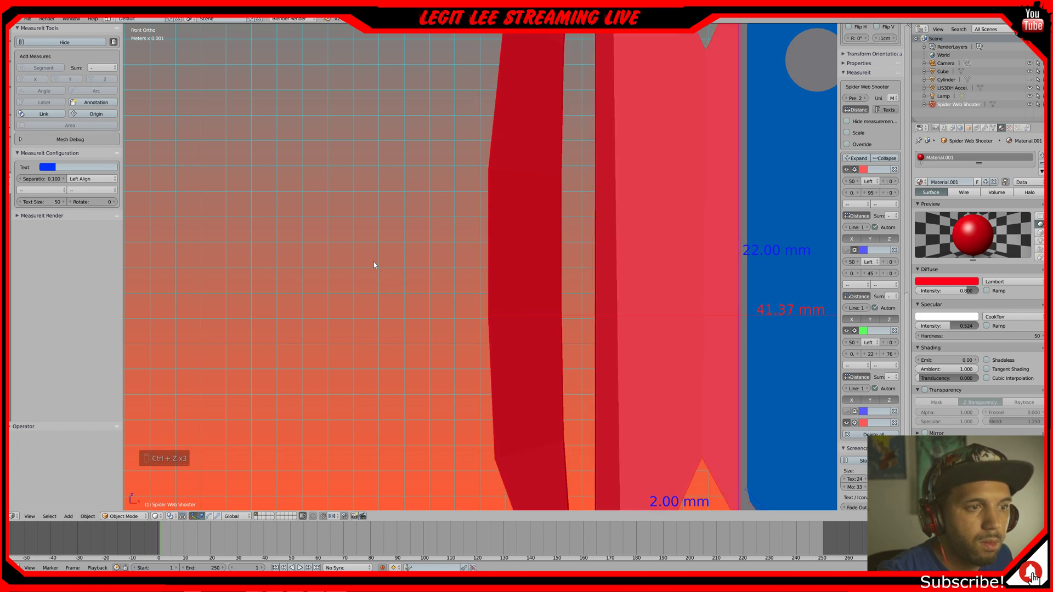
# - Scale the Spider Web Shooter along X until its overall width is 45.00 mm
pyautogui.press('s')
pyautogui.press('x')
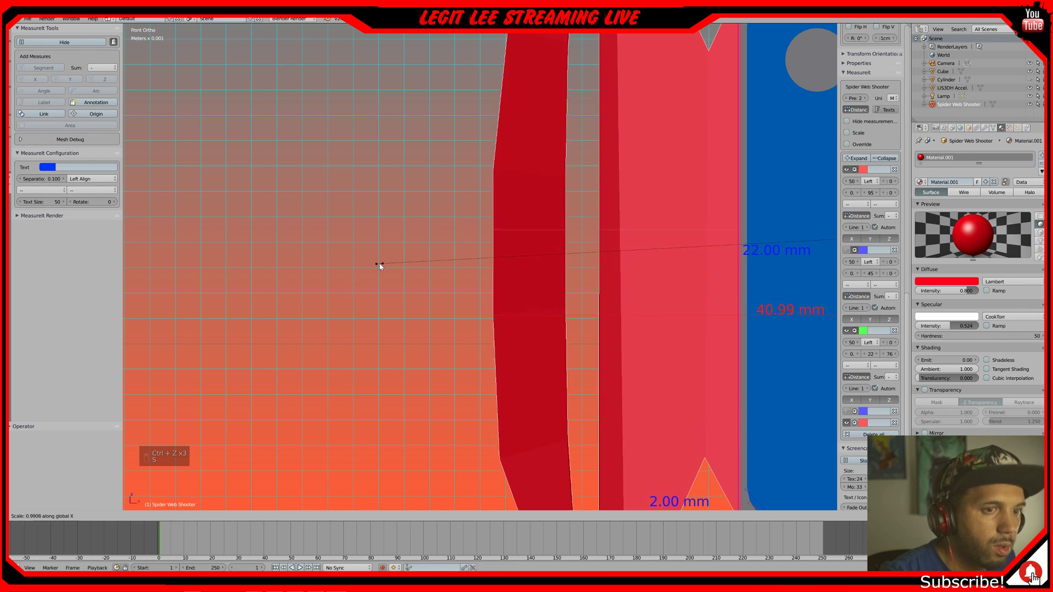
pyautogui.click(321, 277)
pyautogui.scroll(-4, 329, 285)
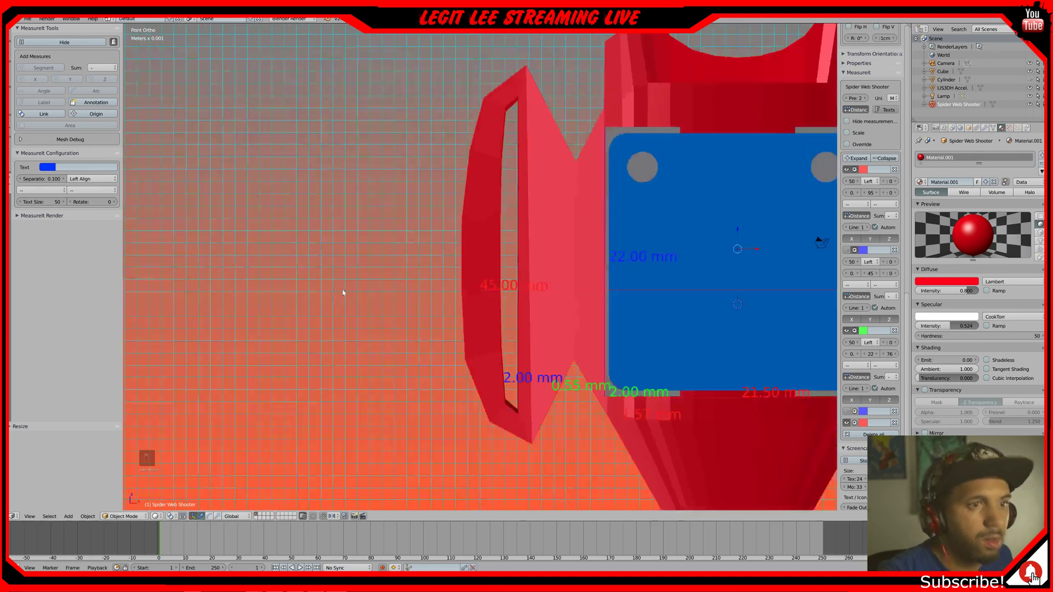
pyautogui.keyDown('shift'); pyautogui.moveTo(510, 321); pyautogui.dragTo(231, 311, button='middle'); pyautogui.keyUp('shift')
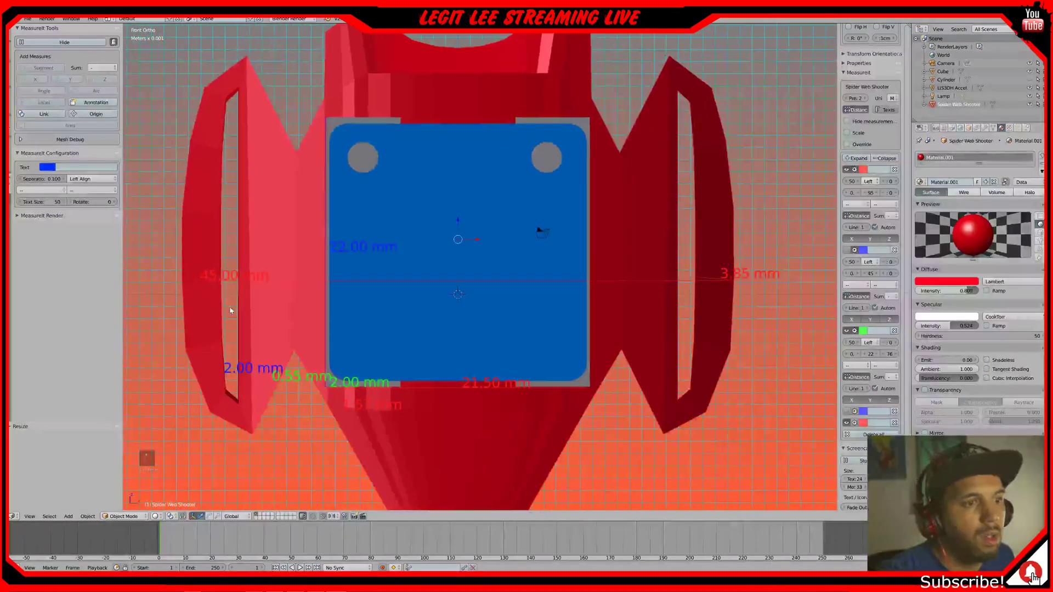
pyautogui.keyDown('shift'); pyautogui.moveTo(314, 278); pyautogui.dragTo(348, 328, button='middle'); pyautogui.keyUp('shift')
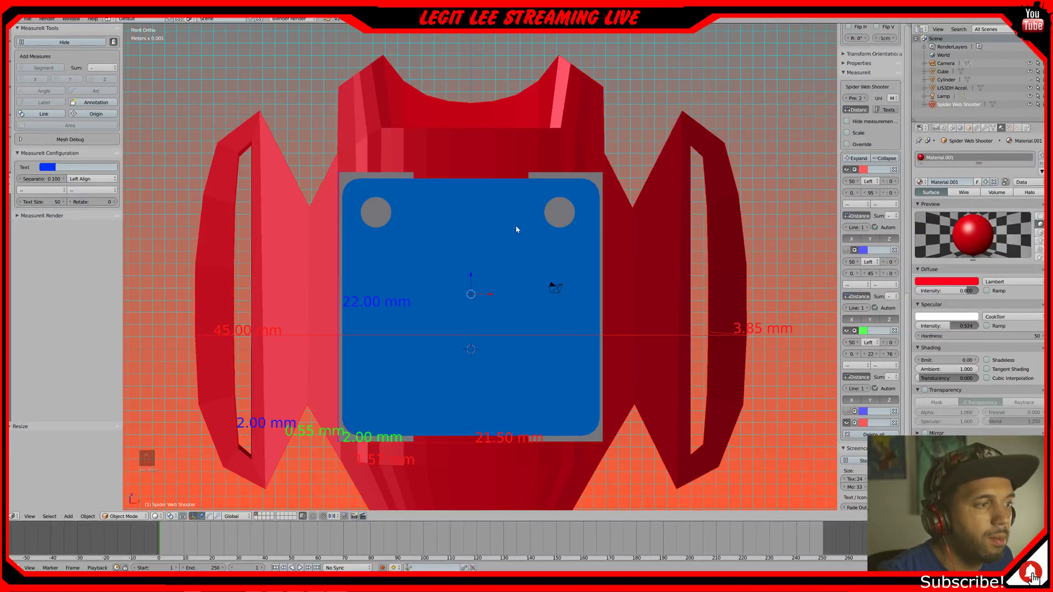
pyautogui.scroll(-3, 516, 230)
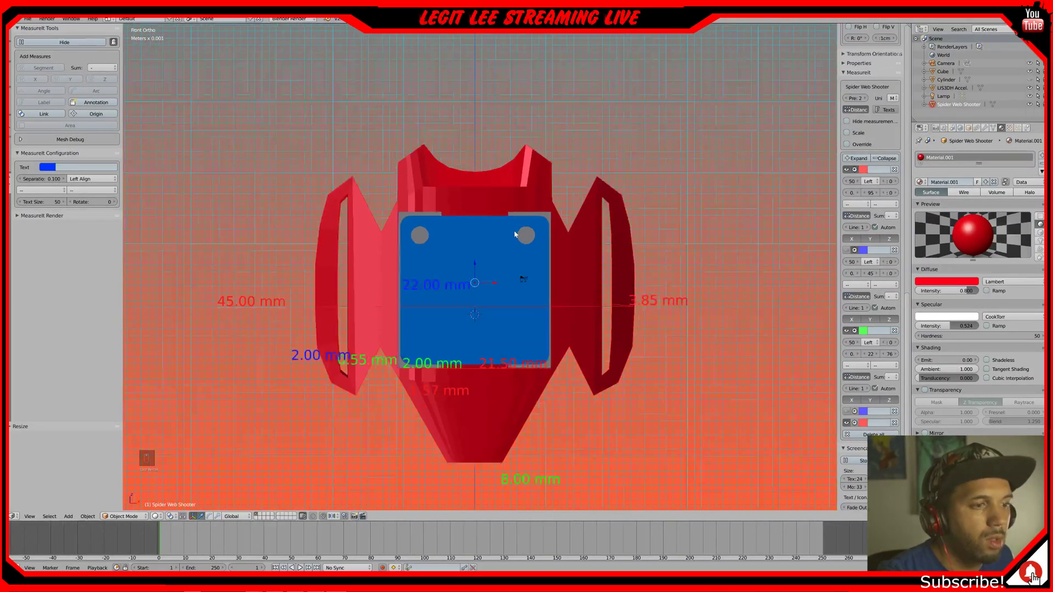
pyautogui.scroll(1, 515, 235)
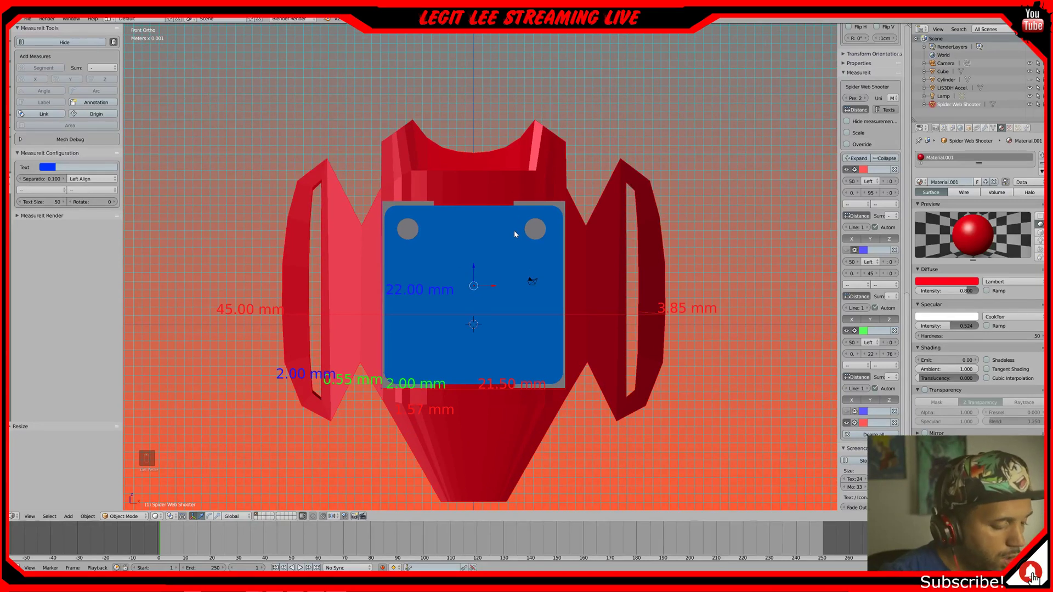
pyautogui.press('s')
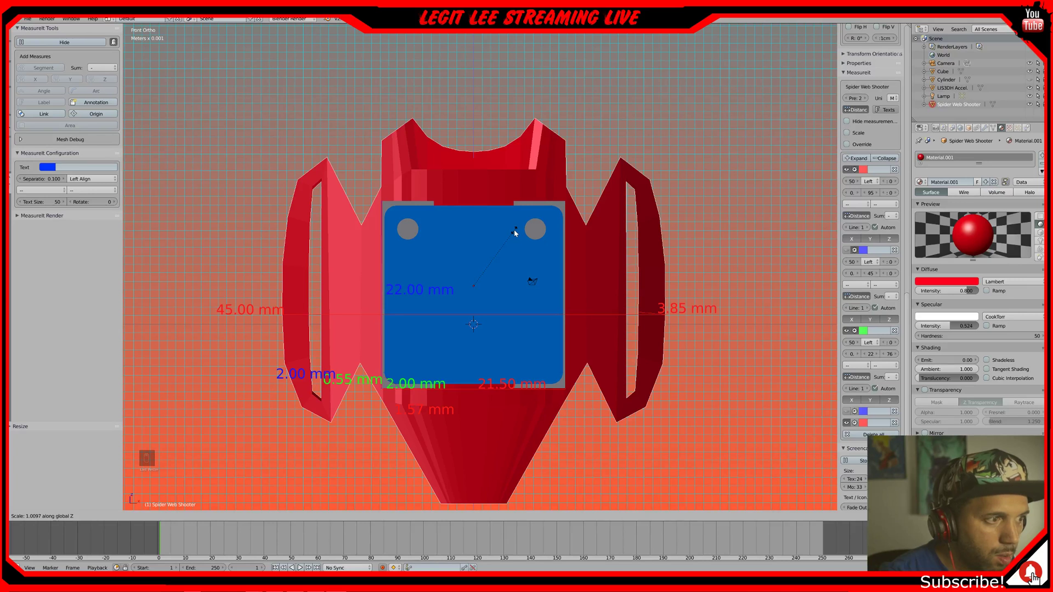
pyautogui.rightClick(515, 232)
pyautogui.hotkey('ctrl', 'z')
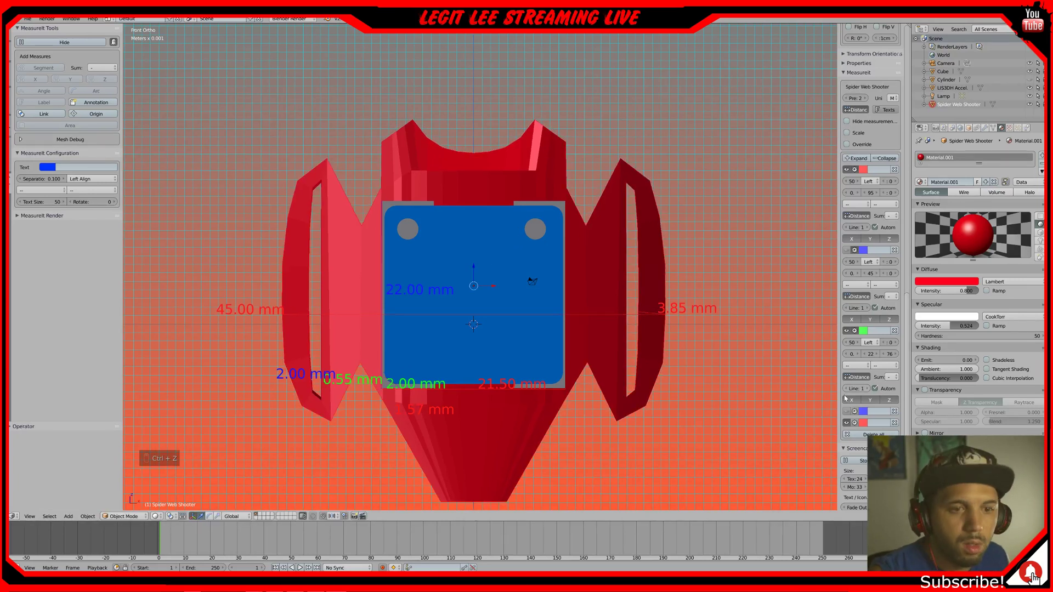
# - Display the hidden overall-height measurement of the Spider Web Shooter, leaving the 26 mm measurement hidden
pyautogui.click(847, 412)
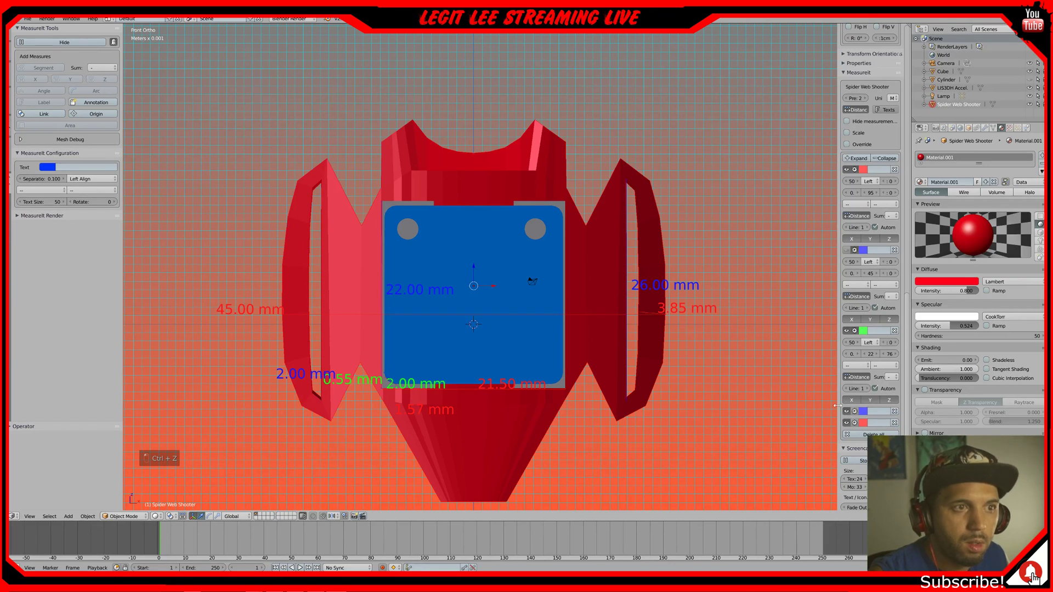
pyautogui.click(846, 250)
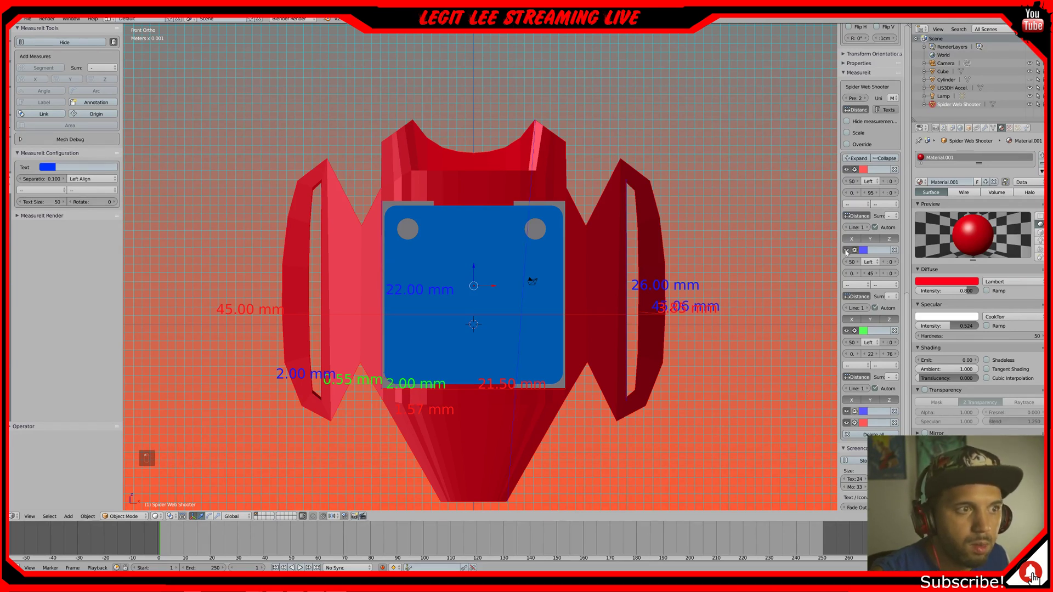
pyautogui.scroll(-3, 646, 298)
pyautogui.scroll(2, 686, 299)
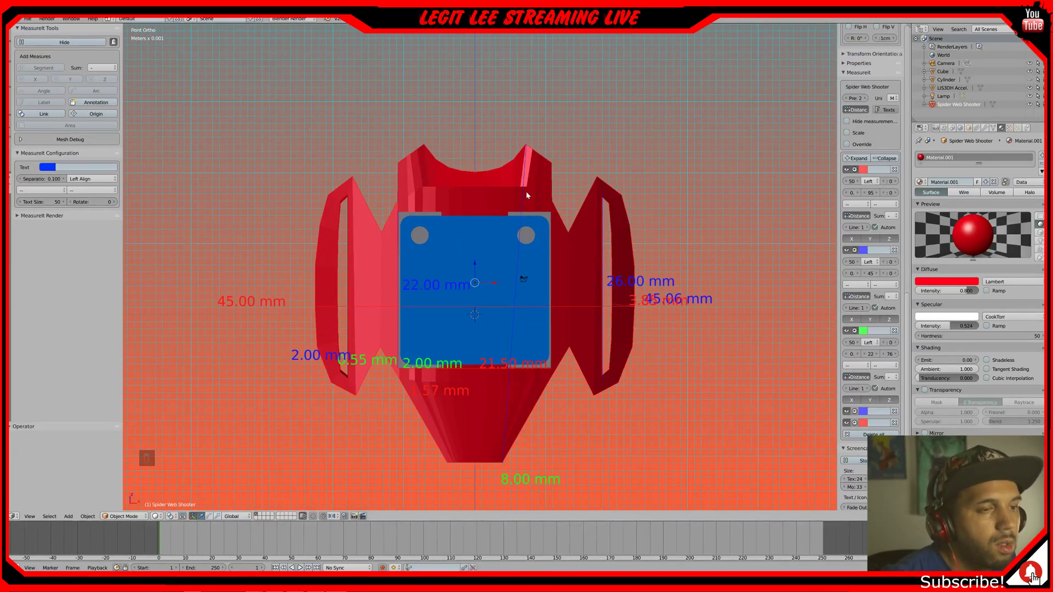
pyautogui.click(846, 410)
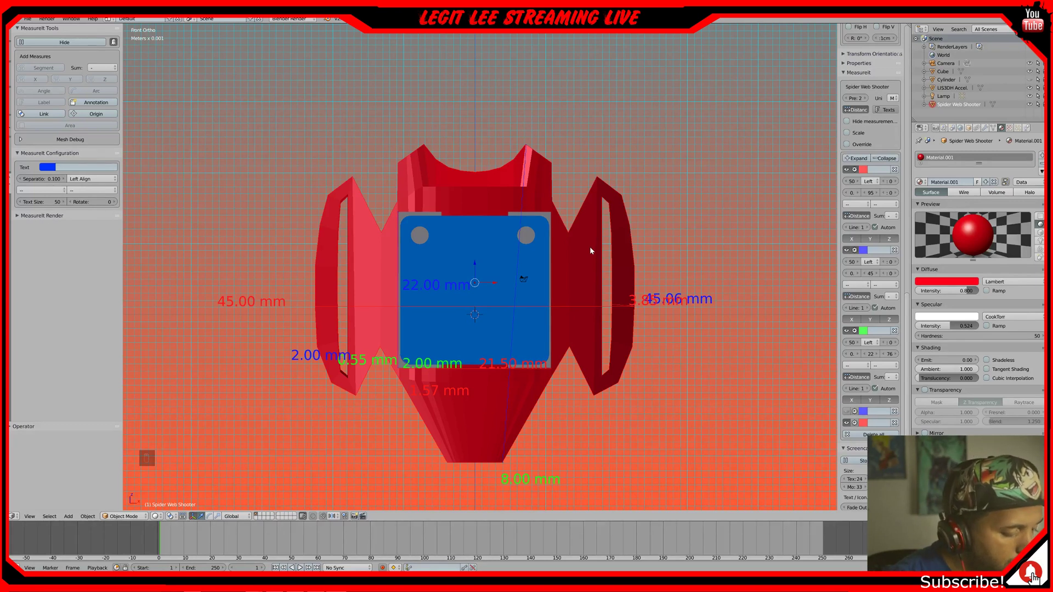
# - Stretch the Spider Web Shooter along Z to an overall height of about 47.7 mm
pyautogui.press('s')
pyautogui.press('z')
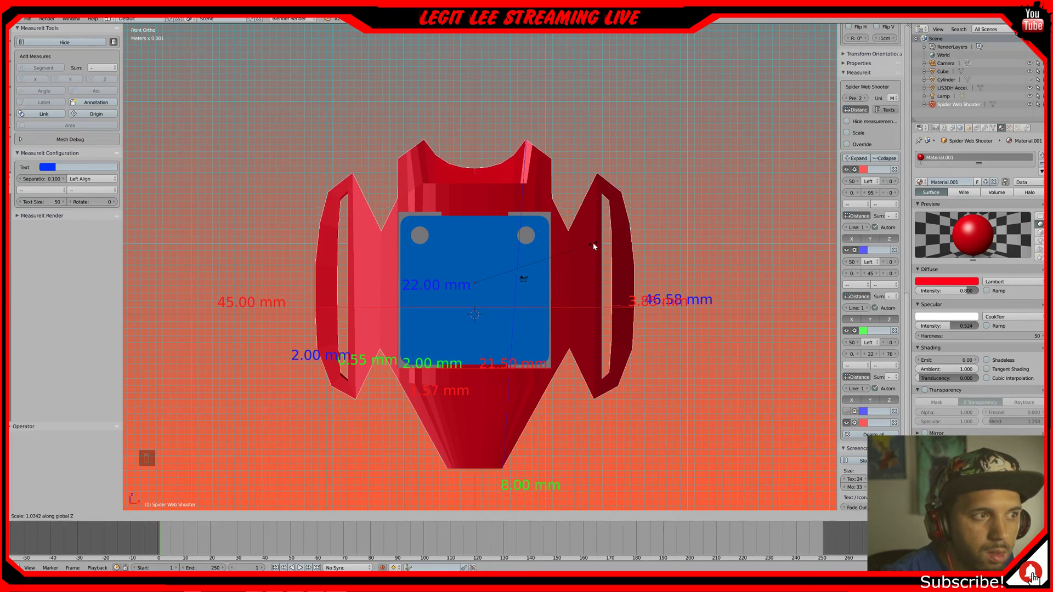
pyautogui.click(597, 244)
pyautogui.scroll(3, 661, 242)
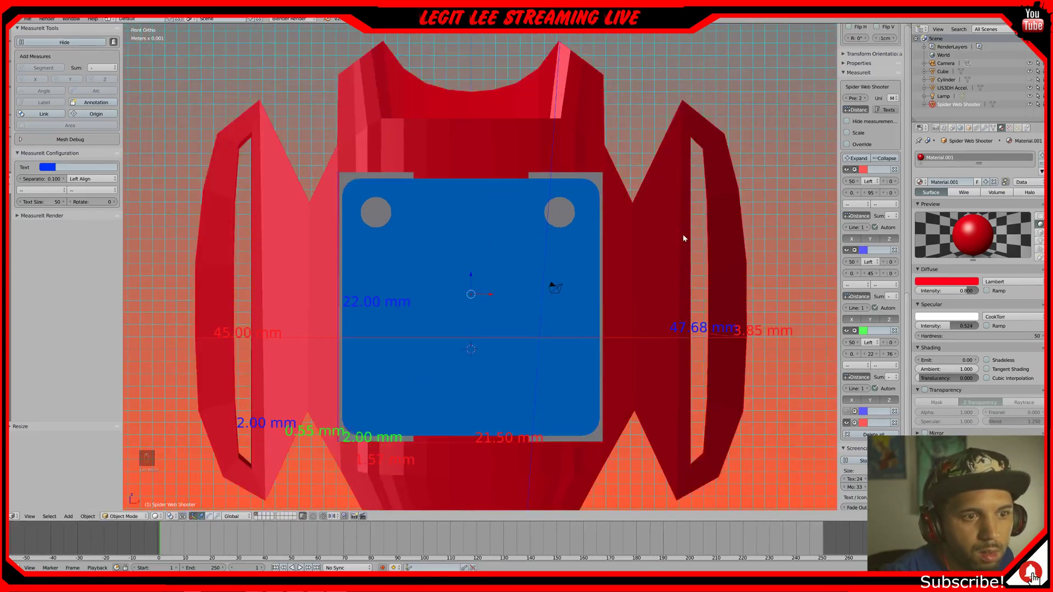
pyautogui.press('z')
pyautogui.press('z')
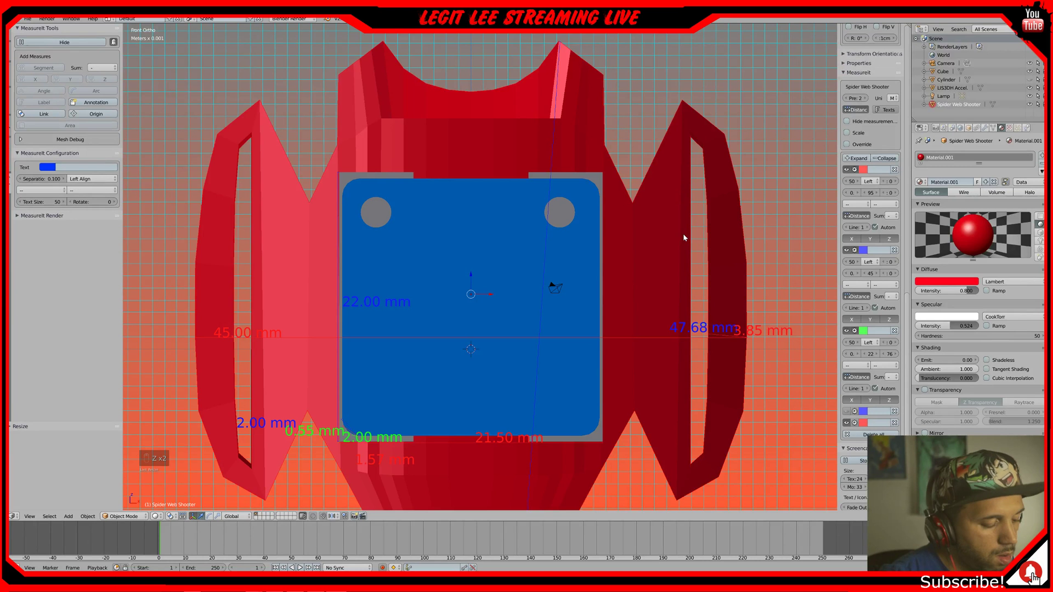
# - Shrink the Spider Web Shooter slightly along Z in two passes to an overall height of about 47.01 mm
pyautogui.press('s')
pyautogui.press('z')
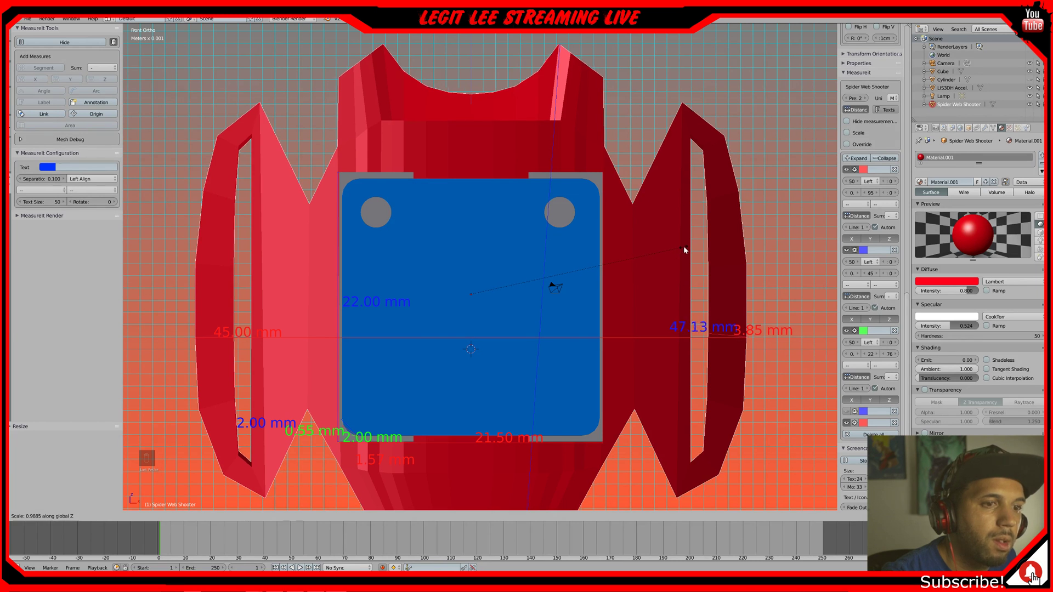
pyautogui.click(684, 250)
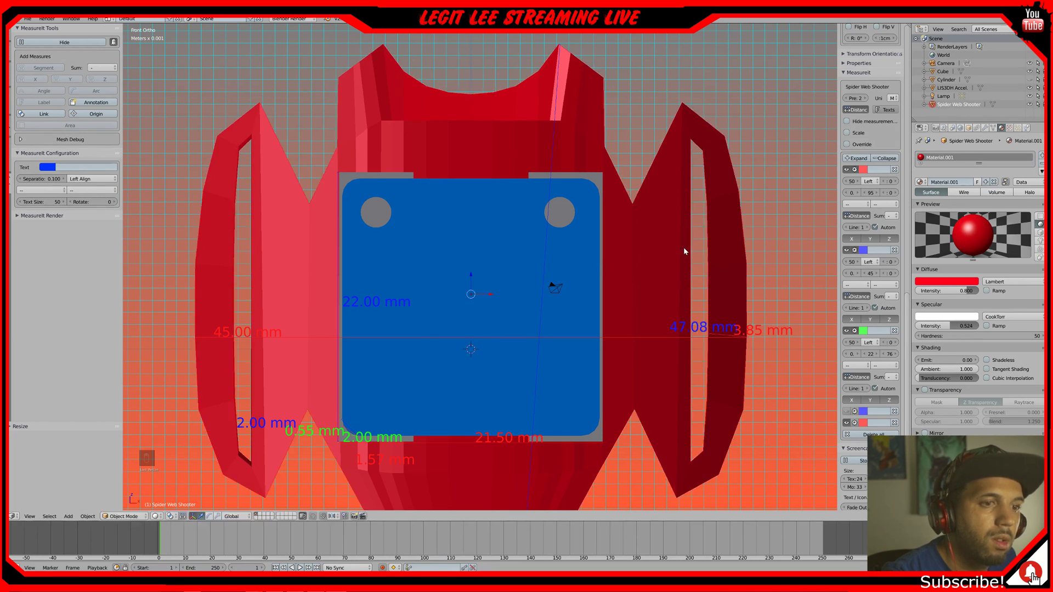
pyautogui.scroll(3, 632, 154)
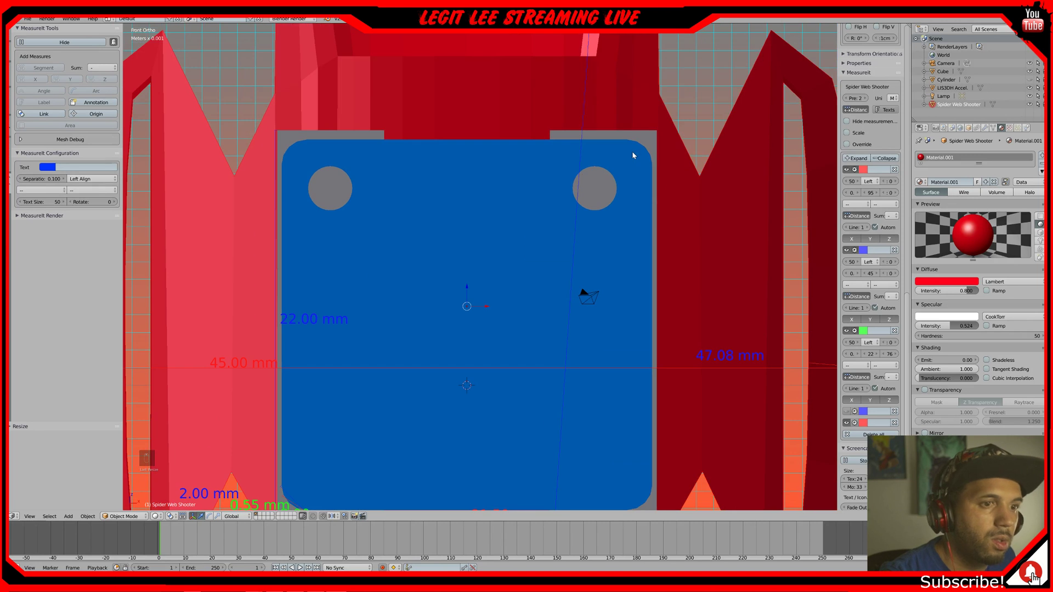
pyautogui.press('s')
pyautogui.press('z')
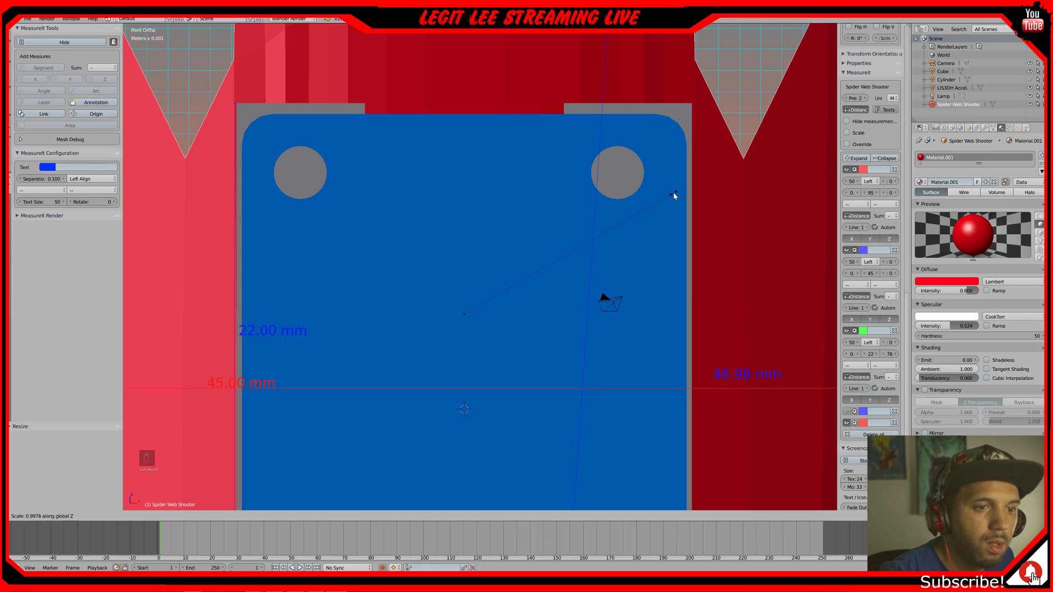
pyautogui.click(673, 192)
pyautogui.scroll(2, 615, 171)
pyautogui.press('s')
pyautogui.press('z')
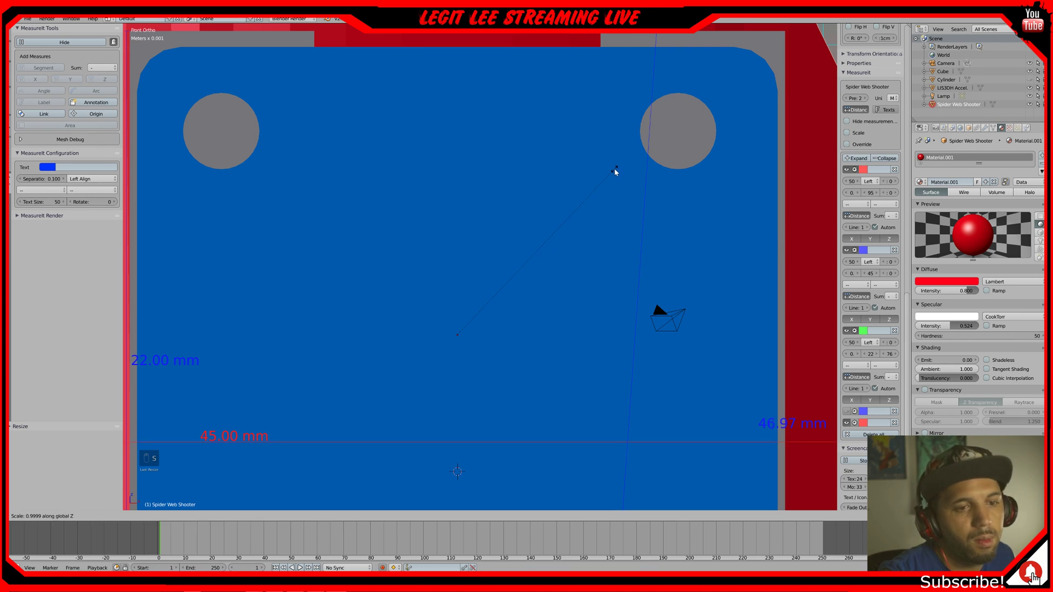
pyautogui.rightClick(614, 171)
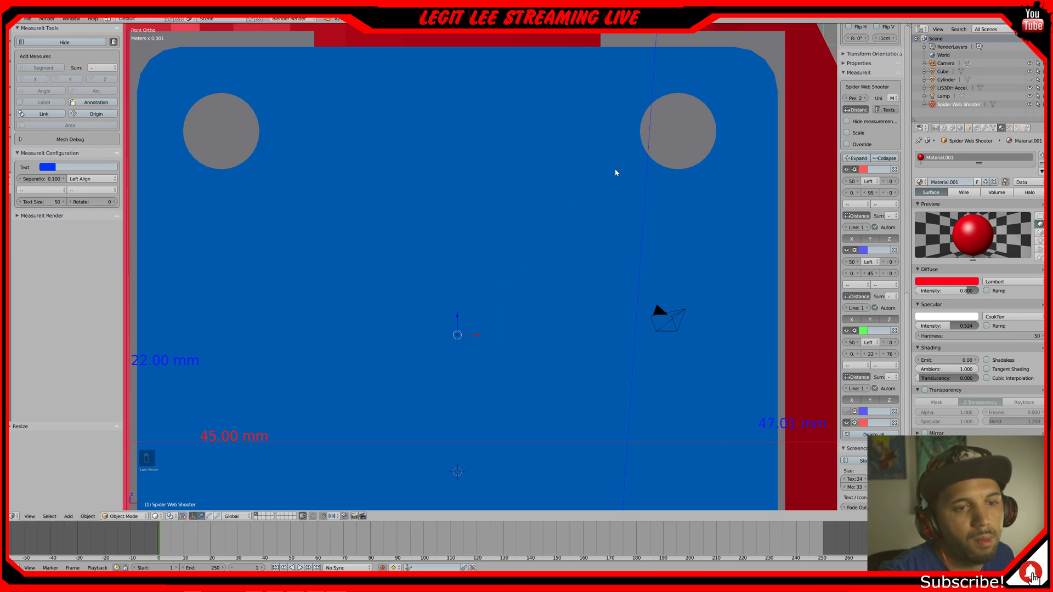
# - Fine-tune the Z scale of the Spider Web Shooter to an overall height of 47.00 mm
pyautogui.keyDown('shift'); pyautogui.moveTo(614, 174); pyautogui.dragTo(292, 187, button='middle'); pyautogui.keyUp('shift')
pyautogui.press('s')
pyautogui.press('z')
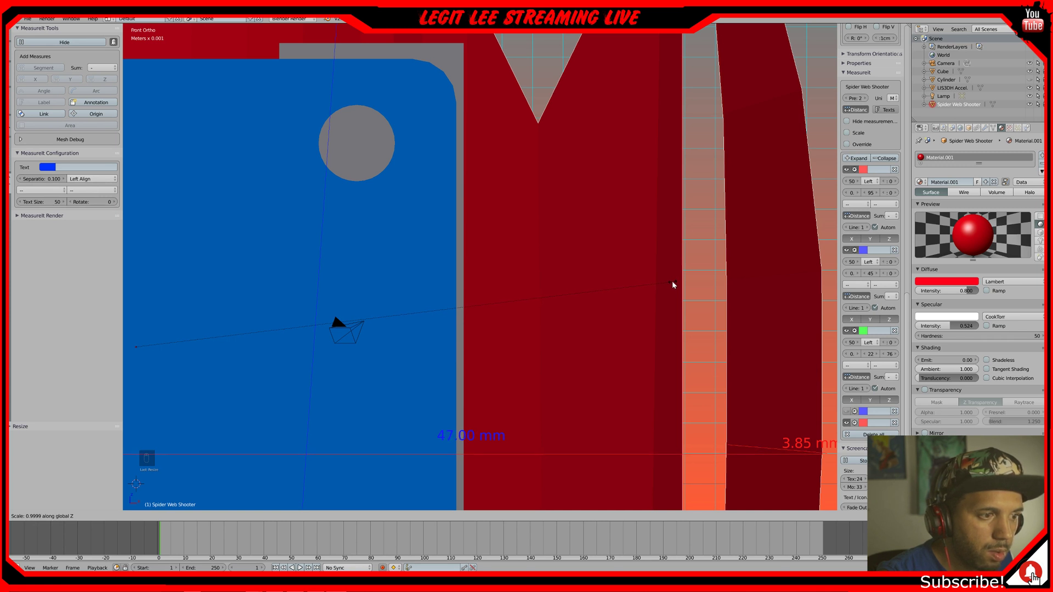
pyautogui.click(673, 284)
pyautogui.scroll(2, 674, 284)
pyautogui.keyDown('shift'); pyautogui.moveTo(673, 281); pyautogui.dragTo(684, 68, button='middle'); pyautogui.keyUp('shift')
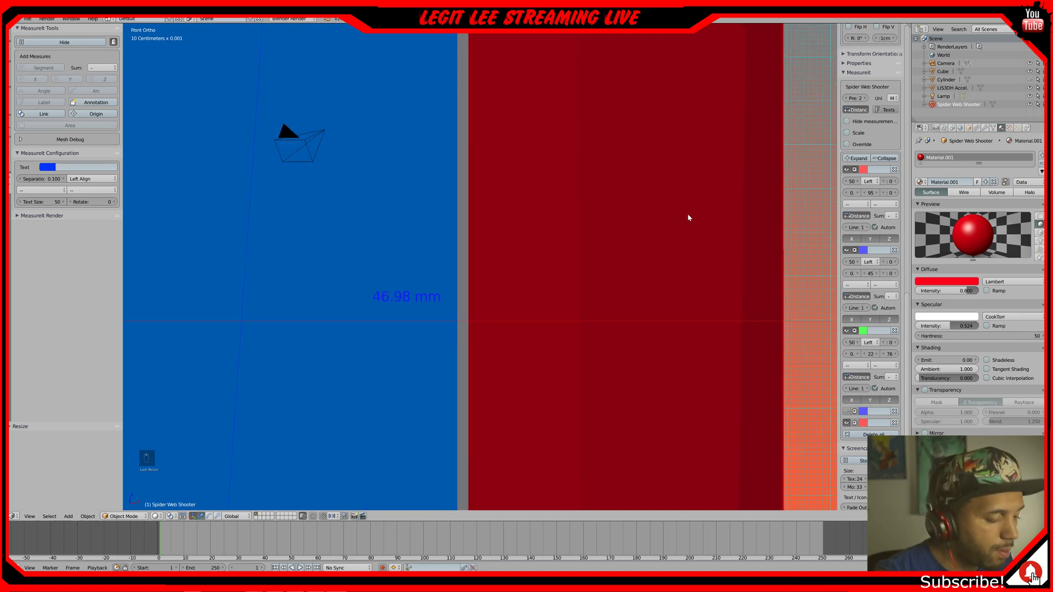
pyautogui.press('s')
pyautogui.press('z')
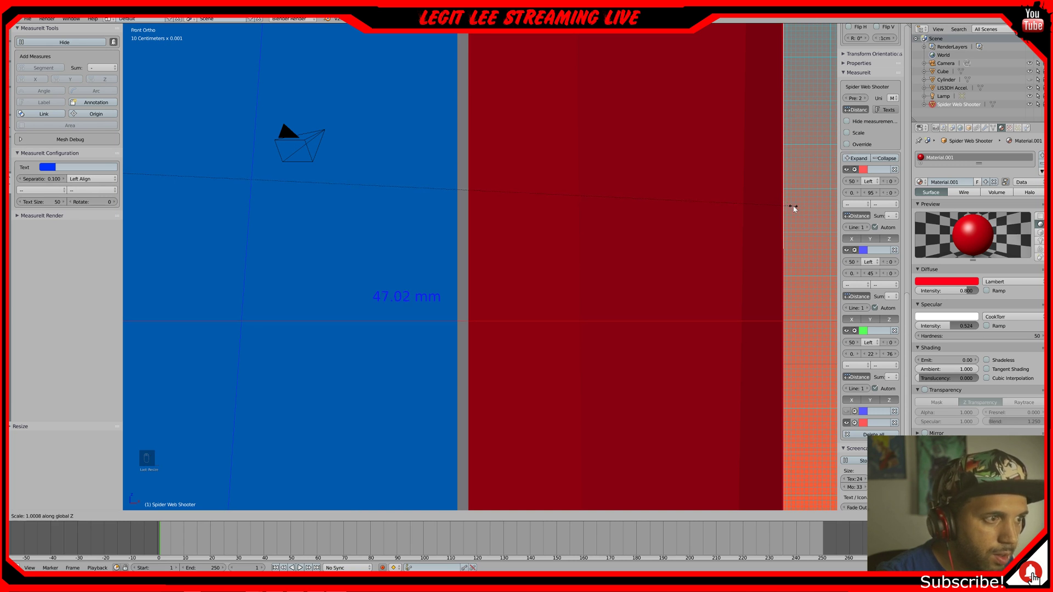
pyautogui.click(793, 209)
# - Examine from the side, front and back how the board and the box sit against the resized web shooter
pyautogui.scroll(-11, 554, 252)
pyautogui.keyDown('shift'); pyautogui.moveTo(460, 242); pyautogui.dragTo(489, 233, button='middle'); pyautogui.keyUp('shift')
pyautogui.scroll(4, 580, 226)
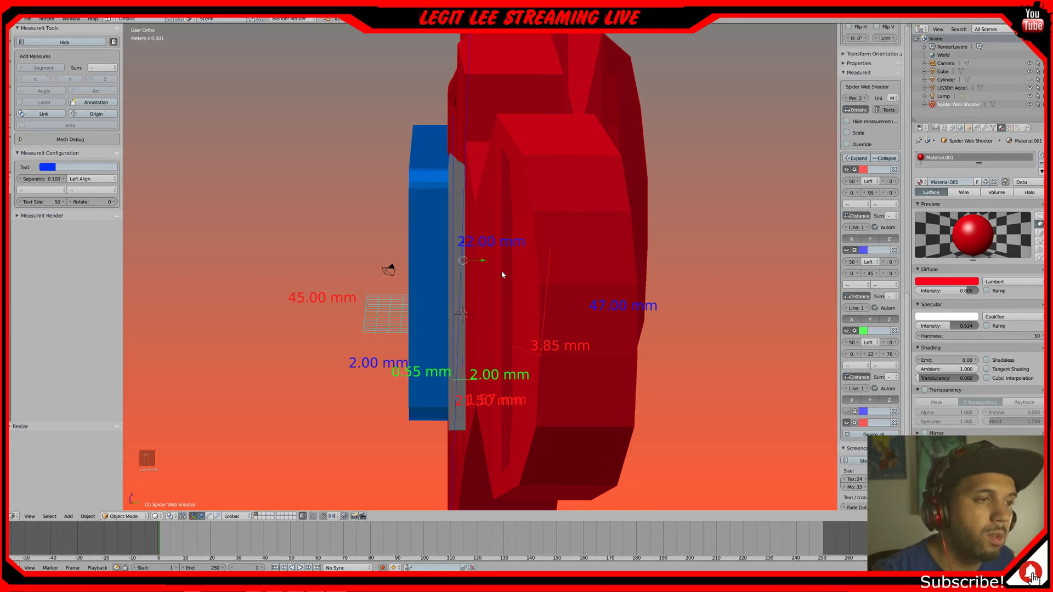
pyautogui.moveTo(501, 274); pyautogui.dragTo(515, 317, button='middle')
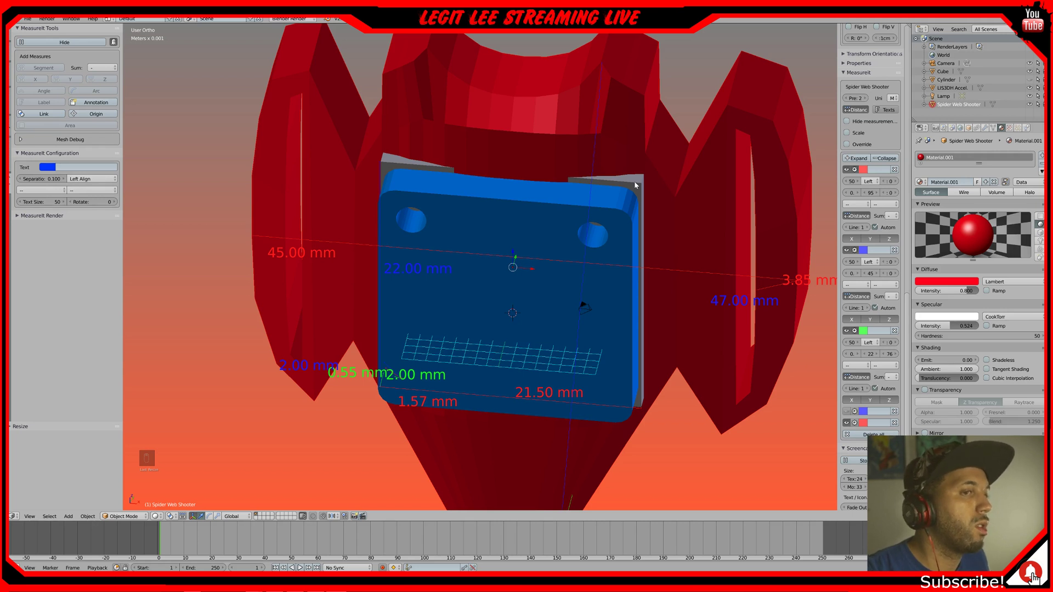
pyautogui.moveTo(635, 185); pyautogui.dragTo(527, 183, button='middle')
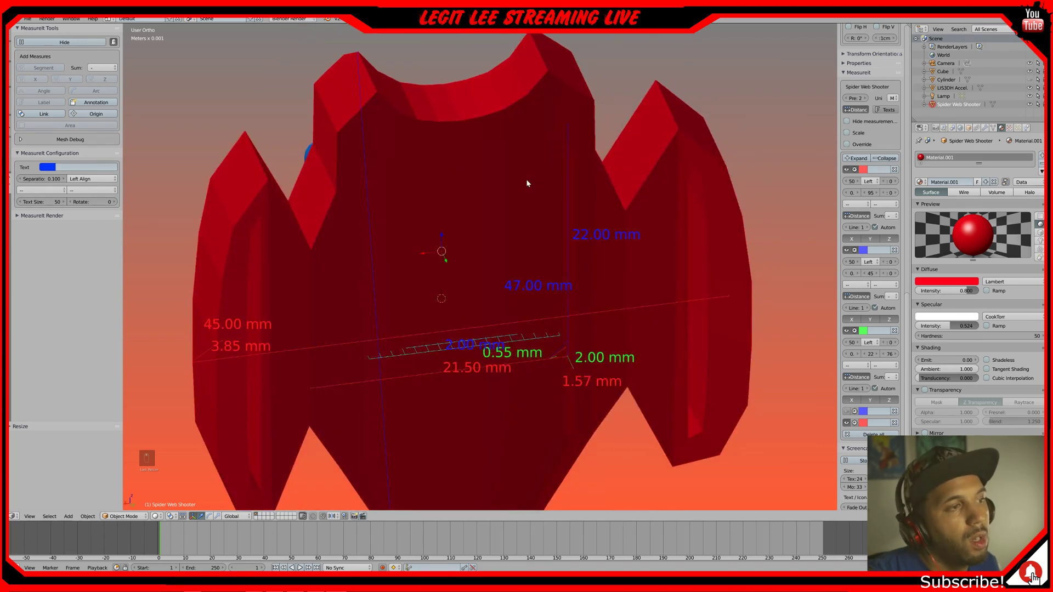
pyautogui.moveTo(473, 219); pyautogui.dragTo(545, 225, button='middle')
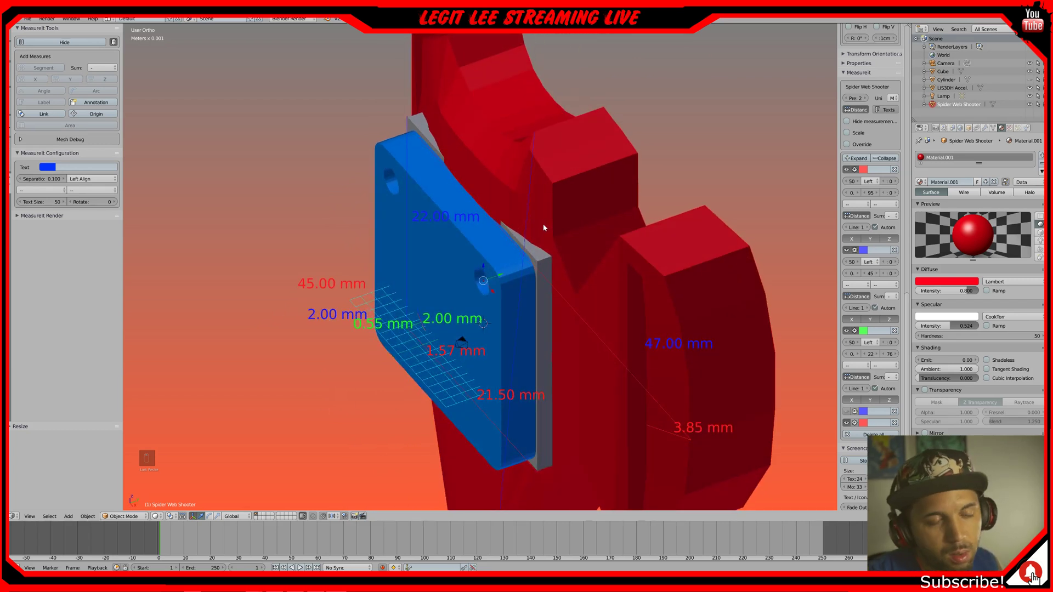
# - In a wireframe top view, move the box about 5.75 mm along Y to the inner curve of the web shooter
pyautogui.press('KP_7')
pyautogui.press('z')
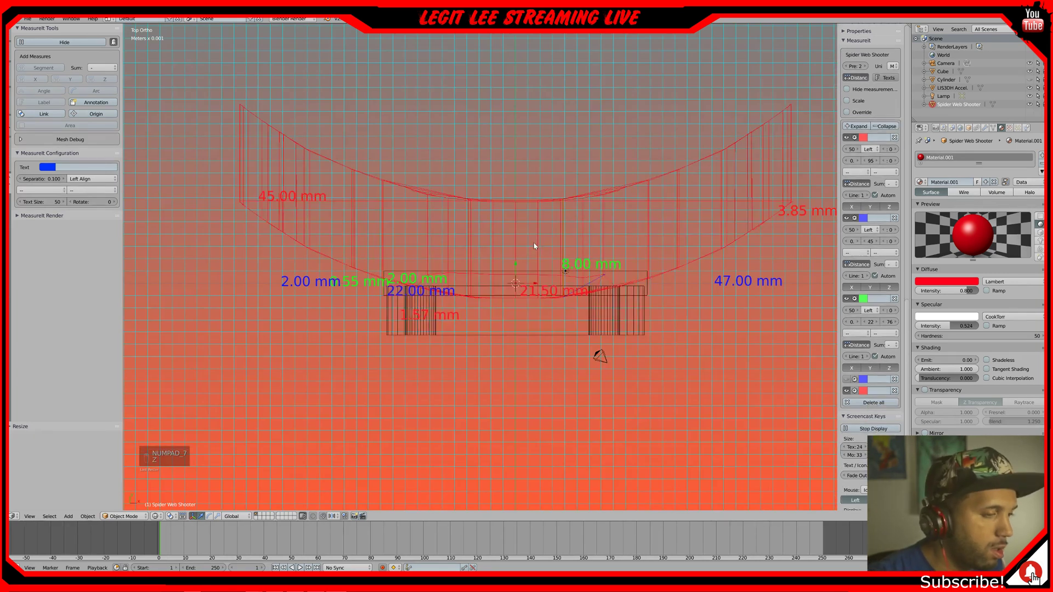
pyautogui.rightClick(392, 289)
pyautogui.rightClick(385, 295)
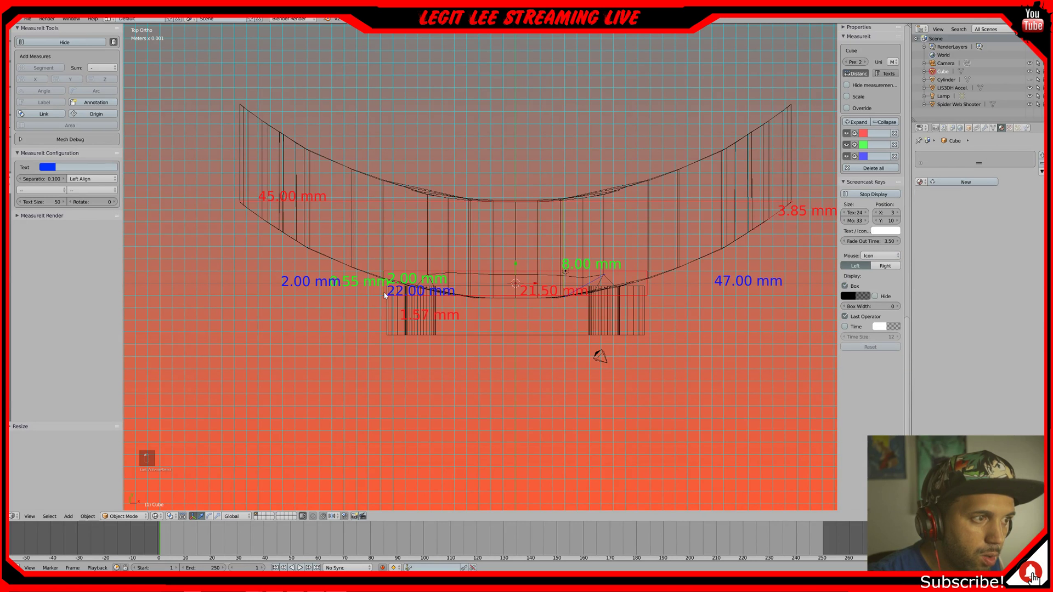
pyautogui.press('g')
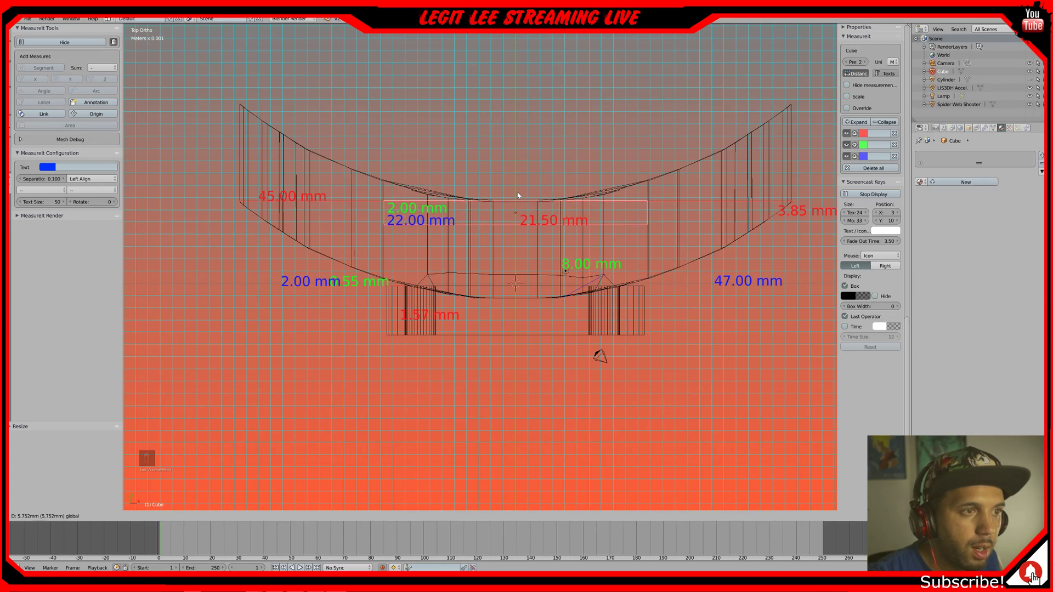
pyautogui.click(518, 195)
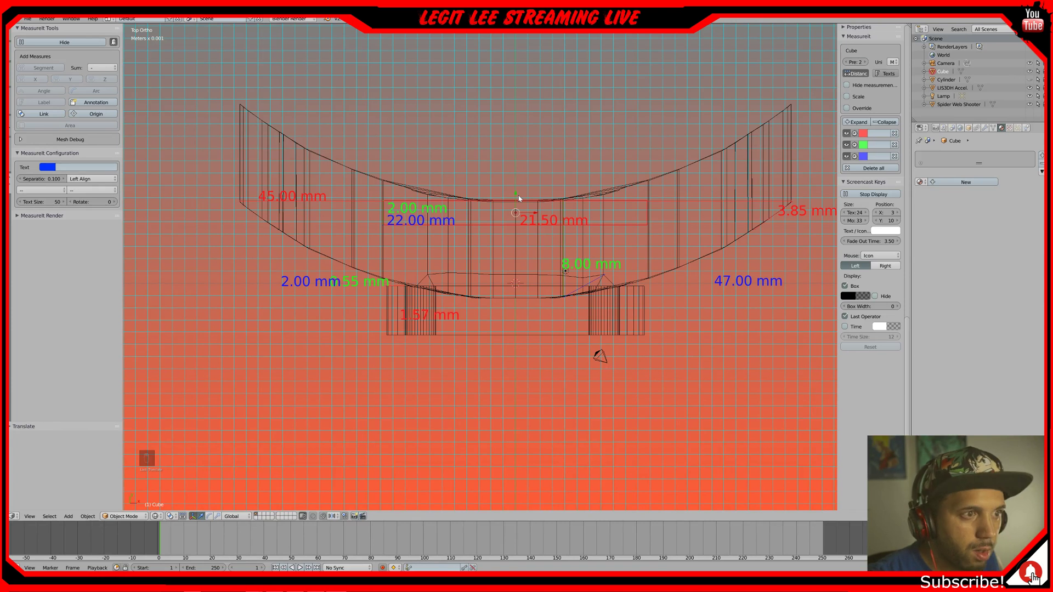
# - Try placing a duplicate of the box farther along Y, just beyond the web shooter's inner curve
pyautogui.hotkey('shift', 'd')
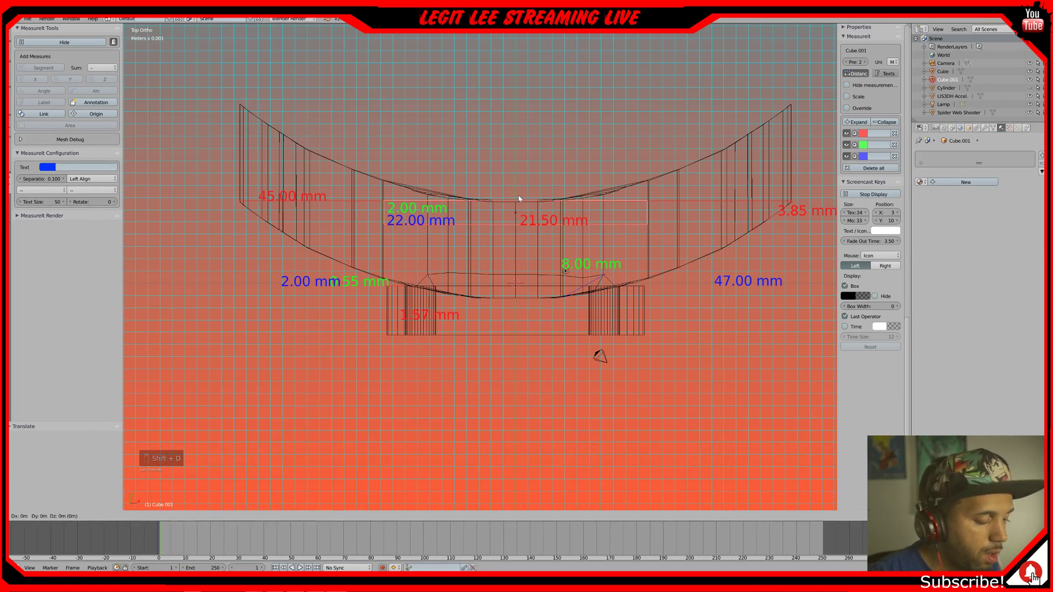
pyautogui.press('y')
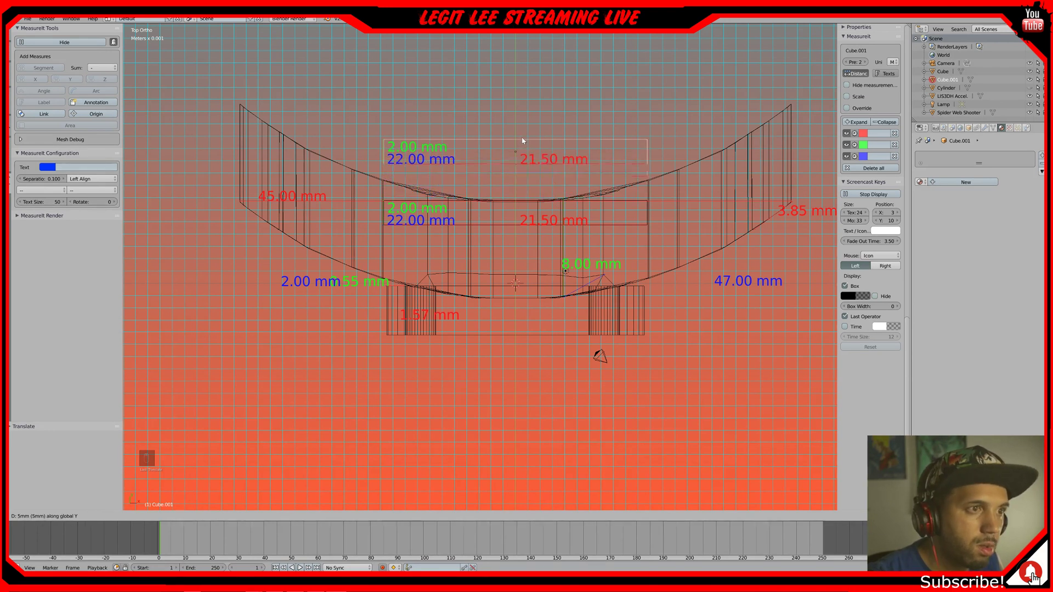
pyautogui.click(521, 151)
pyautogui.hotkey('ctrl', 'z')
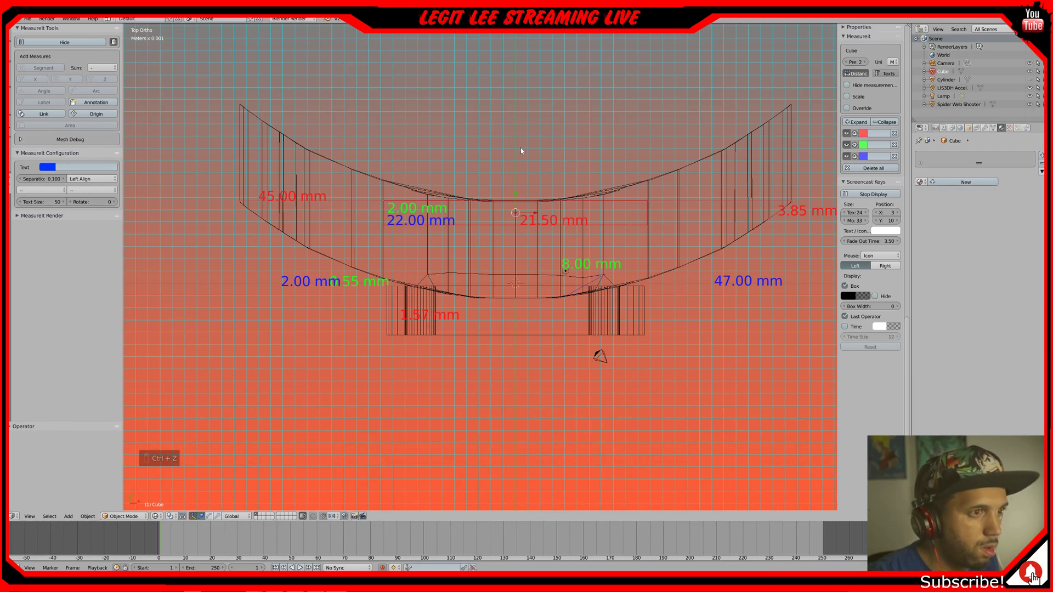
# - Undo the previous box placement and move the original box along Y until its edge meets the web shooter's inner curve
pyautogui.hotkey('ctrl', 'z')
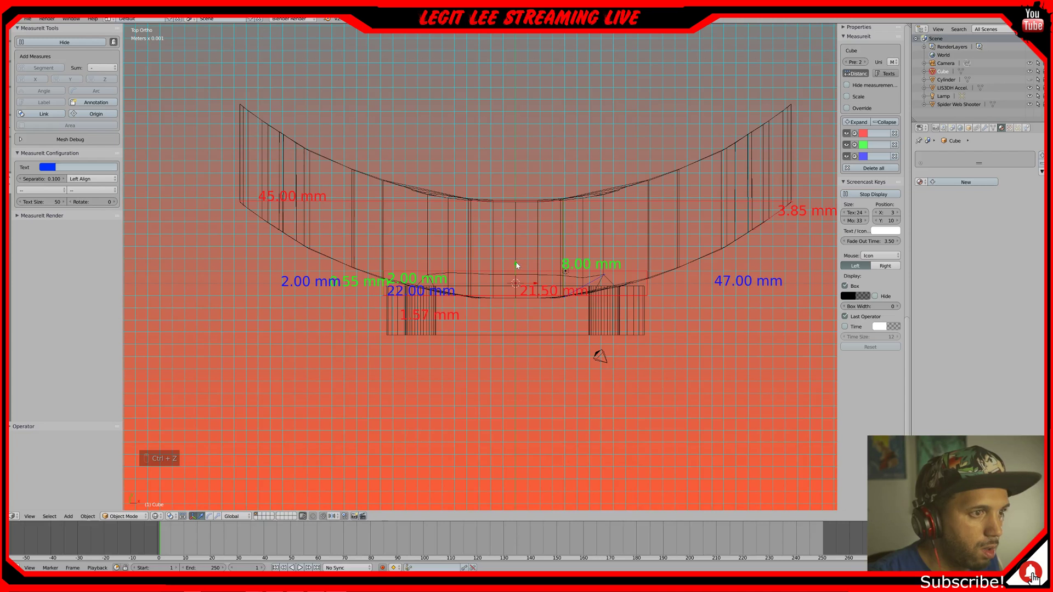
pyautogui.hotkey('shift', 'd')
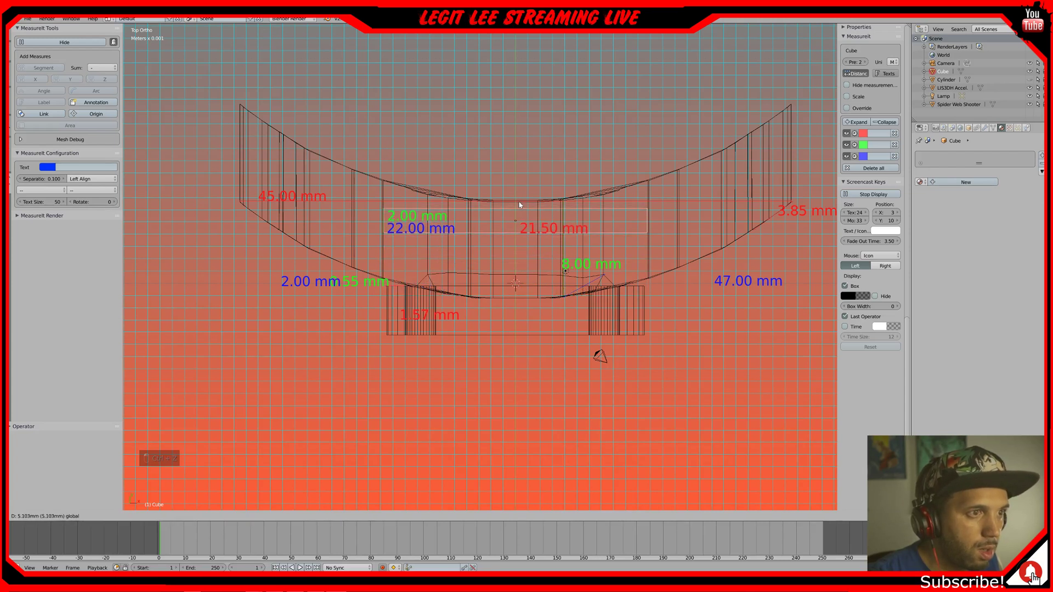
pyautogui.click(519, 205)
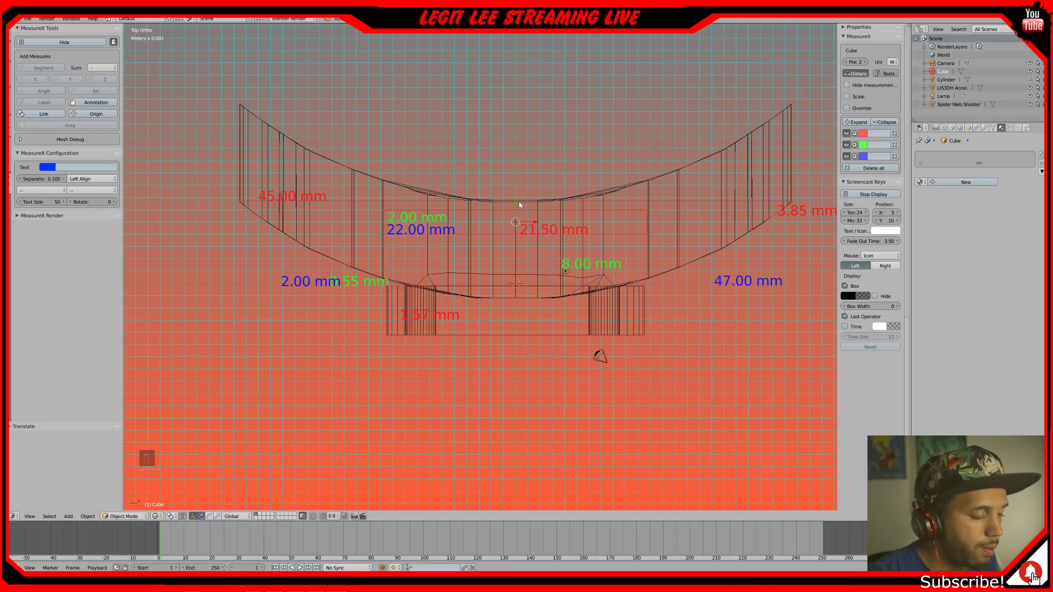
pyautogui.hotkey('ctrl', 'z')
pyautogui.keyDown('ctrl'); pyautogui.moveTo(515, 262); pyautogui.dragTo(517, 196); pyautogui.keyUp('ctrl')
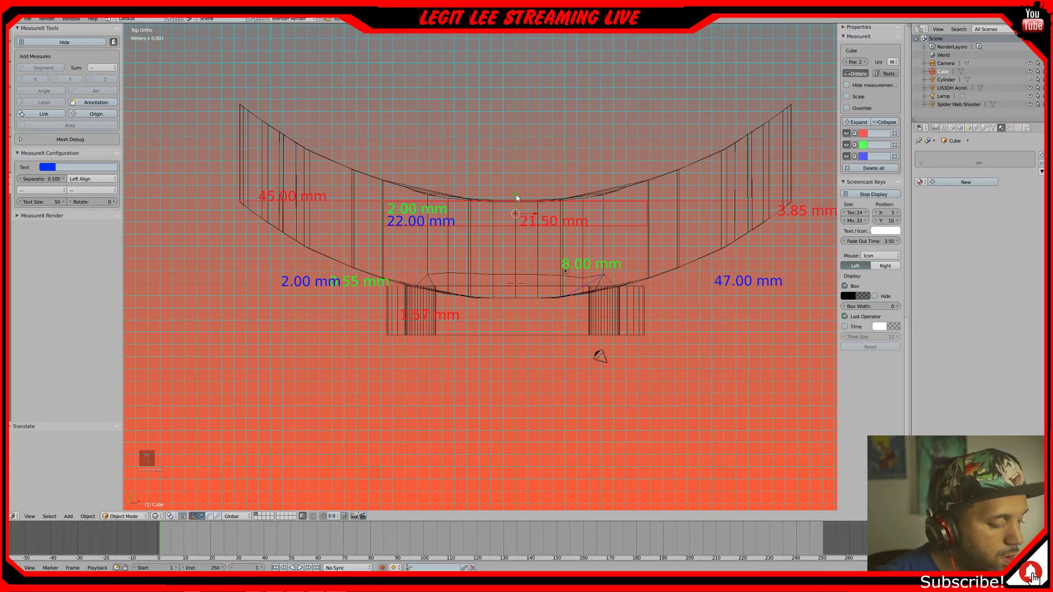
# - Duplicate the box and move the copy about 8 mm along Y, beyond the web shooter's inner curve
pyautogui.hotkey('shift', 'd')
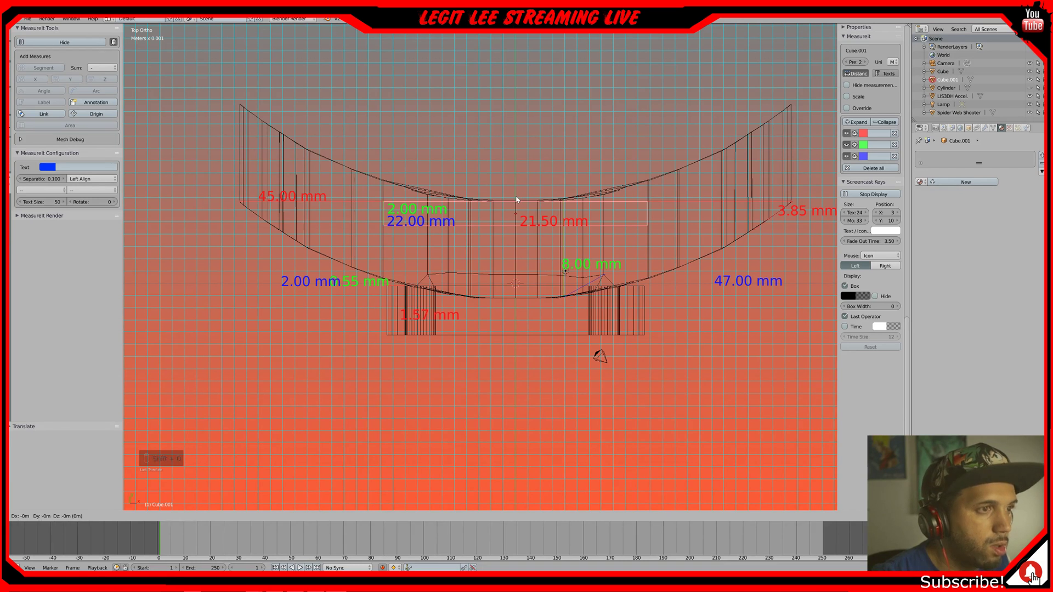
pyautogui.press('z')
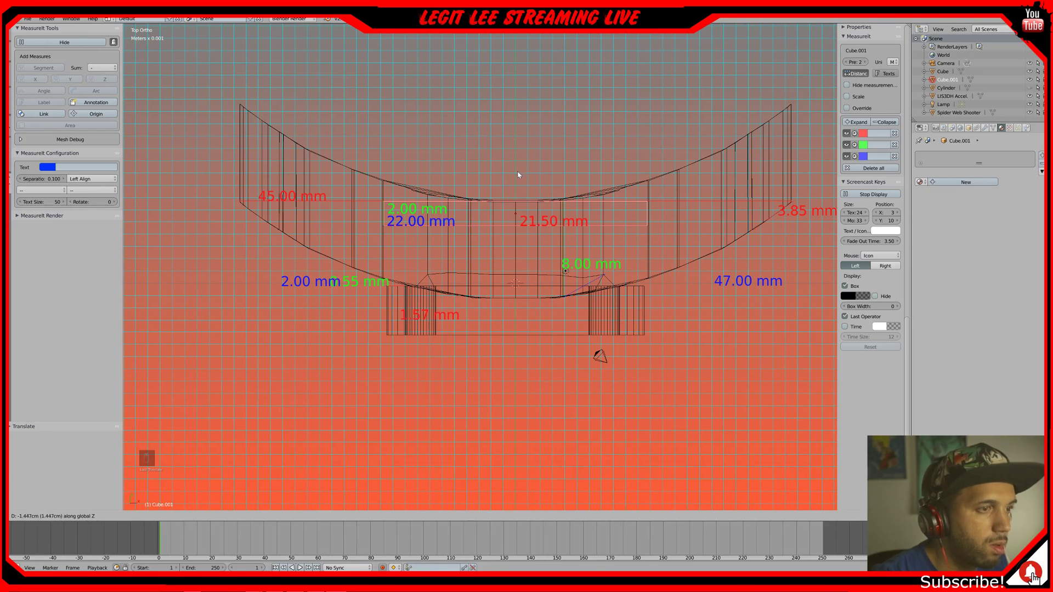
pyautogui.press('z')
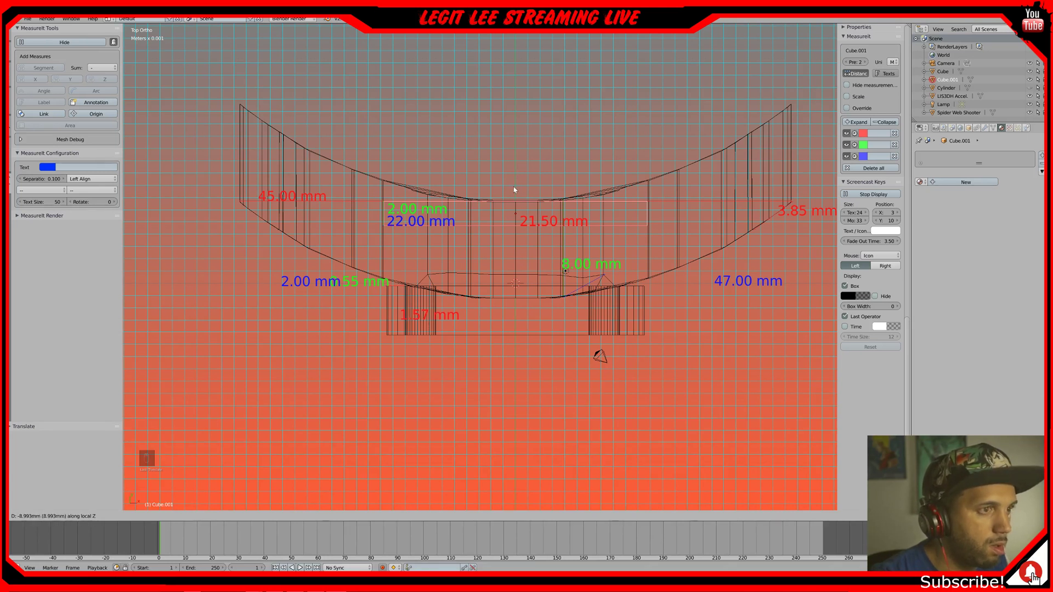
pyautogui.click(518, 204)
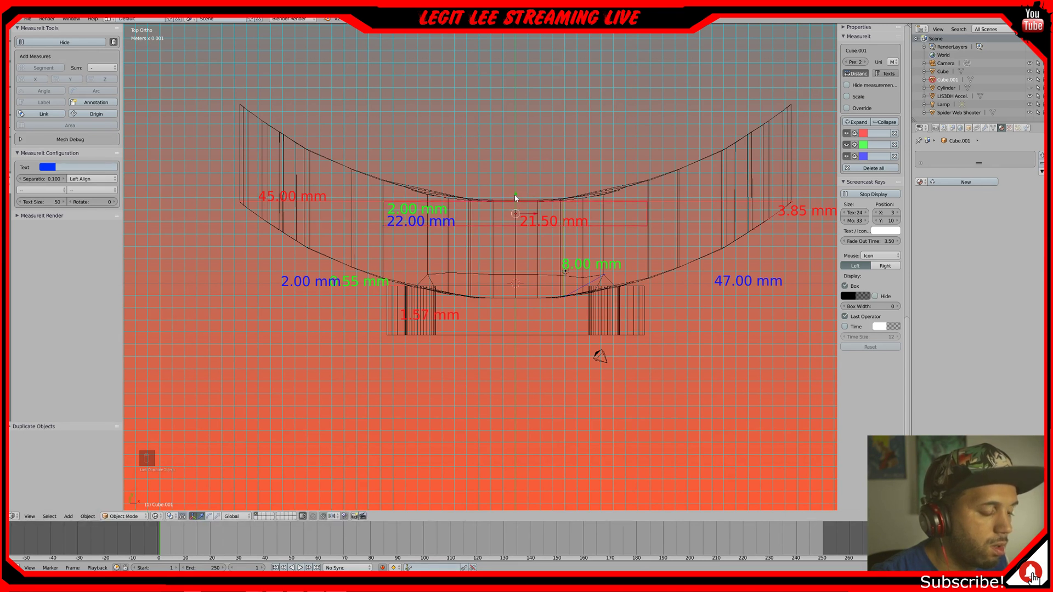
pyautogui.hotkey('shift', 'd')
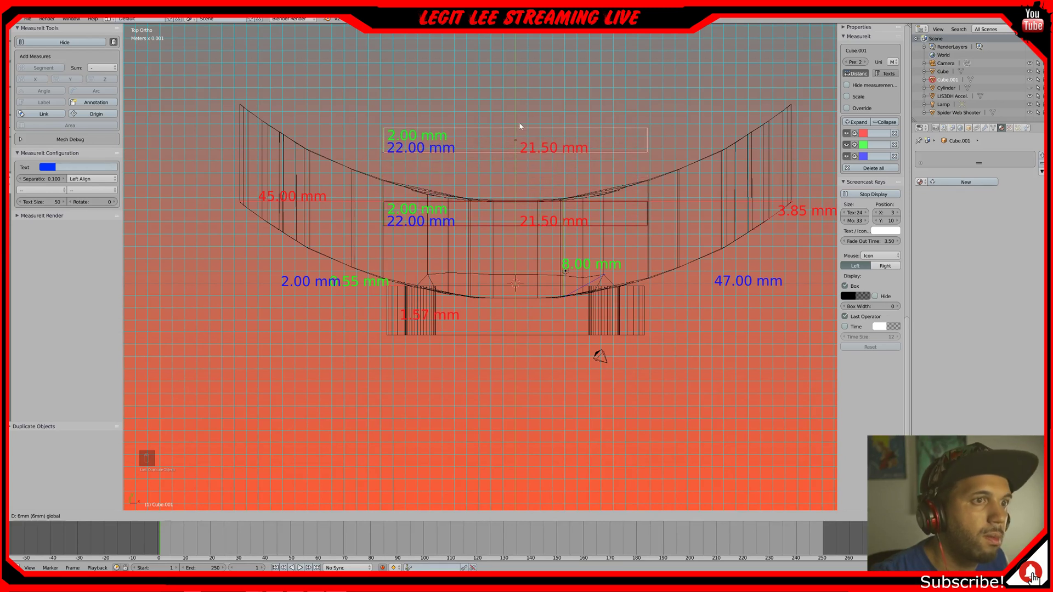
pyautogui.click(523, 103)
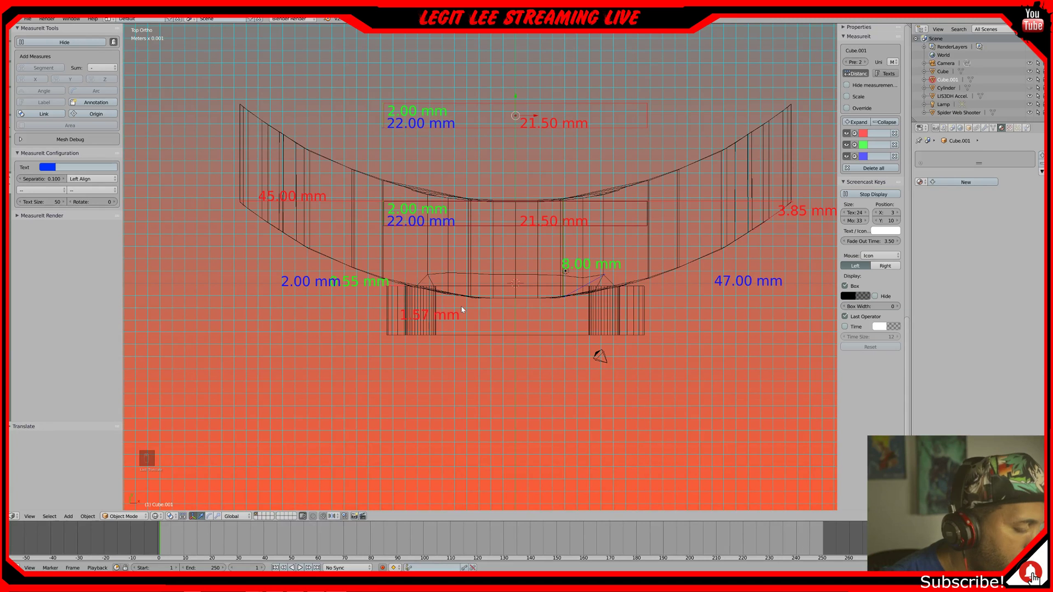
# - Try moving the LIS3DH Accel board about 4.83 mm along Y, up against the box inside the web shooter
pyautogui.press('a')
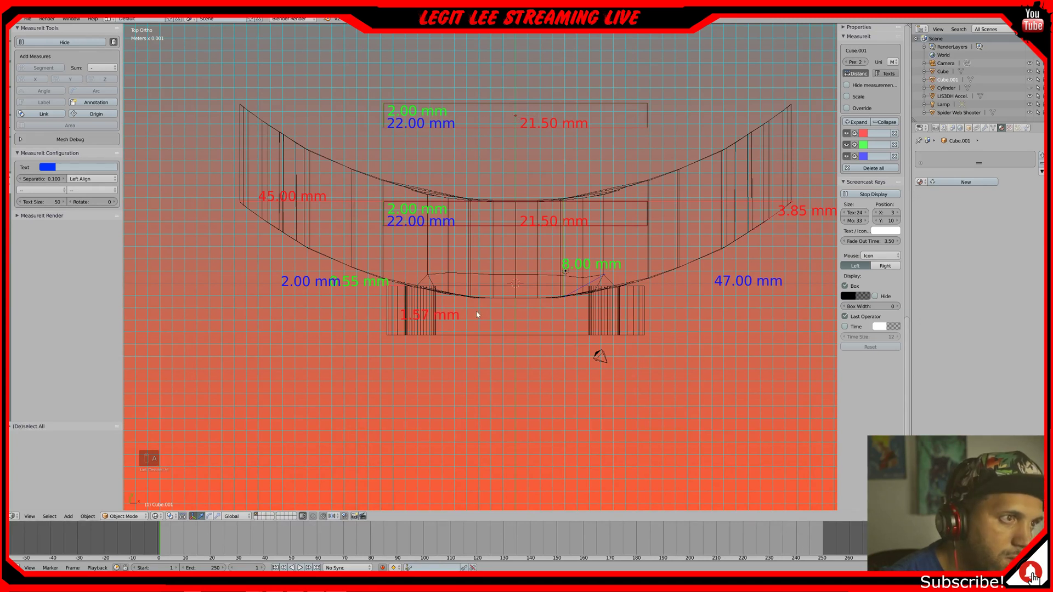
pyautogui.rightClick(439, 316)
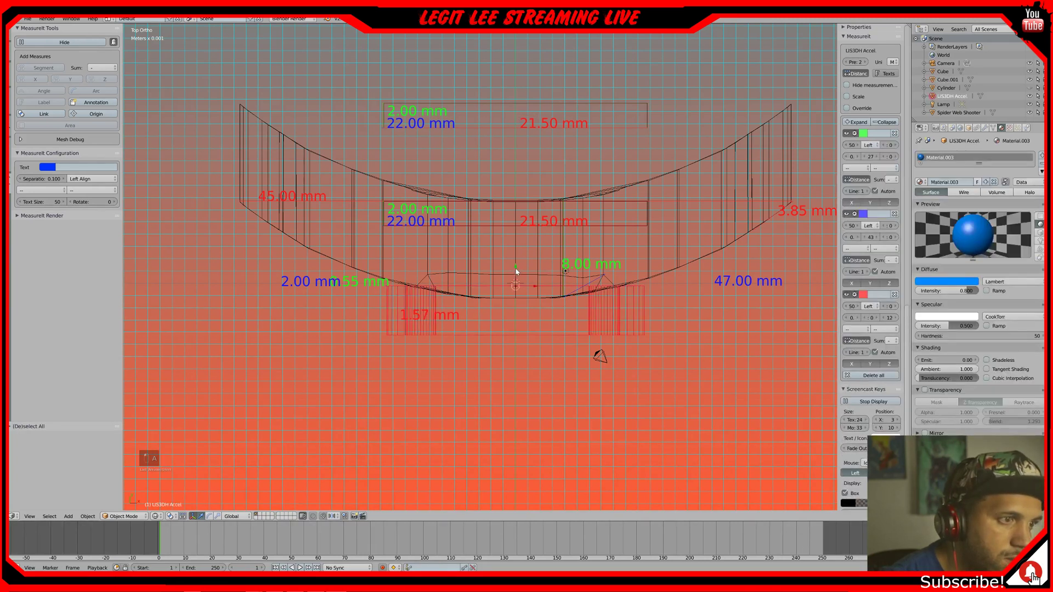
pyautogui.press('g')
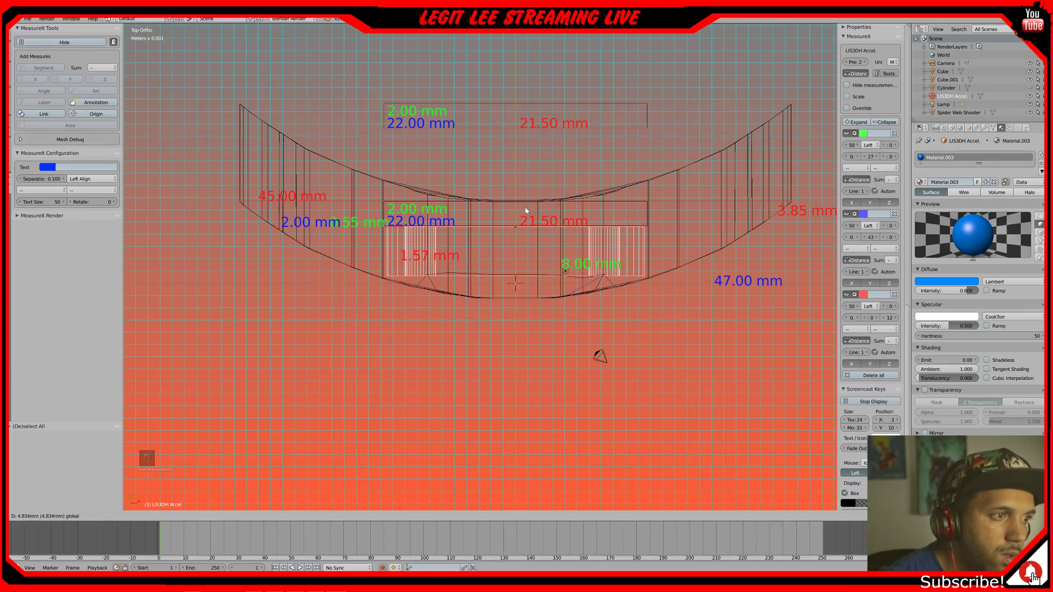
pyautogui.click(526, 211)
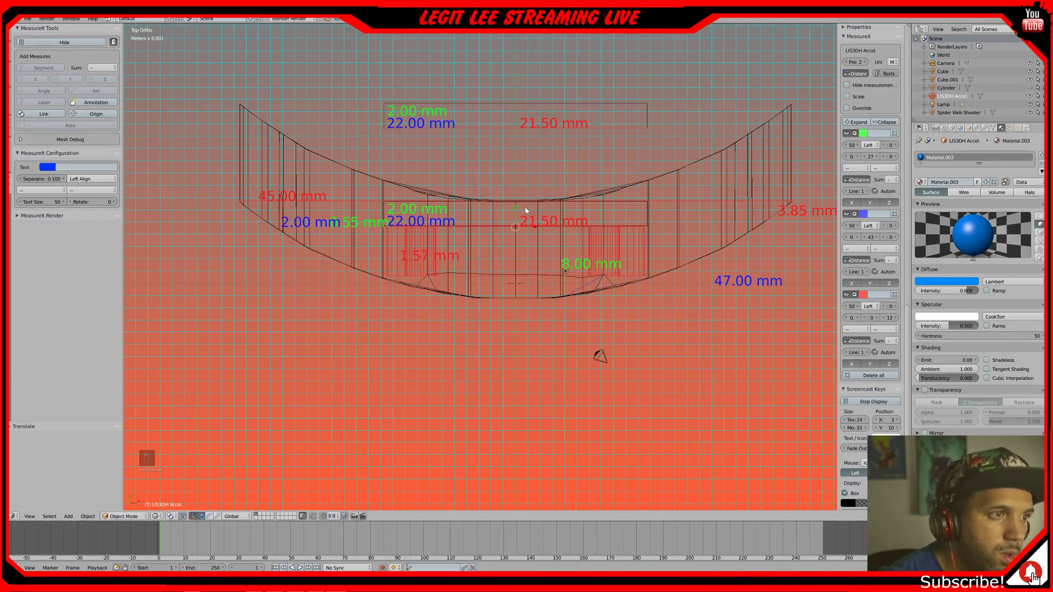
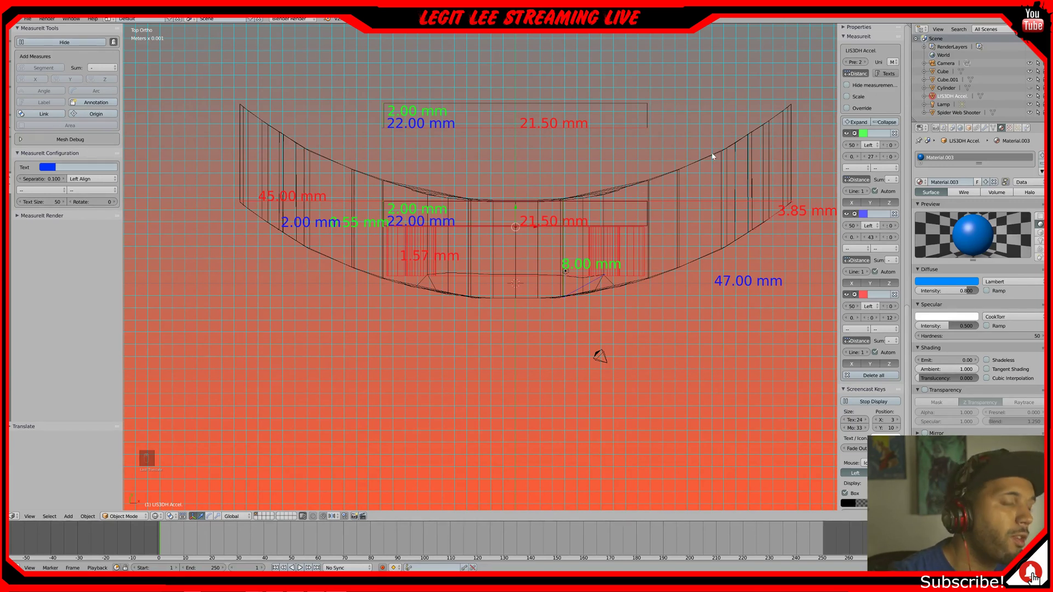
# - Move the LIS3DH Accel board out past the web shooter's outer curve and the original box along Y beyond its duplicate
pyautogui.keyDown('shift'); pyautogui.moveTo(713, 157); pyautogui.dragTo(670, 248, button='middle'); pyautogui.keyUp('shift')
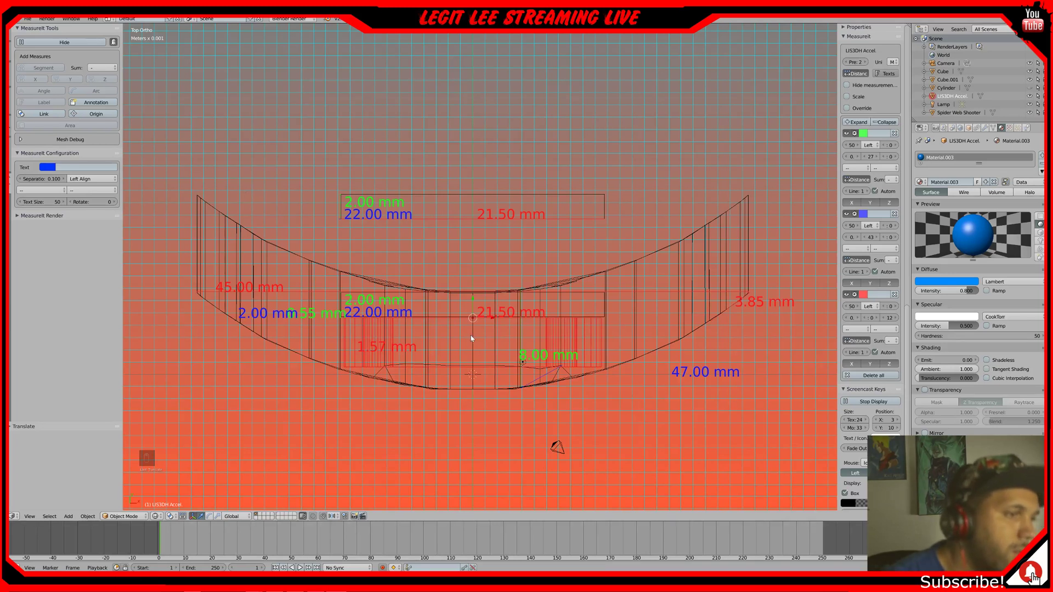
pyautogui.moveTo(474, 298); pyautogui.dragTo(473, 384)
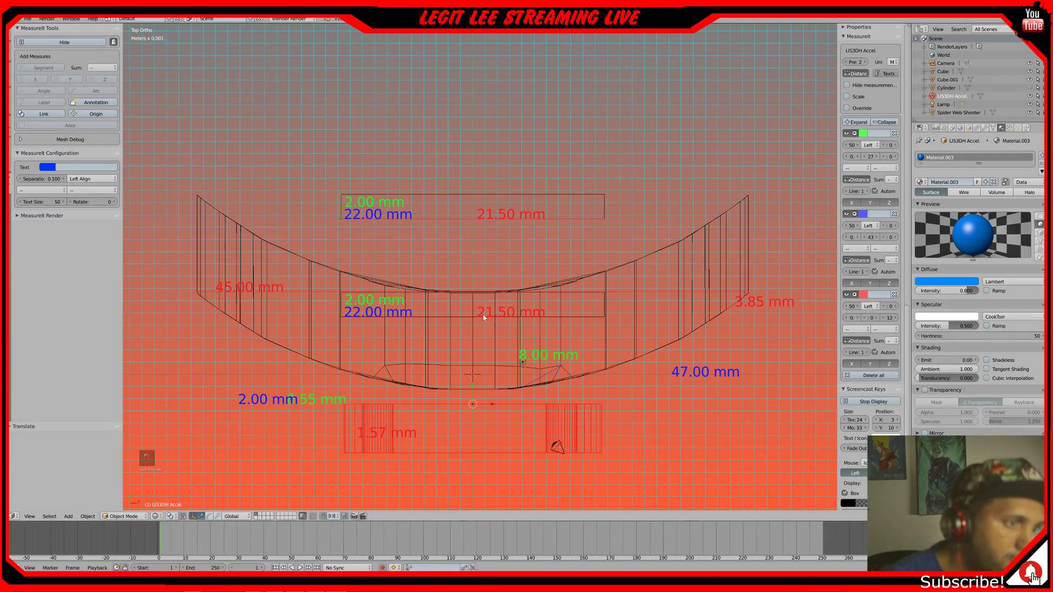
pyautogui.rightClick(458, 291)
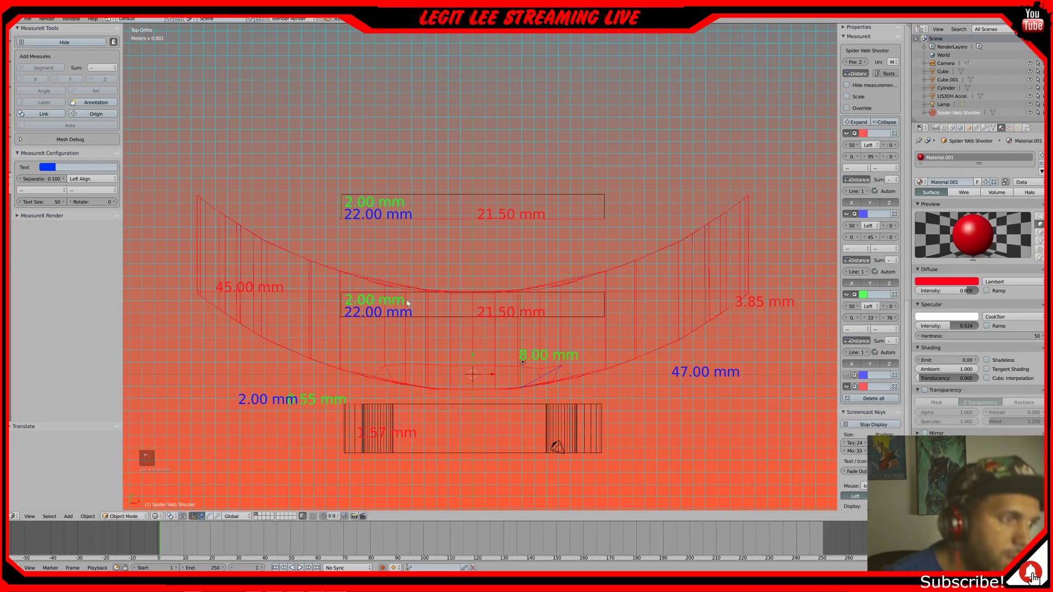
pyautogui.rightClick(373, 301)
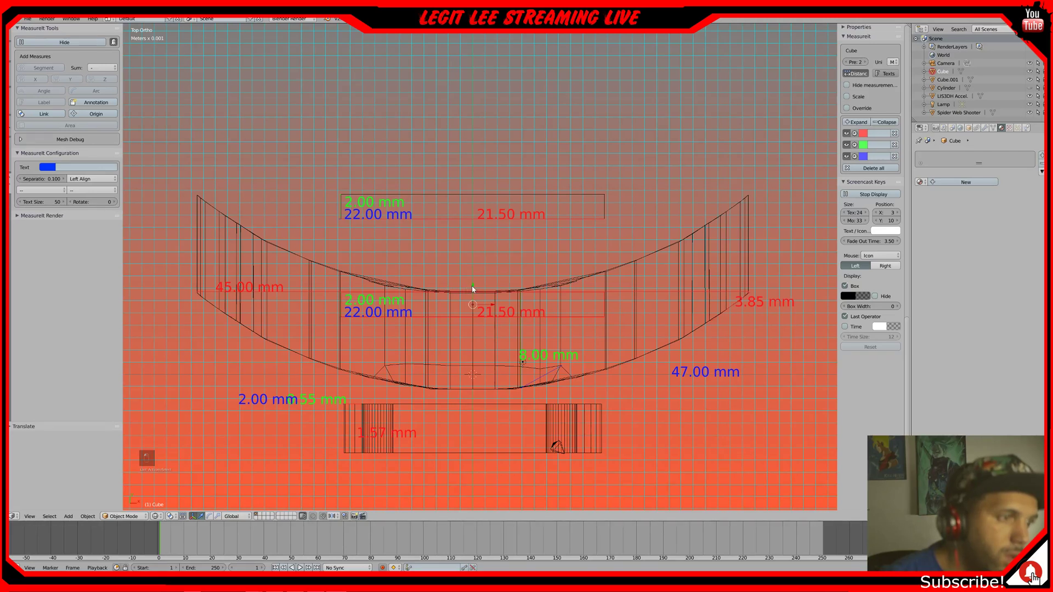
pyautogui.moveTo(473, 289); pyautogui.dragTo(498, 132)
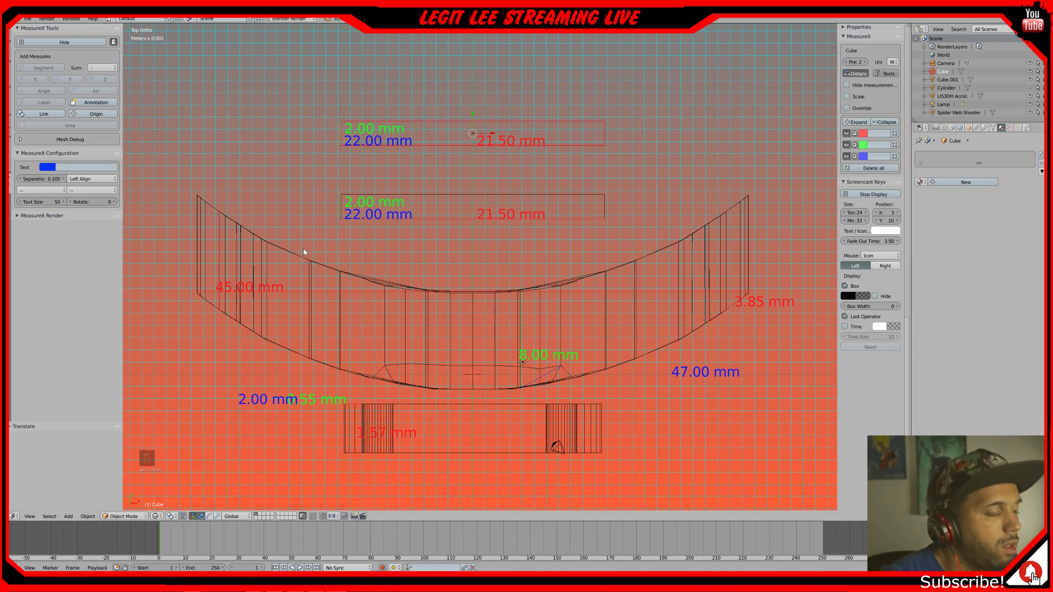
# - Open the Spider Web Shooter's mesh for editing in a wireframe top view
pyautogui.rightClick(469, 297)
pyautogui.press('z')
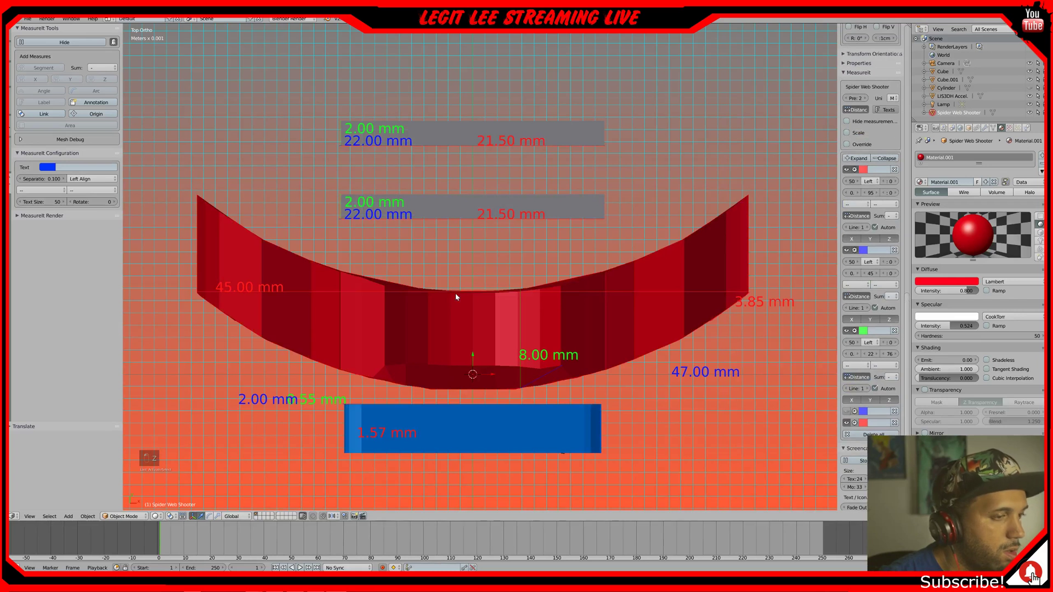
pyautogui.press('Tab')
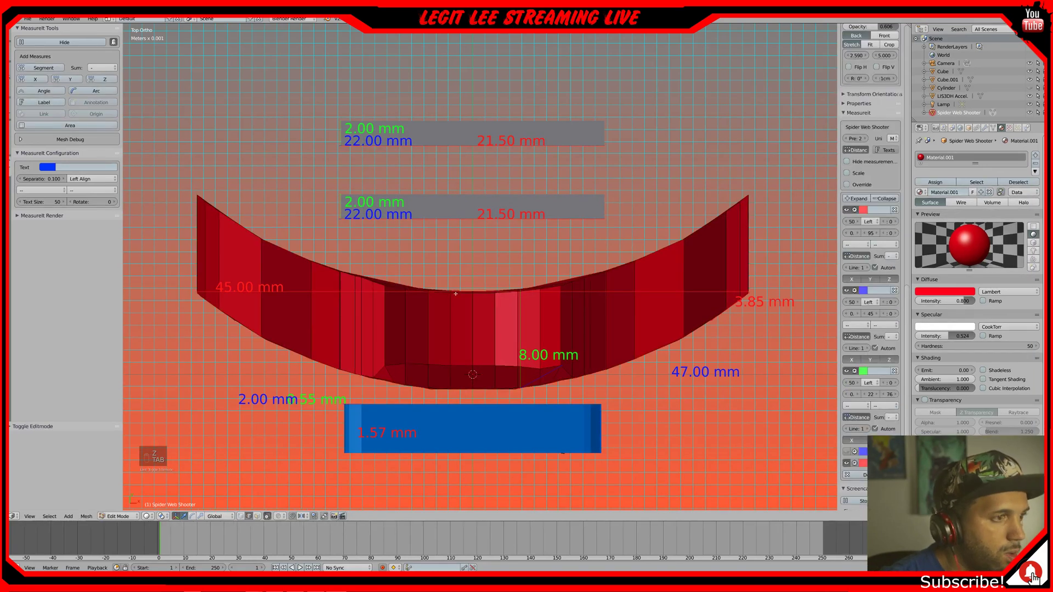
pyautogui.moveTo(456, 292); pyautogui.dragTo(458, 301, button='middle')
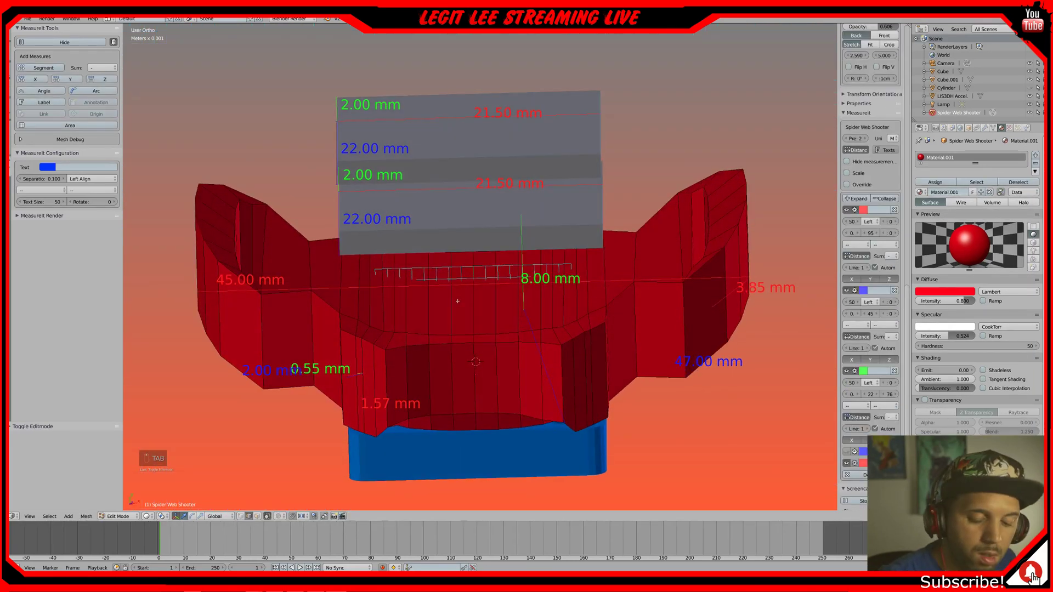
pyautogui.press('KP_1')
pyautogui.press('KP_7')
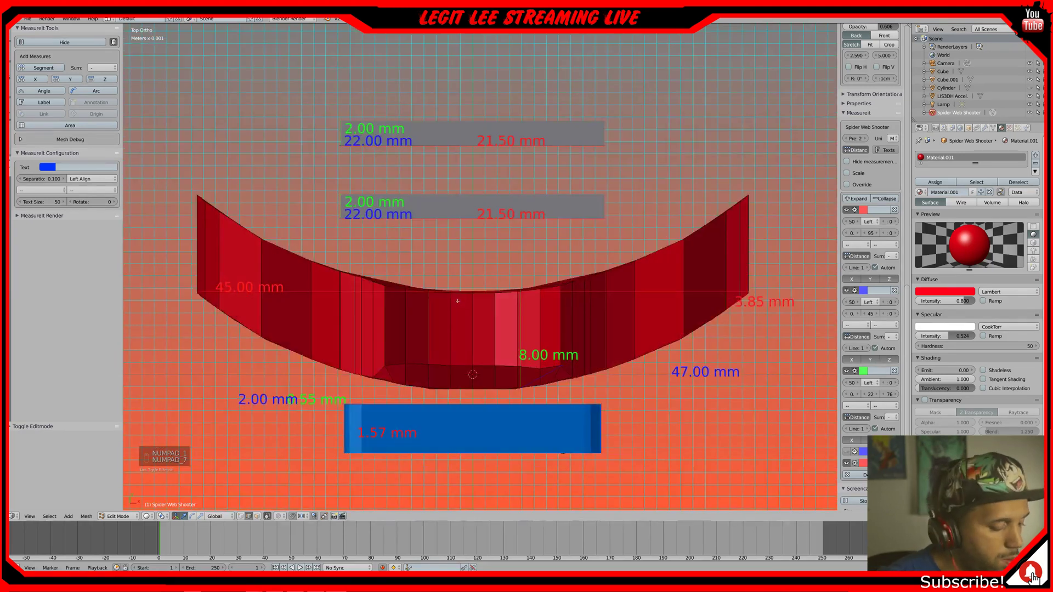
pyautogui.press('z')
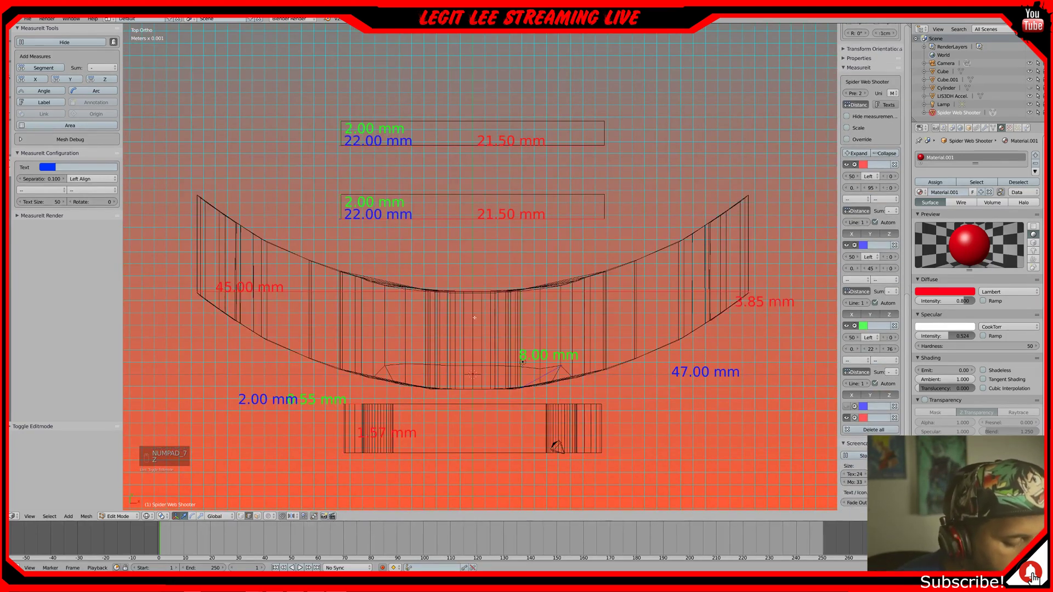
# - Switch to vertex selection and circle-select only the vertices along the web shooter's inner curve
pyautogui.press('c')
pyautogui.moveTo(234, 206)
pyautogui.mouseDown()
pyautogui.moveTo(285, 253)
pyautogui.moveTo(455, 288)
pyautogui.moveTo(619, 258)
pyautogui.moveTo(763, 185)
pyautogui.mouseUp()
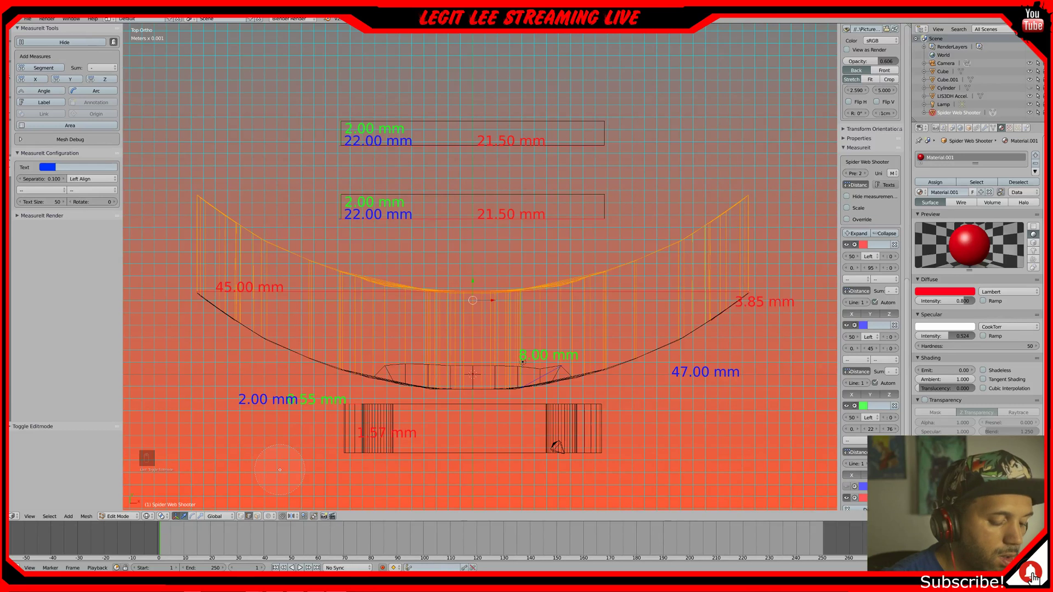
pyautogui.click(242, 516)
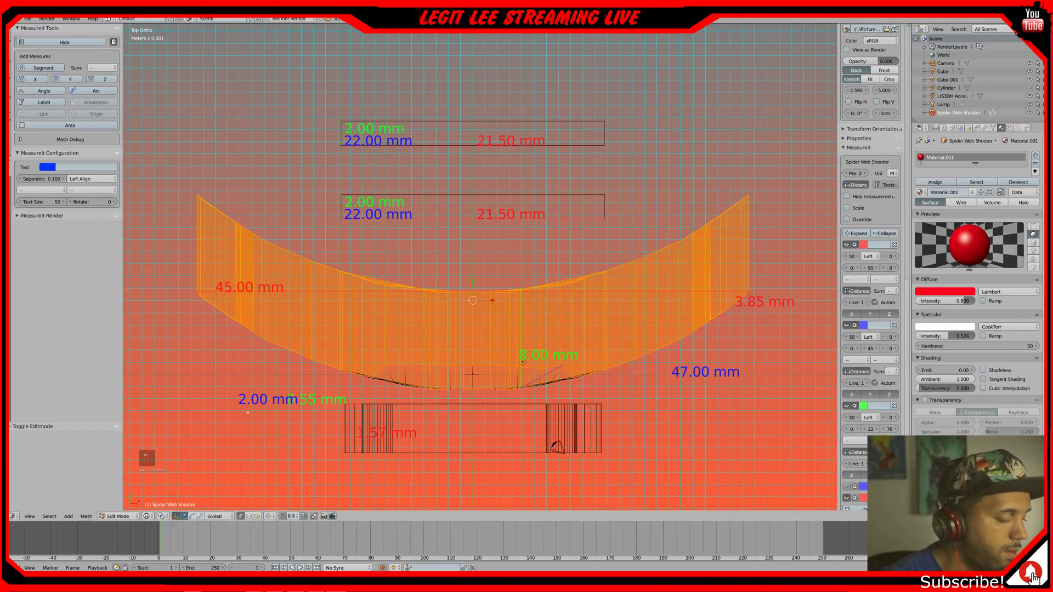
pyautogui.press('z')
pyautogui.press('z')
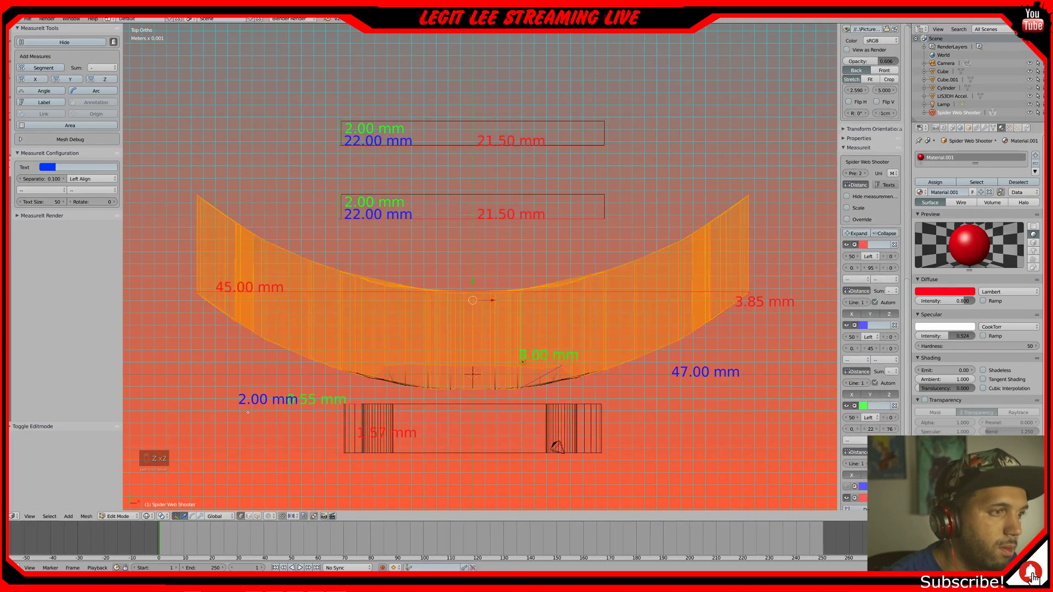
pyautogui.press('a')
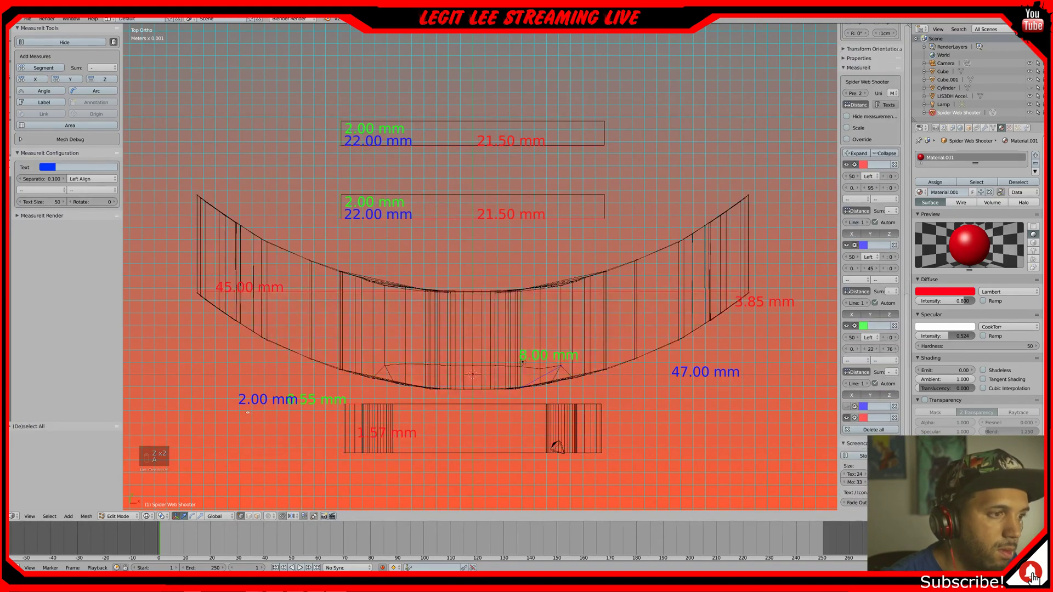
pyautogui.press('c')
pyautogui.moveTo(204, 228)
pyautogui.mouseDown()
pyautogui.moveTo(225, 220)
pyautogui.moveTo(383, 285)
pyautogui.moveTo(620, 268)
pyautogui.moveTo(786, 163)
pyautogui.mouseUp()
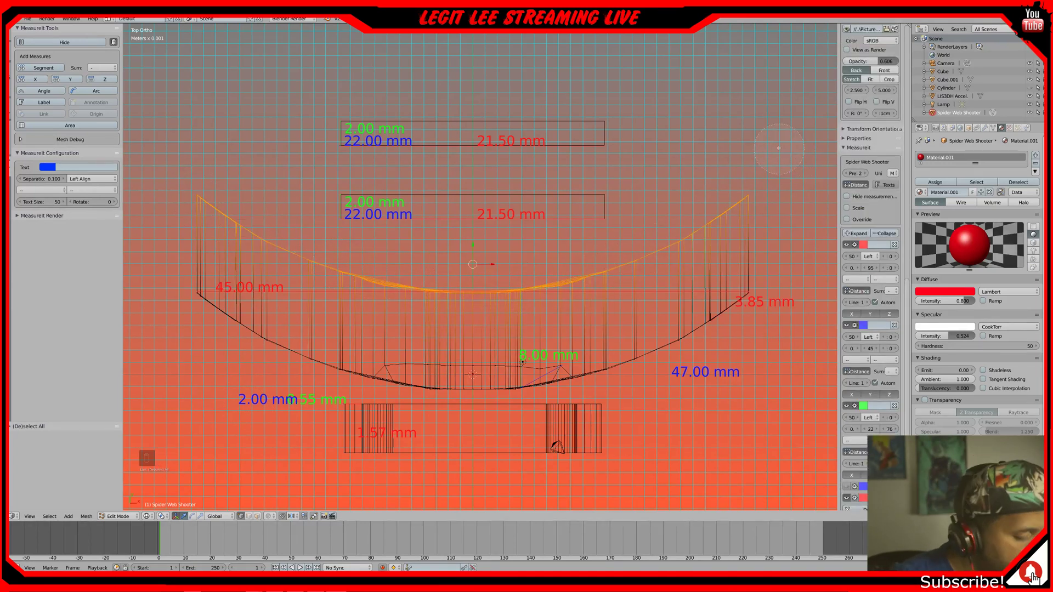
pyautogui.rightClick(773, 142)
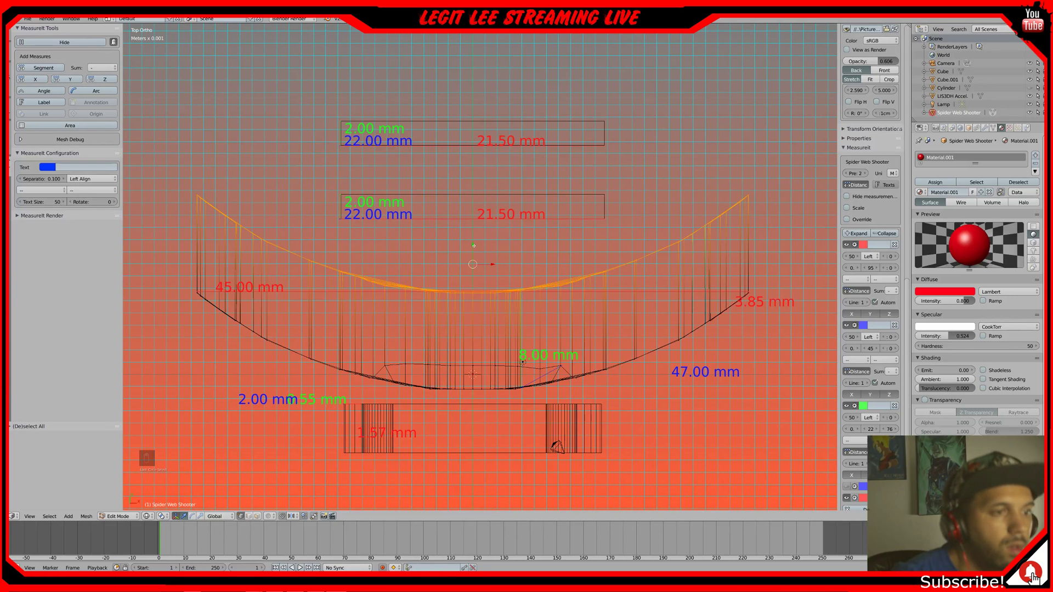
# - Move the selected inner-curve vertices about 1 mm along Y, fine-tuning the web shooter's thickness to 9.00 mm
pyautogui.press('g')
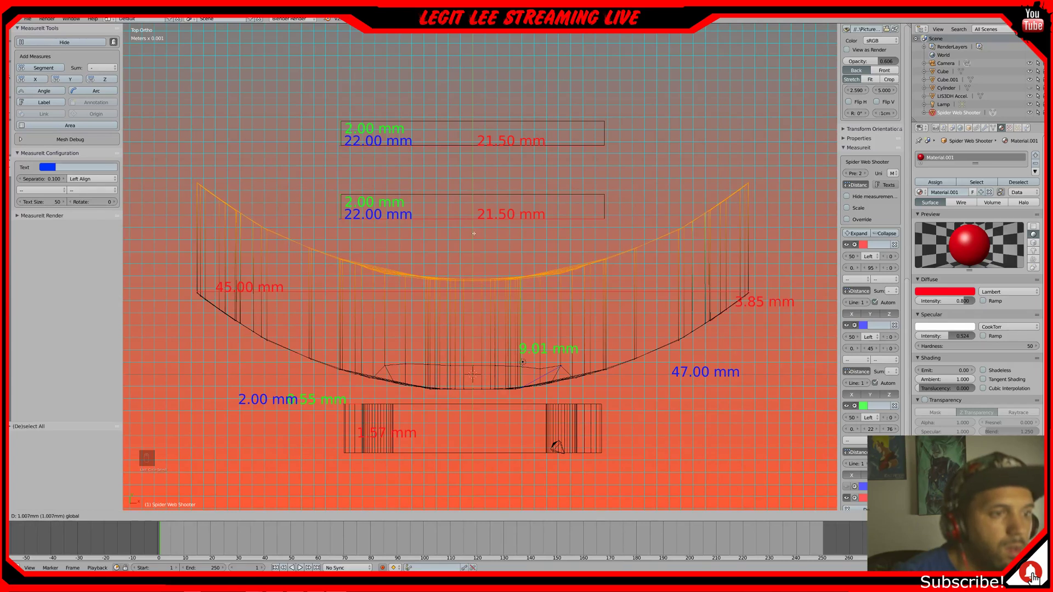
pyautogui.click(473, 234)
pyautogui.scroll(6, 473, 234)
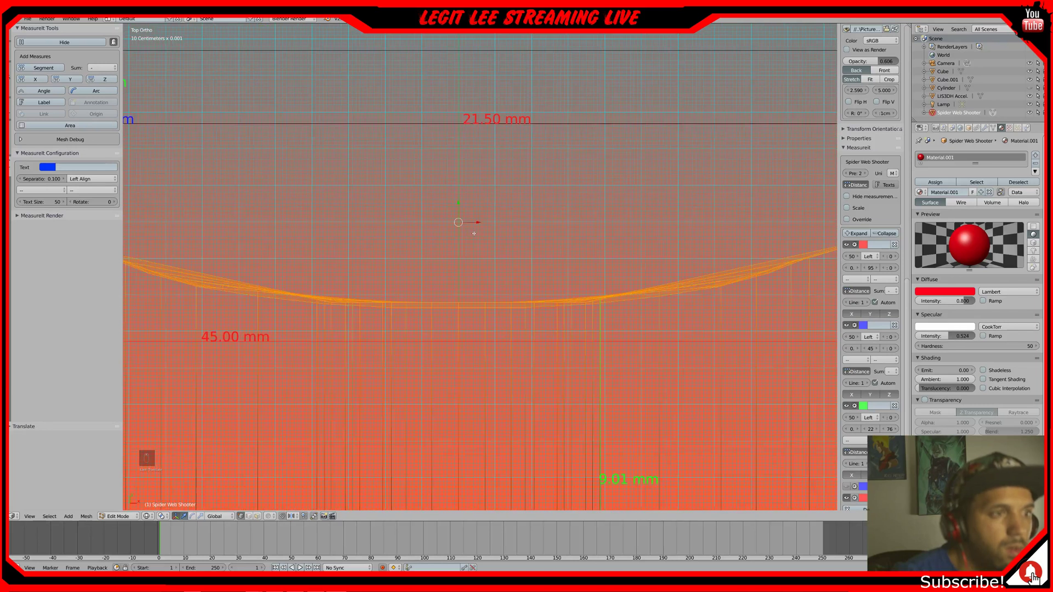
pyautogui.press('g')
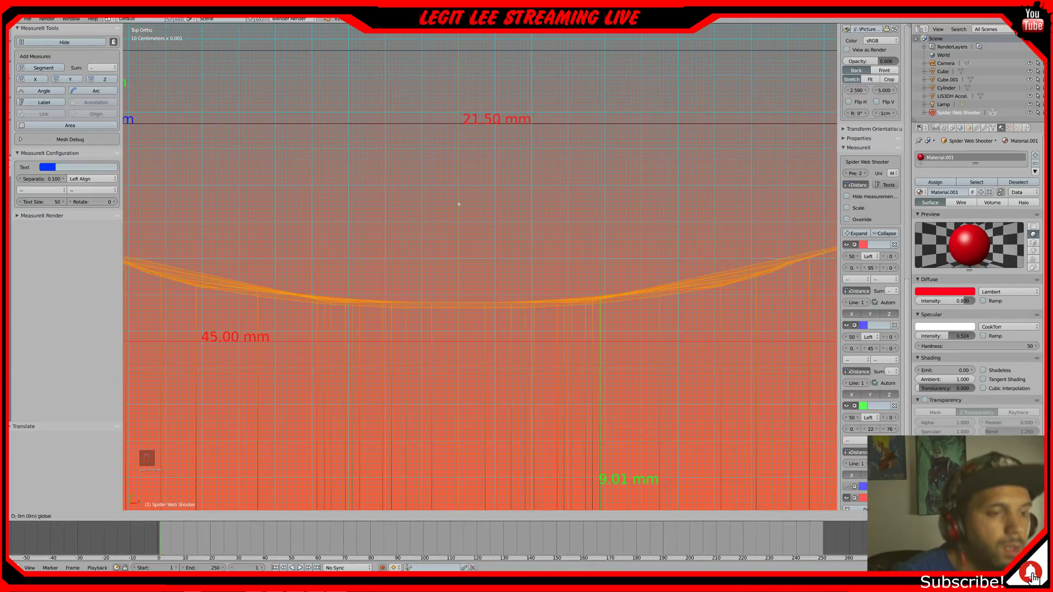
pyautogui.click(459, 204)
pyautogui.scroll(-7, 474, 287)
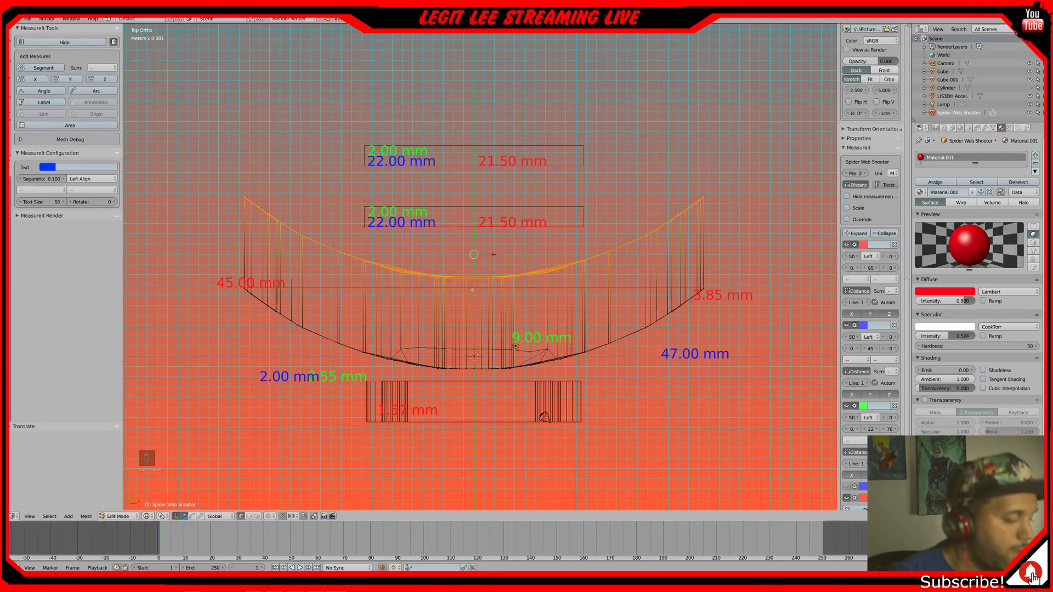
# - Finish editing the web shooter's mesh and move the original box along Y into the shooter, just inside its inner curve
pyautogui.press('a')
pyautogui.scroll(-4, 871, 219)
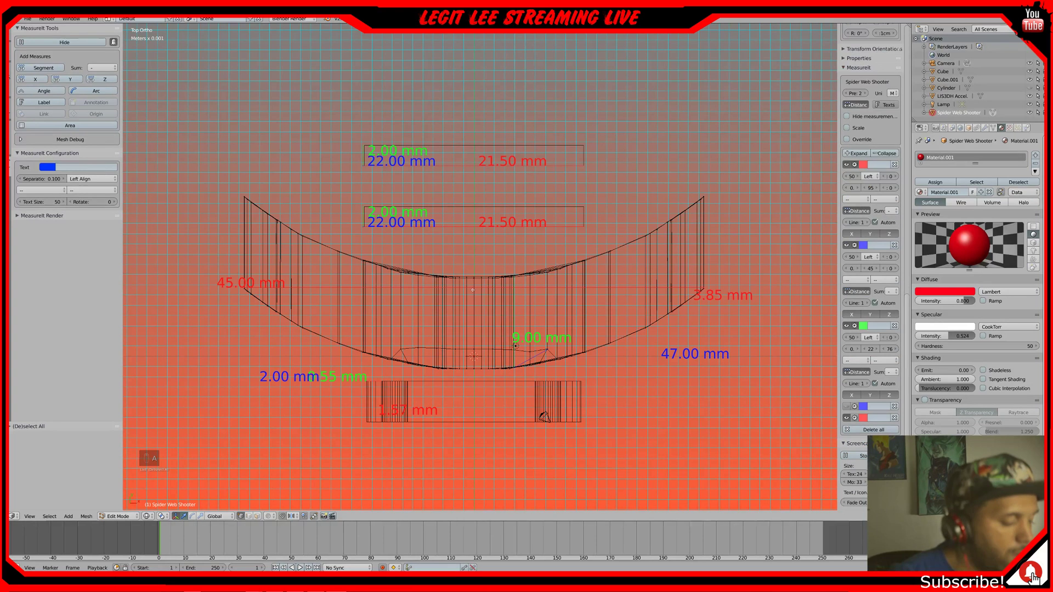
pyautogui.press('Tab')
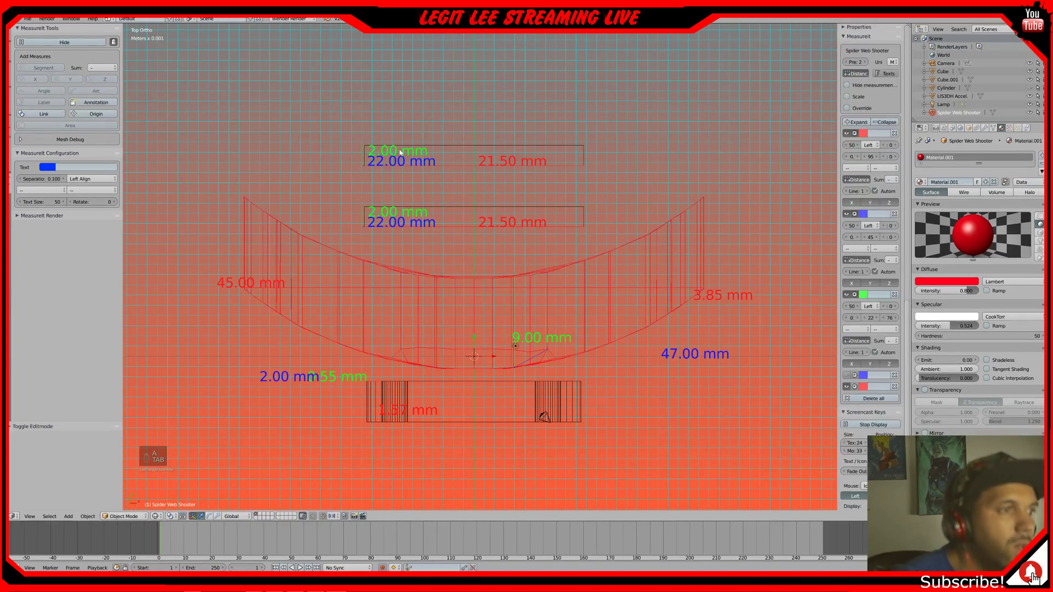
pyautogui.rightClick(459, 208)
pyautogui.rightClick(475, 157)
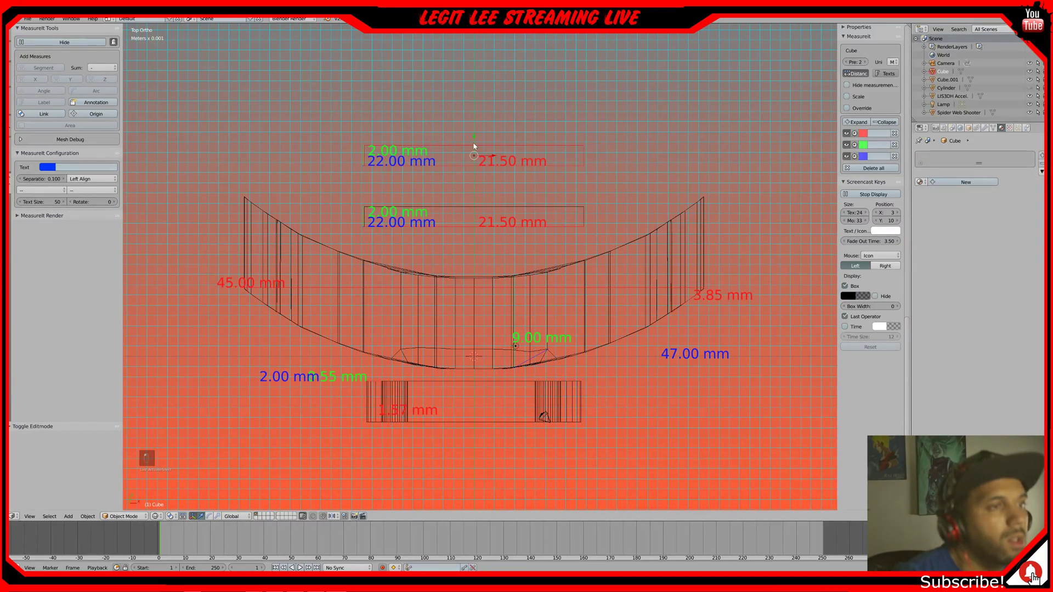
pyautogui.press('g')
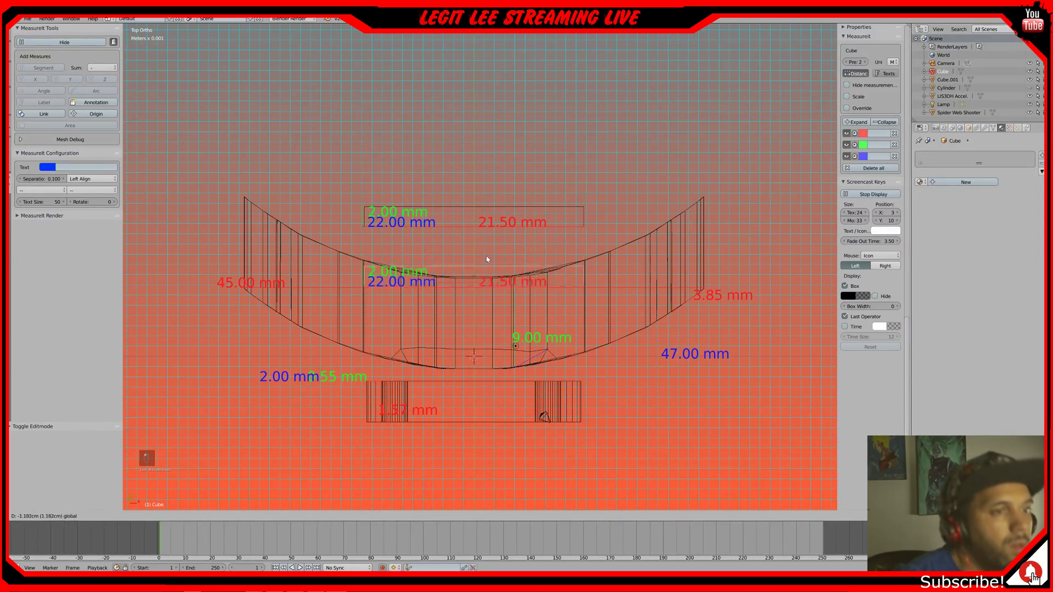
pyautogui.click(487, 272)
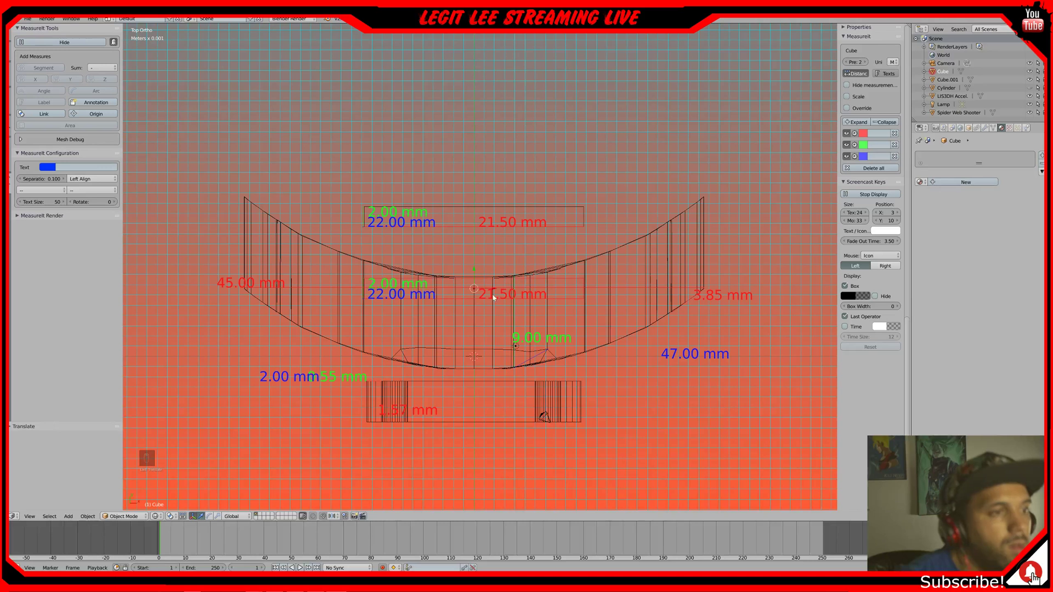
# - Move the LIS3DH Accel board about 8 mm along Y into the web shooter, directly below the box
pyautogui.rightClick(497, 372)
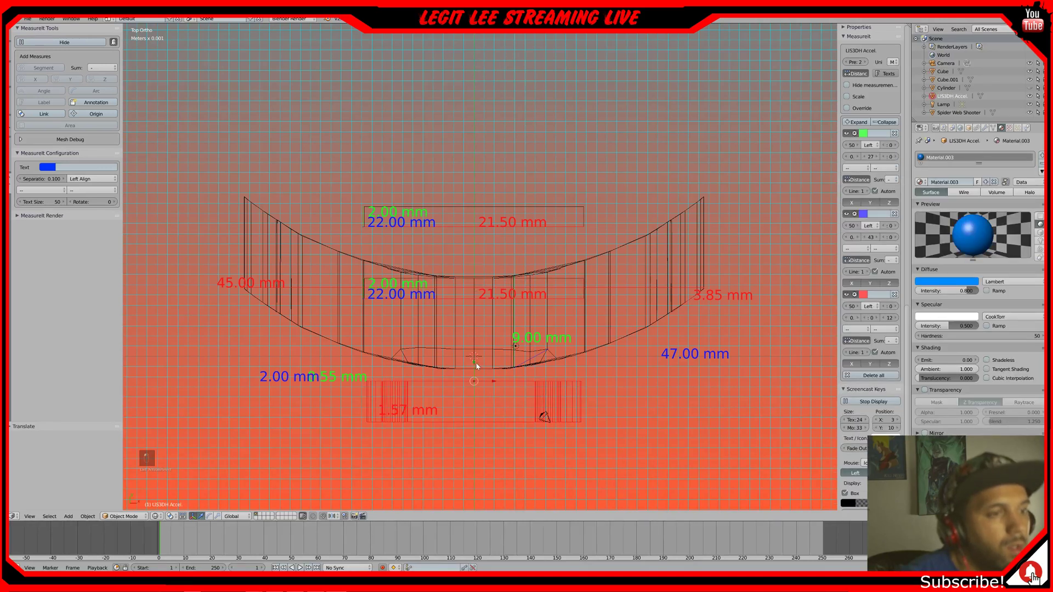
pyautogui.press('g')
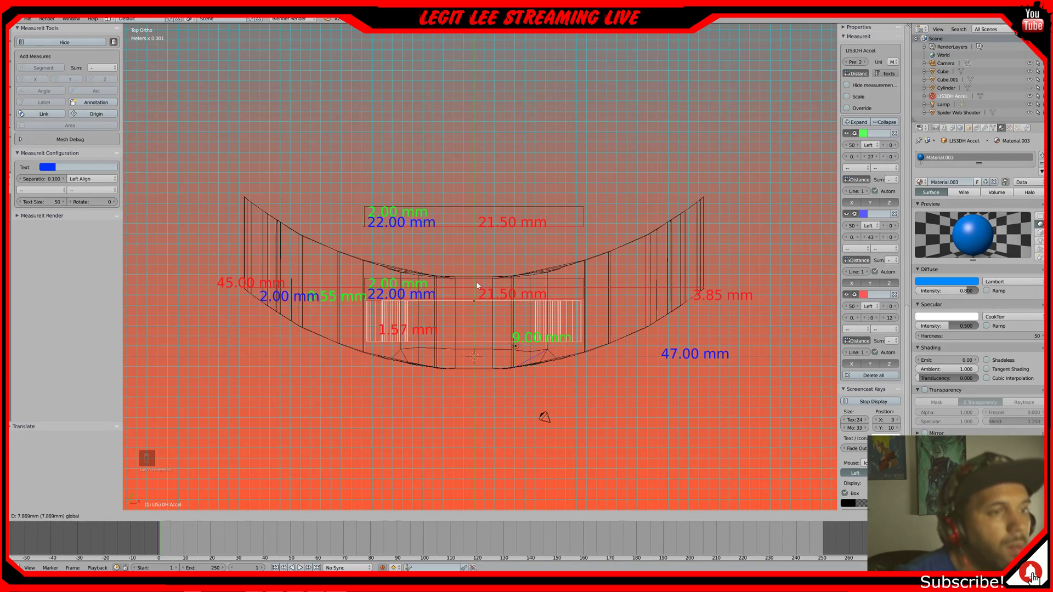
pyautogui.click(478, 285)
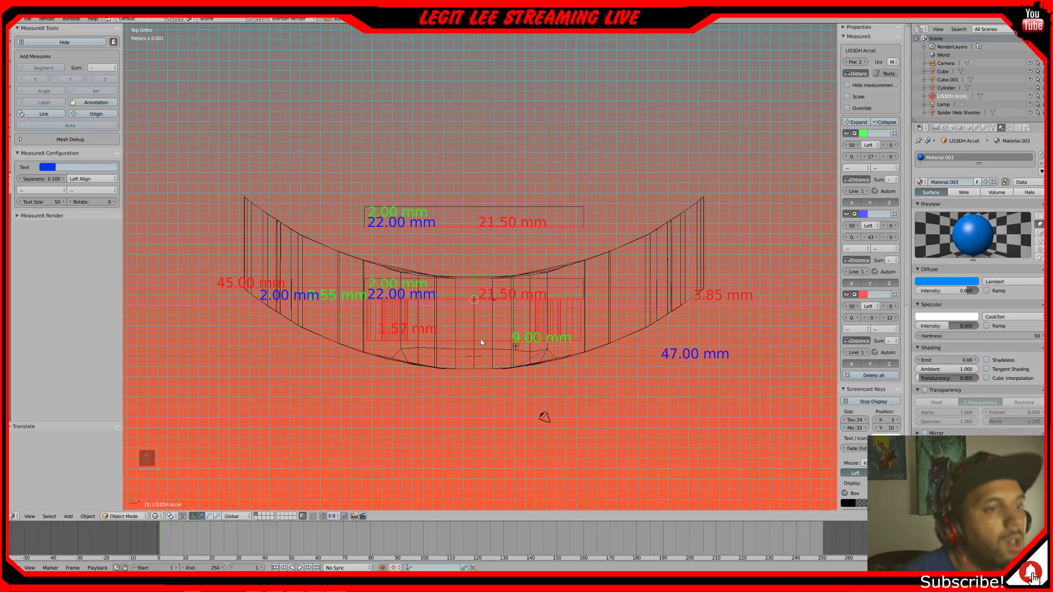
# - Reopen the web shooter's mesh in solid shading and move the second-from-right vertex of the recess edge about 0.4 mm up along Y
pyautogui.scroll(2, 522, 358)
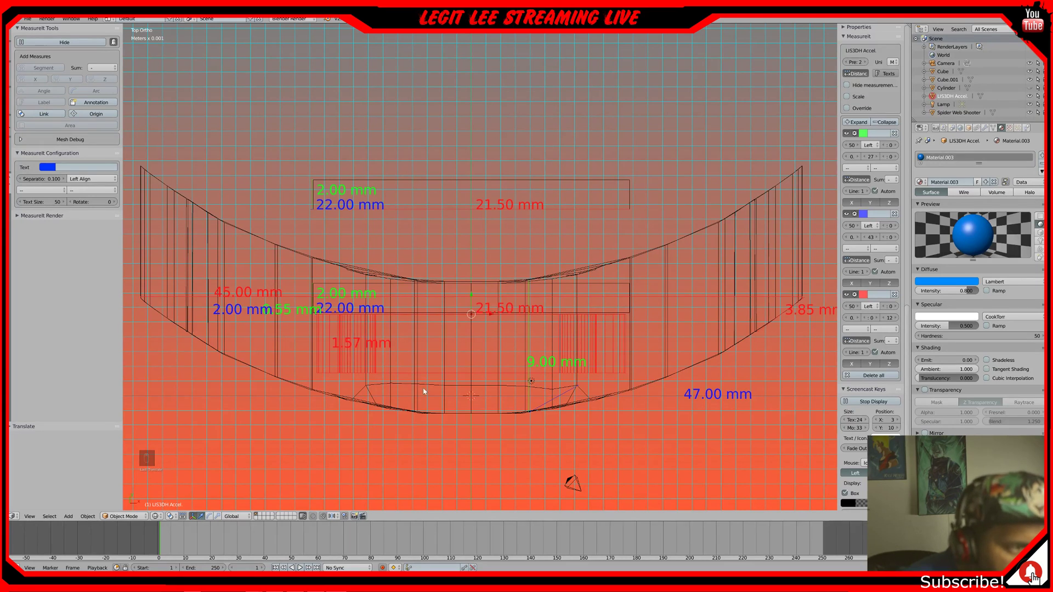
pyautogui.rightClick(554, 383)
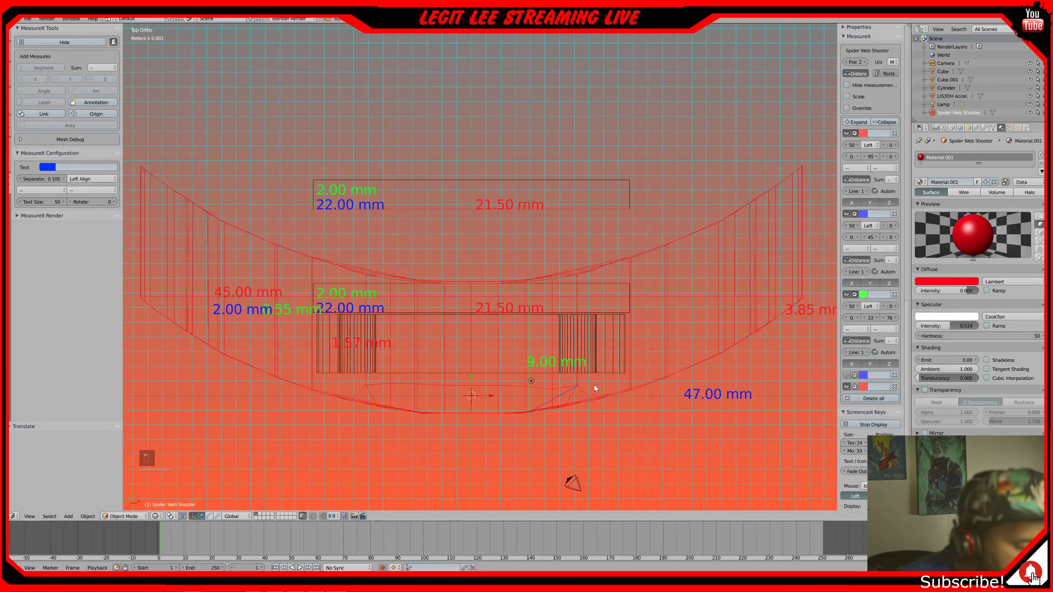
pyautogui.press('z')
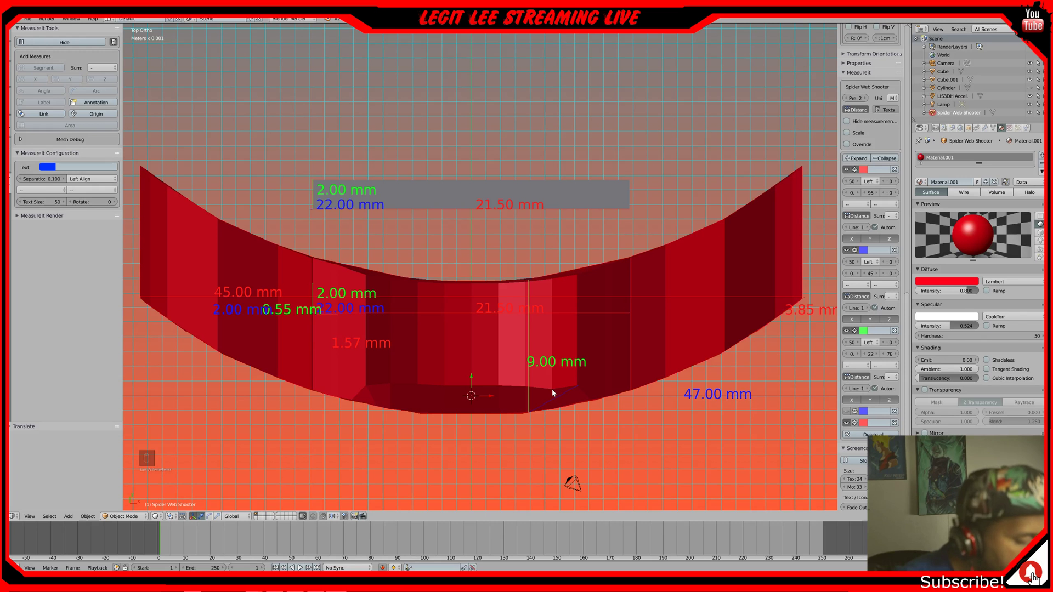
pyautogui.press('Tab')
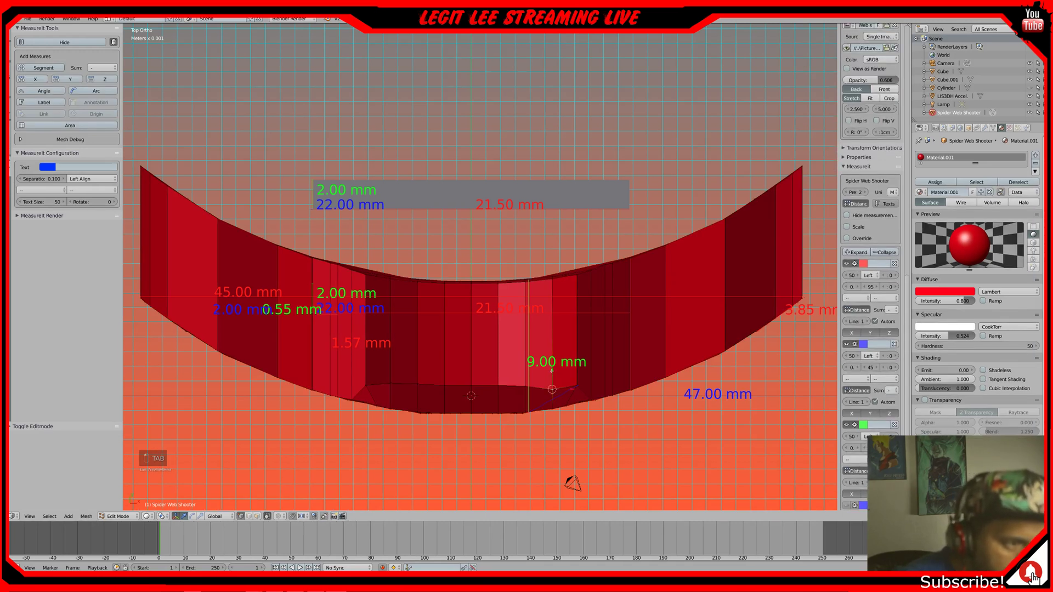
pyautogui.moveTo(552, 371); pyautogui.dragTo(552, 364)
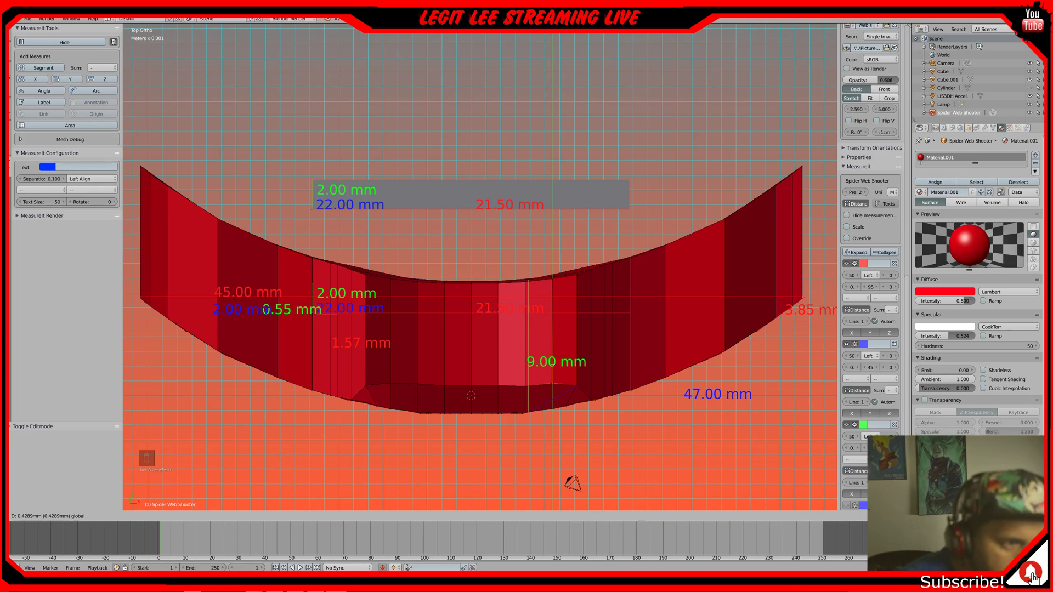
pyautogui.moveTo(552, 363); pyautogui.dragTo(551, 364)
pyautogui.scroll(2, 529, 378)
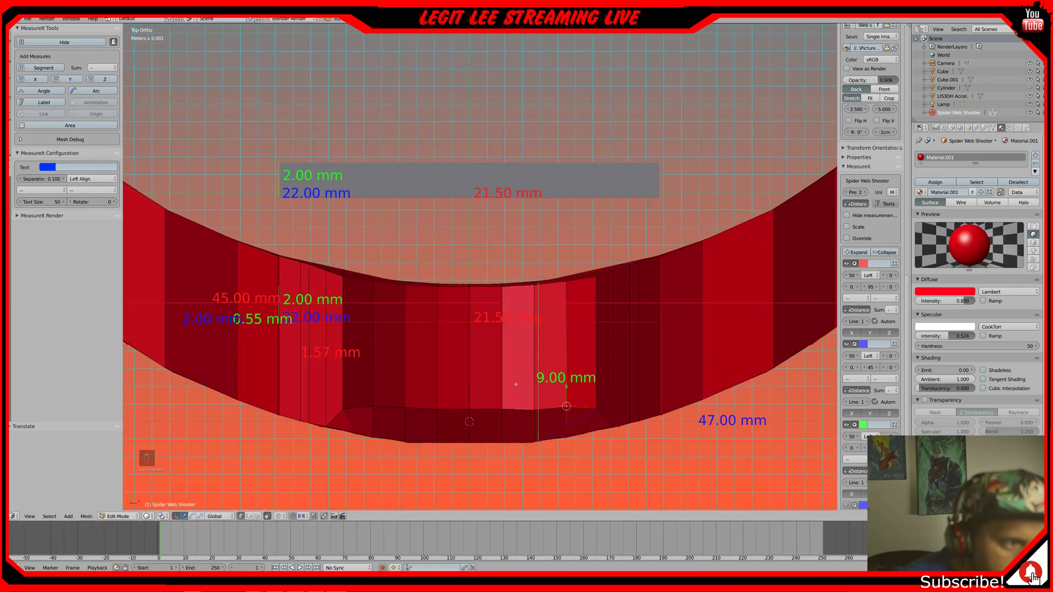
pyautogui.keyDown('shift'); pyautogui.moveTo(517, 377); pyautogui.dragTo(582, 270, button='middle'); pyautogui.keyUp('shift')
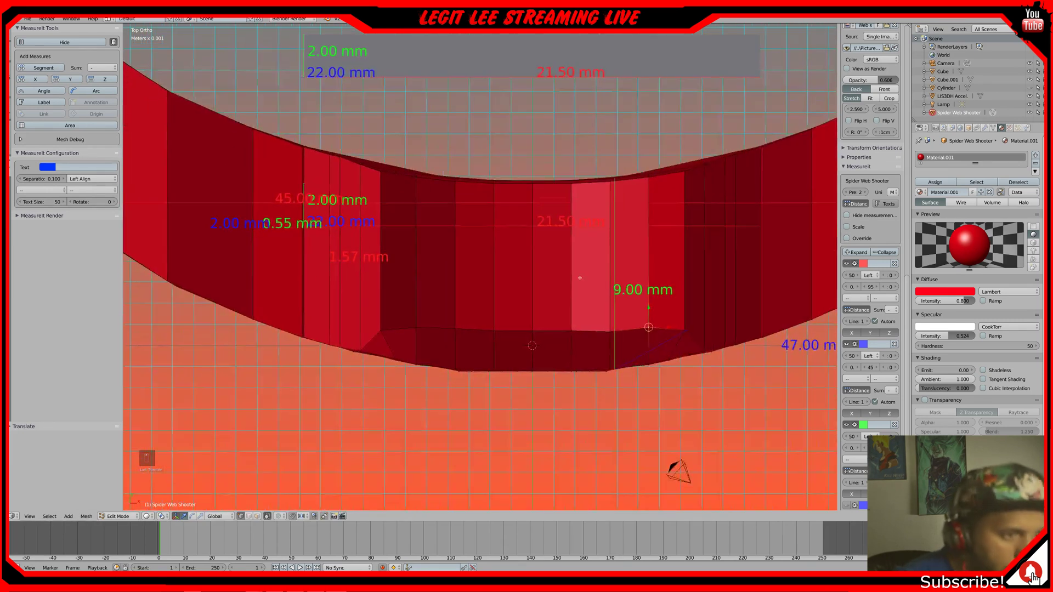
# - Level two neighbouring vertices right of centre on the recess edge, nudging the inner one up and the outer one down along Y
pyautogui.scroll(2, 635, 293)
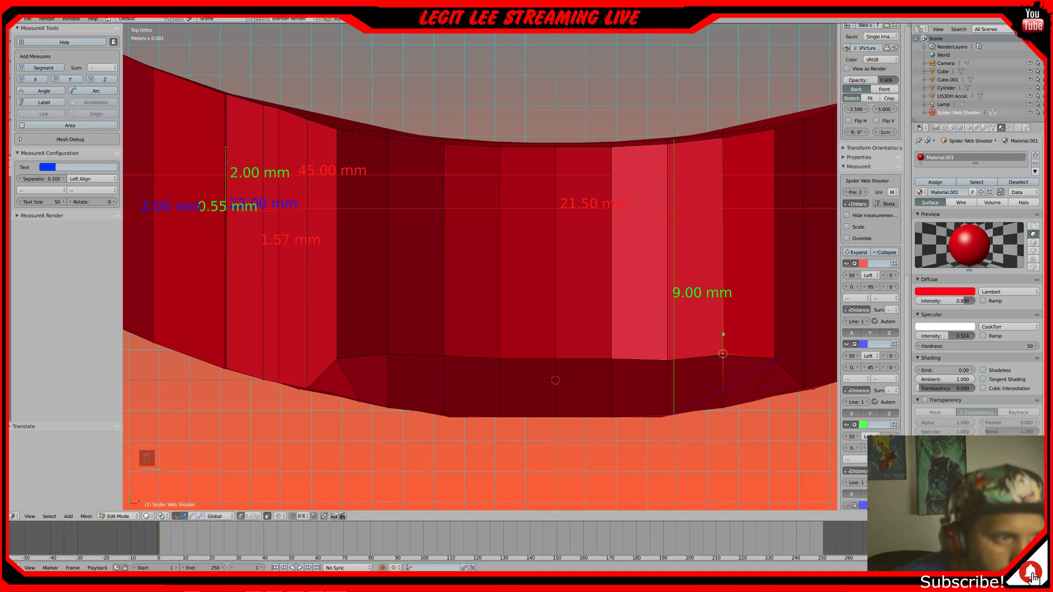
pyautogui.rightClick(667, 356)
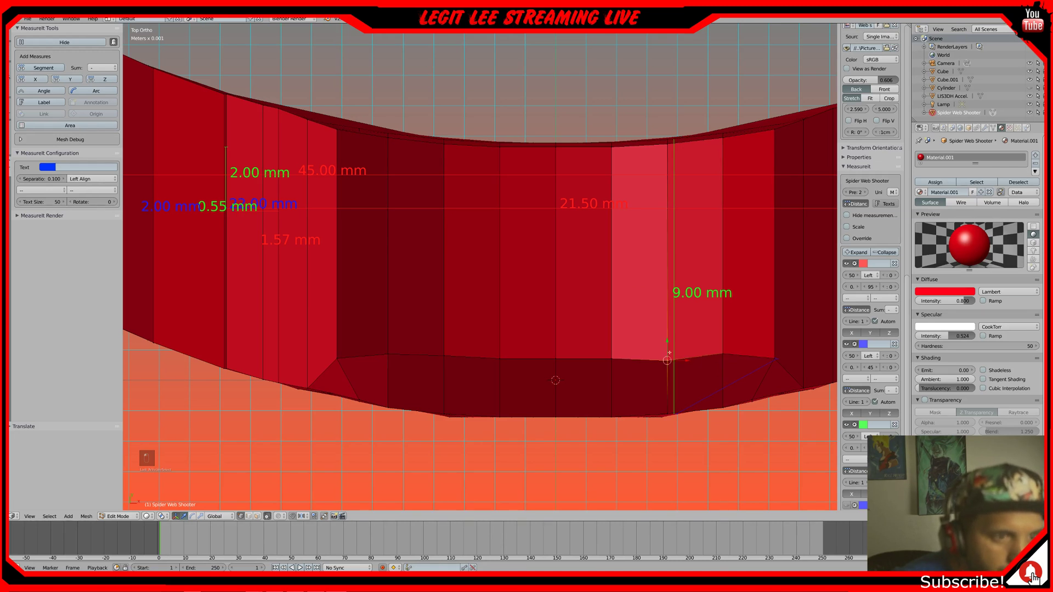
pyautogui.press('g')
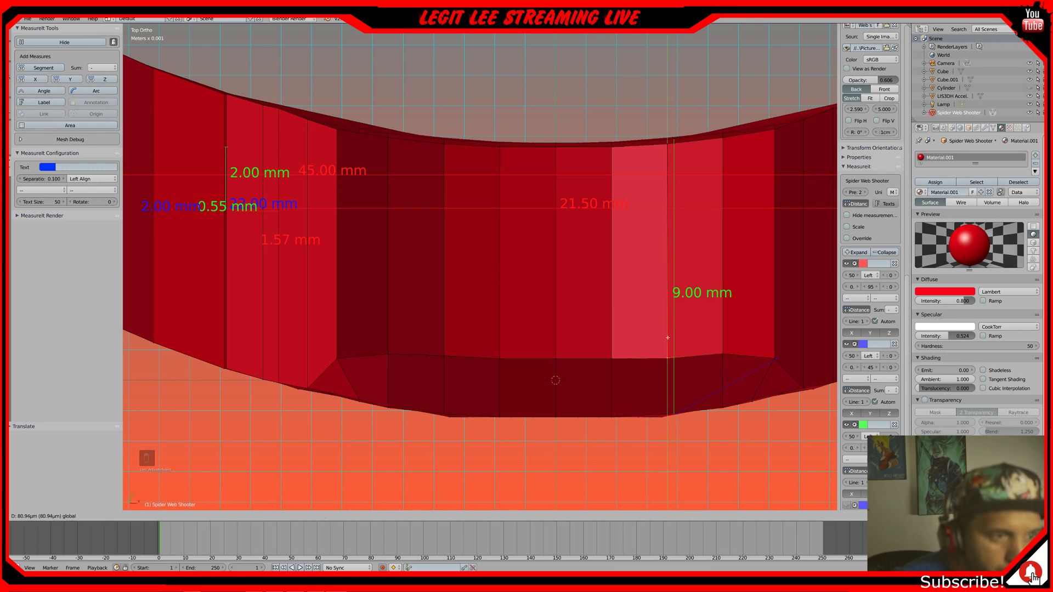
pyautogui.click(668, 337)
pyautogui.rightClick(724, 354)
pyautogui.press('g')
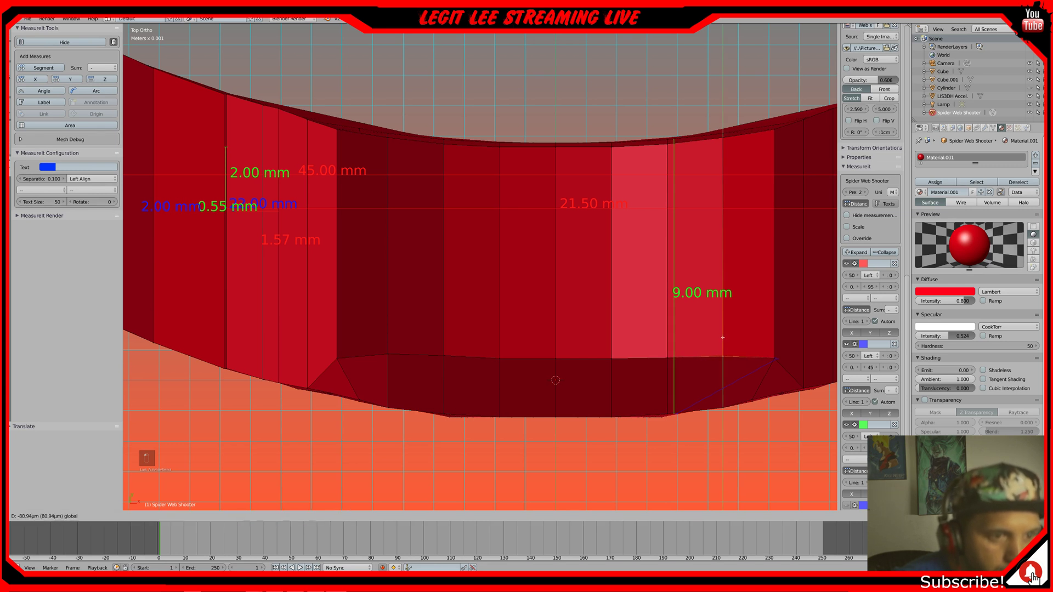
pyautogui.click(723, 357)
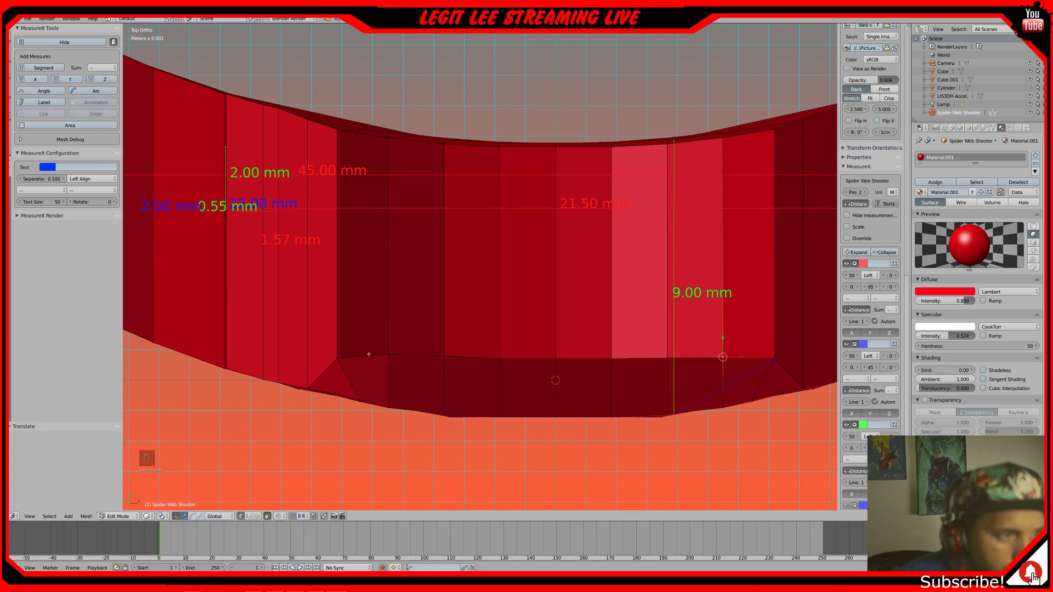
# - Nudge the vertices left of centre on the recess edge down along Y and recheck the right-hand ones to straighten the edge
pyautogui.rightClick(388, 354)
pyautogui.moveTo(387, 333); pyautogui.dragTo(388, 334)
pyautogui.click(388, 334)
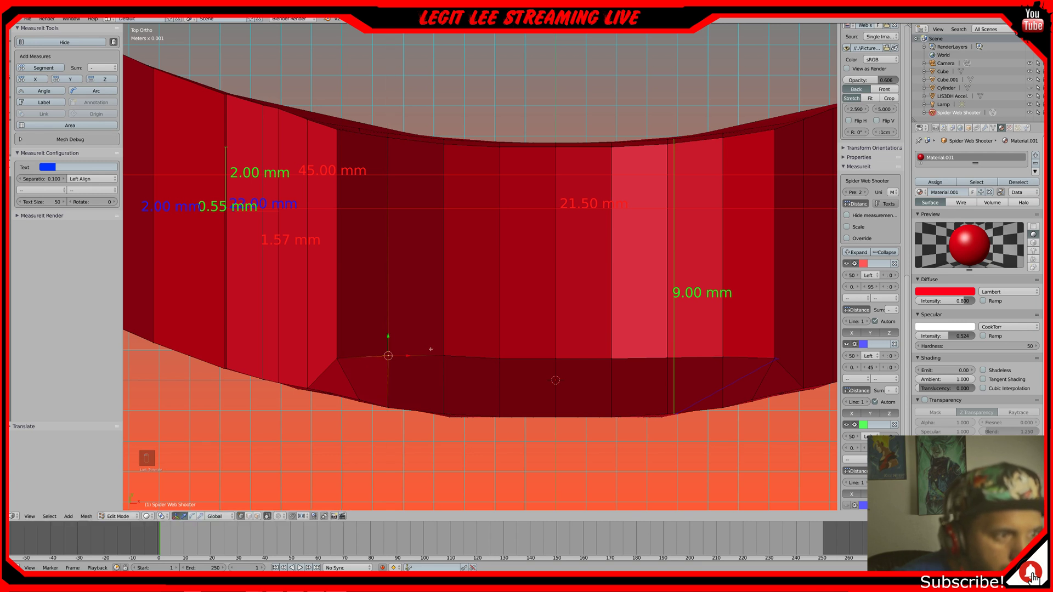
pyautogui.rightClick(448, 356)
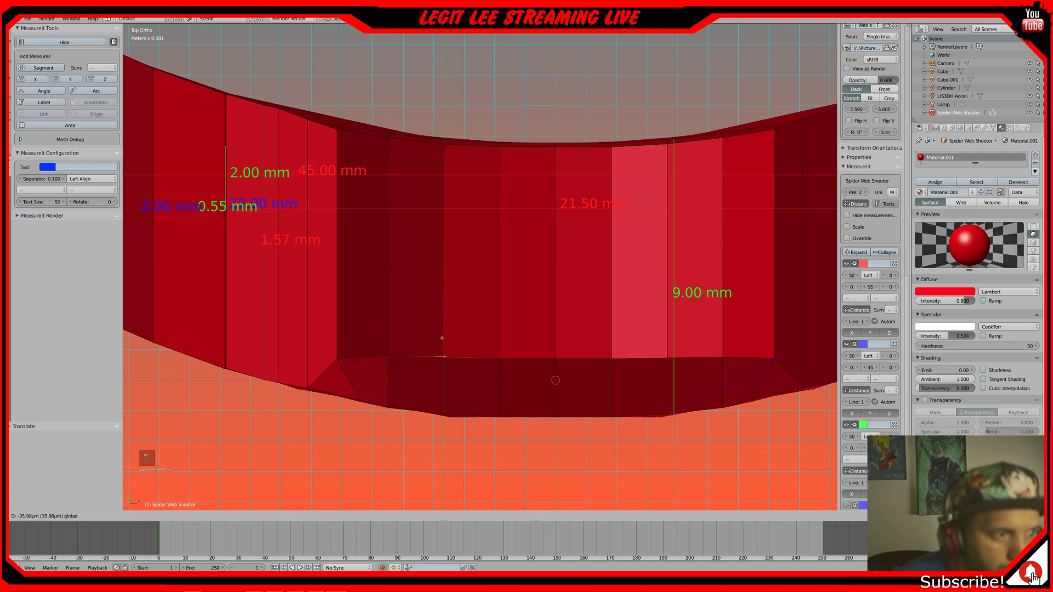
pyautogui.rightClick(667, 357)
pyautogui.moveTo(668, 341); pyautogui.dragTo(721, 338)
pyautogui.rightClick(724, 356)
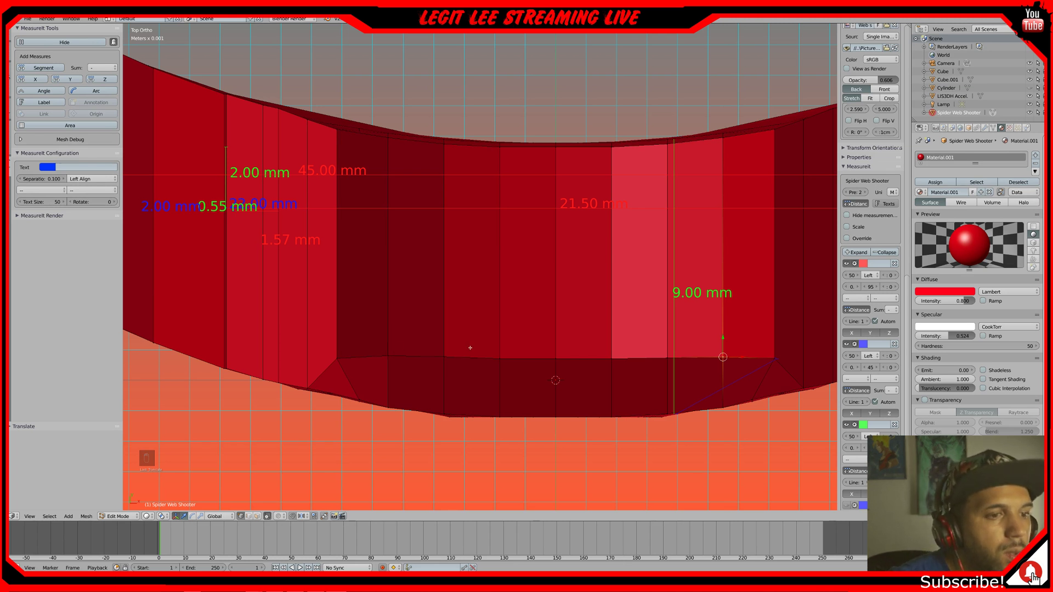
pyautogui.rightClick(443, 358)
pyautogui.moveTo(444, 340); pyautogui.dragTo(445, 340)
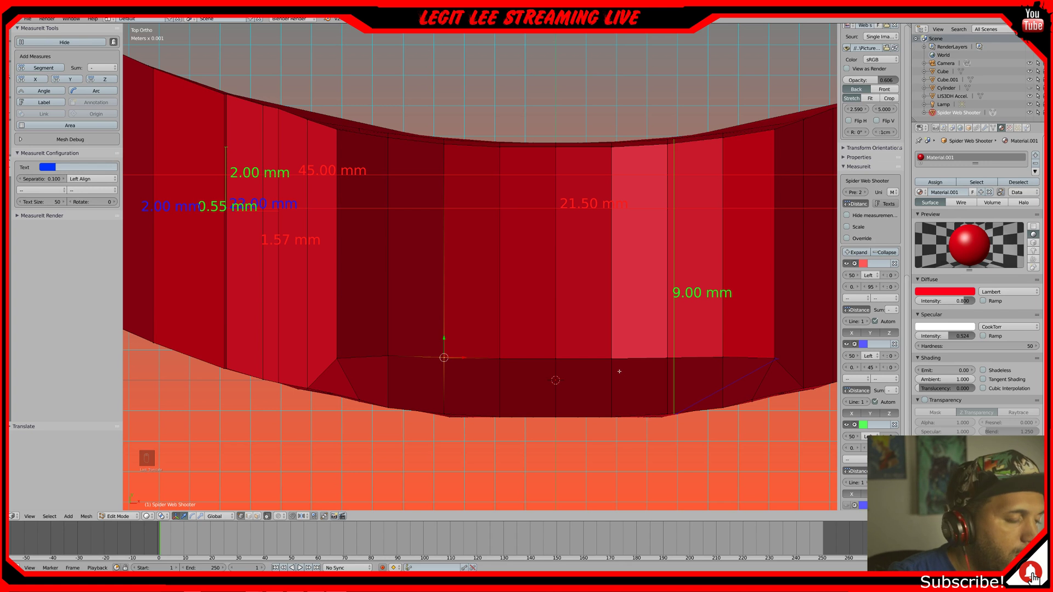
# - Finish mesh editing in wireframe shading and shift the LIS3DH Accel board slightly down along Y towards the recess edge
pyautogui.press('z')
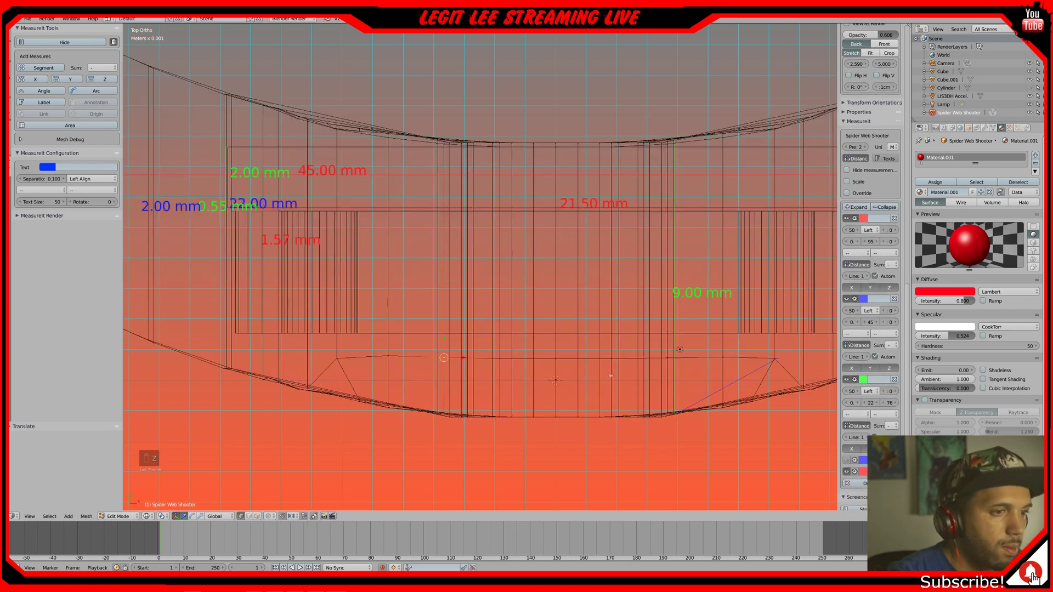
pyautogui.press('a')
pyautogui.press('Tab')
pyautogui.scroll(-1, 608, 375)
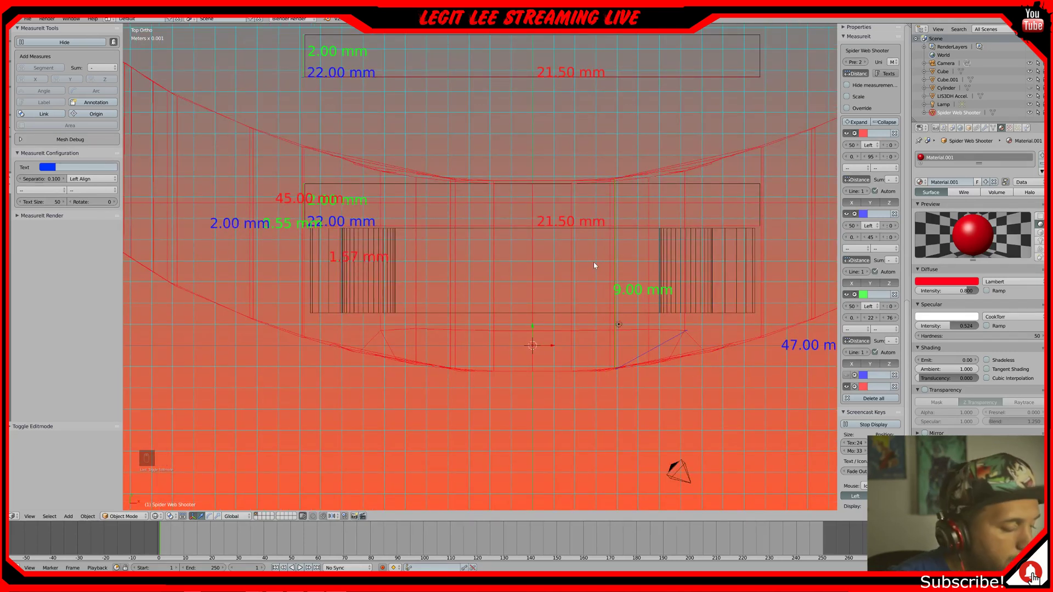
pyautogui.rightClick(693, 250)
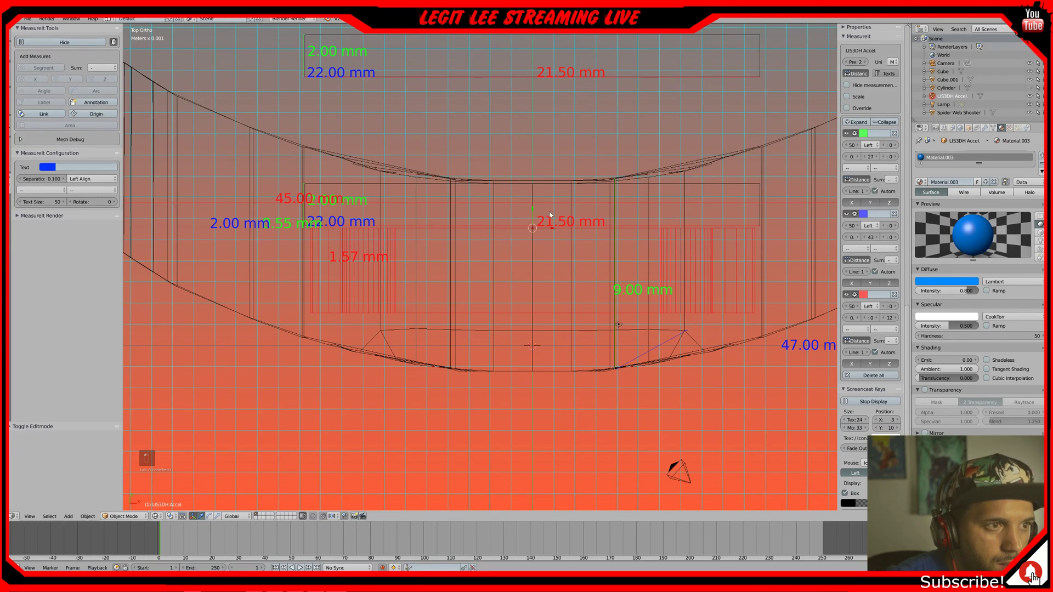
pyautogui.press('g')
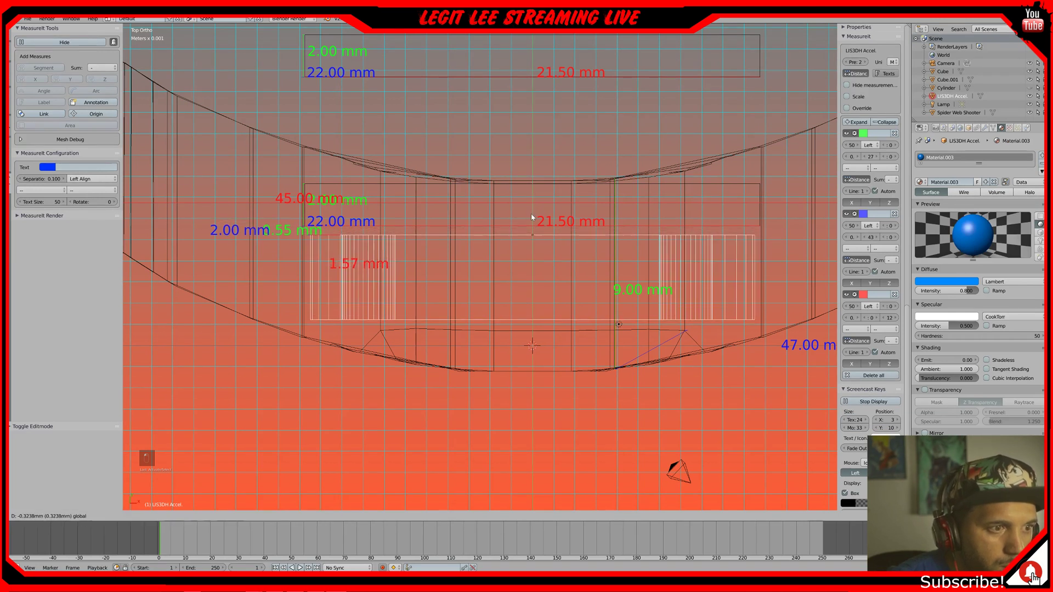
pyautogui.click(532, 215)
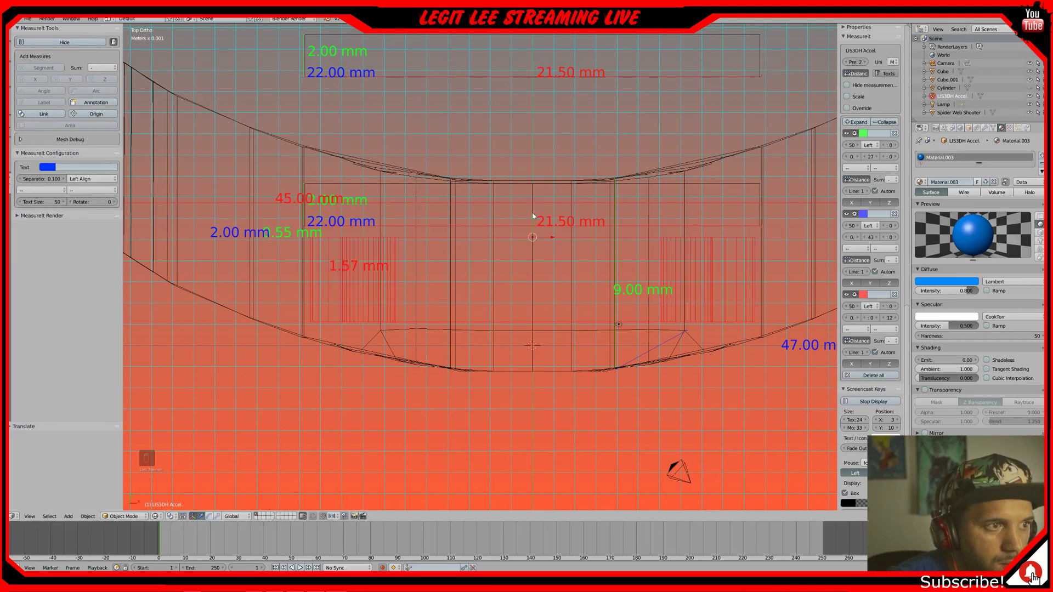
# - Move the LIS3DH Accel board along Y out of the web shooter, past its outer curve
pyautogui.rightClick(701, 189)
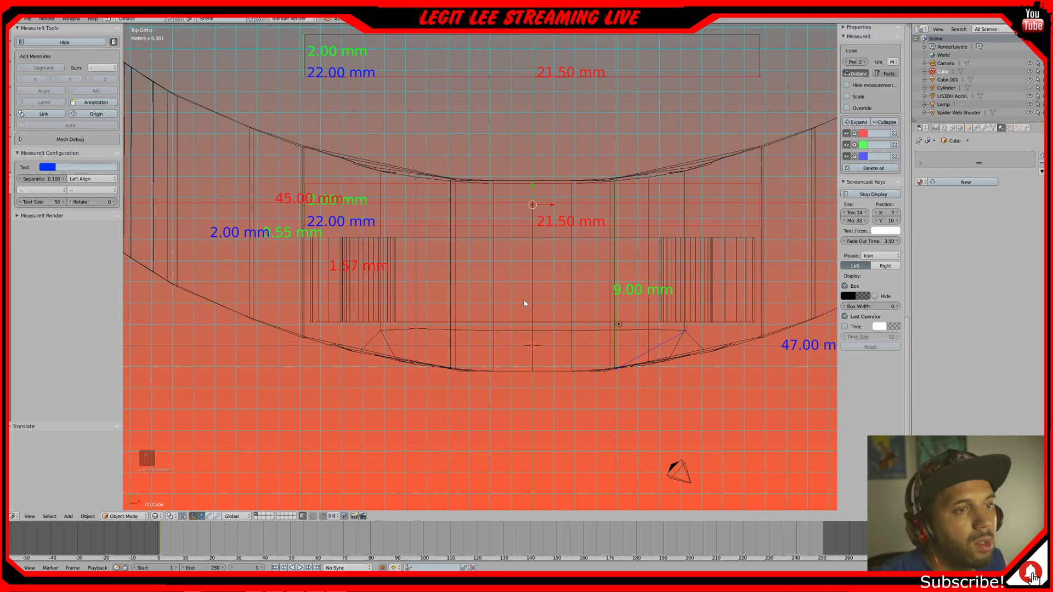
pyautogui.rightClick(386, 261)
pyautogui.press('g')
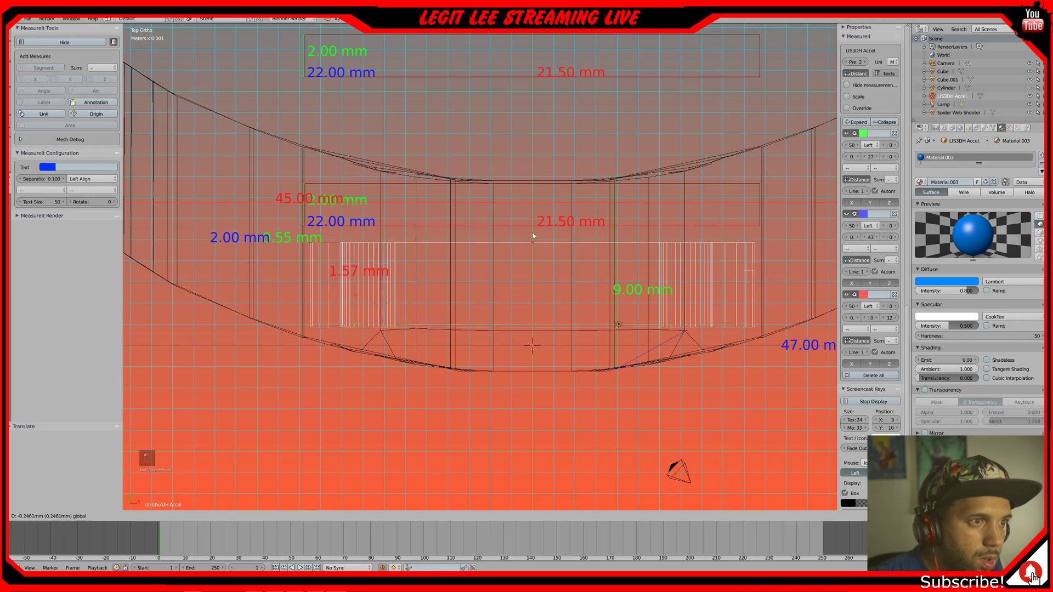
pyautogui.click(535, 381)
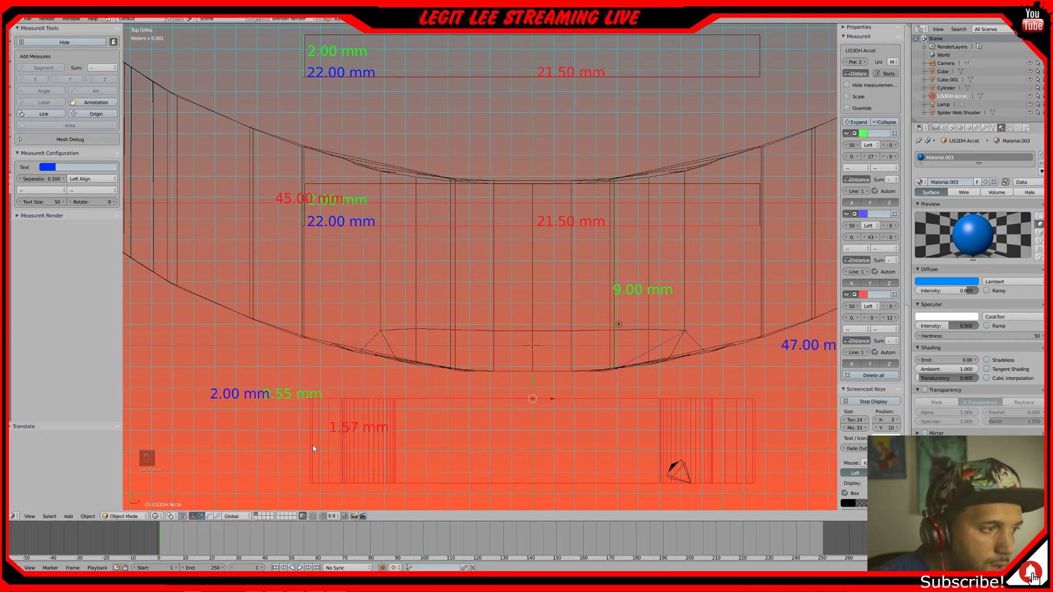
pyautogui.moveTo(310, 443)
pyautogui.mouseDown(button='middle')
pyautogui.moveTo(322, 430)
pyautogui.moveTo(311, 439)
pyautogui.mouseUp(button='middle')
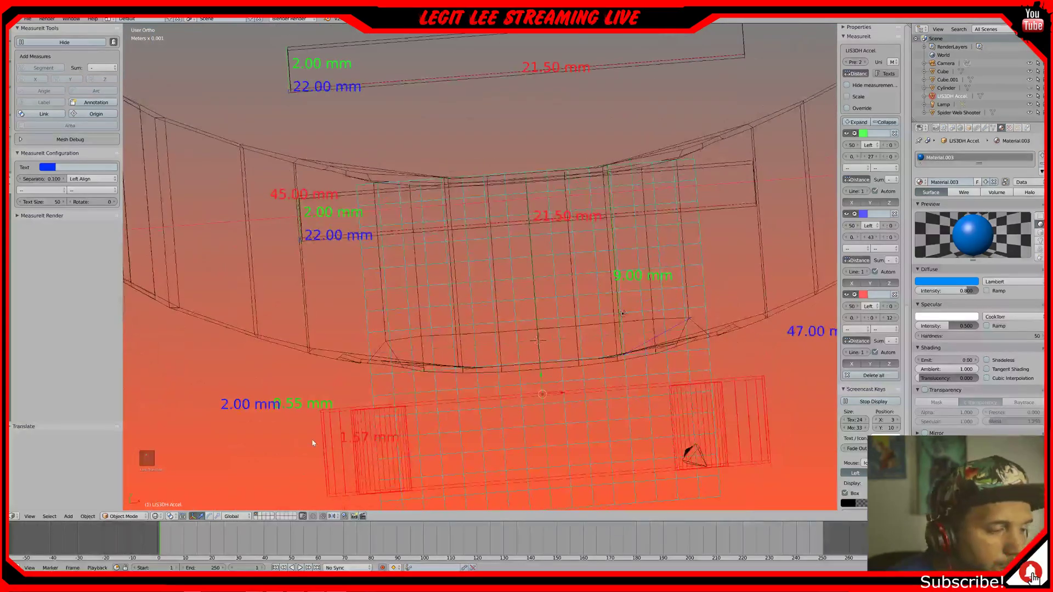
pyautogui.press('KP_1')
pyautogui.press('KP_7')
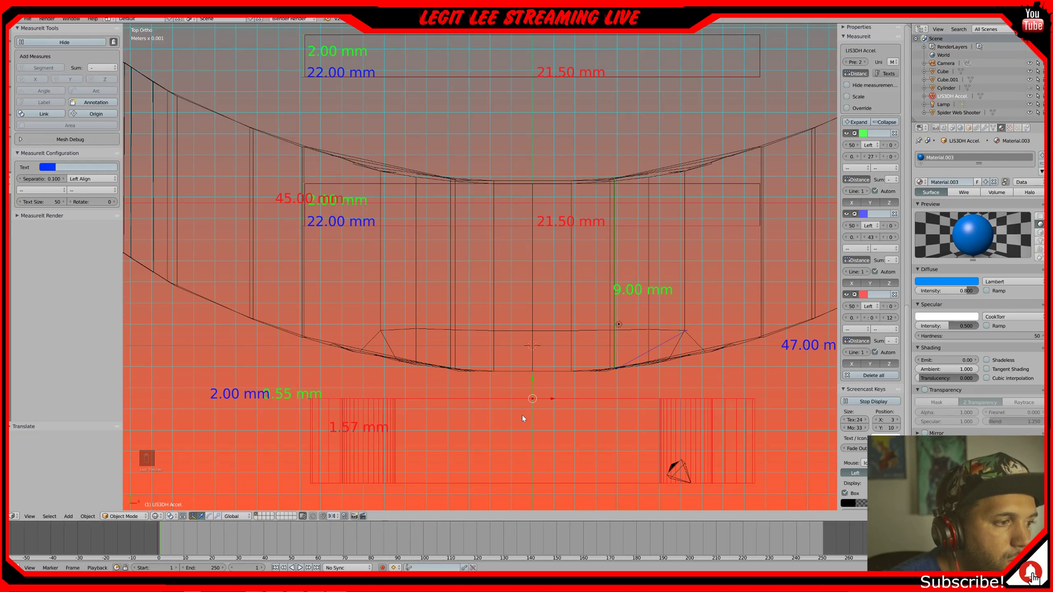
pyautogui.scroll(-1, 522, 416)
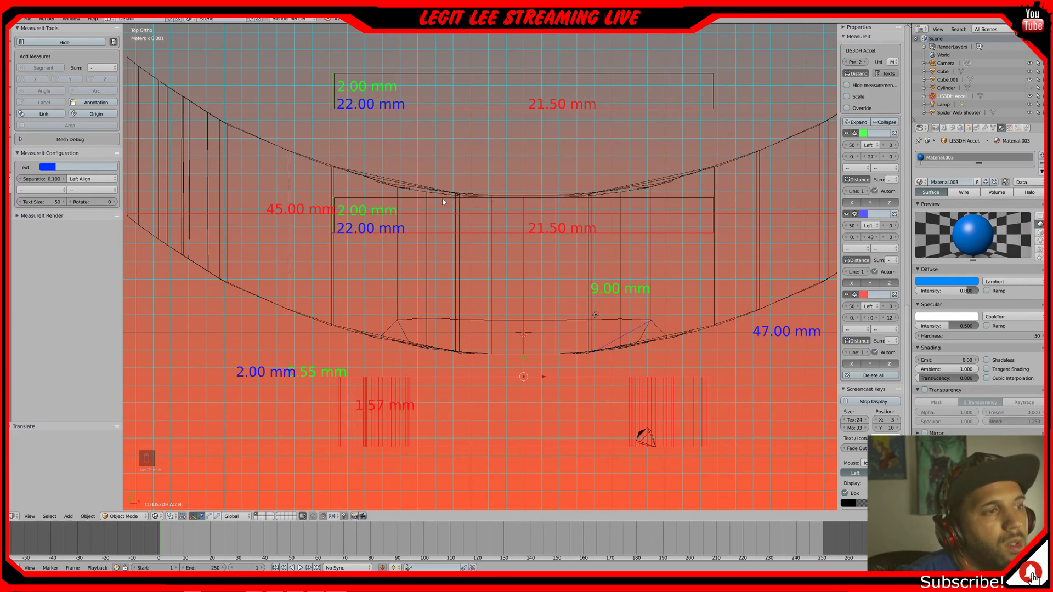
# - Select the lower box at the web shooter's recess and open its mesh for editing in wireframe shading
pyautogui.rightClick(427, 202)
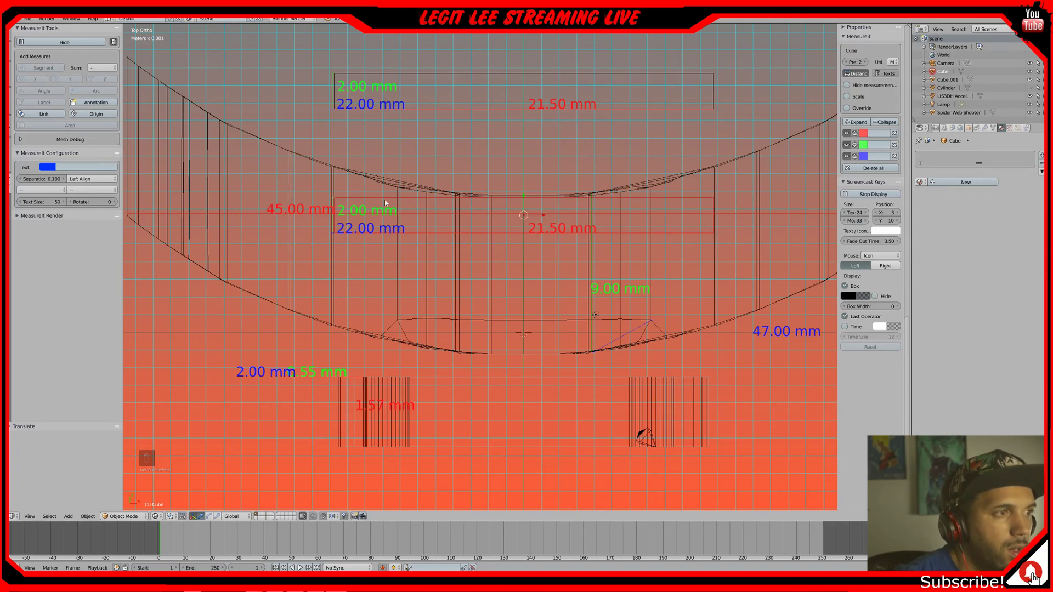
pyautogui.press('z')
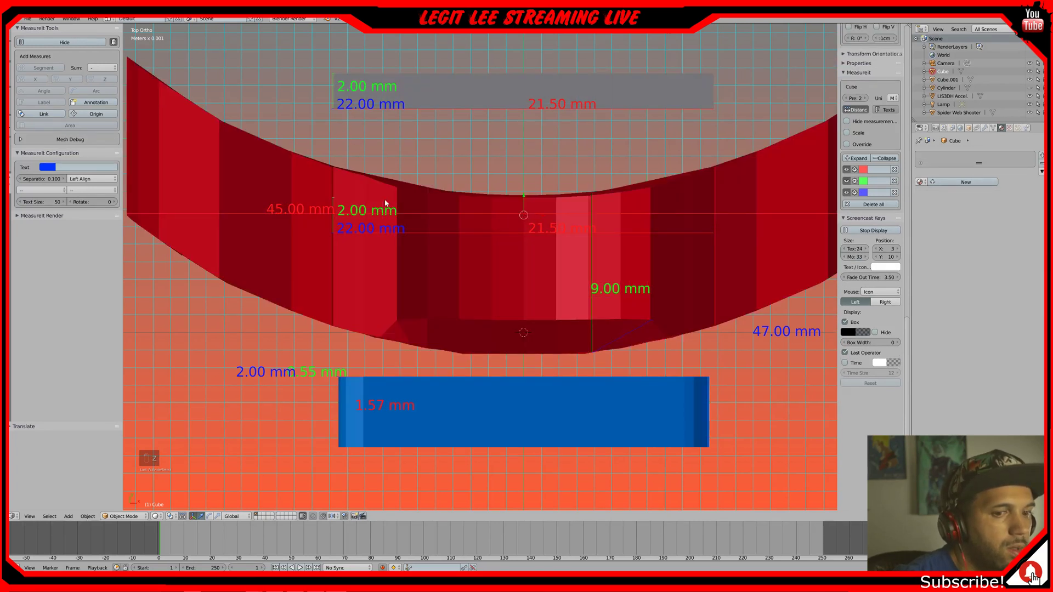
pyautogui.press('z')
pyautogui.press('Tab')
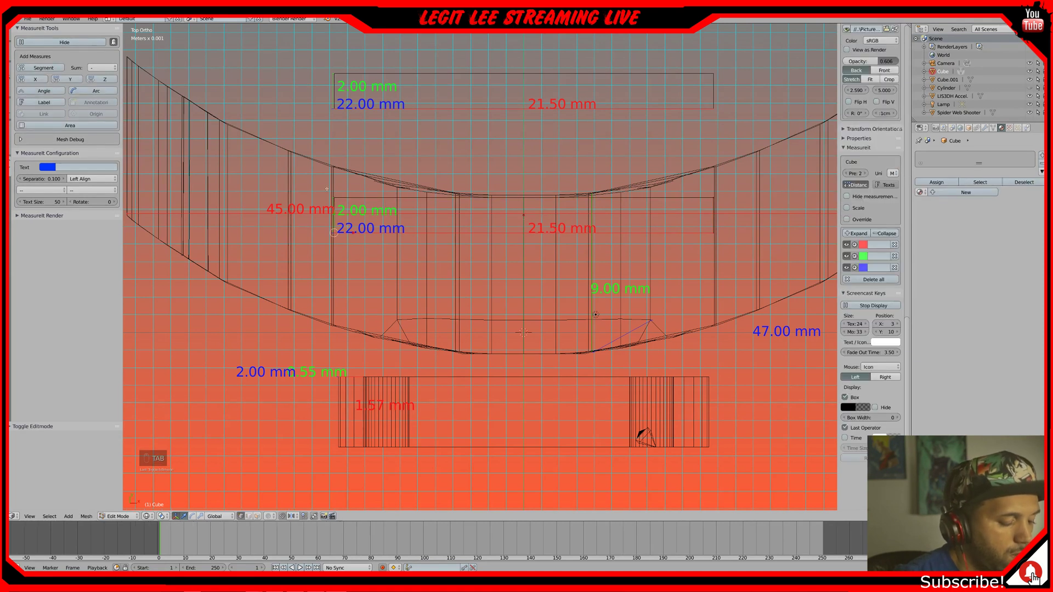
# - Try to move the box's upper-edge vertices slightly up along Y using a circle selection, and undo the move
pyautogui.press('c')
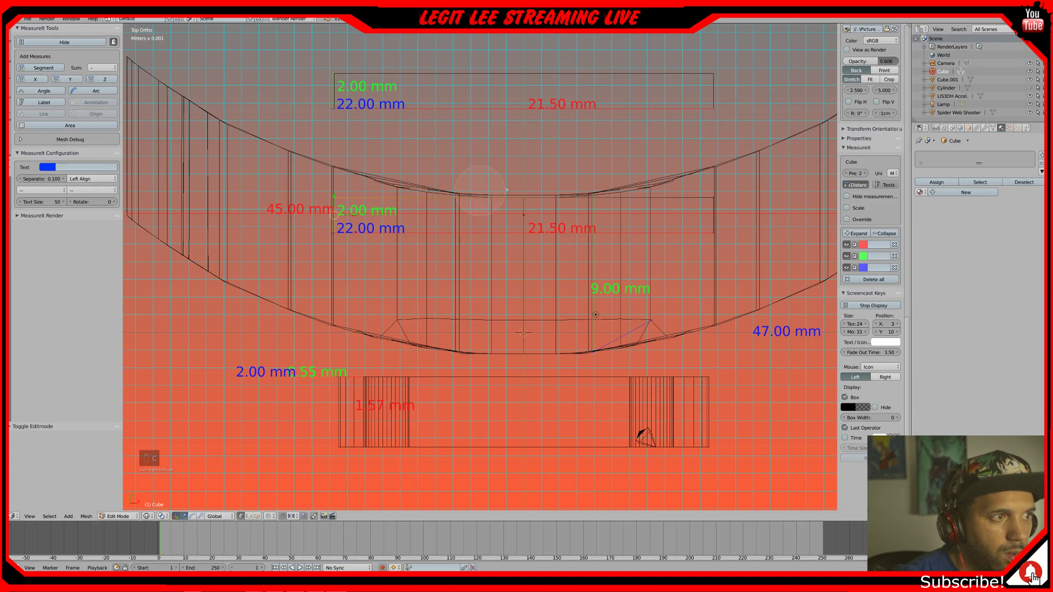
pyautogui.moveTo(653, 186); pyautogui.dragTo(736, 187)
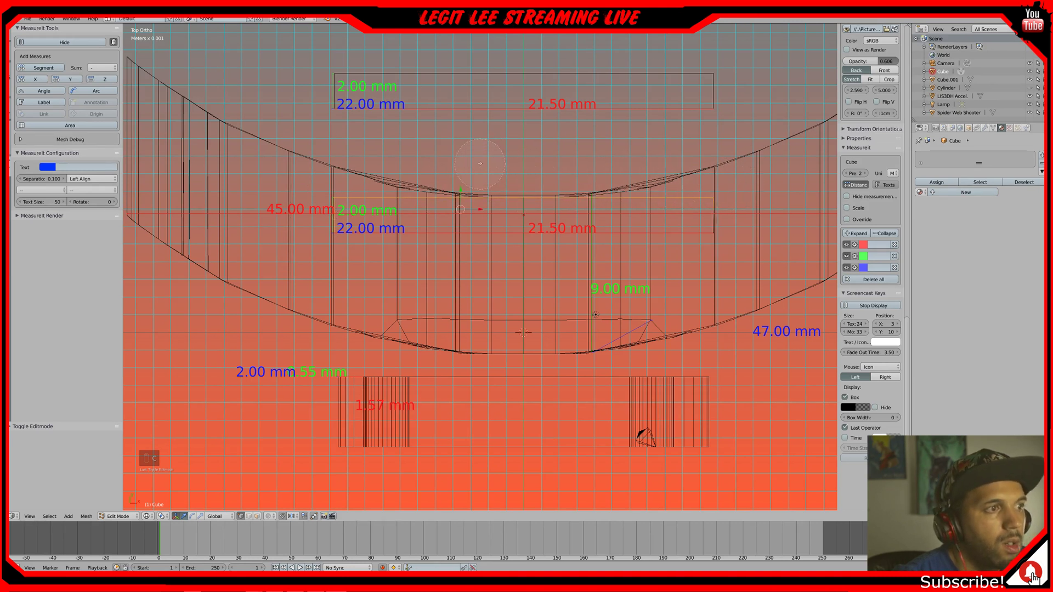
pyautogui.press('g')
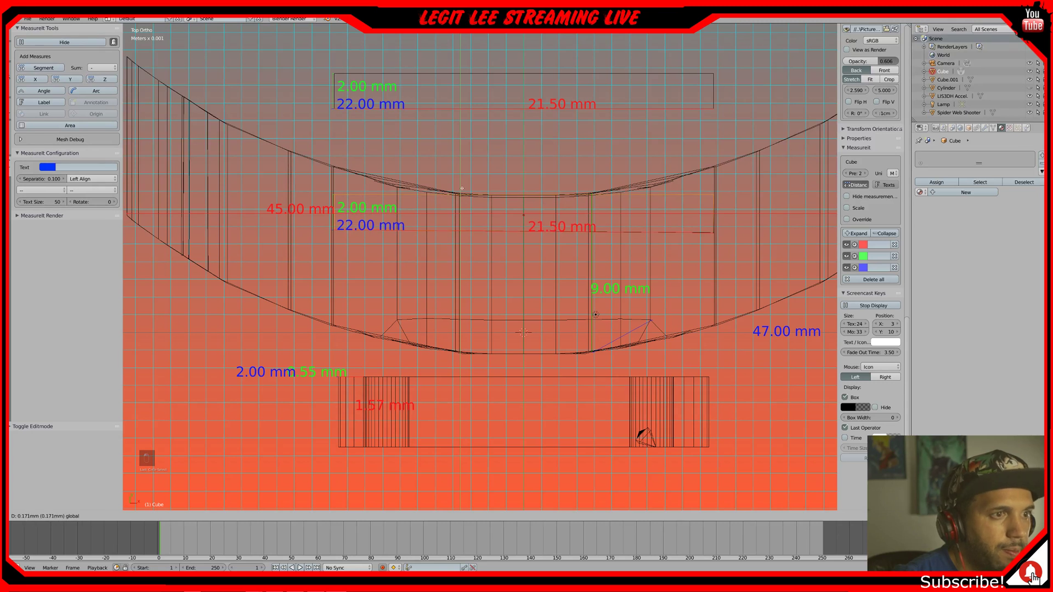
pyautogui.click(464, 181)
pyautogui.hotkey('ctrl', 'z')
pyautogui.press('a')
pyautogui.press('a')
pyautogui.press('a')
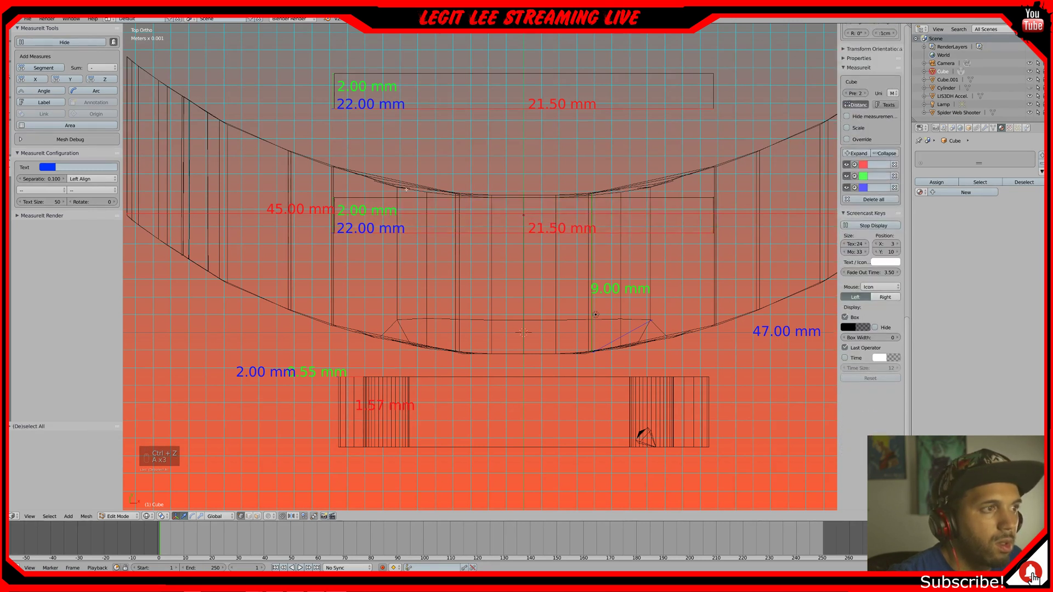
# - Box-select the whole upper side of the box and extend it up along Y until the box is 5 mm deep
pyautogui.press('b')
pyautogui.moveTo(554, 207); pyautogui.dragTo(742, 208)
pyautogui.moveTo(523, 178); pyautogui.dragTo(525, 175)
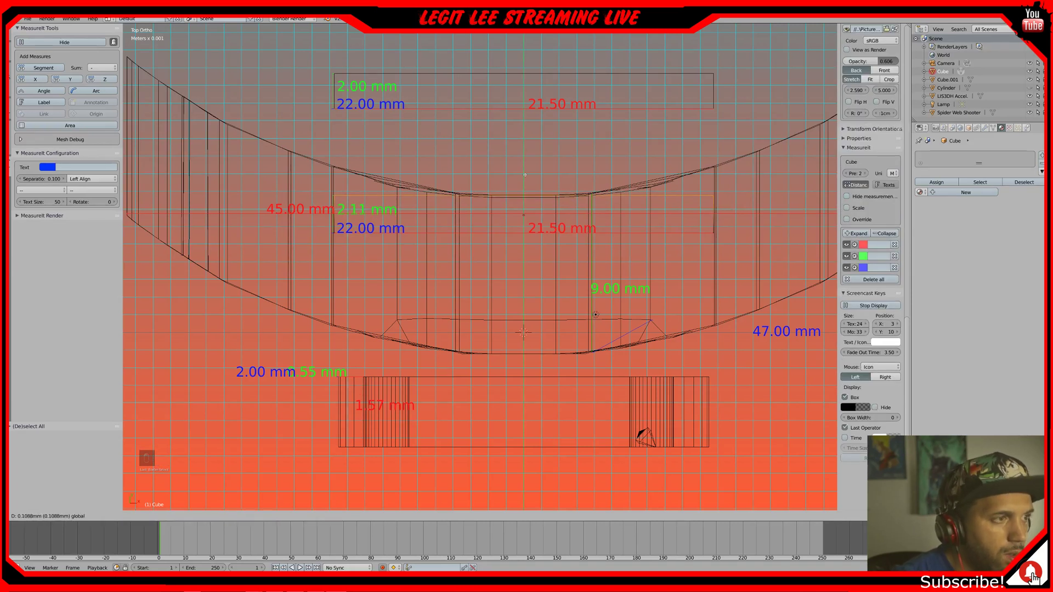
pyautogui.moveTo(525, 175); pyautogui.dragTo(525, 175)
pyautogui.hotkey('ctrl', 'z')
pyautogui.moveTo(525, 181); pyautogui.dragTo(527, 132)
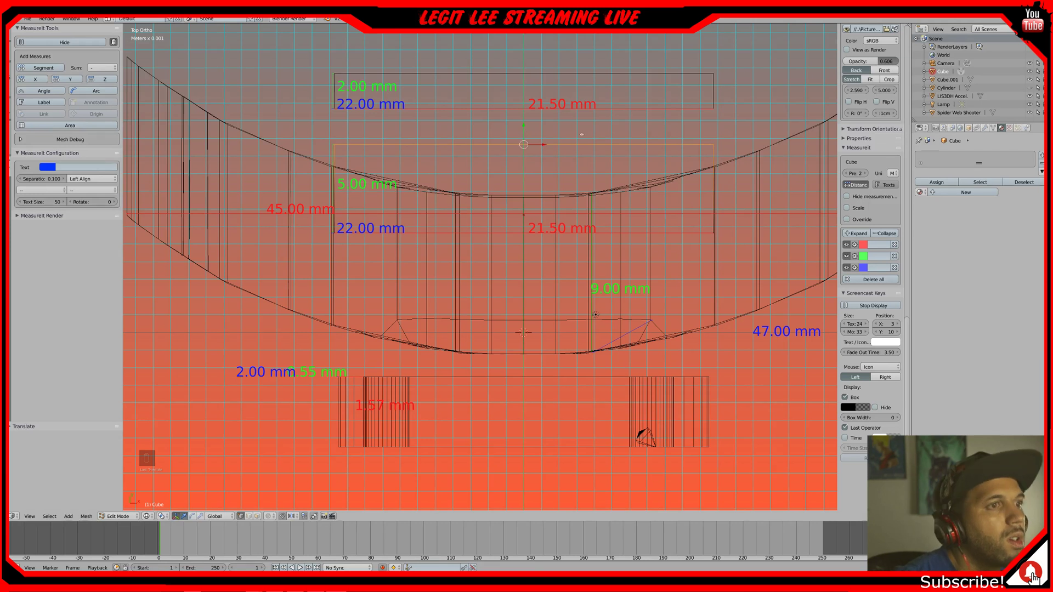
# - Move the entire box mesh down along Y until its upper corners meet the web shooter's inner curve, and finish mesh editing
pyautogui.press('a')
pyautogui.press('a')
pyautogui.press('a')
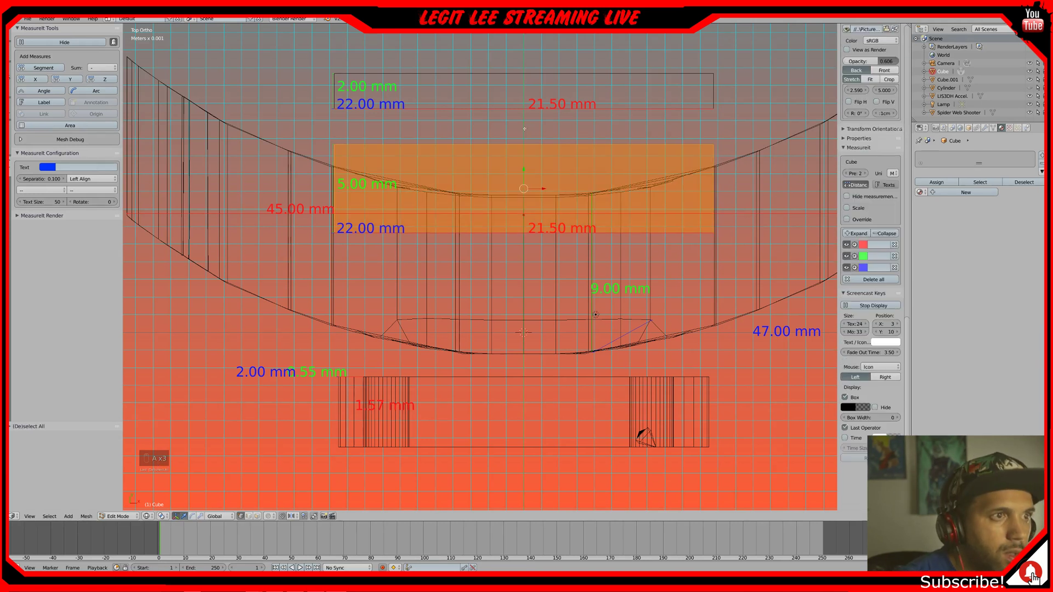
pyautogui.moveTo(524, 168); pyautogui.dragTo(525, 191)
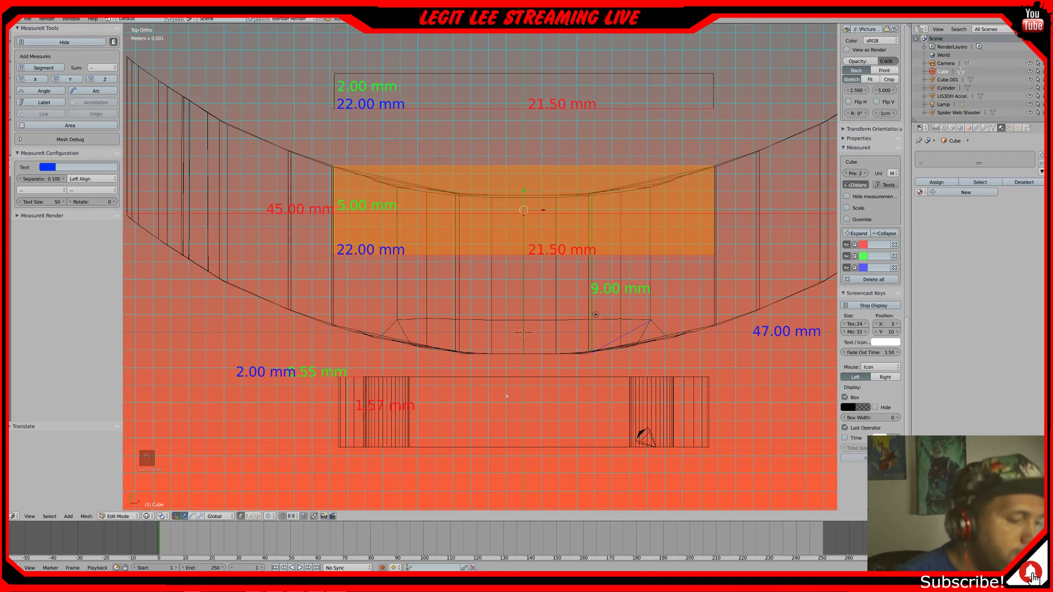
pyautogui.press('Tab')
# - Move the LIS3DH Accel board about 8.5 mm up along Y into the web shooter's body
pyautogui.rightClick(408, 401)
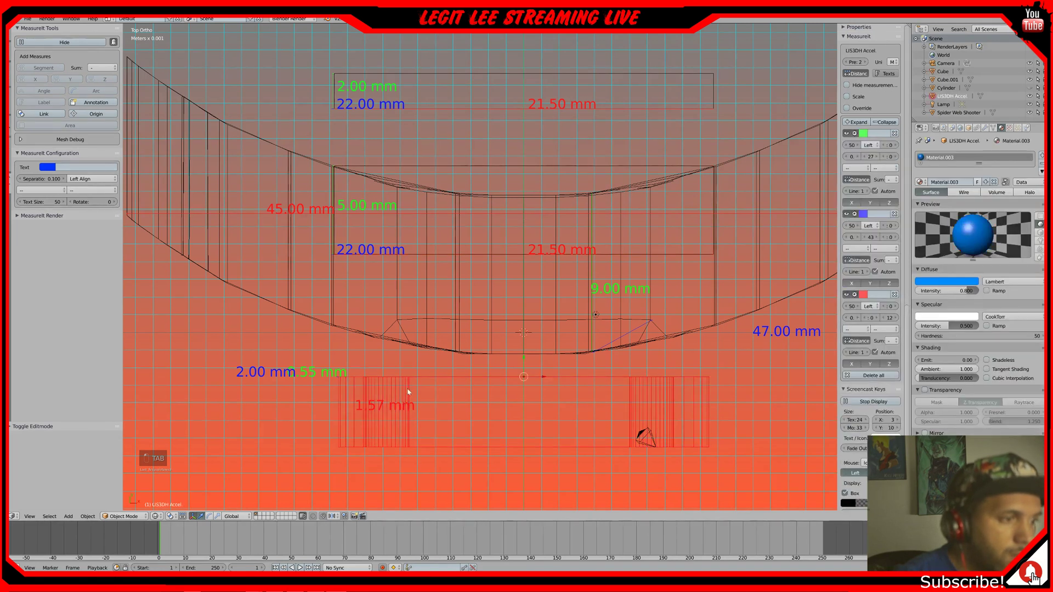
pyautogui.press('g')
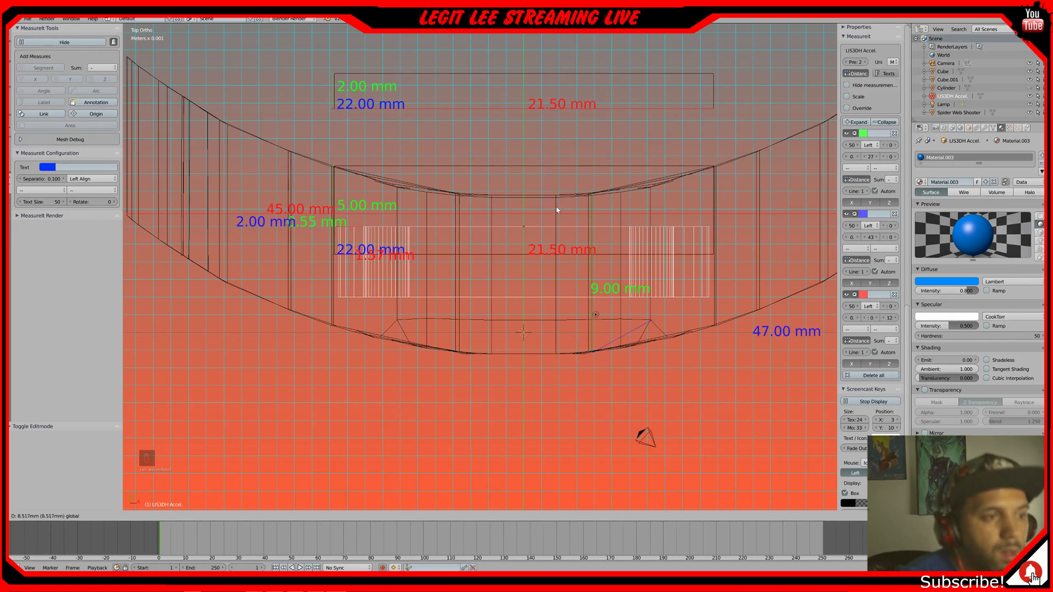
pyautogui.click(557, 210)
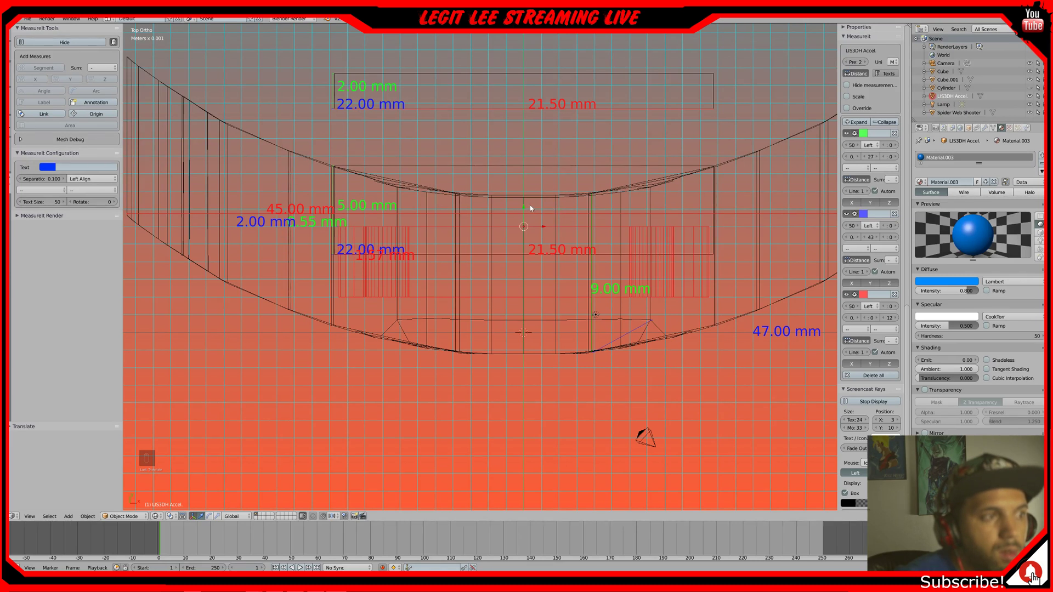
# - Move the 5 mm deep box down along Y until its lower edge lines up with the lower edge of the LIS3DH Accel board
pyautogui.press('z')
pyautogui.rightClick(554, 173)
pyautogui.press('z')
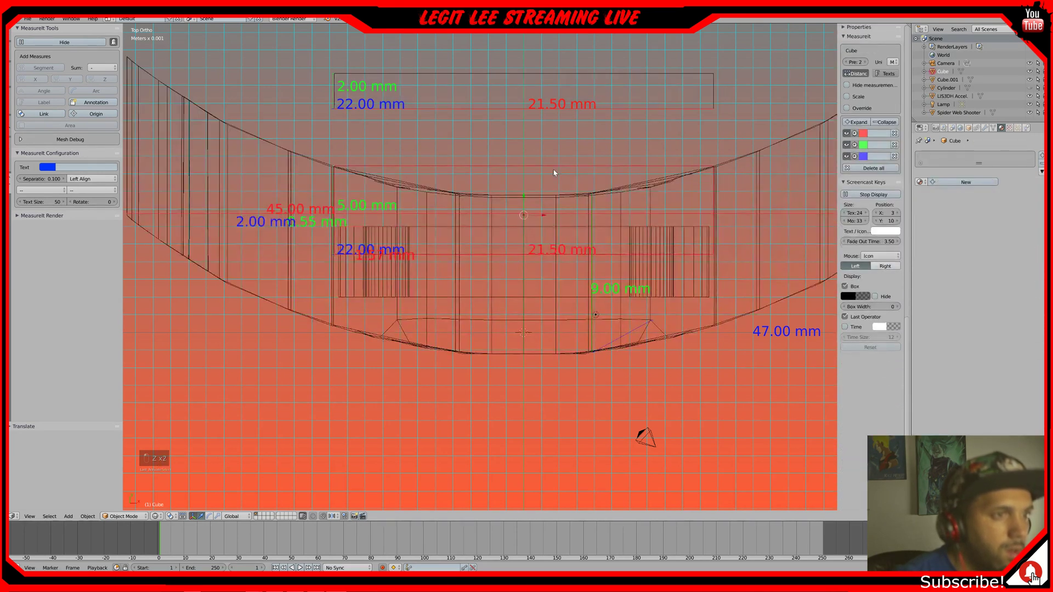
pyautogui.moveTo(523, 195); pyautogui.dragTo(518, 237)
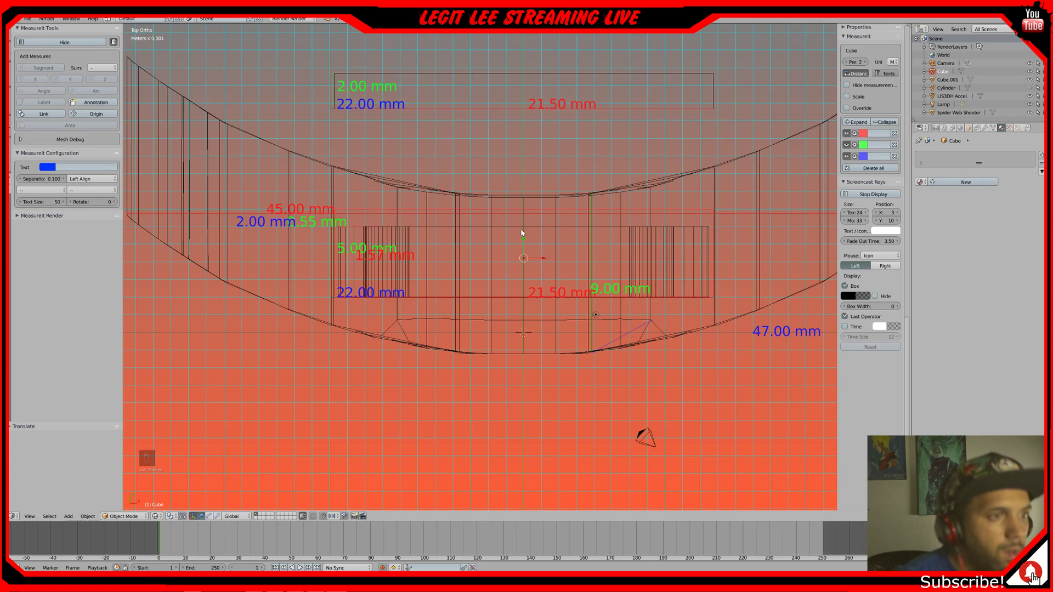
# - Extend the box's upper side up along Y to make it 8 mm deep, check it in solid shading, and finish mesh editing
pyautogui.press('Tab')
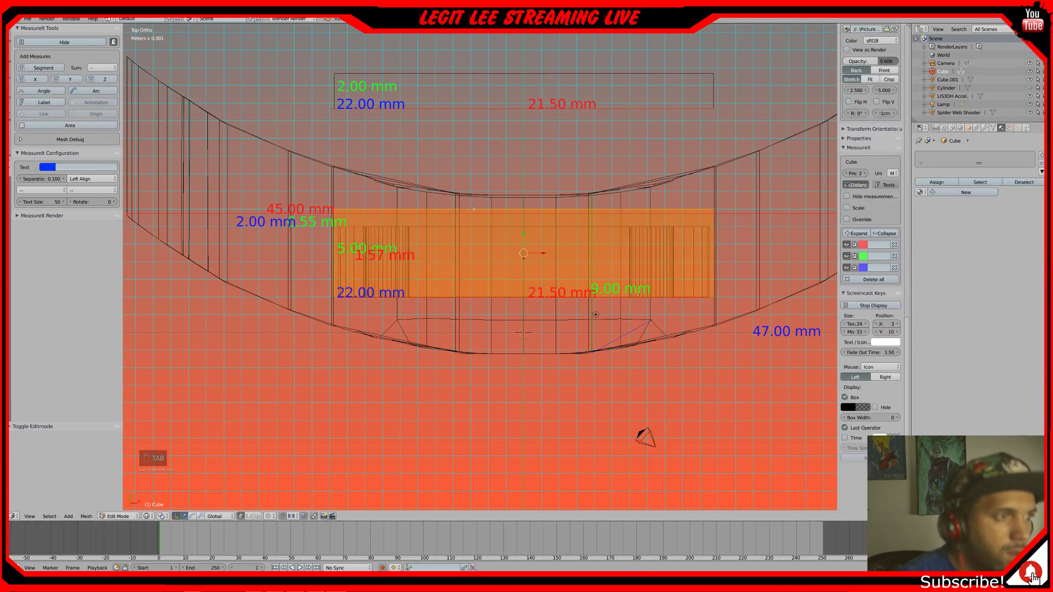
pyautogui.press('a')
pyautogui.press('a')
pyautogui.press('b')
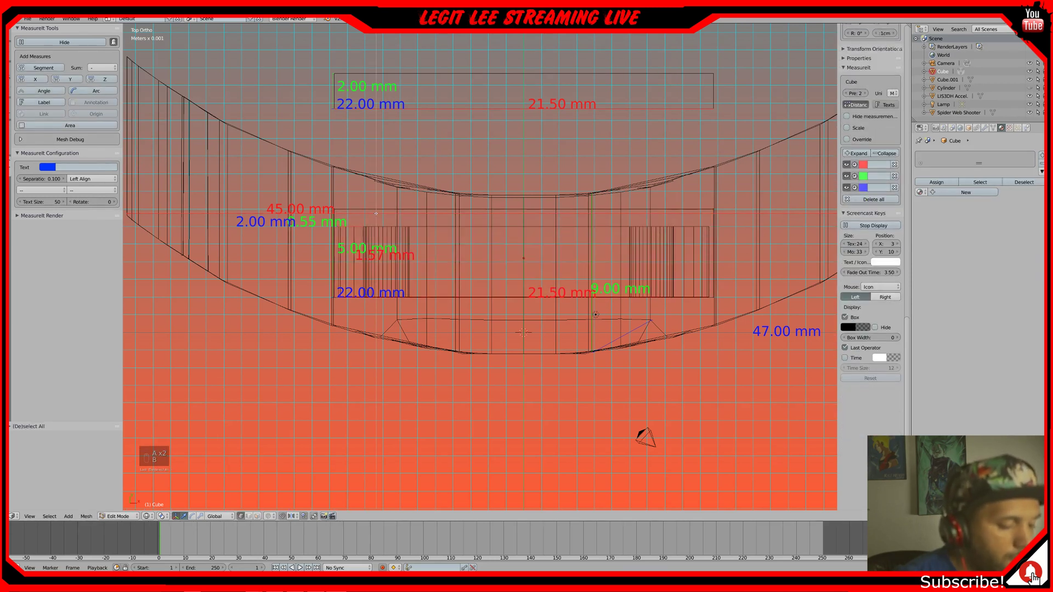
pyautogui.moveTo(323, 204); pyautogui.dragTo(551, 214)
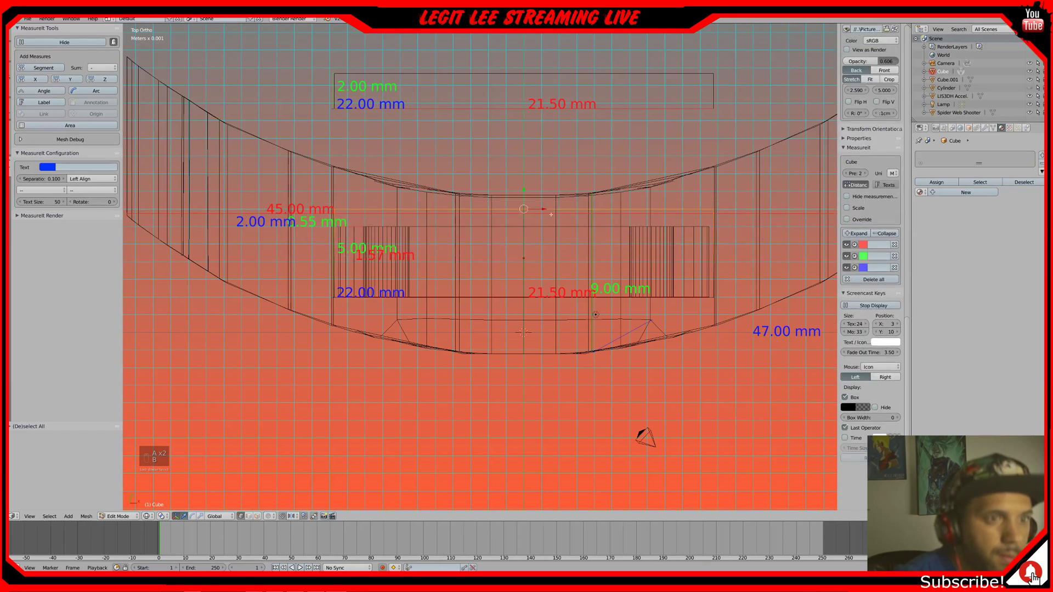
pyautogui.moveTo(525, 191); pyautogui.dragTo(532, 141)
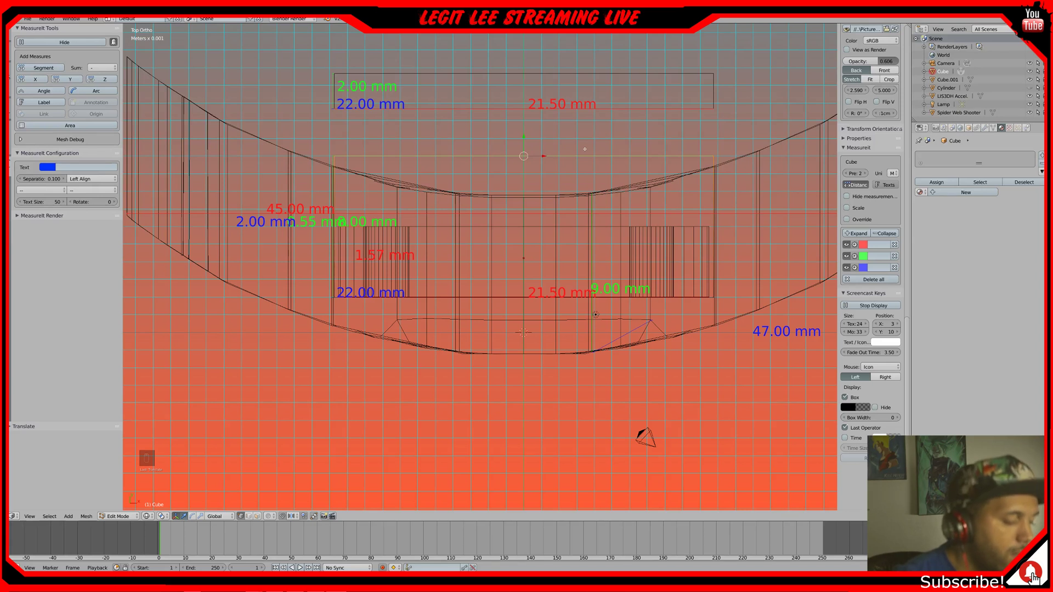
pyautogui.press('z')
pyautogui.moveTo(585, 149)
pyautogui.mouseDown(button='middle')
pyautogui.moveTo(564, 486)
pyautogui.moveTo(623, 461)
pyautogui.mouseUp(button='middle')
pyautogui.moveTo(583, 210); pyautogui.dragTo(639, 118, button='middle')
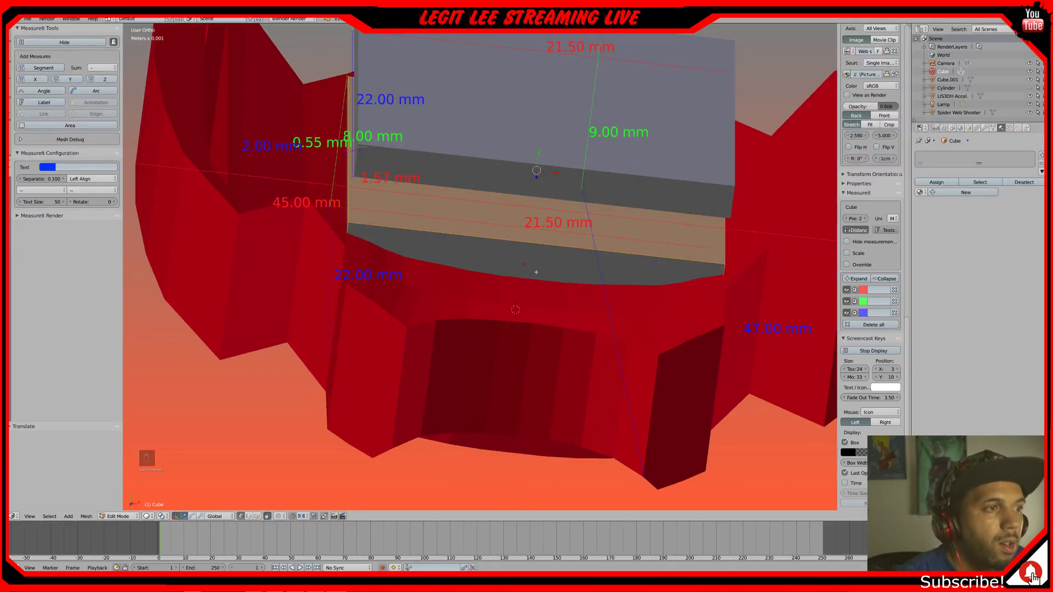
pyautogui.moveTo(671, 262); pyautogui.dragTo(671, 250, button='middle')
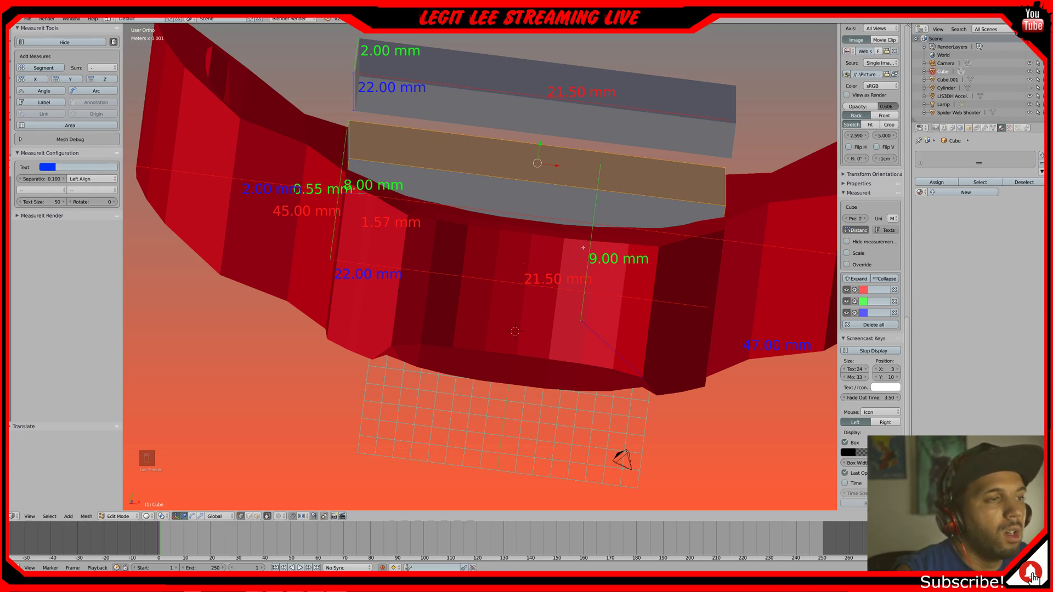
pyautogui.press('Tab')
# - Try a Brush Boolean Difference with the box as the target and the Spider Web Shooter as the cutter, and remove it
pyautogui.moveTo(601, 298); pyautogui.dragTo(513, 284, button='middle')
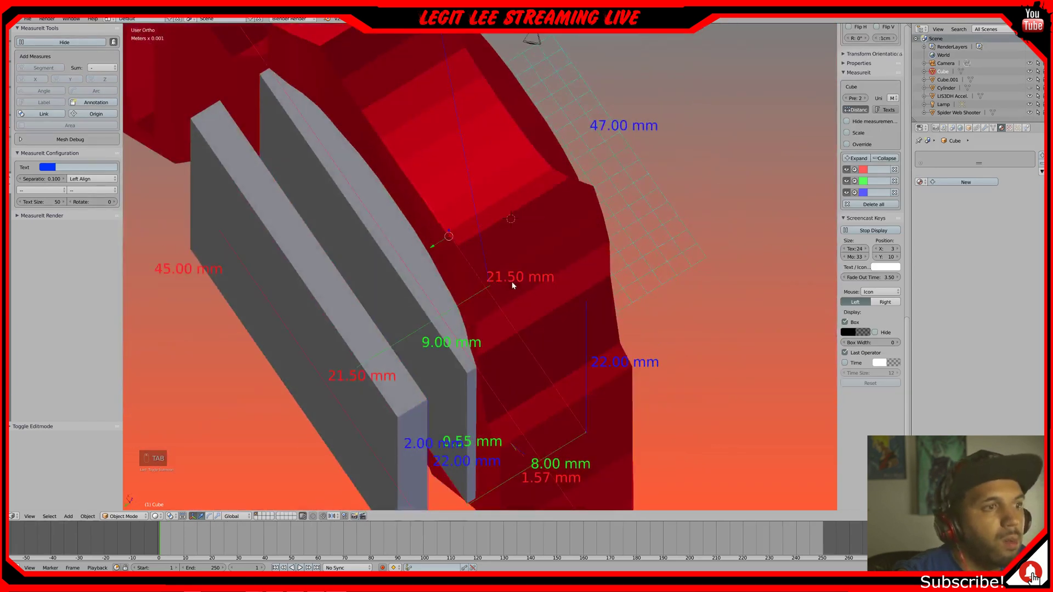
pyautogui.rightClick(457, 236)
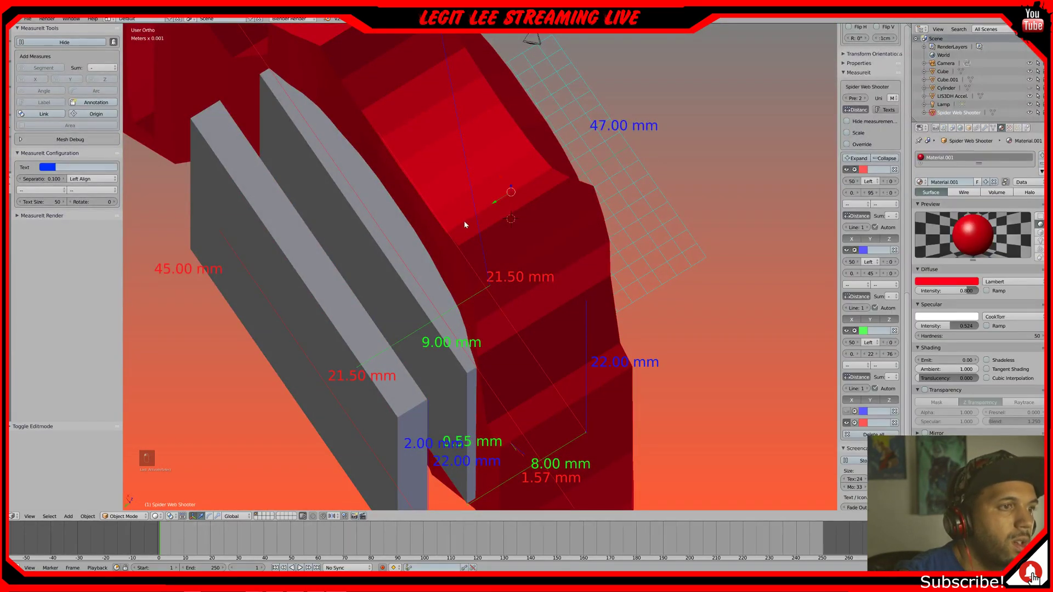
pyautogui.rightClick(464, 225)
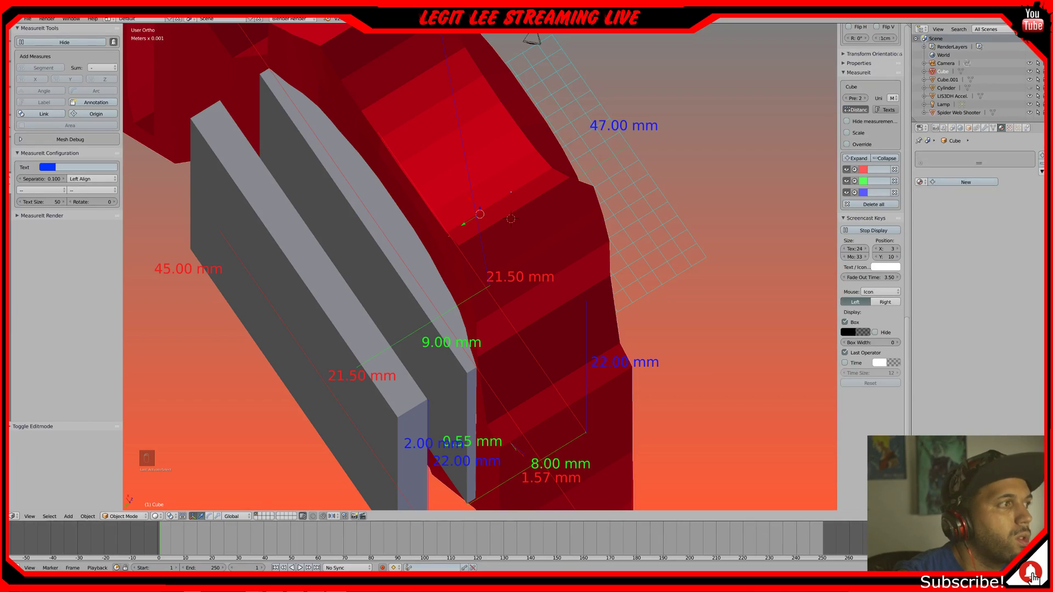
pyautogui.click(9, 37)
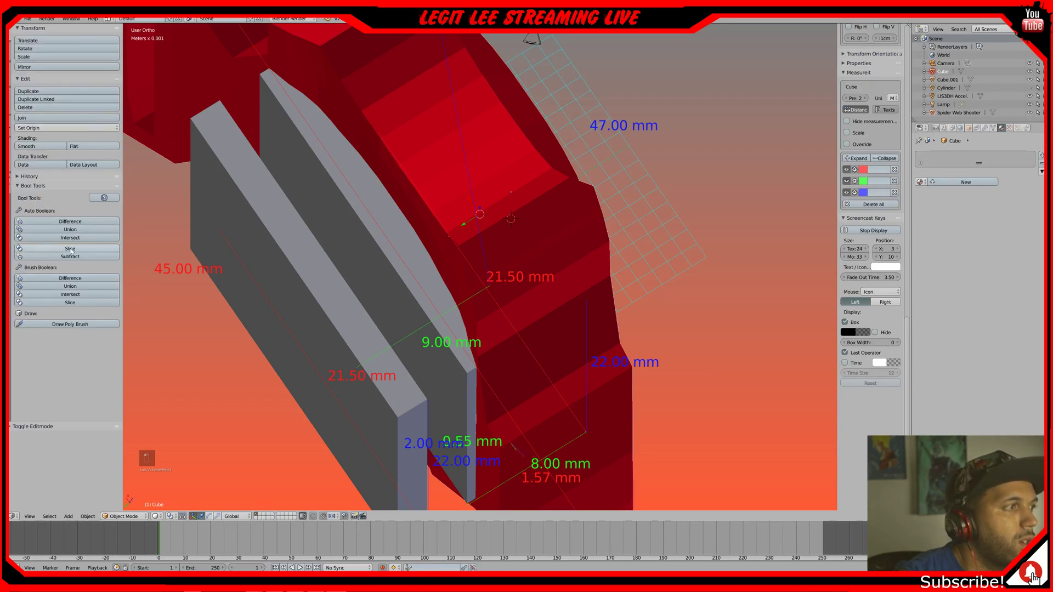
pyautogui.click(70, 278)
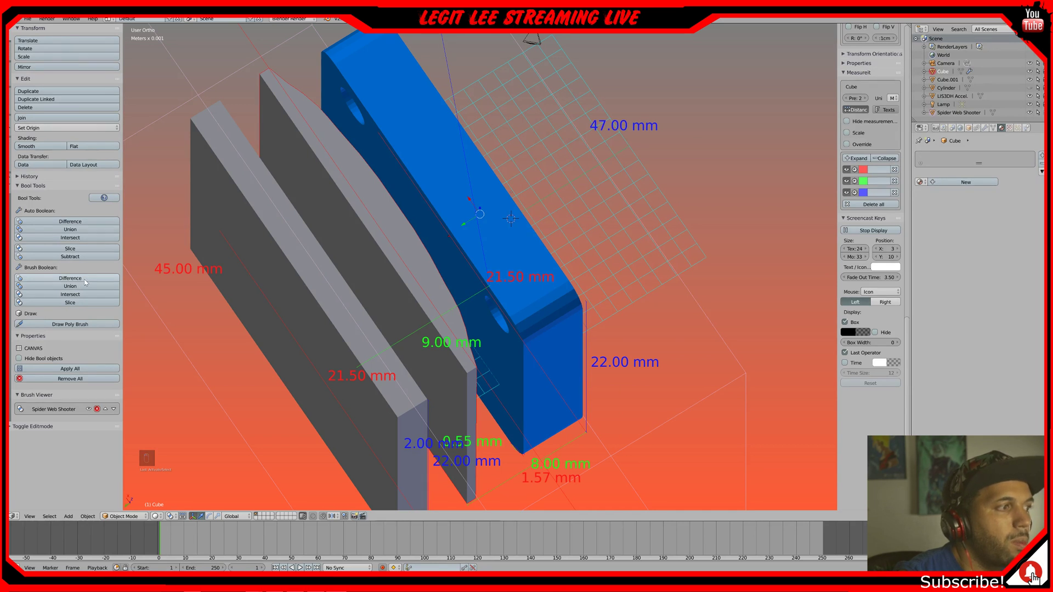
pyautogui.click(69, 378)
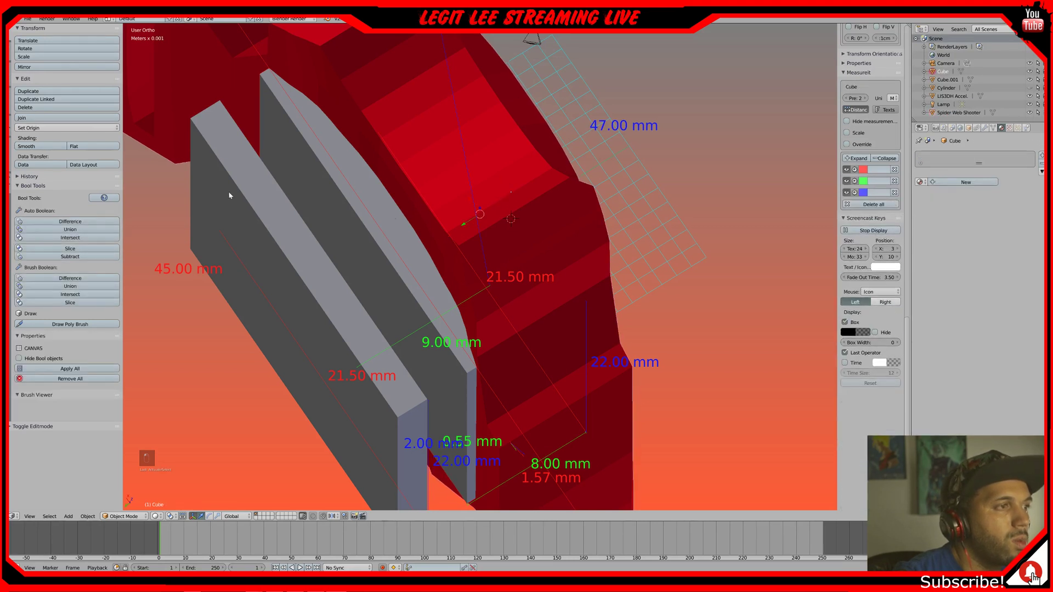
pyautogui.click(78, 279)
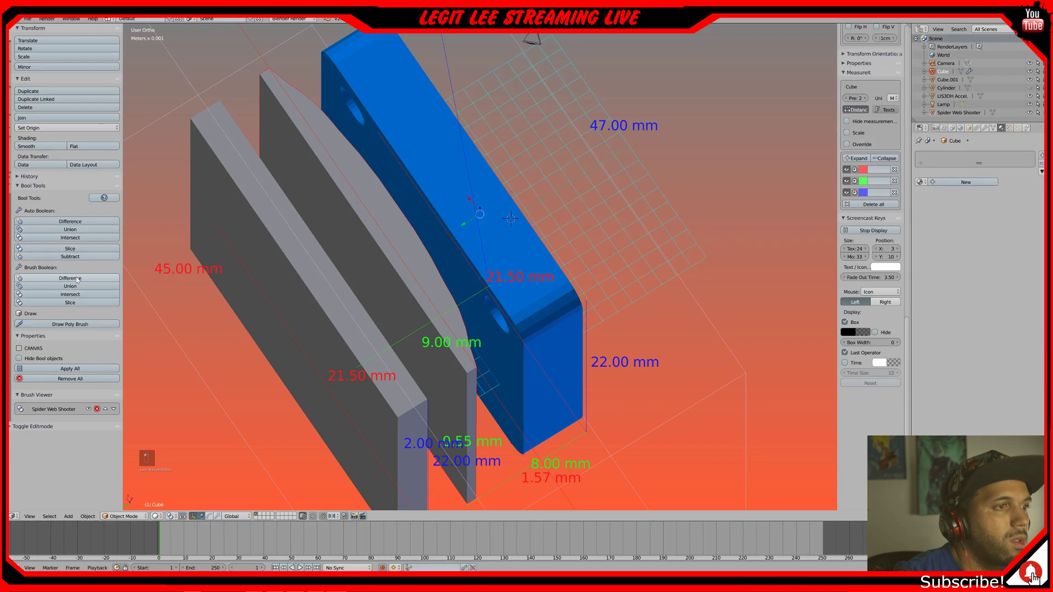
pyautogui.moveTo(467, 271); pyautogui.dragTo(490, 272, button='middle')
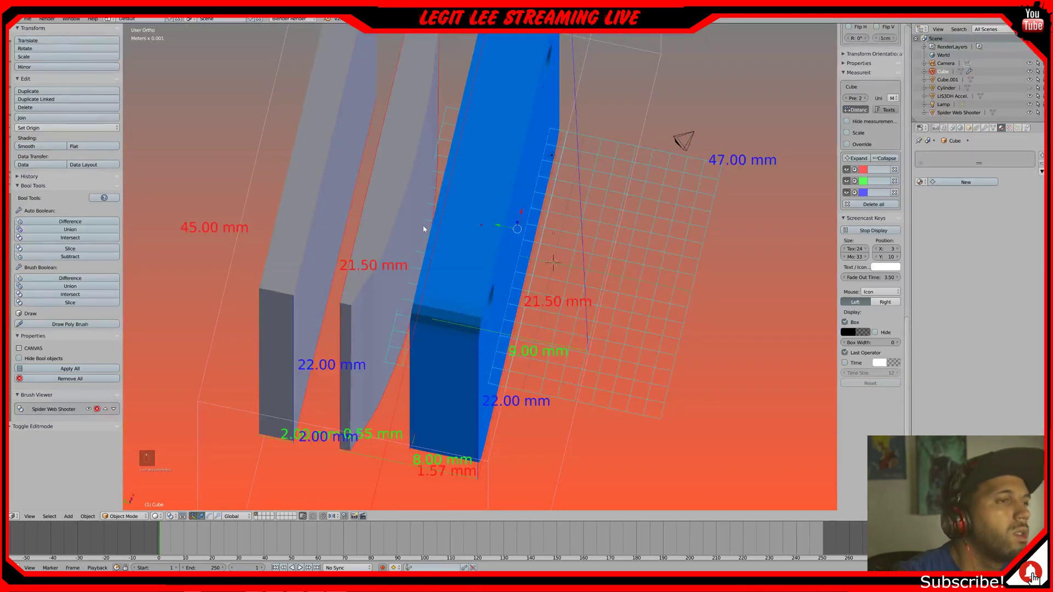
pyautogui.moveTo(425, 229); pyautogui.dragTo(433, 243, button='middle')
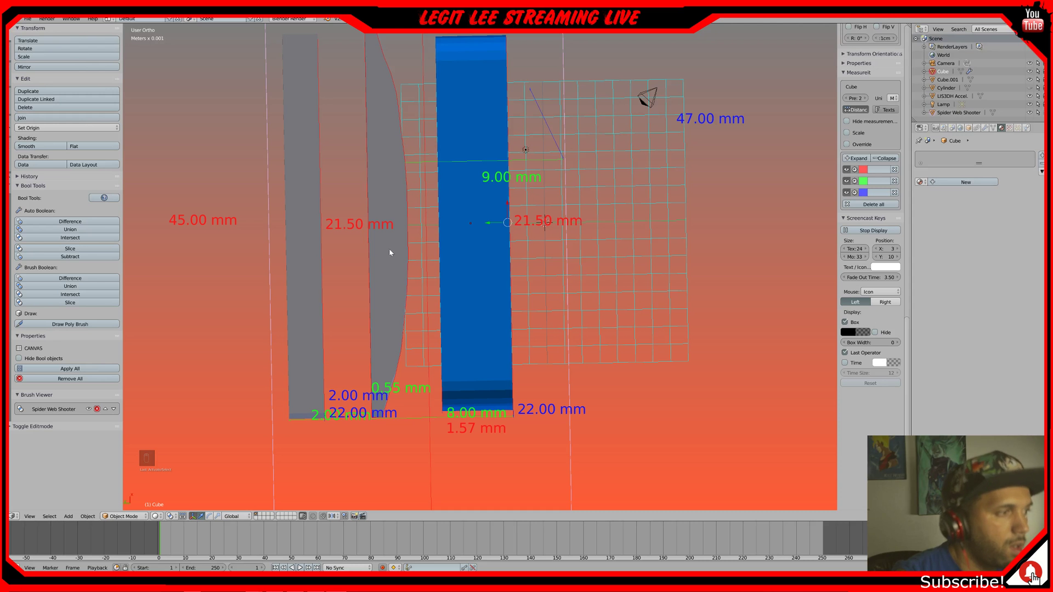
pyautogui.click(100, 378)
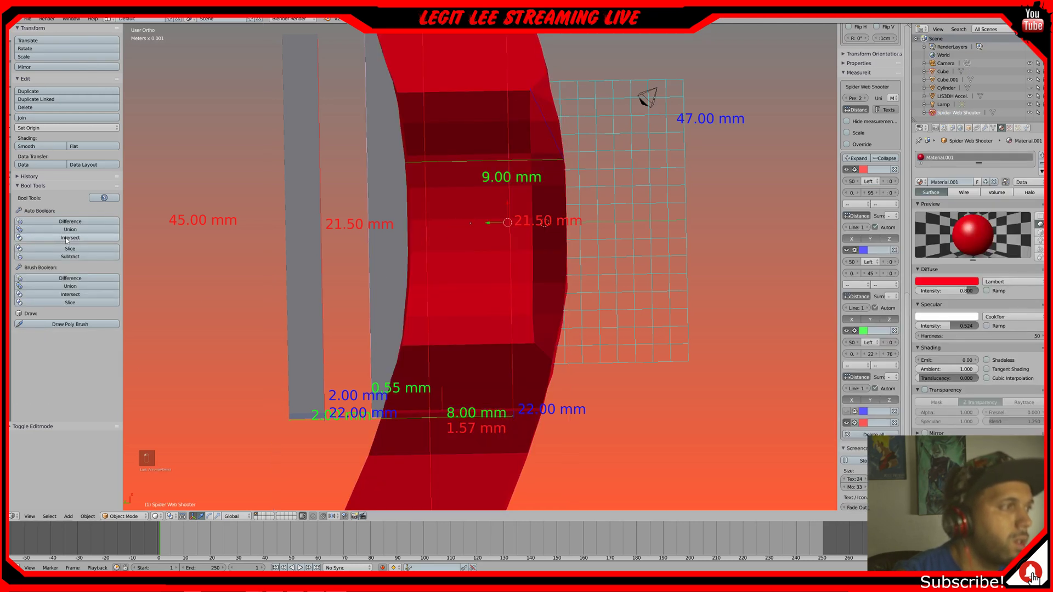
# - Cut the box out of the Spider Web Shooter with a Brush Boolean Difference and apply all booleans
pyautogui.click(71, 278)
pyautogui.moveTo(364, 258)
pyautogui.mouseDown(button='middle')
pyautogui.moveTo(428, 235)
pyautogui.moveTo(430, 204)
pyautogui.moveTo(341, 229)
pyautogui.moveTo(329, 244)
pyautogui.mouseUp(button='middle')
pyautogui.moveTo(207, 193); pyautogui.dragTo(202, 217, button='middle')
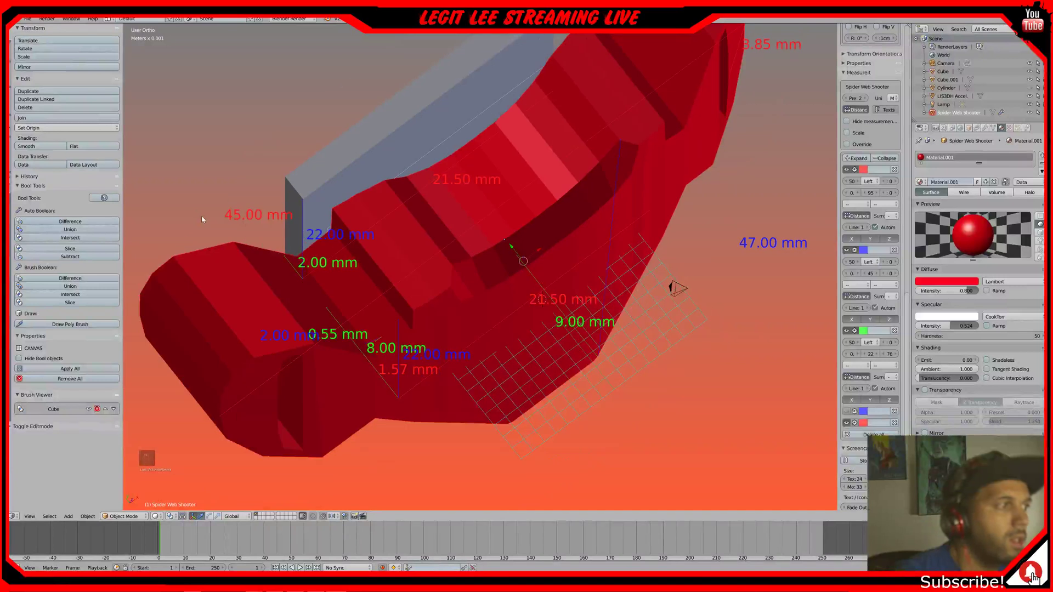
pyautogui.click(69, 368)
# - Try moving the lid box inward along Y into the recess of the Spider Web Shooter, and undo the move
pyautogui.moveTo(318, 290)
pyautogui.mouseDown(button='middle')
pyautogui.moveTo(356, 259)
pyautogui.moveTo(351, 232)
pyautogui.moveTo(310, 237)
pyautogui.moveTo(345, 216)
pyautogui.moveTo(354, 175)
pyautogui.moveTo(331, 183)
pyautogui.moveTo(362, 228)
pyautogui.moveTo(291, 278)
pyautogui.moveTo(341, 235)
pyautogui.moveTo(376, 238)
pyautogui.moveTo(316, 250)
pyautogui.mouseUp(button='middle')
pyautogui.rightClick(387, 198)
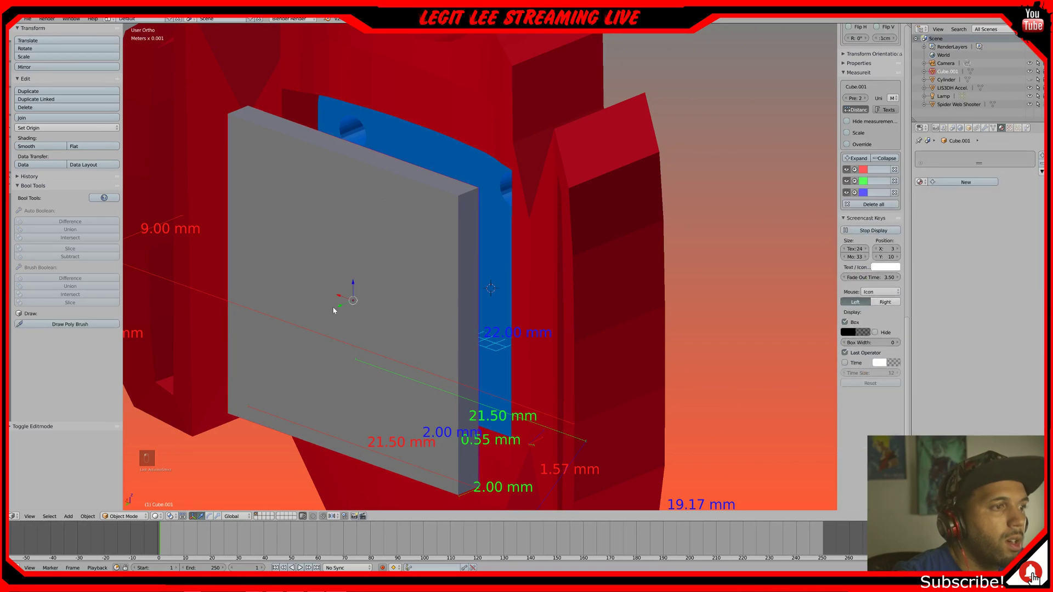
pyautogui.press('g')
pyautogui.press('y')
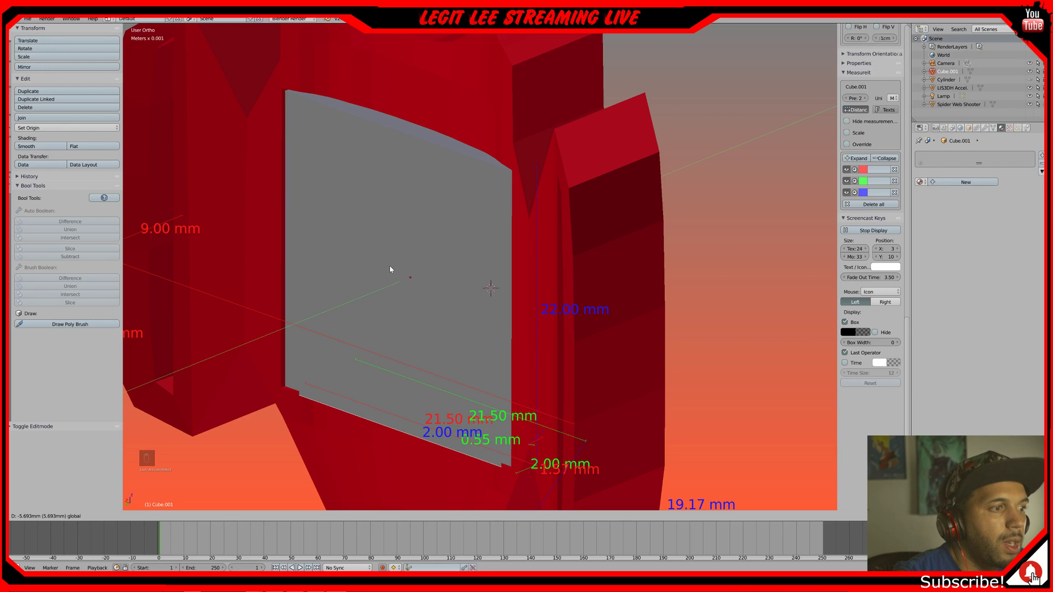
pyautogui.click(387, 271)
pyautogui.moveTo(390, 273); pyautogui.dragTo(407, 259, button='middle')
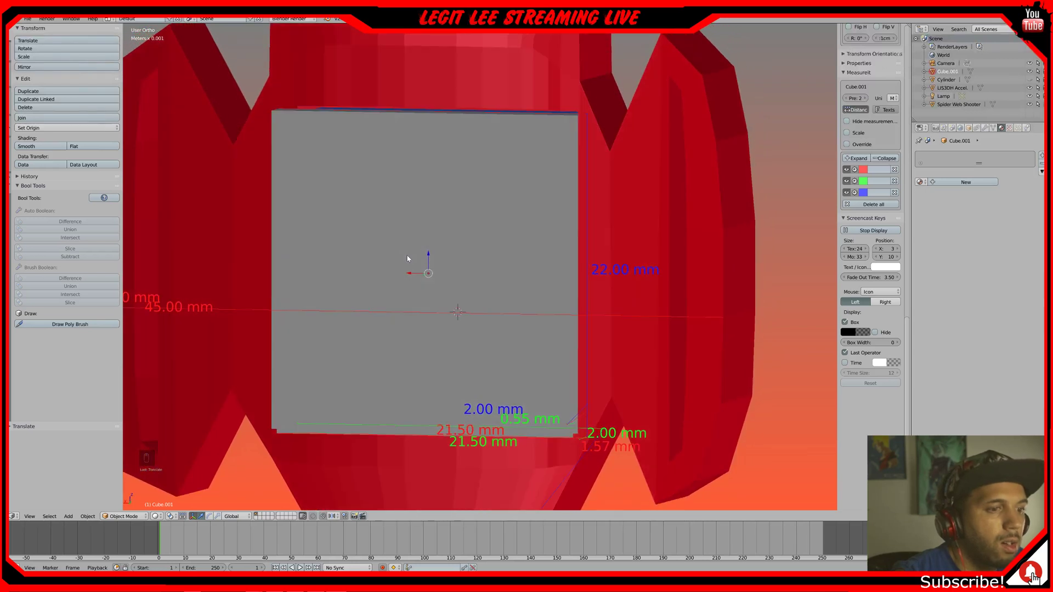
pyautogui.hotkey('ctrl', 'z')
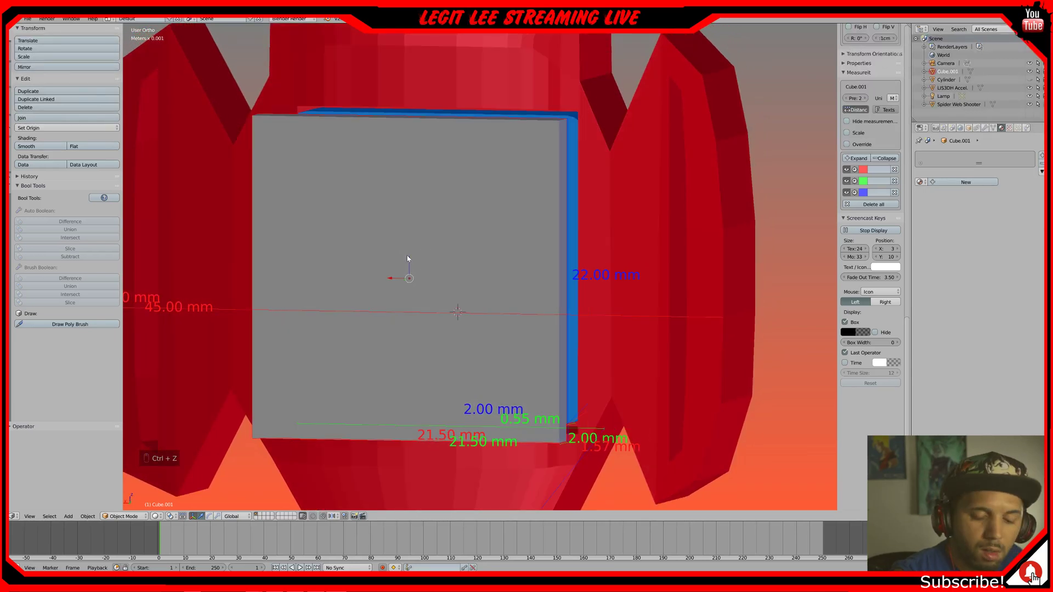
# - Raise the lid box about 0.26 mm along Z in the front wireframe view so its upper edge lines up with the recess
pyautogui.press('KP_1')
pyautogui.press('z')
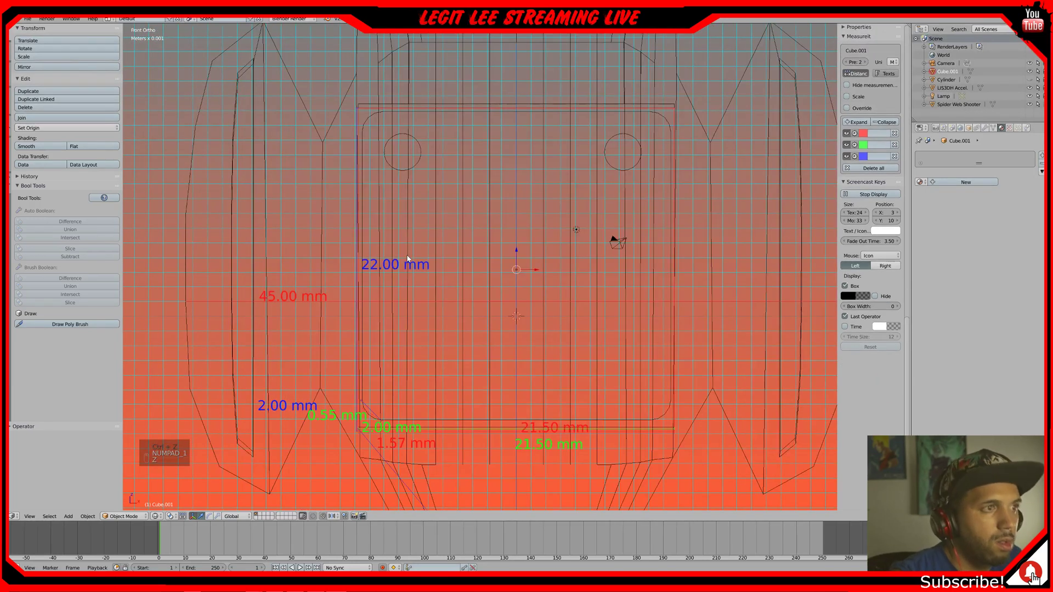
pyautogui.moveTo(516, 250); pyautogui.dragTo(518, 248)
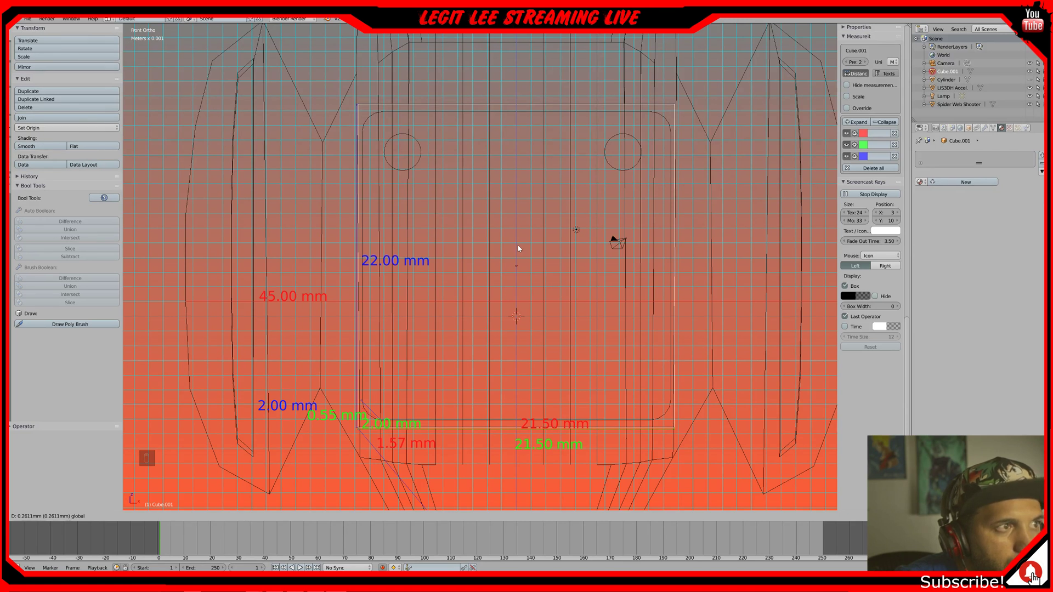
pyautogui.moveTo(519, 248); pyautogui.dragTo(520, 245)
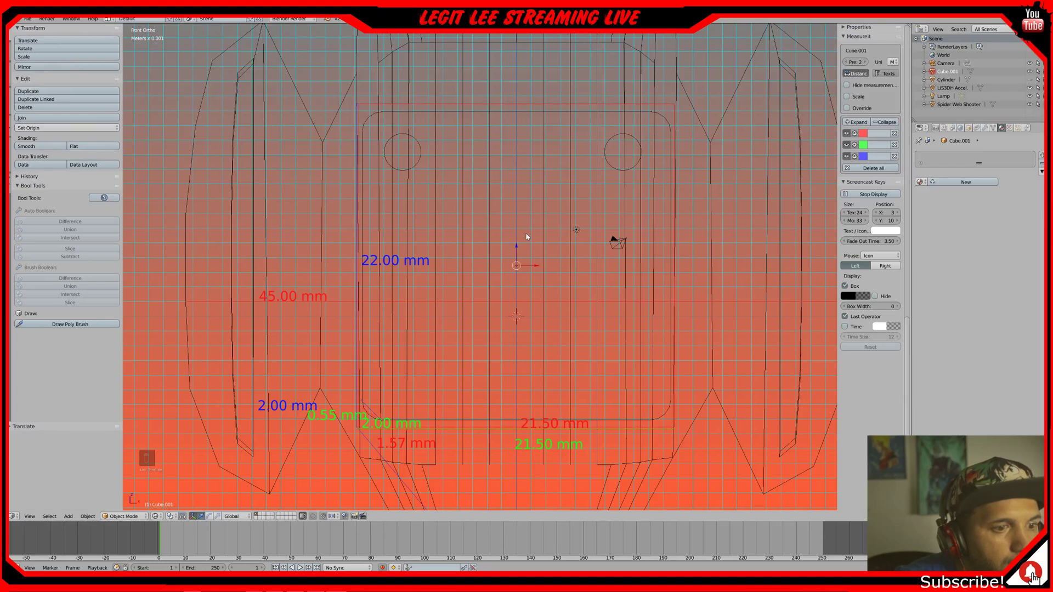
# - Hide the LIS3DH Accel board, reselect the lid box and check its alignment with the recess in wireframe
pyautogui.moveTo(527, 237); pyautogui.dragTo(552, 345, button='middle')
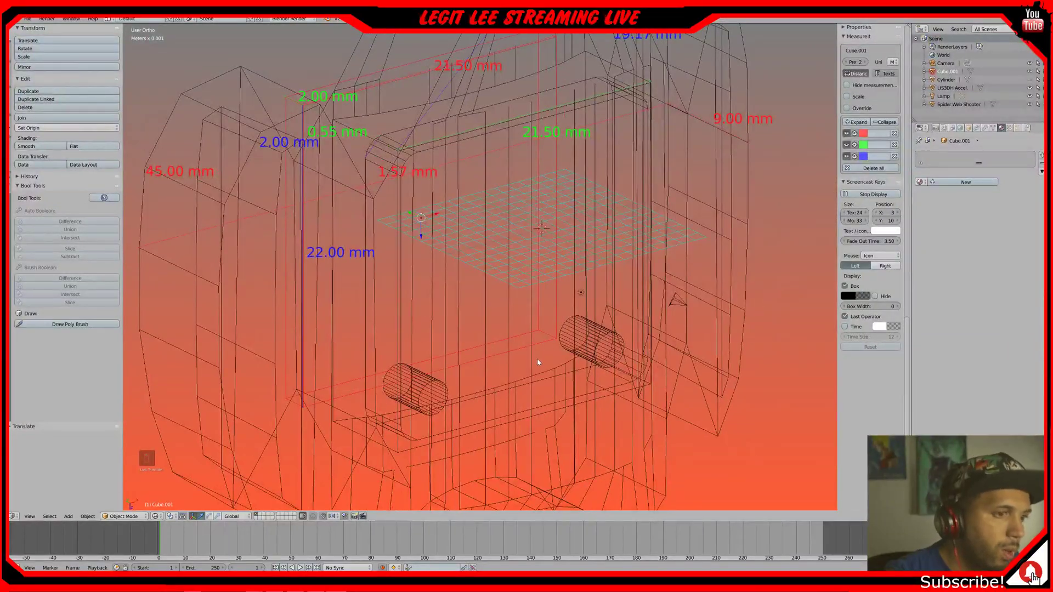
pyautogui.rightClick(570, 348)
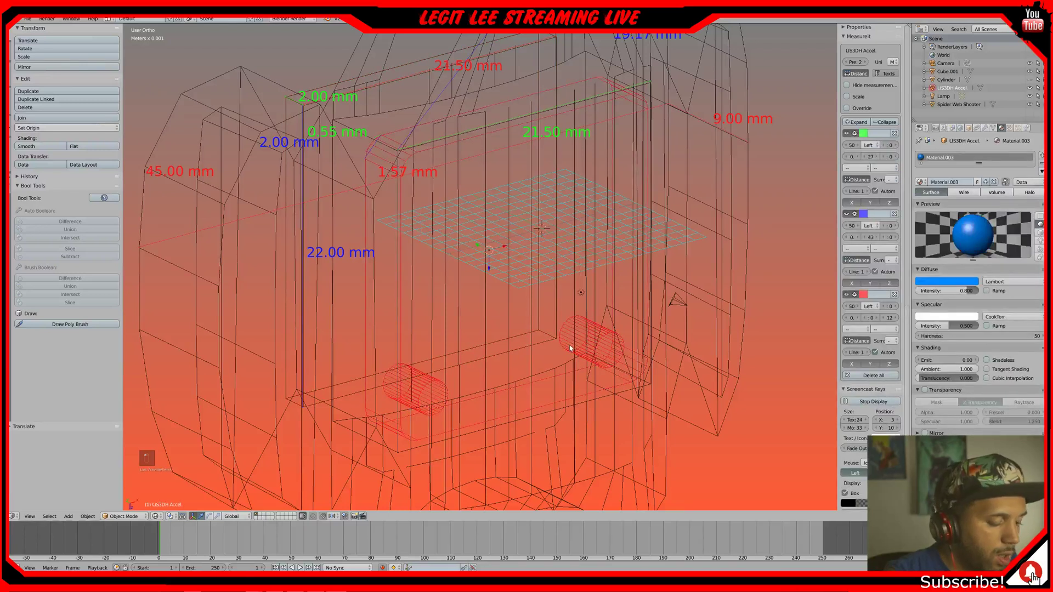
pyautogui.press('h')
pyautogui.moveTo(491, 325); pyautogui.dragTo(458, 245, button='middle')
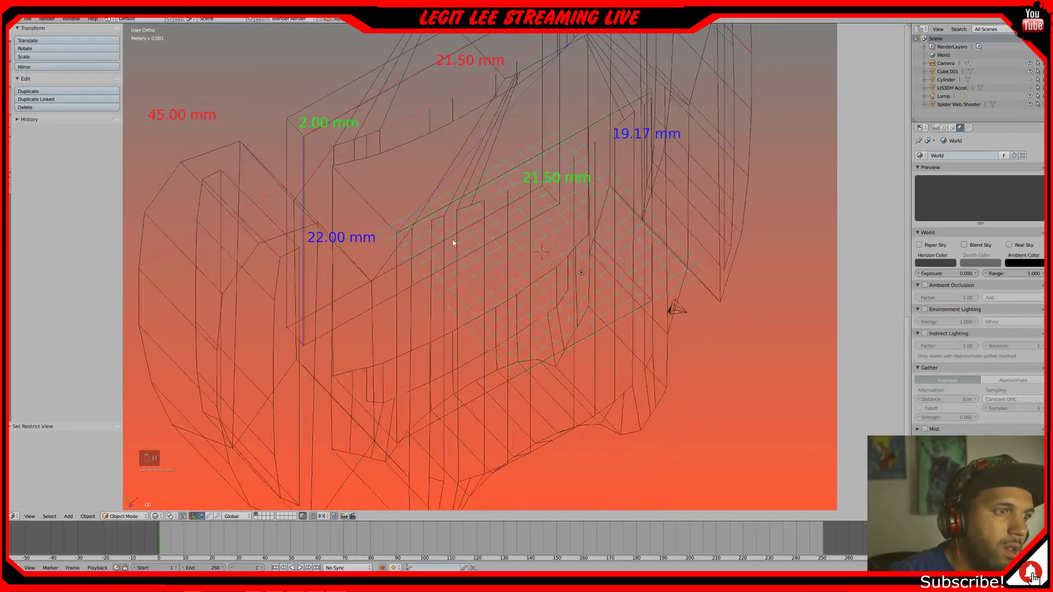
pyautogui.rightClick(447, 240)
pyautogui.press('n')
pyautogui.moveTo(416, 230); pyautogui.dragTo(562, 165, button='middle')
pyautogui.moveTo(494, 211); pyautogui.dragTo(494, 188, button='middle')
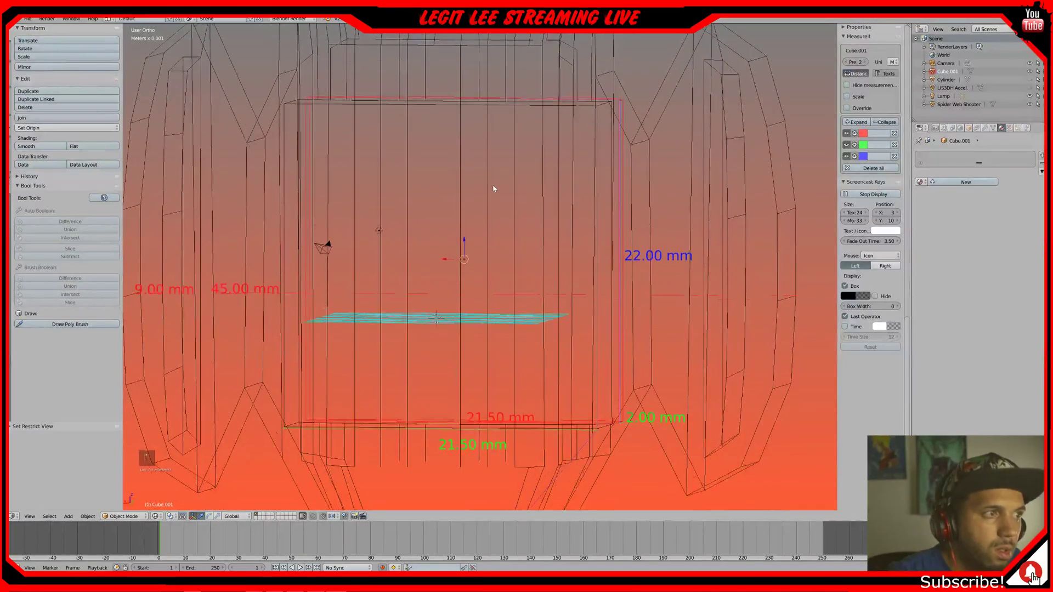
# - Return to solid shading and move the lid box inward along Y until it sits in the Spider Web Shooter's recess
pyautogui.press('z')
pyautogui.moveTo(462, 219)
pyautogui.mouseDown(button='middle')
pyautogui.moveTo(431, 239)
pyautogui.moveTo(413, 229)
pyautogui.mouseUp(button='middle')
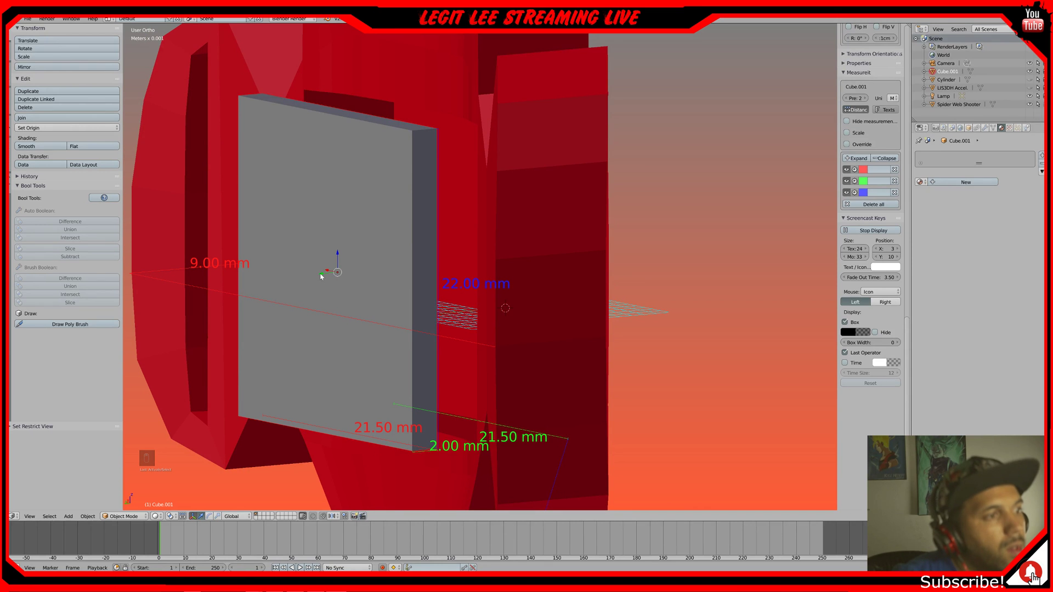
pyautogui.press('g')
pyautogui.press('y')
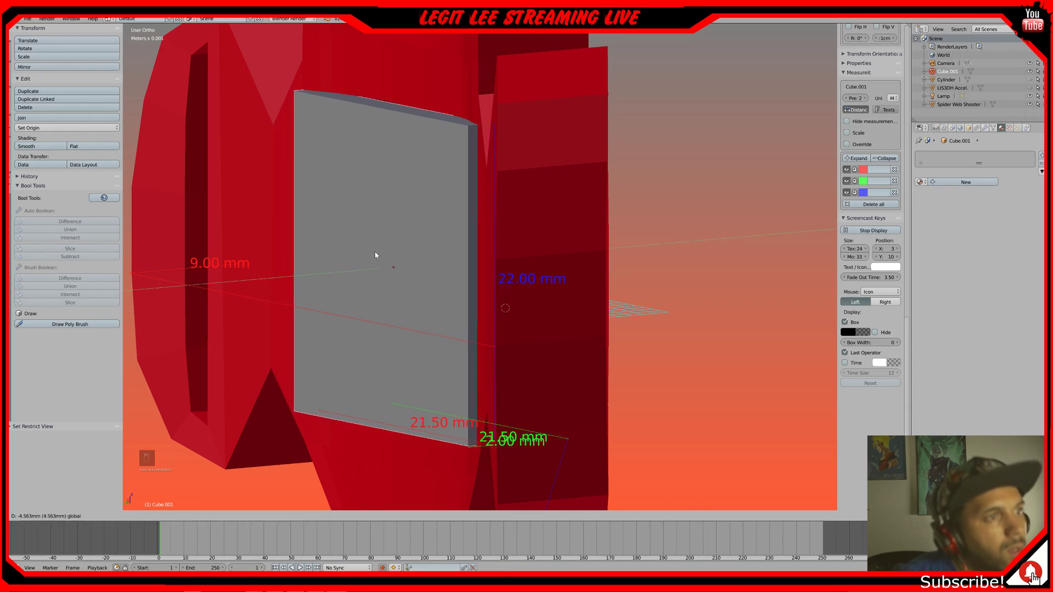
pyautogui.click(384, 251)
pyautogui.moveTo(385, 251); pyautogui.dragTo(375, 303, button='middle')
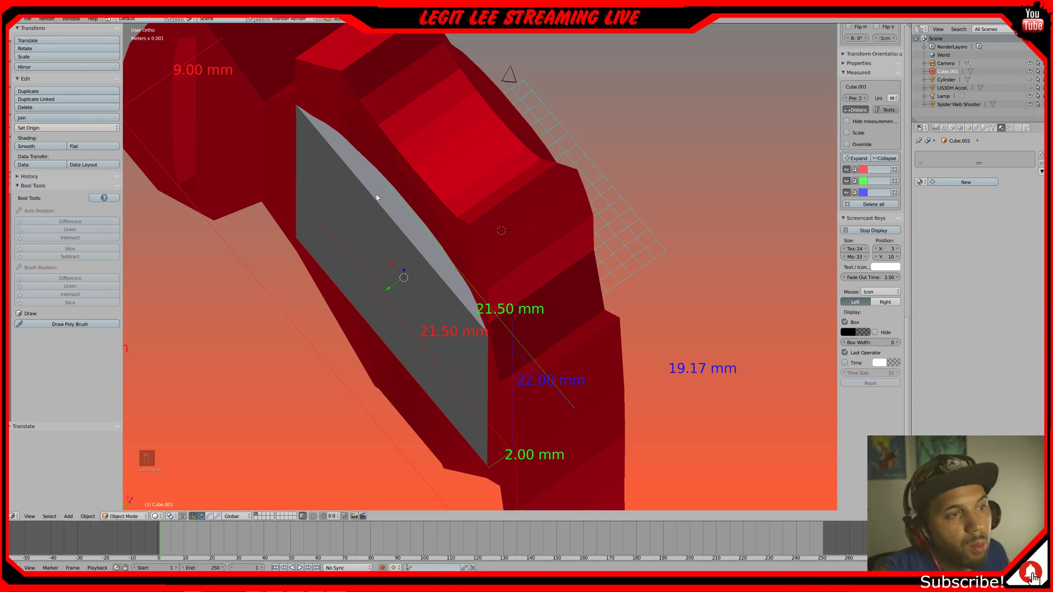
# - Duplicate the Spider Web Shooter and leave the copy in its original place
pyautogui.rightClick(531, 222)
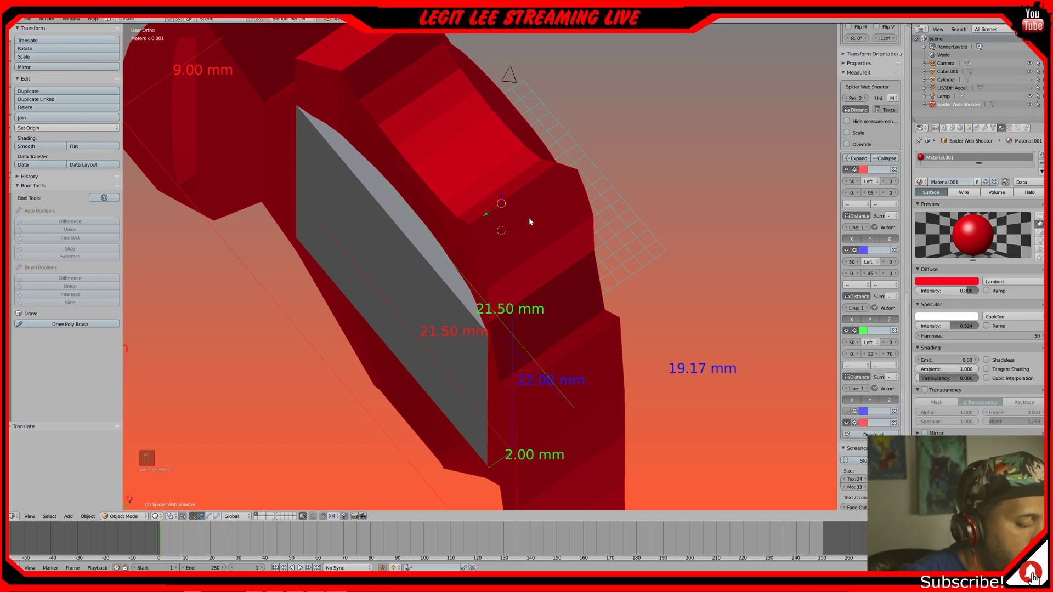
pyautogui.hotkey('shift', 'd')
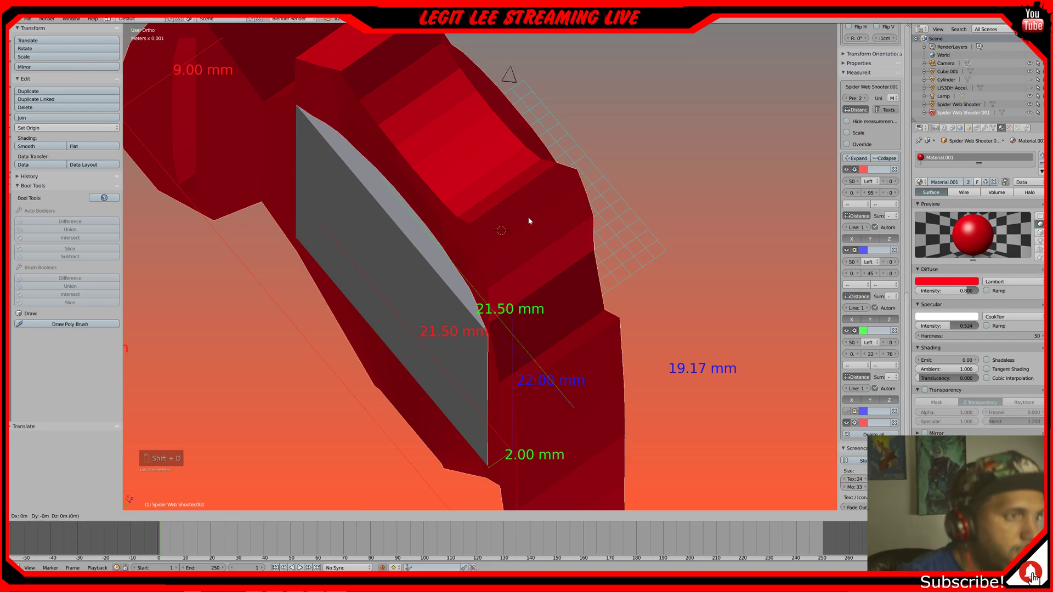
pyautogui.rightClick(529, 221)
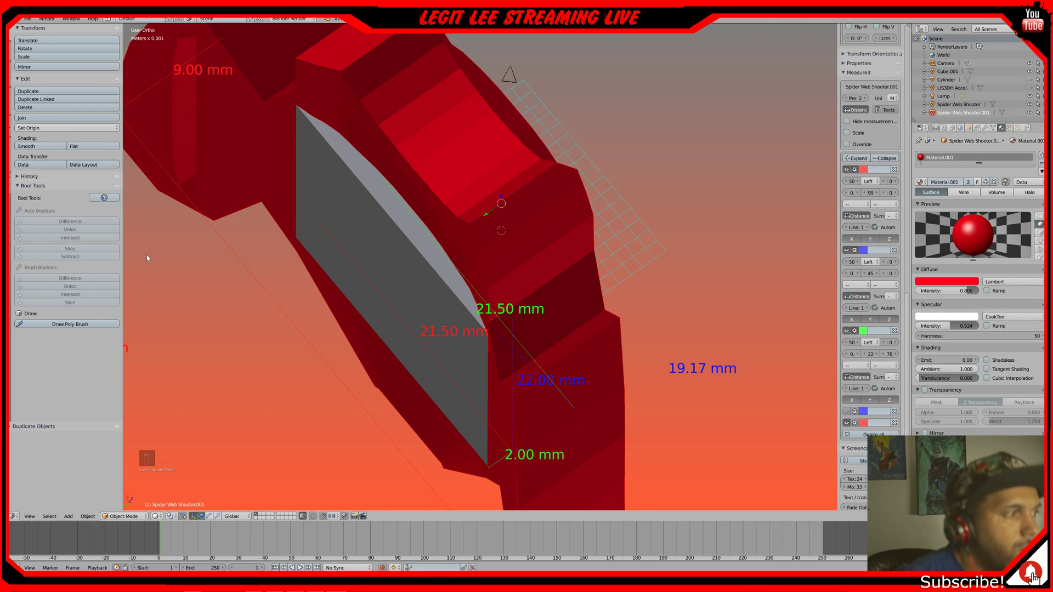
# - Try a Brush Boolean Difference with the lid box as the target and the duplicated Spider Web Shooter as the cutter, and undo it
pyautogui.keyDown('shift'); pyautogui.rightClick(446, 211); pyautogui.keyUp('shift')
pyautogui.rightClick(420, 225)
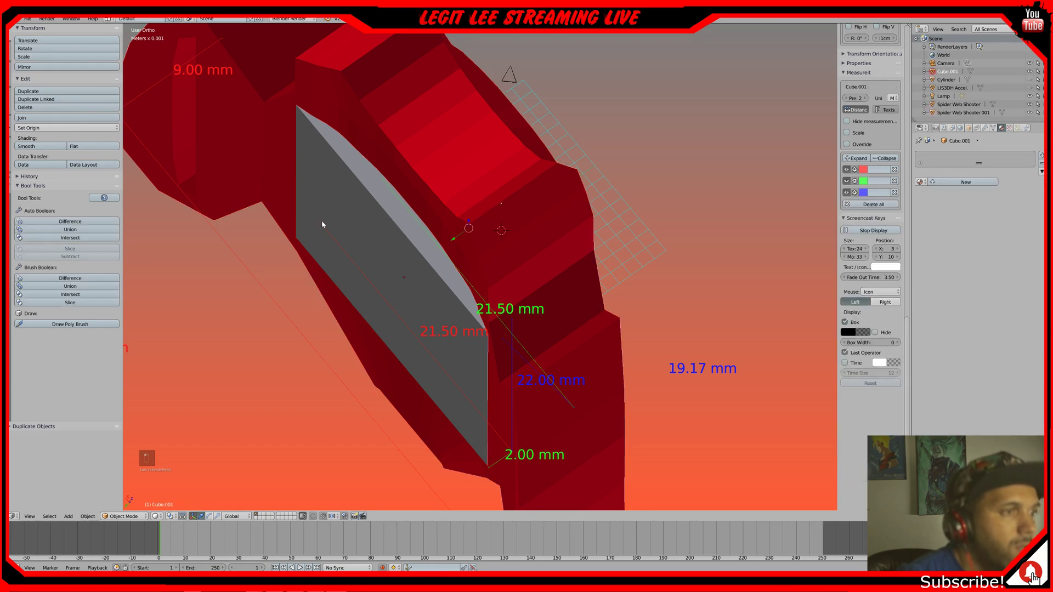
pyautogui.click(66, 279)
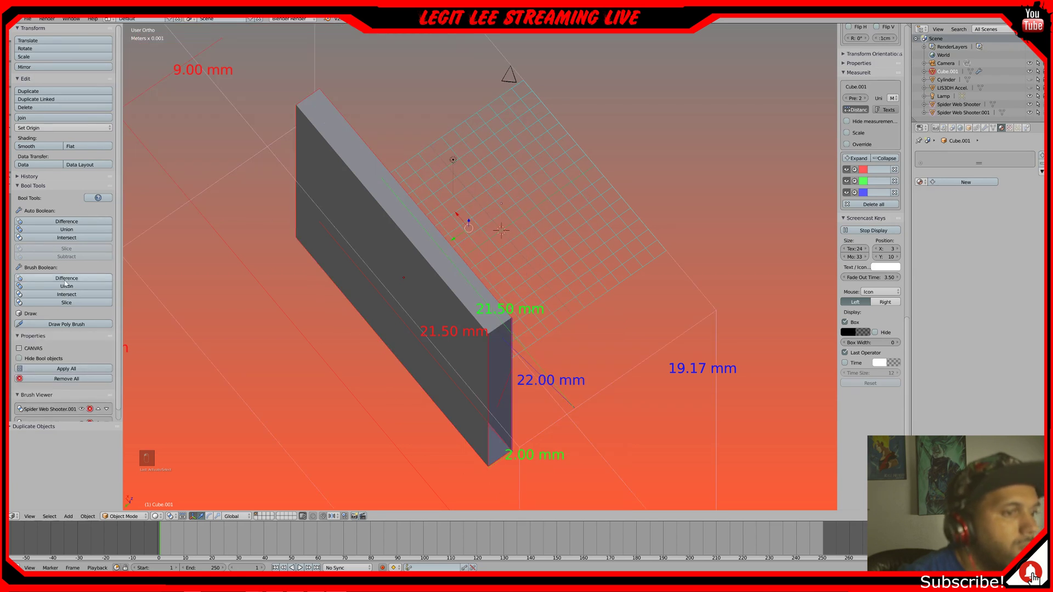
pyautogui.moveTo(231, 267); pyautogui.dragTo(205, 269, button='middle')
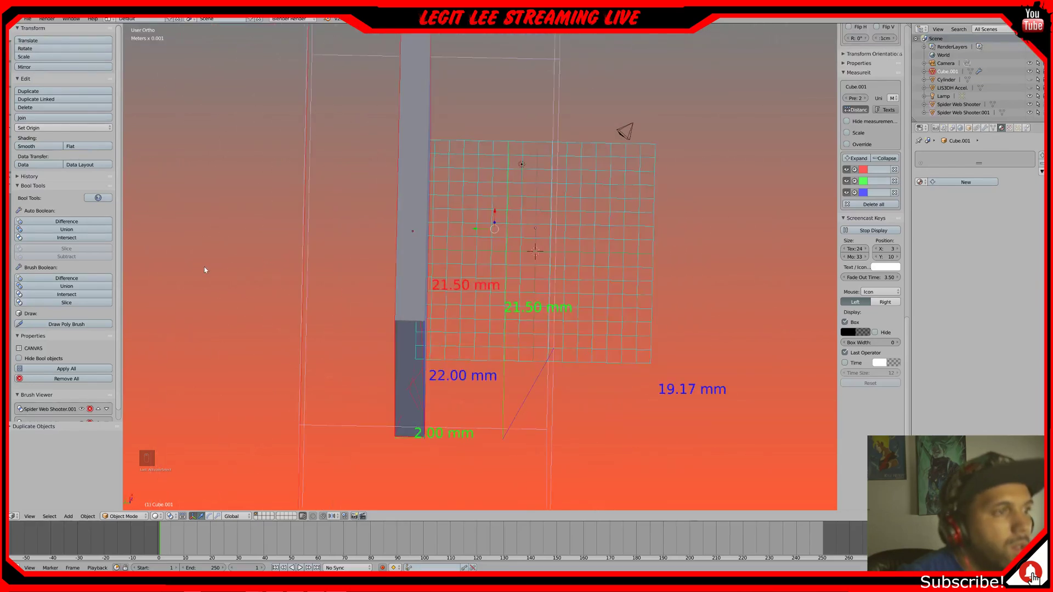
pyautogui.hotkey('ctrl', 'z')
pyautogui.moveTo(205, 270); pyautogui.dragTo(264, 242, button='middle')
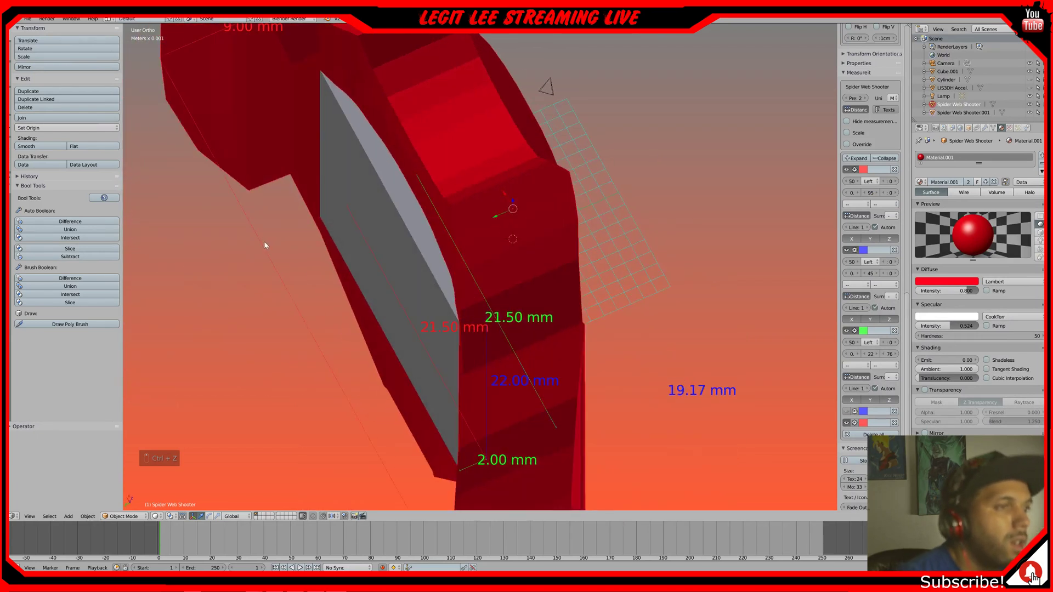
# - Undo the last change, then open the grey block's mesh for editing in the orthographic back view
pyautogui.hotkey('ctrl', 'z')
pyautogui.moveTo(331, 222); pyautogui.dragTo(378, 188, button='middle')
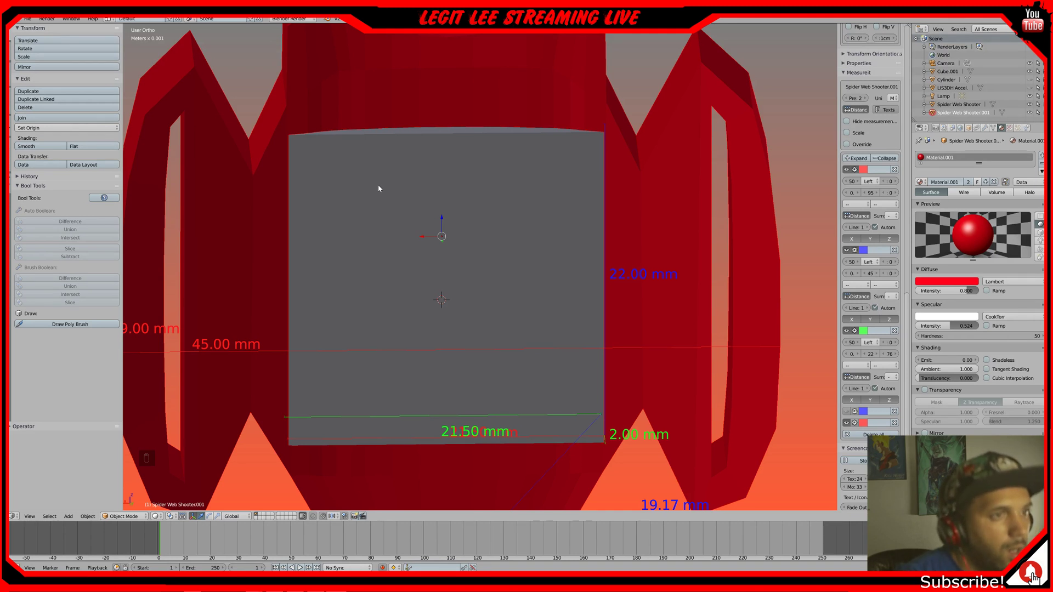
pyautogui.press('KP_1')
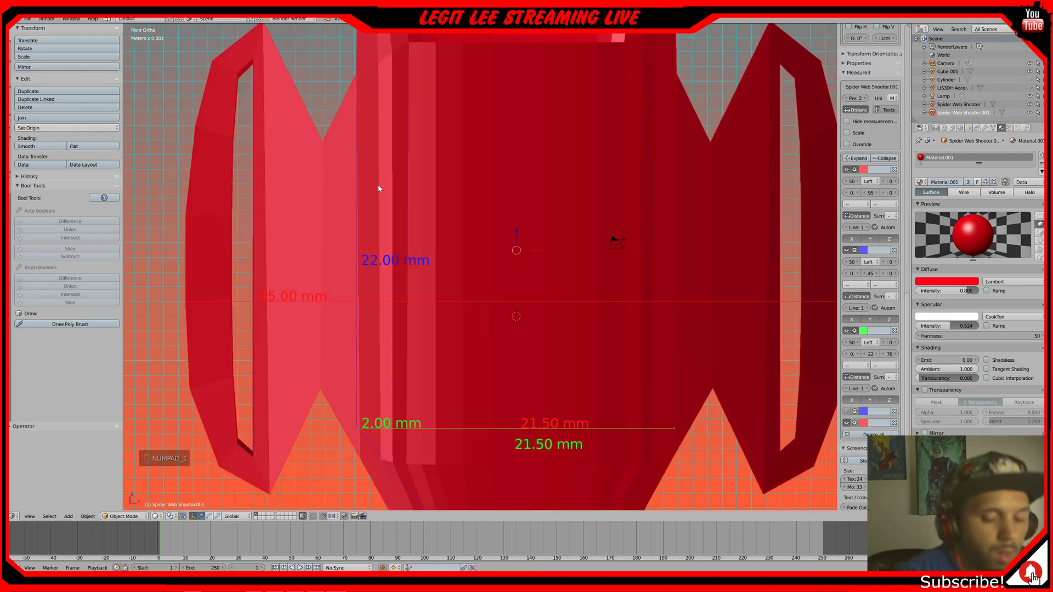
pyautogui.press('ctrl+KP_1')
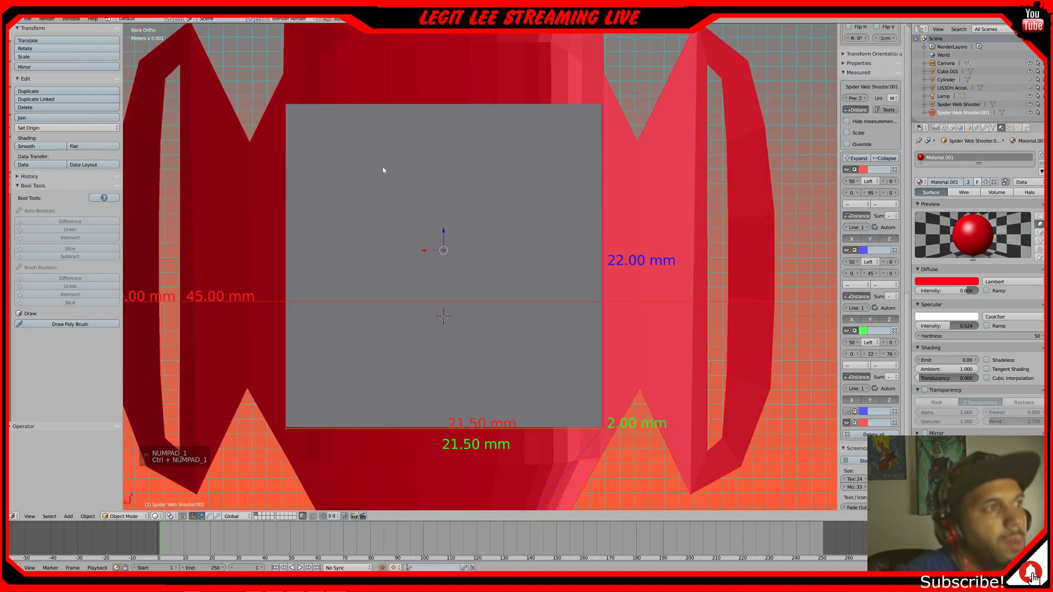
pyautogui.rightClick(399, 176)
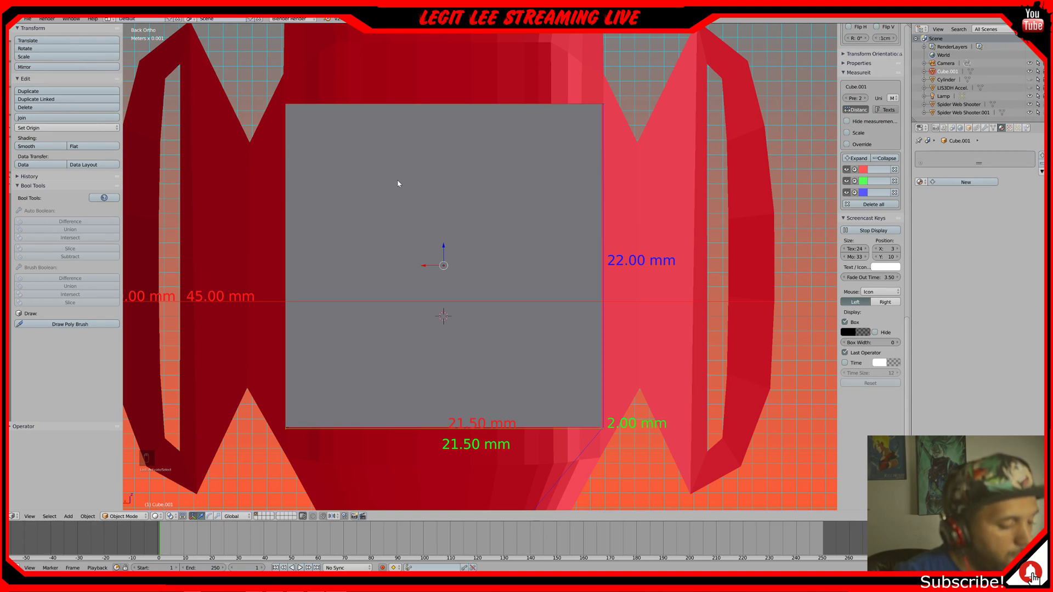
pyautogui.press('Tab')
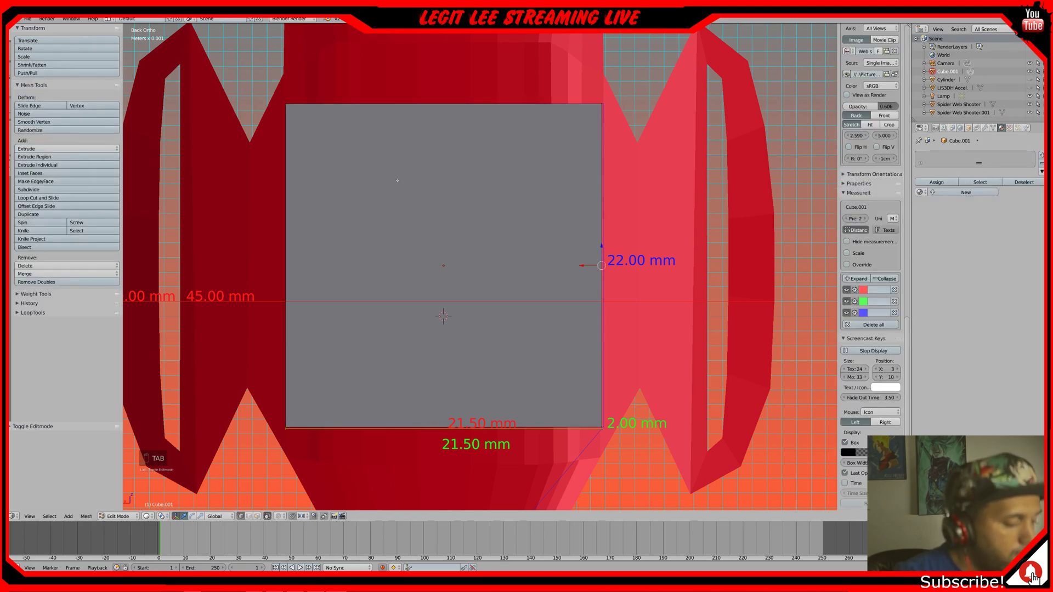
pyautogui.press('Tab')
pyautogui.press('Tab')
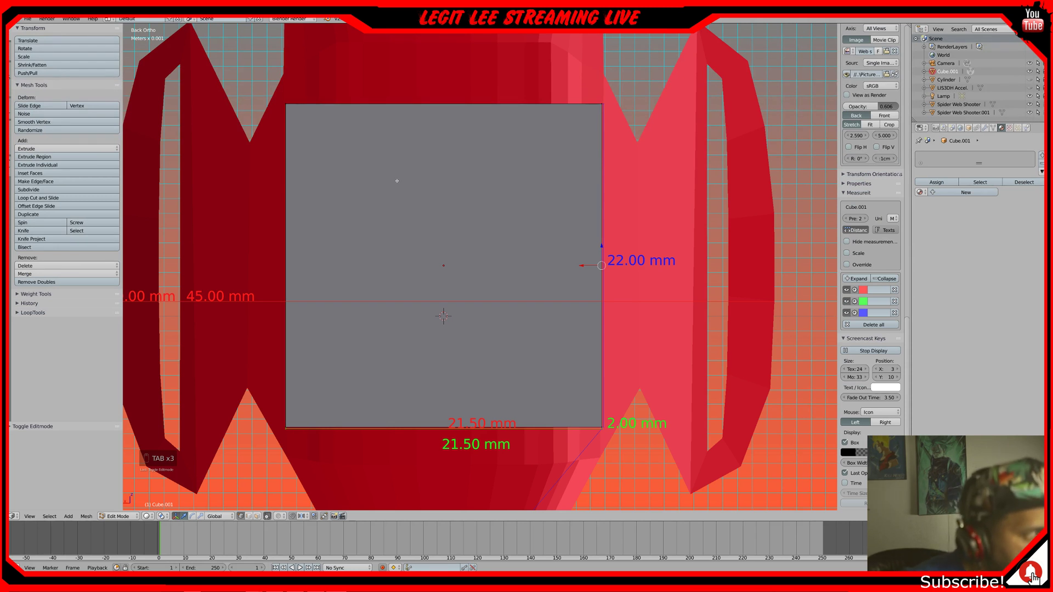
pyautogui.click(9, 173)
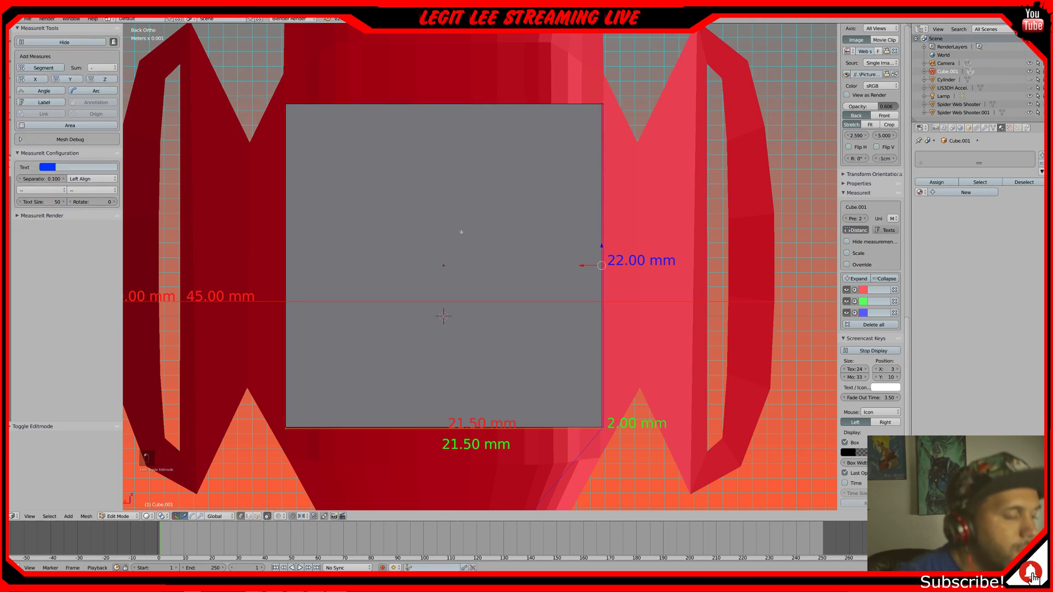
pyautogui.moveTo(483, 232); pyautogui.dragTo(485, 243, button='middle')
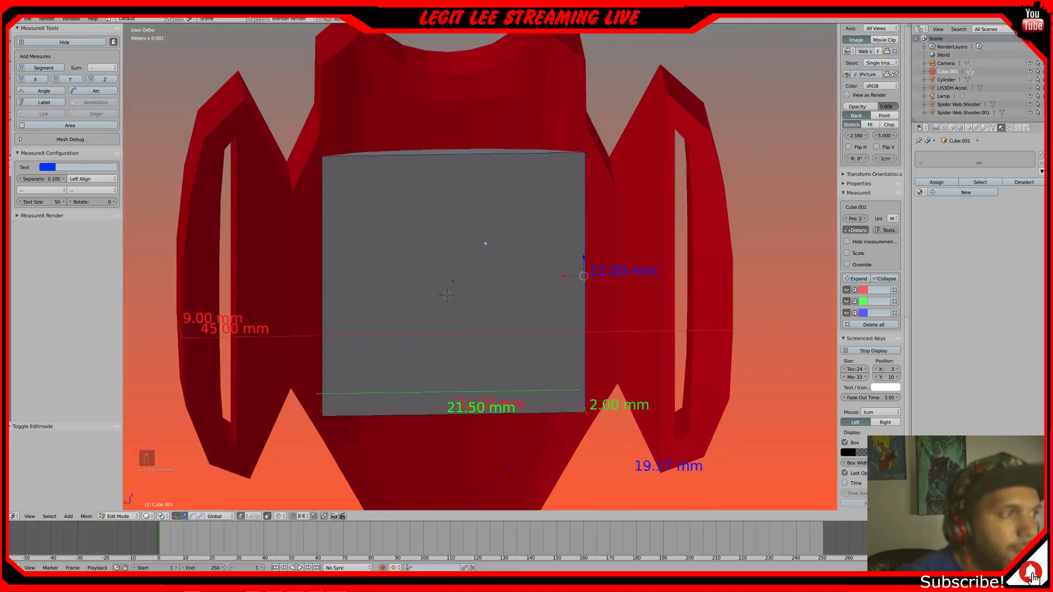
pyautogui.press('ctrl+KP_1')
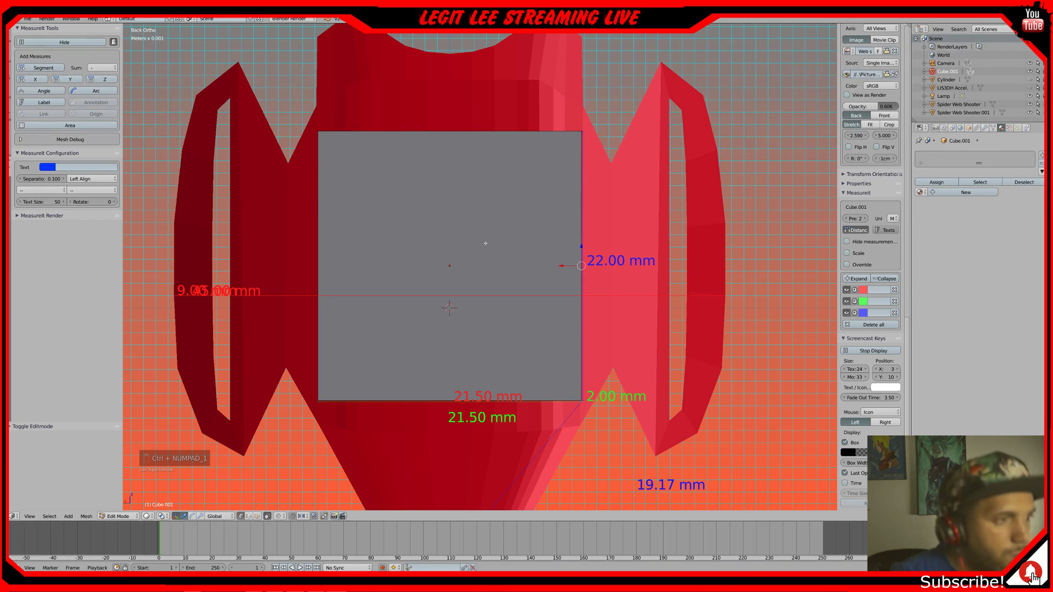
pyautogui.hotkey('ctrl', 'r')
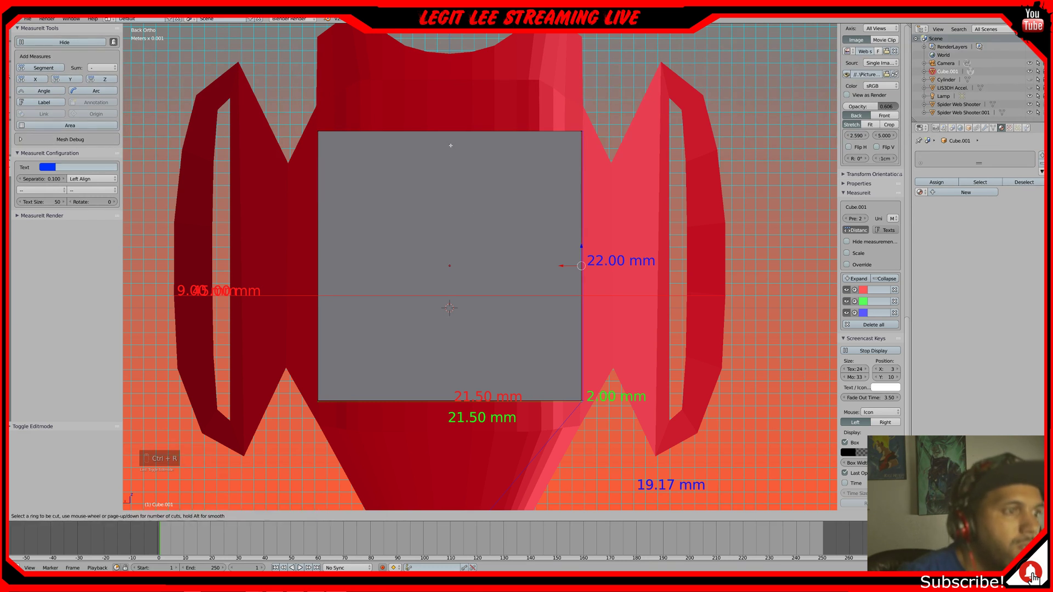
pyautogui.scroll(2, 453, 138)
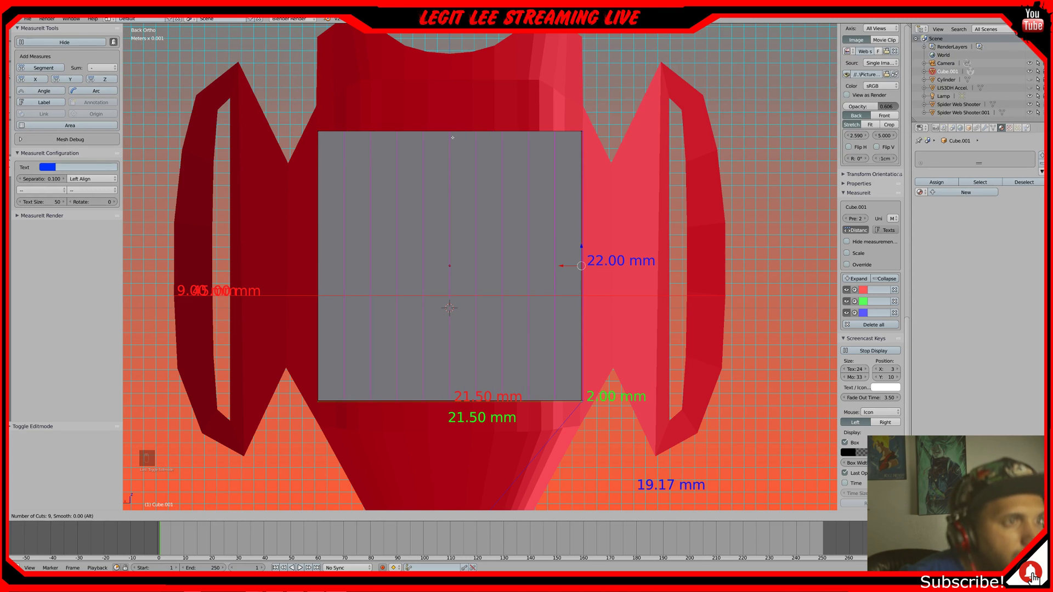
pyautogui.scroll(1, 450, 266)
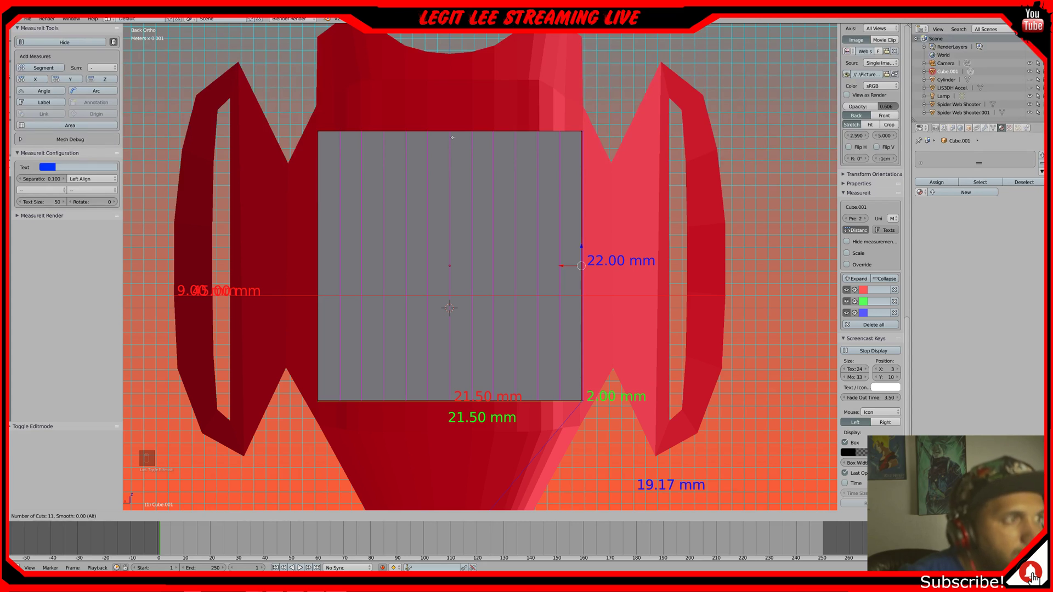
pyautogui.scroll(-8, 452, 138)
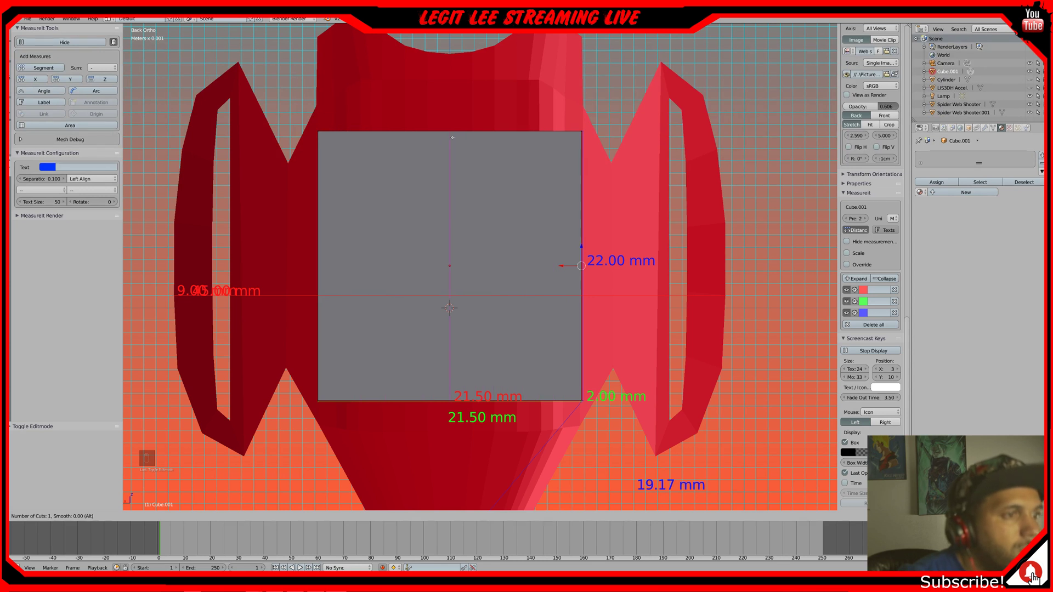
pyautogui.rightClick(453, 138)
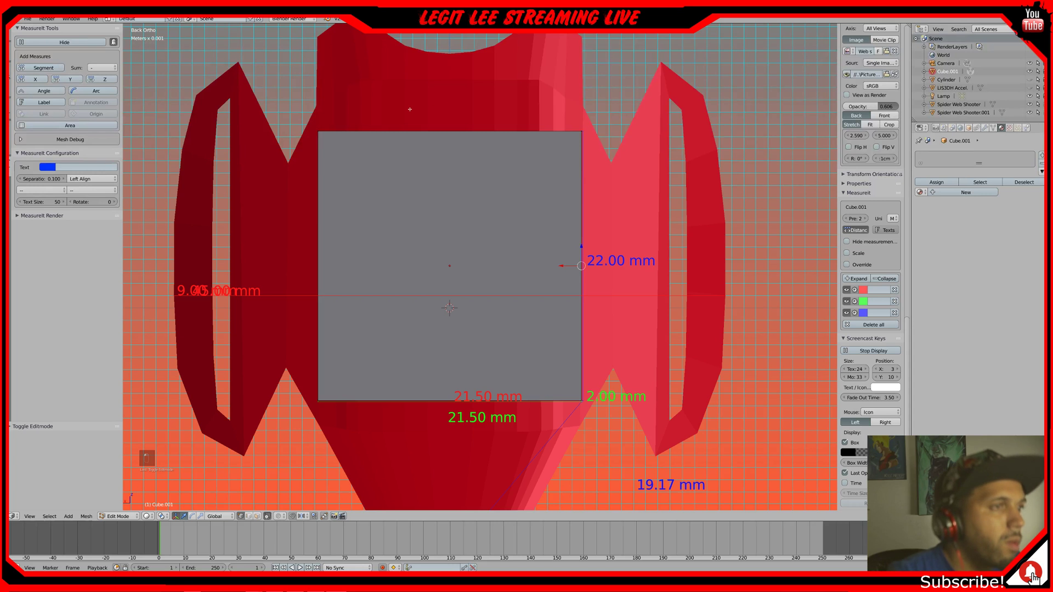
# - Leave the grey block and open the red shooter body's mesh for editing in edge selection mode
pyautogui.press('Tab')
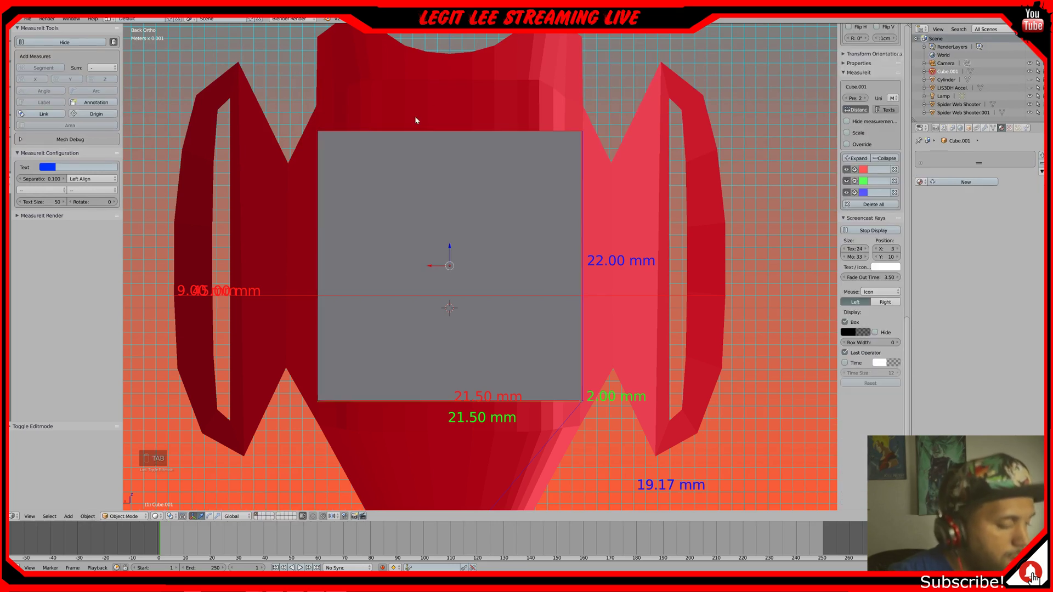
pyautogui.rightClick(423, 111)
pyautogui.press('z')
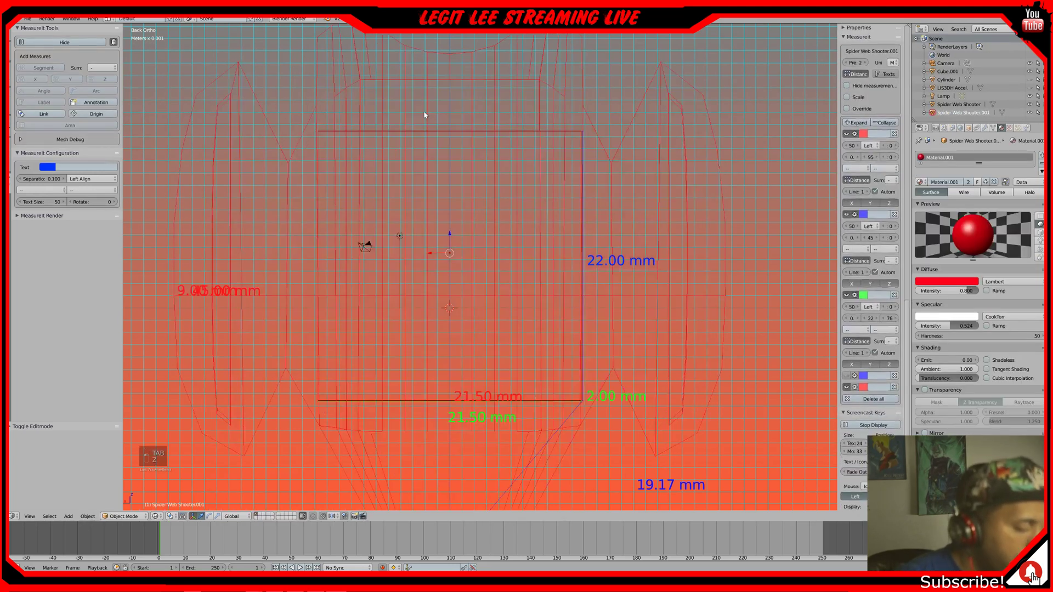
pyautogui.press('z')
pyautogui.press('Tab')
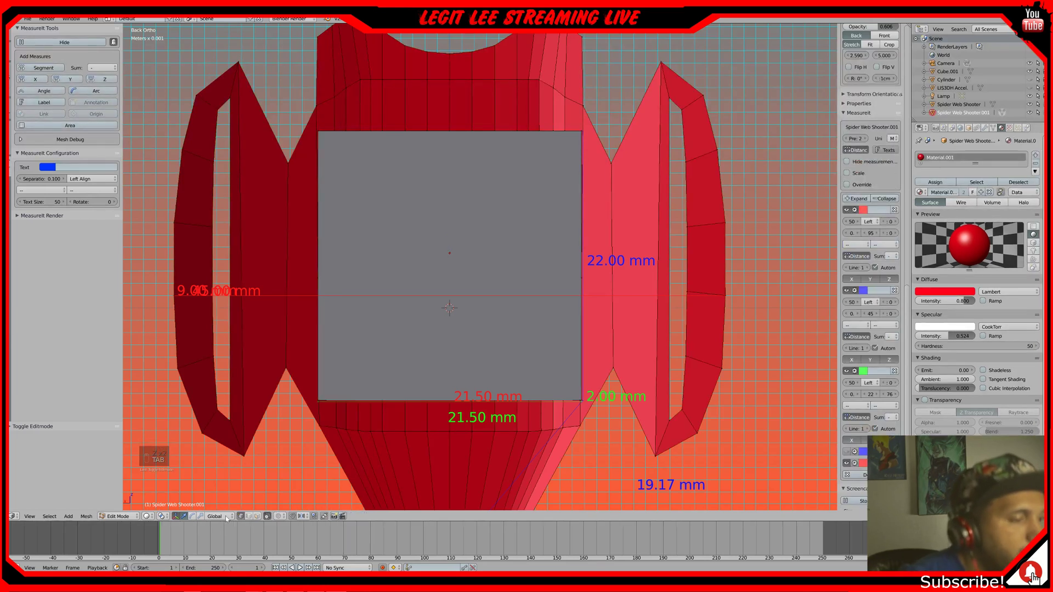
pyautogui.click(248, 516)
# - Count the vertical edges of the curved band above the grey block by selecting them one after another, then deselect everything
pyautogui.rightClick(346, 110)
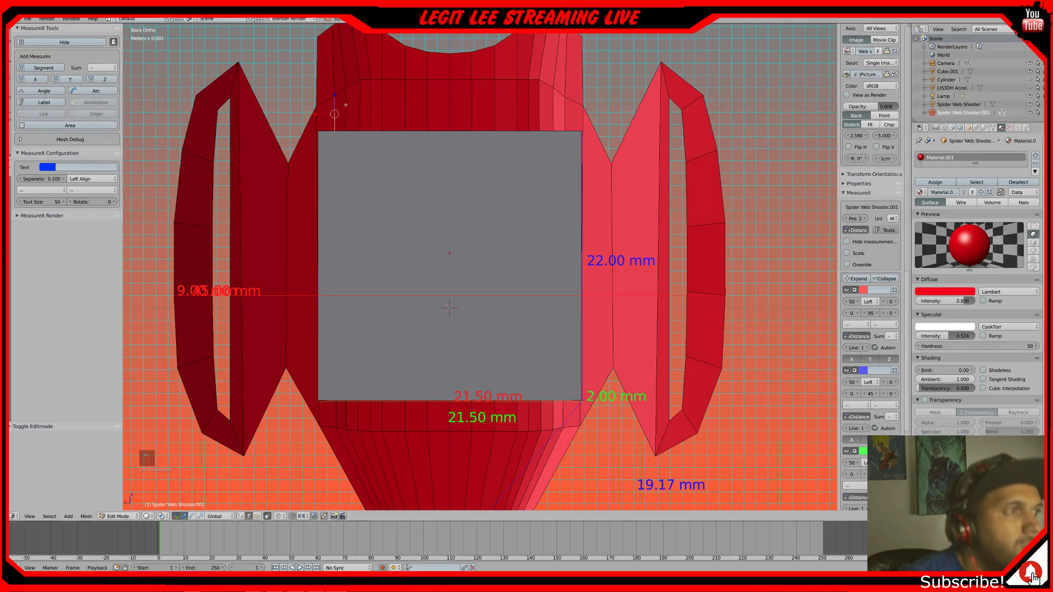
pyautogui.rightClick(346, 104)
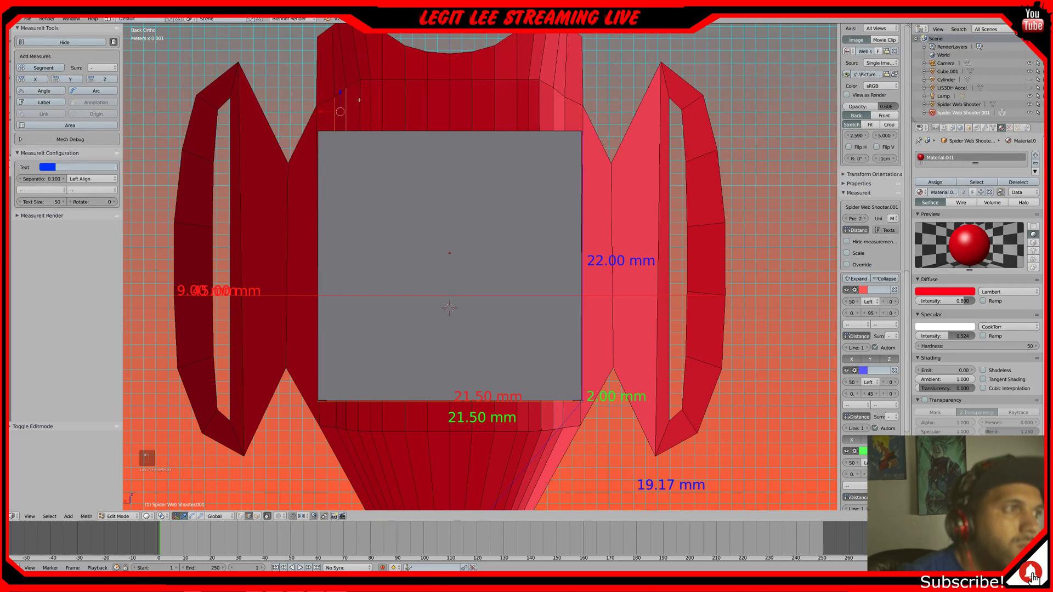
pyautogui.rightClick(361, 99)
pyautogui.keyDown('shift'); pyautogui.rightClick(370, 98); pyautogui.keyUp('shift')
pyautogui.keyDown('shift'); pyautogui.rightClick(382, 96); pyautogui.keyUp('shift')
pyautogui.keyDown('shift'); pyautogui.rightClick(404, 93); pyautogui.keyUp('shift')
pyautogui.keyDown('shift'); pyautogui.rightClick(428, 93); pyautogui.keyUp('shift')
pyautogui.keyDown('shift'); pyautogui.rightClick(450, 94); pyautogui.keyUp('shift')
pyautogui.keyDown('shift'); pyautogui.rightClick(472, 94); pyautogui.keyUp('shift')
pyautogui.keyDown('shift'); pyautogui.rightClick(494, 95); pyautogui.keyUp('shift')
pyautogui.keyDown('shift'); pyautogui.rightClick(517, 94); pyautogui.keyUp('shift')
pyautogui.keyDown('shift'); pyautogui.rightClick(527, 95); pyautogui.keyUp('shift')
pyautogui.keyDown('shift'); pyautogui.rightClick(539, 98); pyautogui.keyUp('shift')
pyautogui.keyDown('shift'); pyautogui.rightClick(551, 102); pyautogui.keyUp('shift')
pyautogui.keyDown('shift'); pyautogui.rightClick(565, 106); pyautogui.keyUp('shift')
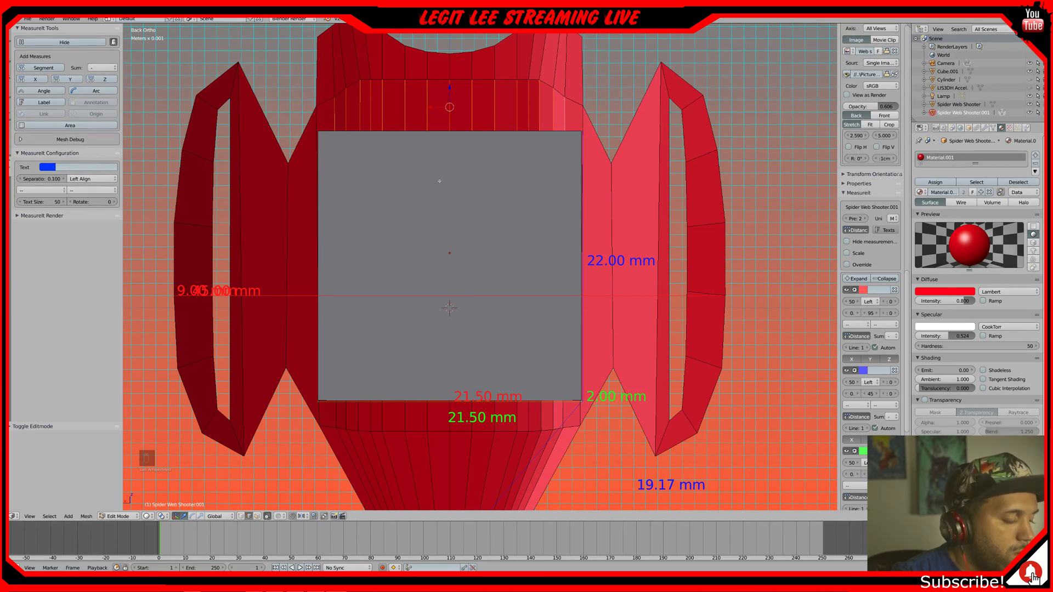
pyautogui.press('a')
pyautogui.scroll(-4, 872, 263)
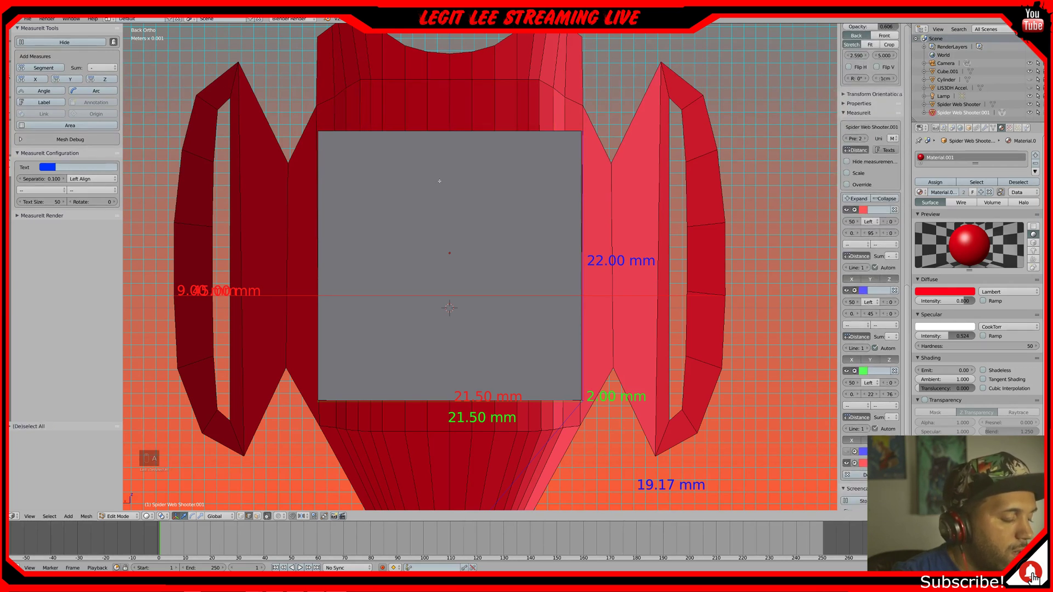
# - Return to editing the grey block's mesh and add 15 evenly spaced vertical loop cuts without sliding them
pyautogui.press('Tab')
pyautogui.press('Tab')
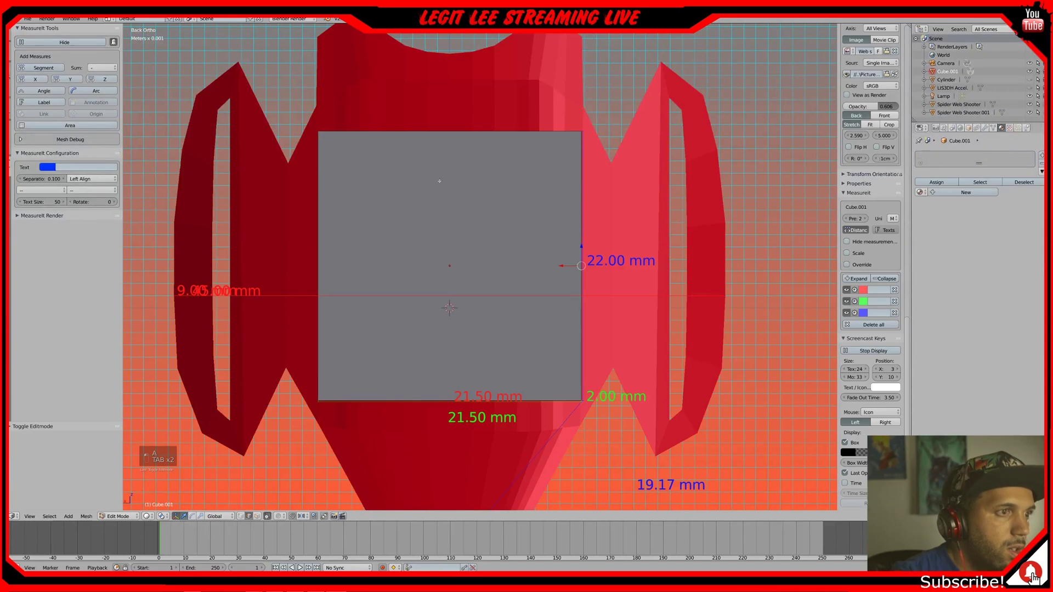
pyautogui.hotkey('ctrl', 'r')
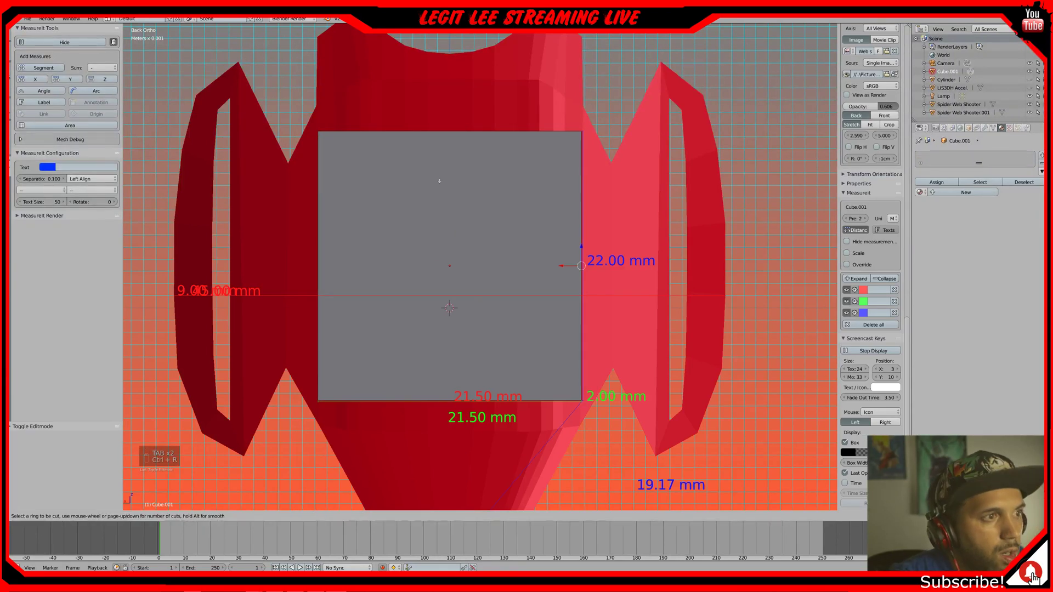
pyautogui.scroll(1, 454, 138)
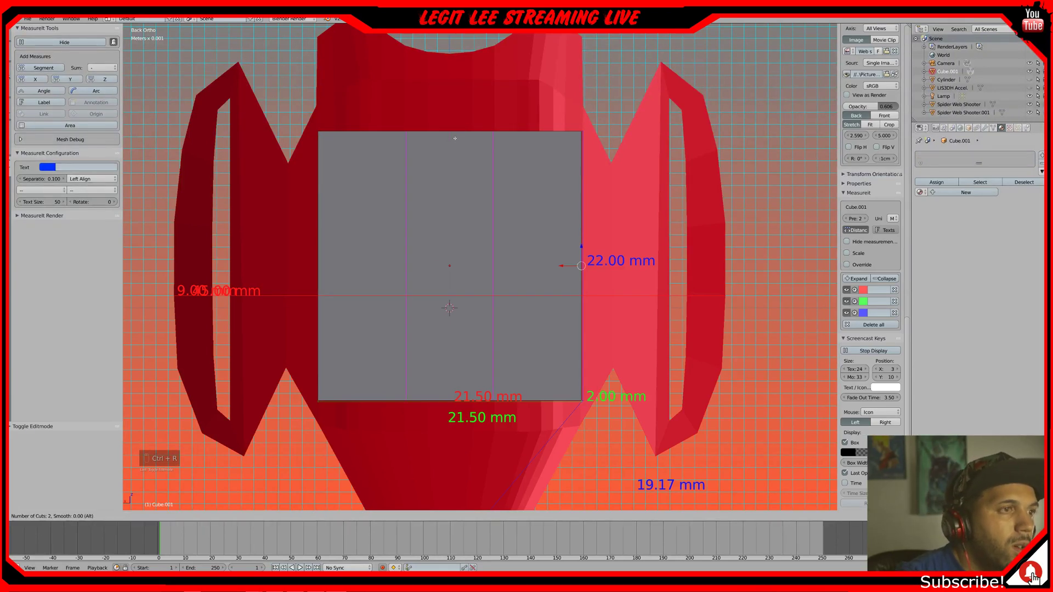
pyautogui.scroll(1, 455, 138)
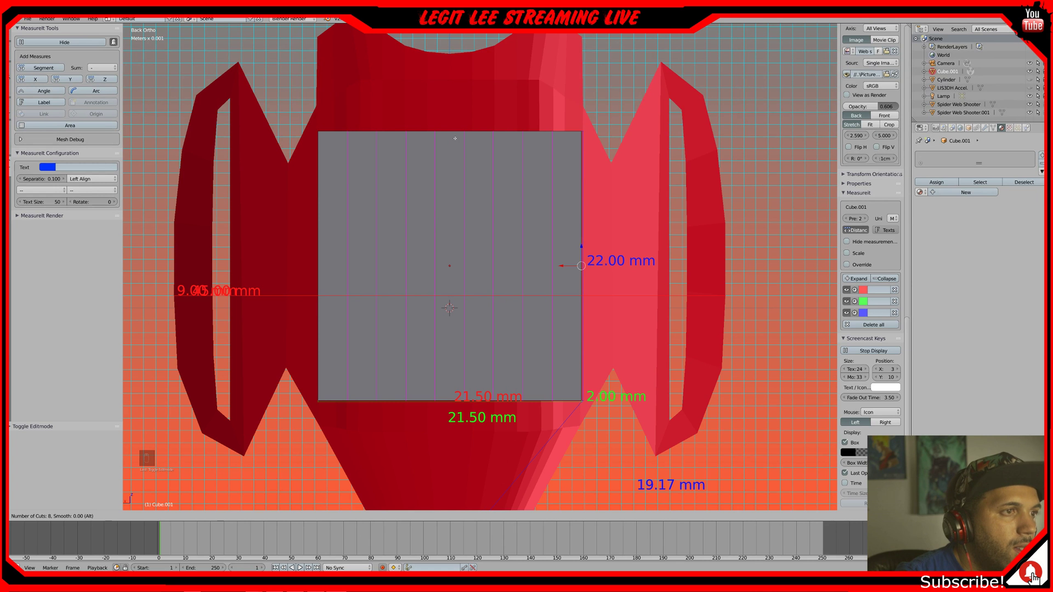
pyautogui.scroll(1, 455, 139)
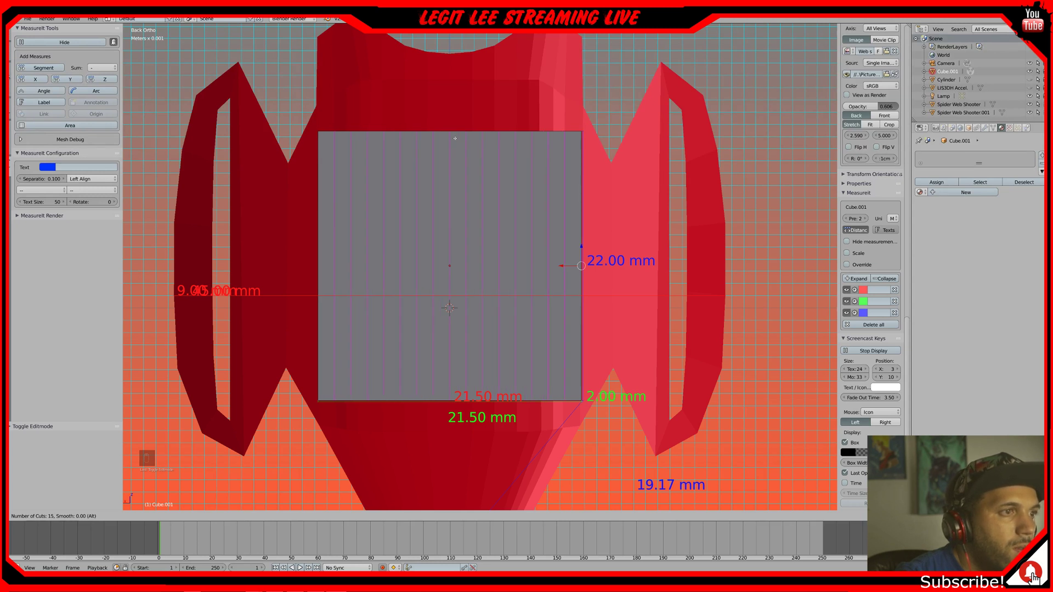
pyautogui.click(455, 138)
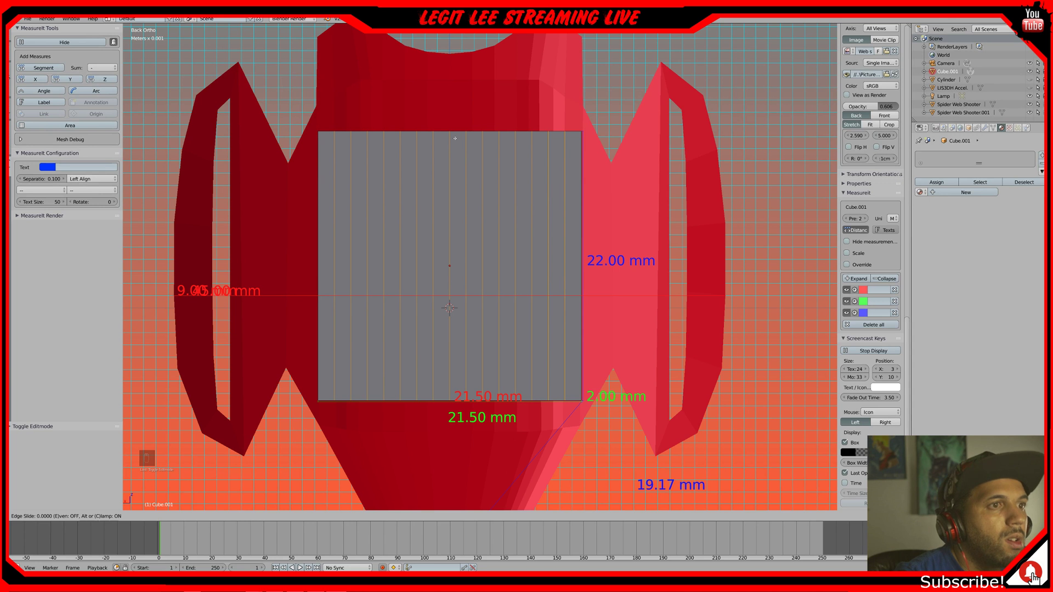
pyautogui.click(455, 138)
# - Move the outermost cut edge on the block's back face about 0.38 mm along Y toward the shooter body and select the neighbouring cut edge
pyautogui.moveTo(455, 138); pyautogui.dragTo(471, 193, button='middle')
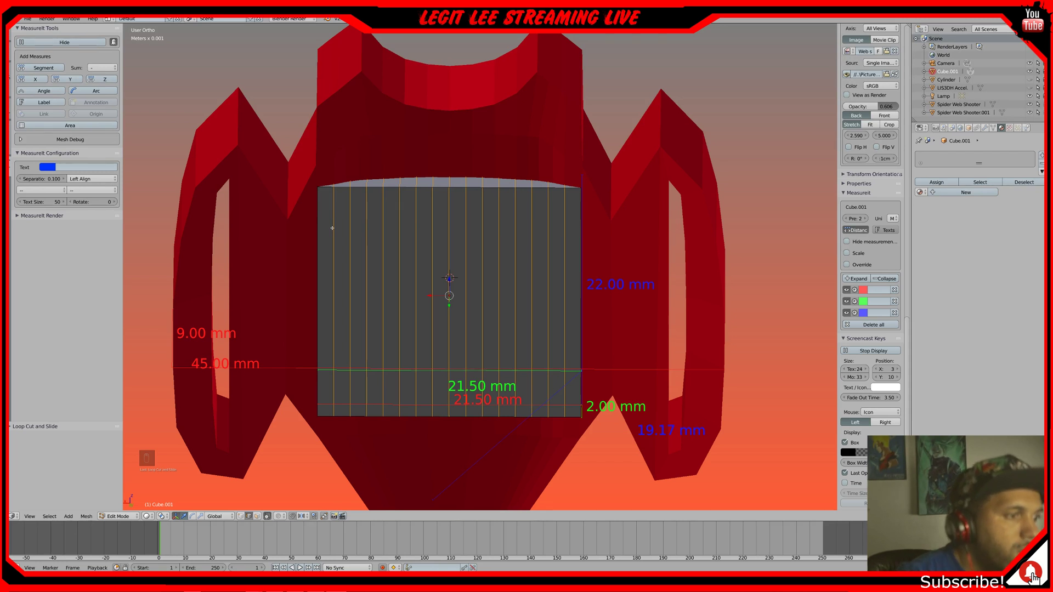
pyautogui.rightClick(335, 228)
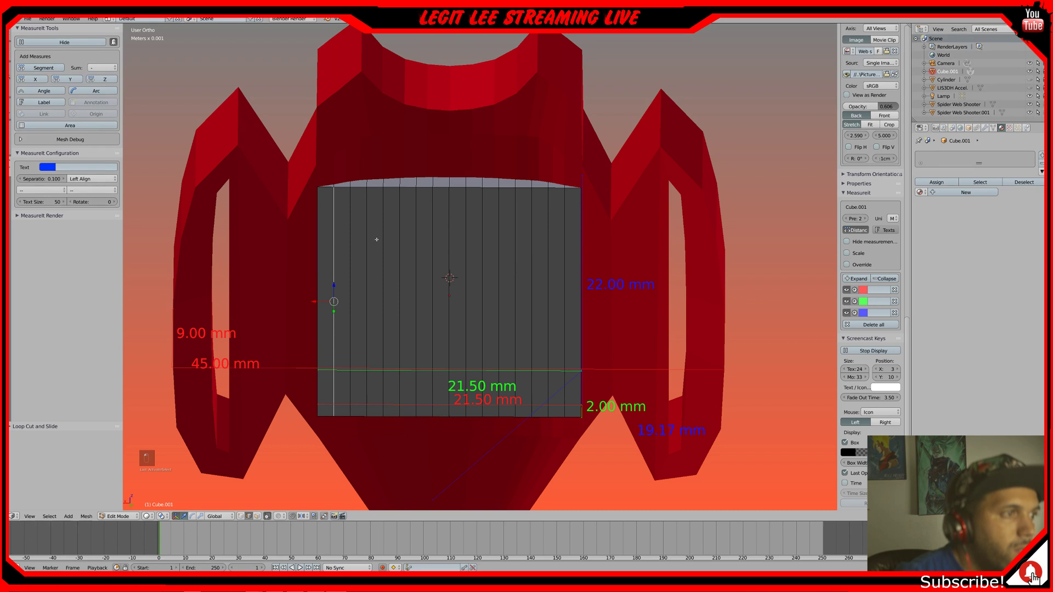
pyautogui.press('KP_1')
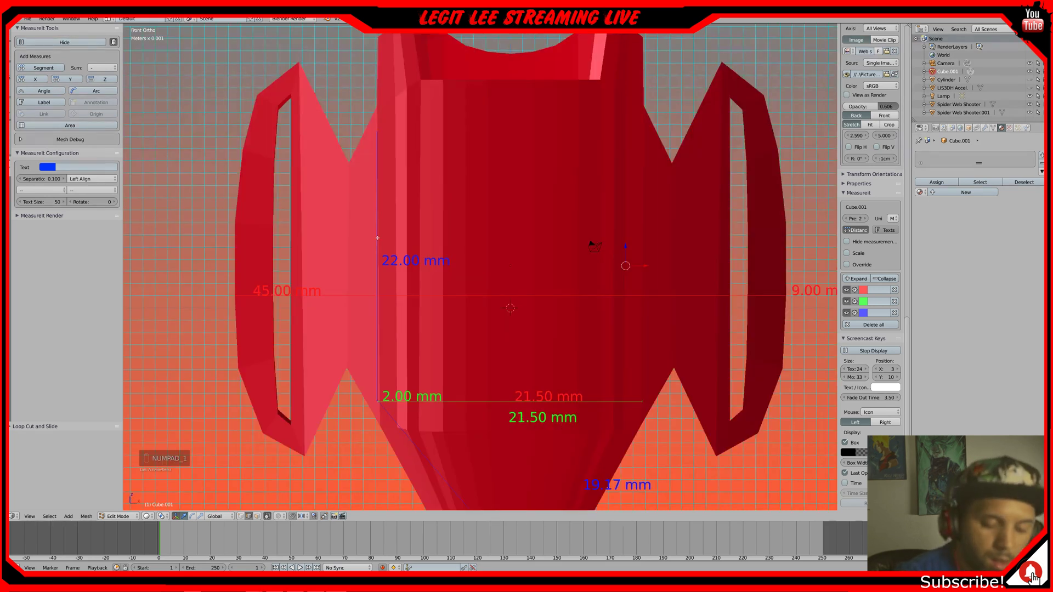
pyautogui.press('KP_7')
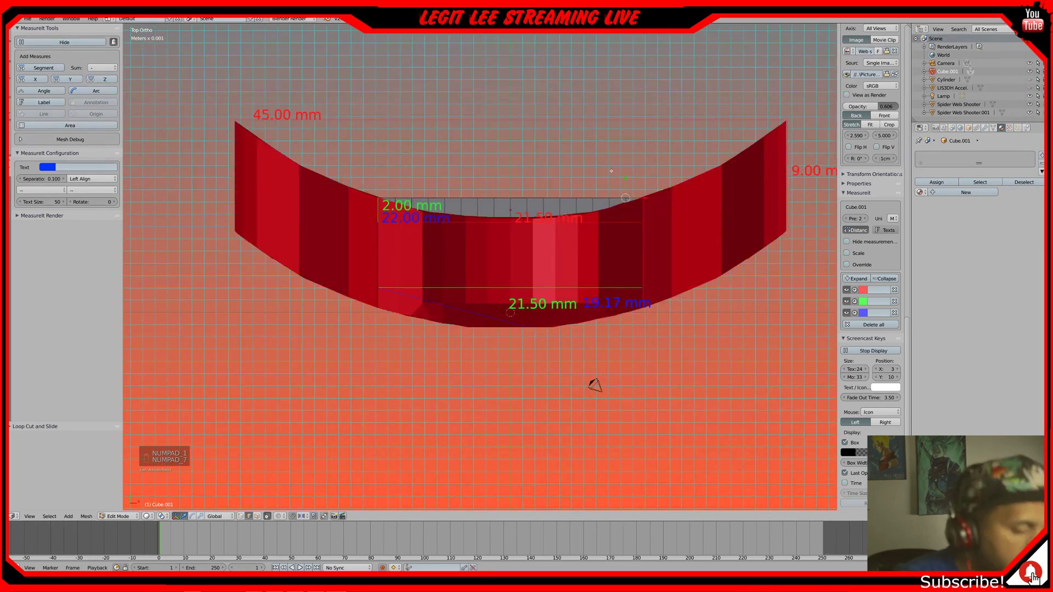
pyautogui.keyDown('shift'); pyautogui.moveTo(612, 171); pyautogui.dragTo(521, 241, button='middle'); pyautogui.keyUp('shift')
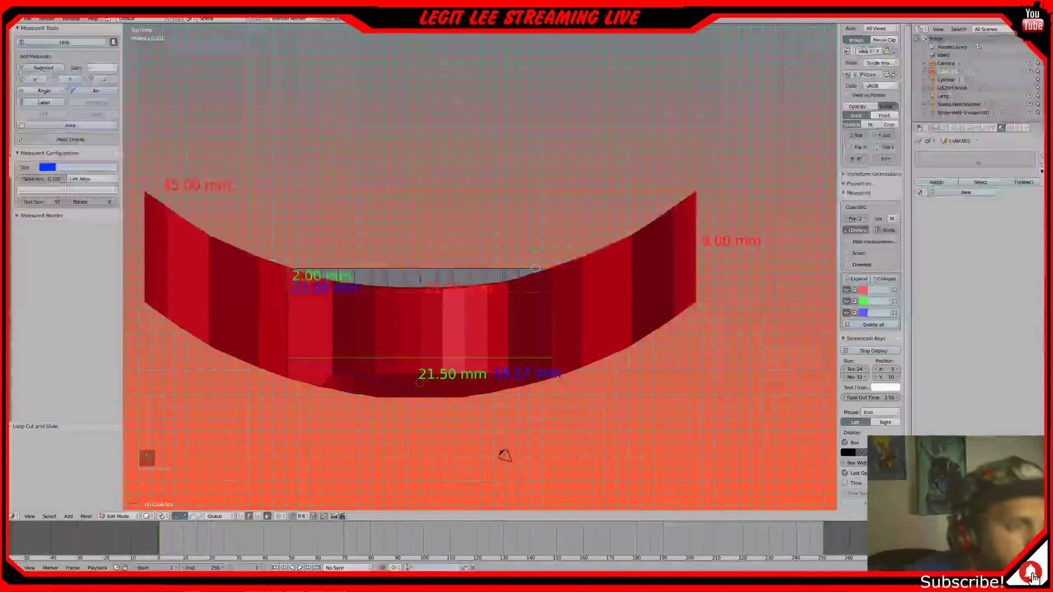
pyautogui.press('g')
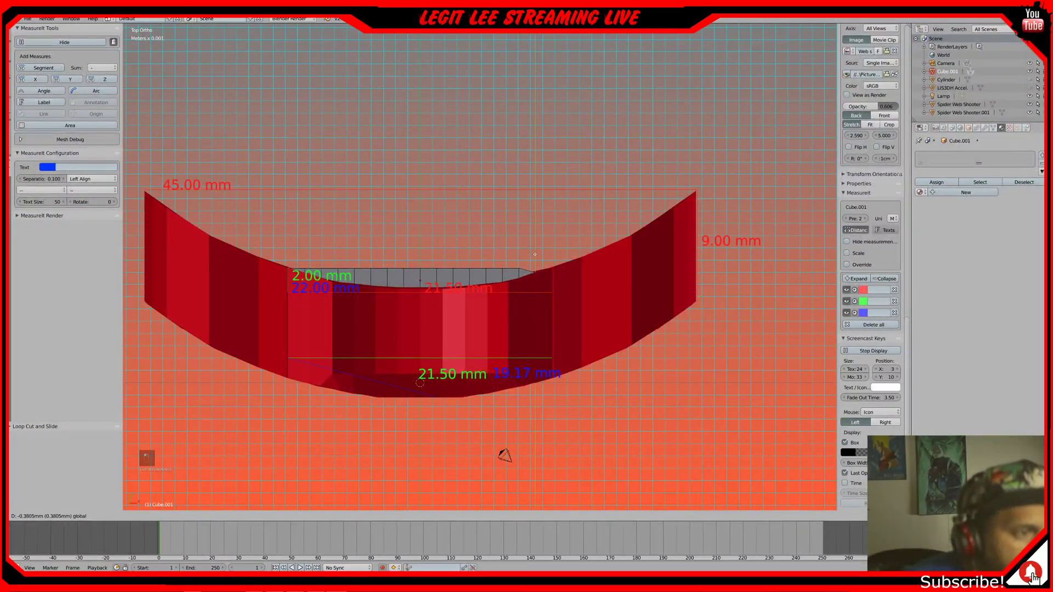
pyautogui.click(535, 253)
pyautogui.moveTo(520, 265); pyautogui.dragTo(522, 270, button='middle')
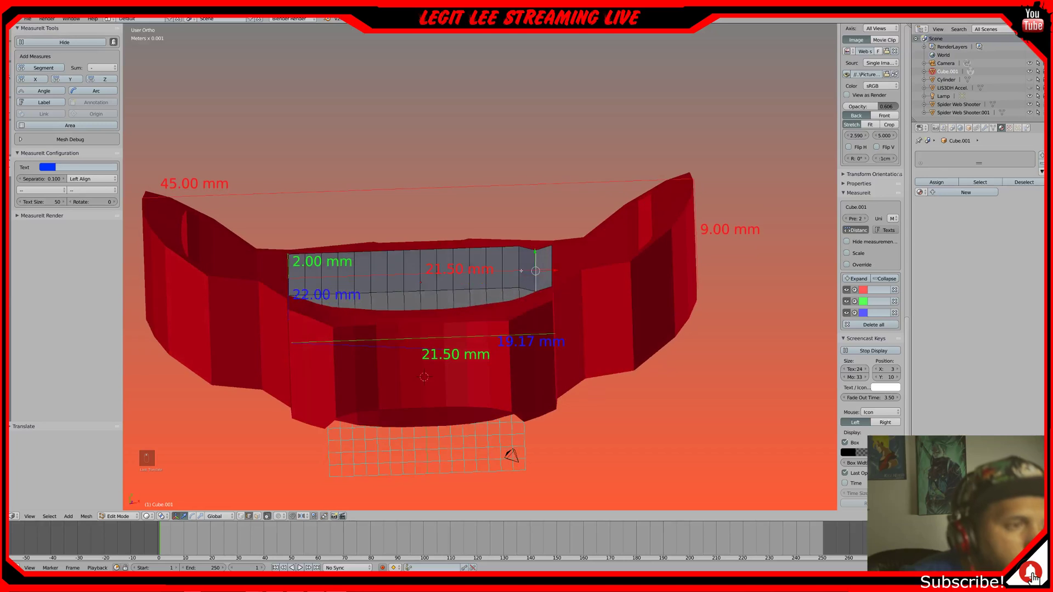
pyautogui.press('KP_7')
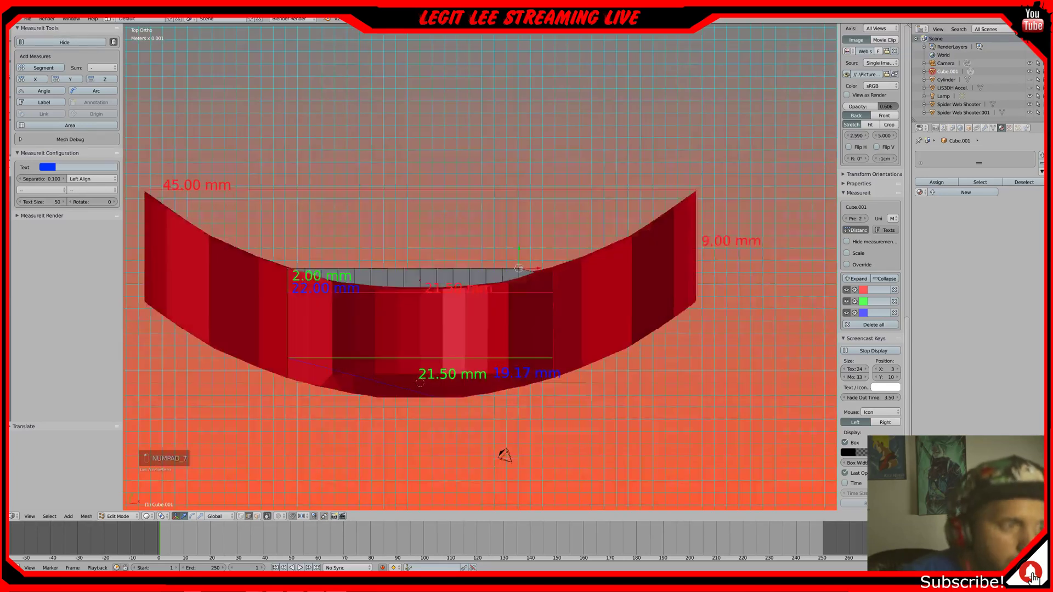
# - Move the second and third cut edges on the block's back face along Y toward the shooter body, the third by about 1.23 mm
pyautogui.moveTo(519, 268); pyautogui.dragTo(518, 256)
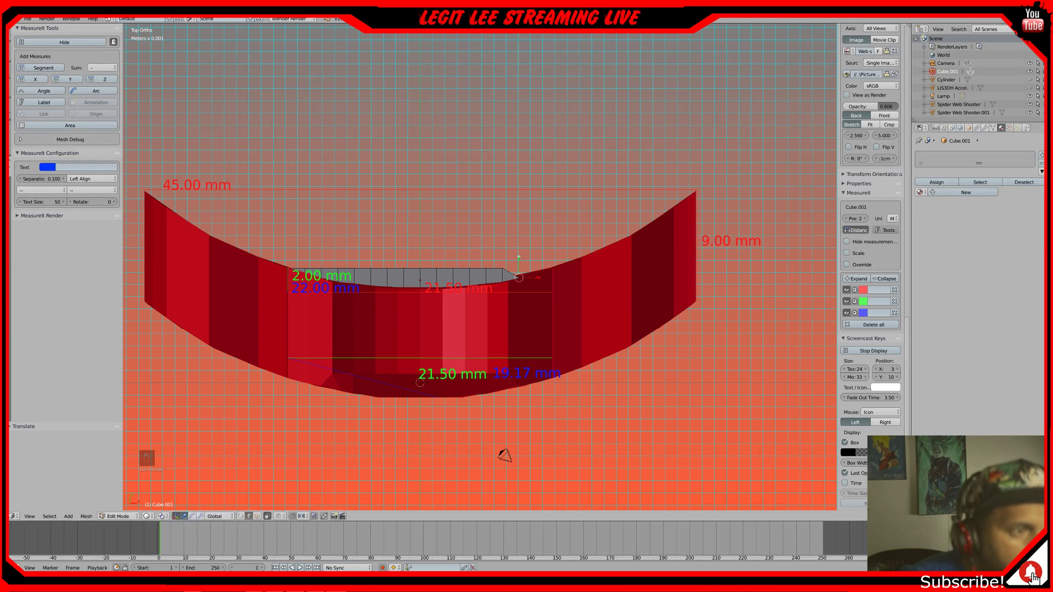
pyautogui.moveTo(519, 258); pyautogui.dragTo(514, 271, button='middle')
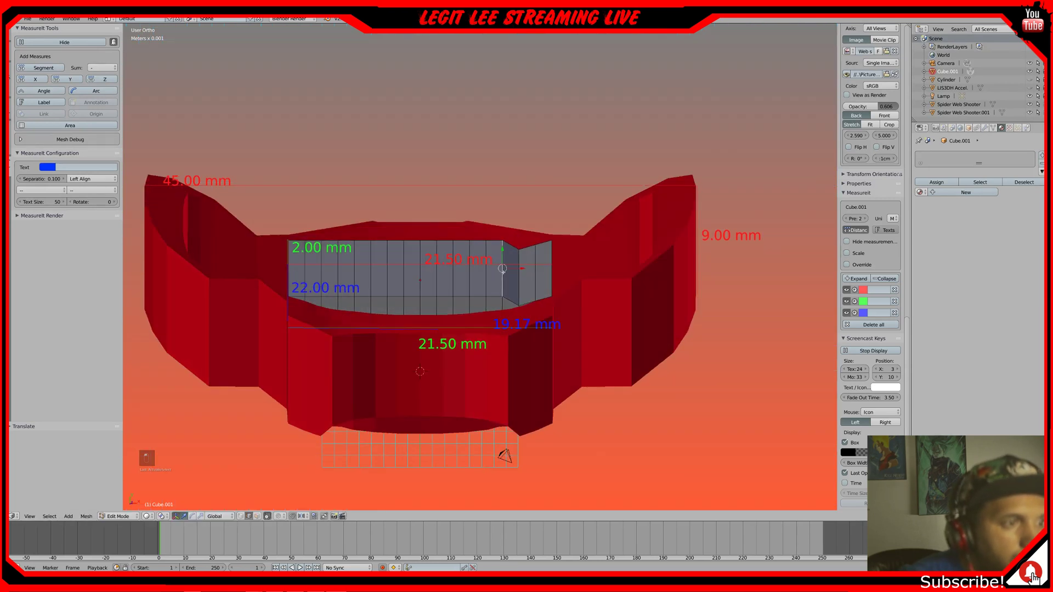
pyautogui.press('KP_7')
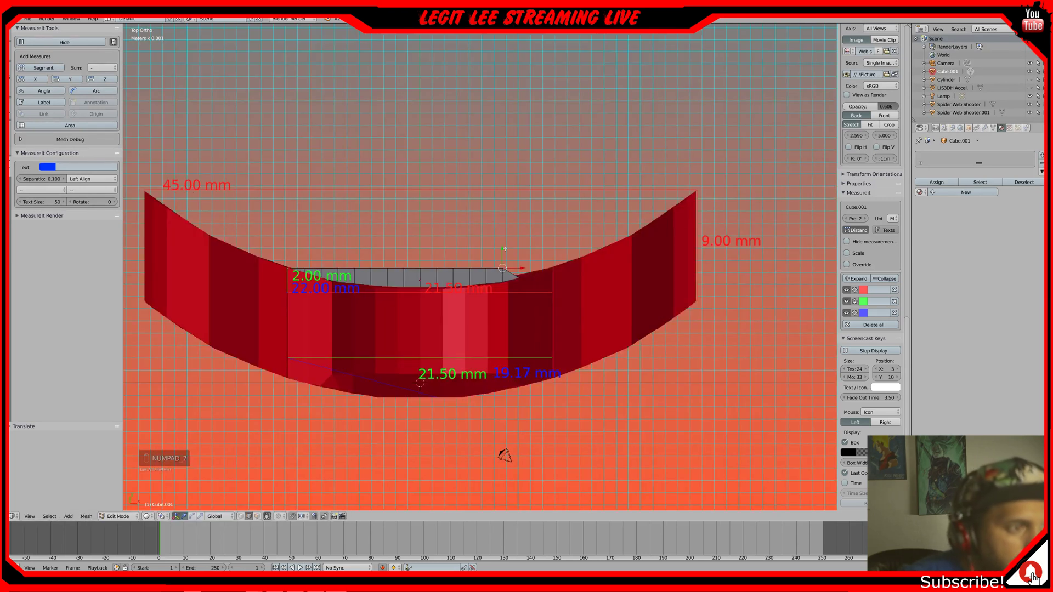
pyautogui.moveTo(504, 250); pyautogui.dragTo(504, 262)
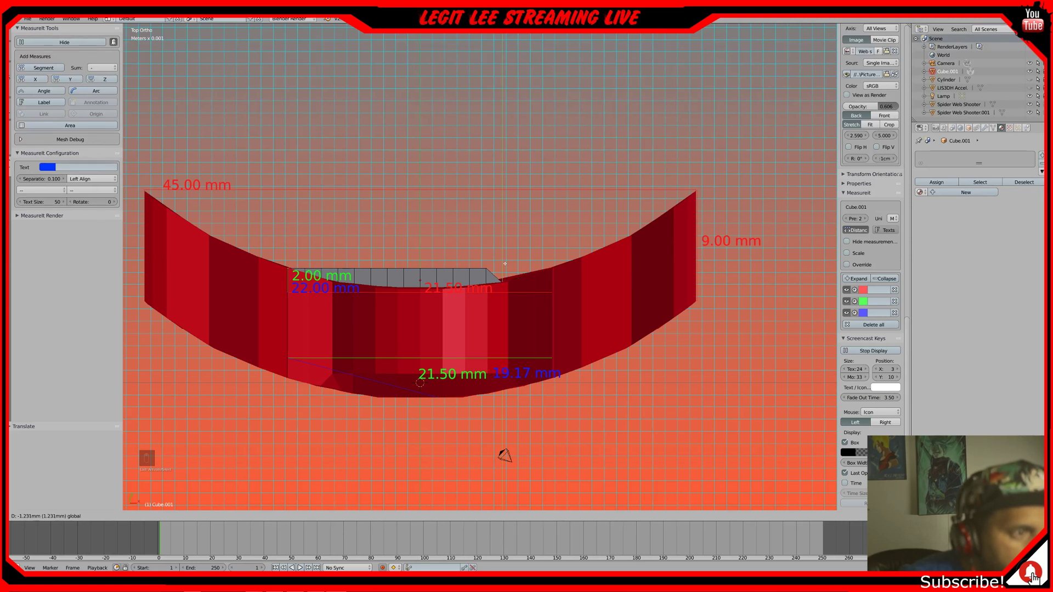
pyautogui.moveTo(505, 264); pyautogui.dragTo(506, 264)
pyautogui.moveTo(504, 288); pyautogui.dragTo(506, 272, button='middle')
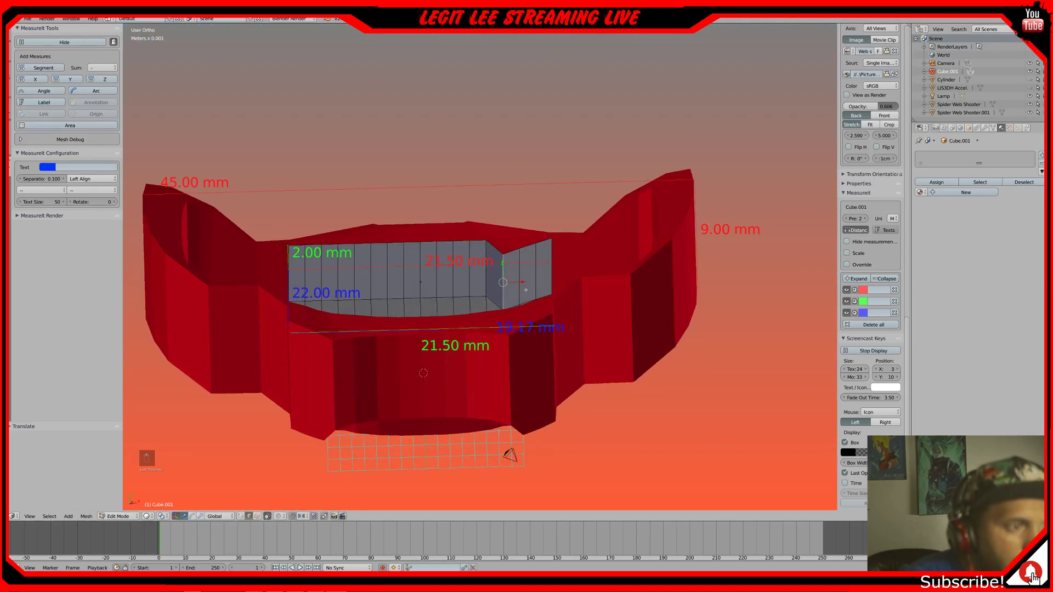
# - Fine-tune the second cut edge along Y, and shift the outermost cut edge about 0.04 mm along Y
pyautogui.rightClick(519, 268)
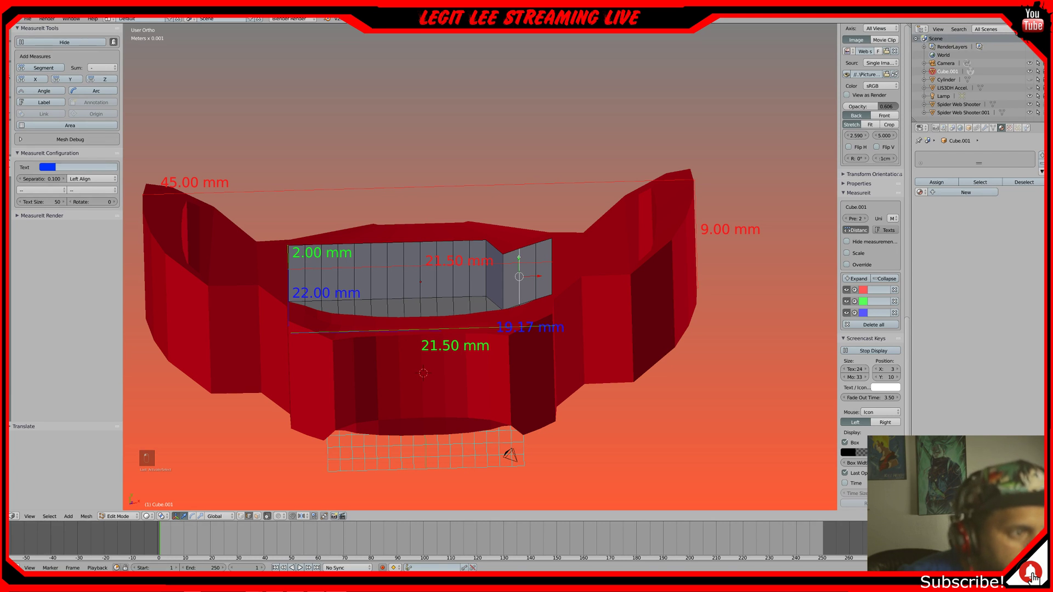
pyautogui.press('g')
pyautogui.press('y')
pyautogui.click(518, 259)
pyautogui.rightClick(536, 258)
pyautogui.moveTo(535, 258); pyautogui.dragTo(537, 264, button='middle')
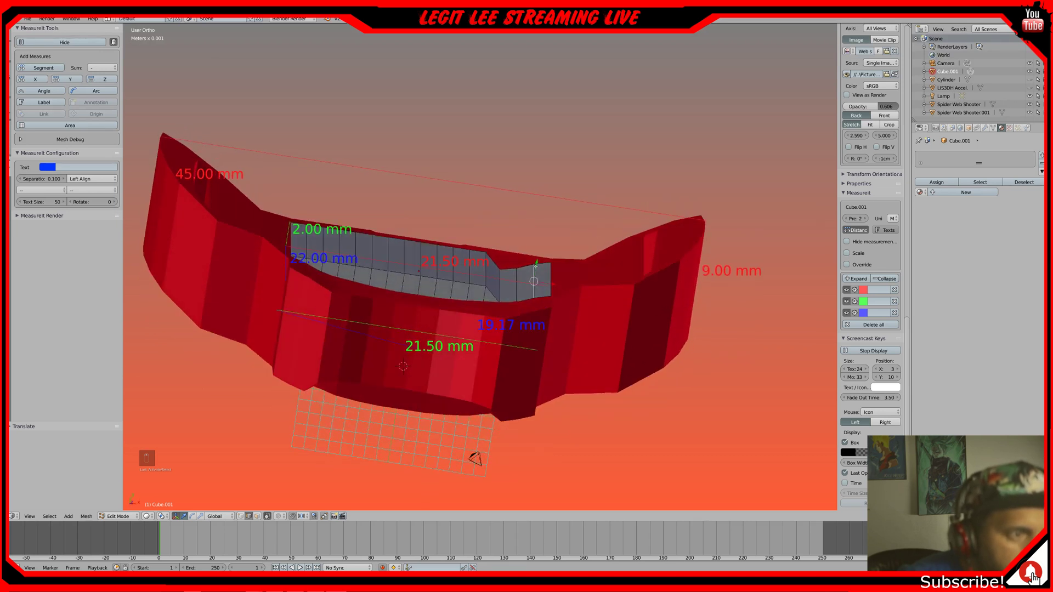
pyautogui.press('g')
pyautogui.press('y')
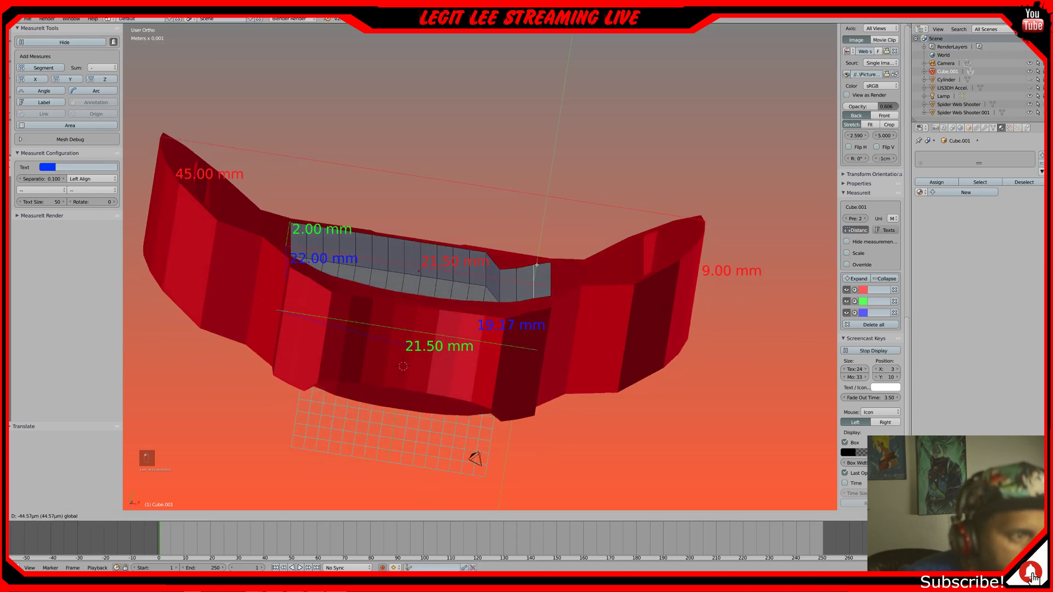
pyautogui.click(536, 265)
# - Nudge the second cut edge about 0.09 mm and the third about 0.12 mm along Y to even out the curve
pyautogui.rightClick(517, 274)
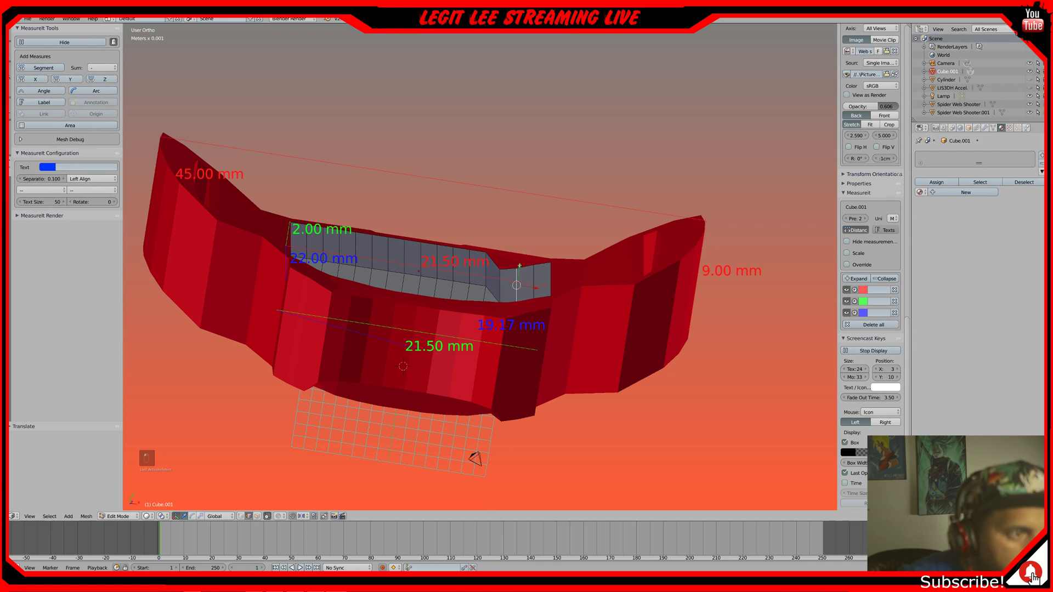
pyautogui.press('g')
pyautogui.press('y')
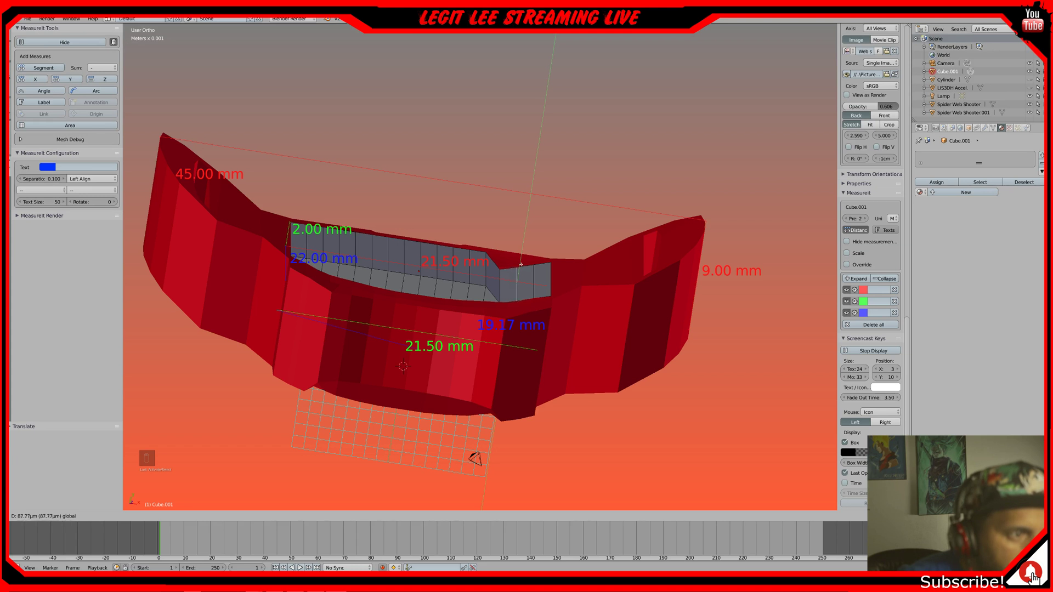
pyautogui.click(521, 265)
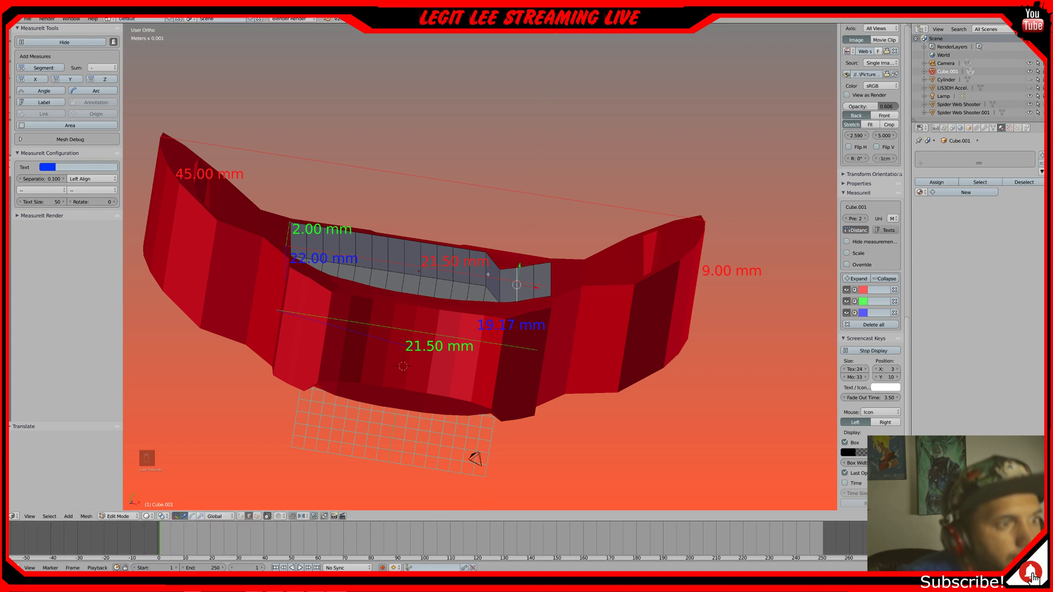
pyautogui.rightClick(504, 266)
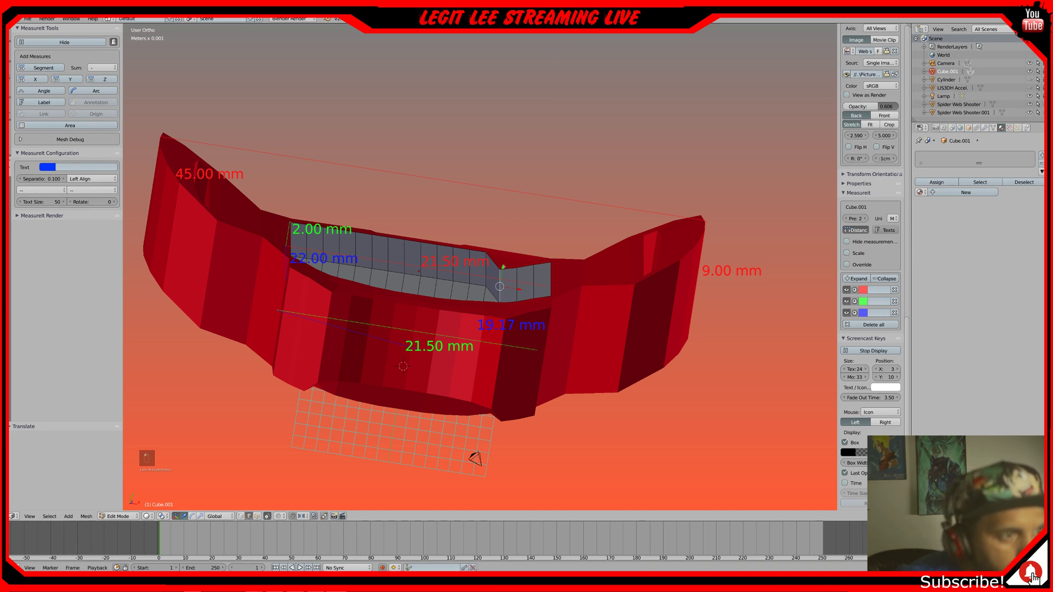
pyautogui.press('g')
pyautogui.press('y')
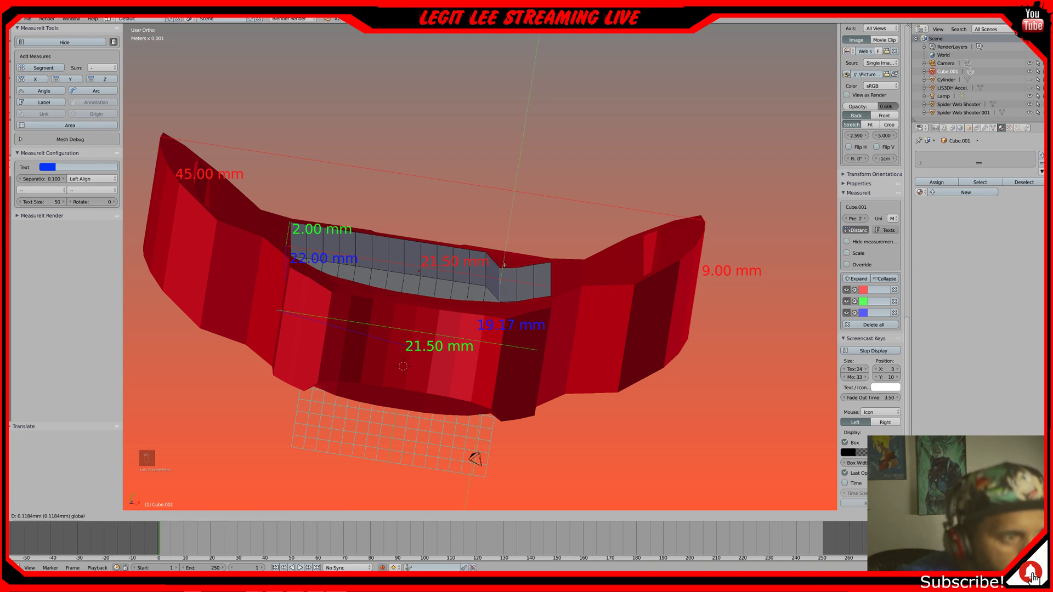
pyautogui.click(504, 266)
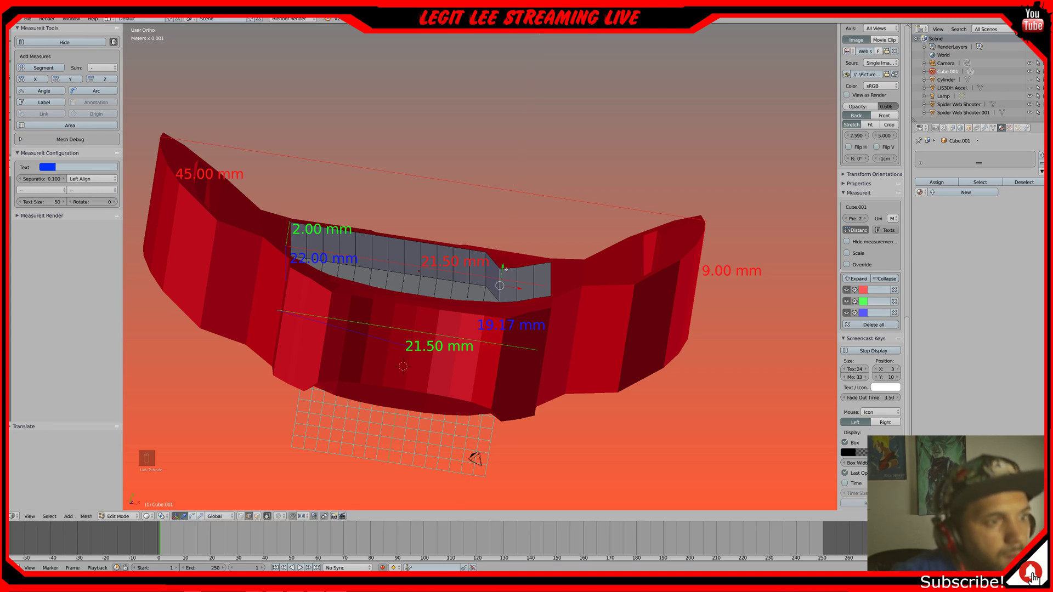
pyautogui.press('g')
pyautogui.press('y')
pyautogui.click(504, 265)
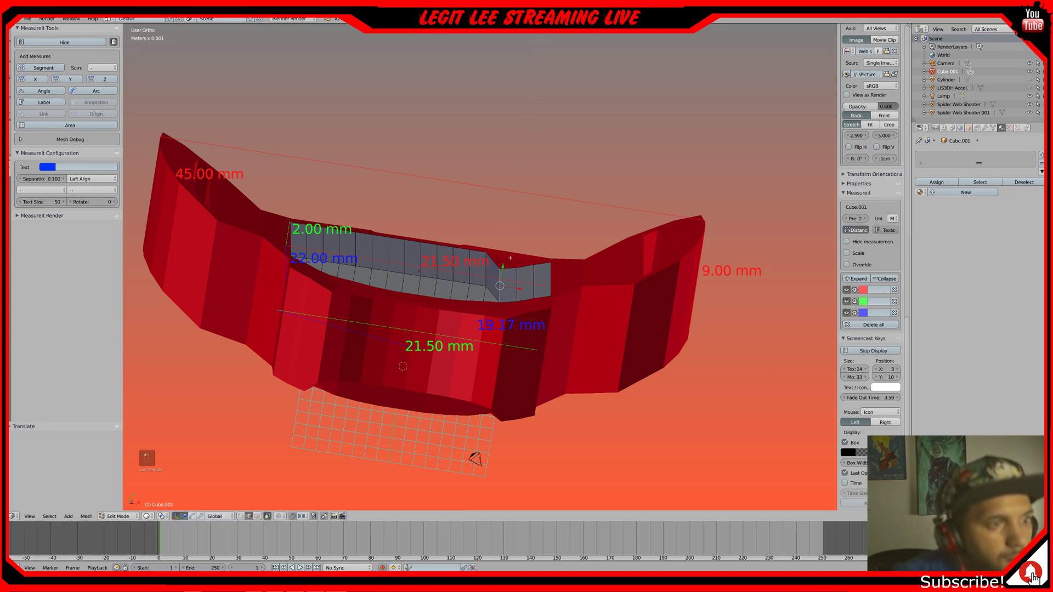
# - Move the fourth cut edge about 1.31 mm and the fifth about 1.40 mm along Y toward the shooter body
pyautogui.rightClick(501, 266)
pyautogui.press('g')
pyautogui.press('y')
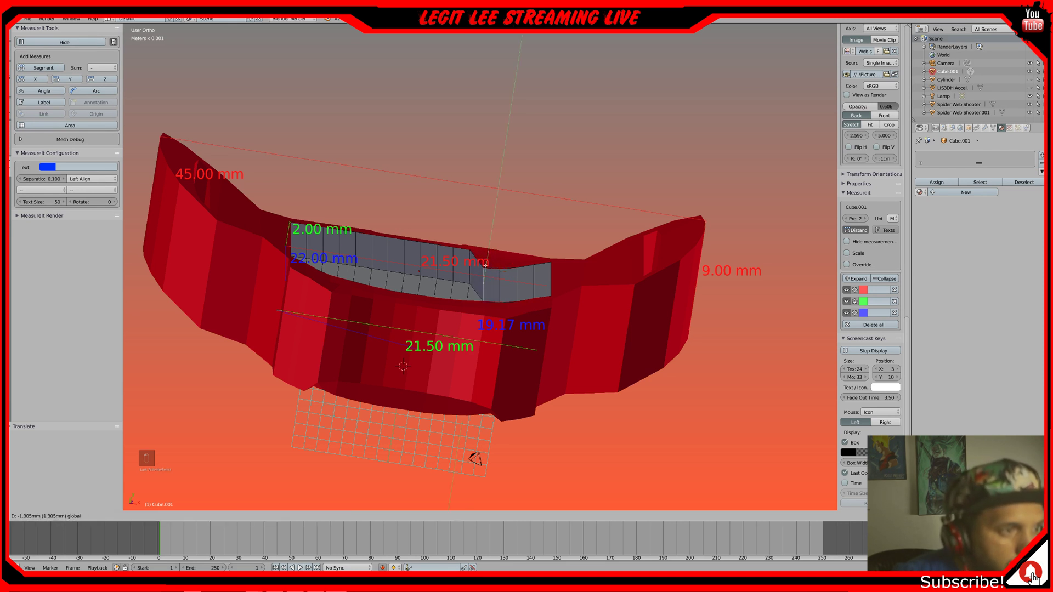
pyautogui.click(485, 265)
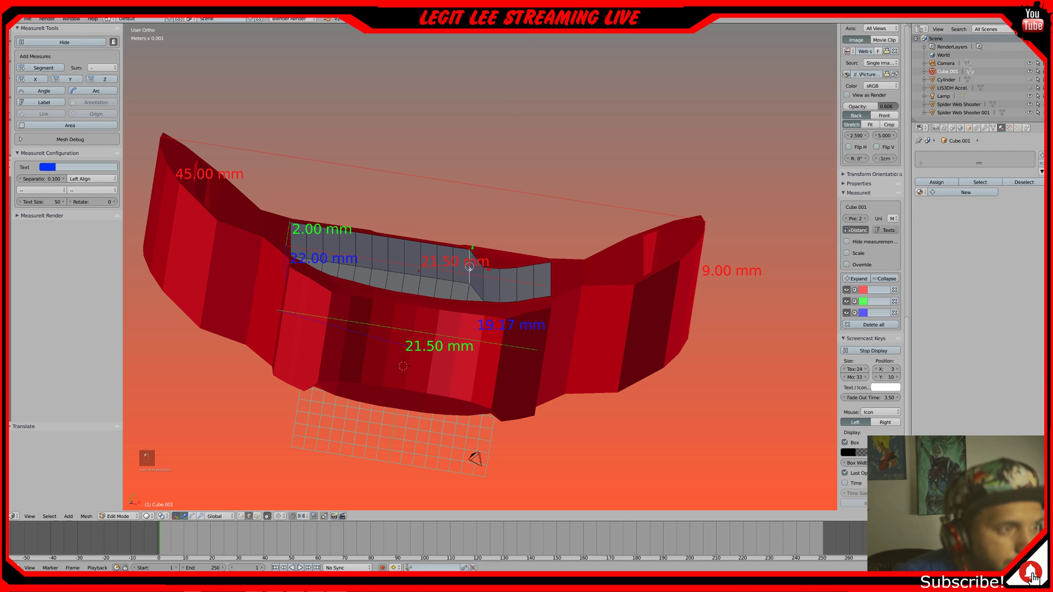
pyautogui.press('g')
pyautogui.press('y')
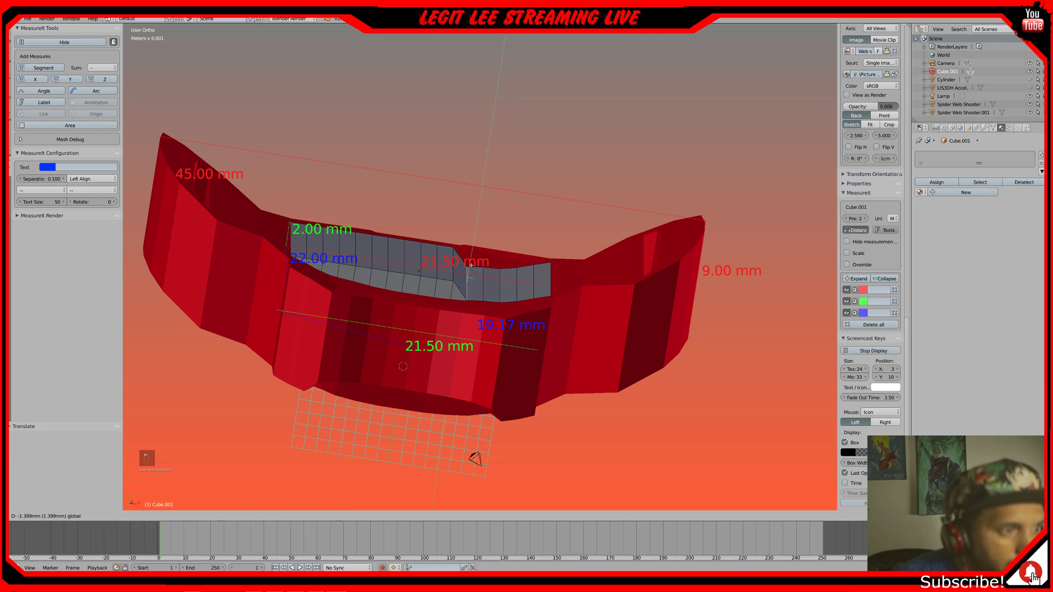
pyautogui.click(471, 265)
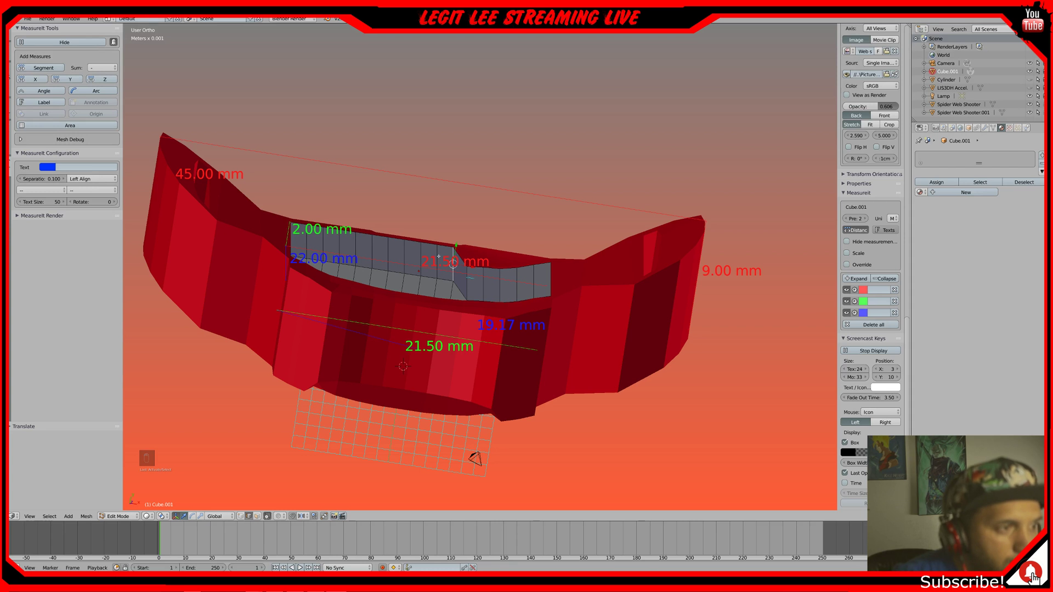
# - Select the adjacent cut edges across the middle of the block's back face and move them together along Y to the shooter body's curve
pyautogui.rightClick(439, 253)
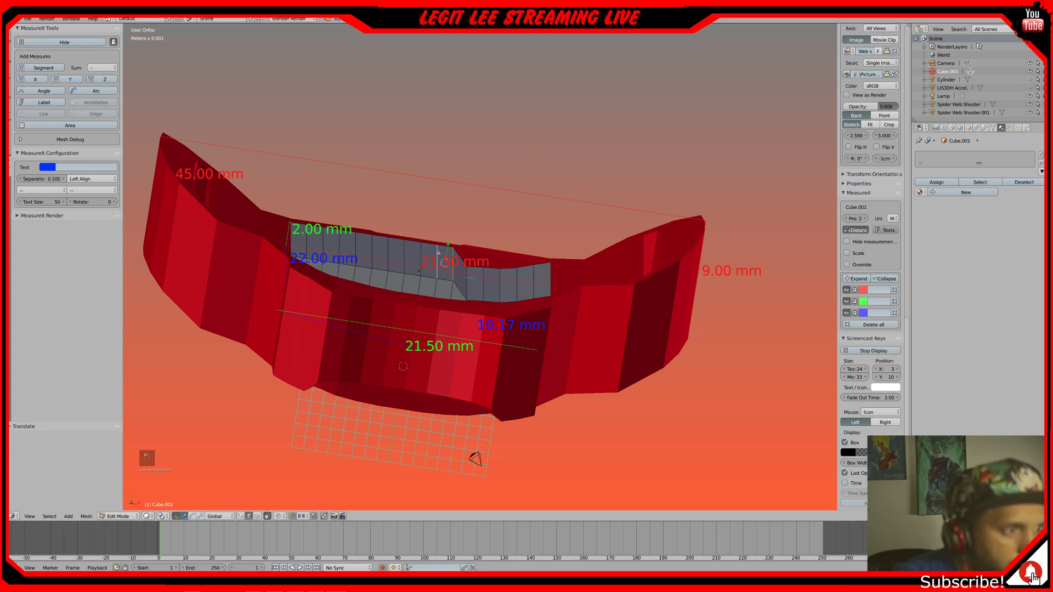
pyautogui.keyDown('shift'); pyautogui.rightClick(417, 251); pyautogui.keyUp('shift')
pyautogui.keyDown('shift'); pyautogui.rightClick(403, 254); pyautogui.keyUp('shift')
pyautogui.keyDown('shift'); pyautogui.rightClick(388, 256); pyautogui.keyUp('shift')
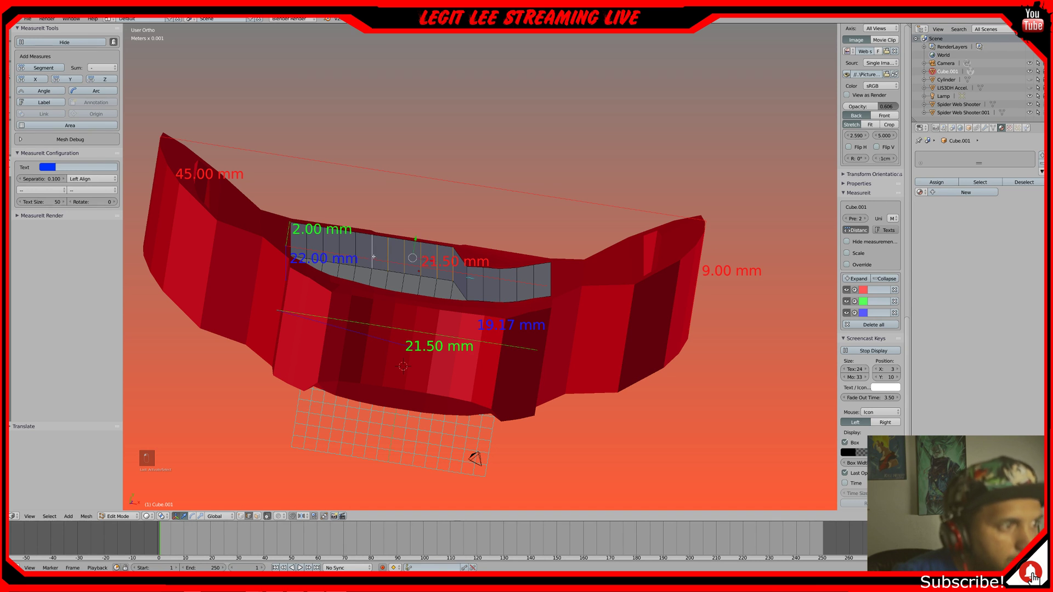
pyautogui.moveTo(415, 240); pyautogui.dragTo(412, 256)
# - Move the remaining cut edges toward the block's opposite end along Y so the back face follows the shooter body's curve
pyautogui.rightClick(356, 248)
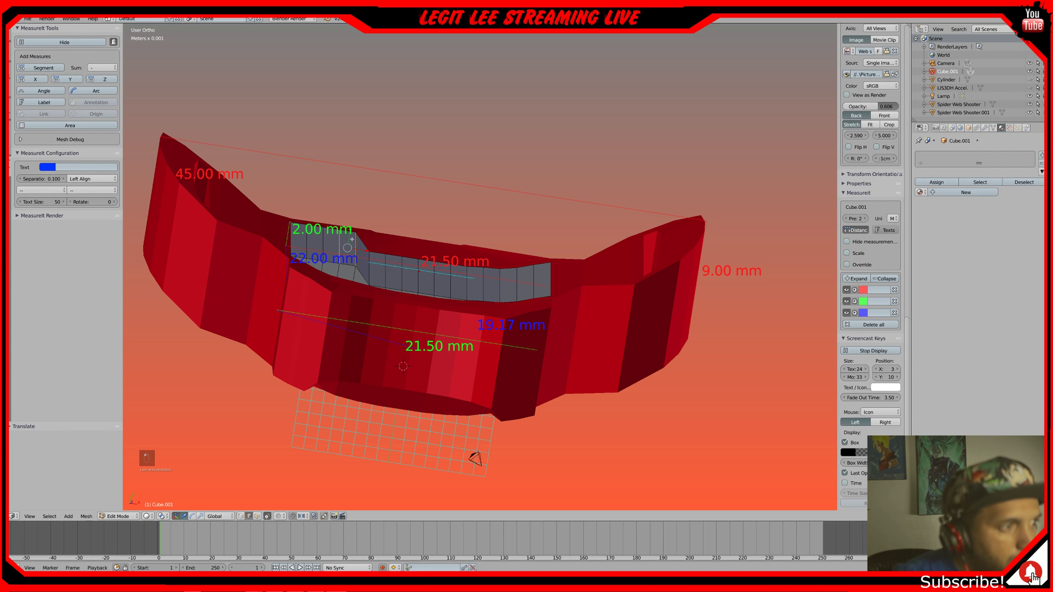
pyautogui.moveTo(347, 247); pyautogui.dragTo(348, 241)
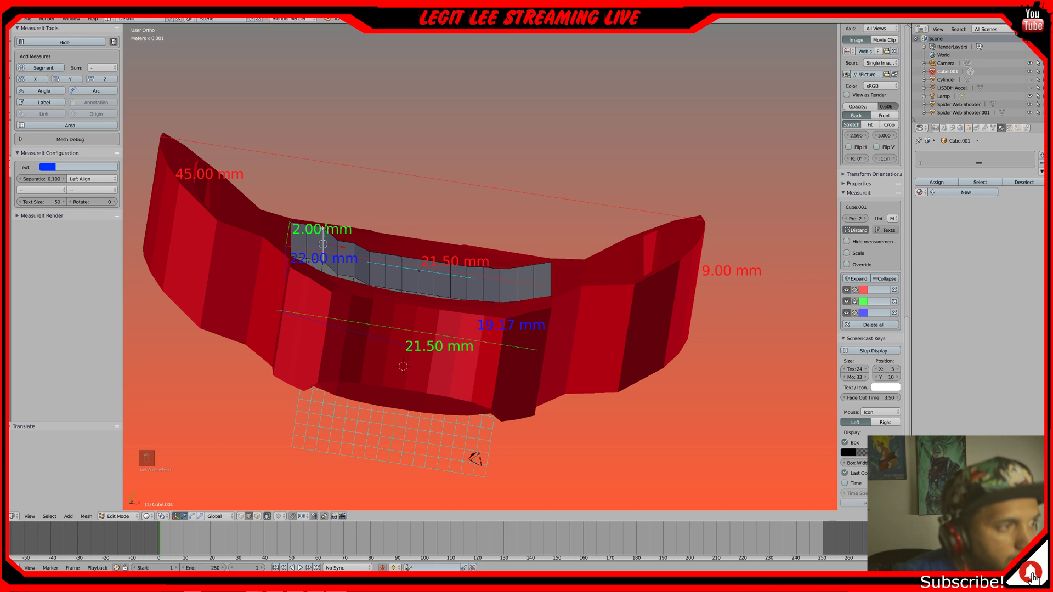
pyautogui.moveTo(325, 230); pyautogui.dragTo(390, 254)
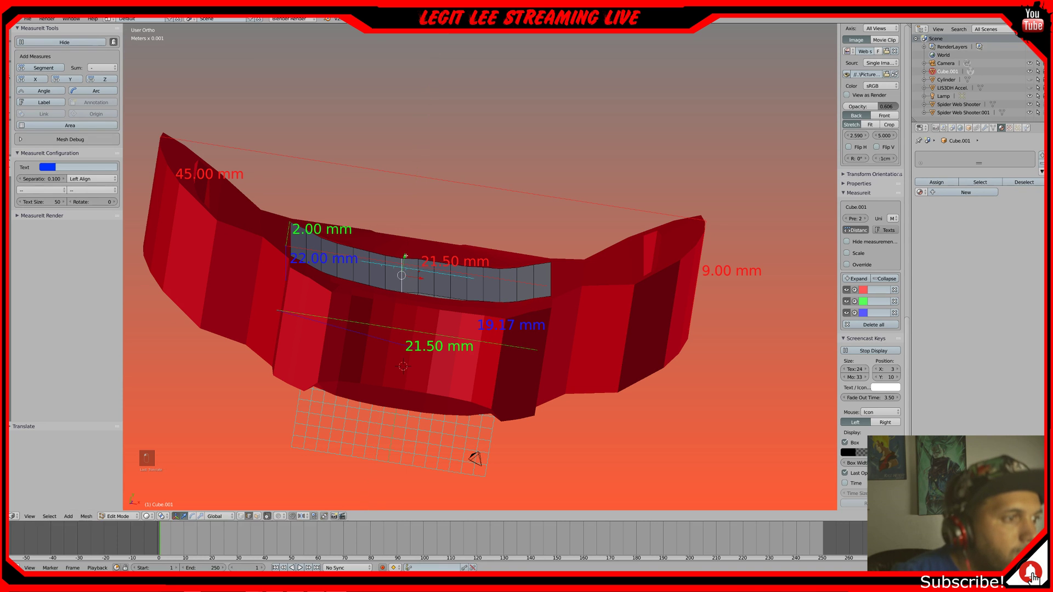
# - Fine-tune the cut edges from the middle of the back face to the fifth one individually along Y, one by about 0.22 mm
pyautogui.rightClick(419, 289)
pyautogui.moveTo(422, 260); pyautogui.dragTo(437, 262)
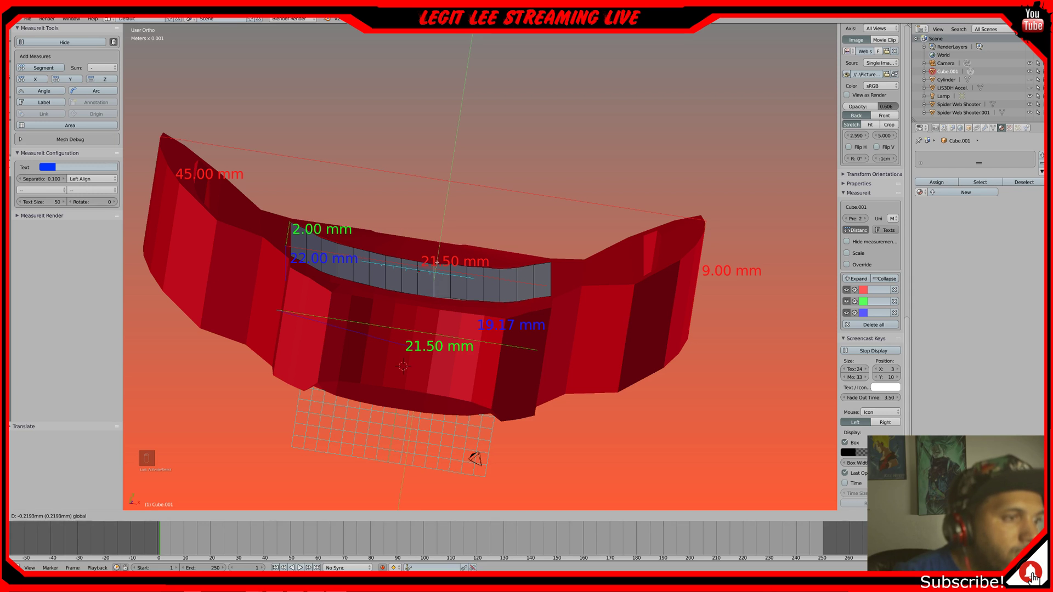
pyautogui.moveTo(436, 262); pyautogui.dragTo(436, 263)
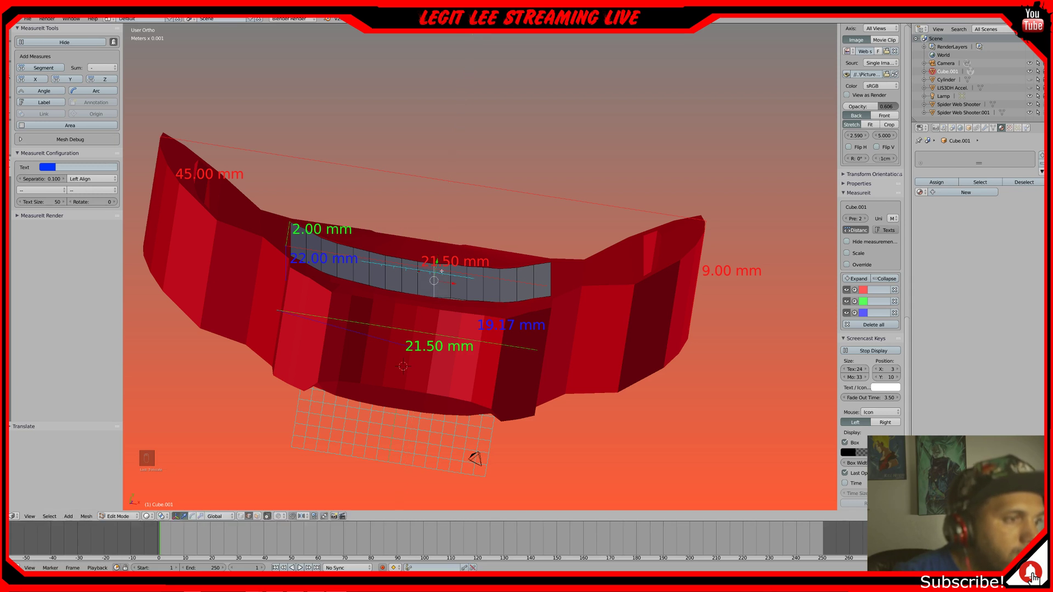
pyautogui.click(451, 277)
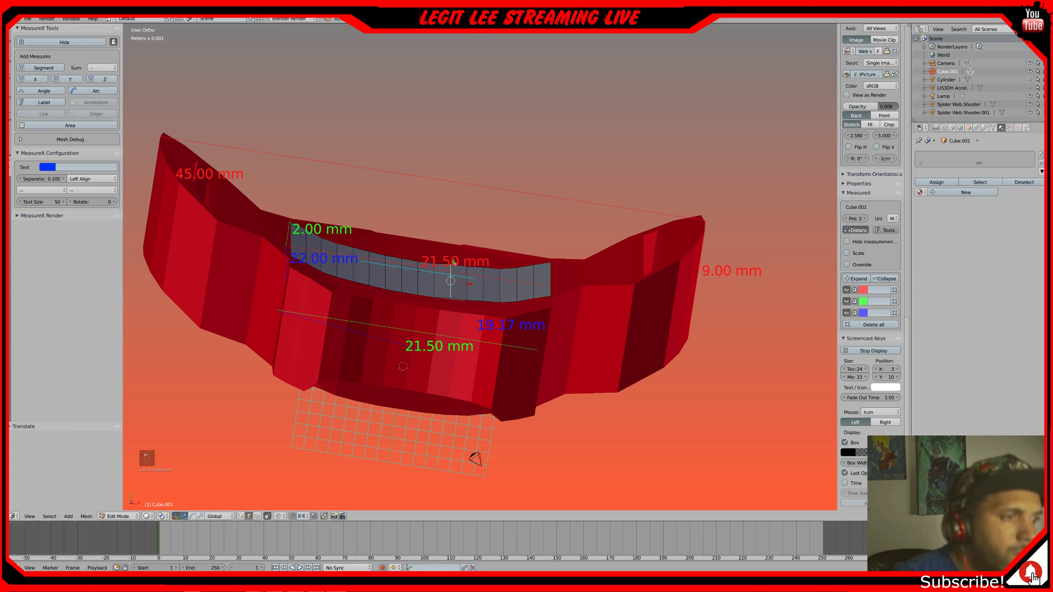
pyautogui.moveTo(451, 264); pyautogui.dragTo(453, 263)
pyautogui.click(468, 279)
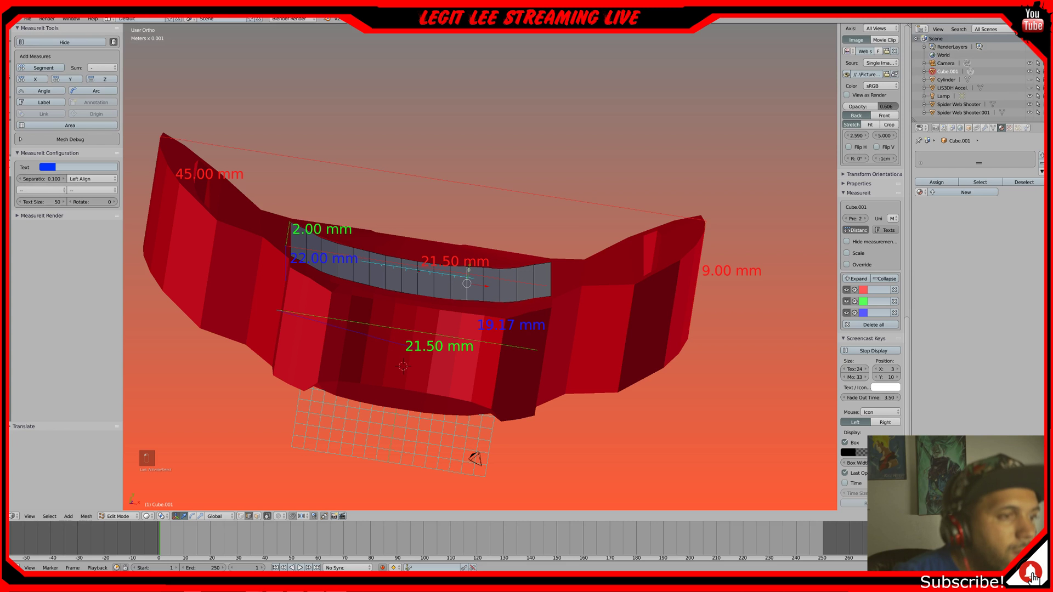
pyautogui.press('g')
pyautogui.press('y')
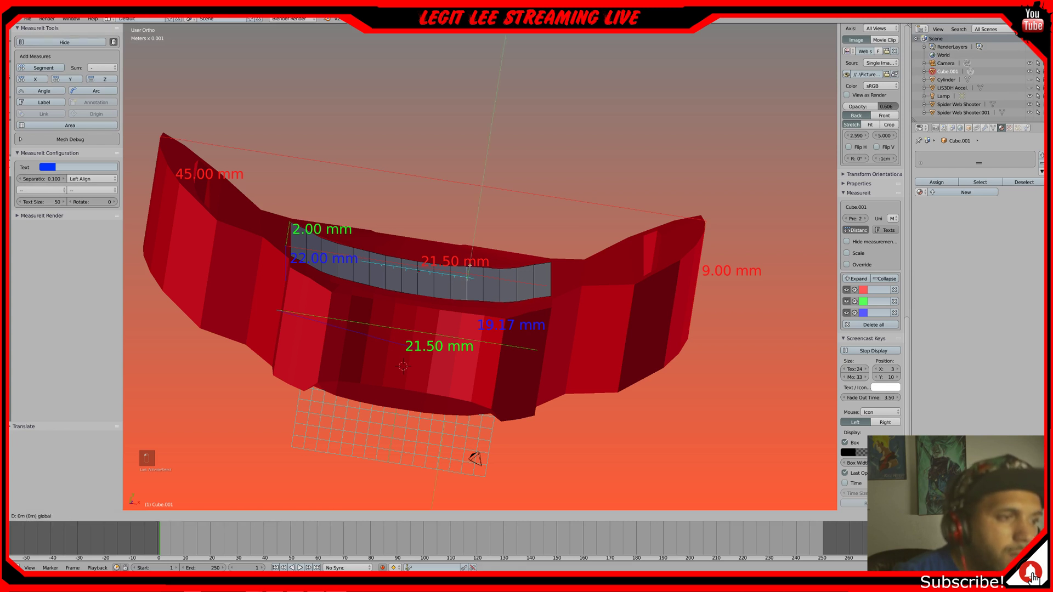
pyautogui.click(470, 265)
# - Fine-tune the fourth cut edge and nudge the third about 0.04 mm along Y, checking the fit from above
pyautogui.rightClick(488, 263)
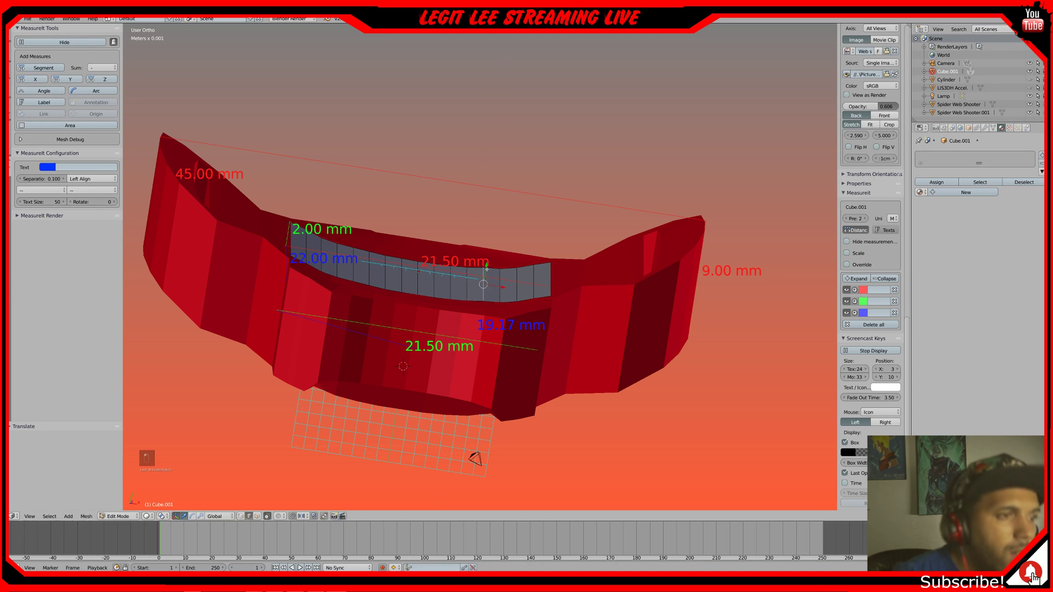
pyautogui.press('g')
pyautogui.press('y')
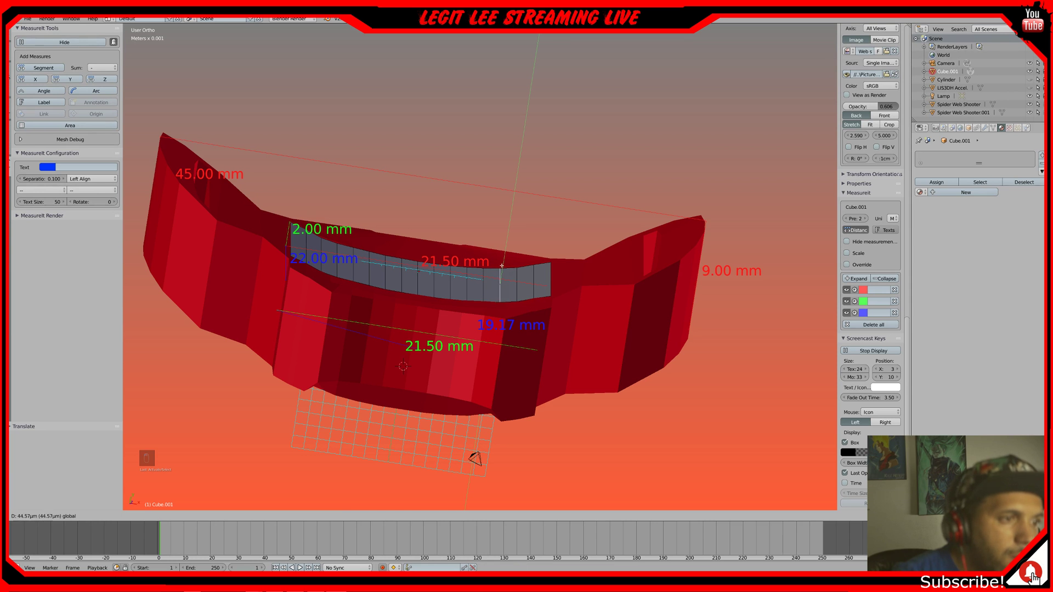
pyautogui.click(501, 266)
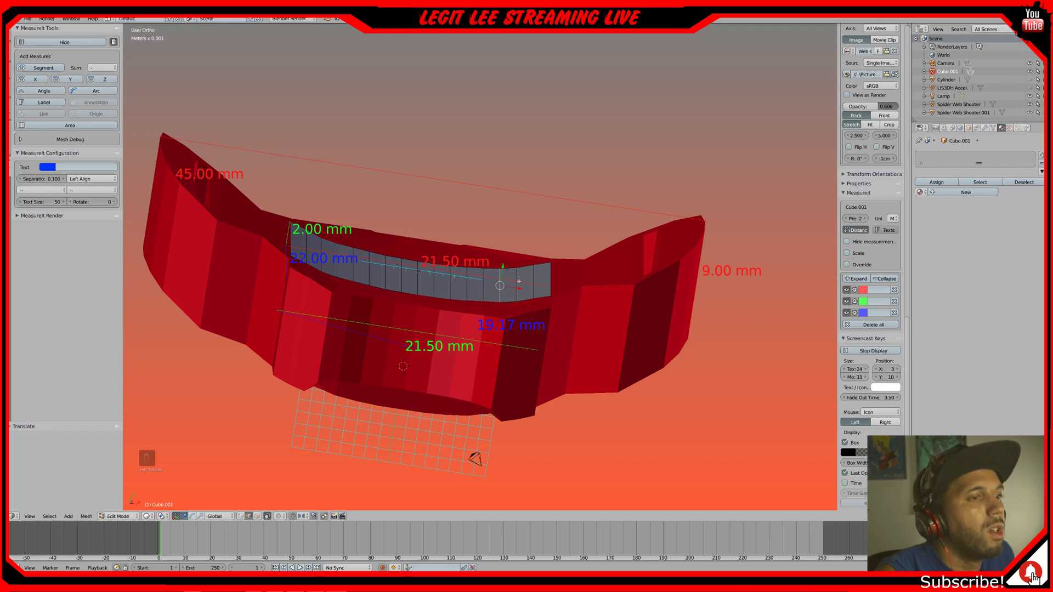
pyautogui.press('KP_7')
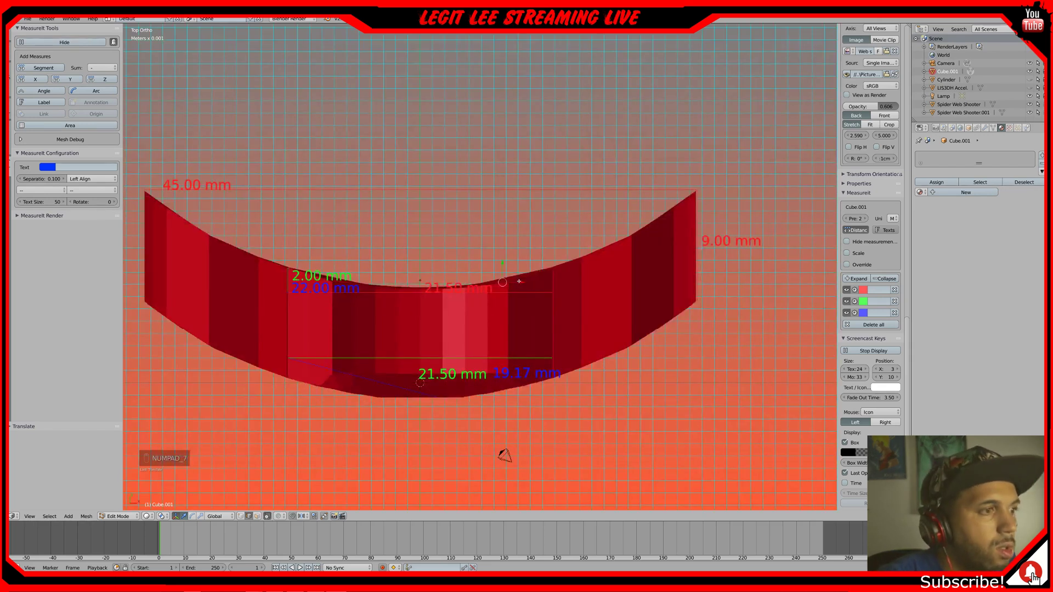
pyautogui.keyDown('shift'); pyautogui.moveTo(521, 492); pyautogui.dragTo(537, 503, button='middle'); pyautogui.keyUp('shift')
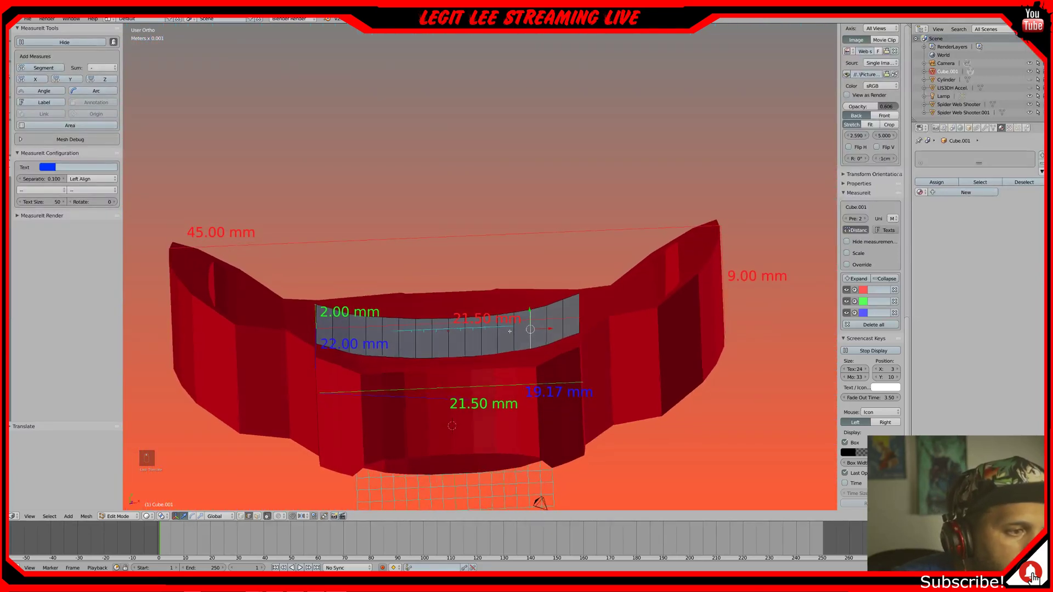
pyautogui.press('KP_7')
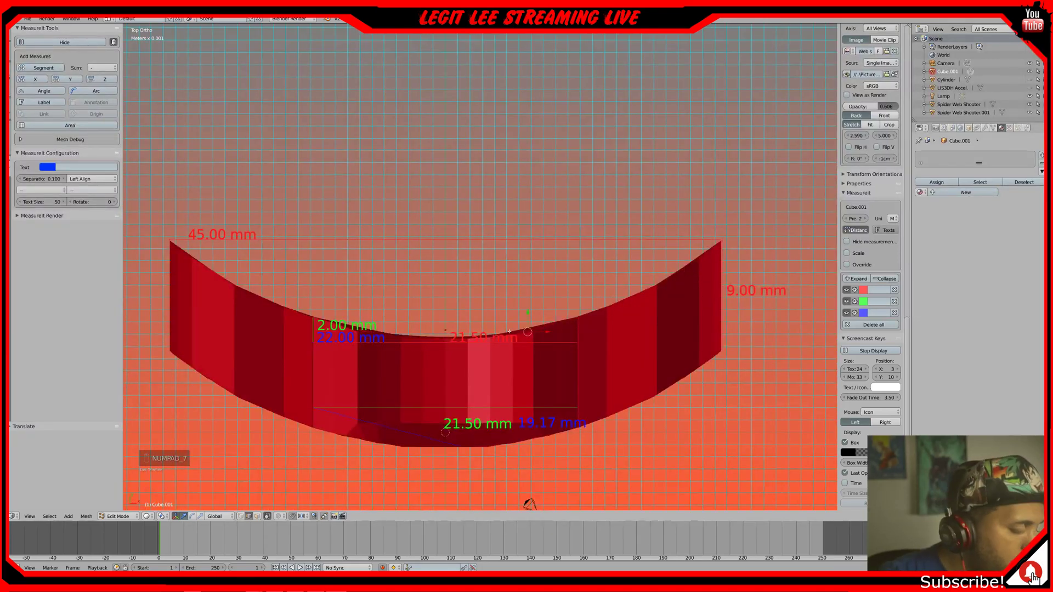
# - Nudge the cut edges near one end of the block's back face along Y, one by about 0.02 mm
pyautogui.press('ctrl+KP_7')
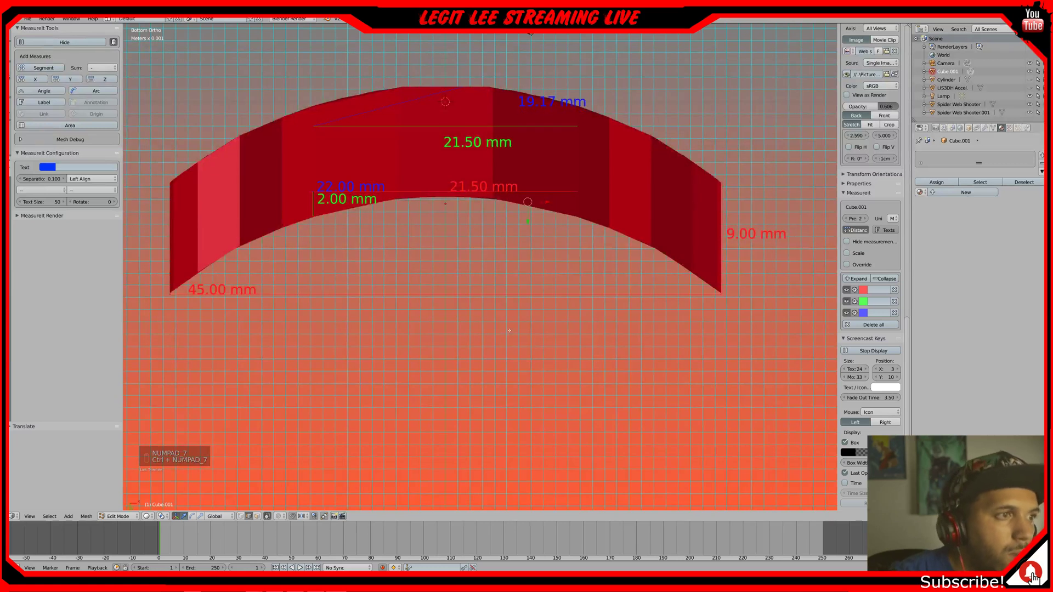
pyautogui.moveTo(506, 321); pyautogui.dragTo(627, 185, button='middle')
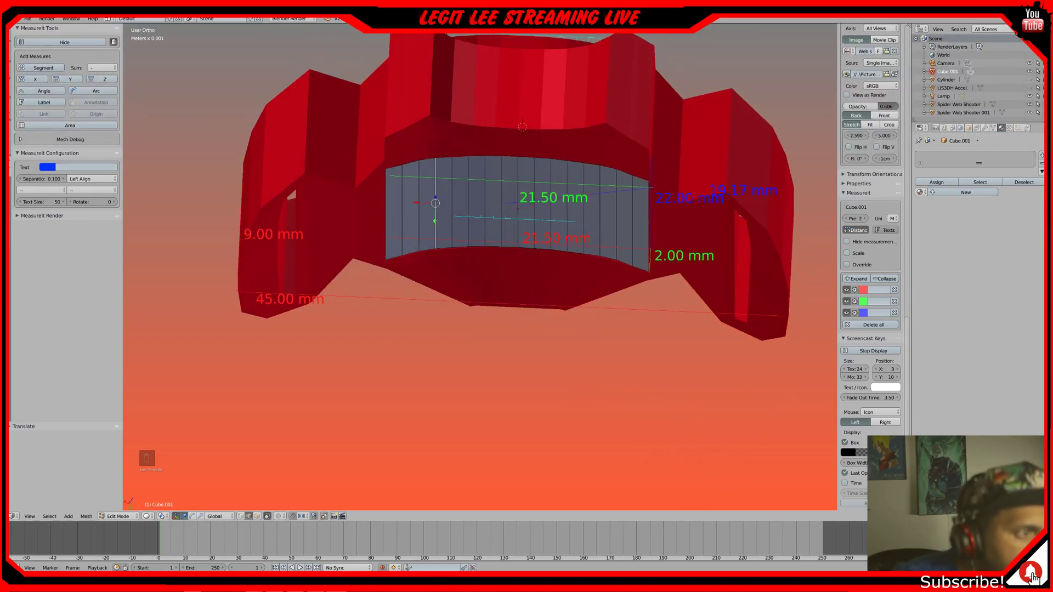
pyautogui.press('g')
pyautogui.press('y')
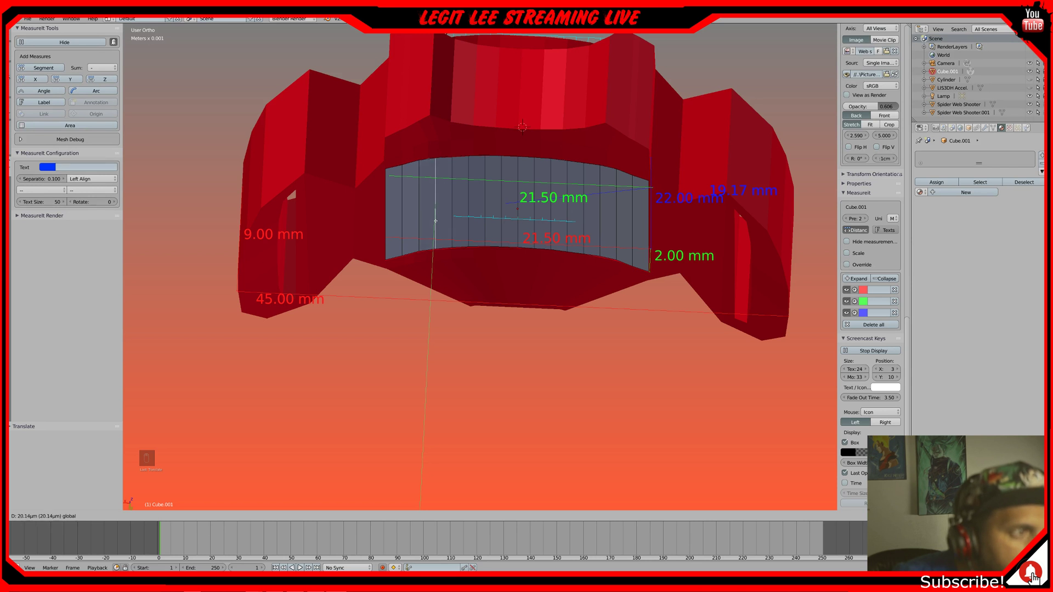
pyautogui.click(435, 221)
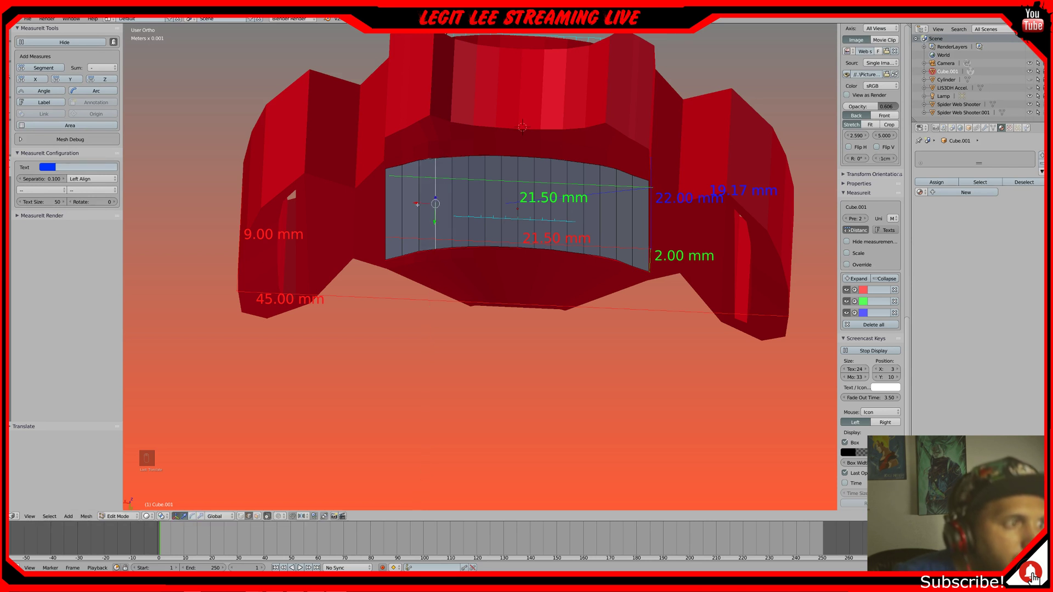
pyautogui.rightClick(419, 218)
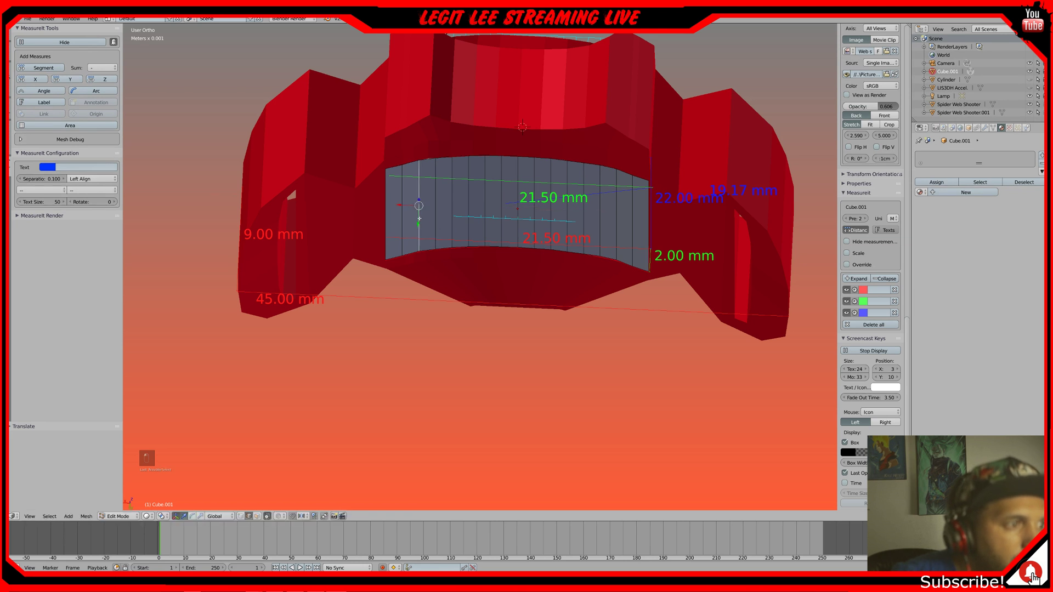
pyautogui.moveTo(418, 225); pyautogui.dragTo(435, 222)
pyautogui.rightClick(436, 205)
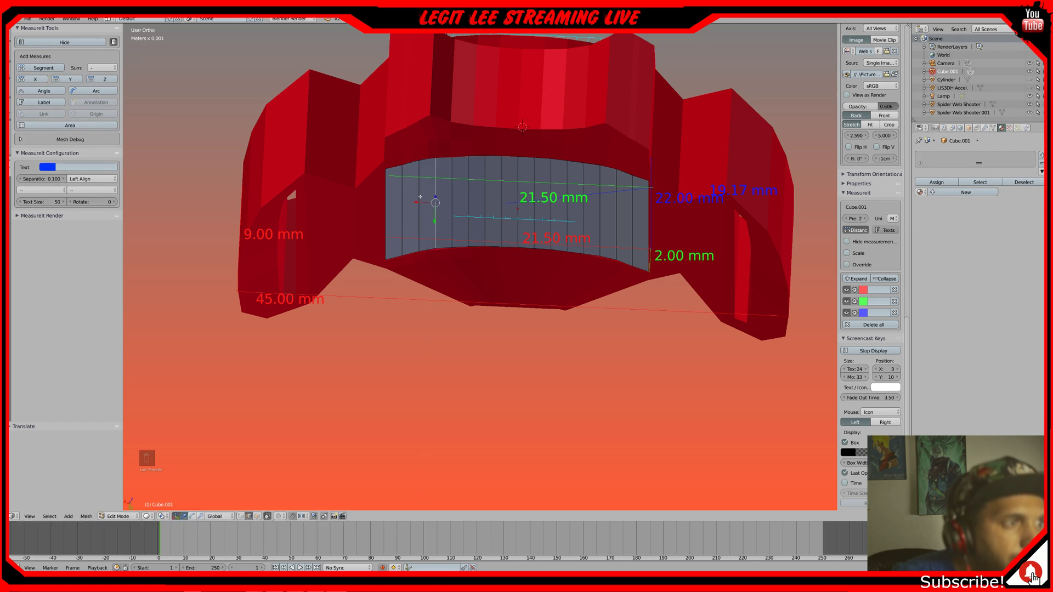
# - Move the cut edge nearest the opposite end of the block's back face about -0.07 mm along Y
pyautogui.moveTo(434, 222); pyautogui.dragTo(430, 199, button='middle')
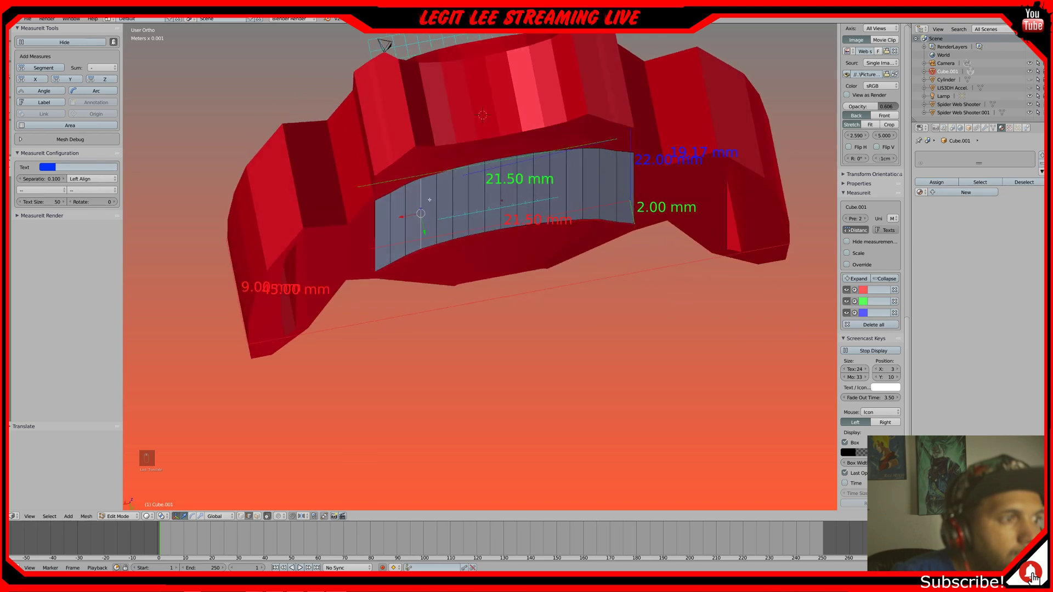
pyautogui.moveTo(455, 155); pyautogui.dragTo(505, 223, button='middle')
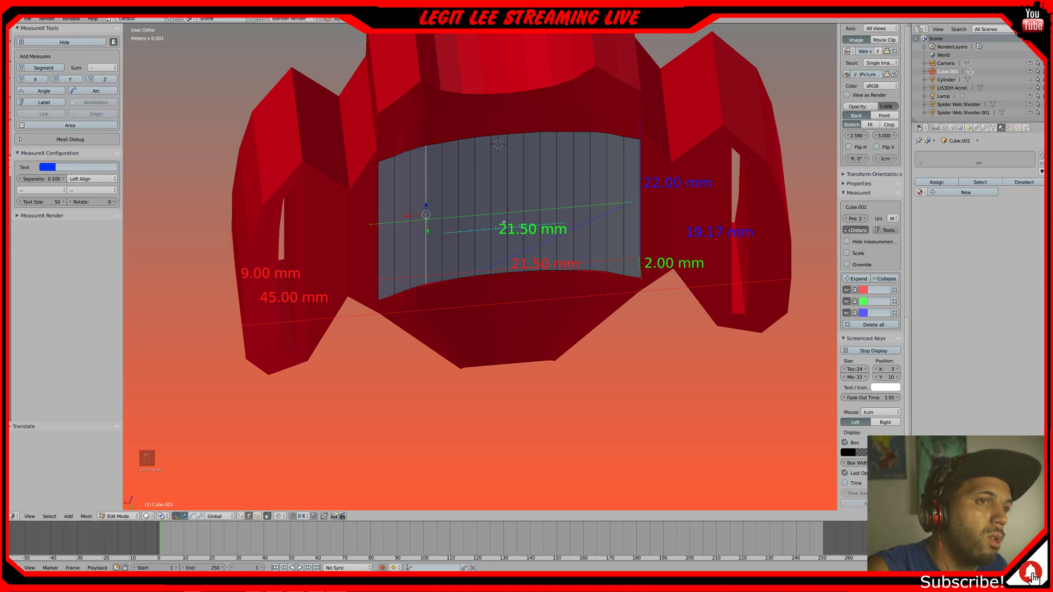
pyautogui.moveTo(503, 223); pyautogui.dragTo(508, 225, button='middle')
pyautogui.keyDown('alt'); pyautogui.rightClick(618, 205); pyautogui.keyUp('alt')
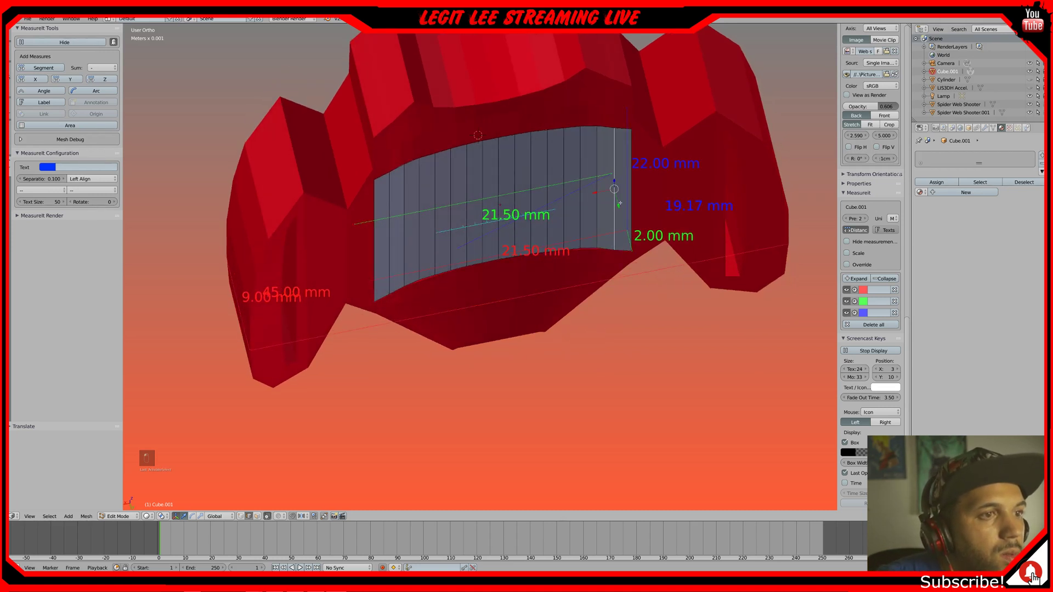
pyautogui.moveTo(619, 208); pyautogui.dragTo(620, 207)
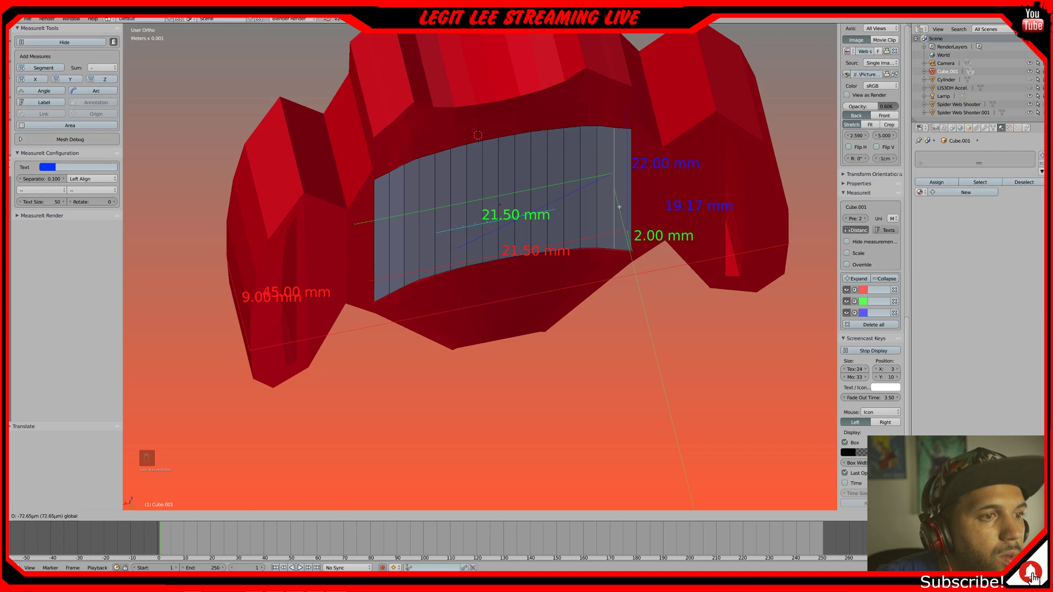
pyautogui.moveTo(620, 207); pyautogui.dragTo(620, 207)
# - Adjust the two outermost cut edges at the block's other end along Y, the last one by about -0.07 mm
pyautogui.keyDown('alt'); pyautogui.rightClick(403, 278); pyautogui.keyUp('alt')
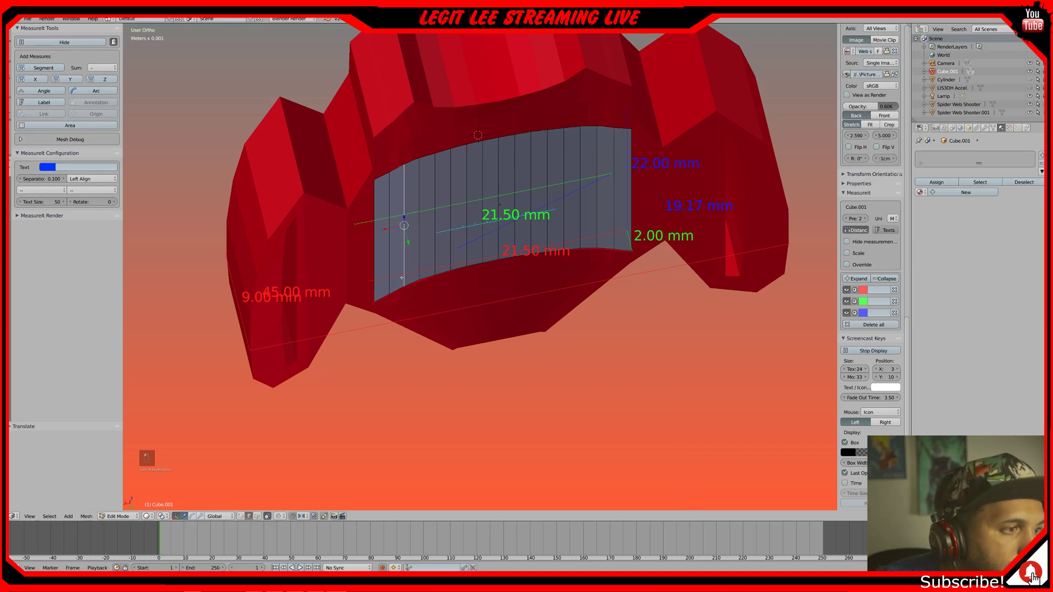
pyautogui.moveTo(408, 242); pyautogui.dragTo(395, 251)
pyautogui.keyDown('alt'); pyautogui.rightClick(393, 249); pyautogui.keyUp('alt')
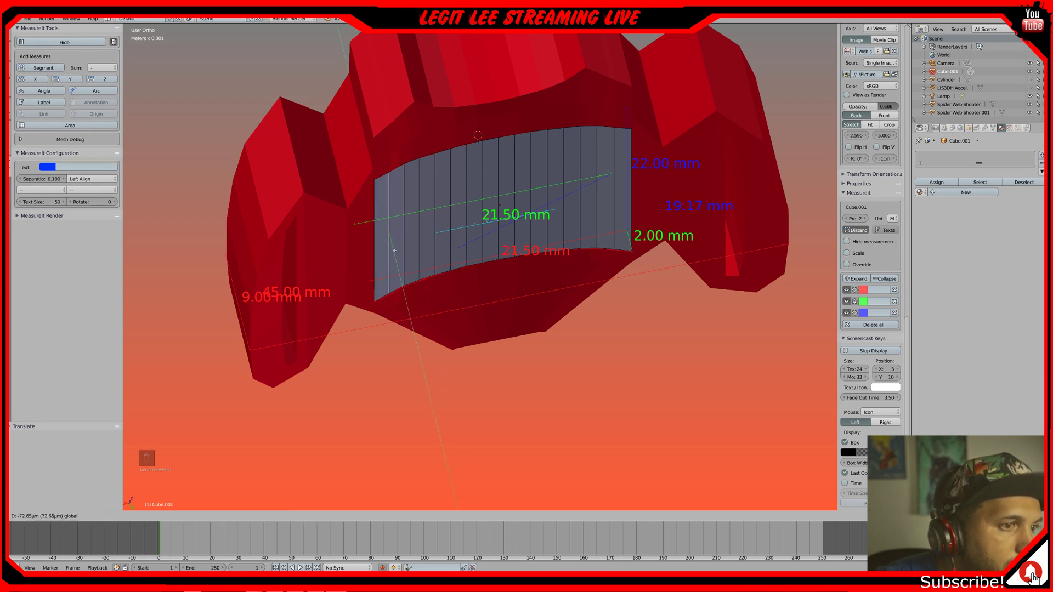
pyautogui.moveTo(394, 250); pyautogui.dragTo(394, 251)
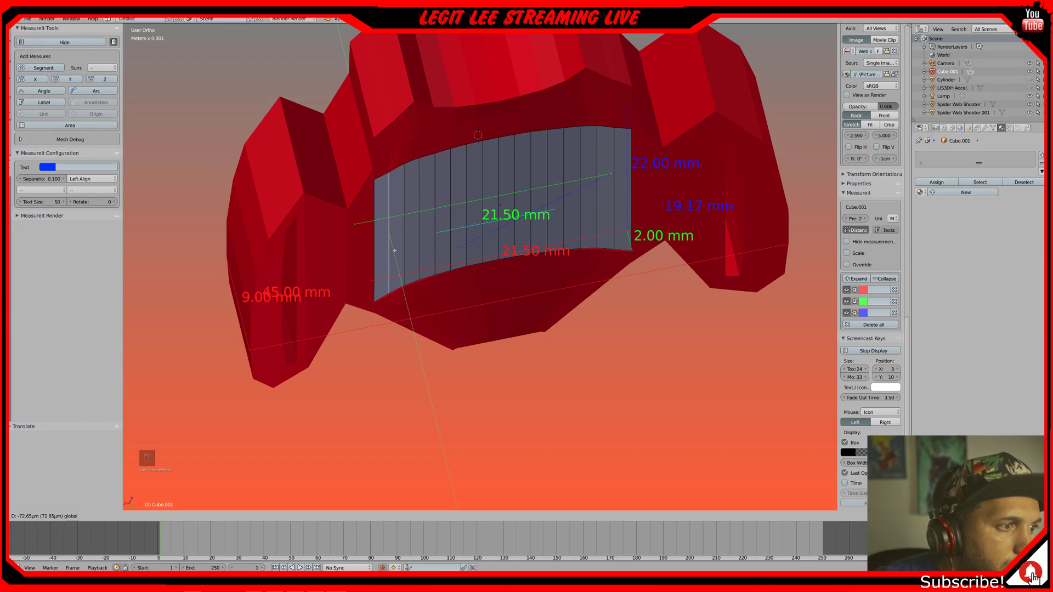
pyautogui.click(394, 250)
# - Leave Edit Mode, select the shooter body and examine the block's fit against its curve in wireframe from several angles
pyautogui.moveTo(420, 243); pyautogui.dragTo(428, 212, button='middle')
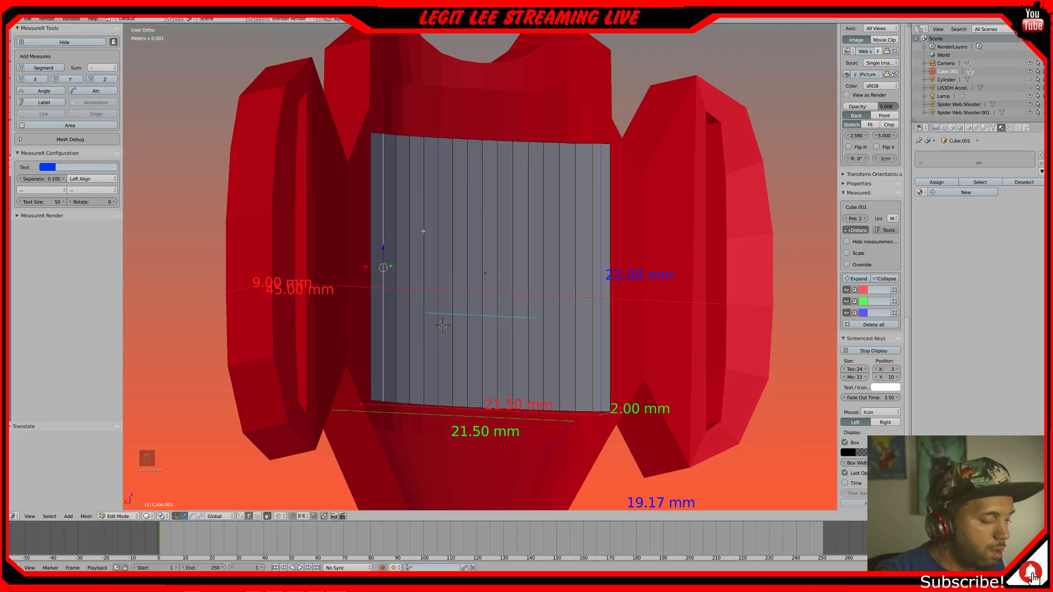
pyautogui.press('a')
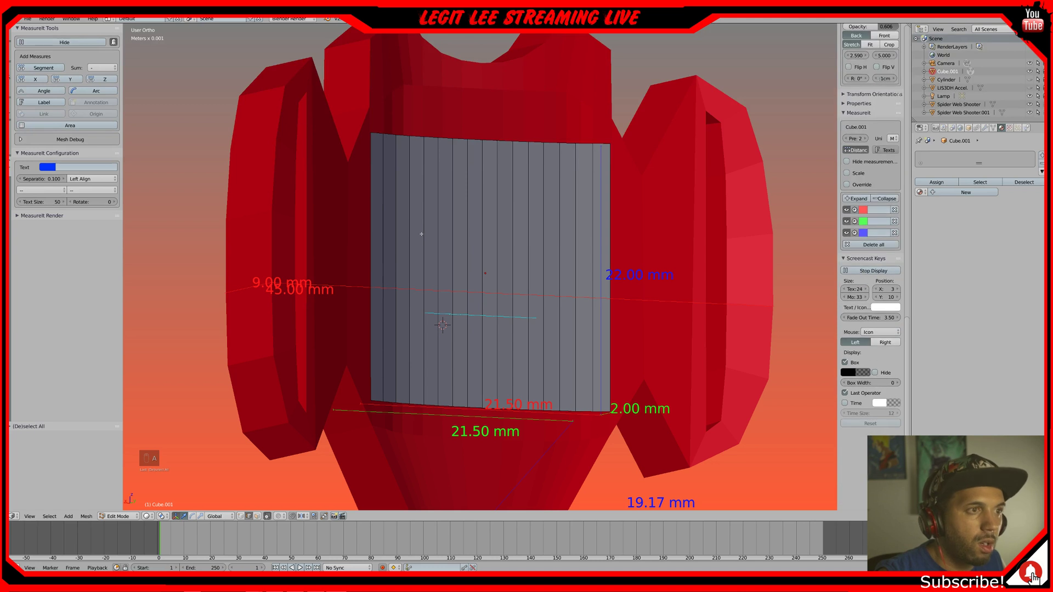
pyautogui.press('Tab')
pyautogui.moveTo(423, 235); pyautogui.dragTo(375, 258, button='middle')
pyautogui.rightClick(664, 135)
pyautogui.moveTo(664, 134); pyautogui.dragTo(646, 169, button='middle')
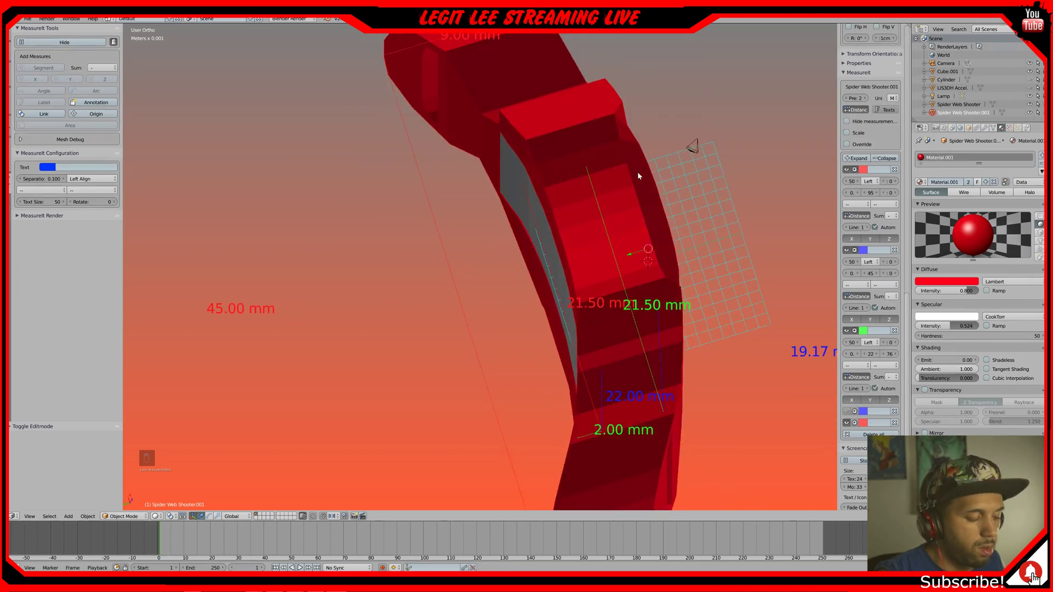
pyautogui.press('z')
pyautogui.moveTo(635, 174)
pyautogui.mouseDown(button='middle')
pyautogui.moveTo(583, 181)
pyautogui.moveTo(564, 169)
pyautogui.mouseUp(button='middle')
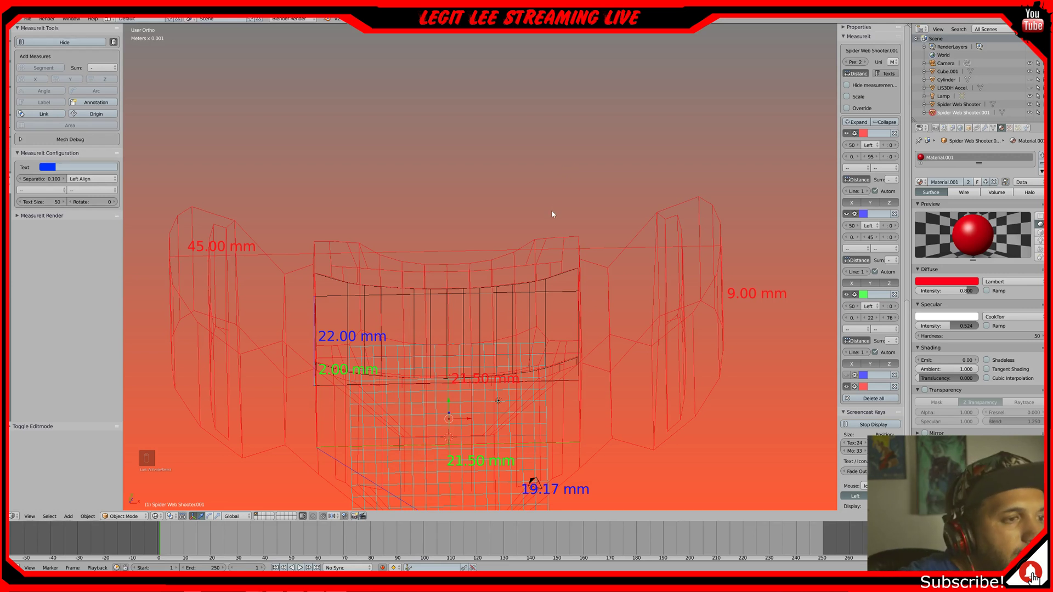
pyautogui.moveTo(554, 213); pyautogui.dragTo(559, 220, button='middle')
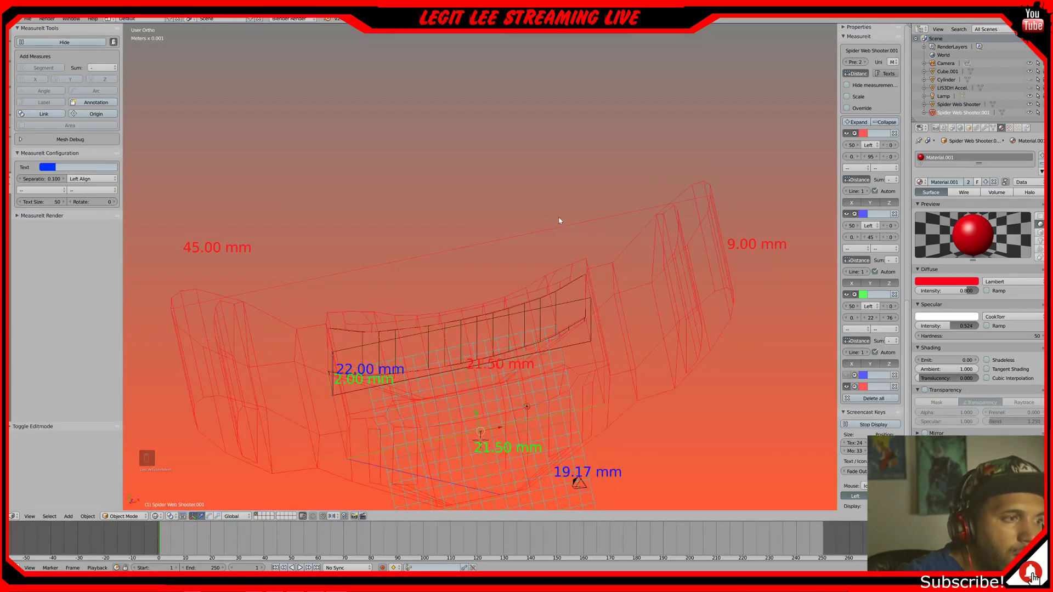
pyautogui.moveTo(571, 253); pyautogui.dragTo(594, 307, button='middle')
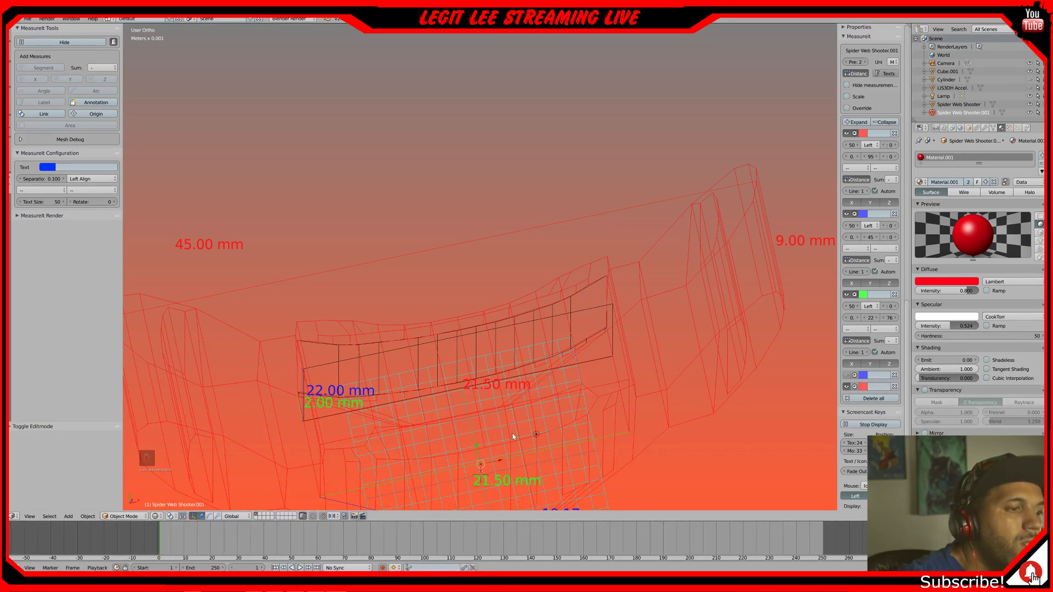
pyautogui.moveTo(436, 422); pyautogui.dragTo(466, 408, button='middle')
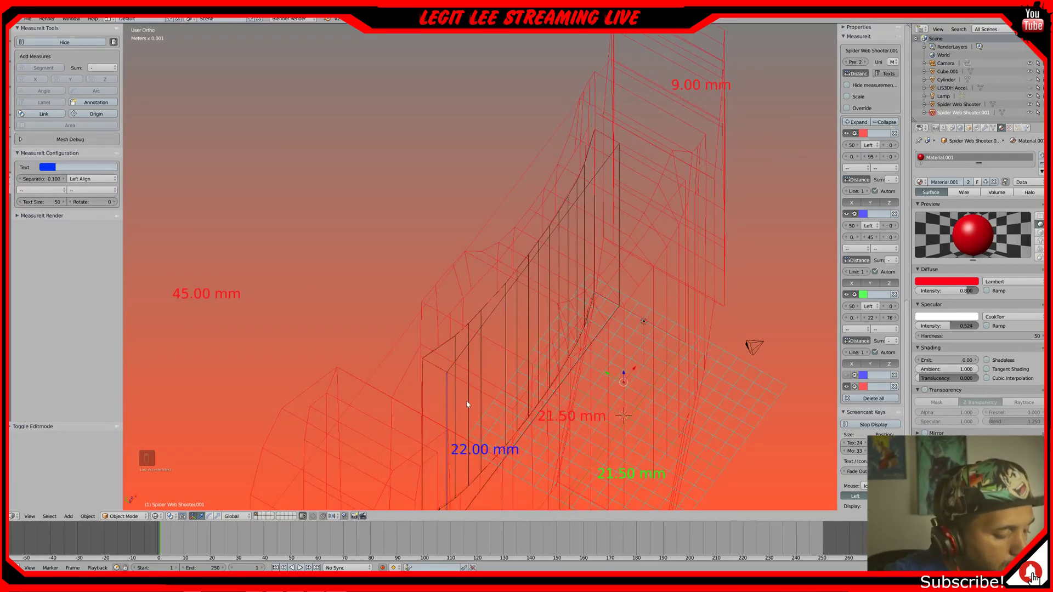
# - Reveal all hidden objects, restore solid shading in the top view and hide the large grey cylinder
pyautogui.hotkey('alt', 'h')
pyautogui.moveTo(468, 400); pyautogui.dragTo(370, 406, button='middle')
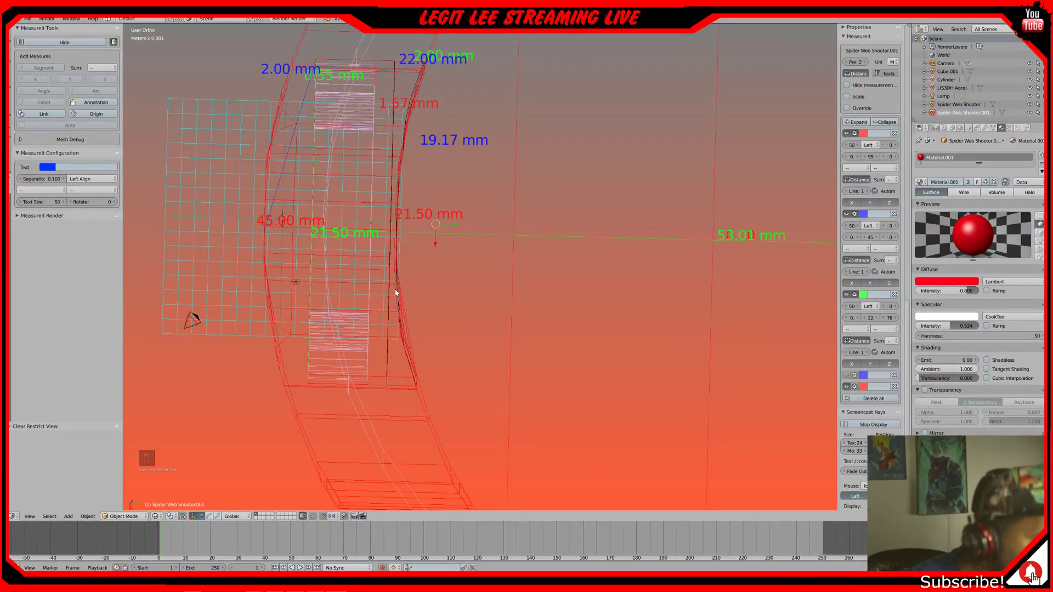
pyautogui.press('KP_7')
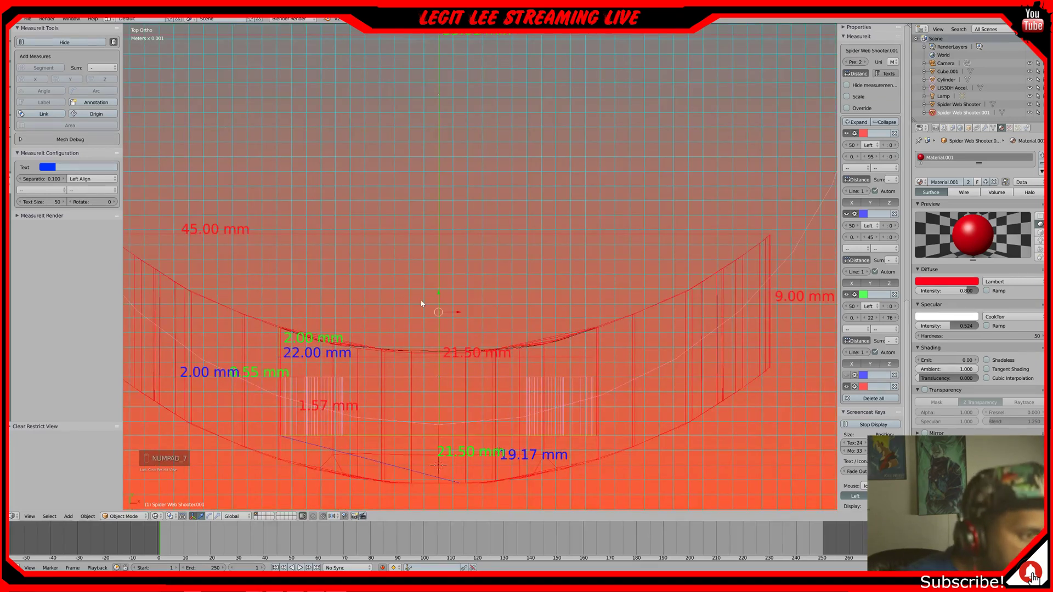
pyautogui.press('z')
pyautogui.press('z')
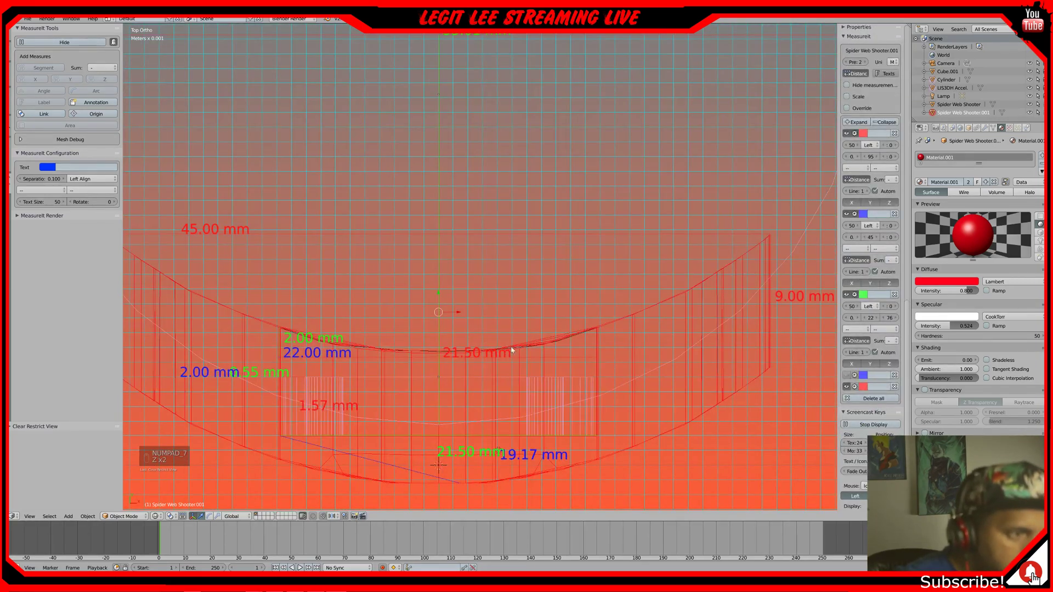
pyautogui.press('z')
pyautogui.rightClick(655, 312)
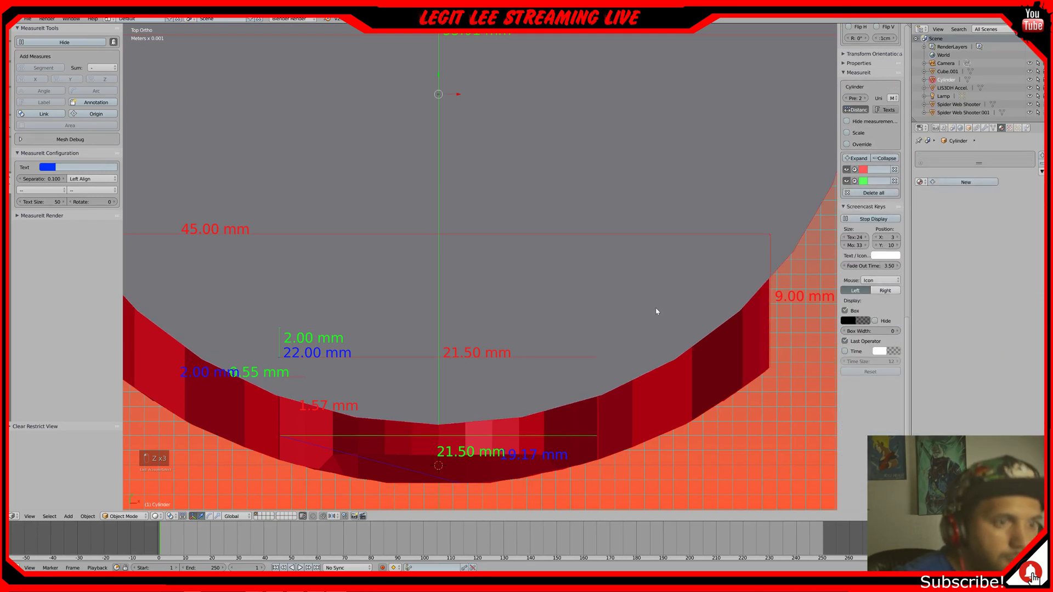
pyautogui.press('h')
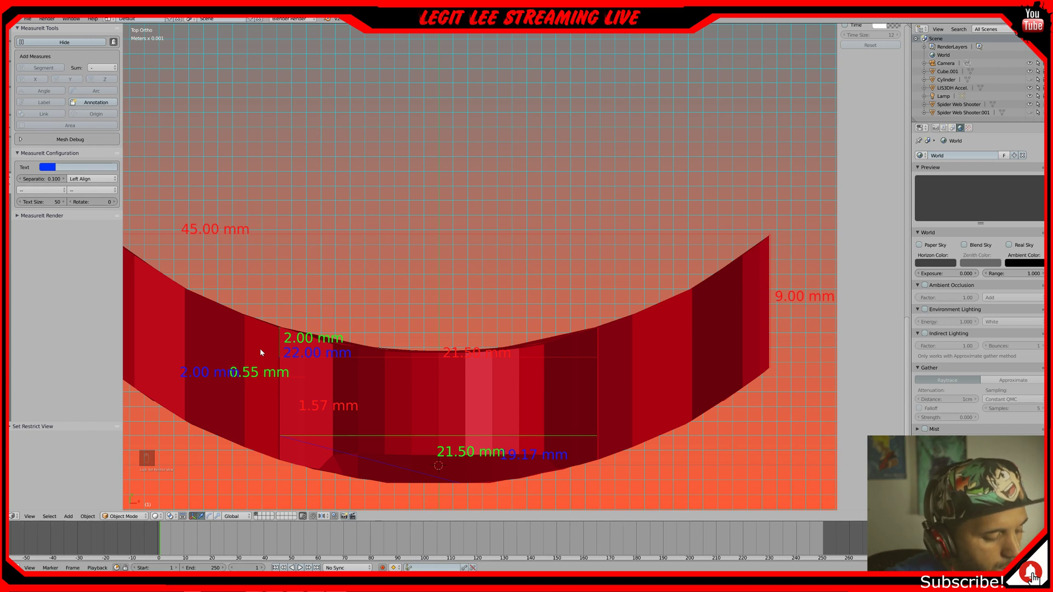
# - Undo the last hide operations and hide the red shooter parts, leaving the grey block and the blue part visible
pyautogui.hotkey('ctrl', 'z')
pyautogui.hotkey('ctrl', 'z')
pyautogui.press('h')
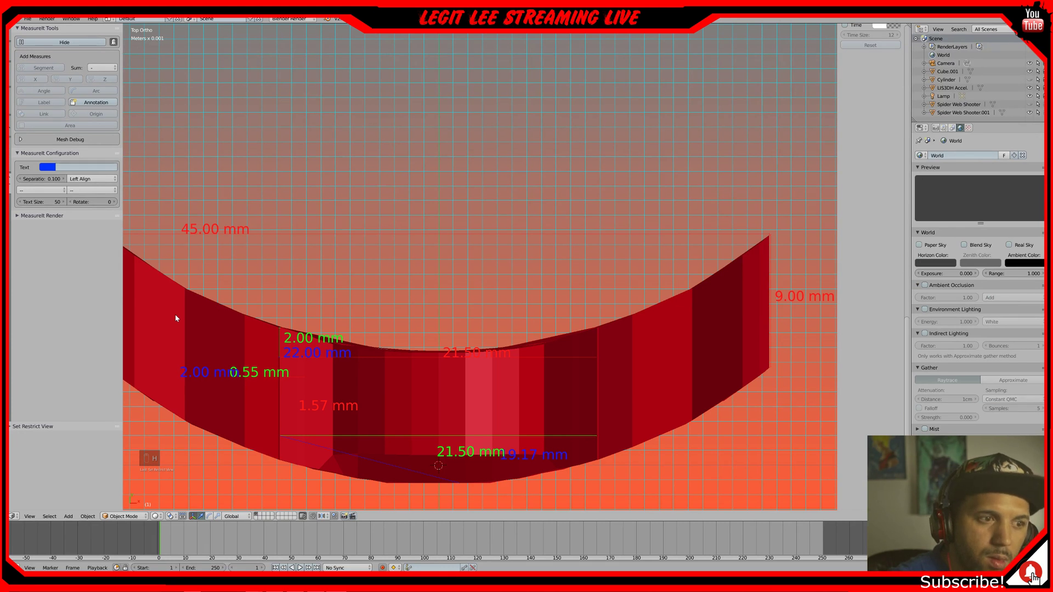
pyautogui.press('h')
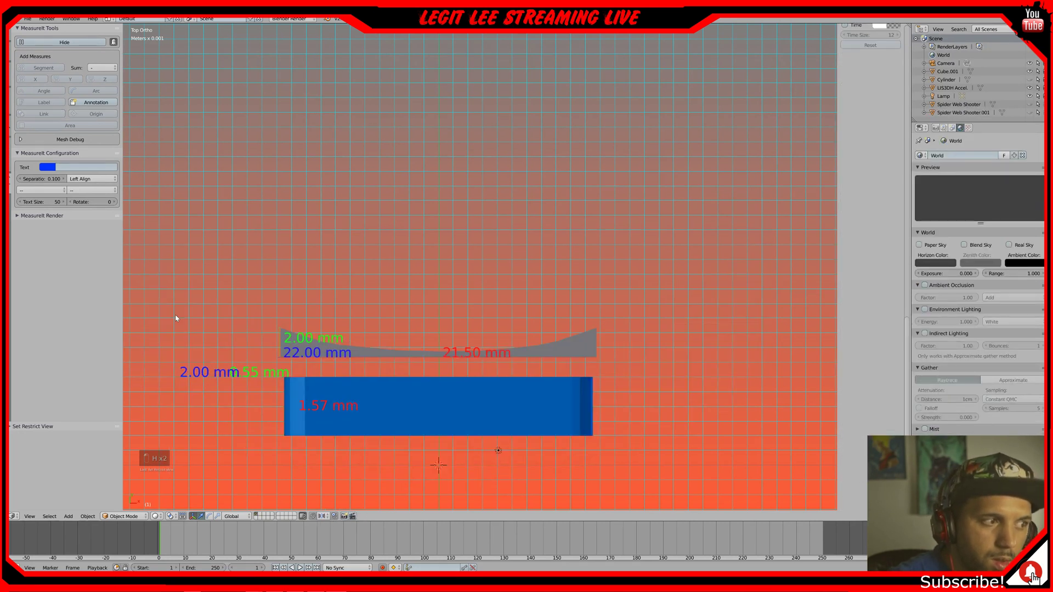
# - Add a green segment measurement to the middle cut edge across the grey block's thinnest section
pyautogui.rightClick(432, 356)
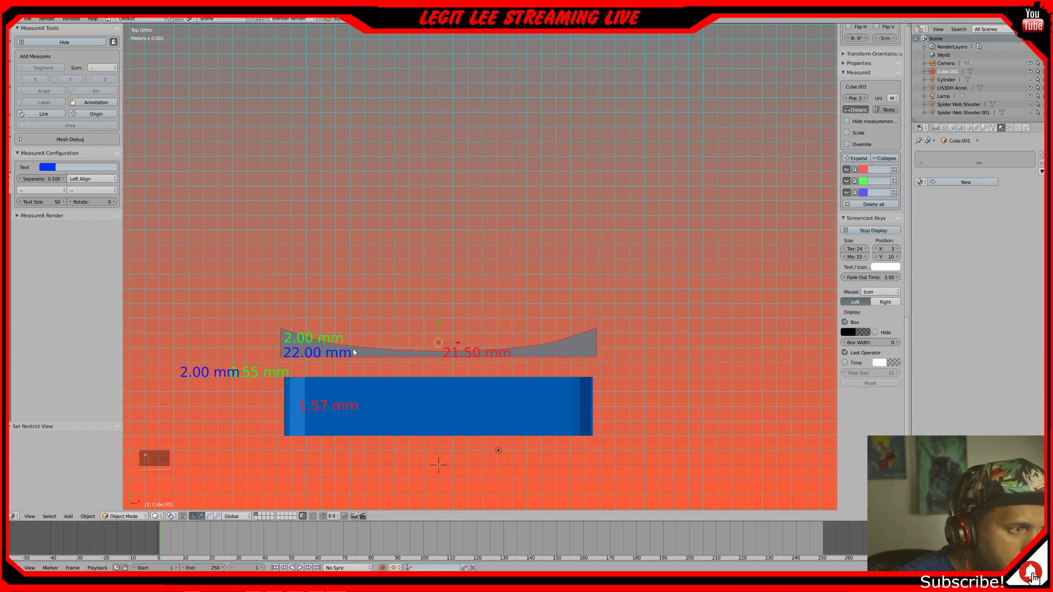
pyautogui.keyDown('shift'); pyautogui.moveTo(438, 357); pyautogui.dragTo(476, 268, button='middle'); pyautogui.keyUp('shift')
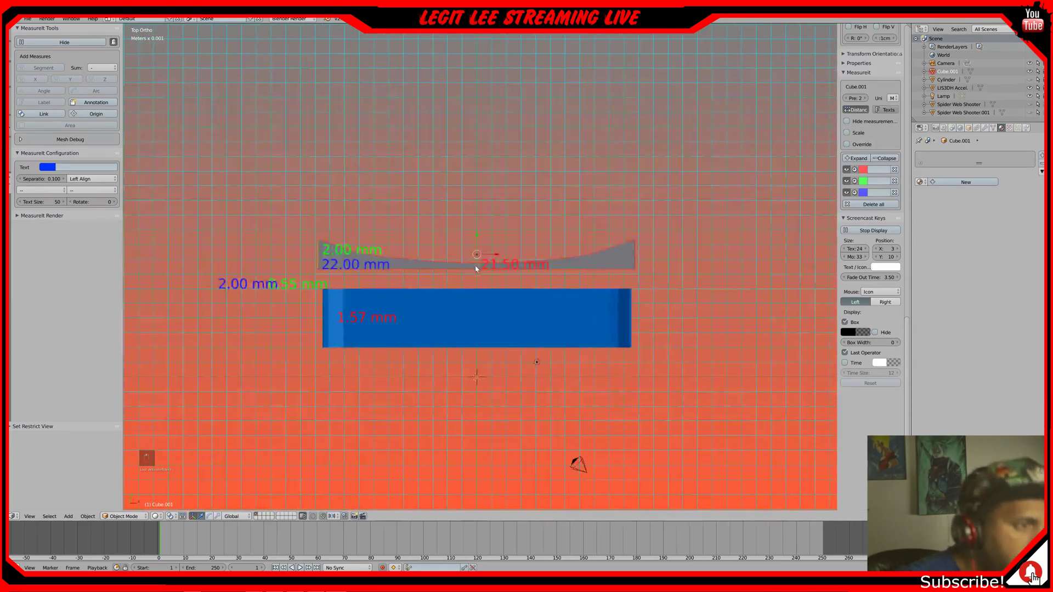
pyautogui.scroll(3, 477, 268)
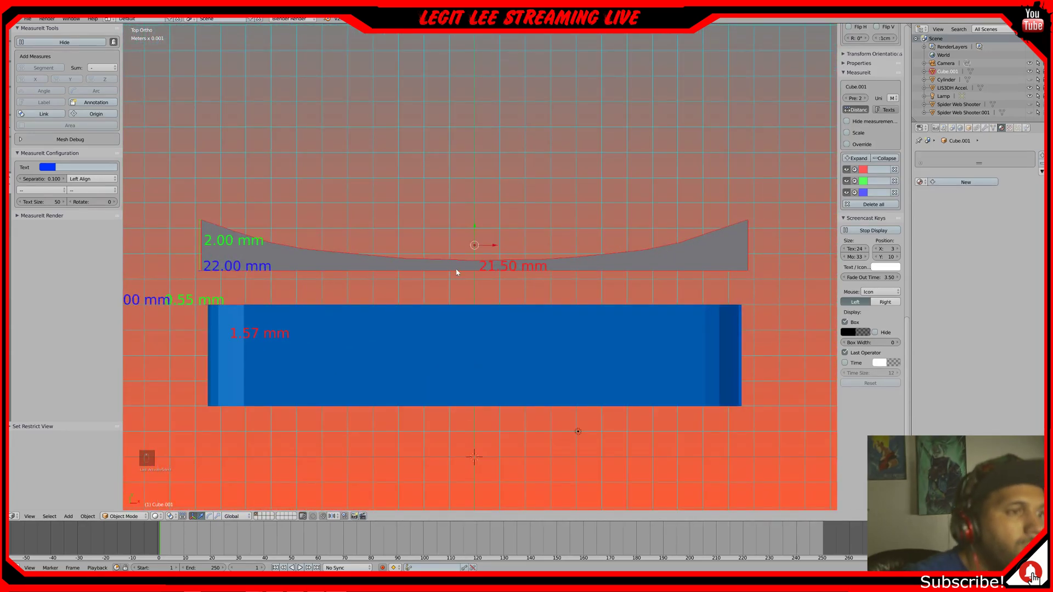
pyautogui.press('Tab')
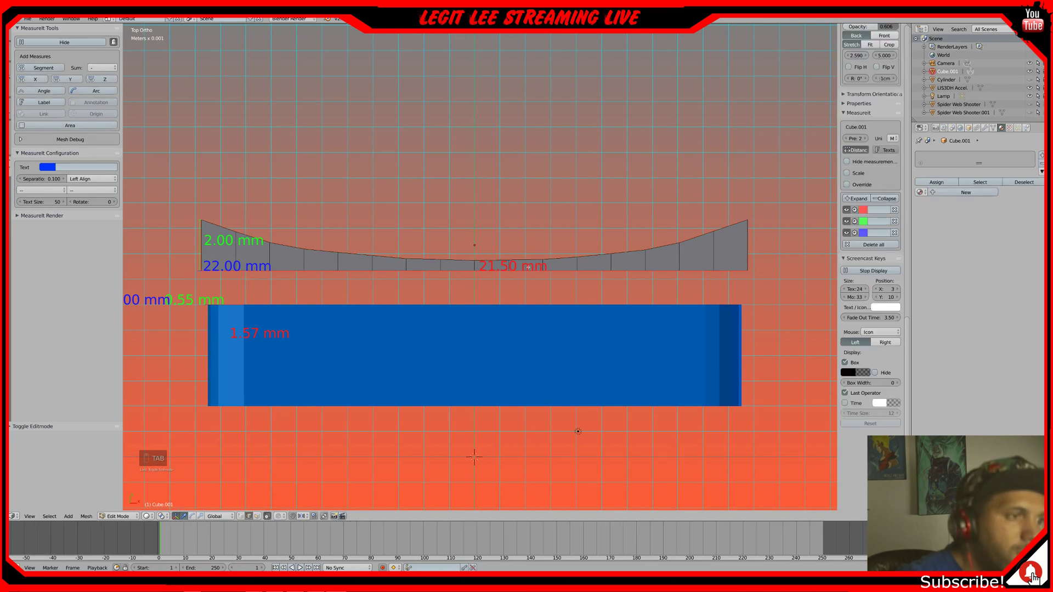
pyautogui.rightClick(475, 265)
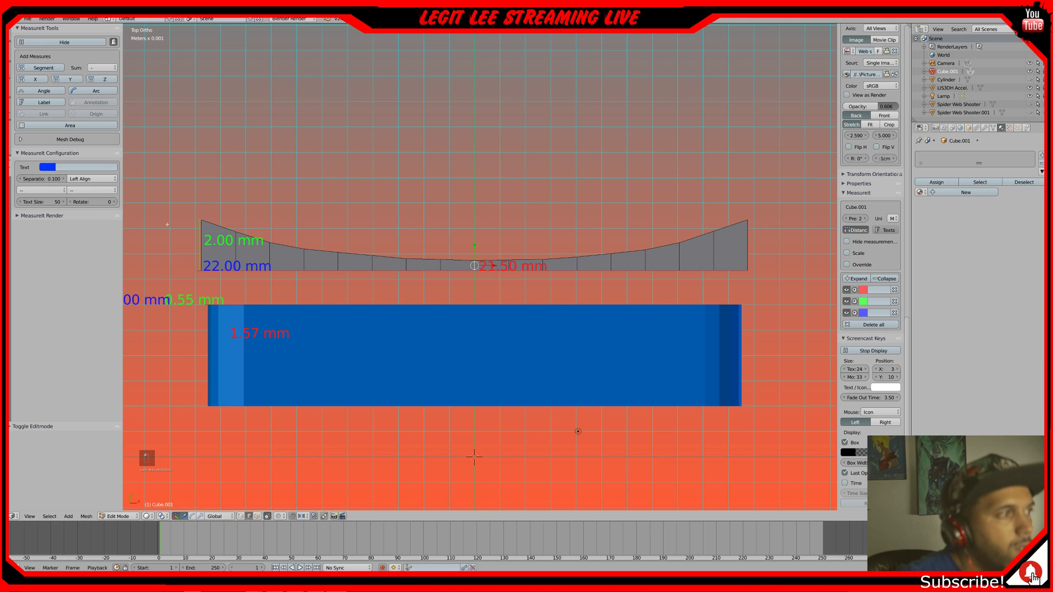
pyautogui.click(46, 168)
pyautogui.moveTo(60, 74); pyautogui.dragTo(68, 64)
pyautogui.click(60, 67)
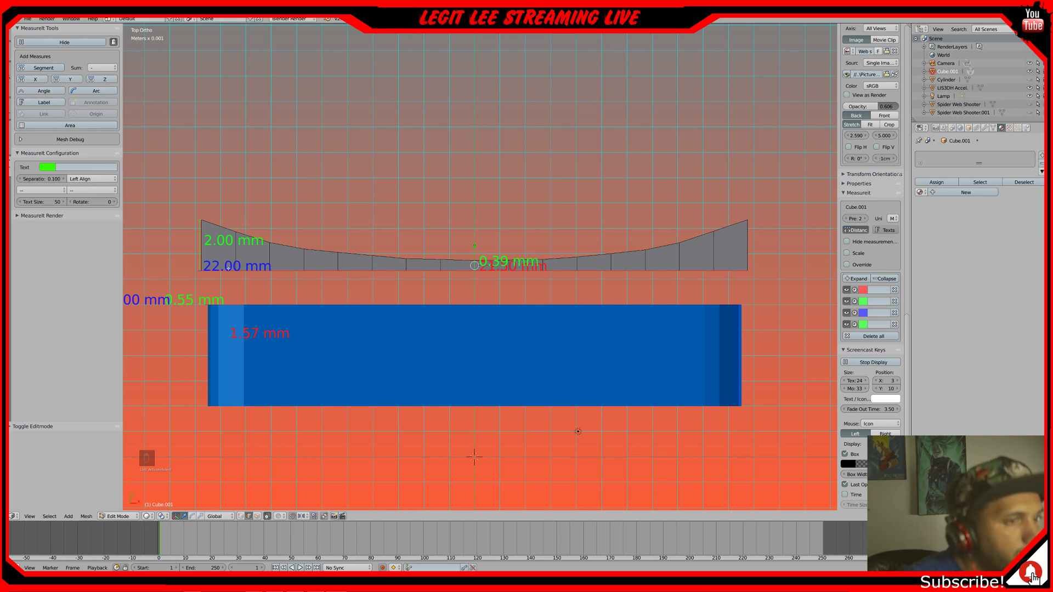
# - Select the grey block's flat front face in a wireframe top view and move it outward along Y to a middle thickness of about 1.48 mm
pyautogui.moveTo(228, 267); pyautogui.dragTo(238, 268, button='middle')
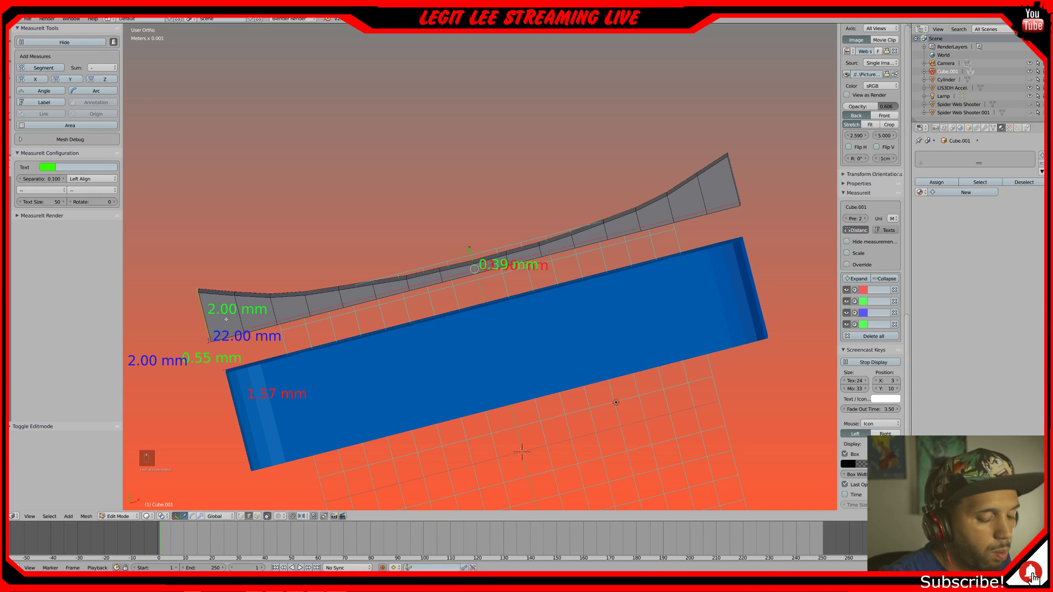
pyautogui.press('z')
pyautogui.press('KP_7')
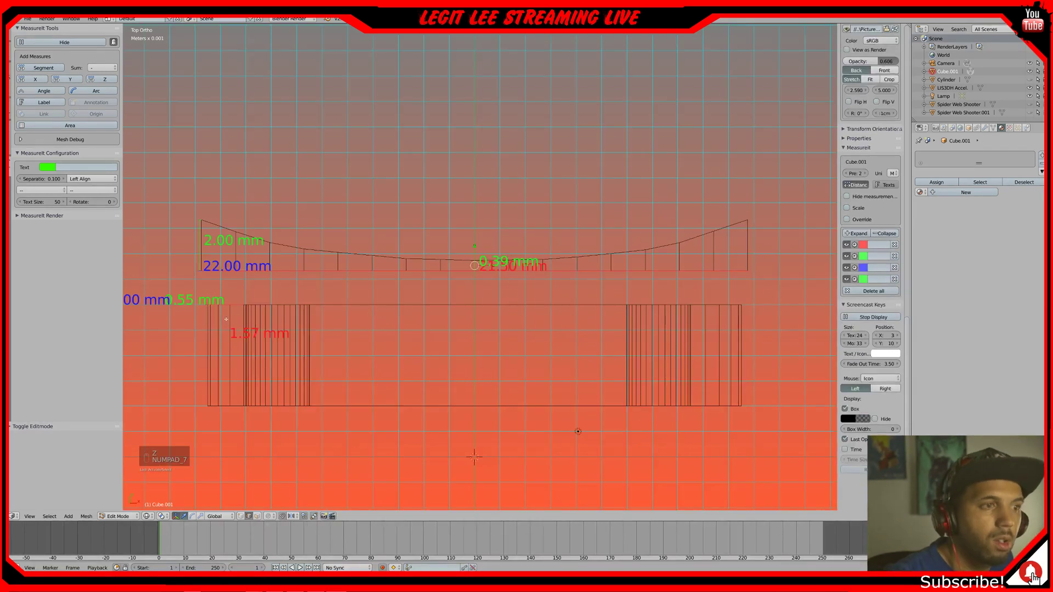
pyautogui.press('a')
pyautogui.press('a')
pyautogui.press('b')
pyautogui.moveTo(159, 267); pyautogui.dragTo(830, 309)
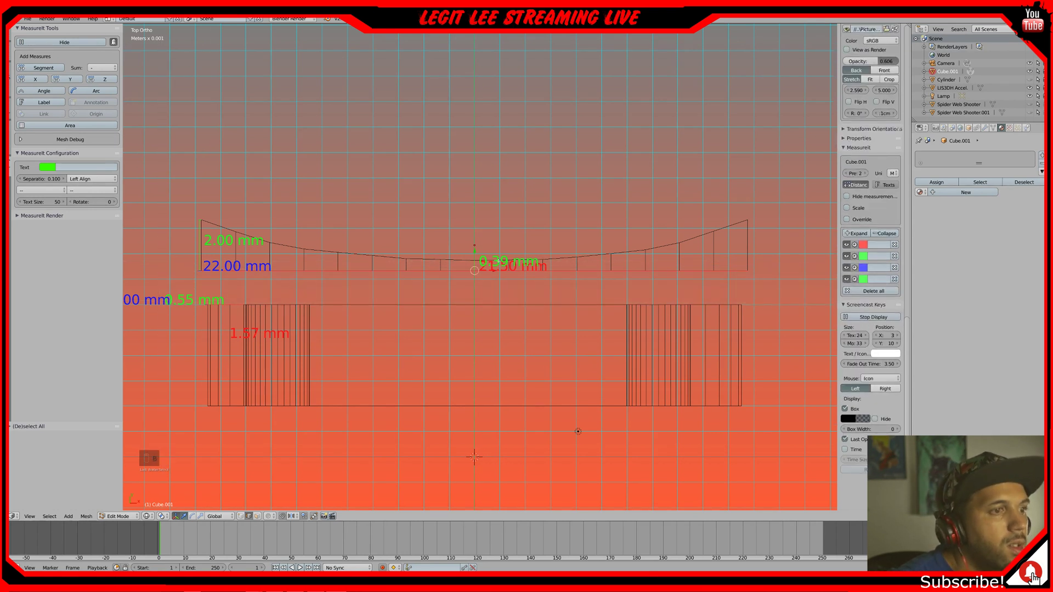
pyautogui.moveTo(475, 252); pyautogui.dragTo(471, 269)
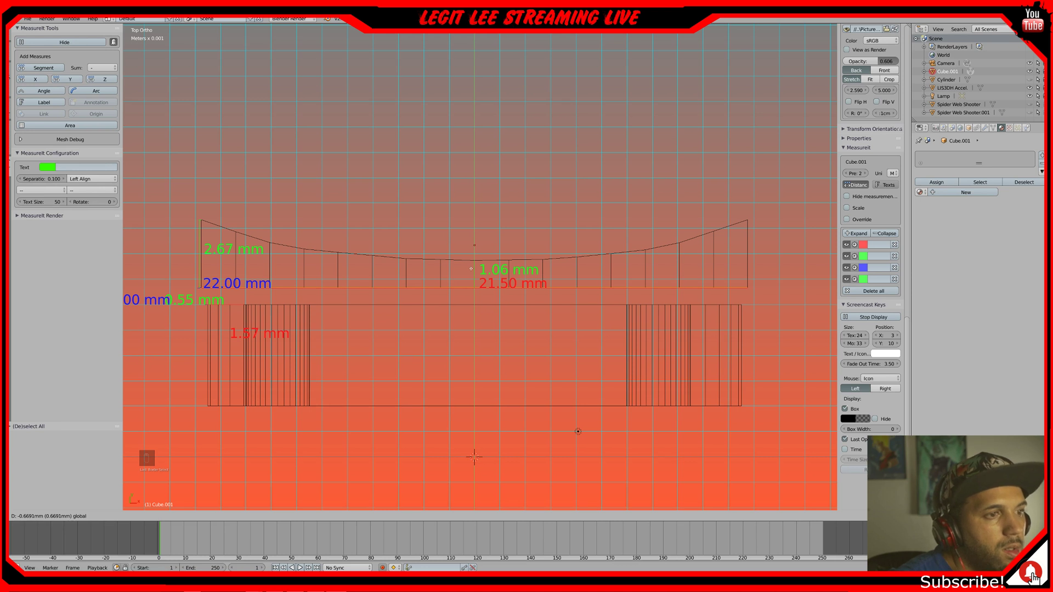
pyautogui.moveTo(471, 268); pyautogui.dragTo(471, 279)
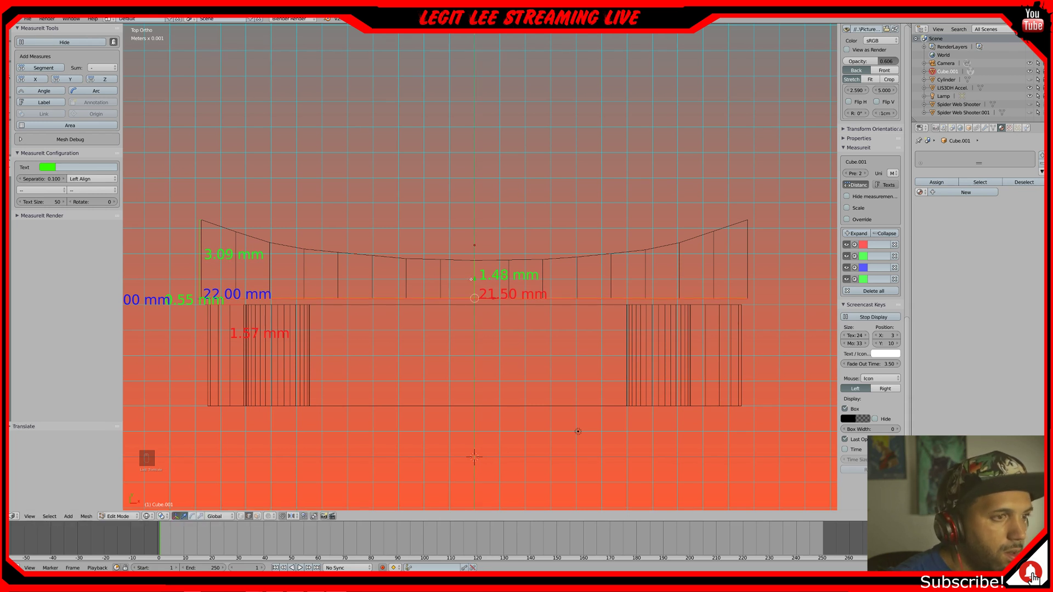
# - Fine-tune the flat face's Y position to a middle thickness of 1.50 mm, clear the selection and restore solid shading
pyautogui.scroll(8, 471, 280)
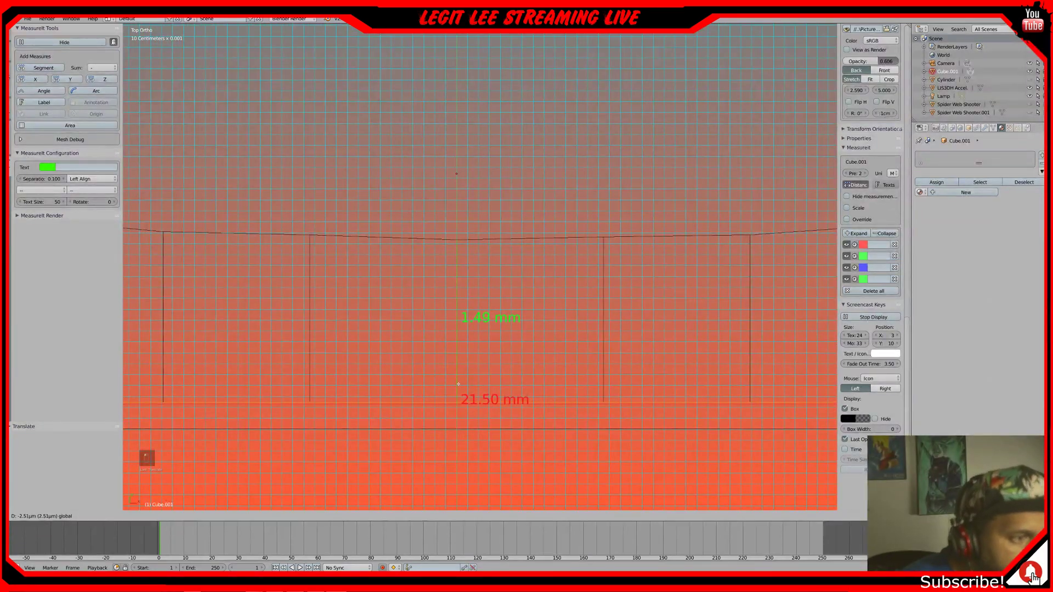
pyautogui.scroll(-5, 460, 378)
pyautogui.scroll(-5, 464, 372)
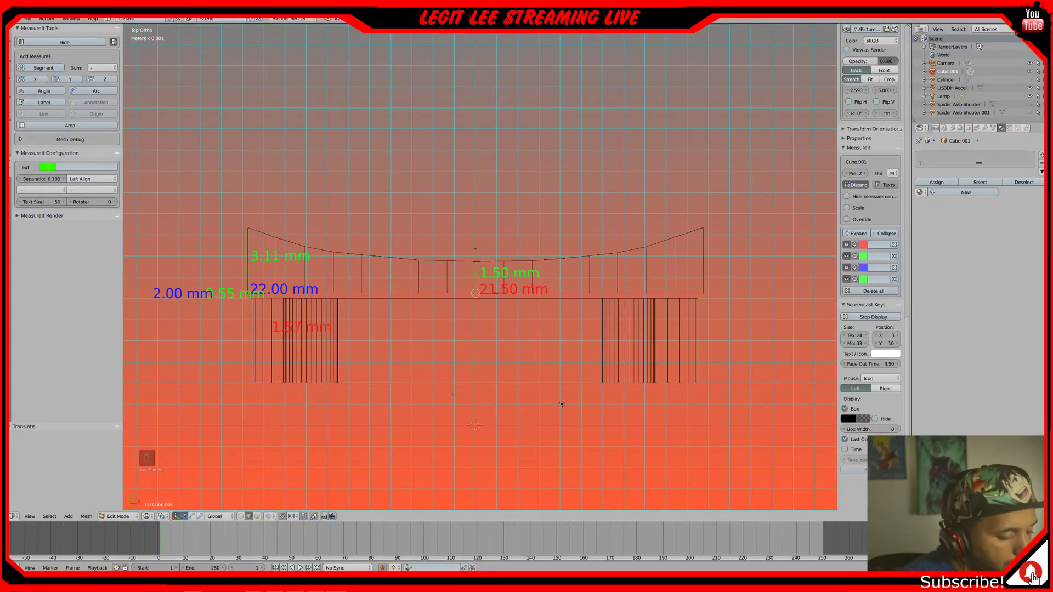
pyautogui.scroll(-2, 871, 227)
pyautogui.press('a')
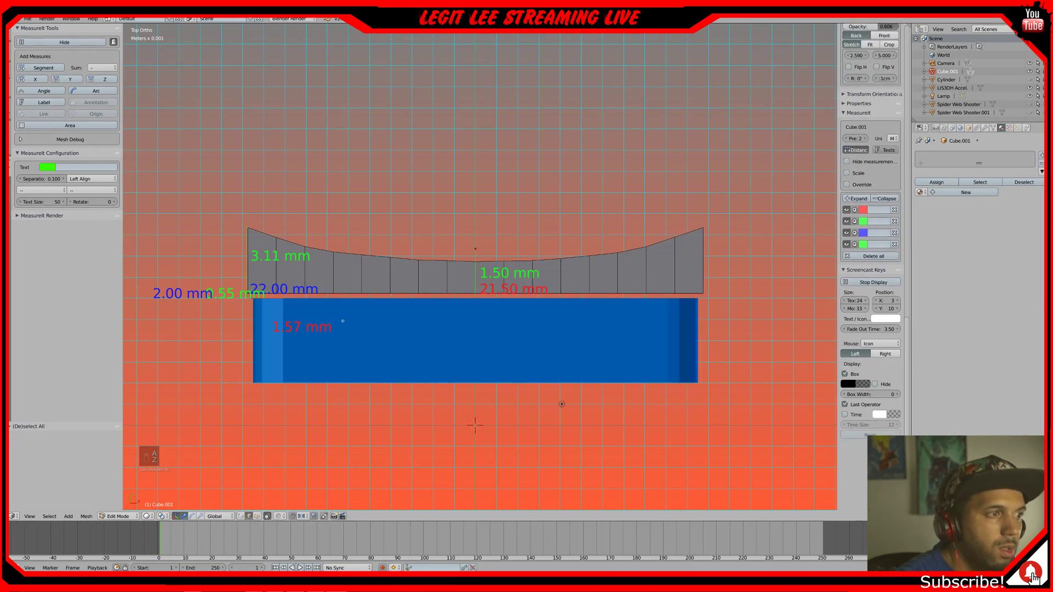
# - Nudge individual cross edges of the block's curved face along Y, working from the middle towards its right end
pyautogui.moveTo(351, 338)
pyautogui.mouseDown(button='middle')
pyautogui.moveTo(358, 308)
pyautogui.moveTo(439, 285)
pyautogui.moveTo(498, 242)
pyautogui.moveTo(535, 233)
pyautogui.moveTo(486, 270)
pyautogui.moveTo(466, 315)
pyautogui.moveTo(354, 335)
pyautogui.mouseUp(button='middle')
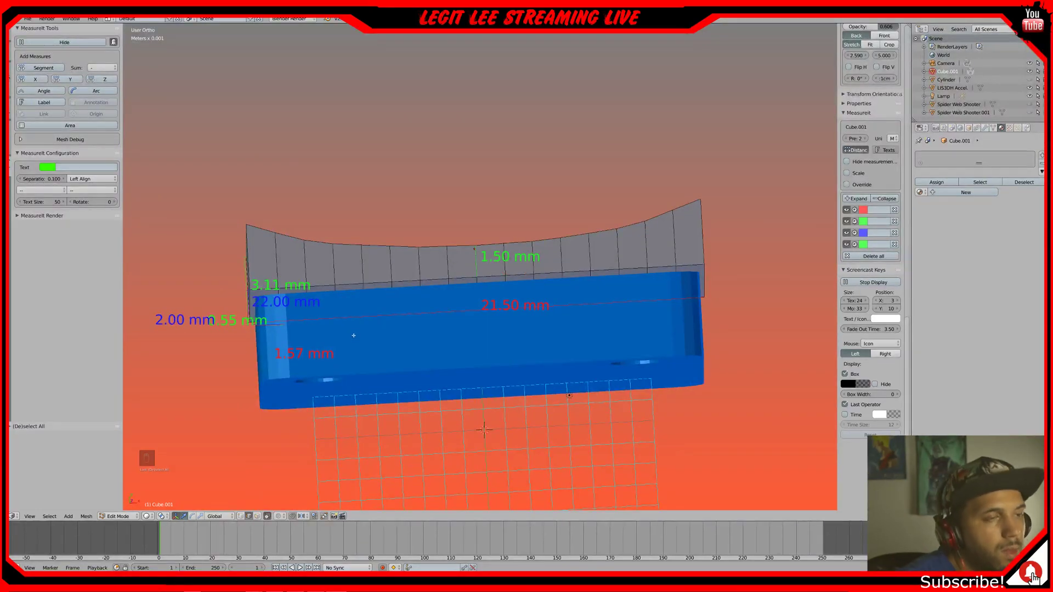
pyautogui.scroll(1, 354, 335)
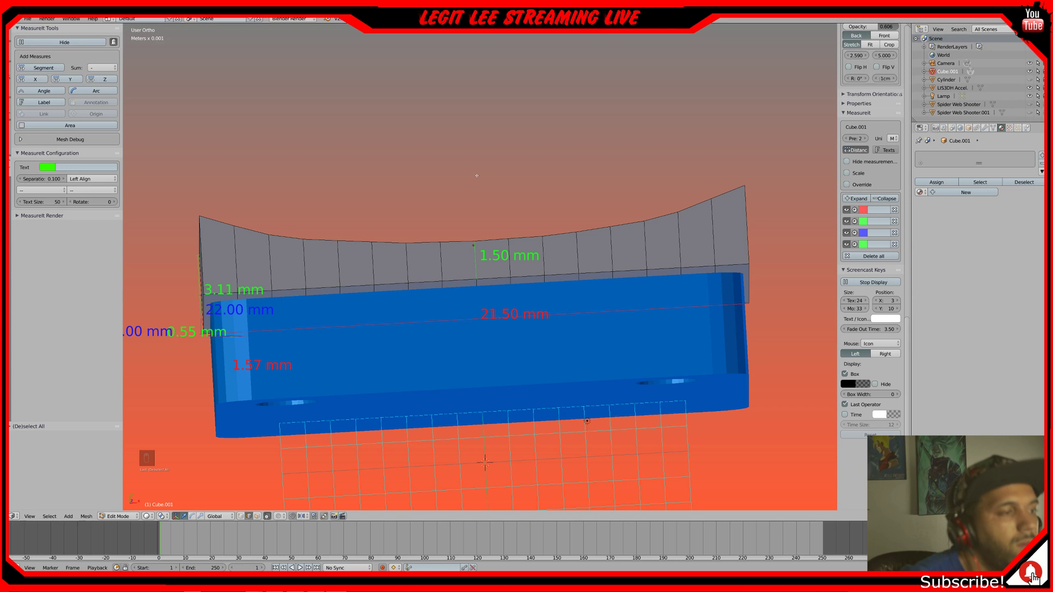
pyautogui.moveTo(477, 176); pyautogui.dragTo(476, 180, button='middle')
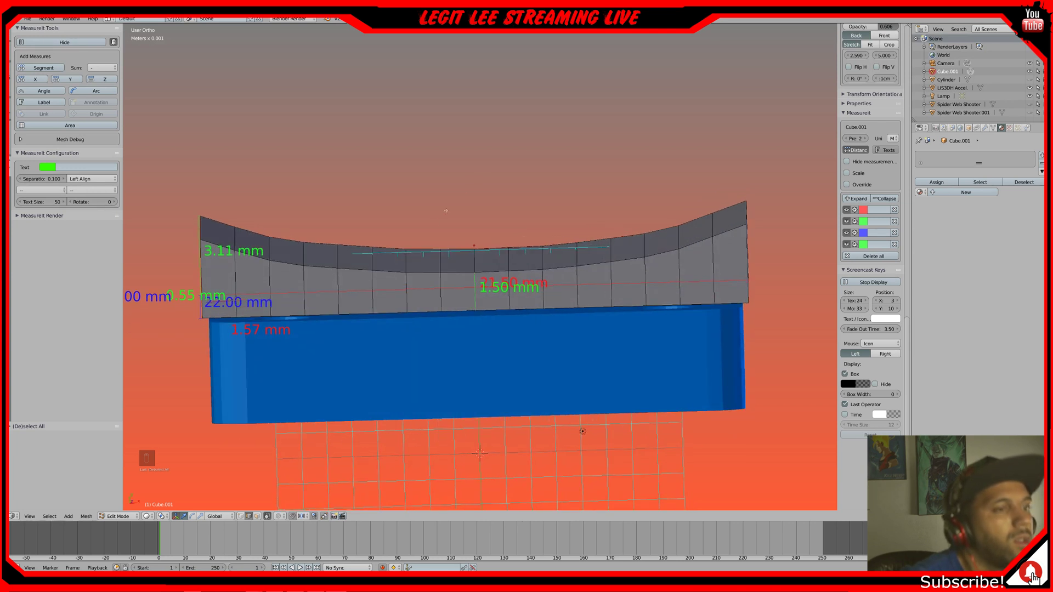
pyautogui.rightClick(406, 267)
pyautogui.moveTo(406, 241); pyautogui.dragTo(406, 240)
pyautogui.rightClick(646, 241)
pyautogui.moveTo(646, 228); pyautogui.dragTo(679, 218)
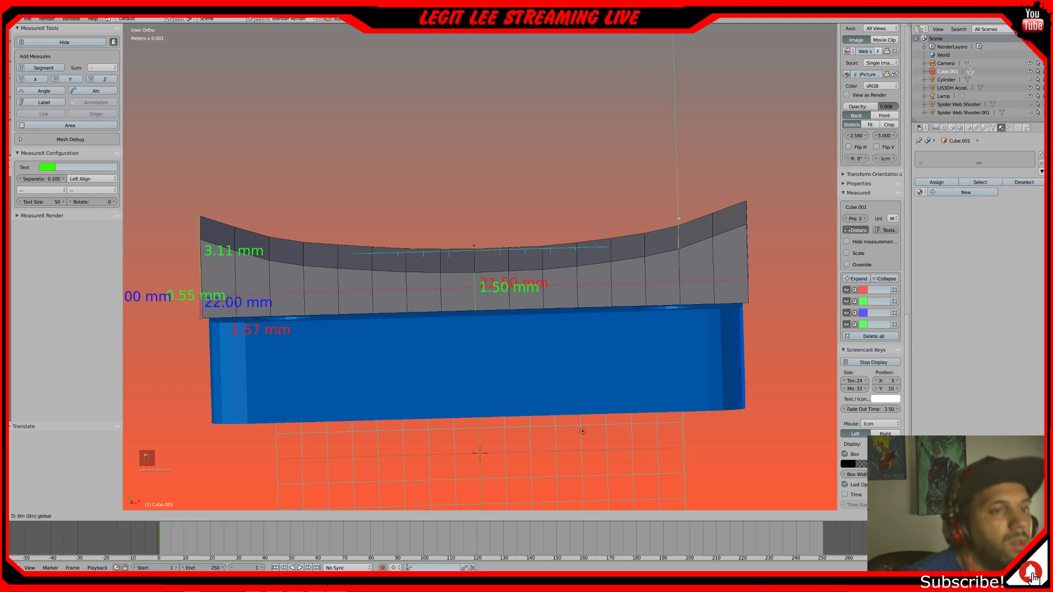
pyautogui.moveTo(679, 218); pyautogui.dragTo(679, 218)
pyautogui.moveTo(678, 218); pyautogui.dragTo(679, 219)
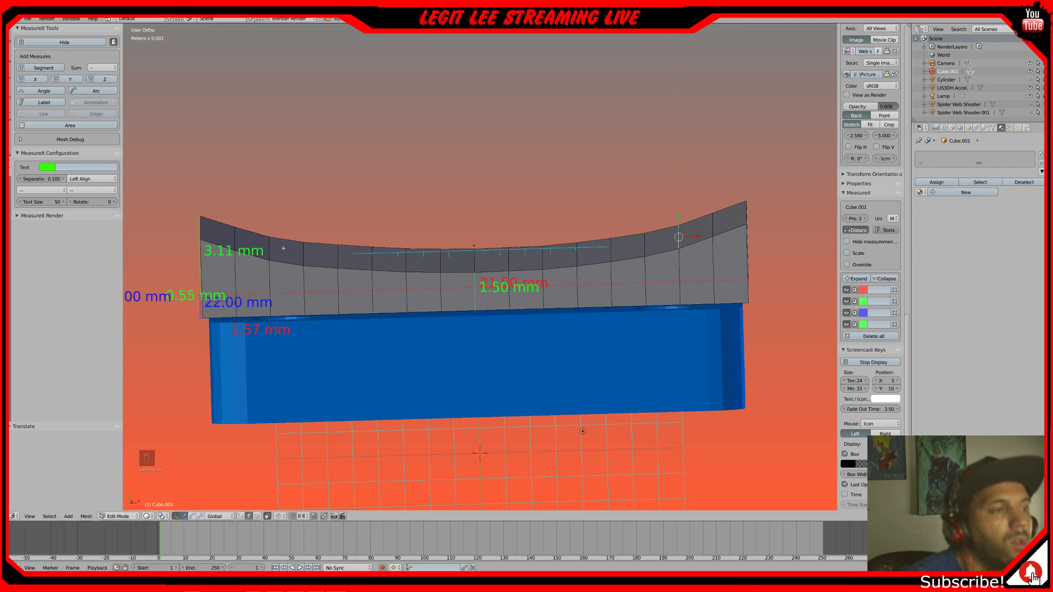
# - Nudge the two neighbouring cross edges near the curved face's left end slightly along Y to even out the curve
pyautogui.rightClick(303, 254)
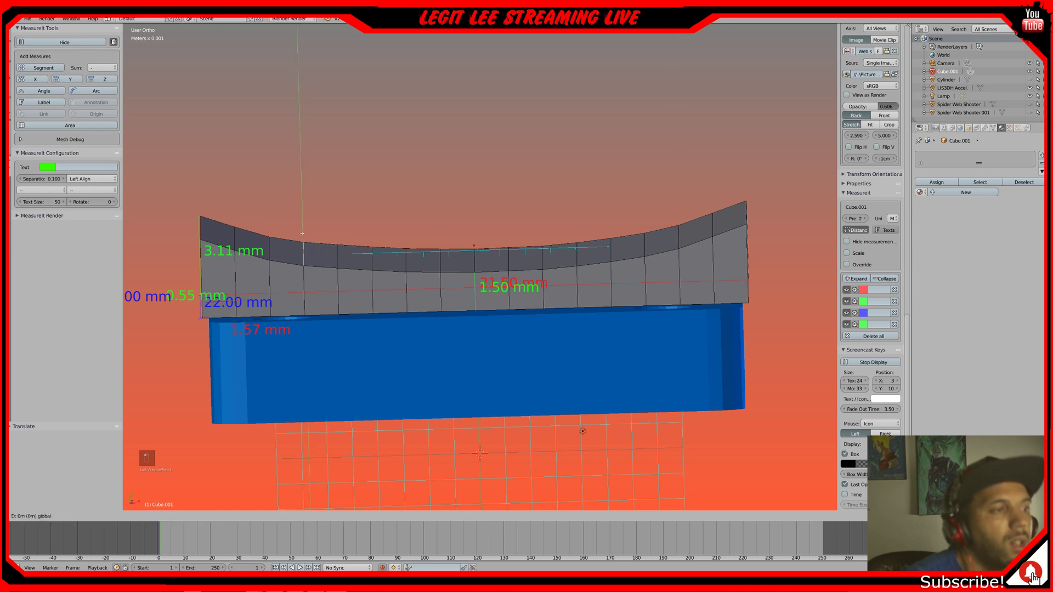
pyautogui.rightClick(269, 249)
pyautogui.press('g')
pyautogui.press('y')
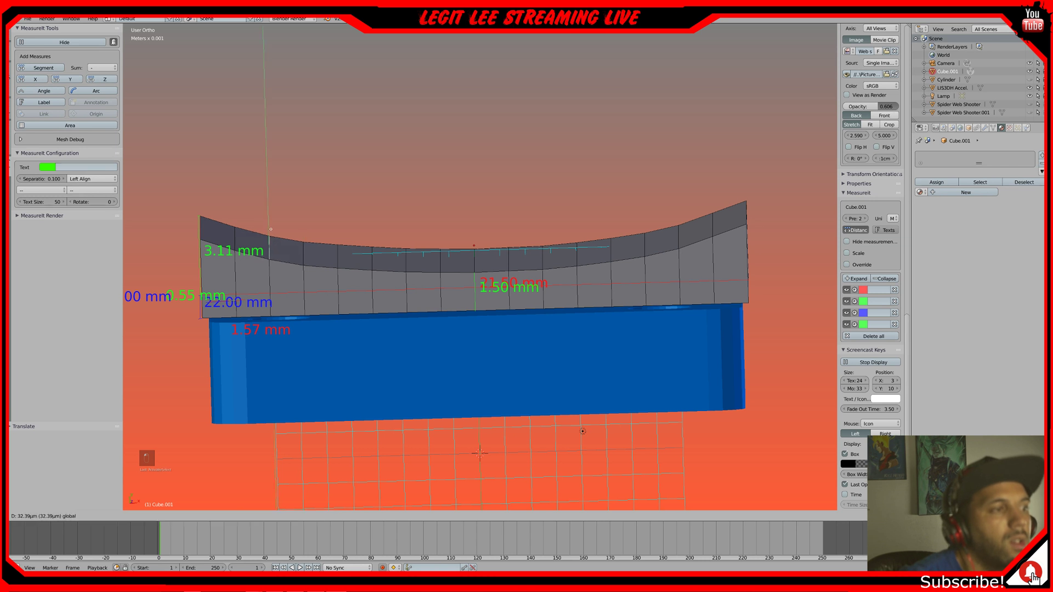
pyautogui.click(270, 229)
pyautogui.rightClick(300, 253)
pyautogui.press('g')
pyautogui.press('y')
pyautogui.click(304, 235)
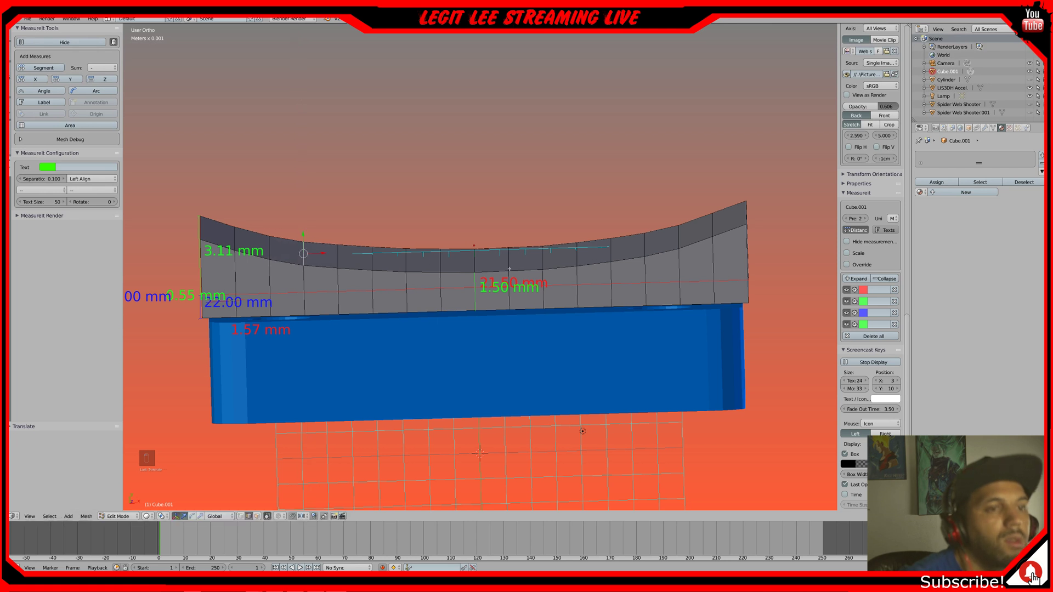
# - Return to Object Mode in the top view, reveal all hidden objects and hide the large grey cylinder
pyautogui.press('KP_7')
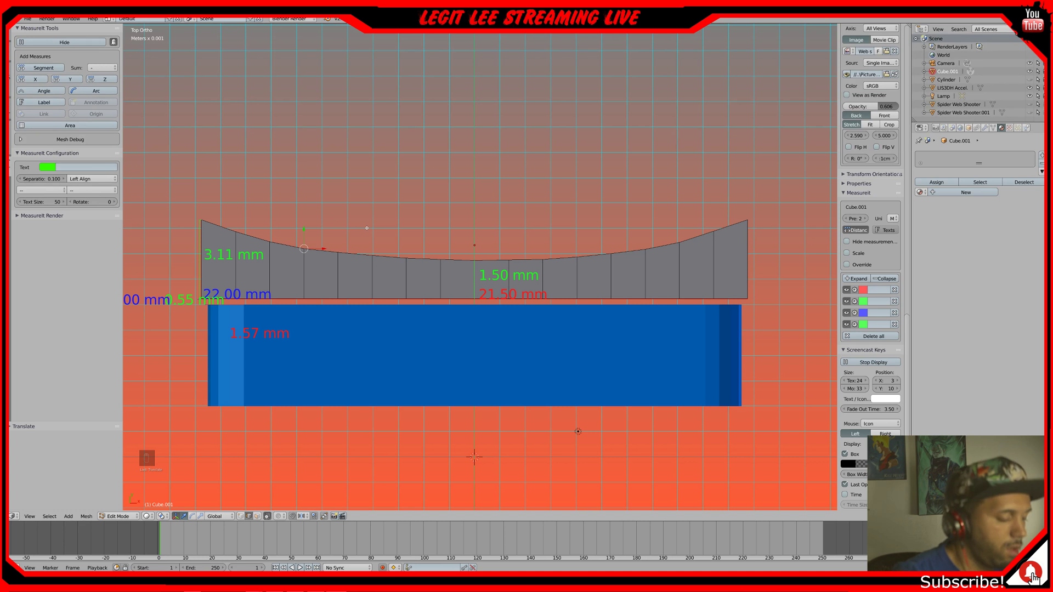
pyautogui.press('Tab')
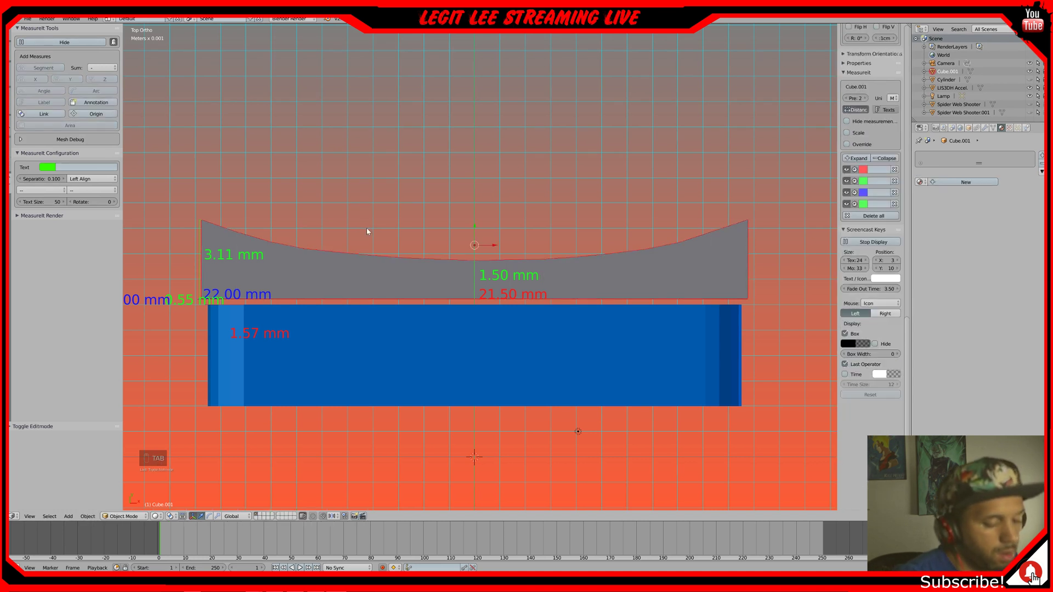
pyautogui.hotkey('alt', 'h')
pyautogui.rightClick(769, 117)
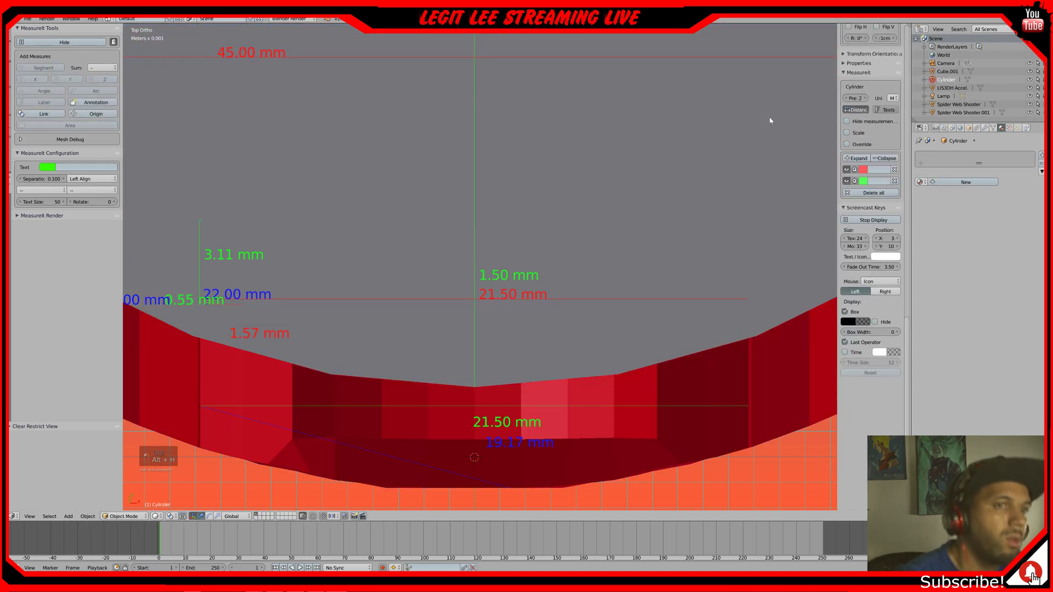
pyautogui.press('h')
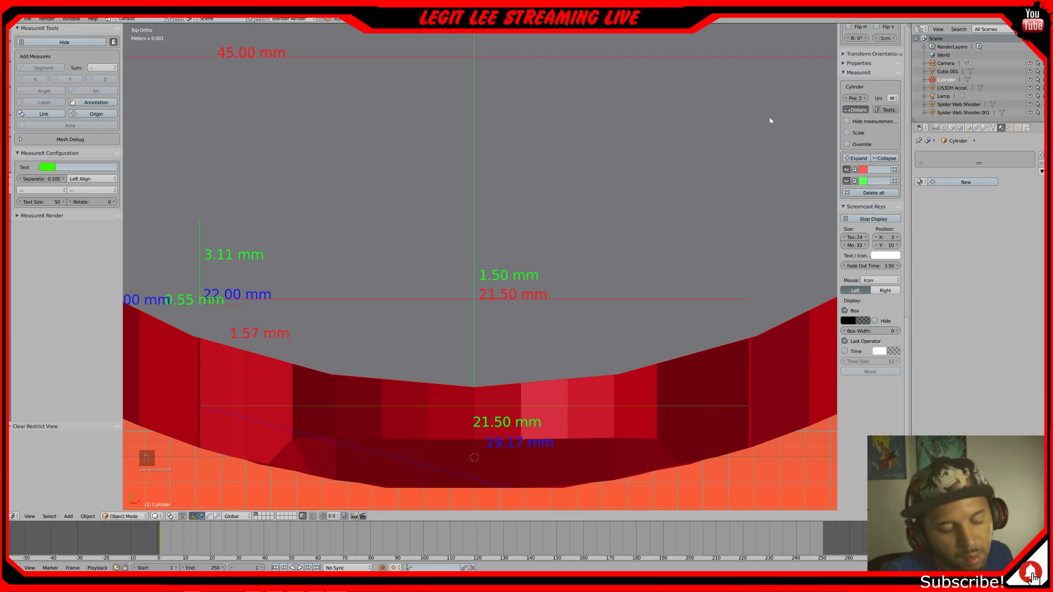
# - Delete the duplicate shooter body Spider Web Shooter.001
pyautogui.rightClick(352, 271)
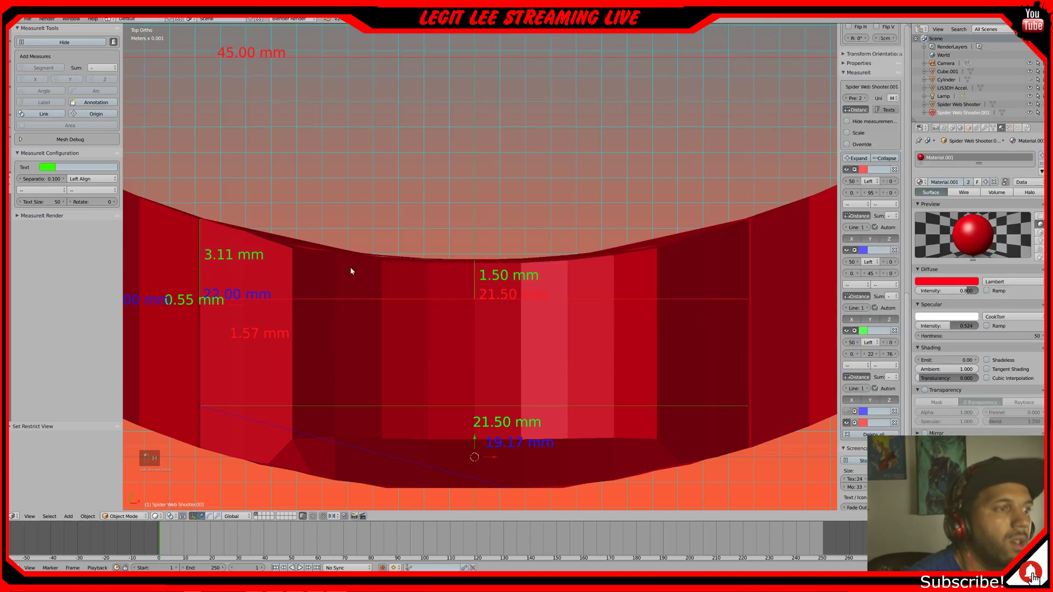
pyautogui.press('x')
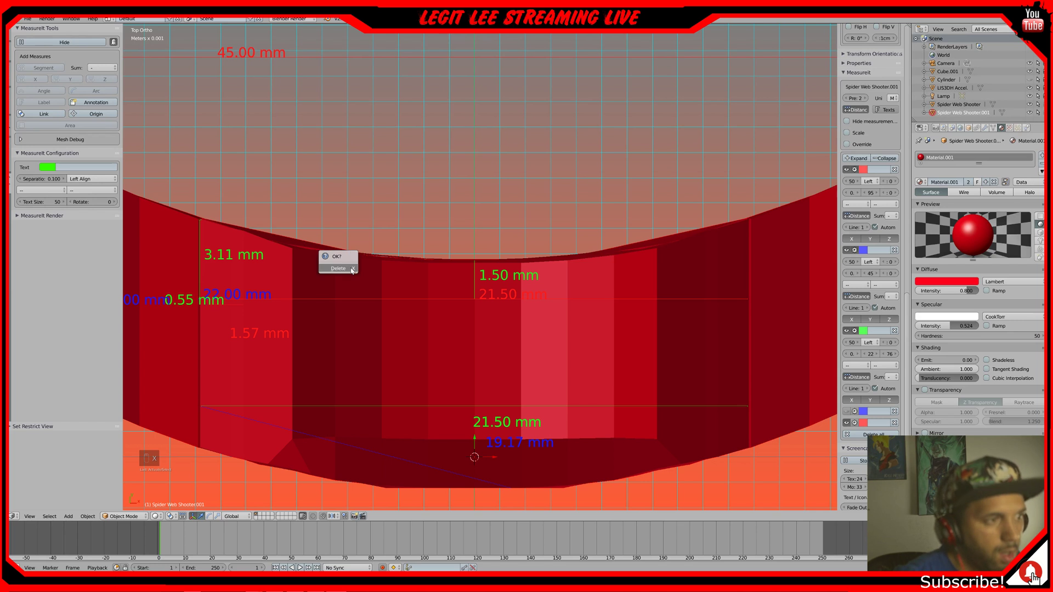
pyautogui.click(352, 271)
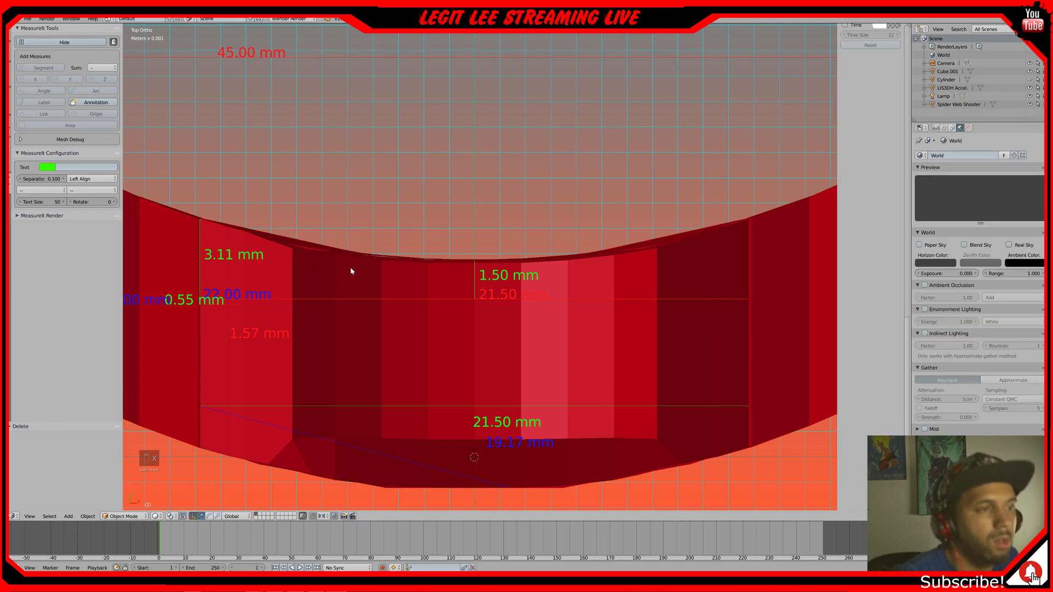
# - Inspect the grey block's fit against the red shooter body, switch to wireframe and hide the accelerometer part
pyautogui.rightClick(352, 271)
pyautogui.moveTo(353, 272); pyautogui.dragTo(455, 220, button='middle')
pyautogui.press('z')
pyautogui.press('z')
pyautogui.scroll(1, 631, 108)
pyautogui.moveTo(622, 131); pyautogui.dragTo(604, 138, button='middle')
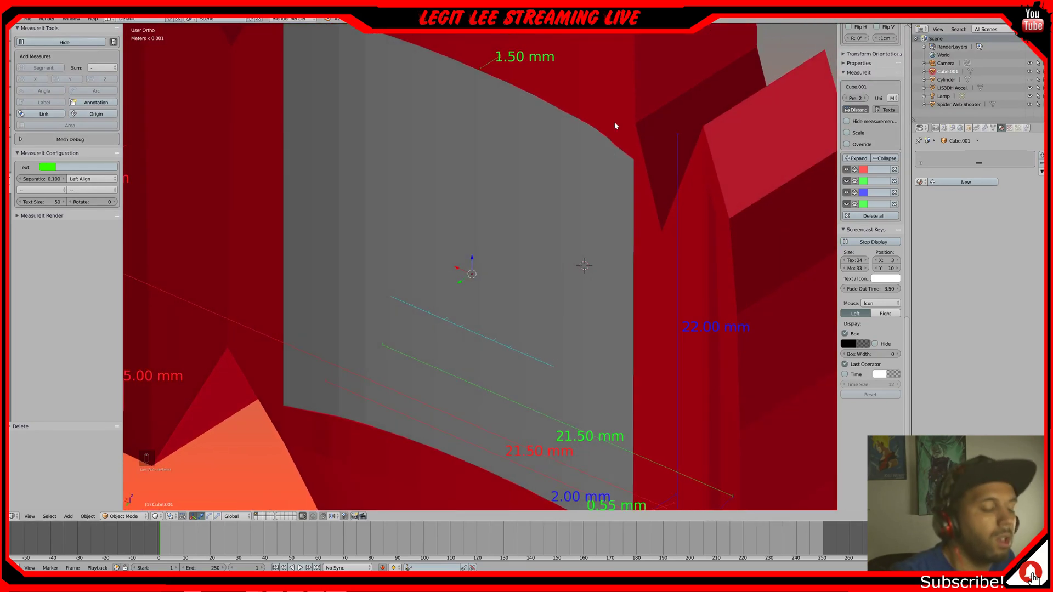
pyautogui.press('z')
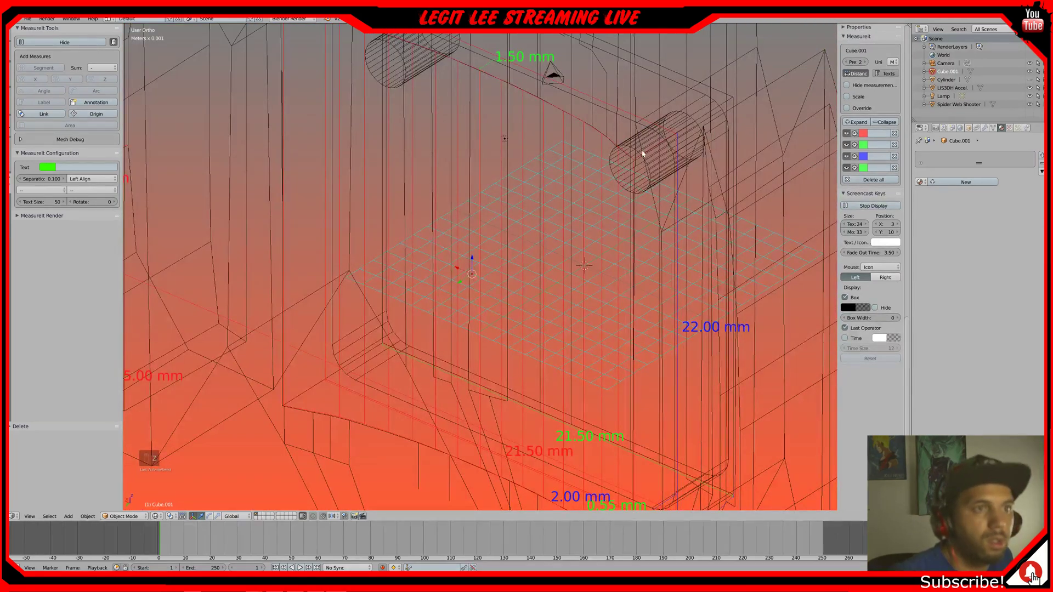
pyautogui.rightClick(643, 155)
pyautogui.press('h')
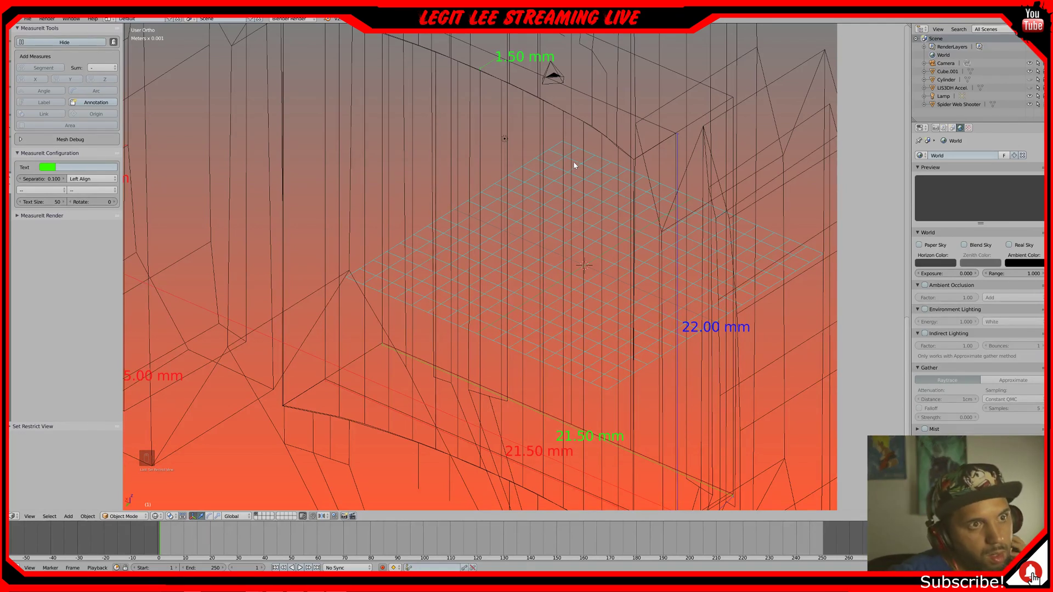
# - Rotate the Spider Web Shooter body 90 degrees in the left view
pyautogui.moveTo(574, 165); pyautogui.dragTo(527, 180, button='middle')
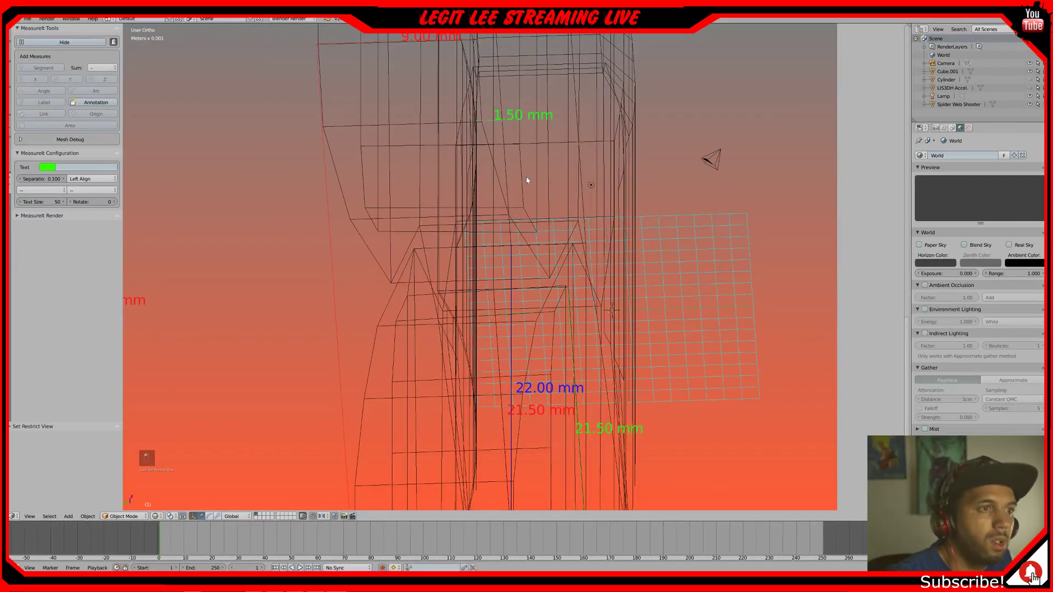
pyautogui.rightClick(527, 179)
pyautogui.press('n')
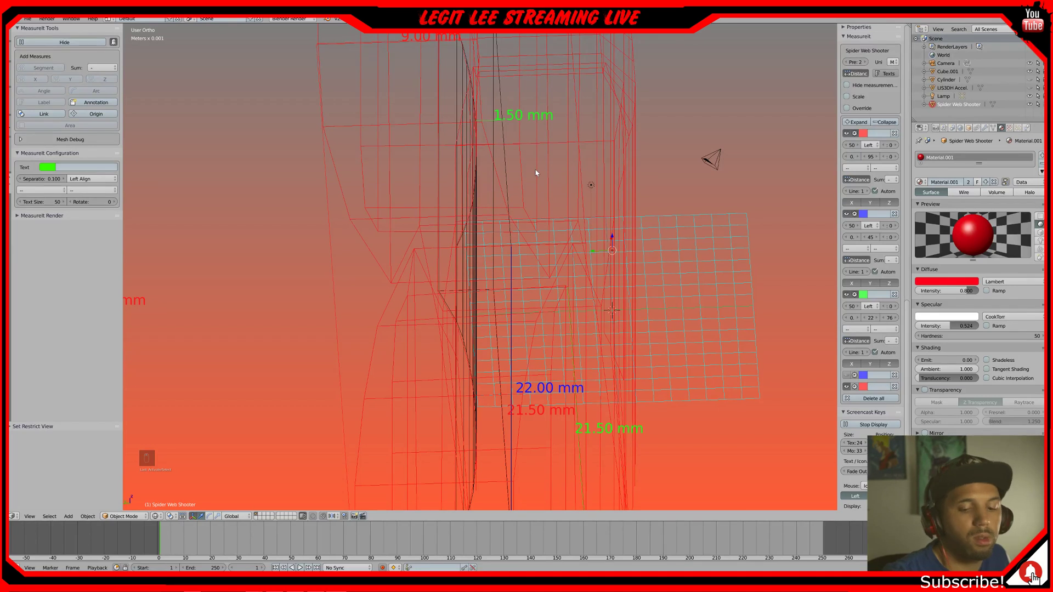
pyautogui.press('KP_3')
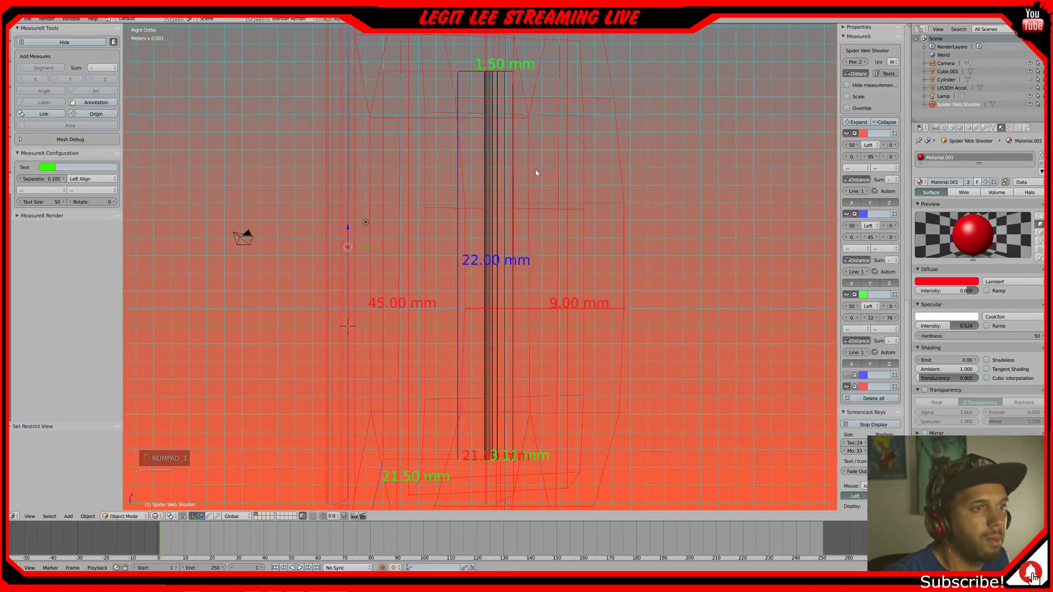
pyautogui.scroll(-4, 537, 173)
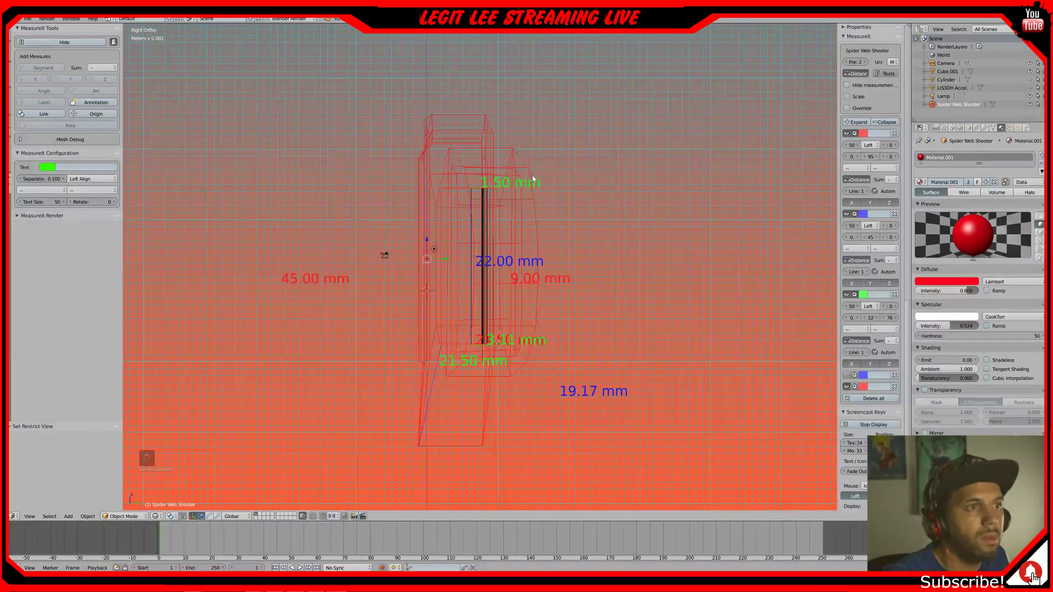
pyautogui.press('ctrl+KP_3')
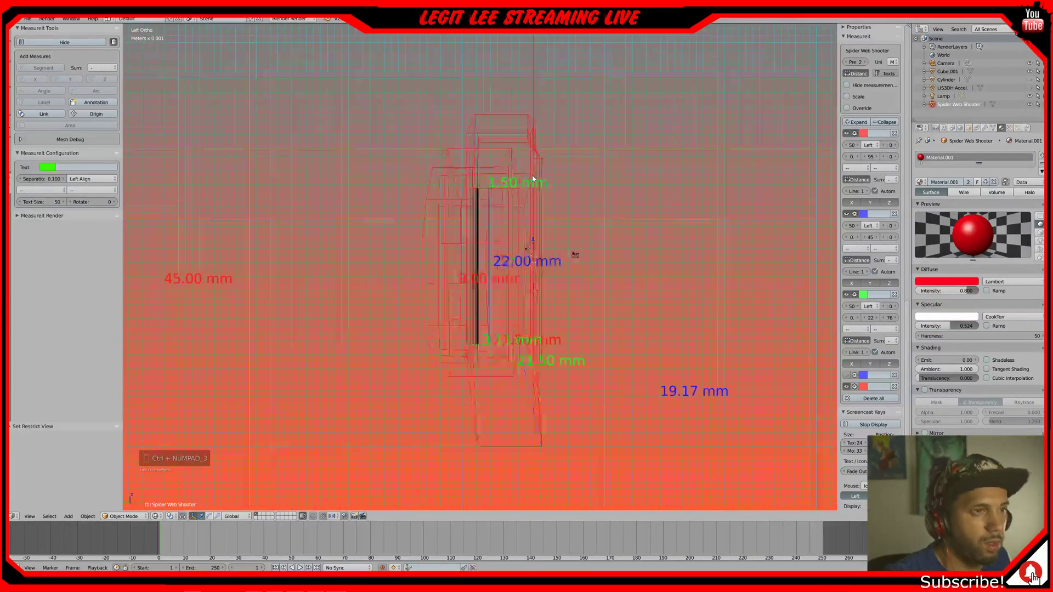
pyautogui.press('r')
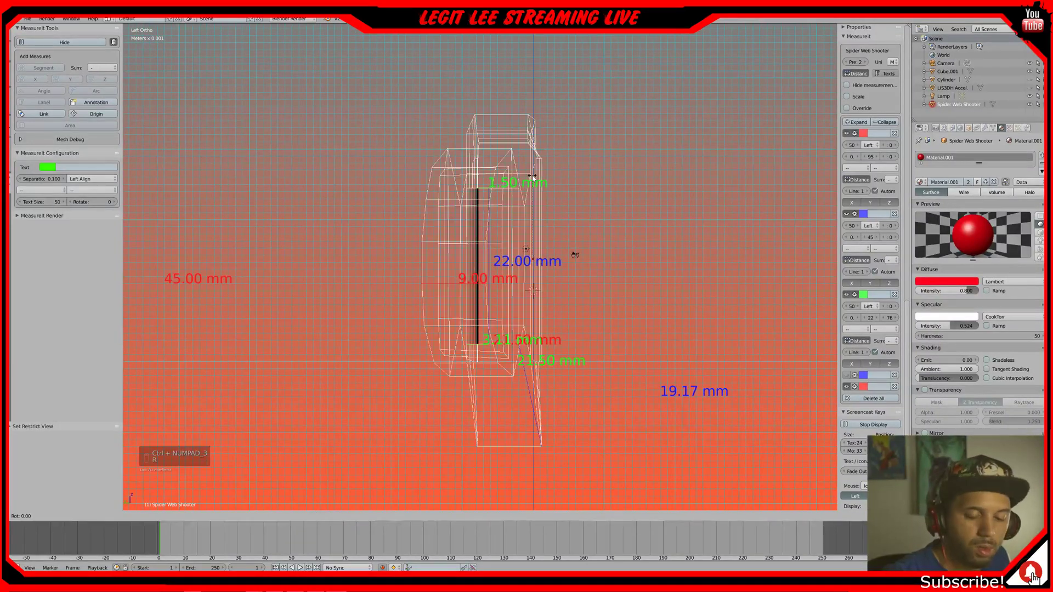
pyautogui.press('9')
pyautogui.press('0')
pyautogui.press('Return')
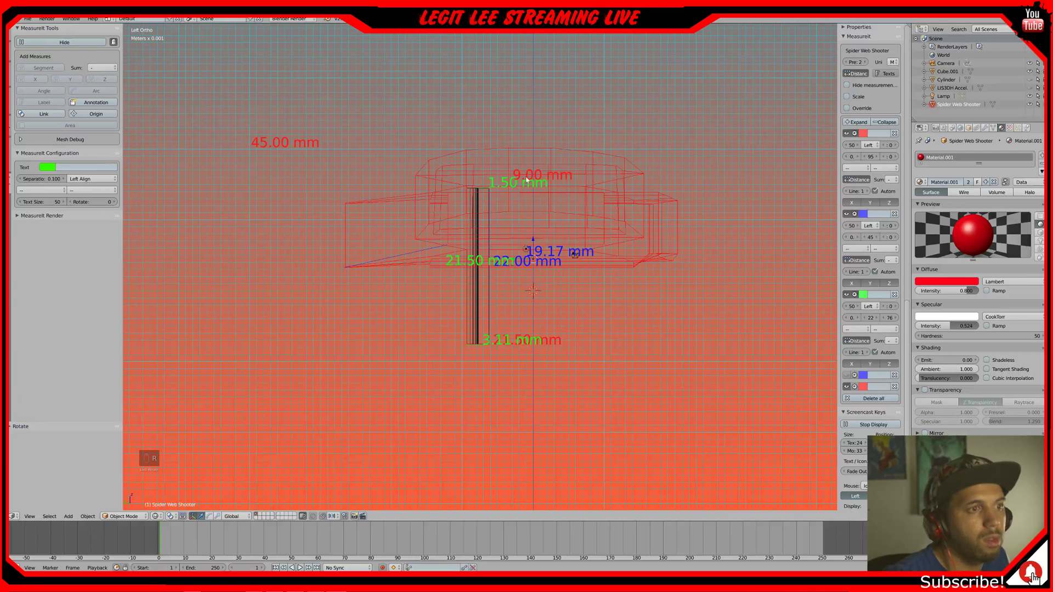
# - Rotate the curved grey block 90 degrees in the left view to match the shooter body's orientation
pyautogui.rightClick(480, 281)
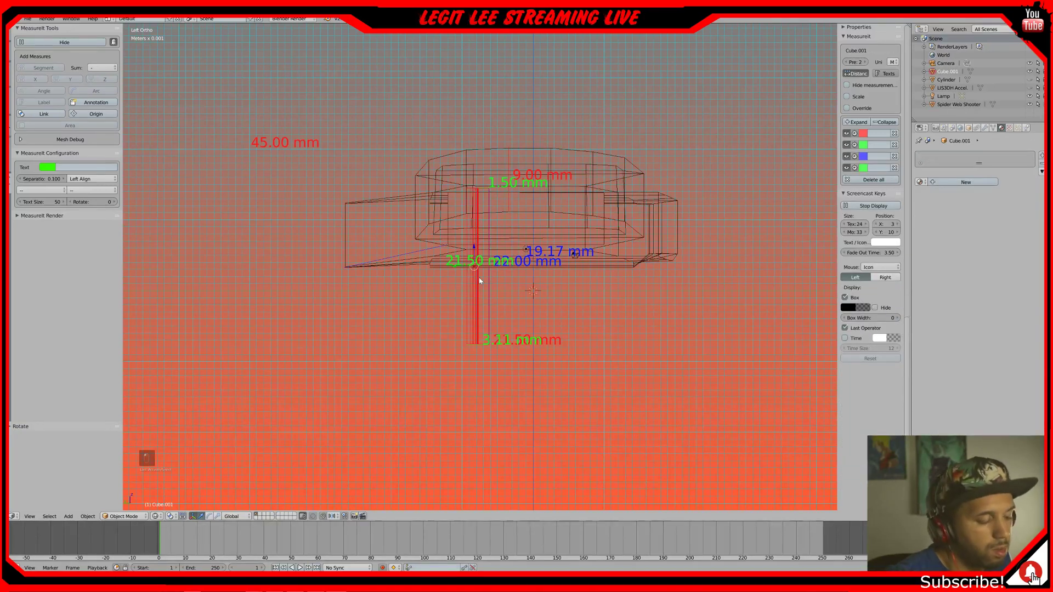
pyautogui.press('r')
pyautogui.press('9')
pyautogui.press('0')
pyautogui.press('Return')
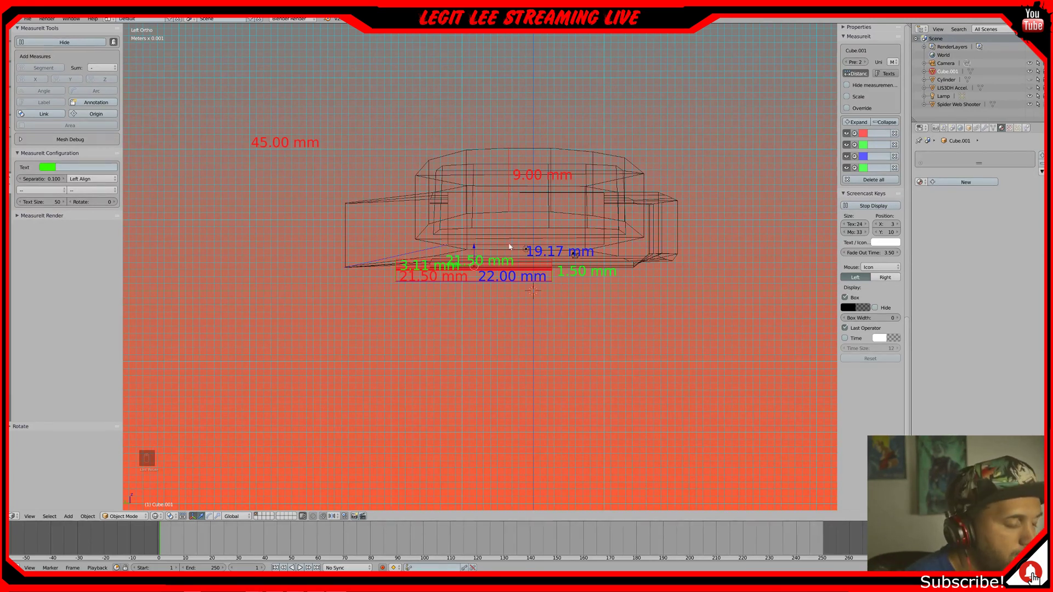
# - Raise the curved grey block against the red shooter body in solid view and shift it along Y toward the body's middle
pyautogui.press('z')
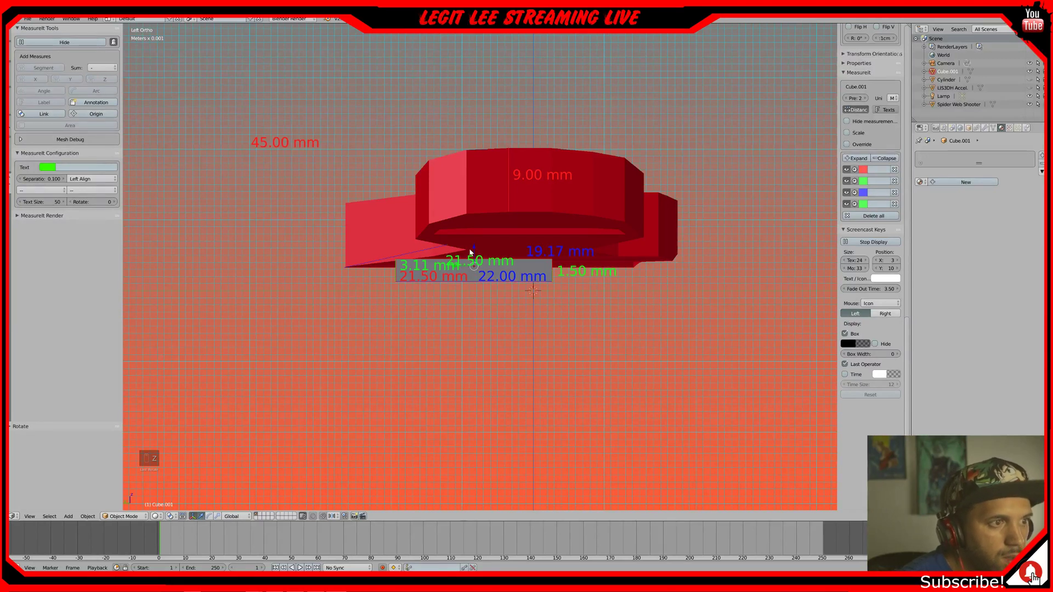
pyautogui.moveTo(472, 250); pyautogui.dragTo(482, 179)
pyautogui.moveTo(484, 182); pyautogui.dragTo(486, 241, button='middle')
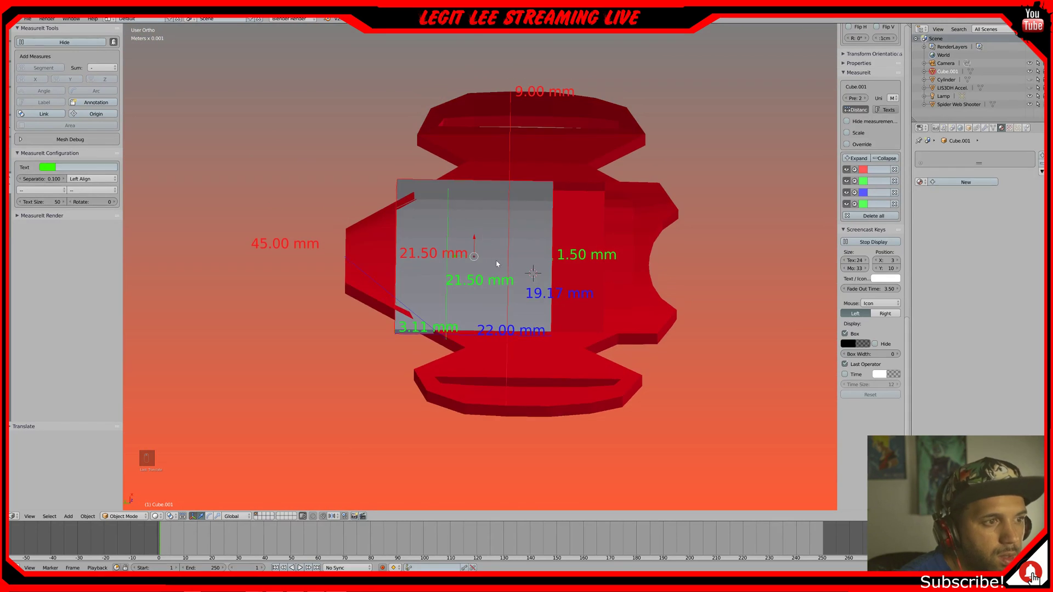
pyautogui.scroll(4, 497, 264)
pyautogui.moveTo(447, 243); pyautogui.dragTo(555, 245)
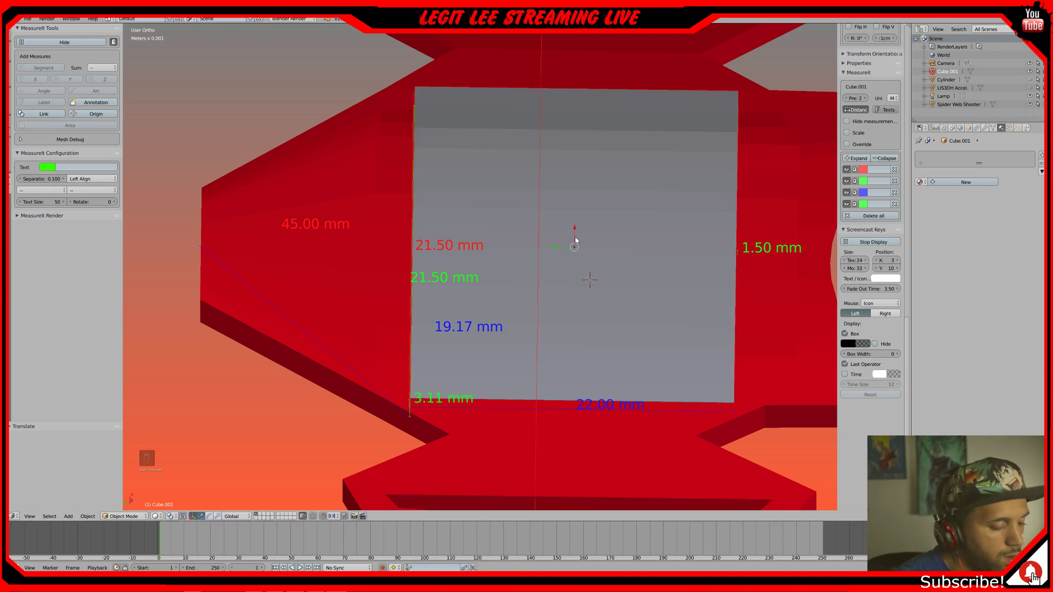
# - Fine-tune the grey block's Y position over the shooter body in the top wireframe view
pyautogui.press('KP_7')
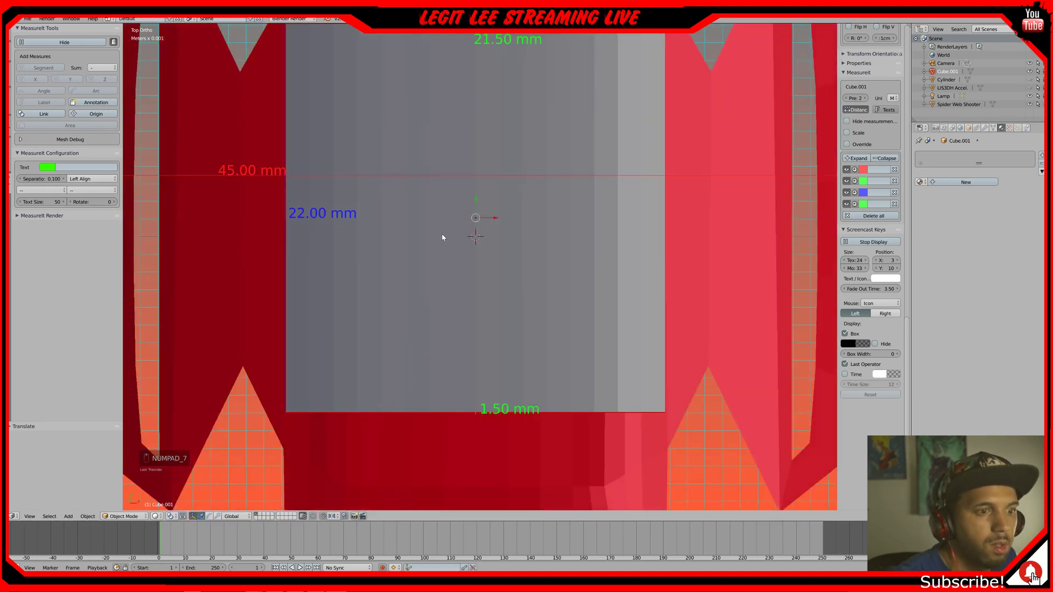
pyautogui.press('z')
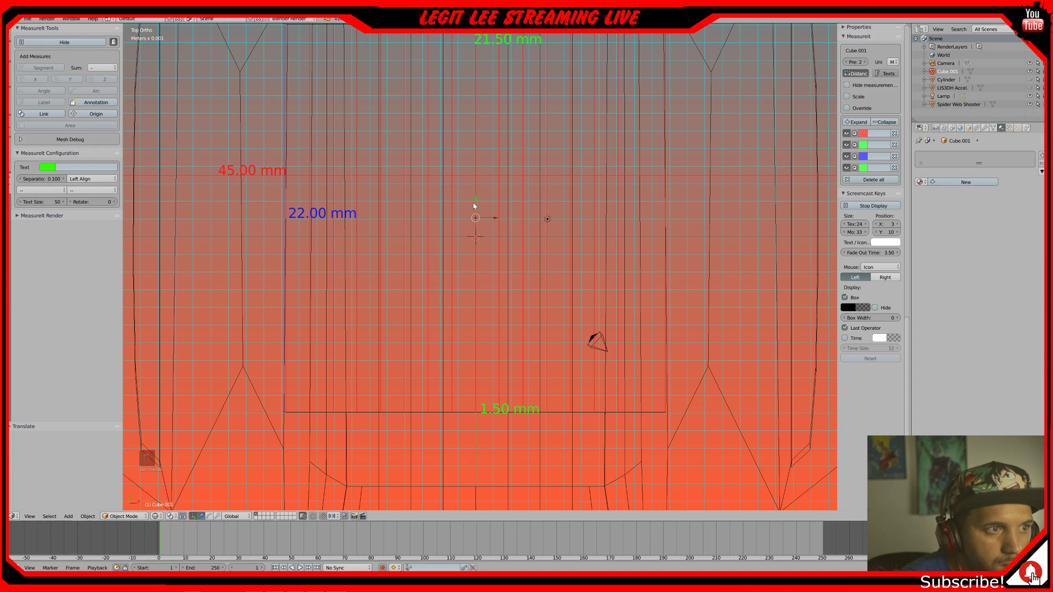
pyautogui.moveTo(476, 200); pyautogui.dragTo(476, 203)
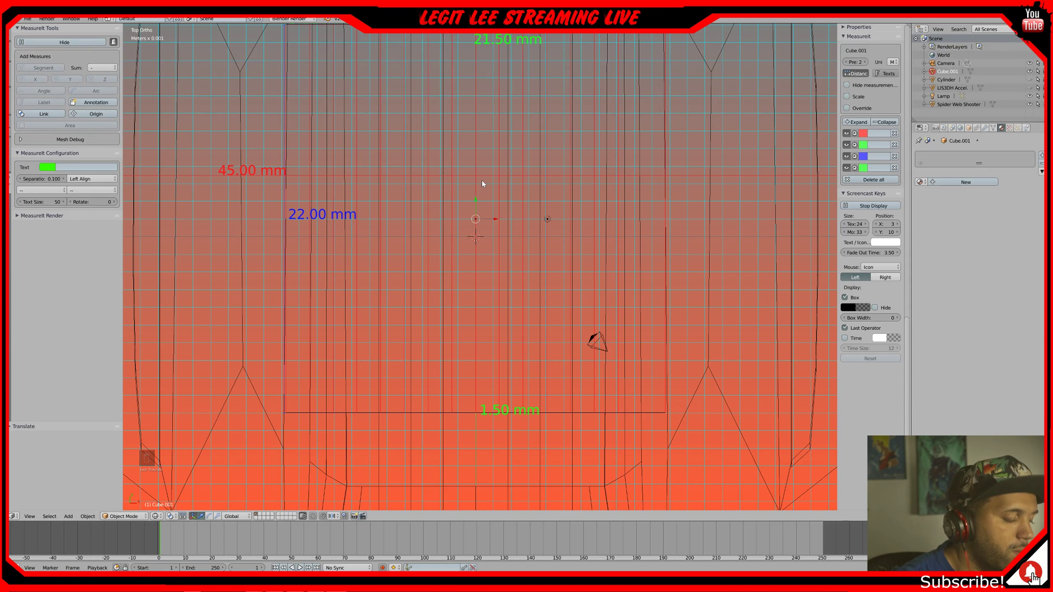
# - Adjust the grey block's height along Z so it sits on the shooter body's curved upper surface
pyautogui.press('z')
pyautogui.moveTo(447, 270); pyautogui.dragTo(449, 229, button='middle')
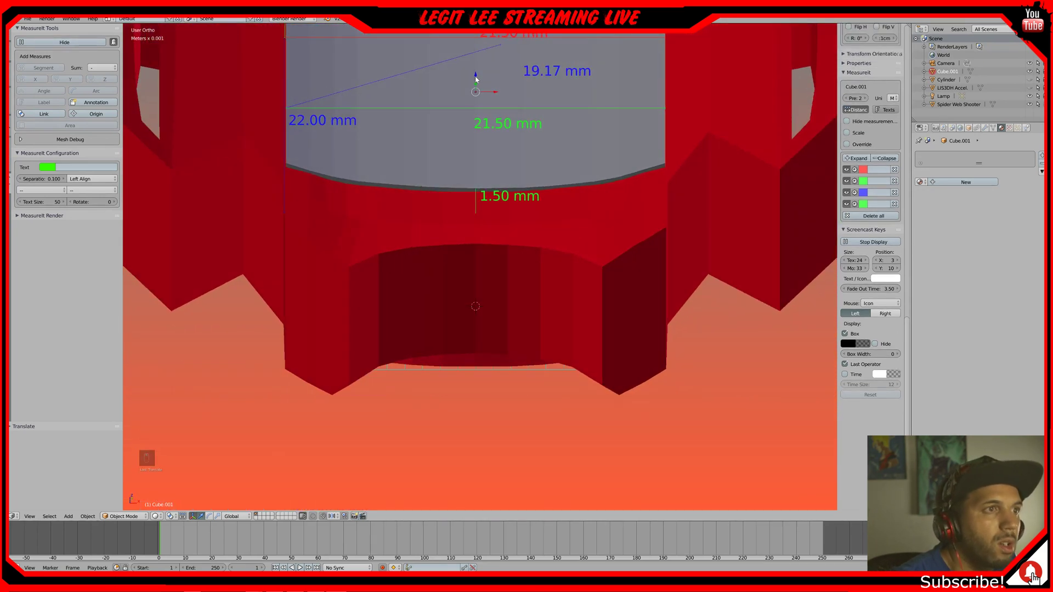
pyautogui.moveTo(476, 78); pyautogui.dragTo(476, 77)
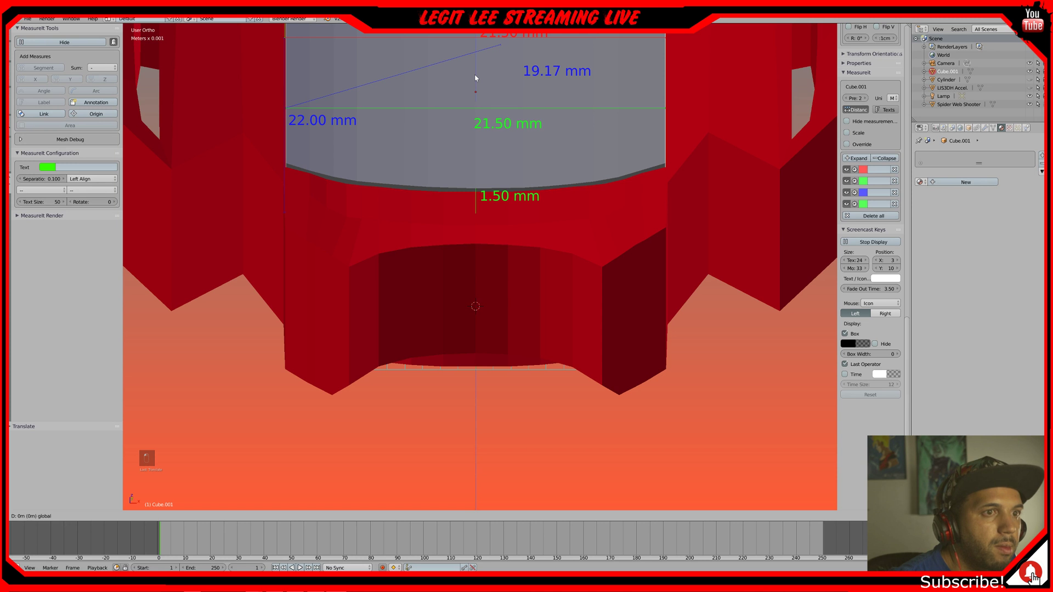
pyautogui.moveTo(476, 78); pyautogui.dragTo(477, 102)
pyautogui.keyDown('shift'); pyautogui.moveTo(476, 102); pyautogui.dragTo(440, 328, button='middle'); pyautogui.keyUp('shift')
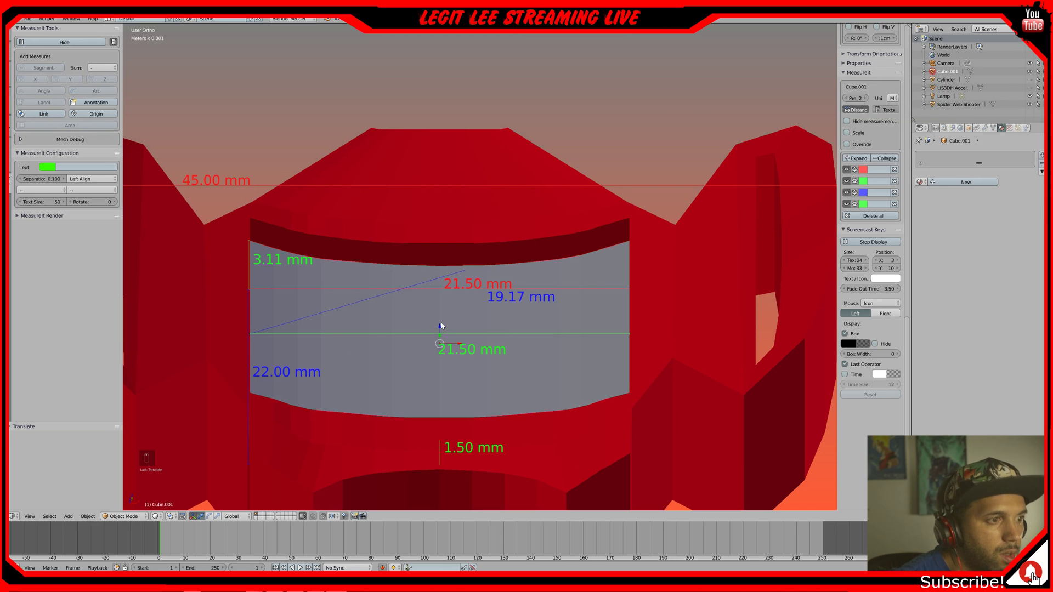
pyautogui.moveTo(441, 329); pyautogui.dragTo(443, 307)
pyautogui.moveTo(443, 307); pyautogui.dragTo(468, 292, button='middle')
pyautogui.scroll(-2, 447, 304)
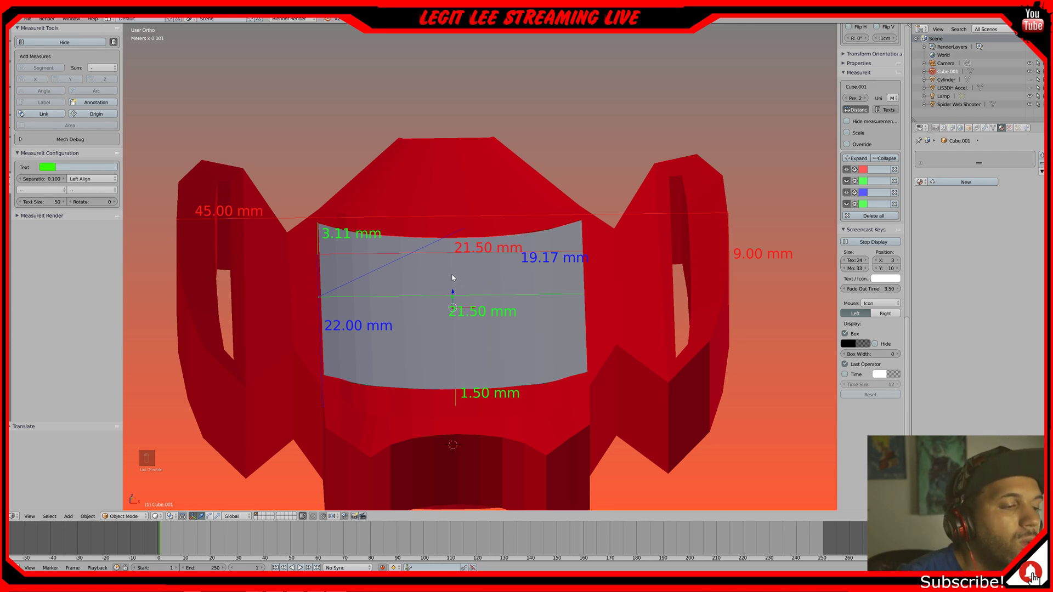
# - Add a cylinder mesh and raise it along Z to the middle of the grey block's upper surface
pyautogui.moveTo(453, 278); pyautogui.dragTo(454, 272, button='middle')
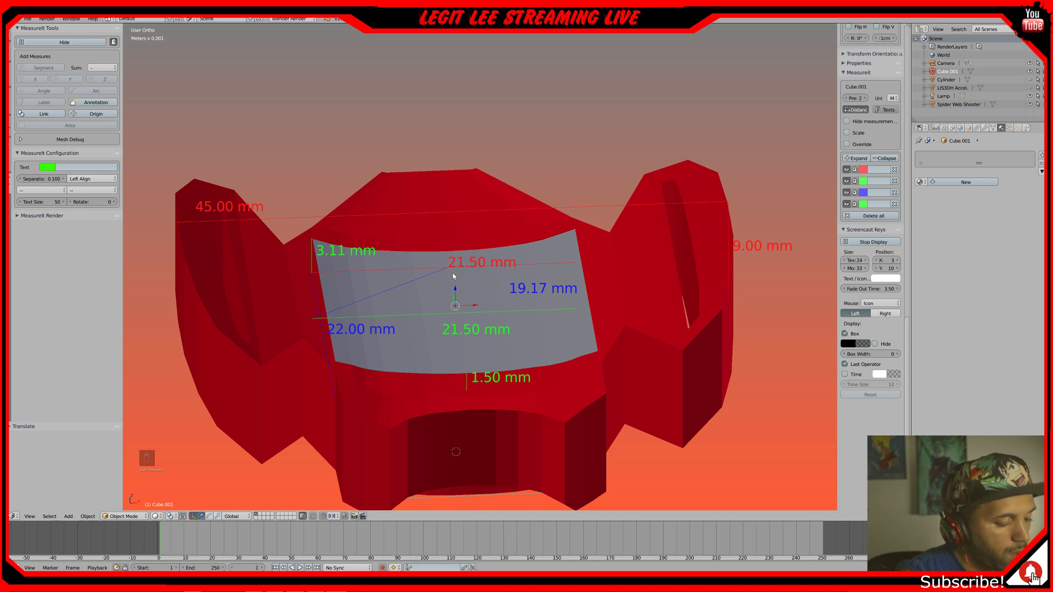
pyautogui.hotkey('shift', 'a')
pyautogui.moveTo(453, 274)
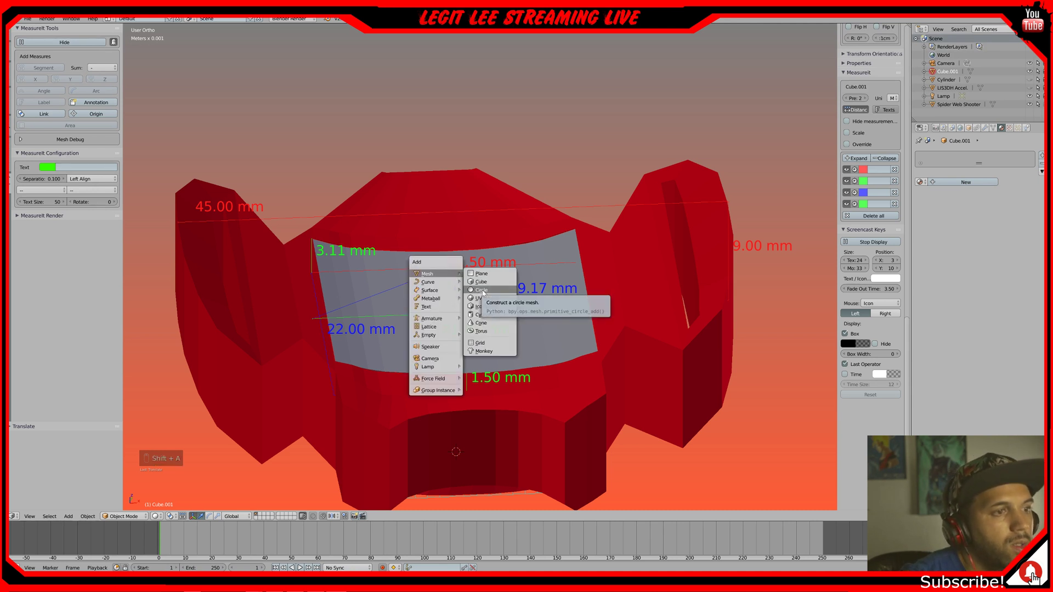
pyautogui.click(484, 315)
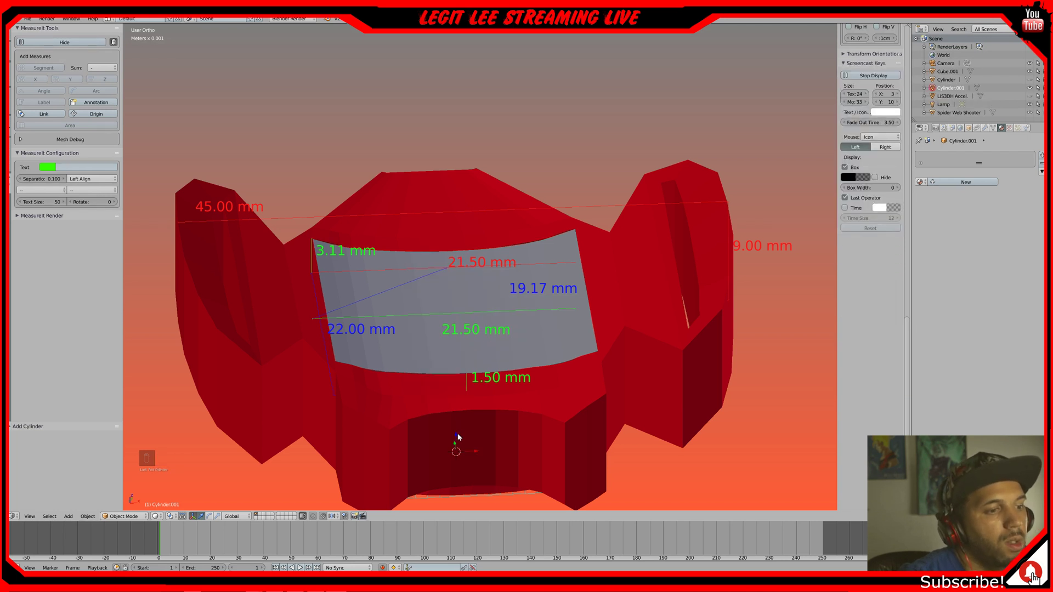
pyautogui.moveTo(458, 437); pyautogui.dragTo(463, 264)
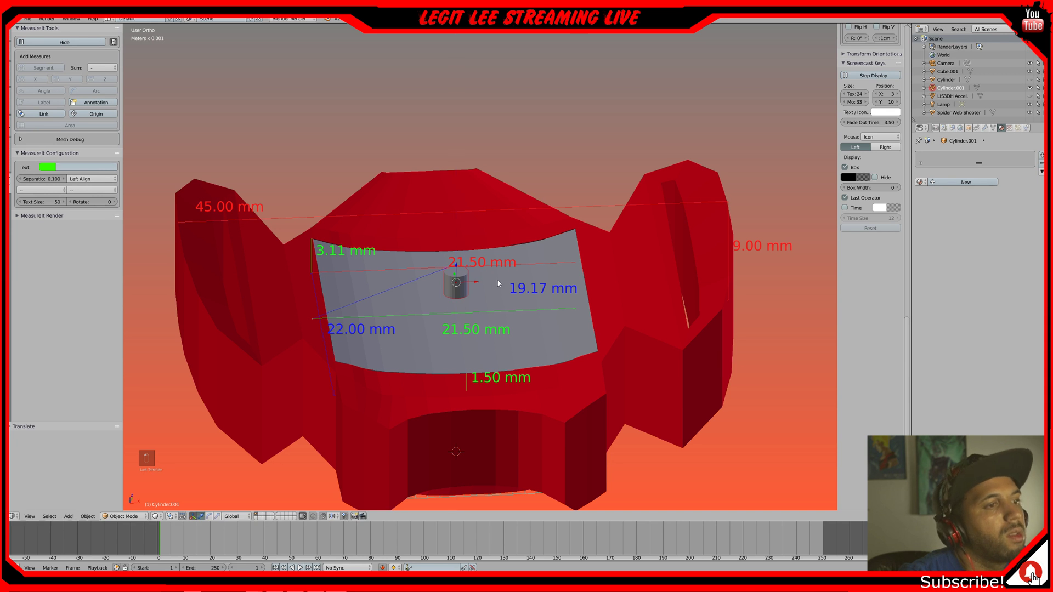
pyautogui.moveTo(498, 283); pyautogui.dragTo(498, 299, button='middle')
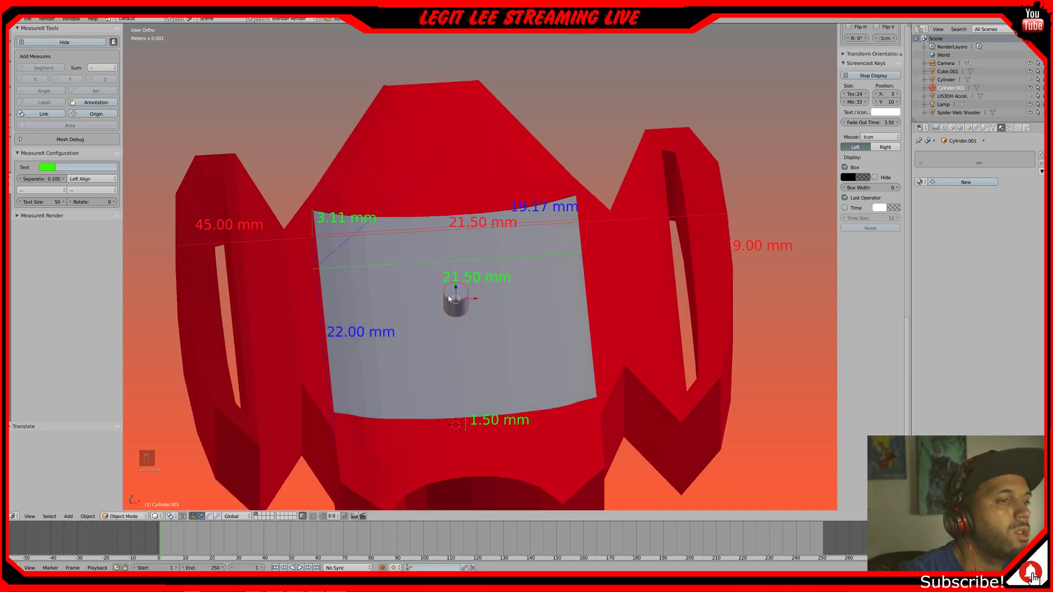
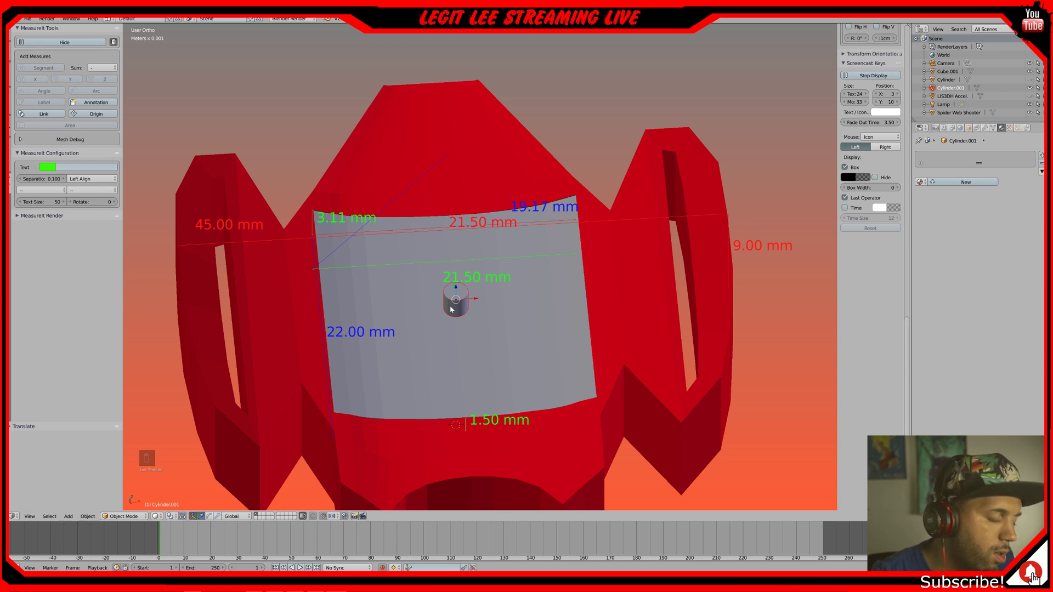
# - Enter edit mode on the new cylinder, switch to vertex selection and select a vertex on its bottom rim in the front view
pyautogui.press('Tab')
pyautogui.scroll(7, 449, 314)
pyautogui.keyDown('shift'); pyautogui.moveTo(447, 319); pyautogui.dragTo(613, 242, button='middle'); pyautogui.keyUp('shift')
pyautogui.scroll(1, 560, 322)
pyautogui.scroll(1, 560, 321)
pyautogui.press('KP_3')
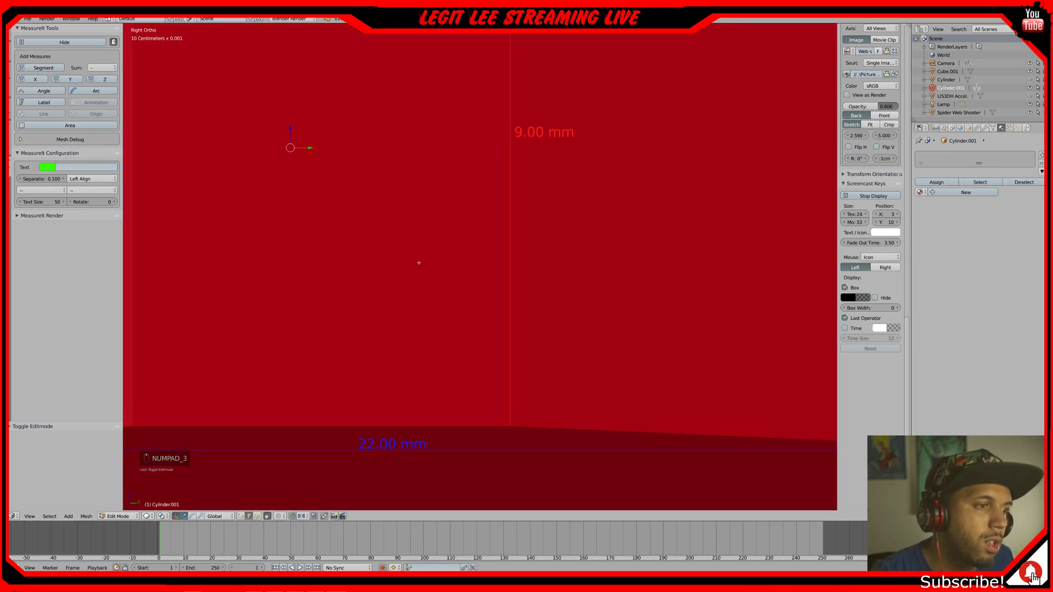
pyautogui.moveTo(406, 259); pyautogui.dragTo(637, 440, button='middle')
pyautogui.scroll(-4, 503, 122)
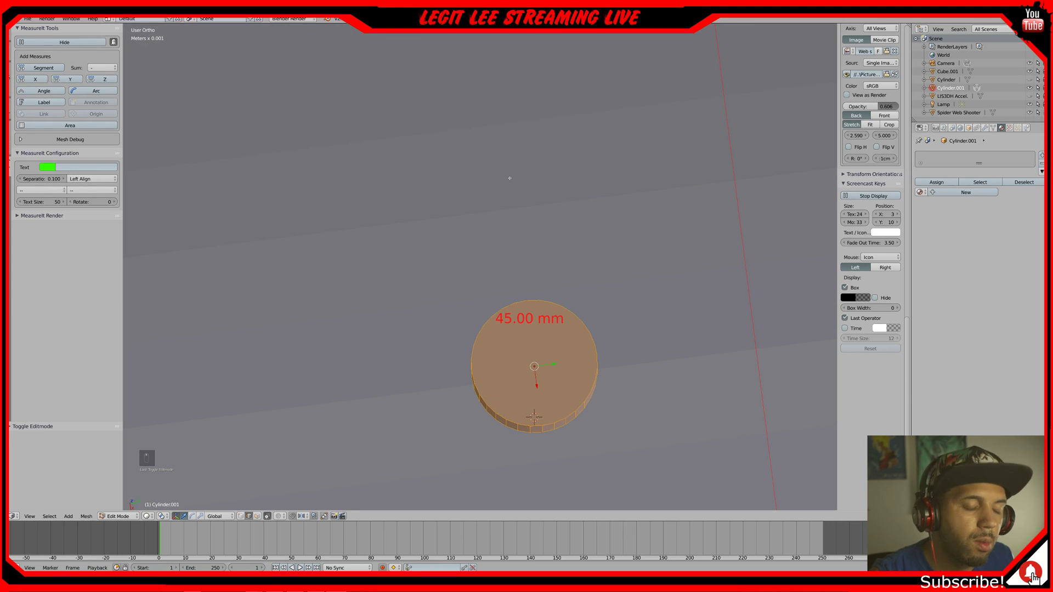
pyautogui.press('KP_1')
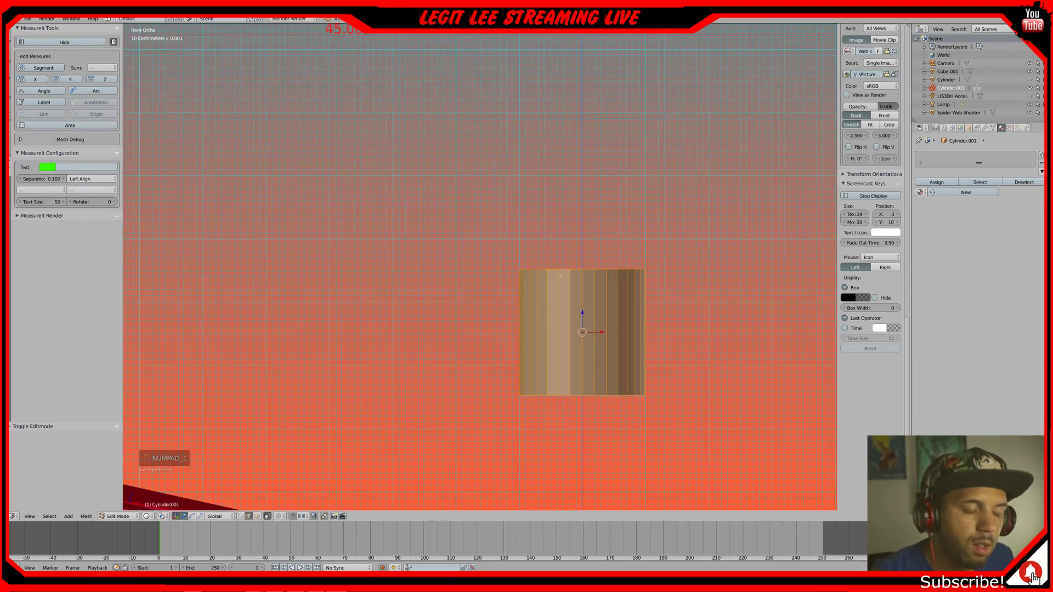
pyautogui.rightClick(583, 392)
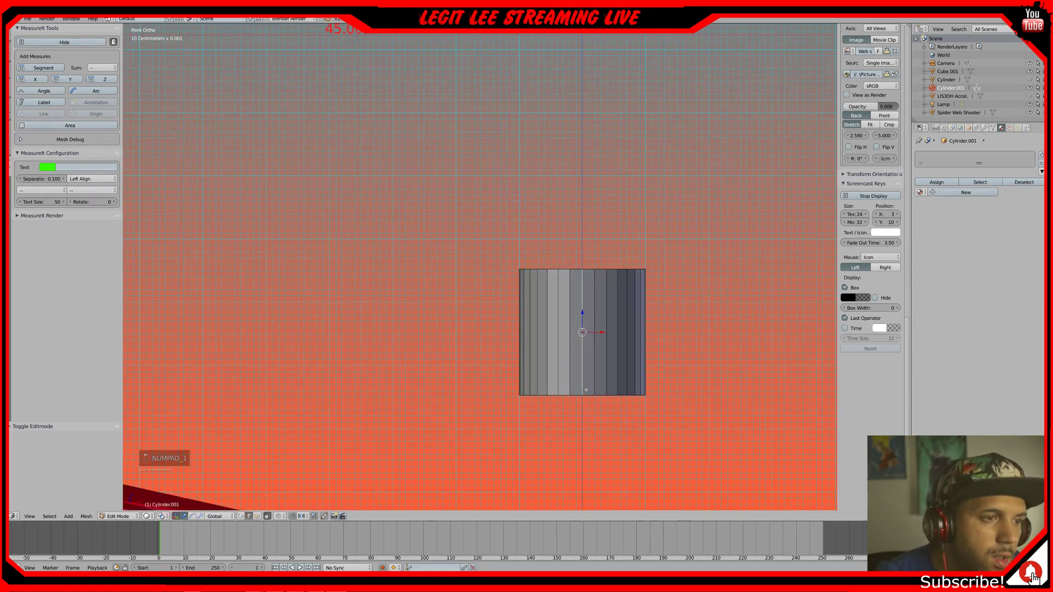
pyautogui.click(248, 517)
pyautogui.rightClick(583, 393)
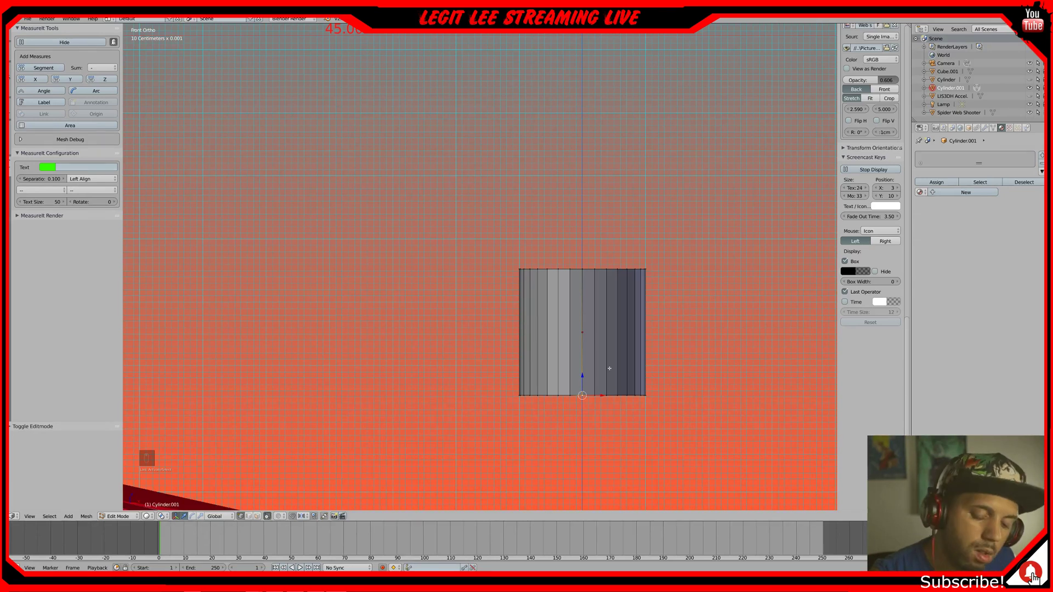
pyautogui.press('ctrl+KP_3')
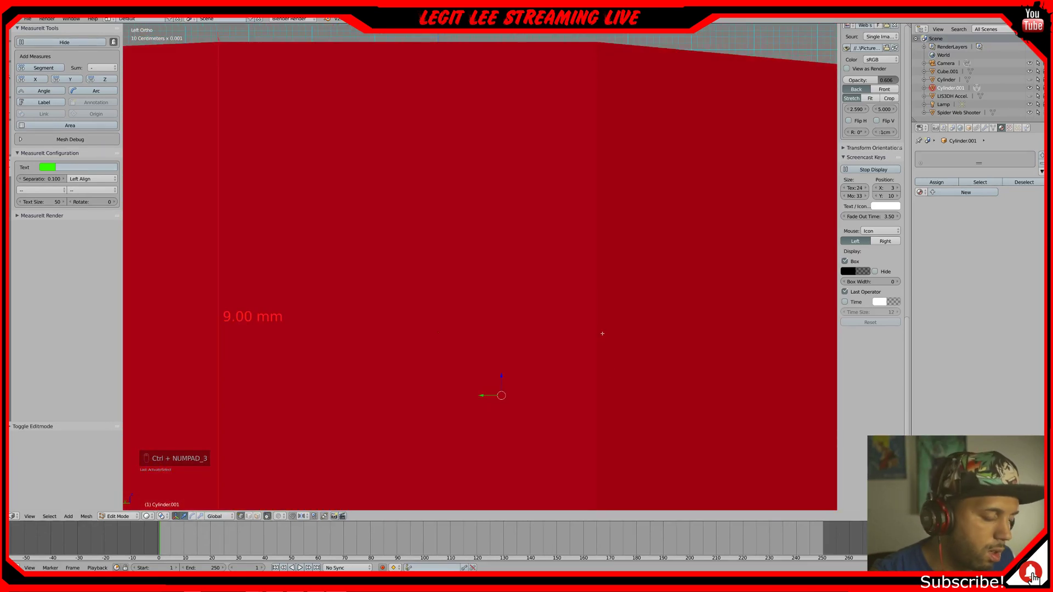
pyautogui.scroll(-4, 597, 325)
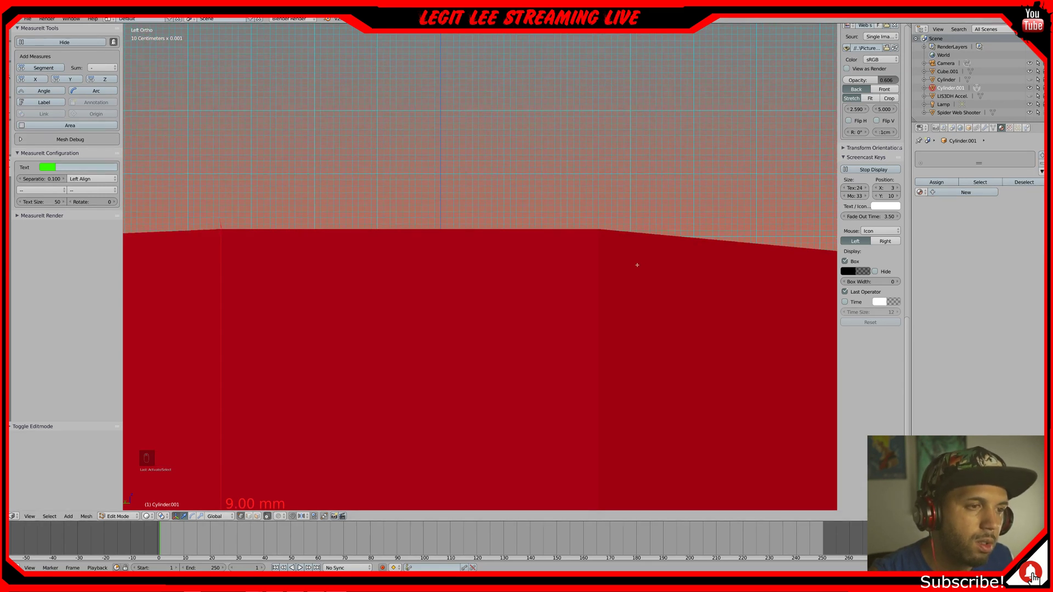
pyautogui.moveTo(637, 265); pyautogui.dragTo(634, 282, button='middle')
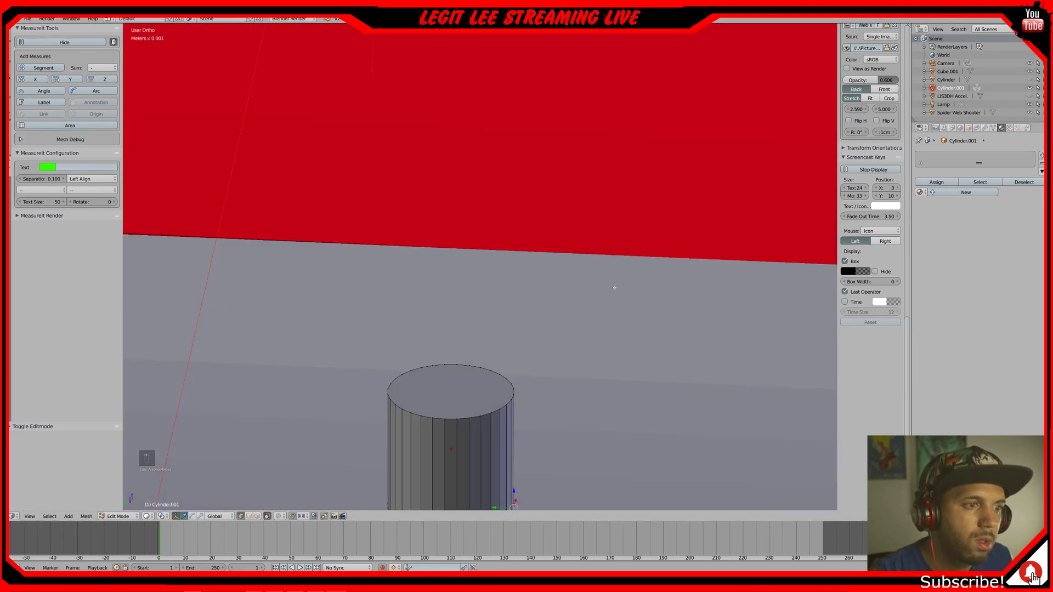
pyautogui.keyDown('shift'); pyautogui.moveTo(558, 304); pyautogui.dragTo(674, 127, button='middle'); pyautogui.keyUp('shift')
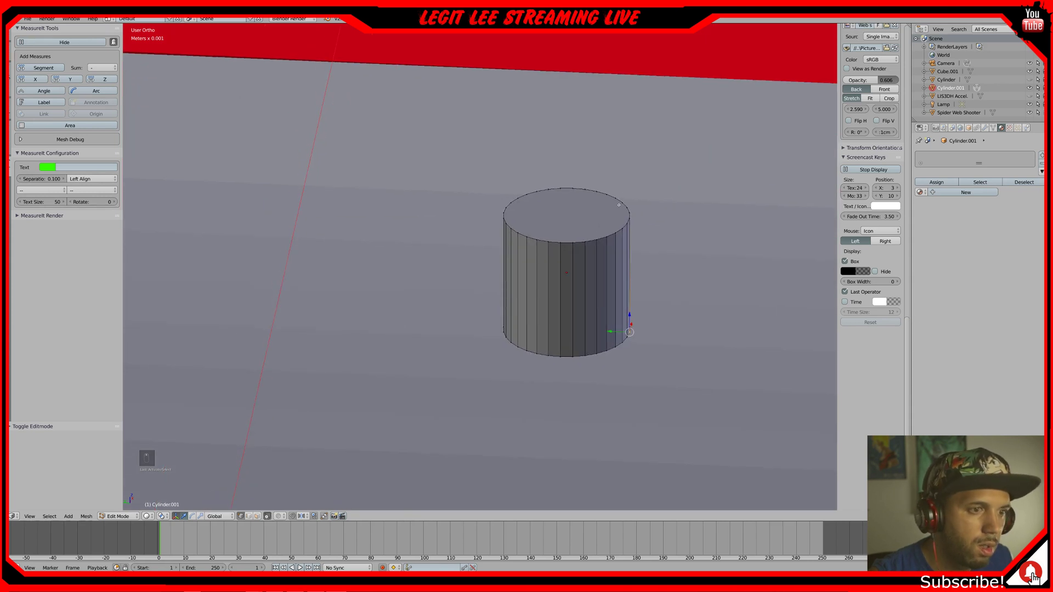
pyautogui.press('KP_3')
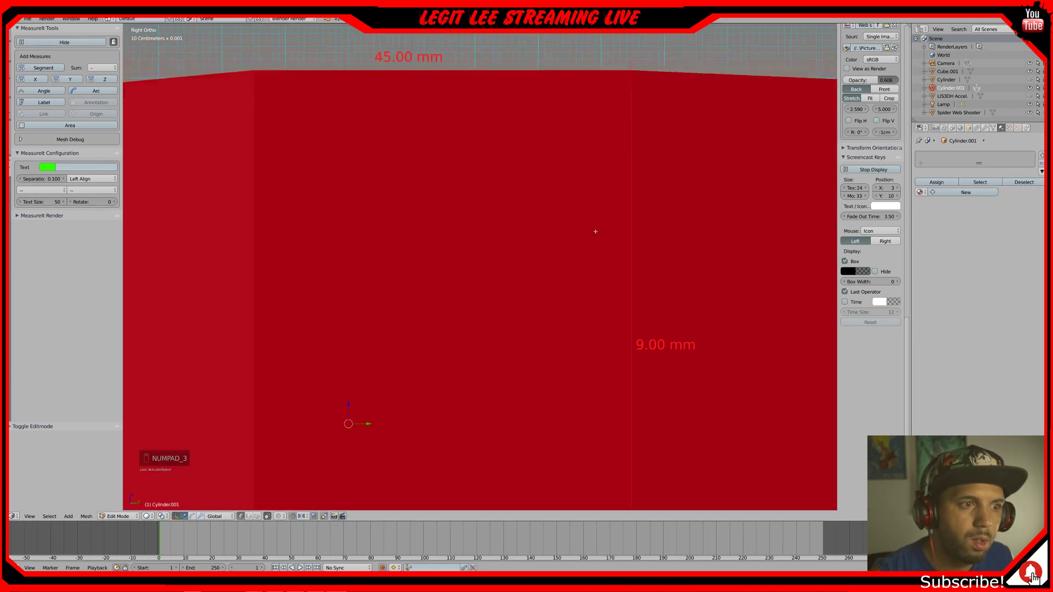
pyautogui.press('KP_1')
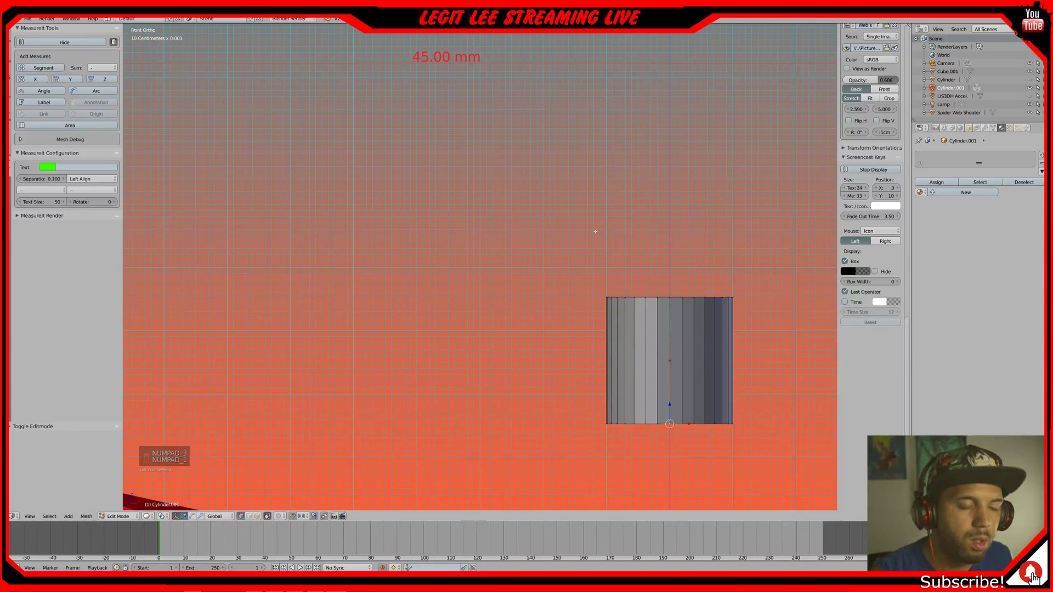
# - Select all of the cylinder's vertices and move them up along Z, well clear of the shooter body
pyautogui.press('a')
pyautogui.press('a')
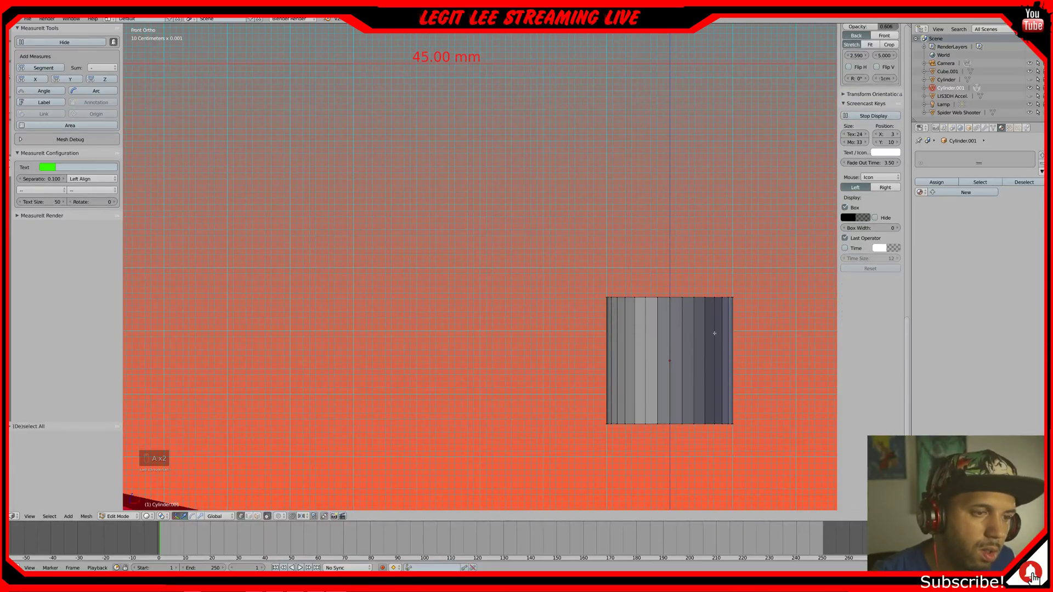
pyautogui.press('a')
pyautogui.press('a')
pyautogui.press('a')
pyautogui.press('a')
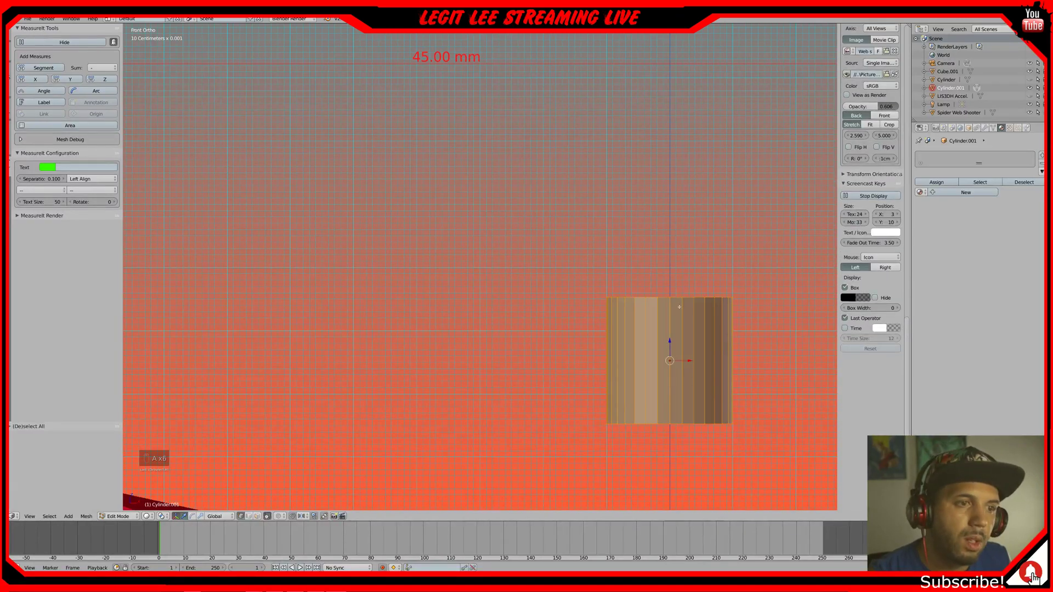
pyautogui.moveTo(669, 341); pyautogui.dragTo(670, 50)
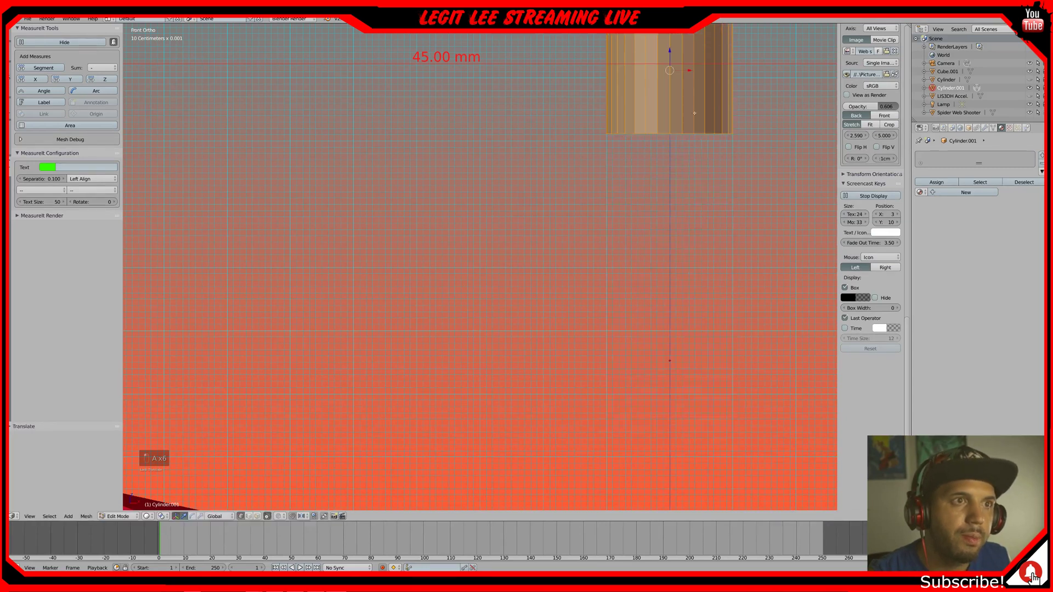
pyautogui.scroll(-9, 659, 120)
pyautogui.moveTo(517, 211); pyautogui.dragTo(517, 104)
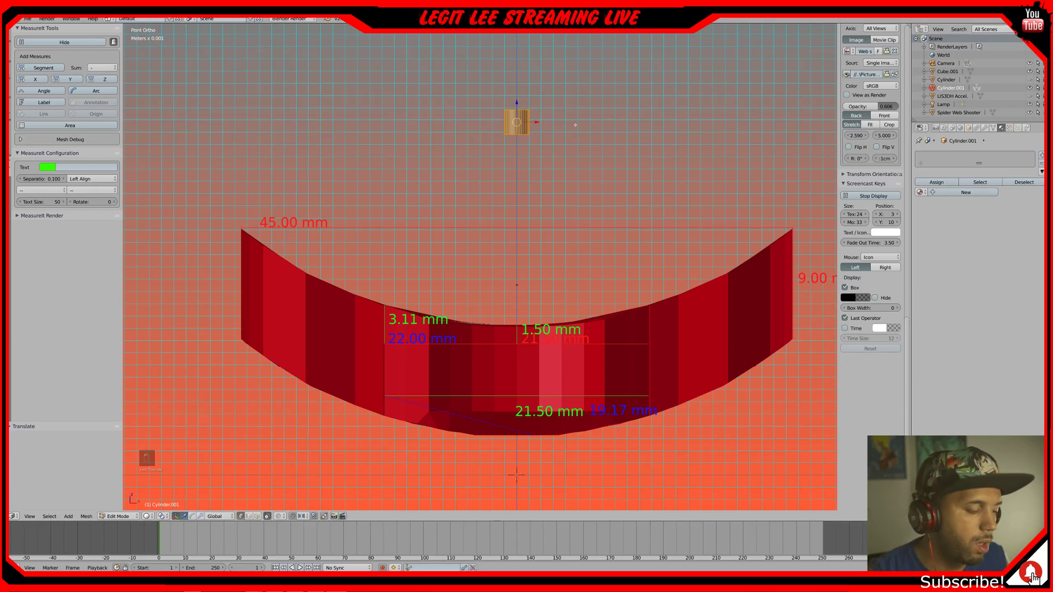
# - Select the nearest vertex in the middle of the cylinder's bottom rim in the right orthographic view
pyautogui.press('KP_3')
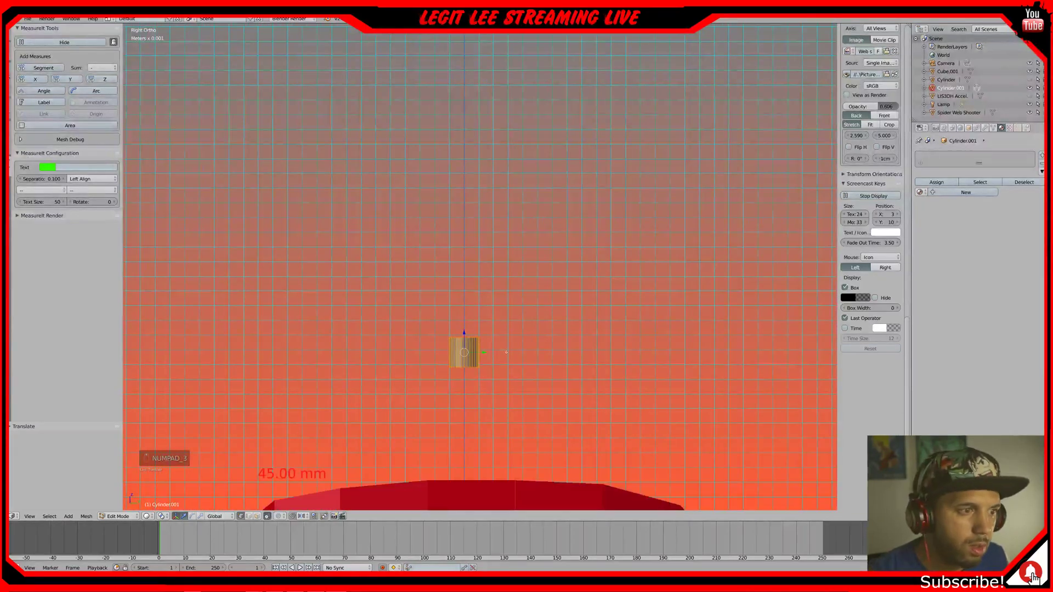
pyautogui.scroll(4, 509, 351)
pyautogui.keyDown('shift'); pyautogui.moveTo(426, 384); pyautogui.dragTo(552, 204, button='middle'); pyautogui.keyUp('shift')
pyautogui.scroll(3, 626, 313)
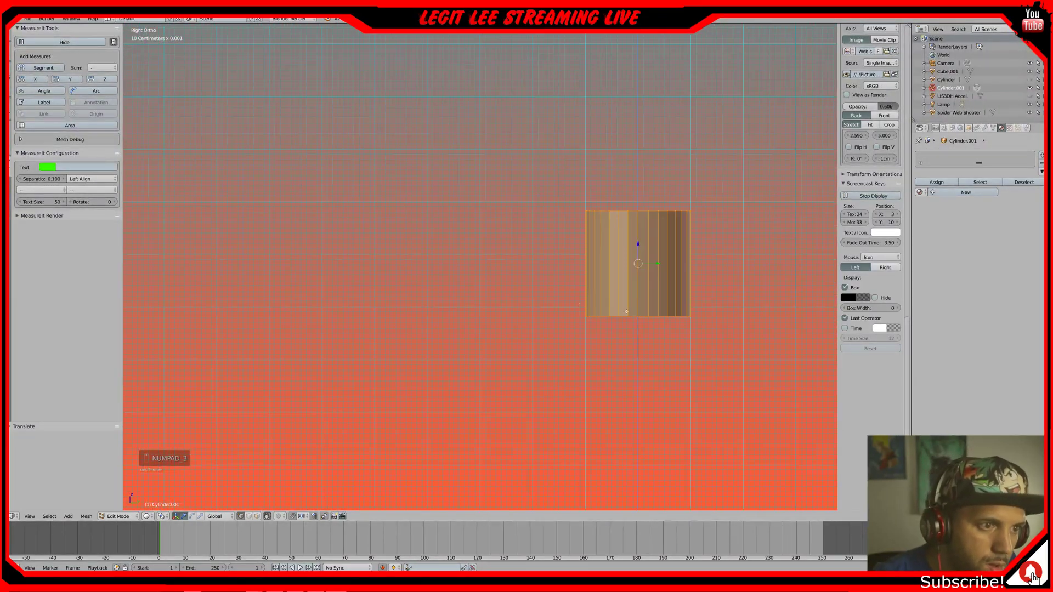
pyautogui.click(626, 314)
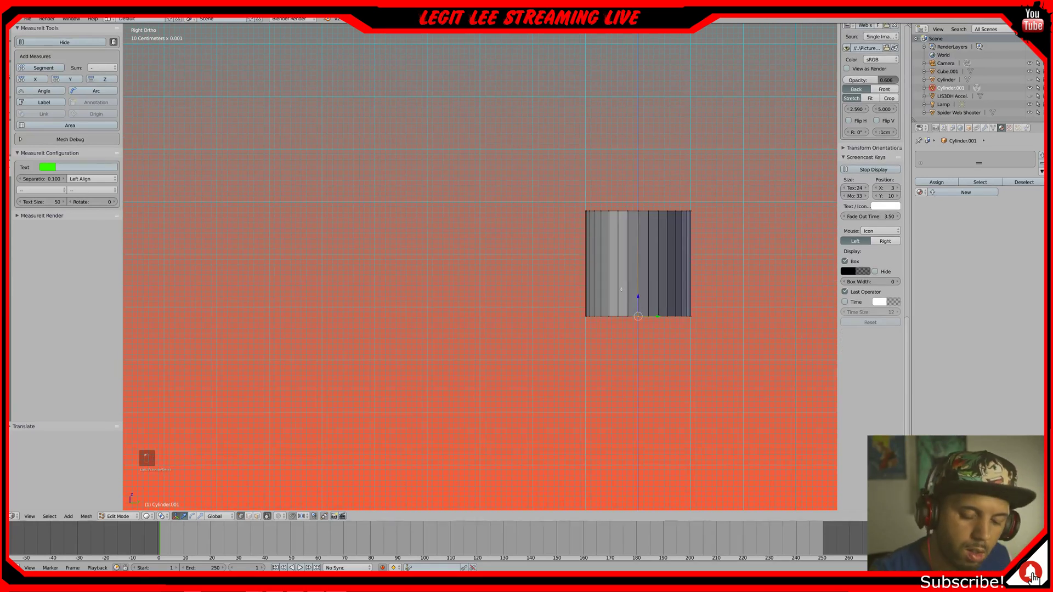
pyautogui.press('ctrl+KP_3')
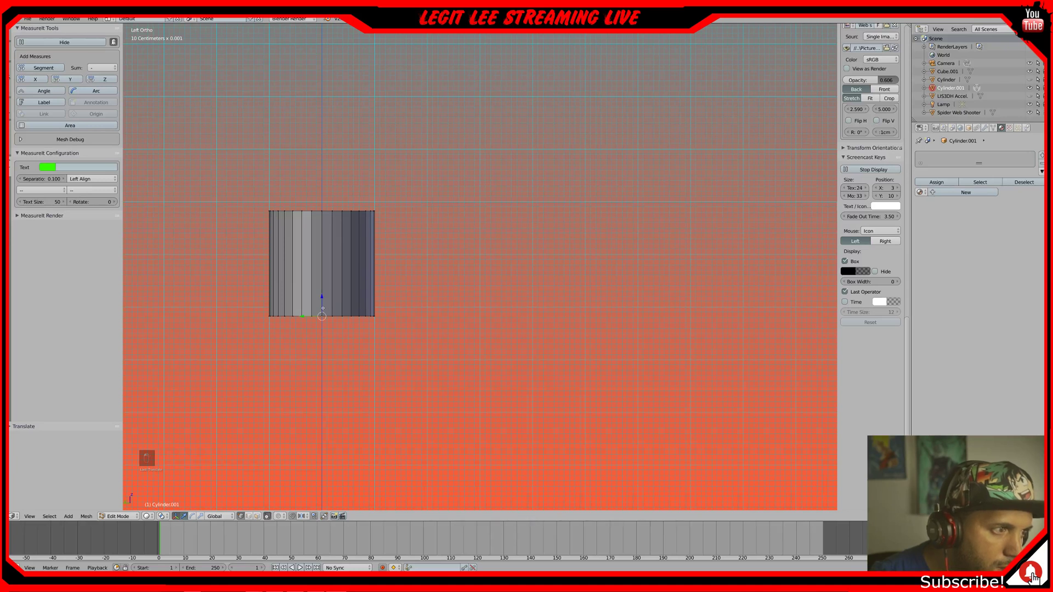
pyautogui.press('KP_3')
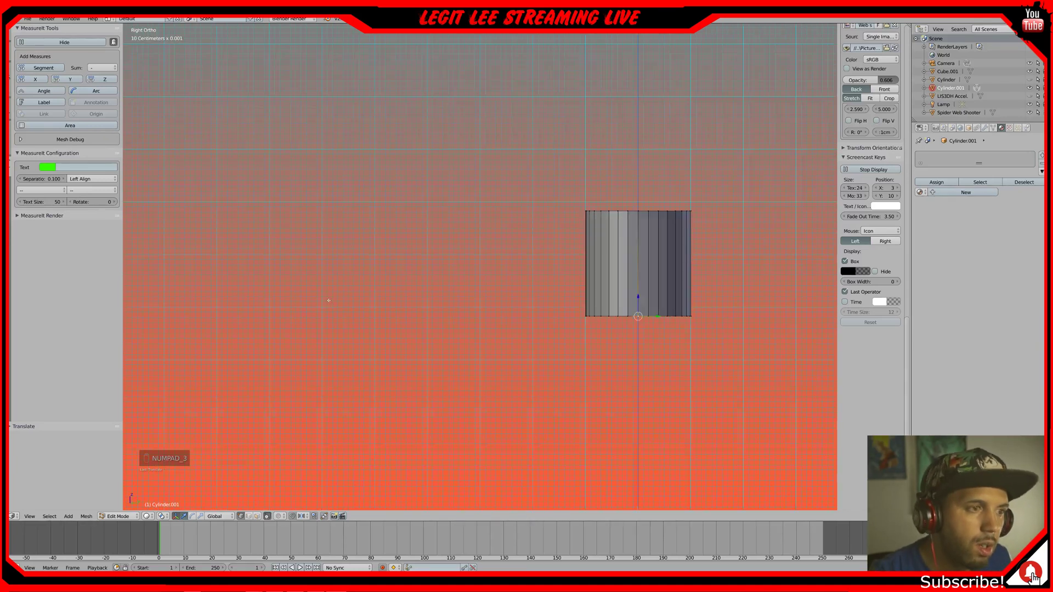
pyautogui.hotkey('ctrl', 'z')
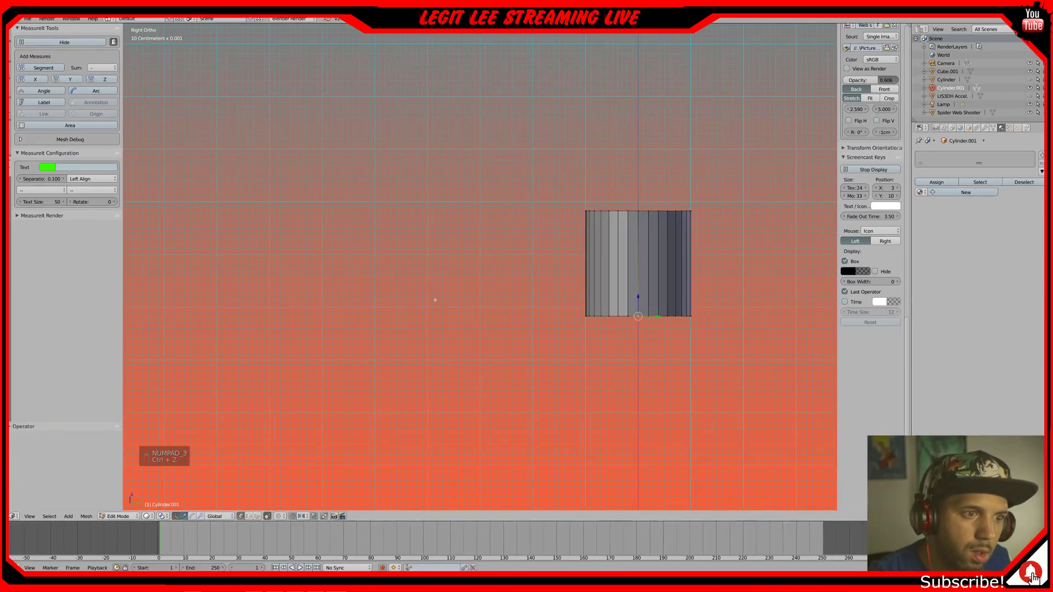
pyautogui.hotkey('ctrl', 'z')
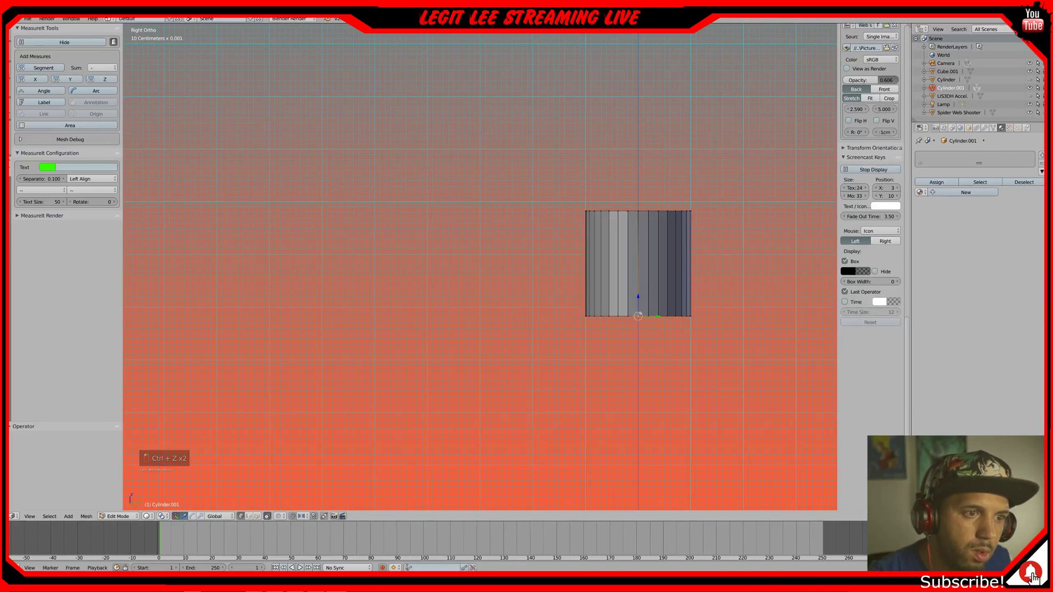
# - Add the opposite vertex of the cylinder's bottom rim to the selection, working from the left orthographic view
pyautogui.press('ctrl+KP_3')
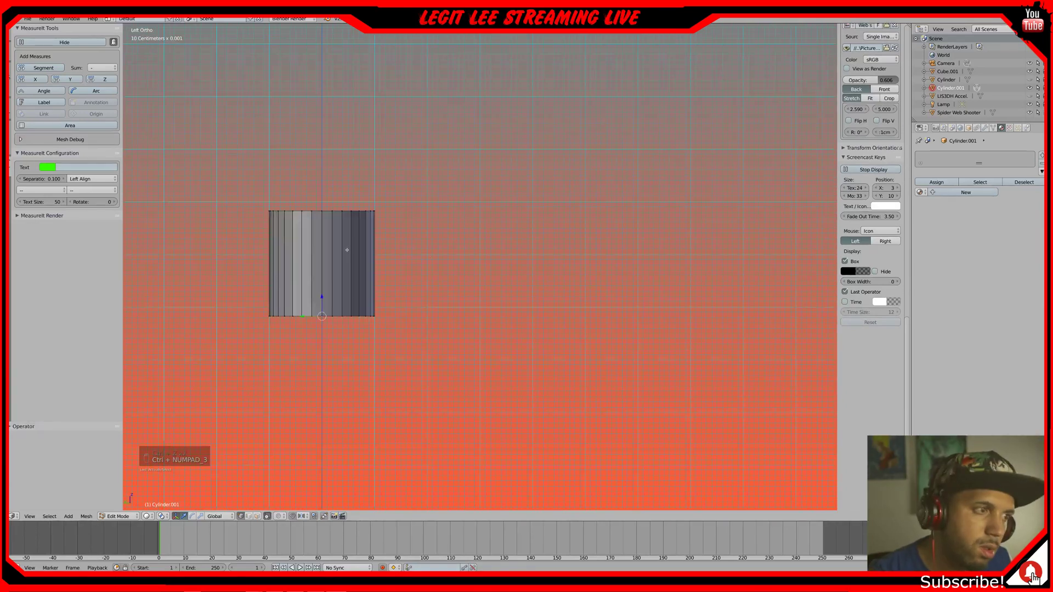
pyautogui.keyDown('shift'); pyautogui.moveTo(347, 250); pyautogui.dragTo(613, 216, button='middle'); pyautogui.keyUp('shift')
pyautogui.scroll(14, 613, 247)
pyautogui.keyDown('shift'); pyautogui.moveTo(660, 291); pyautogui.dragTo(126, 258, button='middle'); pyautogui.keyUp('shift')
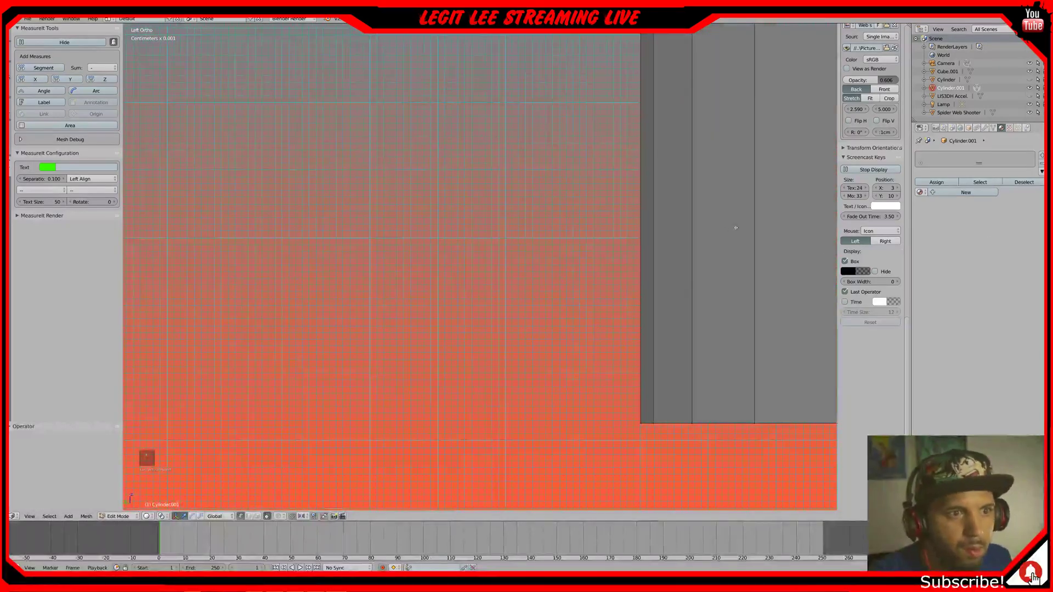
pyautogui.scroll(-1, 736, 227)
pyautogui.scroll(-1, 734, 228)
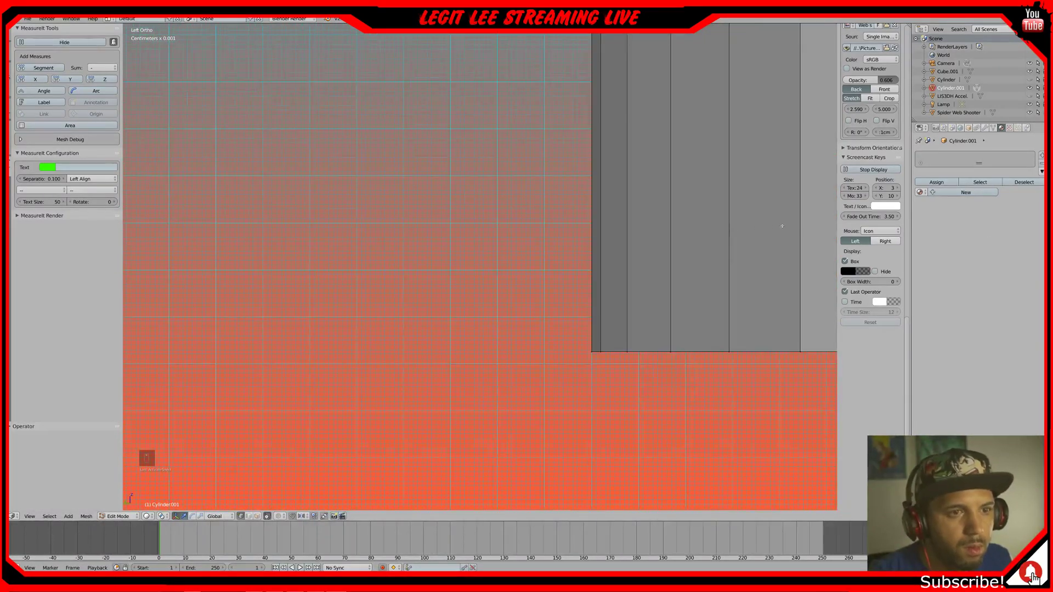
pyautogui.keyDown('shift'); pyautogui.moveTo(812, 224); pyautogui.dragTo(664, 221, button='middle'); pyautogui.keyUp('shift')
pyautogui.keyDown('shift'); pyautogui.moveTo(782, 188); pyautogui.dragTo(609, 202, button='middle'); pyautogui.keyUp('shift')
pyautogui.rightClick(724, 344)
pyautogui.scroll(-4, 739, 278)
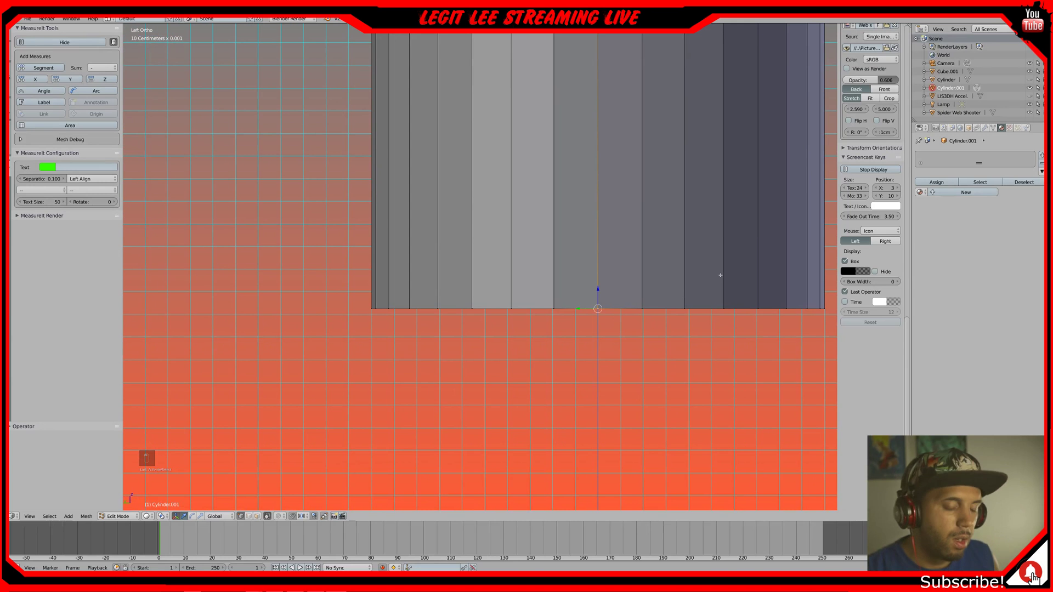
# - Set the measurement text colour to red and add a segment measure across the two opposite bottom-rim vertices
pyautogui.click(72, 168)
pyautogui.moveTo(73, 106); pyautogui.dragTo(78, 110)
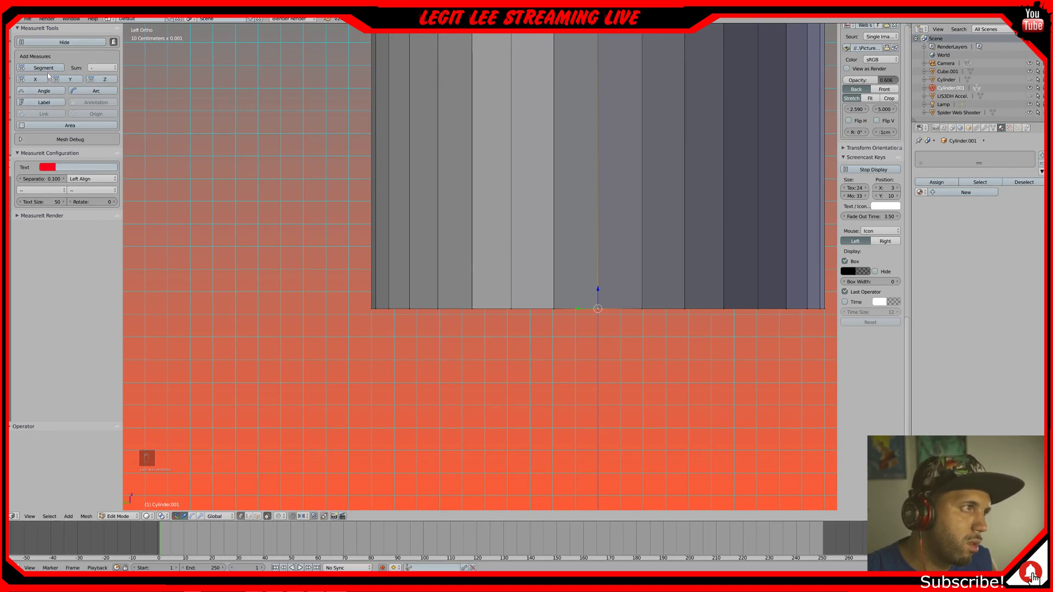
pyautogui.click(47, 68)
pyautogui.press('KP_1')
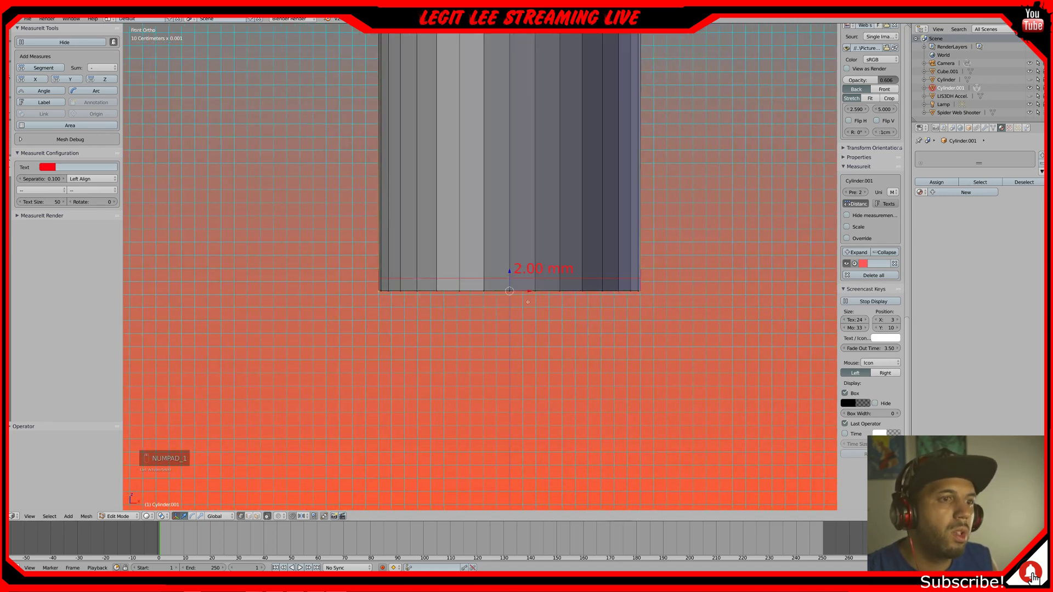
# - Select the whole cylinder mesh and scale it up uniformly until its diameter is 2.20 mm
pyautogui.press('a')
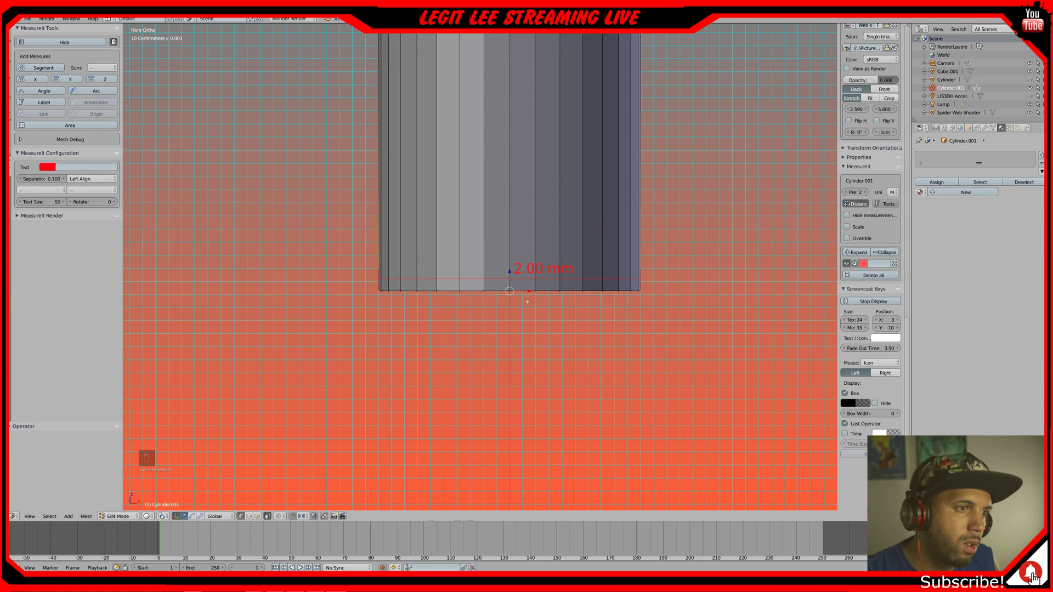
pyautogui.press('a')
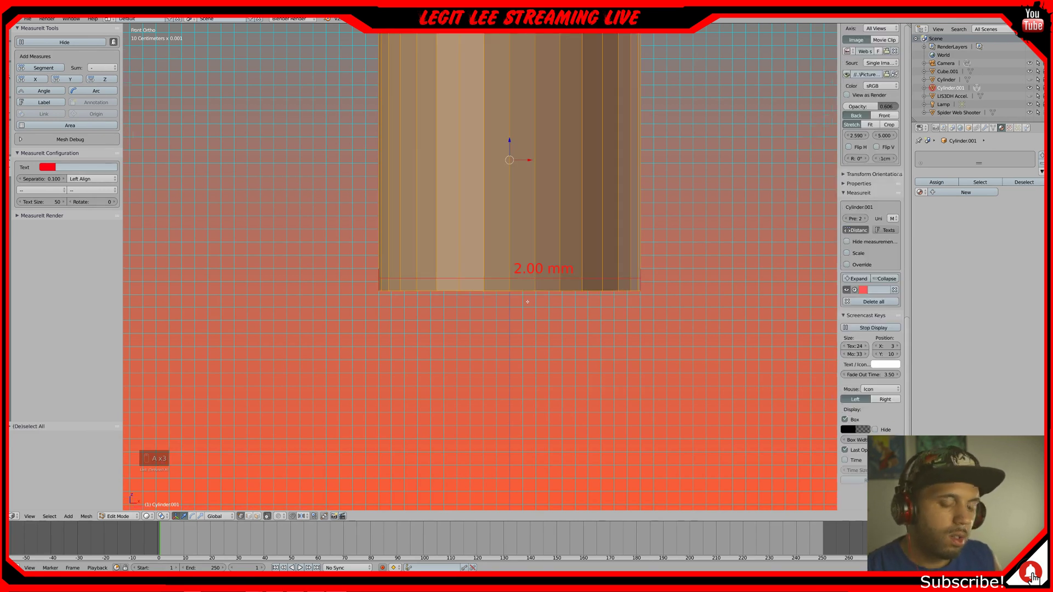
pyautogui.scroll(-4, 527, 302)
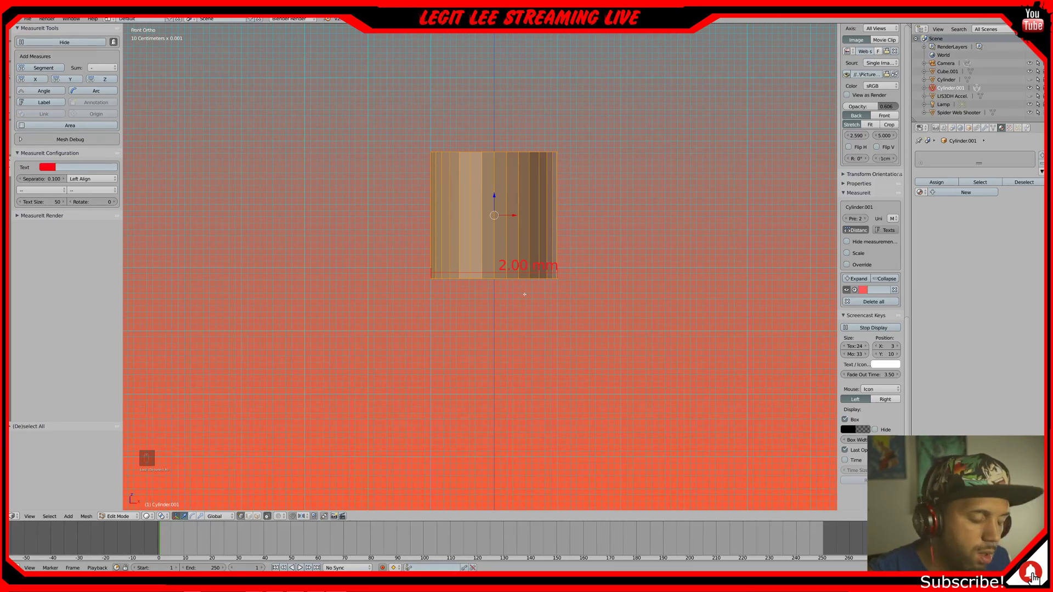
pyautogui.press('s')
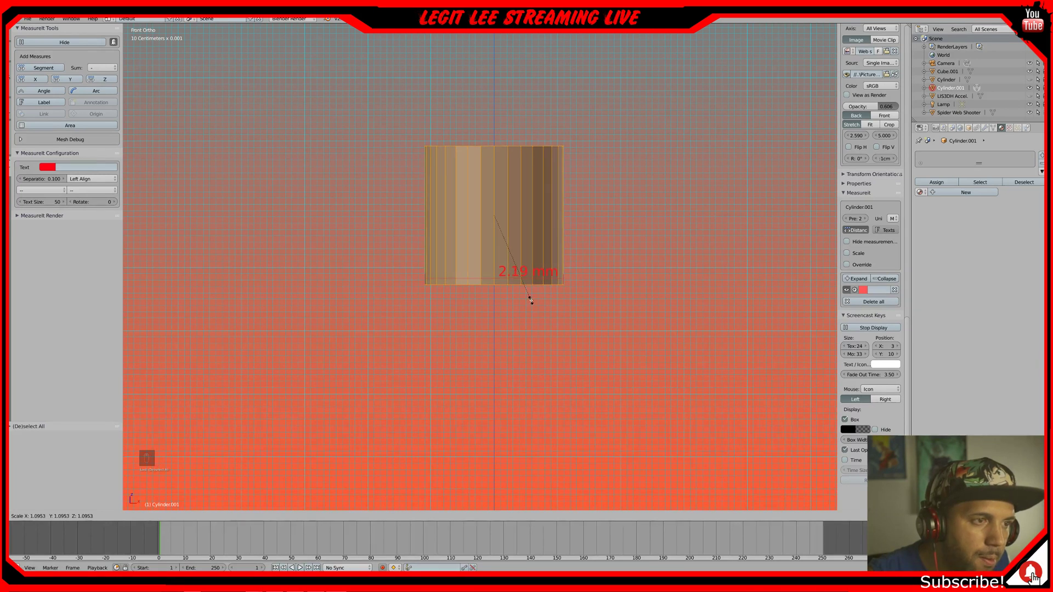
pyautogui.click(531, 301)
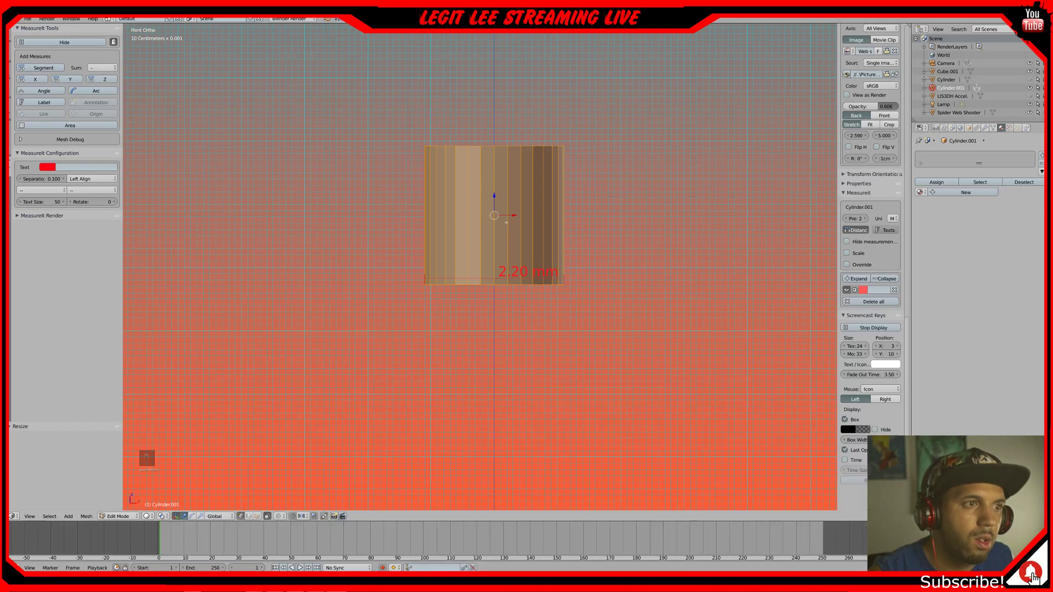
# - Select a vertical side edge of the cylinder in the left view and add a blue segment measure for its height
pyautogui.press('ctrl+KP_3')
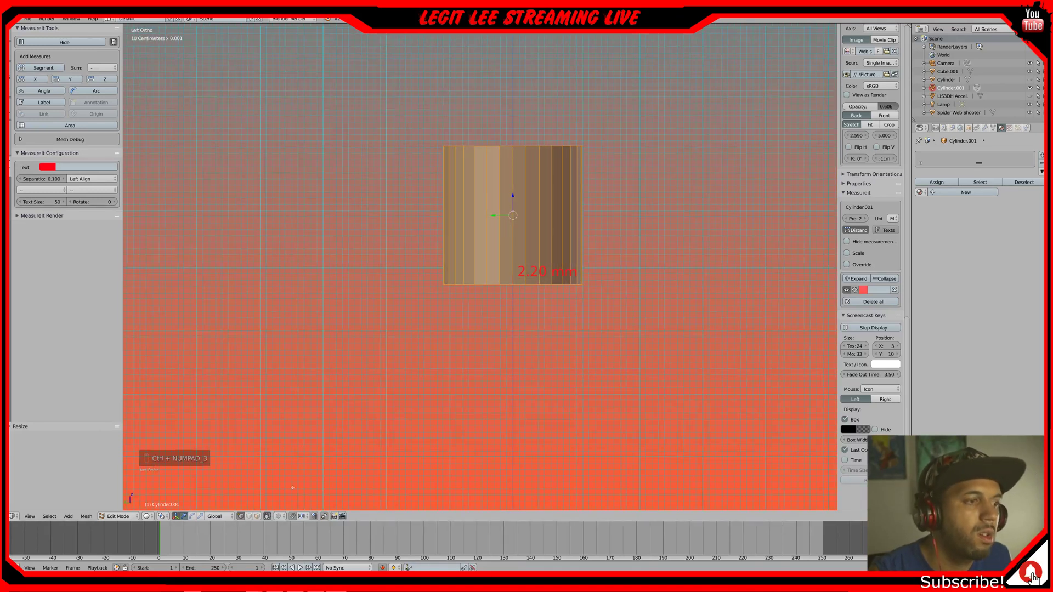
pyautogui.rightClick(513, 181)
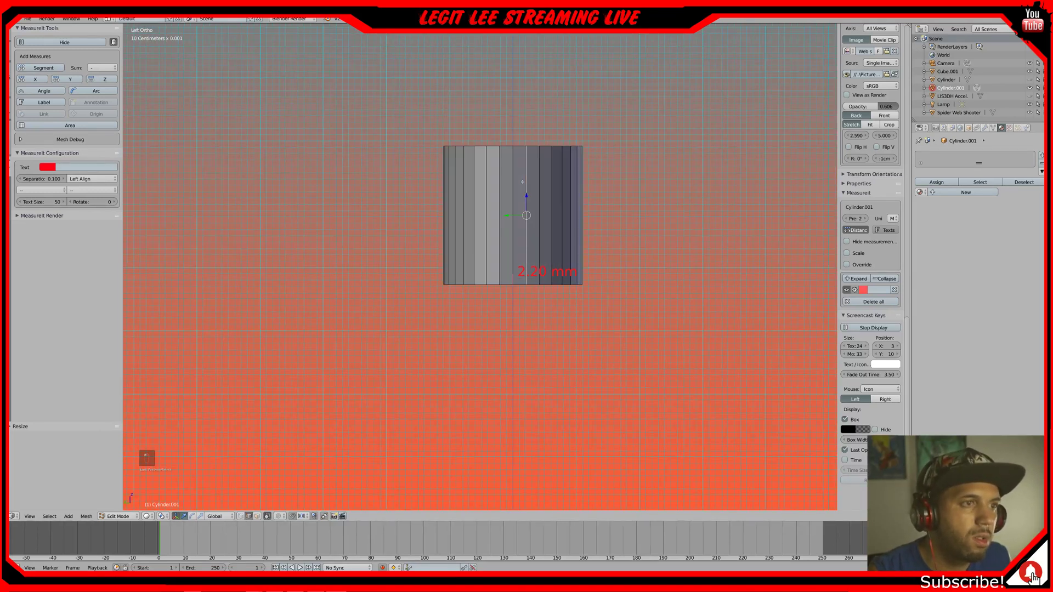
pyautogui.click(47, 167)
pyautogui.click(102, 64)
pyautogui.click(49, 67)
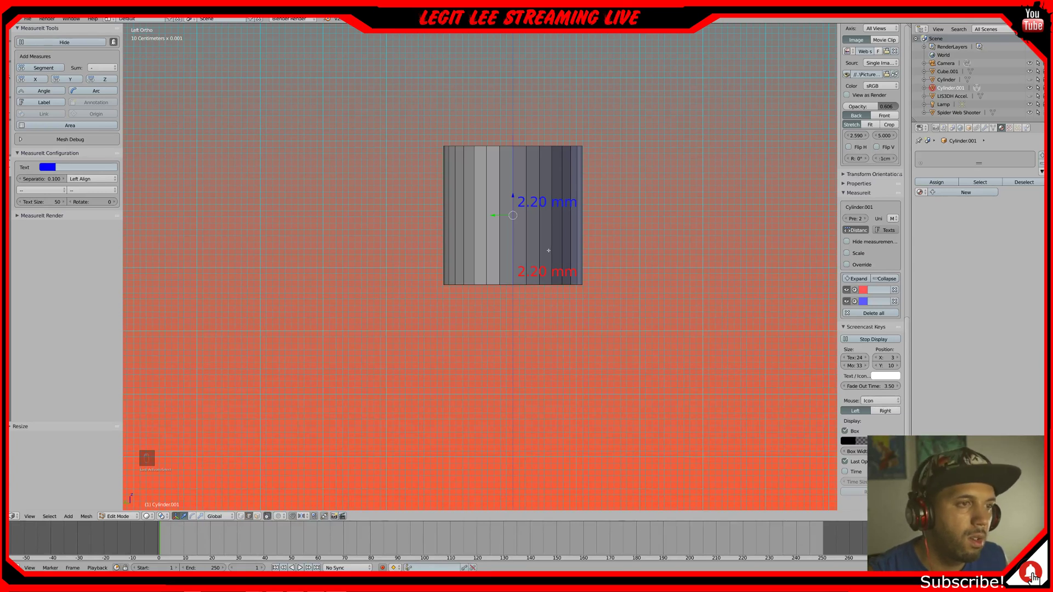
pyautogui.press('KP_1')
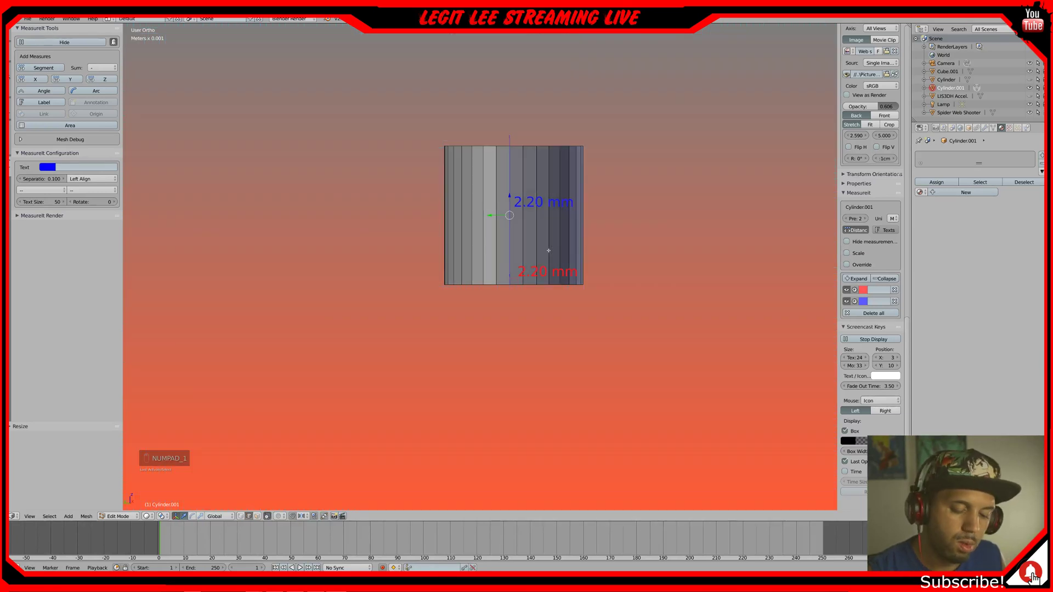
# - Clear the selection, switch to wireframe display and box-select the cylinder's top rim in the front view
pyautogui.press('a')
pyautogui.press('a')
pyautogui.press('b')
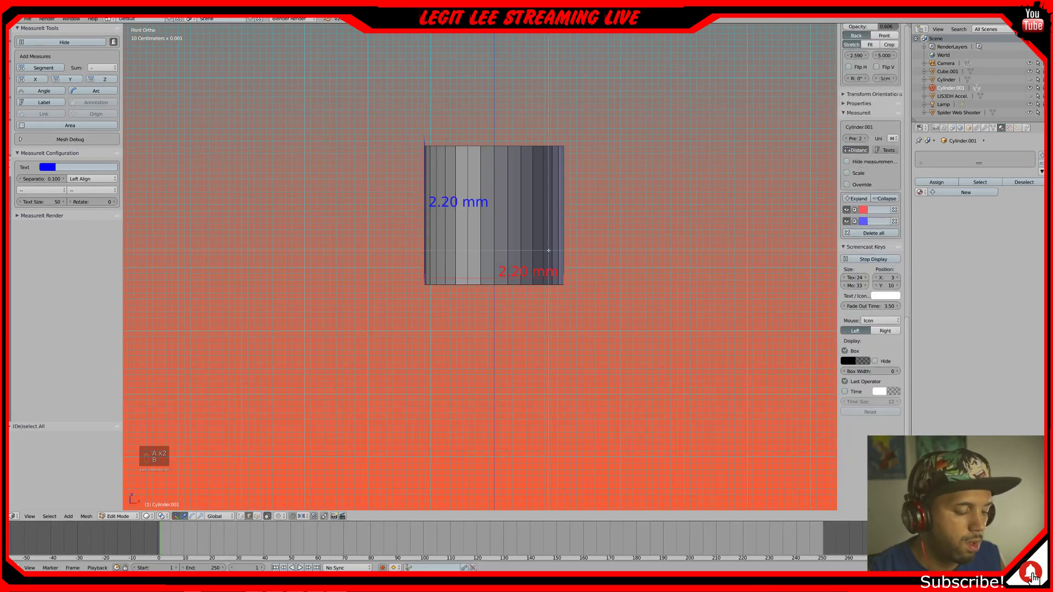
pyautogui.rightClick(548, 251)
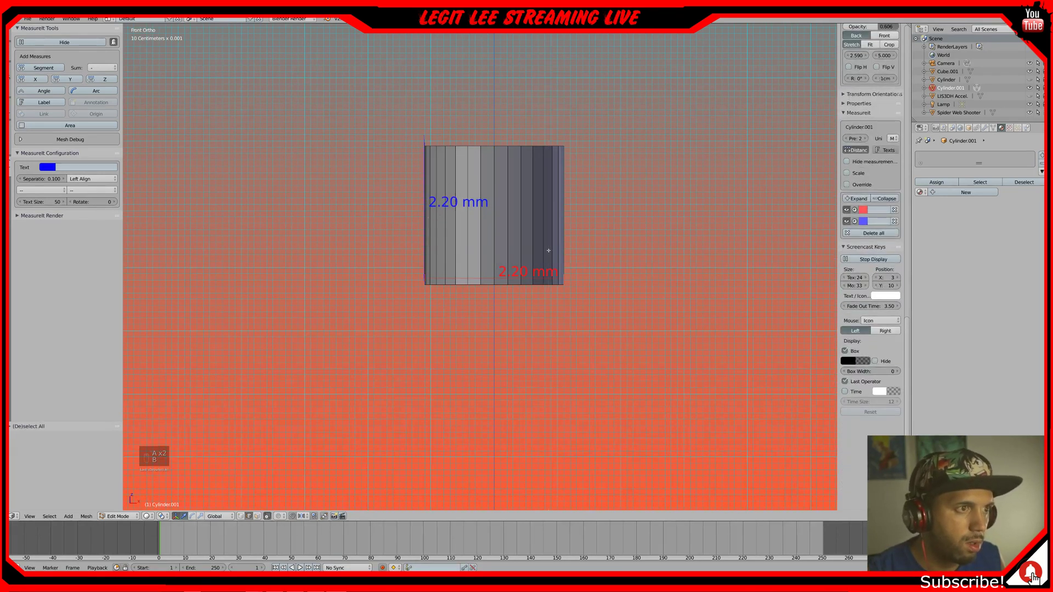
pyautogui.press('z')
pyautogui.press('b')
pyautogui.moveTo(391, 118); pyautogui.dragTo(614, 168)
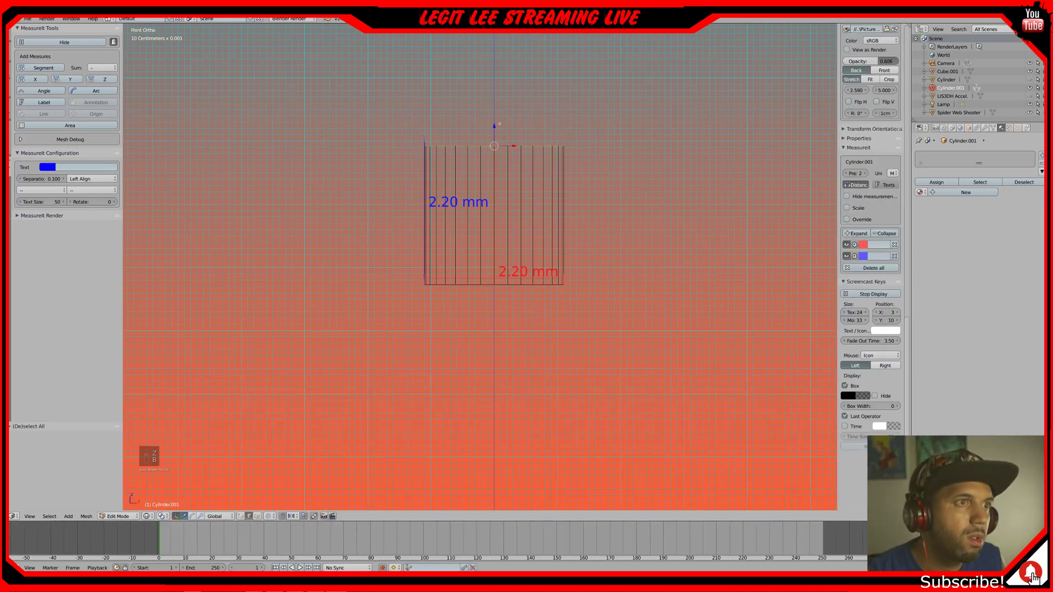
pyautogui.keyDown('shift'); pyautogui.moveTo(614, 167); pyautogui.dragTo(582, 342, button='middle'); pyautogui.keyUp('shift')
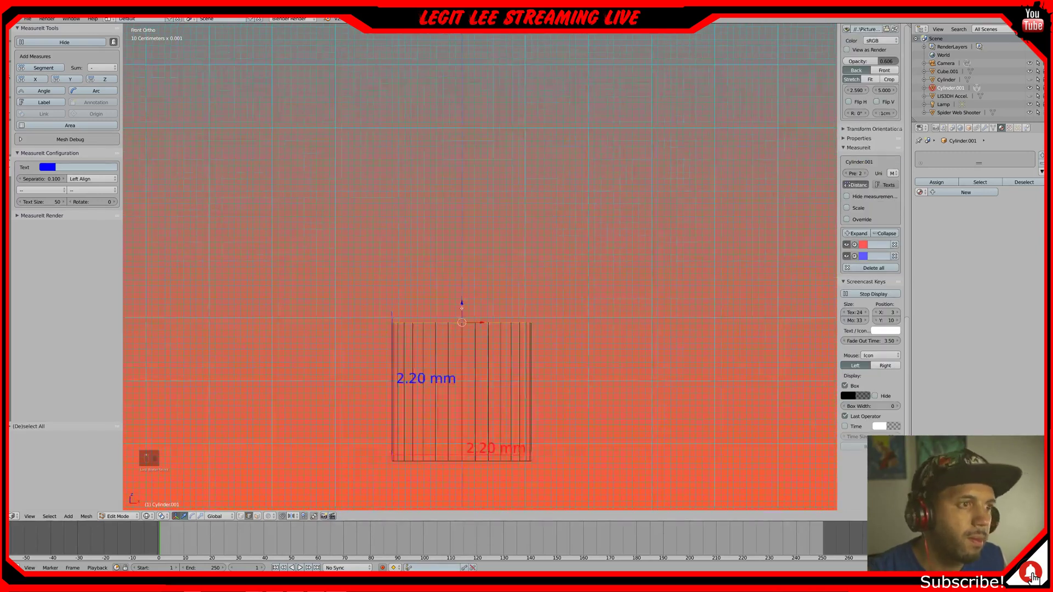
# - Raise the cylinder's top rim along Z until the cylinder is 9.25 mm tall
pyautogui.press('g')
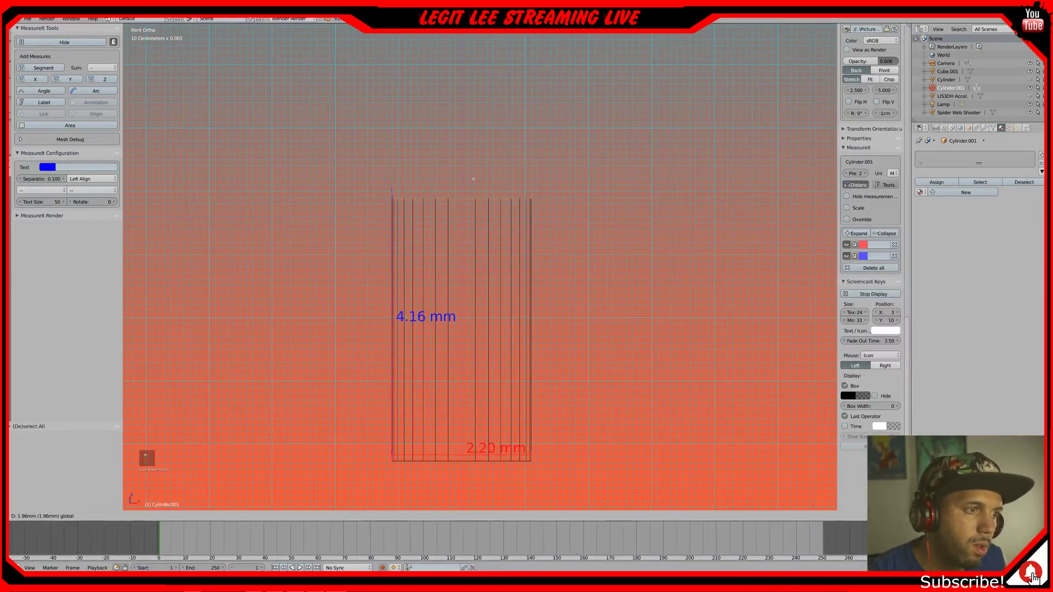
pyautogui.click(478, 91)
pyautogui.keyDown('shift'); pyautogui.moveTo(478, 91); pyautogui.dragTo(485, 291, button='middle'); pyautogui.keyUp('shift')
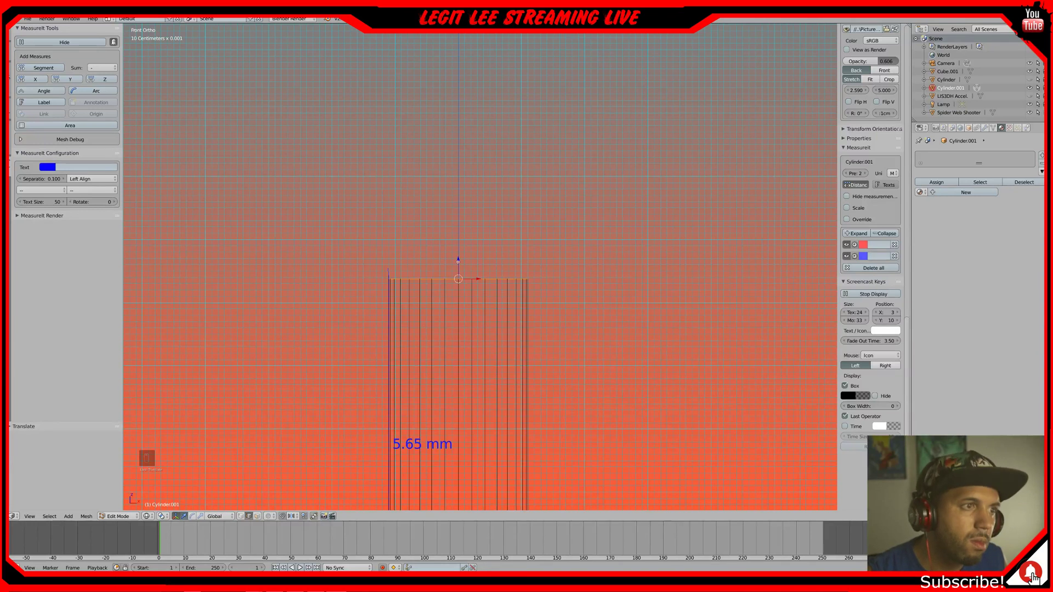
pyautogui.moveTo(459, 262); pyautogui.dragTo(480, 52)
pyautogui.keyDown('shift'); pyautogui.moveTo(480, 52); pyautogui.dragTo(469, 310, button='middle'); pyautogui.keyUp('shift')
pyautogui.moveTo(451, 281); pyautogui.dragTo(451, 248)
pyautogui.keyDown('shift'); pyautogui.moveTo(453, 280); pyautogui.dragTo(484, 207, button='middle'); pyautogui.keyUp('shift')
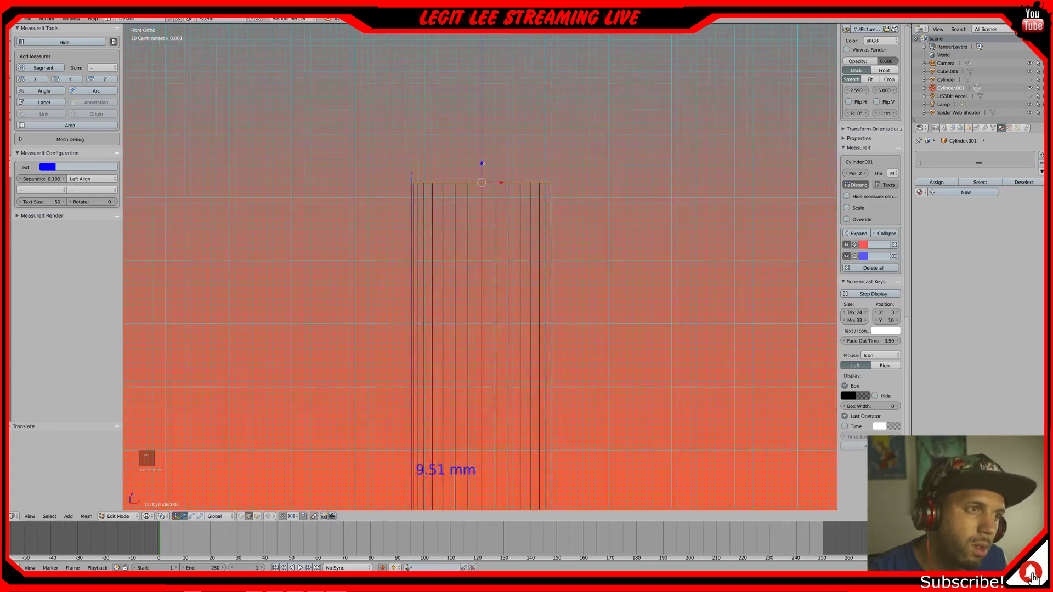
pyautogui.moveTo(482, 163); pyautogui.dragTo(482, 179)
pyautogui.scroll(-6, 520, 393)
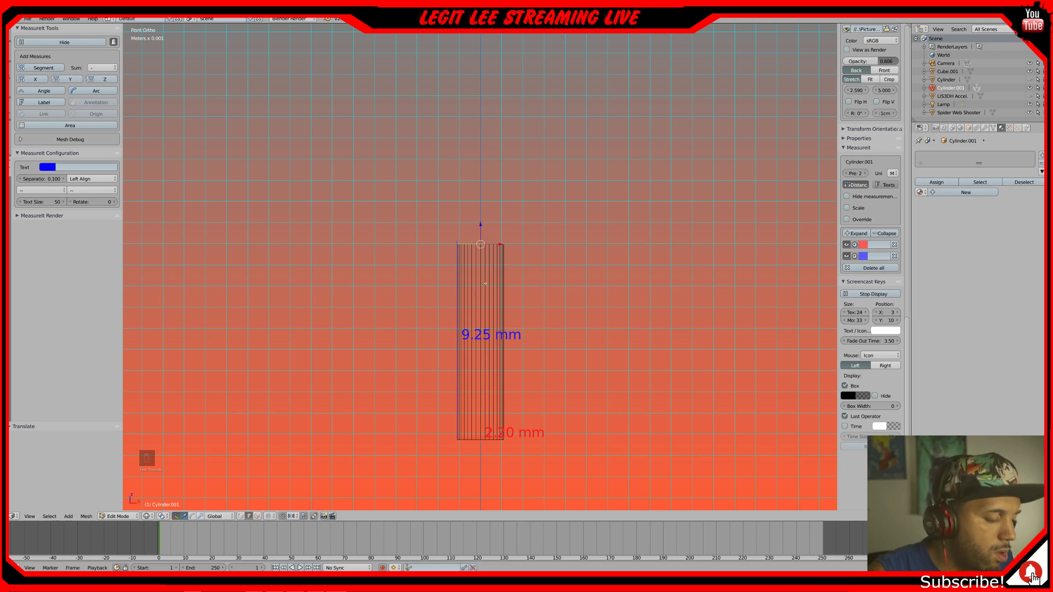
# - Add one horizontal loop cut around the cylinder and slide it up to roughly a quarter of the height below the top
pyautogui.press('Tab')
pyautogui.press('Tab')
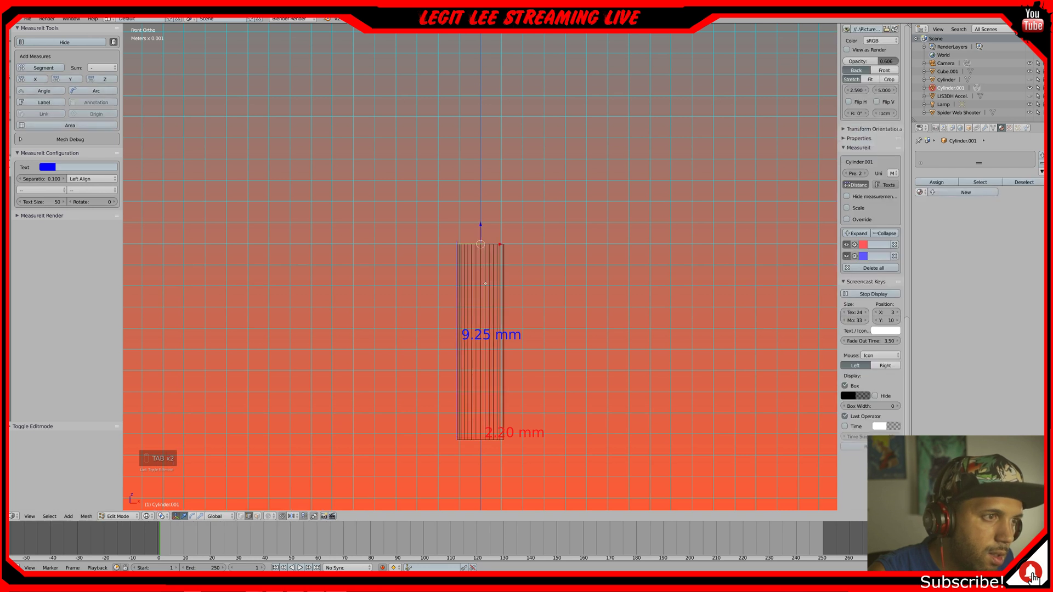
pyautogui.press('a')
pyautogui.press('a')
pyautogui.press('a')
pyautogui.press('a')
pyautogui.press('a')
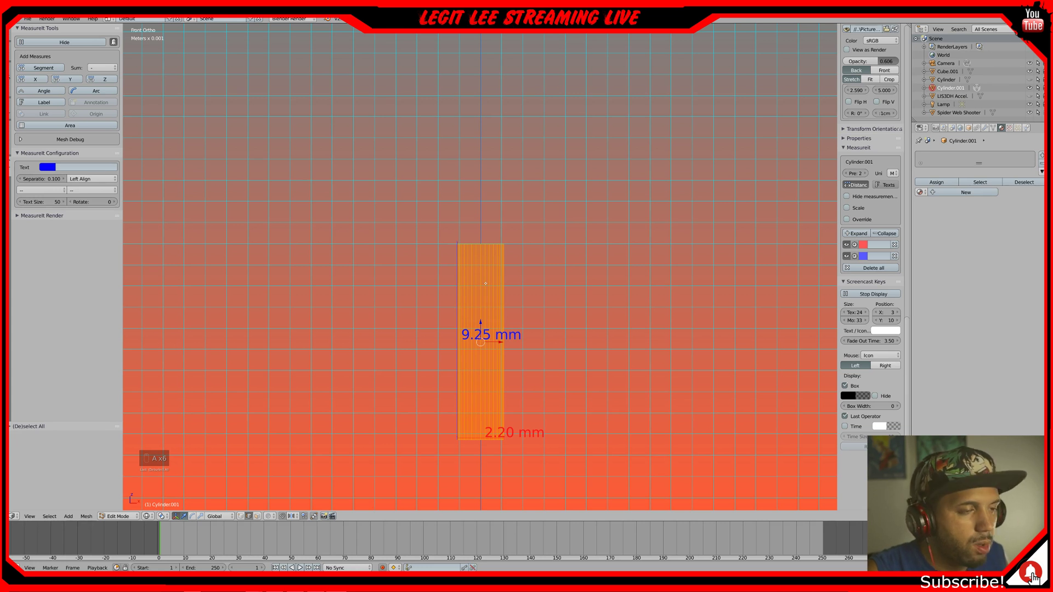
pyautogui.hotkey('ctrl', 'r')
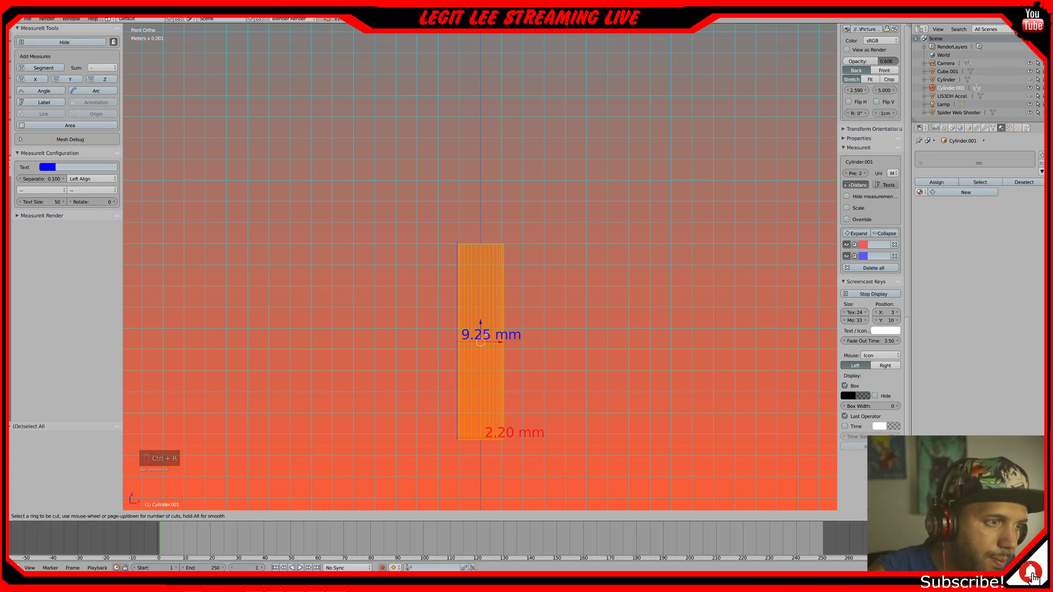
pyautogui.click(485, 343)
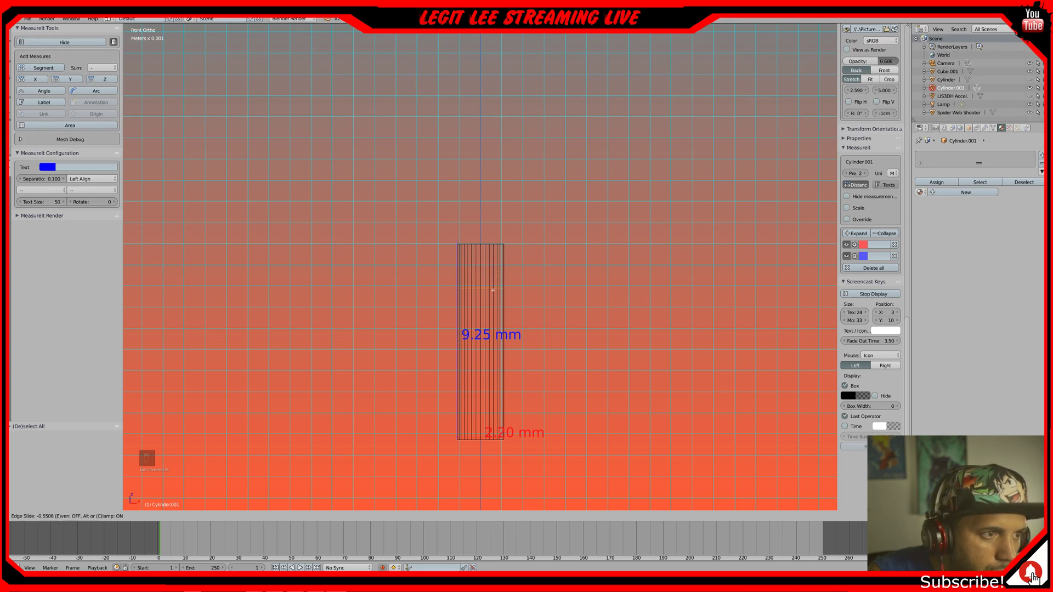
pyautogui.click(493, 291)
pyautogui.rightClick(494, 291)
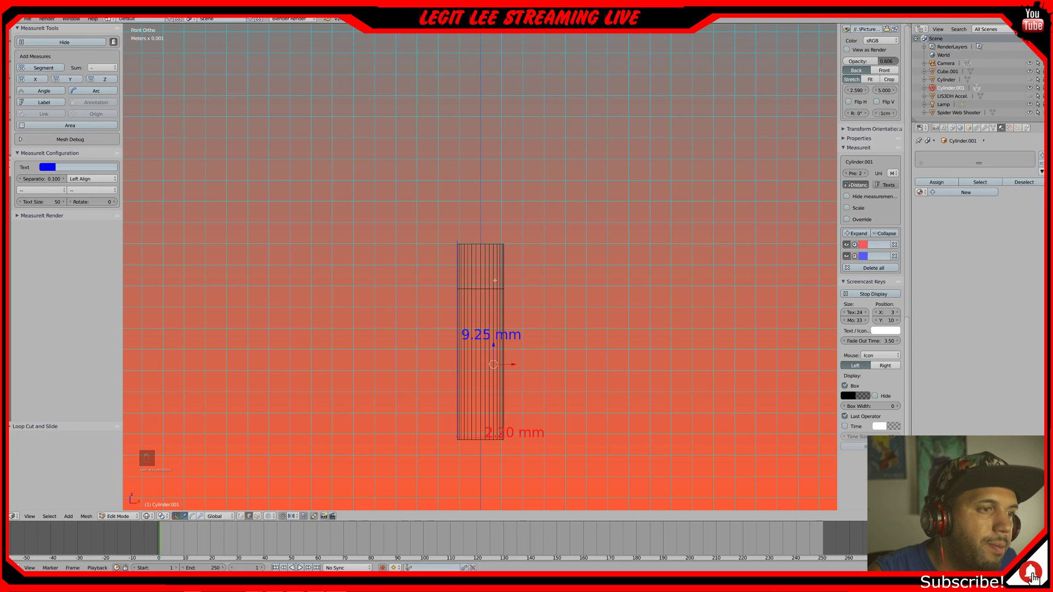
# - Select a vertical side edge of the cylinder's section above the loop cut and switch back to solid display
pyautogui.scroll(2, 496, 287)
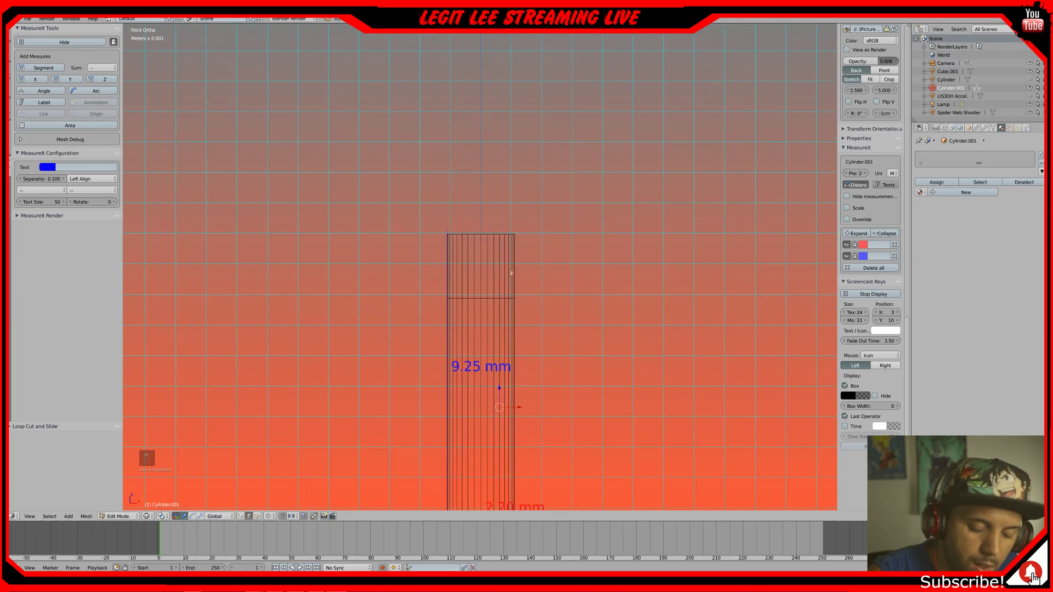
pyautogui.press('KP_1')
pyautogui.press('KP_1')
pyautogui.press('ctrl+KP_3')
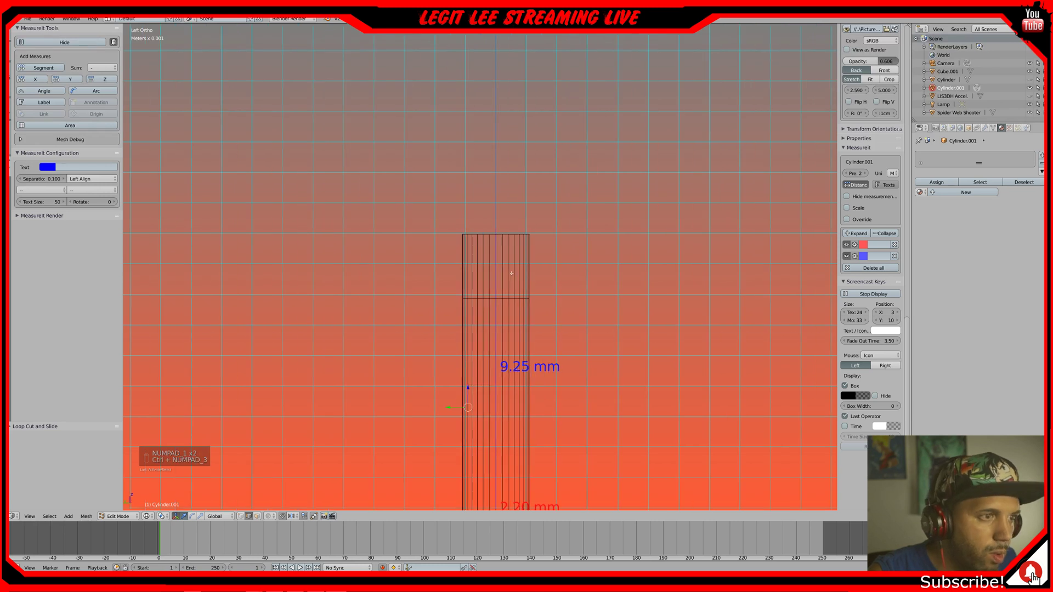
pyautogui.click(496, 267)
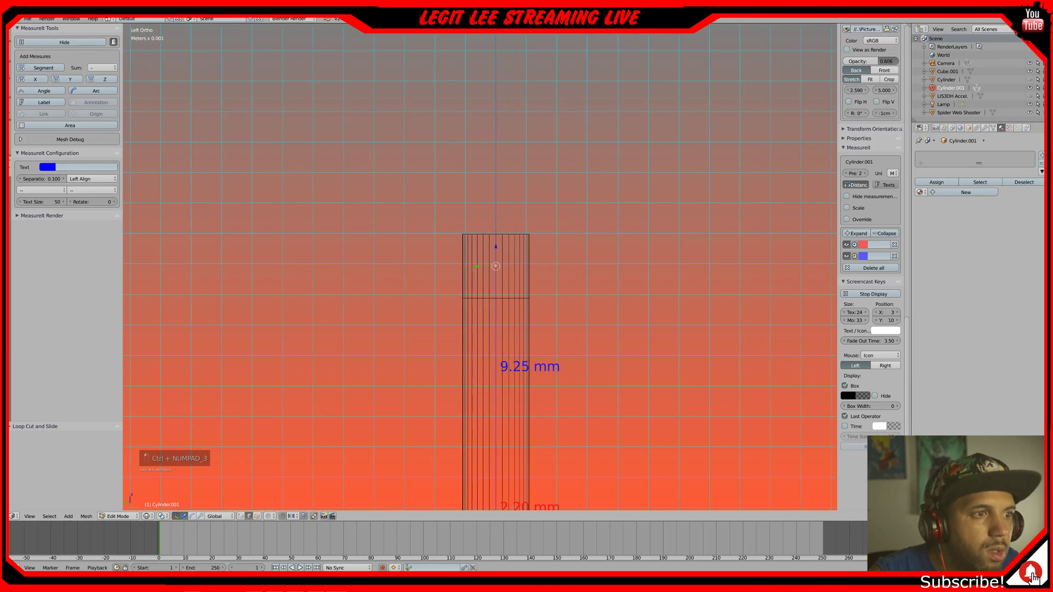
pyautogui.moveTo(496, 267); pyautogui.dragTo(495, 272, button='middle')
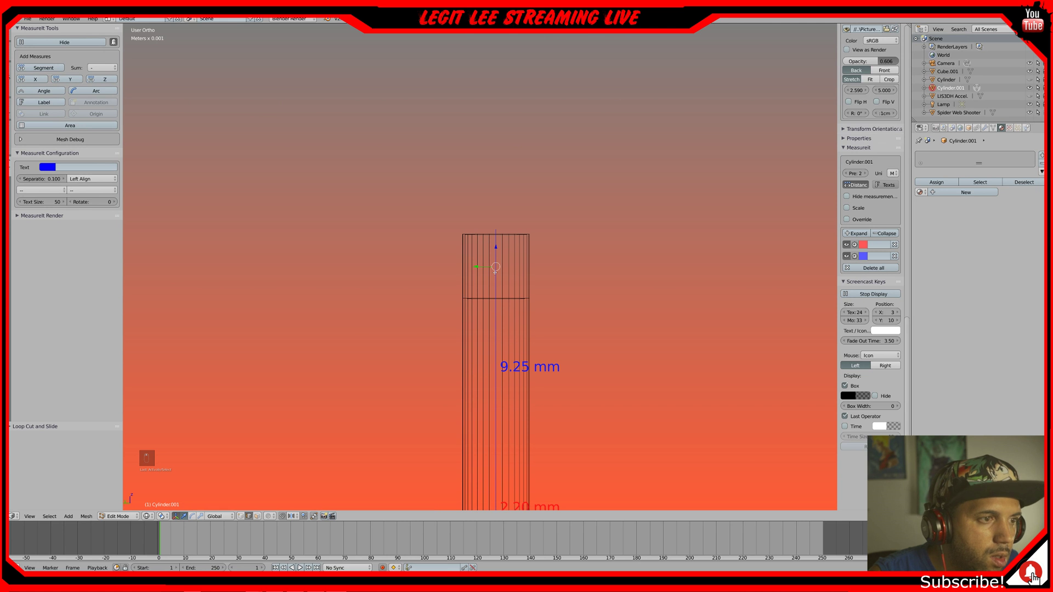
pyautogui.press('z')
pyautogui.press('a')
pyautogui.moveTo(495, 278); pyautogui.dragTo(471, 275, button='middle')
pyautogui.press('KP_3')
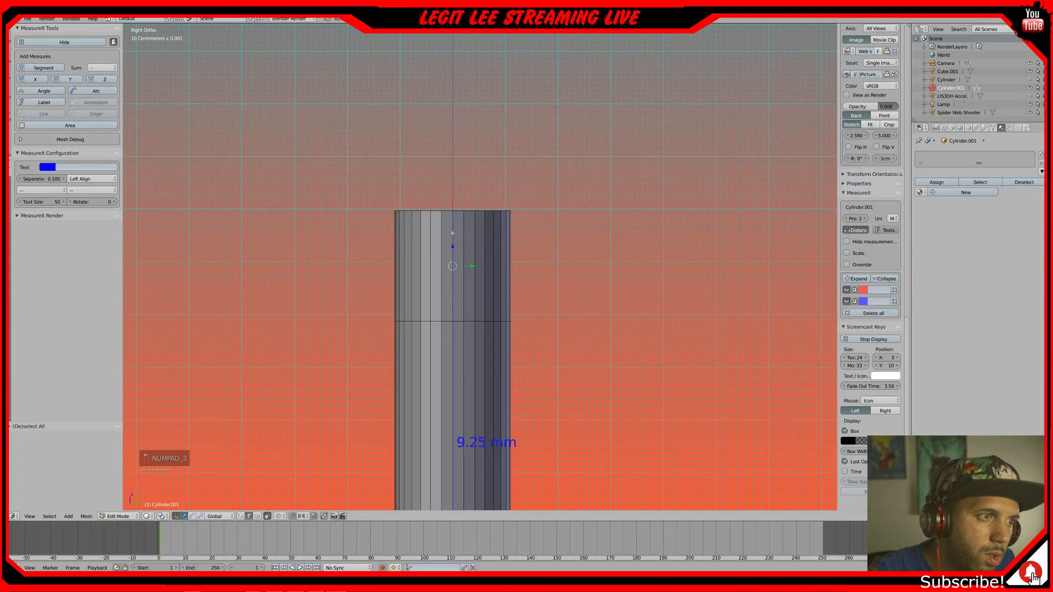
# - Set the measure colour to yellow, add a segment measure for the selected edge above the loop cut, and clear the selection
pyautogui.moveTo(455, 268); pyautogui.dragTo(502, 285, button='middle')
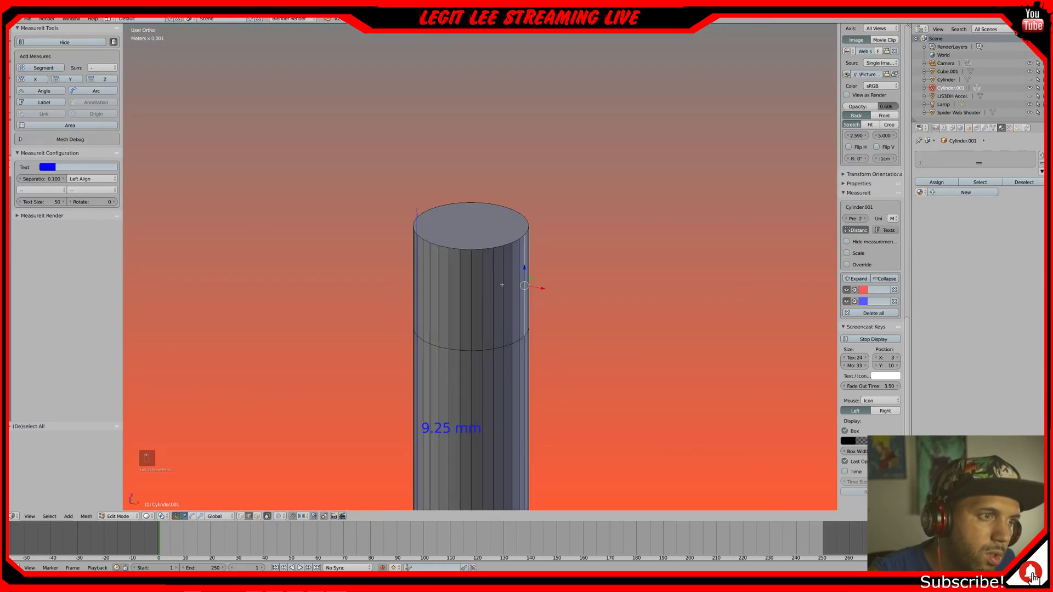
pyautogui.click(44, 166)
pyautogui.click(51, 94)
pyautogui.click(43, 68)
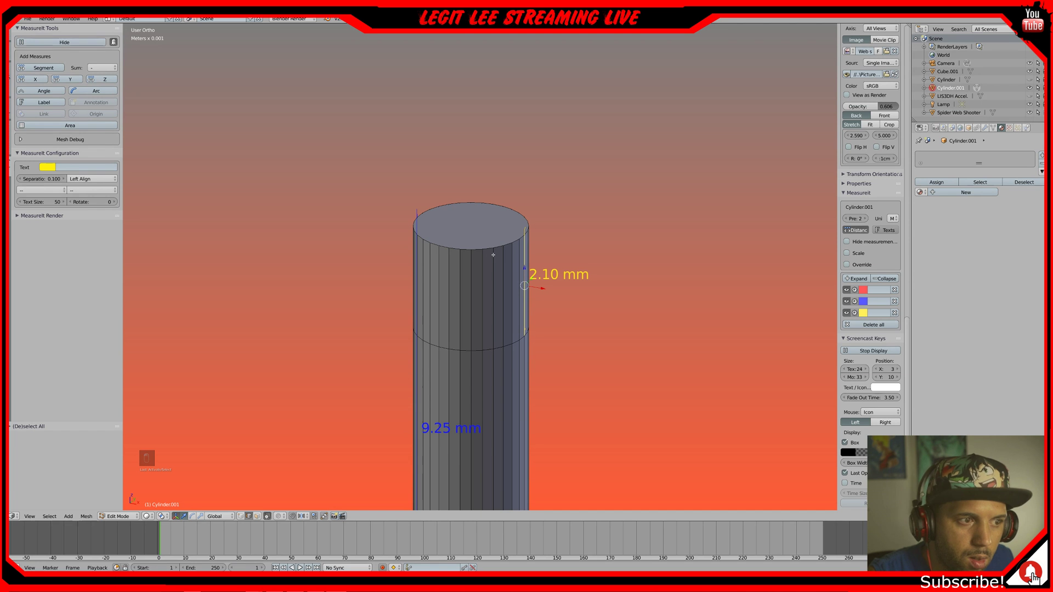
pyautogui.press('KP_1')
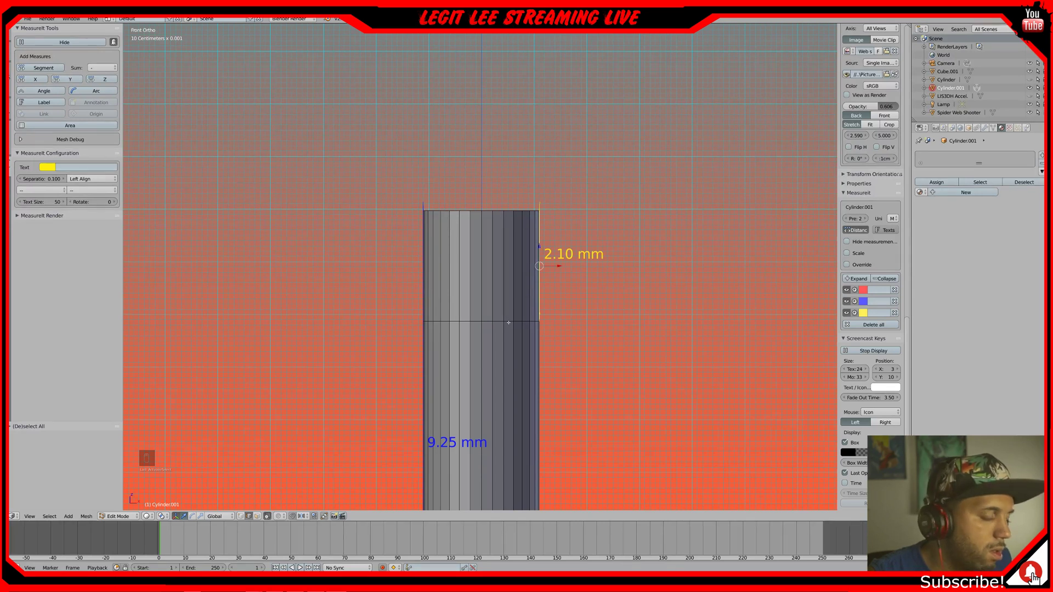
pyautogui.press('a')
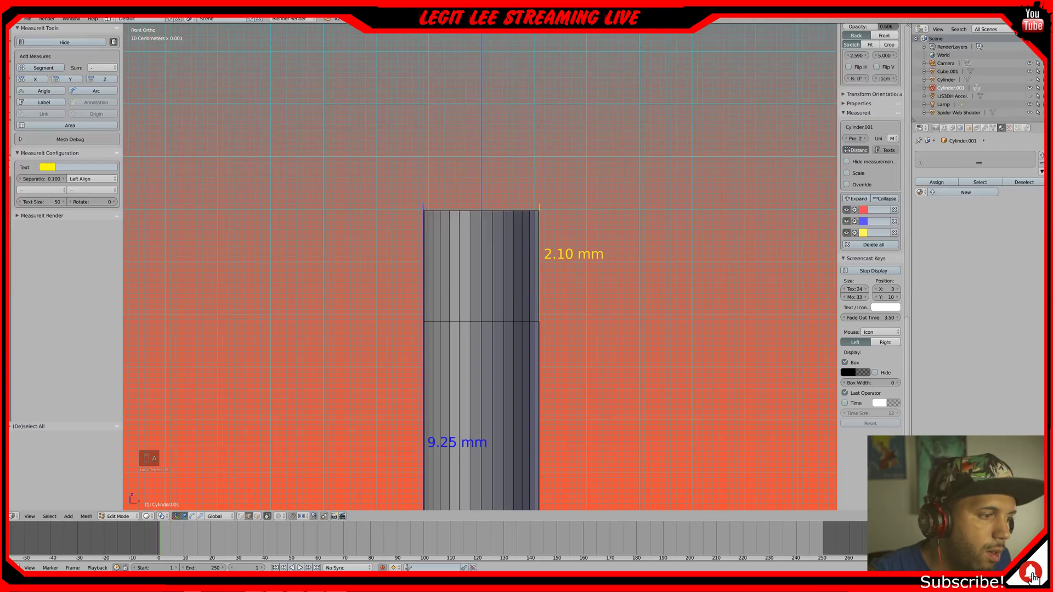
# - Check the YouTube live dashboard in the browser and return to Blender
pyautogui.moveTo(253, 570)
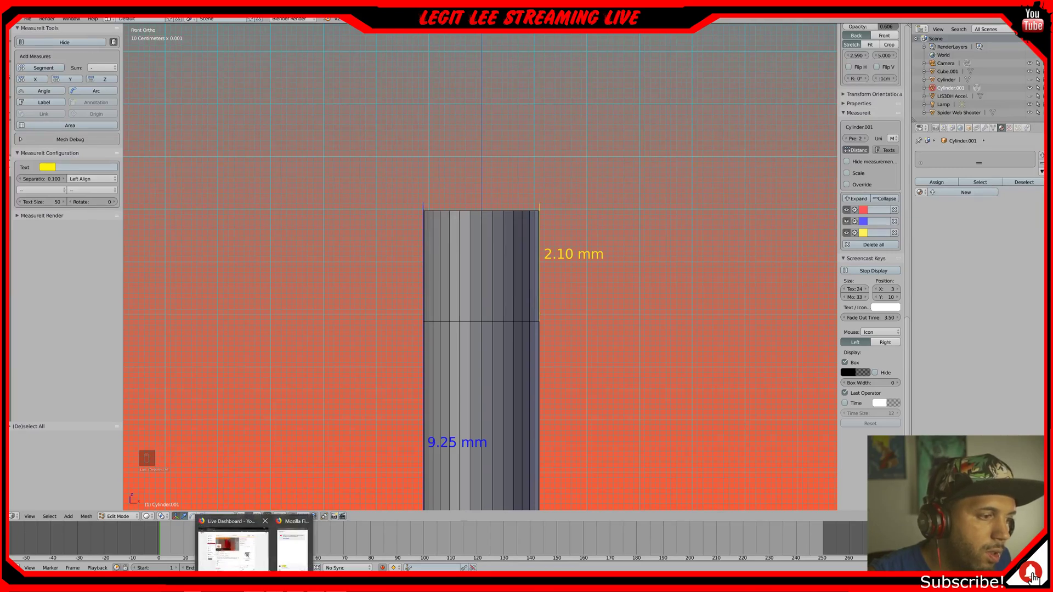
pyautogui.moveTo(295, 558)
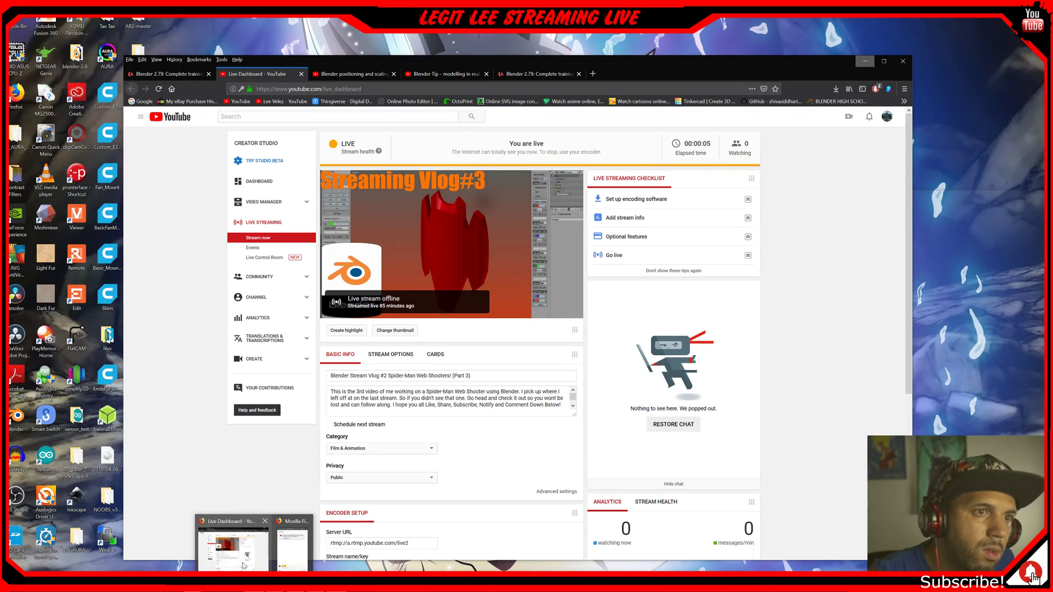
pyautogui.click(245, 565)
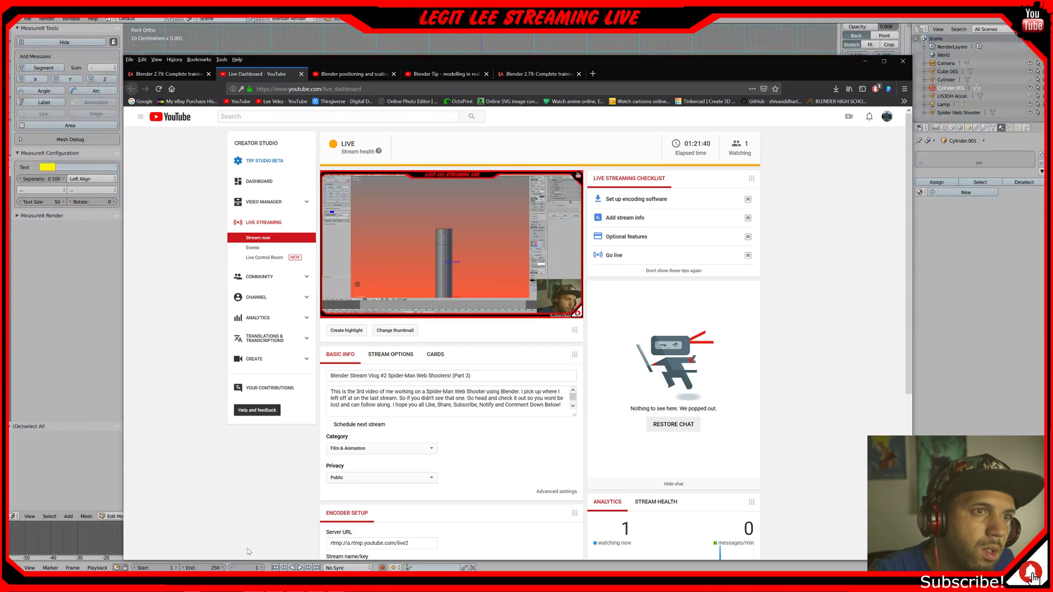
pyautogui.click(866, 61)
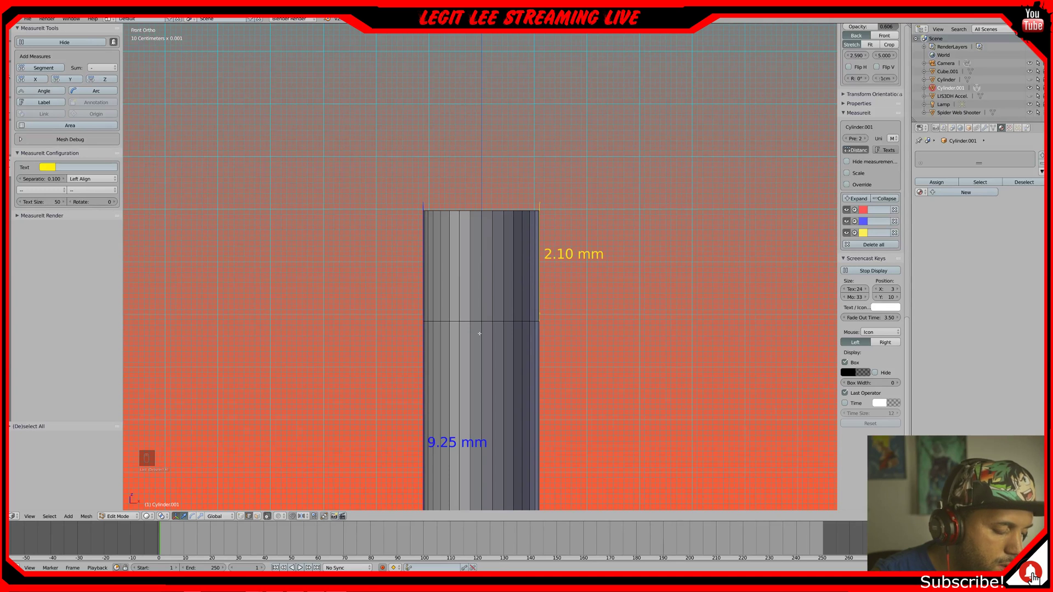
# - Box-select the loop cut in wireframe display and edge-slide it down until the section above it is 2.20 mm tall
pyautogui.press('z')
pyautogui.press('b')
pyautogui.moveTo(378, 296); pyautogui.dragTo(634, 358)
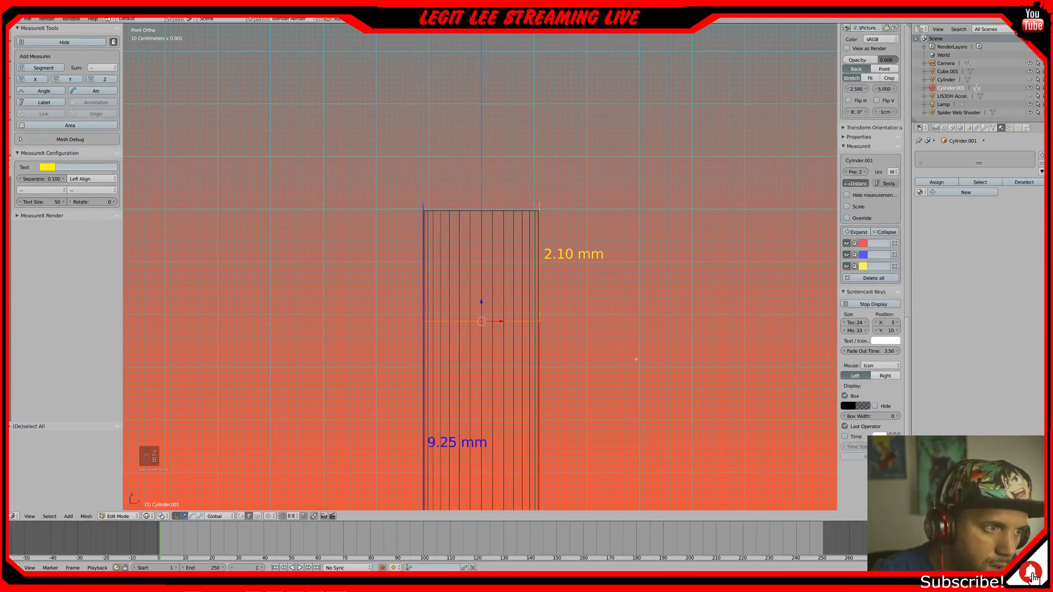
pyautogui.press('g')
pyautogui.press('g')
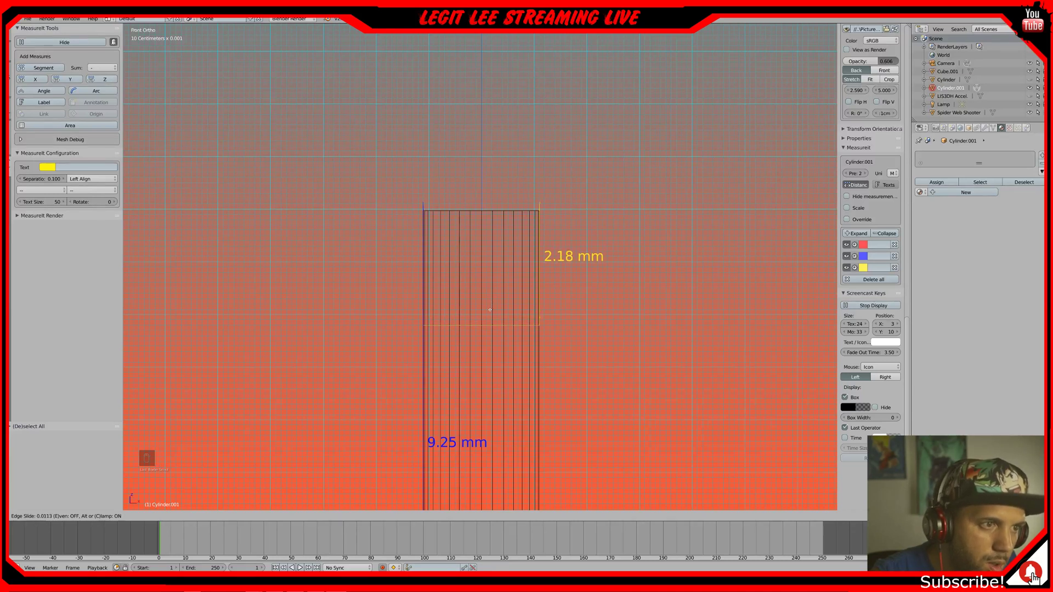
pyautogui.click(490, 310)
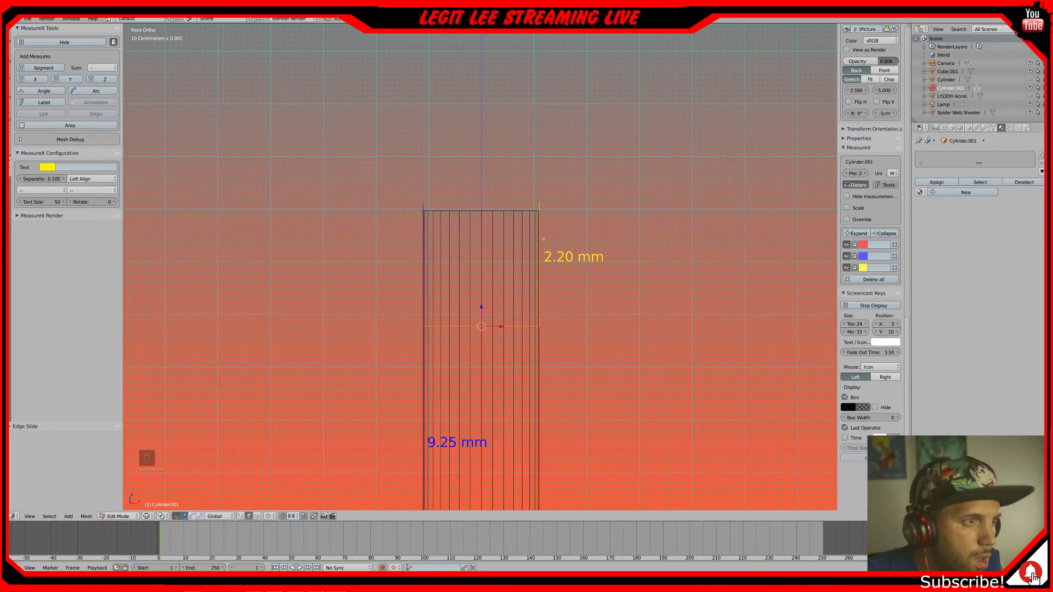
pyautogui.press('a')
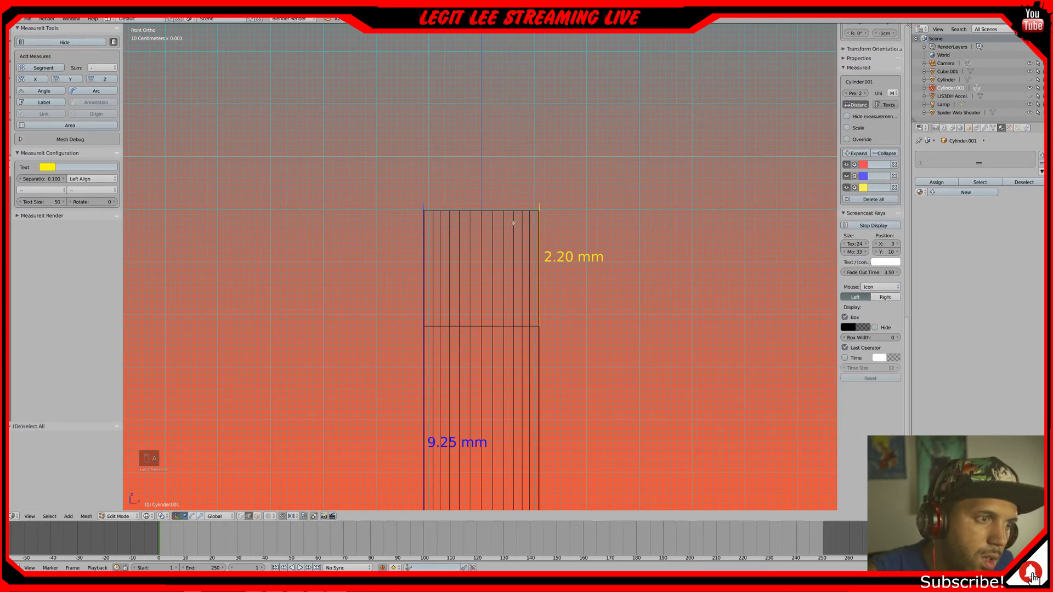
pyautogui.press('b')
pyautogui.moveTo(391, 186); pyautogui.dragTo(608, 245)
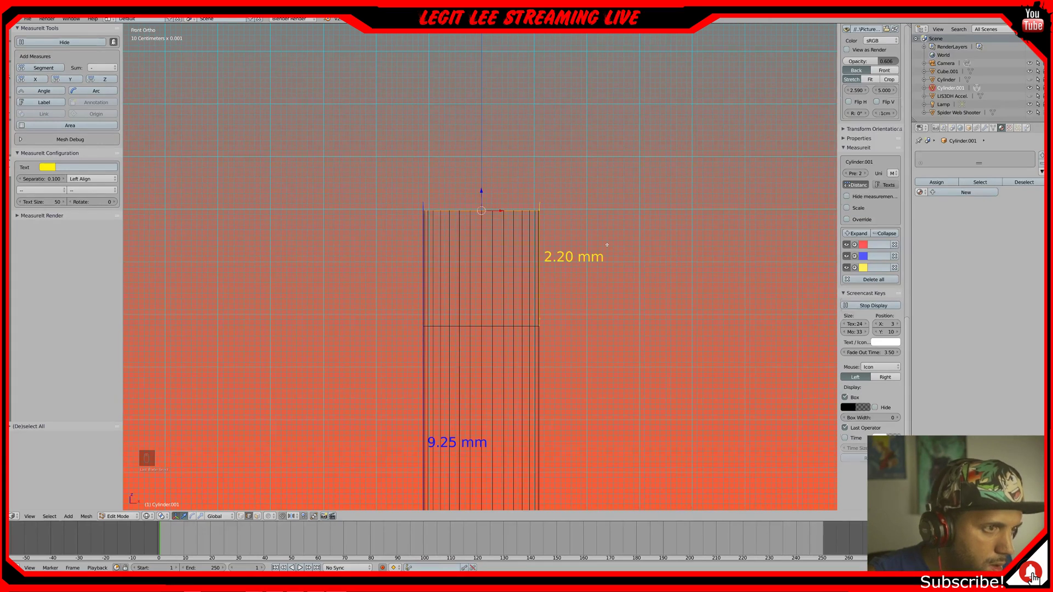
pyautogui.press('a')
# - In top view with vertex selection and solid display, select two opposite top rim vertices and add a yellow segment measure for the diameter
pyautogui.press('KP_7')
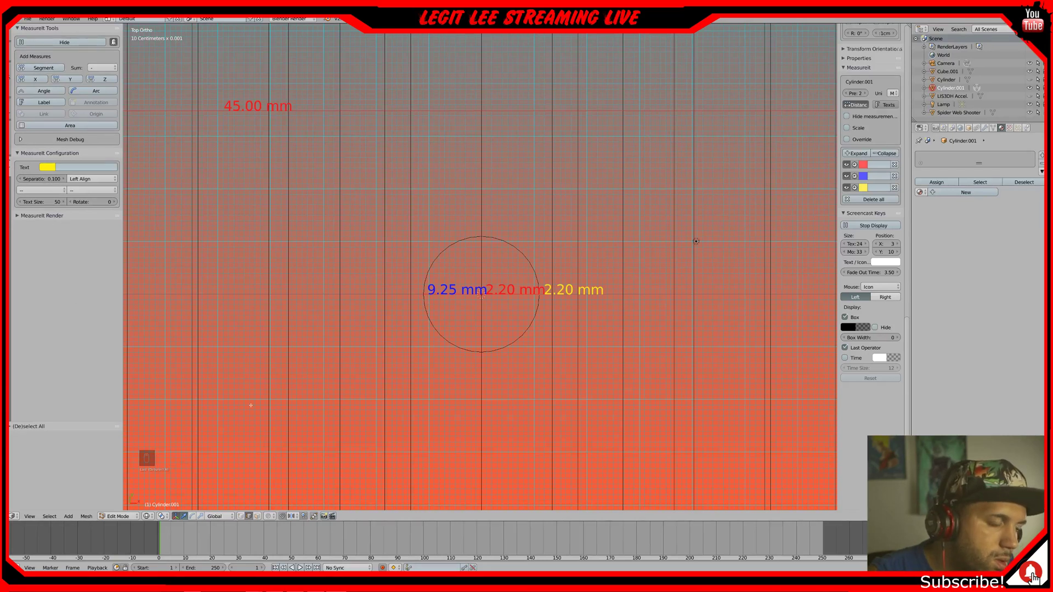
pyautogui.click(241, 516)
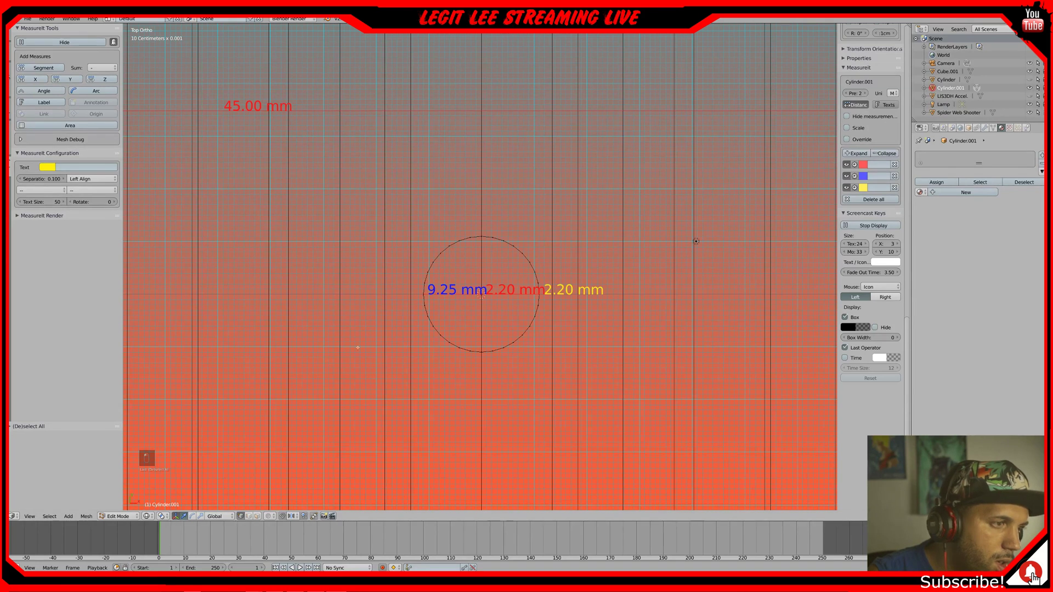
pyautogui.rightClick(422, 295)
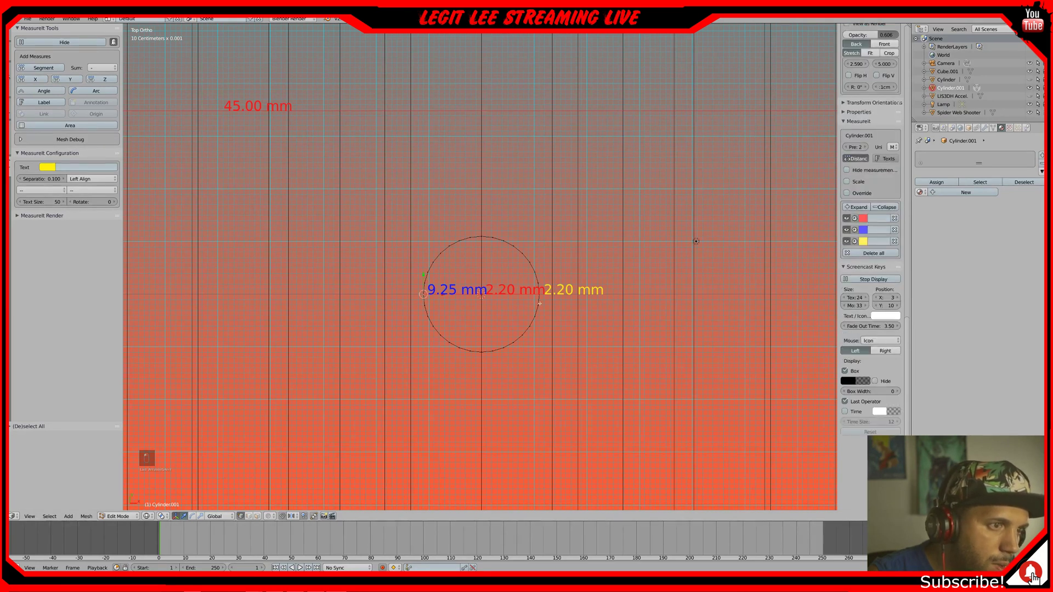
pyautogui.scroll(4, 539, 304)
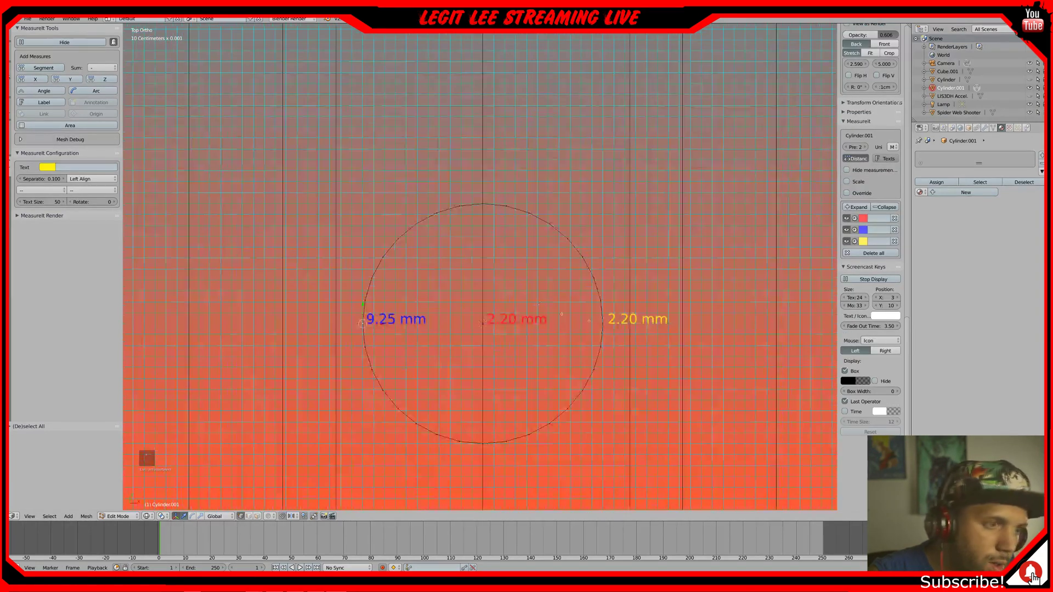
pyautogui.keyDown('shift'); pyautogui.rightClick(602, 324); pyautogui.keyUp('shift')
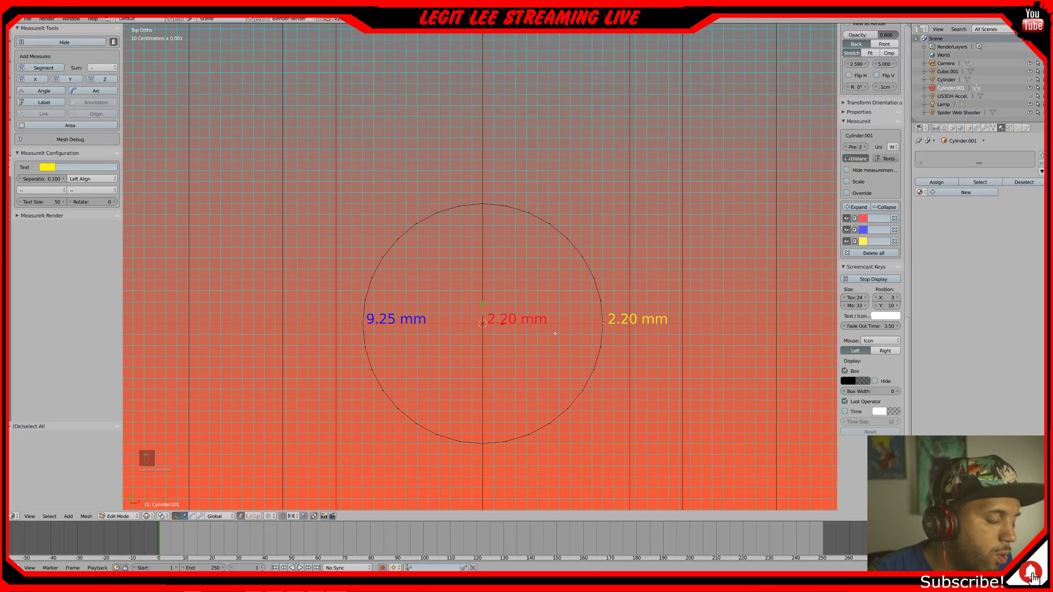
pyautogui.press('a')
pyautogui.press('z')
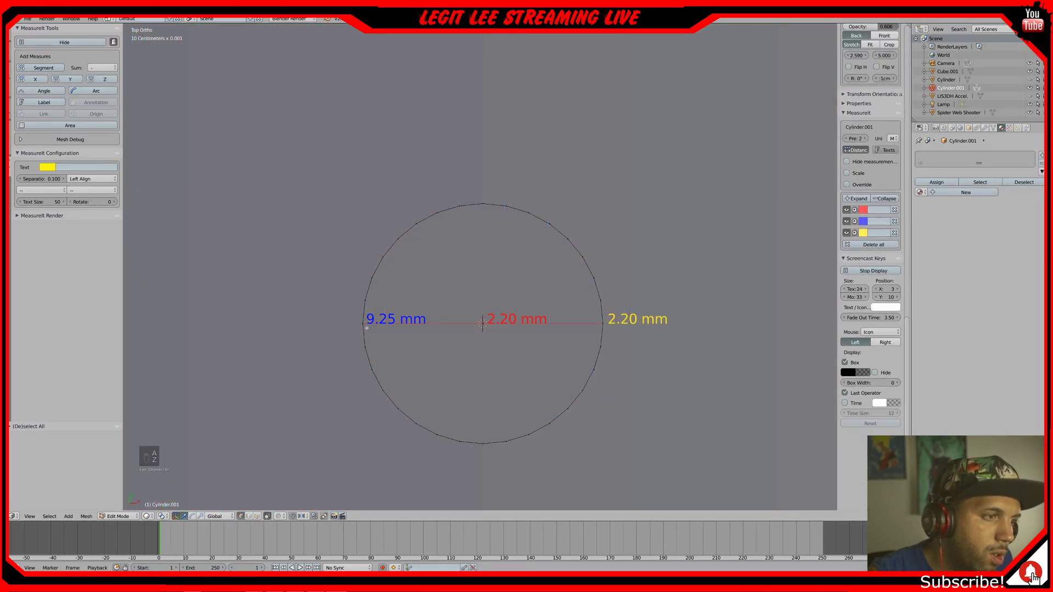
pyautogui.rightClick(362, 323)
pyautogui.keyDown('shift'); pyautogui.rightClick(602, 324); pyautogui.keyUp('shift')
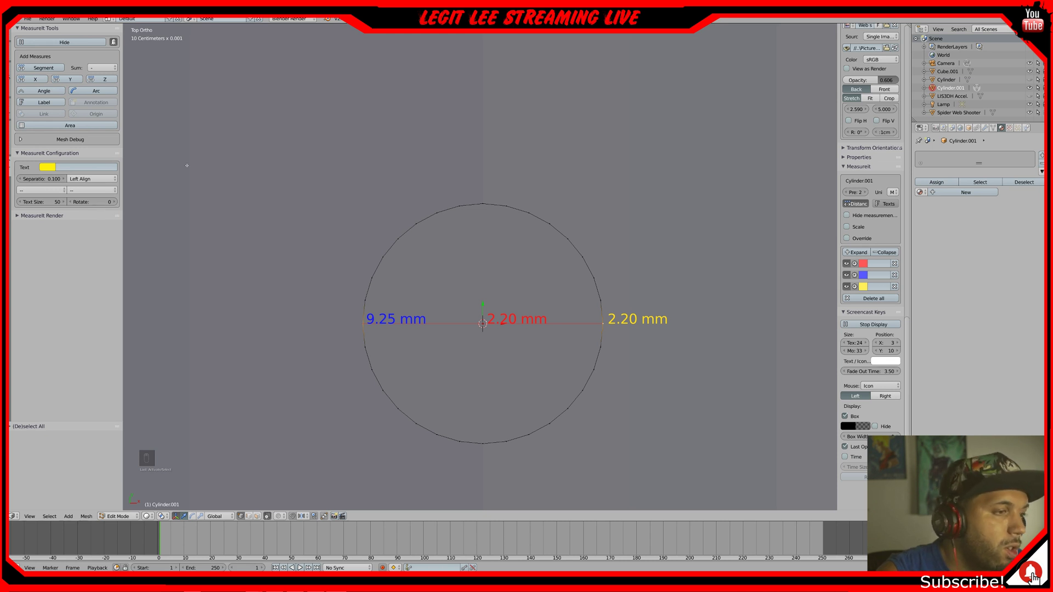
pyautogui.click(42, 68)
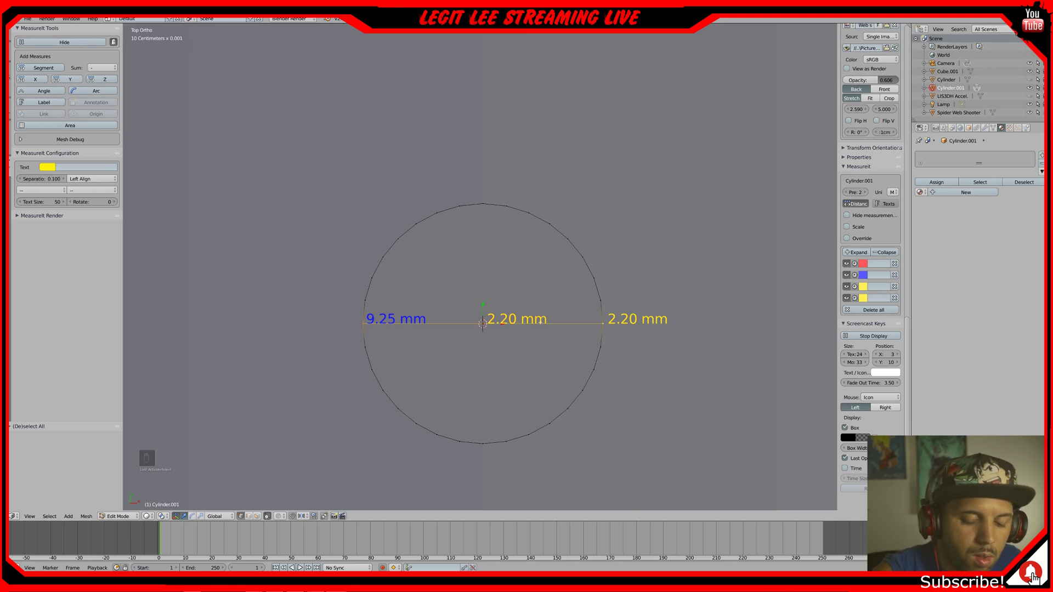
# - Box-select the cylinder's top rim in wireframe front view and scale it up in top view to a diameter of 4.00 mm
pyautogui.press('KP_1')
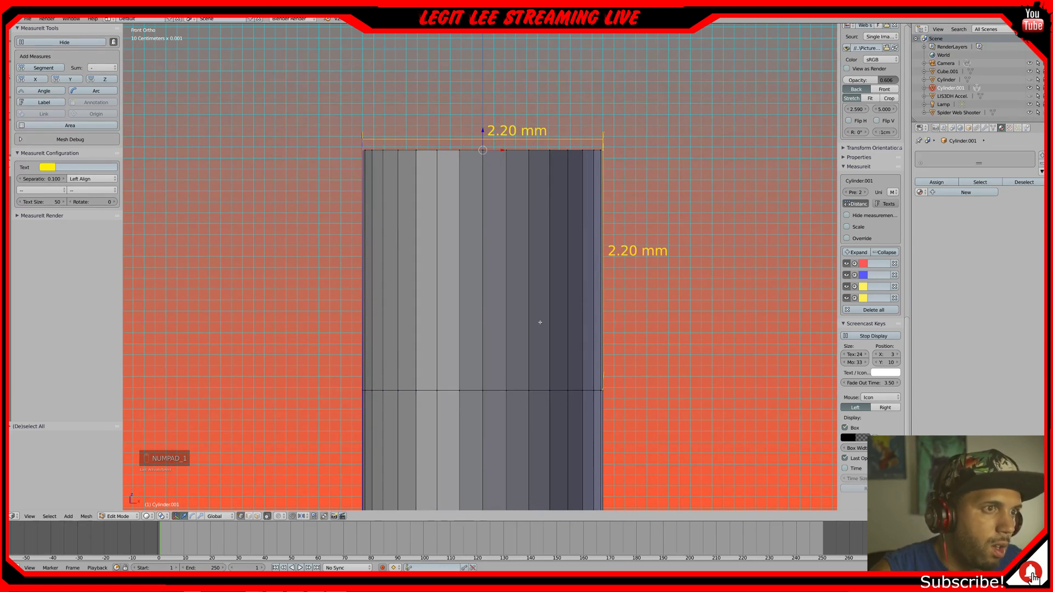
pyautogui.press('a')
pyautogui.press('a')
pyautogui.press('z')
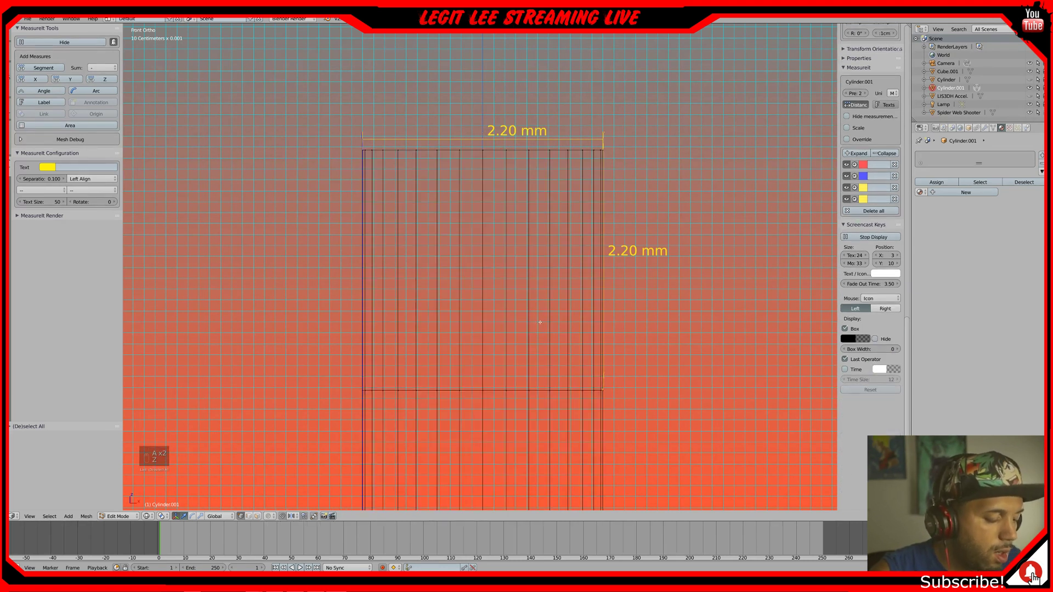
pyautogui.press('b')
pyautogui.moveTo(322, 130); pyautogui.dragTo(756, 176)
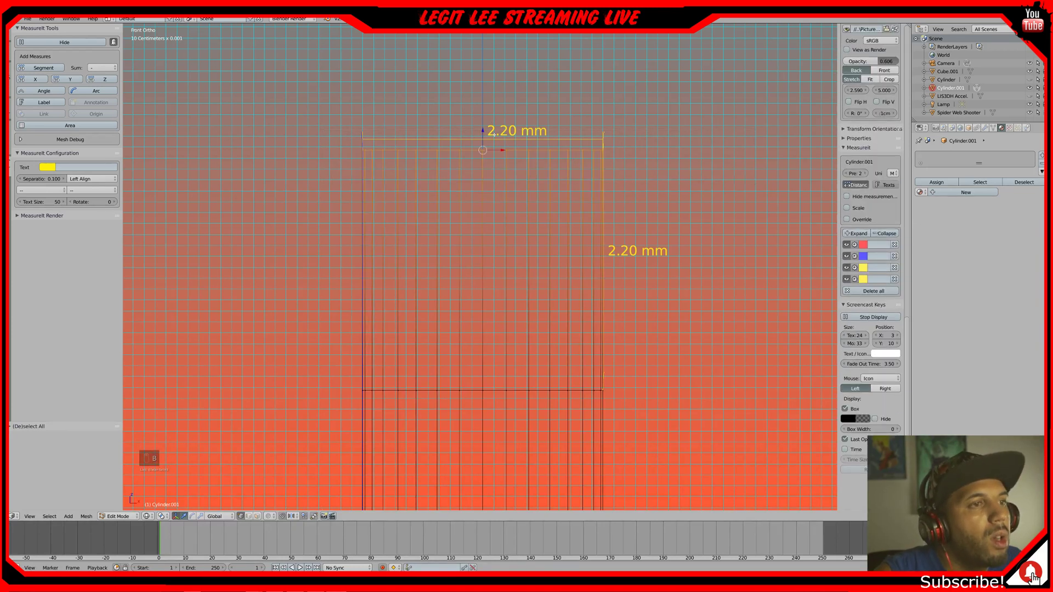
pyautogui.press('KP_7')
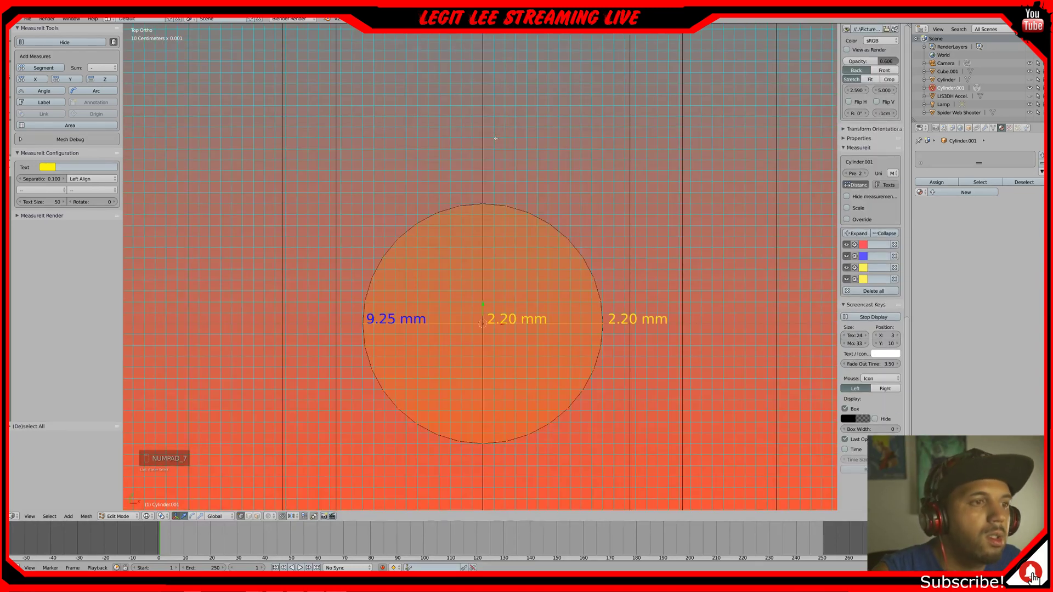
pyautogui.press('s')
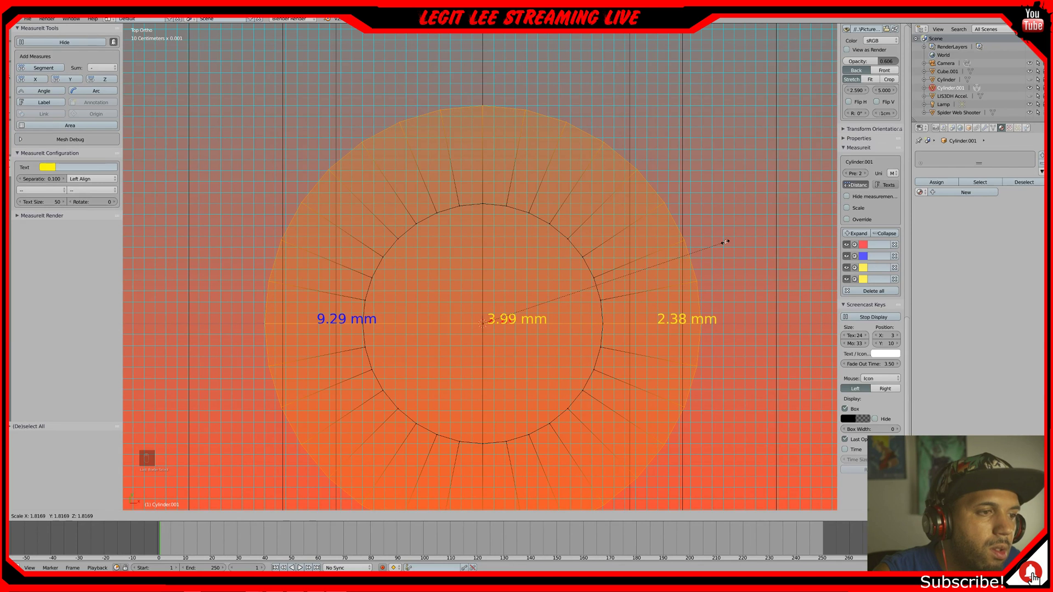
pyautogui.click(726, 242)
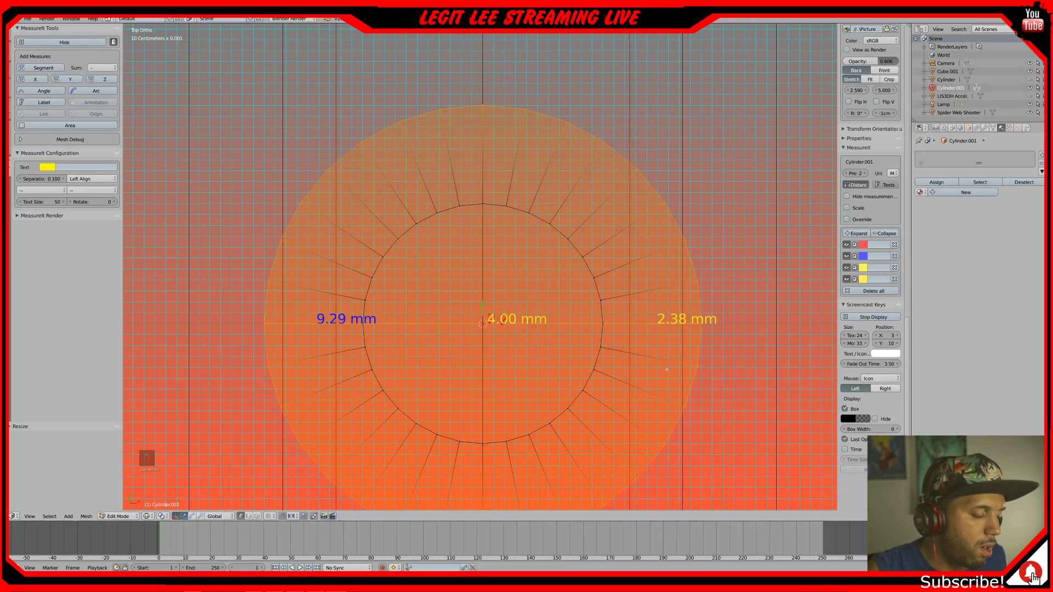
pyautogui.press('a')
pyautogui.press('z')
# - Examine the flared cylinder from the side and bring its lower end into close front view
pyautogui.moveTo(658, 379); pyautogui.dragTo(658, 284, button='middle')
pyautogui.scroll(-5, 639, 378)
pyautogui.moveTo(628, 410); pyautogui.dragTo(589, 390, button='middle')
pyautogui.scroll(-3, 623, 380)
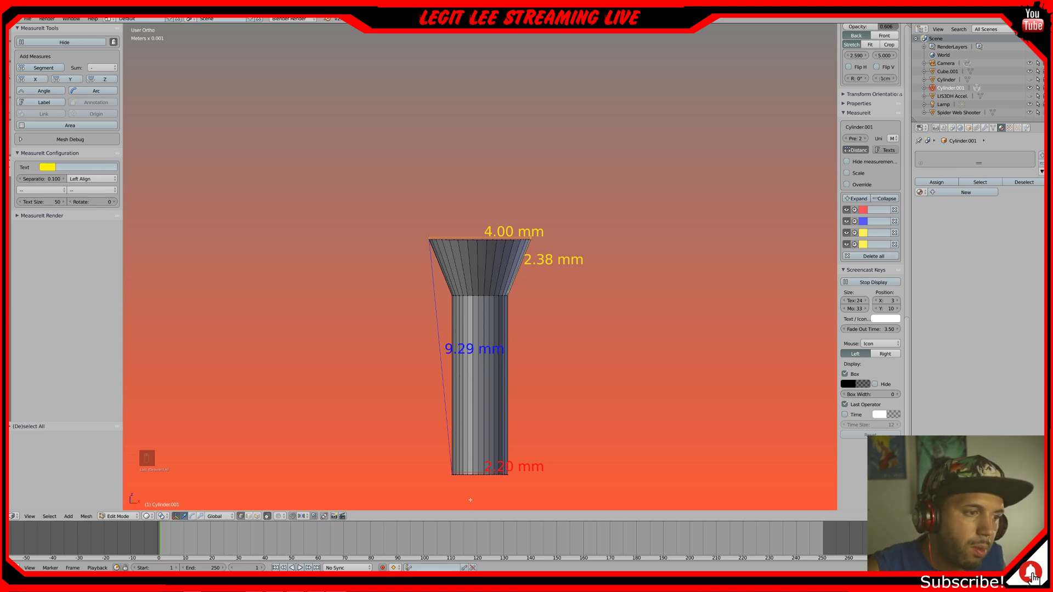
pyautogui.keyDown('shift'); pyautogui.moveTo(535, 474); pyautogui.dragTo(569, 318, button='middle'); pyautogui.keyUp('shift')
pyautogui.scroll(3, 569, 317)
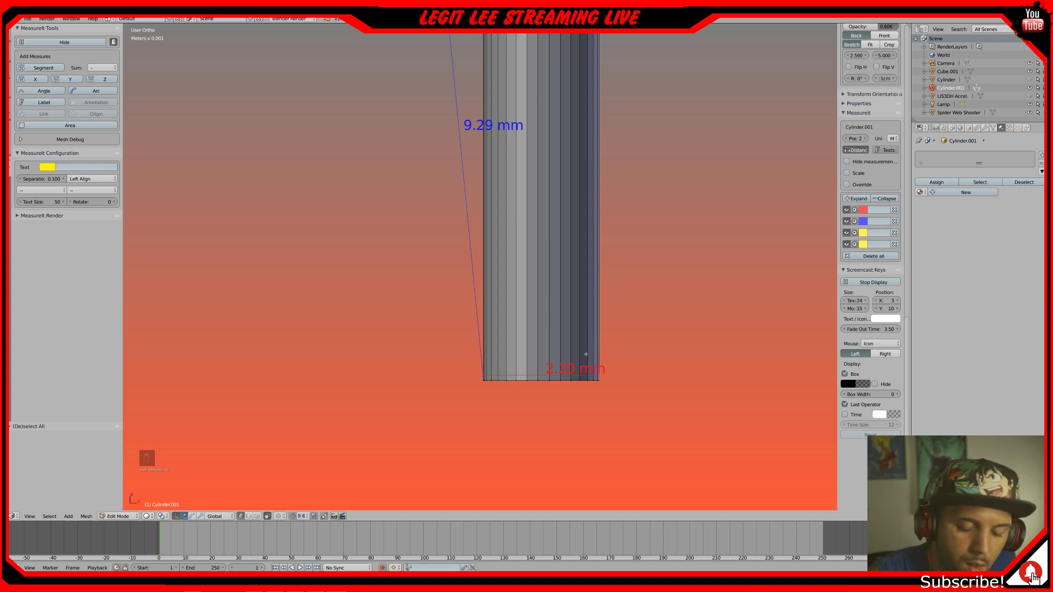
pyautogui.press('KP_1')
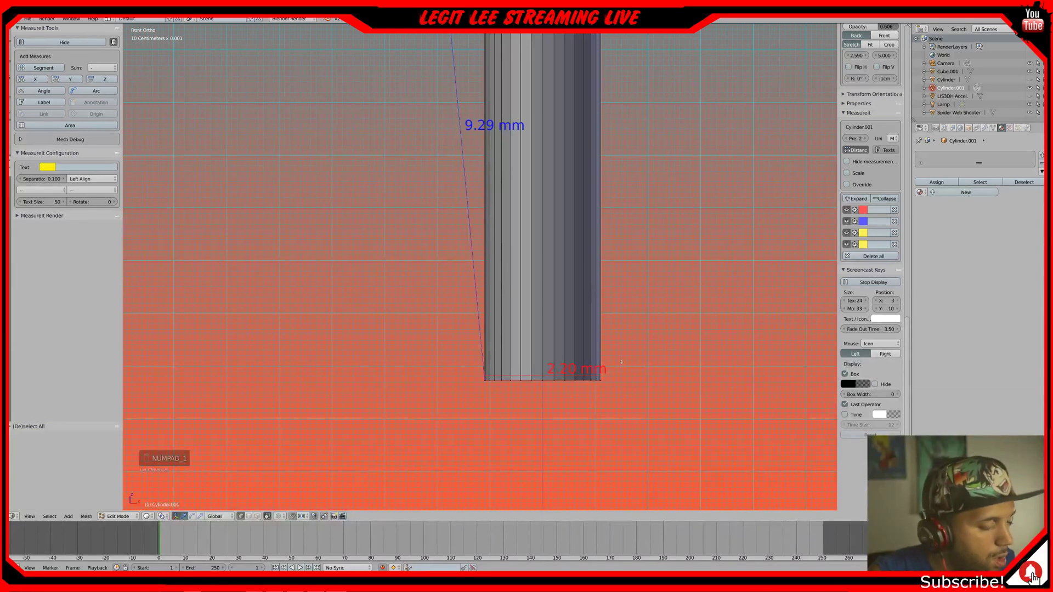
# - Add a loop cut around the cylinder's shaft and slide it down to about 0.61 mm above the lower end
pyautogui.press('a')
pyautogui.press('a')
pyautogui.press('a')
pyautogui.press('a')
pyautogui.press('a')
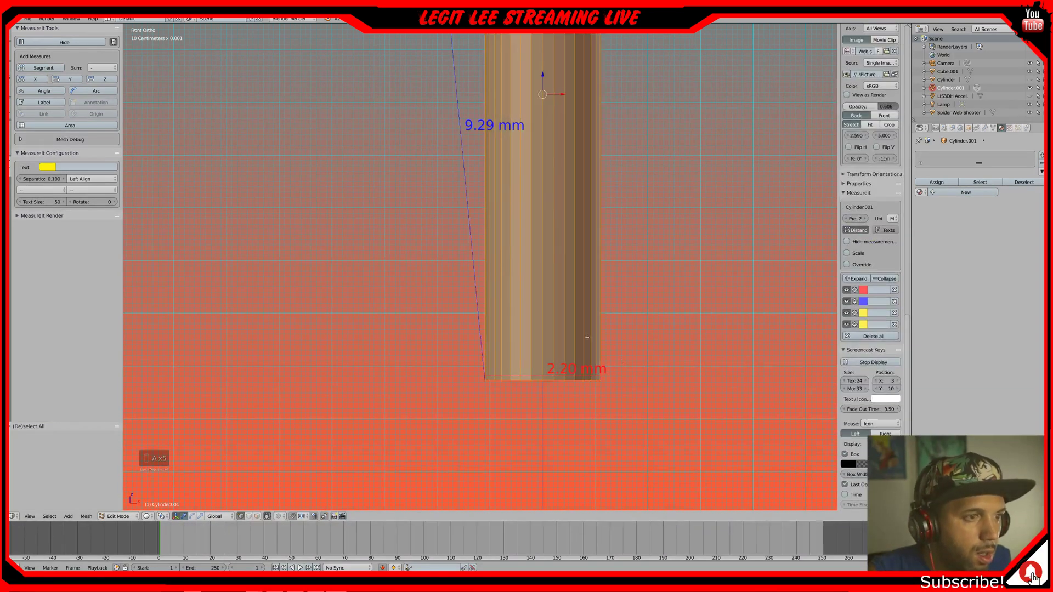
pyautogui.hotkey('ctrl', 'f')
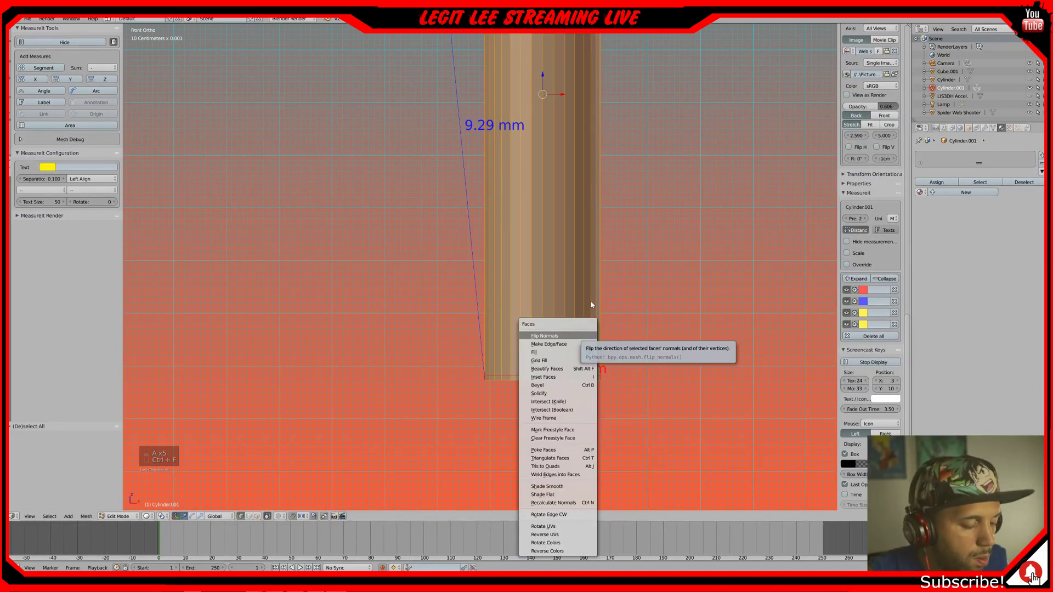
pyautogui.hotkey('ctrl', 'r')
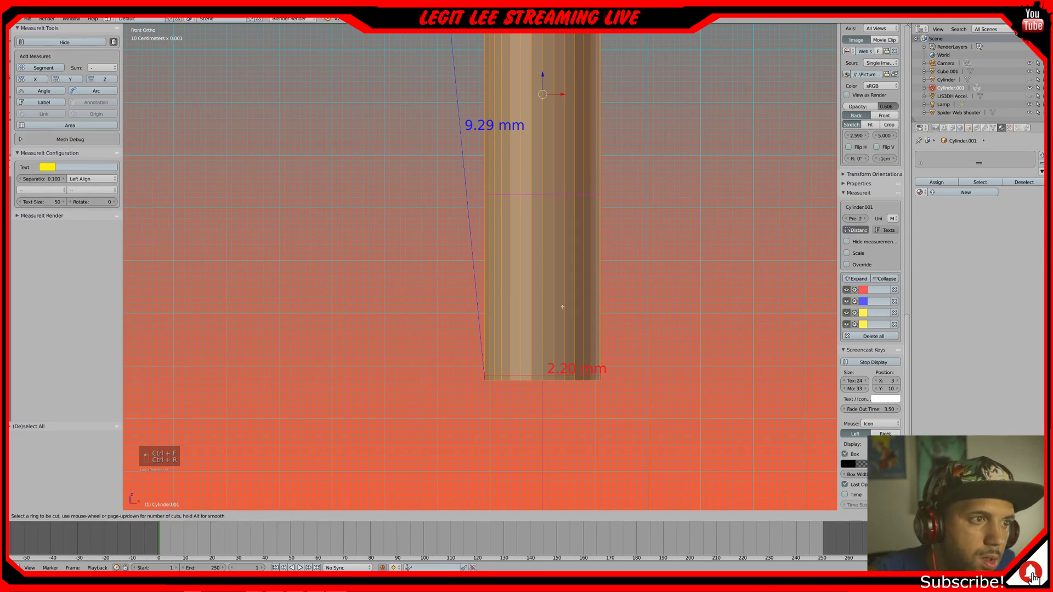
pyautogui.click(563, 307)
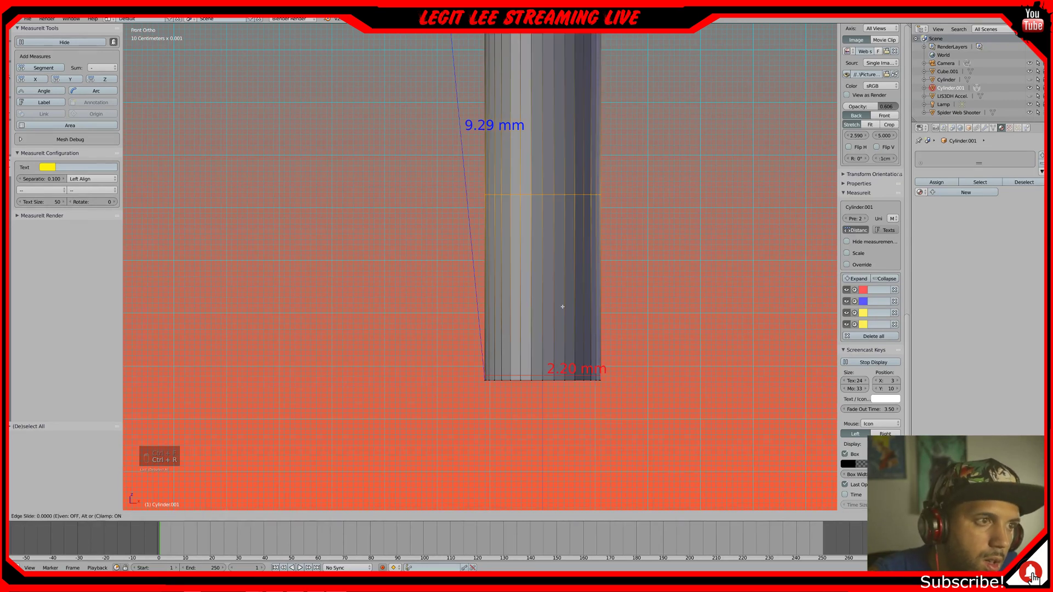
pyautogui.click(560, 464)
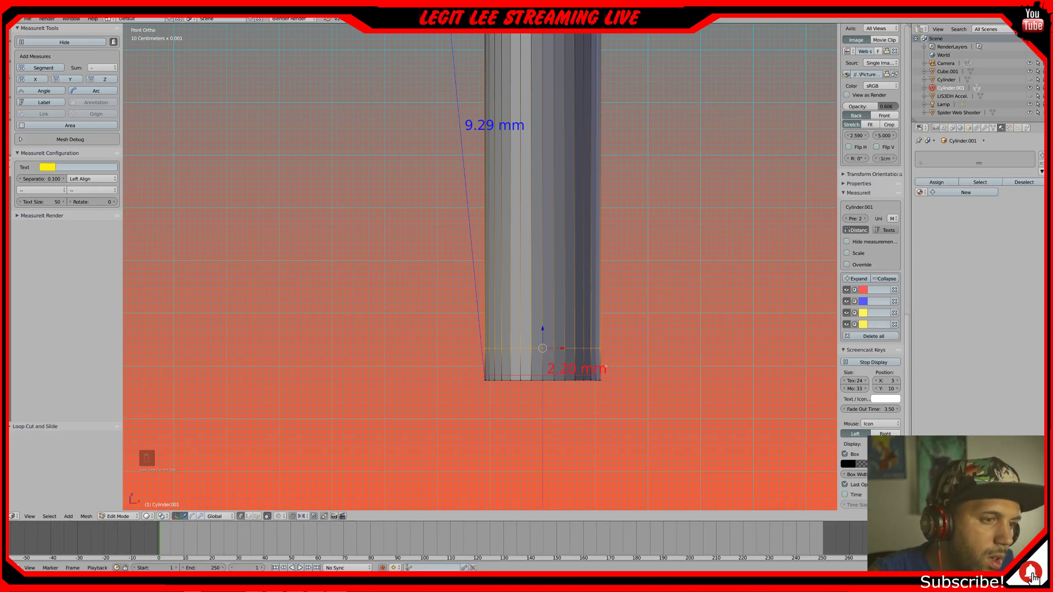
# - In right view with edge selection, select a vertical edge below the new loop and add a yellow segment measure to it
pyautogui.press('a')
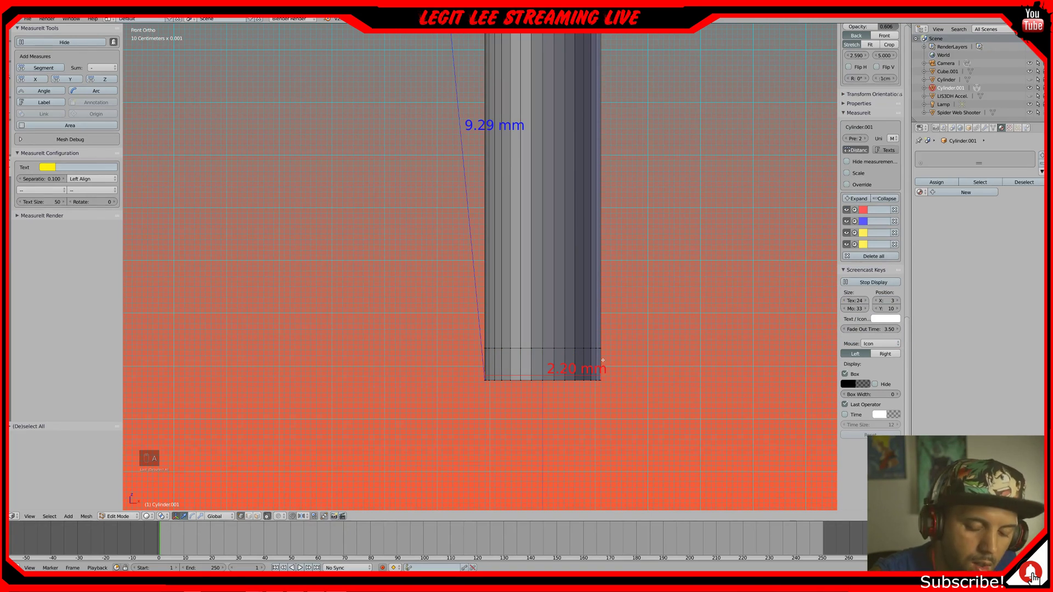
pyautogui.press('KP_3')
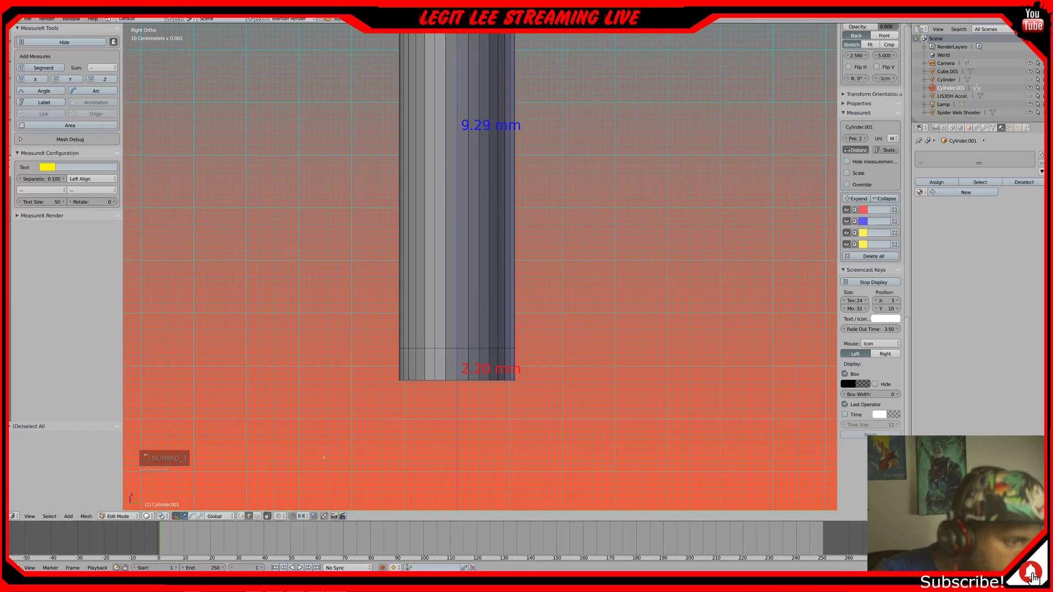
pyautogui.click(457, 363)
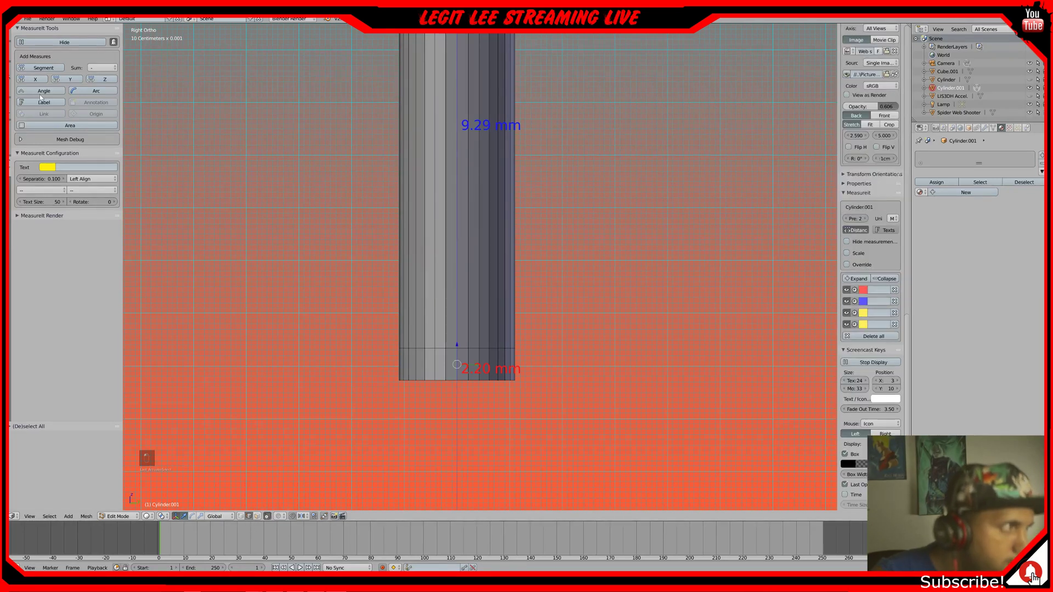
pyautogui.click(44, 67)
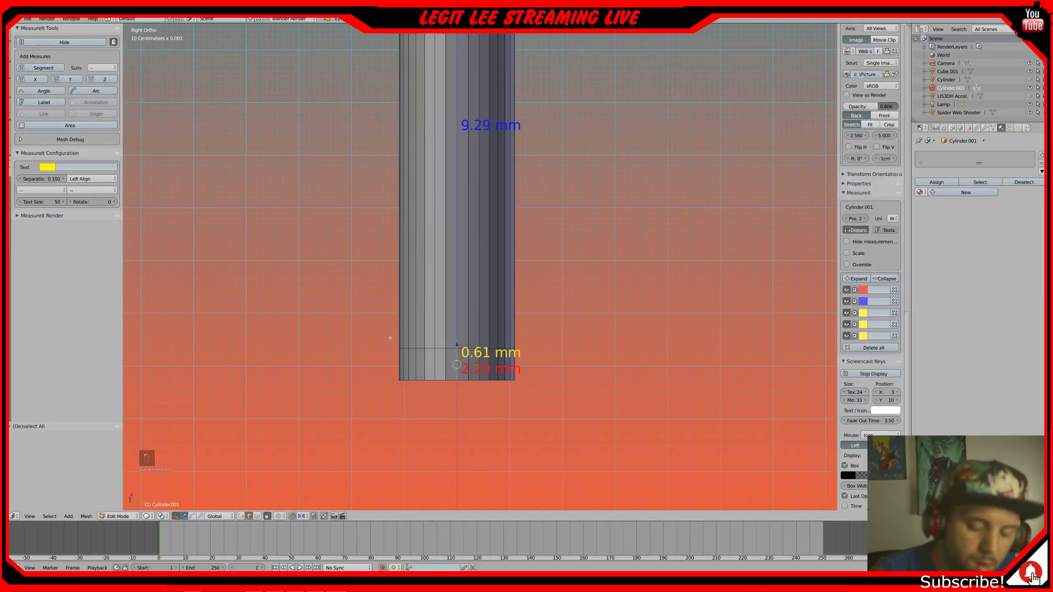
# - Box-select the lower loop cut in wireframe front view and edge-slide it up until the section below it is 1.00 mm tall
pyautogui.press('KP_1')
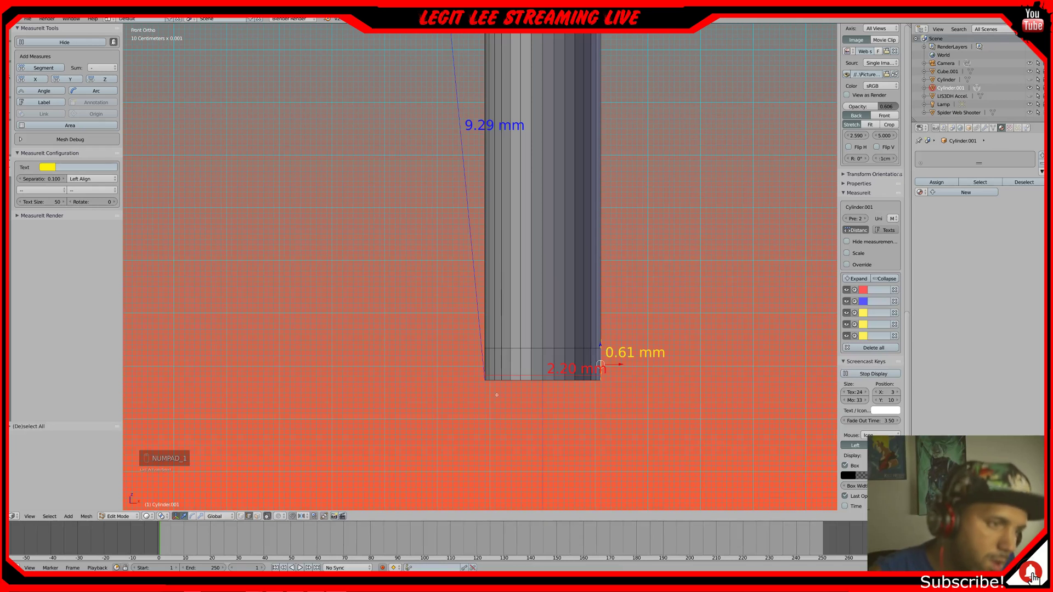
pyautogui.press('a')
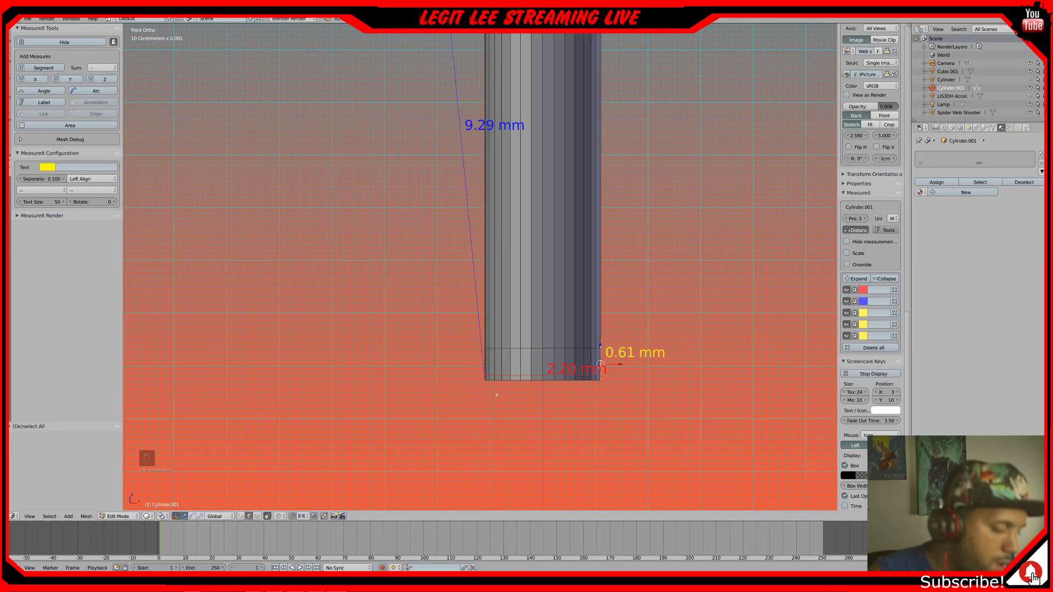
pyautogui.press('z')
pyautogui.press('b')
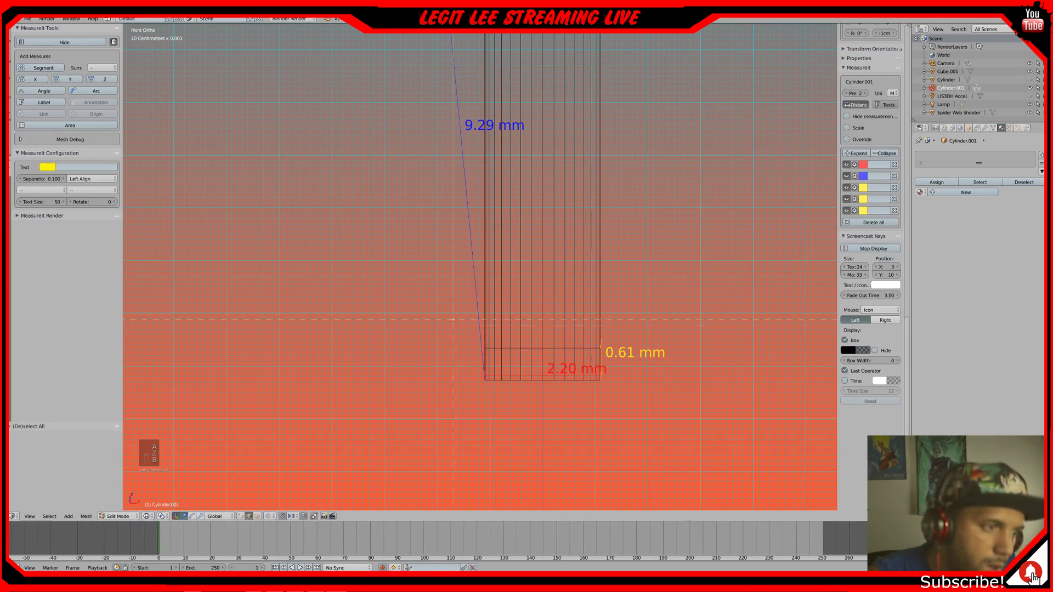
pyautogui.moveTo(453, 320); pyautogui.dragTo(661, 368)
pyautogui.press('g')
pyautogui.press('g')
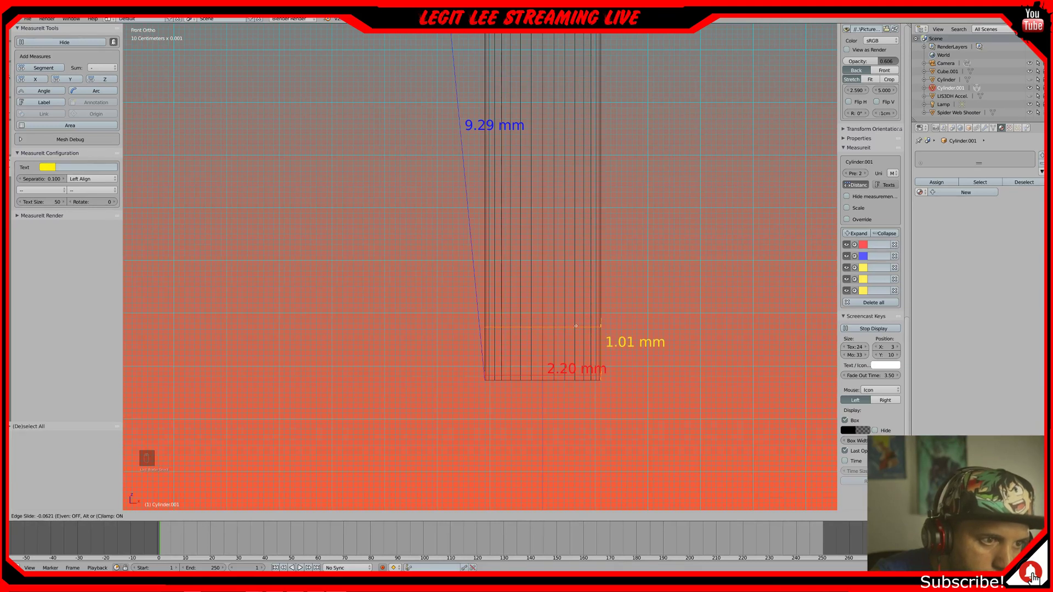
pyautogui.click(576, 326)
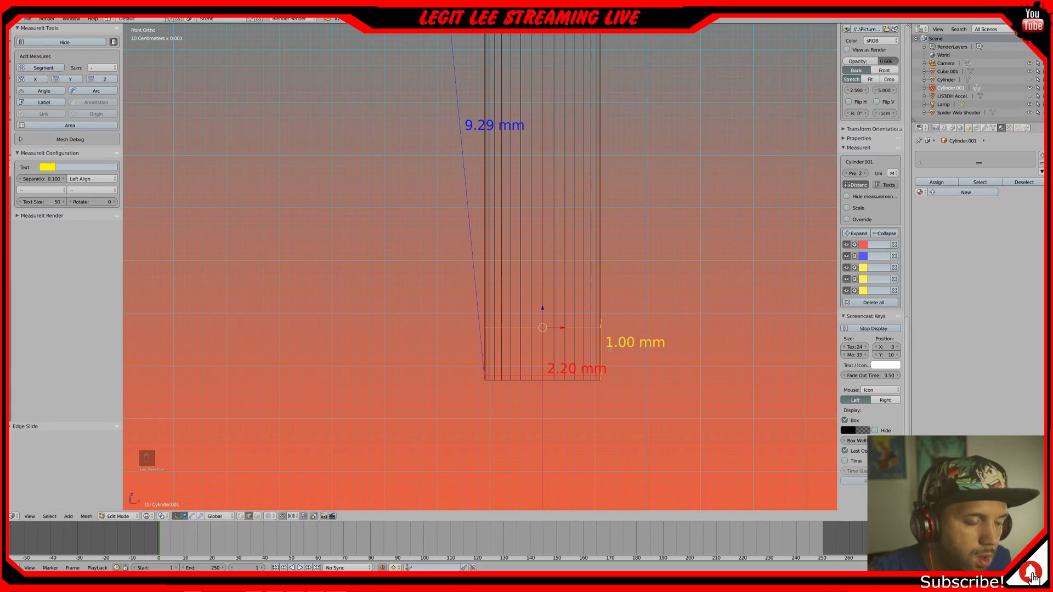
# - Box-select the cylinder's bottom rim and scale it down in bottom view to a near point about 0.10 mm in diameter
pyautogui.press('a')
pyautogui.press('b')
pyautogui.moveTo(623, 370); pyautogui.dragTo(414, 405)
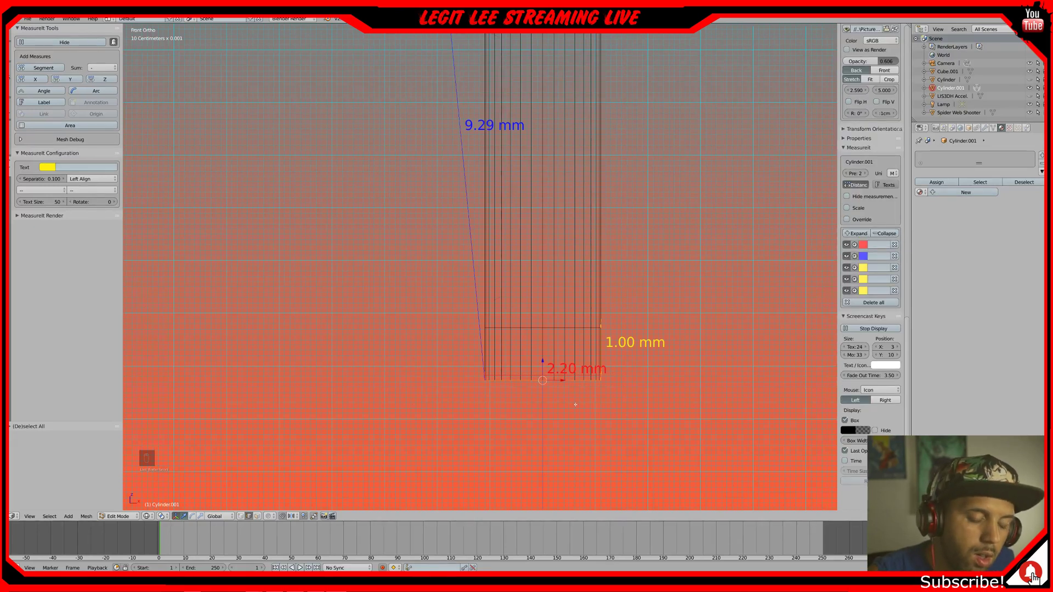
pyautogui.press('ctrl+KP_7')
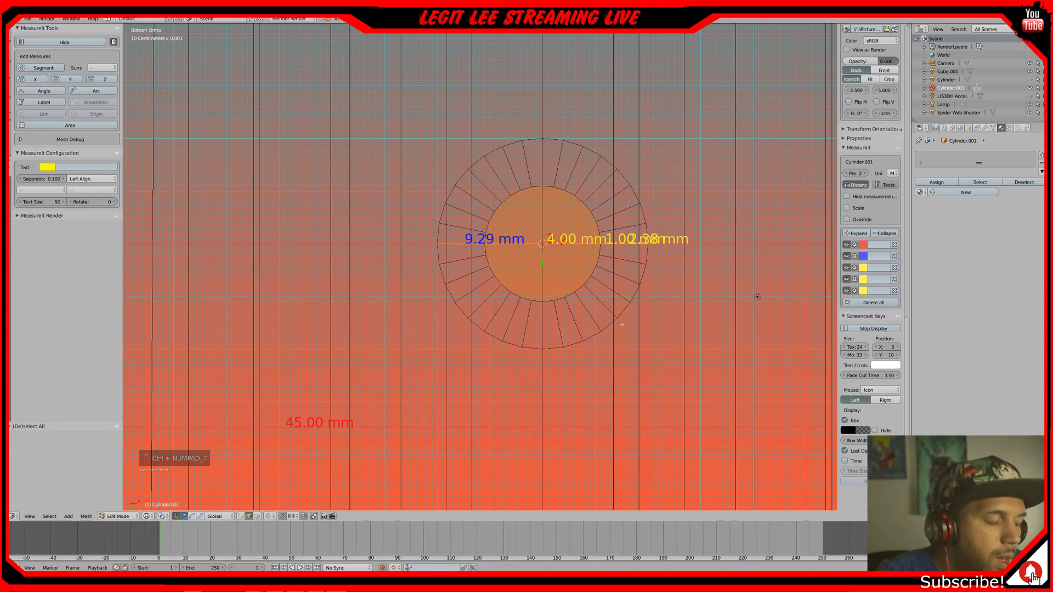
pyautogui.press('s')
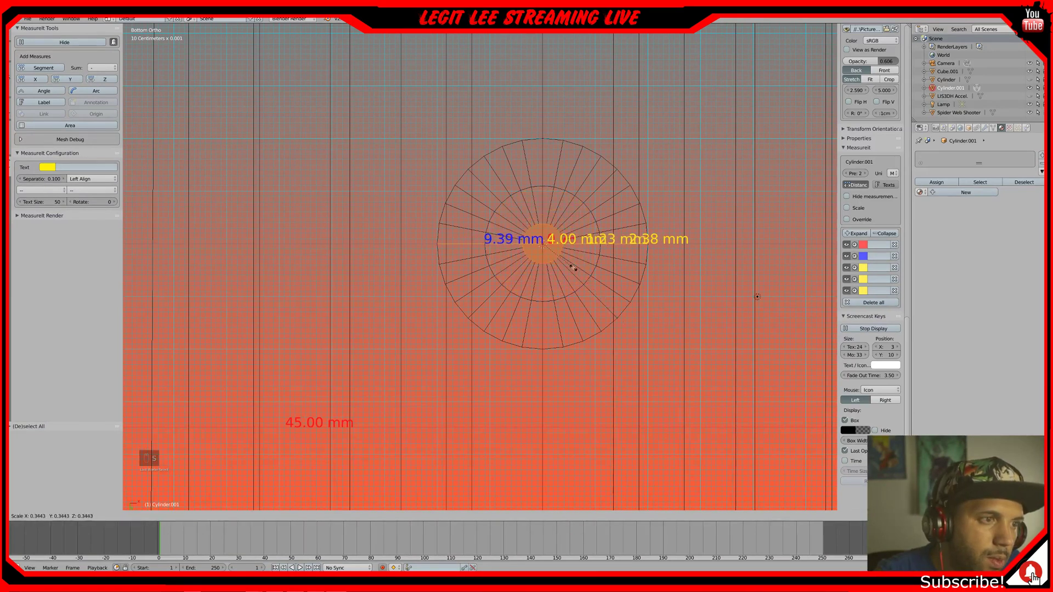
pyautogui.click(560, 258)
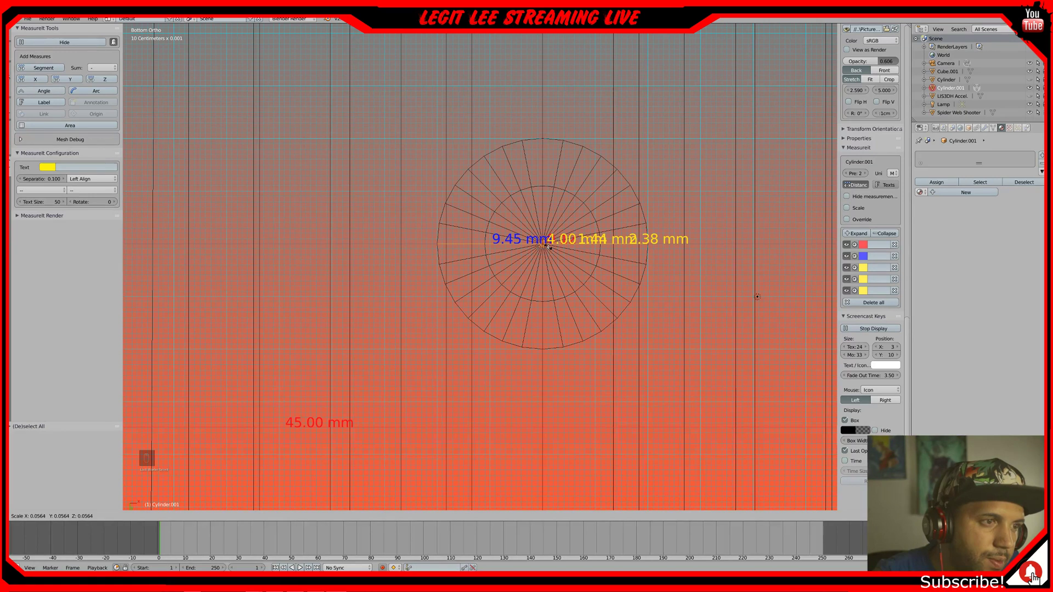
pyautogui.click(547, 247)
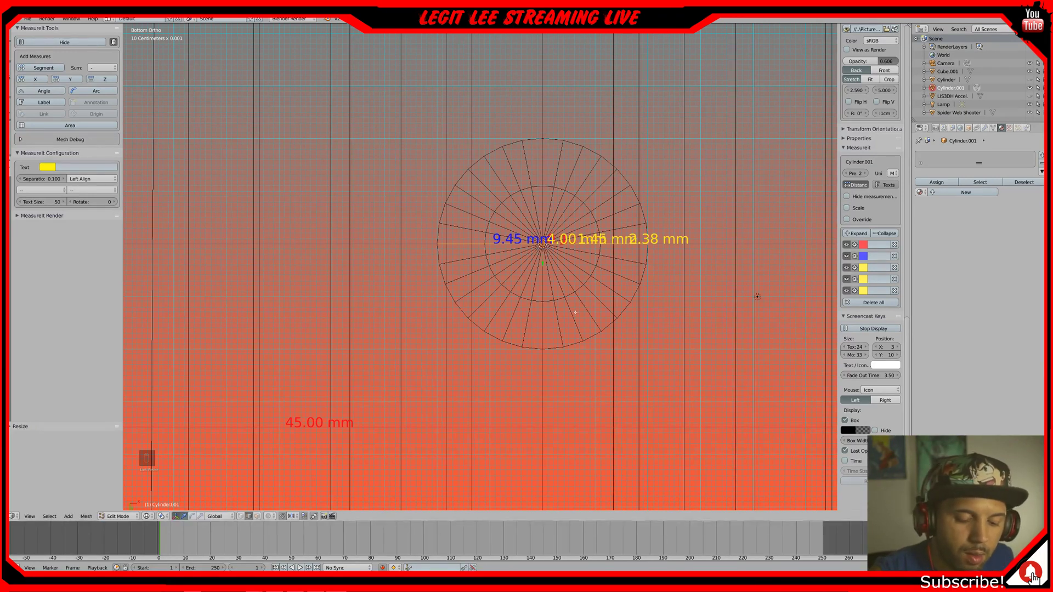
# - Examine the pointed pin in solid display from the front and together with the web shooter body from above
pyautogui.press('KP_7')
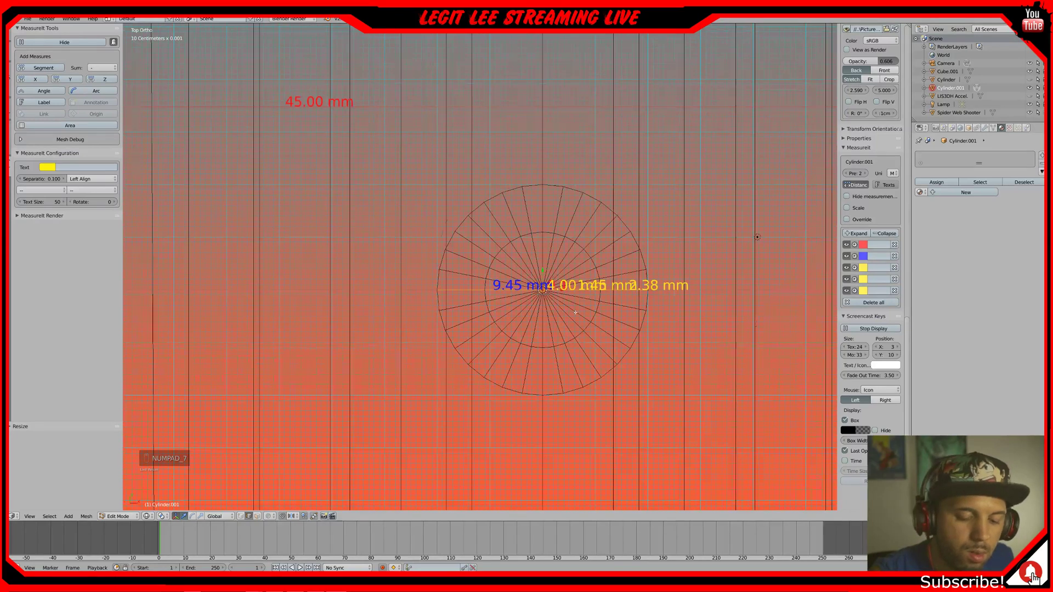
pyautogui.press('KP_1')
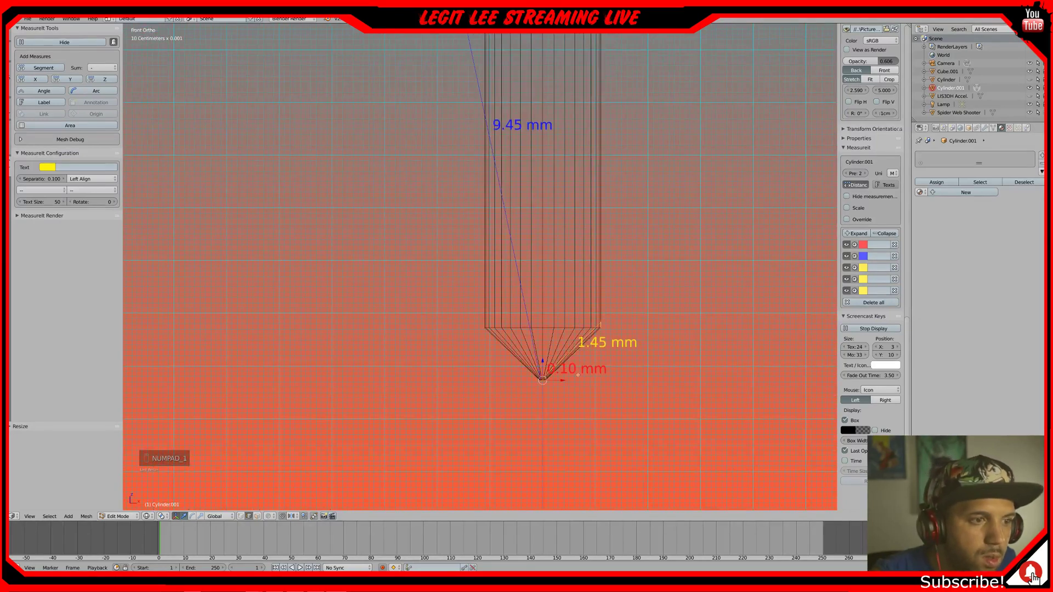
pyautogui.scroll(-2, 578, 374)
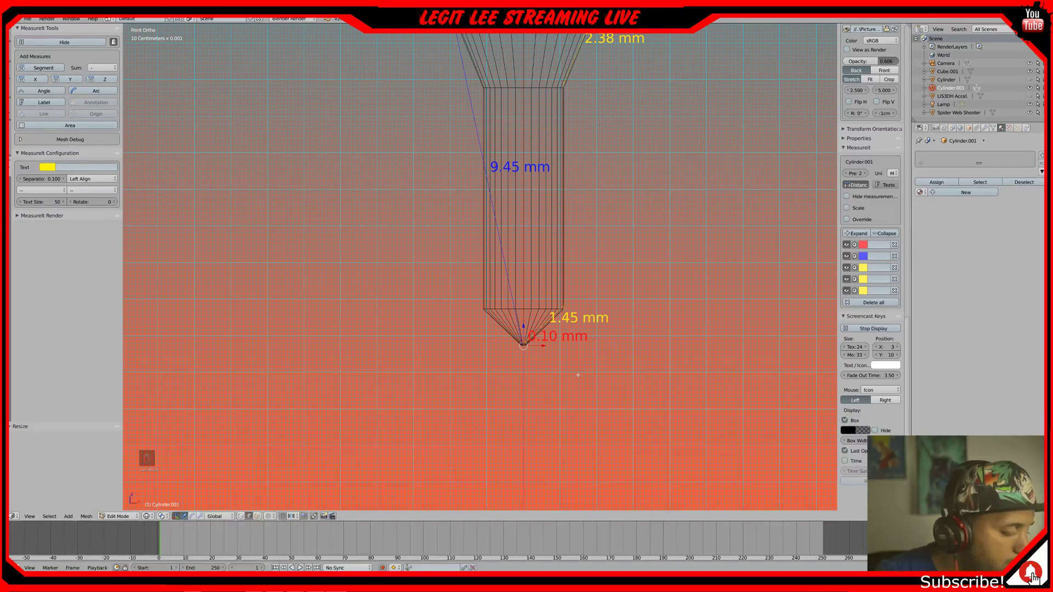
pyautogui.press('z')
pyautogui.scroll(-2, 580, 351)
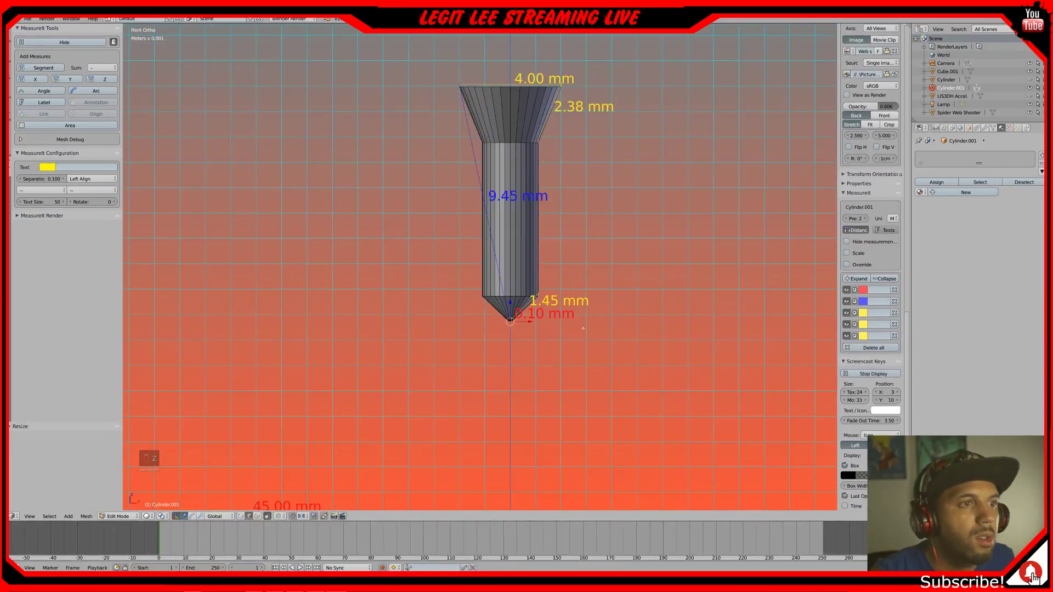
pyautogui.keyDown('shift'); pyautogui.moveTo(600, 271); pyautogui.dragTo(580, 377, button='middle'); pyautogui.keyUp('shift')
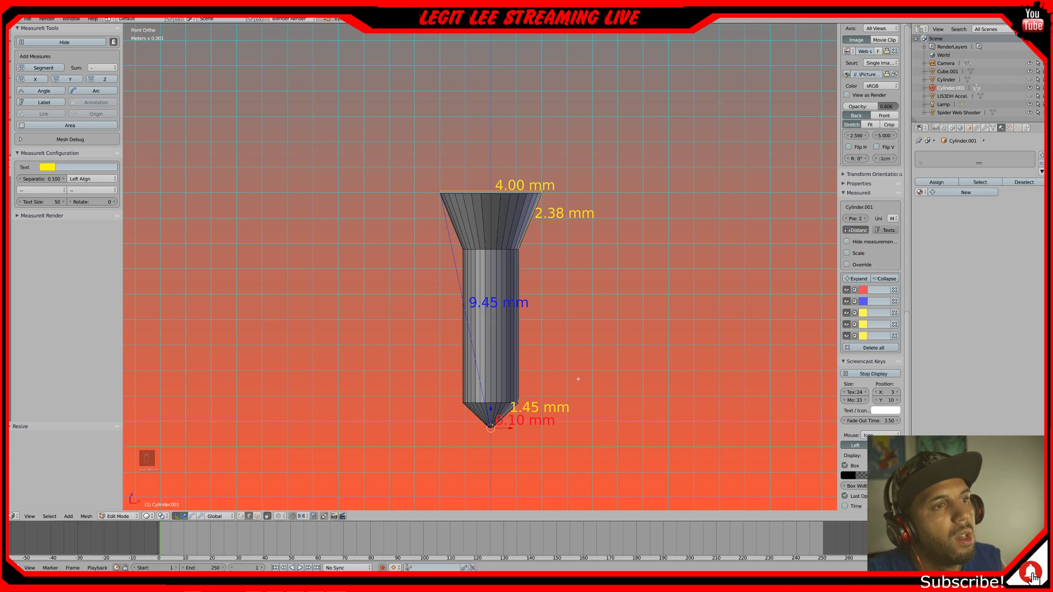
pyautogui.scroll(-6, 578, 379)
pyautogui.moveTo(572, 391); pyautogui.dragTo(574, 440, button='middle')
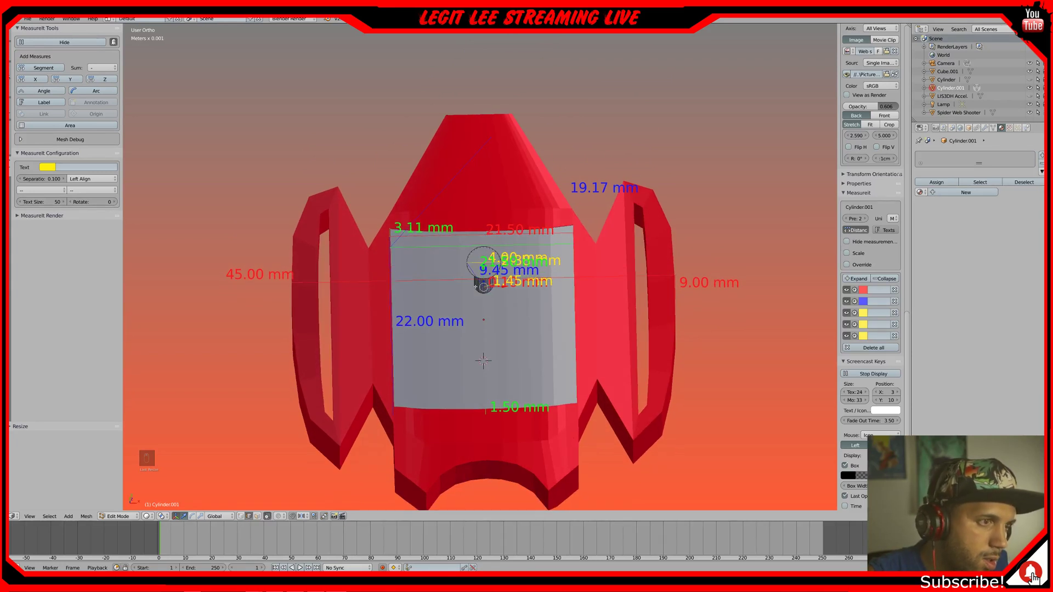
pyautogui.moveTo(463, 286)
pyautogui.mouseDown(button='middle')
pyautogui.moveTo(464, 335)
pyautogui.moveTo(465, 283)
pyautogui.mouseUp(button='middle')
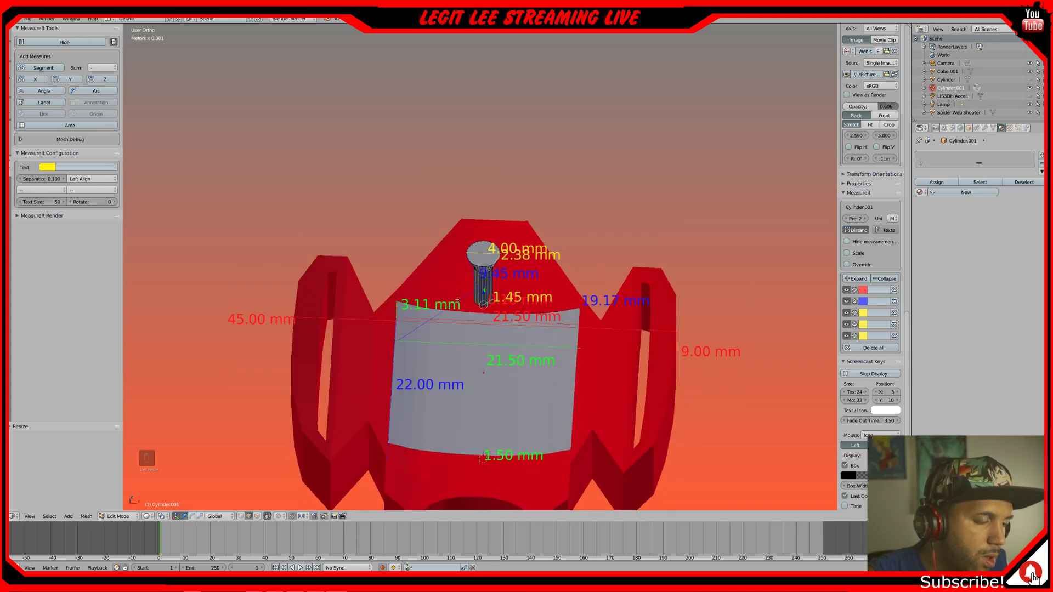
# - In object mode and top view, move the pin along Y by about -7.73 mm, close to the grey plate's 1.50 mm edge
pyautogui.press('a')
pyautogui.press('a')
pyautogui.press('a')
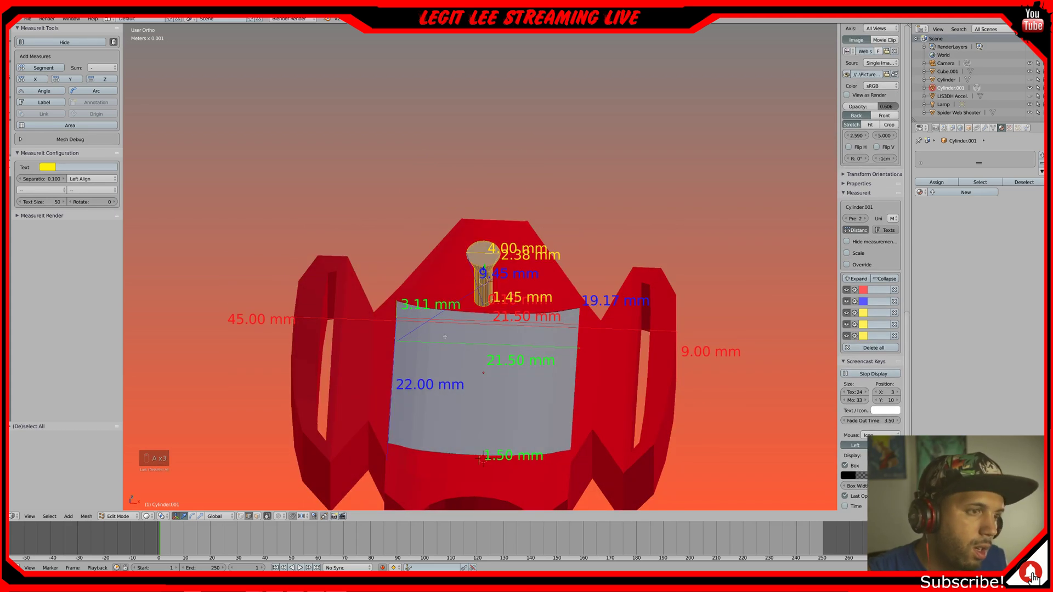
pyautogui.press('Tab')
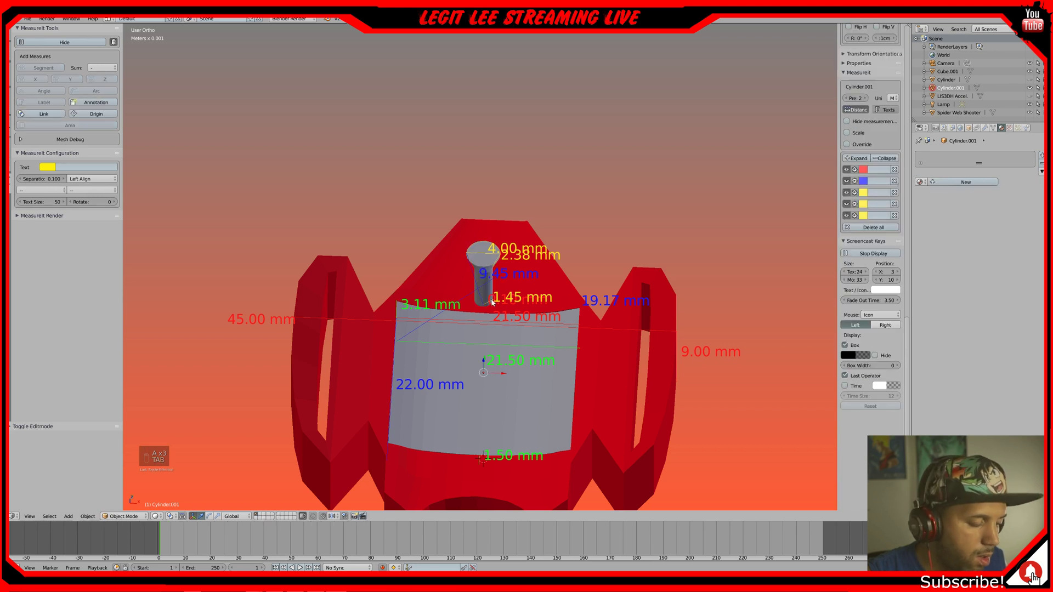
pyautogui.moveTo(492, 304); pyautogui.dragTo(489, 331, button='middle')
pyautogui.press('KP_7')
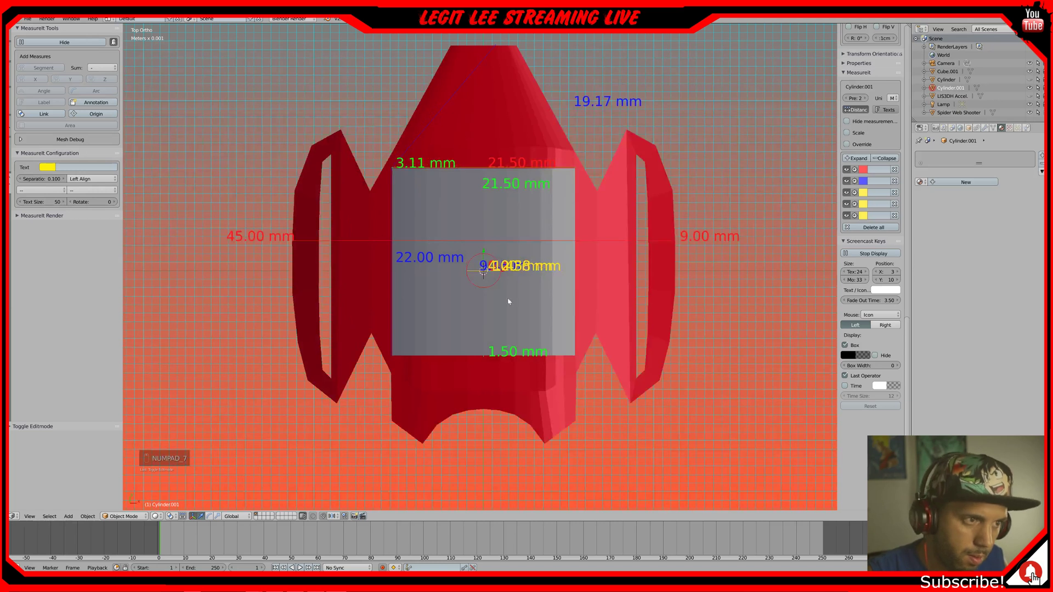
pyautogui.press('g')
pyautogui.press('y')
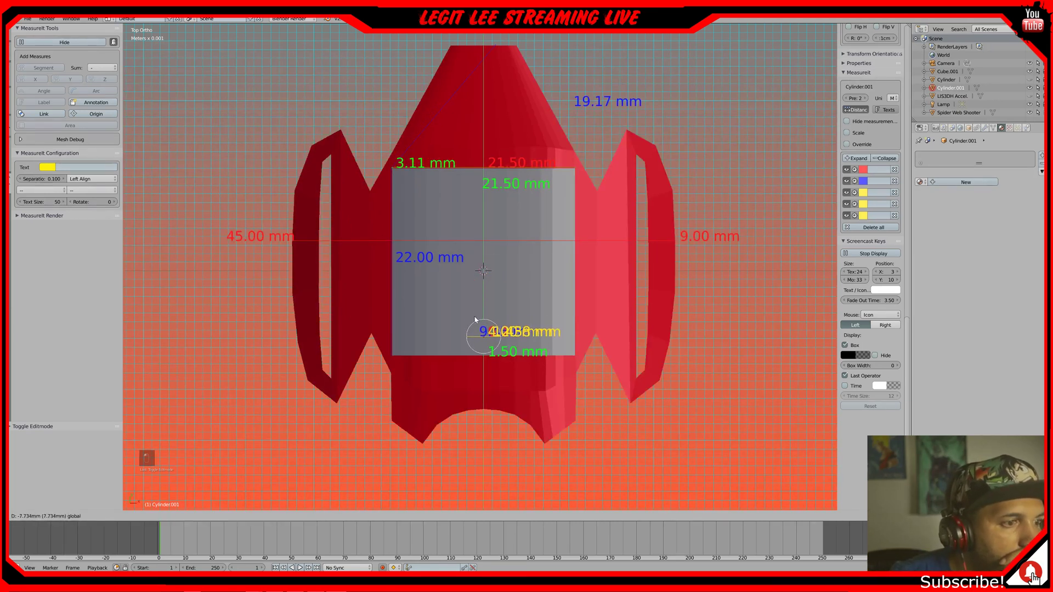
pyautogui.click(475, 321)
# - Nudge the pin along Y in two small moves, the second about 0.28 mm, away from the grey plate's 1.50 mm edge
pyautogui.scroll(4, 482, 329)
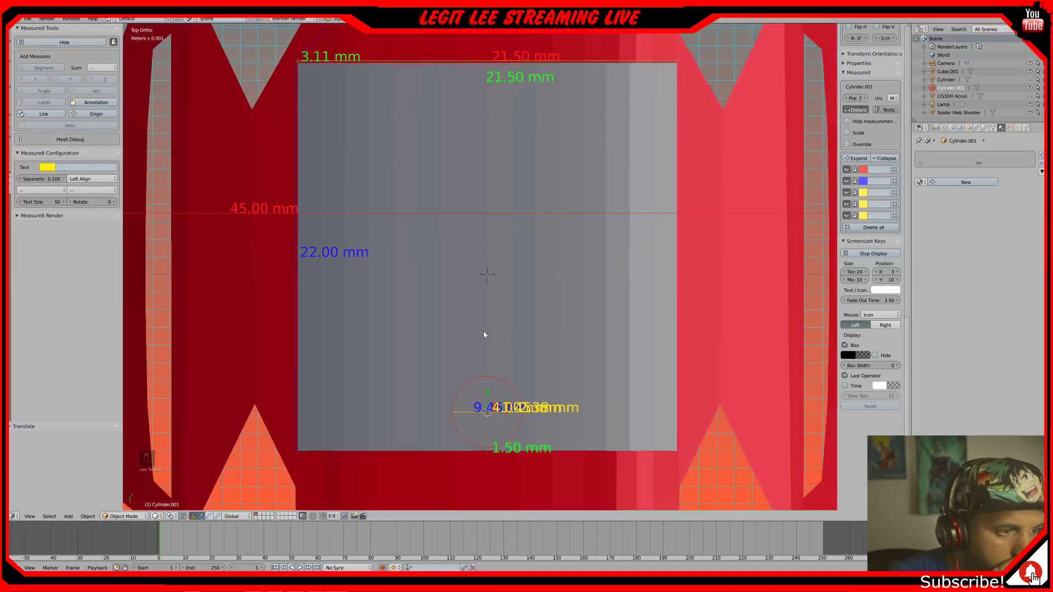
pyautogui.keyDown('shift'); pyautogui.moveTo(484, 334); pyautogui.dragTo(487, 265, button='middle'); pyautogui.keyUp('shift')
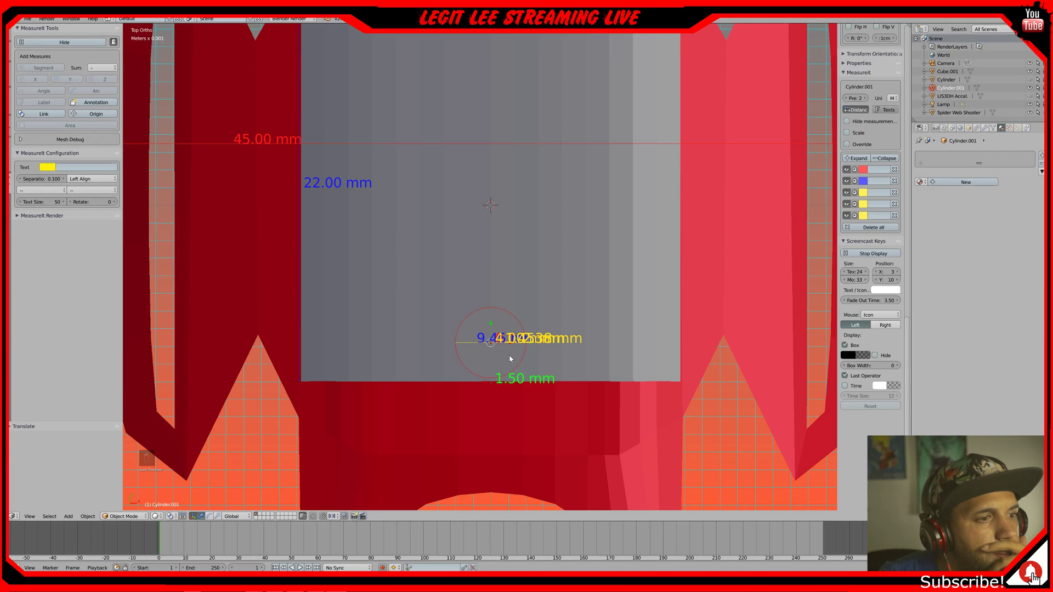
pyautogui.press('g')
pyautogui.press('y')
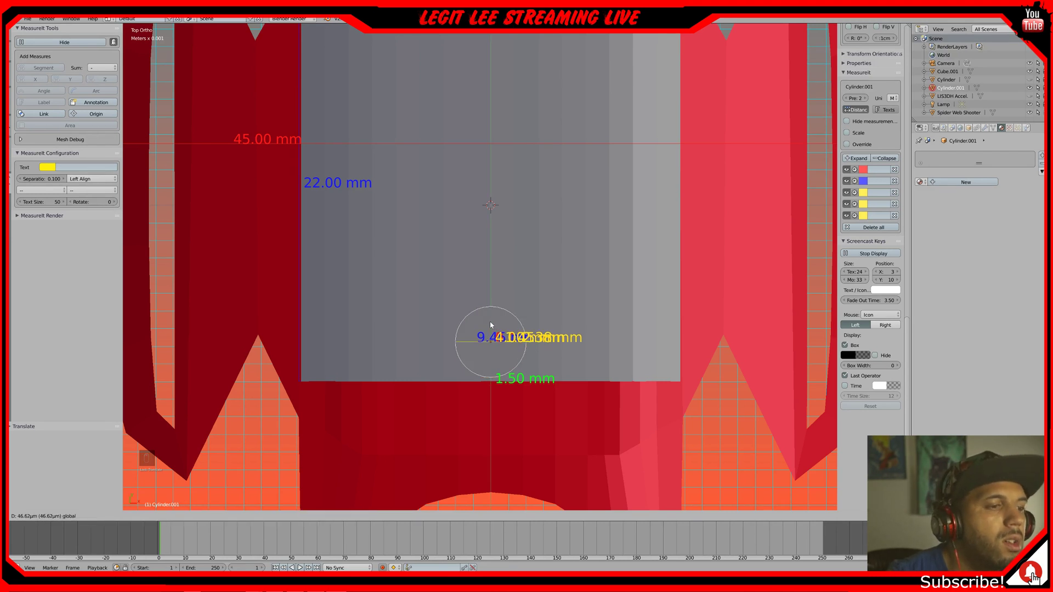
pyautogui.click(491, 325)
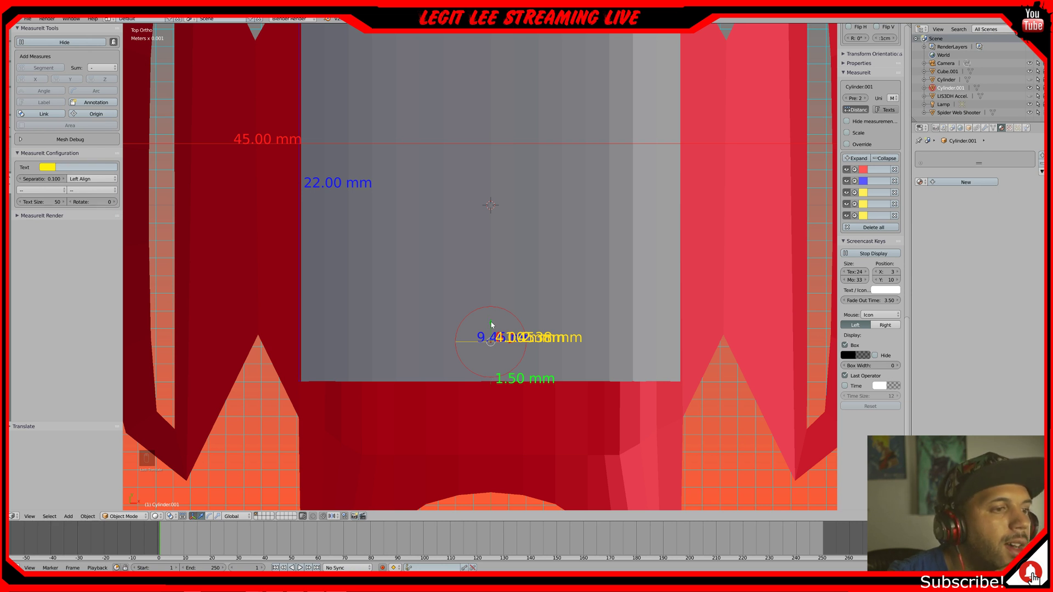
pyautogui.press('g')
pyautogui.press('y')
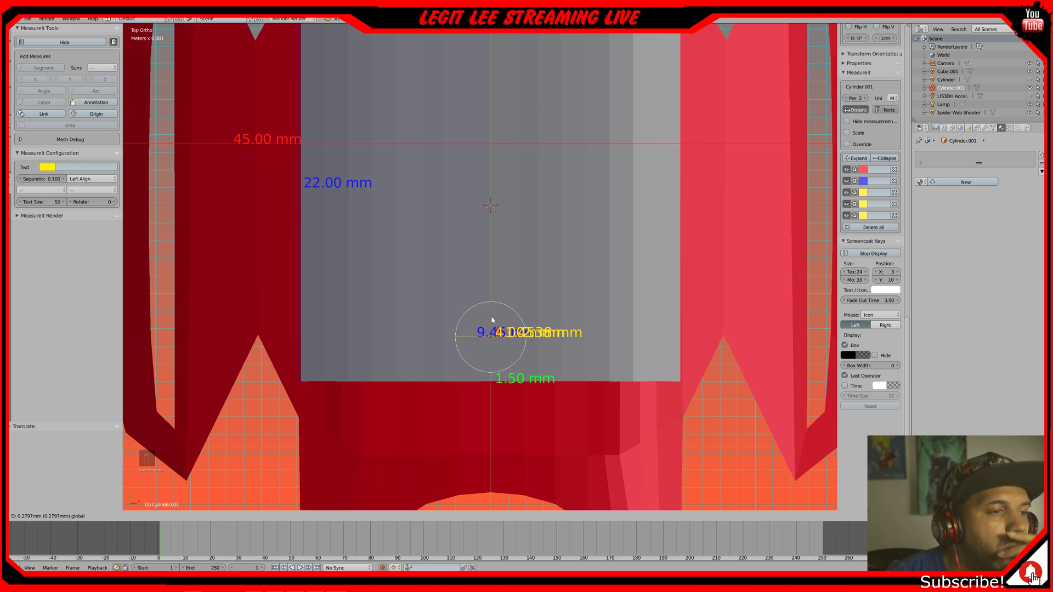
pyautogui.click(492, 316)
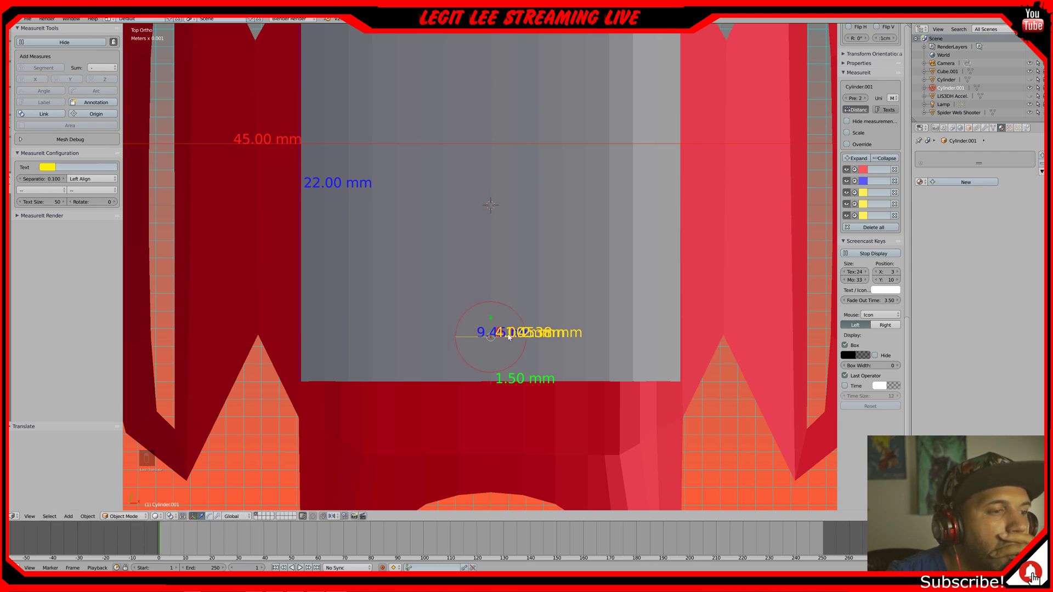
# - Move the pin about -8.69 mm along X to the grey plate's -X edge and shift it slightly along Y towards the 1.50 mm edge
pyautogui.press('g')
pyautogui.press('x')
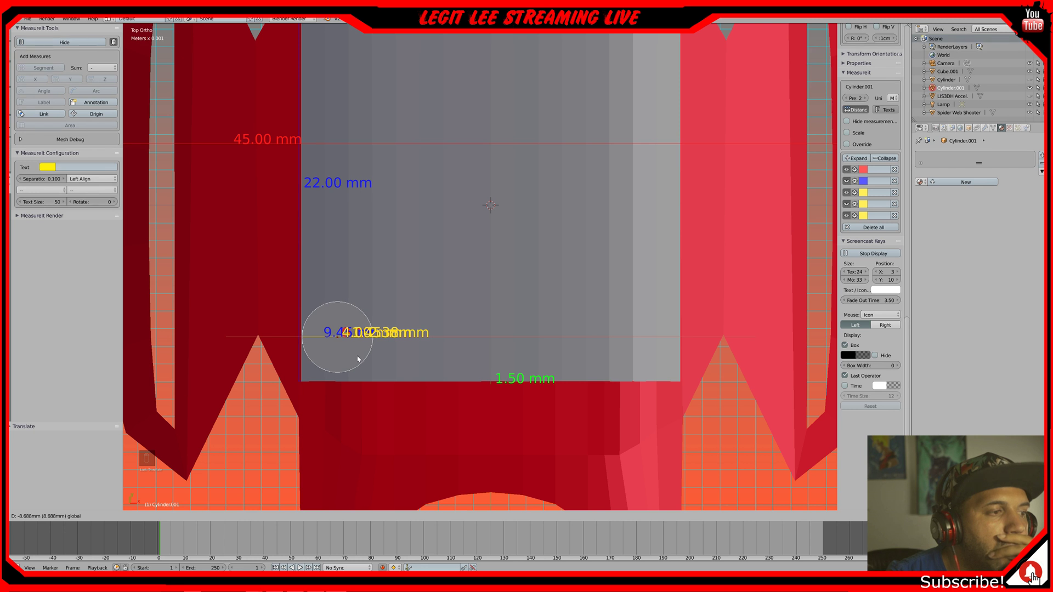
pyautogui.click(358, 359)
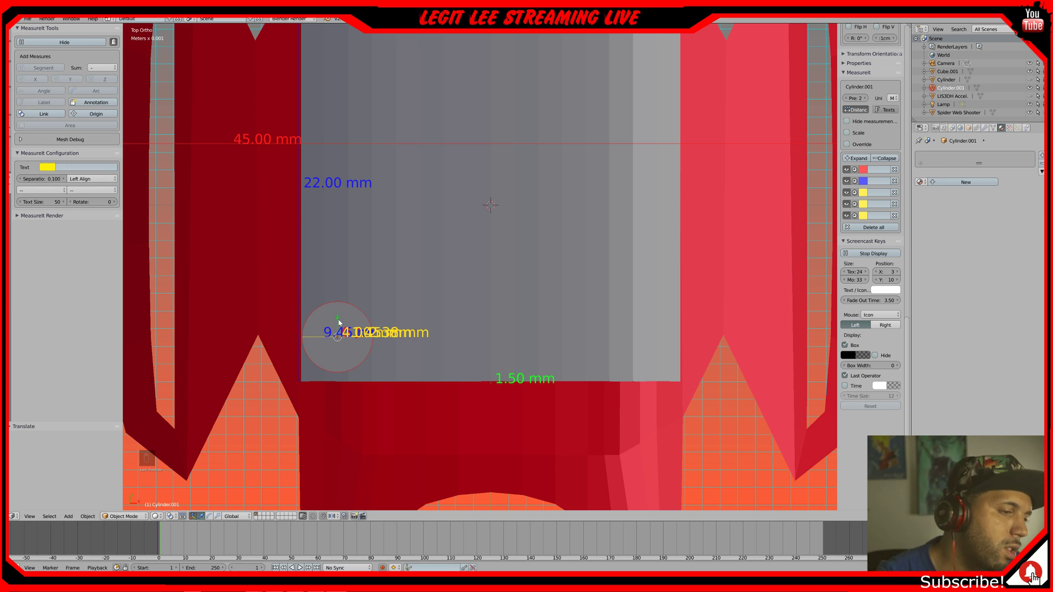
pyautogui.keyDown('shift'); pyautogui.moveTo(338, 322); pyautogui.dragTo(421, 277, button='middle'); pyautogui.keyUp('shift')
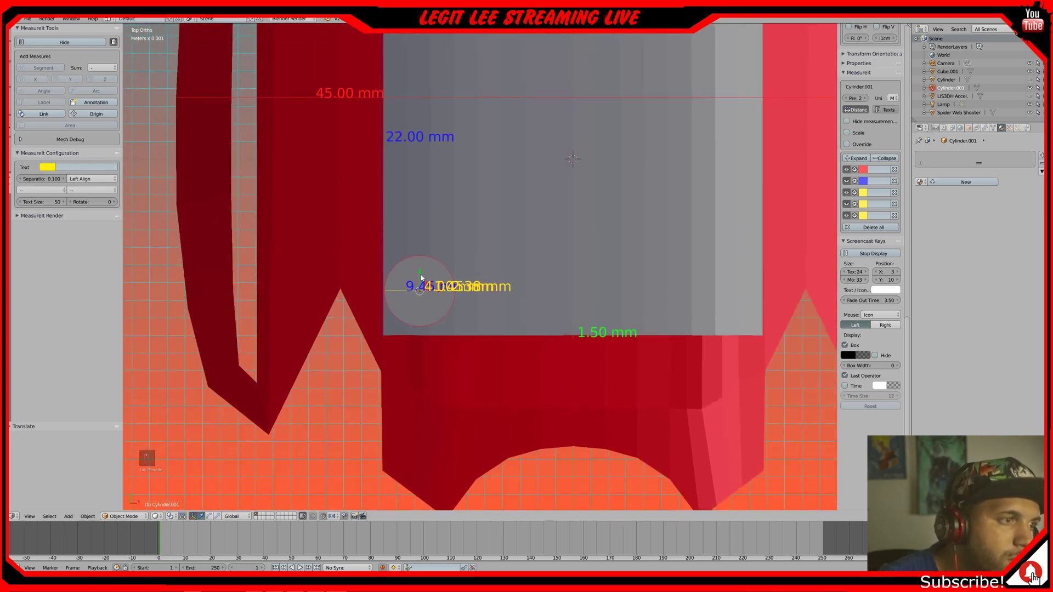
pyautogui.moveTo(419, 269); pyautogui.dragTo(416, 282)
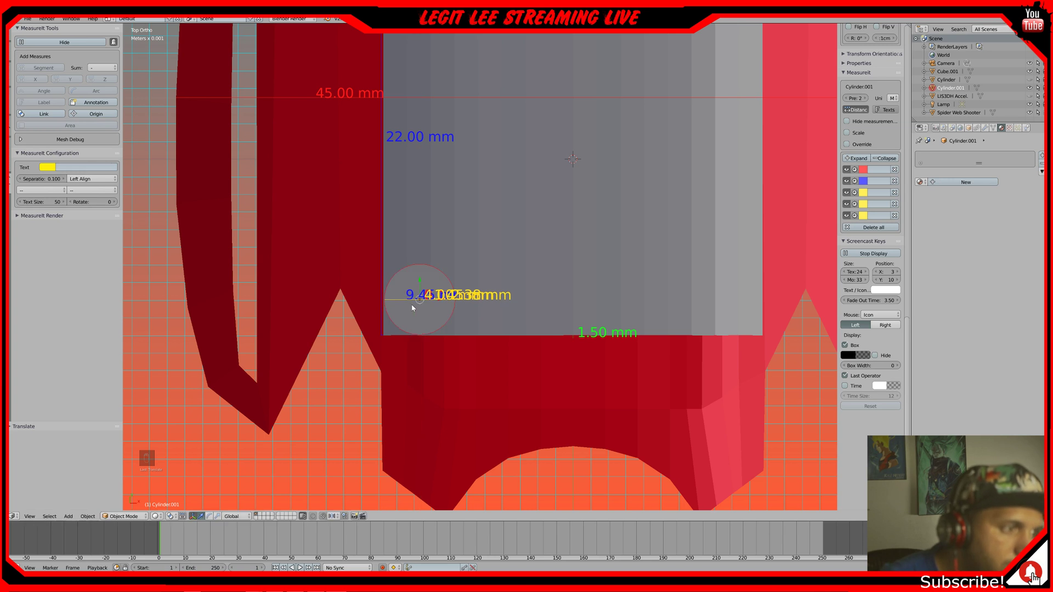
# - Fine-tune the pin at the plate's corner, about -0.02 mm along Y and -0.03 mm along X, until its head meets both plate edges
pyautogui.scroll(5, 412, 308)
pyautogui.keyDown('shift'); pyautogui.moveTo(381, 299); pyautogui.dragTo(522, 287, button='middle'); pyautogui.keyUp('shift')
pyautogui.scroll(3, 522, 287)
pyautogui.keyDown('shift'); pyautogui.moveTo(470, 335); pyautogui.dragTo(484, 232, button='middle'); pyautogui.keyUp('shift')
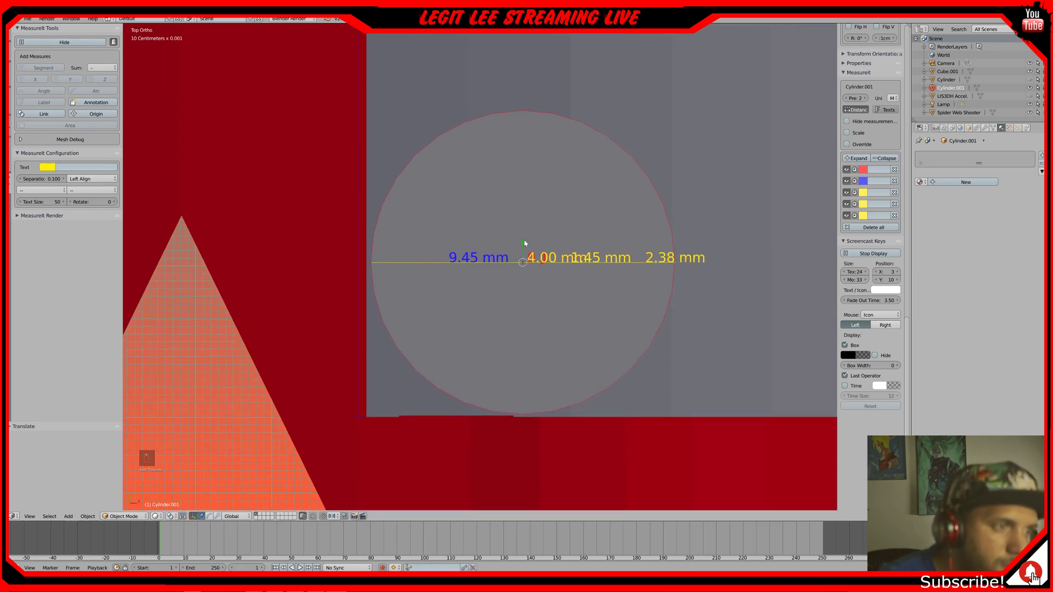
pyautogui.press('g')
pyautogui.press('y')
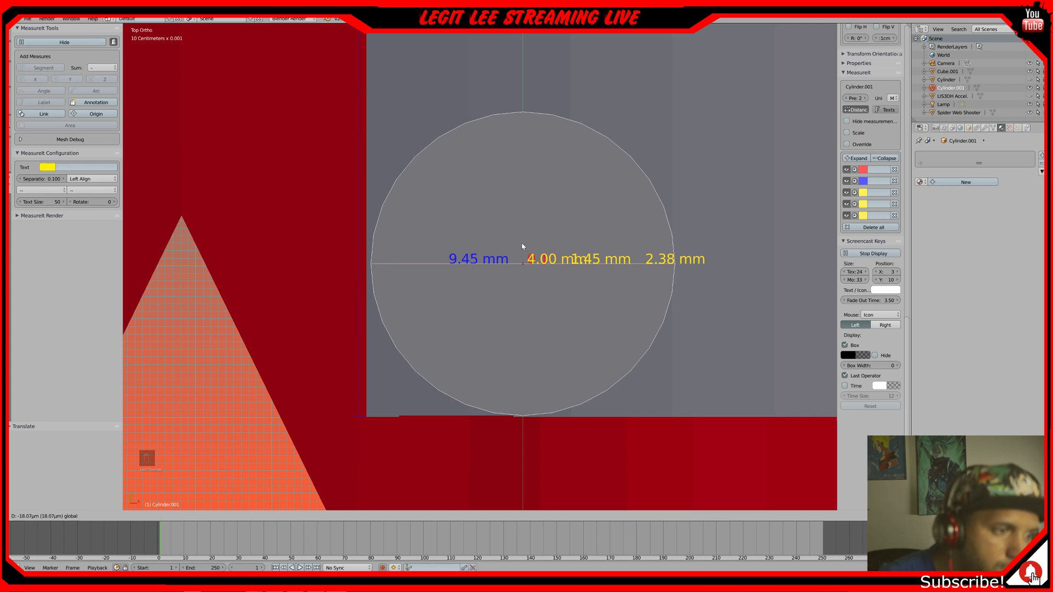
pyautogui.click(523, 247)
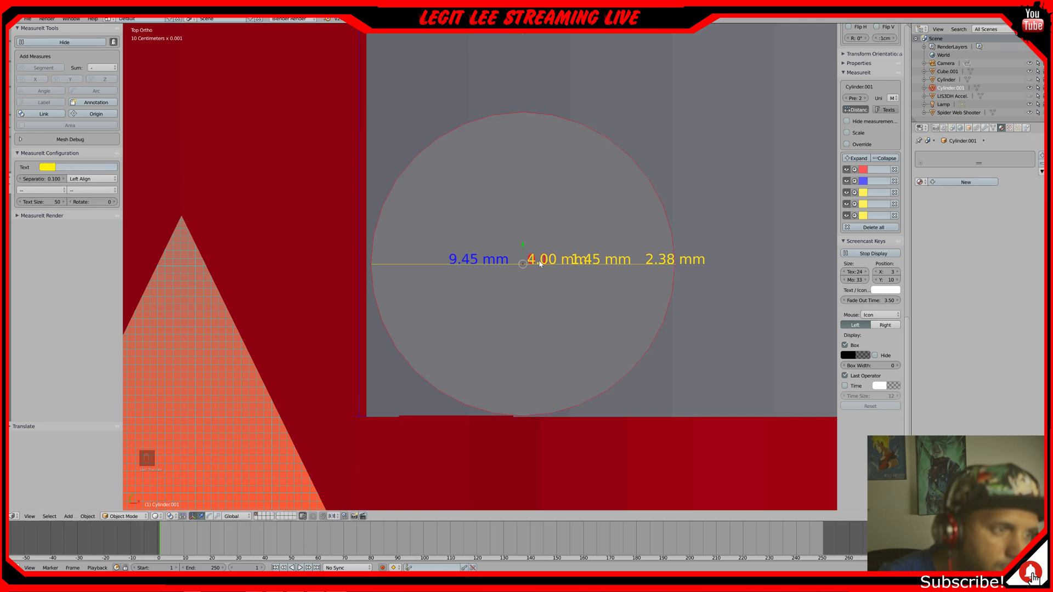
pyautogui.press('g')
pyautogui.press('x')
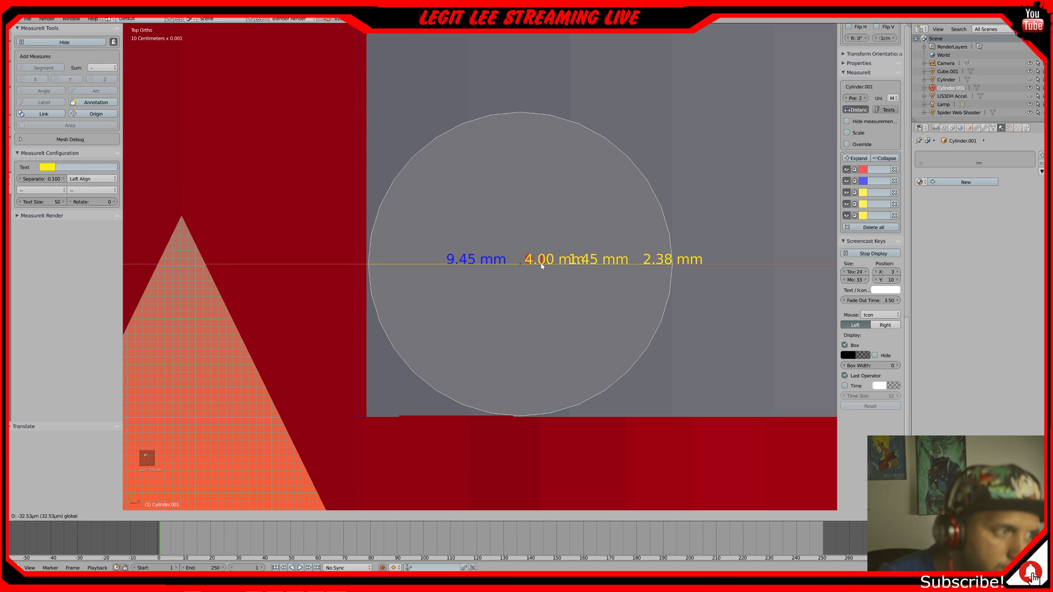
pyautogui.click(540, 265)
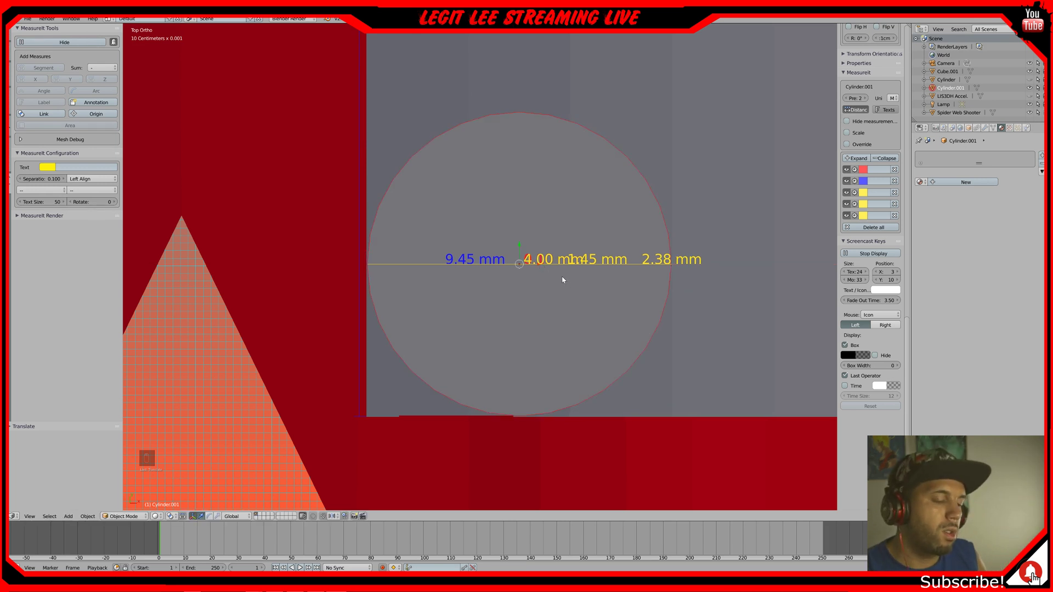
# - Offset the pin inward from the plate's corner by one snapped step along Y and 1 mm along X
pyautogui.scroll(-5, 564, 281)
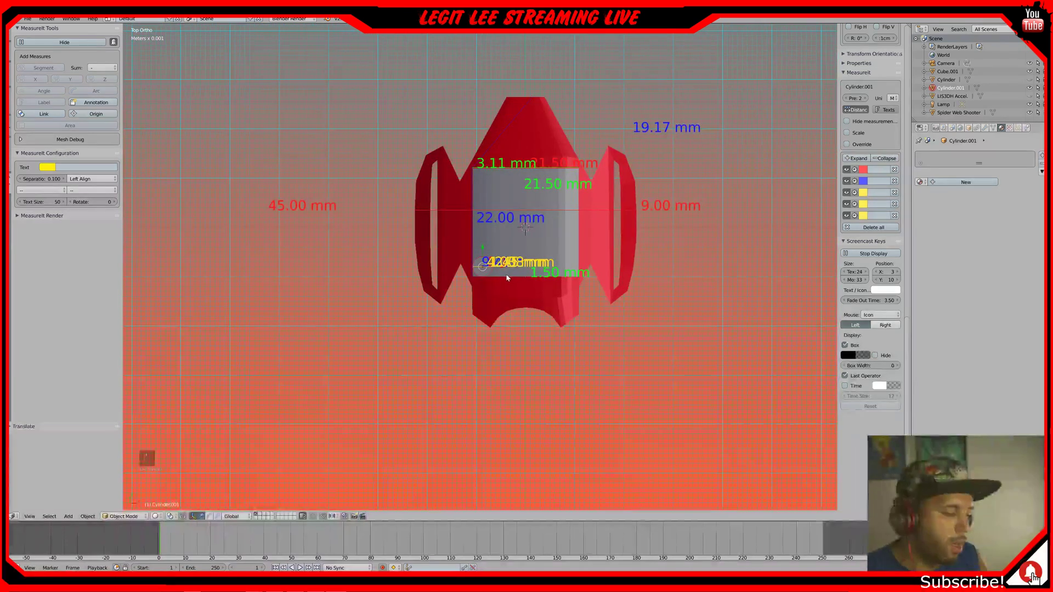
pyautogui.press('g')
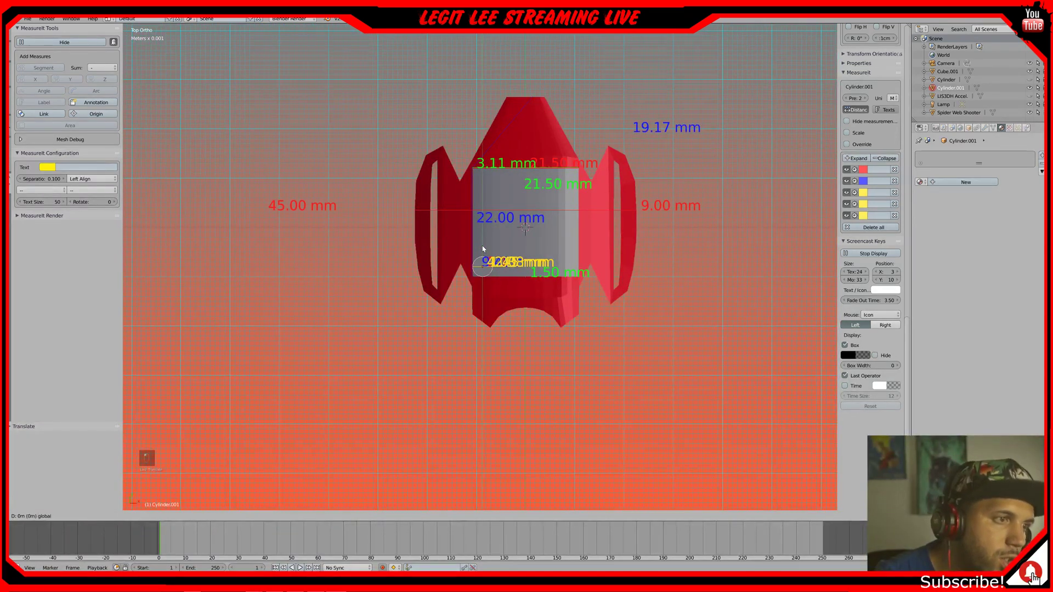
pyautogui.click(482, 244)
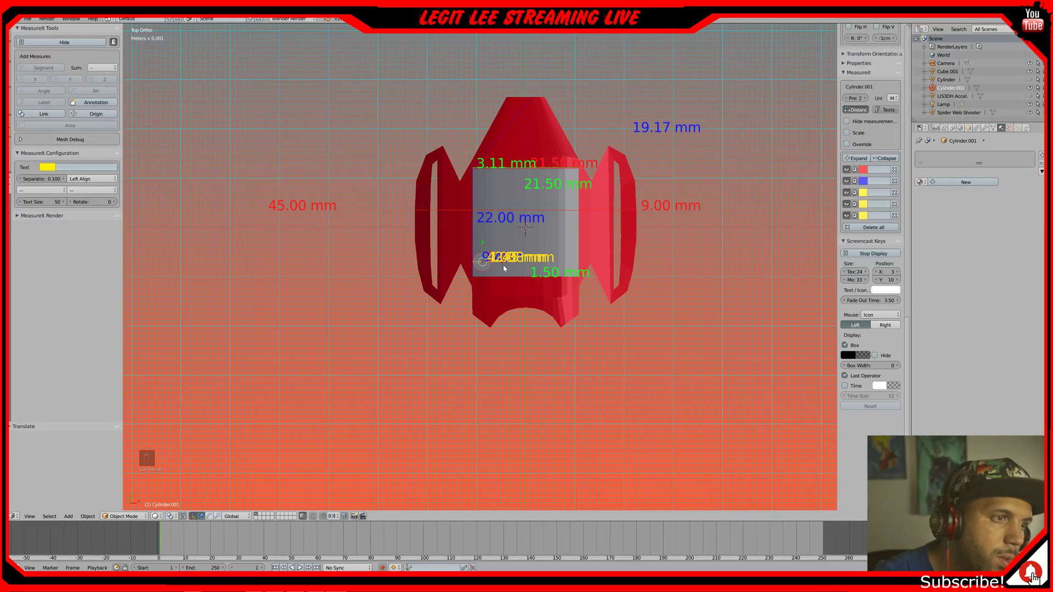
pyautogui.press('g')
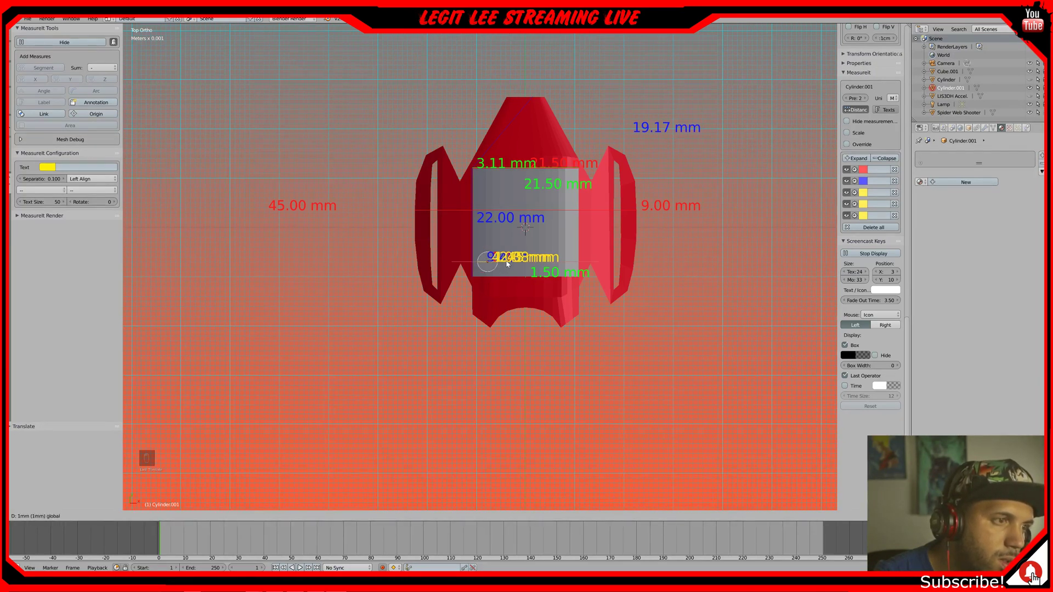
pyautogui.click(508, 281)
# - Duplicate the pin and move the copy along X to the opposite corner of the grey plate
pyautogui.scroll(3, 502, 291)
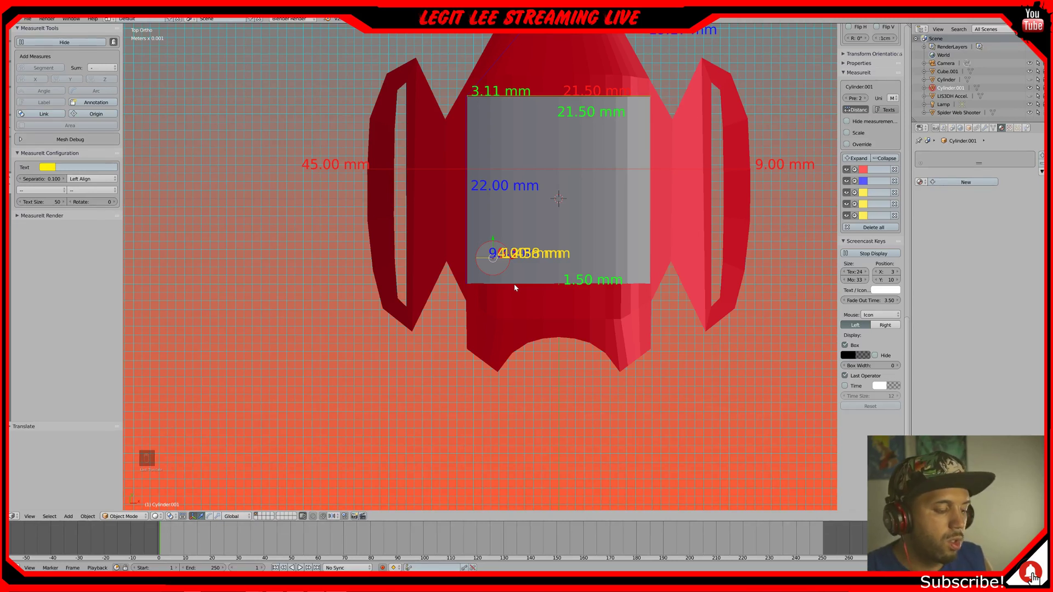
pyautogui.hotkey('shift', 'd')
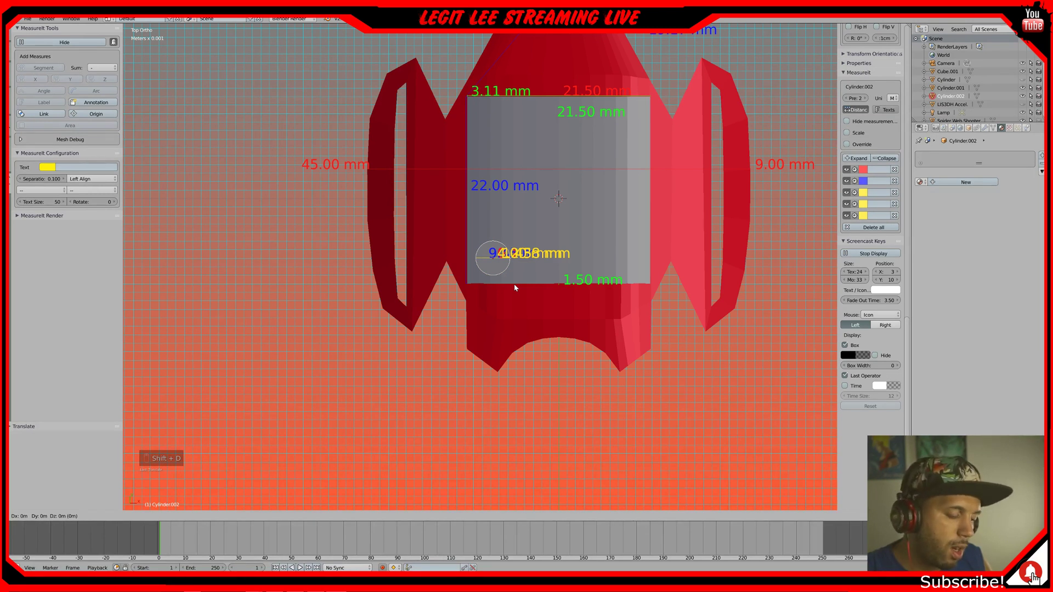
pyautogui.press('x')
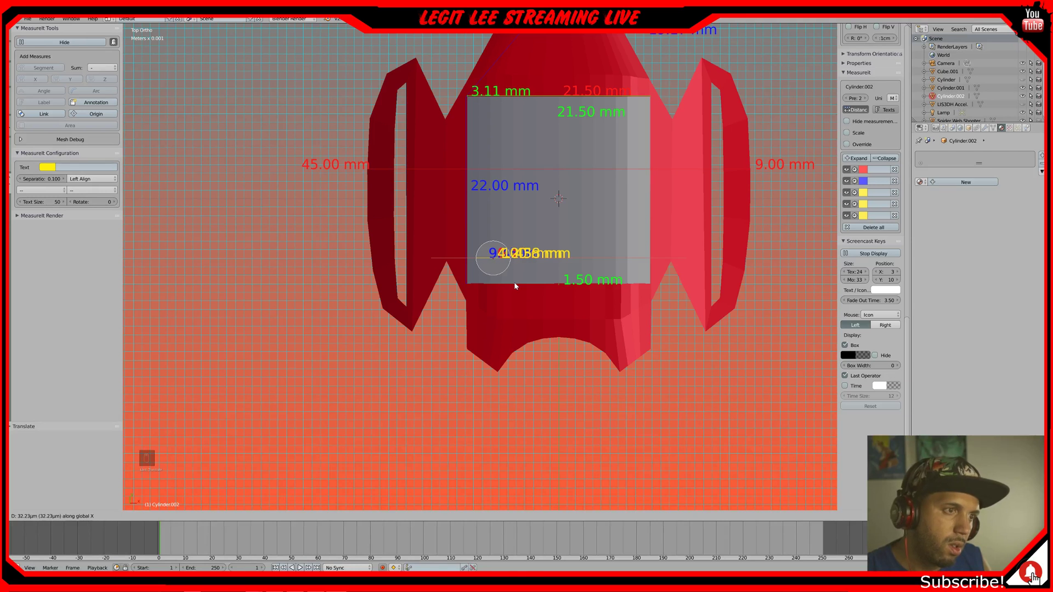
pyautogui.click(515, 284)
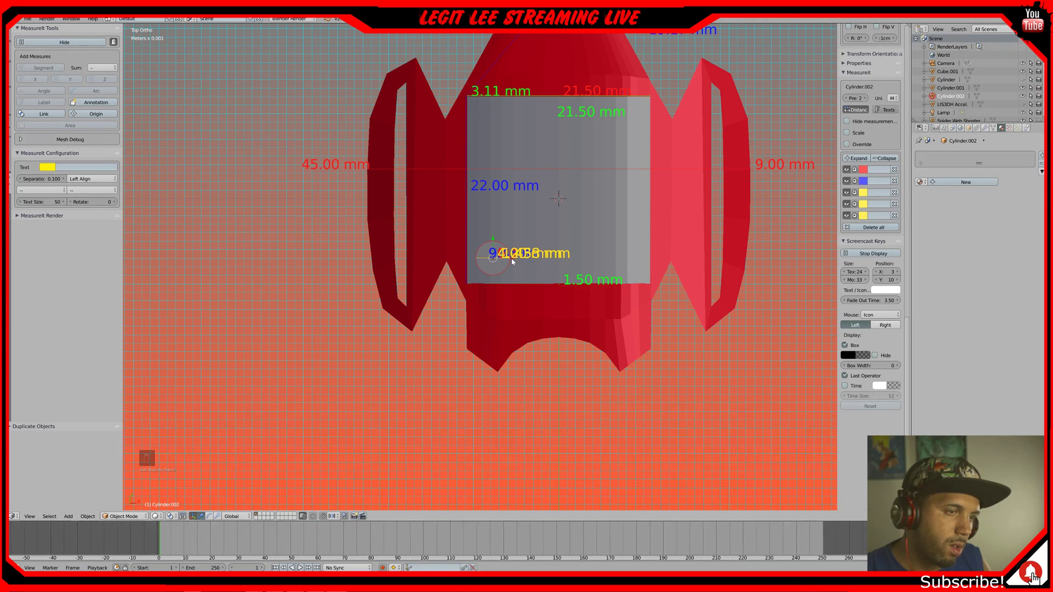
pyautogui.press('g')
pyautogui.press('x')
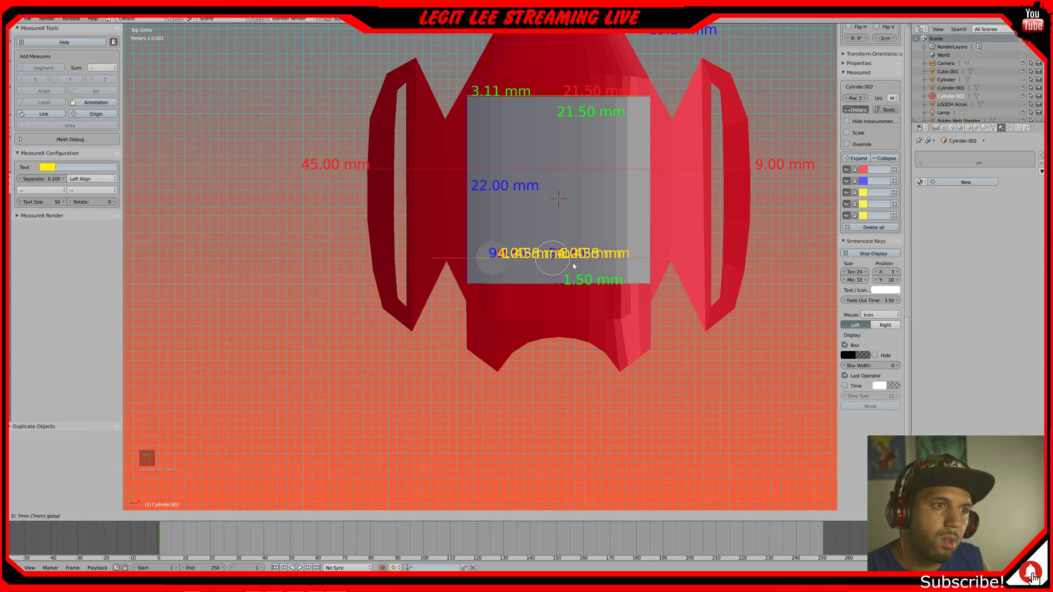
pyautogui.click(652, 273)
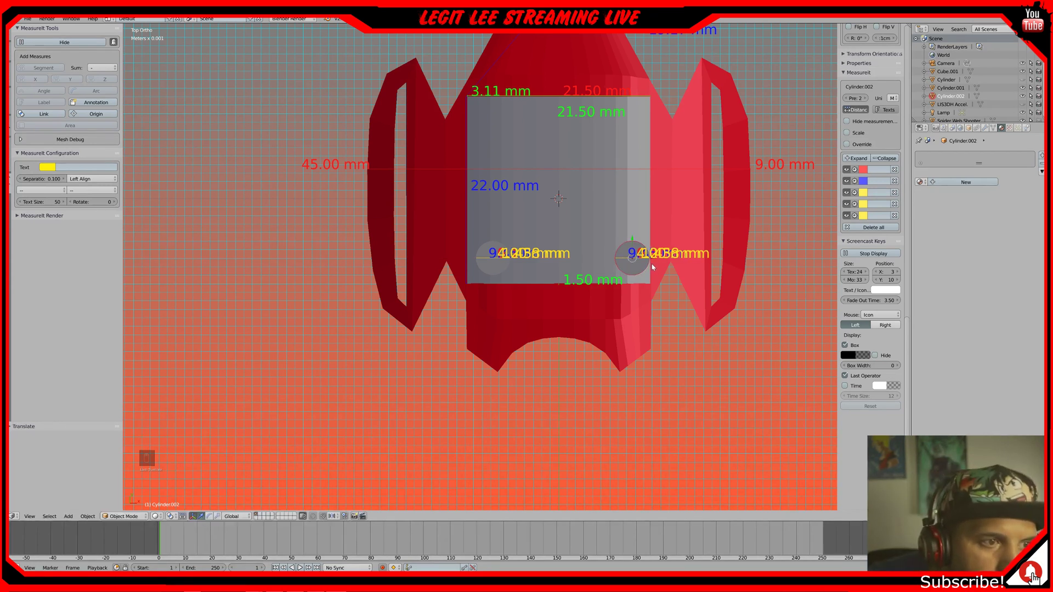
# - Align the copied pin with the plate's corner edges by moving it about 0.09 mm along X and -0.99 mm along Y
pyautogui.scroll(4, 653, 267)
pyautogui.keyDown('shift'); pyautogui.moveTo(661, 256); pyautogui.dragTo(369, 327, button='middle'); pyautogui.keyUp('shift')
pyautogui.scroll(3, 492, 309)
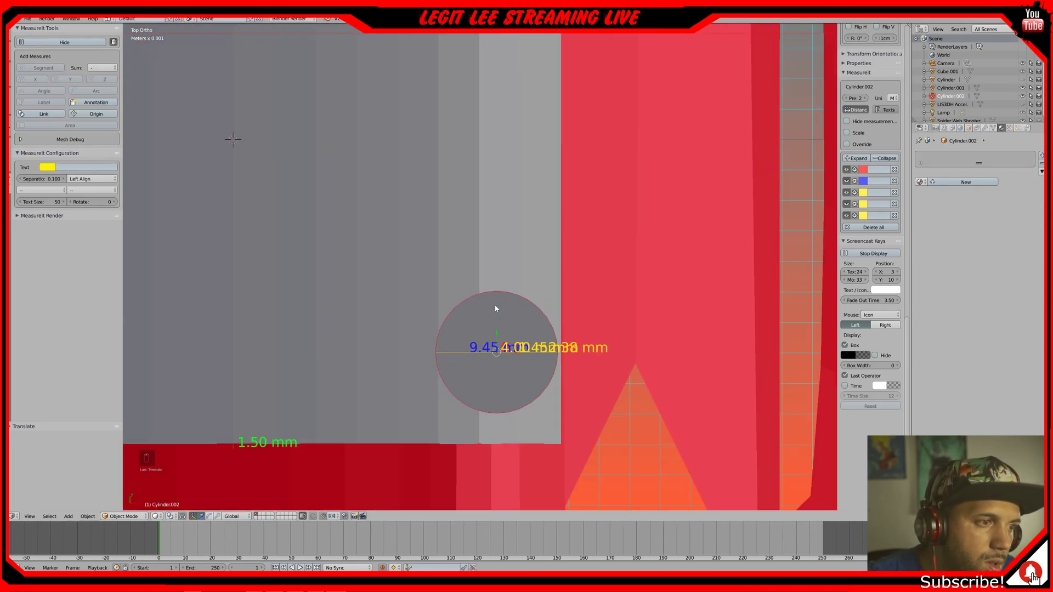
pyautogui.press('g')
pyautogui.press('x')
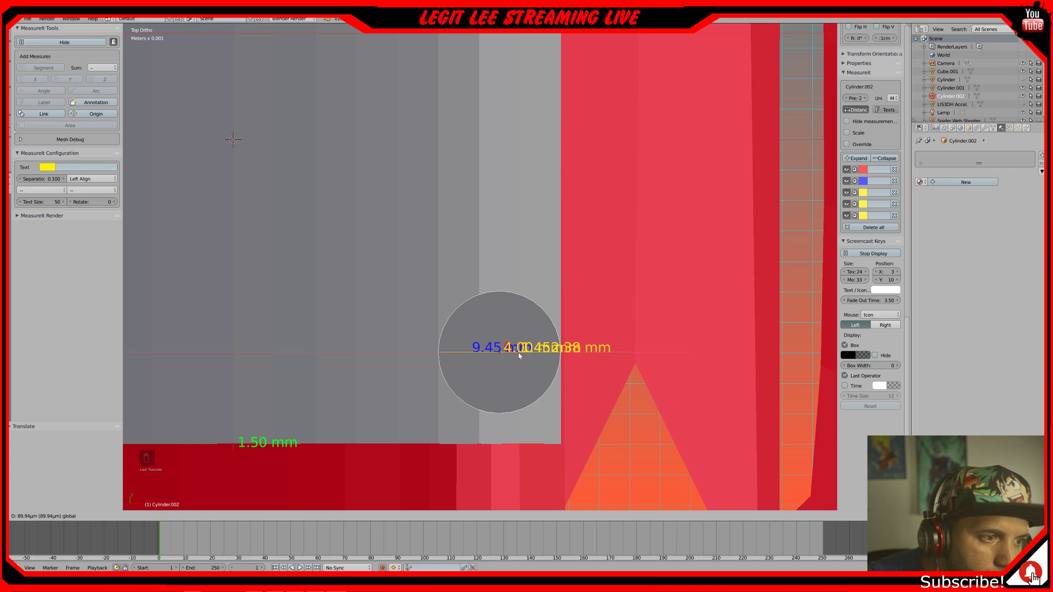
pyautogui.click(520, 356)
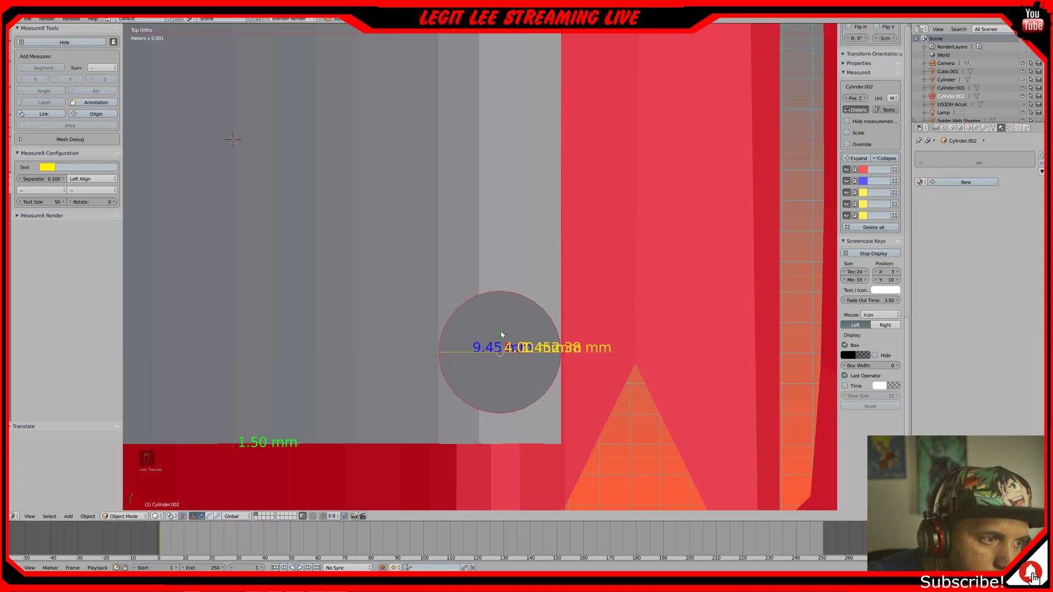
pyautogui.press('g')
pyautogui.press('y')
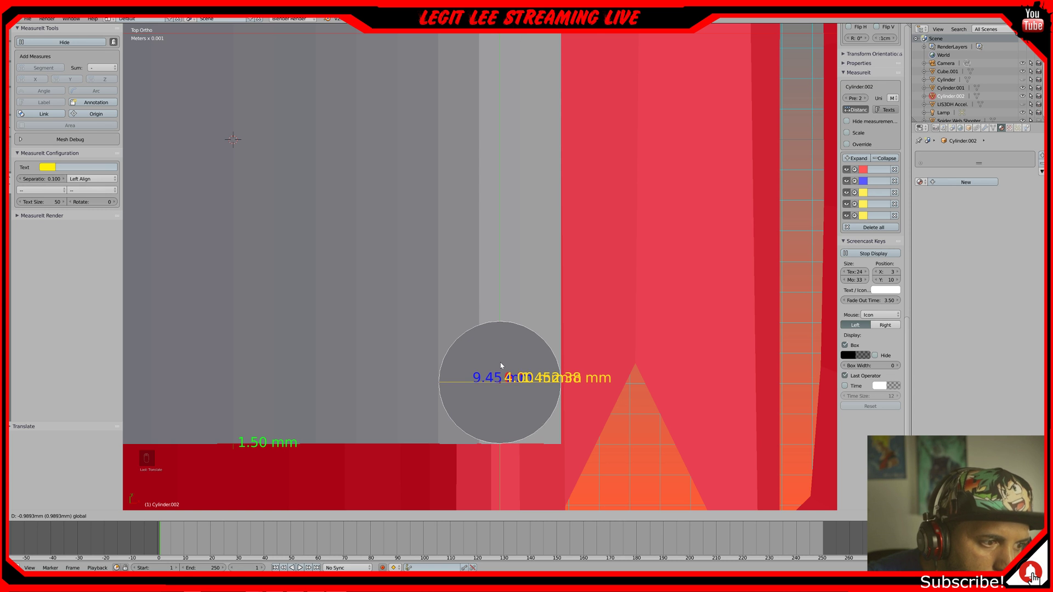
pyautogui.click(501, 367)
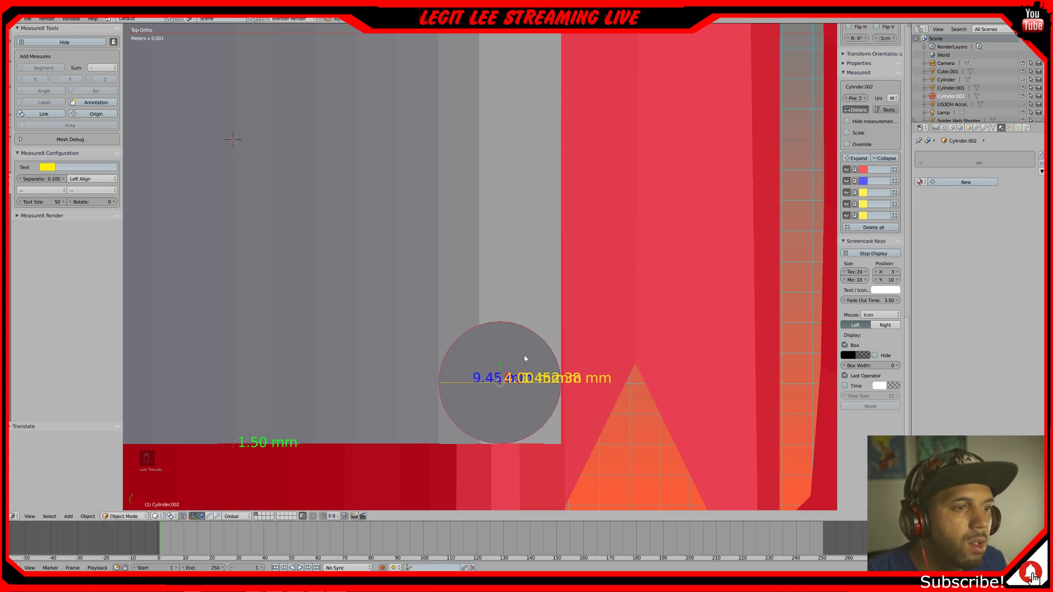
# - Move the copied pin inward along Y until it is level with the first pin
pyautogui.scroll(-6, 525, 358)
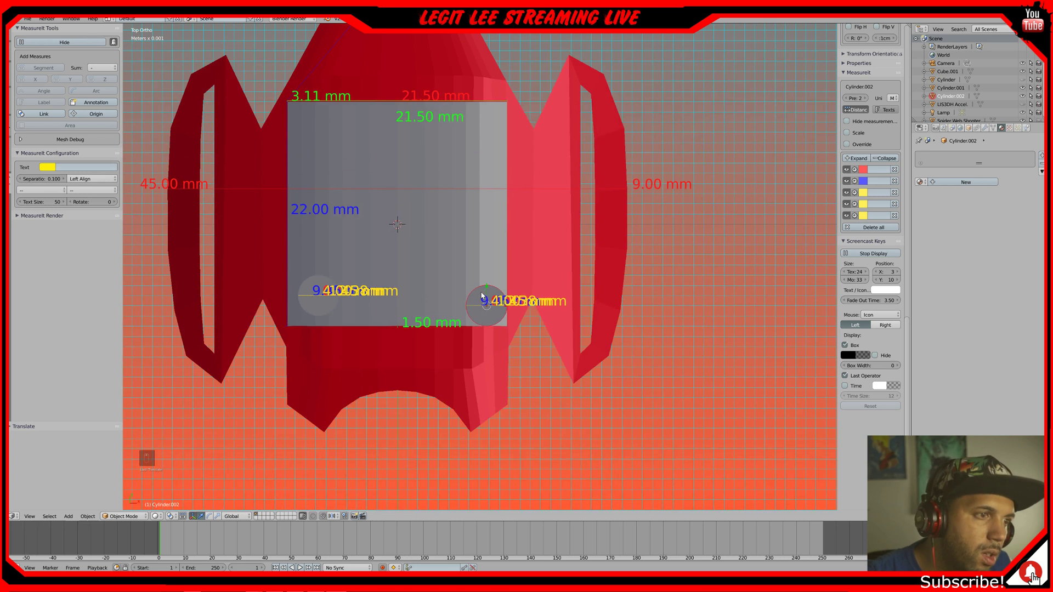
pyautogui.press('g')
pyautogui.press('y')
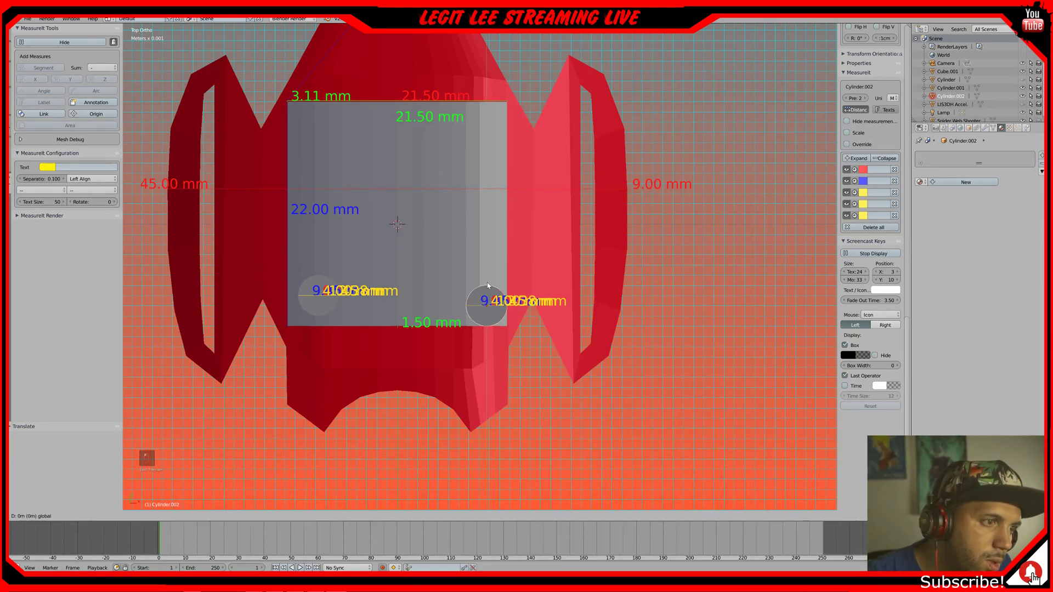
pyautogui.click(488, 281)
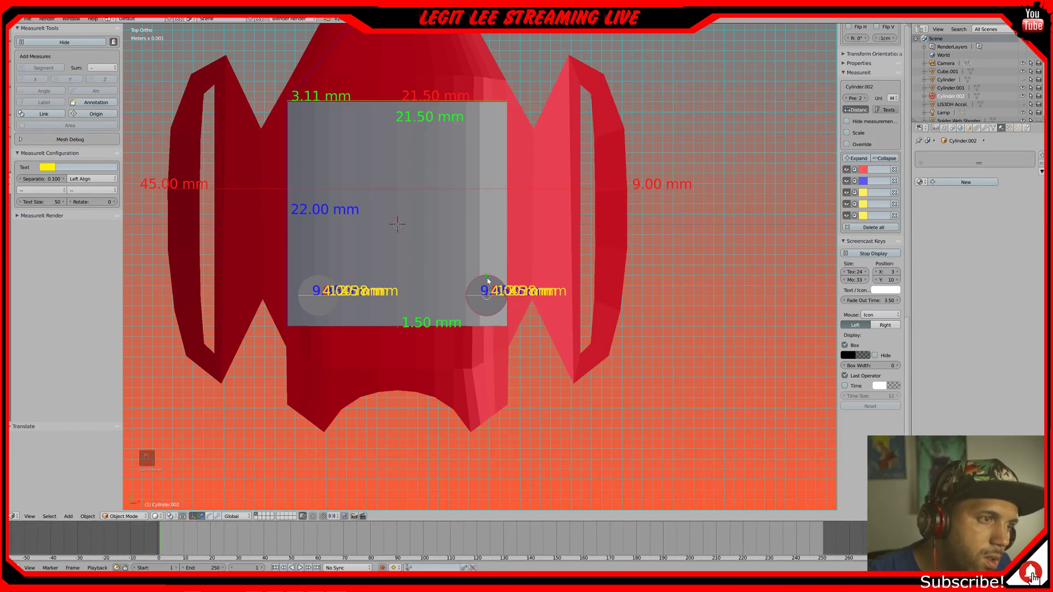
pyautogui.scroll(3, 503, 296)
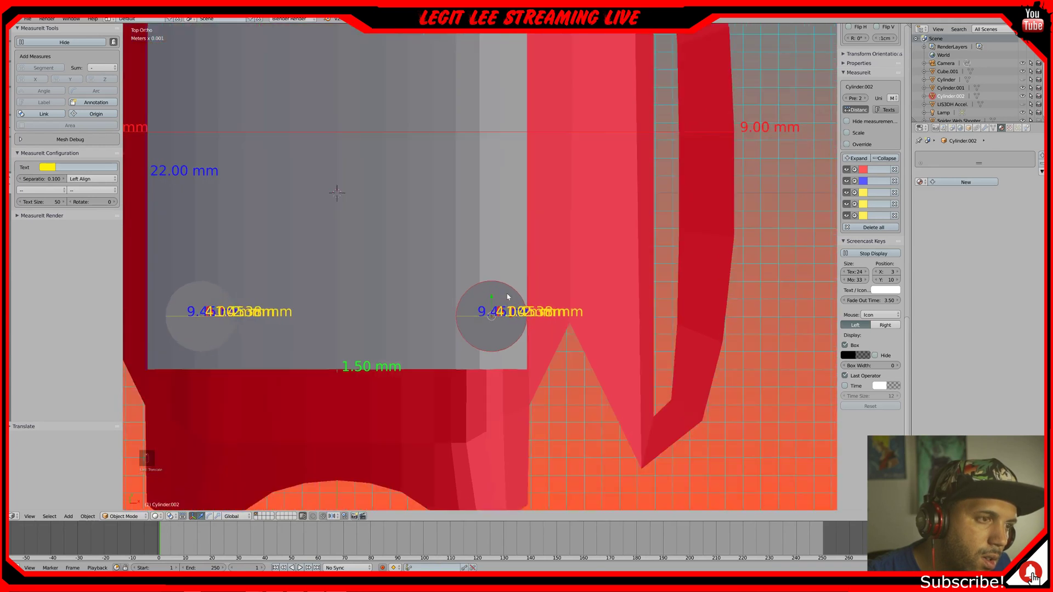
pyautogui.scroll(-1, 510, 319)
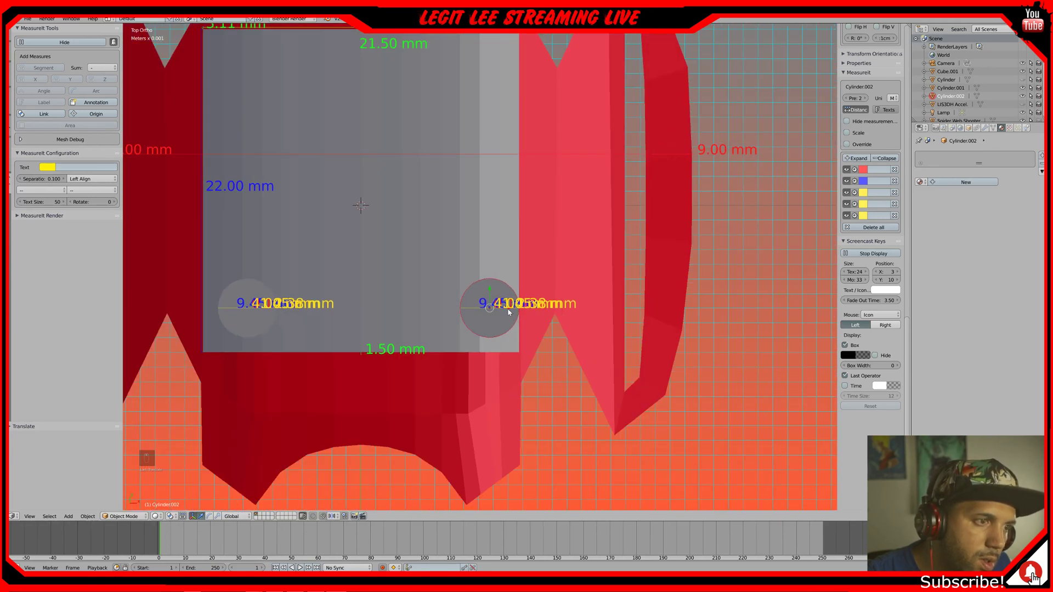
# - Move the copied pin inward along X from the grey plate's edge so its inset matches the first pin
pyautogui.scroll(-1, 507, 315)
pyautogui.press('g')
pyautogui.press('x')
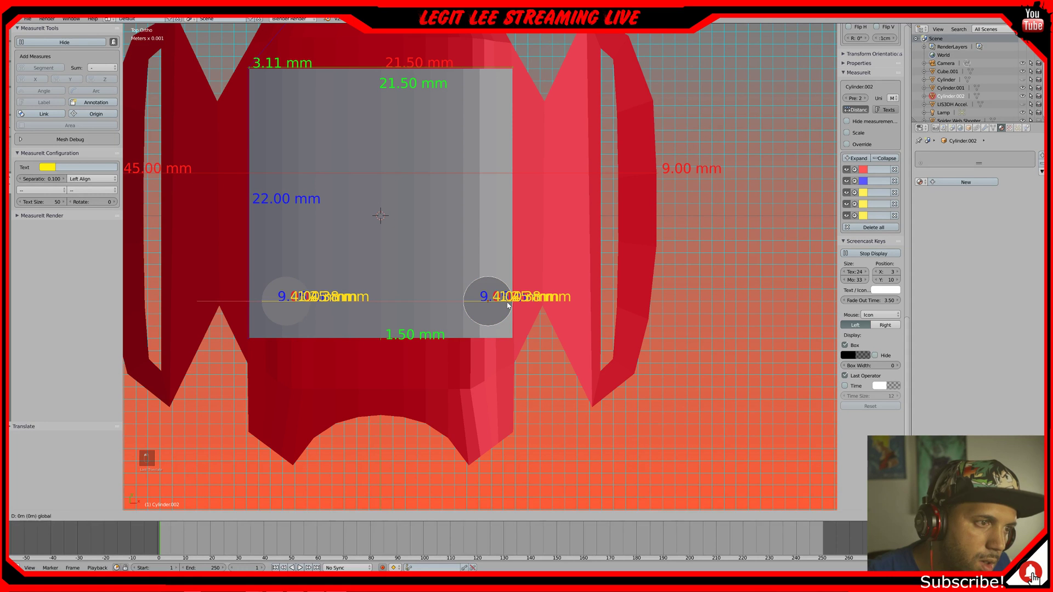
pyautogui.click(495, 306)
pyautogui.moveTo(438, 367)
pyautogui.mouseDown(button='middle')
pyautogui.moveTo(428, 353)
pyautogui.moveTo(482, 423)
pyautogui.moveTo(557, 369)
pyautogui.moveTo(426, 364)
pyautogui.mouseUp(button='middle')
pyautogui.press('KP_7')
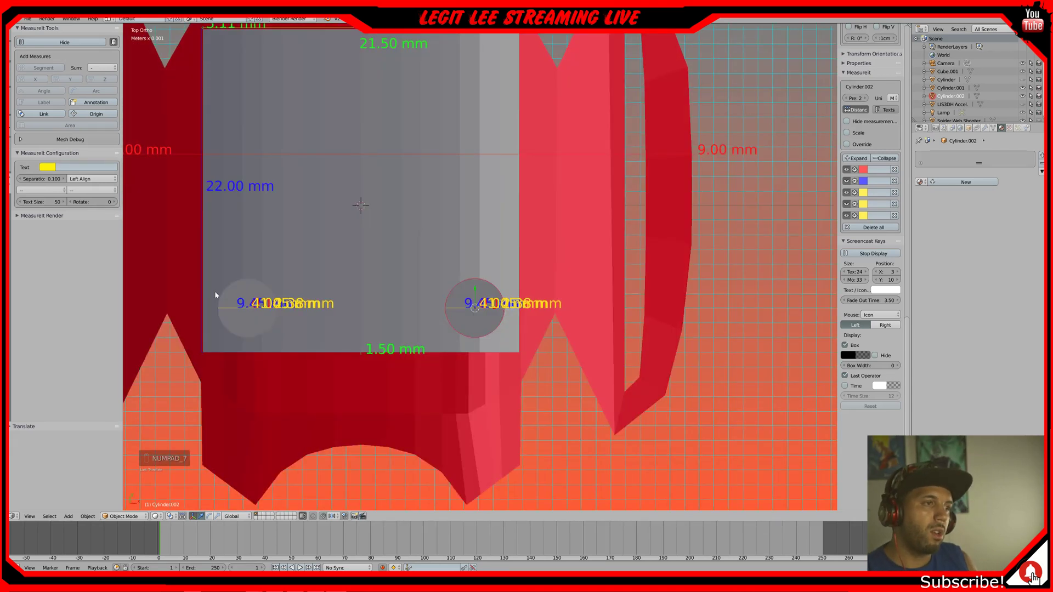
# - Duplicate both pins, move the copies 16.95 mm along Y to the plate's opposite edge, and shift them slightly back inward
pyautogui.rightClick(243, 297)
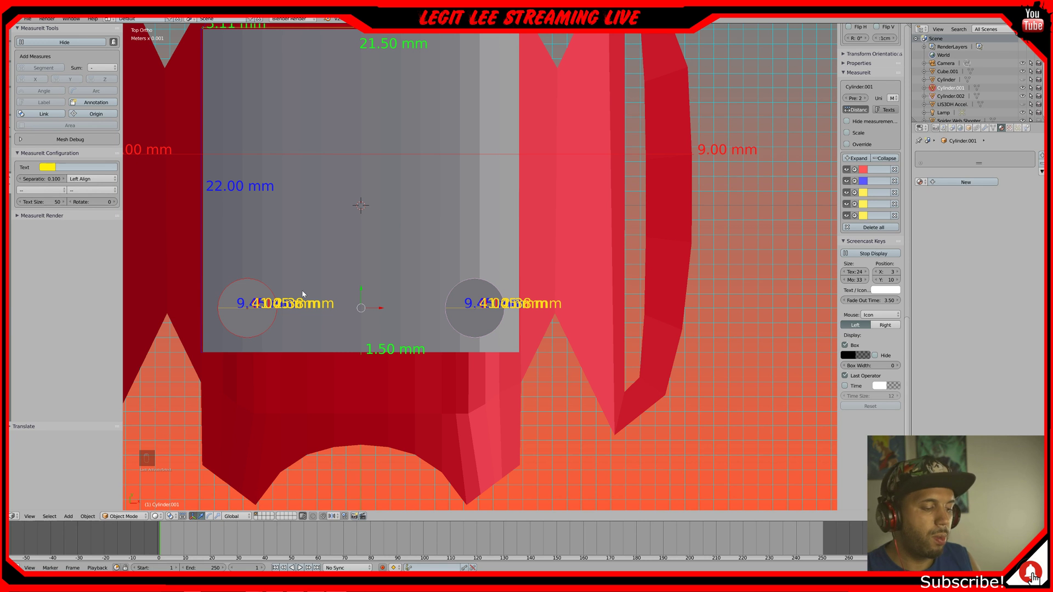
pyautogui.hotkey('shift', 'd')
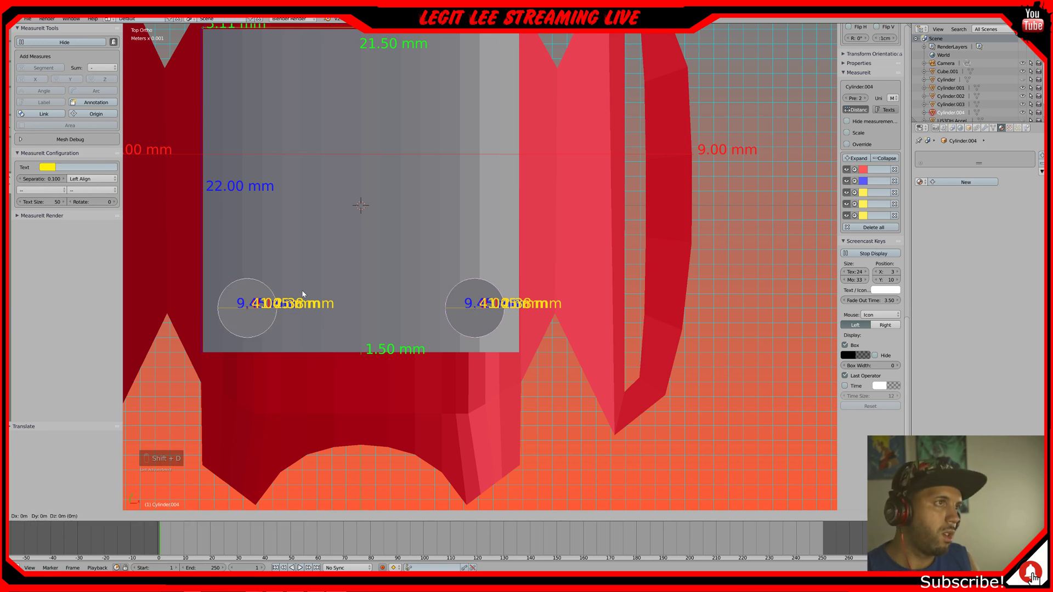
pyautogui.click(314, 256)
pyautogui.press('y')
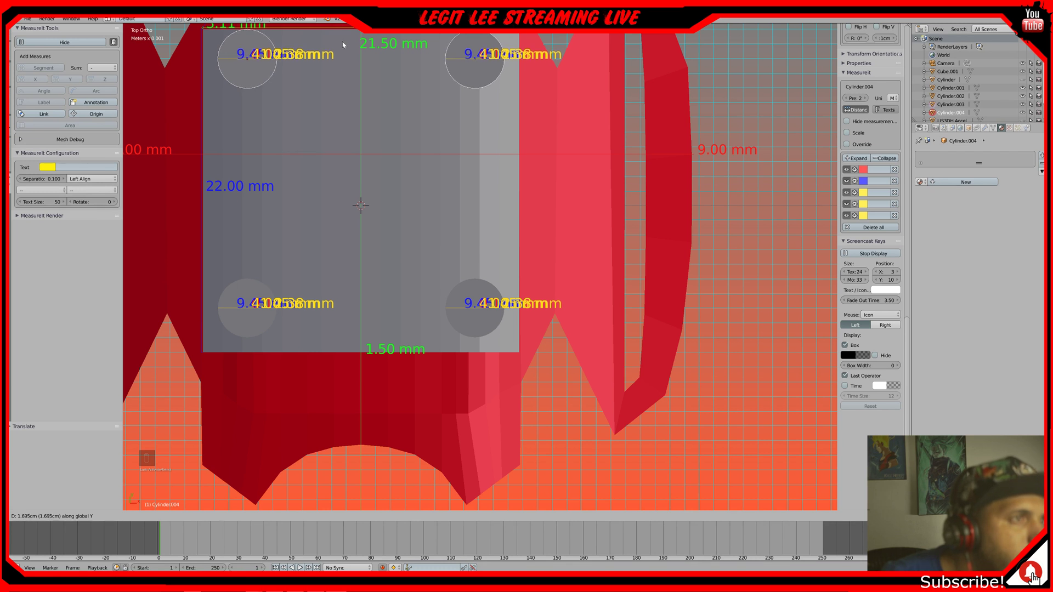
pyautogui.click(343, 44)
pyautogui.keyDown('shift'); pyautogui.moveTo(372, 112); pyautogui.dragTo(431, 305, button='middle'); pyautogui.keyUp('shift')
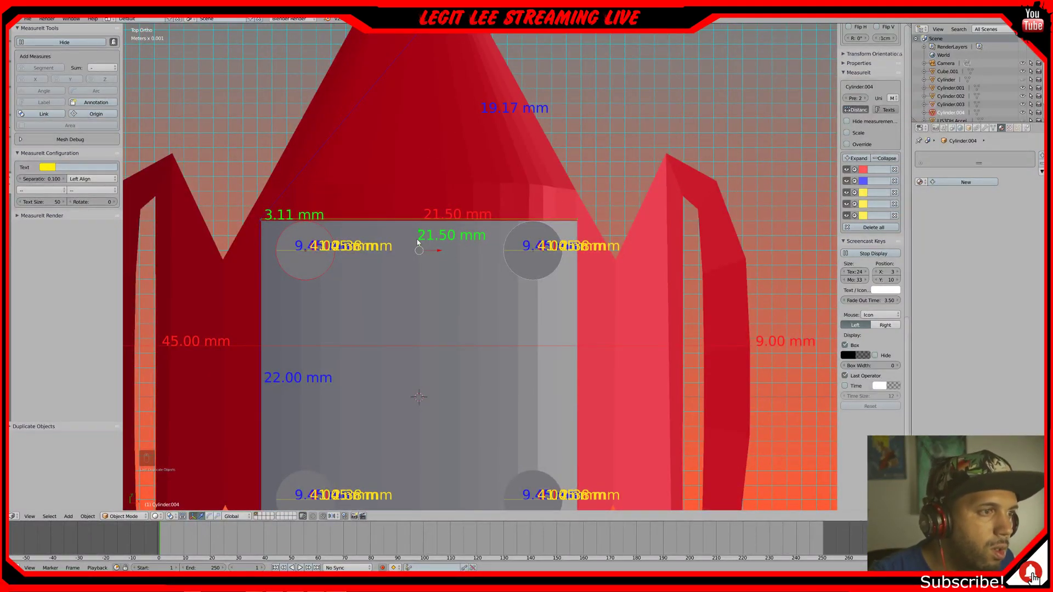
pyautogui.moveTo(419, 229); pyautogui.dragTo(421, 244)
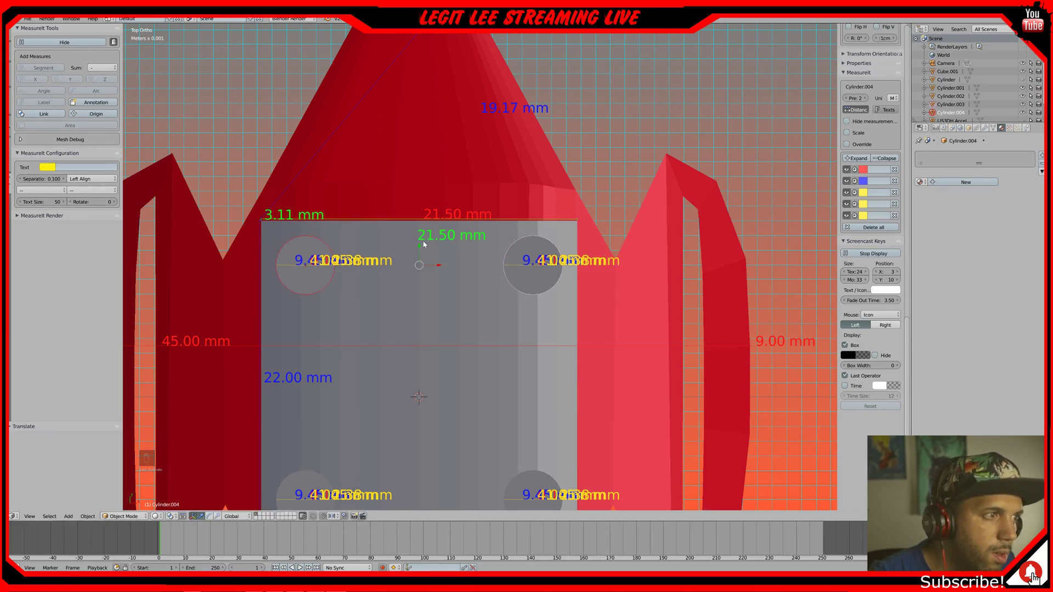
# - Hide the five individual measurements belonging to the active pin copy
pyautogui.moveTo(547, 345); pyautogui.dragTo(570, 267, button='middle')
pyautogui.moveTo(614, 223); pyautogui.dragTo(620, 235, button='middle')
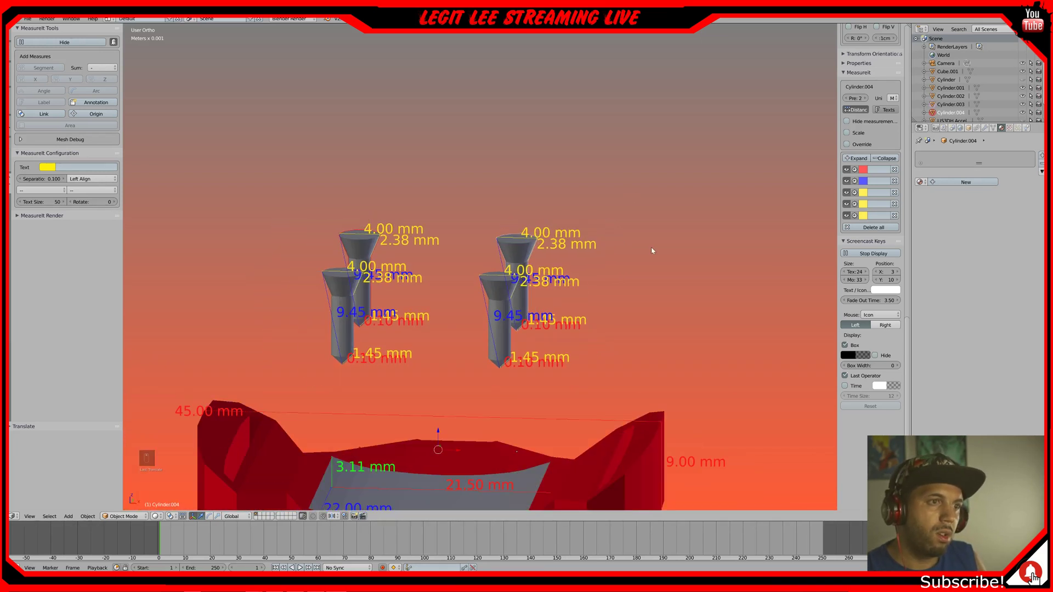
pyautogui.click(846, 170)
pyautogui.click(847, 181)
pyautogui.click(846, 192)
pyautogui.click(846, 204)
pyautogui.click(847, 215)
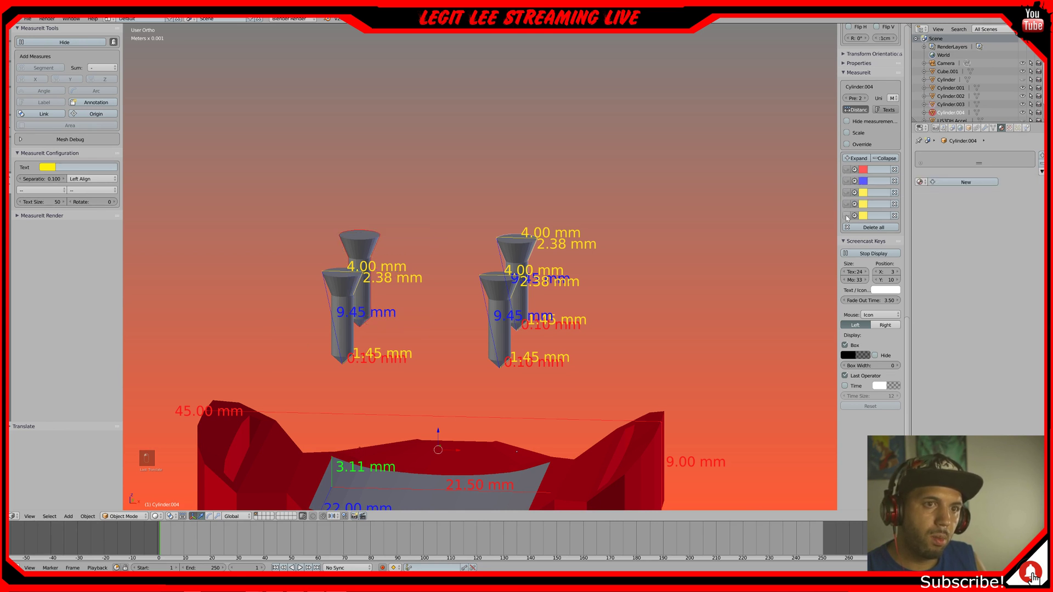
# - Turn off the display of all measurements in the scene
pyautogui.moveTo(429, 334); pyautogui.dragTo(423, 356, button='middle')
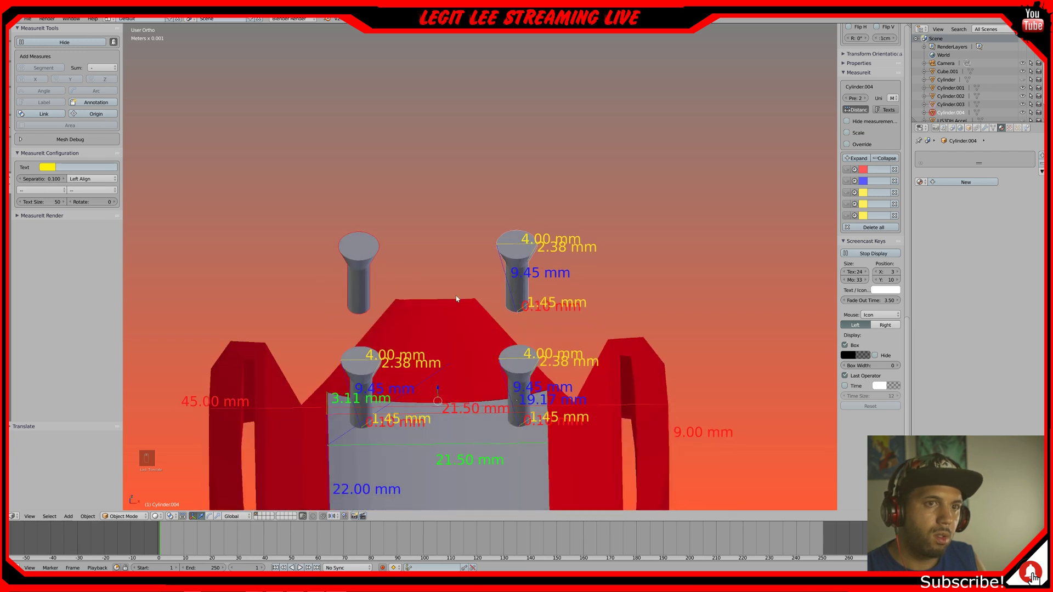
pyautogui.rightClick(521, 248)
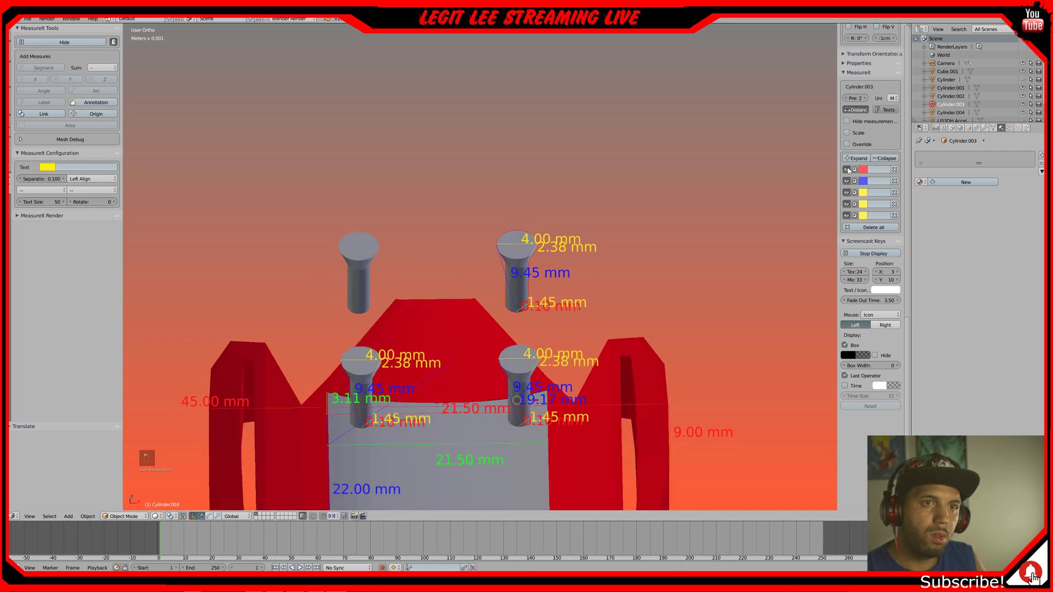
pyautogui.click(64, 42)
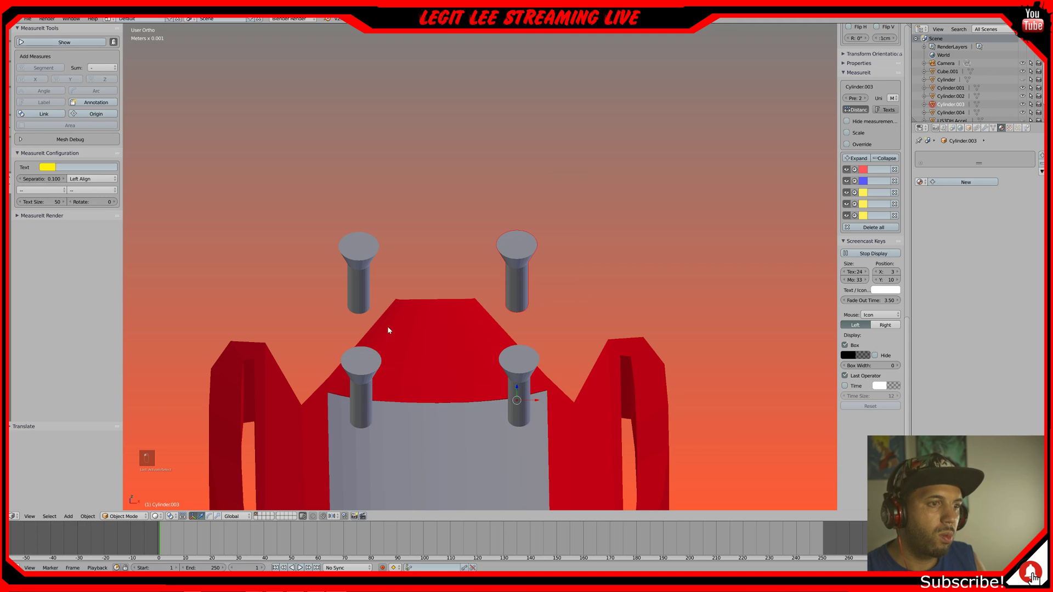
# - Try to lower a single pin copy toward the plate, and undo the move
pyautogui.moveTo(388, 326); pyautogui.dragTo(397, 348, button='middle')
pyautogui.scroll(-6, 397, 348)
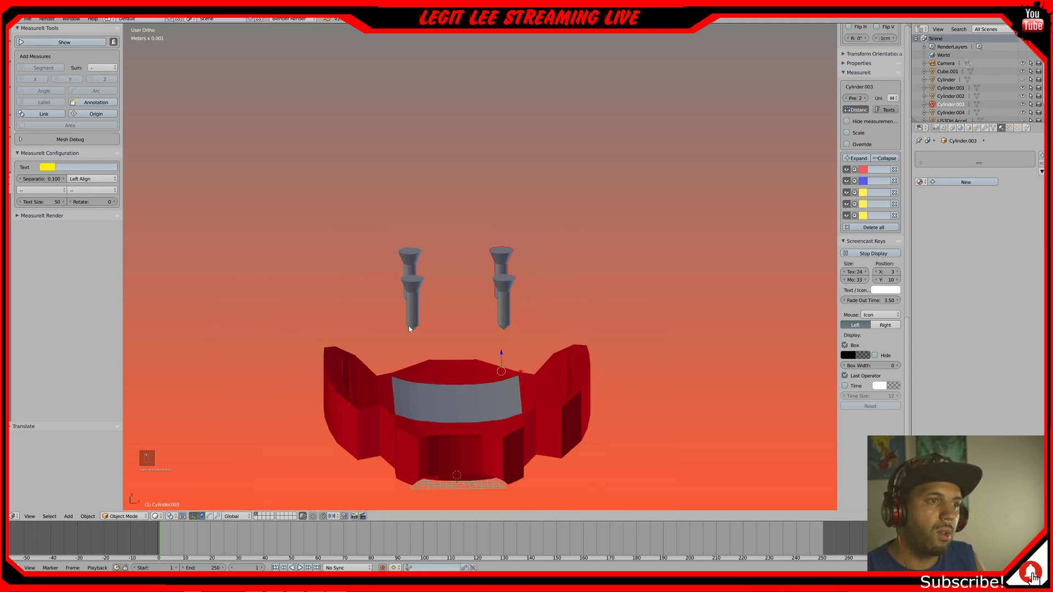
pyautogui.scroll(1, 425, 225)
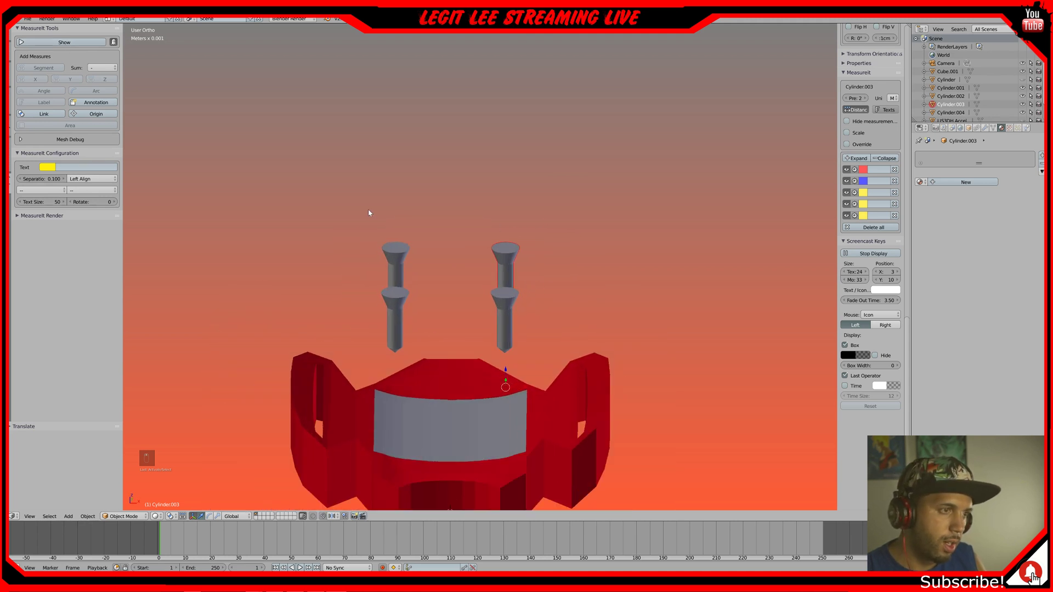
pyautogui.press('g')
pyautogui.press('z')
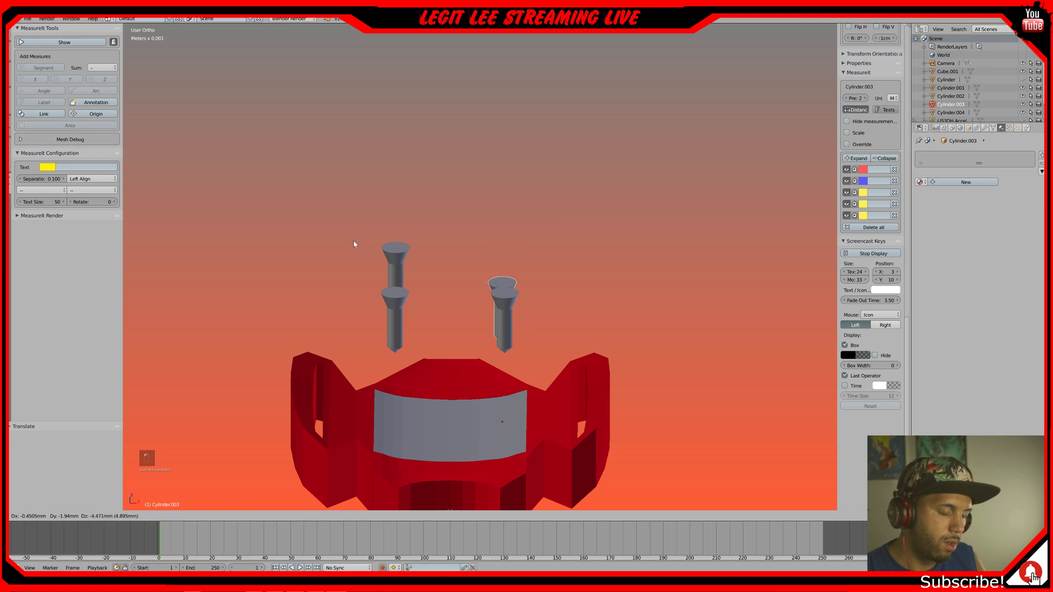
pyautogui.click(354, 243)
pyautogui.hotkey('ctrl', 'z')
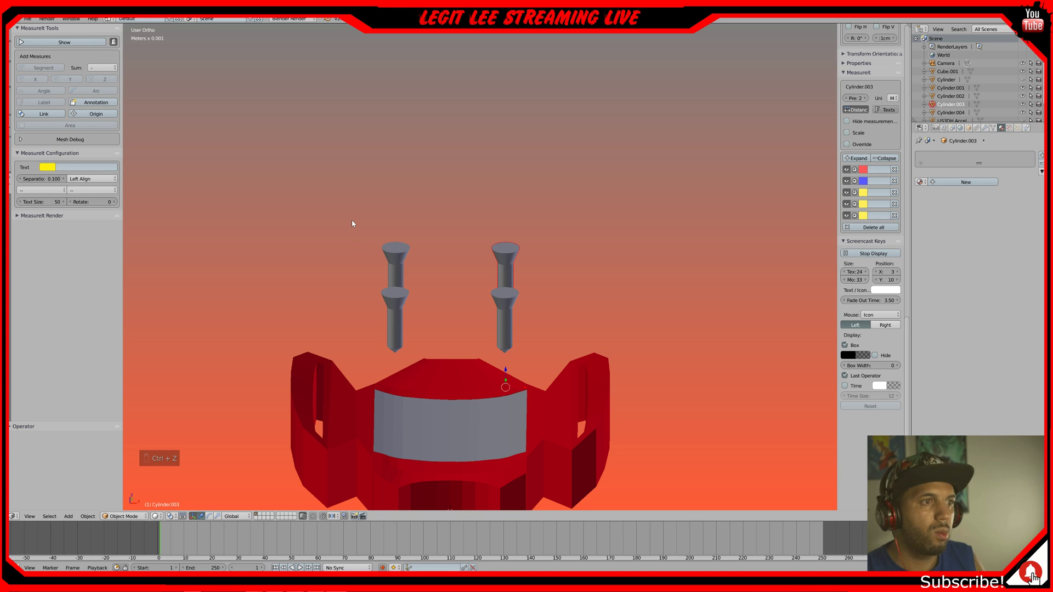
# - Try to select all four pins together with the red body still displayed
pyautogui.rightClick(400, 255)
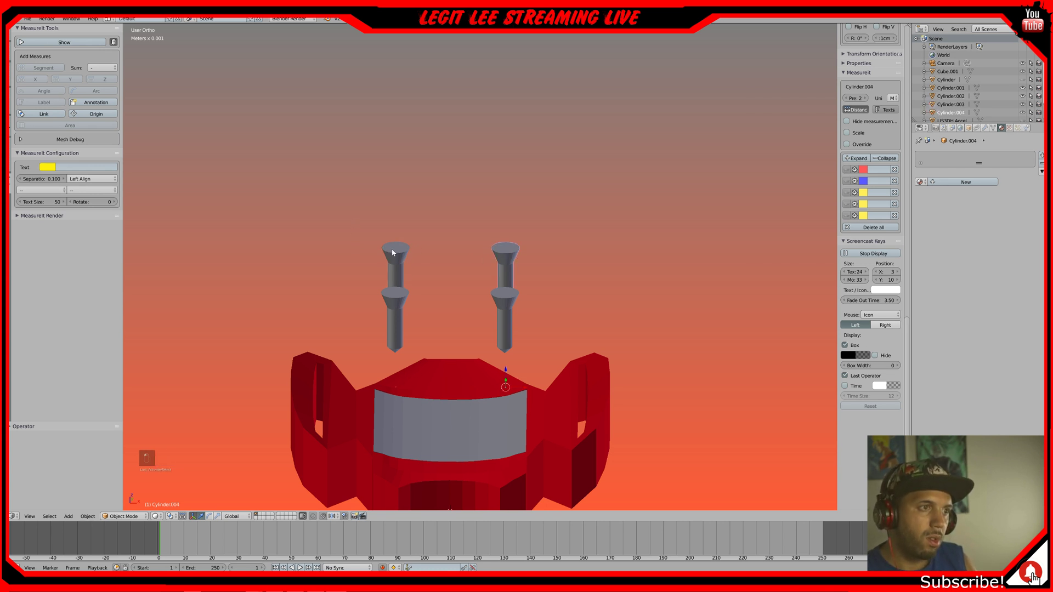
pyautogui.keyDown('shift'); pyautogui.rightClick(393, 252); pyautogui.keyUp('shift')
pyautogui.rightClick(397, 302)
pyautogui.rightClick(500, 298)
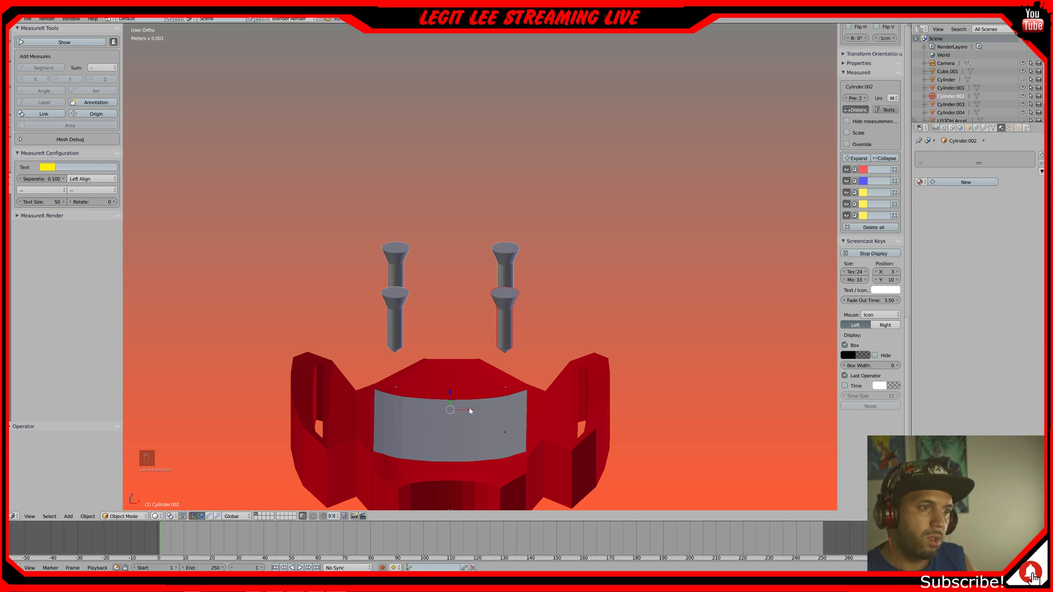
# - Hide the red web shooter body
pyautogui.rightClick(542, 428)
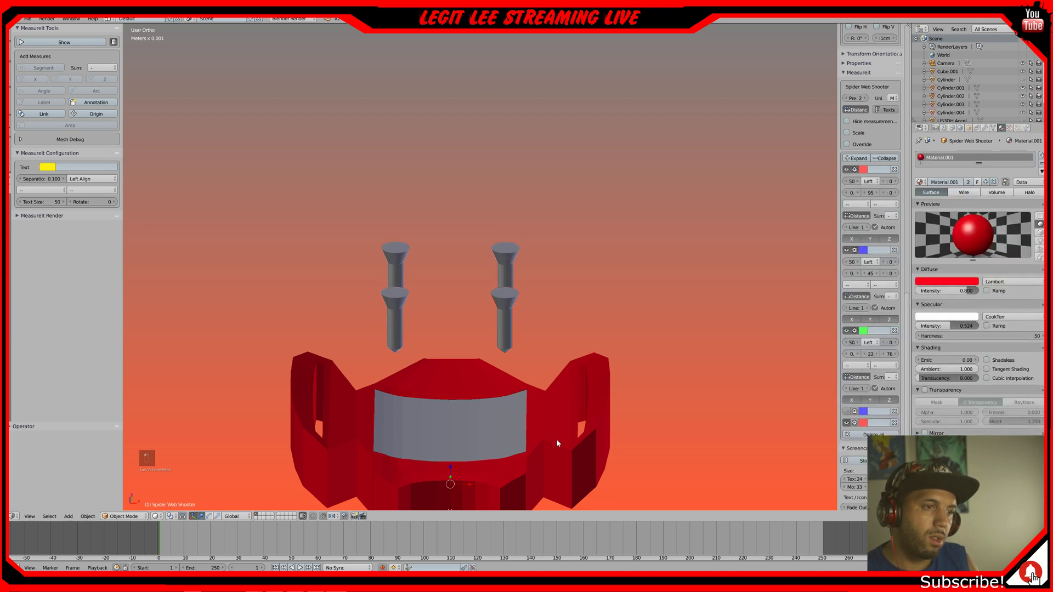
pyautogui.press('h')
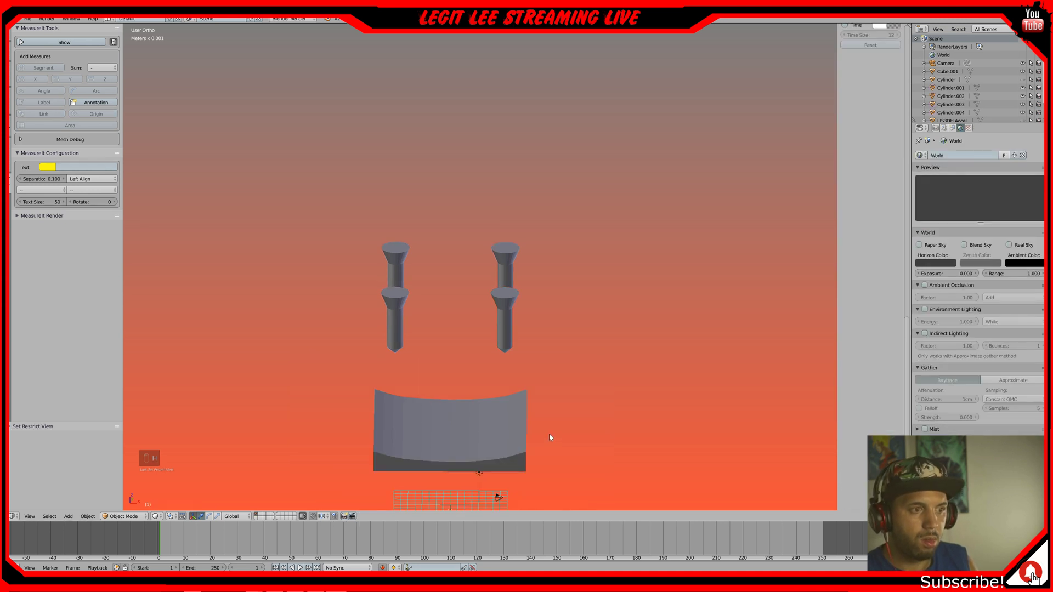
# - Select all four pins above the grey plate as one group
pyautogui.rightClick(401, 293)
pyautogui.keyDown('shift'); pyautogui.rightClick(400, 268); pyautogui.keyUp('shift')
pyautogui.keyDown('shift'); pyautogui.rightClick(512, 263); pyautogui.keyUp('shift')
pyautogui.keyDown('shift'); pyautogui.rightClick(510, 290); pyautogui.keyUp('shift')
pyautogui.keyDown('shift'); pyautogui.rightClick(510, 301); pyautogui.keyUp('shift')
pyautogui.keyDown('shift'); pyautogui.rightClick(508, 279); pyautogui.keyUp('shift')
pyautogui.keyDown('shift'); pyautogui.rightClick(508, 279); pyautogui.keyUp('shift')
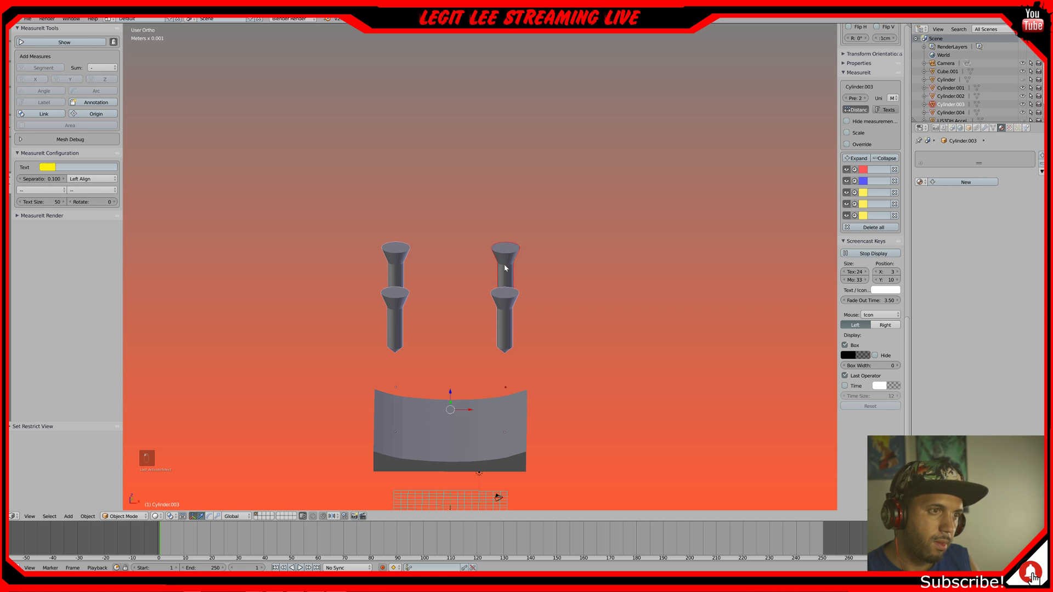
# - Lower the four screws vertically until their heads sit in the corners of the curved plate and their shafts pass through it
pyautogui.moveTo(447, 393); pyautogui.dragTo(449, 59)
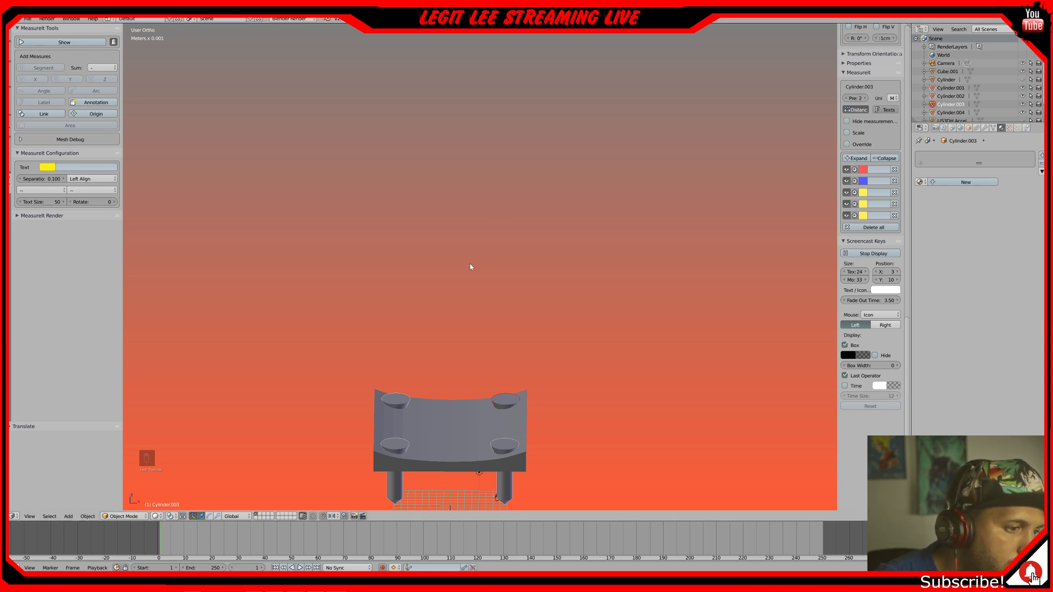
pyautogui.keyDown('shift'); pyautogui.moveTo(469, 268); pyautogui.dragTo(527, 127, button='middle'); pyautogui.keyUp('shift')
pyautogui.moveTo(547, 198); pyautogui.dragTo(536, 195, button='middle')
pyautogui.scroll(1, 538, 211)
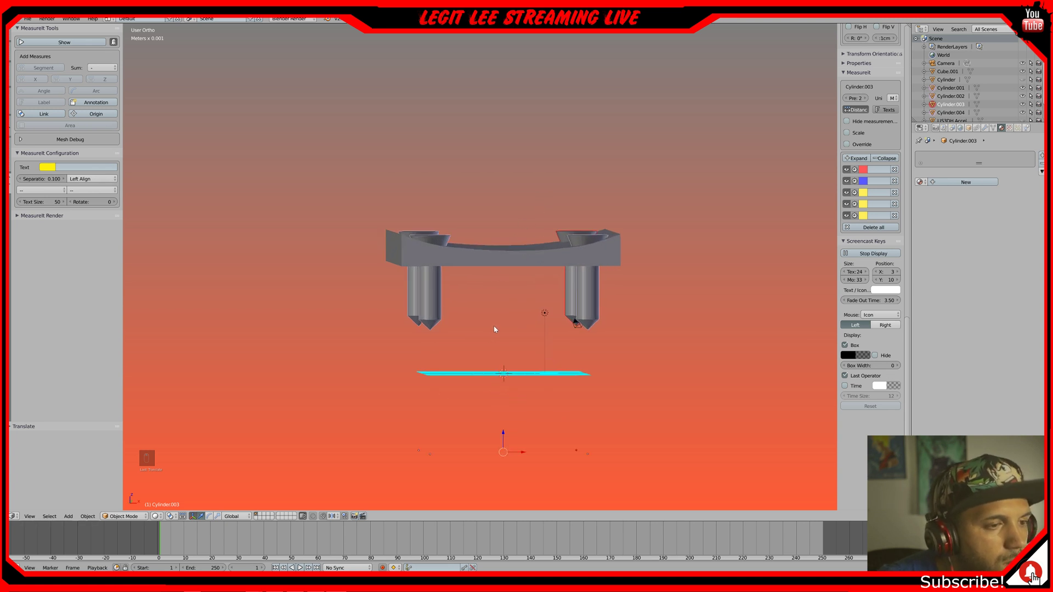
pyautogui.moveTo(494, 329); pyautogui.dragTo(487, 337, button='middle')
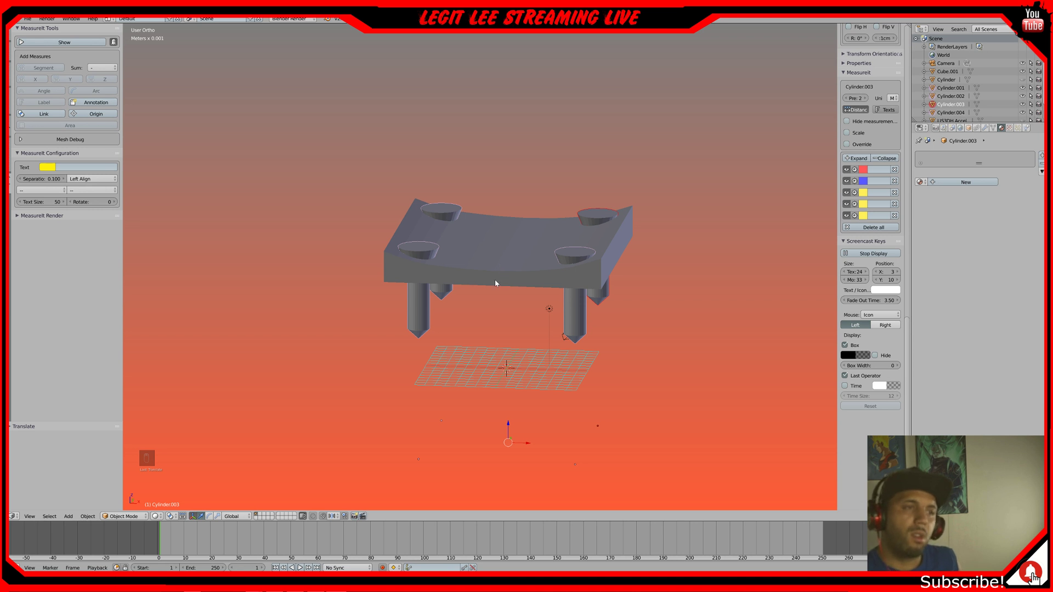
pyautogui.moveTo(482, 318); pyautogui.dragTo(486, 344, button='middle')
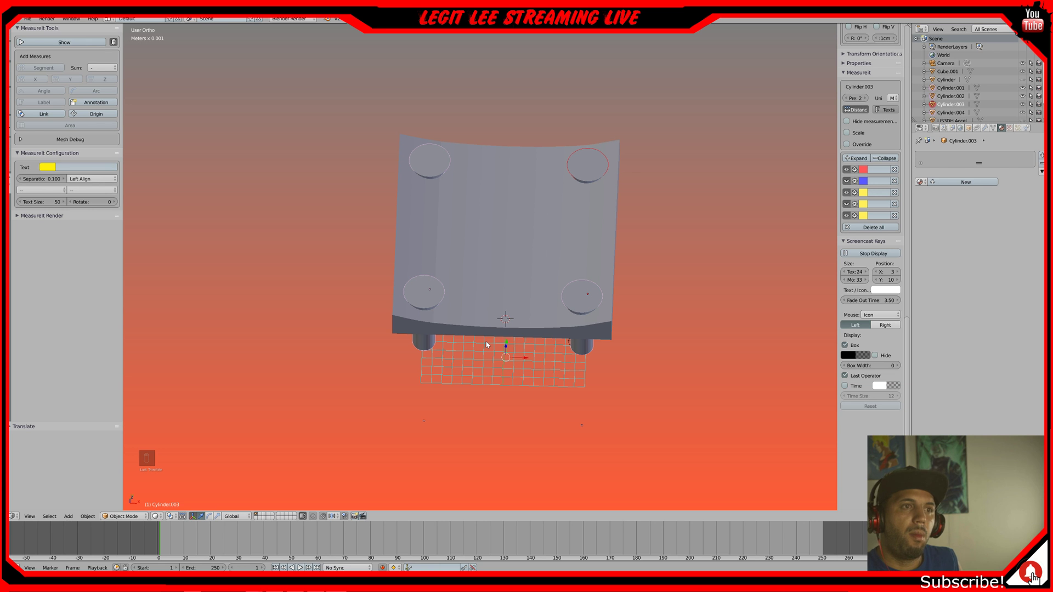
pyautogui.moveTo(487, 344); pyautogui.dragTo(483, 315, button='middle')
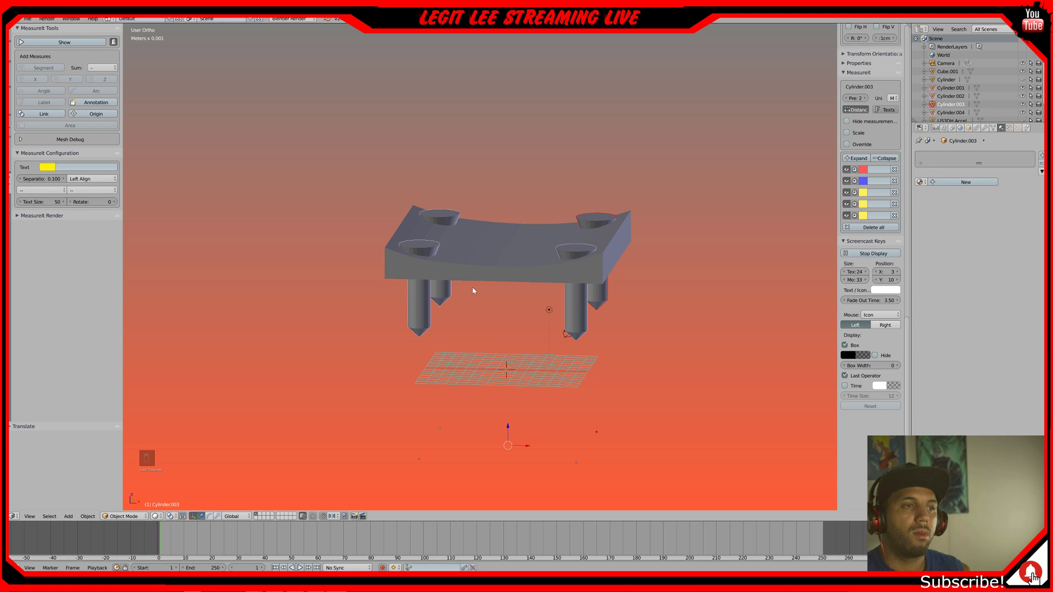
pyautogui.moveTo(474, 291); pyautogui.dragTo(496, 316, button='middle')
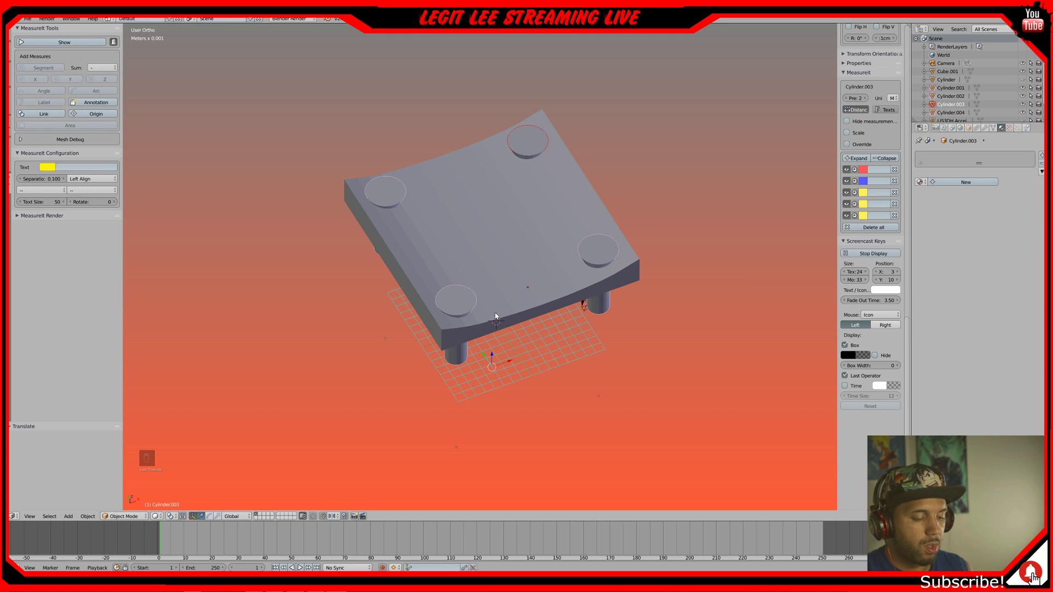
# - Unhide all objects, then hide only the large grey cylinder covering the red web shooter
pyautogui.hotkey('alt', 'h')
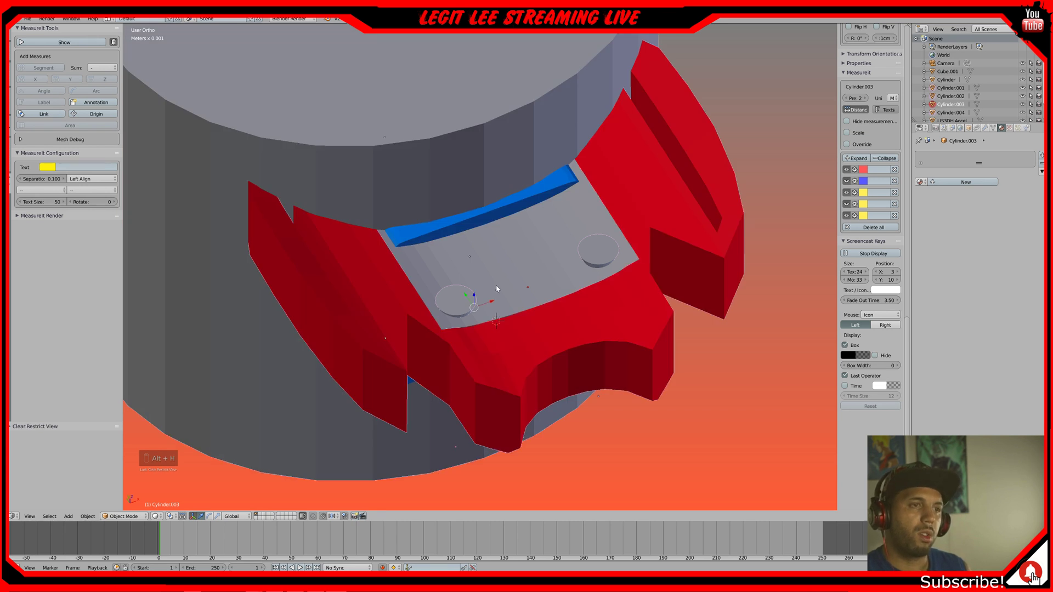
pyautogui.rightClick(513, 146)
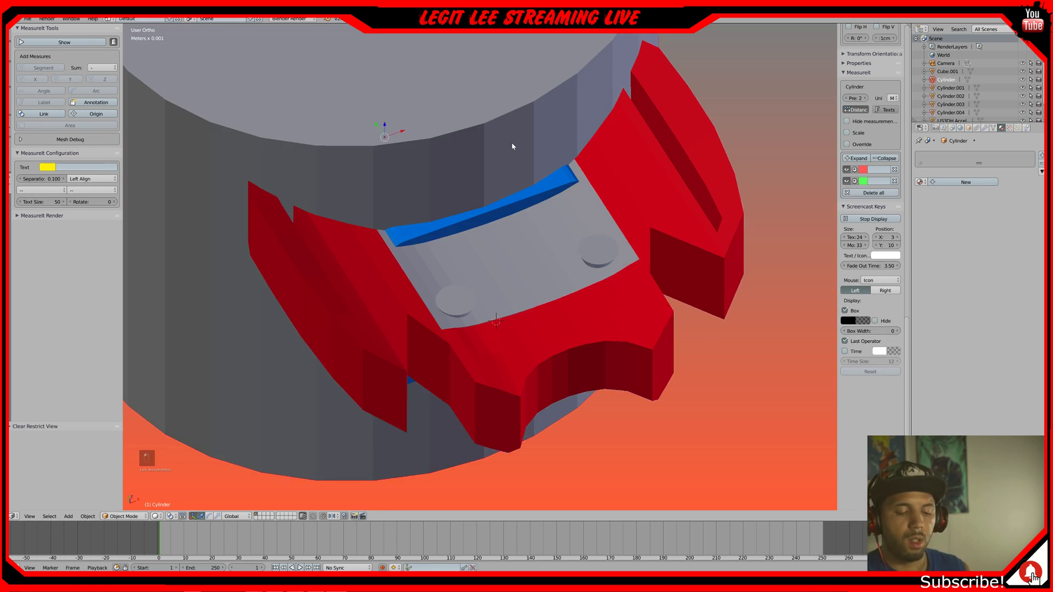
pyautogui.press('h')
# - Rotate the blue LIS3DH Accel board 90° in the left view and shift it along Y under the curved plate
pyautogui.rightClick(488, 240)
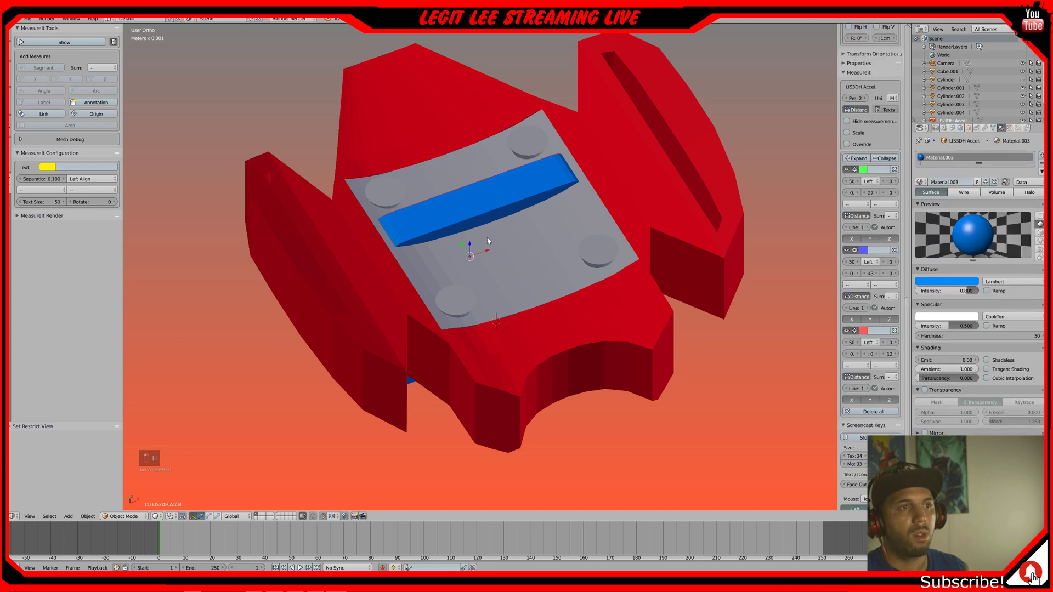
pyautogui.press('ctrl+KP_3')
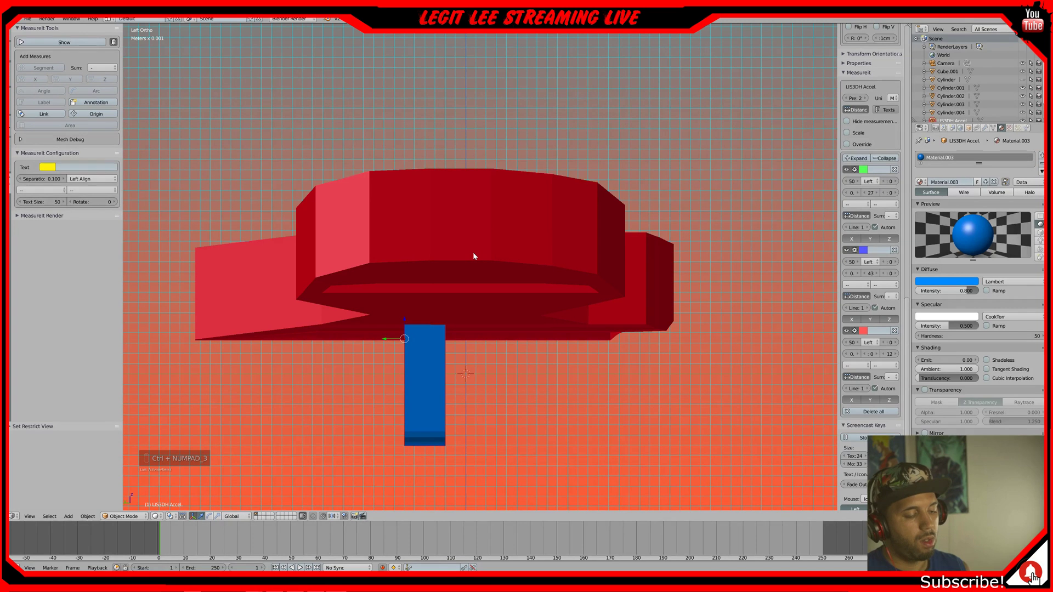
pyautogui.write('r90')
pyautogui.press('Return')
pyautogui.press('g')
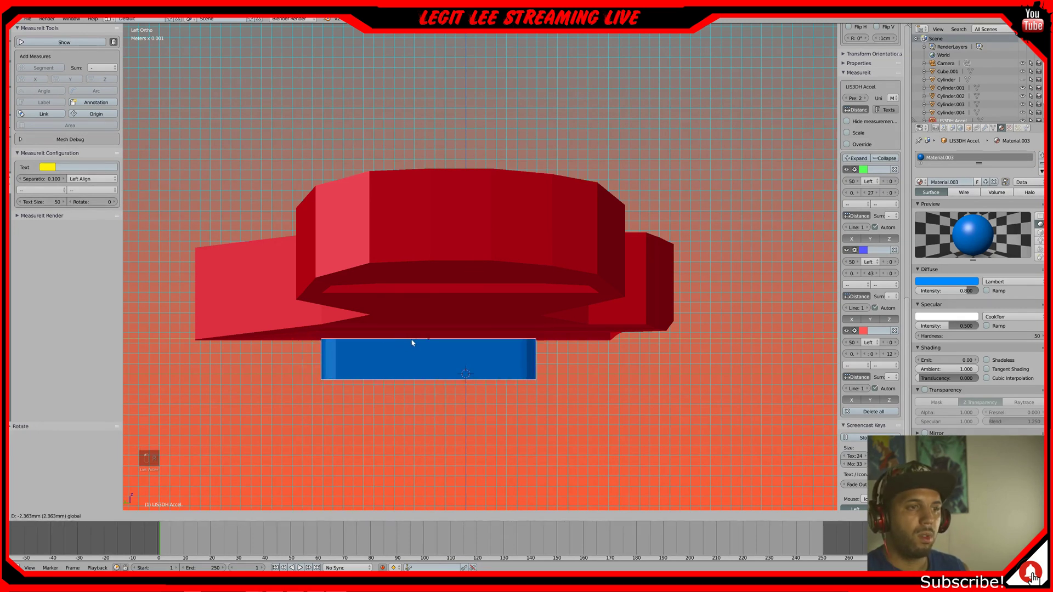
pyautogui.click(453, 333)
# - In wireframe, raise the LIS3DH Accel board about 7.28 mm along Z to just below the curved plate
pyautogui.press('z')
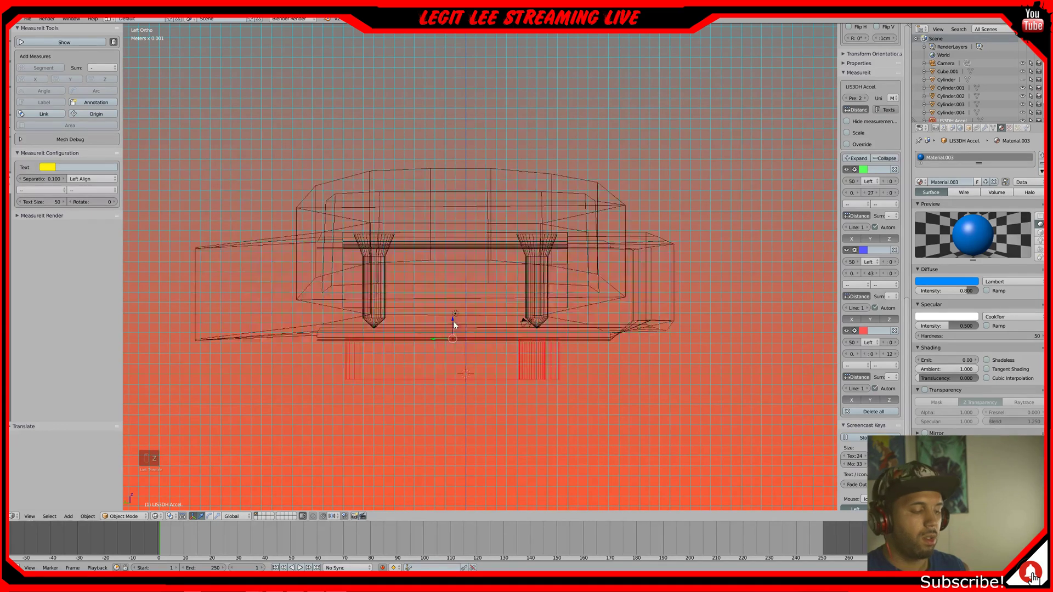
pyautogui.press('g')
pyautogui.press('z')
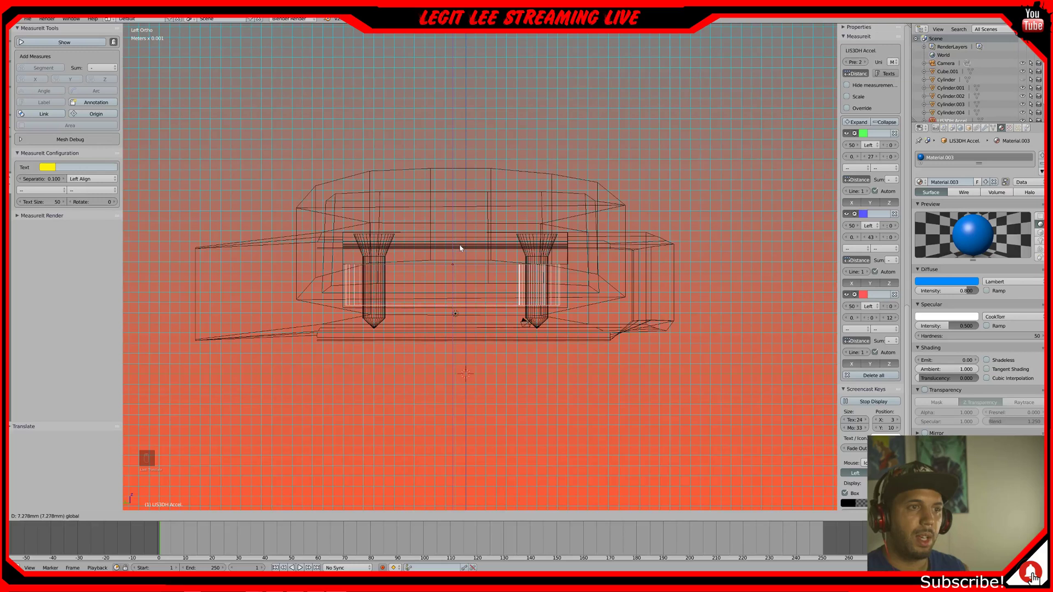
pyautogui.click(460, 248)
# - Shift the LIS3DH Accel board about -0.53 mm along Y and lower it slightly to fit the pocket
pyautogui.scroll(2, 461, 255)
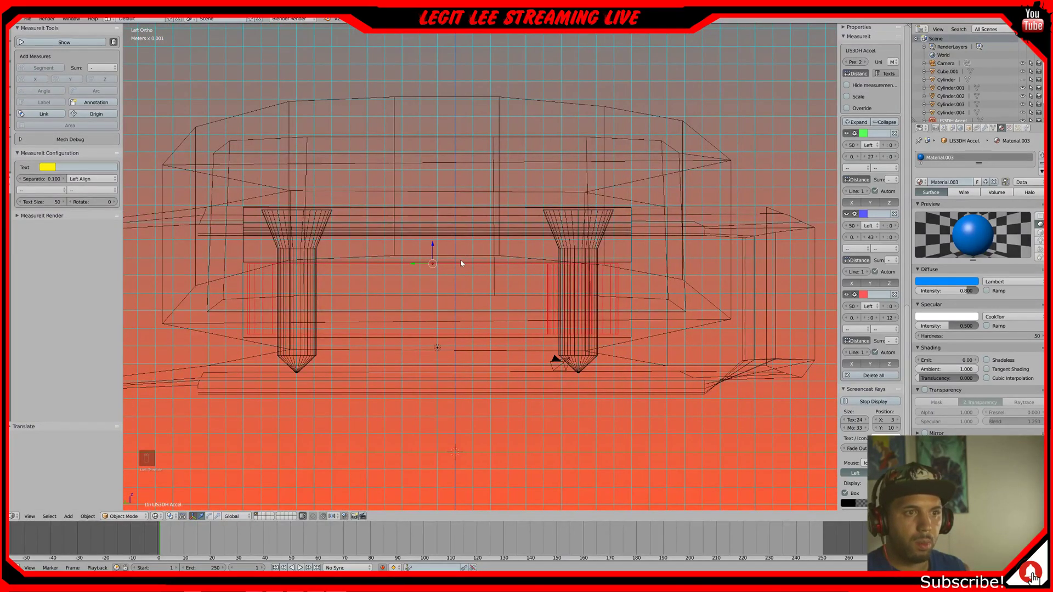
pyautogui.scroll(1, 460, 264)
pyautogui.scroll(1, 659, 340)
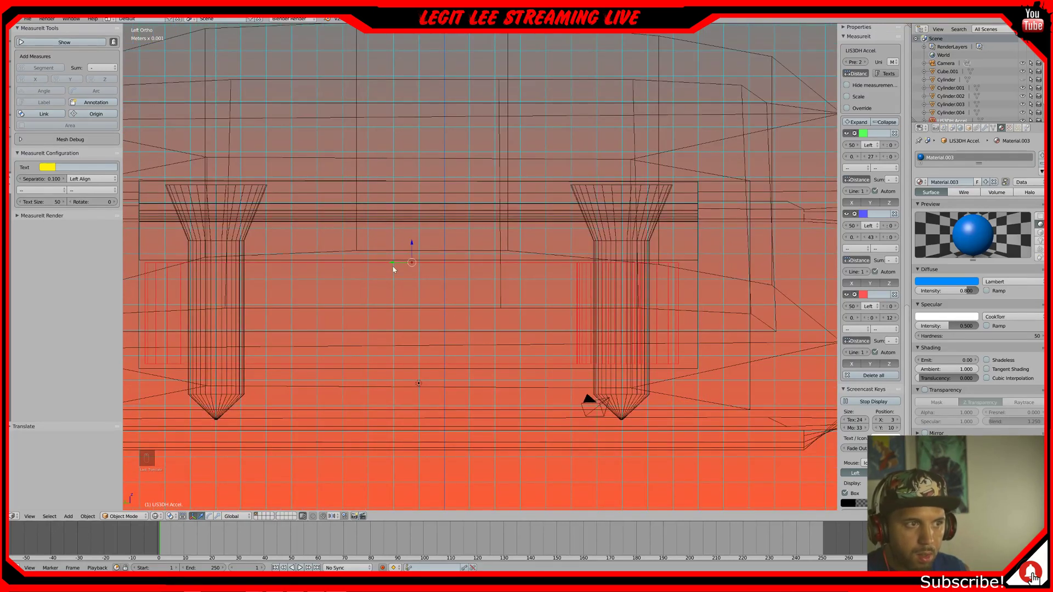
pyautogui.press('g')
pyautogui.press('y')
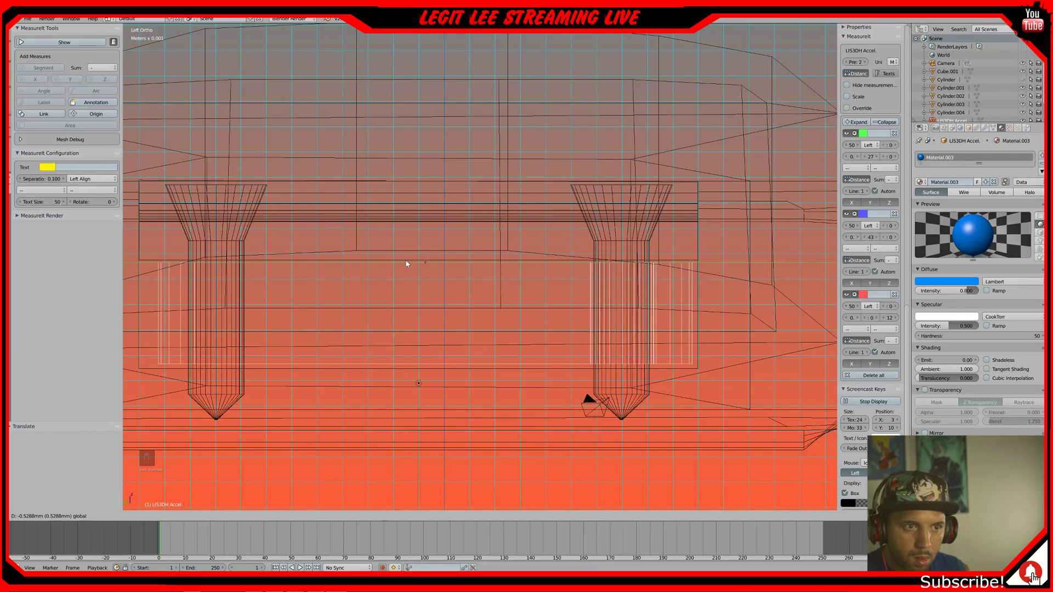
pyautogui.moveTo(406, 260); pyautogui.dragTo(426, 243)
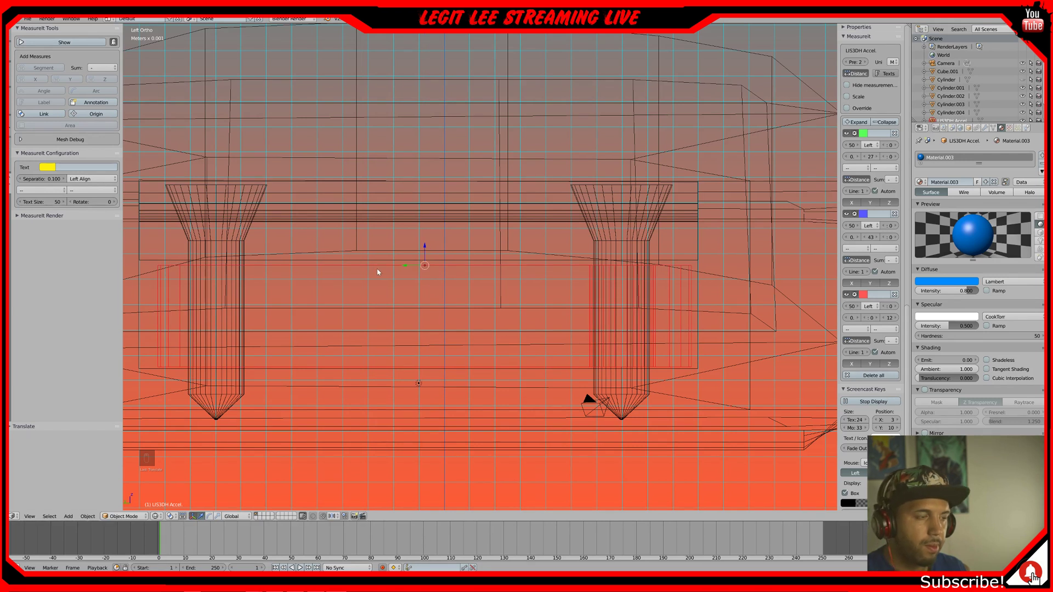
# - Return to solid shading and hide the curved plate to expose the blue board and the four screws
pyautogui.press('z')
pyautogui.moveTo(376, 272)
pyautogui.mouseDown(button='middle')
pyautogui.moveTo(446, 306)
pyautogui.moveTo(459, 289)
pyautogui.moveTo(448, 278)
pyautogui.moveTo(482, 252)
pyautogui.mouseUp(button='middle')
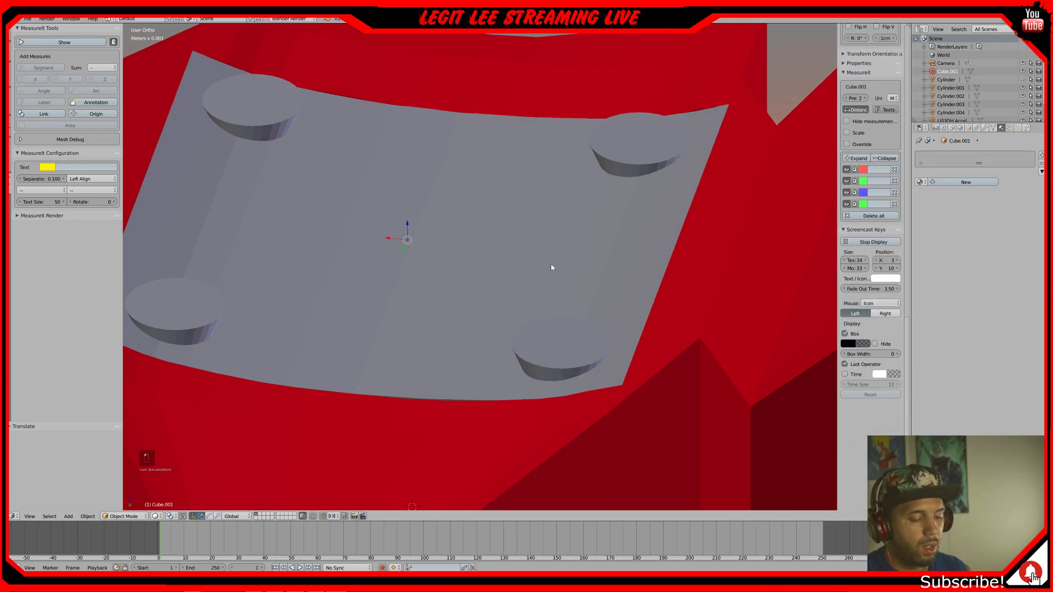
pyautogui.press('h')
pyautogui.moveTo(552, 264); pyautogui.dragTo(515, 286, button='middle')
pyautogui.scroll(-2, 558, 286)
pyautogui.moveTo(577, 412); pyautogui.dragTo(585, 378, button='middle')
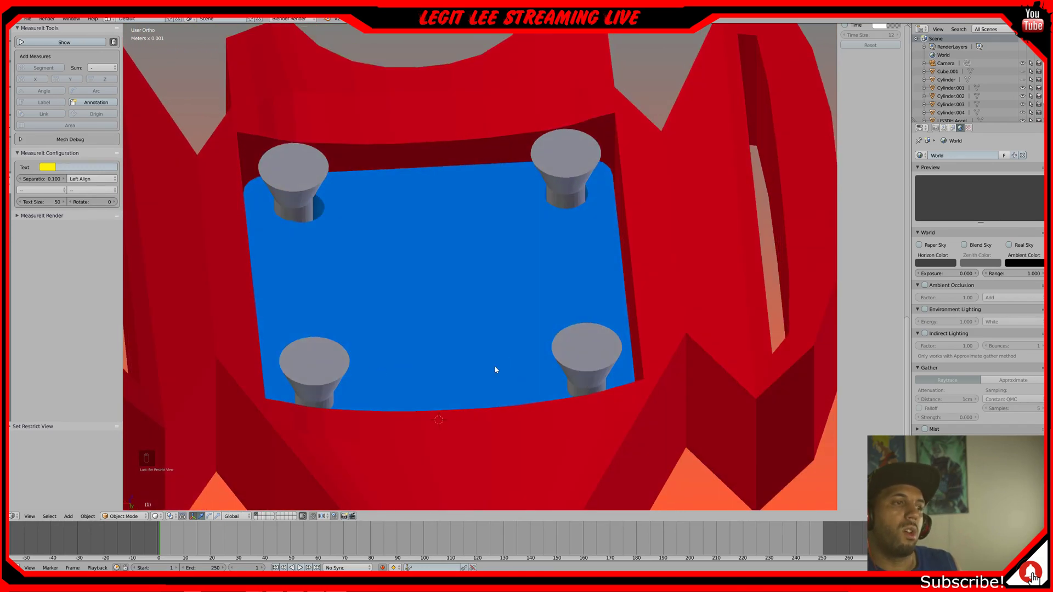
pyautogui.moveTo(524, 338); pyautogui.dragTo(306, 202, button='middle')
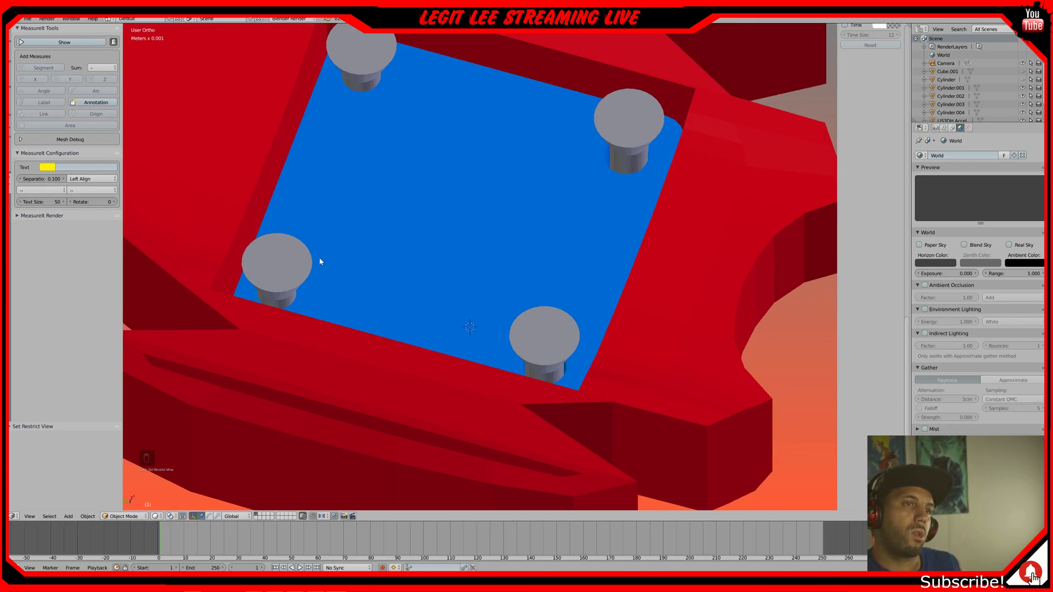
# - Delete the two rear screws, Cylinder.004 and Cylinder.003, keeping the front pair
pyautogui.rightClick(288, 265)
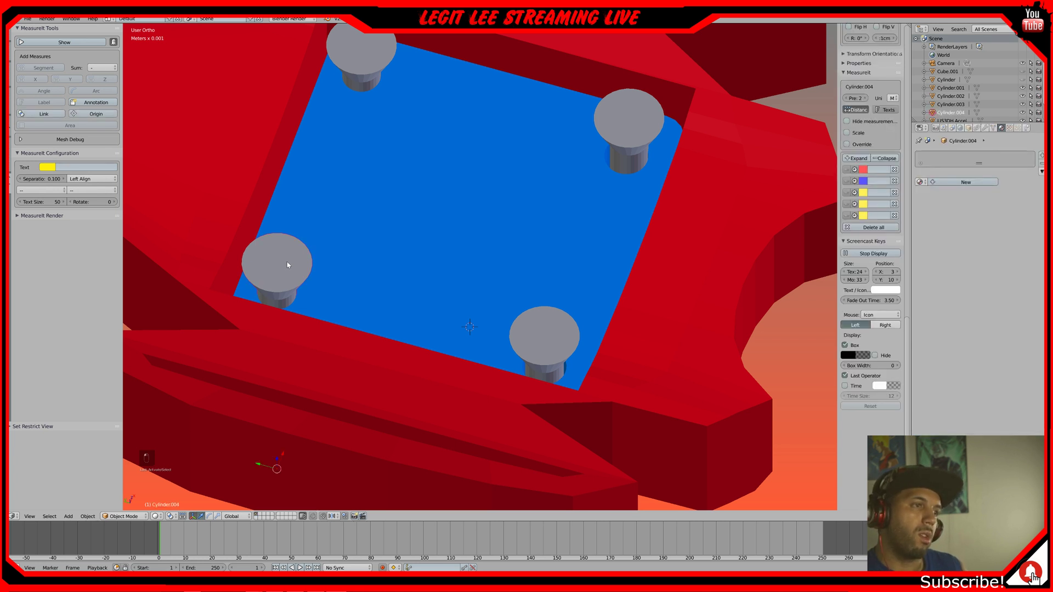
pyautogui.press('Delete')
pyautogui.rightClick(307, 173)
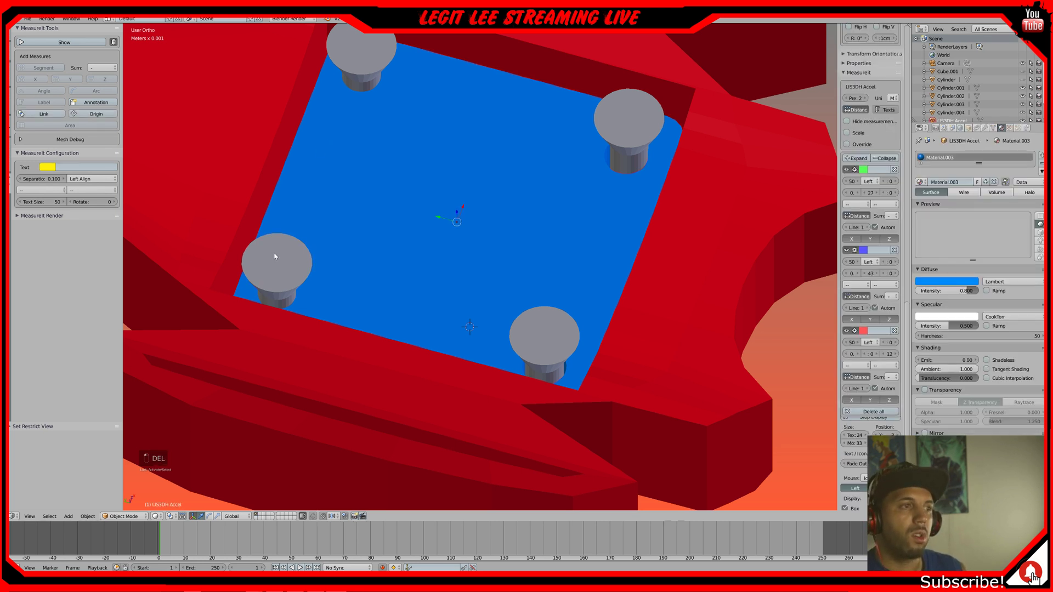
pyautogui.rightClick(274, 256)
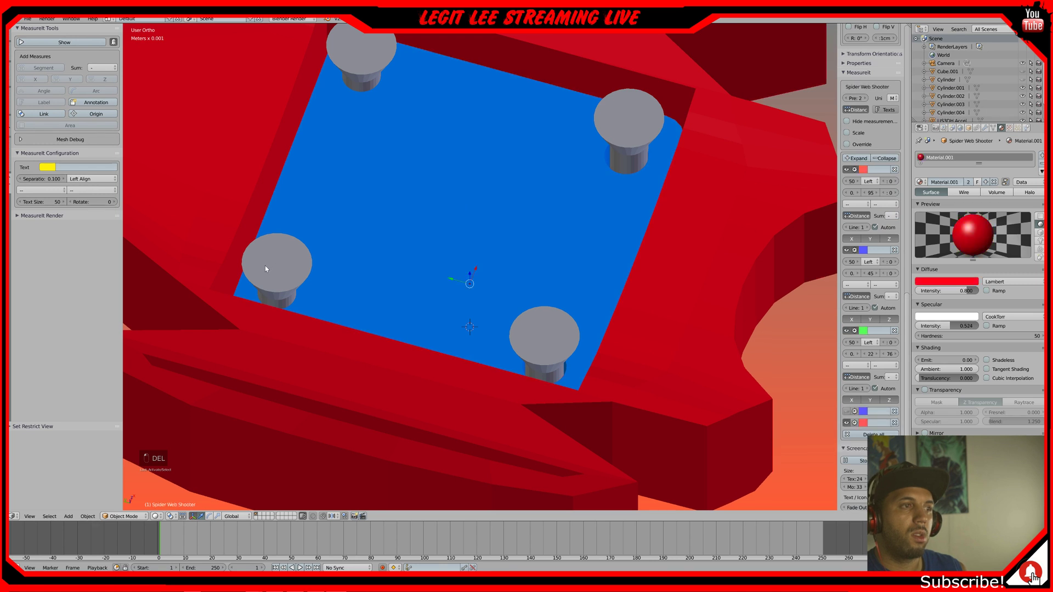
pyautogui.rightClick(269, 282)
pyautogui.moveTo(287, 292); pyautogui.dragTo(268, 242, button='middle')
pyautogui.rightClick(338, 148)
pyautogui.press('Delete')
pyautogui.click(336, 145)
pyautogui.rightClick(602, 56)
pyautogui.press('Delete')
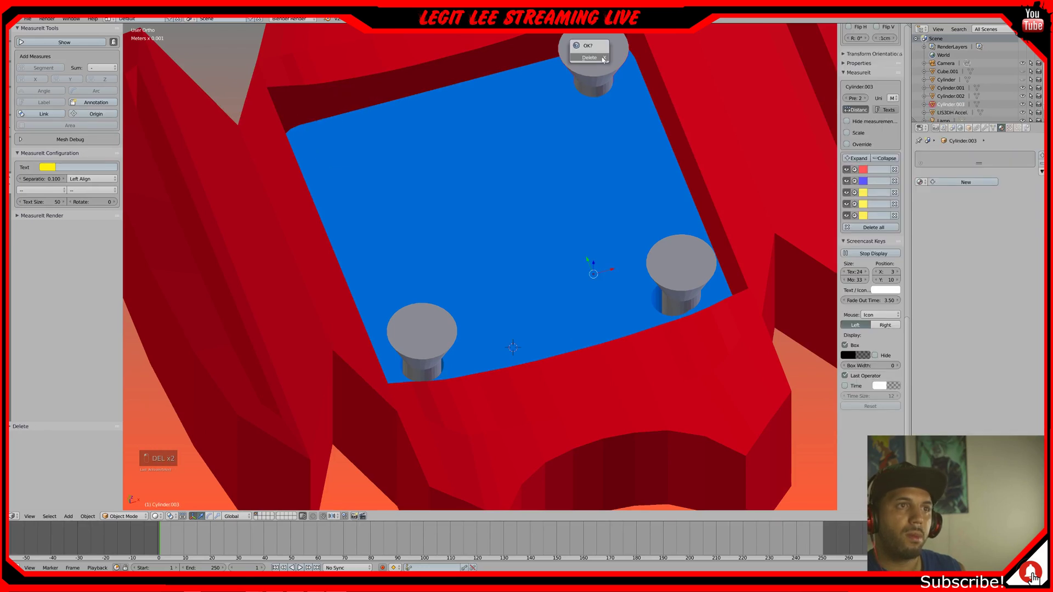
pyautogui.click(602, 58)
# - Move screw Cylinder.002 about -0.50 mm along X in the top wireframe view, centring it on the board's mounting hole
pyautogui.moveTo(600, 80); pyautogui.dragTo(533, 192, button='middle')
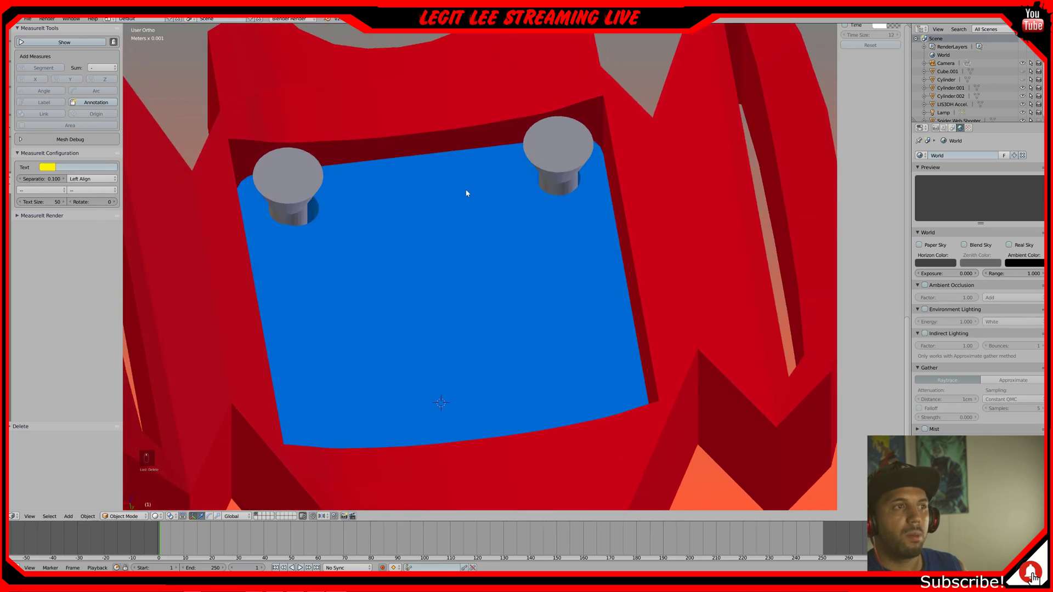
pyautogui.rightClick(312, 188)
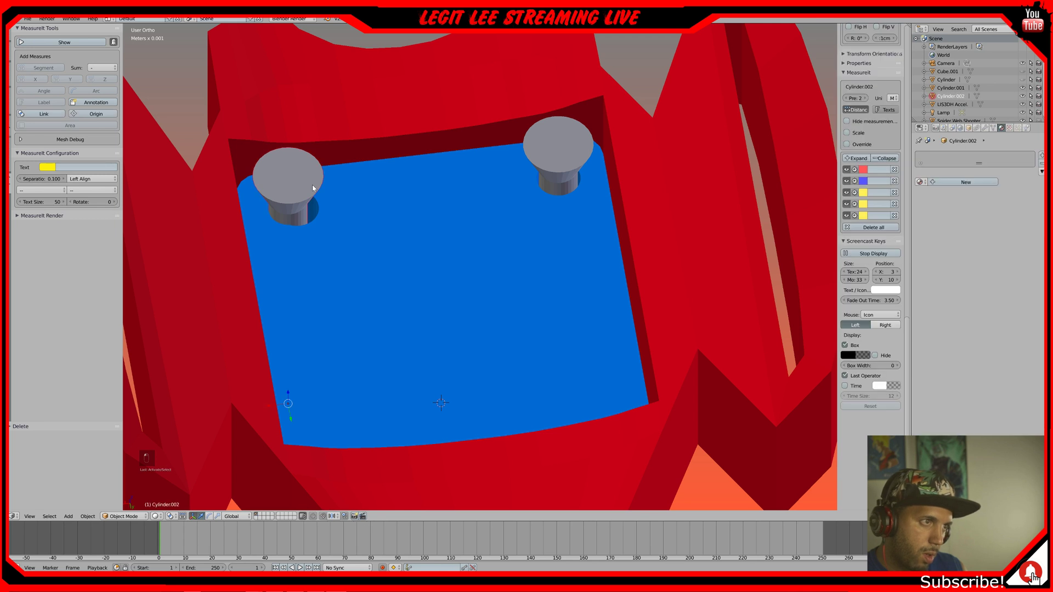
pyautogui.press('KP_1')
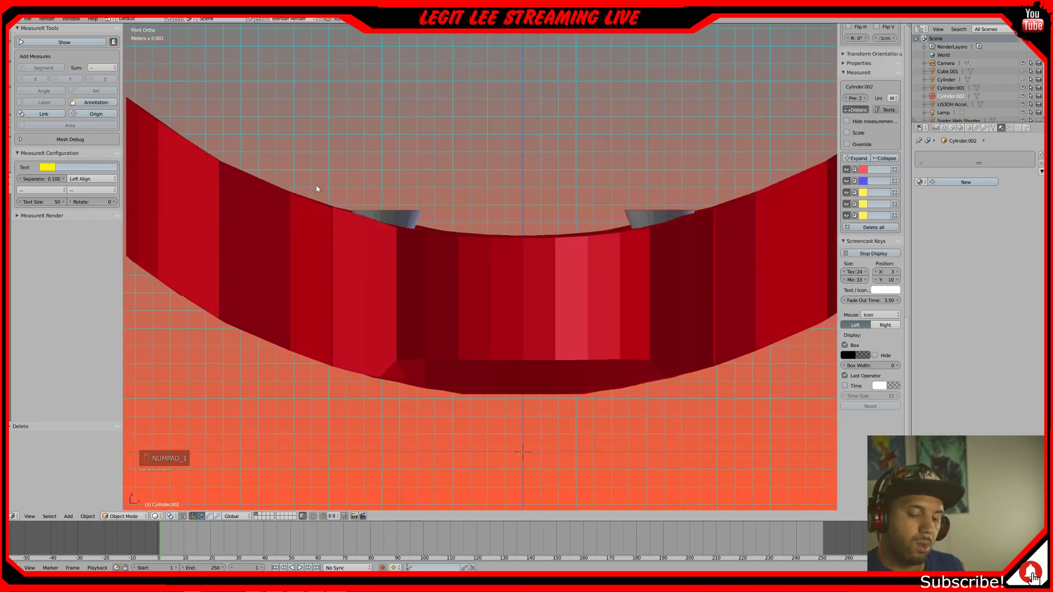
pyautogui.press('KP_7')
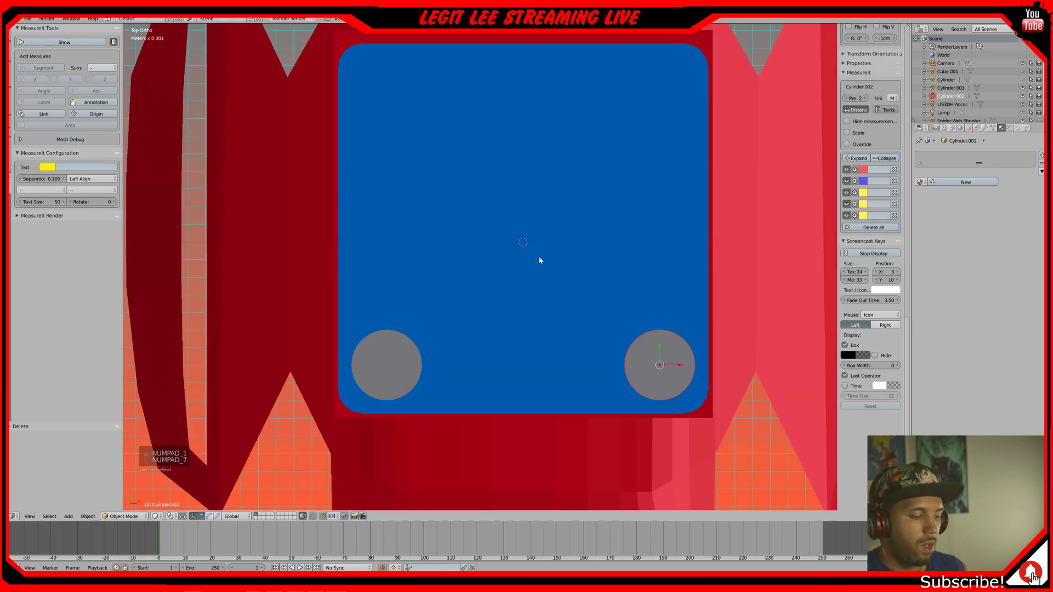
pyautogui.press('z')
pyautogui.keyDown('shift'); pyautogui.moveTo(677, 364); pyautogui.dragTo(557, 305, button='middle'); pyautogui.keyUp('shift')
pyautogui.scroll(3, 557, 305)
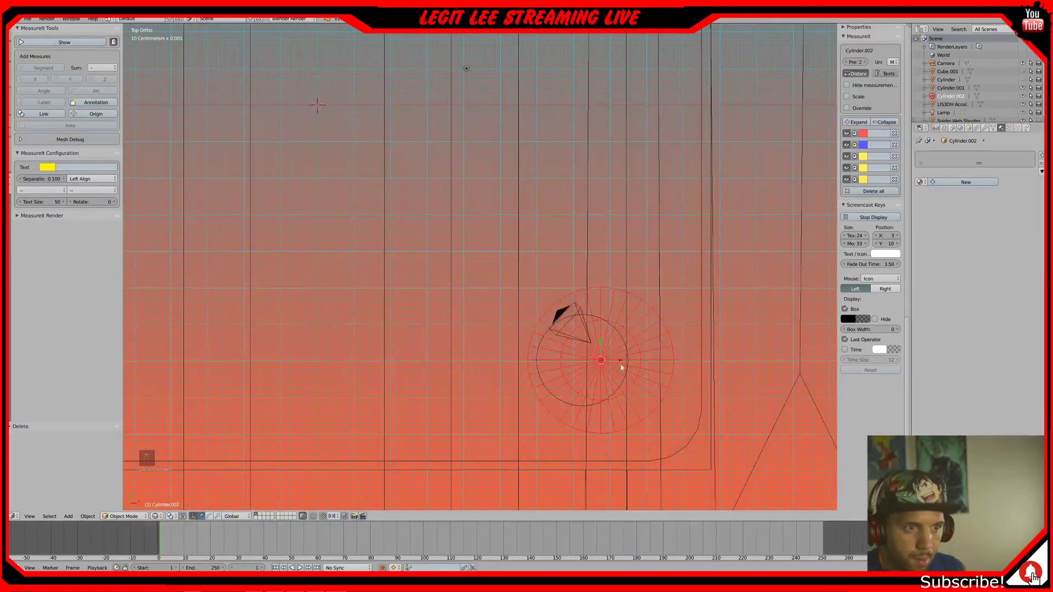
pyautogui.press('g')
pyautogui.press('x')
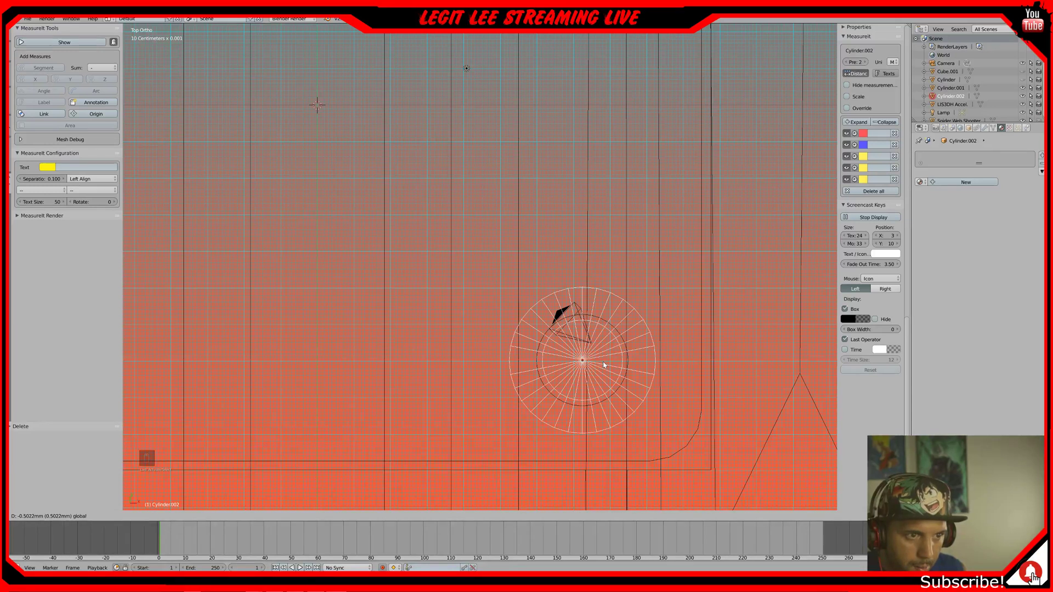
pyautogui.click(604, 365)
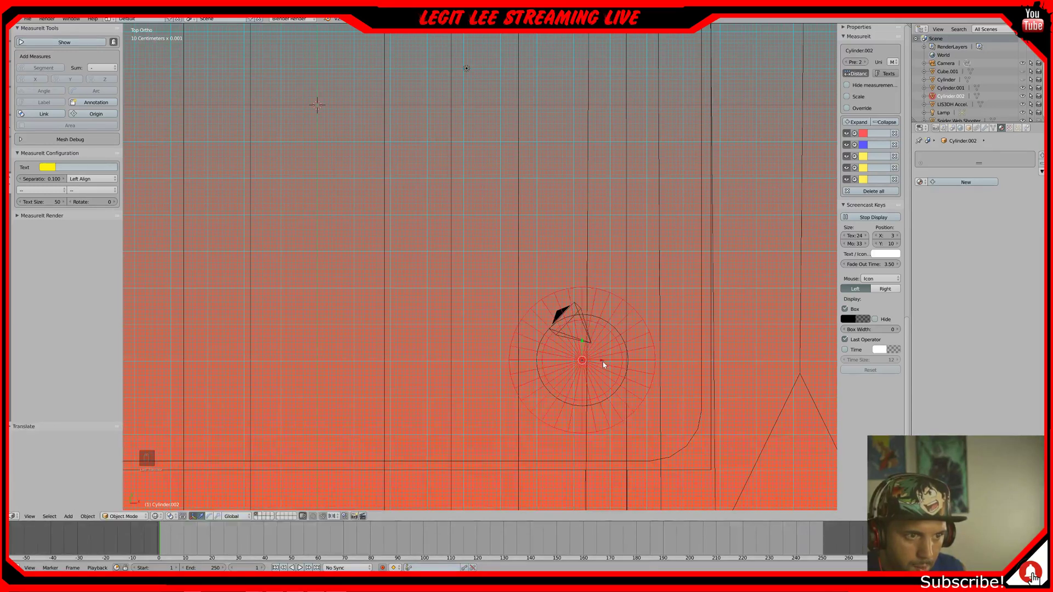
# - Check the other front screw's alignment with its mounting hole and view the board's rear end
pyautogui.keyDown('shift'); pyautogui.moveTo(412, 310); pyautogui.dragTo(709, 287, button='middle'); pyautogui.keyUp('shift')
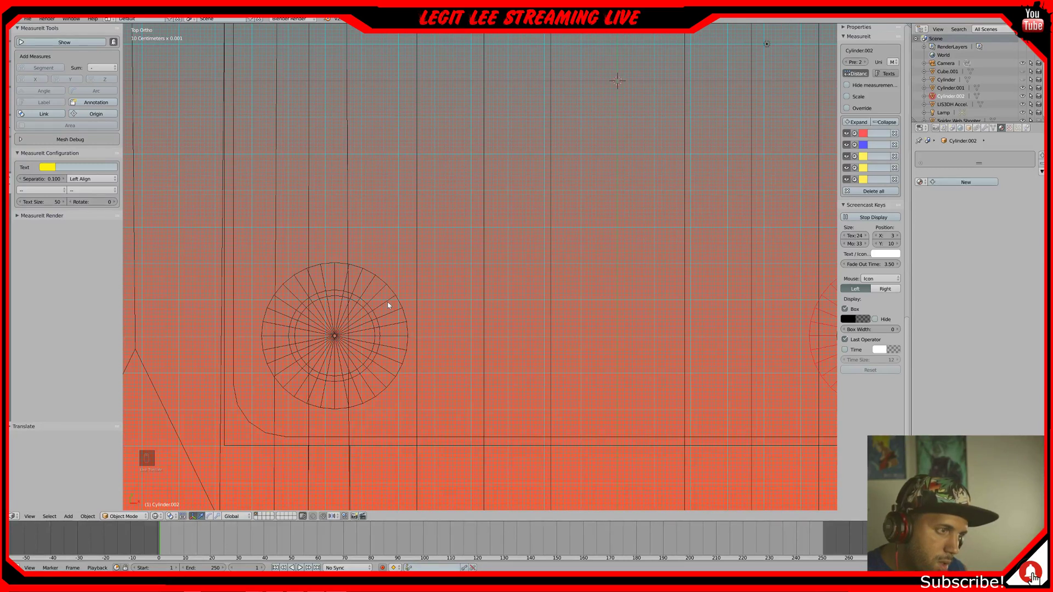
pyautogui.scroll(-2, 388, 305)
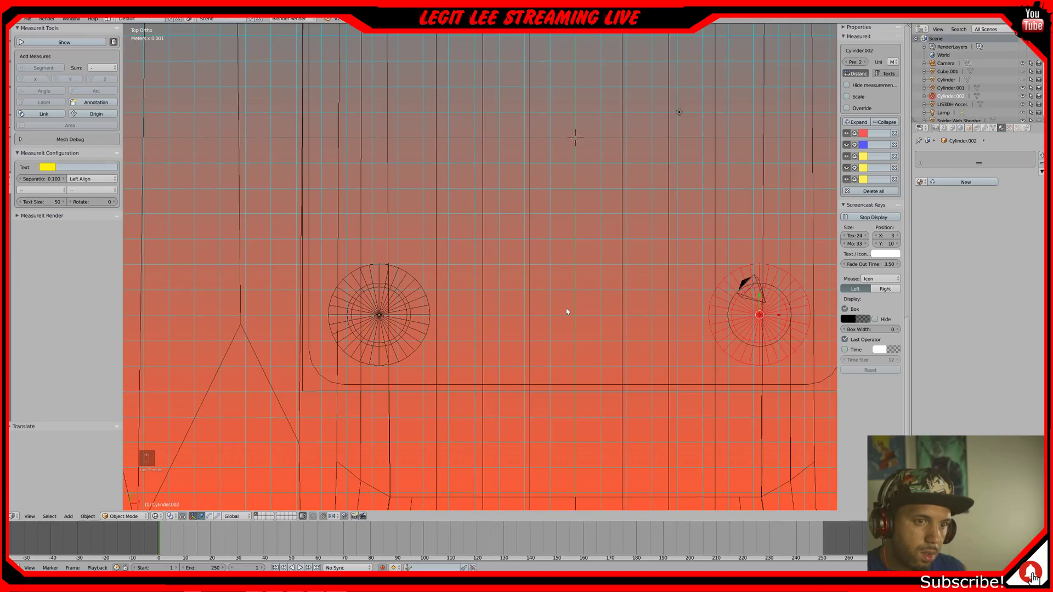
pyautogui.keyDown('shift'); pyautogui.moveTo(565, 311); pyautogui.dragTo(475, 308, button='middle'); pyautogui.keyUp('shift')
pyautogui.keyDown('shift'); pyautogui.scroll(8, 488, 307); pyautogui.keyUp('shift')
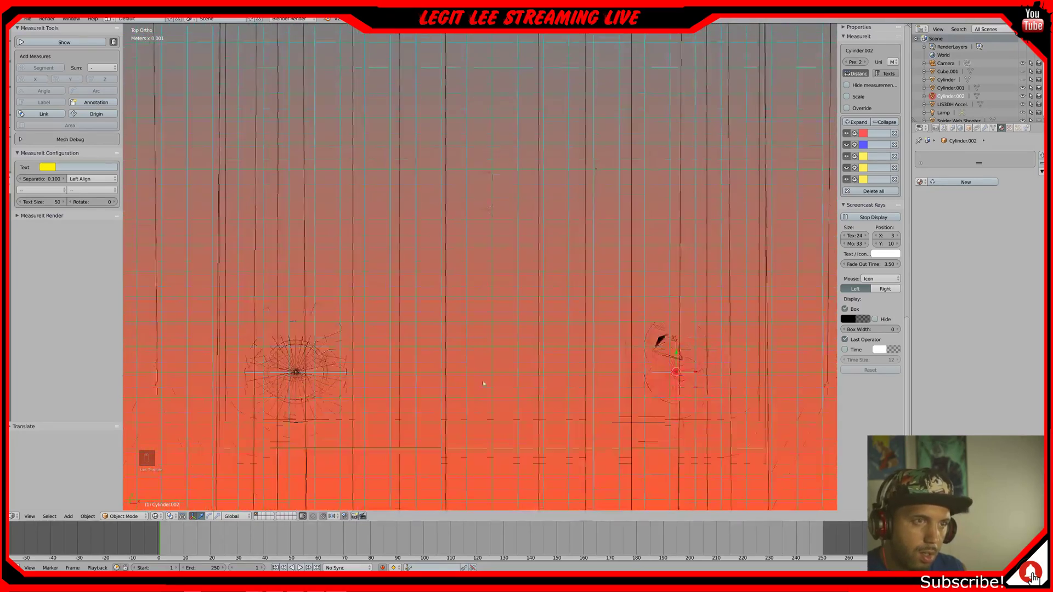
pyautogui.keyDown('shift'); pyautogui.scroll(2, 537, 321); pyautogui.keyUp('shift')
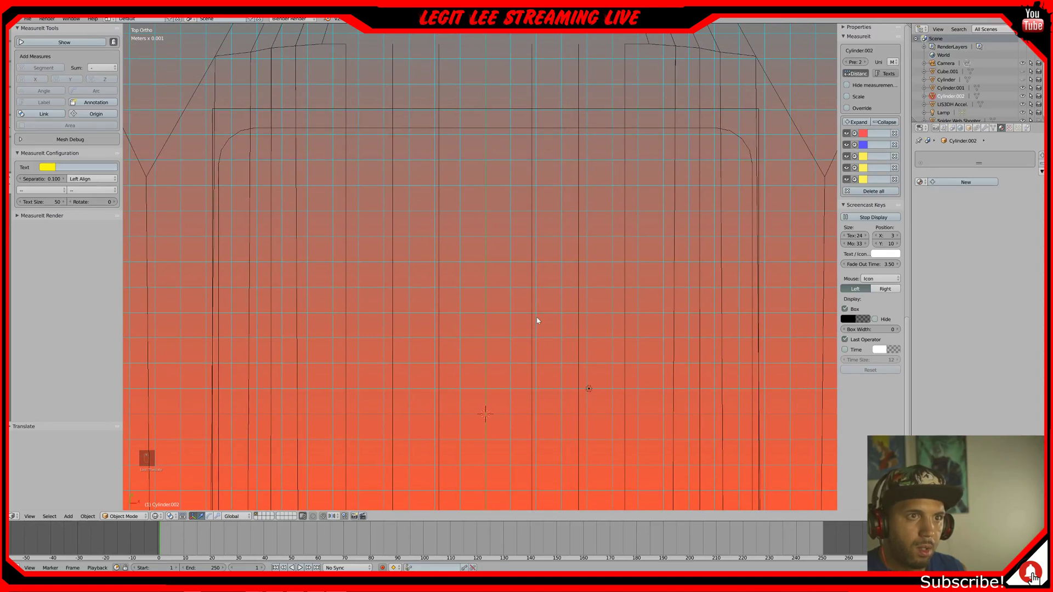
# - Inspect how the two front screws pass through the board's mounting holes, in both solid and wireframe shading
pyautogui.press('z')
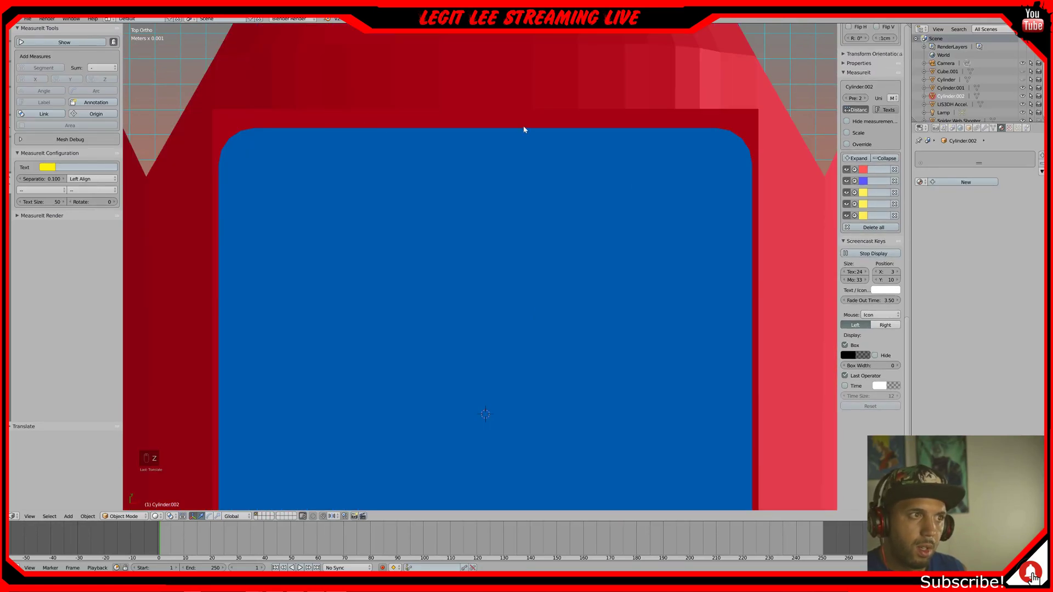
pyautogui.keyDown('shift'); pyautogui.moveTo(484, 284); pyautogui.dragTo(536, 171, button='middle'); pyautogui.keyUp('shift')
pyautogui.keyDown('shift'); pyautogui.moveTo(498, 318); pyautogui.dragTo(491, 189, button='middle'); pyautogui.keyUp('shift')
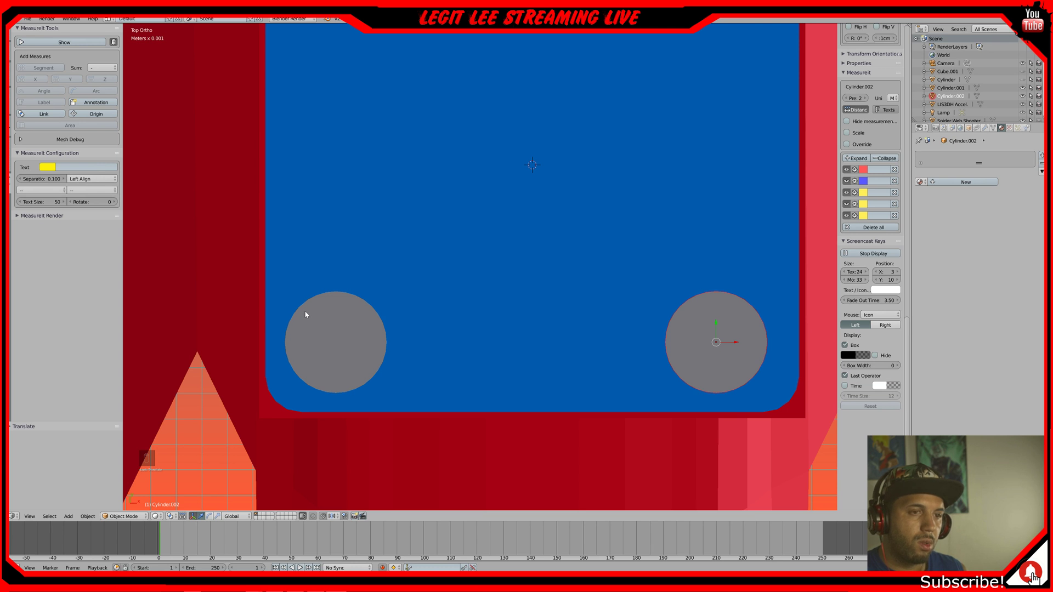
pyautogui.moveTo(306, 315); pyautogui.dragTo(321, 271, button='middle')
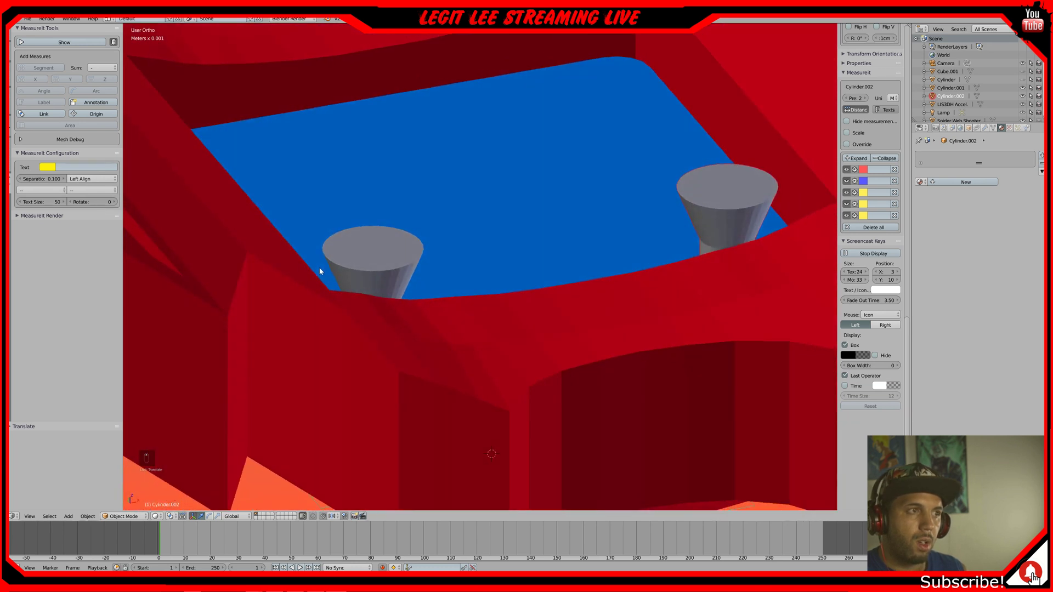
pyautogui.moveTo(431, 172)
pyautogui.mouseDown(button='middle')
pyautogui.moveTo(474, 171)
pyautogui.moveTo(468, 197)
pyautogui.mouseUp(button='middle')
pyautogui.press('z')
pyautogui.moveTo(404, 275); pyautogui.dragTo(509, 226, button='middle')
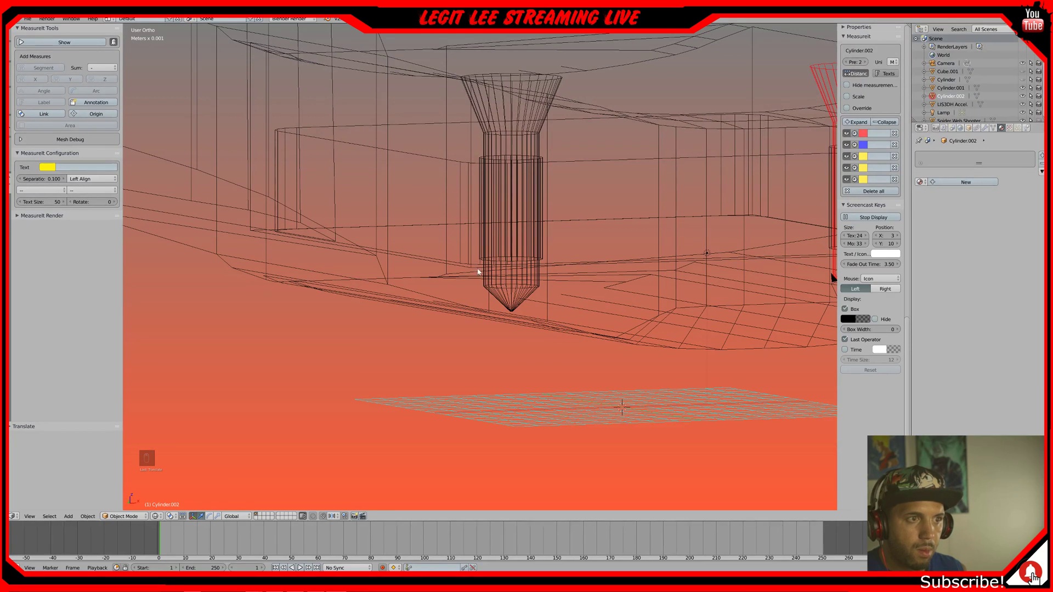
pyautogui.moveTo(483, 266); pyautogui.dragTo(443, 271, button='middle')
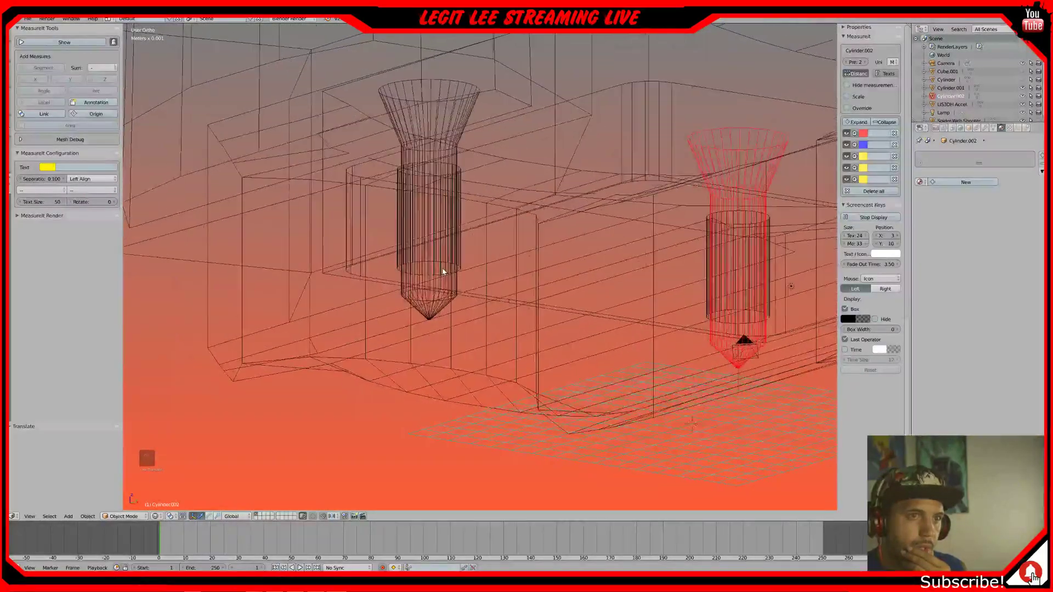
pyautogui.moveTo(444, 271); pyautogui.dragTo(458, 296, button='middle')
# - Move screw Cylinder.001 about -14.46 µm along X in the top wireframe view, centring it on the board's mounting hole
pyautogui.press('KP_7')
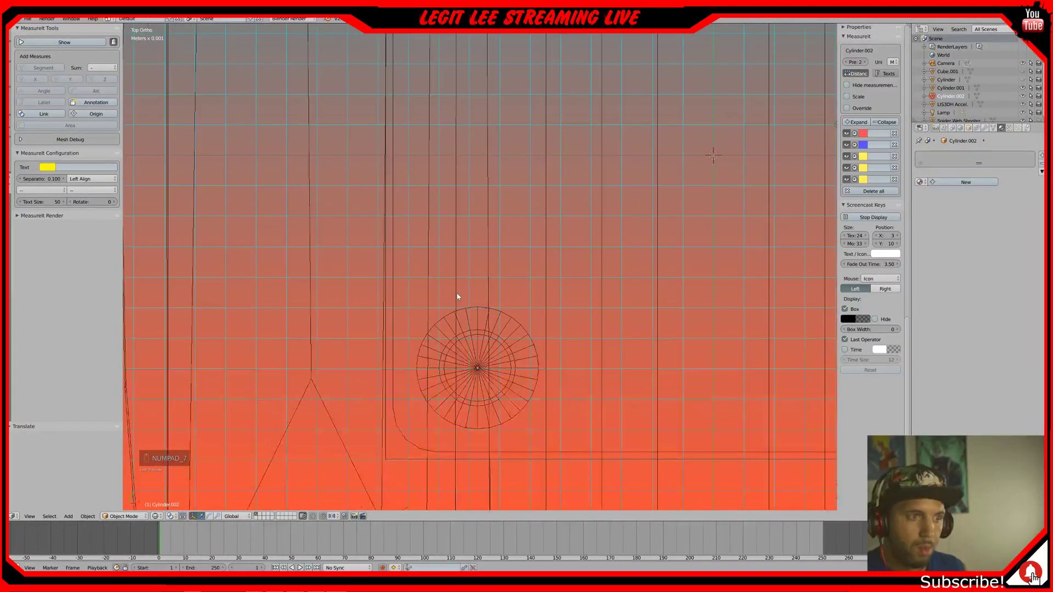
pyautogui.rightClick(508, 341)
pyautogui.scroll(2, 516, 340)
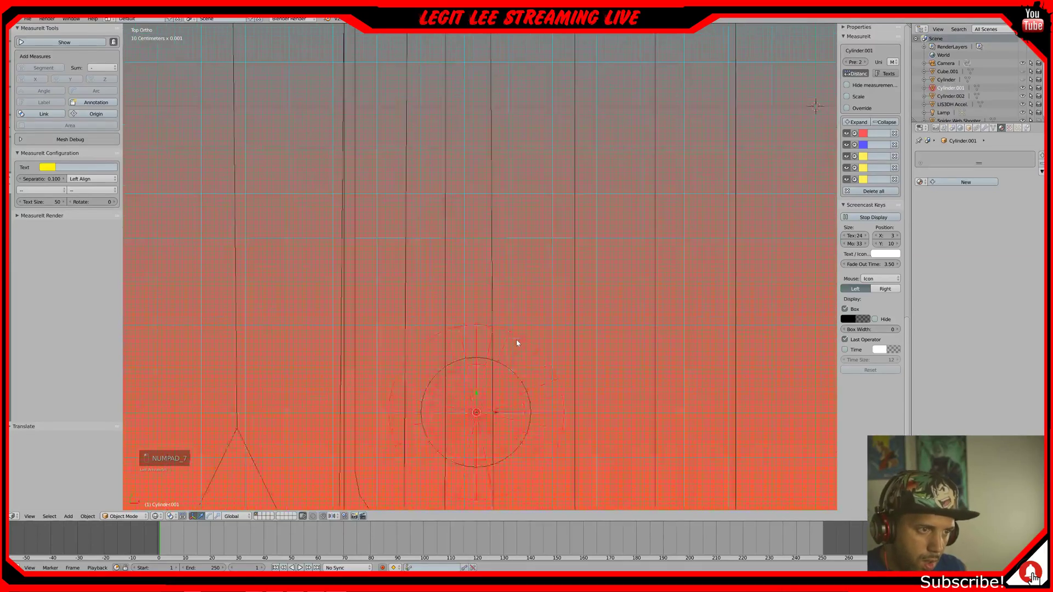
pyautogui.moveTo(517, 343); pyautogui.dragTo(520, 263, button='middle')
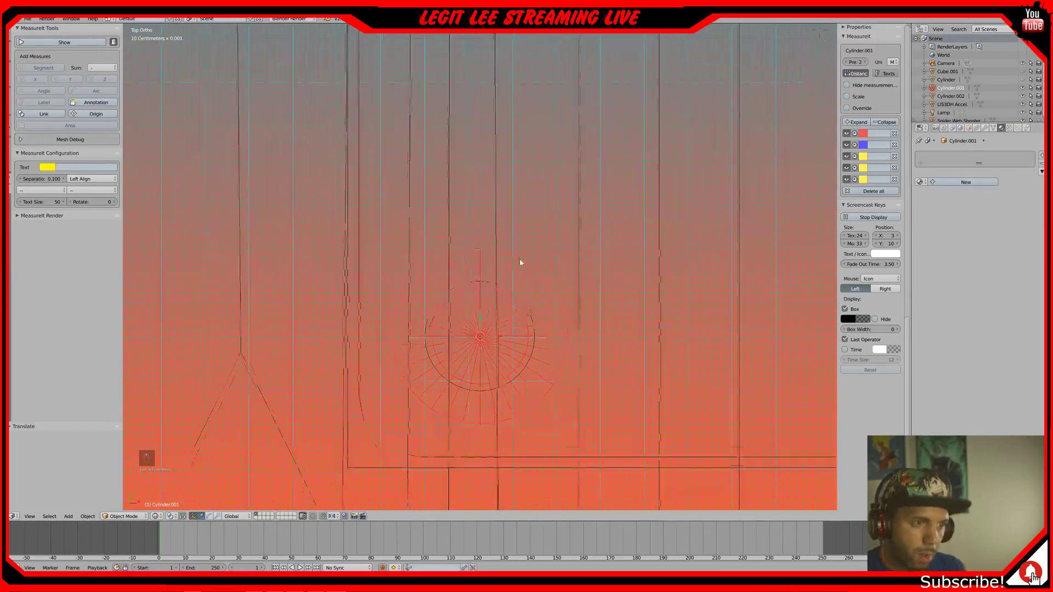
pyautogui.scroll(2, 520, 262)
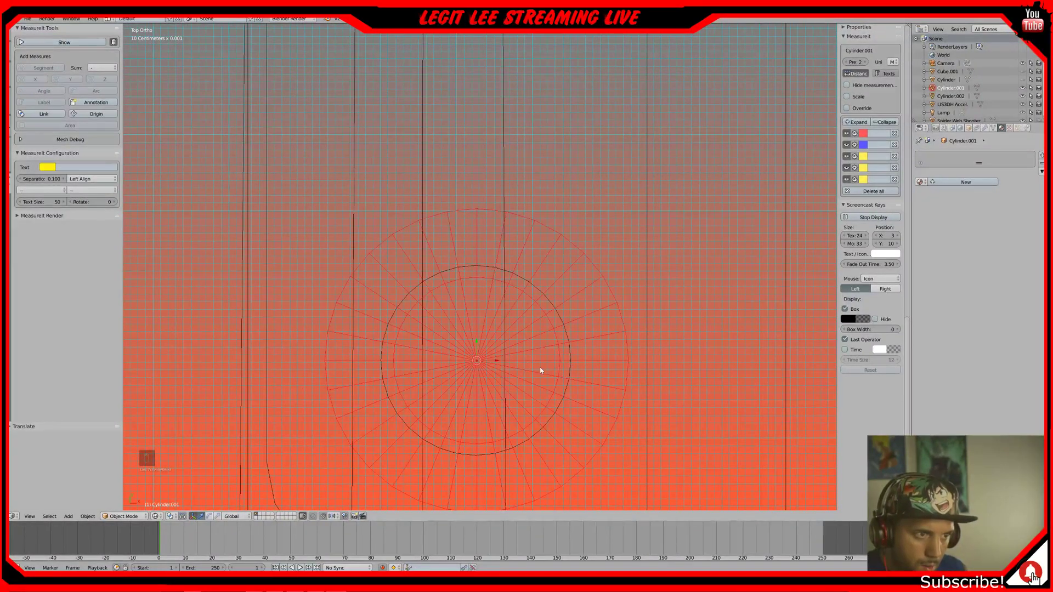
pyautogui.press('g')
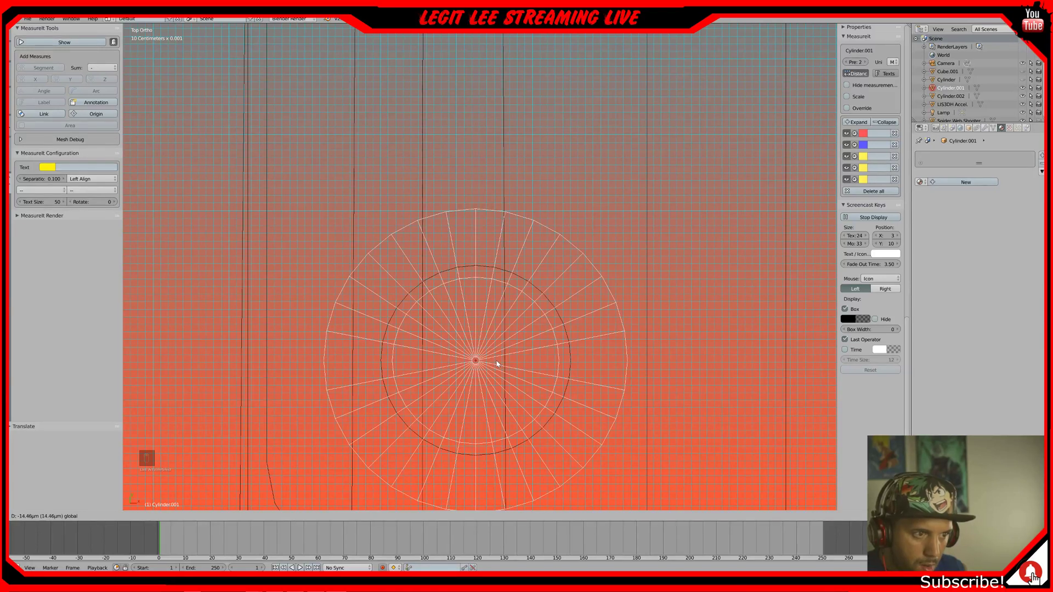
pyautogui.click(497, 364)
pyautogui.scroll(-3, 660, 284)
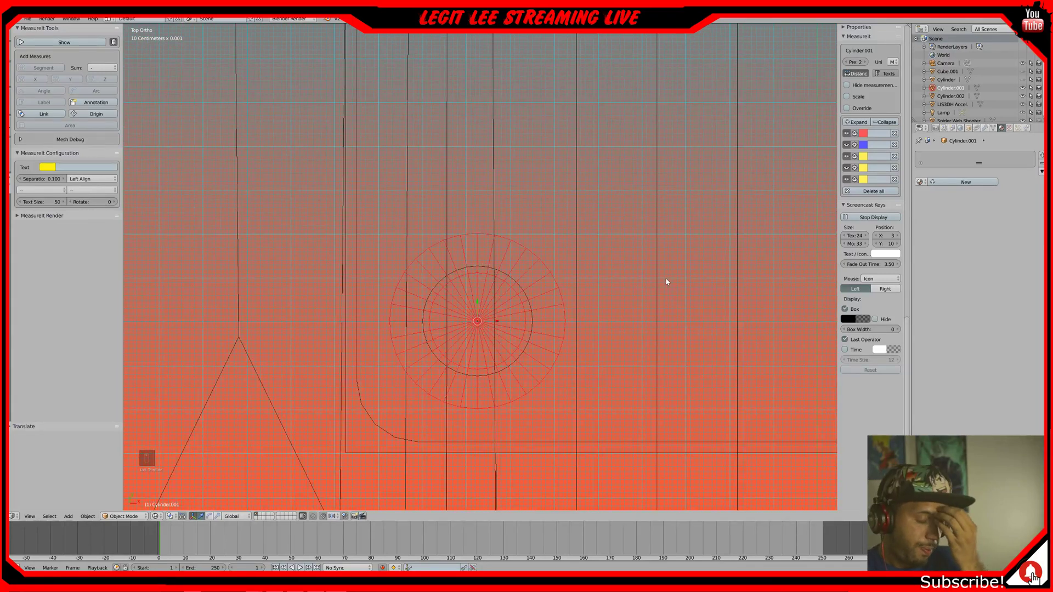
pyautogui.scroll(-3, 645, 272)
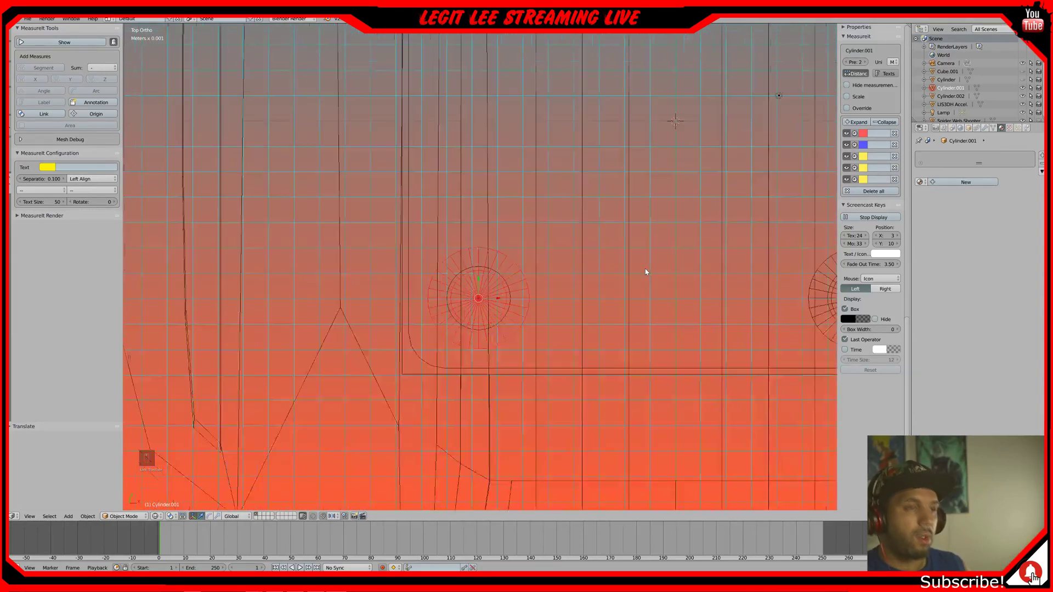
# - Restore the hidden curved plate in solid shading and hide the large round Cylinder that covers it
pyautogui.keyDown('shift'); pyautogui.moveTo(653, 258); pyautogui.dragTo(460, 298, button='middle'); pyautogui.keyUp('shift')
pyautogui.scroll(-4, 459, 298)
pyautogui.scroll(1, 460, 289)
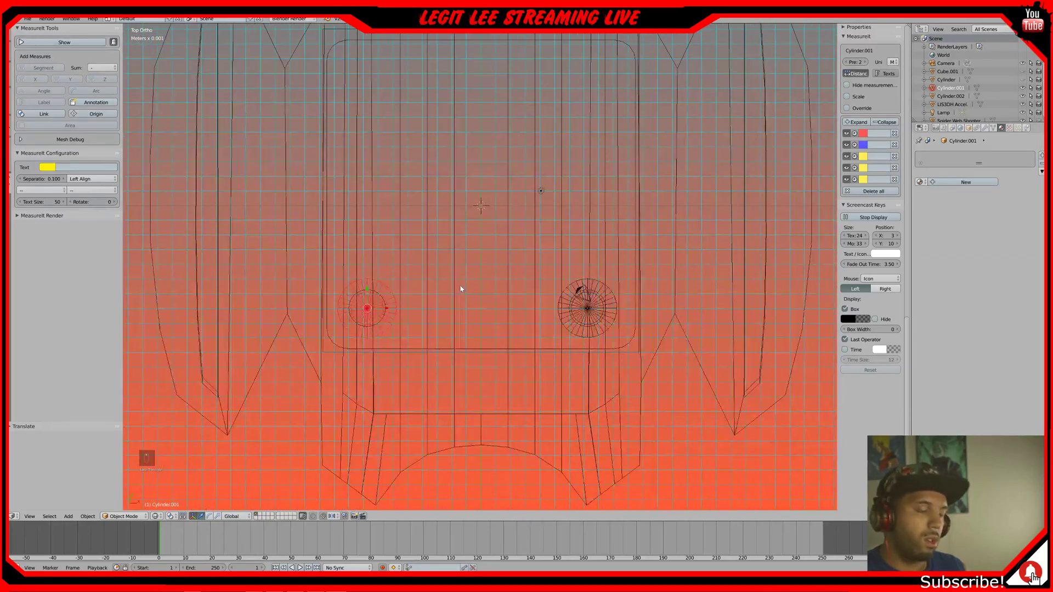
pyautogui.press('z')
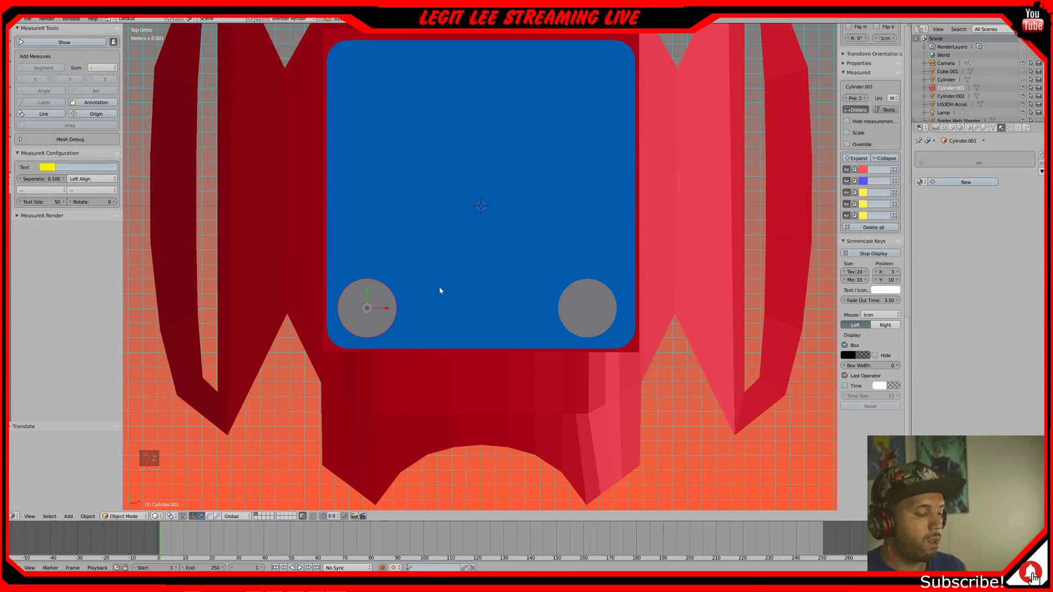
pyautogui.hotkey('alt', 'h')
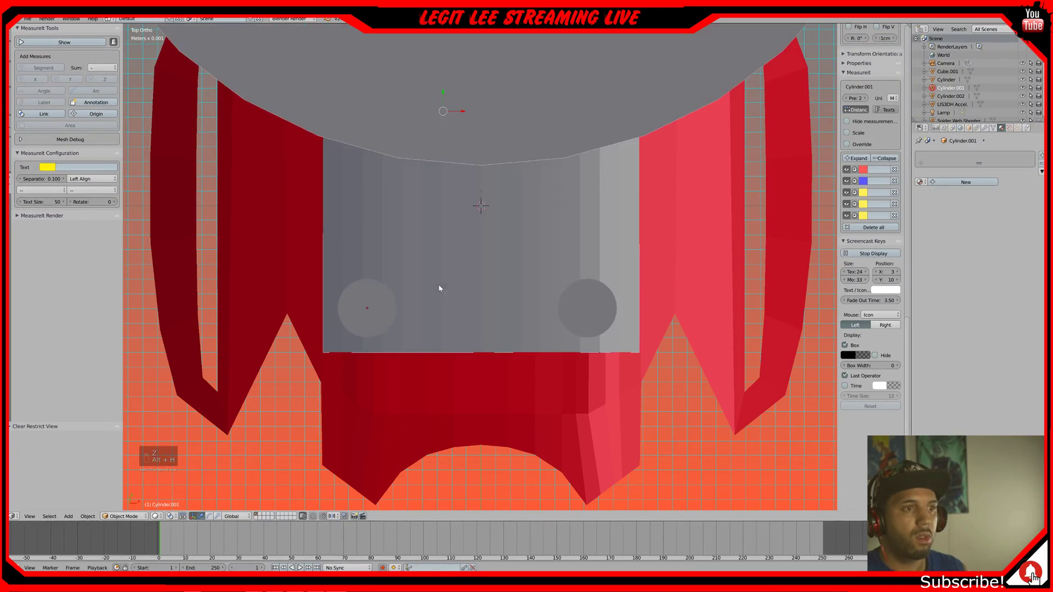
pyautogui.rightClick(593, 122)
pyautogui.press('Delete')
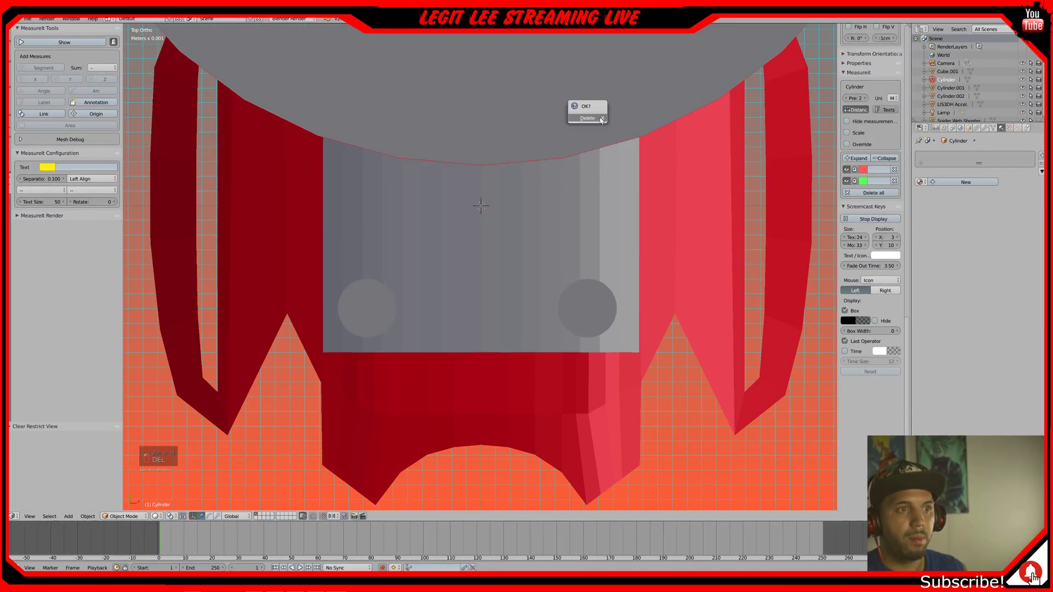
pyautogui.press('h')
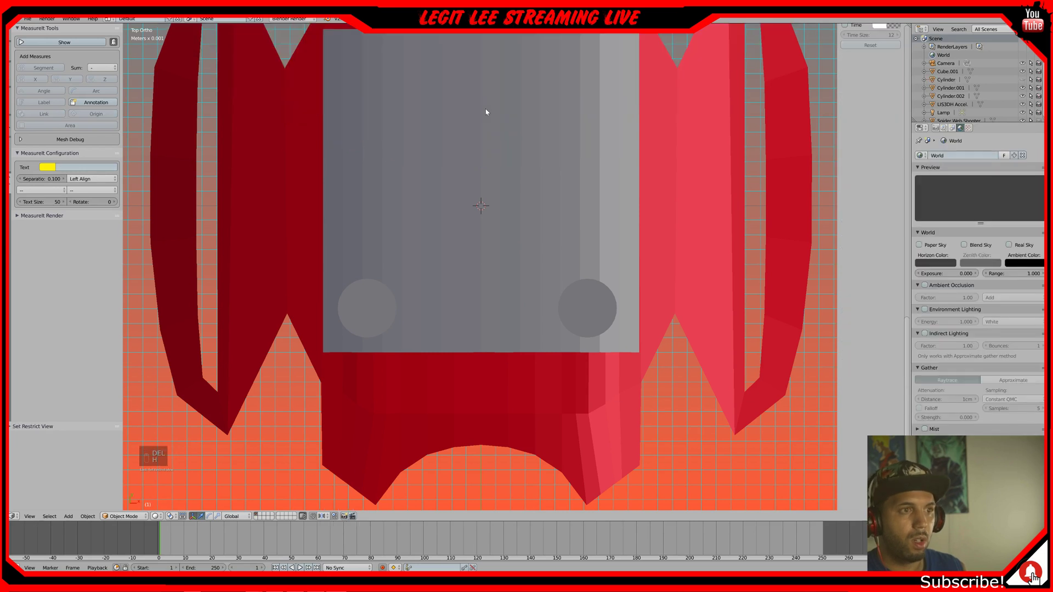
pyautogui.moveTo(498, 160); pyautogui.dragTo(501, 110, button='middle')
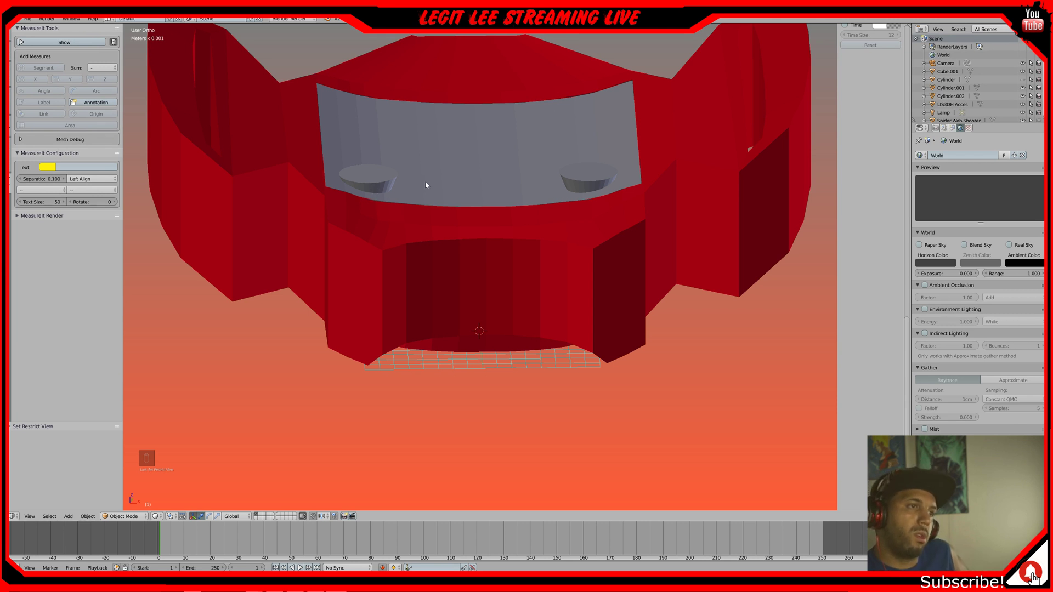
# - Lower the two screws, Cylinder.001 and Cylinder.002, together by about 0.22 mm along Z
pyautogui.rightClick(376, 183)
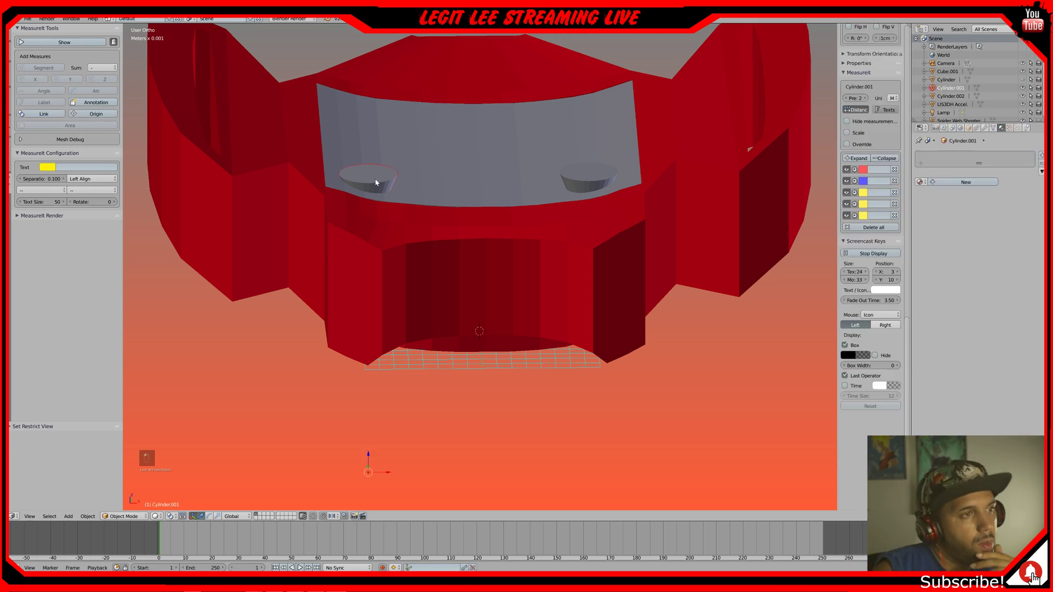
pyautogui.rightClick(586, 176)
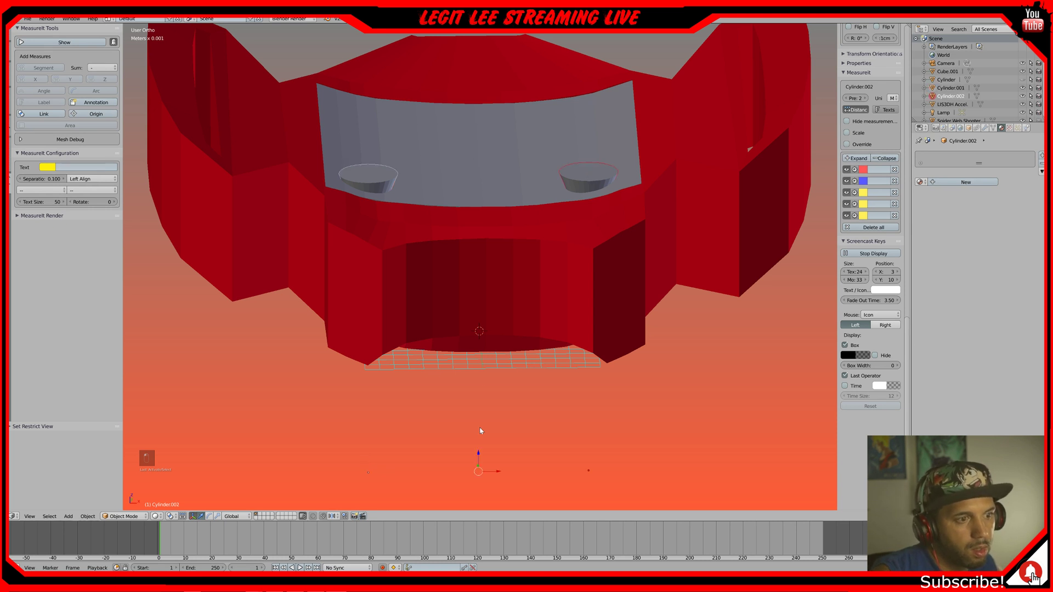
pyautogui.press('g')
pyautogui.press('z')
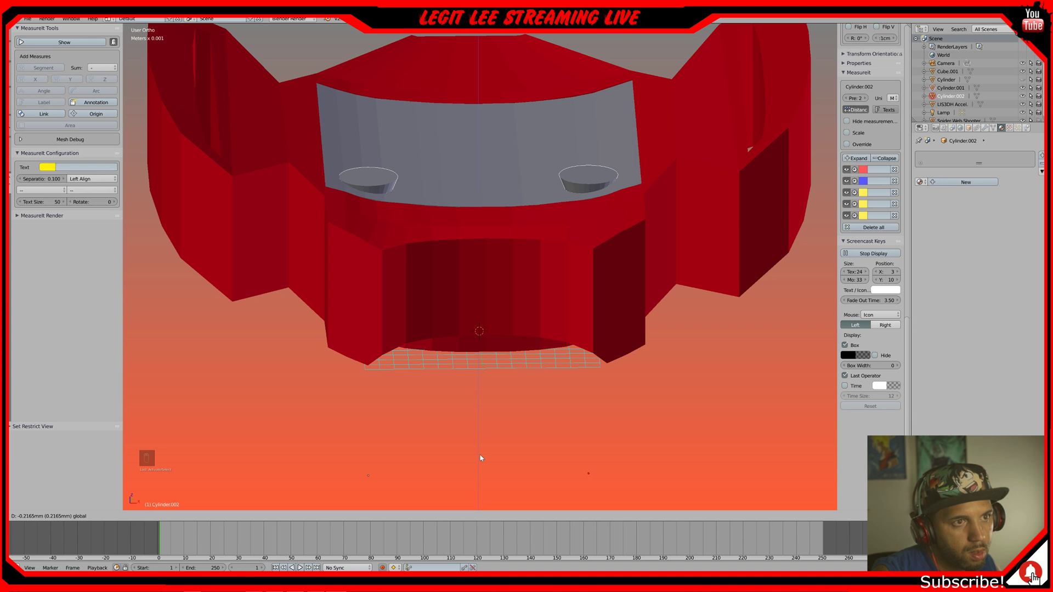
pyautogui.click(480, 458)
# - Examine in the front wireframe view how deep the two screws sit in the plate, board and shooter body
pyautogui.moveTo(527, 354)
pyautogui.mouseDown(button='middle')
pyautogui.moveTo(505, 348)
pyautogui.moveTo(531, 349)
pyautogui.mouseUp(button='middle')
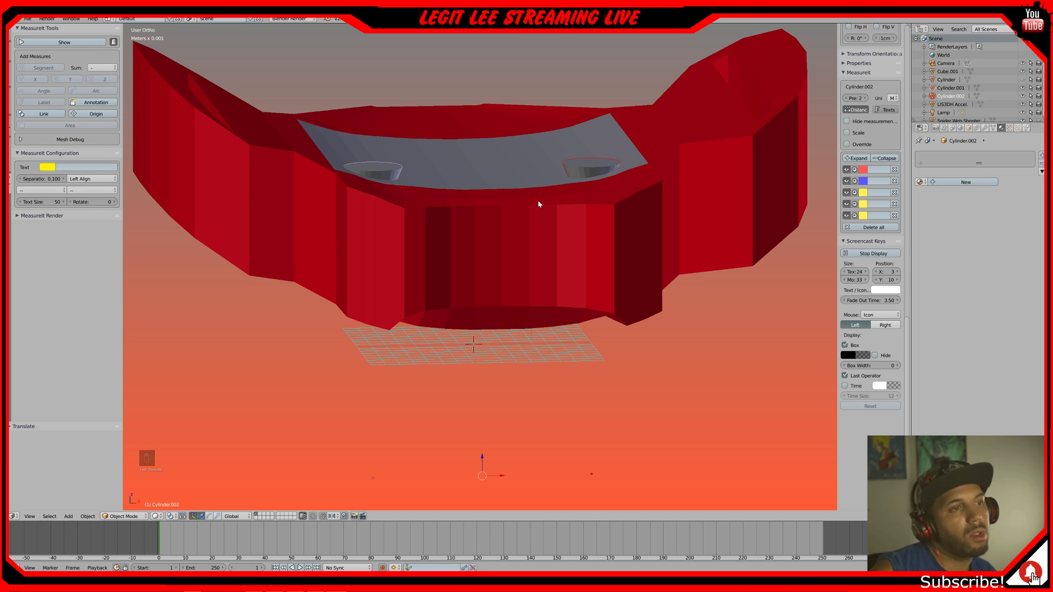
pyautogui.press('KP_1')
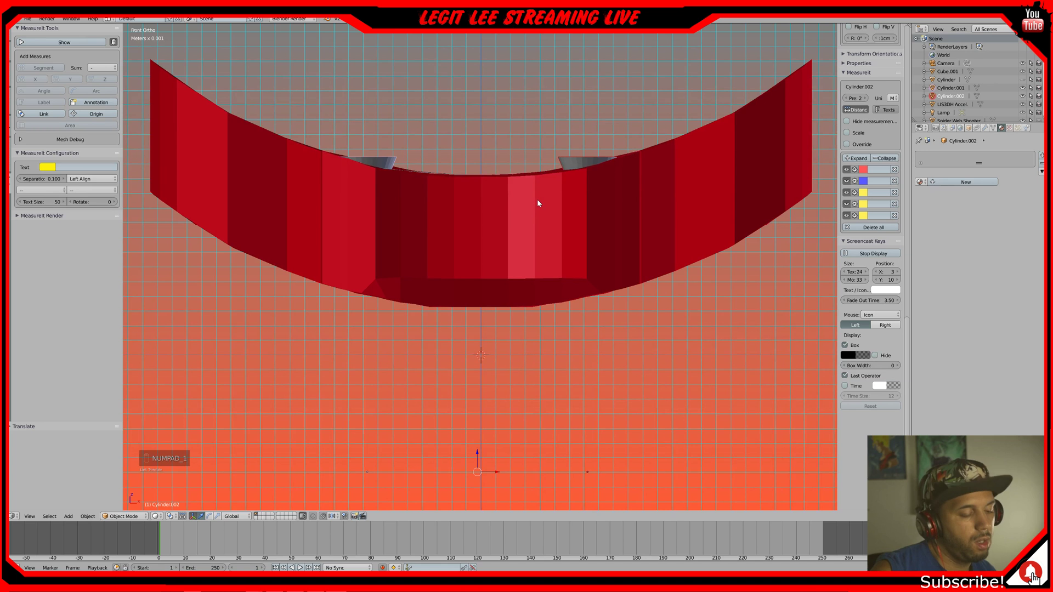
pyautogui.press('z')
pyautogui.scroll(1, 538, 204)
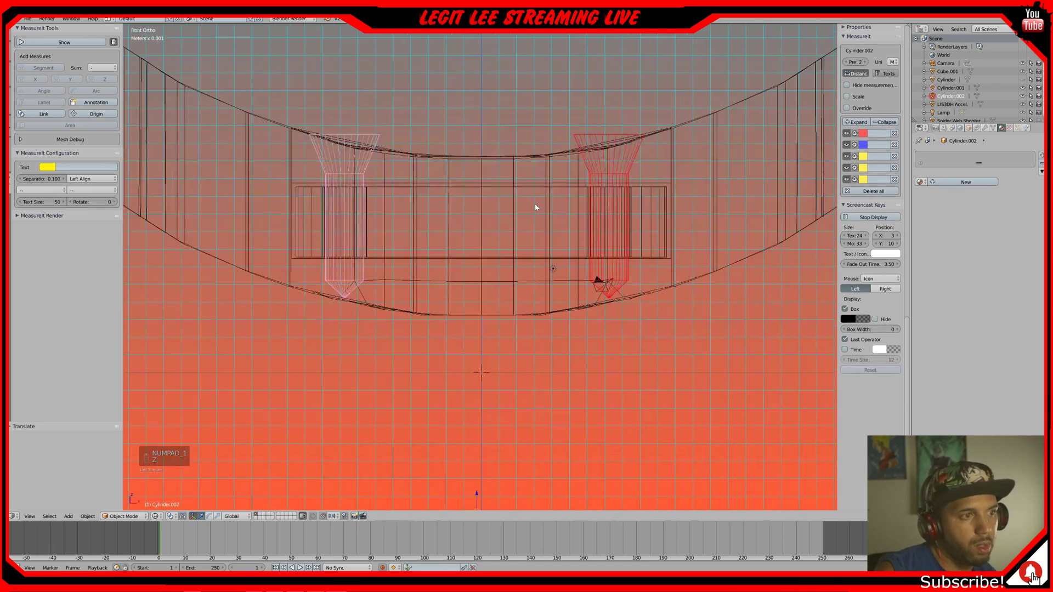
pyautogui.scroll(1, 536, 206)
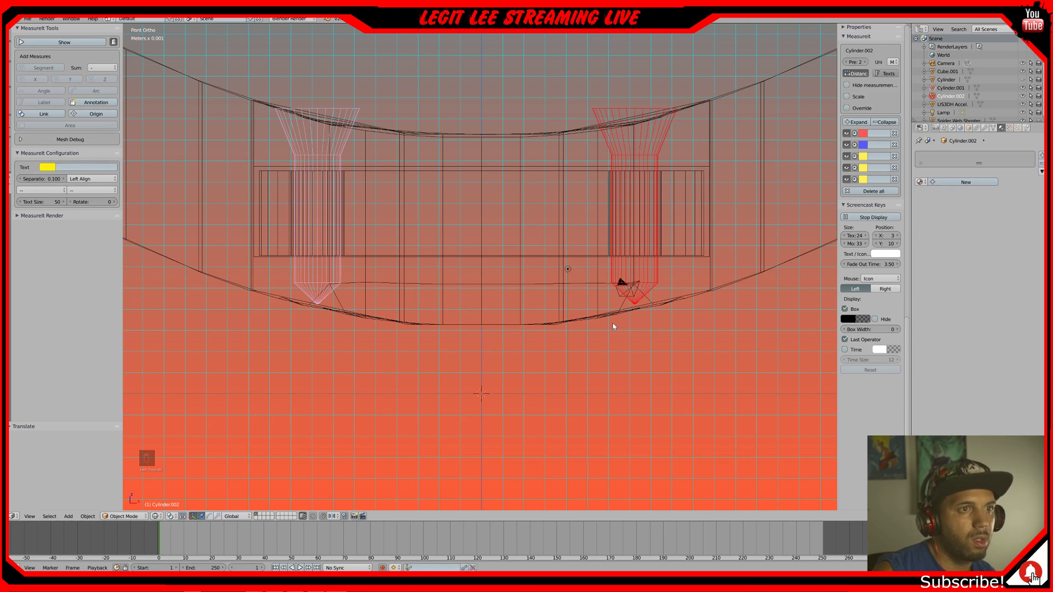
pyautogui.scroll(-2, 606, 324)
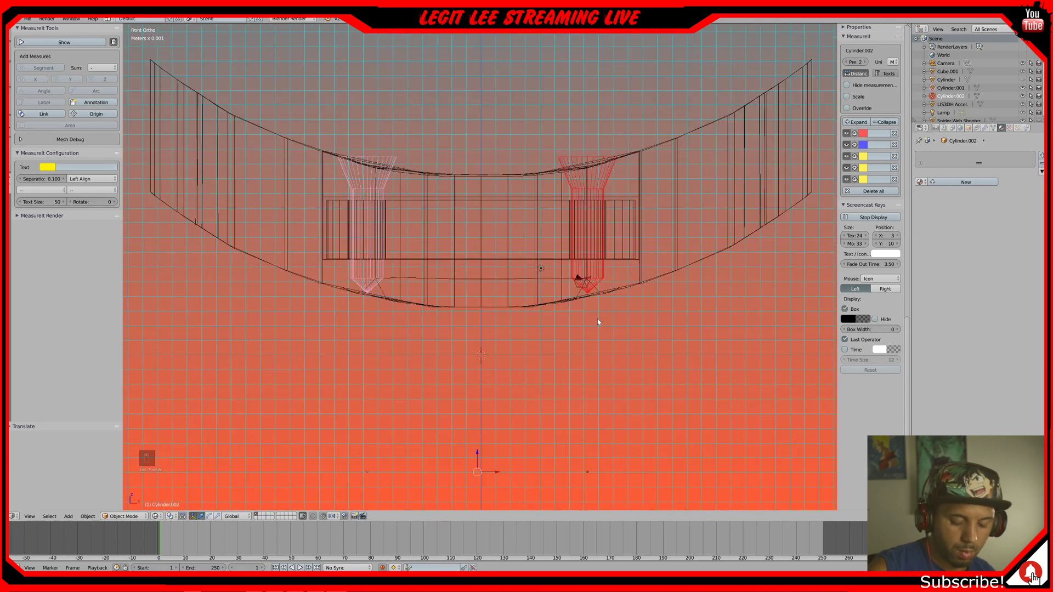
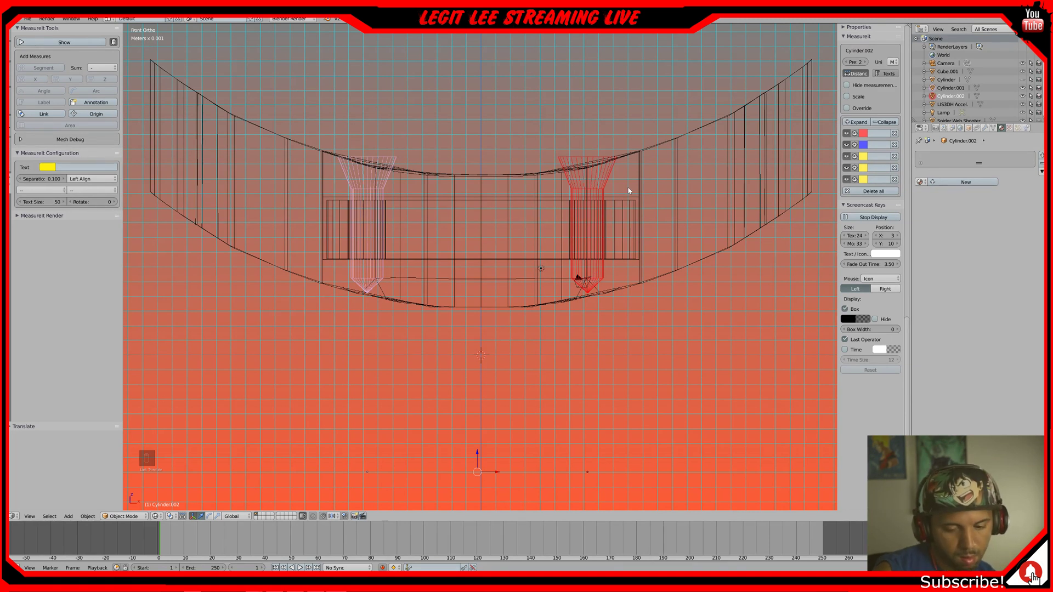
pyautogui.scroll(-2, 628, 188)
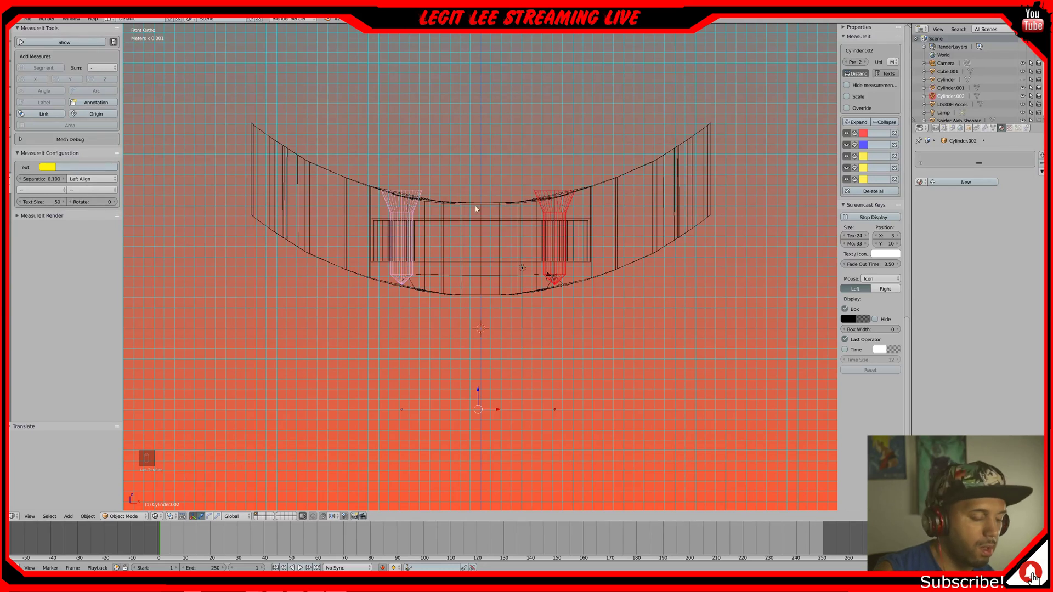
pyautogui.keyDown('shift'); pyautogui.moveTo(452, 204); pyautogui.dragTo(464, 252, button='middle'); pyautogui.keyUp('shift')
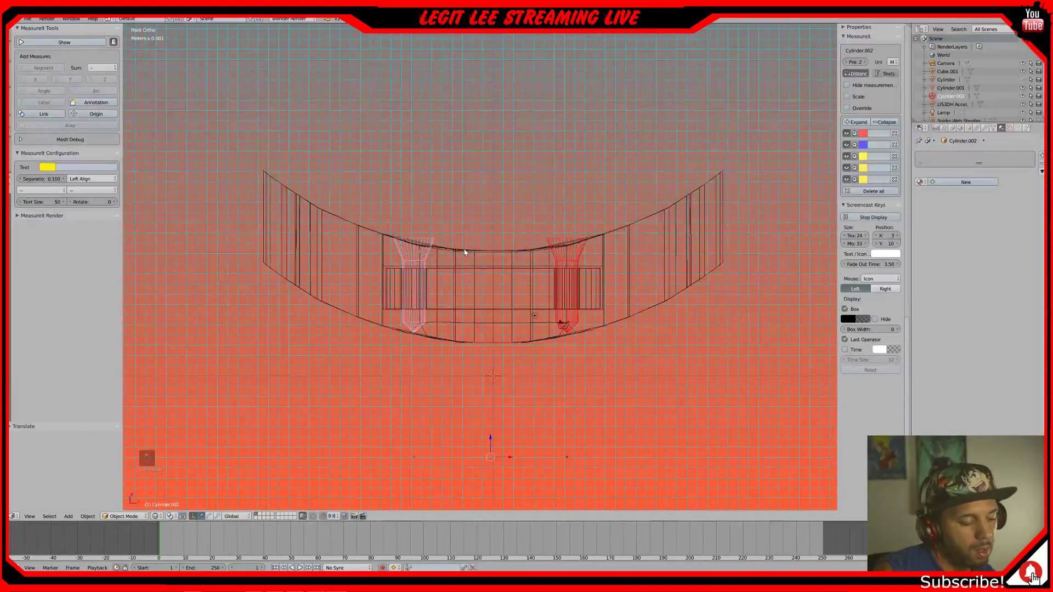
# - Open the Spider Web Shooter's mesh in Edit Mode
pyautogui.rightClick(308, 249)
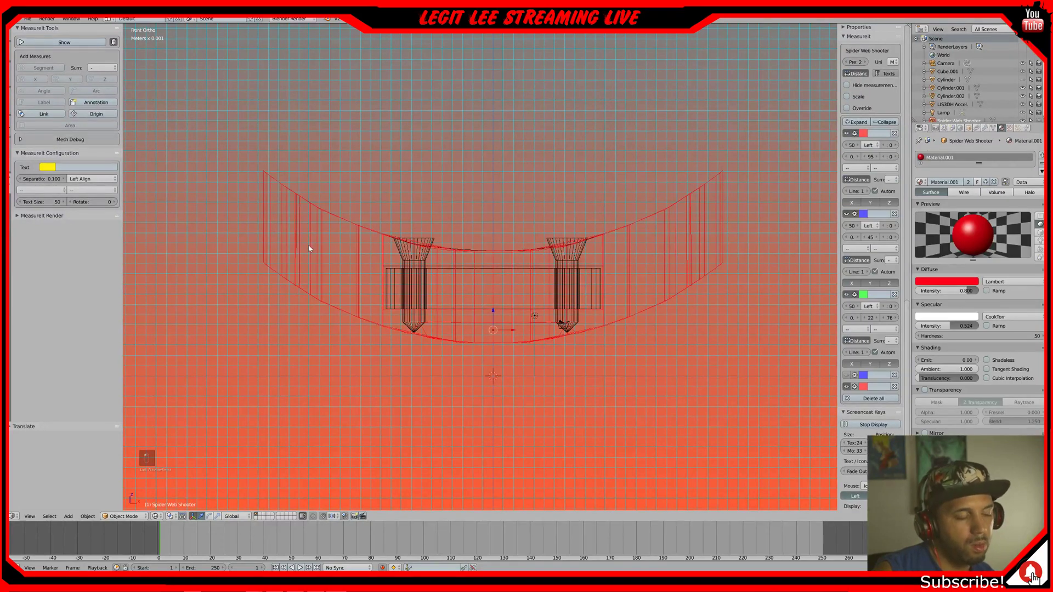
pyautogui.press('Tab')
pyautogui.press('c')
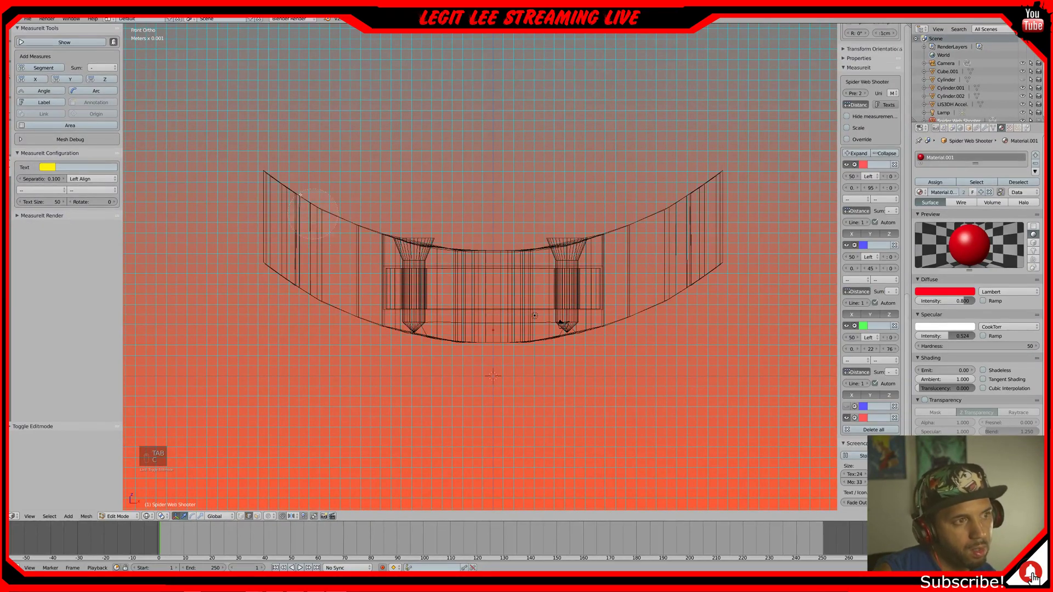
pyautogui.moveTo(253, 165); pyautogui.dragTo(416, 206)
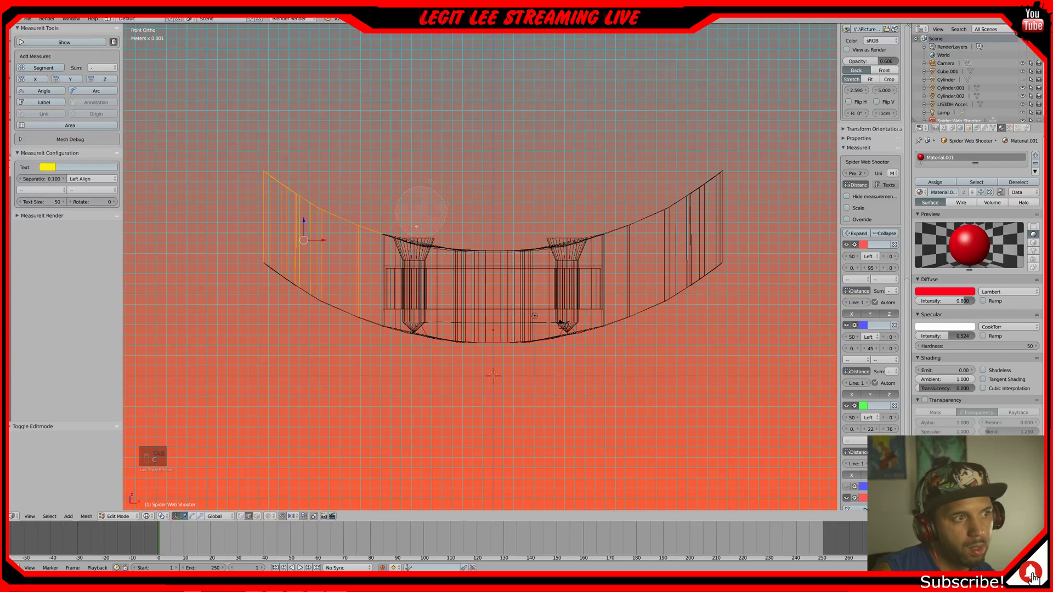
pyautogui.rightClick(327, 379)
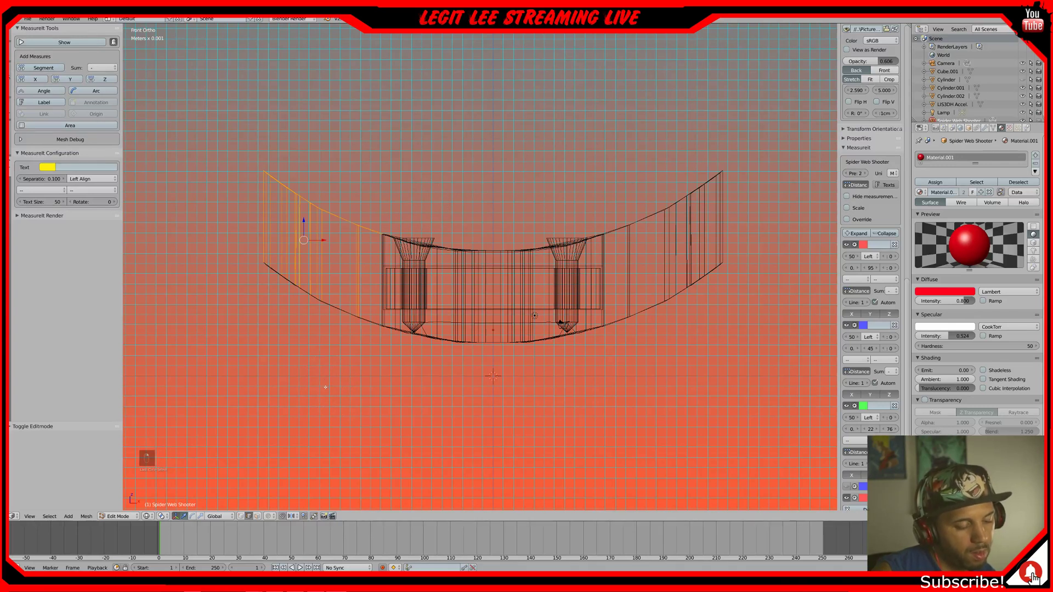
pyautogui.press('a')
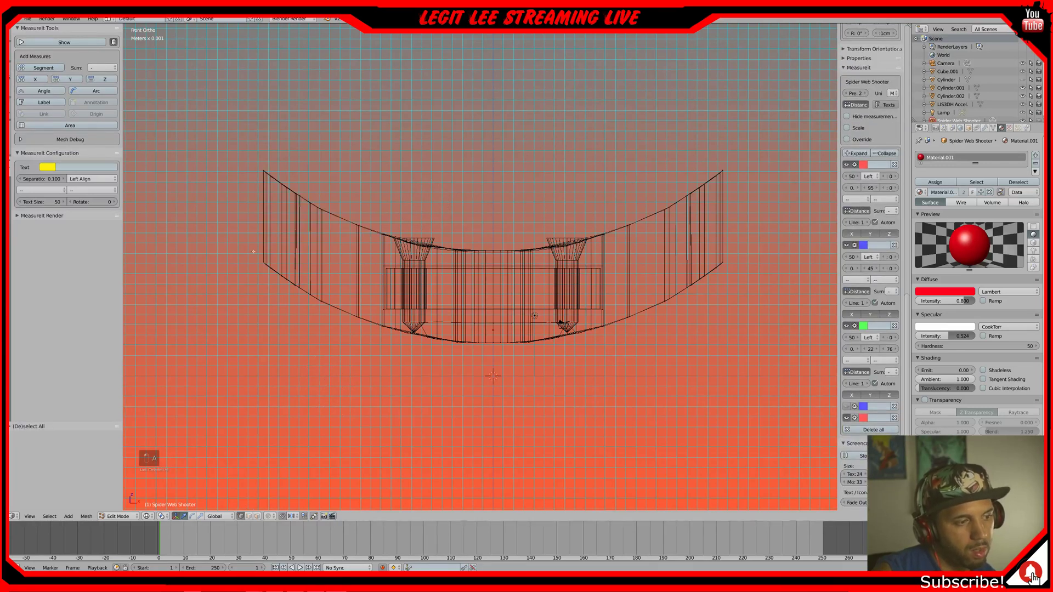
# - Circle-select the vertices along the Spider Web Shooter's entire upper curve in the front wireframe view
pyautogui.press('c')
pyautogui.moveTo(266, 176)
pyautogui.mouseDown()
pyautogui.moveTo(433, 242)
pyautogui.moveTo(556, 240)
pyautogui.moveTo(665, 210)
pyautogui.moveTo(738, 153)
pyautogui.mouseUp()
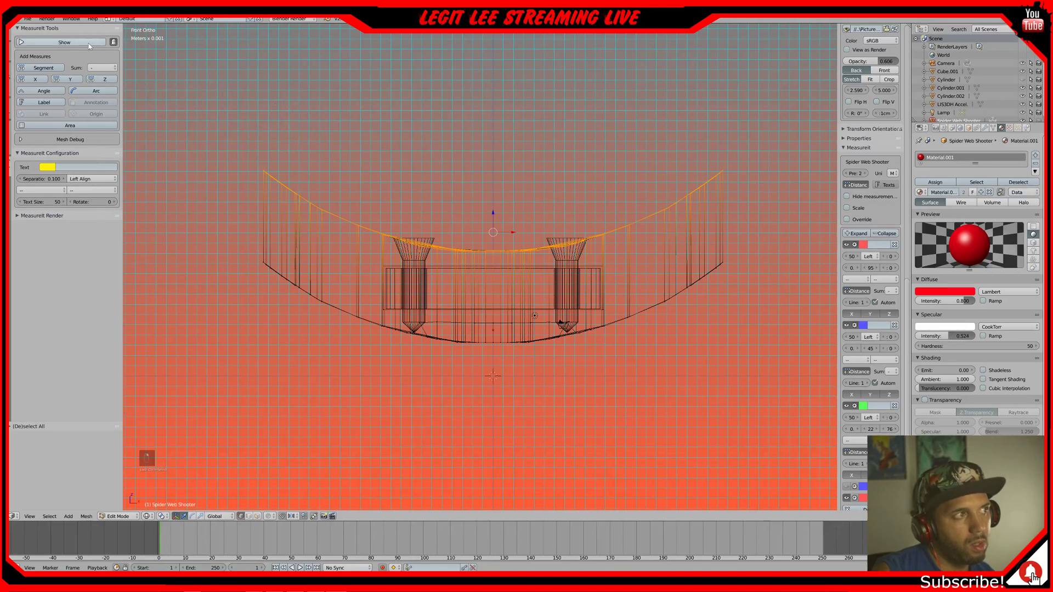
# - Display the measurements and raise the Spider Web Shooter's selected upper-curve vertices about 1 mm along Z
pyautogui.click(64, 42)
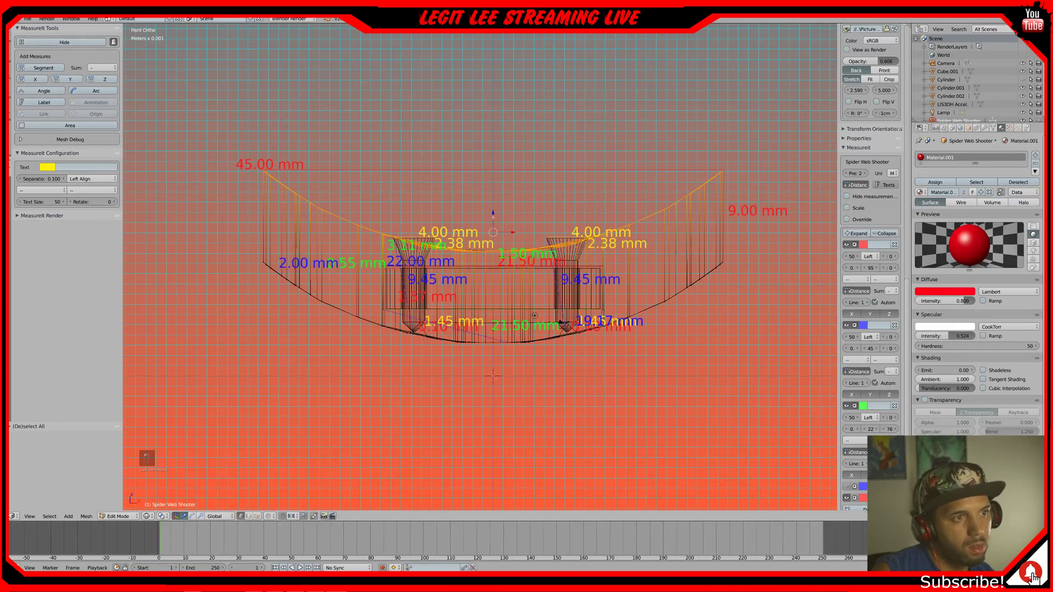
pyautogui.press('g')
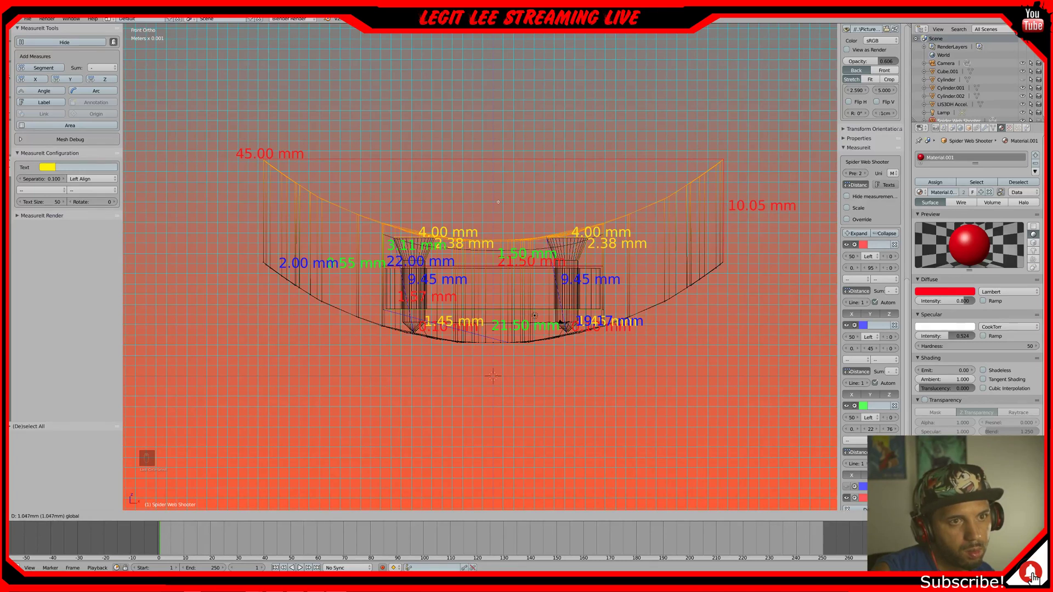
pyautogui.click(498, 202)
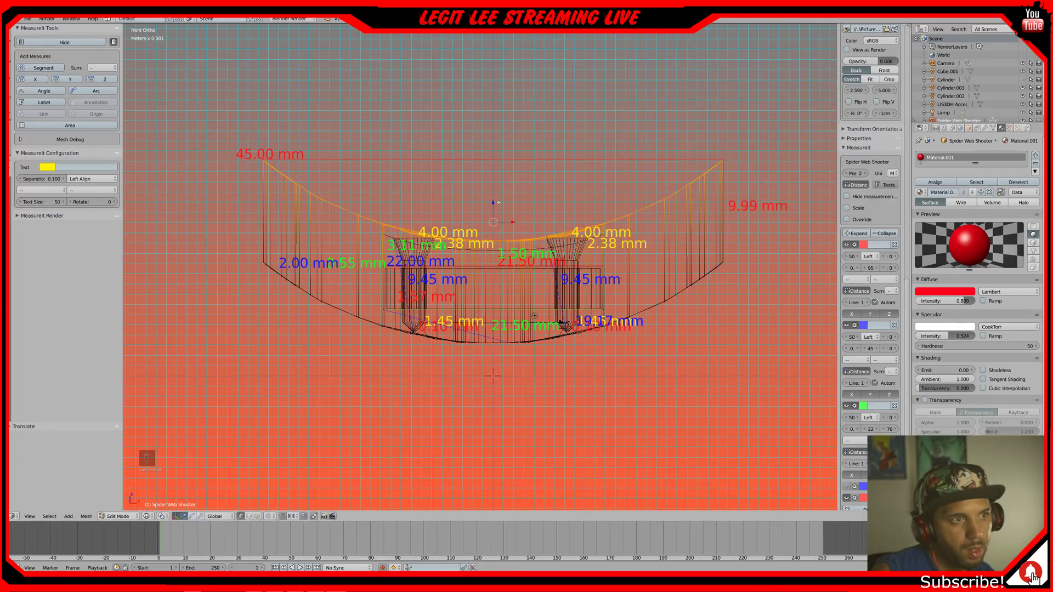
# - Fine-tune the upper curve's height along Z until the shooter's side edge measures 10.00 mm
pyautogui.scroll(3, 498, 202)
pyautogui.keyDown('shift'); pyautogui.moveTo(492, 182); pyautogui.dragTo(231, 276, button='middle'); pyautogui.keyUp('shift')
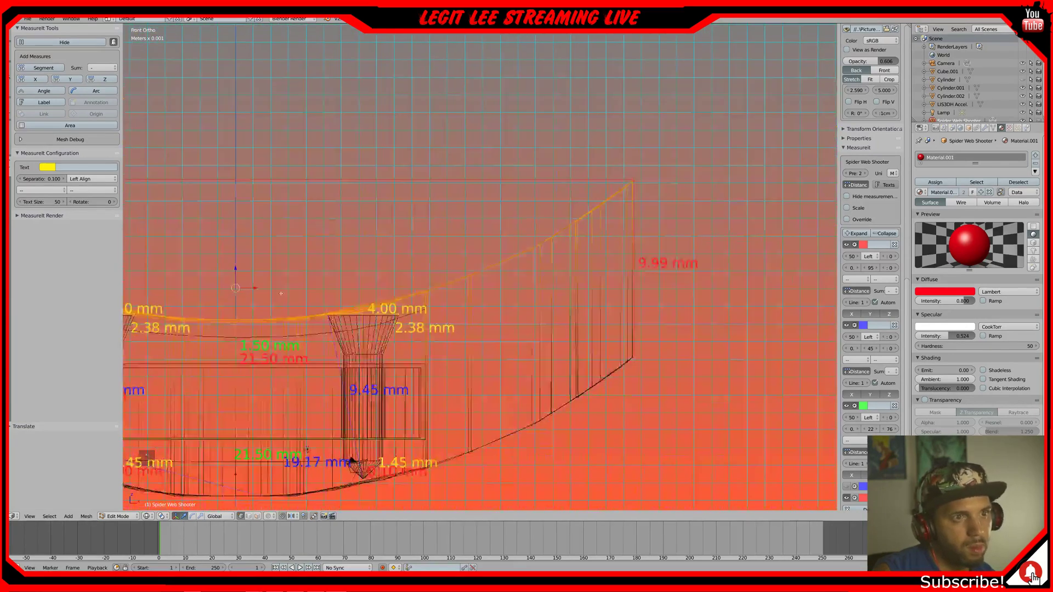
pyautogui.scroll(1, 231, 277)
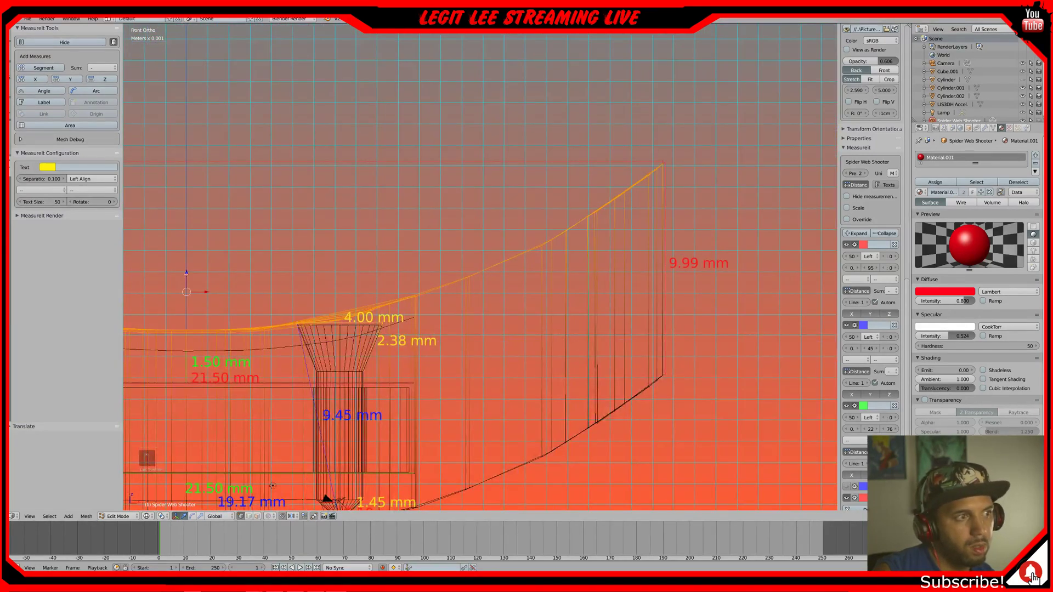
pyautogui.press('g')
pyautogui.press('z')
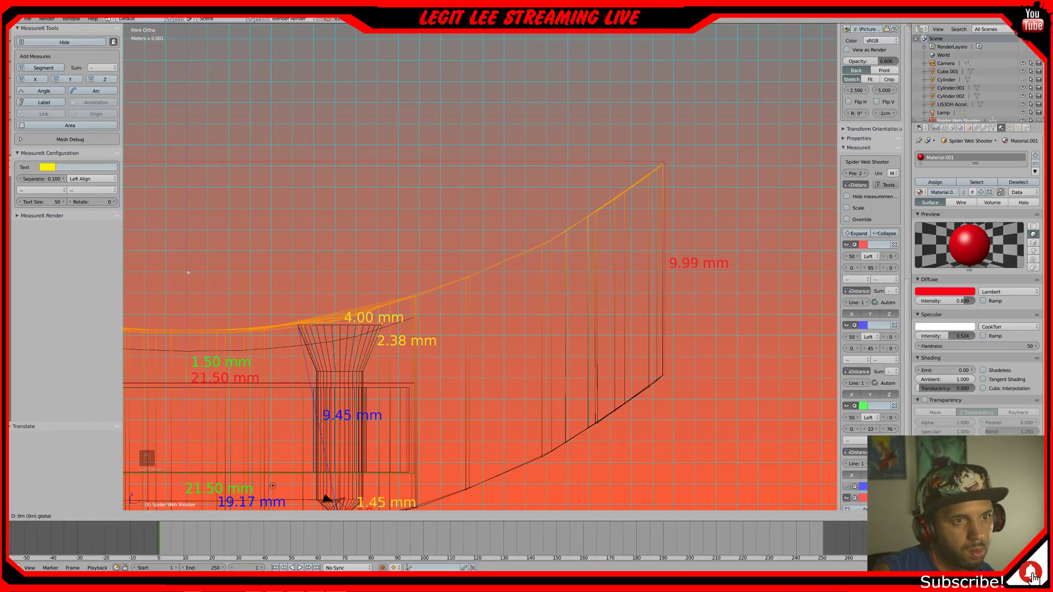
pyautogui.click(188, 272)
pyautogui.scroll(3, 187, 277)
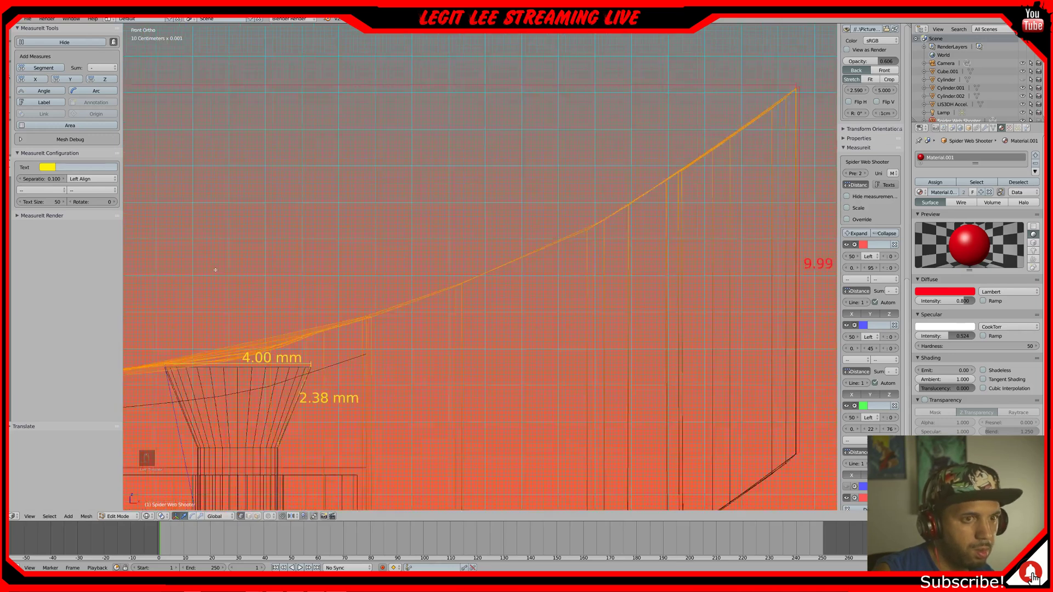
pyautogui.scroll(-2, 185, 280)
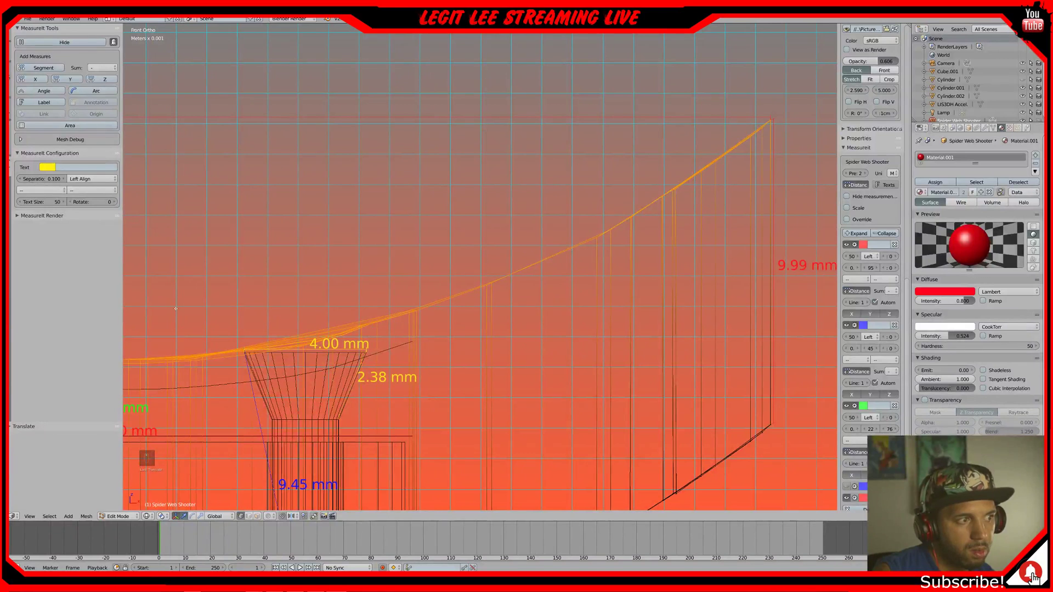
pyautogui.scroll(-1, 175, 309)
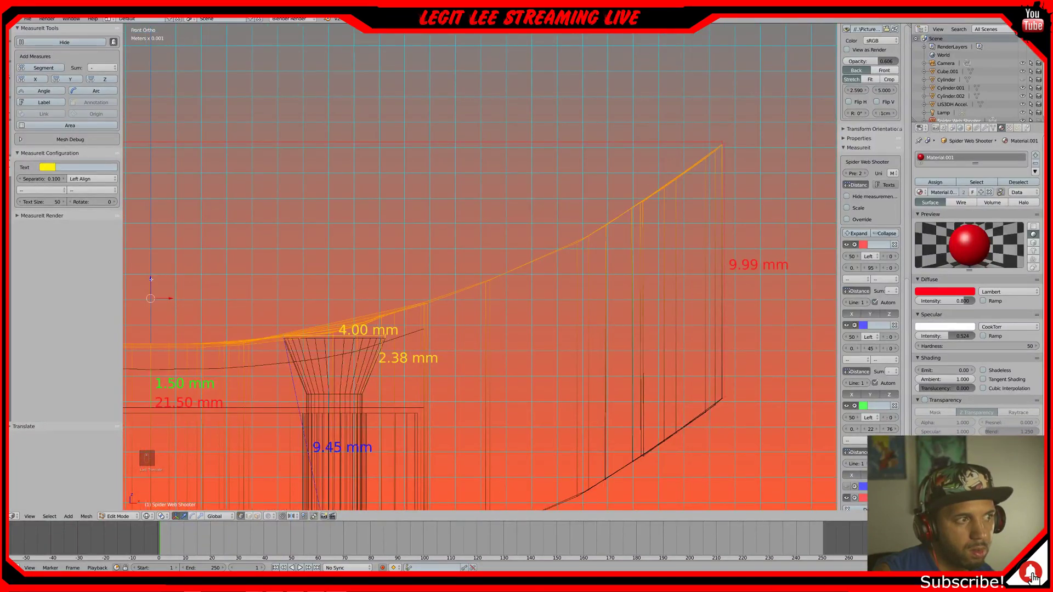
pyautogui.scroll(-3, 350, 420)
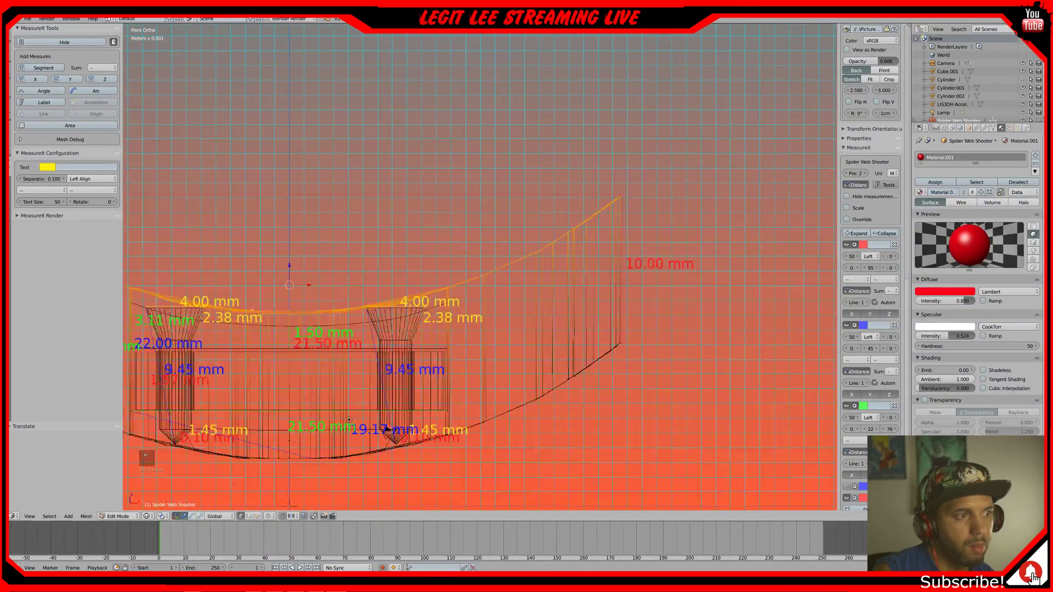
pyautogui.scroll(-1, 349, 421)
pyautogui.keyDown('shift'); pyautogui.moveTo(266, 314); pyautogui.dragTo(434, 298, button='middle'); pyautogui.keyUp('shift')
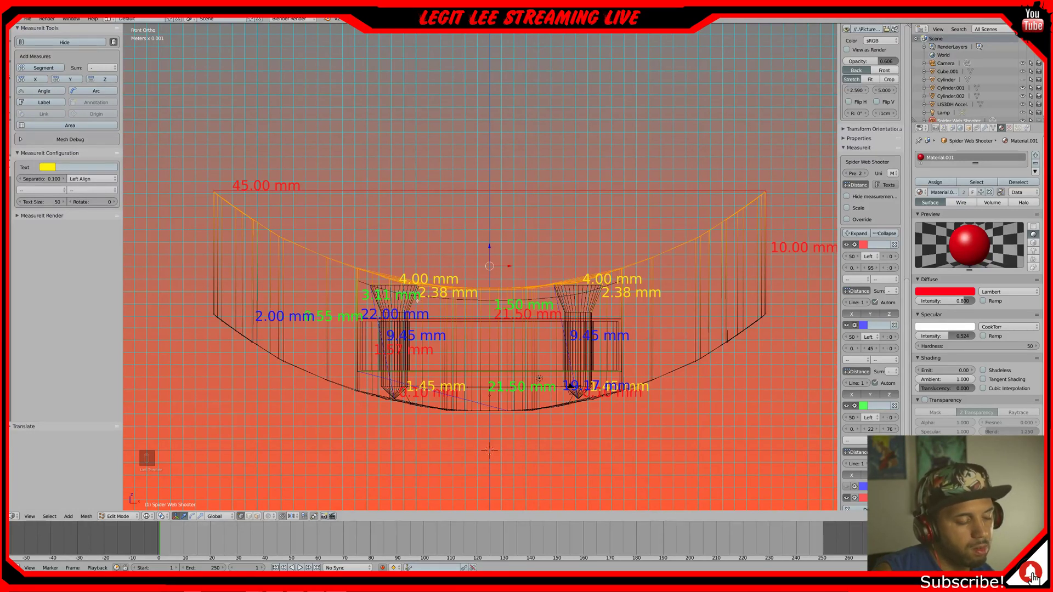
# - Return to Object Mode and raise the two screws, Cylinder.001 and Cylinder.002, together by about 0.93 mm along Z
pyautogui.press('Tab')
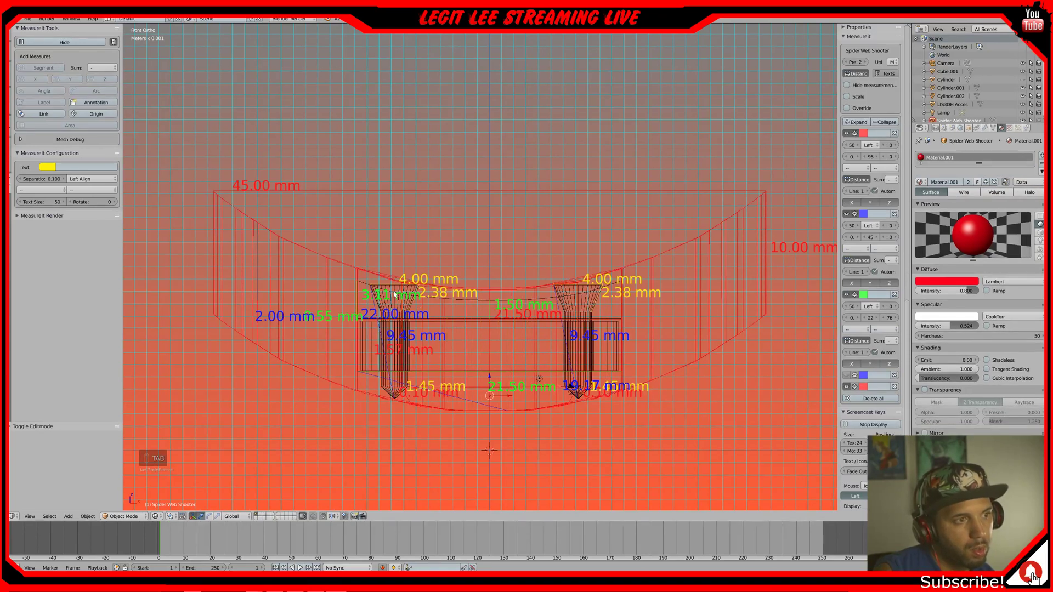
pyautogui.rightClick(397, 291)
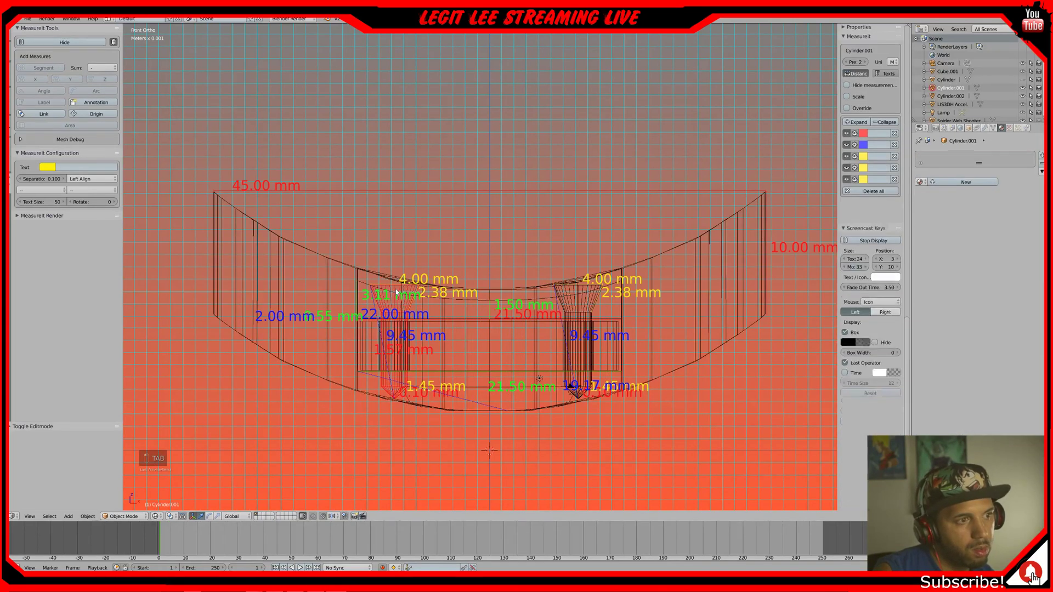
pyautogui.rightClick(567, 295)
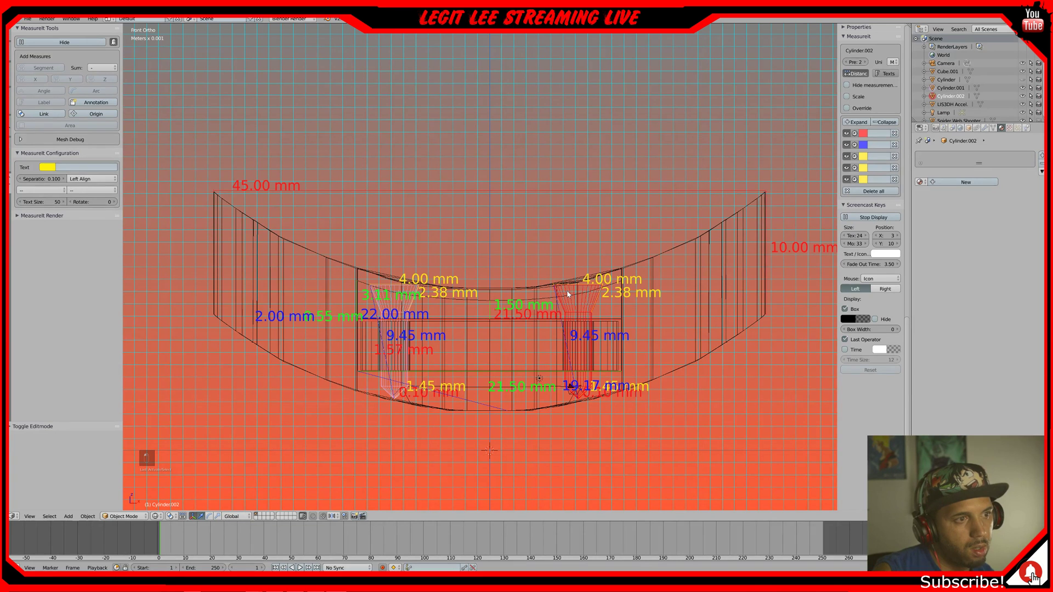
pyautogui.scroll(-2, 487, 445)
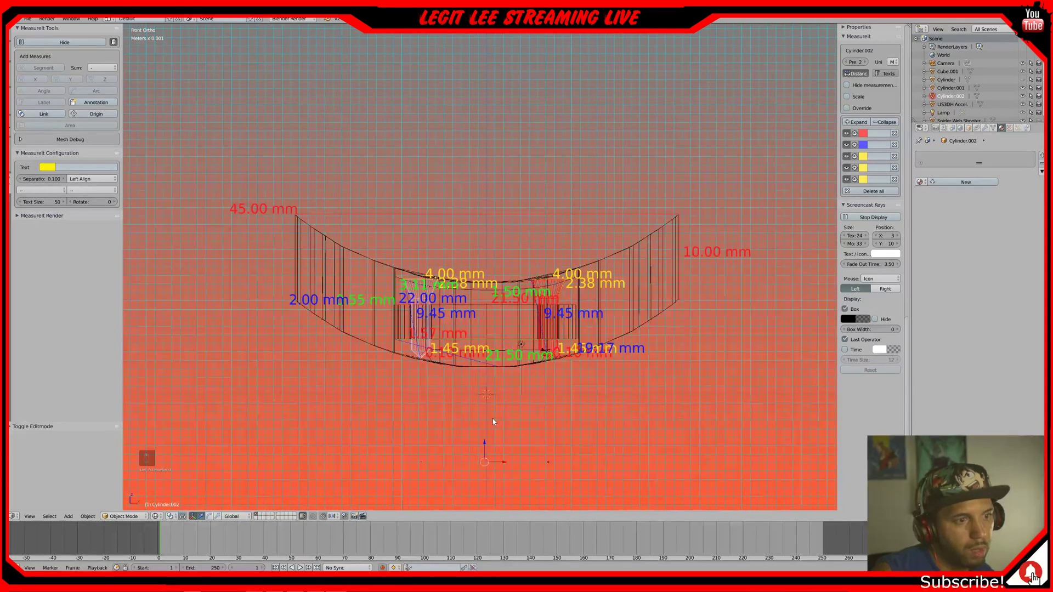
pyautogui.press('g')
pyautogui.press('z')
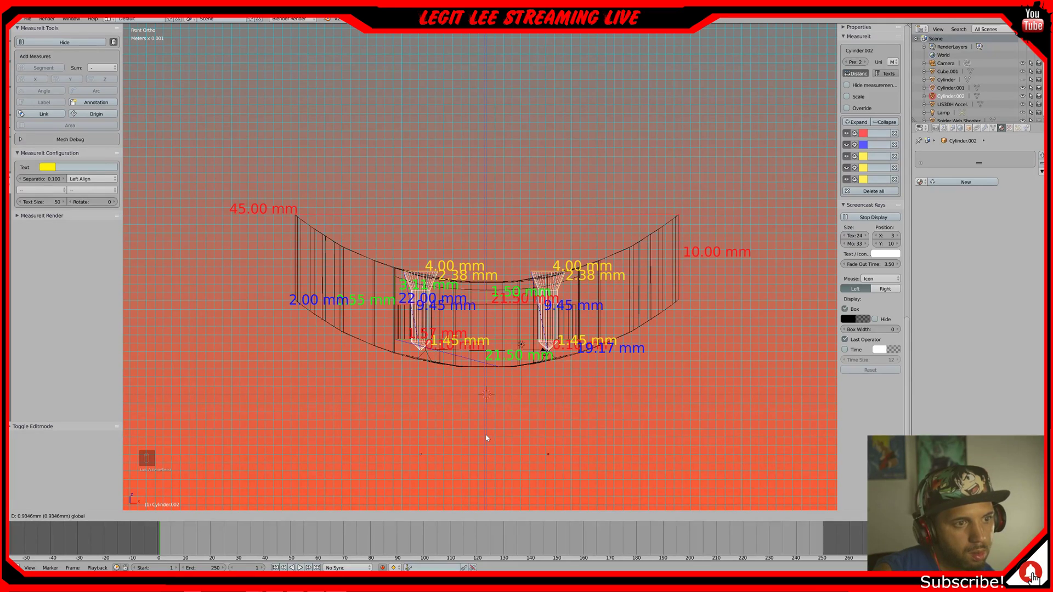
pyautogui.click(487, 438)
# - Raise the cover plate Cube.001 by about 1.07 mm along Z in the solid view
pyautogui.moveTo(487, 445); pyautogui.dragTo(493, 392, button='middle')
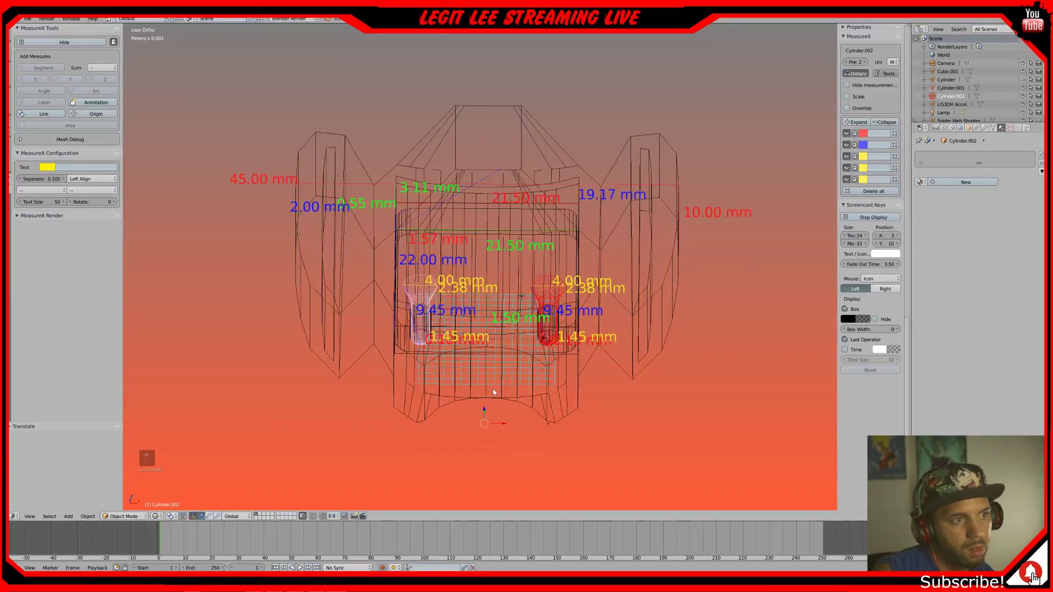
pyautogui.rightClick(499, 287)
pyautogui.press('z')
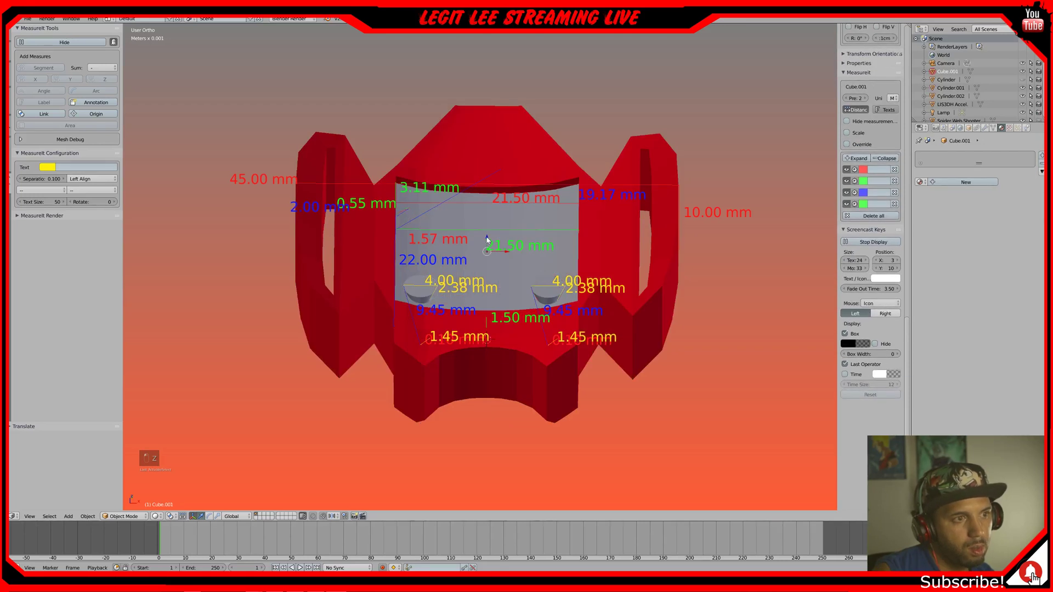
pyautogui.press('g')
pyautogui.press('z')
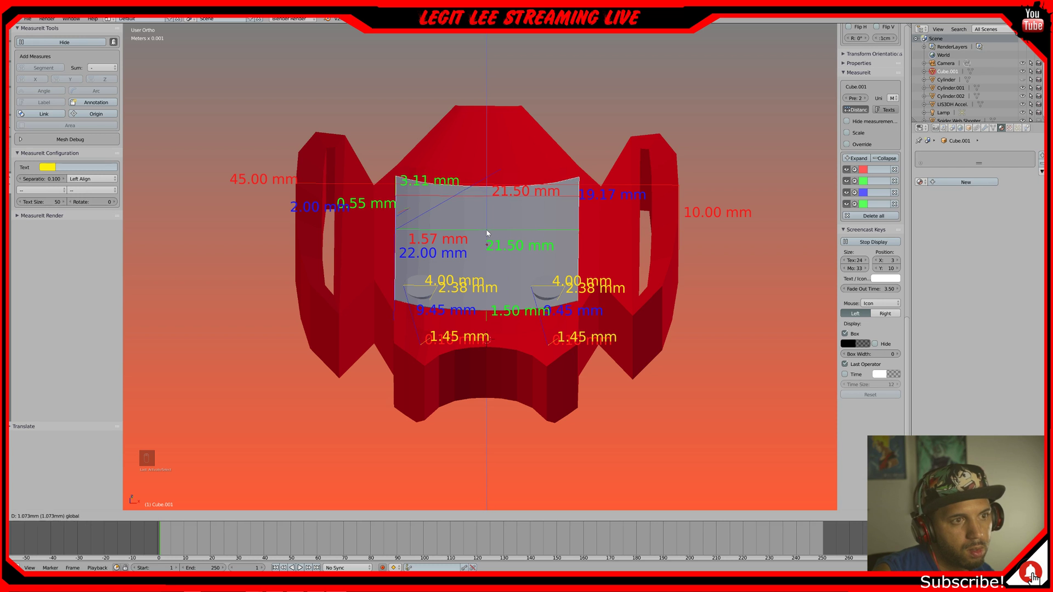
pyautogui.click(487, 233)
# - Fine-tune the cover plate's height along Z against the shooter's curved upper surface
pyautogui.scroll(4, 488, 229)
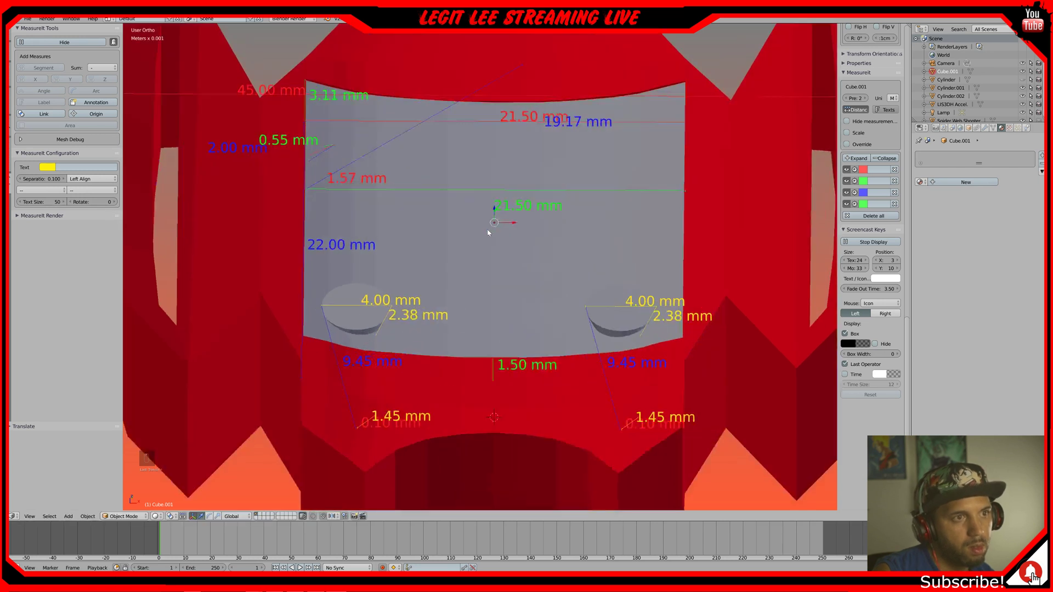
pyautogui.moveTo(491, 225); pyautogui.dragTo(491, 204, button='middle')
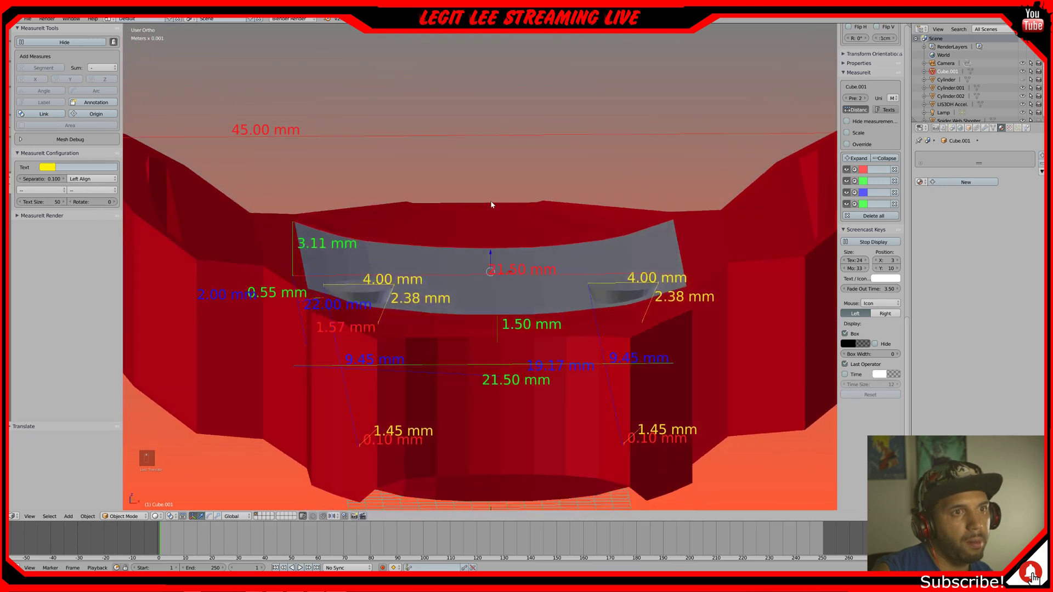
pyautogui.click(490, 256)
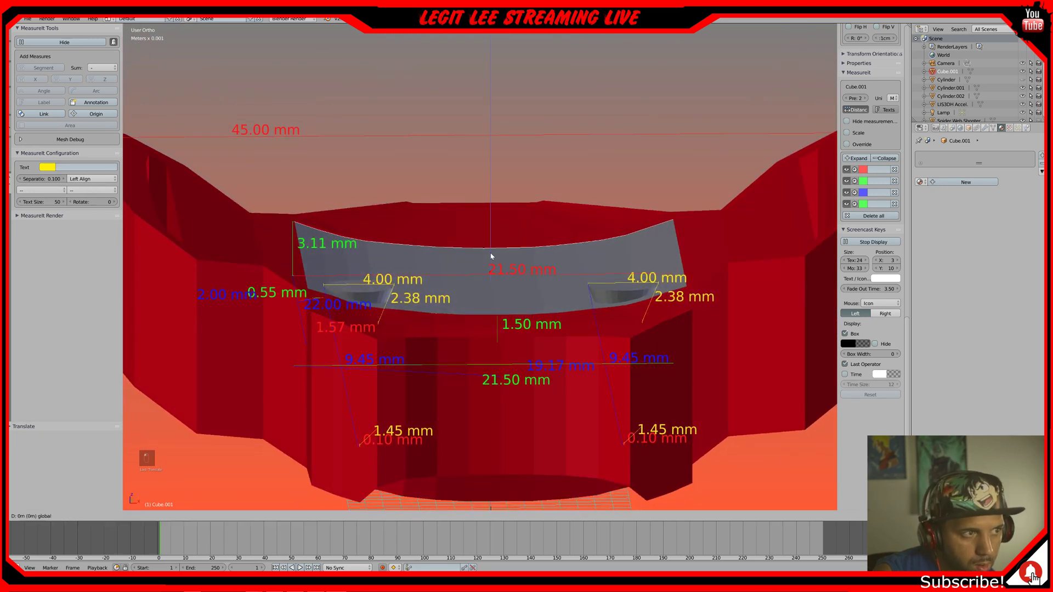
pyautogui.moveTo(492, 257); pyautogui.dragTo(492, 256)
pyautogui.moveTo(491, 256)
pyautogui.mouseDown(button='middle')
pyautogui.moveTo(477, 294)
pyautogui.moveTo(451, 301)
pyautogui.moveTo(494, 274)
pyautogui.mouseUp(button='middle')
pyautogui.moveTo(405, 294); pyautogui.dragTo(359, 306, button='middle')
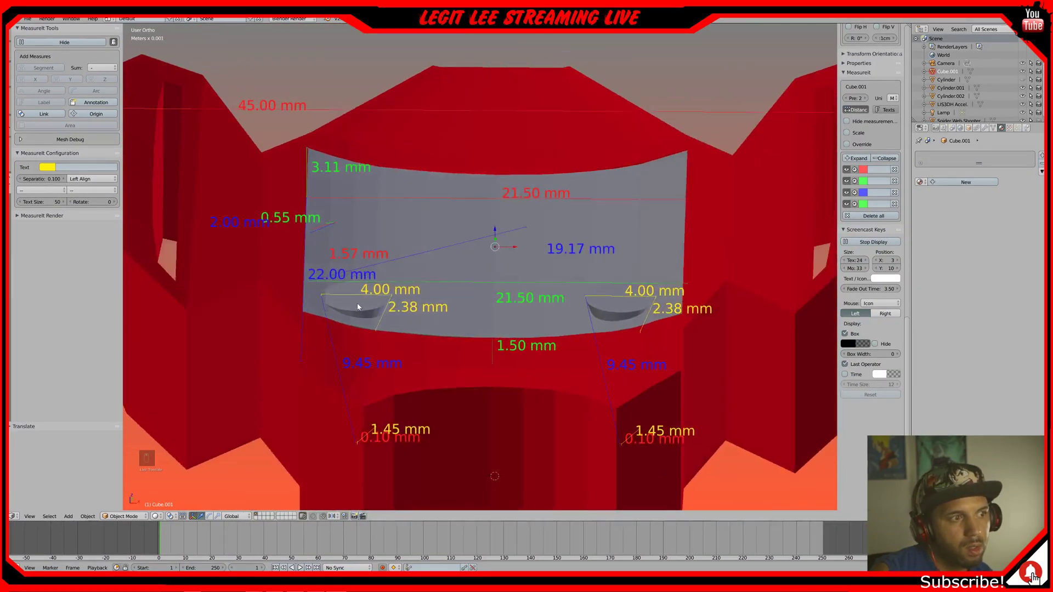
# - Select both screws and move their geometry to their origins with Set Origin, Geometry to Origin
pyautogui.rightClick(359, 307)
pyautogui.rightClick(607, 300)
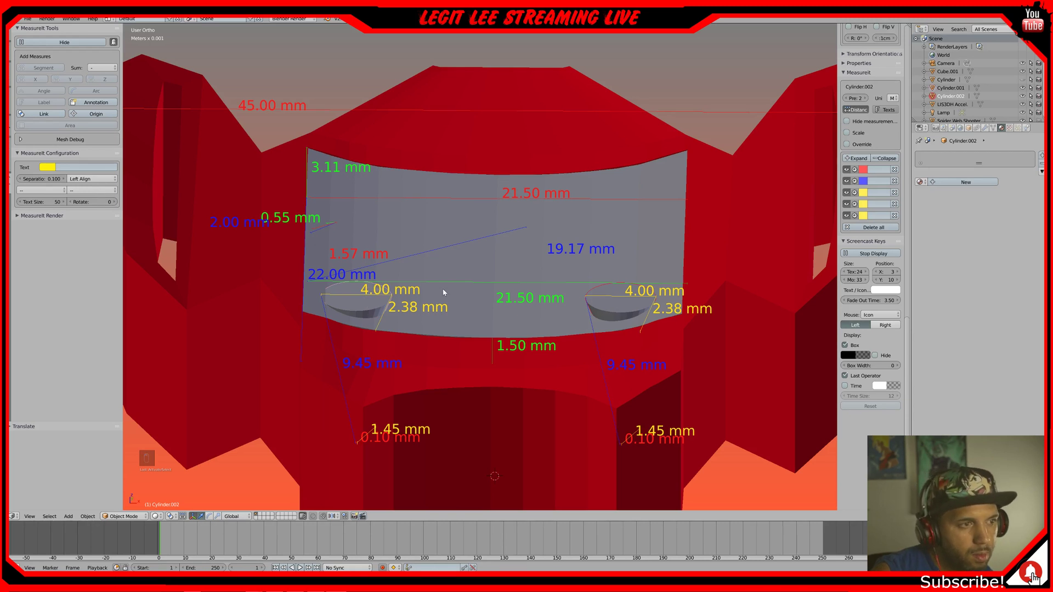
pyautogui.scroll(-2, 469, 351)
pyautogui.scroll(-2, 475, 390)
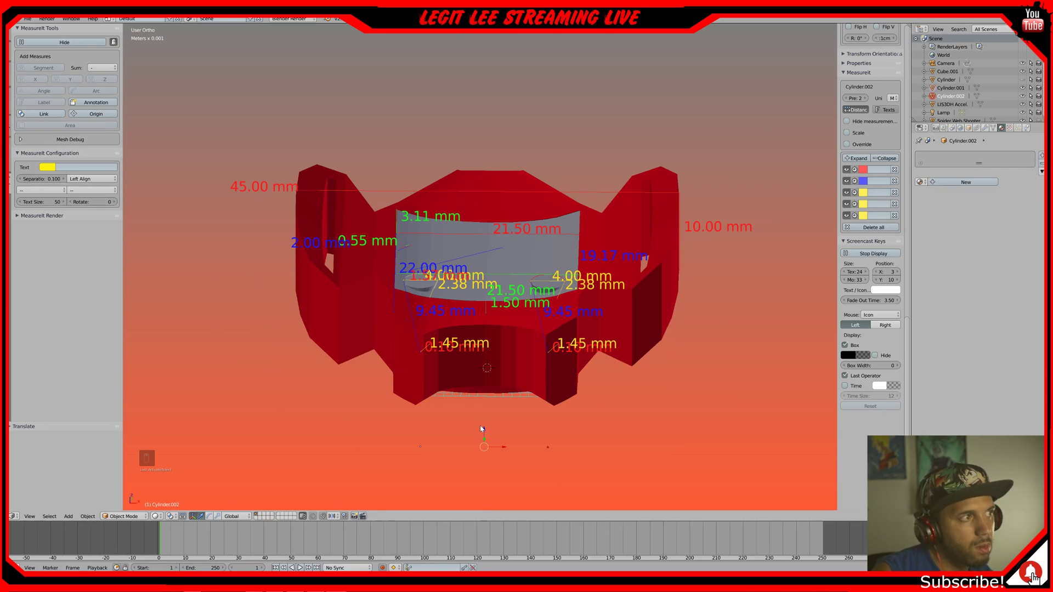
pyautogui.click(7, 40)
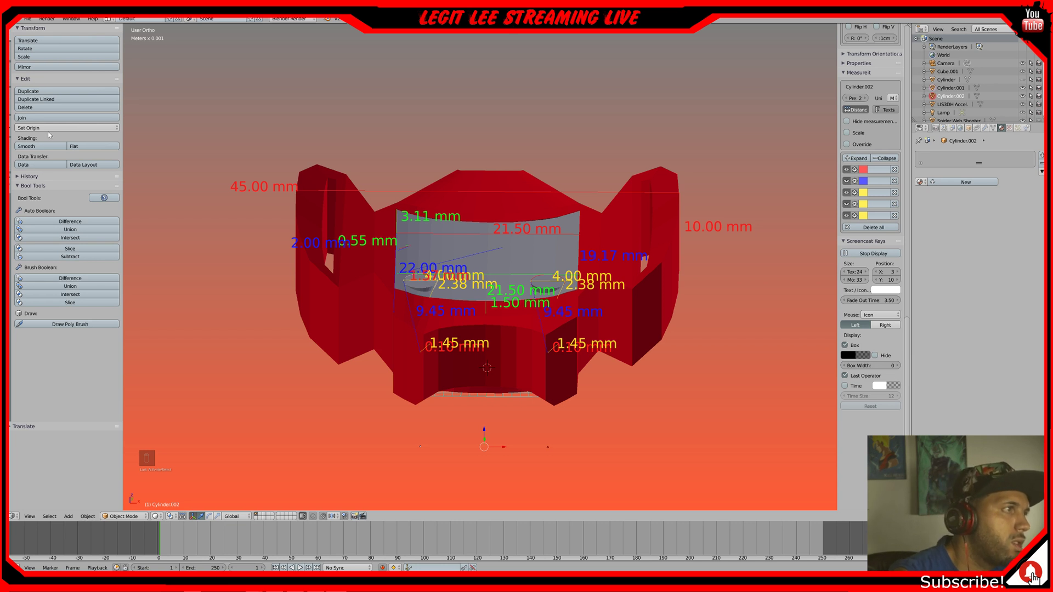
pyautogui.click(82, 127)
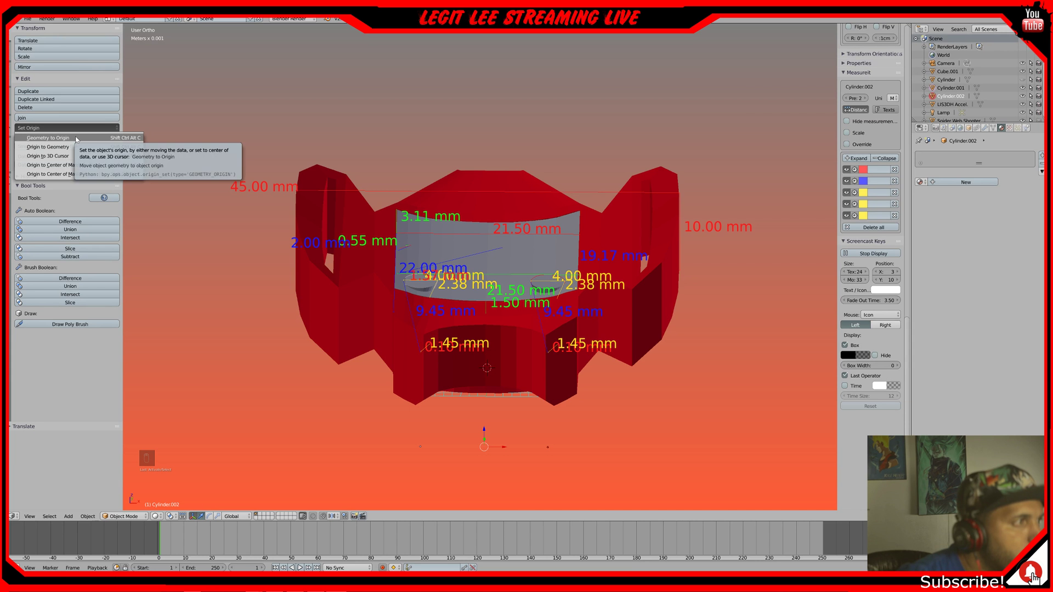
pyautogui.click(76, 139)
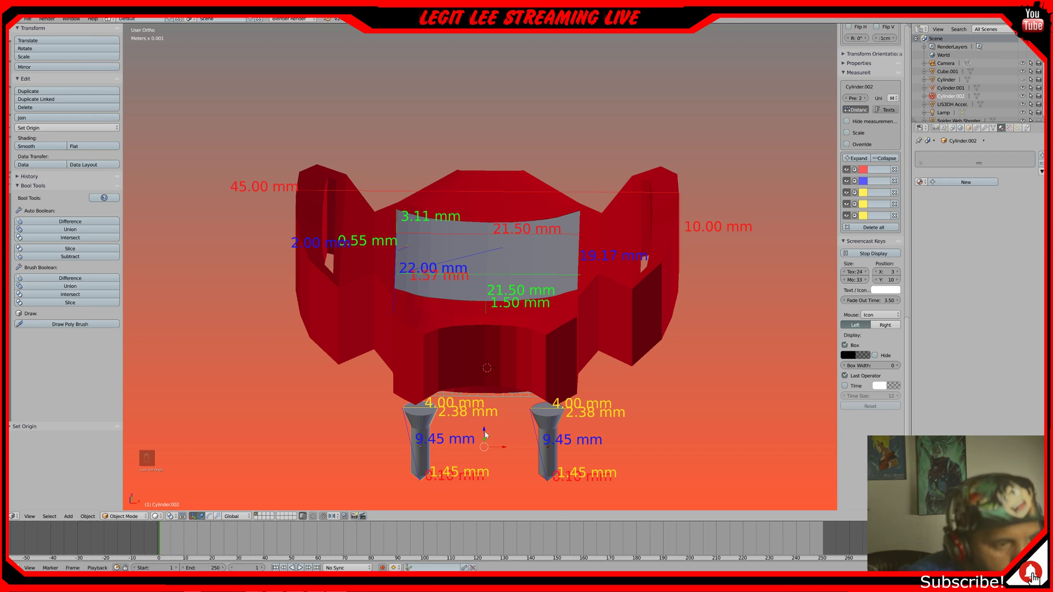
# - Raise the two screws together about 16.6 mm along Z, back into the cover plate
pyautogui.moveTo(485, 433); pyautogui.dragTo(482, 306)
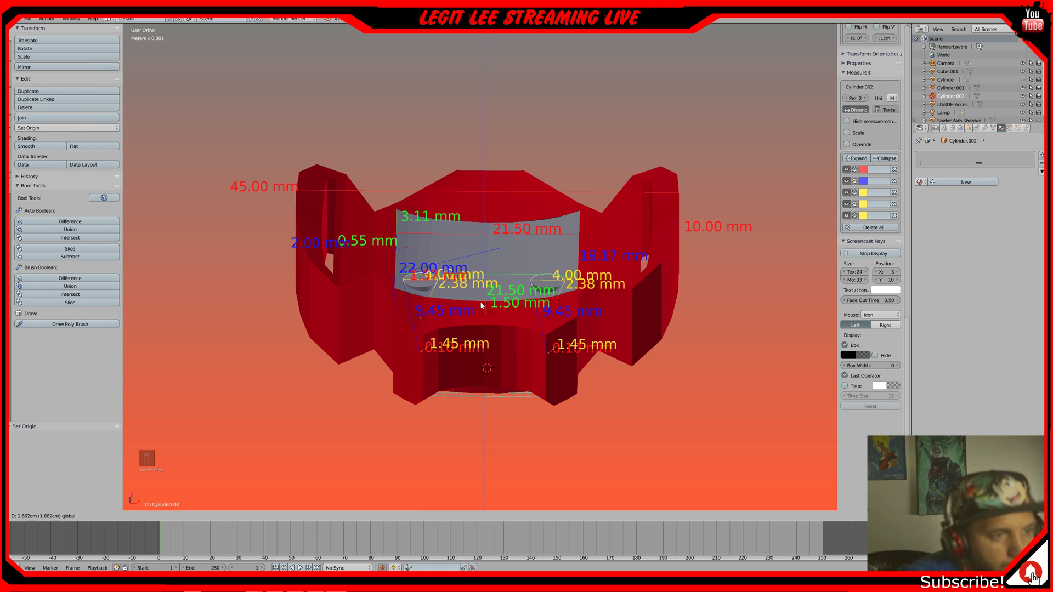
pyautogui.moveTo(482, 306); pyautogui.dragTo(482, 306)
pyautogui.scroll(5, 482, 305)
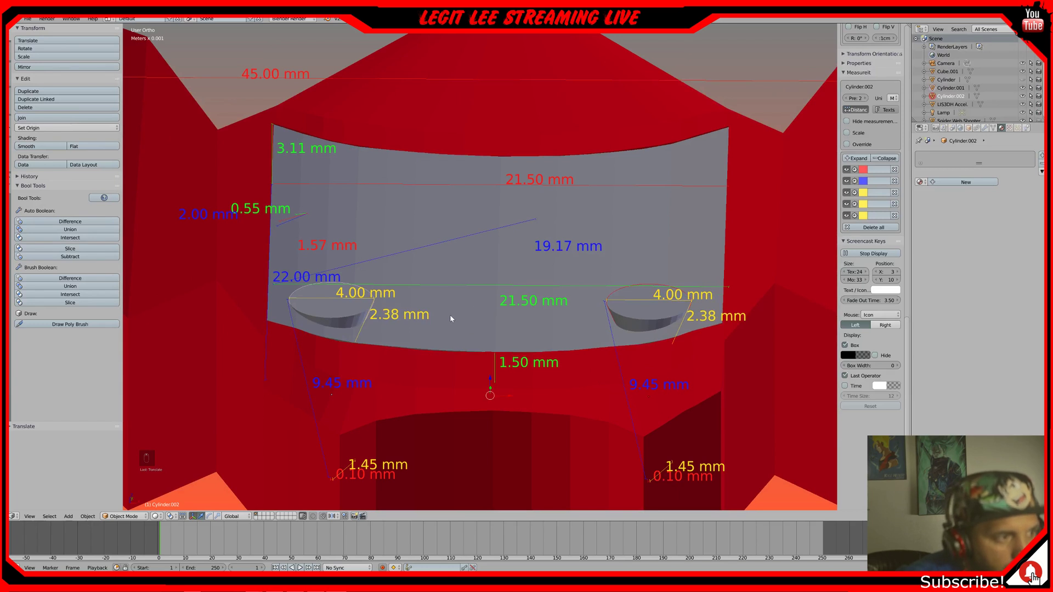
# - Fine-tune the height of the two screws along Z in the cover plate
pyautogui.moveTo(450, 316); pyautogui.dragTo(451, 302, button='middle')
pyautogui.press('KP_1')
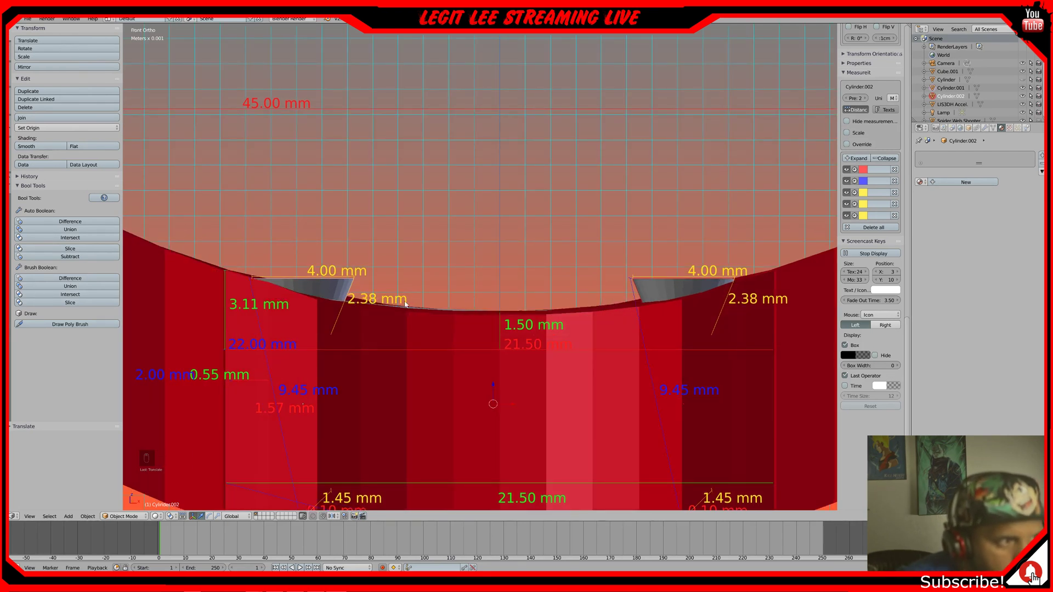
pyautogui.press('g')
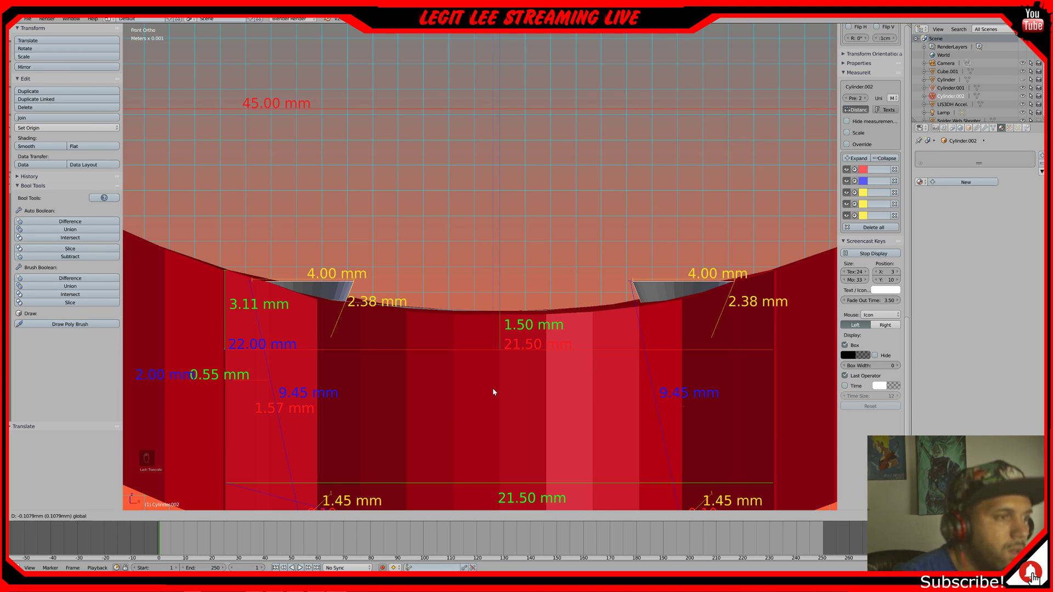
pyautogui.moveTo(494, 391); pyautogui.dragTo(498, 387)
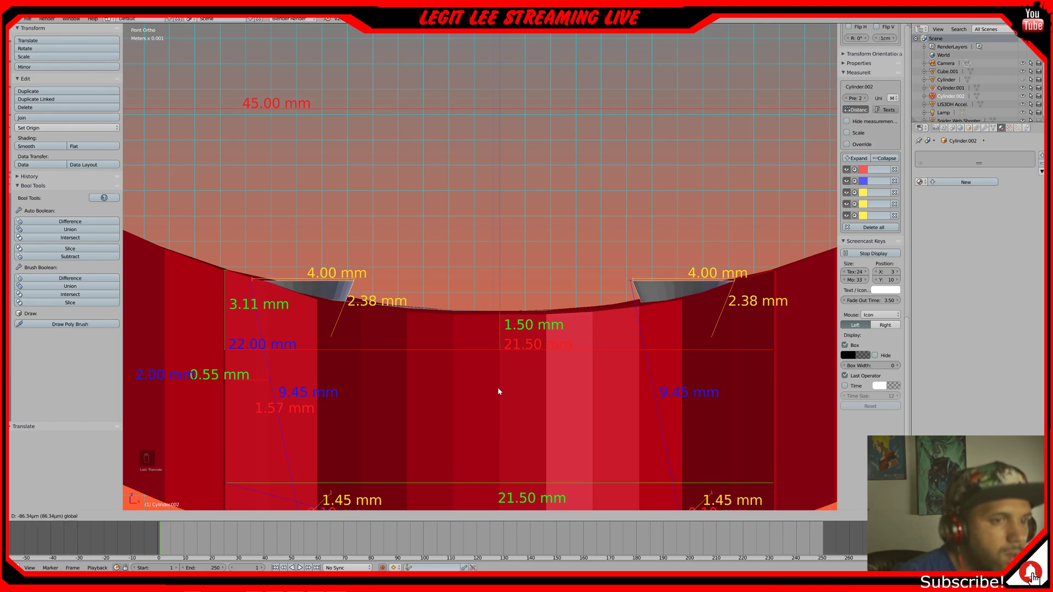
pyautogui.moveTo(491, 366); pyautogui.dragTo(491, 376, button='middle')
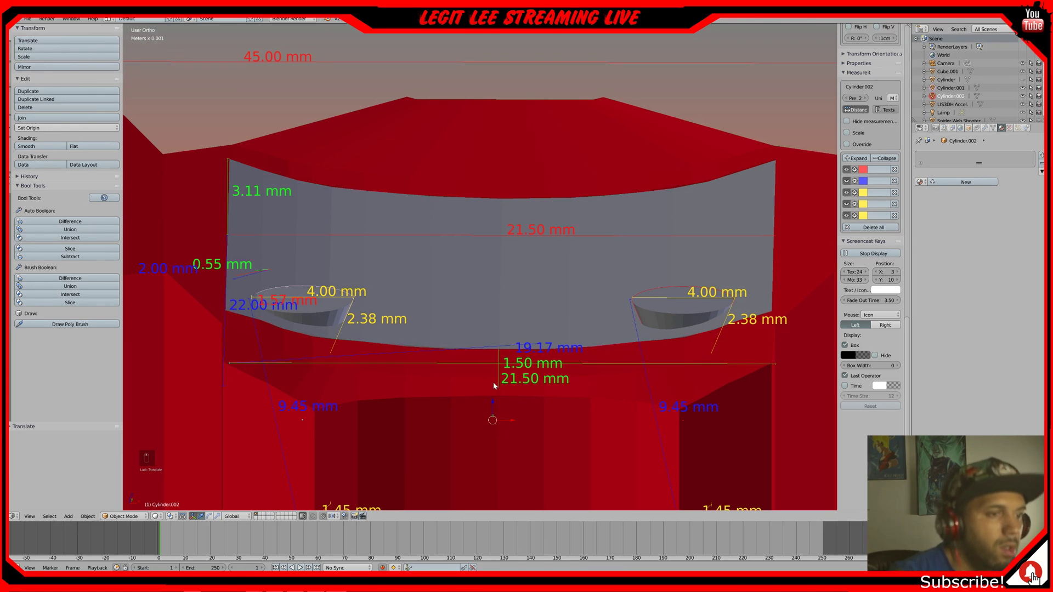
pyautogui.moveTo(493, 400); pyautogui.dragTo(492, 403)
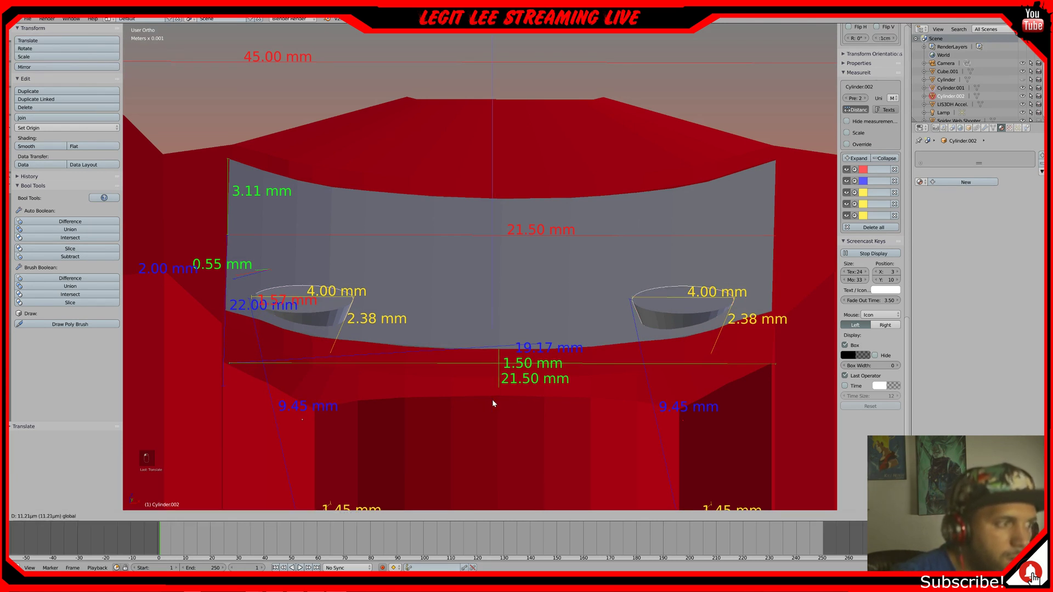
pyautogui.moveTo(493, 401); pyautogui.dragTo(488, 399)
pyautogui.moveTo(459, 390)
pyautogui.mouseDown(button='middle')
pyautogui.moveTo(461, 379)
pyautogui.moveTo(454, 387)
pyautogui.mouseUp(button='middle')
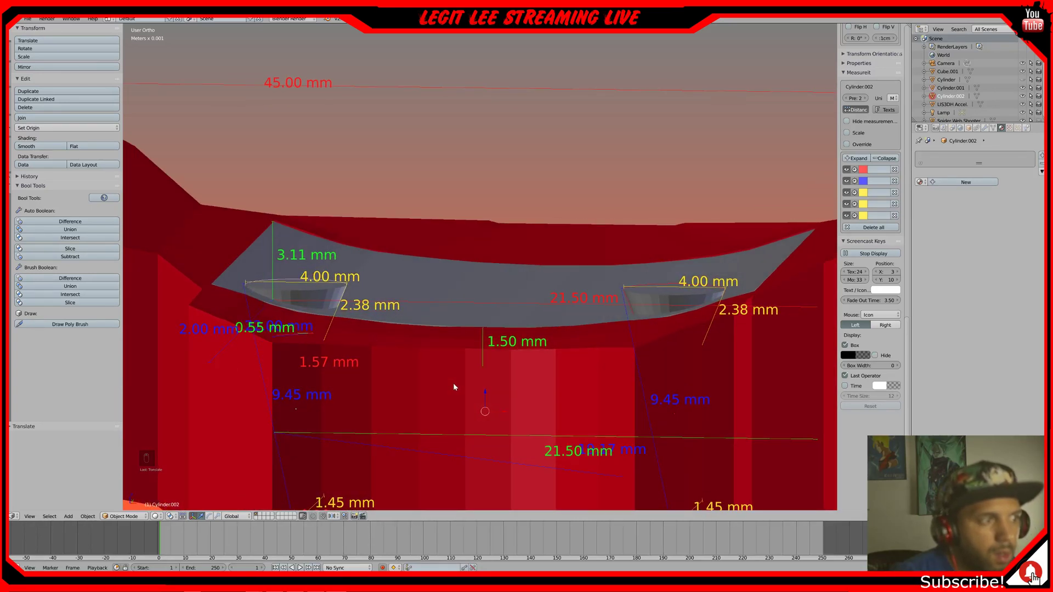
pyautogui.press('KP_1')
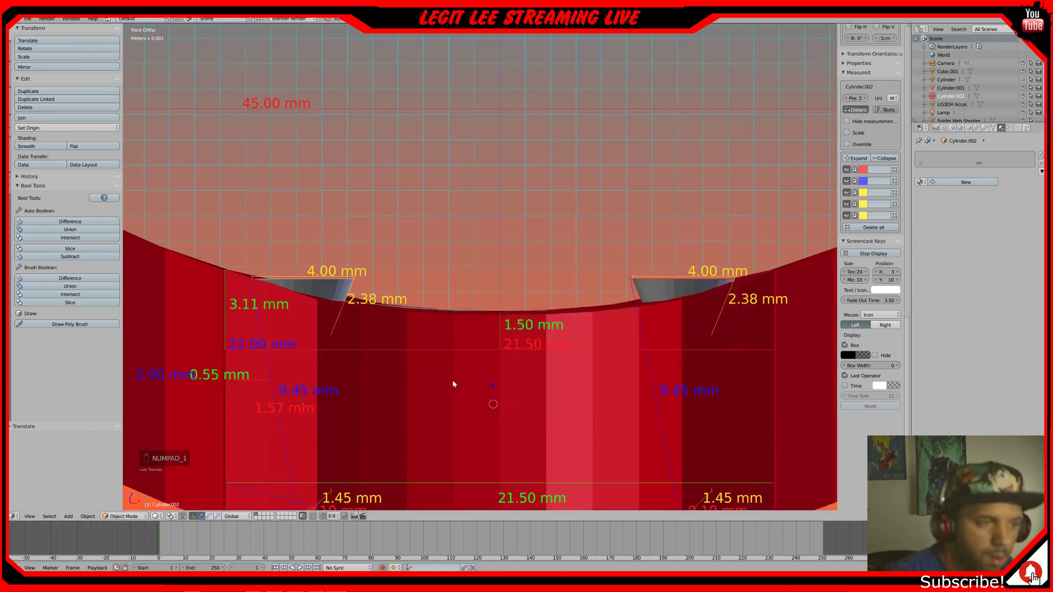
pyautogui.press('z')
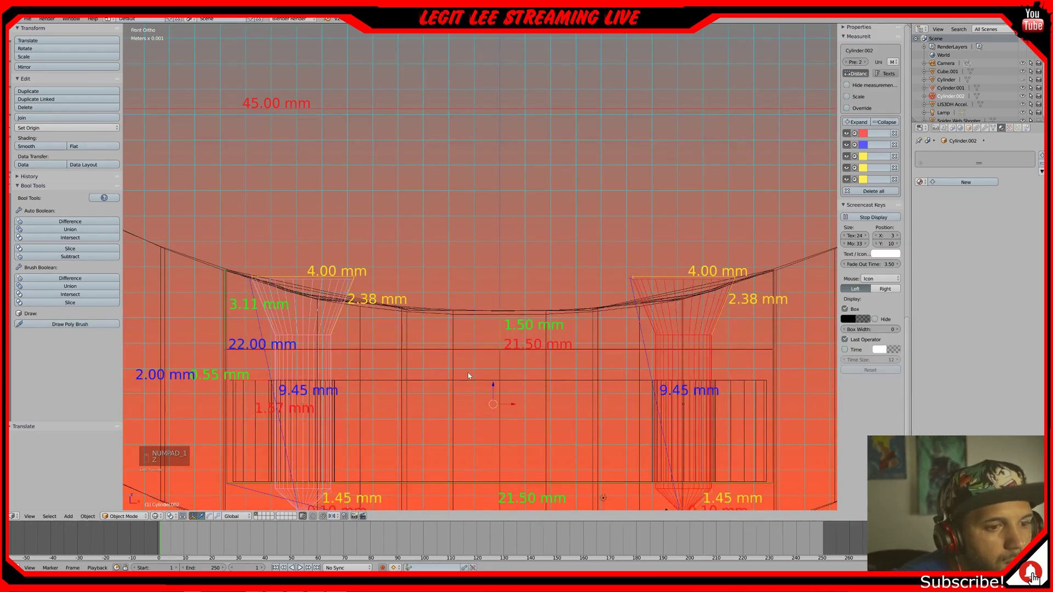
pyautogui.scroll(-2, 466, 379)
pyautogui.scroll(3, 471, 383)
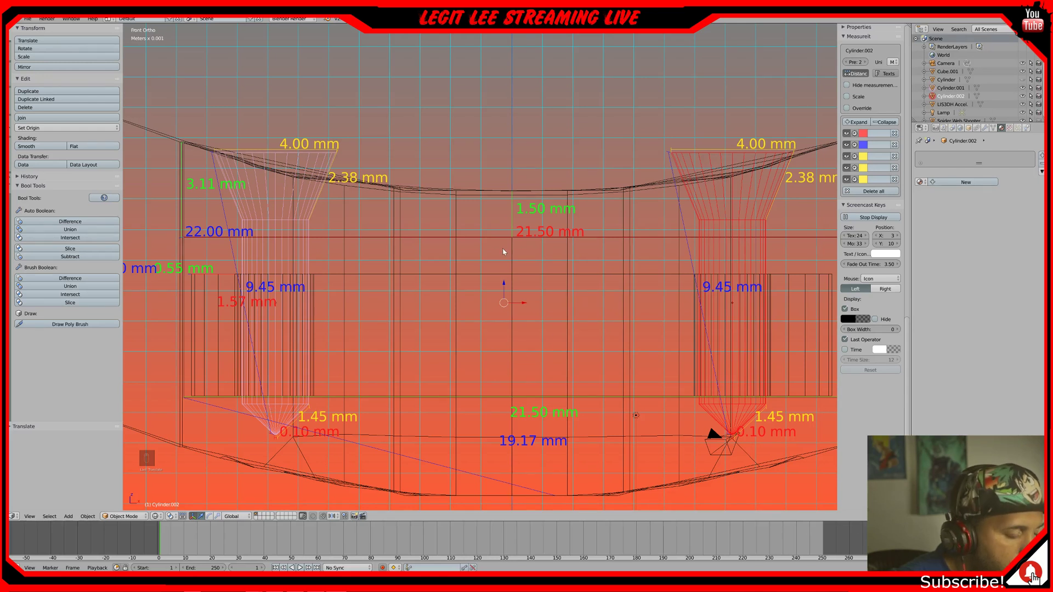
pyautogui.press('Tab')
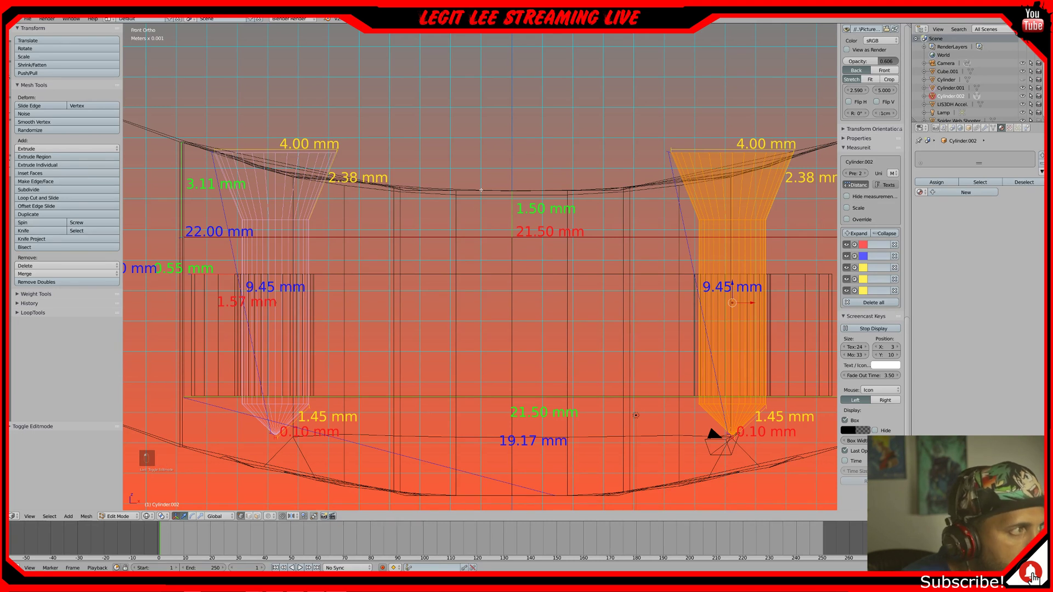
pyautogui.press('Tab')
pyautogui.rightClick(482, 192)
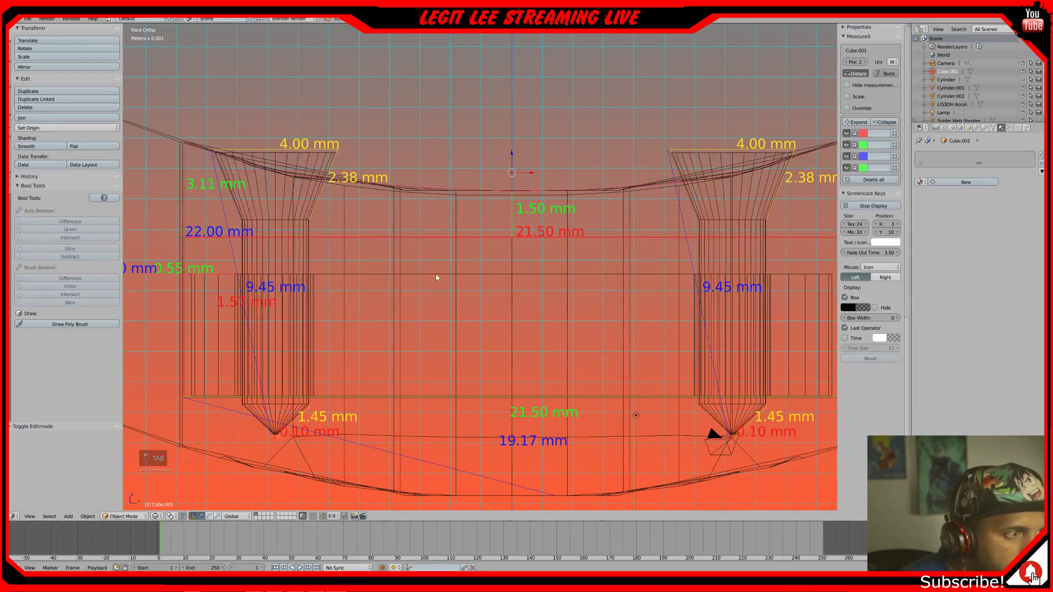
pyautogui.press('Tab')
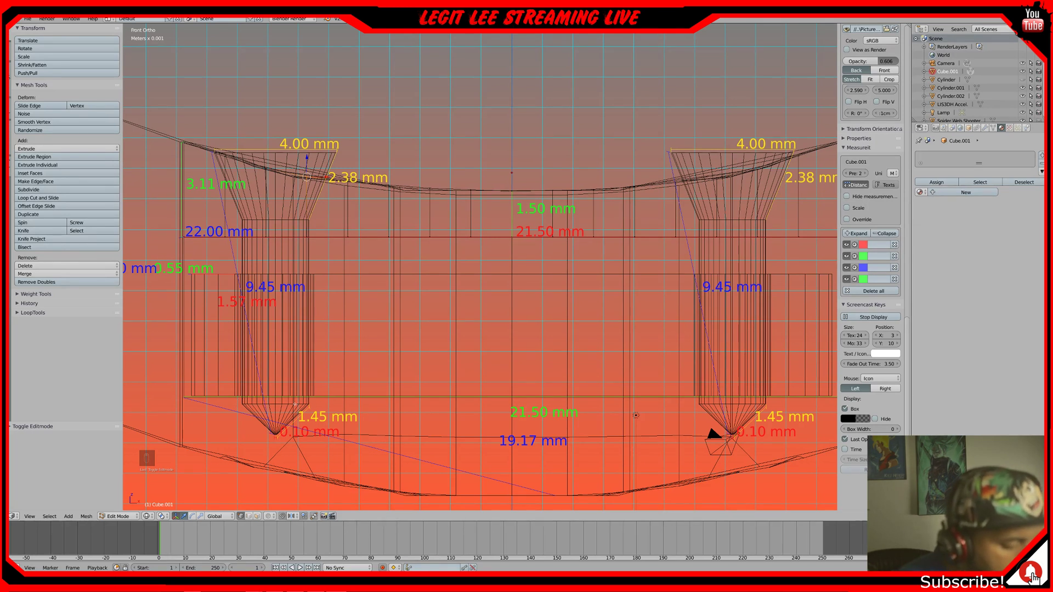
pyautogui.press('a')
pyautogui.moveTo(176, 378); pyautogui.dragTo(834, 415)
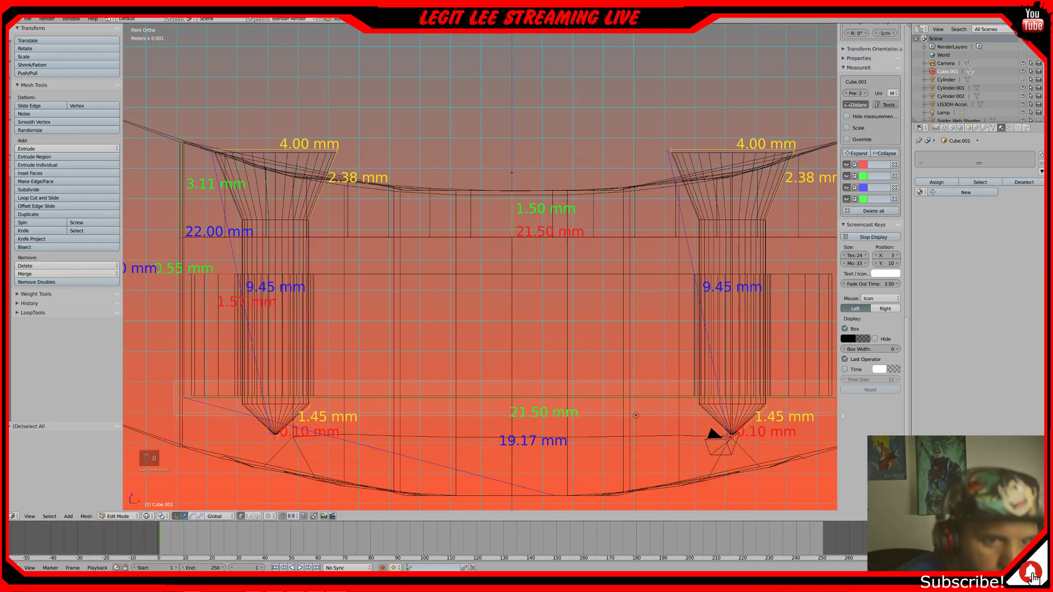
pyautogui.scroll(-2, 608, 410)
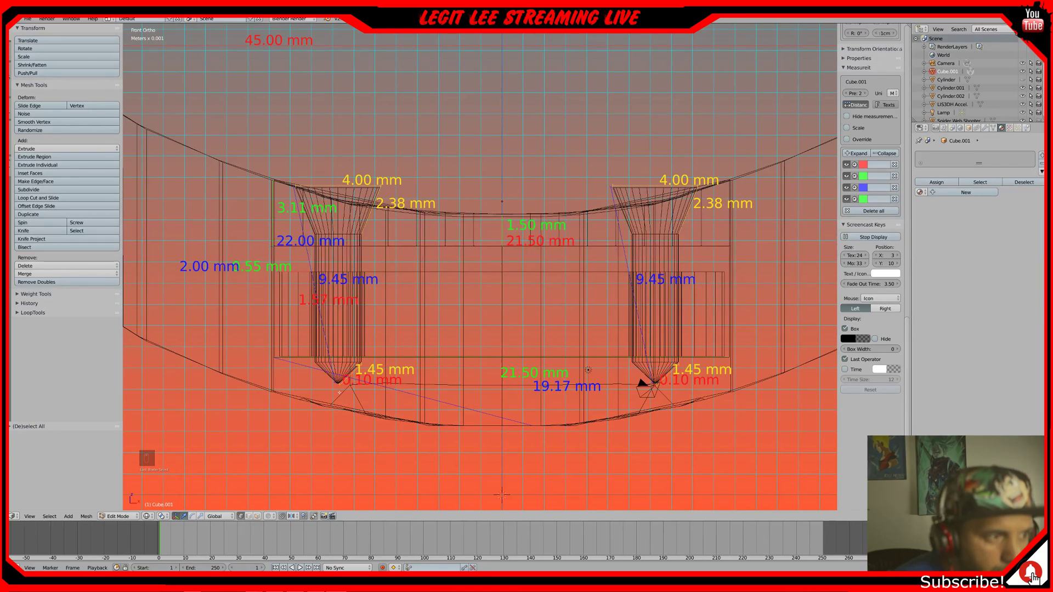
pyautogui.press('z')
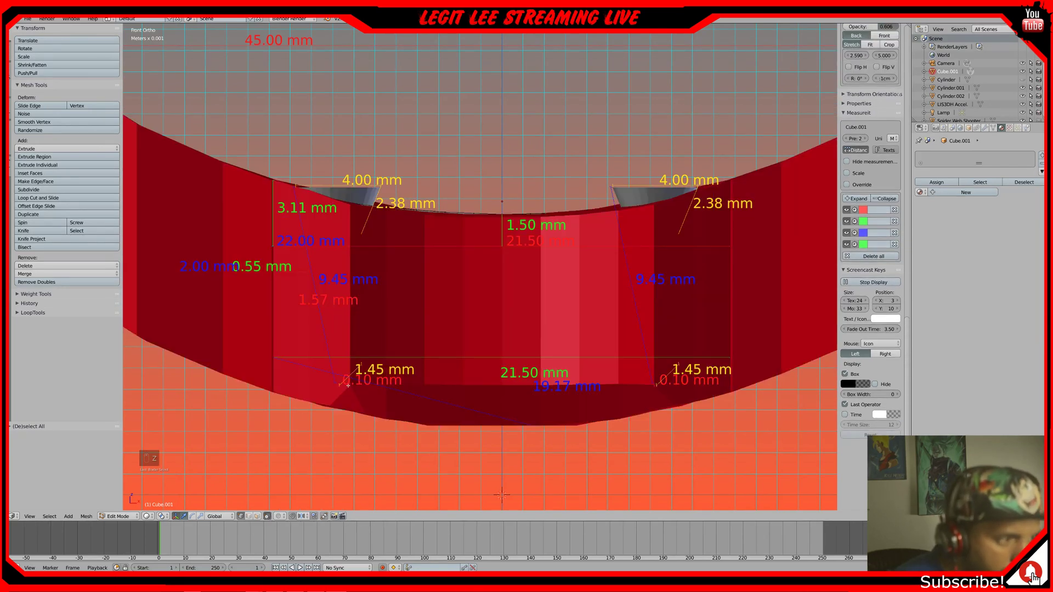
pyautogui.moveTo(352, 380); pyautogui.dragTo(353, 415, button='middle')
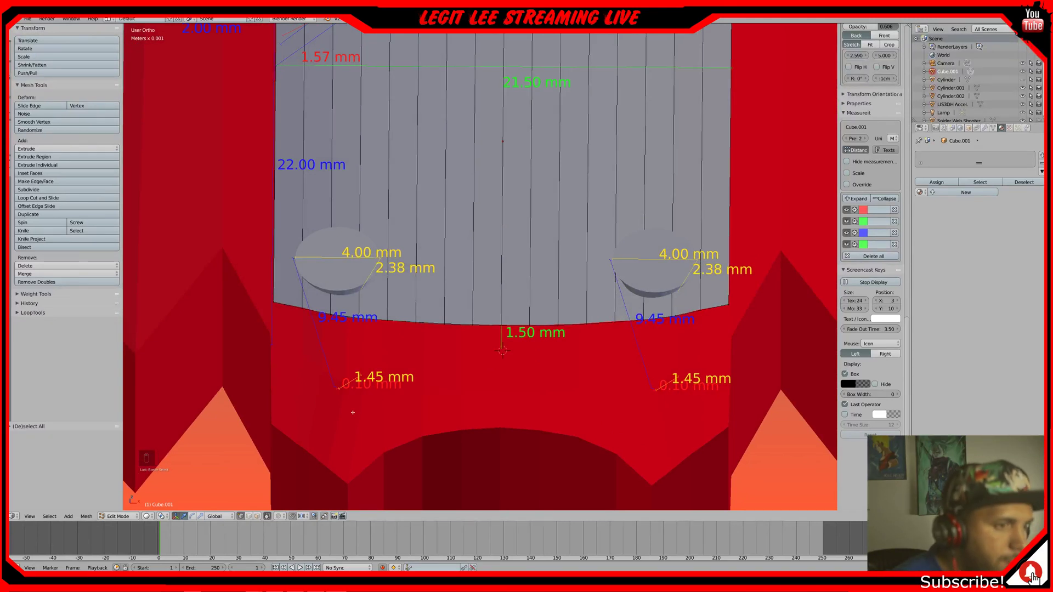
# - Open the Spider Web Shooter mesh in Edit Mode as a front wireframe, with all of its vertices deselected
pyautogui.press('Tab')
pyautogui.click(353, 413)
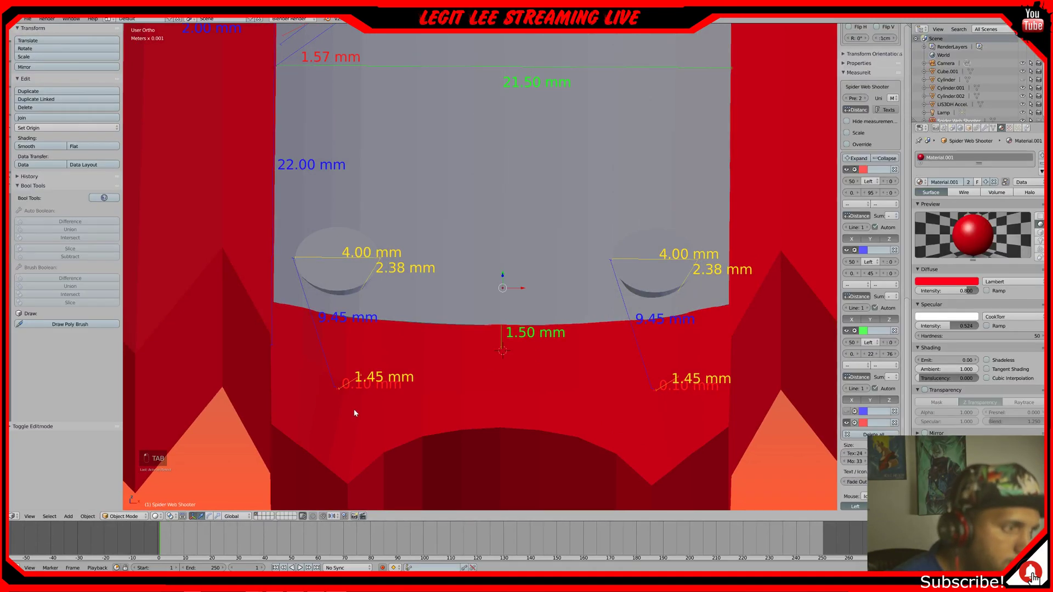
pyautogui.press('Tab')
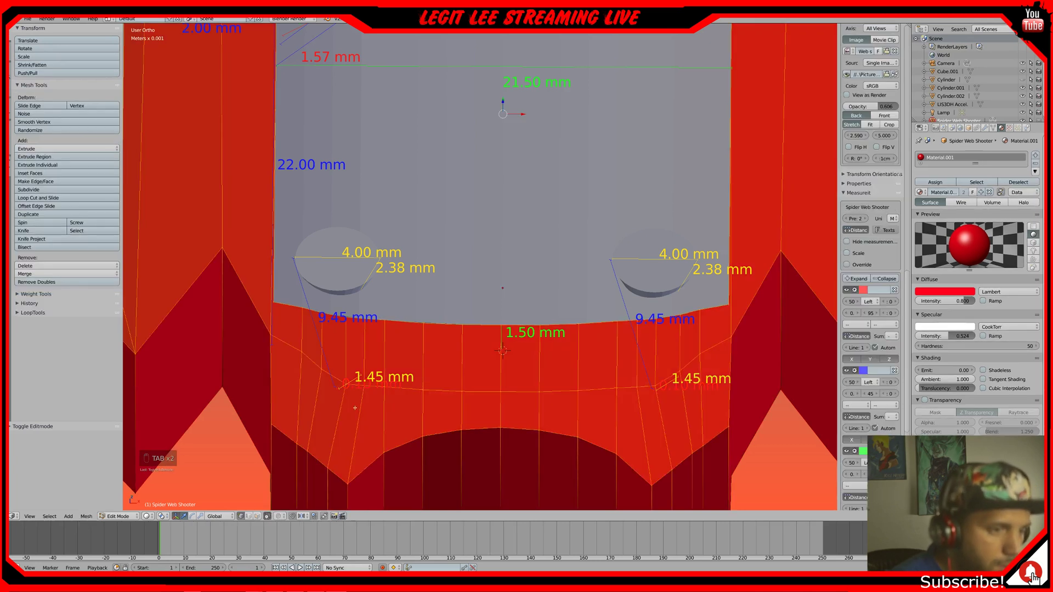
pyautogui.press('KP_1')
pyautogui.press('z')
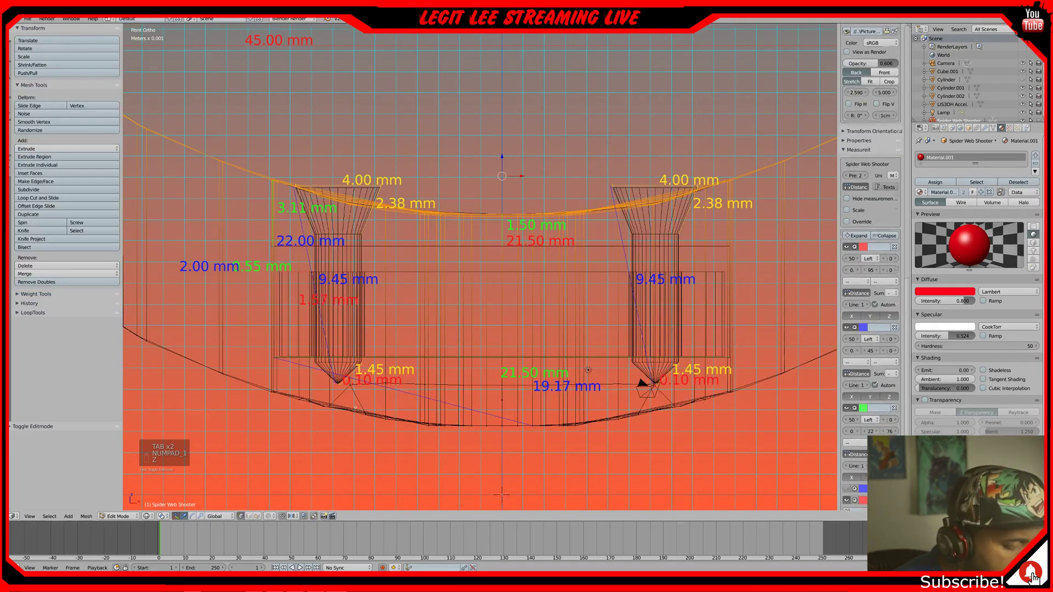
pyautogui.press('a')
pyautogui.scroll(-3, 872, 219)
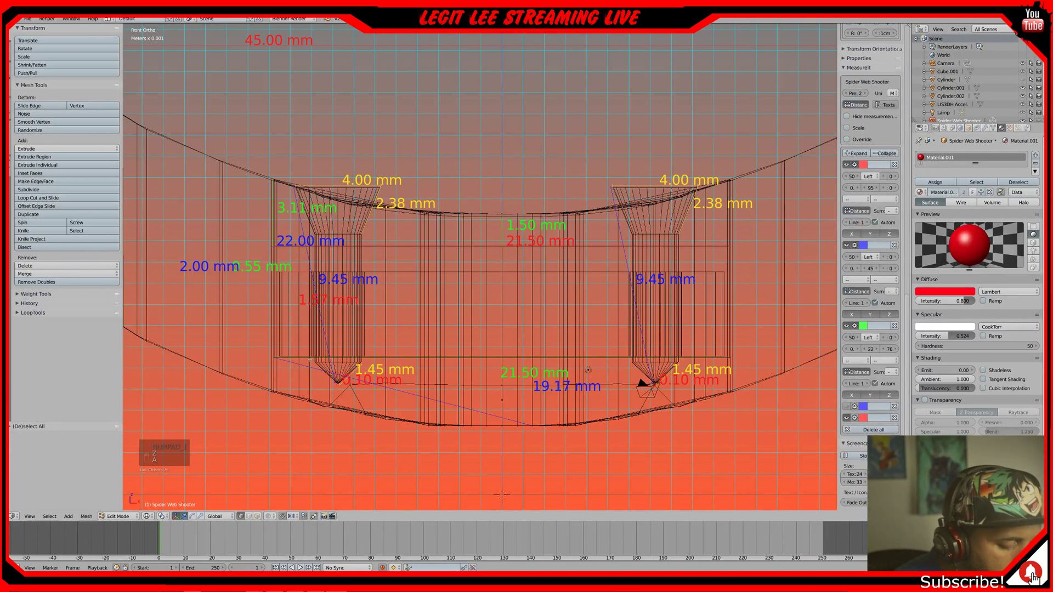
# - Try to raise the box-selected vertices around the accelerometer pocket's floor along Z, and undo the move
pyautogui.press('b')
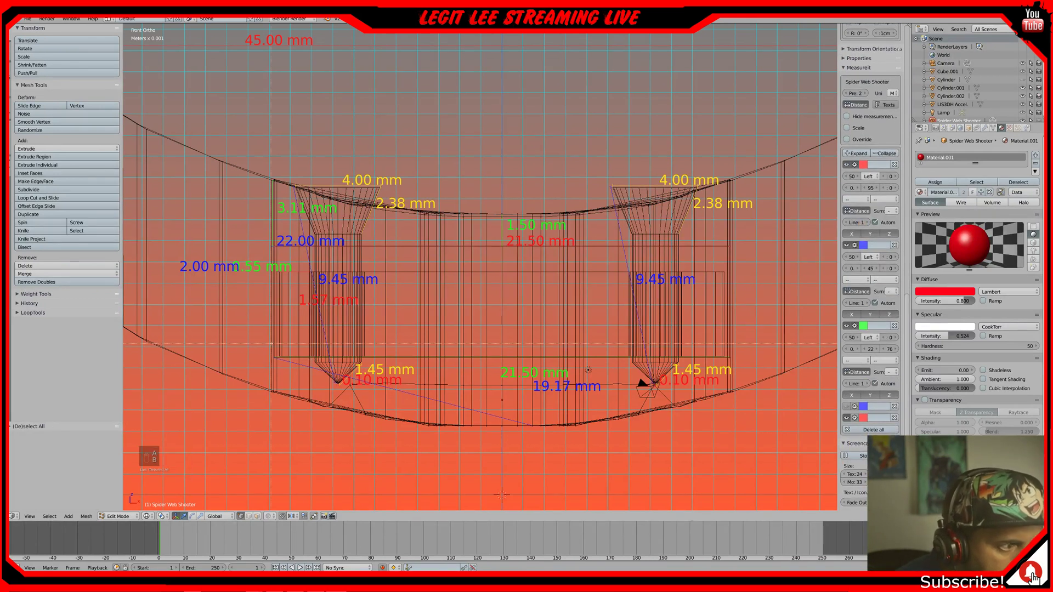
pyautogui.moveTo(271, 346); pyautogui.dragTo(748, 384)
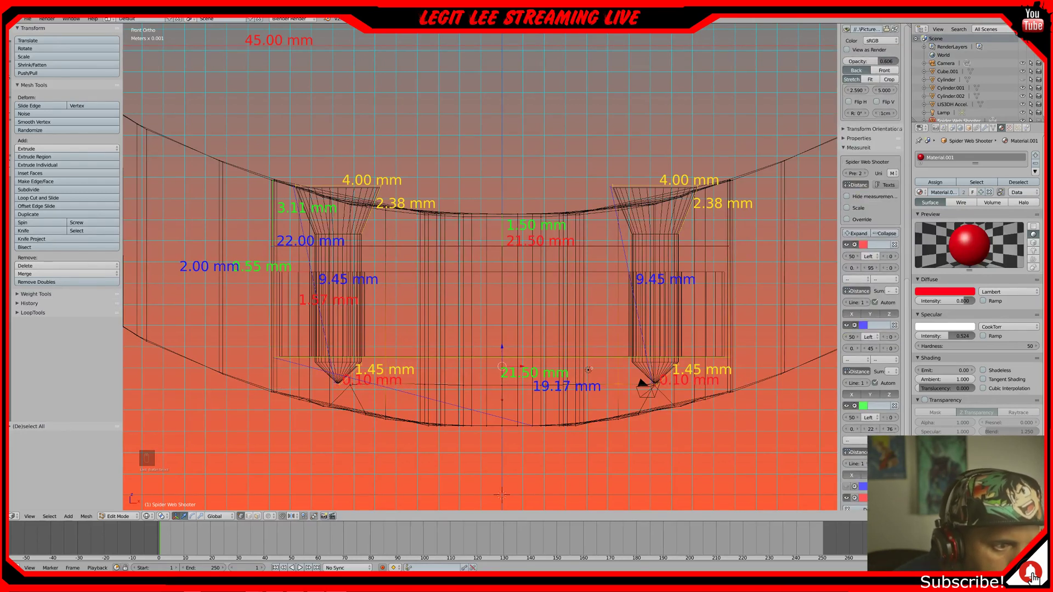
pyautogui.moveTo(502, 349); pyautogui.dragTo(502, 343)
pyautogui.hotkey('ctrl', 'z')
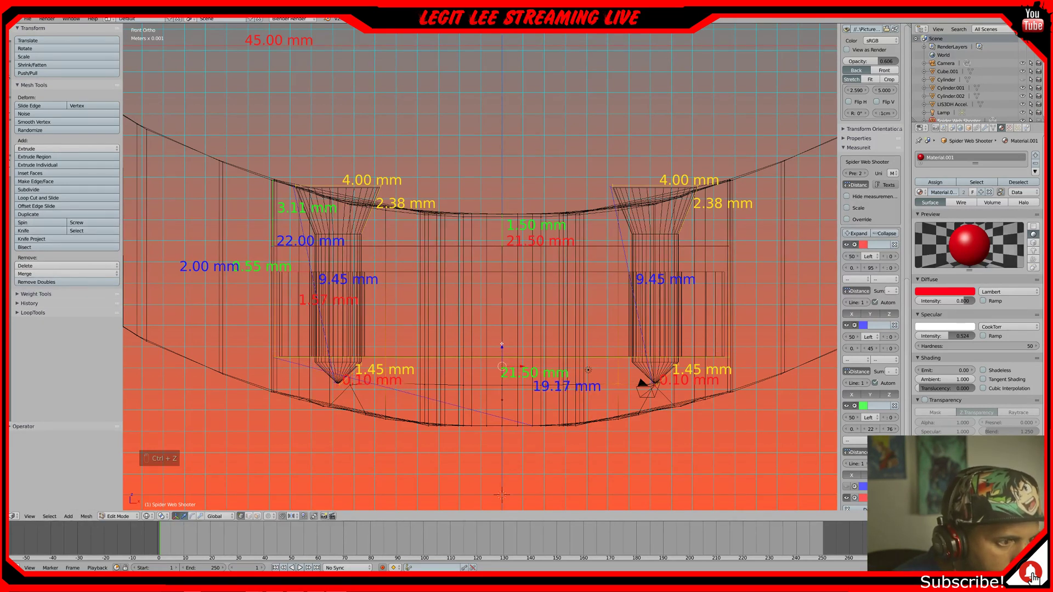
# - Select only the pocket floor's vertices in the Spider Web Shooter and raise them about 0.5 mm along Z
pyautogui.press('a')
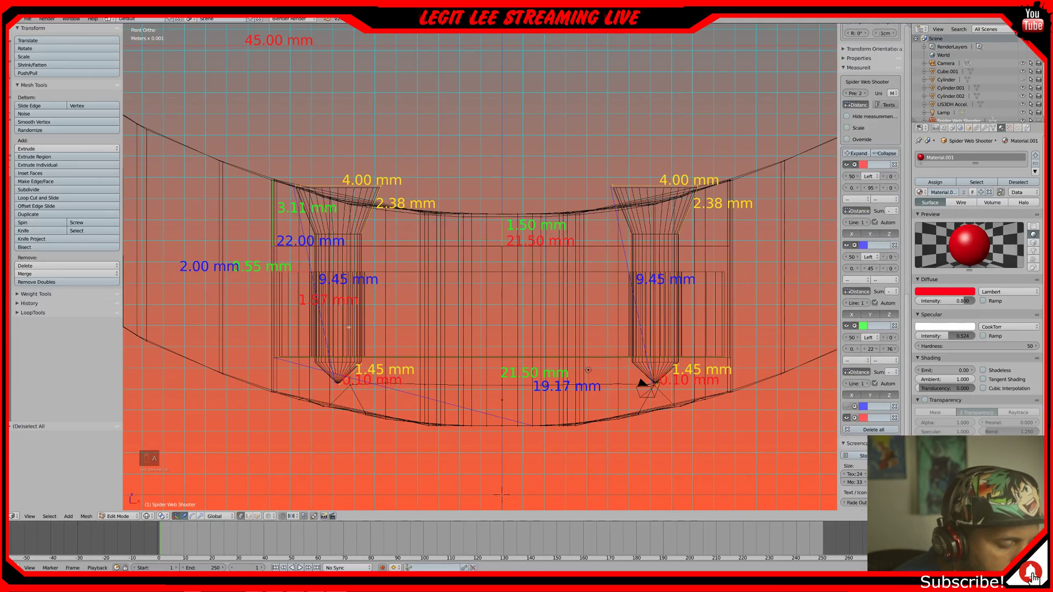
pyautogui.press('b')
pyautogui.moveTo(261, 335); pyautogui.dragTo(743, 369)
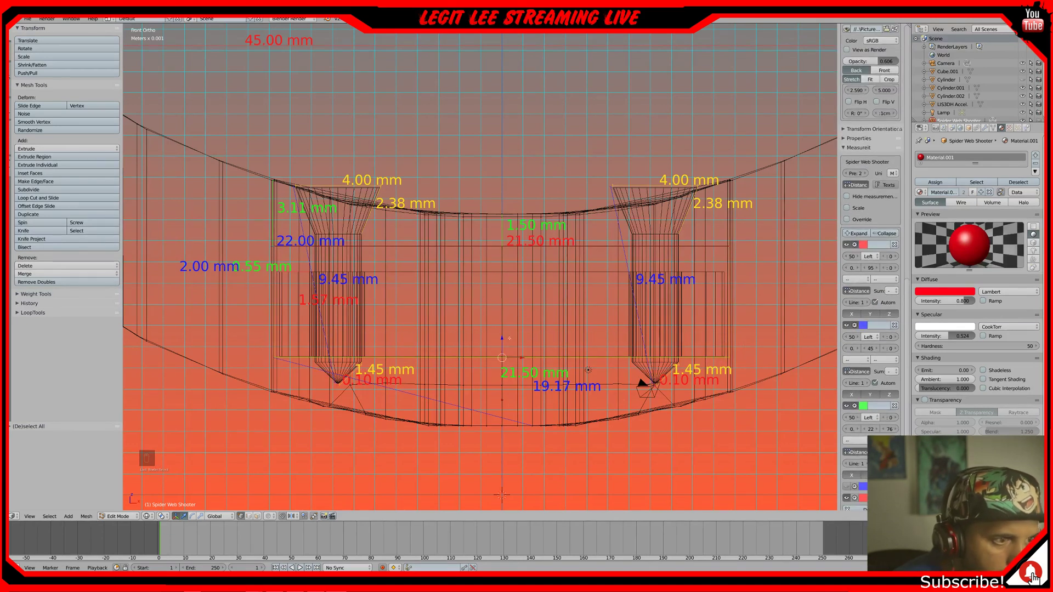
pyautogui.press('g')
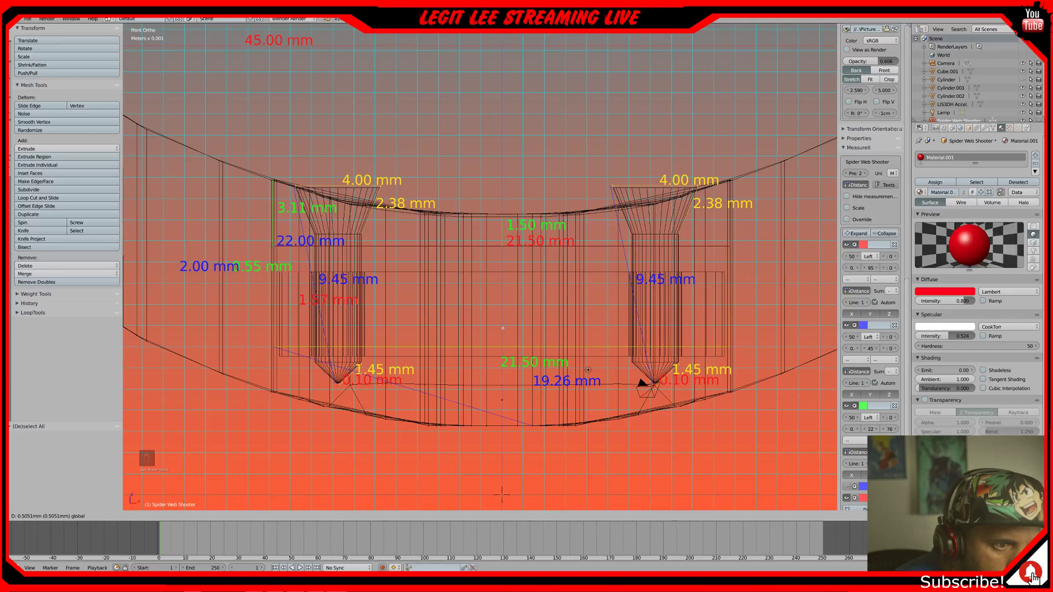
pyautogui.click(502, 328)
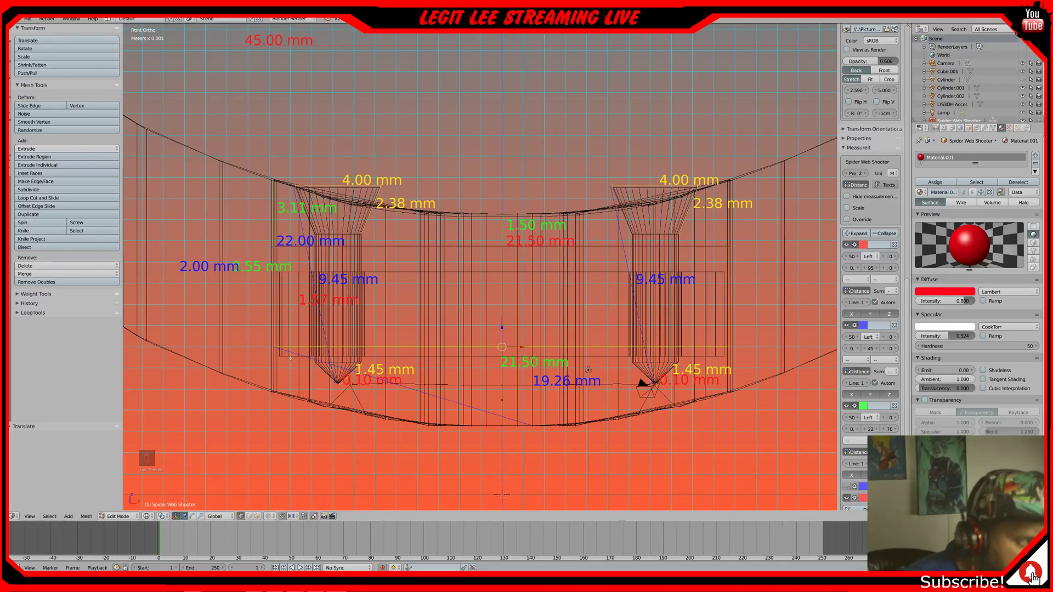
# - Raise the LIS3DH Accel object about 0.49 mm along Z, back onto the pocket floor
pyautogui.press('Tab')
pyautogui.rightClick(292, 358)
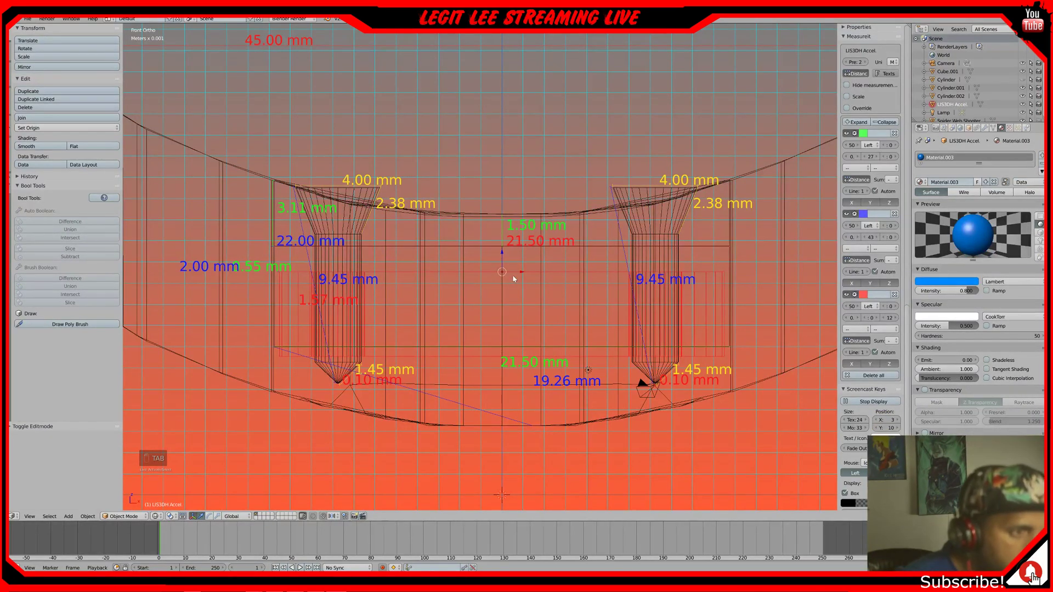
pyautogui.press('g')
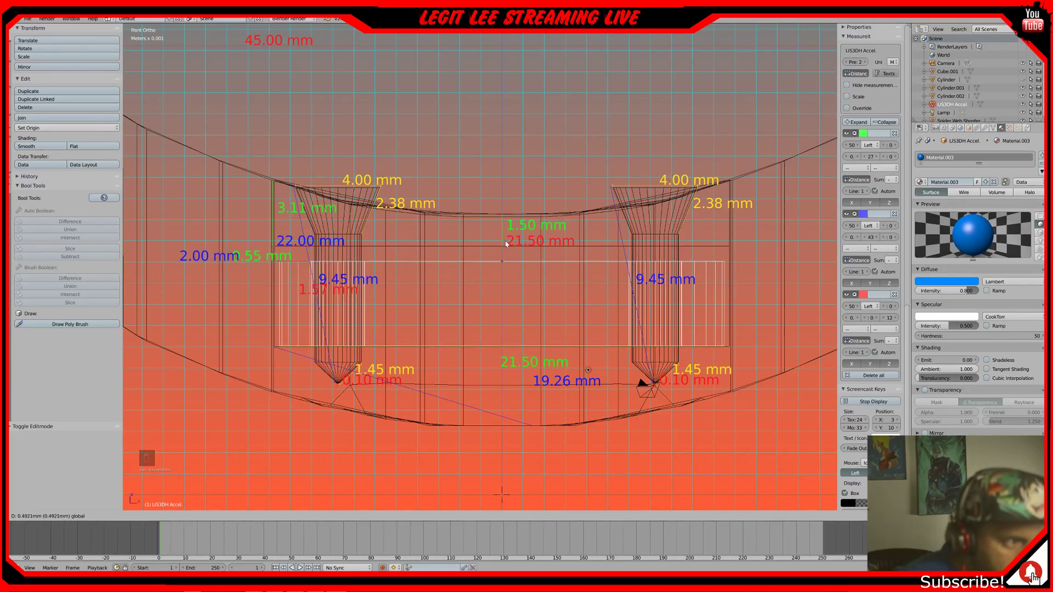
pyautogui.click(506, 243)
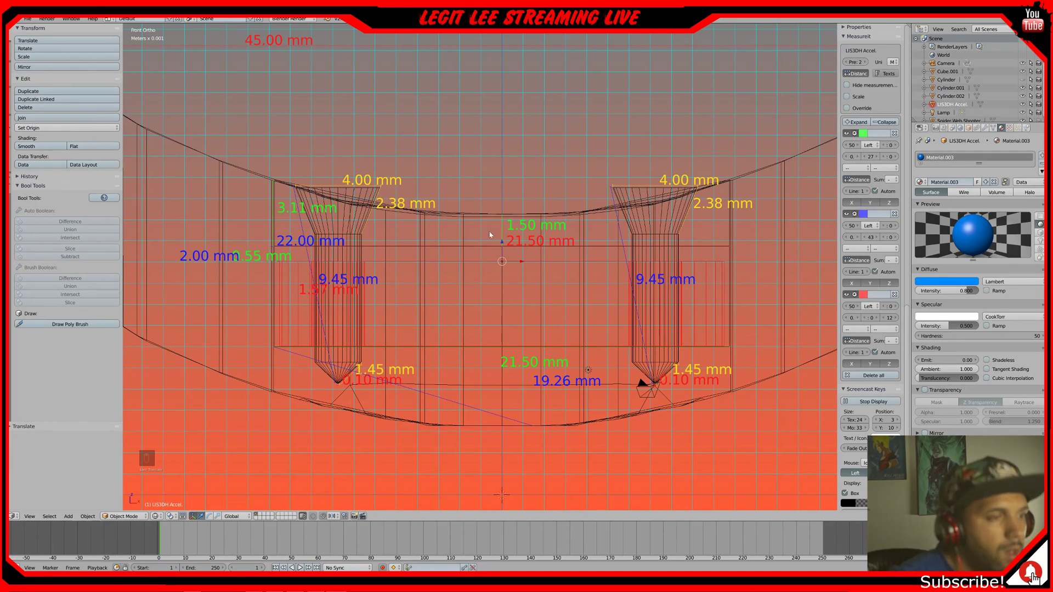
# - Examine the gap between the LIS3DH Accel and the Cube.001 cover plate, and the material thickness below the accelerometer pocket
pyautogui.rightClick(392, 218)
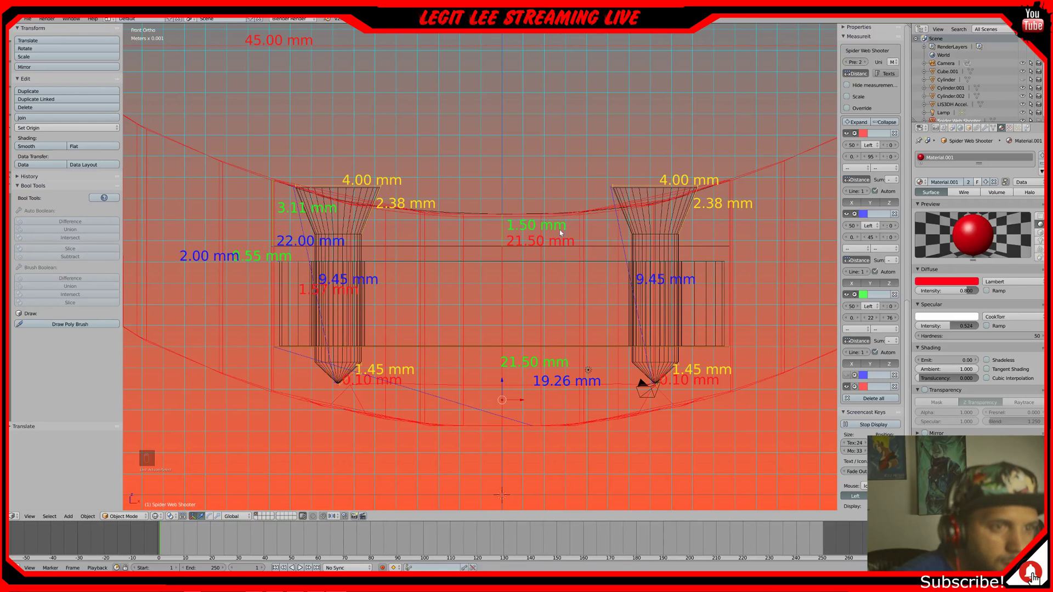
pyautogui.moveTo(581, 229); pyautogui.dragTo(581, 237, button='middle')
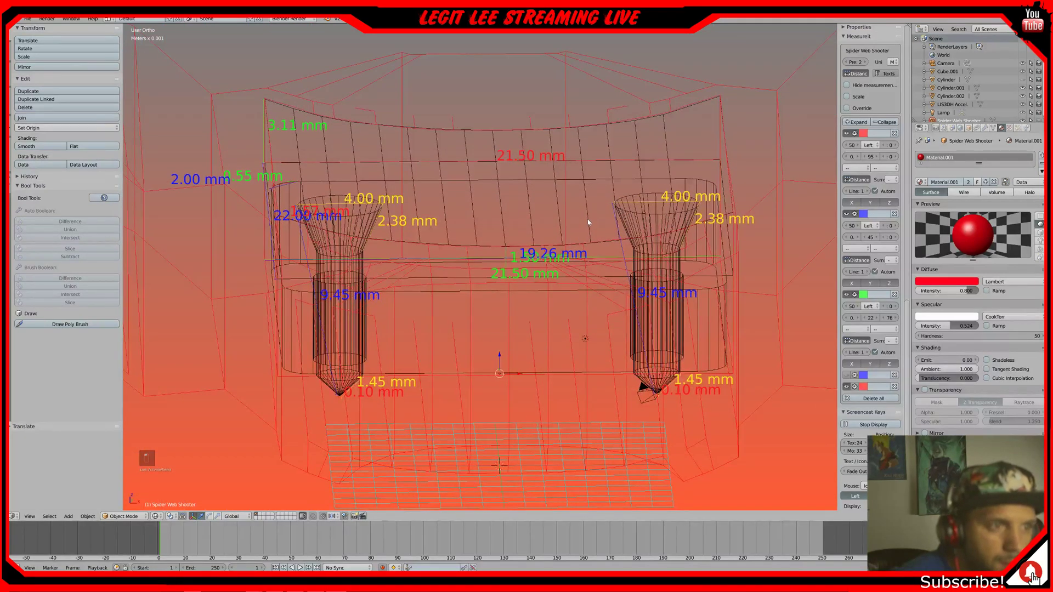
pyautogui.rightClick(587, 222)
pyautogui.press('KP_1')
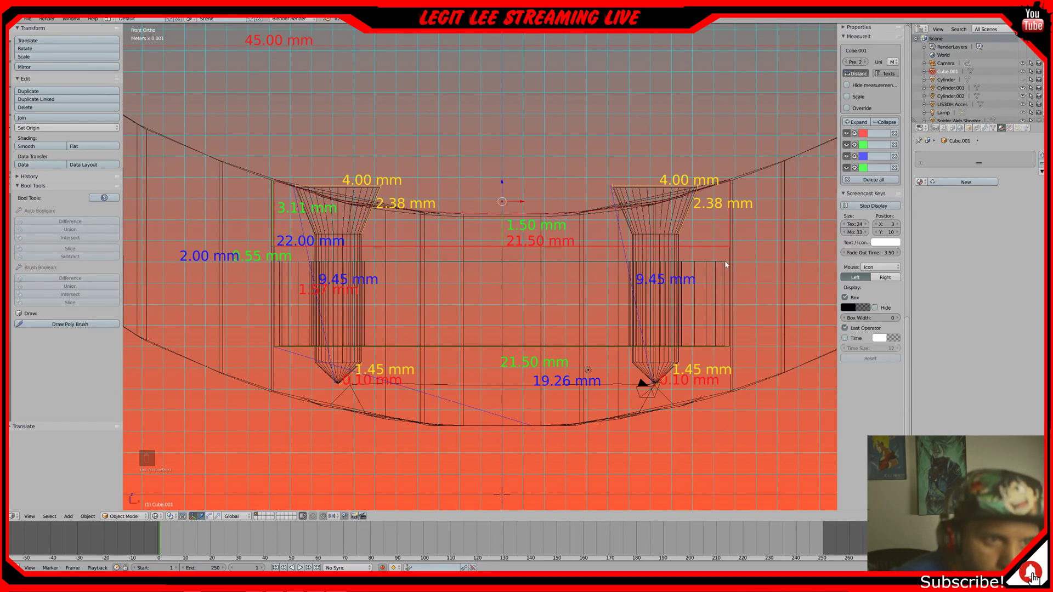
pyautogui.scroll(2, 724, 265)
pyautogui.scroll(1, 690, 266)
pyautogui.keyDown('shift'); pyautogui.moveTo(689, 266); pyautogui.dragTo(468, 289, button='middle'); pyautogui.keyUp('shift')
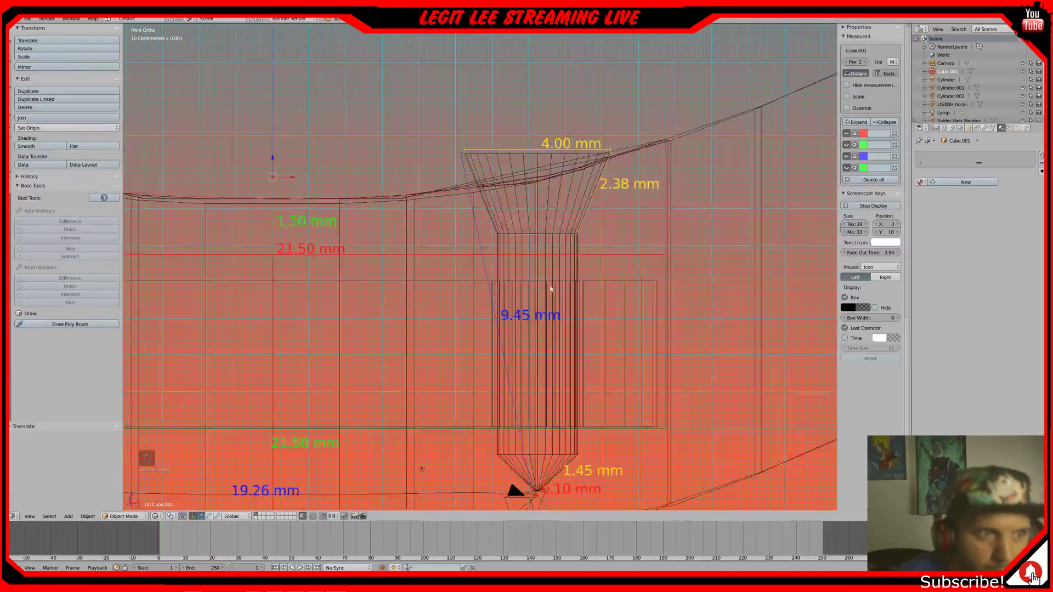
pyautogui.rightClick(642, 282)
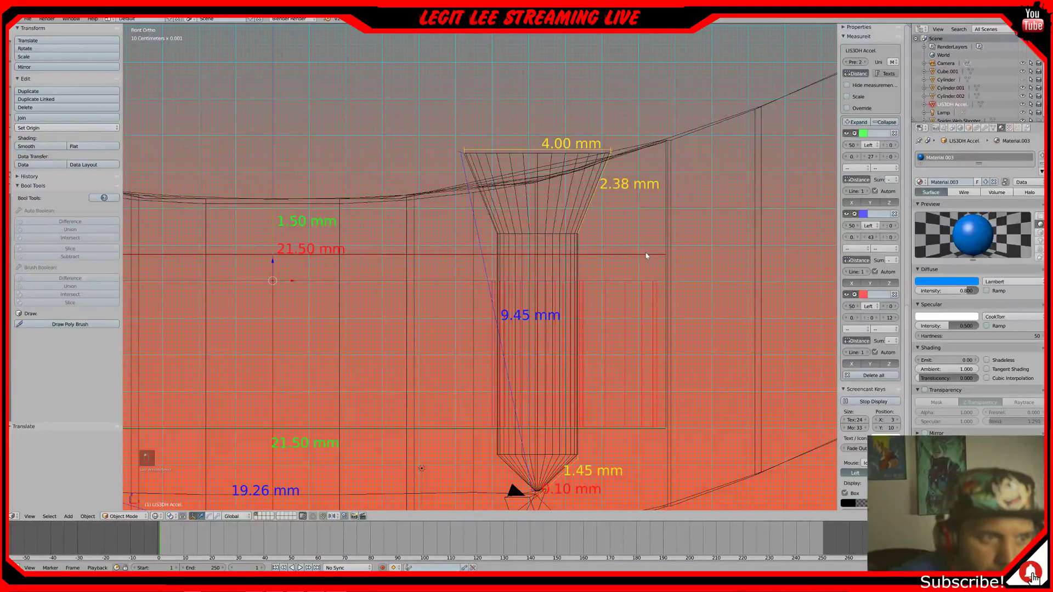
pyautogui.rightClick(643, 257)
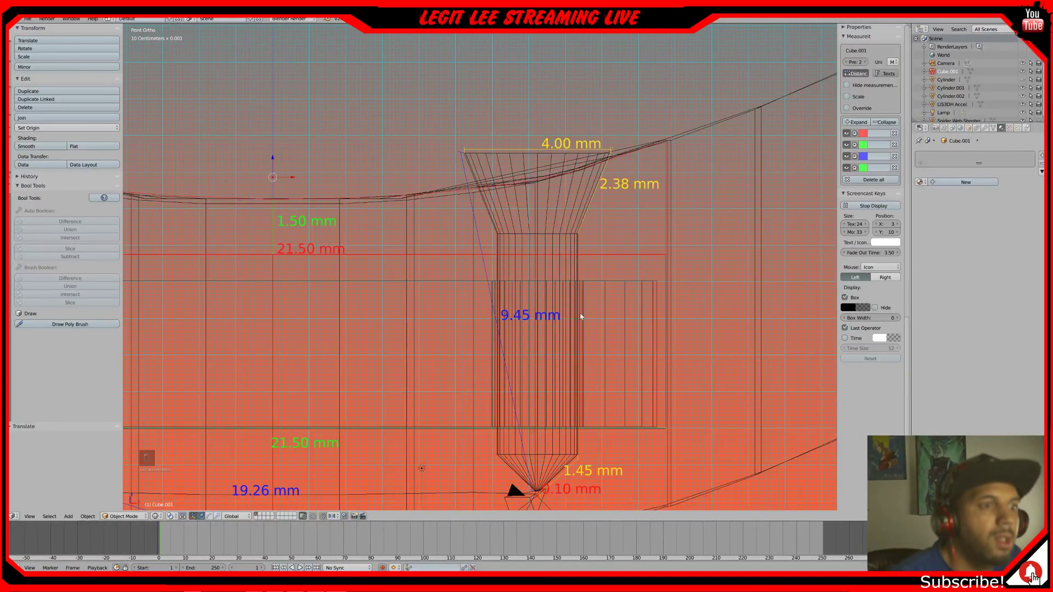
pyautogui.keyDown('shift'); pyautogui.moveTo(511, 346); pyautogui.dragTo(563, 275, button='middle'); pyautogui.keyUp('shift')
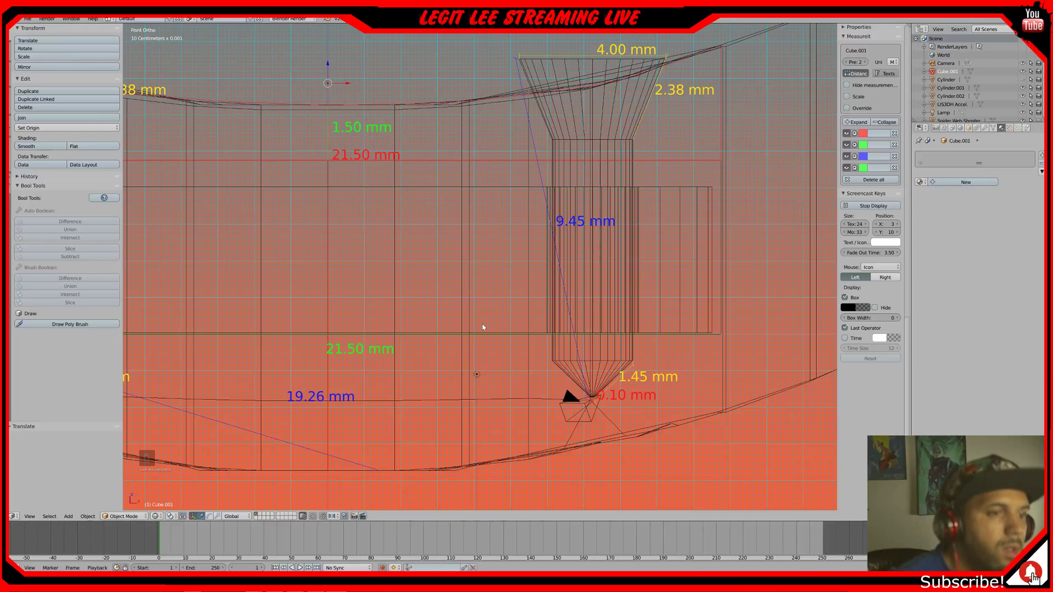
pyautogui.scroll(-3, 483, 328)
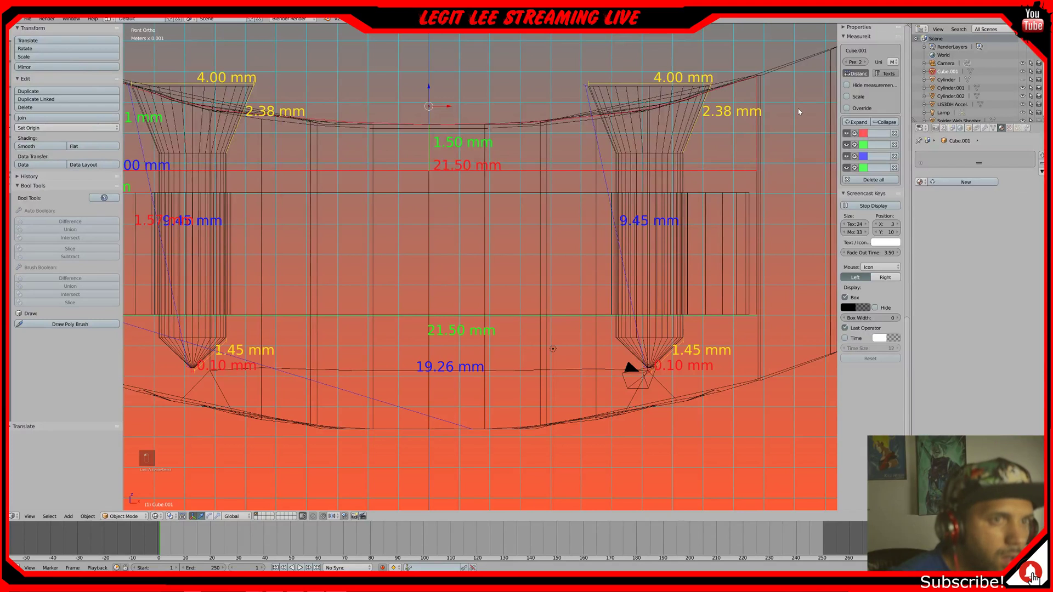
# - Raise the accelerometer pocket's floor vertices in the Spider Web Shooter mesh further along Z, and return to Object Mode
pyautogui.rightClick(786, 69)
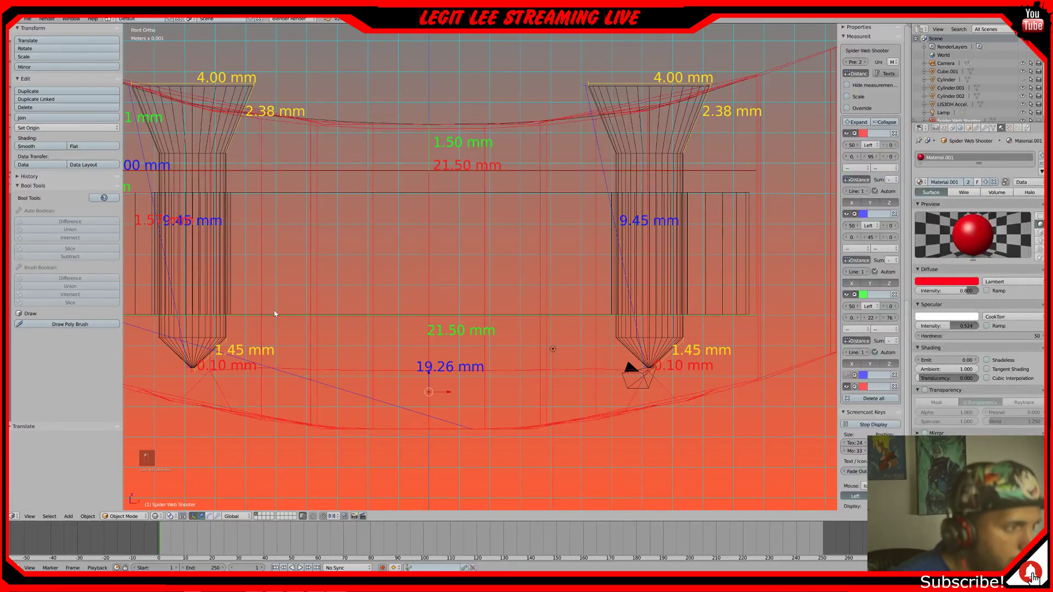
pyautogui.press('KP_Decimal')
pyautogui.press('Tab')
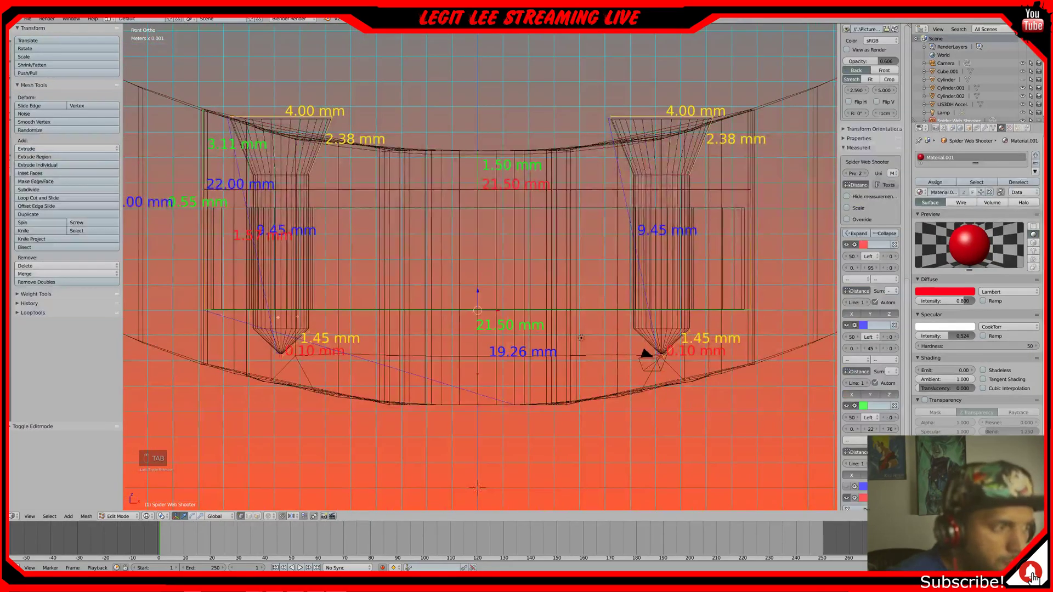
pyautogui.press('b')
pyautogui.press('b')
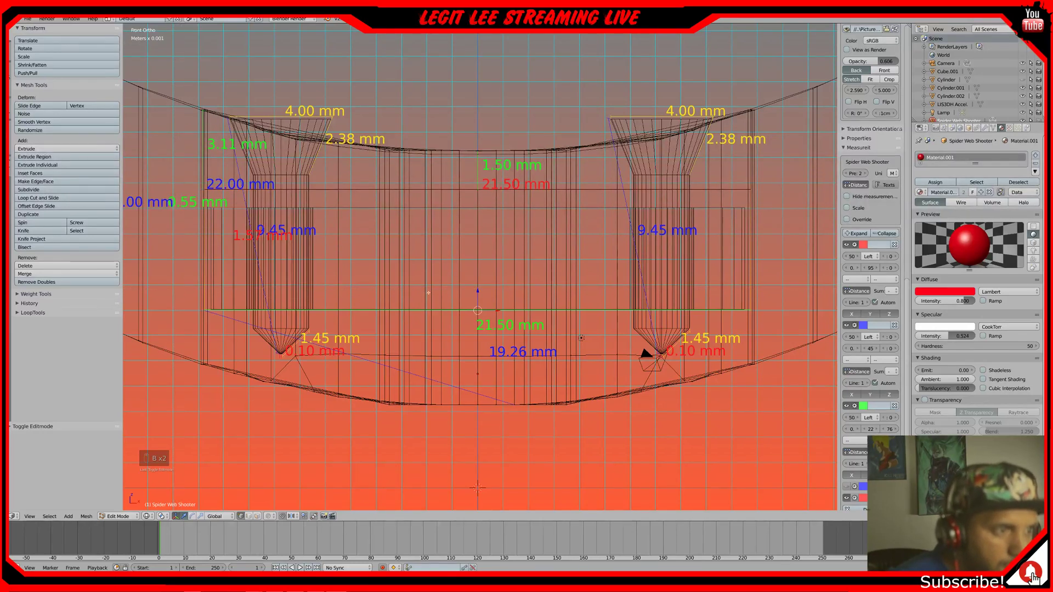
pyautogui.moveTo(474, 292); pyautogui.dragTo(483, 279)
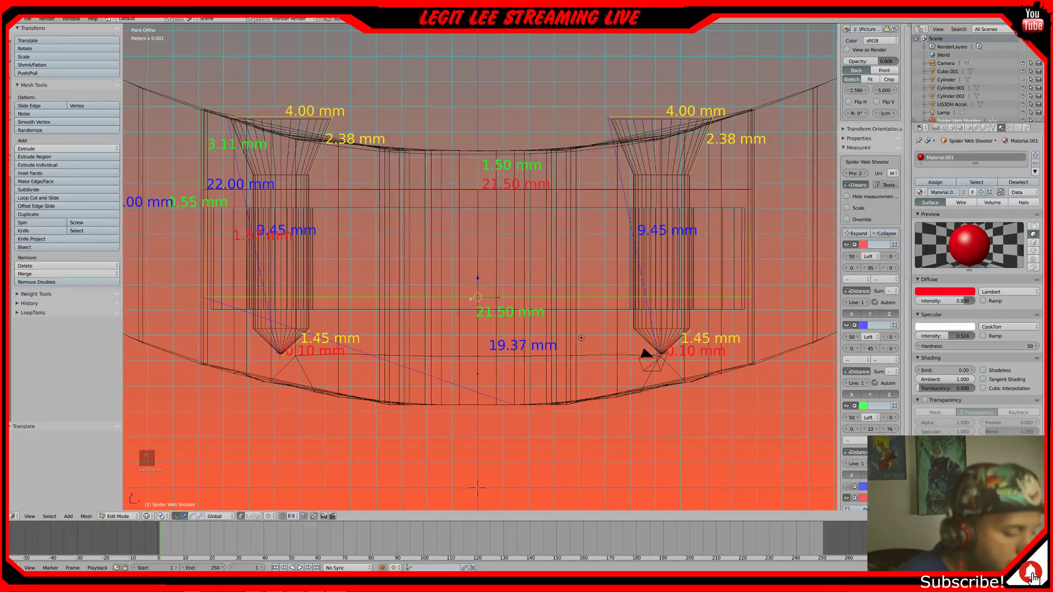
pyautogui.press('Tab')
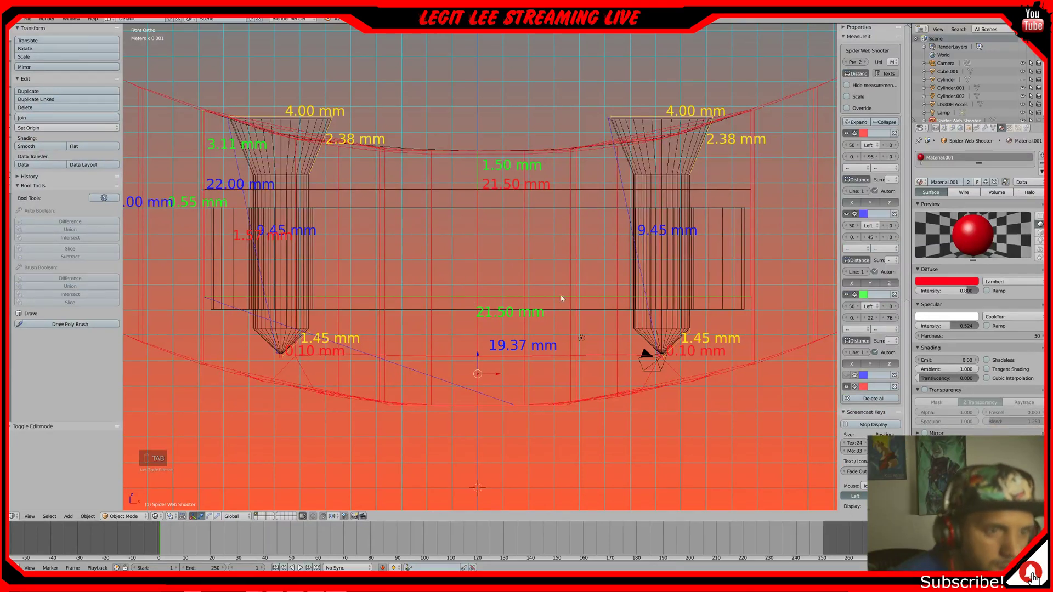
# - Raise the LIS3DH Accel object about 0.57 mm along Z, just above the raised pocket floor
pyautogui.rightClick(604, 209)
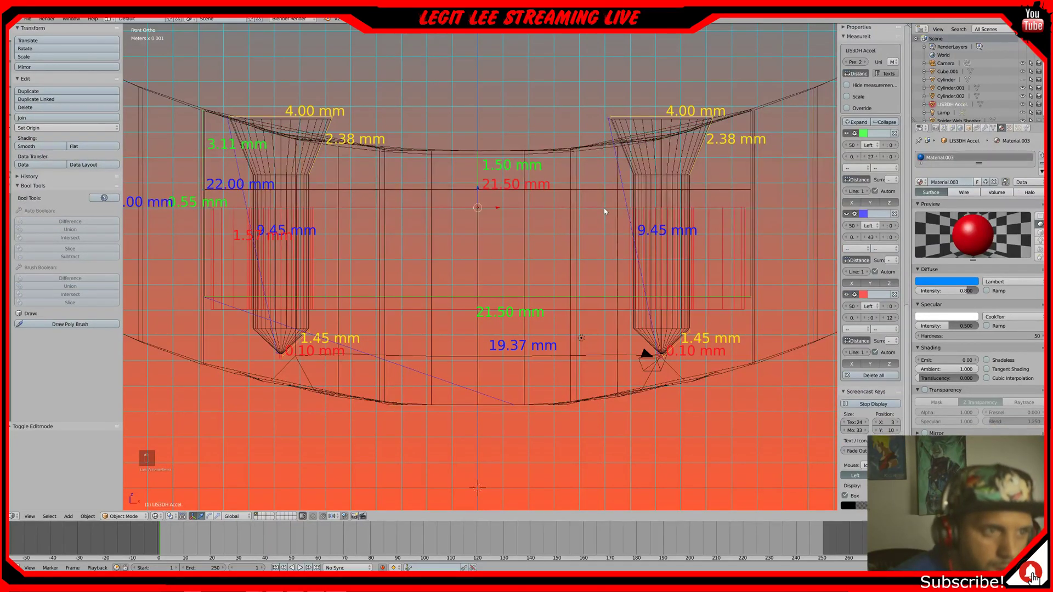
pyautogui.press('g')
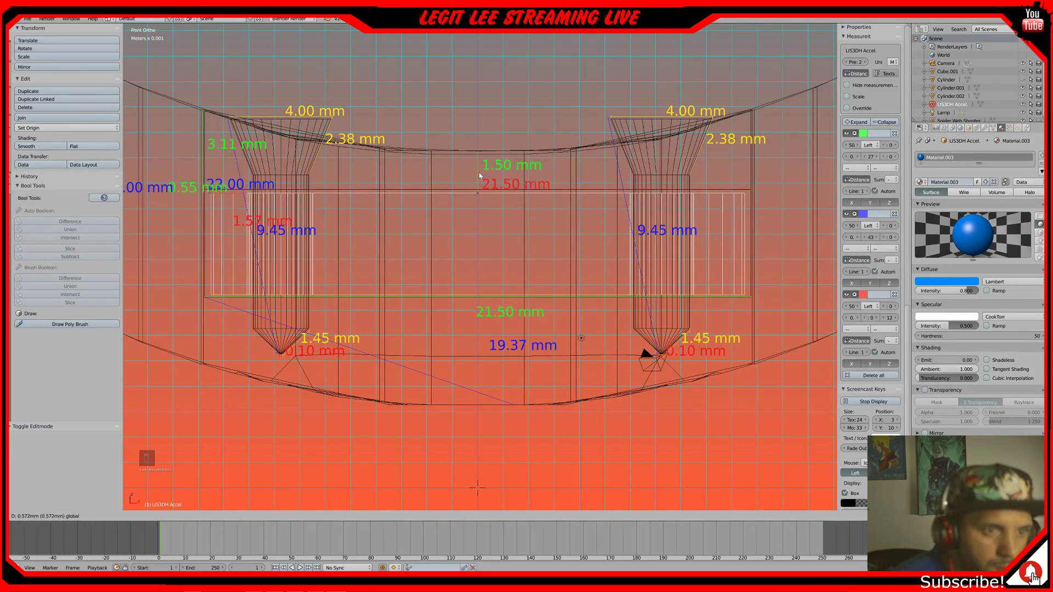
pyautogui.click(479, 173)
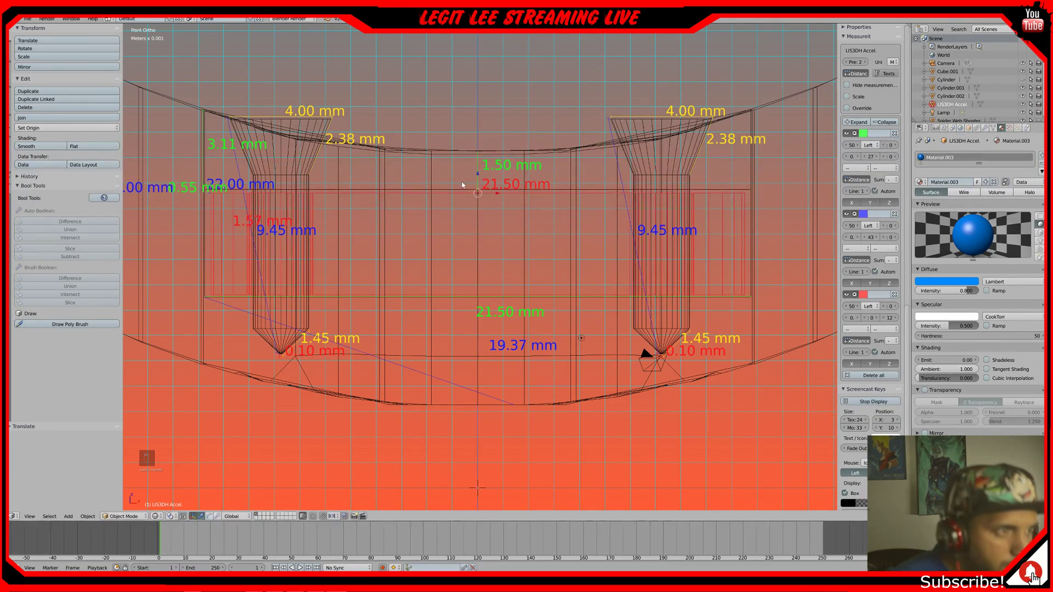
# - Inspect how the LIS3DH Accel fits between the pocket floor and the Cube.001 cover plate around the screw holes
pyautogui.scroll(2, 667, 314)
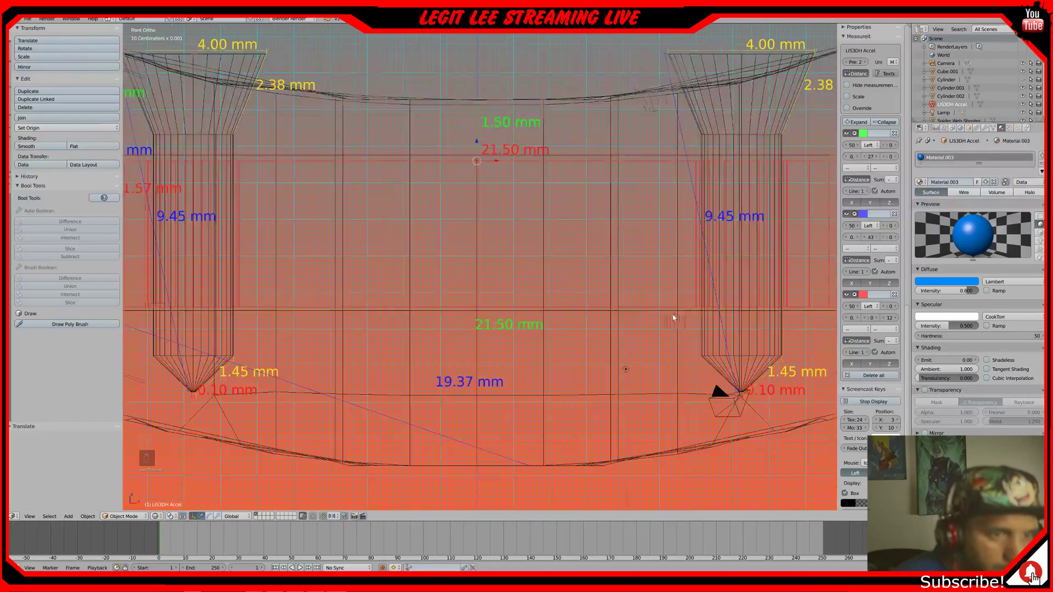
pyautogui.keyDown('shift'); pyautogui.moveTo(796, 310); pyautogui.dragTo(657, 338, button='middle'); pyautogui.keyUp('shift')
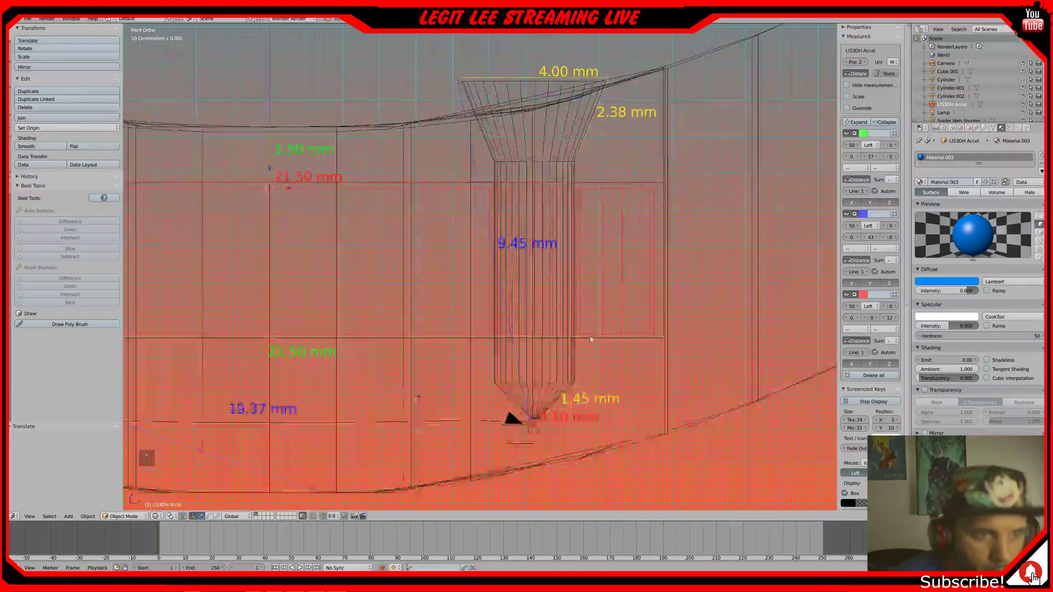
pyautogui.moveTo(657, 339); pyautogui.dragTo(658, 344, button='middle')
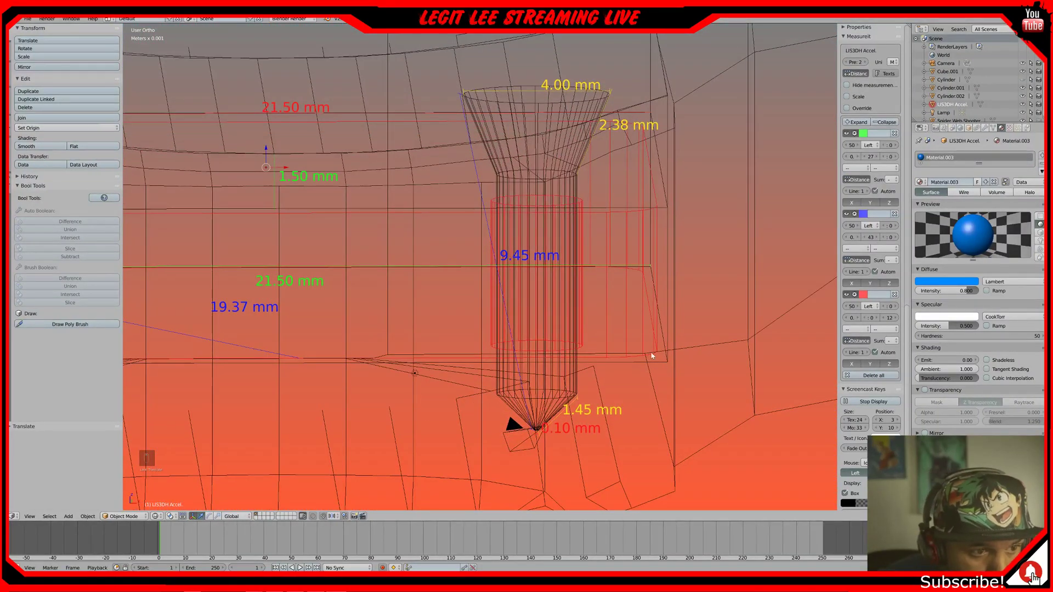
pyautogui.press('KP_1')
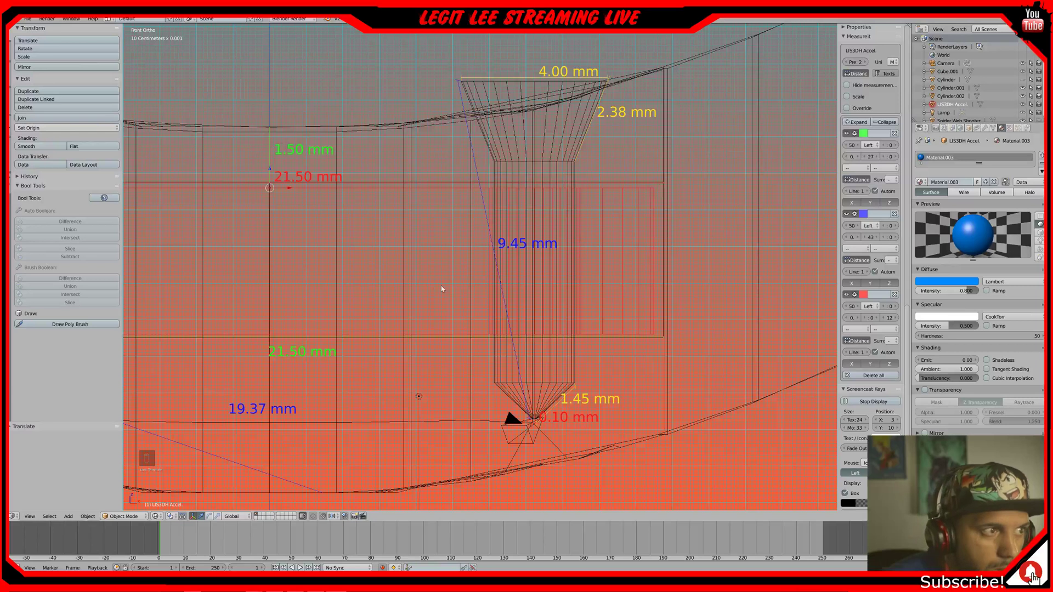
pyautogui.rightClick(653, 181)
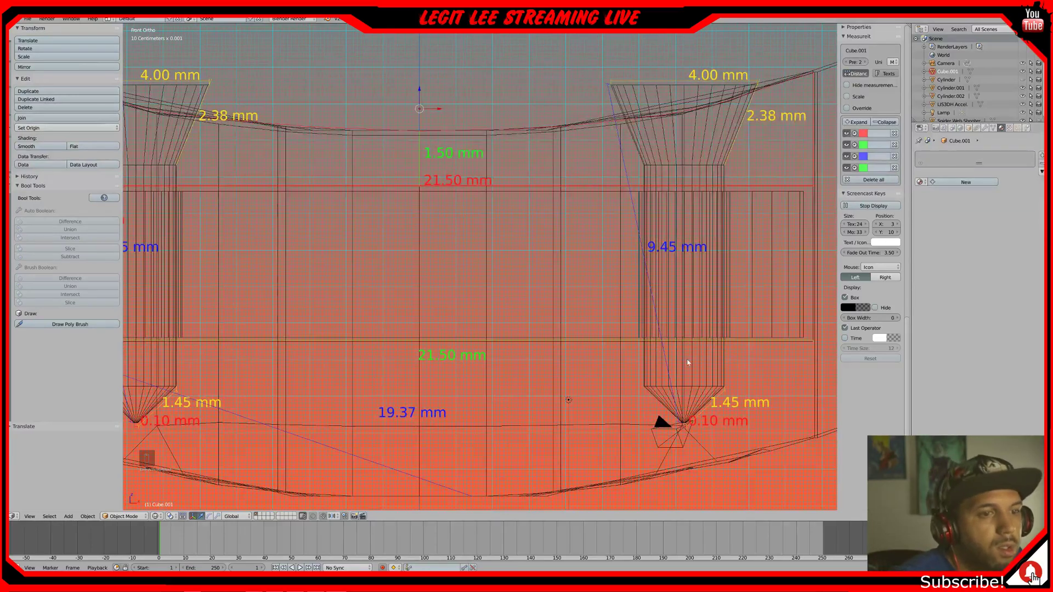
pyautogui.keyDown('shift'); pyautogui.moveTo(489, 312); pyautogui.dragTo(535, 306, button='middle'); pyautogui.keyUp('shift')
pyautogui.moveTo(495, 262); pyautogui.dragTo(494, 275, button='middle')
pyautogui.scroll(-3, 494, 274)
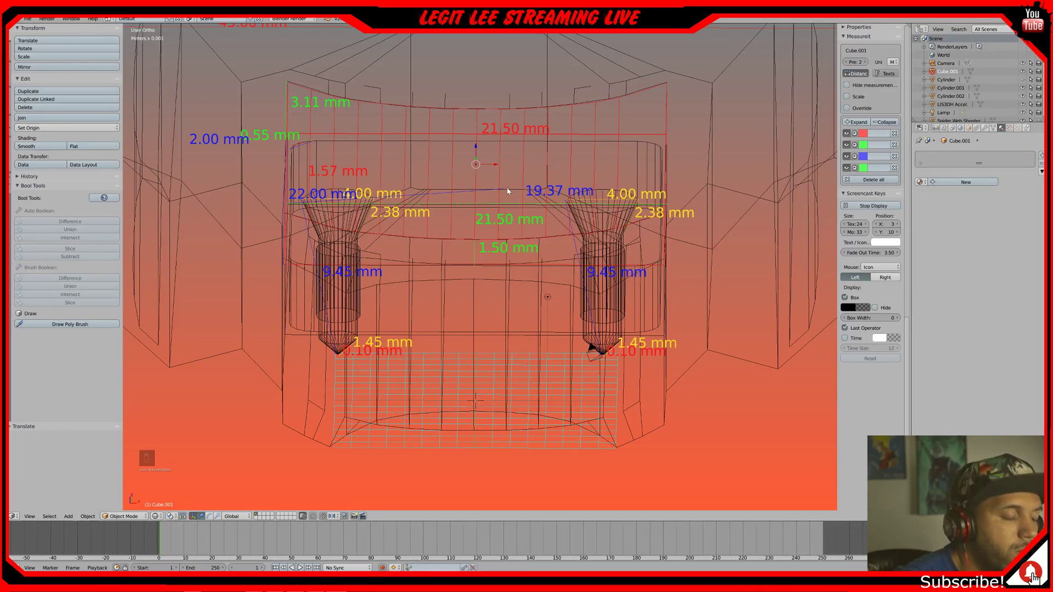
# - Display the model in solid shading and hide all of the MeasureIt dimensions
pyautogui.press('z')
pyautogui.moveTo(482, 208)
pyautogui.mouseDown(button='middle')
pyautogui.moveTo(484, 238)
pyautogui.moveTo(470, 200)
pyautogui.mouseUp(button='middle')
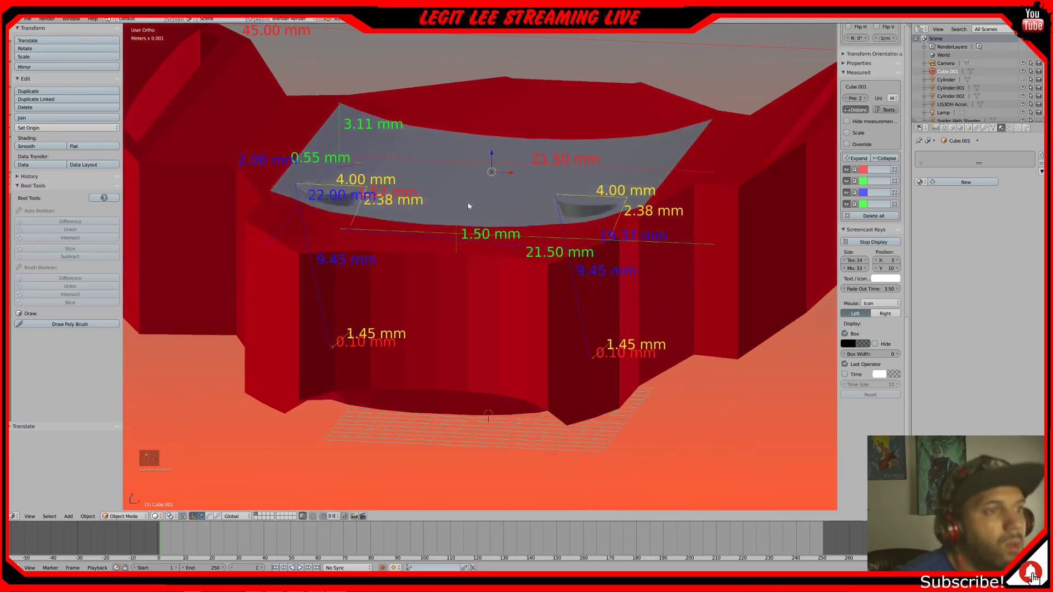
pyautogui.rightClick(471, 200)
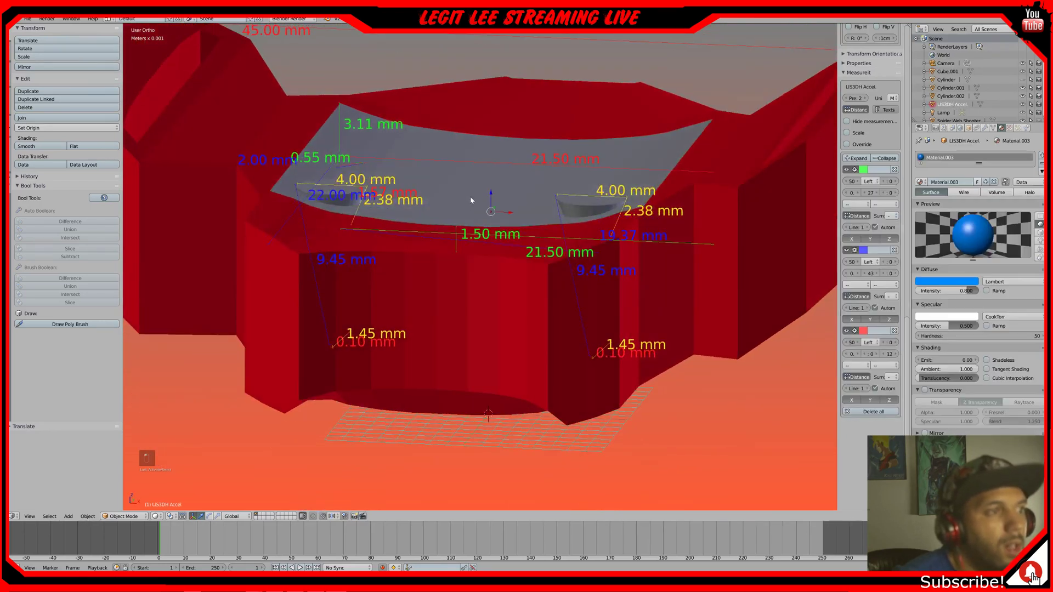
pyautogui.rightClick(339, 203)
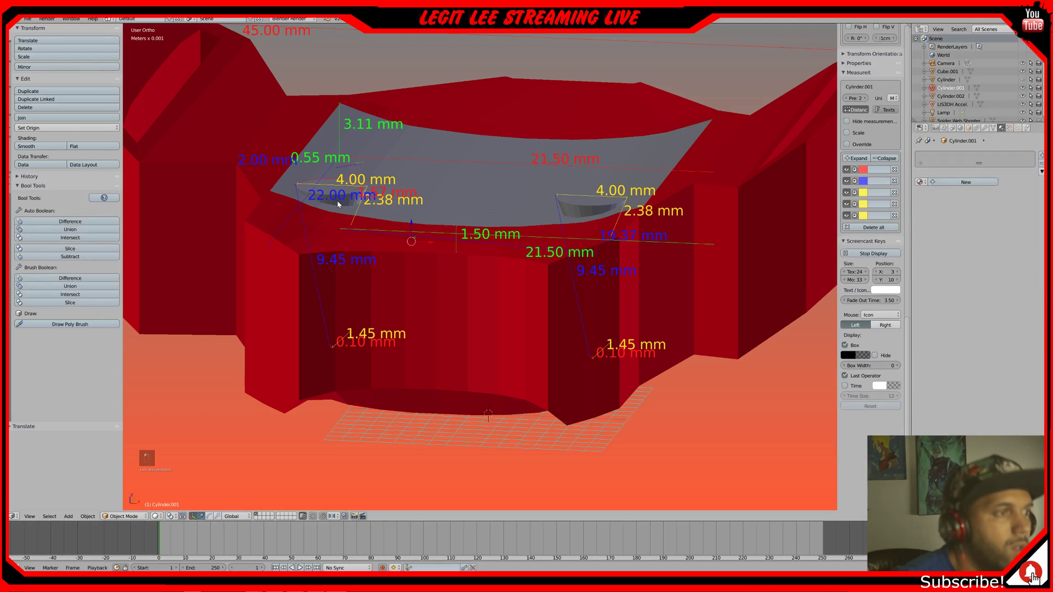
pyautogui.click(9, 181)
pyautogui.click(64, 42)
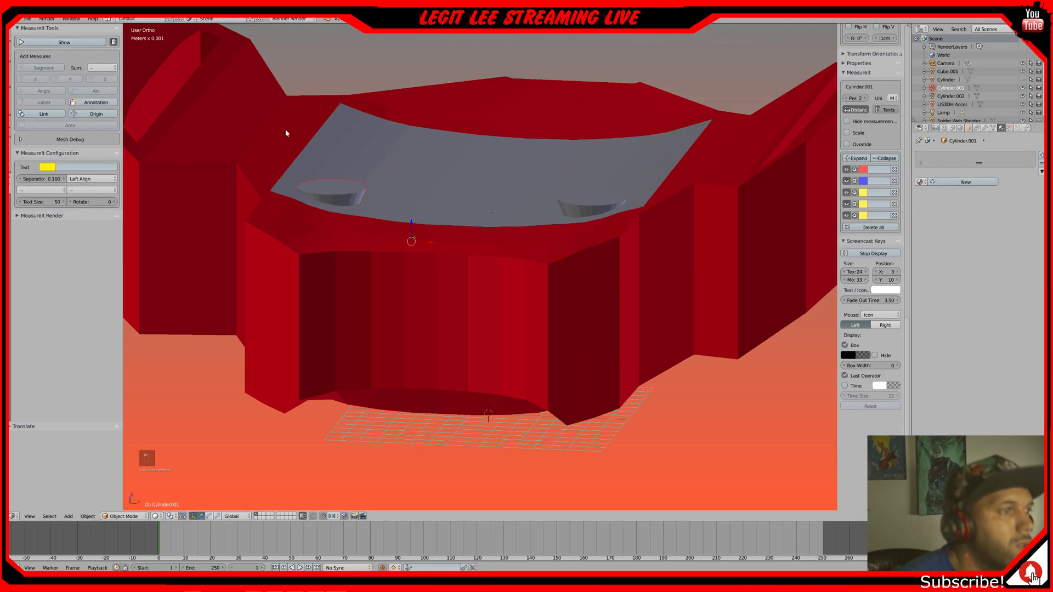
pyautogui.scroll(3, 288, 135)
pyautogui.moveTo(291, 136); pyautogui.dragTo(254, 134, button='middle')
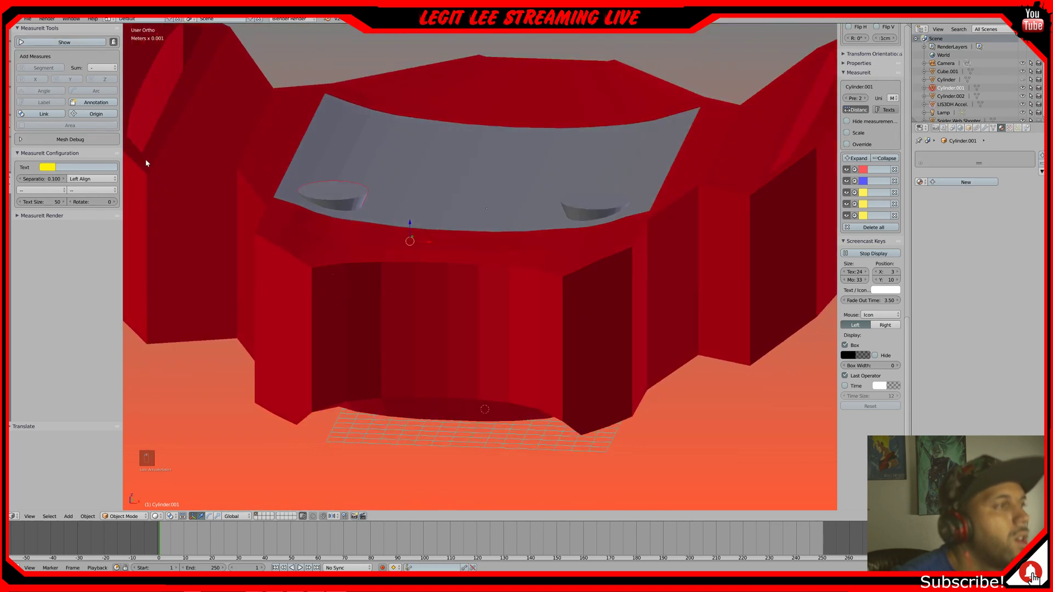
# - Try a Brush Boolean Difference on the selected Cylinder.001 screw and LIS3DH Accel, and undo it
pyautogui.click(10, 35)
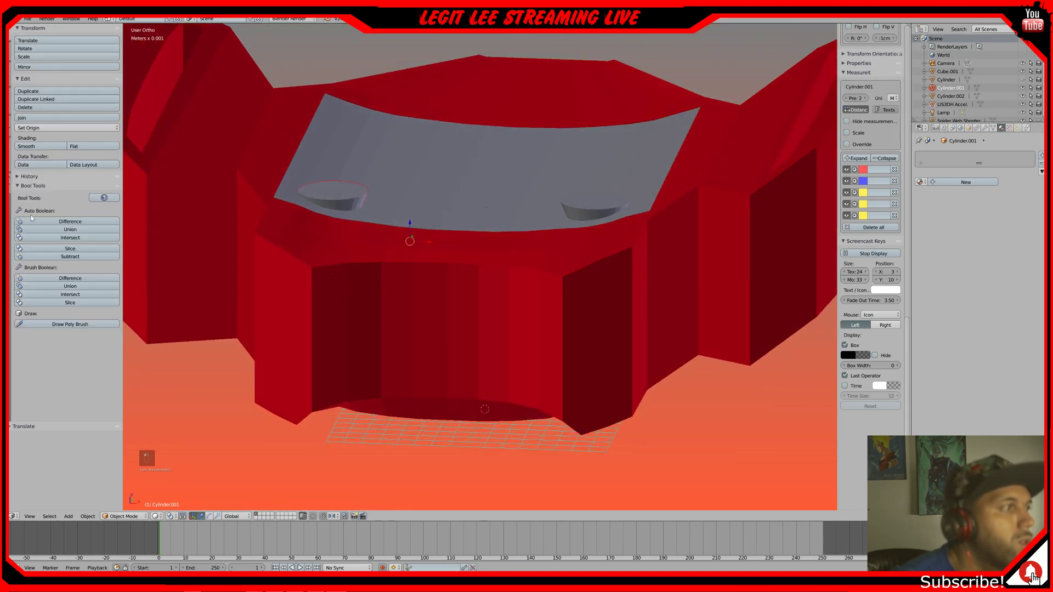
pyautogui.click(69, 278)
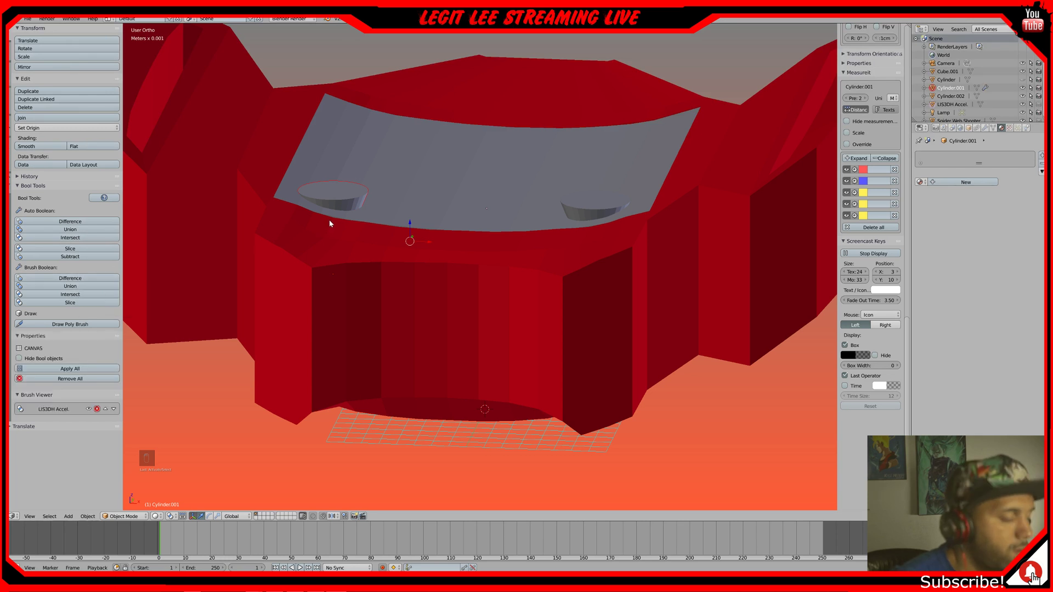
pyautogui.hotkey('ctrl', 'z')
# - Try a Brush Boolean Difference between the Cube.001 cover plate and the Cylinder.001 screw, and remove all of its booleans
pyautogui.rightClick(341, 195)
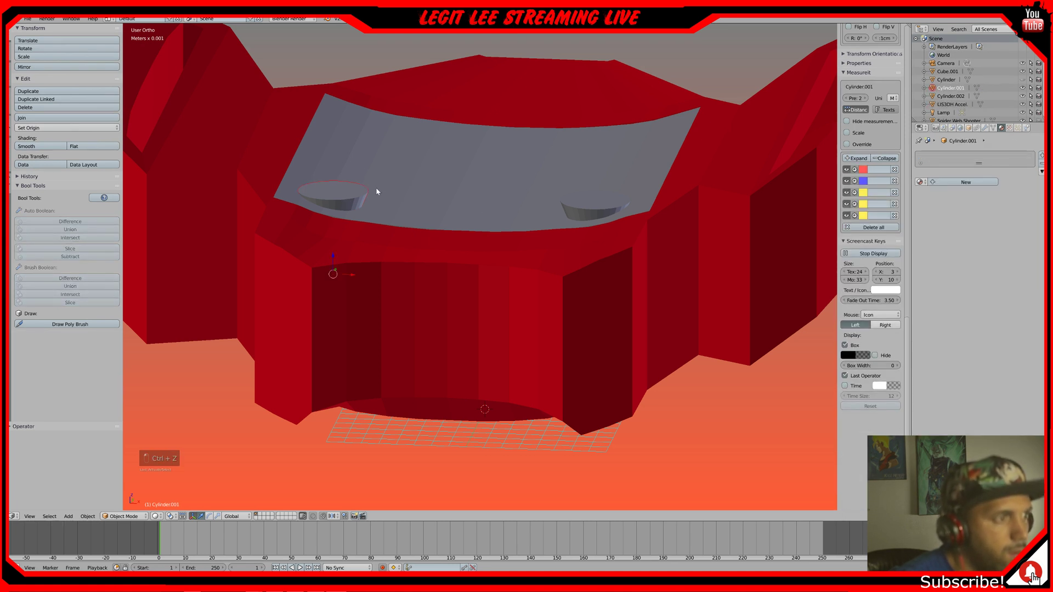
pyautogui.rightClick(410, 186)
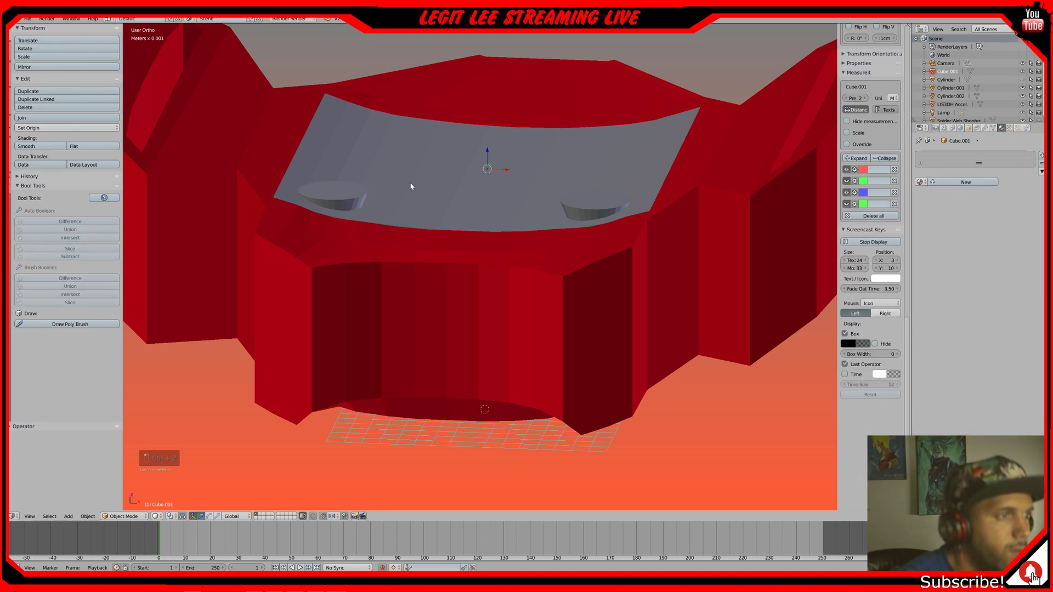
pyautogui.keyDown('shift'); pyautogui.rightClick(342, 195); pyautogui.keyUp('shift')
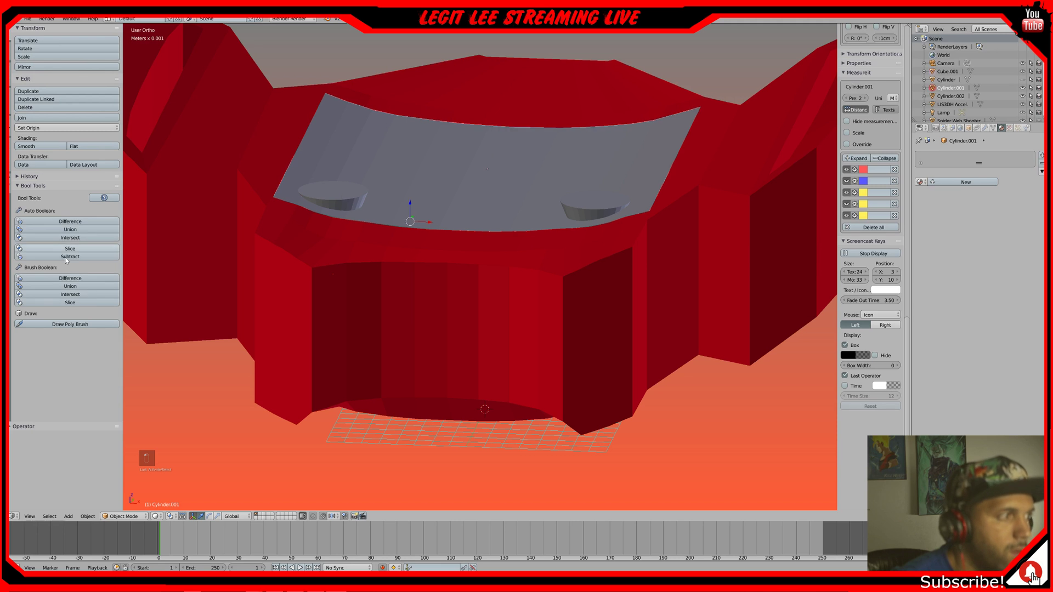
pyautogui.click(45, 279)
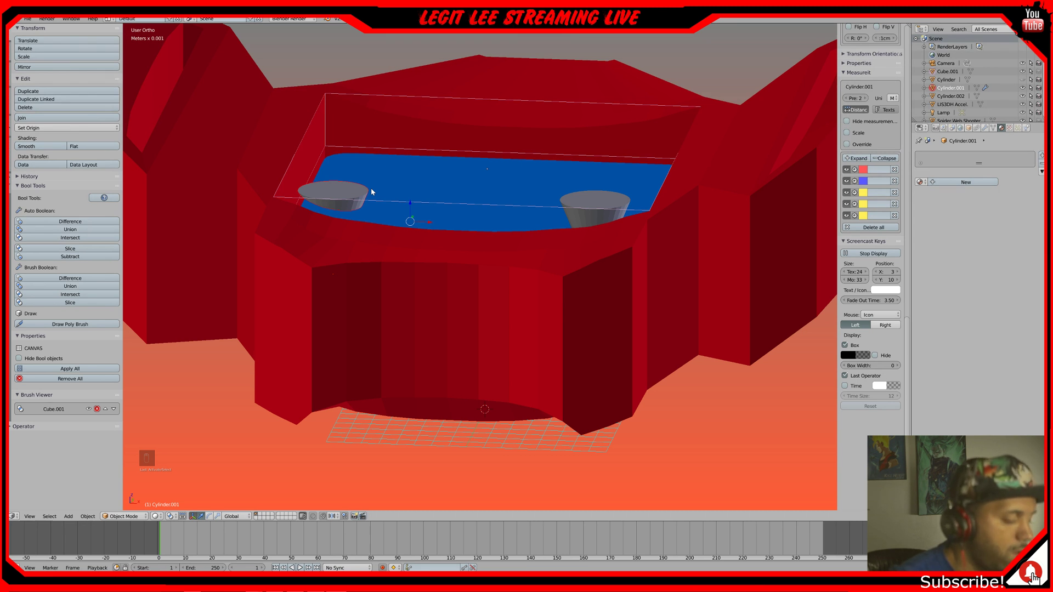
pyautogui.click(97, 379)
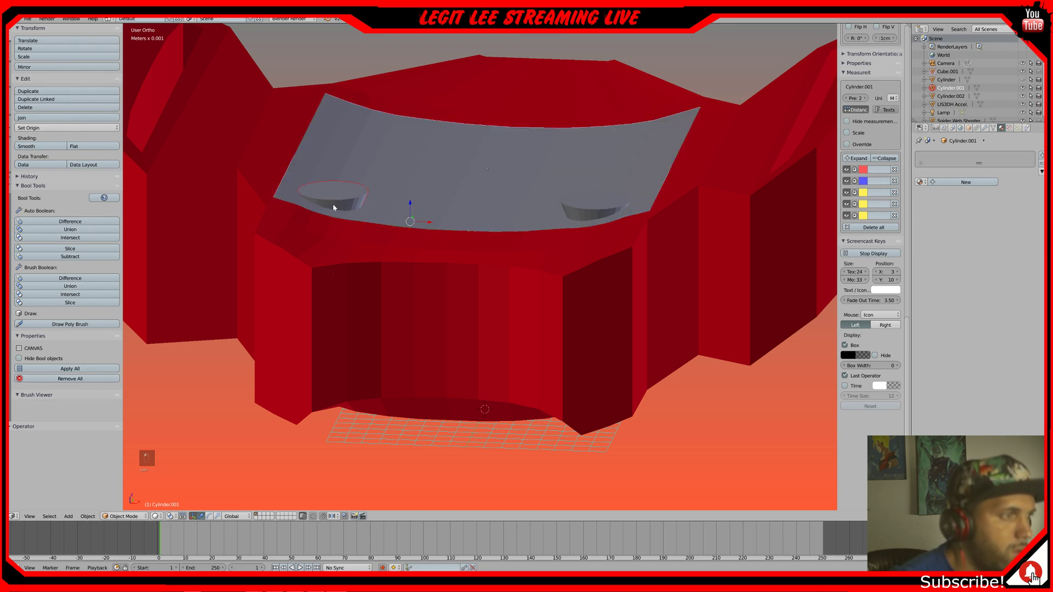
pyautogui.rightClick(337, 202)
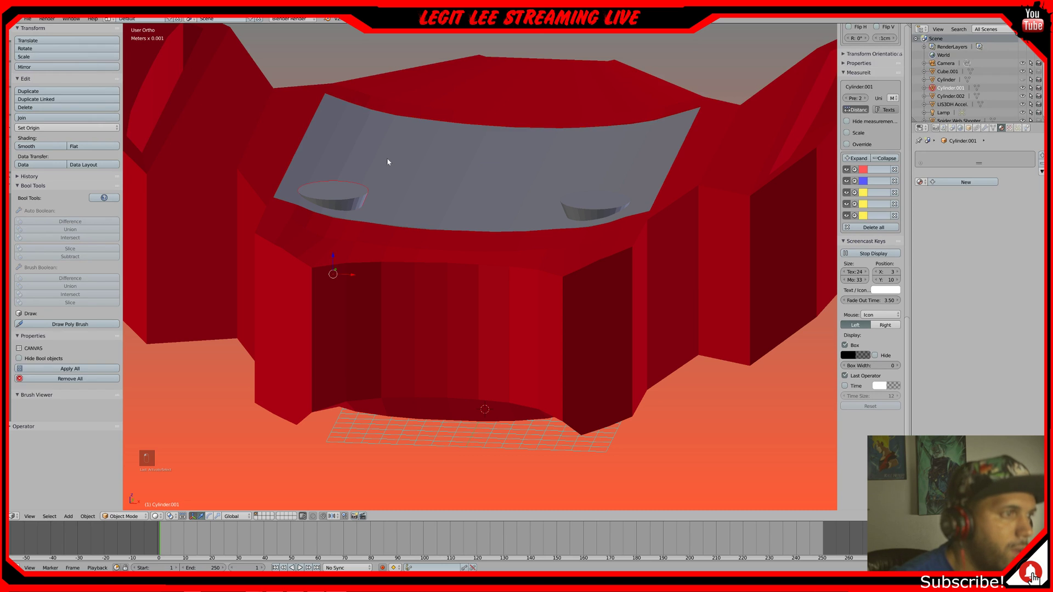
# - Try a Brush Boolean Difference that subtracts the Cylinder.001 screw from the Cube.001 cover plate
pyautogui.rightClick(326, 169)
pyautogui.click(92, 278)
pyautogui.moveTo(433, 153)
pyautogui.mouseDown(button='middle')
pyautogui.moveTo(439, 214)
pyautogui.moveTo(436, 182)
pyautogui.moveTo(424, 183)
pyautogui.mouseUp(button='middle')
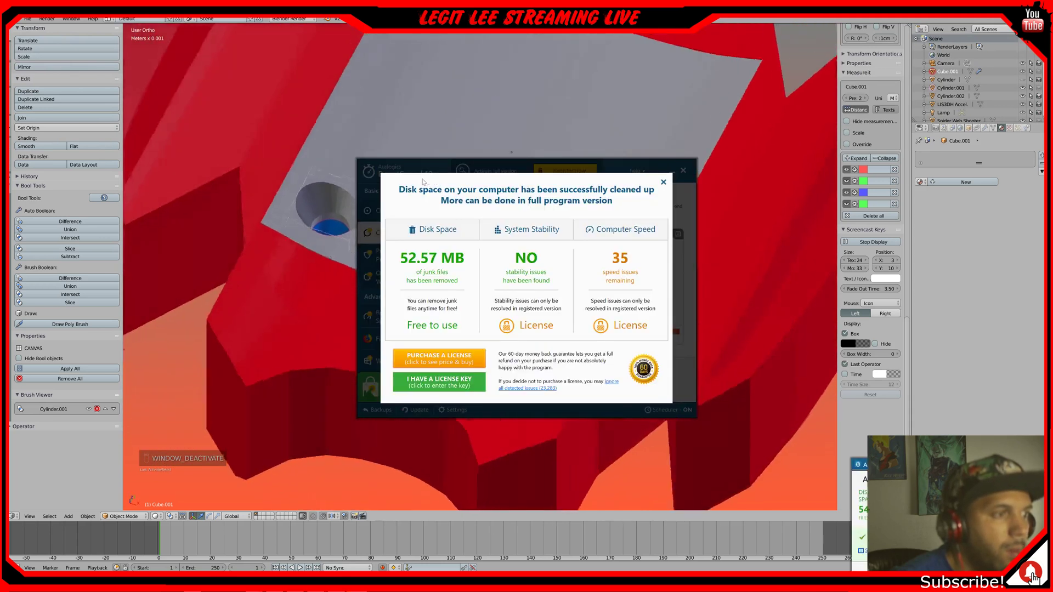
# - Dismiss the disk cleanup report and fully exit BoostSpeed
pyautogui.click(683, 172)
pyautogui.click(683, 172)
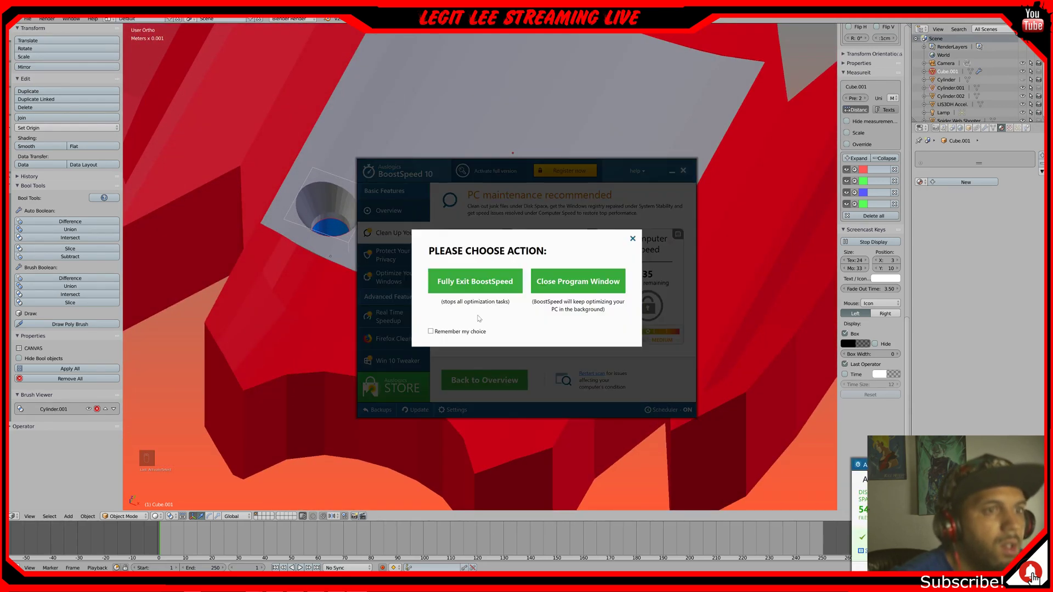
pyautogui.click(473, 288)
# - Try a Brush Boolean Difference of the Cylinder.002 screw on the Cube.001 cover plate and apply all of its booleans
pyautogui.moveTo(470, 241); pyautogui.dragTo(493, 250, button='middle')
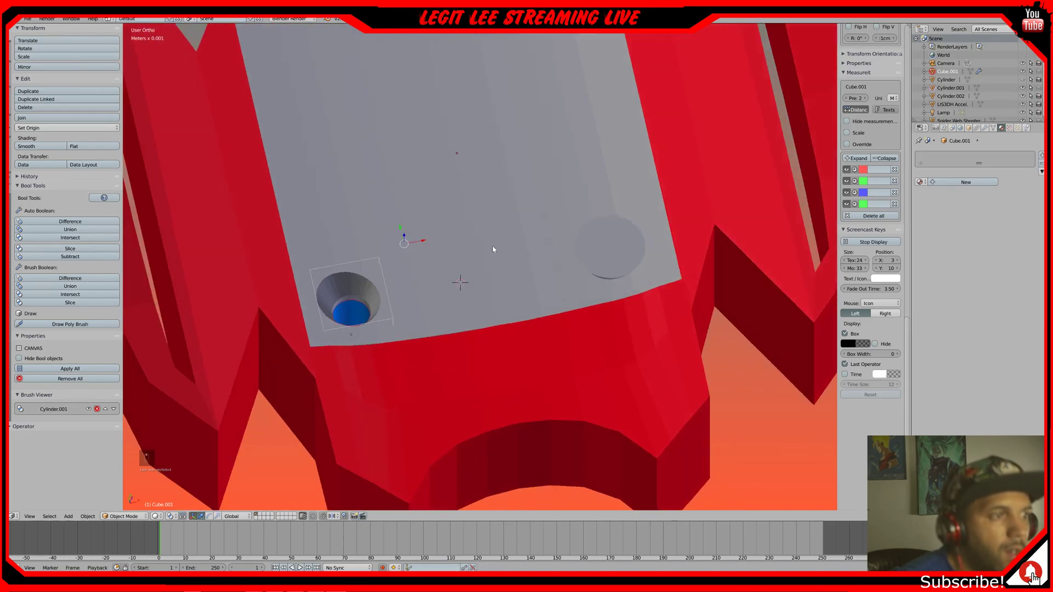
pyautogui.rightClick(633, 256)
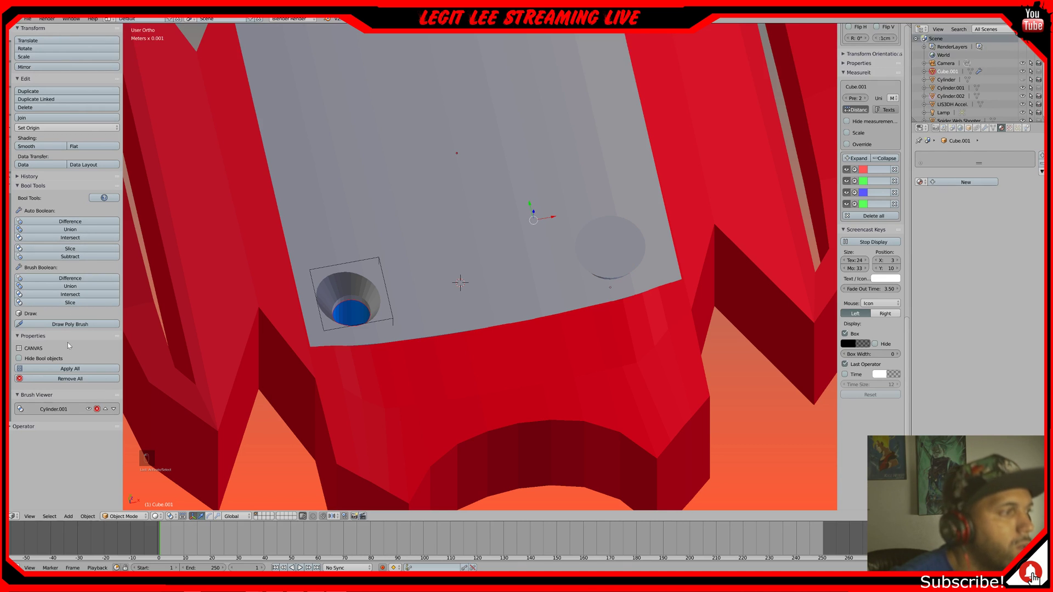
pyautogui.click(70, 278)
pyautogui.moveTo(466, 238)
pyautogui.mouseDown(button='middle')
pyautogui.moveTo(442, 235)
pyautogui.moveTo(449, 252)
pyautogui.moveTo(429, 251)
pyautogui.moveTo(409, 231)
pyautogui.moveTo(453, 212)
pyautogui.moveTo(461, 222)
pyautogui.mouseUp(button='middle')
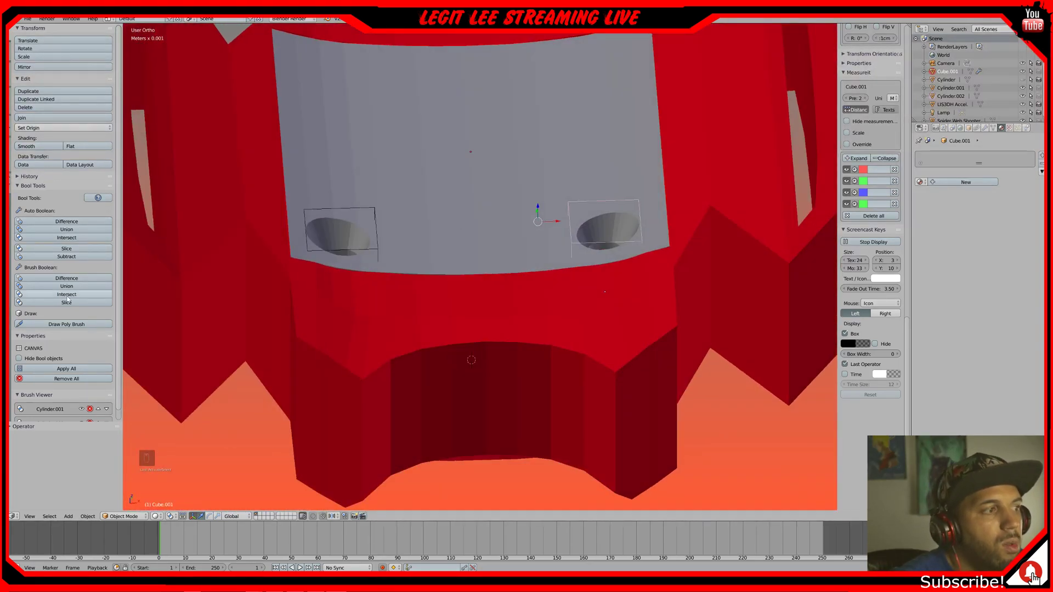
pyautogui.click(66, 369)
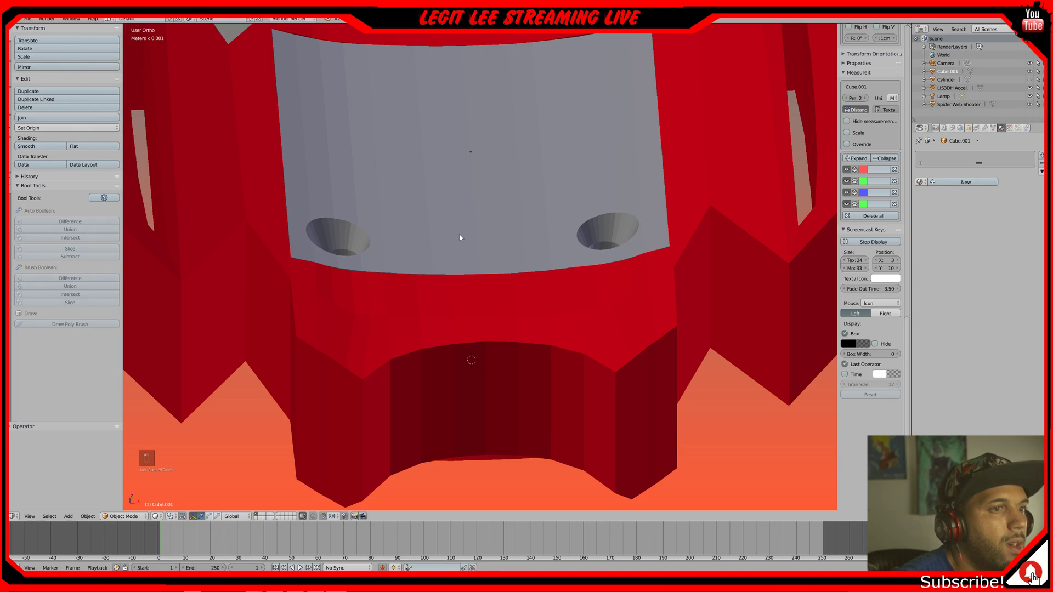
pyautogui.moveTo(460, 238); pyautogui.dragTo(498, 259, button='middle')
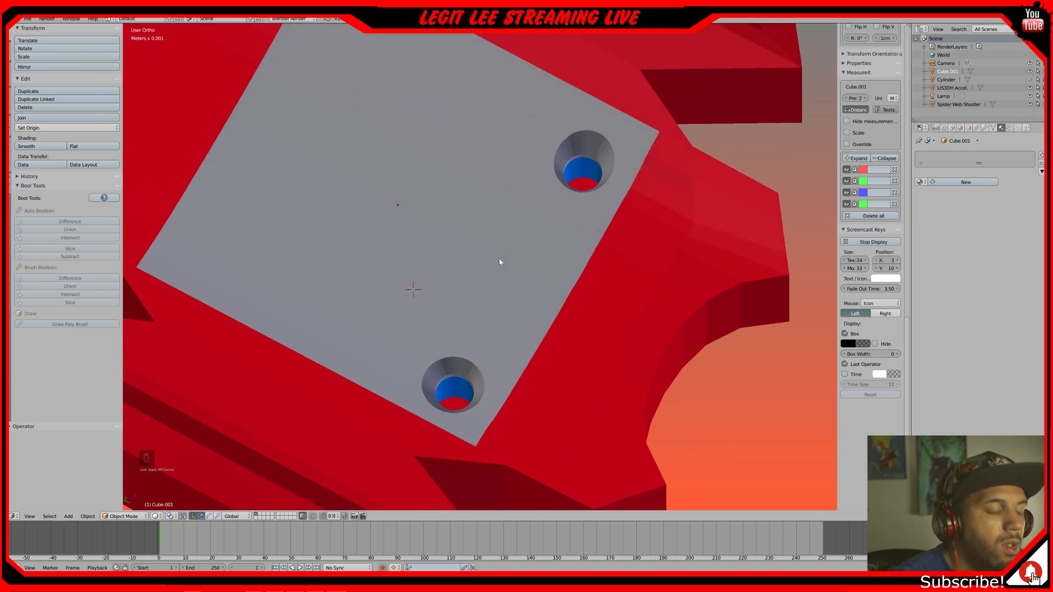
# - Undo the applied booleans and both screw cuts in the Cube.001 cover plate
pyautogui.hotkey('ctrl', 'z')
pyautogui.hotkey('ctrl', 'z')
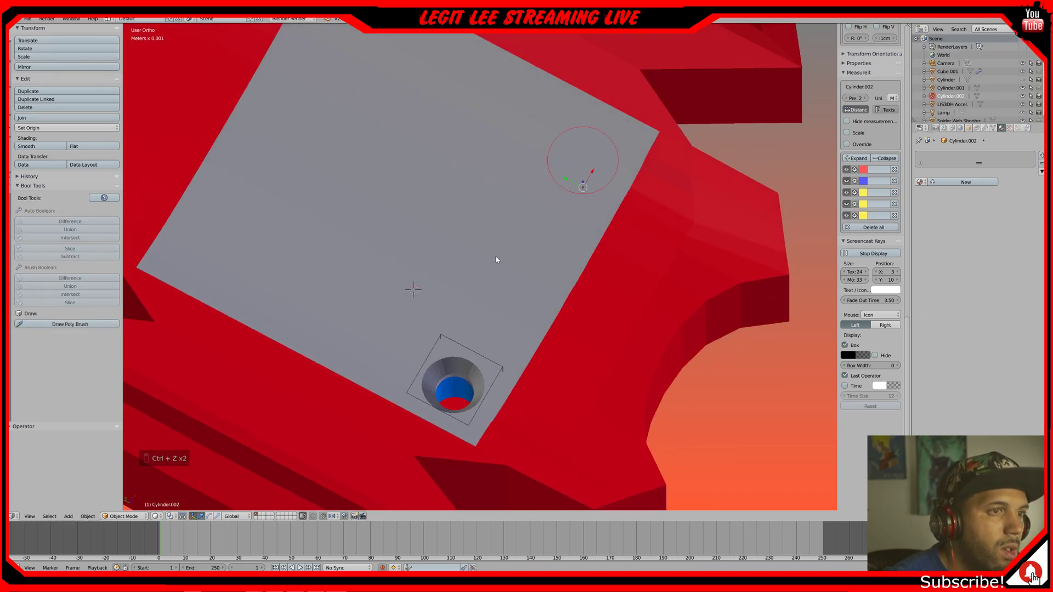
pyautogui.hotkey('ctrl', 'z')
# - Duplicate the Cylinder.001 and Cylinder.002 screws and raise the copies about 10.5 mm along Z, above the cover plate
pyautogui.moveTo(496, 260); pyautogui.dragTo(447, 230, button='middle')
pyautogui.rightClick(325, 204)
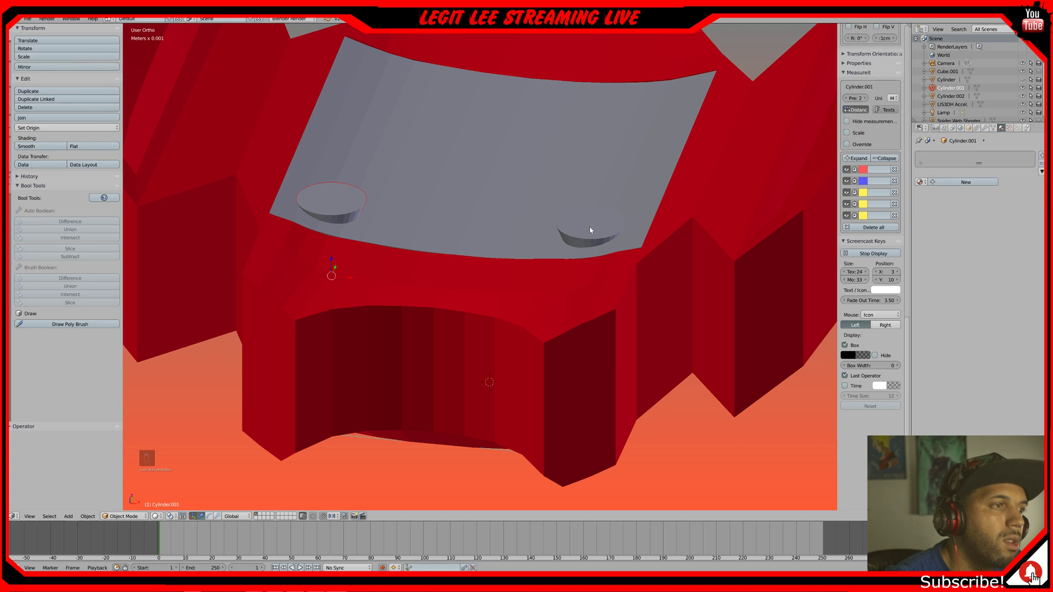
pyautogui.rightClick(585, 229)
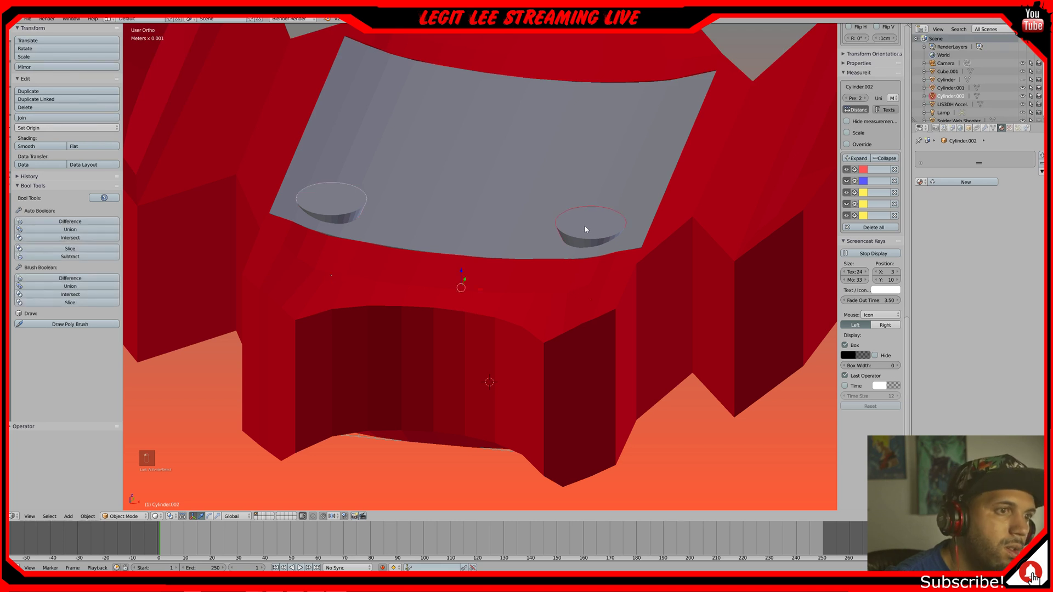
pyautogui.press('KP_1')
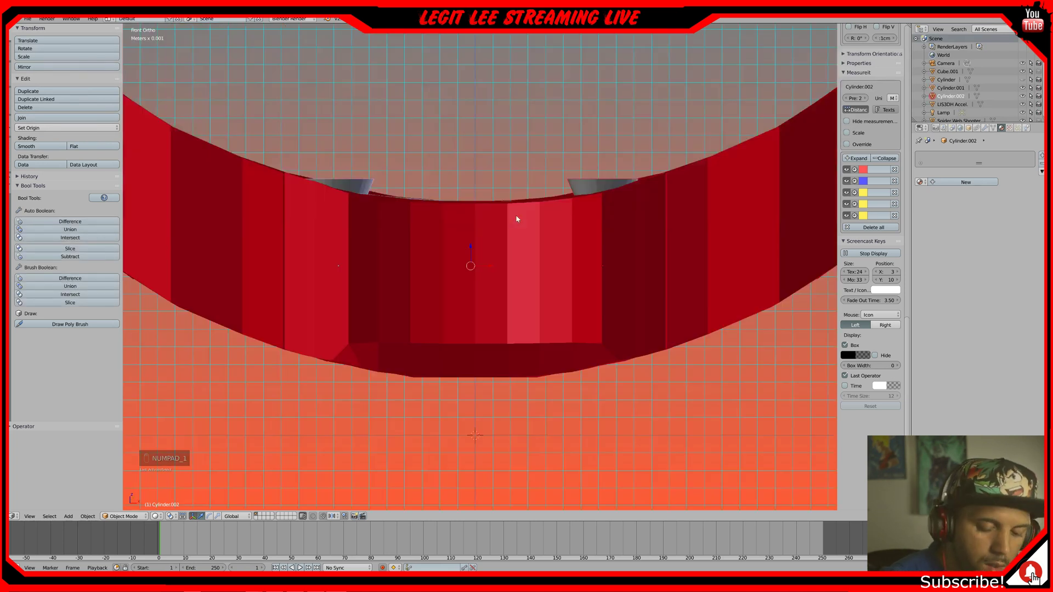
pyautogui.hotkey('shift', 'd')
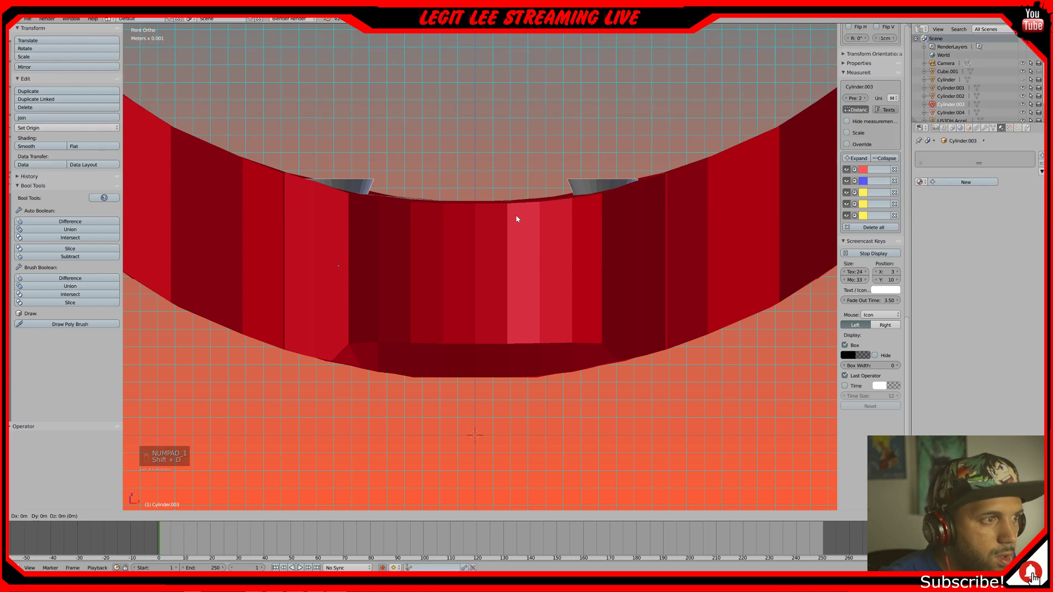
pyautogui.press('z')
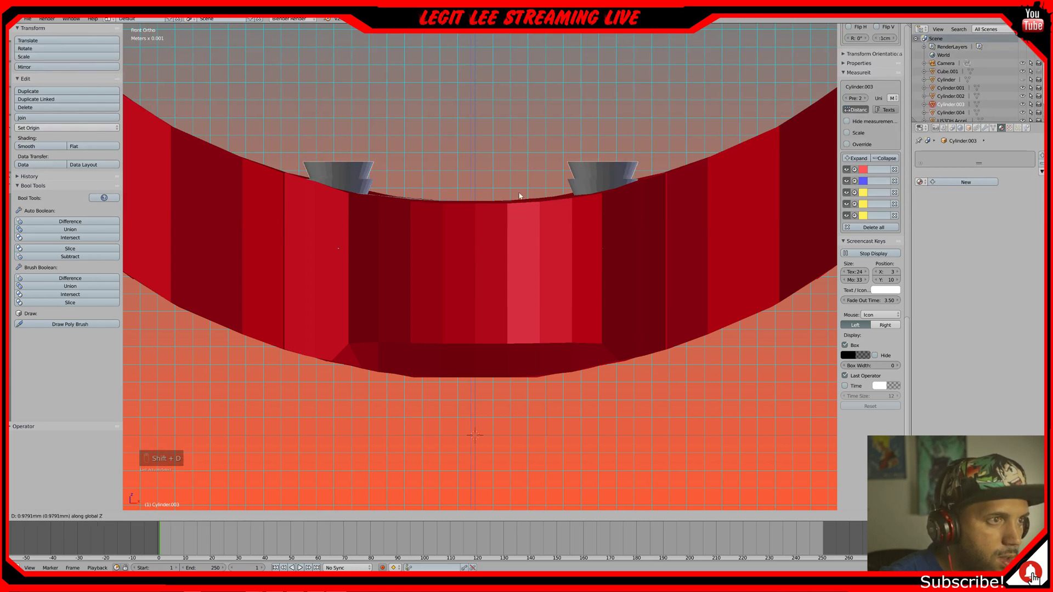
pyautogui.click(541, 34)
# - Subtract the original Cylinder.001 and Cylinder.002 screws from the Cube.001 cover plate with Brush Boolean Difference and apply all booleans
pyautogui.moveTo(435, 174); pyautogui.dragTo(437, 203, button='middle')
pyautogui.rightClick(341, 248)
pyautogui.keyDown('shift'); pyautogui.rightClick(439, 225); pyautogui.keyUp('shift')
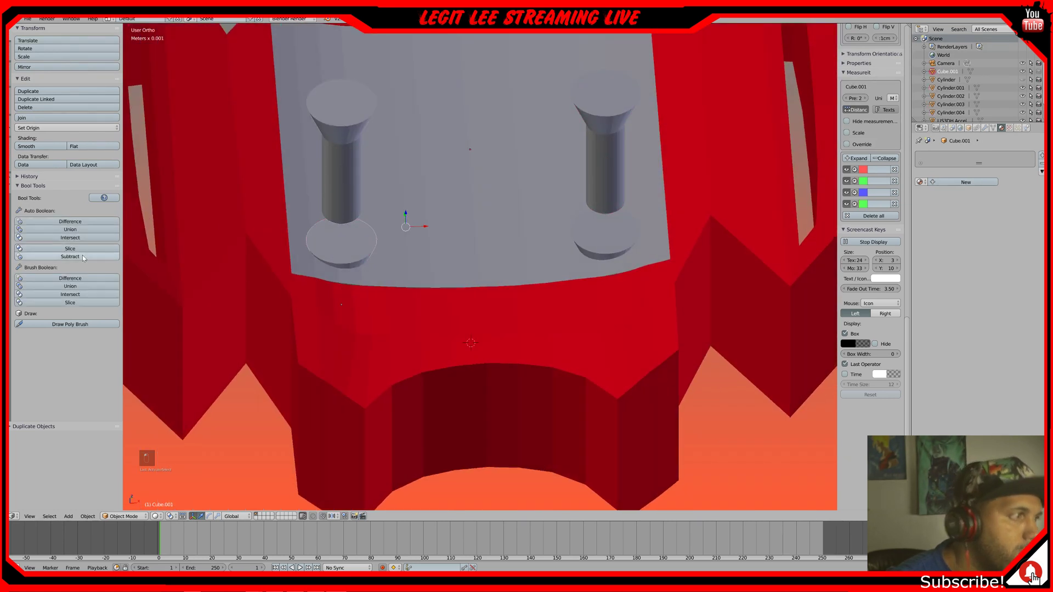
pyautogui.click(70, 280)
pyautogui.rightClick(604, 233)
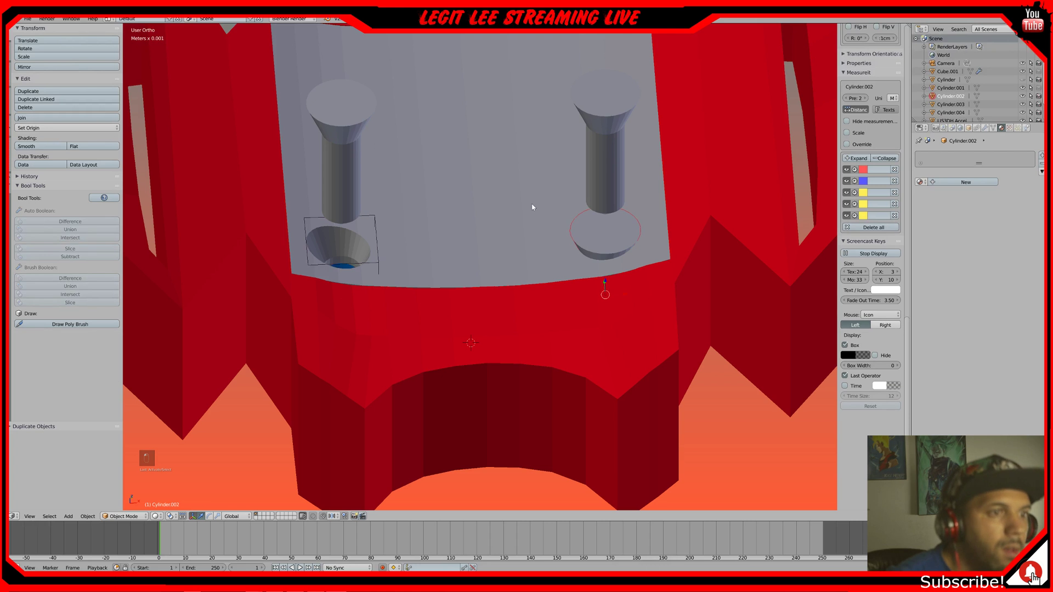
pyautogui.keyDown('shift'); pyautogui.rightClick(512, 192); pyautogui.keyUp('shift')
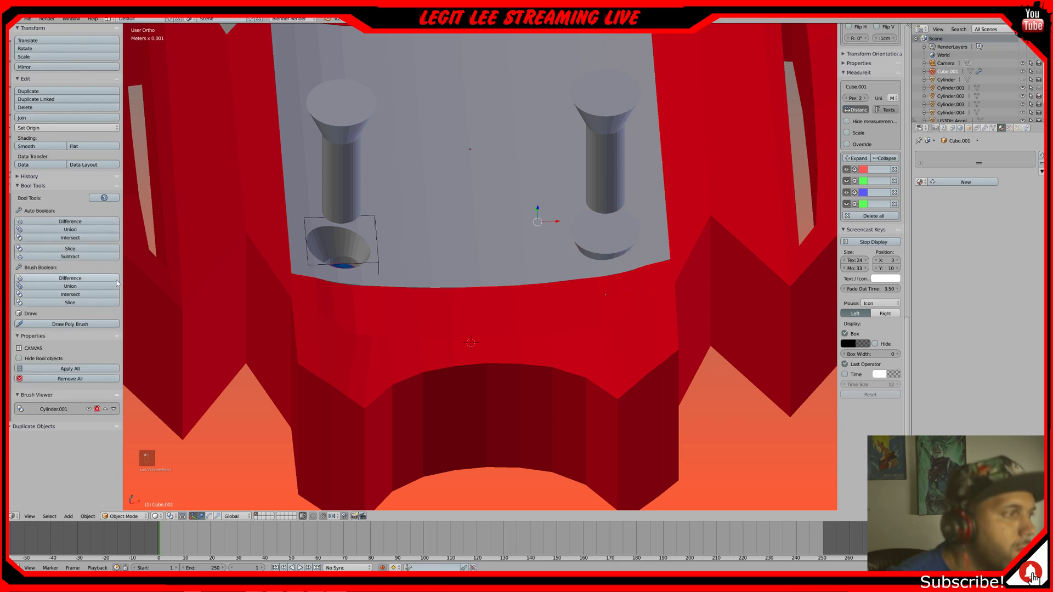
pyautogui.click(66, 278)
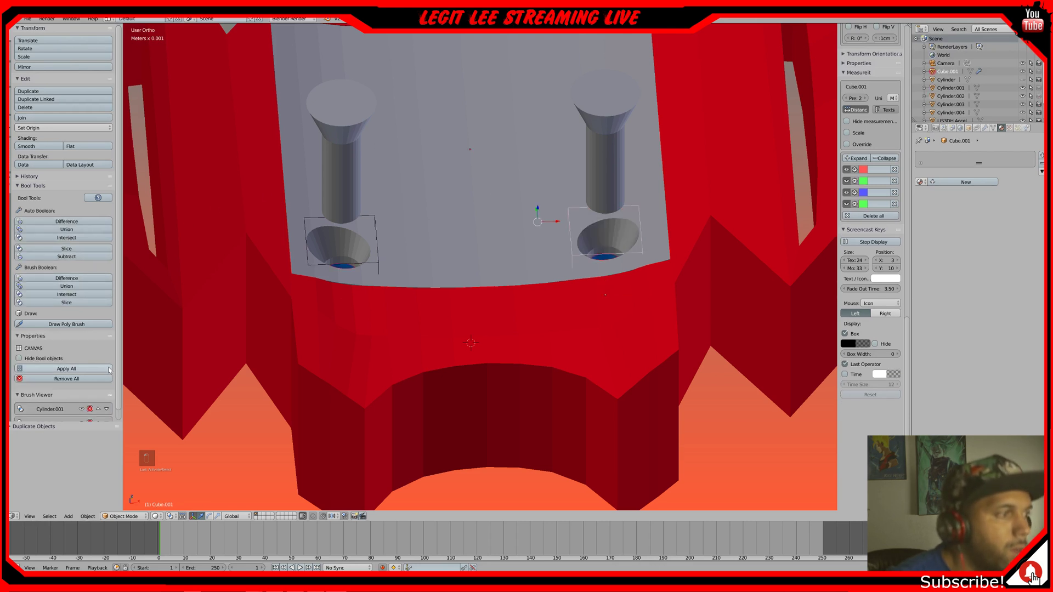
pyautogui.click(66, 368)
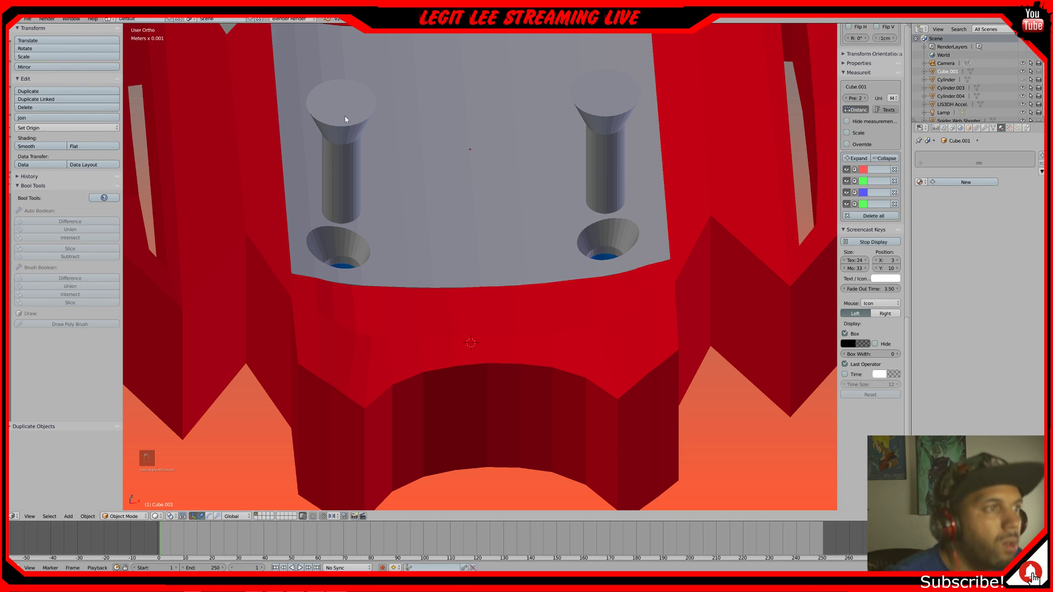
# - Lower both duplicated screws 1.049 cm along Z so they sit in the cover plate's screw holes
pyautogui.rightClick(621, 95)
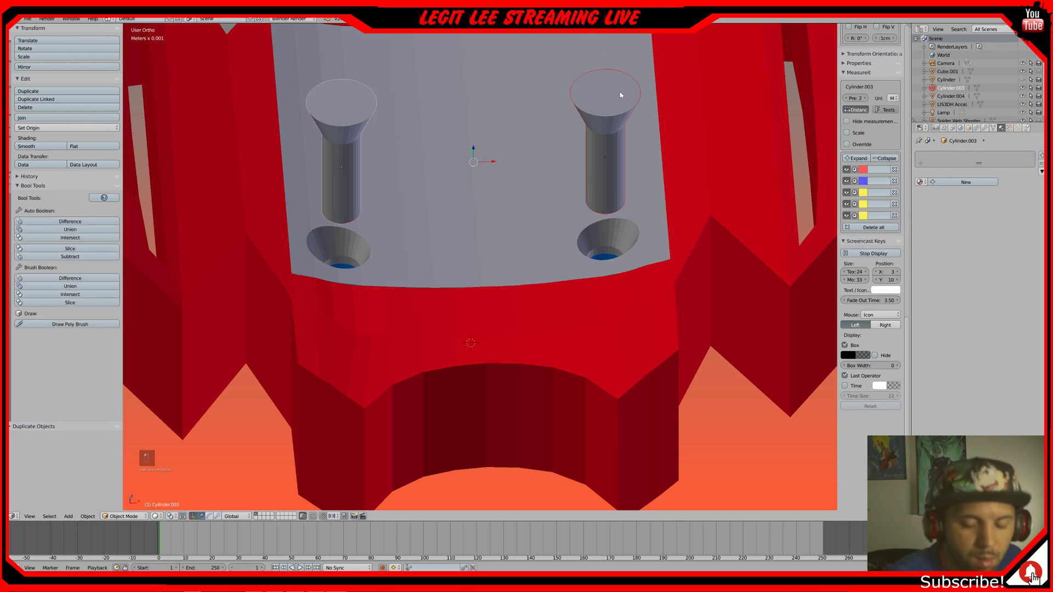
pyautogui.press('KP_1')
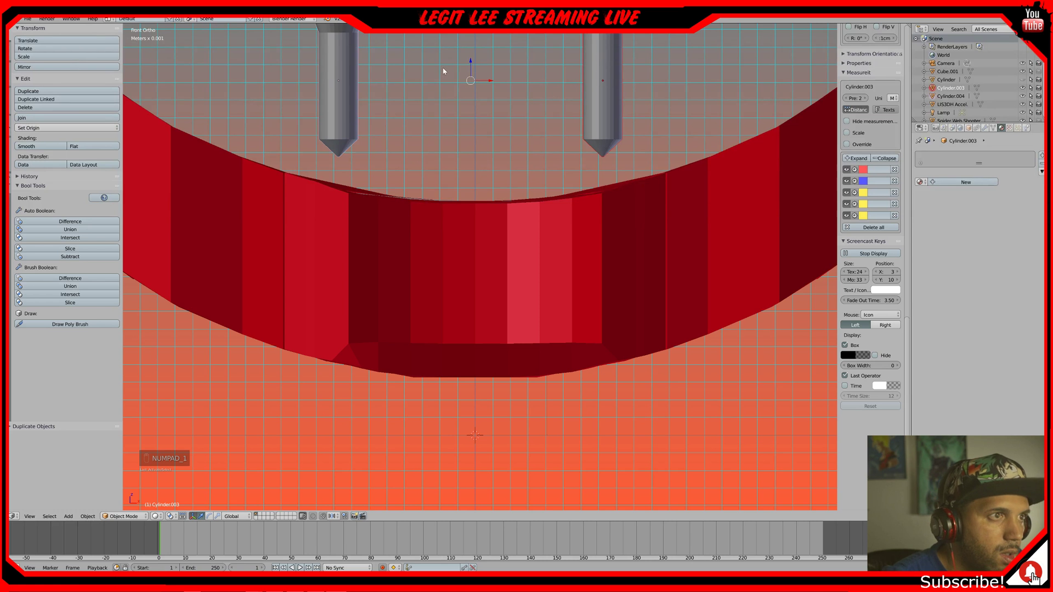
pyautogui.press('z')
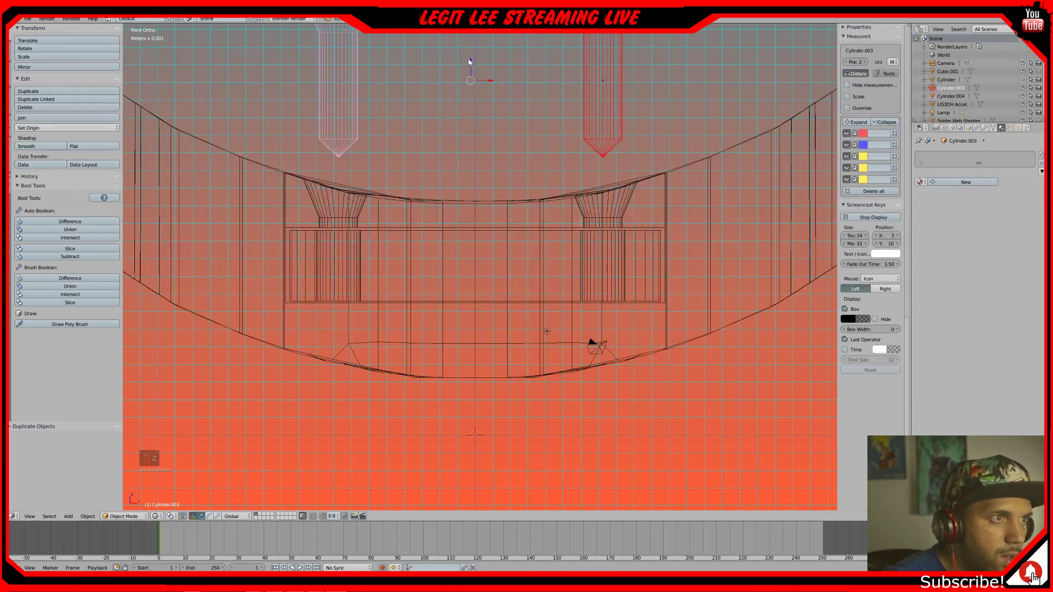
pyautogui.press('g')
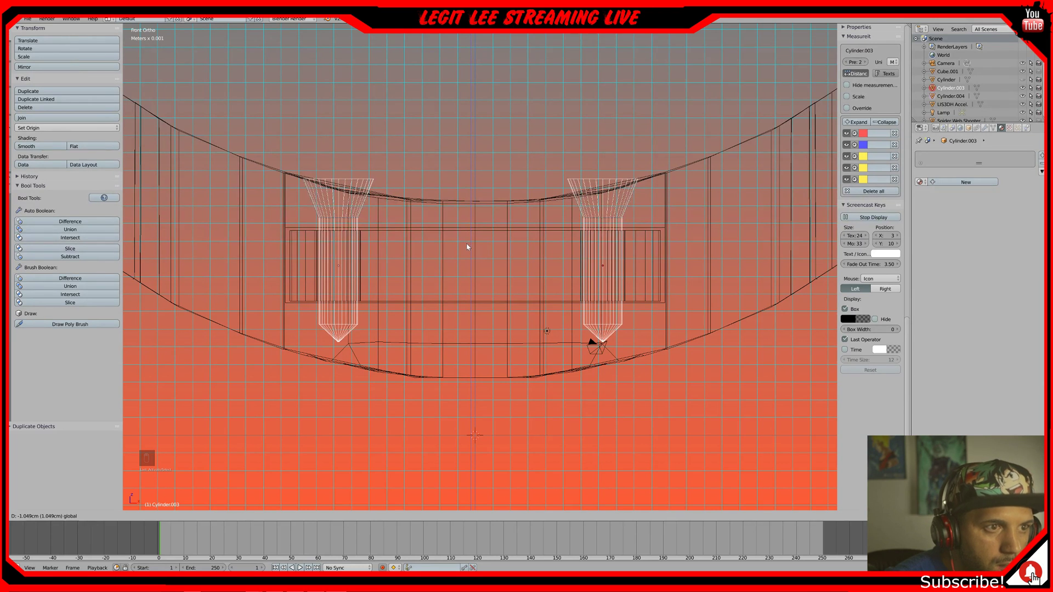
pyautogui.click(467, 247)
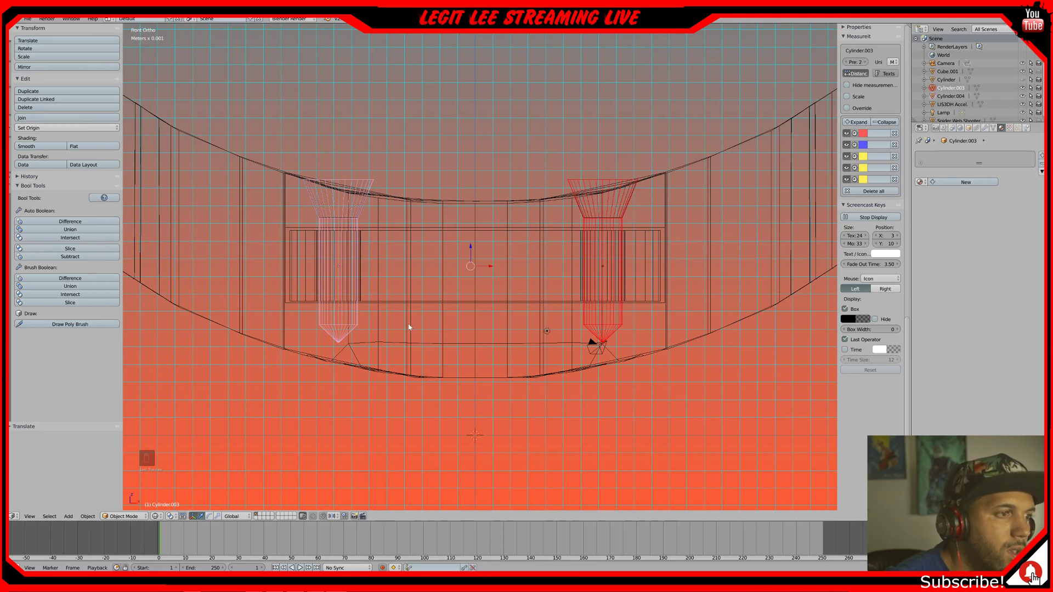
# - Subtract both duplicated screws from the Spider Web Shooter body with Brush Boolean Difference and apply all booleans
pyautogui.keyDown('shift'); pyautogui.rightClick(245, 290); pyautogui.keyUp('shift')
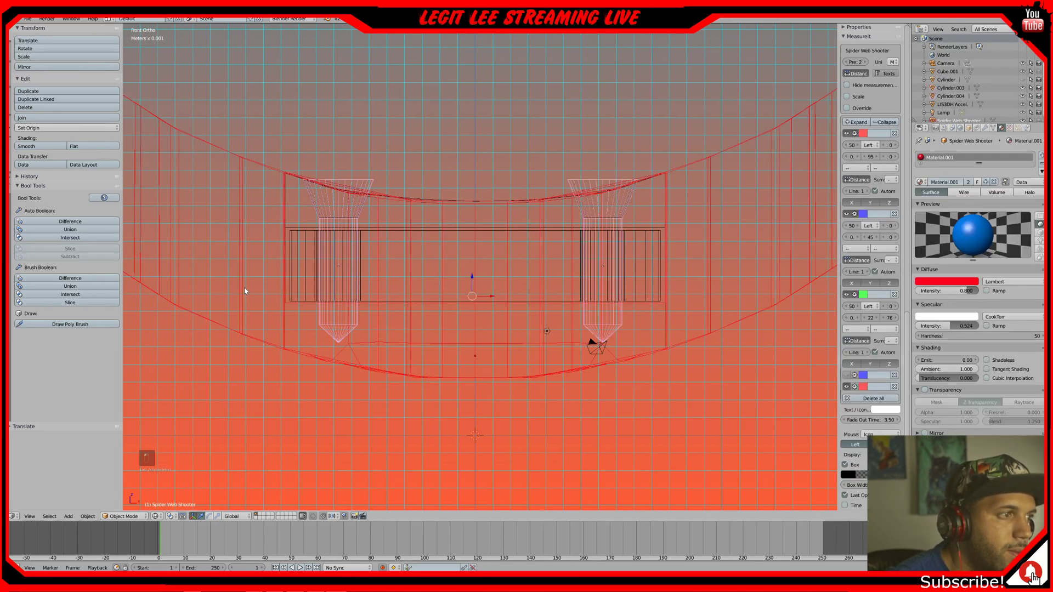
pyautogui.click(81, 280)
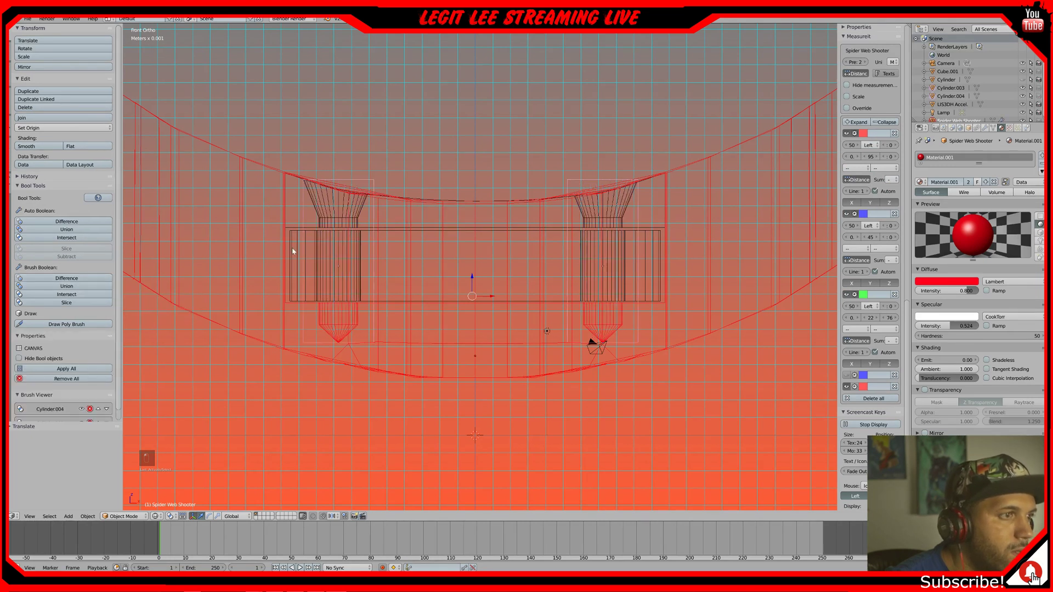
pyautogui.press('z')
pyautogui.moveTo(383, 212)
pyautogui.mouseDown(button='middle')
pyautogui.moveTo(381, 277)
pyautogui.moveTo(385, 237)
pyautogui.mouseUp(button='middle')
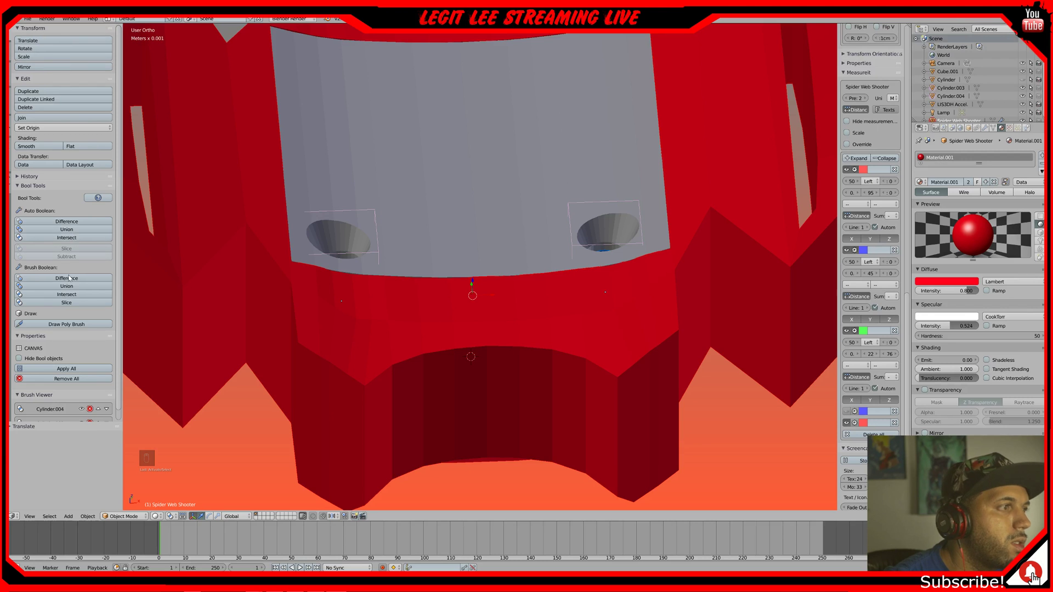
pyautogui.click(67, 368)
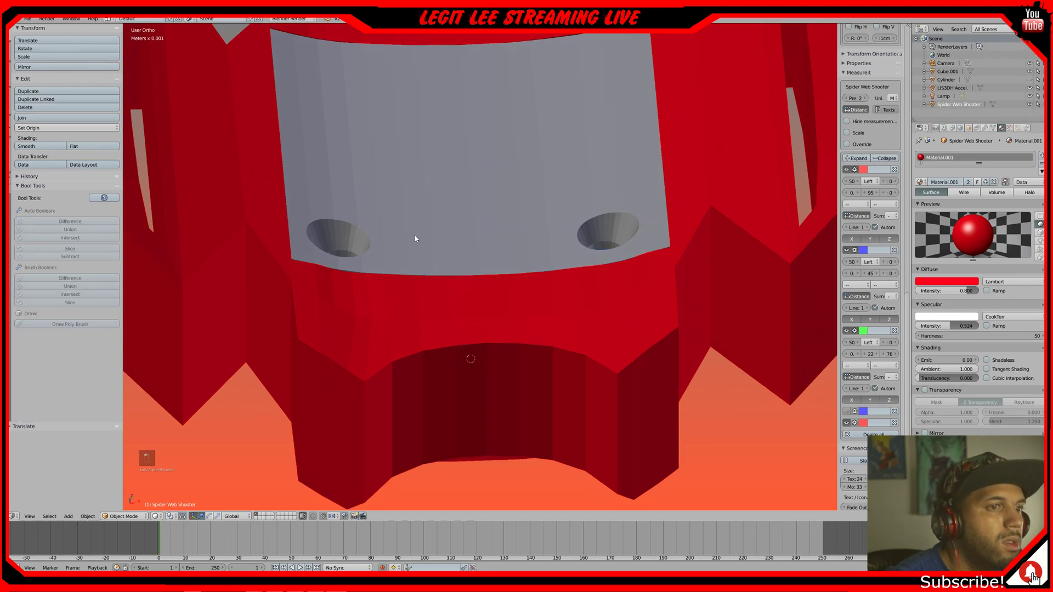
pyautogui.moveTo(416, 238); pyautogui.dragTo(415, 221, button='middle')
pyautogui.press('KP_1')
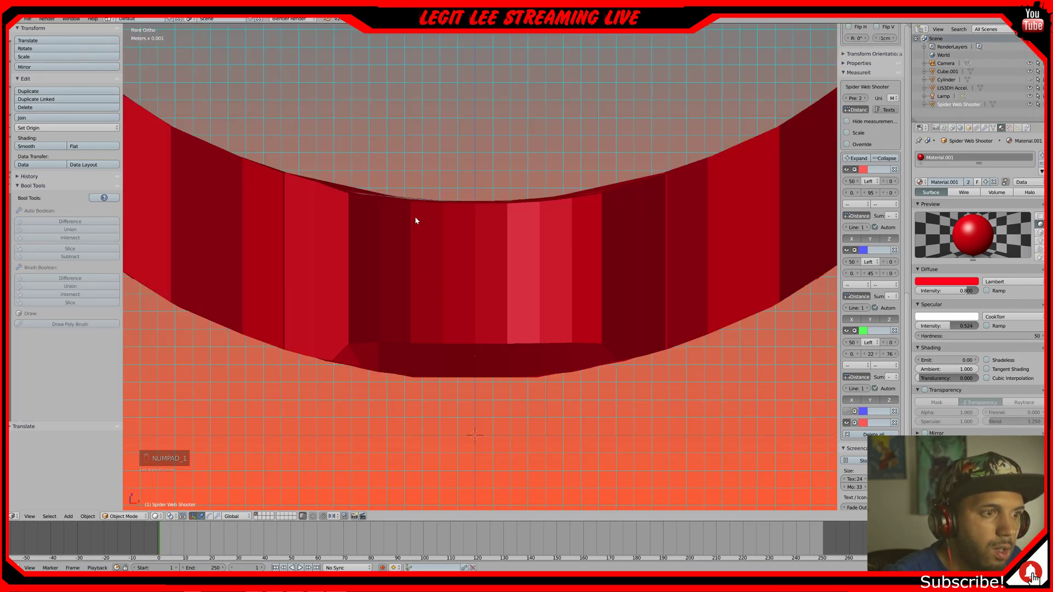
pyautogui.press('z')
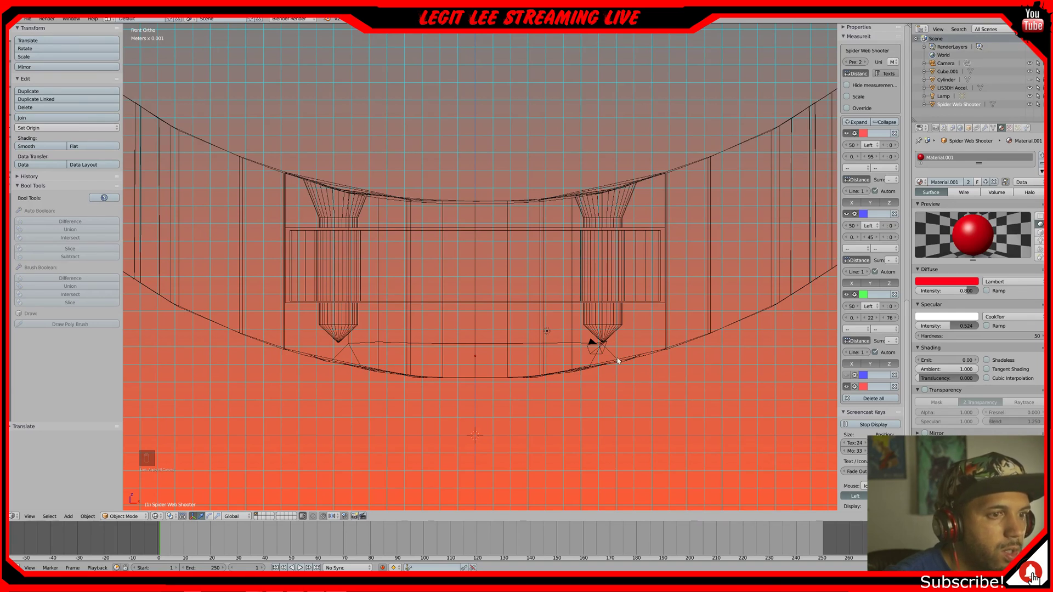
pyautogui.moveTo(547, 260)
pyautogui.mouseDown(button='middle')
pyautogui.moveTo(529, 273)
pyautogui.moveTo(411, 271)
pyautogui.moveTo(494, 273)
pyautogui.moveTo(565, 258)
pyautogui.moveTo(537, 271)
pyautogui.mouseUp(button='middle')
pyautogui.press('z')
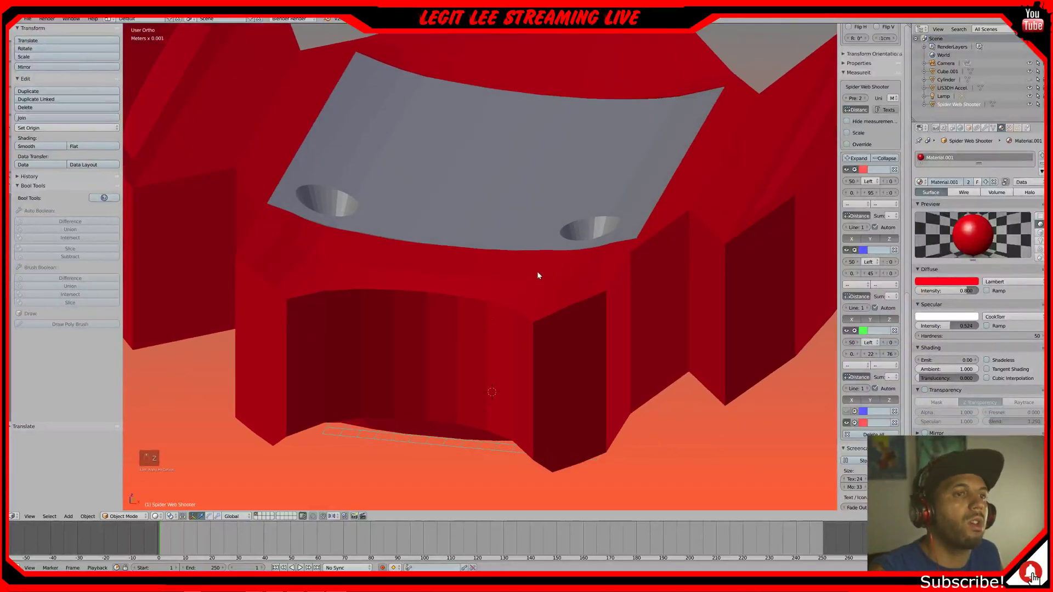
# - Give the Cube.001 cover plate a new material with a bright red diffuse colour and a diffuse intensity of 1.000
pyautogui.rightClick(548, 231)
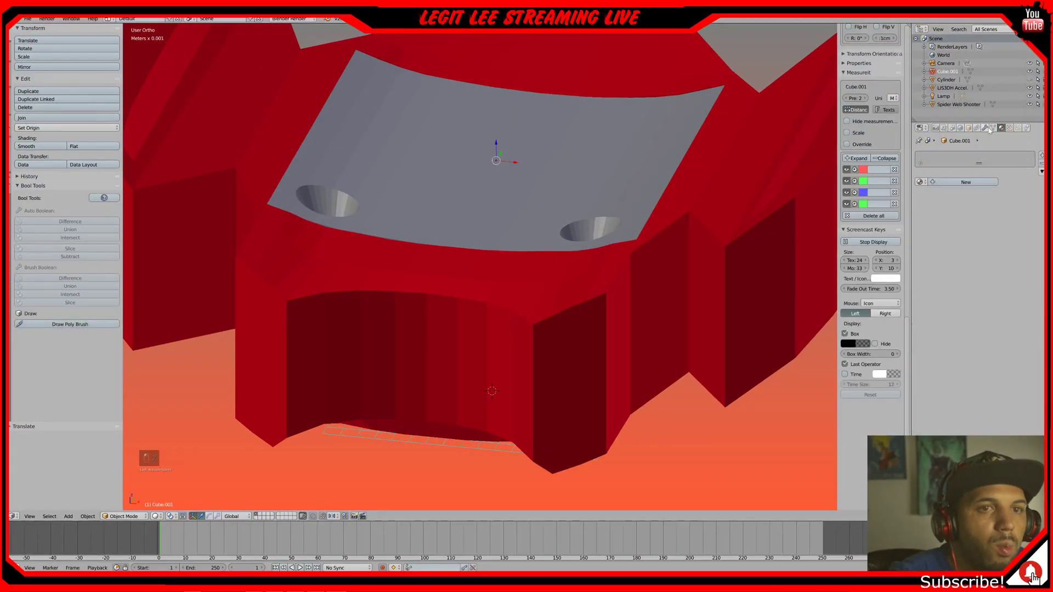
pyautogui.click(966, 182)
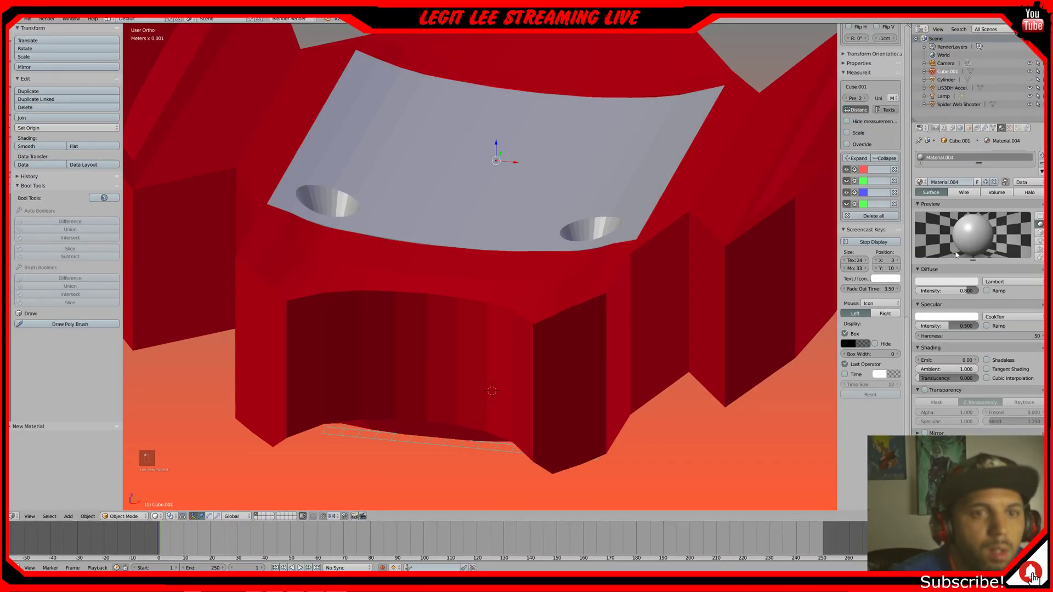
pyautogui.moveTo(968, 289); pyautogui.dragTo(982, 291)
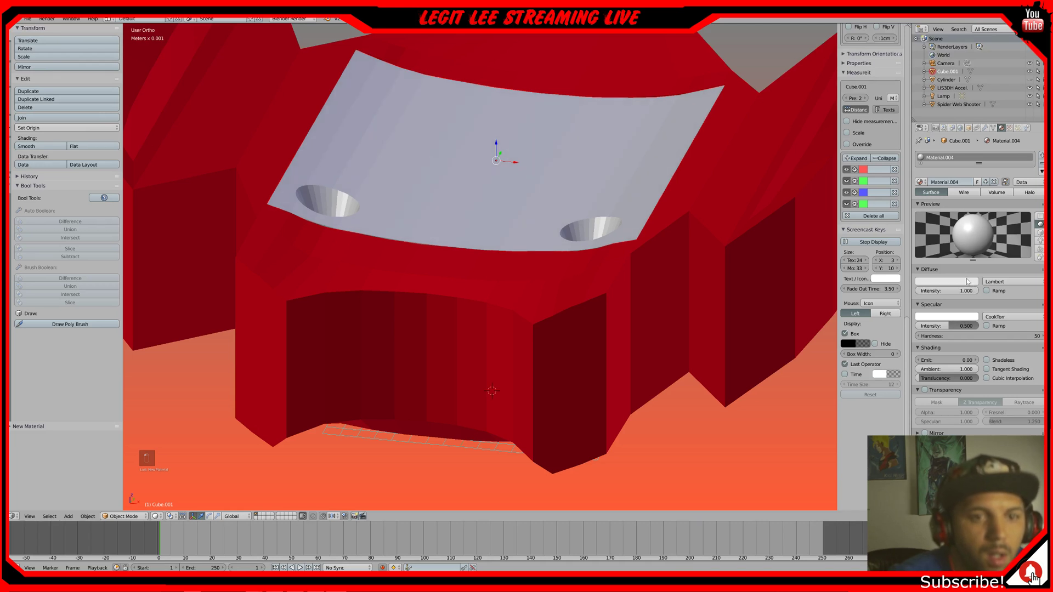
pyautogui.click(960, 283)
pyautogui.moveTo(948, 261); pyautogui.dragTo(908, 269)
pyautogui.click(938, 284)
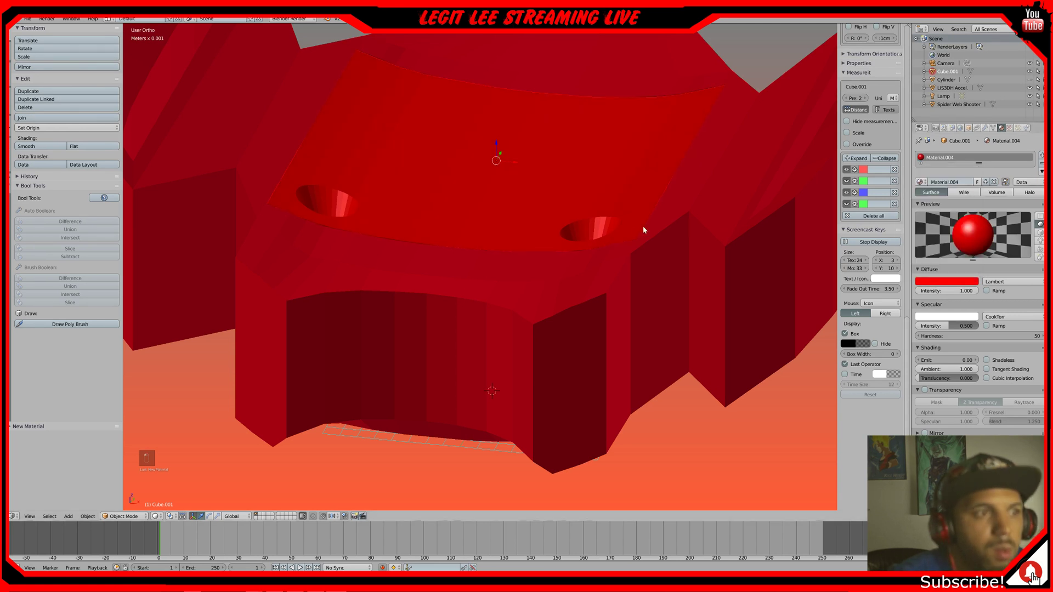
pyautogui.moveTo(599, 257); pyautogui.dragTo(605, 244, button='middle')
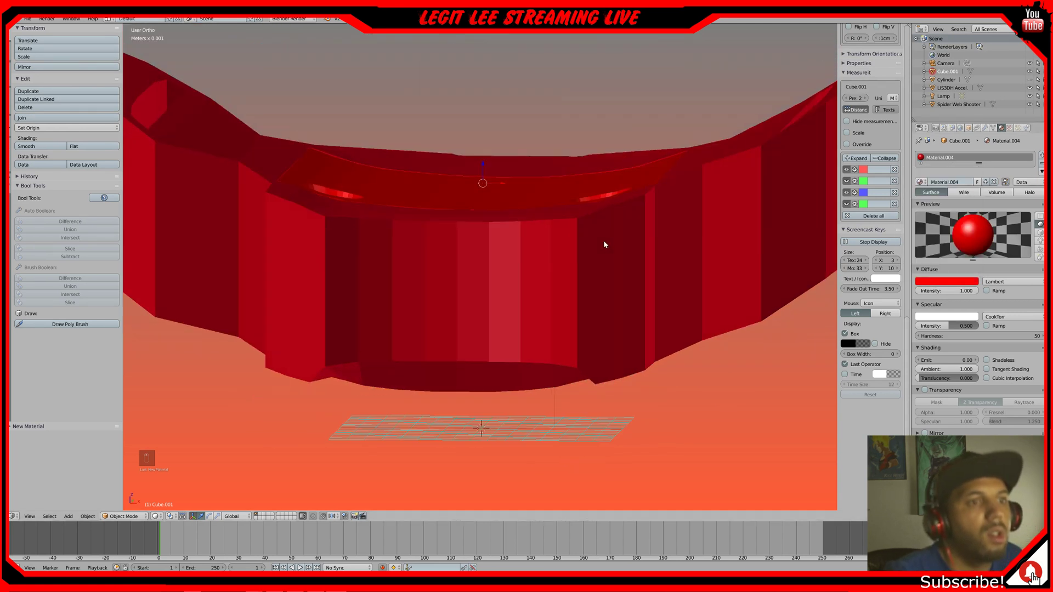
# - Set the Spider Web Shooter body material's diffuse intensity to 1.000 and check its diffuse colour values
pyautogui.moveTo(963, 292); pyautogui.dragTo(975, 291)
pyautogui.click(950, 281)
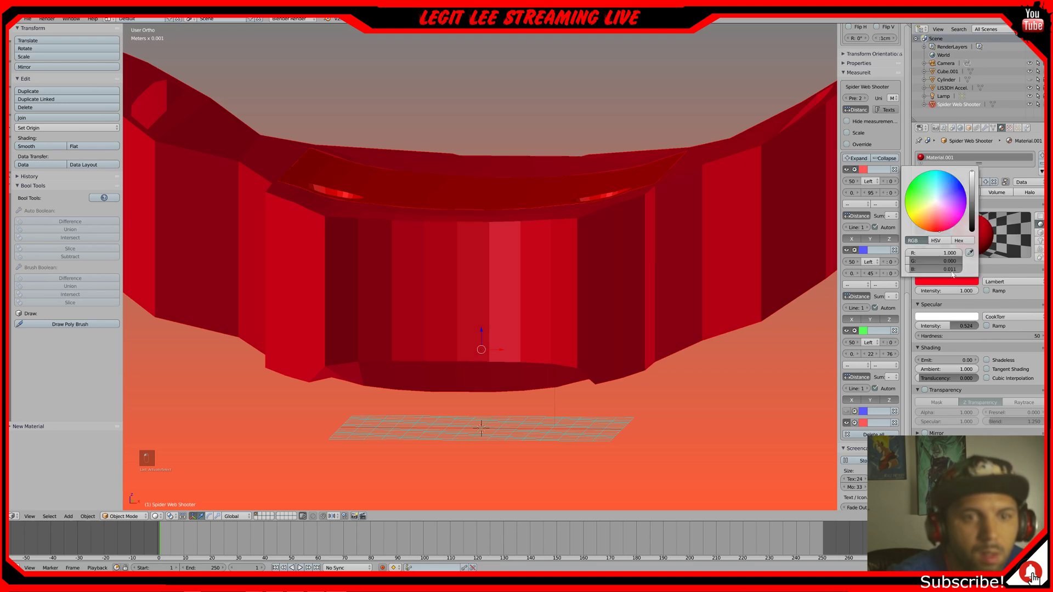
pyautogui.click(1011, 305)
pyautogui.moveTo(699, 220); pyautogui.dragTo(602, 230, button='middle')
pyautogui.scroll(-8, 604, 226)
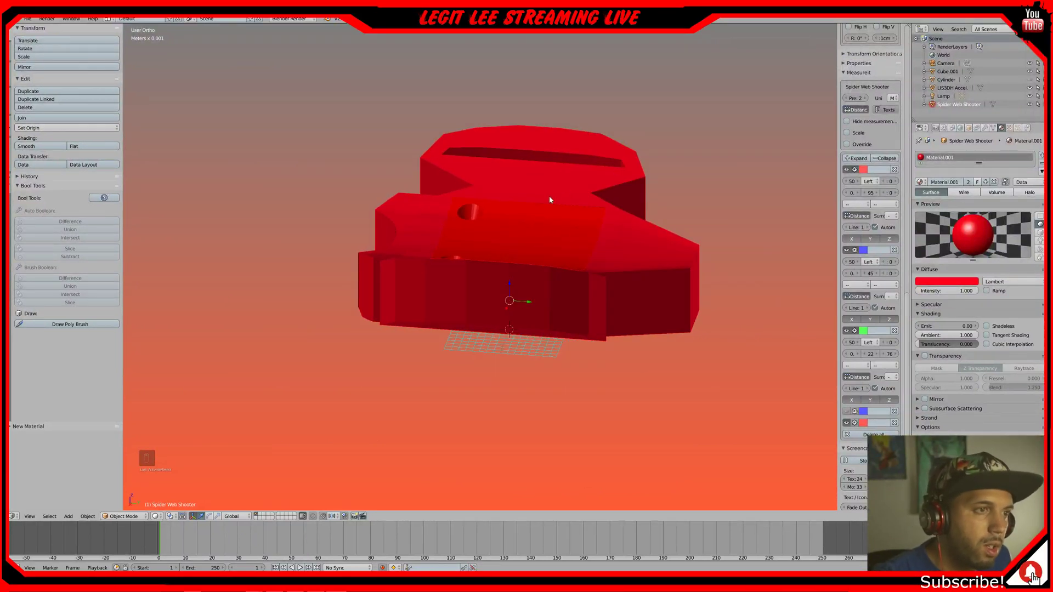
# - Select all objects and rotate them together by 90° in the right side view
pyautogui.press('z')
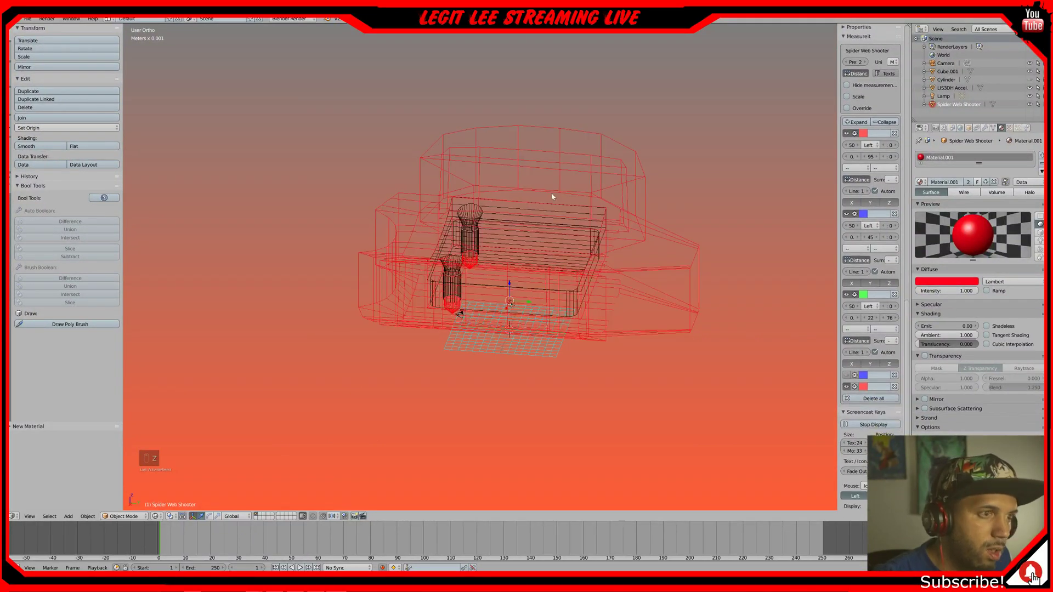
pyautogui.keyDown('shift'); pyautogui.rightClick(512, 234); pyautogui.keyUp('shift')
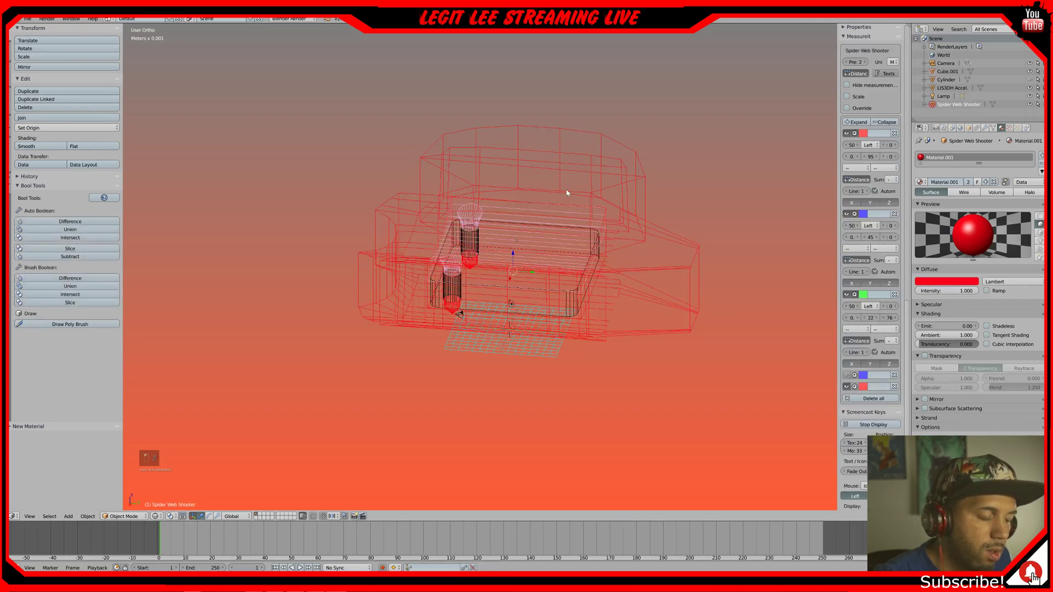
pyautogui.press('a')
pyautogui.press('a')
pyautogui.press('a')
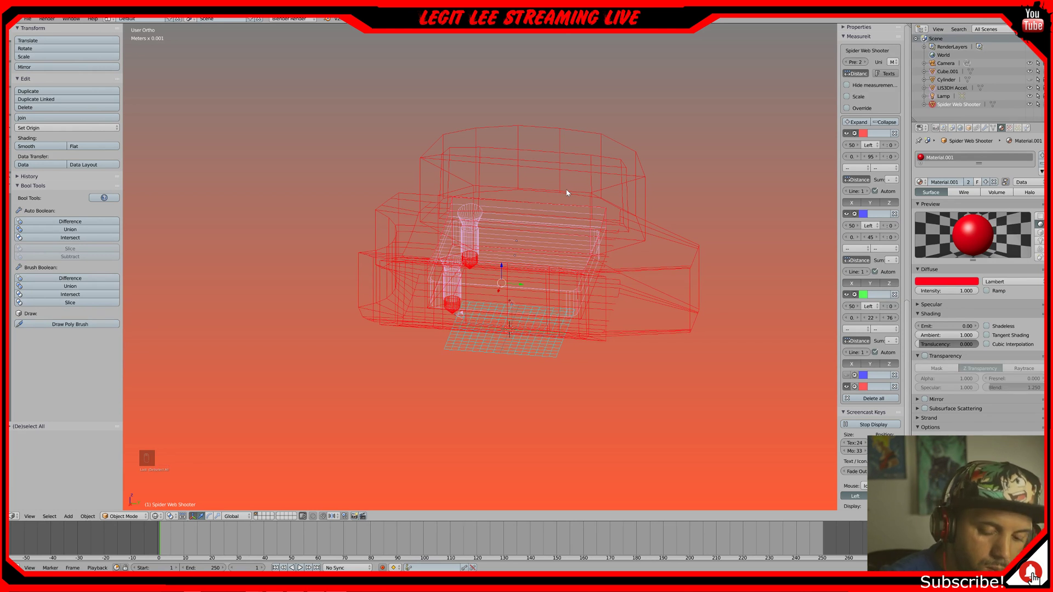
pyautogui.press('KP_3')
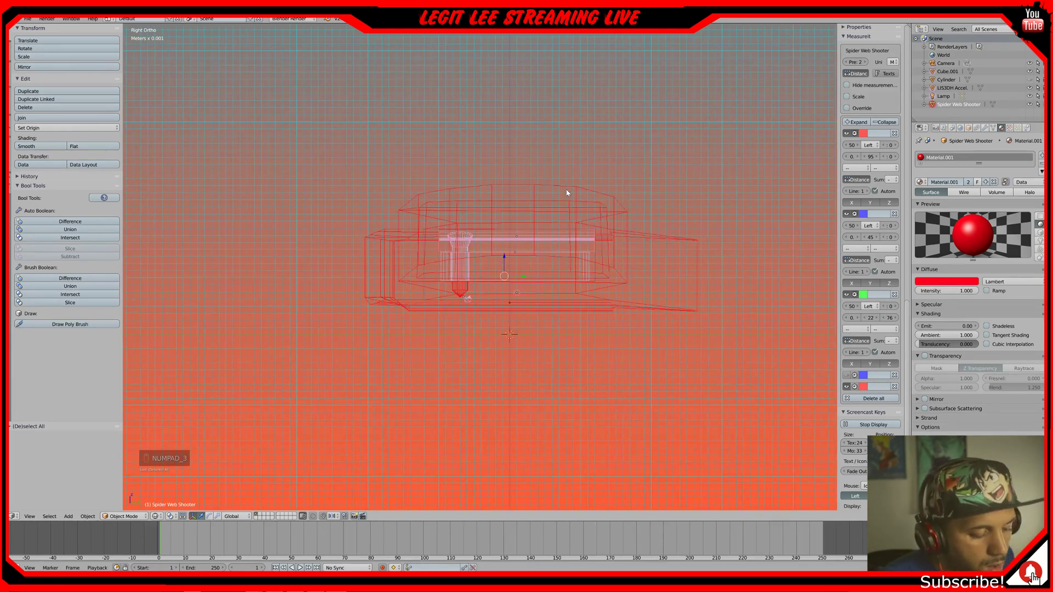
pyautogui.press('r')
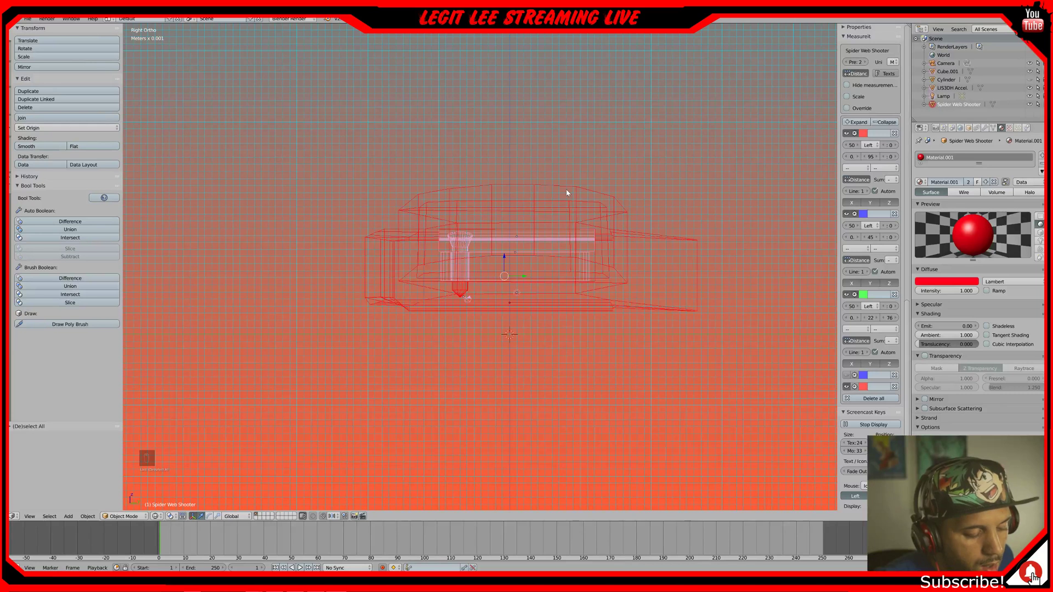
pyautogui.press('9')
pyautogui.press('0')
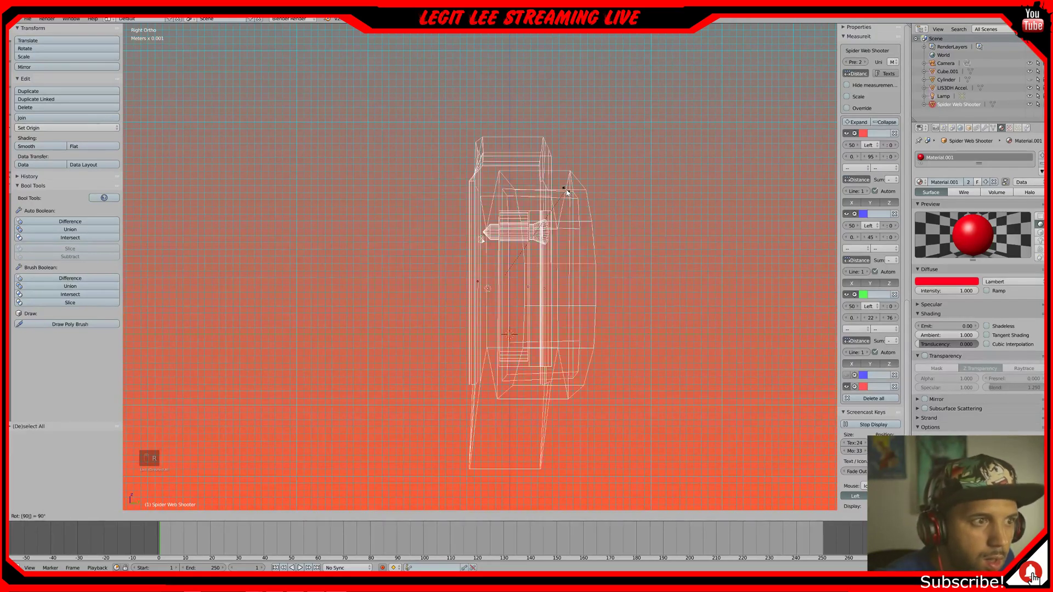
pyautogui.press('Return')
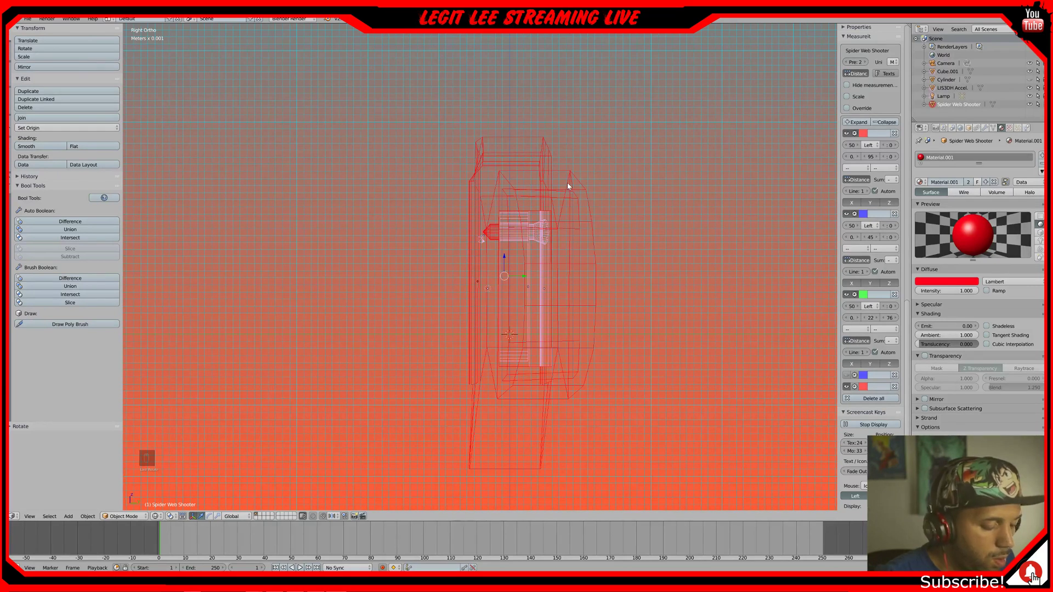
# - Examine the upright model in solid shading from the front, side and back, including the cover plate with its screw holes
pyautogui.press('KP_1')
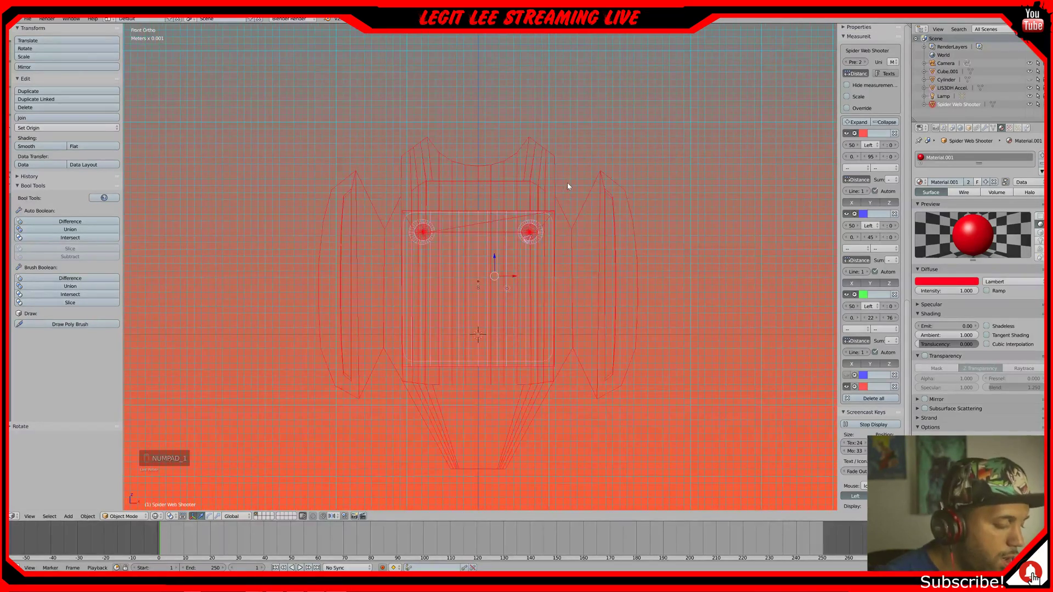
pyautogui.press('z')
pyautogui.moveTo(567, 181)
pyautogui.mouseDown(button='middle')
pyautogui.moveTo(521, 206)
pyautogui.moveTo(428, 203)
pyautogui.moveTo(458, 225)
pyautogui.moveTo(447, 172)
pyautogui.moveTo(509, 186)
pyautogui.moveTo(611, 181)
pyautogui.moveTo(672, 202)
pyautogui.moveTo(701, 183)
pyautogui.moveTo(682, 159)
pyautogui.moveTo(625, 165)
pyautogui.moveTo(554, 196)
pyautogui.mouseUp(button='middle')
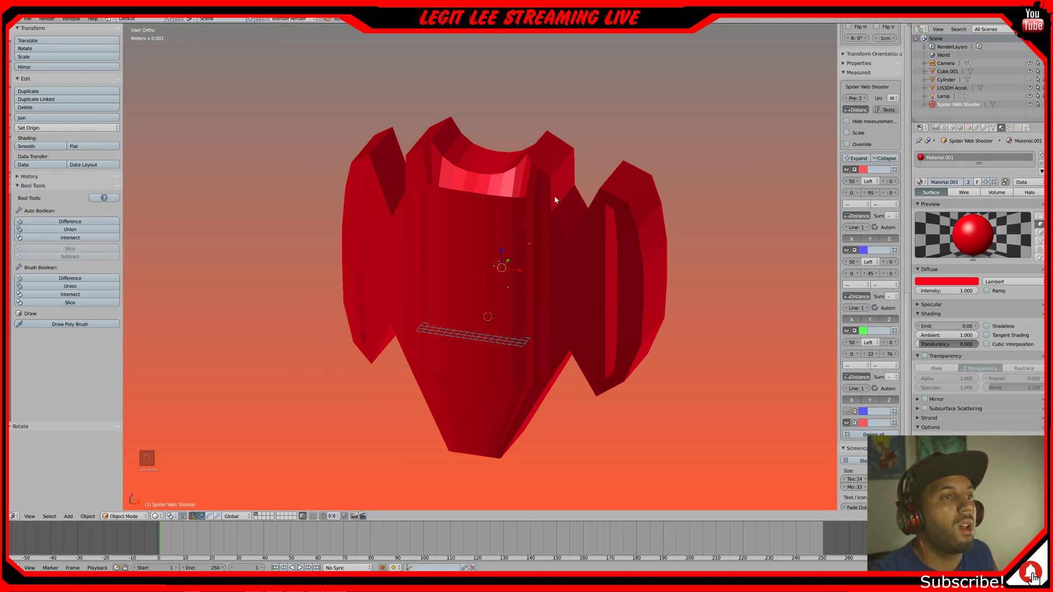
pyautogui.moveTo(555, 199); pyautogui.dragTo(540, 182, button='middle')
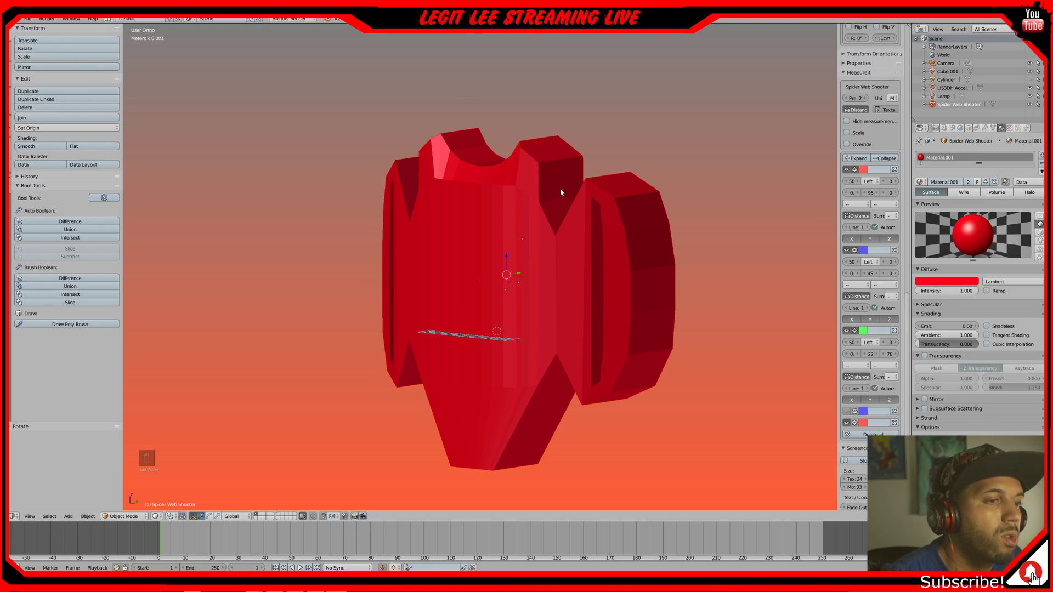
pyautogui.moveTo(561, 192); pyautogui.dragTo(467, 188, button='middle')
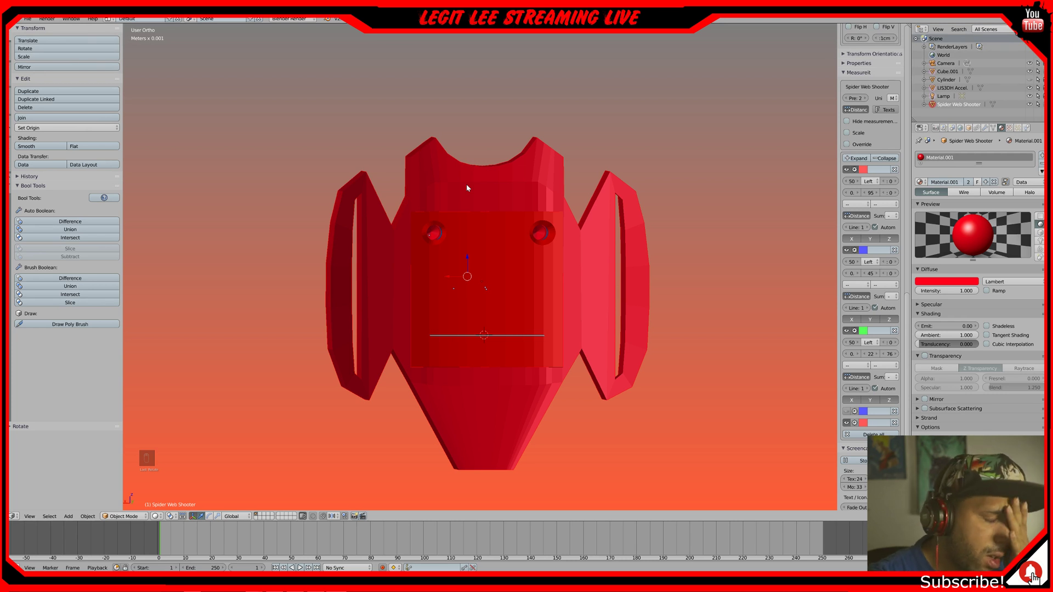
pyautogui.moveTo(467, 188); pyautogui.dragTo(589, 194, button='middle')
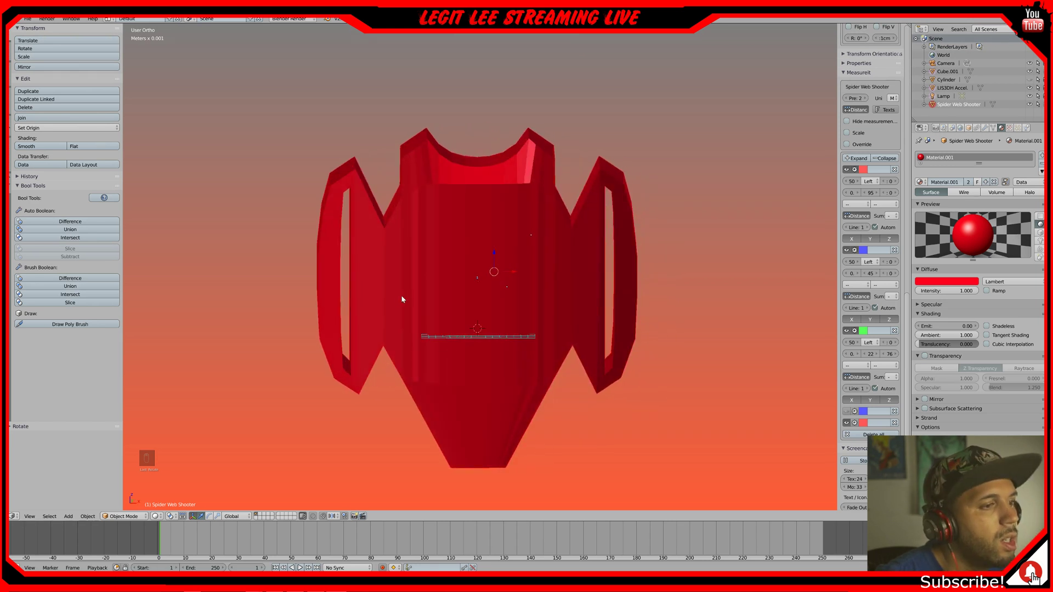
pyautogui.scroll(1, 402, 299)
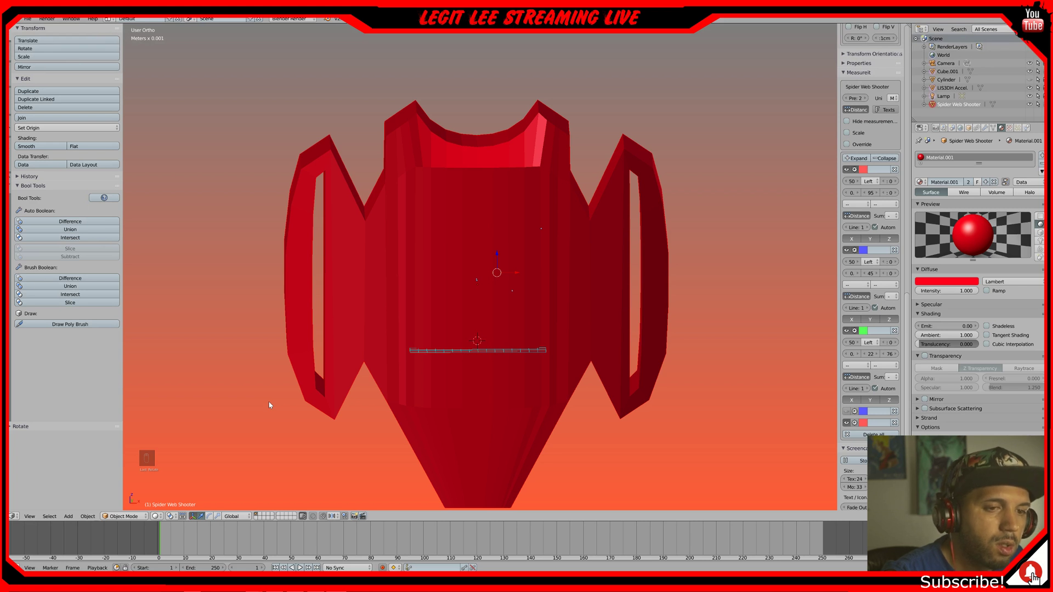
pyautogui.press('KP_1')
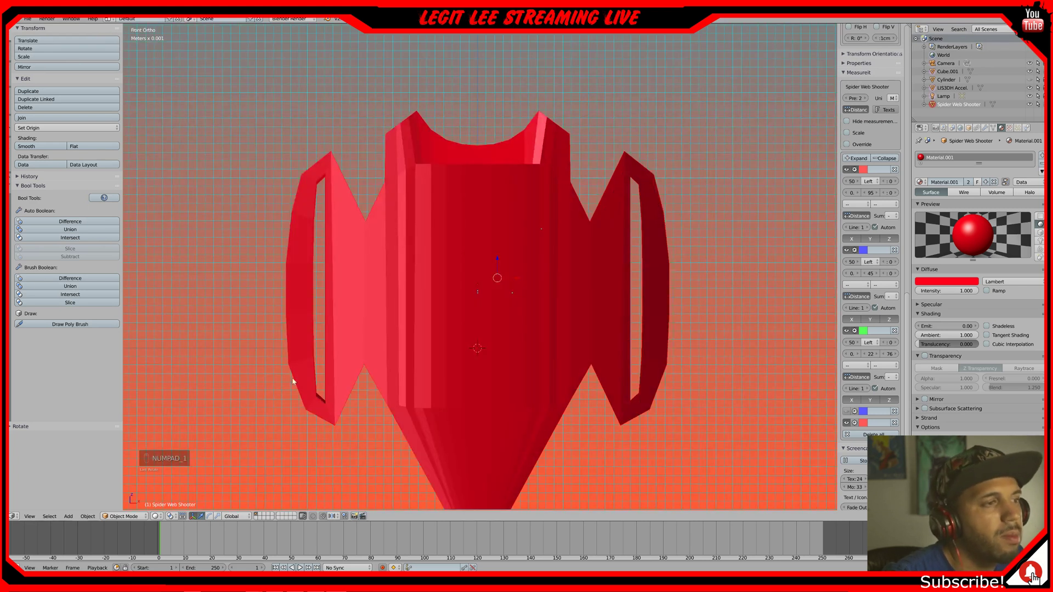
pyautogui.scroll(-1, 219, 342)
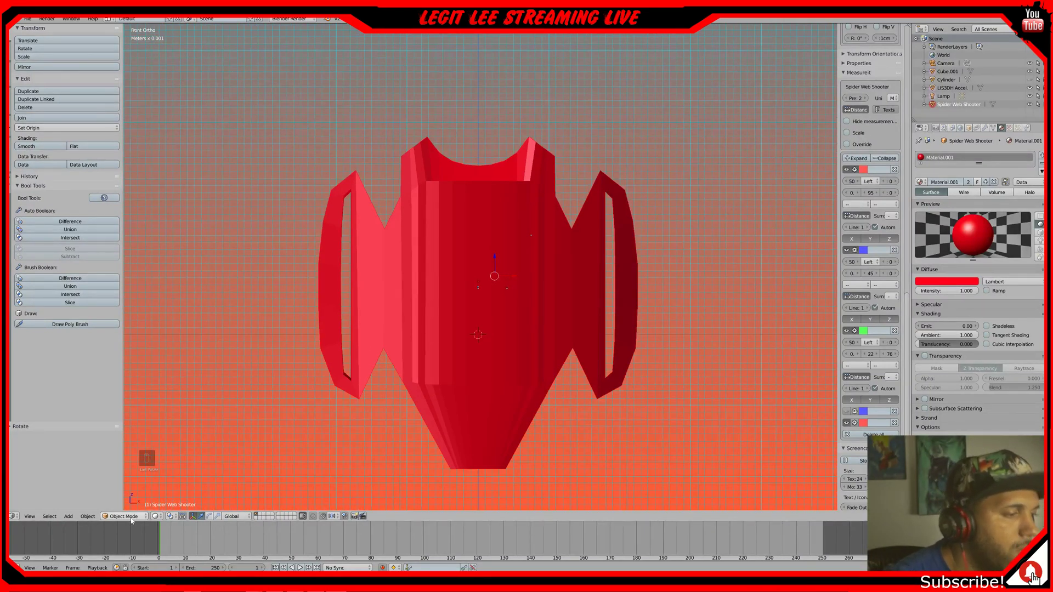
pyautogui.press('a')
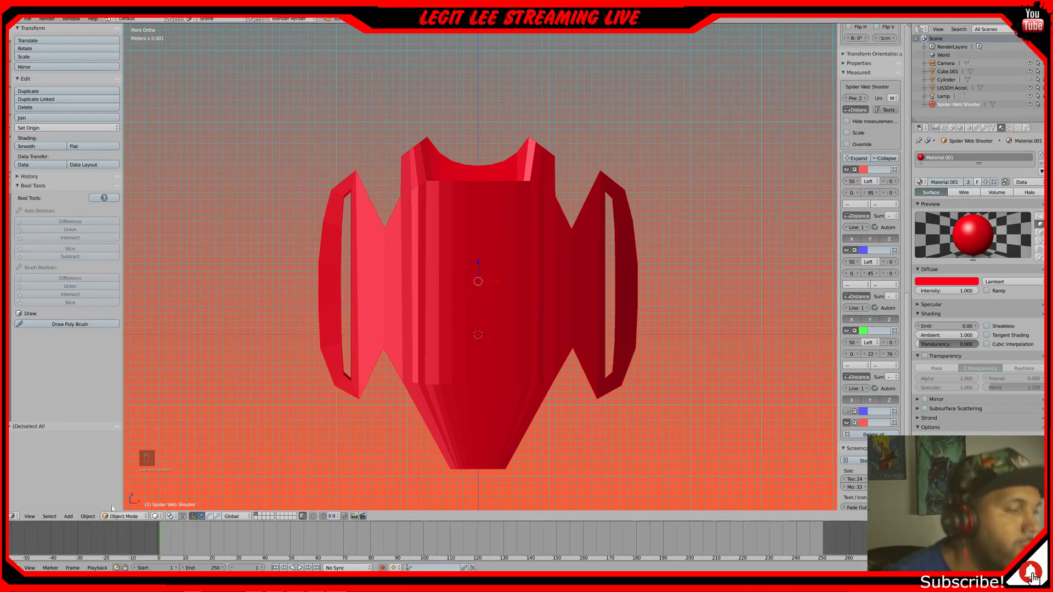
pyautogui.click(124, 517)
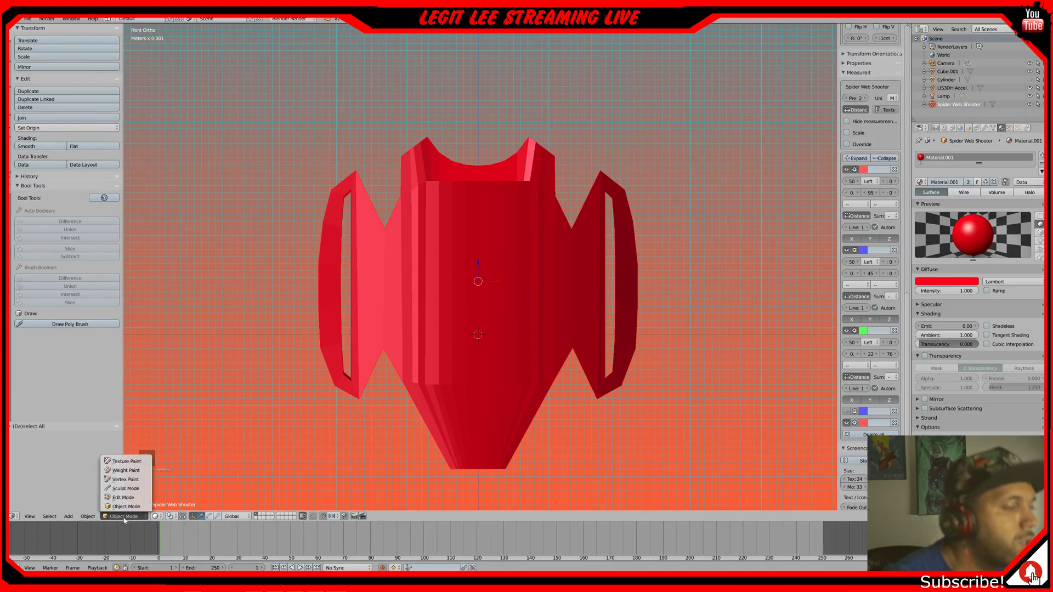
pyautogui.click(125, 488)
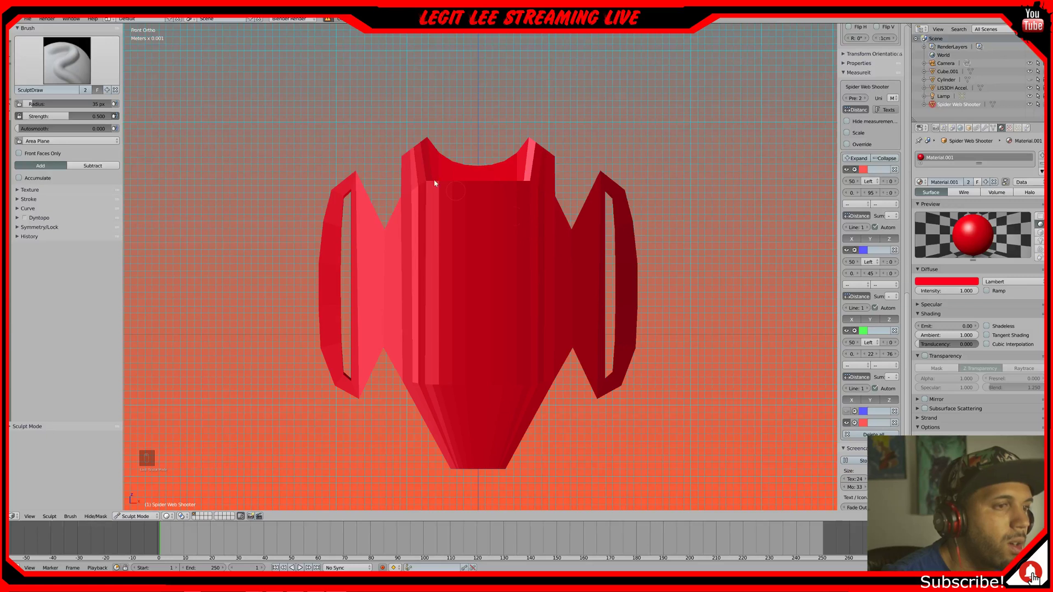
pyautogui.moveTo(463, 205)
pyautogui.mouseDown(button='middle')
pyautogui.moveTo(389, 228)
pyautogui.moveTo(332, 207)
pyautogui.moveTo(335, 180)
pyautogui.moveTo(372, 213)
pyautogui.moveTo(452, 222)
pyautogui.moveTo(496, 207)
pyautogui.moveTo(477, 198)
pyautogui.mouseUp(button='middle')
pyautogui.press('KP_1')
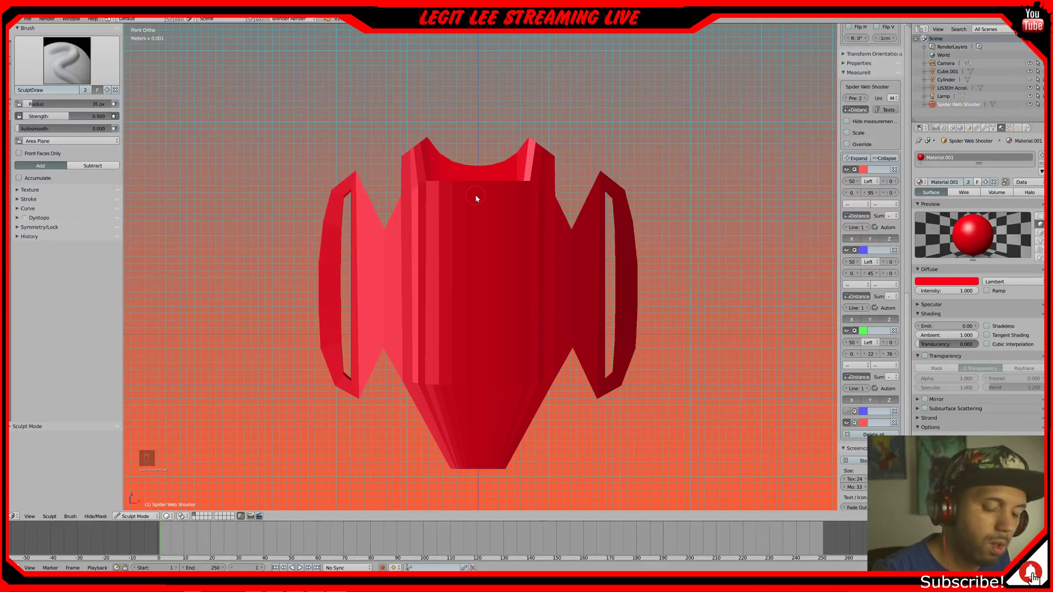
pyautogui.press('KP_3')
pyautogui.press('Tab')
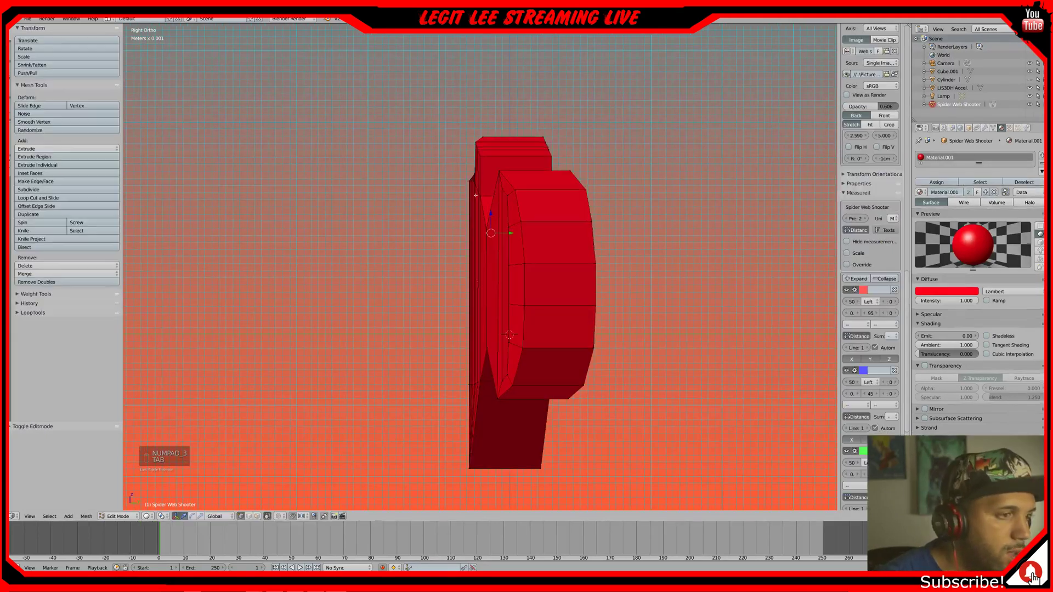
pyautogui.press('Tab')
pyautogui.press('Tab')
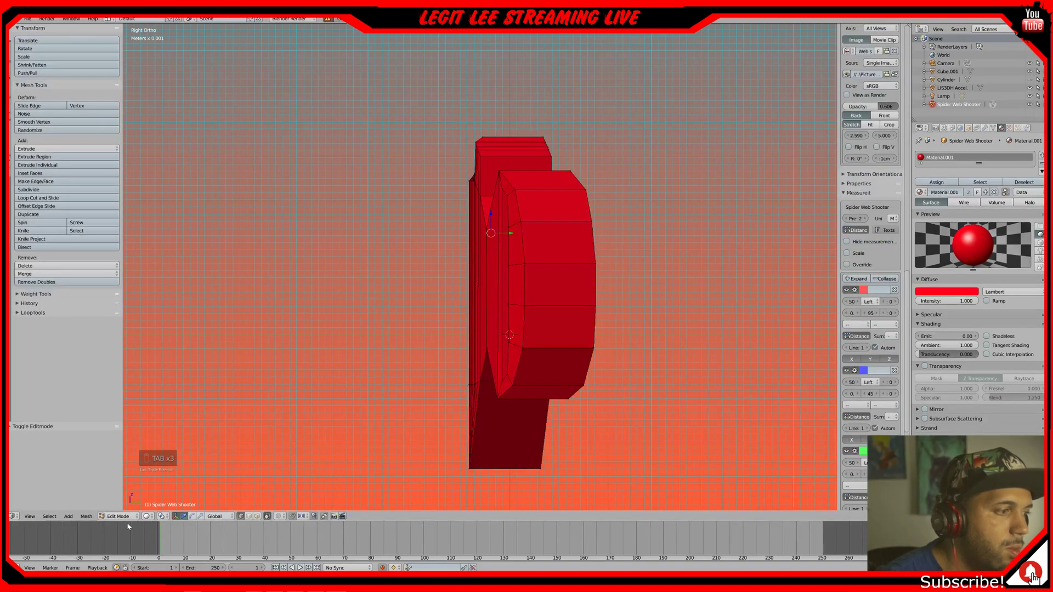
pyautogui.click(123, 517)
pyautogui.click(121, 503)
pyautogui.click(117, 516)
pyautogui.press('Tab')
# - Select all objects and rotate them a further quarter turn in the right side view so the body's outer face points up
pyautogui.press('a')
pyautogui.press('a')
pyautogui.press('a')
pyautogui.press('a')
pyautogui.press('a')
pyautogui.press('a')
pyautogui.press('a')
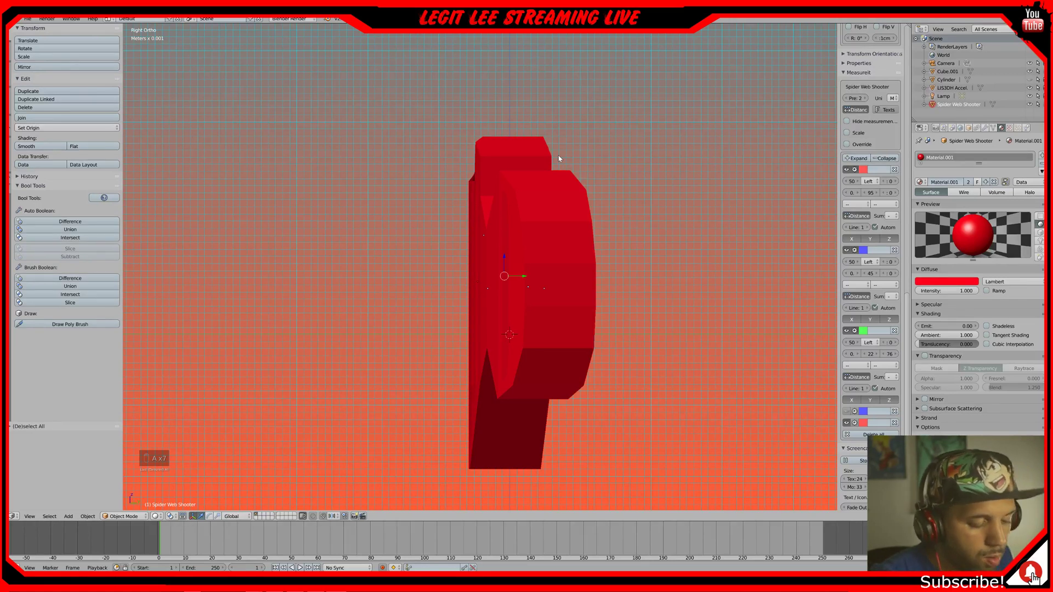
pyautogui.press('r')
pyautogui.click(559, 158)
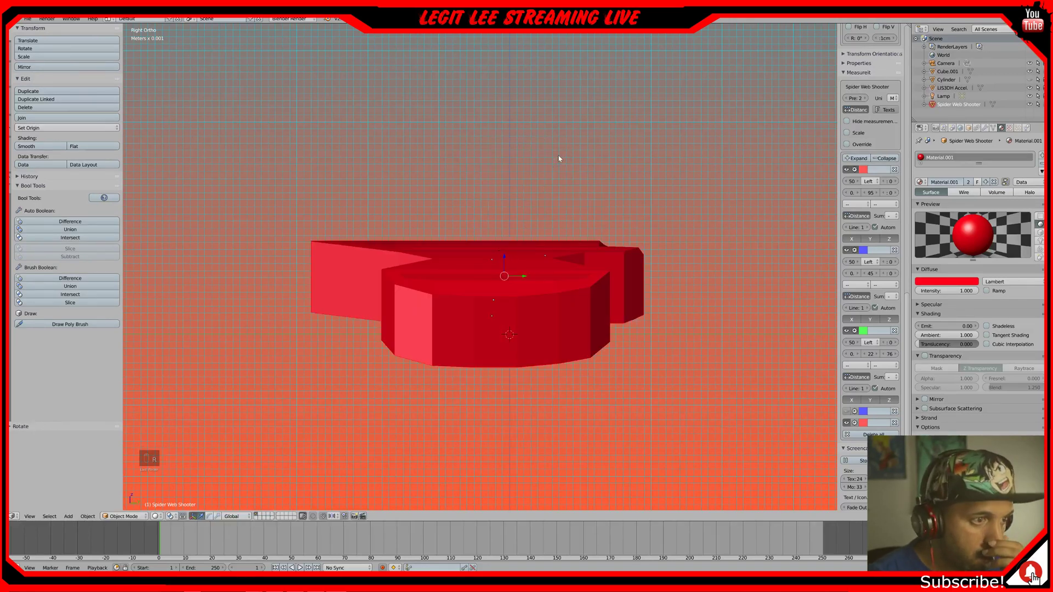
# - Put the Spider Web Shooter body into Sculpt Mode in top view and choose the Smooth brush with strength 0
pyautogui.press('KP_7')
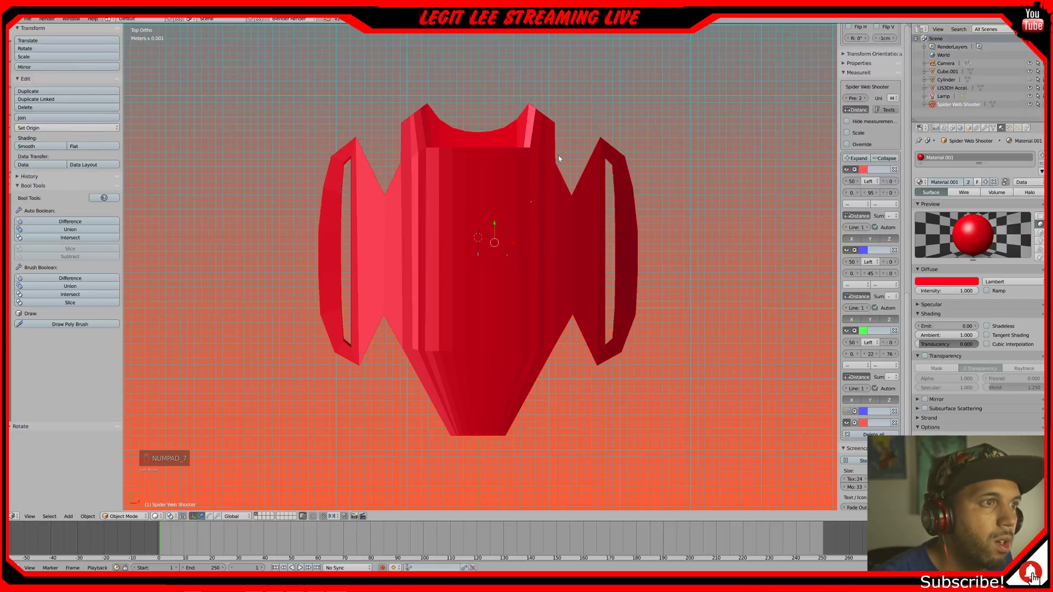
pyautogui.click(123, 516)
pyautogui.click(126, 488)
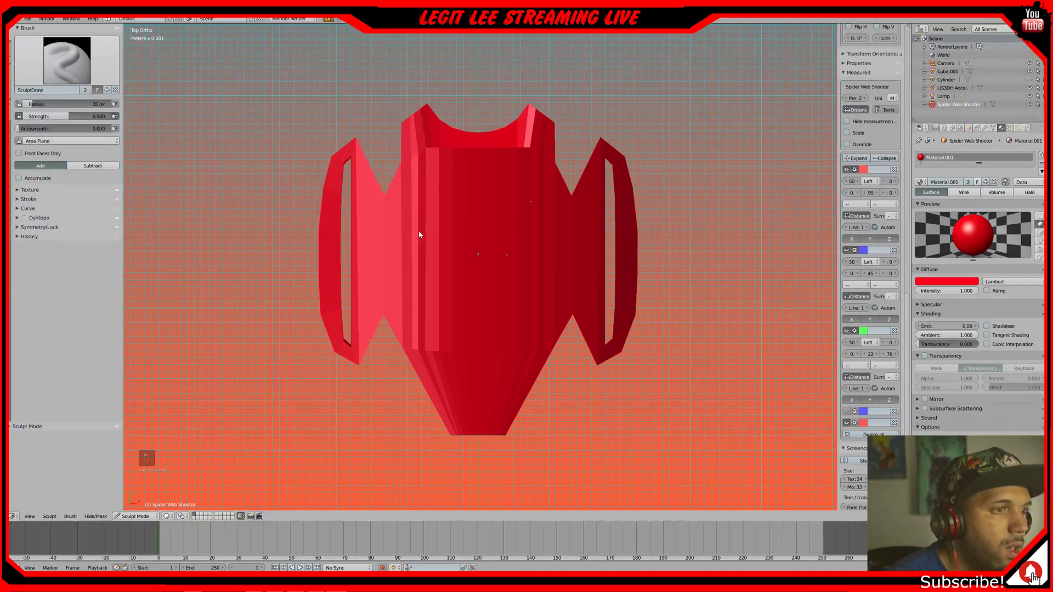
pyautogui.keyDown('shift'); pyautogui.moveTo(420, 234); pyautogui.dragTo(471, 277, button='middle'); pyautogui.keyUp('shift')
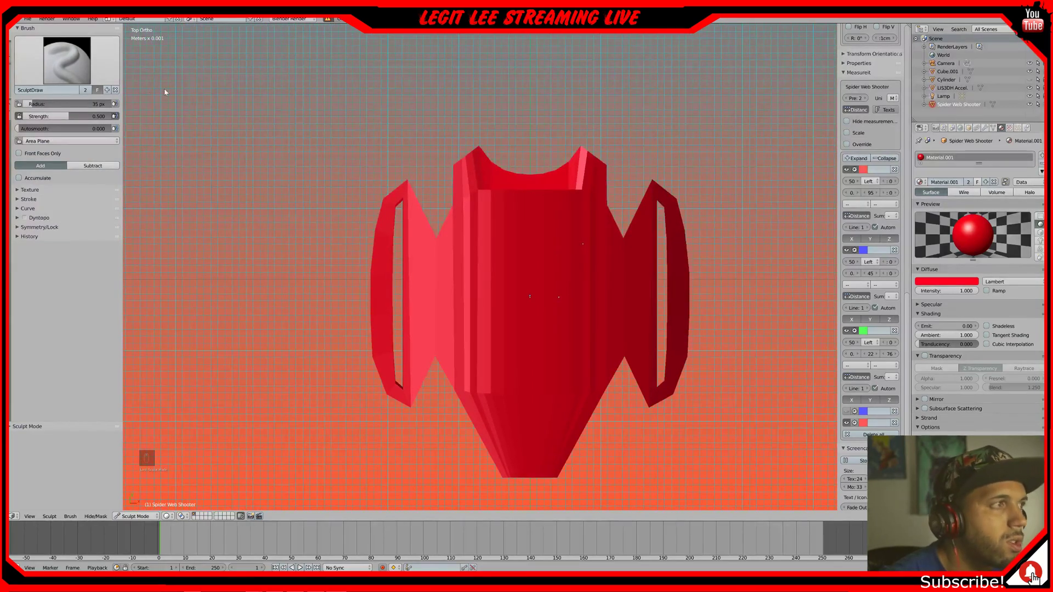
pyautogui.click(65, 76)
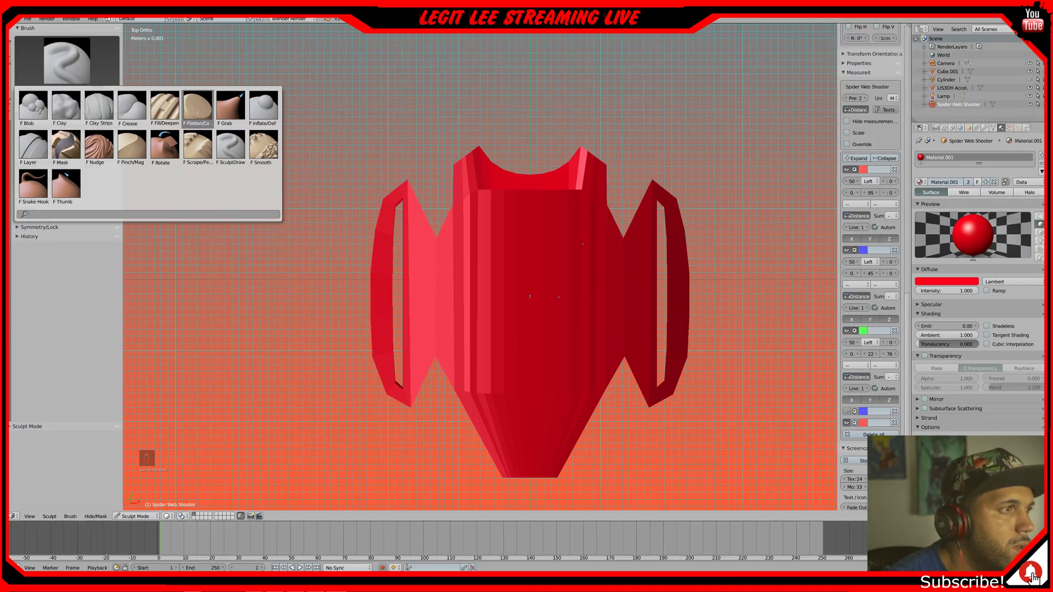
pyautogui.click(263, 148)
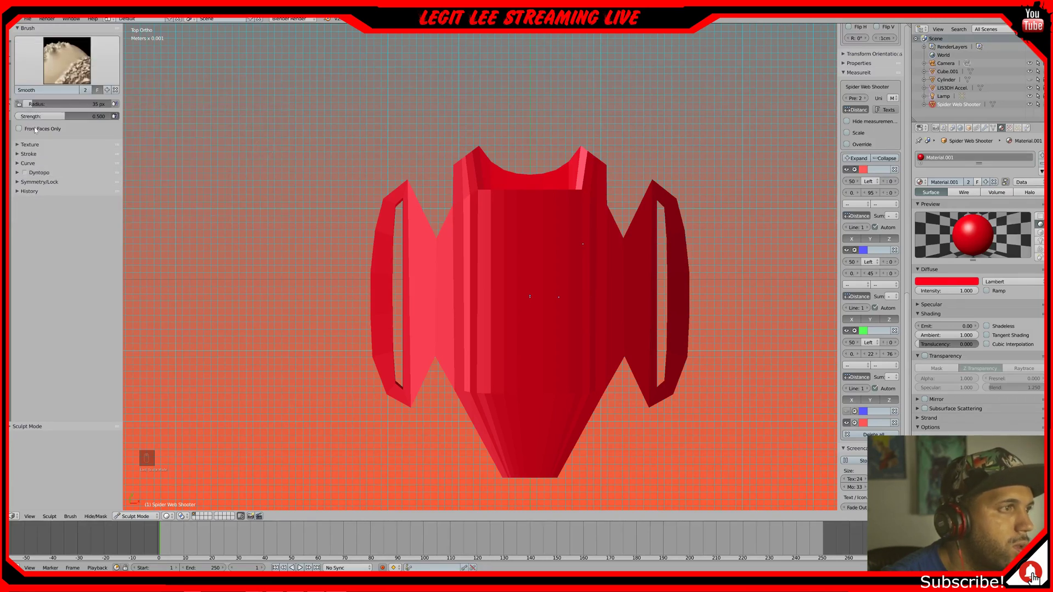
pyautogui.click(64, 117)
pyautogui.write('0')
pyautogui.press('Return')
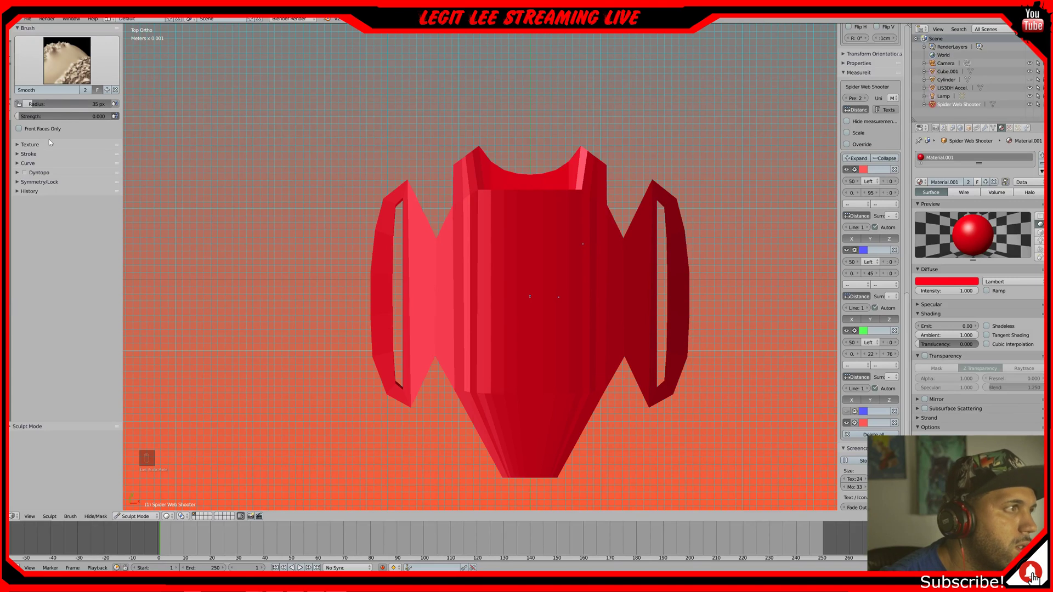
# - Set the Smooth brush's radius to 123 px and check its size over the body
pyautogui.moveTo(30, 103); pyautogui.dragTo(57, 104)
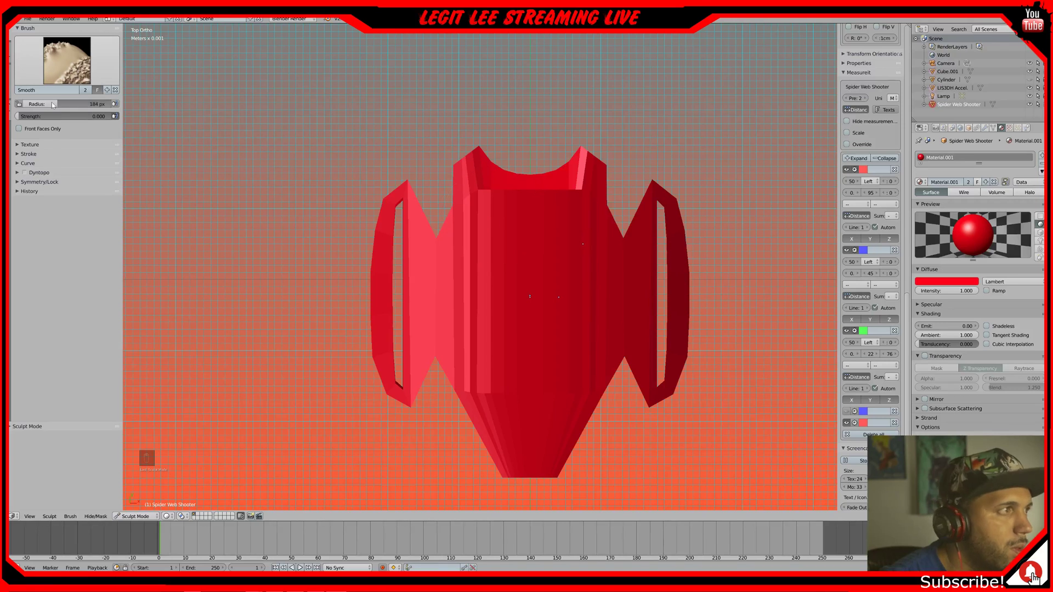
pyautogui.moveTo(53, 104); pyautogui.dragTo(44, 104)
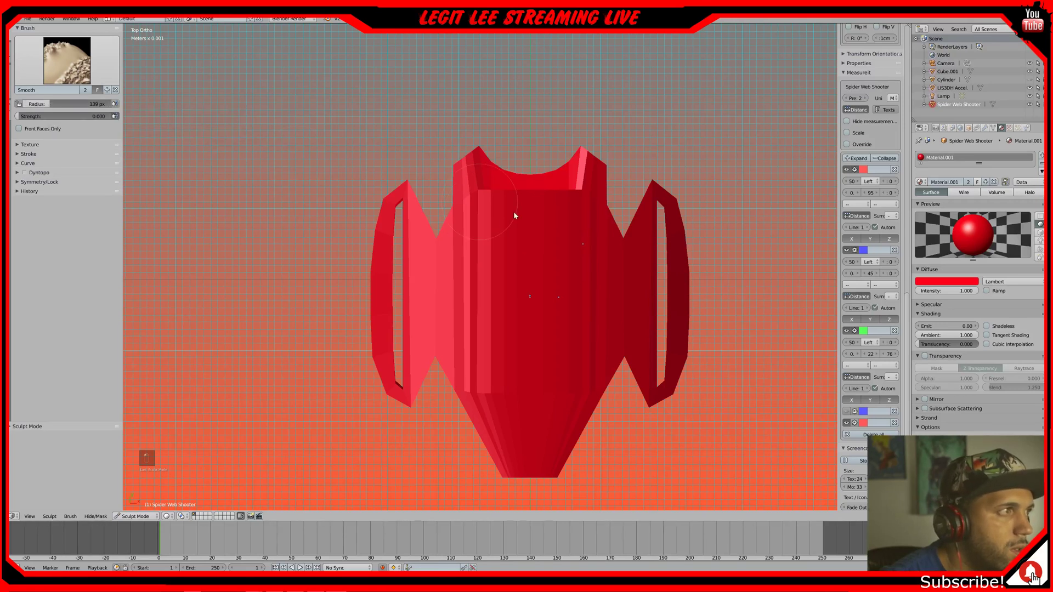
pyautogui.moveTo(51, 104); pyautogui.dragTo(47, 104)
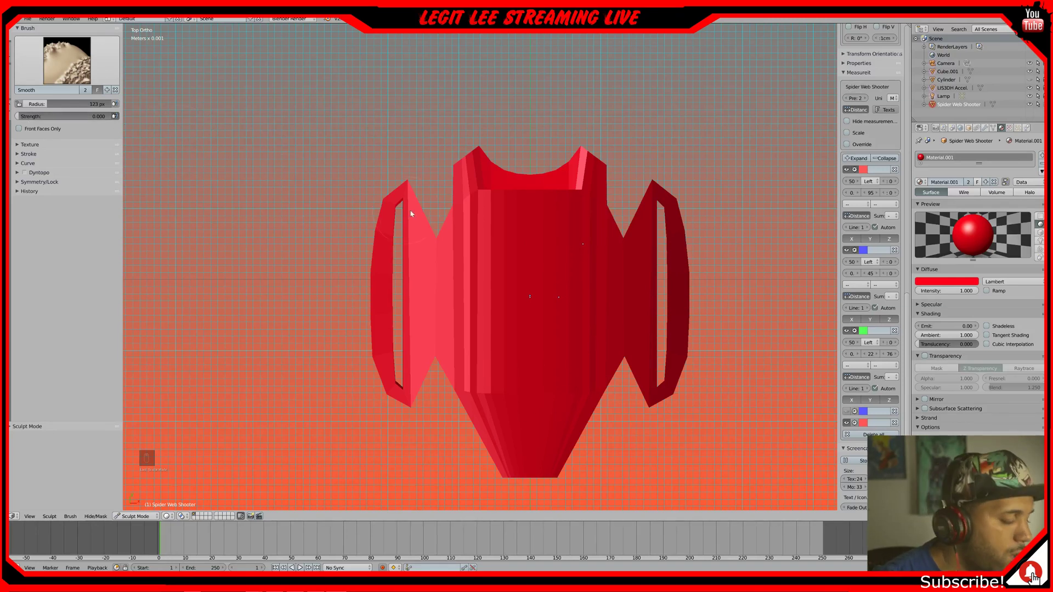
pyautogui.press('z')
pyautogui.press('z')
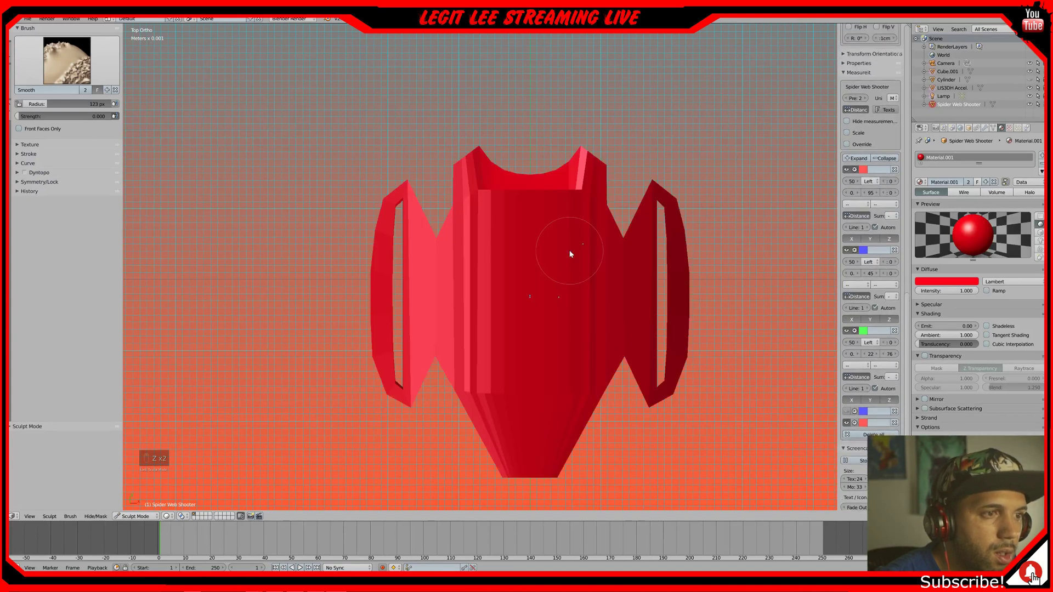
# - Check the body's mesh in wireframe, return to solid shading, and choose the Clay brush with strength 0
pyautogui.press('z')
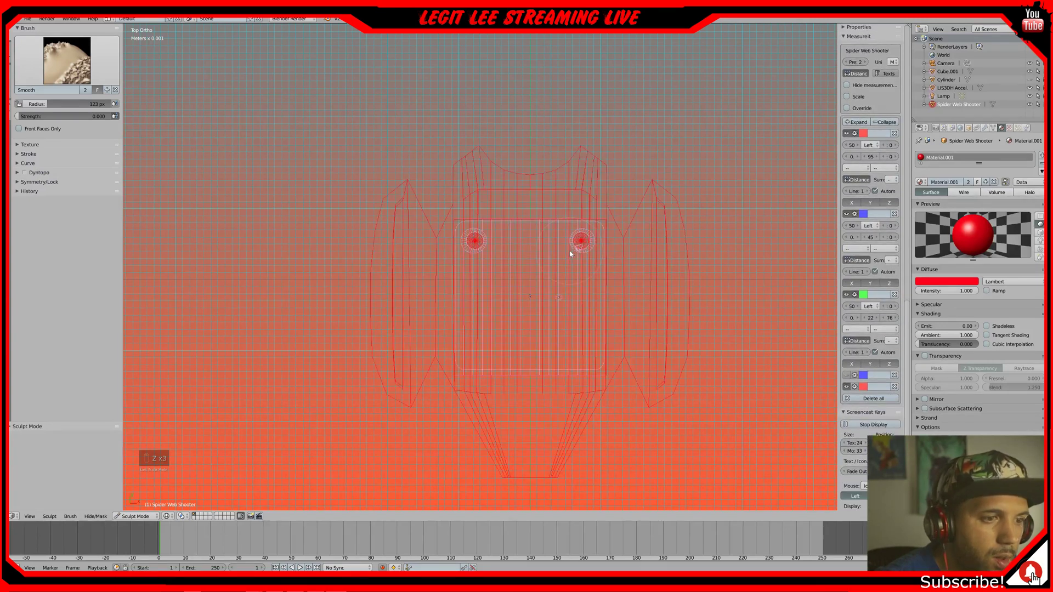
pyautogui.press('z')
pyautogui.press('z')
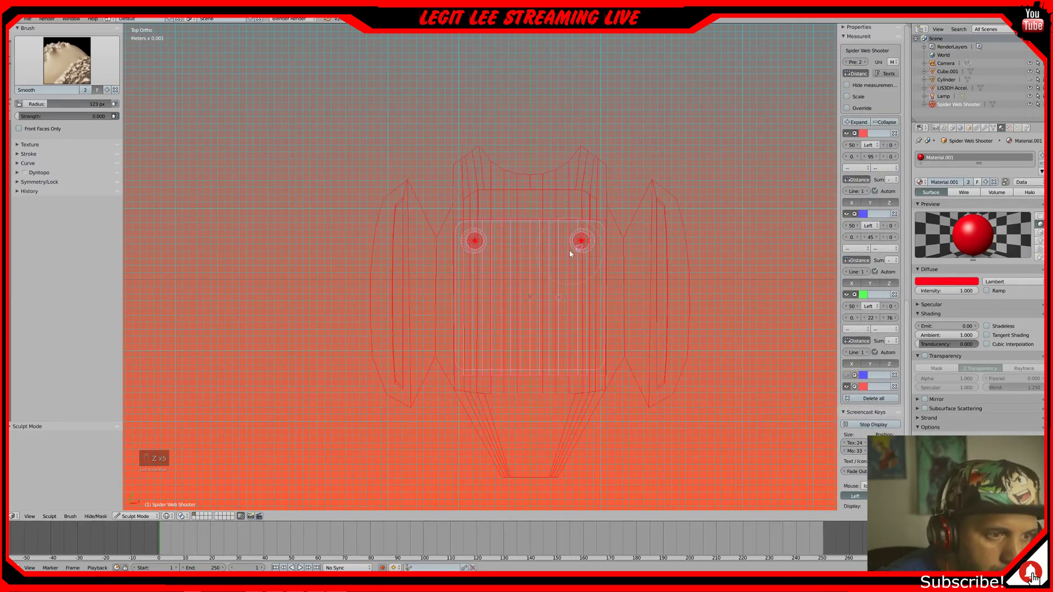
pyautogui.press('z')
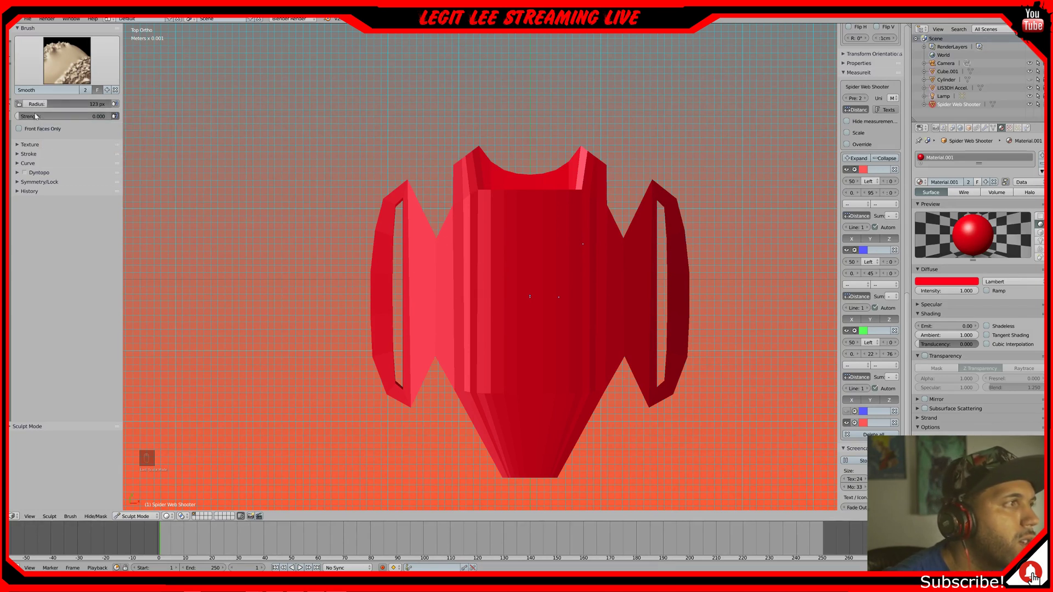
pyautogui.moveTo(24, 119); pyautogui.dragTo(18, 116)
pyautogui.click(82, 76)
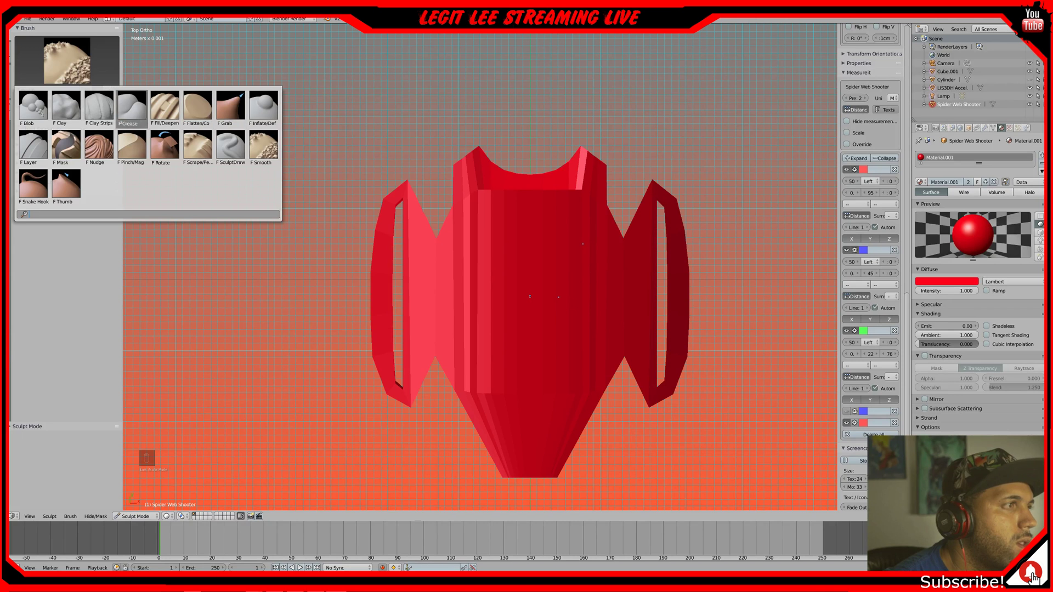
pyautogui.click(66, 105)
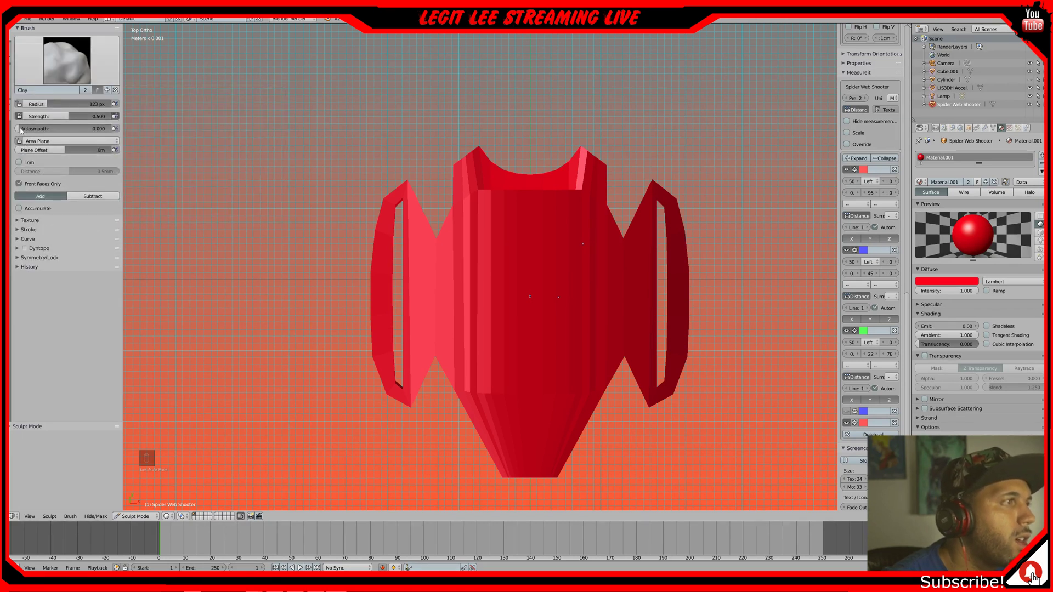
pyautogui.click(68, 117)
pyautogui.write('0')
pyautogui.press('Return')
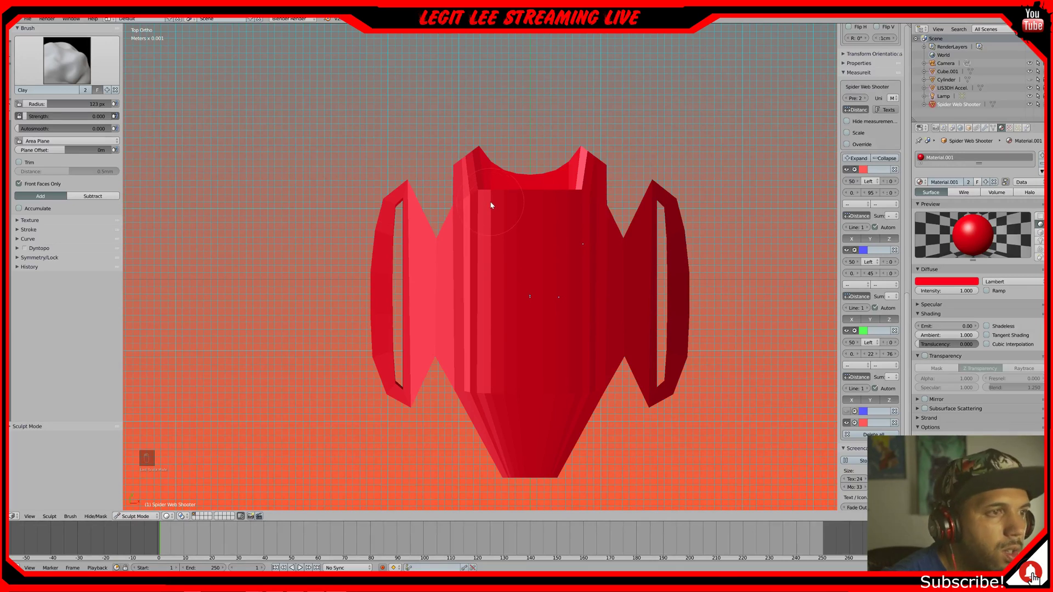
# - Undo the last Clay brush strokes on the body
pyautogui.hotkey('ctrl', 'z')
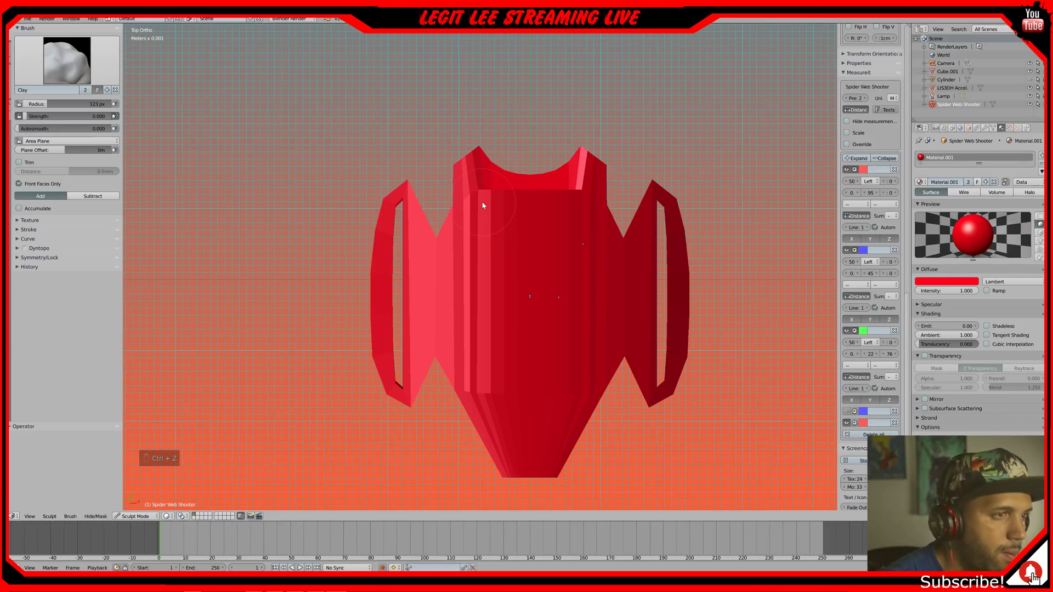
pyautogui.hotkey('ctrl', 'z')
pyautogui.hotkey('ctrl', 'z')
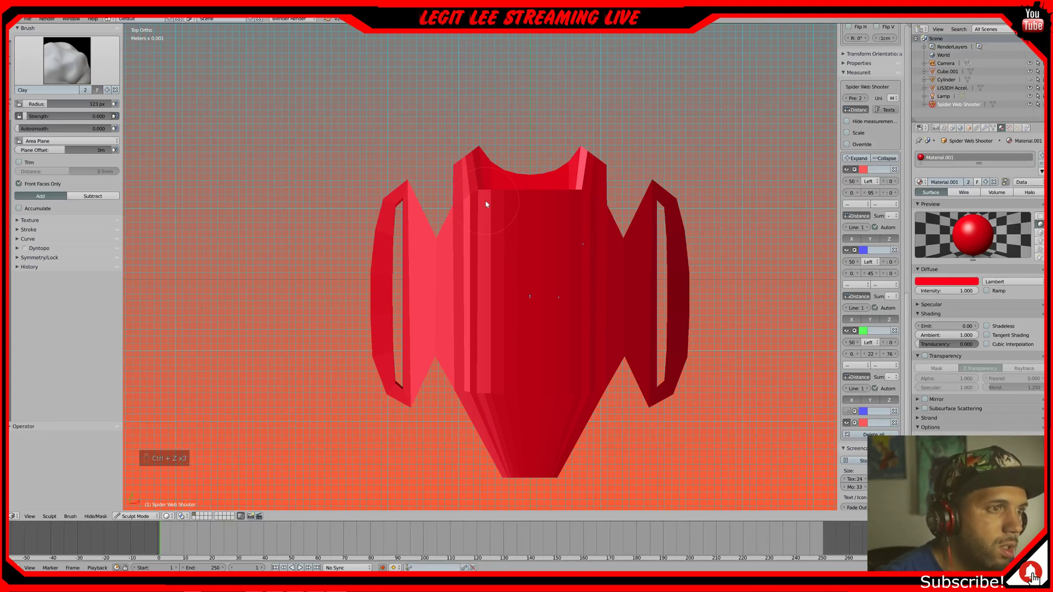
pyautogui.moveTo(504, 218)
pyautogui.mouseDown(button='middle')
pyautogui.moveTo(501, 172)
pyautogui.moveTo(444, 130)
pyautogui.moveTo(445, 87)
pyautogui.moveTo(442, 108)
pyautogui.moveTo(502, 223)
pyautogui.mouseUp(button='middle')
pyautogui.scroll(2, 502, 223)
pyautogui.press('KP_7')
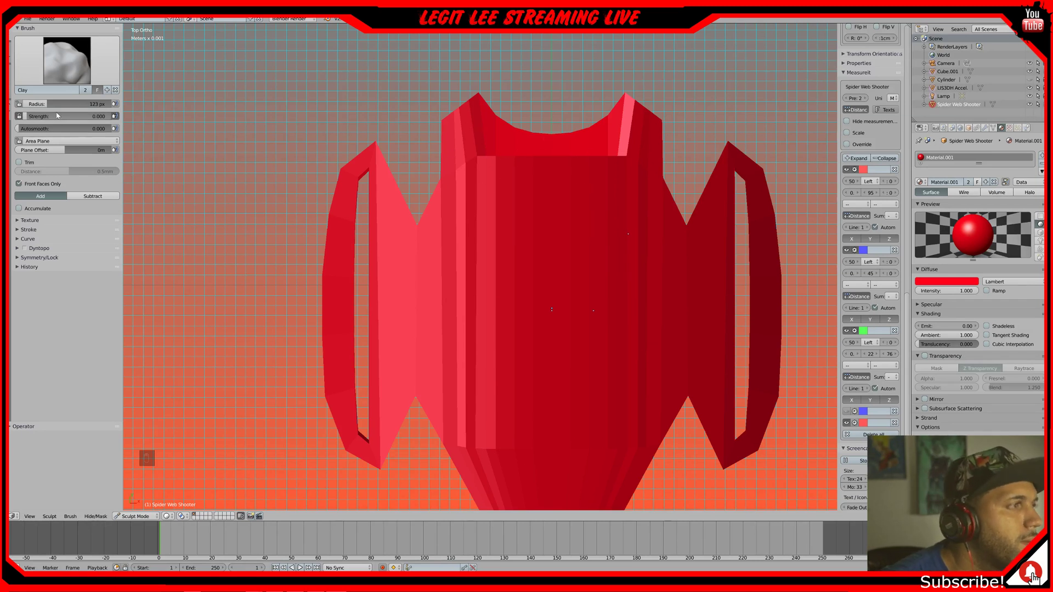
# - Choose the Smooth brush and set its strength to 0.080
pyautogui.click(33, 90)
pyautogui.click(51, 76)
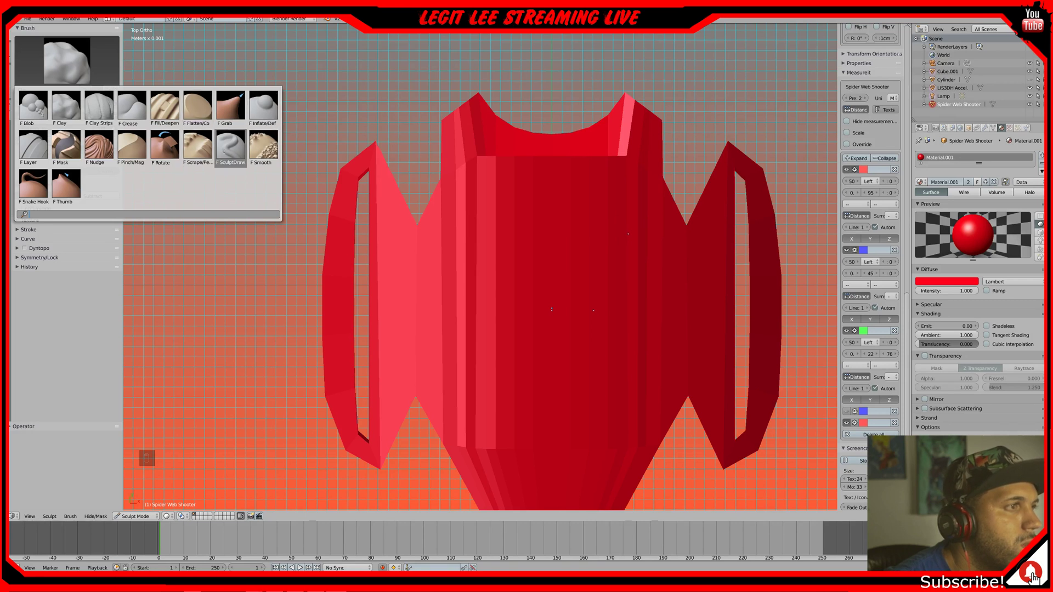
pyautogui.click(255, 156)
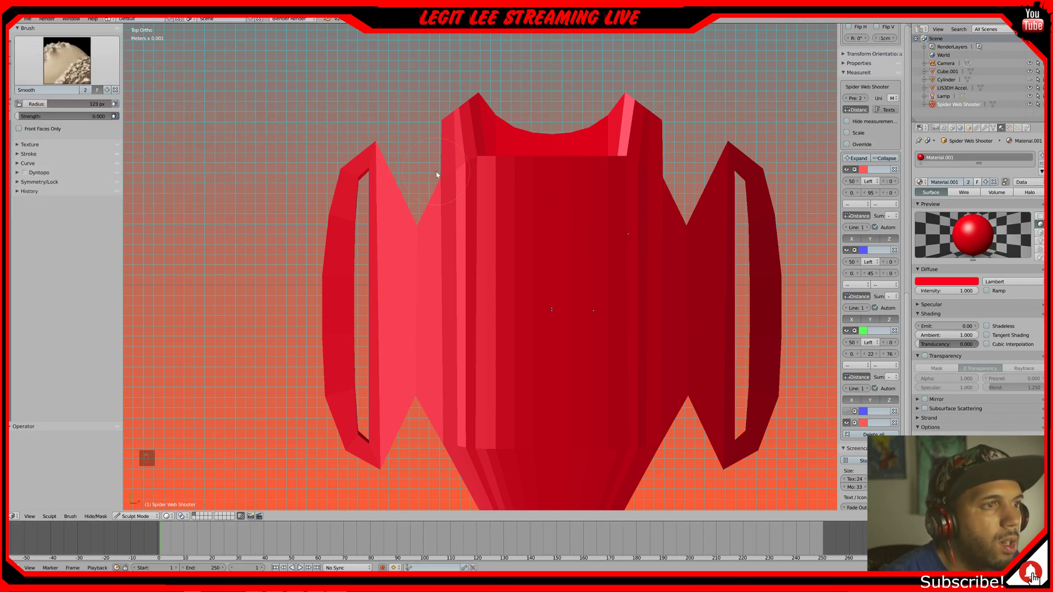
pyautogui.moveTo(20, 116); pyautogui.dragTo(28, 116)
# - Try smoothing the upper edge of the body's central face with the Smooth brush, and undo the strokes
pyautogui.moveTo(490, 174)
pyautogui.mouseDown()
pyautogui.moveTo(486, 165)
pyautogui.moveTo(523, 176)
pyautogui.mouseUp()
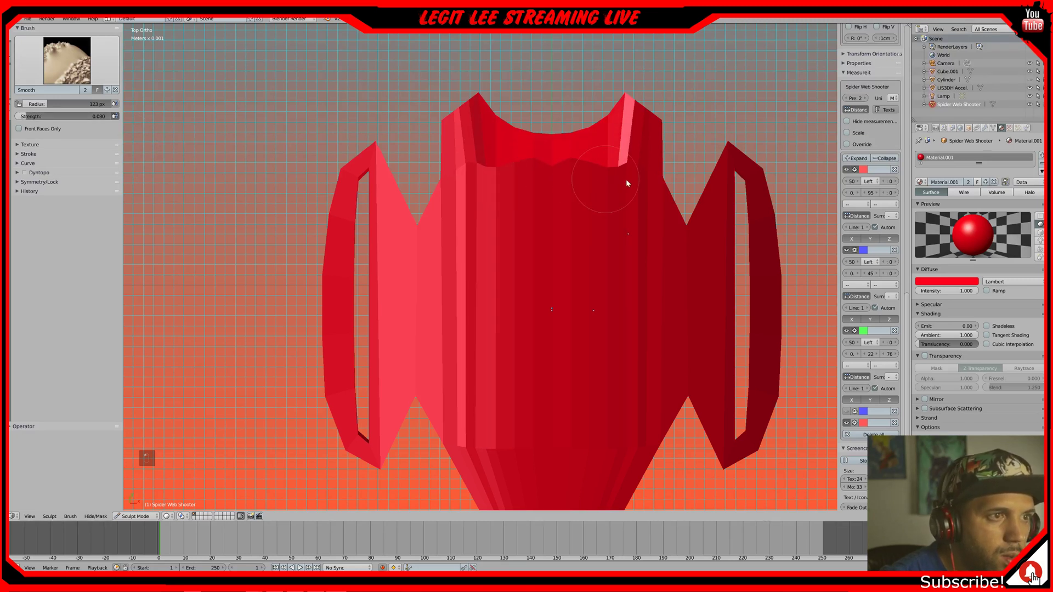
pyautogui.hotkey('ctrl', 'z')
pyautogui.hotkey('ctrl', 'z')
pyautogui.hotkey('ctrl', 'z')
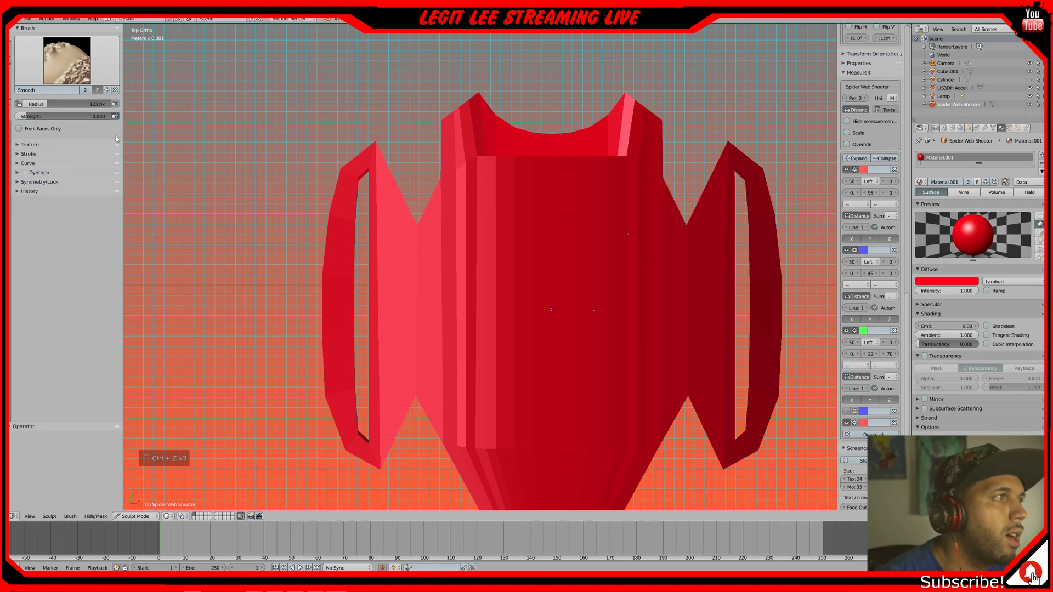
# - Enable Dyntopo for the body and check the resulting mesh in wireframe
pyautogui.click(26, 177)
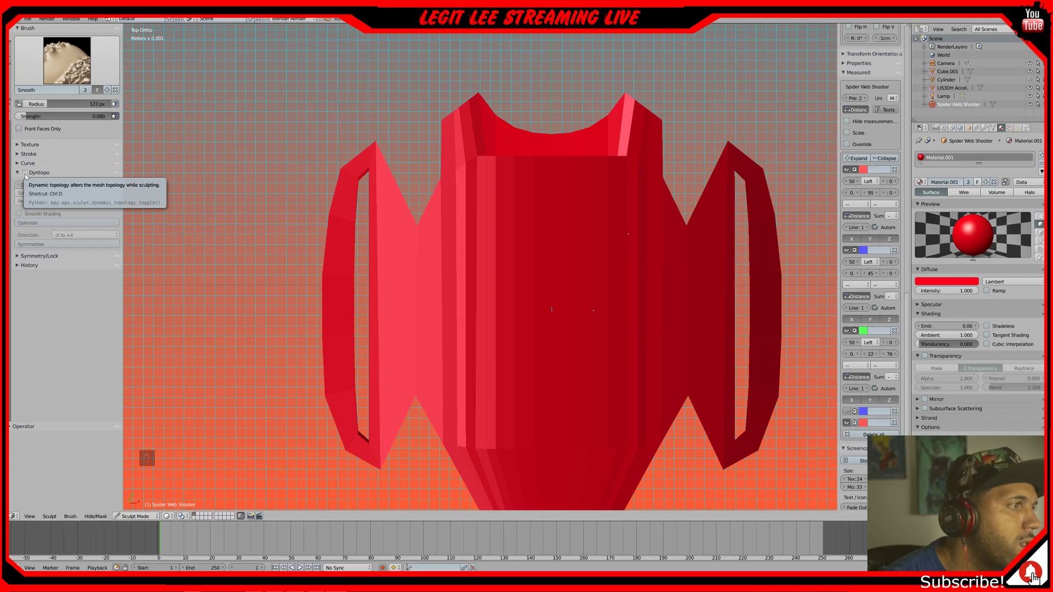
pyautogui.click(25, 173)
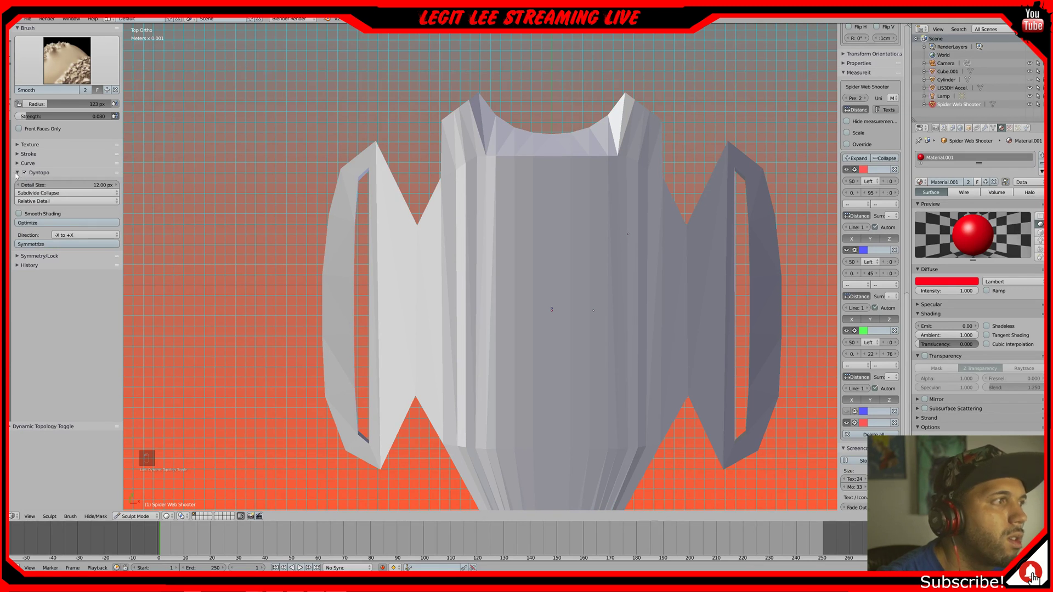
pyautogui.click(17, 173)
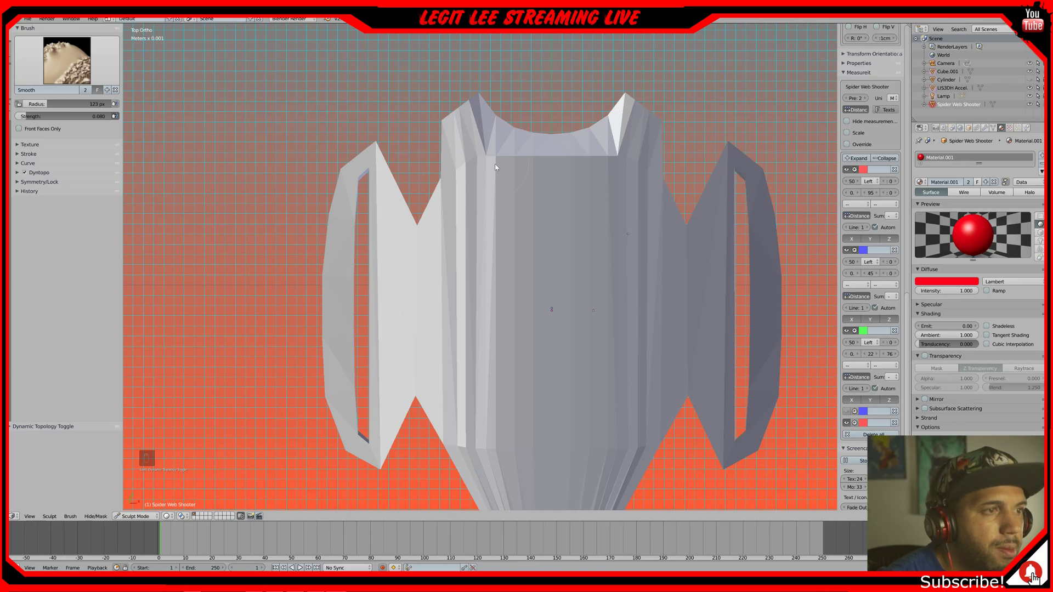
pyautogui.press('z')
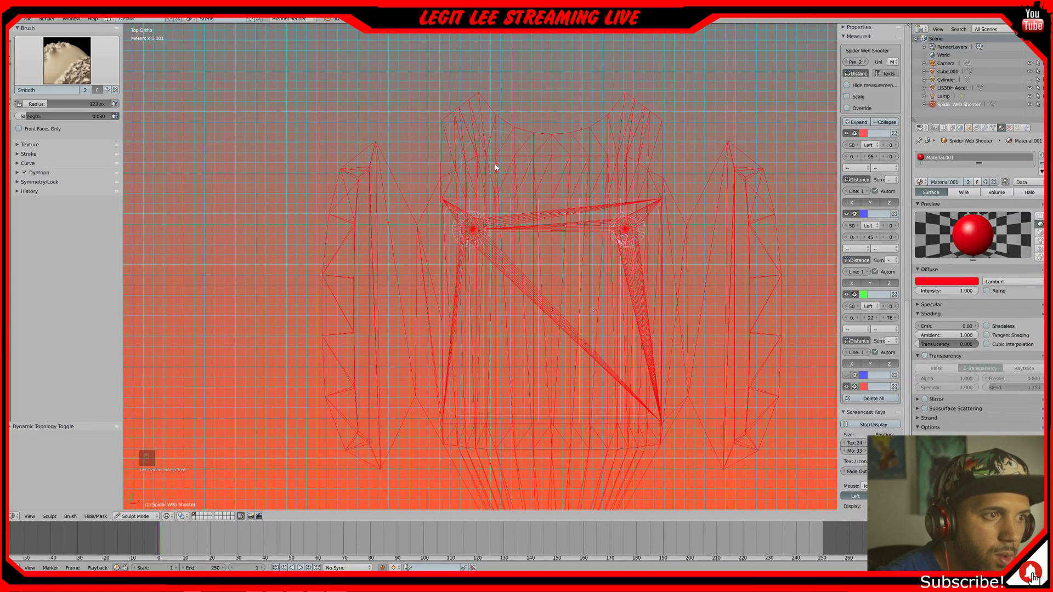
pyautogui.press('z')
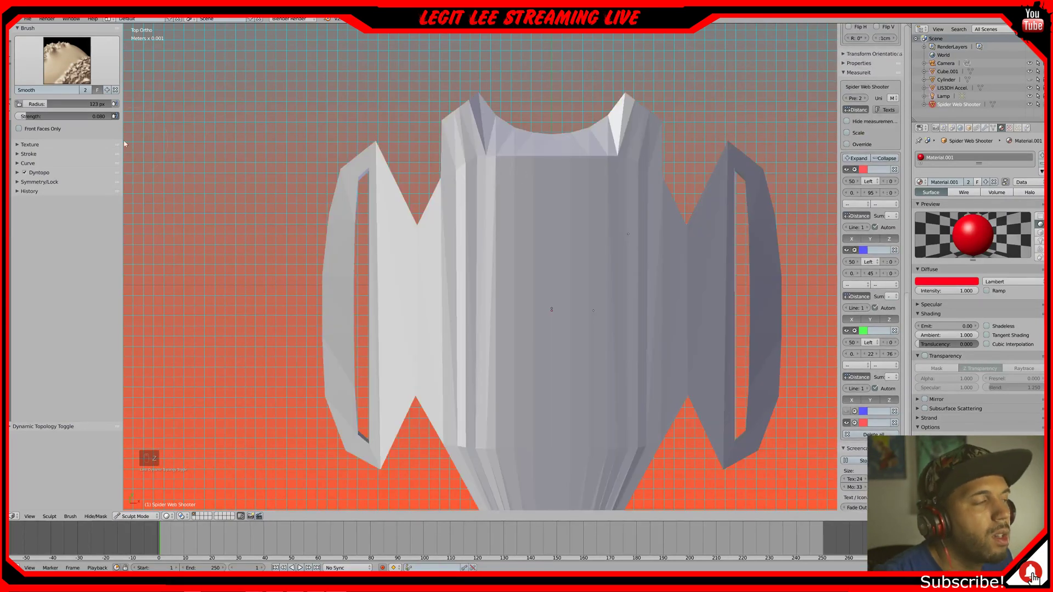
# - Brush over the body with the Clay brush at strength 0 to subdivide its mesh, and check it in wireframe
pyautogui.click(58, 66)
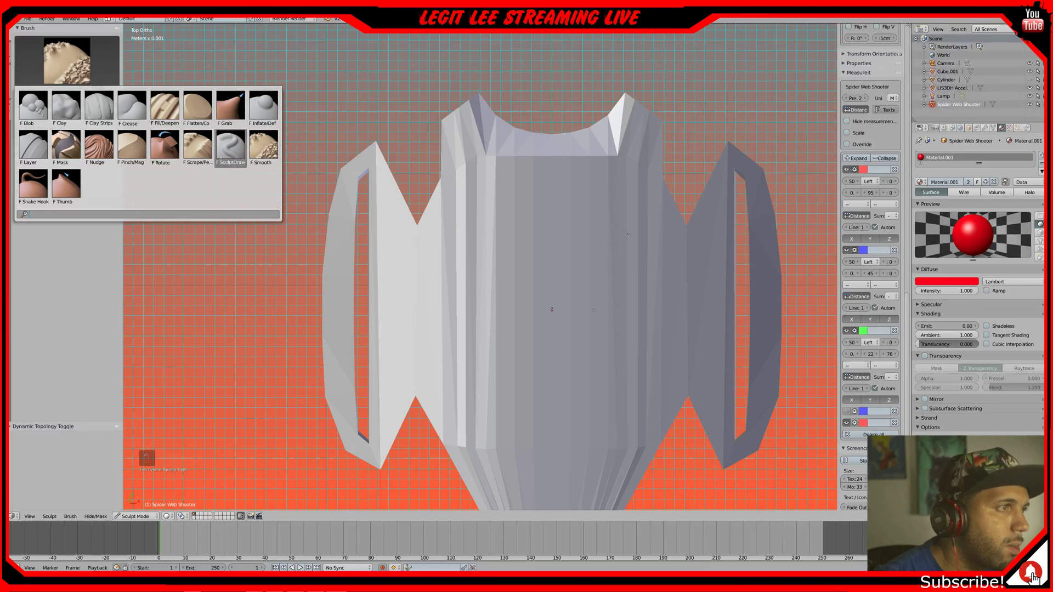
pyautogui.click(58, 105)
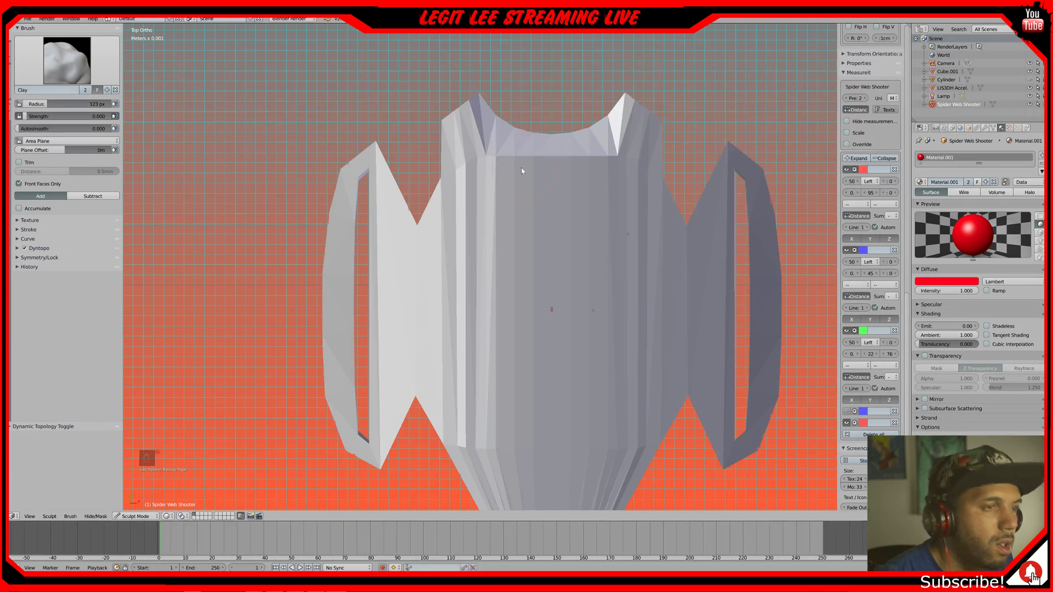
pyautogui.press('z')
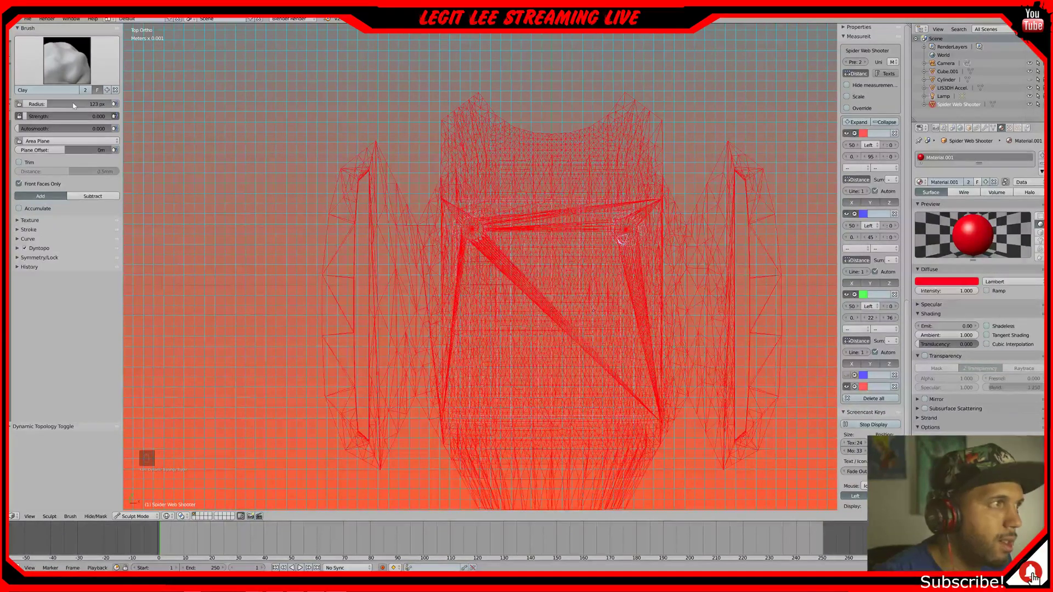
# - Smooth the body's central ridges and upper edge with the Smooth brush and inspect the surface in solid shading
pyautogui.click(65, 66)
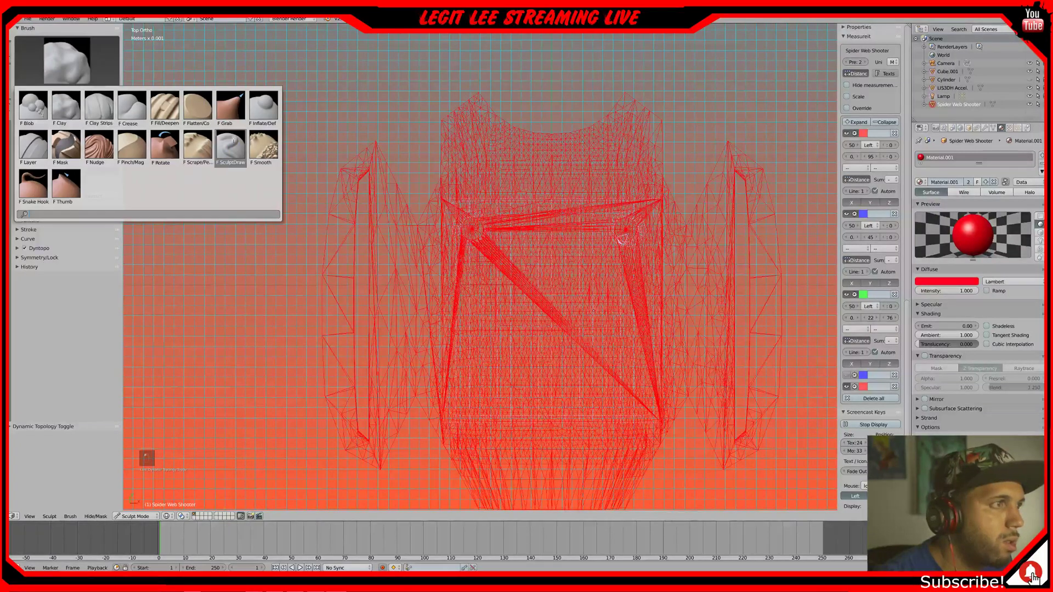
pyautogui.click(267, 146)
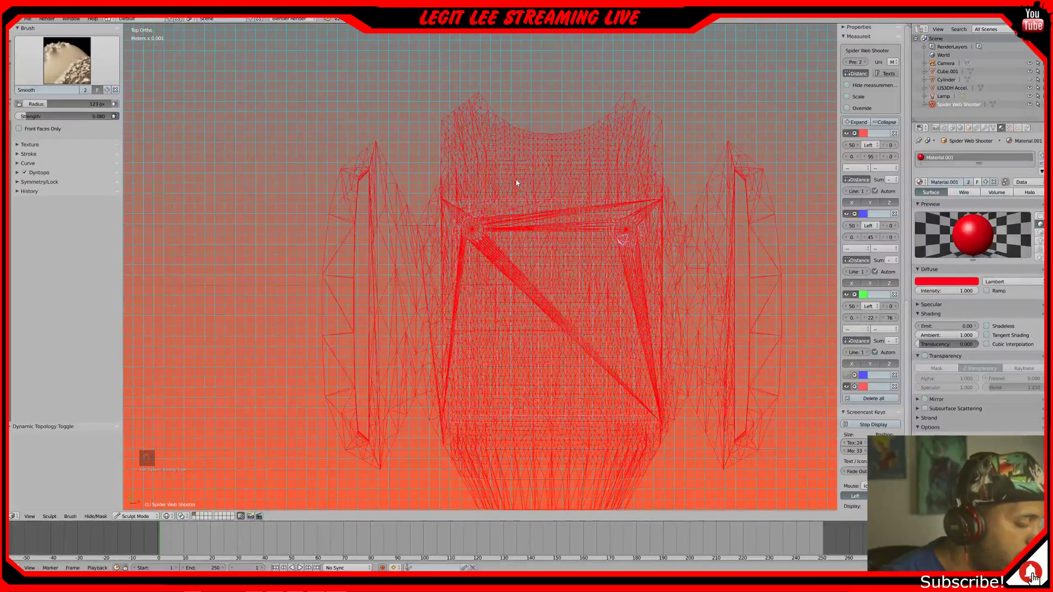
pyautogui.press('z')
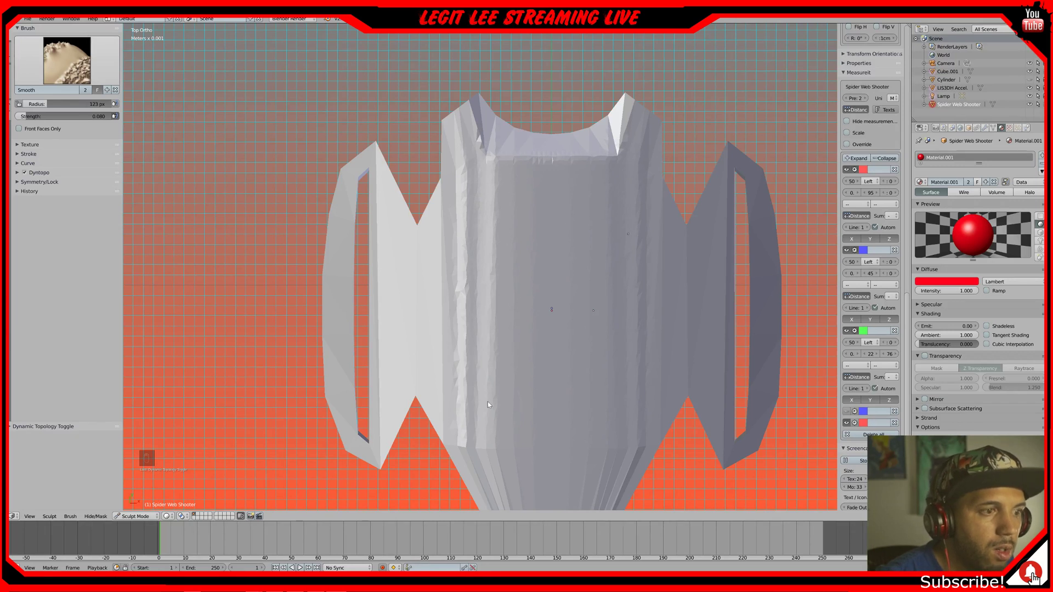
pyautogui.moveTo(558, 228); pyautogui.dragTo(220, 182, button='middle')
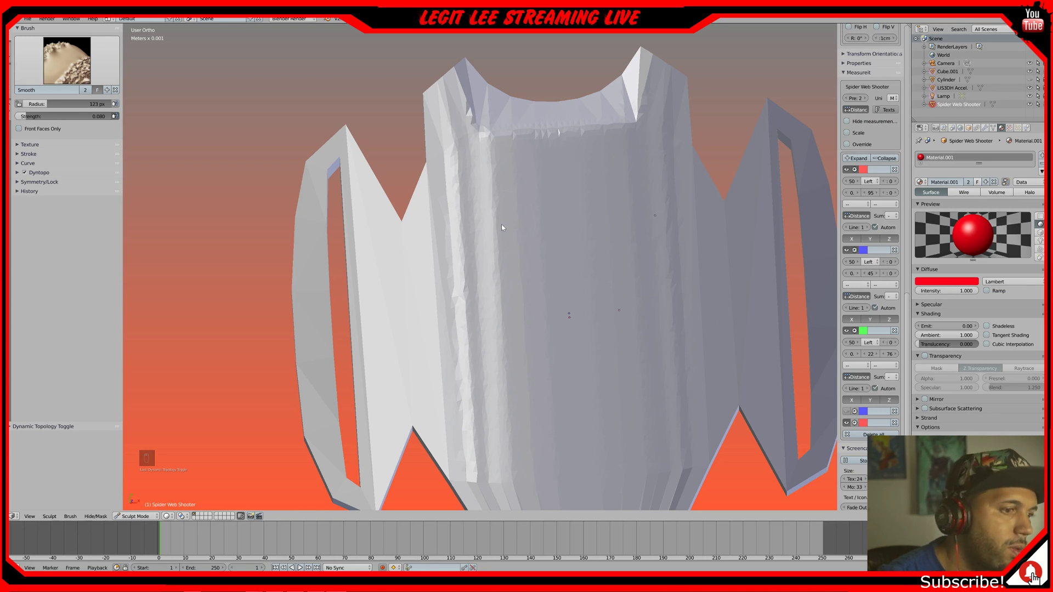
# - Undo the last smoothing and subdividing strokes on the body
pyautogui.hotkey('ctrl', 'z')
pyautogui.hotkey('ctrl', 'z')
pyautogui.hotkey('ctrl', 'z')
pyautogui.hotkey('ctrl', 'z')
pyautogui.hotkey('ctrl', 'z')
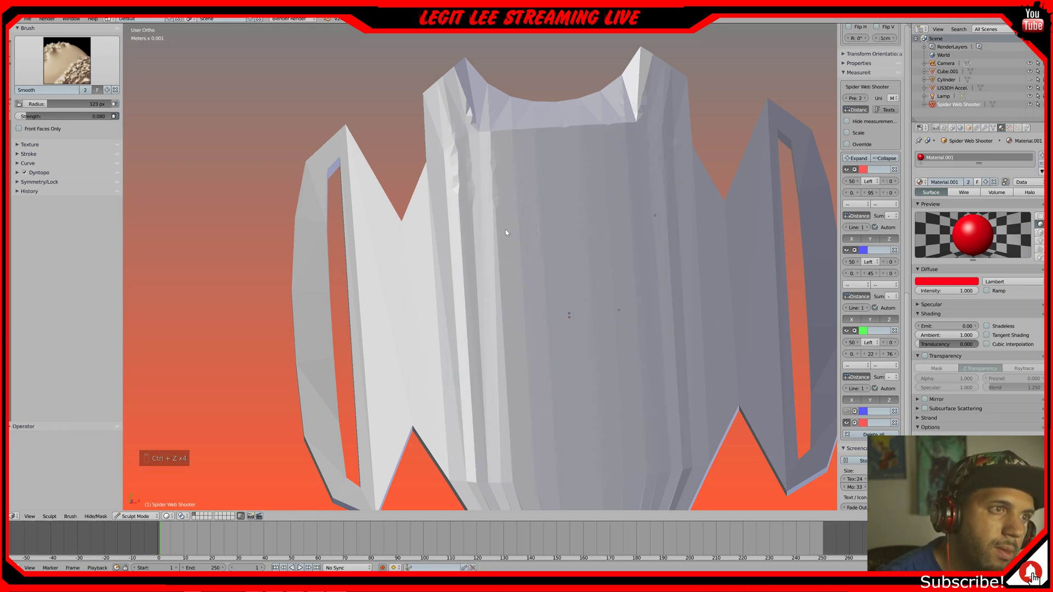
pyautogui.moveTo(554, 286); pyautogui.dragTo(548, 254, button='middle')
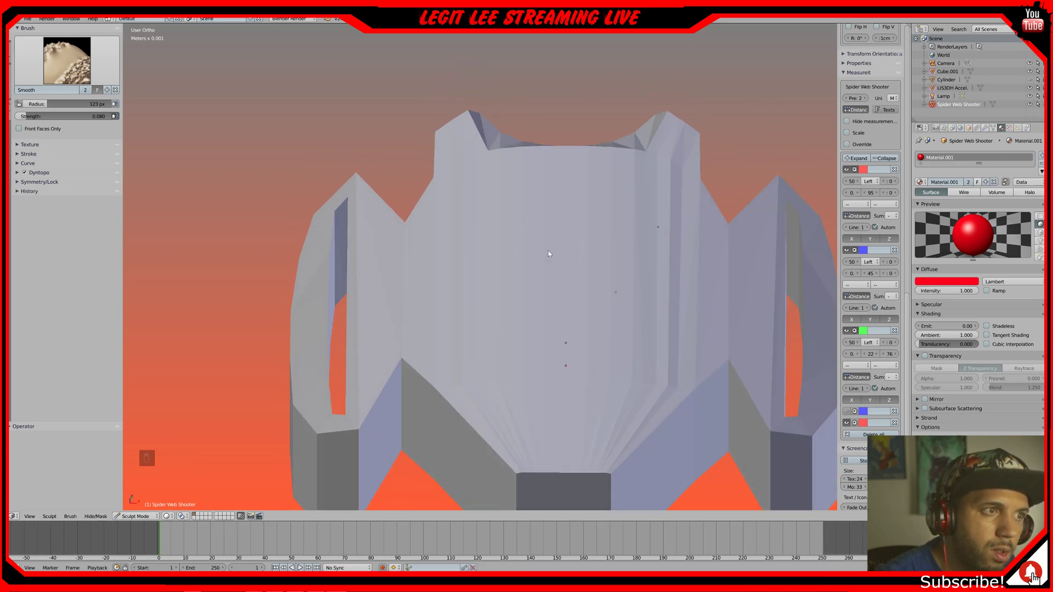
# - Subdivide the body's central face in top view wireframe by brushing over it with the Clay brush at strength 0
pyautogui.click(67, 60)
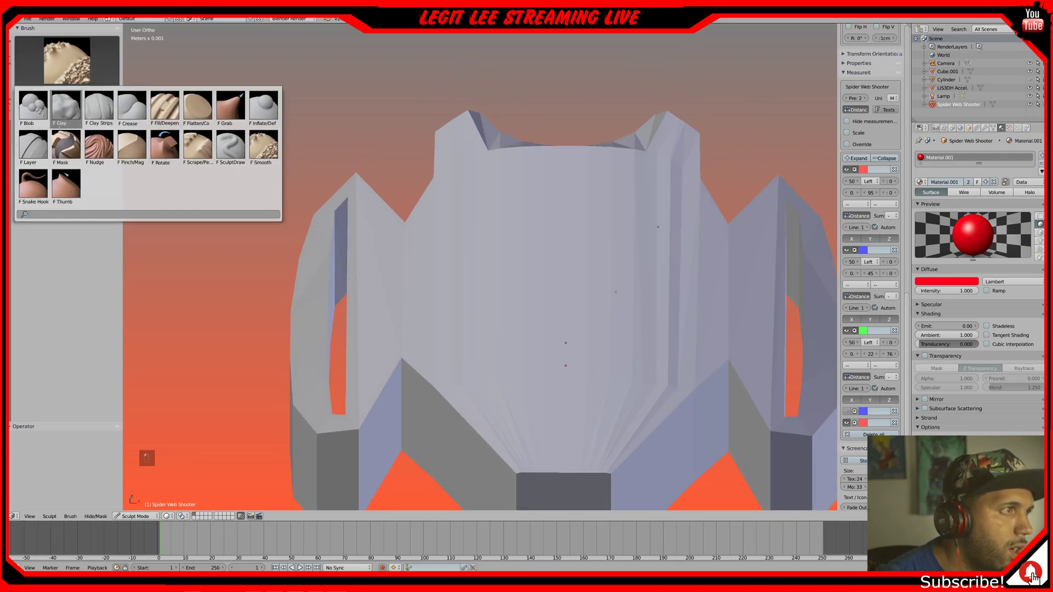
pyautogui.click(67, 112)
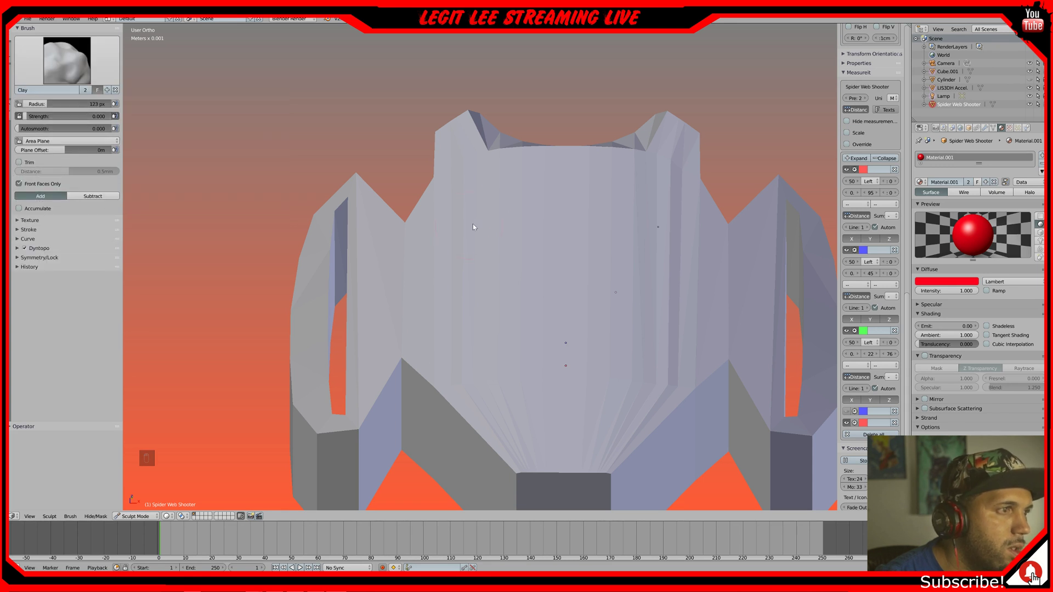
pyautogui.press('z')
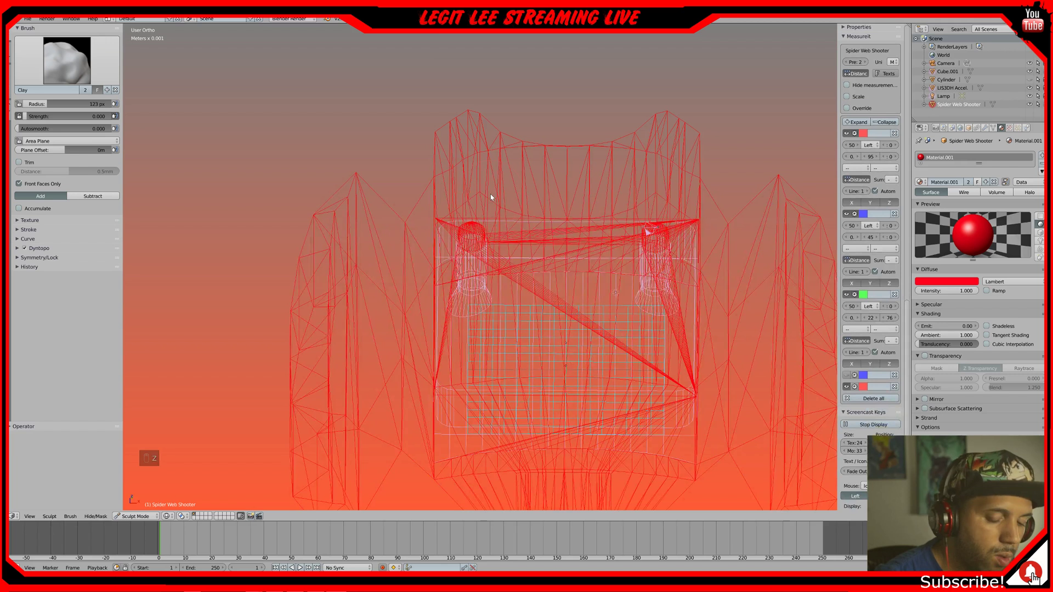
pyautogui.press('KP_7')
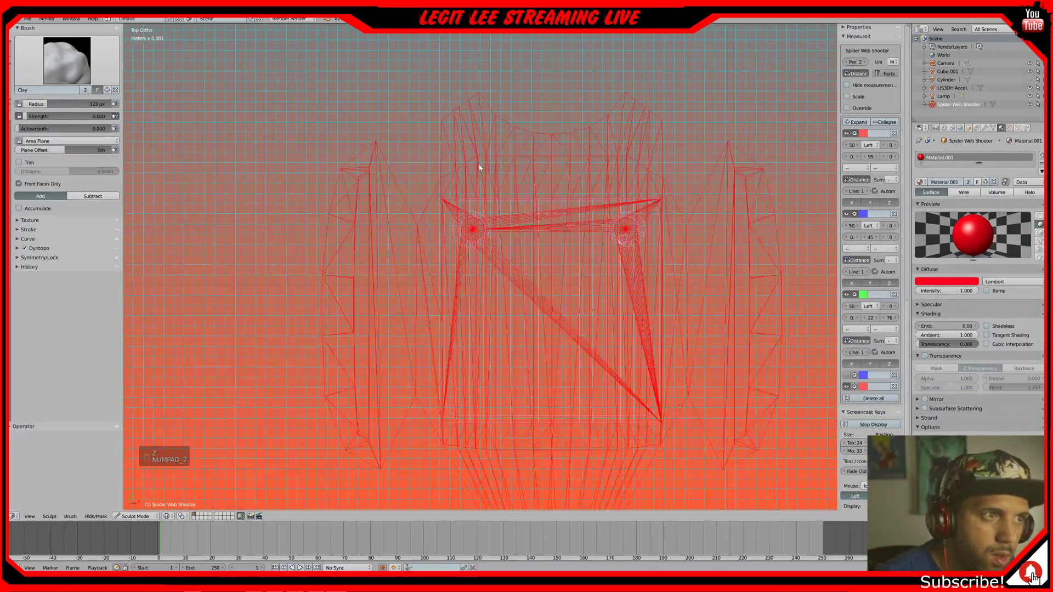
pyautogui.moveTo(477, 164)
pyautogui.mouseDown()
pyautogui.moveTo(587, 181)
pyautogui.moveTo(631, 216)
pyautogui.moveTo(618, 237)
pyautogui.moveTo(472, 247)
pyautogui.moveTo(506, 305)
pyautogui.moveTo(644, 330)
pyautogui.moveTo(498, 379)
pyautogui.moveTo(472, 407)
pyautogui.moveTo(510, 424)
pyautogui.moveTo(603, 430)
pyautogui.moveTo(477, 433)
pyautogui.moveTo(458, 391)
pyautogui.mouseUp()
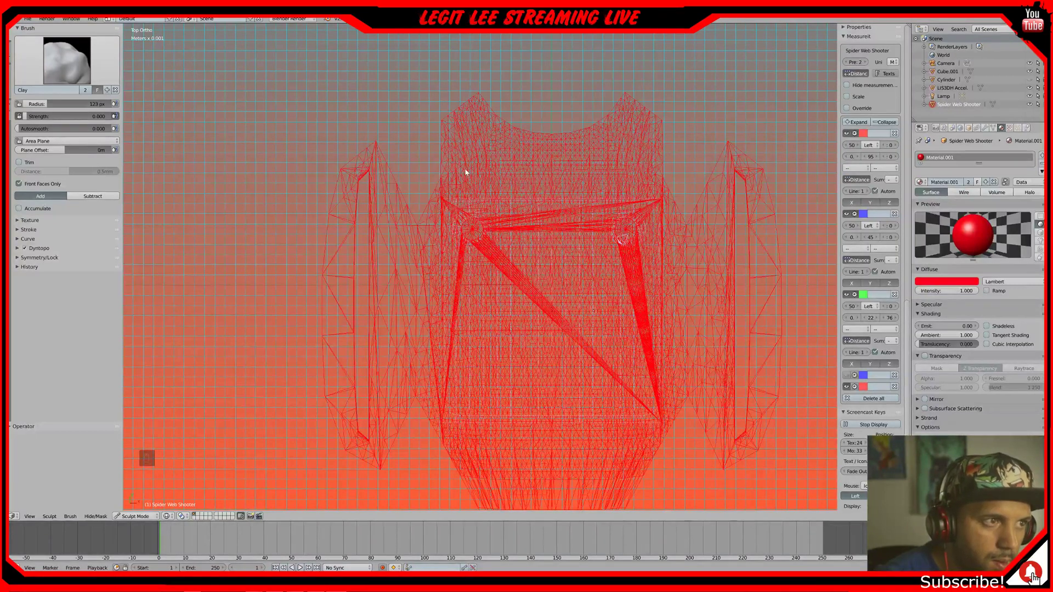
pyautogui.moveTo(608, 174)
pyautogui.mouseDown()
pyautogui.moveTo(527, 236)
pyautogui.moveTo(453, 265)
pyautogui.moveTo(547, 305)
pyautogui.mouseUp()
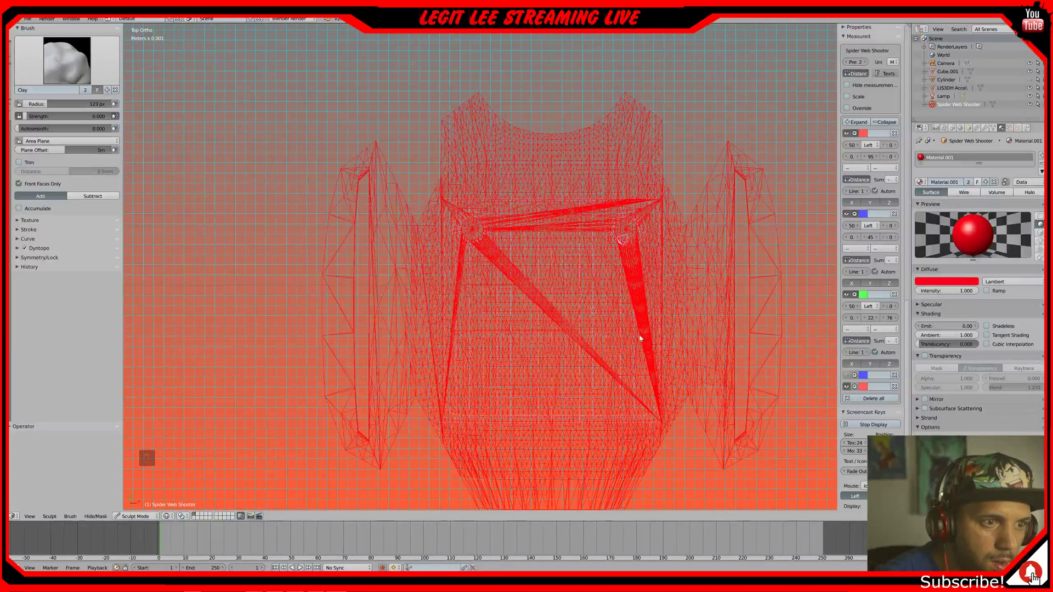
pyautogui.moveTo(474, 386)
pyautogui.mouseDown()
pyautogui.moveTo(586, 391)
pyautogui.moveTo(619, 420)
pyautogui.mouseUp()
pyautogui.moveTo(526, 434)
pyautogui.mouseDown()
pyautogui.moveTo(475, 437)
pyautogui.moveTo(536, 447)
pyautogui.moveTo(633, 425)
pyautogui.mouseUp()
pyautogui.moveTo(532, 411)
pyautogui.mouseDown()
pyautogui.moveTo(602, 313)
pyautogui.moveTo(467, 292)
pyautogui.mouseUp()
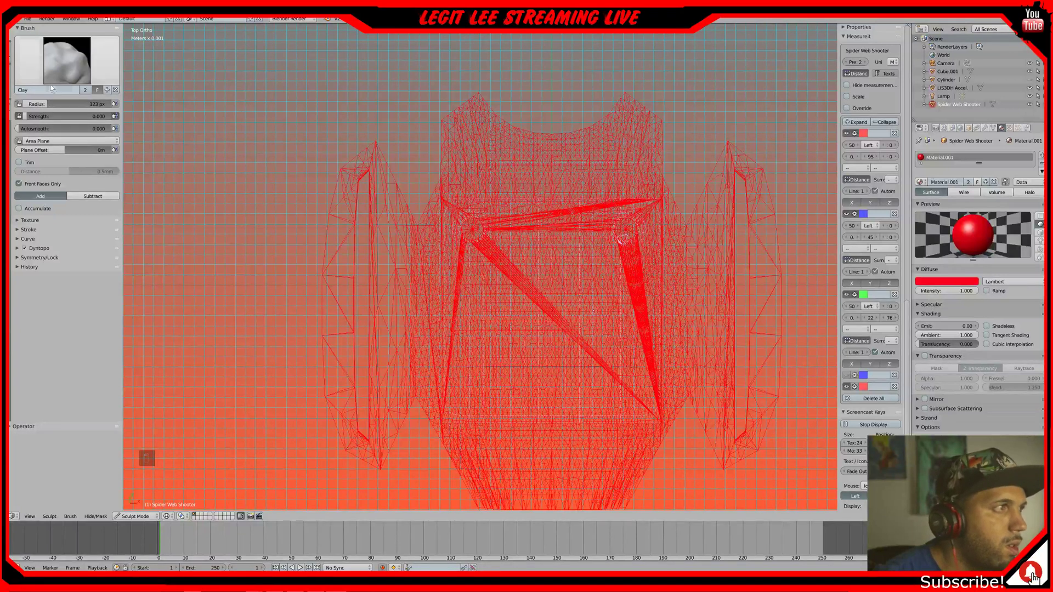
# - Switch to the Smooth brush and inspect the body's surface from several angles in solid shading
pyautogui.click(66, 64)
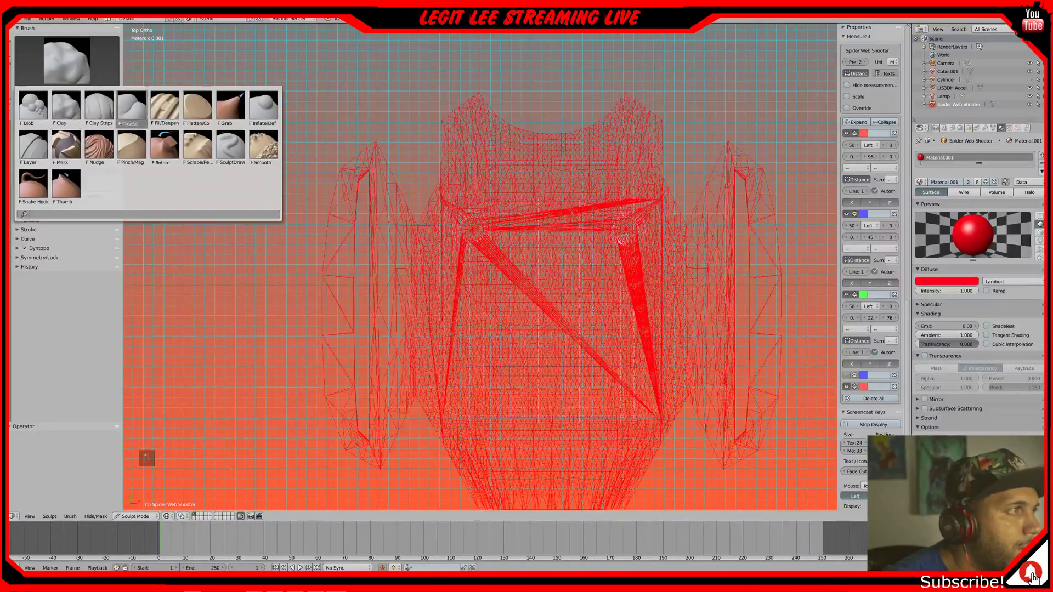
pyautogui.click(263, 145)
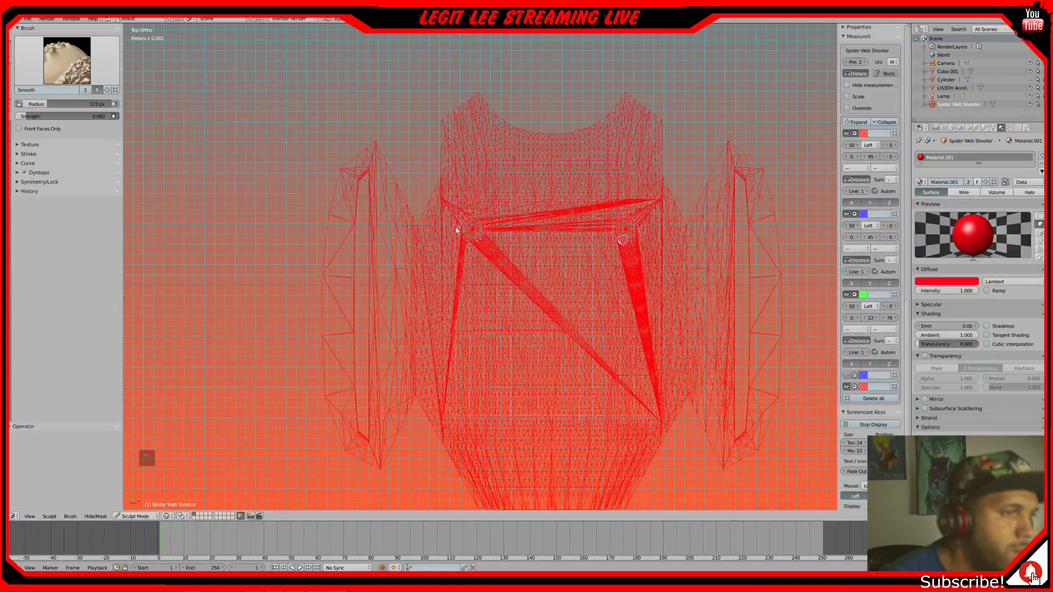
pyautogui.press('z')
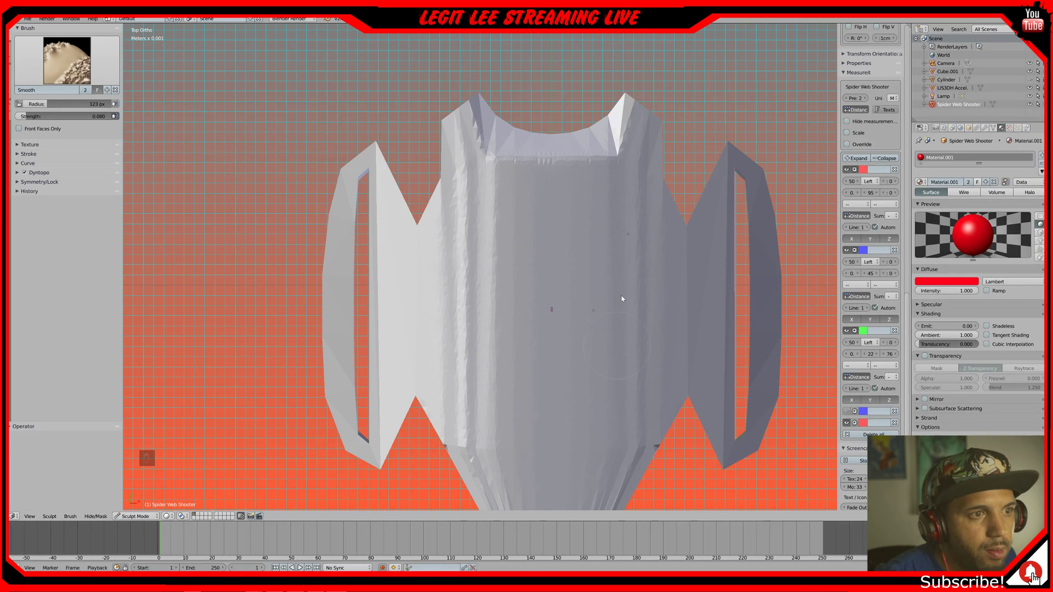
pyautogui.moveTo(611, 298); pyautogui.dragTo(550, 259, button='middle')
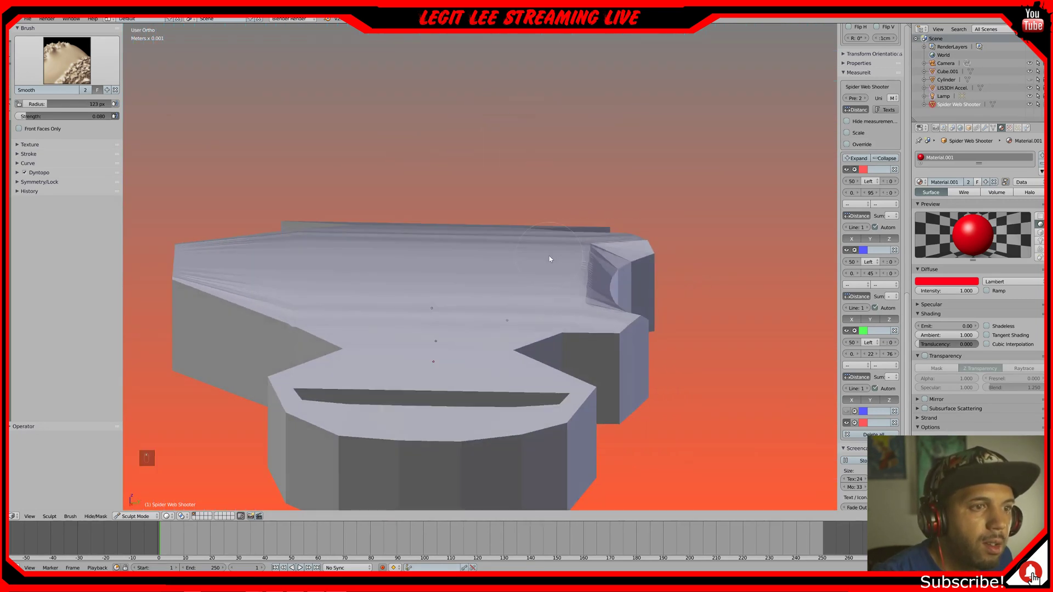
pyautogui.moveTo(275, 259); pyautogui.dragTo(509, 257, button='middle')
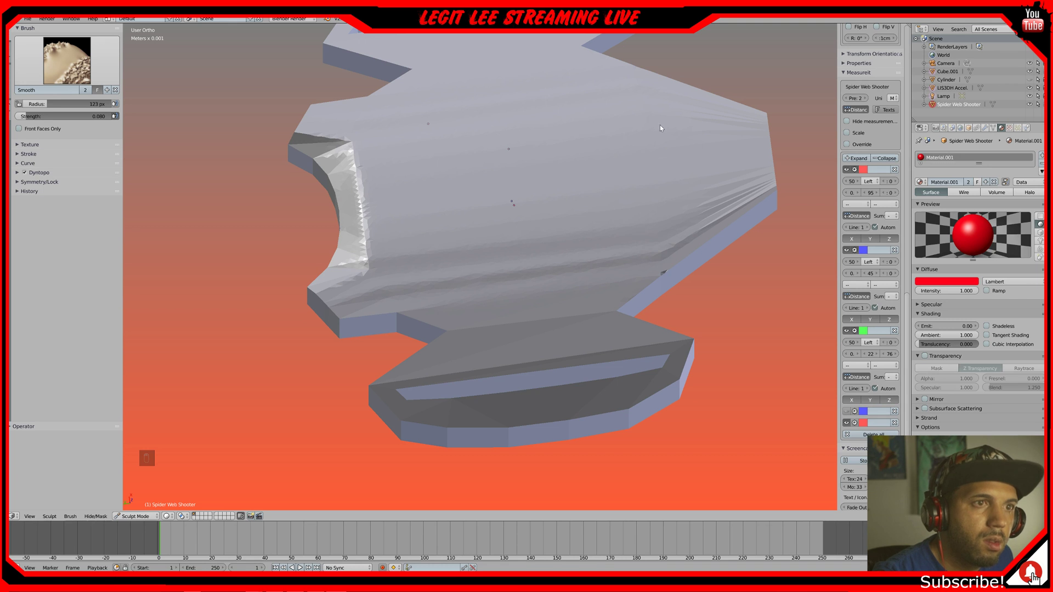
pyautogui.moveTo(732, 162)
pyautogui.mouseDown(button='middle')
pyautogui.moveTo(618, 180)
pyautogui.moveTo(582, 147)
pyautogui.moveTo(583, 131)
pyautogui.moveTo(587, 155)
pyautogui.moveTo(604, 158)
pyautogui.moveTo(656, 124)
pyautogui.moveTo(635, 142)
pyautogui.mouseUp(button='middle')
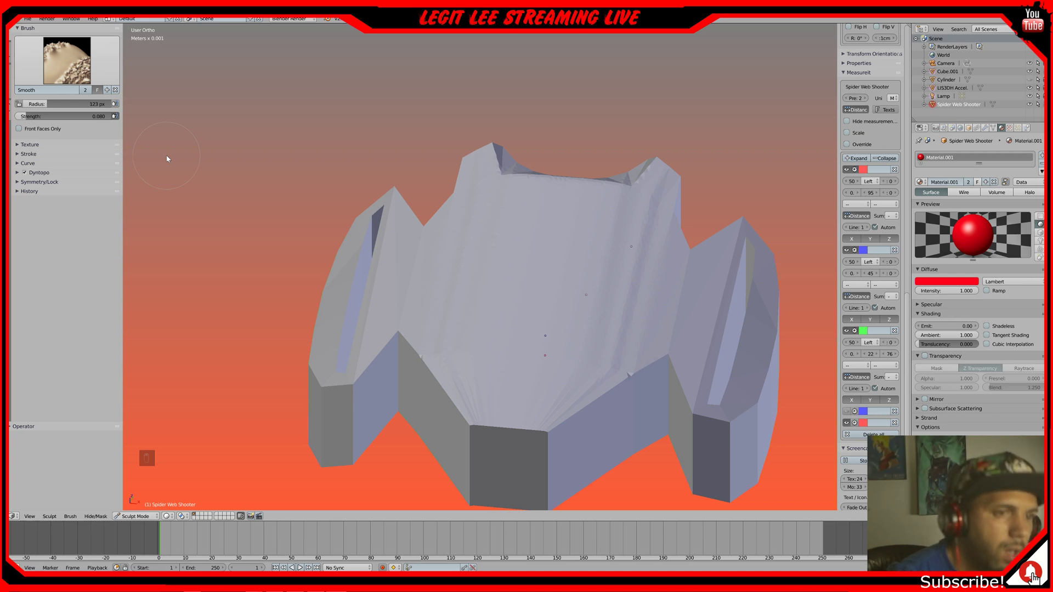
pyautogui.moveTo(176, 160); pyautogui.dragTo(436, 175, button='middle')
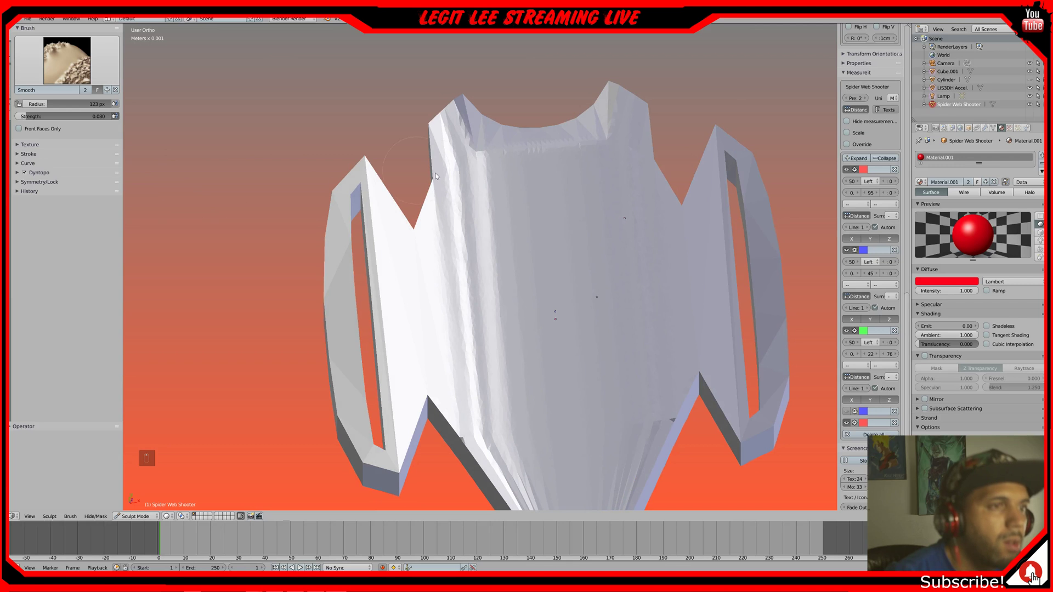
pyautogui.moveTo(664, 304); pyautogui.dragTo(601, 305, button='middle')
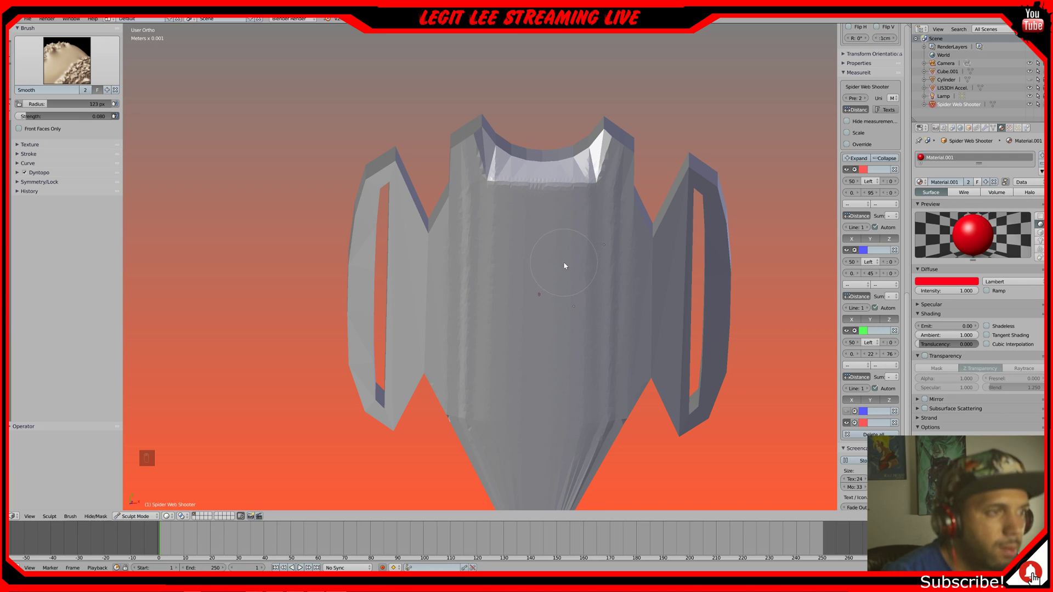
pyautogui.moveTo(562, 263); pyautogui.dragTo(309, 214, button='middle')
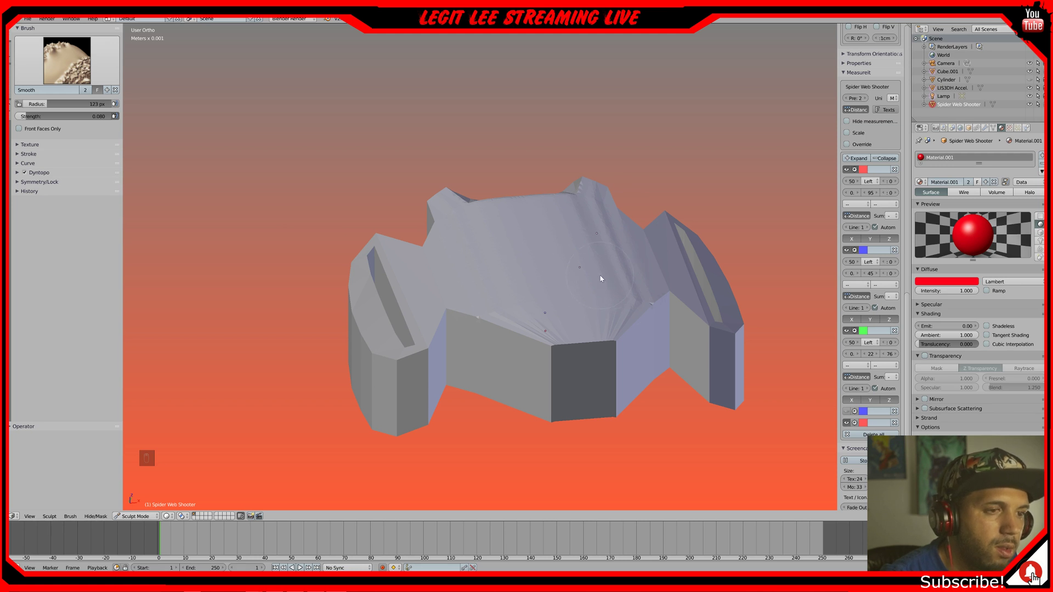
pyautogui.press('KP_1')
pyautogui.moveTo(600, 278); pyautogui.dragTo(587, 304, button='middle')
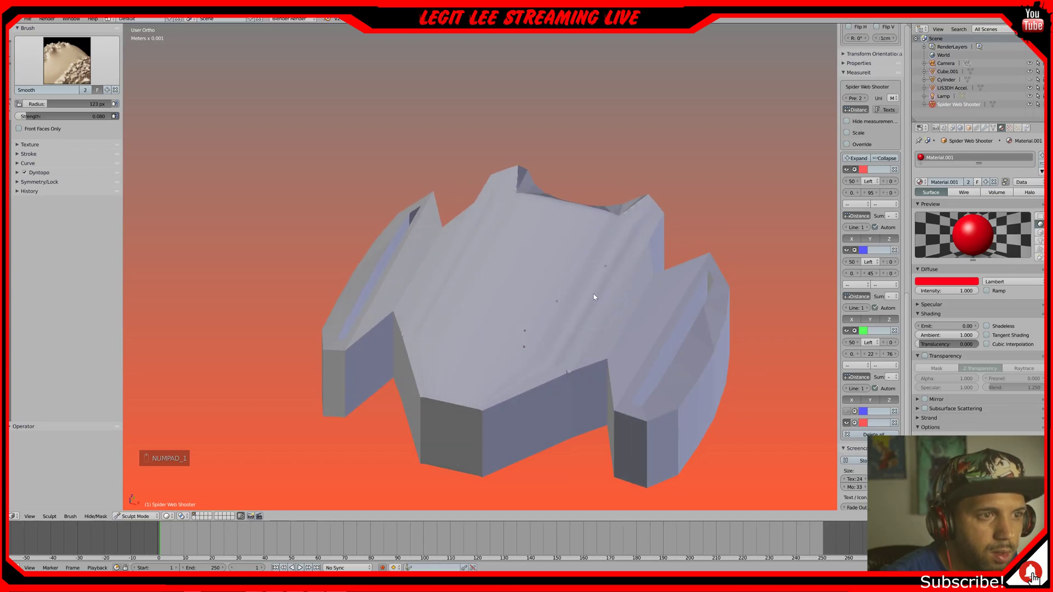
# - Examine the density of the body's subdivided mesh in wireframe and in Edit Mode
pyautogui.press('z')
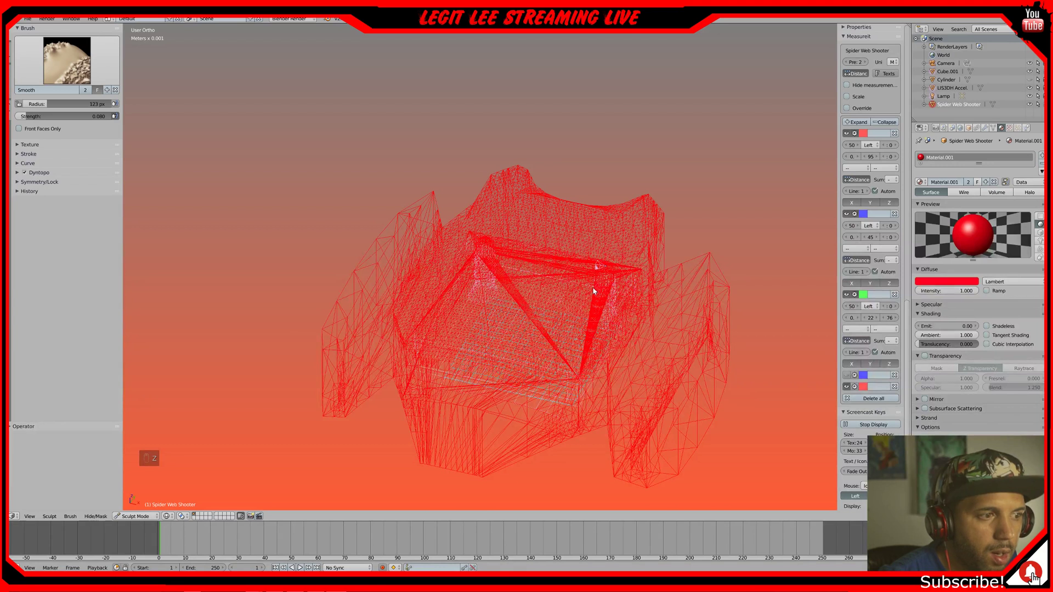
pyautogui.scroll(1, 593, 291)
pyautogui.press('z')
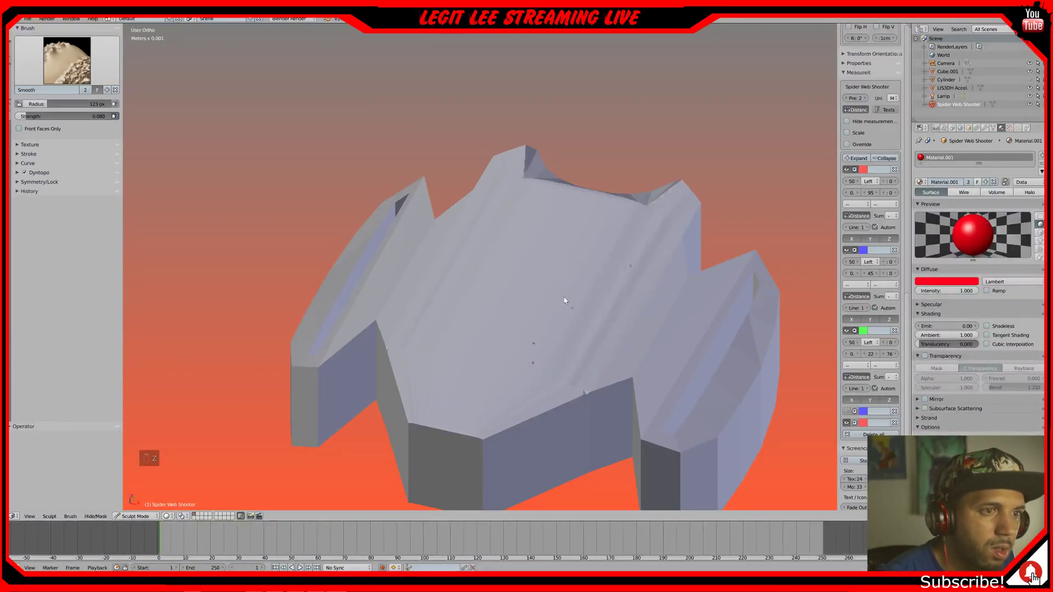
pyautogui.click(135, 516)
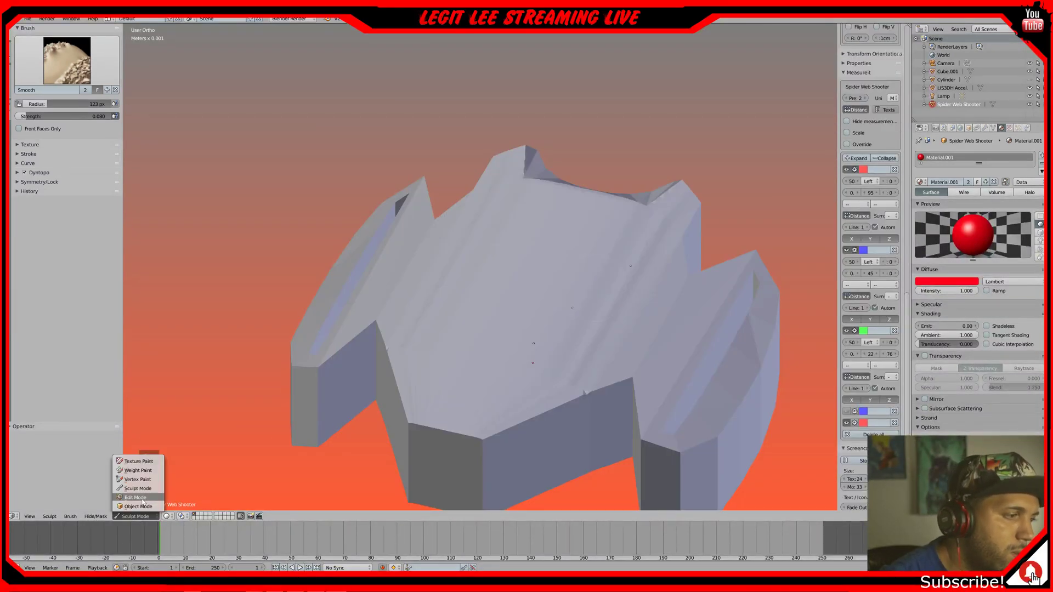
pyautogui.click(132, 500)
pyautogui.moveTo(597, 311)
pyautogui.mouseDown(button='middle')
pyautogui.moveTo(608, 345)
pyautogui.moveTo(610, 305)
pyautogui.moveTo(595, 301)
pyautogui.mouseUp(button='middle')
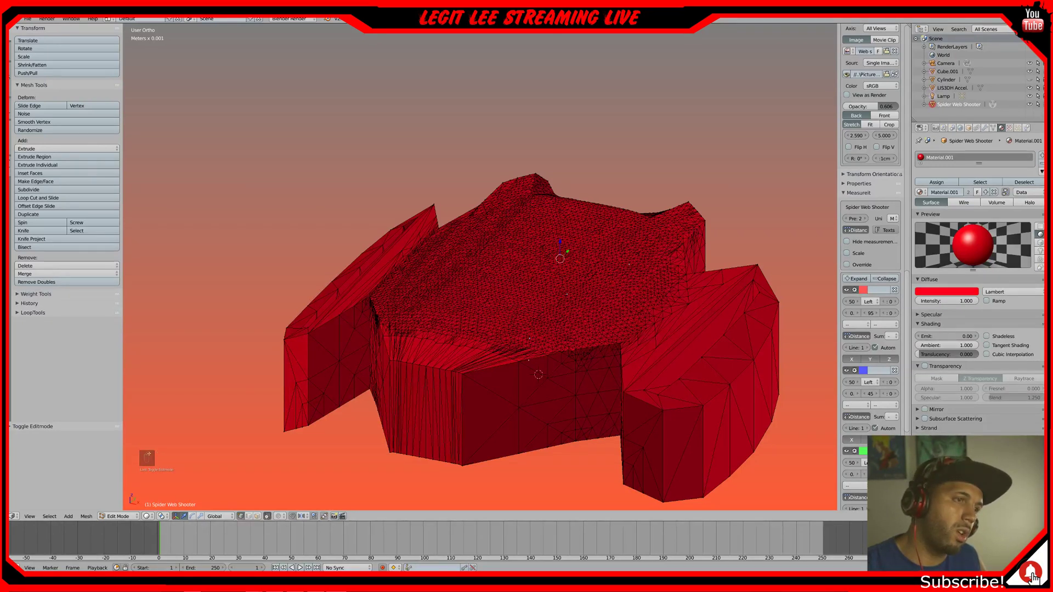
# - Return to Sculpt Mode and undo the sculpting strokes on the body back to before Dyntopo was enabled
pyautogui.click(125, 519)
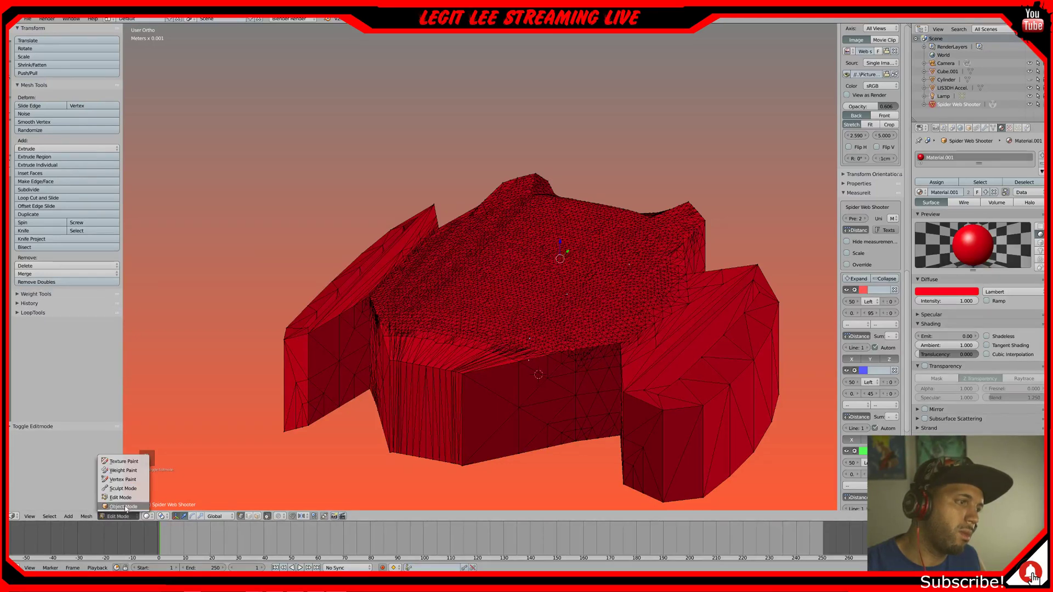
pyautogui.click(122, 488)
pyautogui.hotkey('ctrl', 'z')
pyautogui.hotkey('ctrl', 'z')
pyautogui.hotkey('ctrl', 'z')
pyautogui.hotkey('ctrl', 'z')
pyautogui.hotkey('ctrl', 'z')
pyautogui.hotkey('ctrl', 'z')
pyautogui.hotkey('ctrl', 'z')
pyautogui.hotkey('ctrl', 'z')
pyautogui.hotkey('ctrl', 'z')
pyautogui.hotkey('ctrl', 'z')
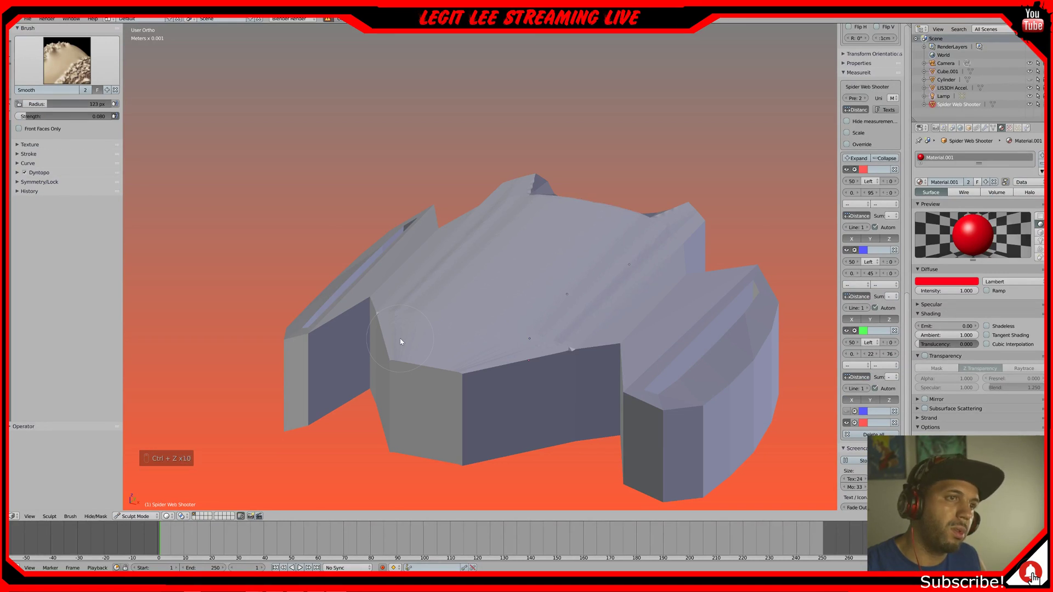
pyautogui.hotkey('ctrl', 'z')
pyautogui.hotkey('ctrl', 'z')
pyautogui.hotkey('ctrl', 'z')
pyautogui.hotkey('ctrl', 'z')
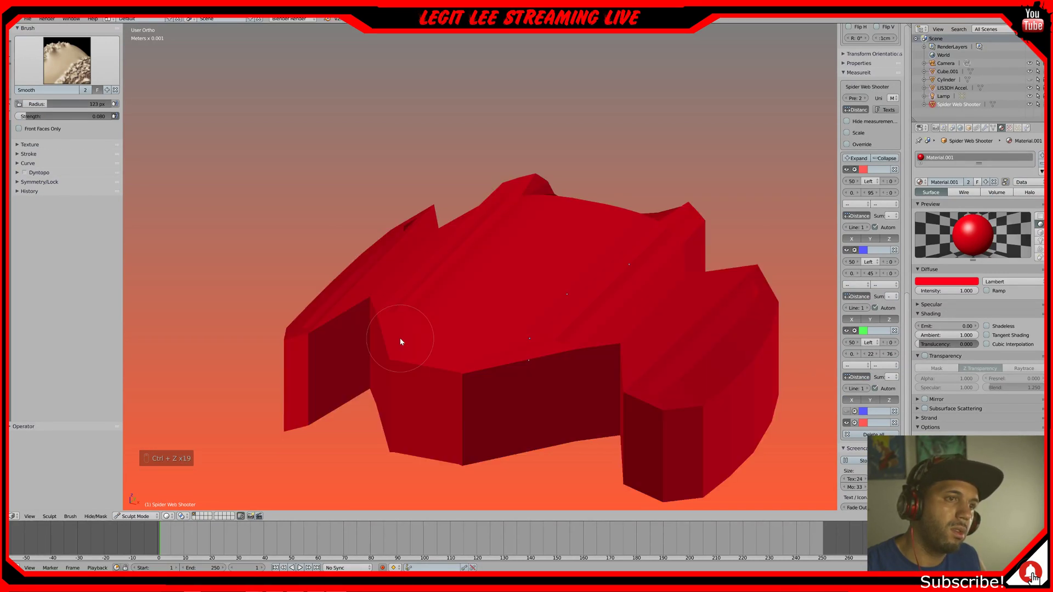
# - Switch the Spider Web Shooter from Sculpt Mode to Object Mode
pyautogui.moveTo(395, 341); pyautogui.dragTo(403, 370, button='middle')
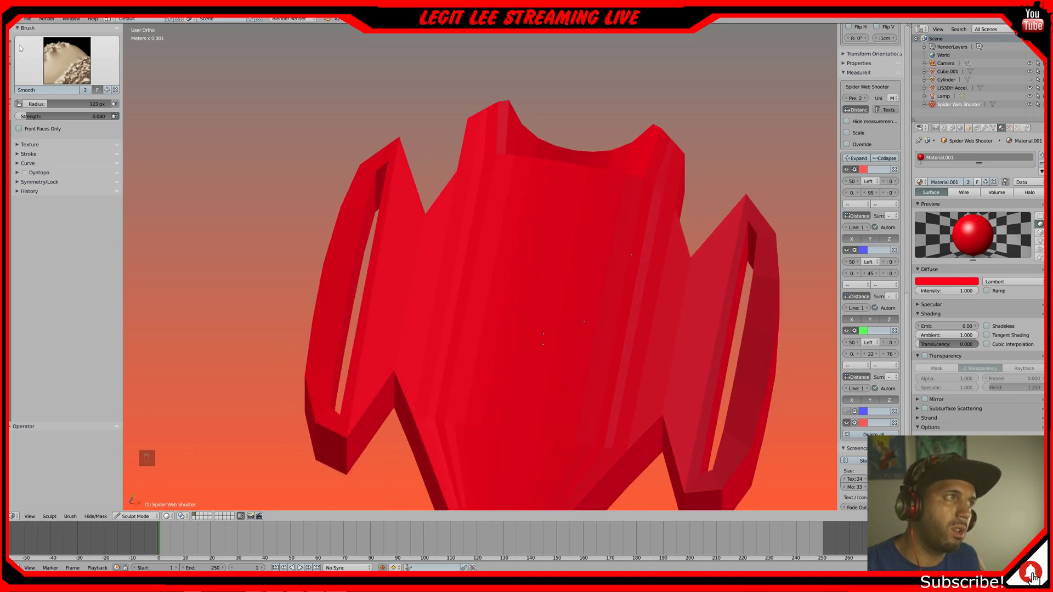
pyautogui.click(138, 516)
pyautogui.click(140, 511)
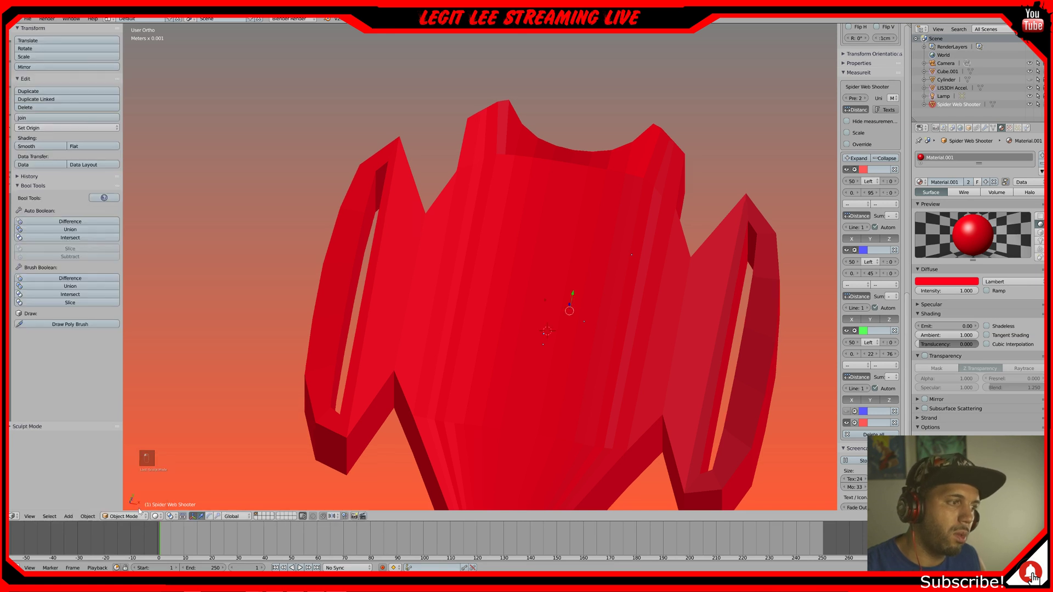
pyautogui.scroll(-1, 734, 247)
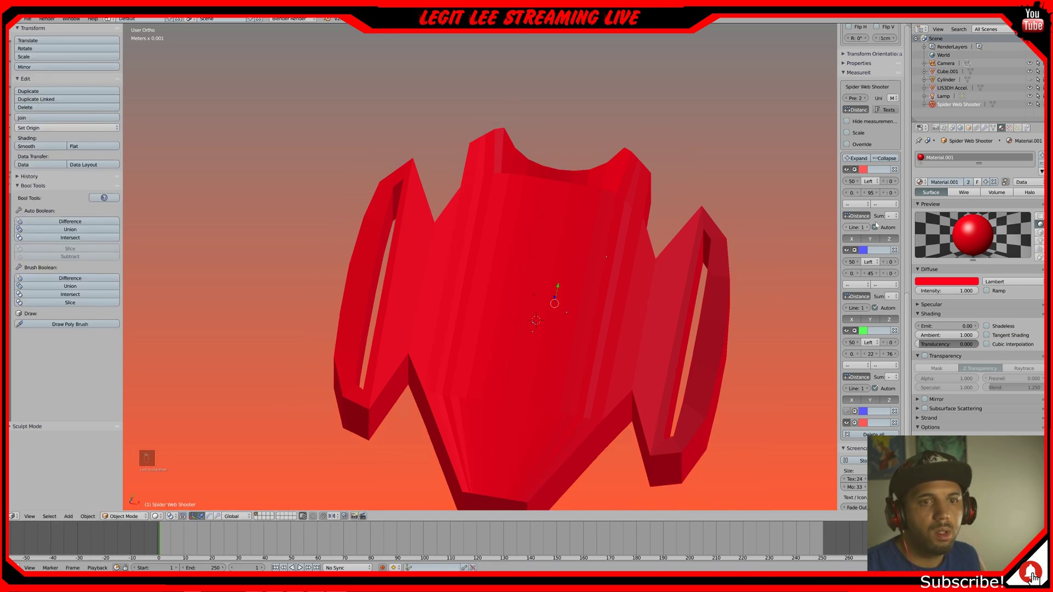
# - Try a Catmull-Clark Subdivision Surface modifier on the Spider Web Shooter and undo it
pyautogui.click(985, 128)
pyautogui.click(957, 156)
pyautogui.click(952, 88)
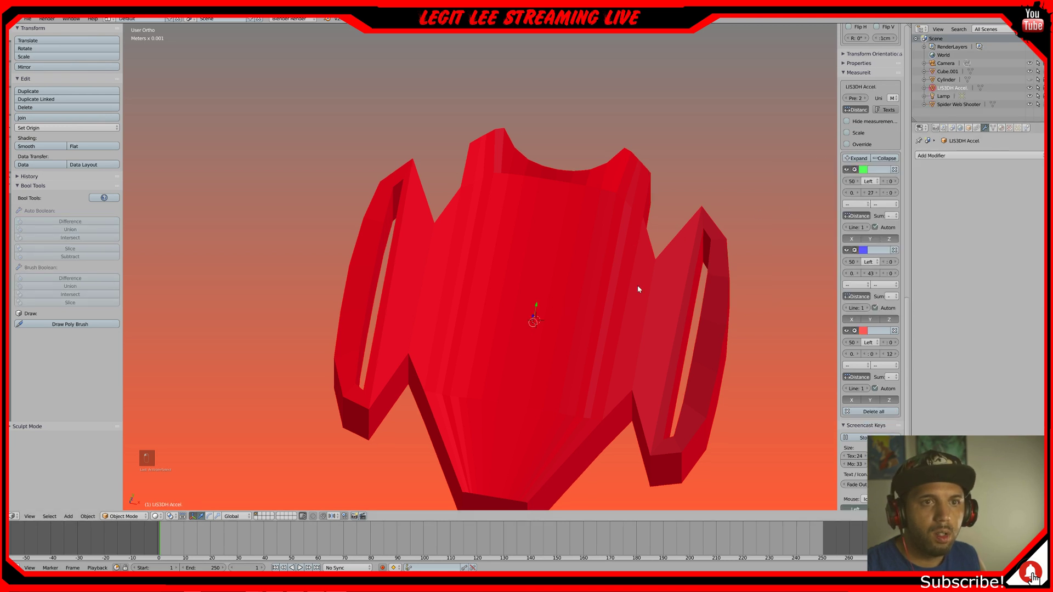
pyautogui.rightClick(677, 269)
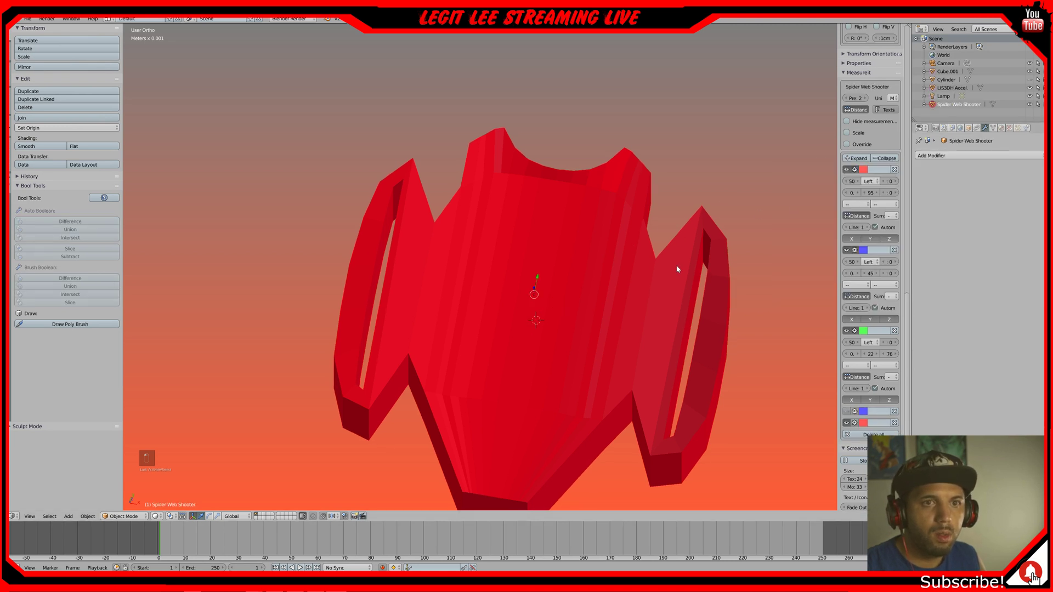
pyautogui.click(960, 128)
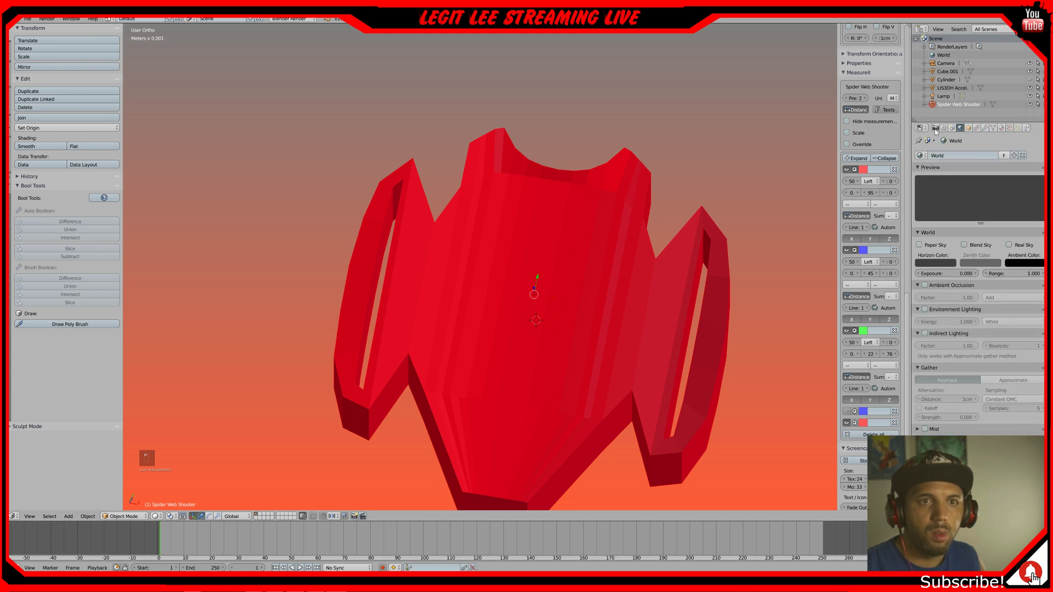
pyautogui.click(1000, 129)
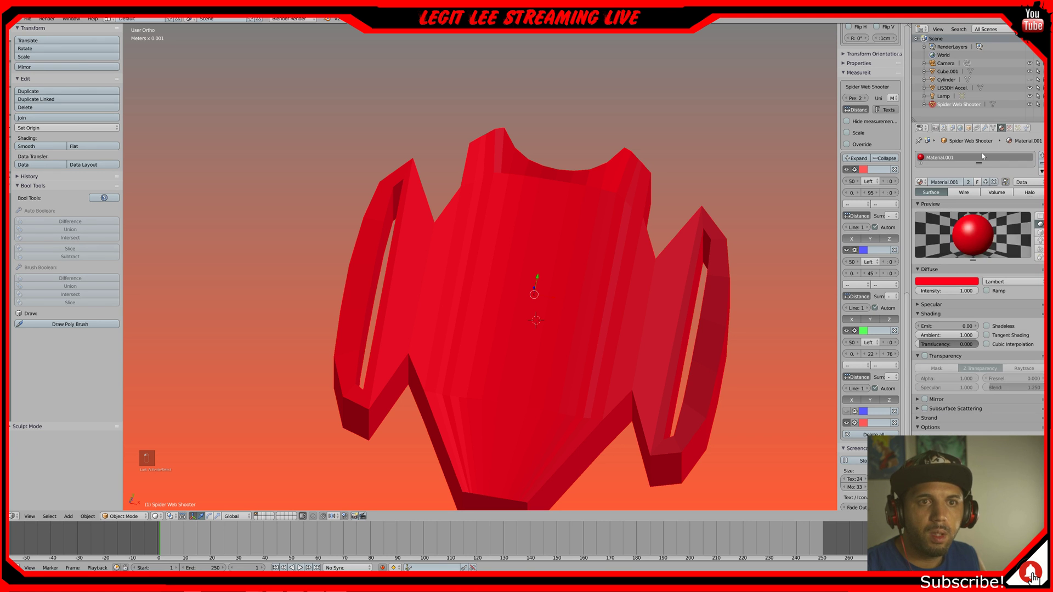
pyautogui.click(985, 128)
pyautogui.click(977, 155)
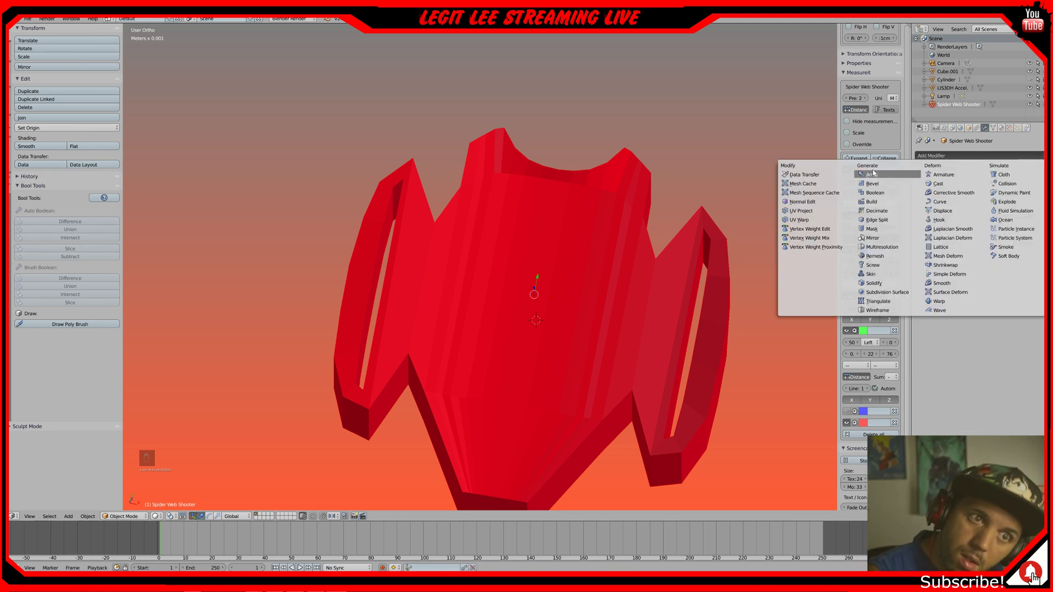
pyautogui.click(884, 293)
pyautogui.moveTo(678, 291); pyautogui.dragTo(652, 169, button='middle')
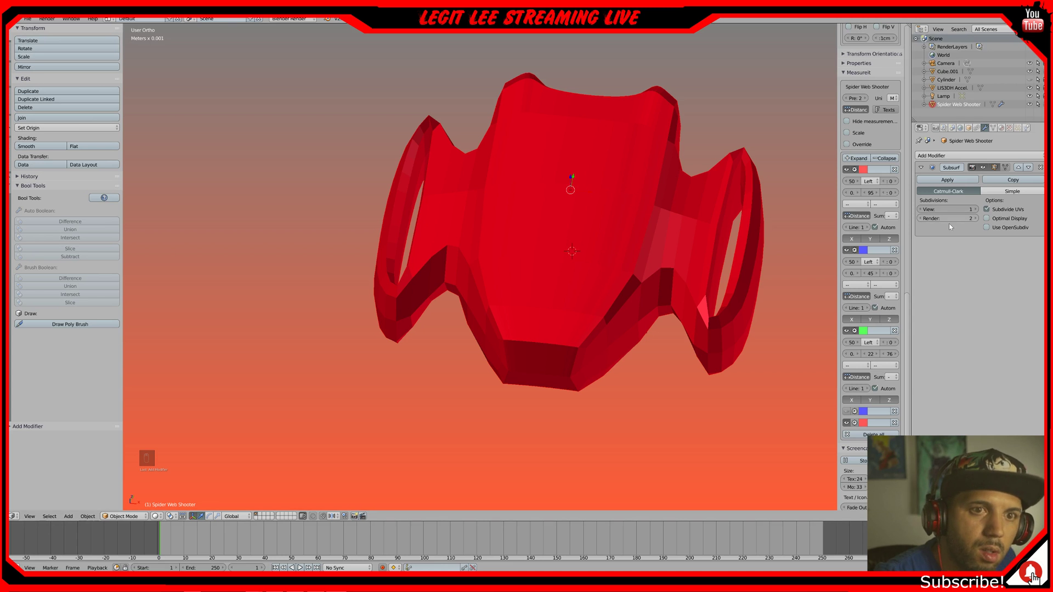
pyautogui.hotkey('ctrl', 'z')
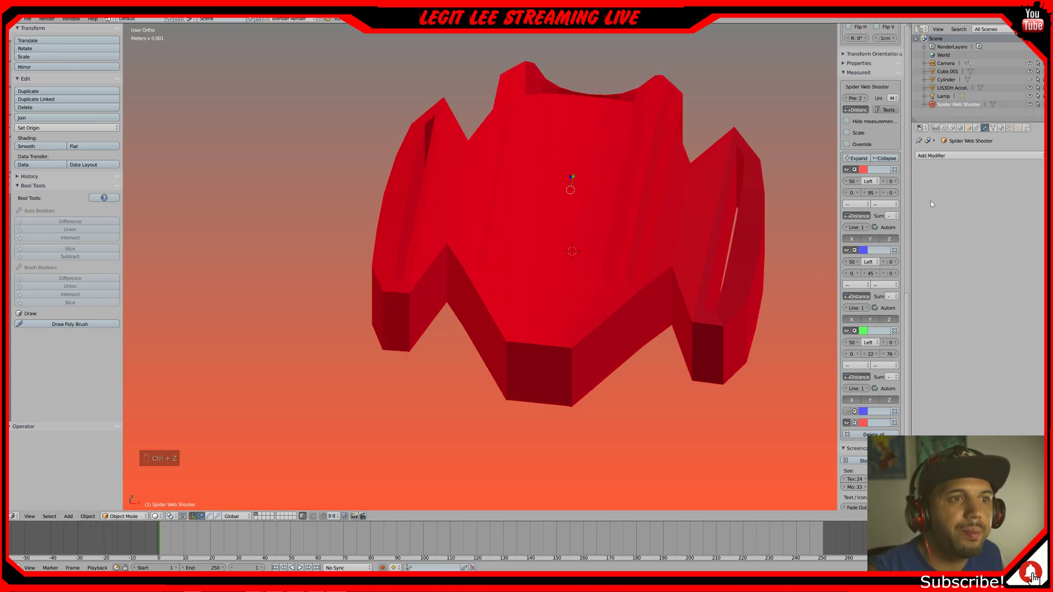
# - Display the model in wireframe so the parts inside the Spider Web Shooter body can be seen
pyautogui.moveTo(604, 207); pyautogui.dragTo(586, 224, button='middle')
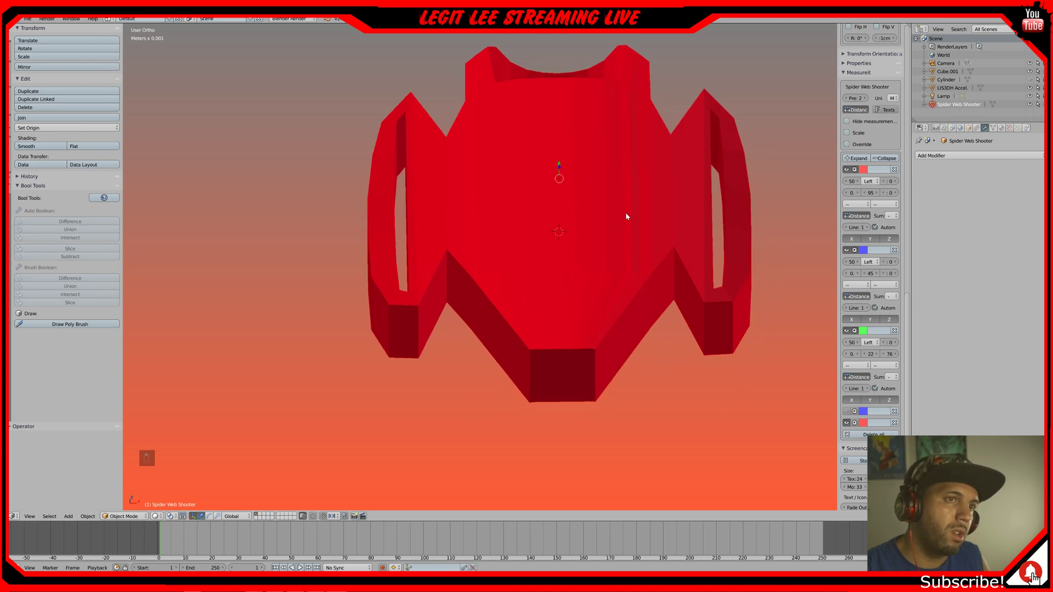
pyautogui.click(645, 216)
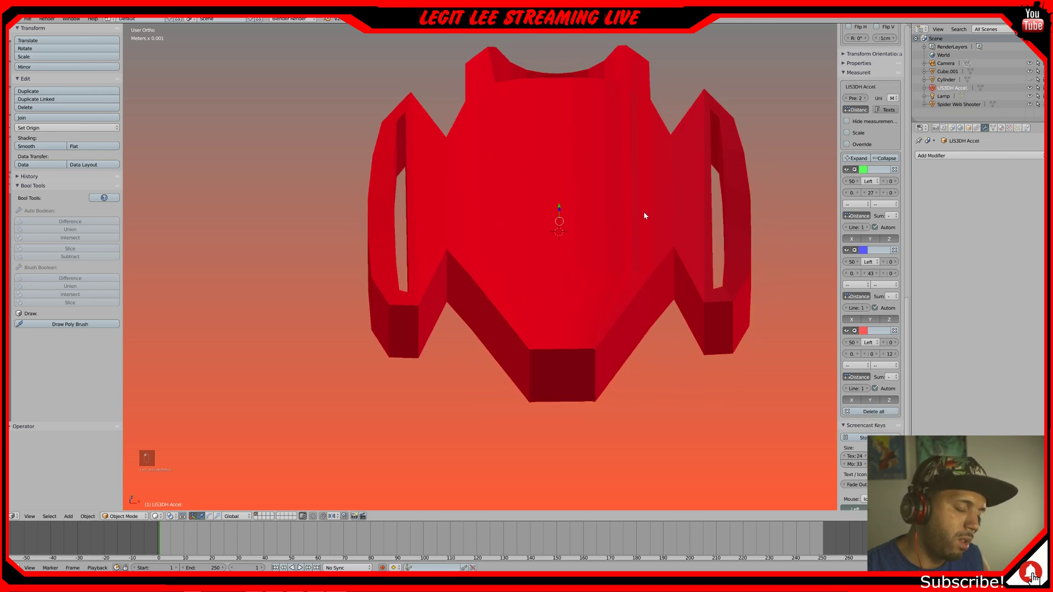
pyautogui.press('KP_1')
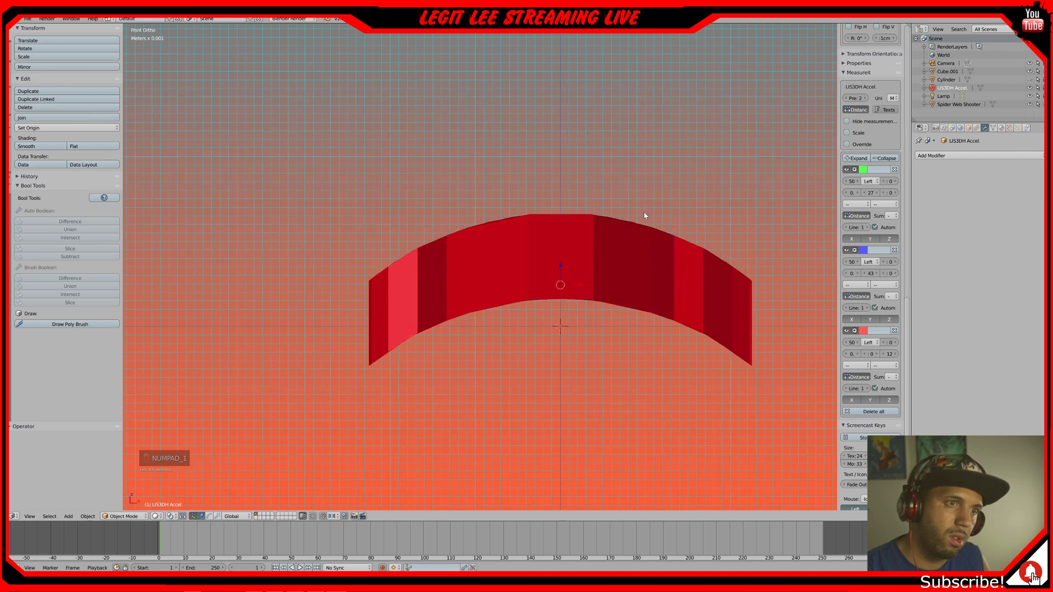
pyautogui.press('z')
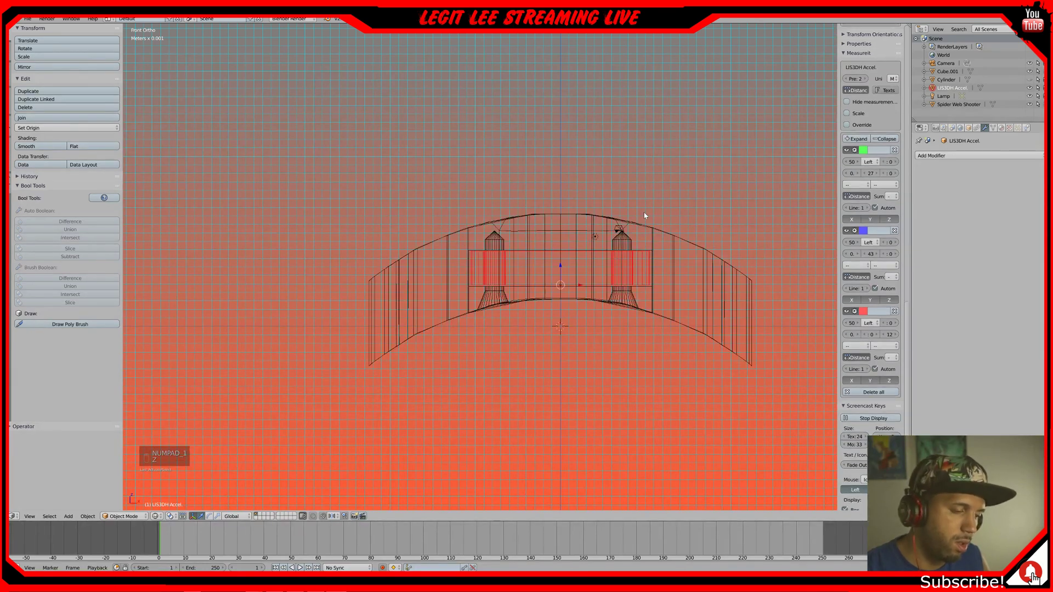
pyautogui.scroll(3, 647, 216)
pyautogui.moveTo(679, 214); pyautogui.dragTo(601, 252, button='middle')
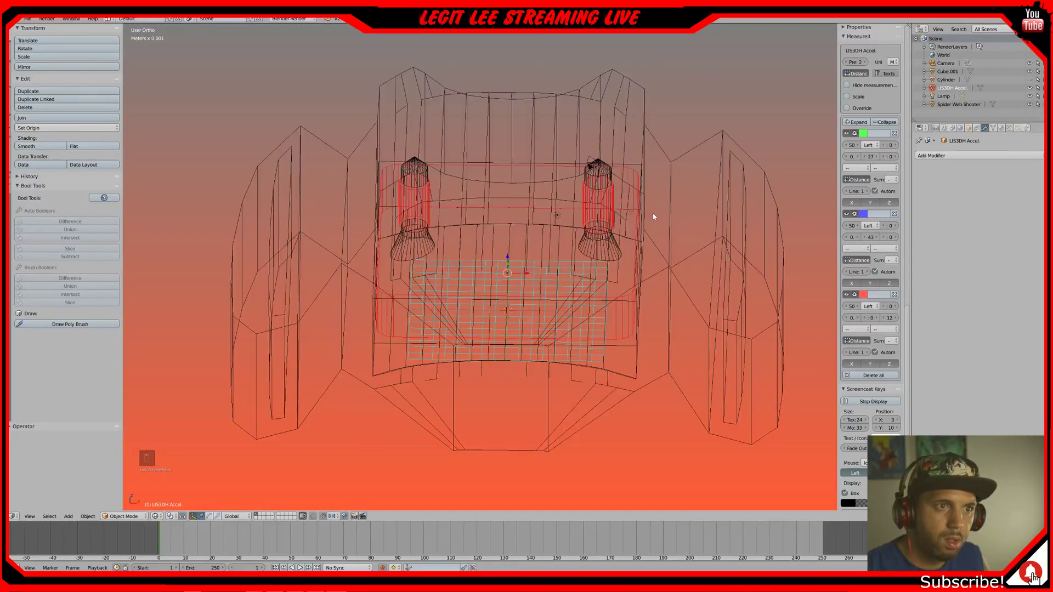
# - Select the Spider Web Shooter body instead of the LIS3DH Accel part and open its mesh in Edit Mode
pyautogui.press('Tab')
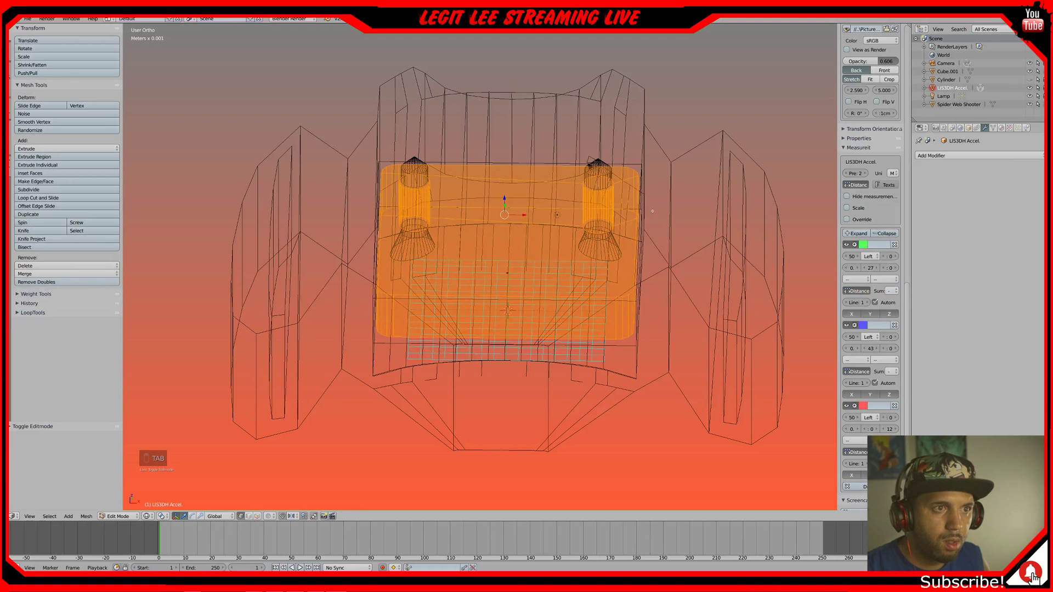
pyautogui.press('Tab')
pyautogui.rightClick(673, 198)
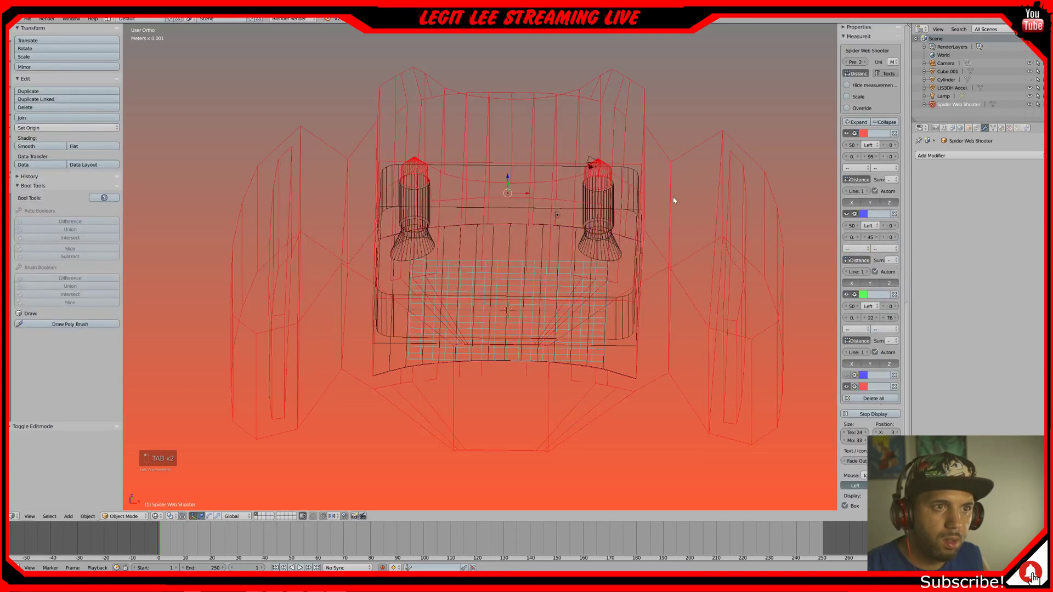
pyautogui.press('Tab')
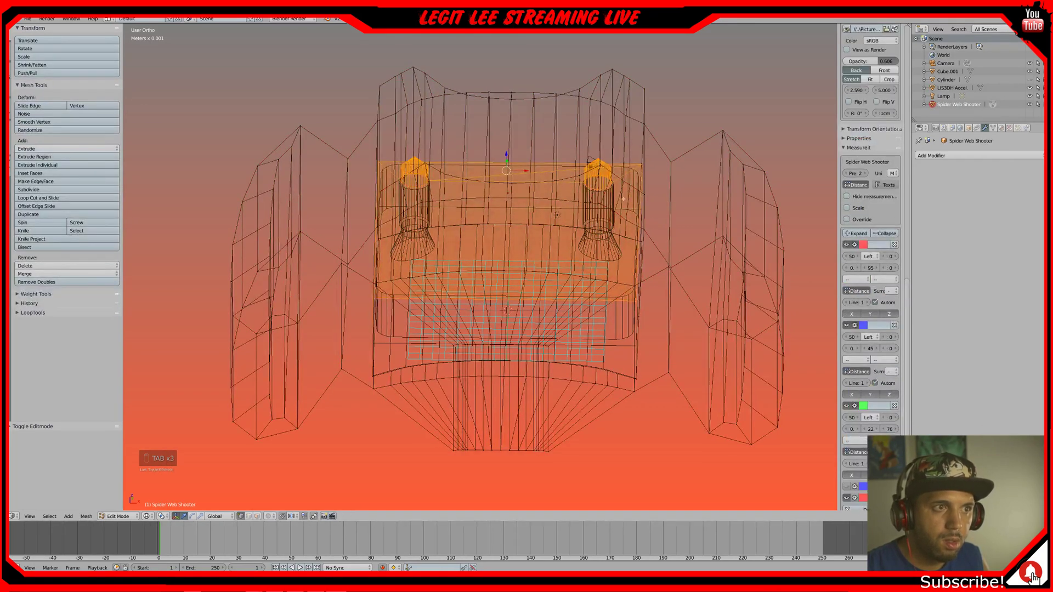
# - Deselect the whole mesh, switch to edge selection and return the Spider Web Shooter body to solid shading
pyautogui.moveTo(613, 202); pyautogui.dragTo(614, 185, button='middle')
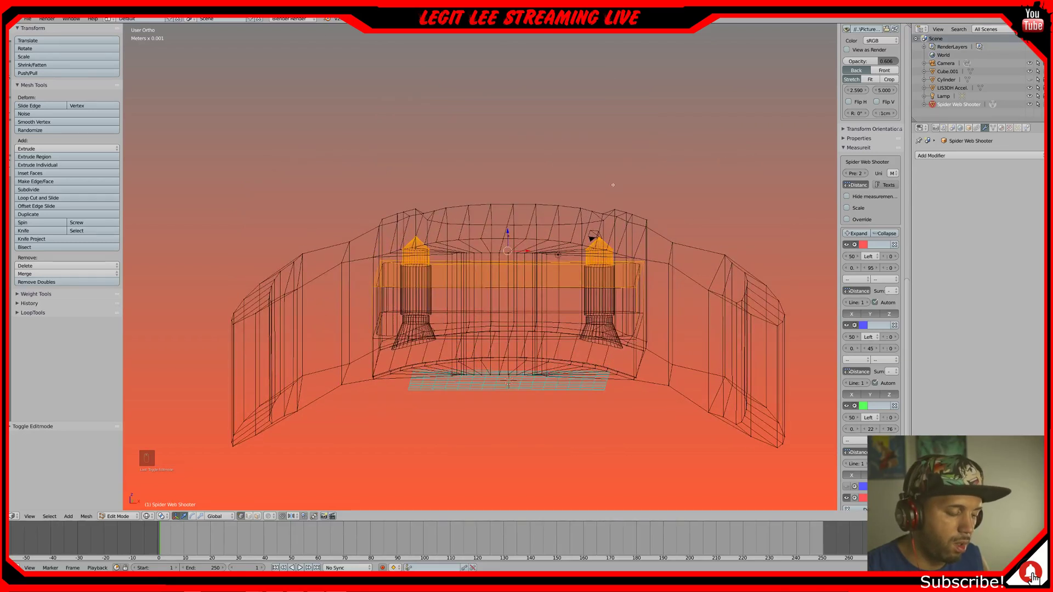
pyautogui.press('a')
pyautogui.moveTo(613, 185); pyautogui.dragTo(614, 195, button='middle')
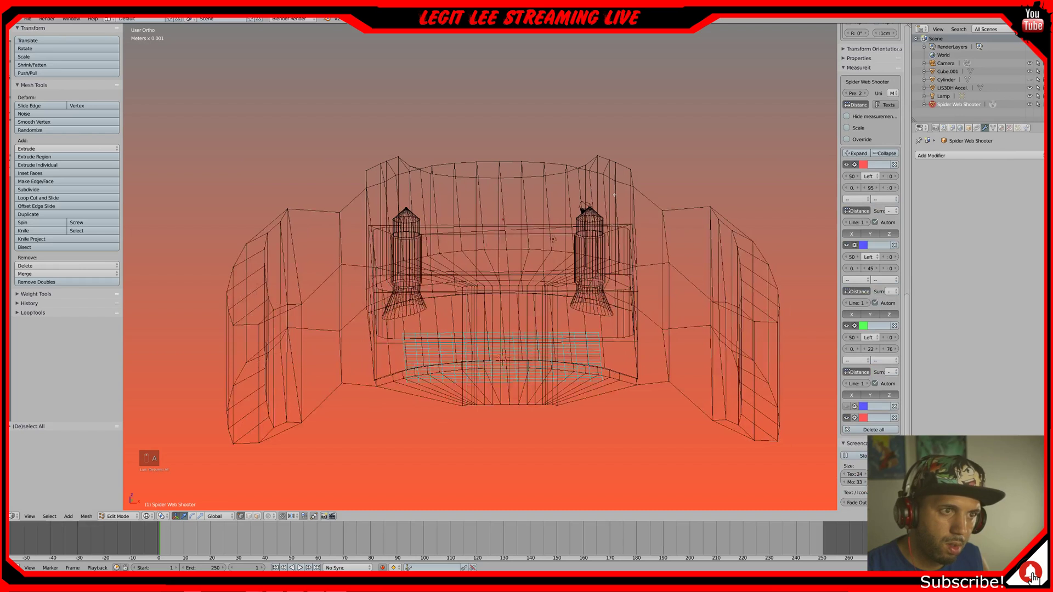
pyautogui.press('KP_1')
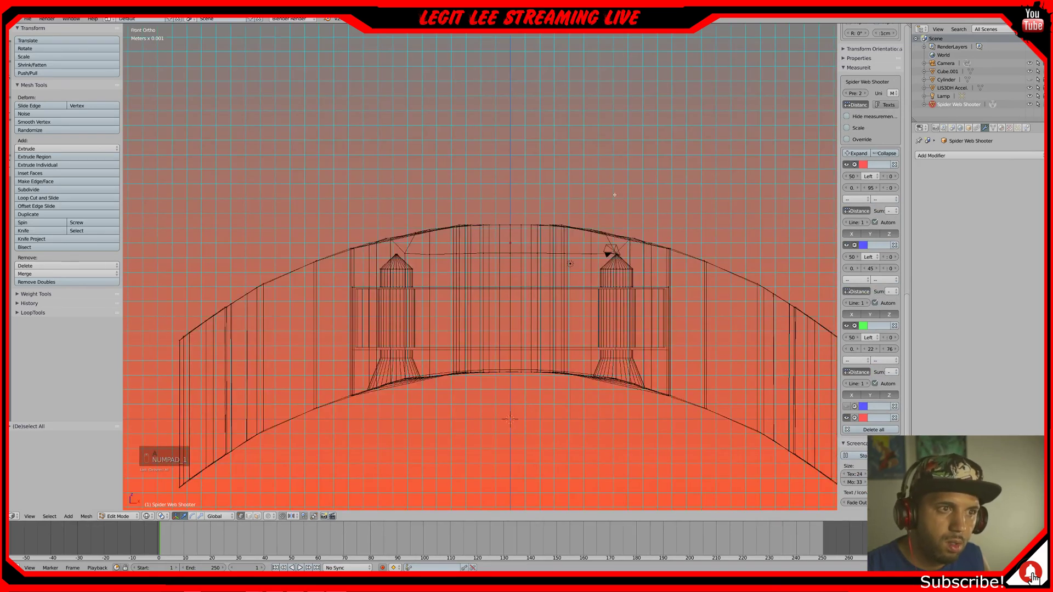
pyautogui.moveTo(612, 253); pyautogui.dragTo(612, 262, button='middle')
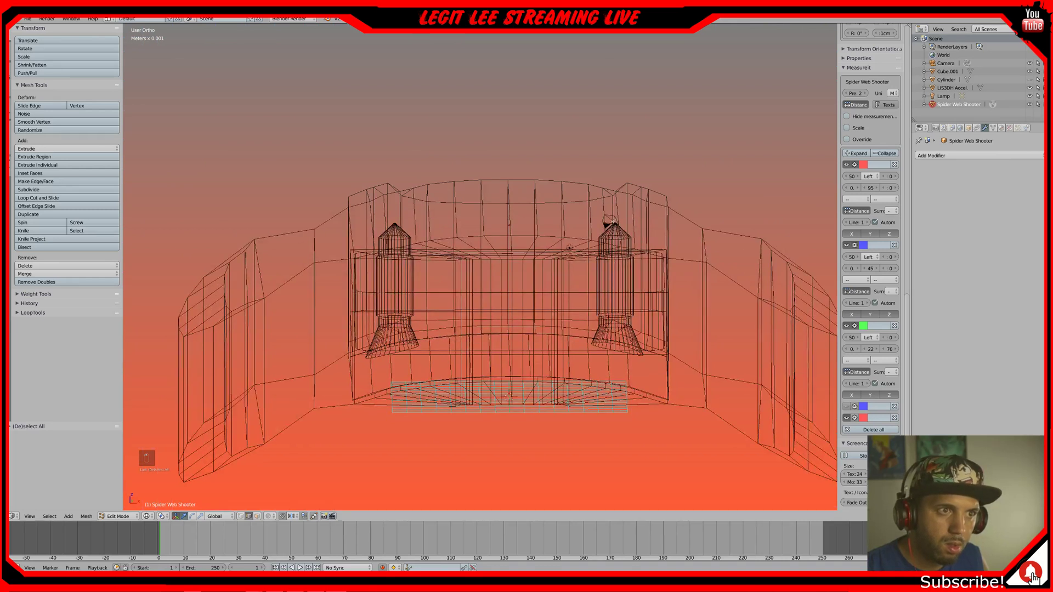
pyautogui.press('z')
pyautogui.moveTo(612, 216); pyautogui.dragTo(612, 220, button='middle')
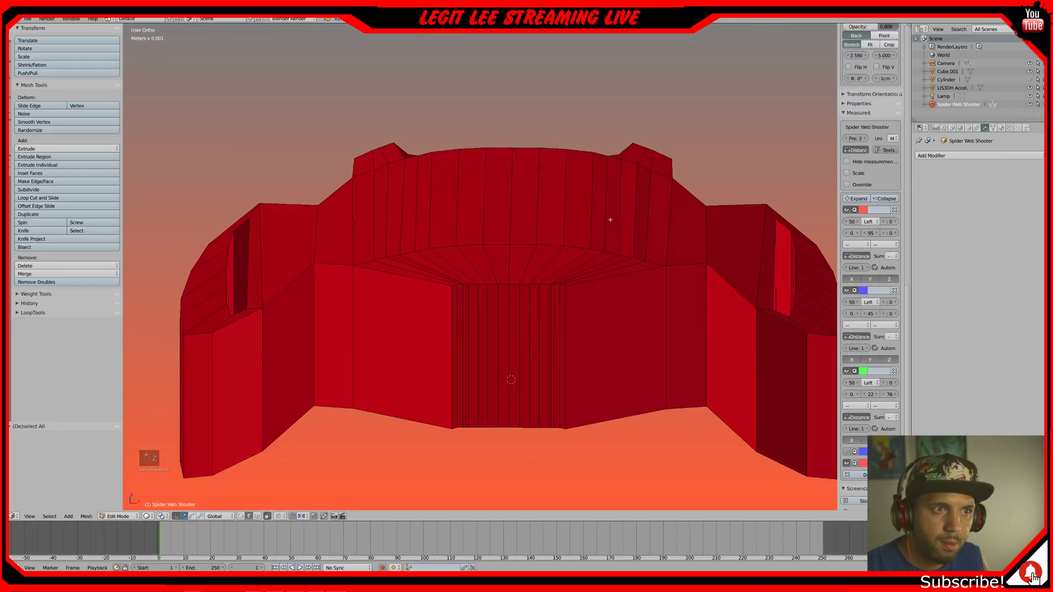
# - Select the long top-surface edge at the inner foot of the right raised block and move it about 37 µm along global Z
pyautogui.rightClick(608, 219)
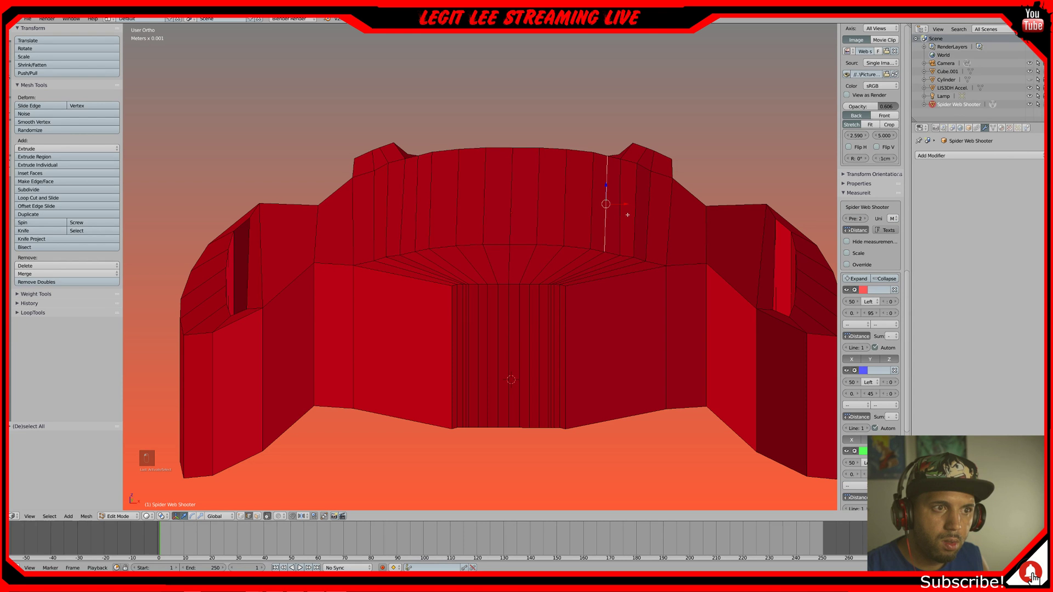
pyautogui.rightClick(620, 222)
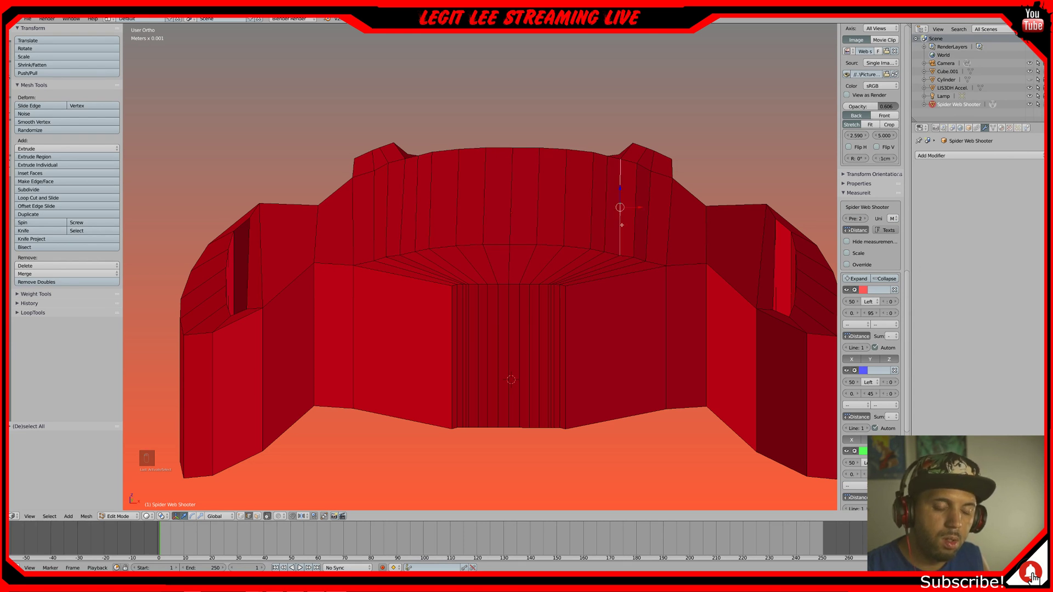
pyautogui.press('KP_1')
pyautogui.press('z')
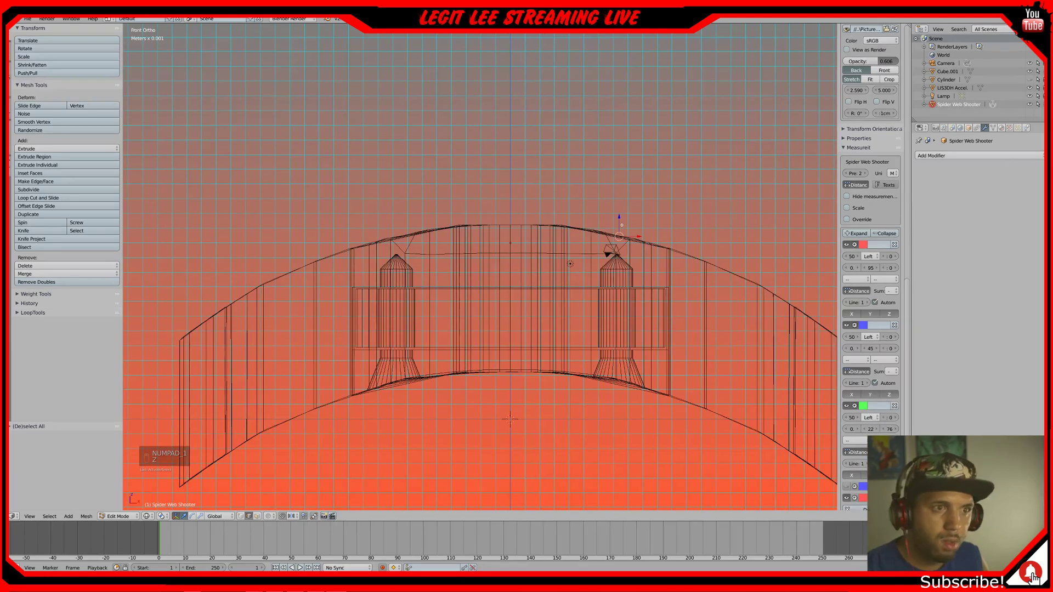
pyautogui.scroll(3, 651, 209)
pyautogui.scroll(4, 651, 208)
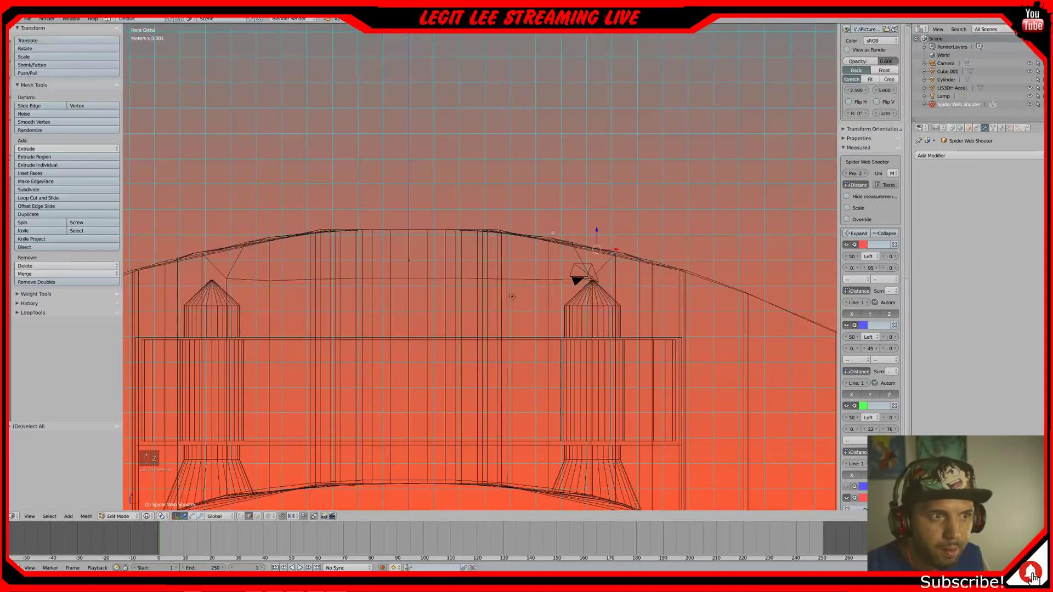
pyautogui.keyDown('shift'); pyautogui.moveTo(629, 204); pyautogui.dragTo(552, 230, button='middle'); pyautogui.keyUp('shift')
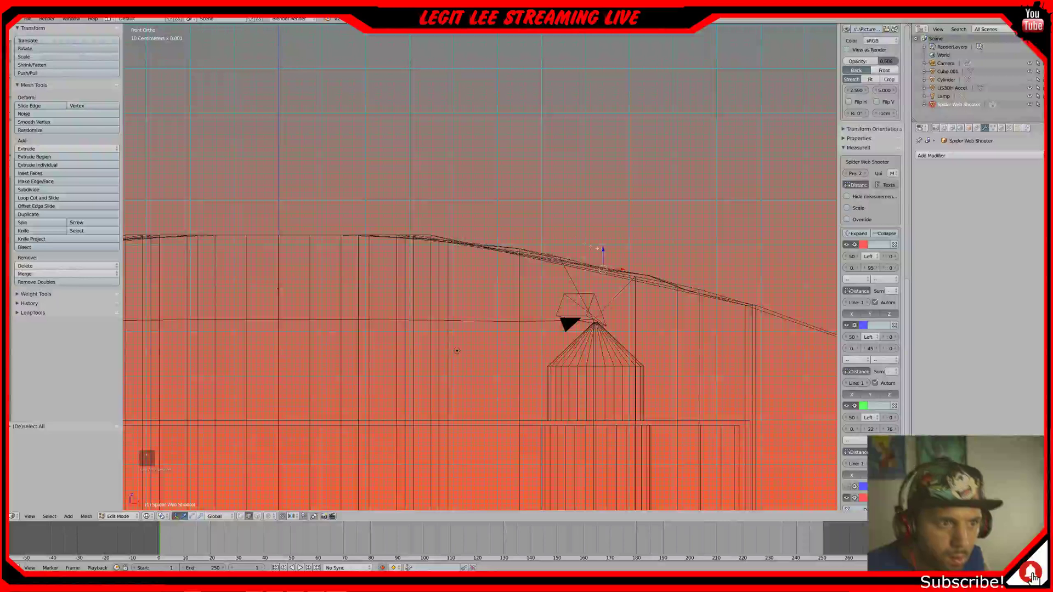
pyautogui.moveTo(602, 251); pyautogui.dragTo(603, 250)
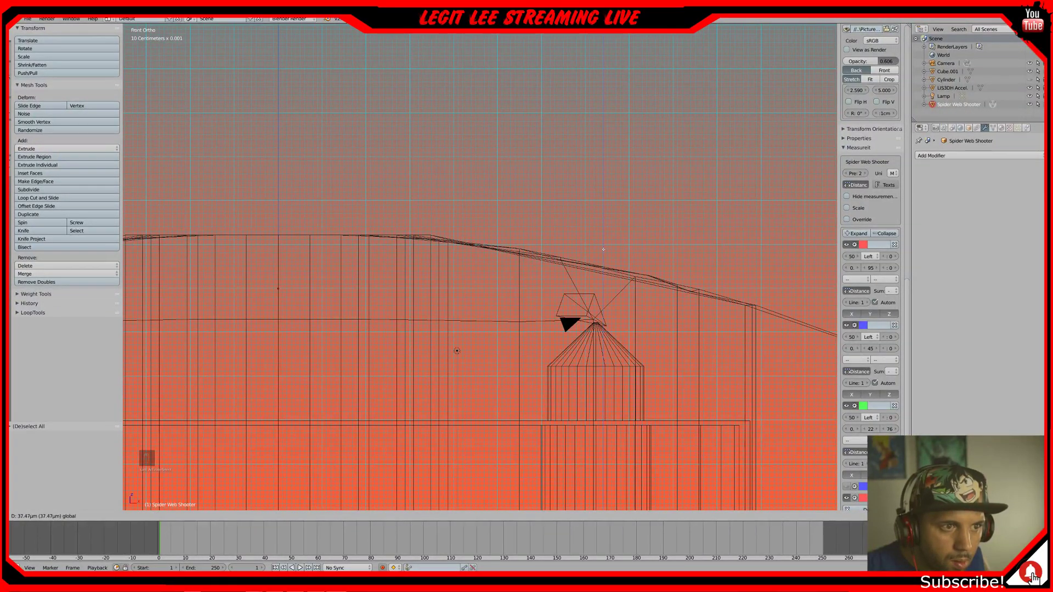
# - Reselect the edge at the inner foot of the right raised block and rotate it slightly in top view to straighten it
pyautogui.press('z')
pyautogui.moveTo(599, 248); pyautogui.dragTo(594, 253, button='middle')
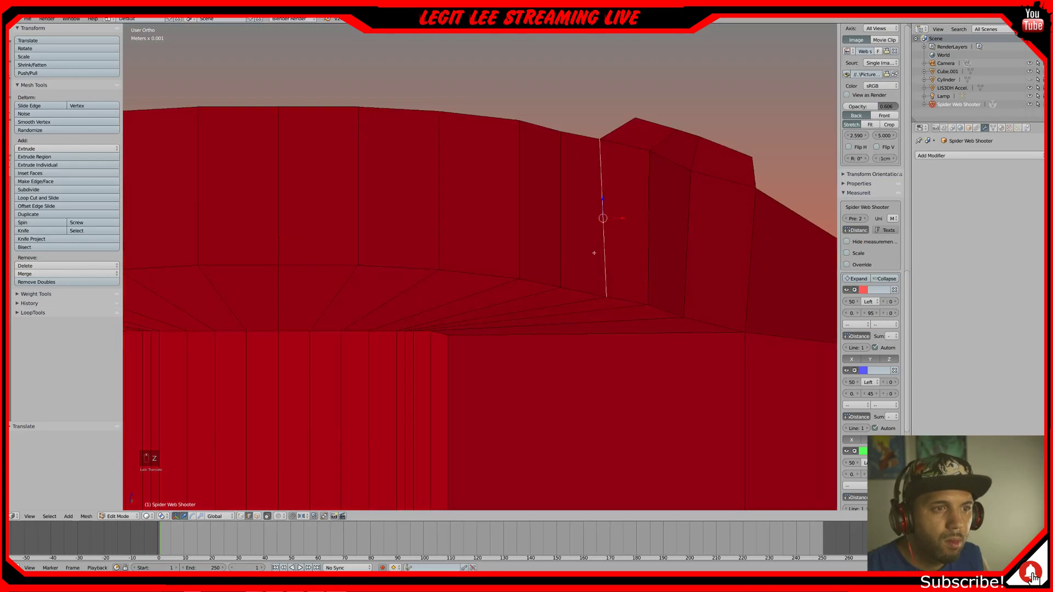
pyautogui.rightClick(569, 237)
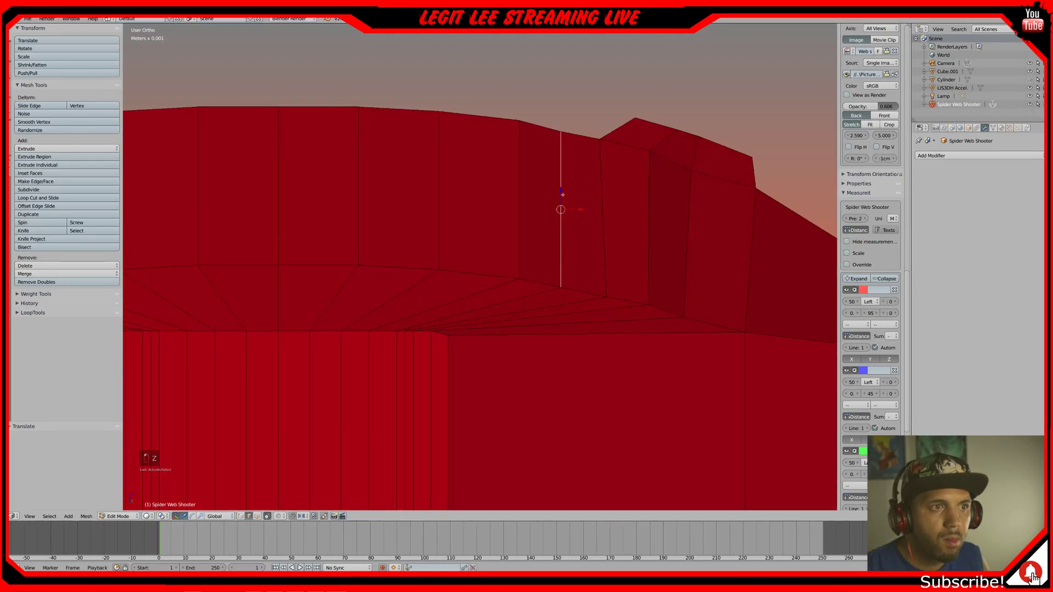
pyautogui.rightClick(602, 178)
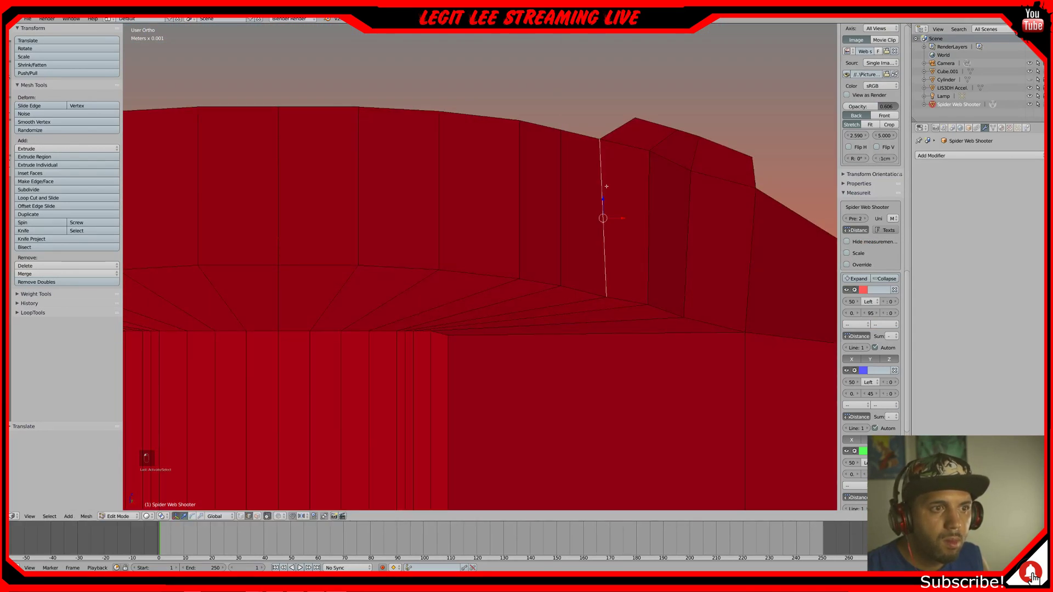
pyautogui.press('KP_7')
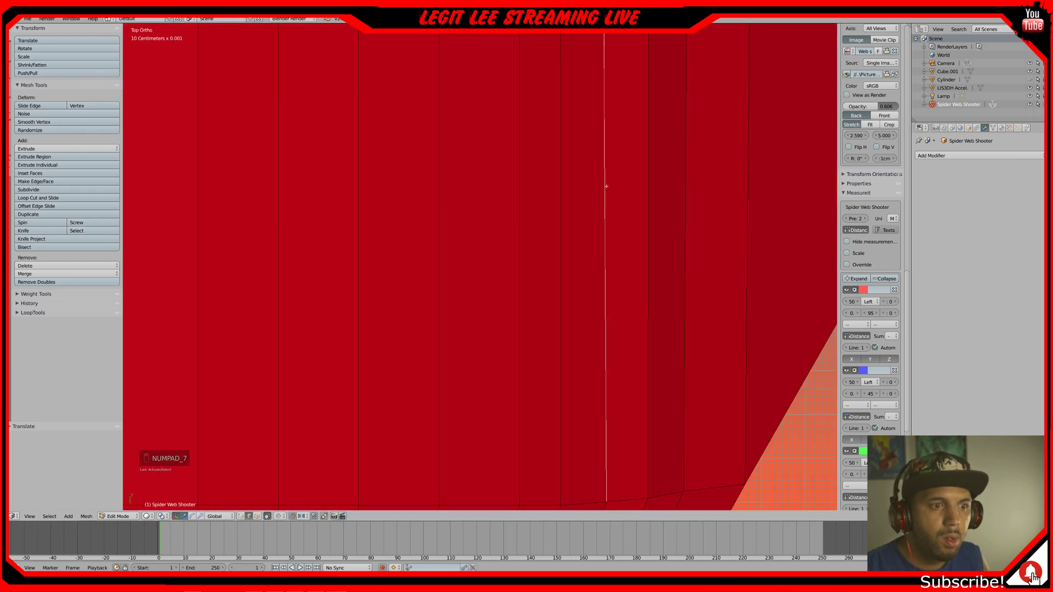
pyautogui.scroll(-3, 606, 187)
pyautogui.keyDown('shift'); pyautogui.moveTo(602, 166); pyautogui.dragTo(595, 247, button='middle'); pyautogui.keyUp('shift')
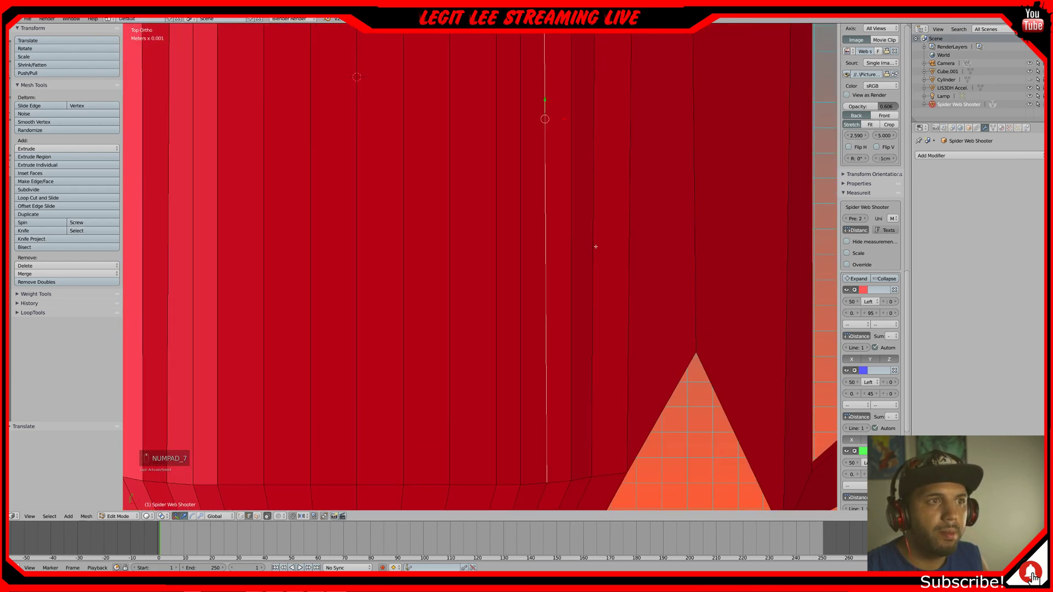
pyautogui.scroll(-3, 596, 246)
pyautogui.keyDown('shift'); pyautogui.moveTo(568, 202); pyautogui.dragTo(573, 293, button='middle'); pyautogui.keyUp('shift')
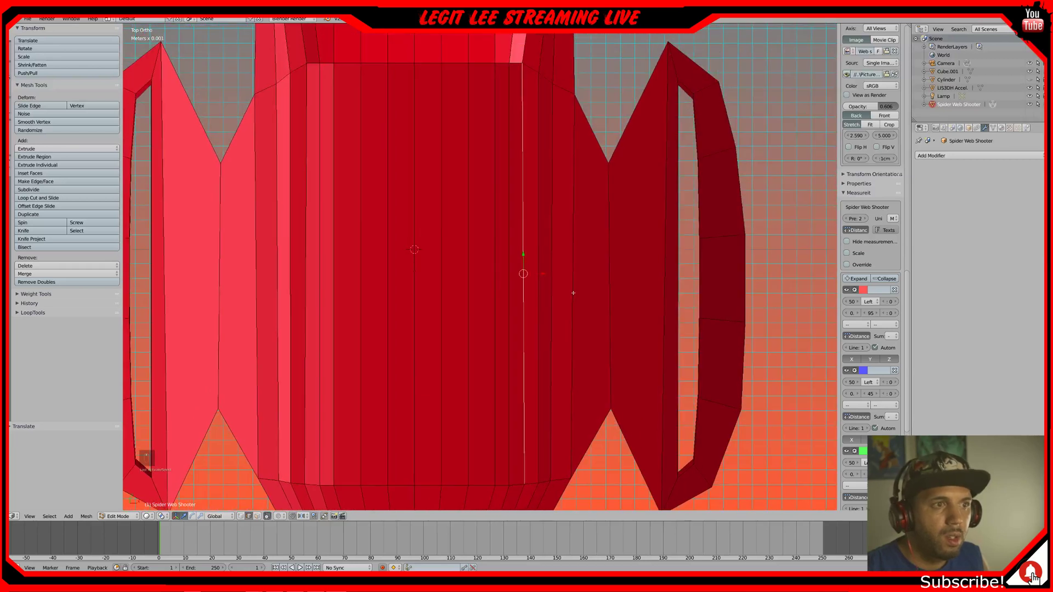
pyautogui.press('r')
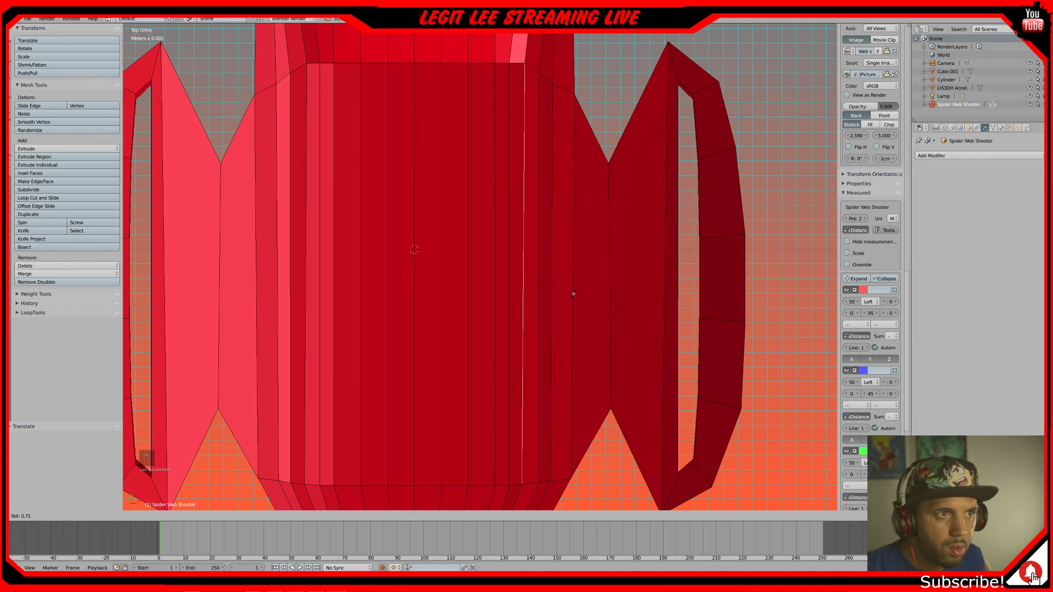
pyautogui.write('0')
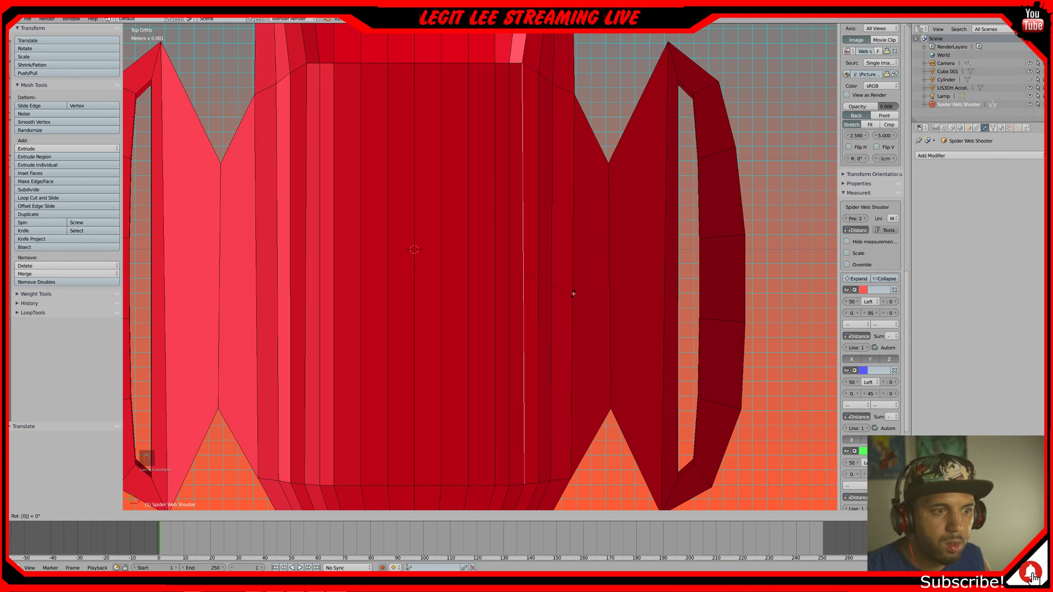
pyautogui.write('1')
pyautogui.press('Return')
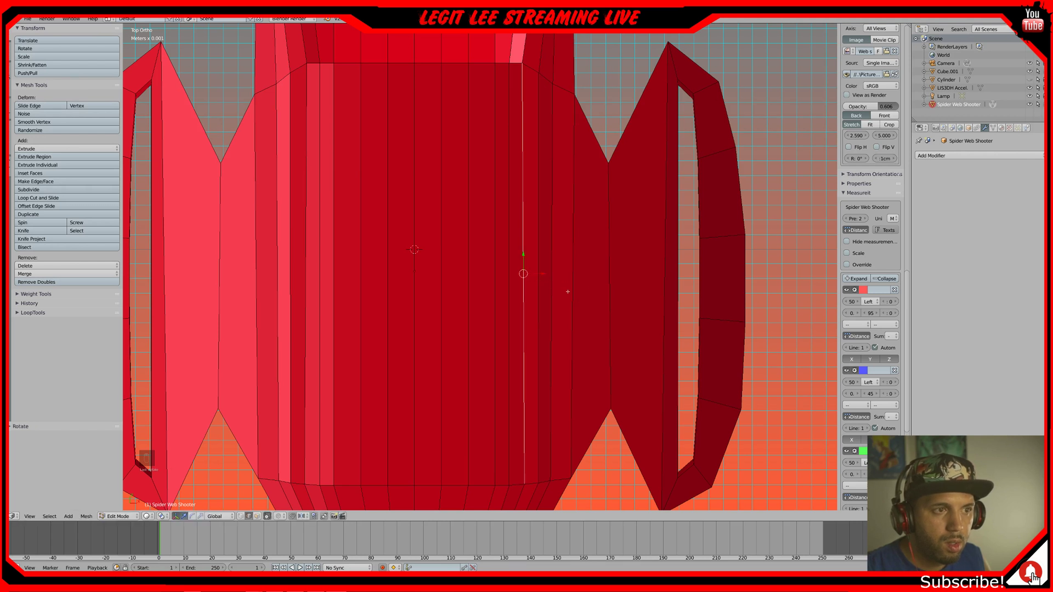
pyautogui.press('r')
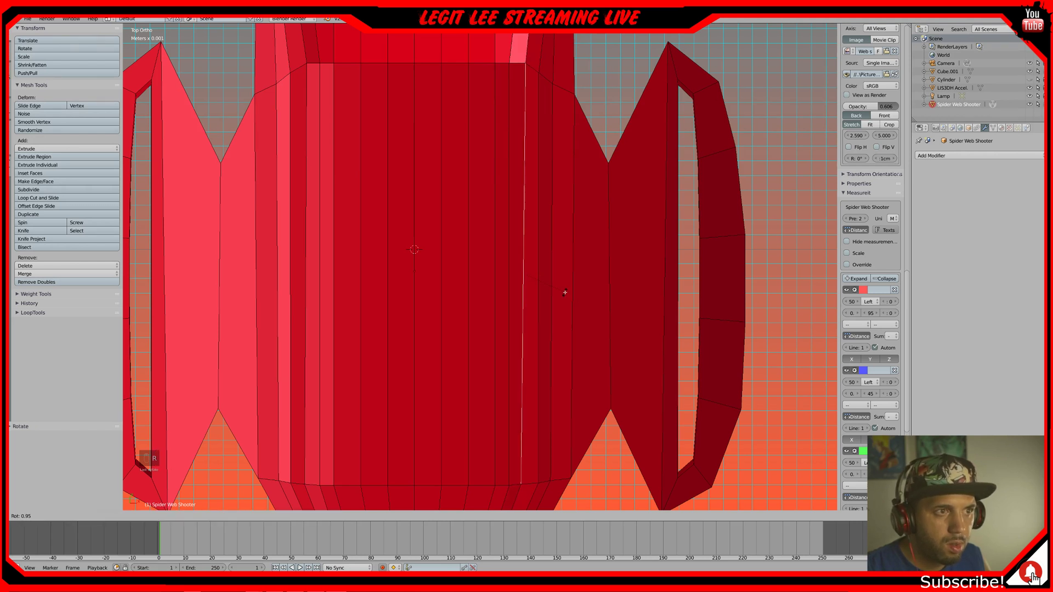